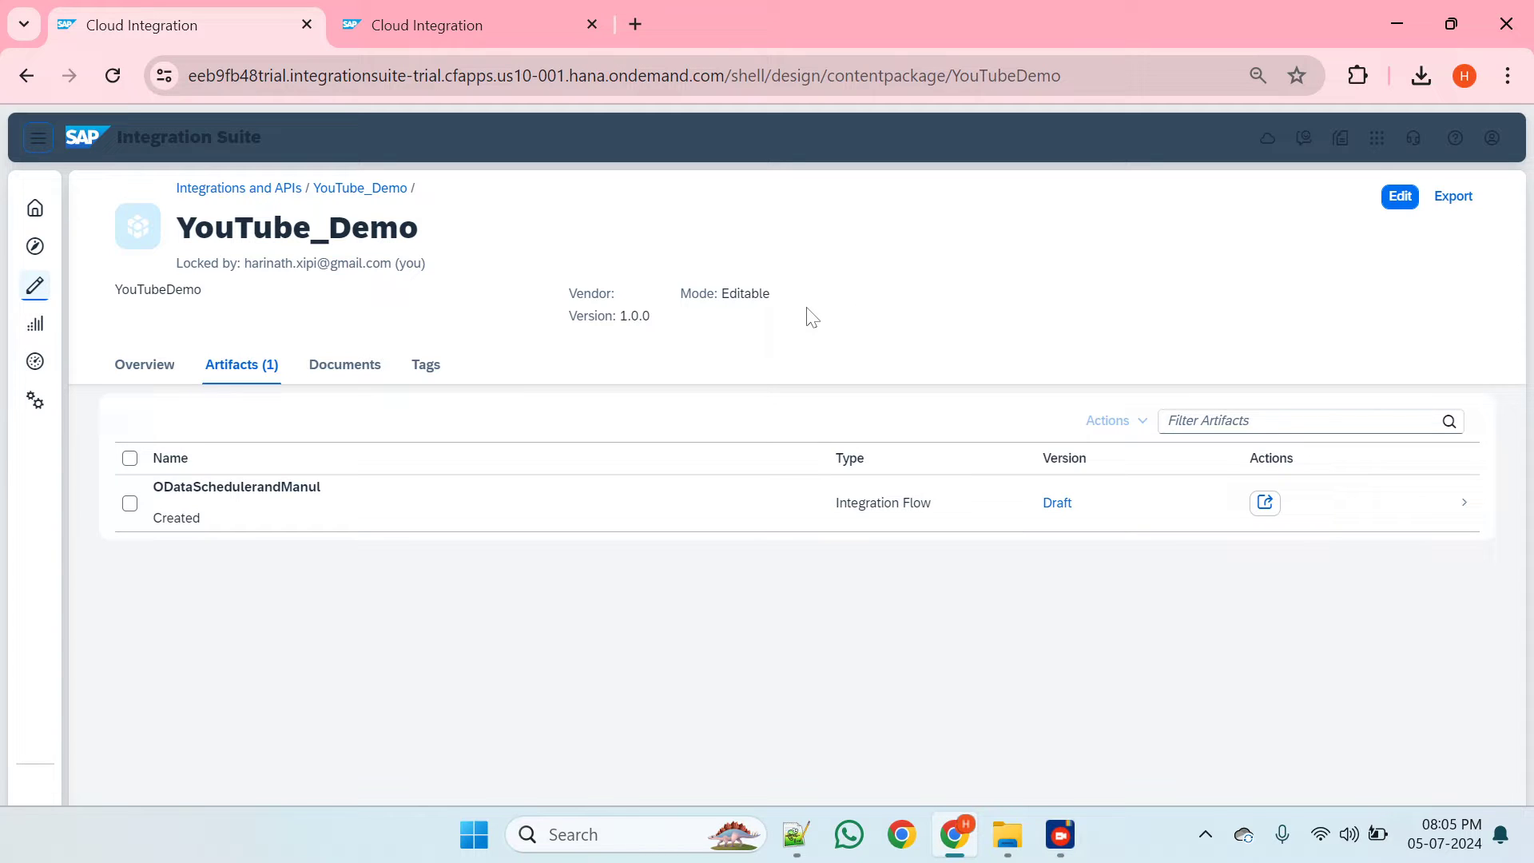
- Unlock the YouTube_Demo package for editing and add a new integration flow named LoopingProcessCall
left_click(1409, 199)
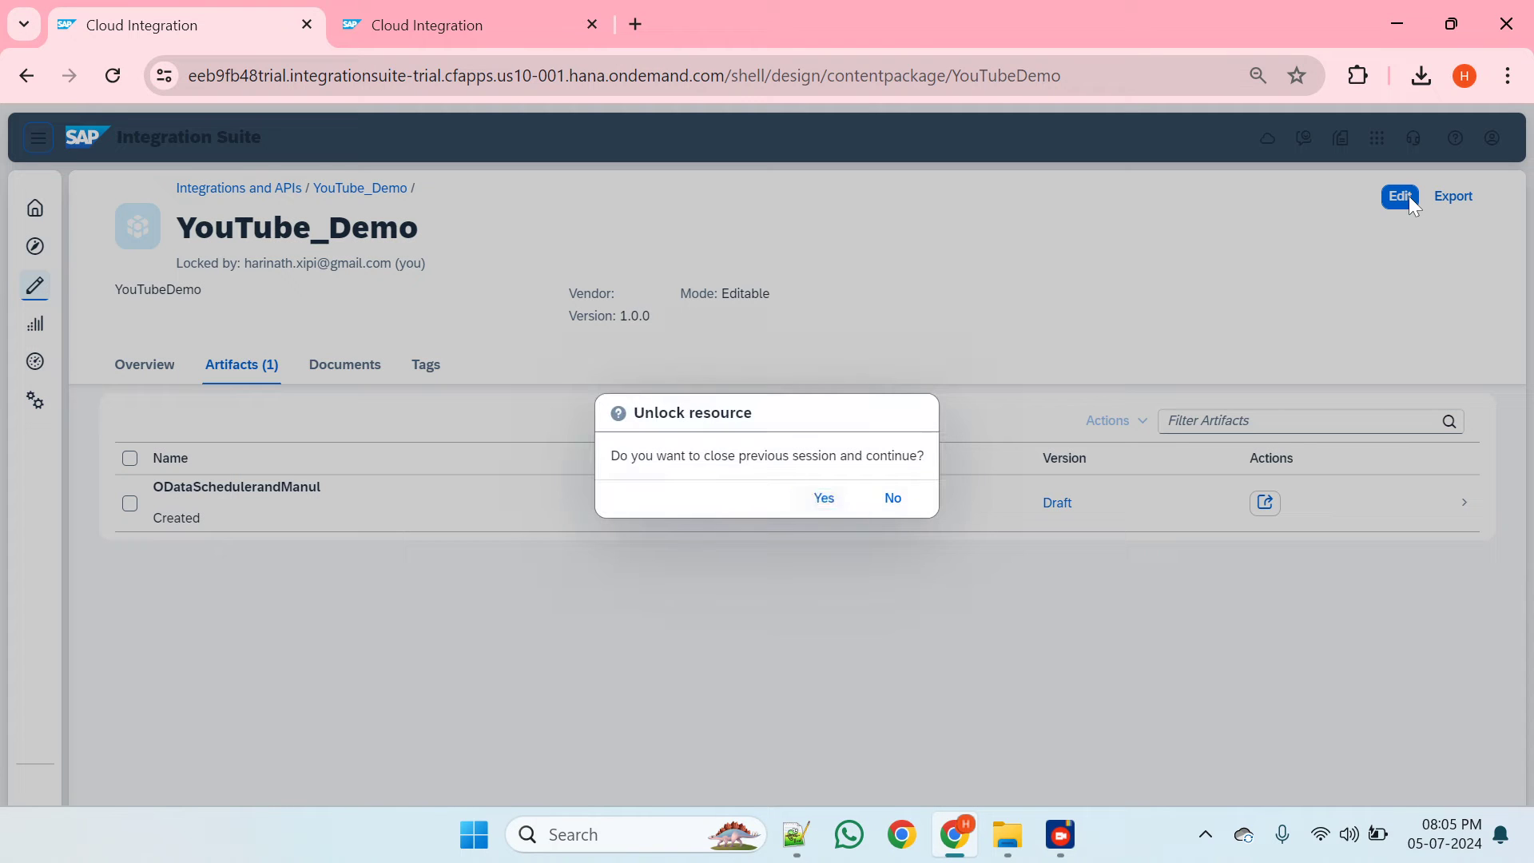
left_click(822, 500)
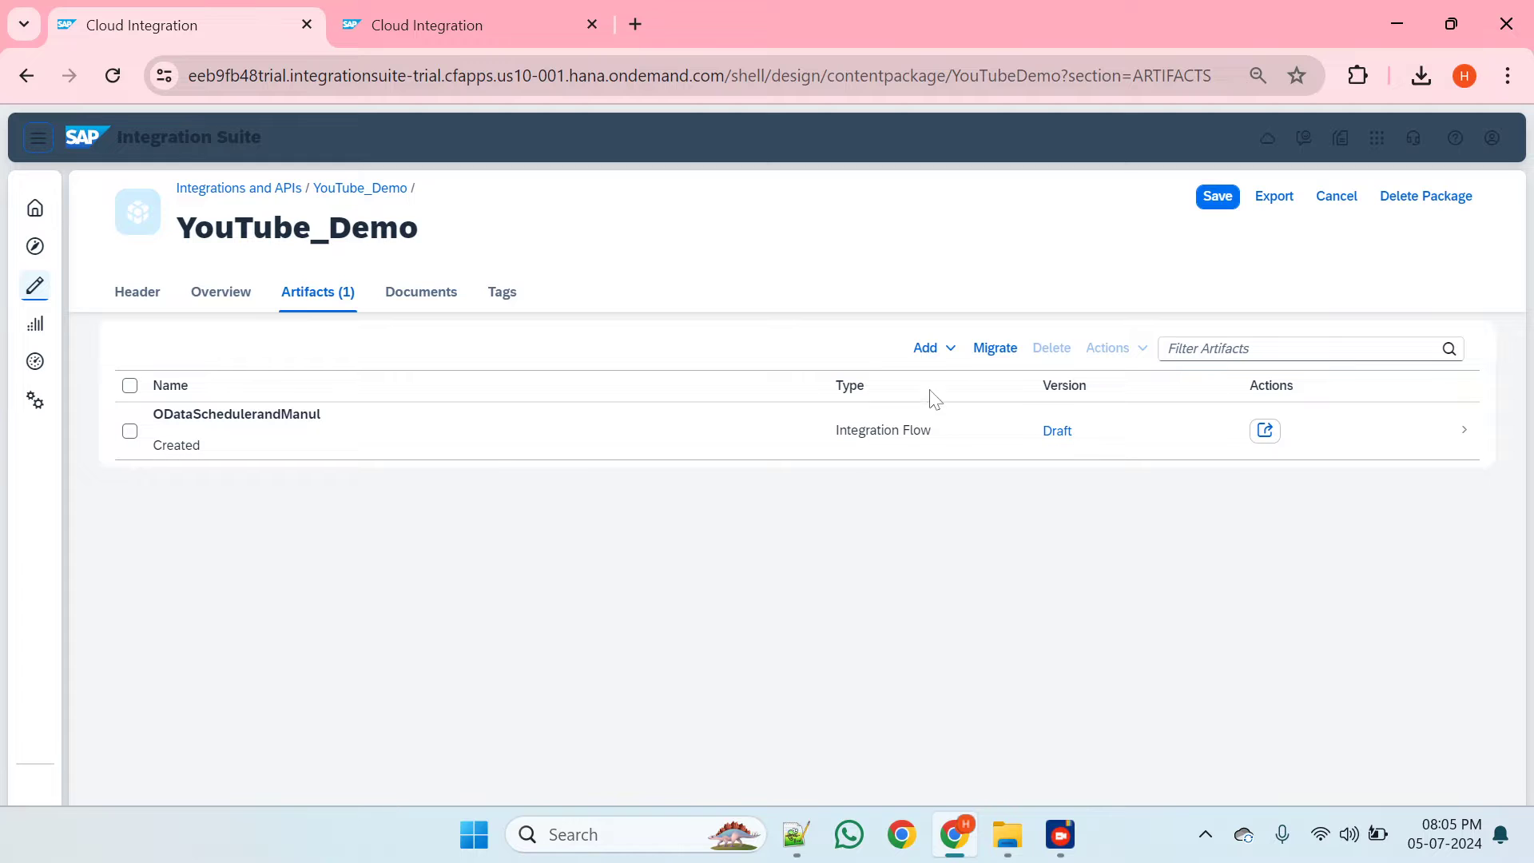
left_click(949, 352)
left_click(927, 385)
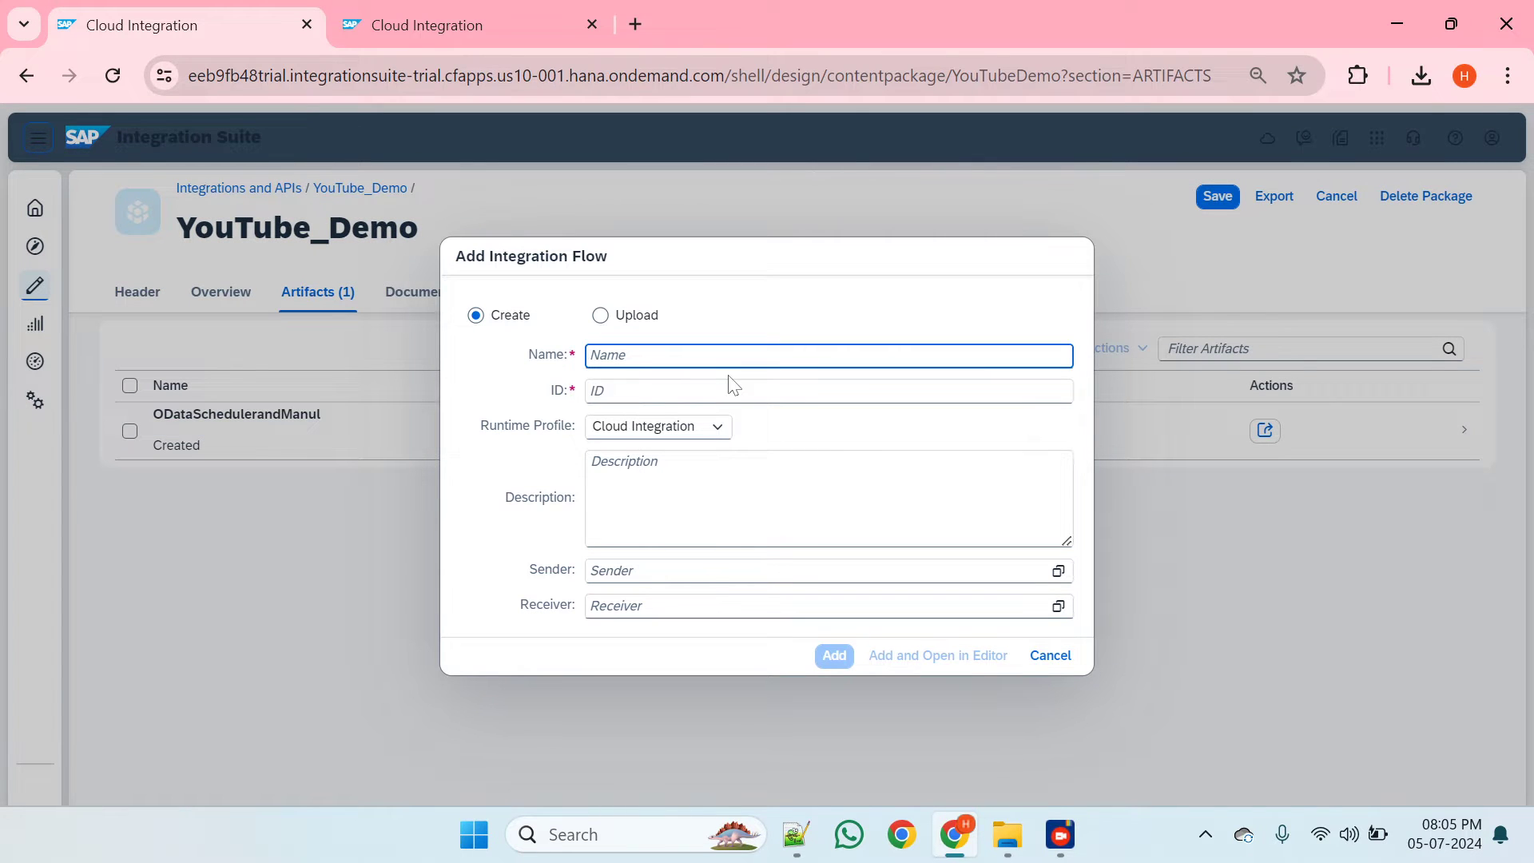
type("Local")
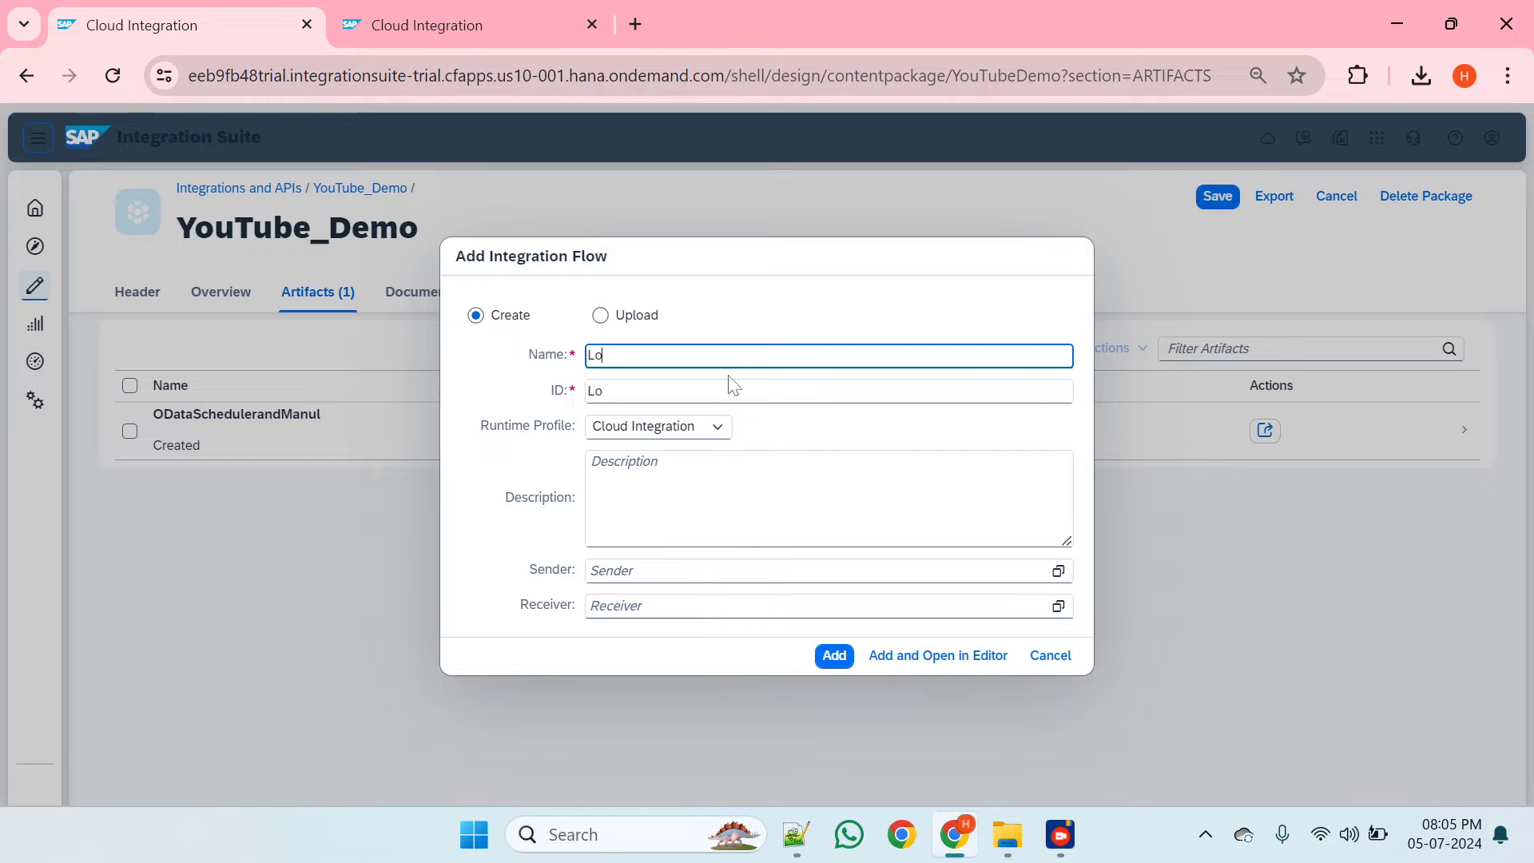
key("BackSpace")
key("BackSpace")
key("BackSpace")
key("BackSpace")
type("LoopingProcess")
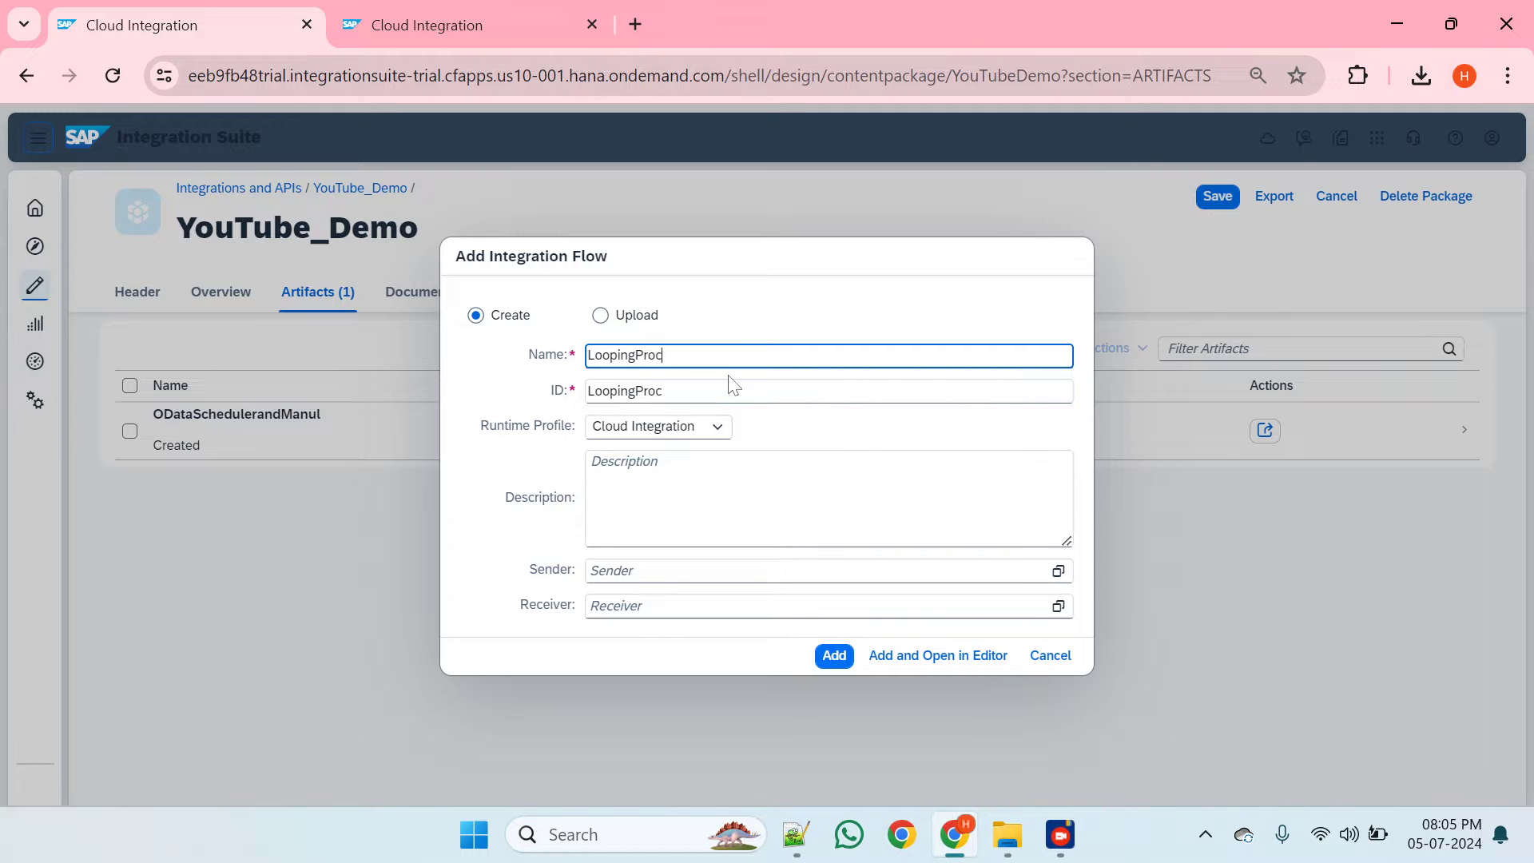
type("Call")
left_click(831, 663)
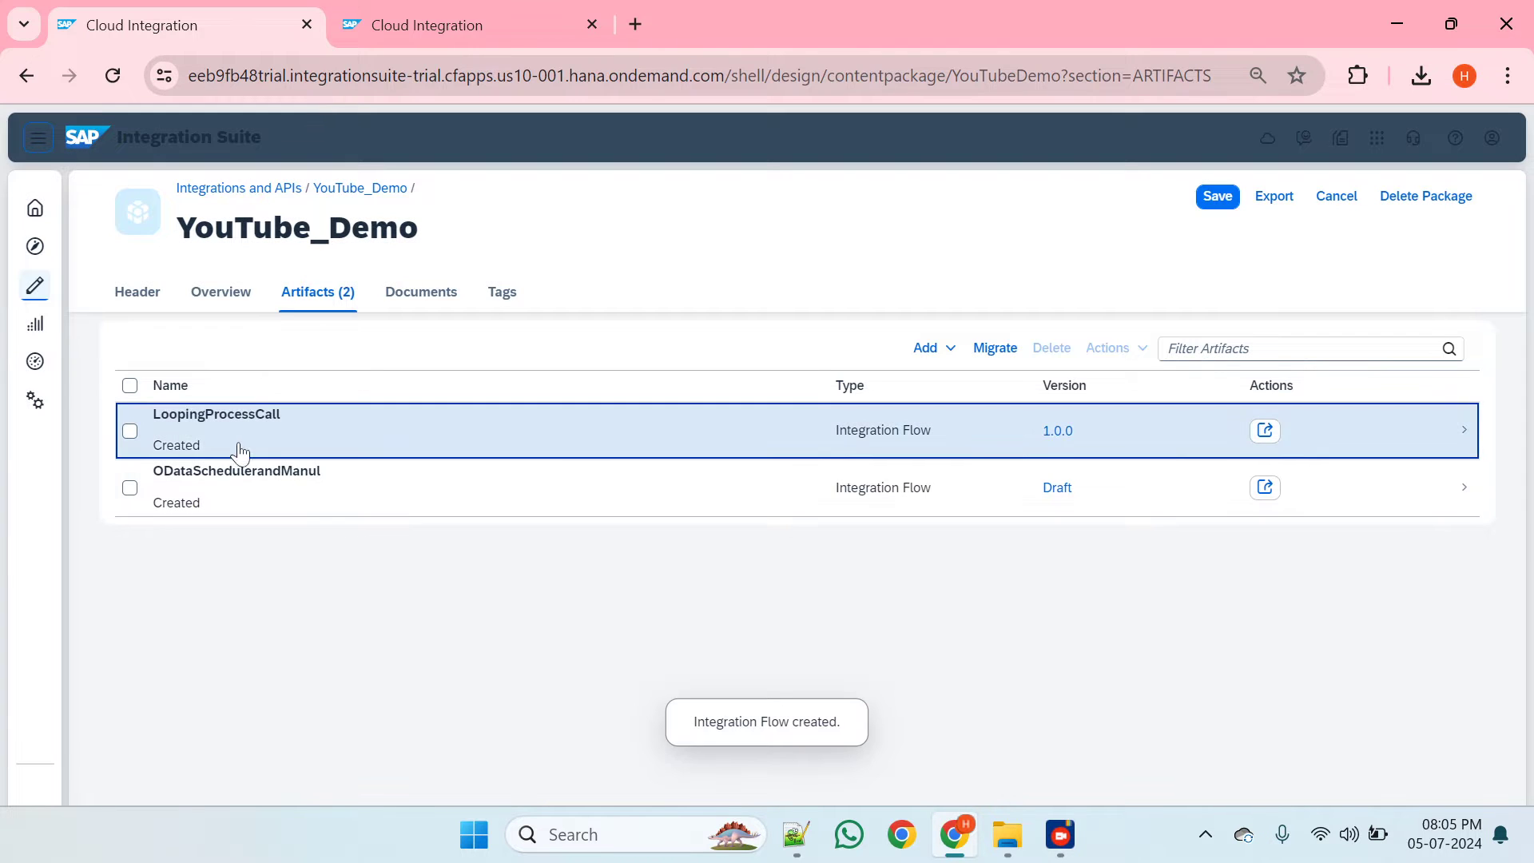
- Open the LoopingProcessCall flow for editing and delete its Sender participant
left_click(206, 419)
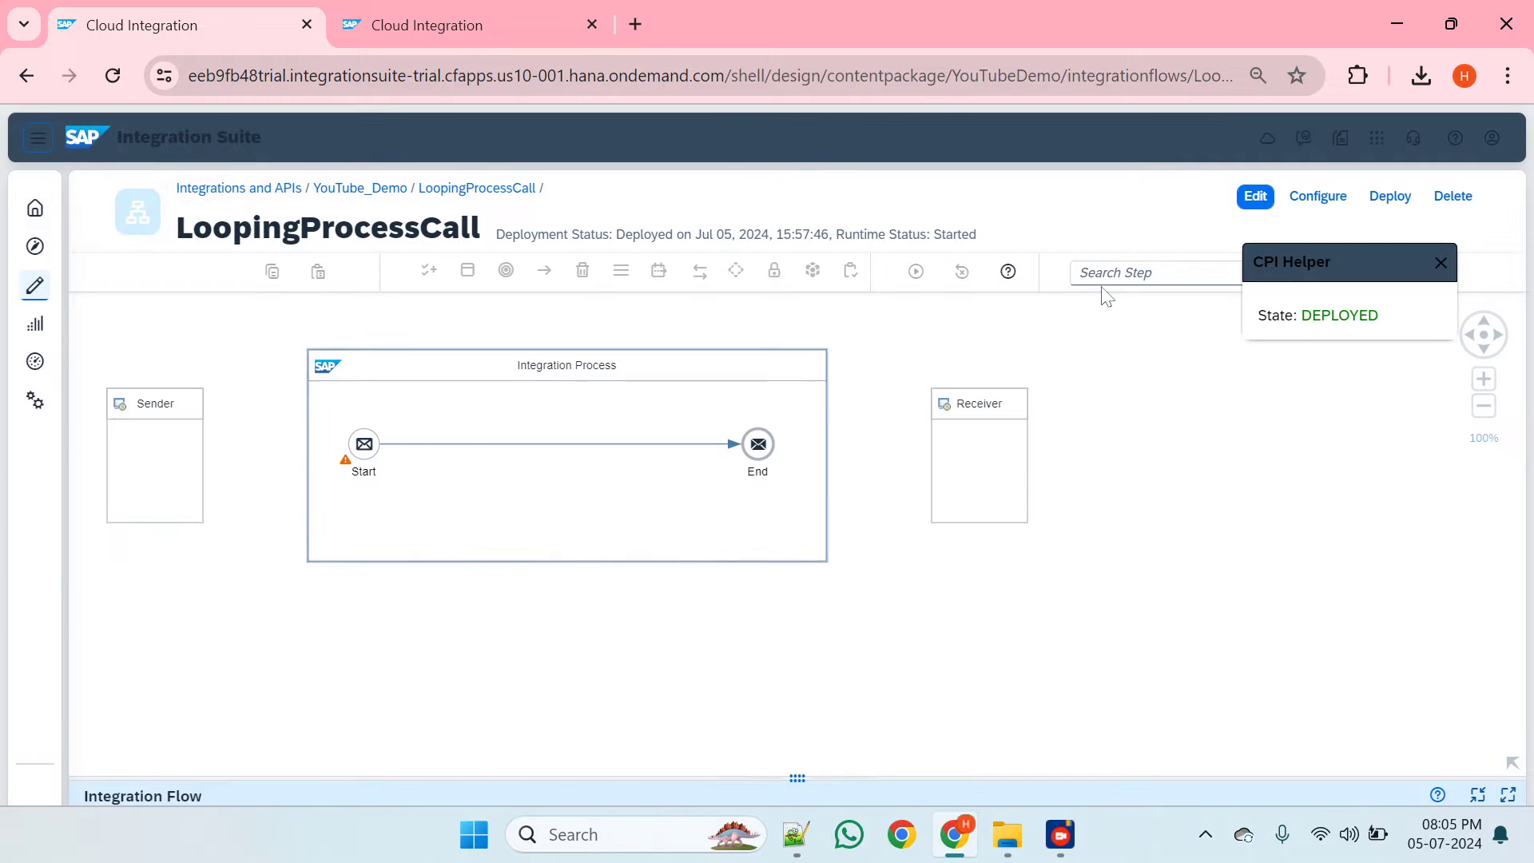
left_click(1255, 196)
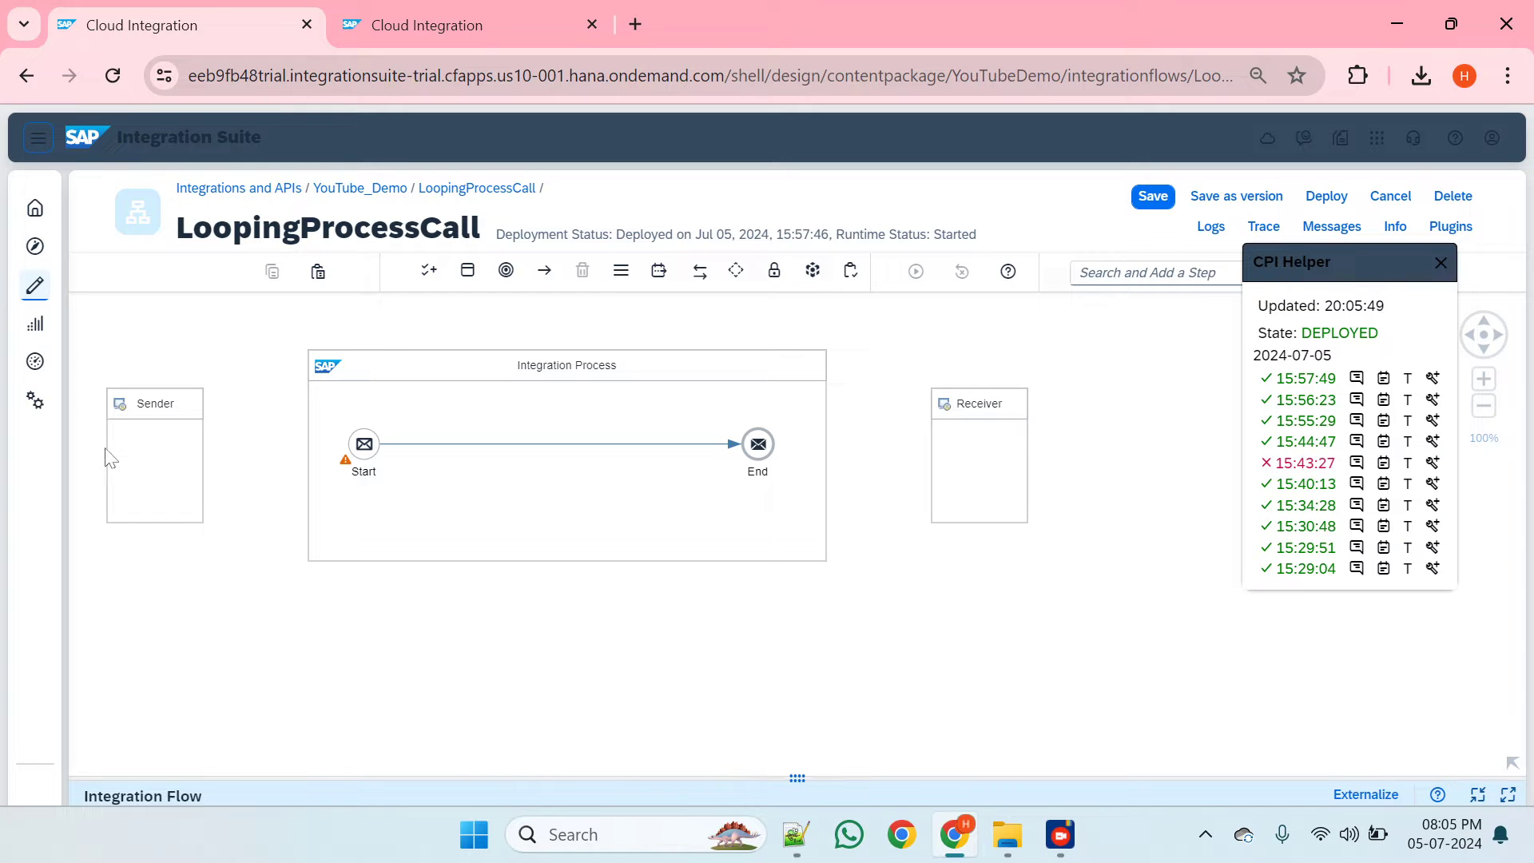
left_click(160, 439)
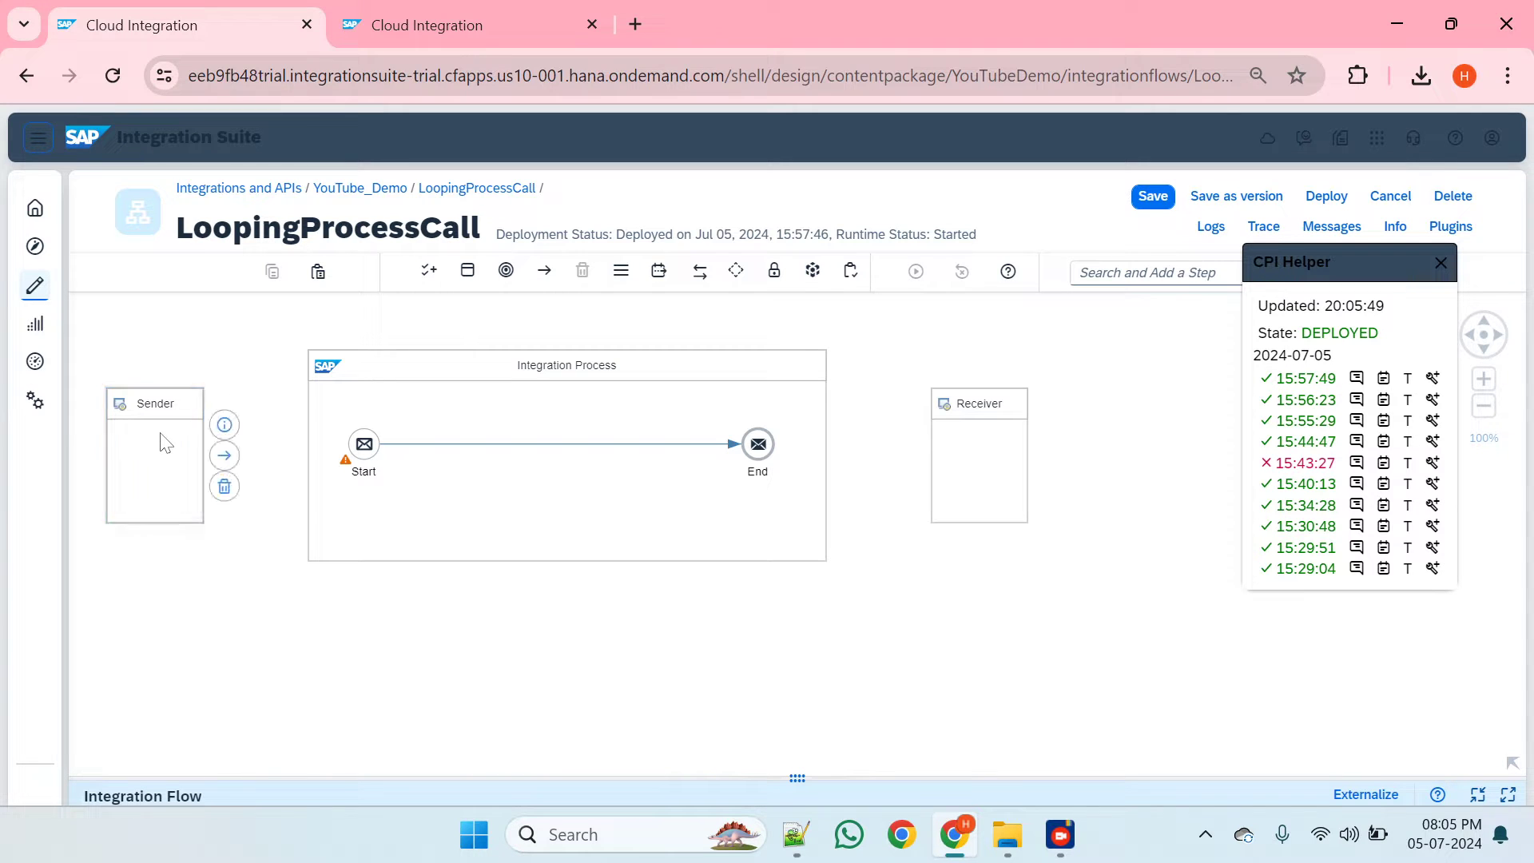
left_click(223, 486)
- Move the Receiver below the Integration Process and dismiss the CPI Helper and message pop-ups covering the canvas
left_click_drag(984, 437, 461, 669)
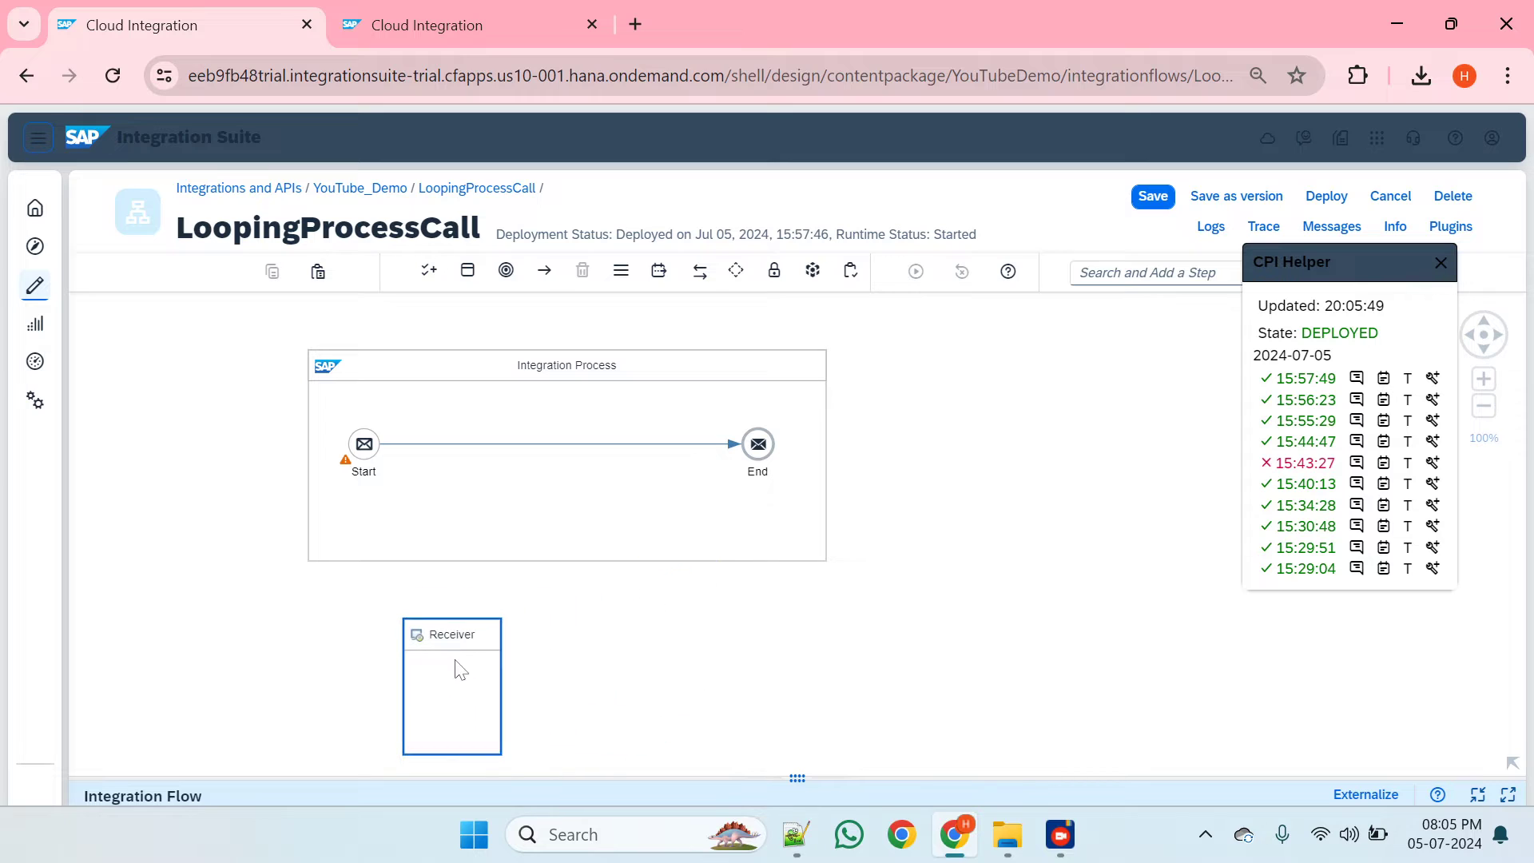
left_click(1440, 262)
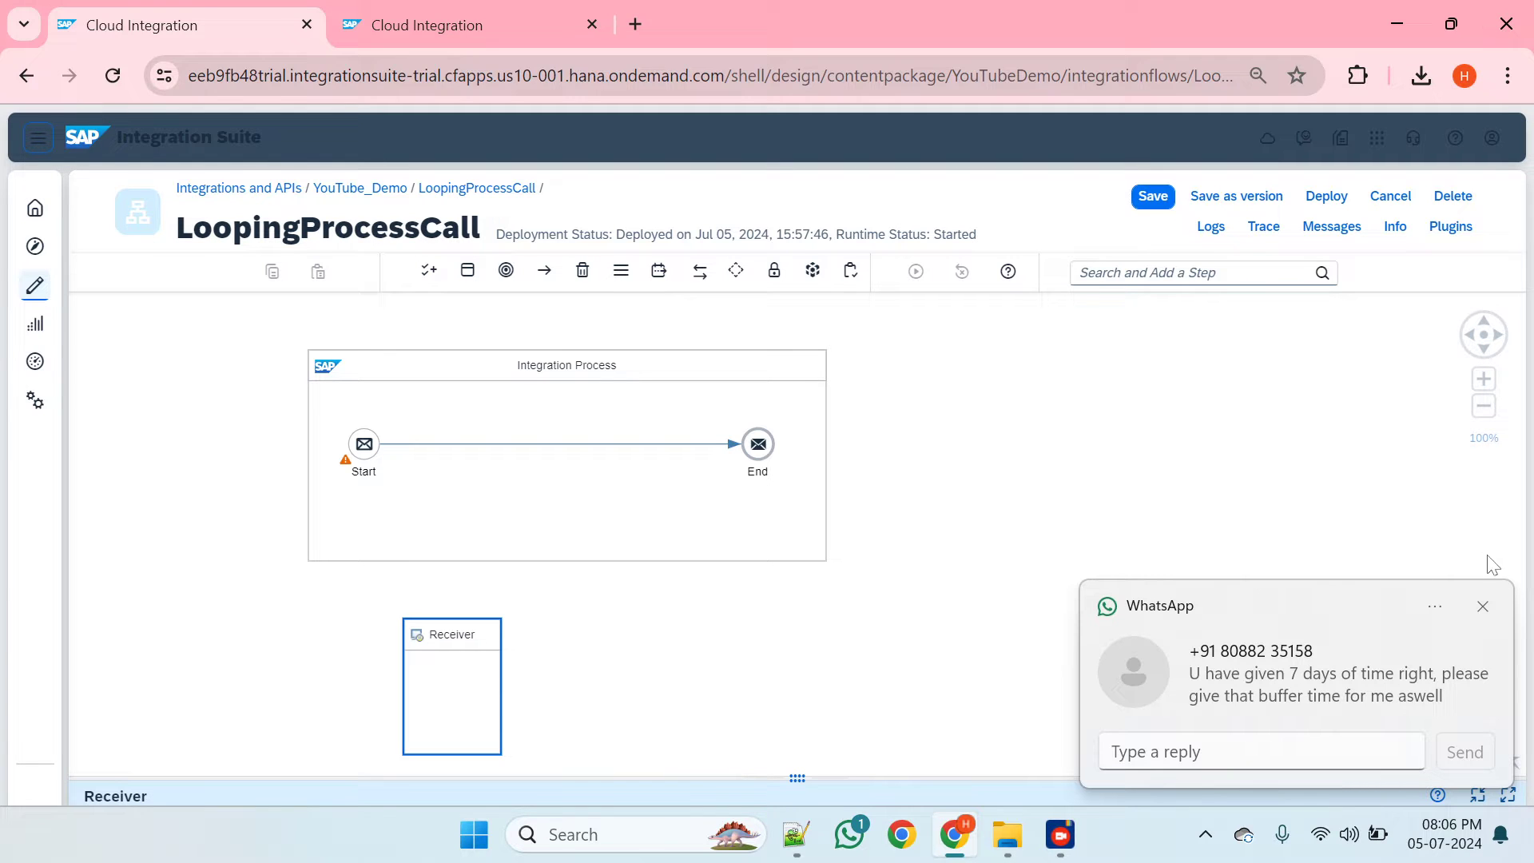
left_click(1485, 607)
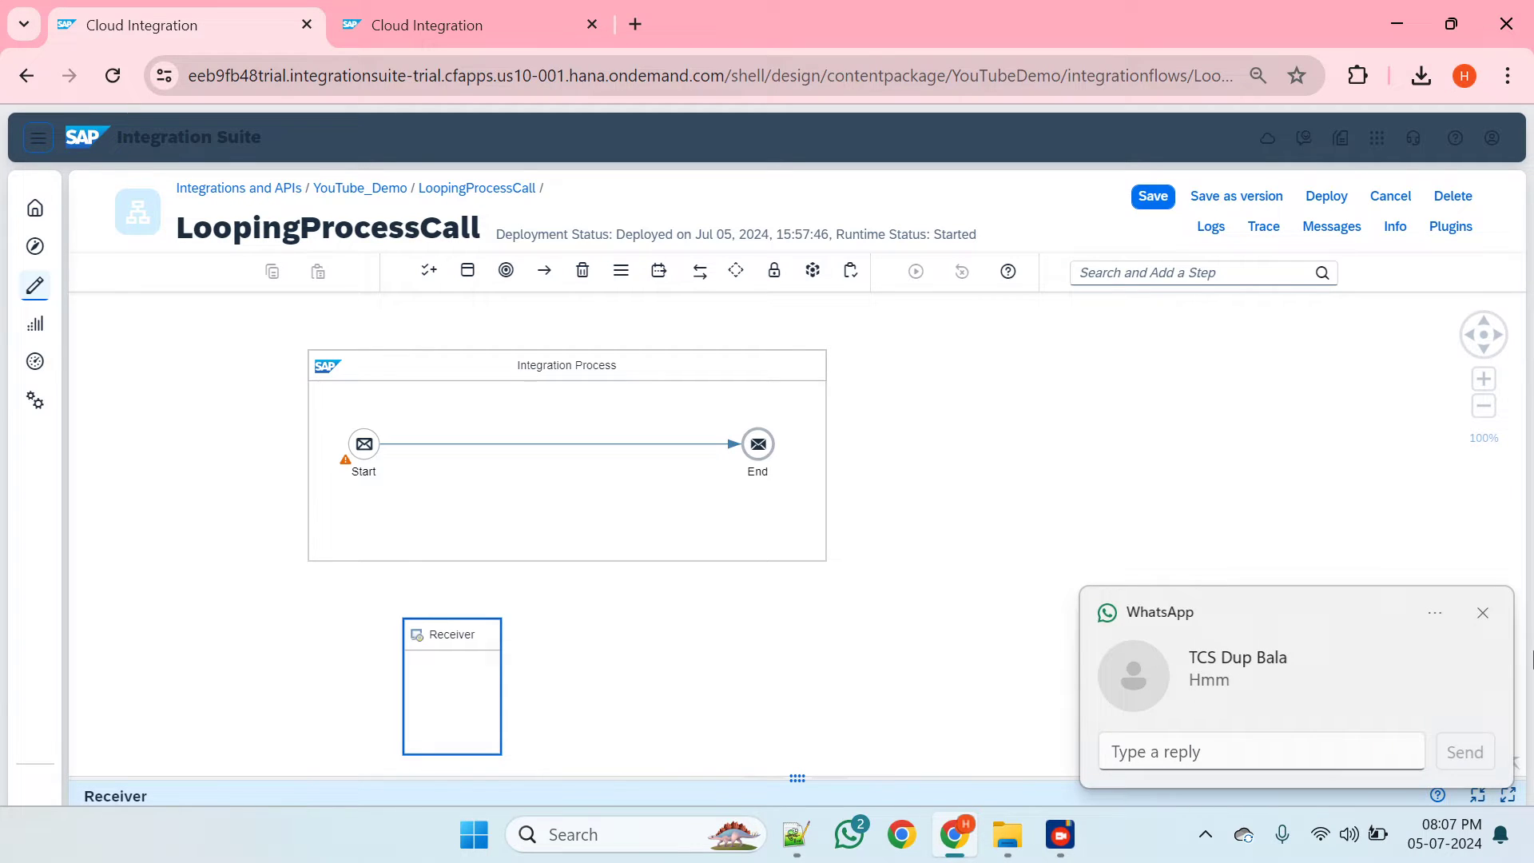
left_click(1482, 614)
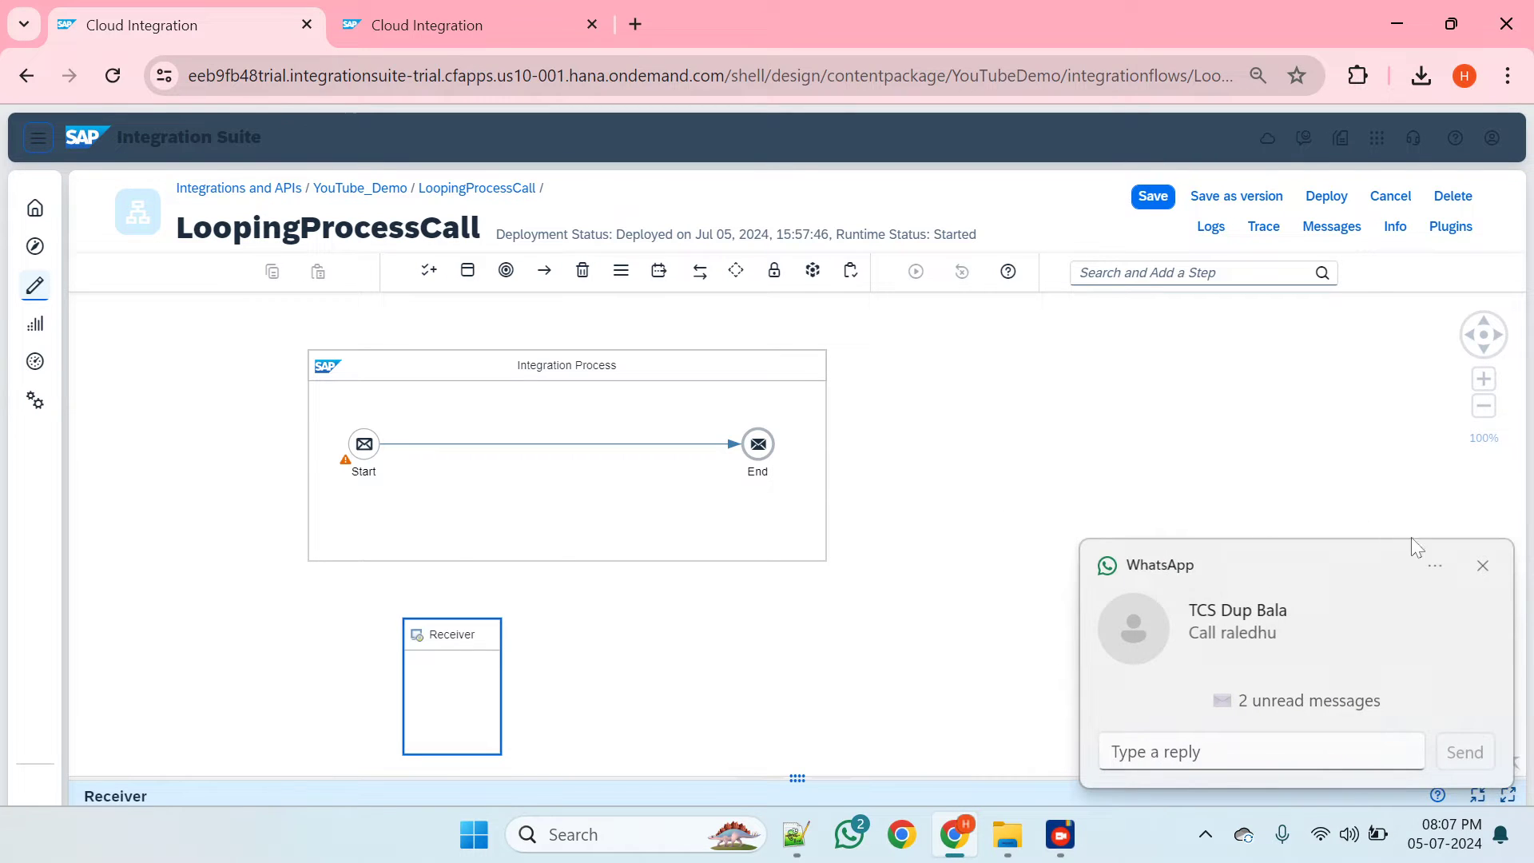
left_click(1482, 567)
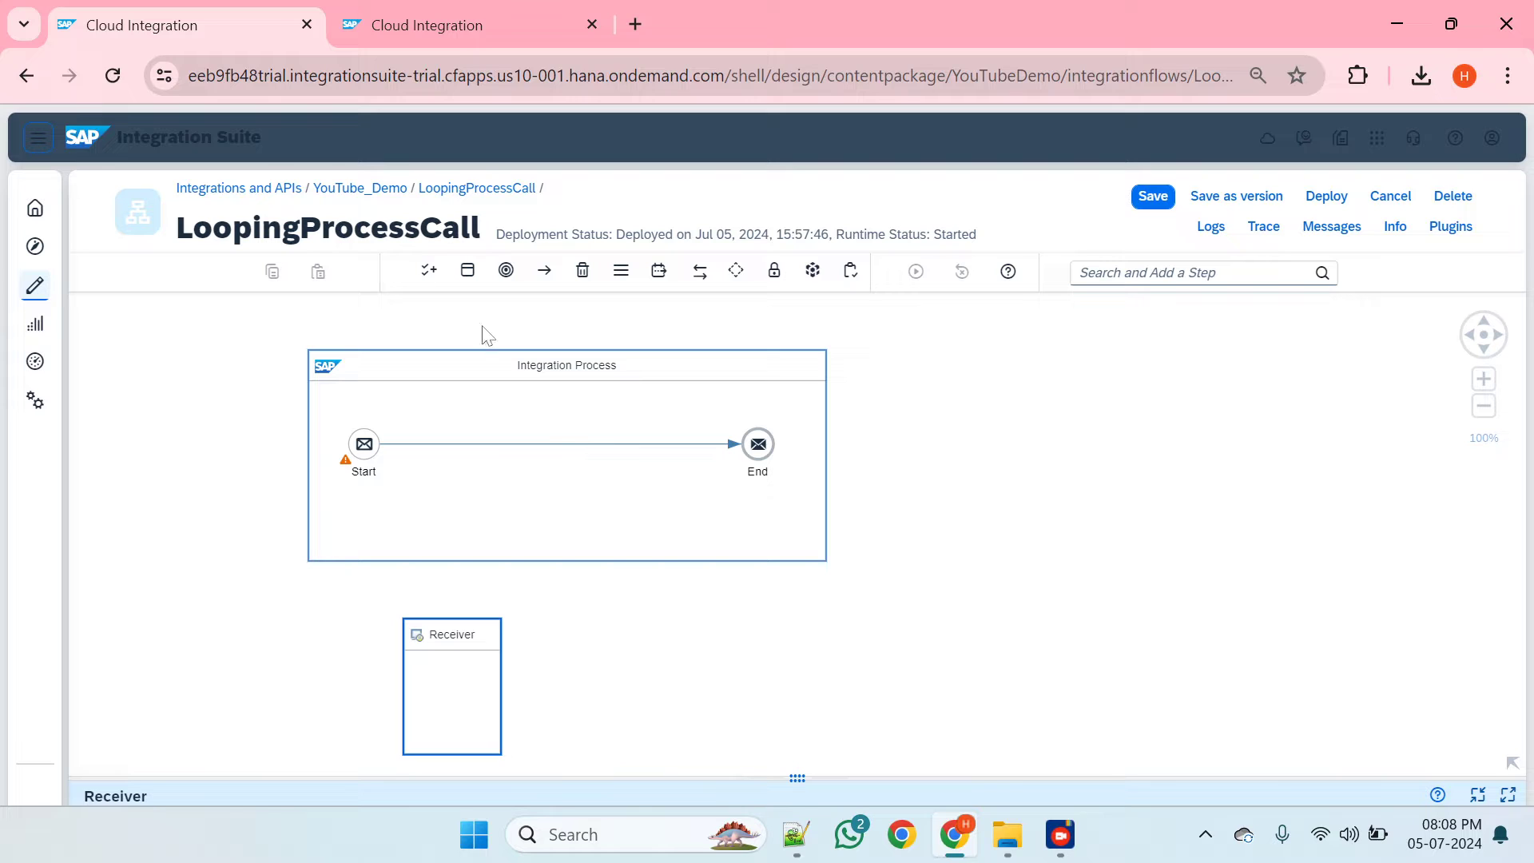
- Replace the message start event with a Timer start event and connect it to the End event
left_click(364, 444)
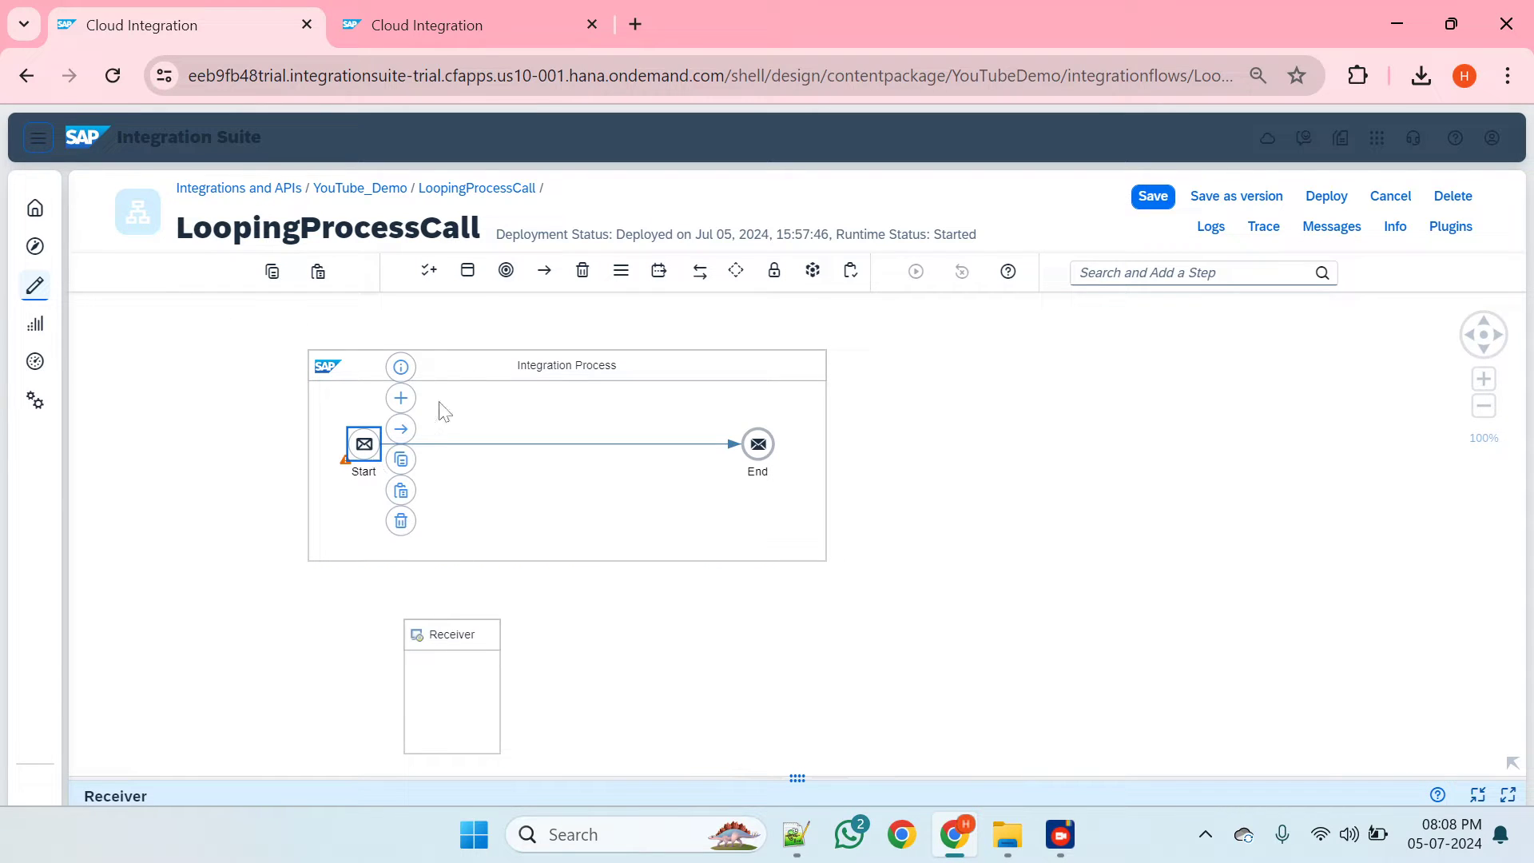
key("Delete")
left_click(506, 270)
scroll(497, 469, "down", 1)
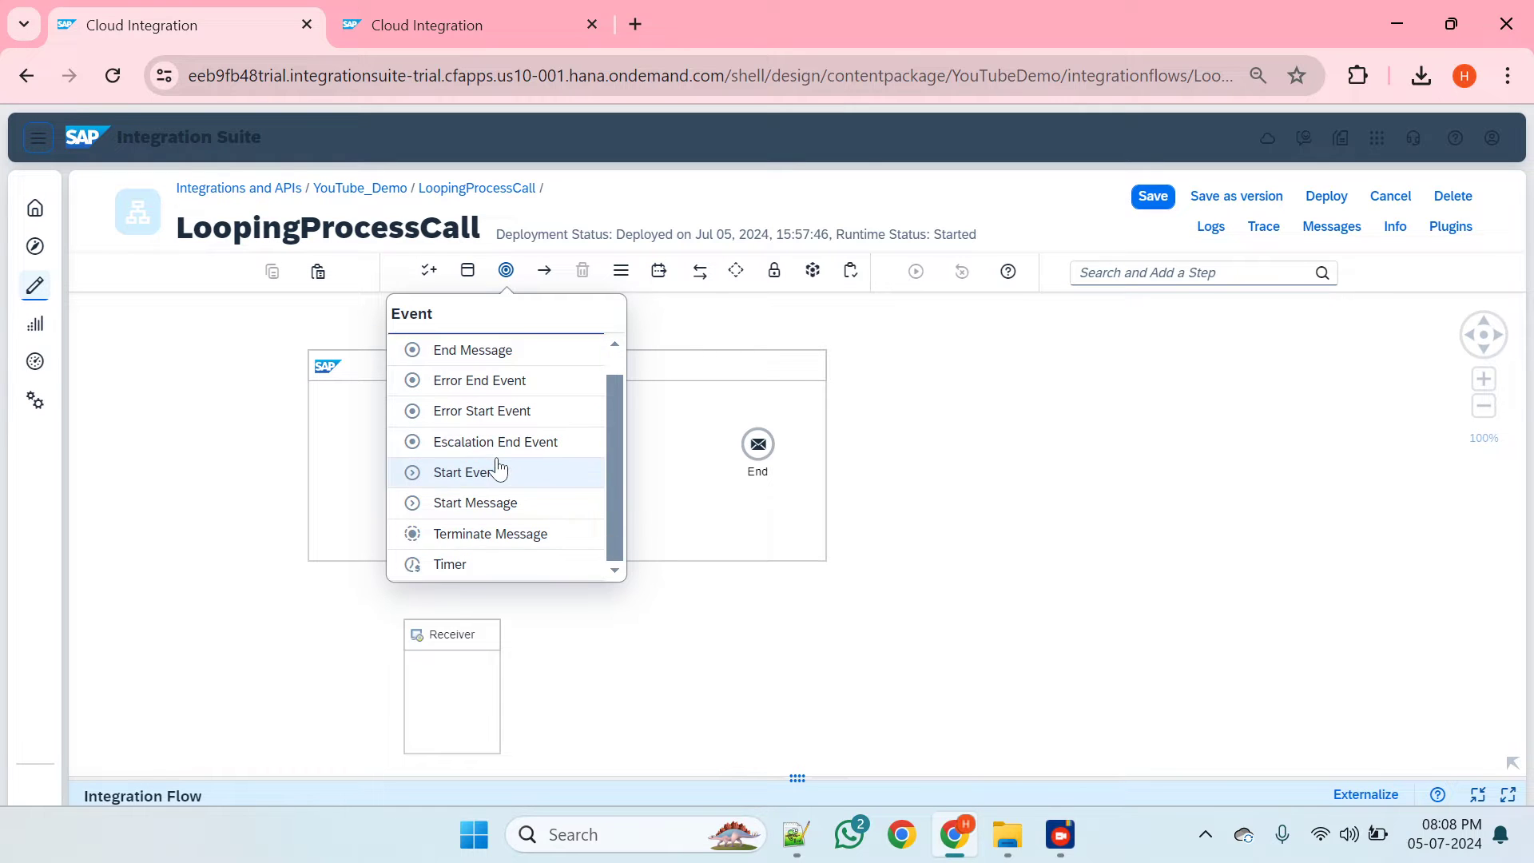
left_click(447, 569)
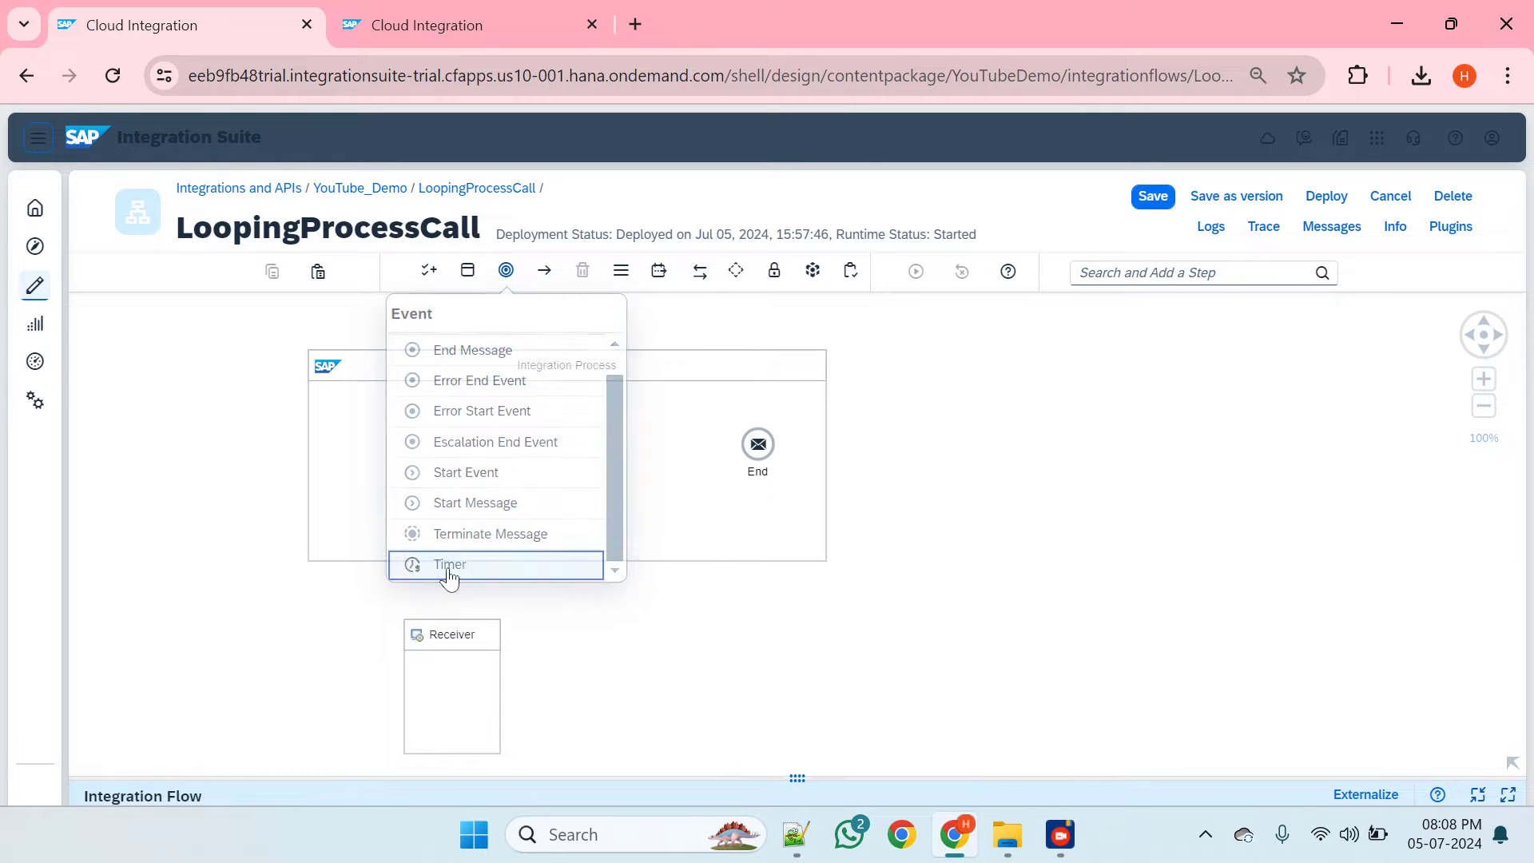
left_click(351, 447)
left_click_drag(397, 441, 777, 449)
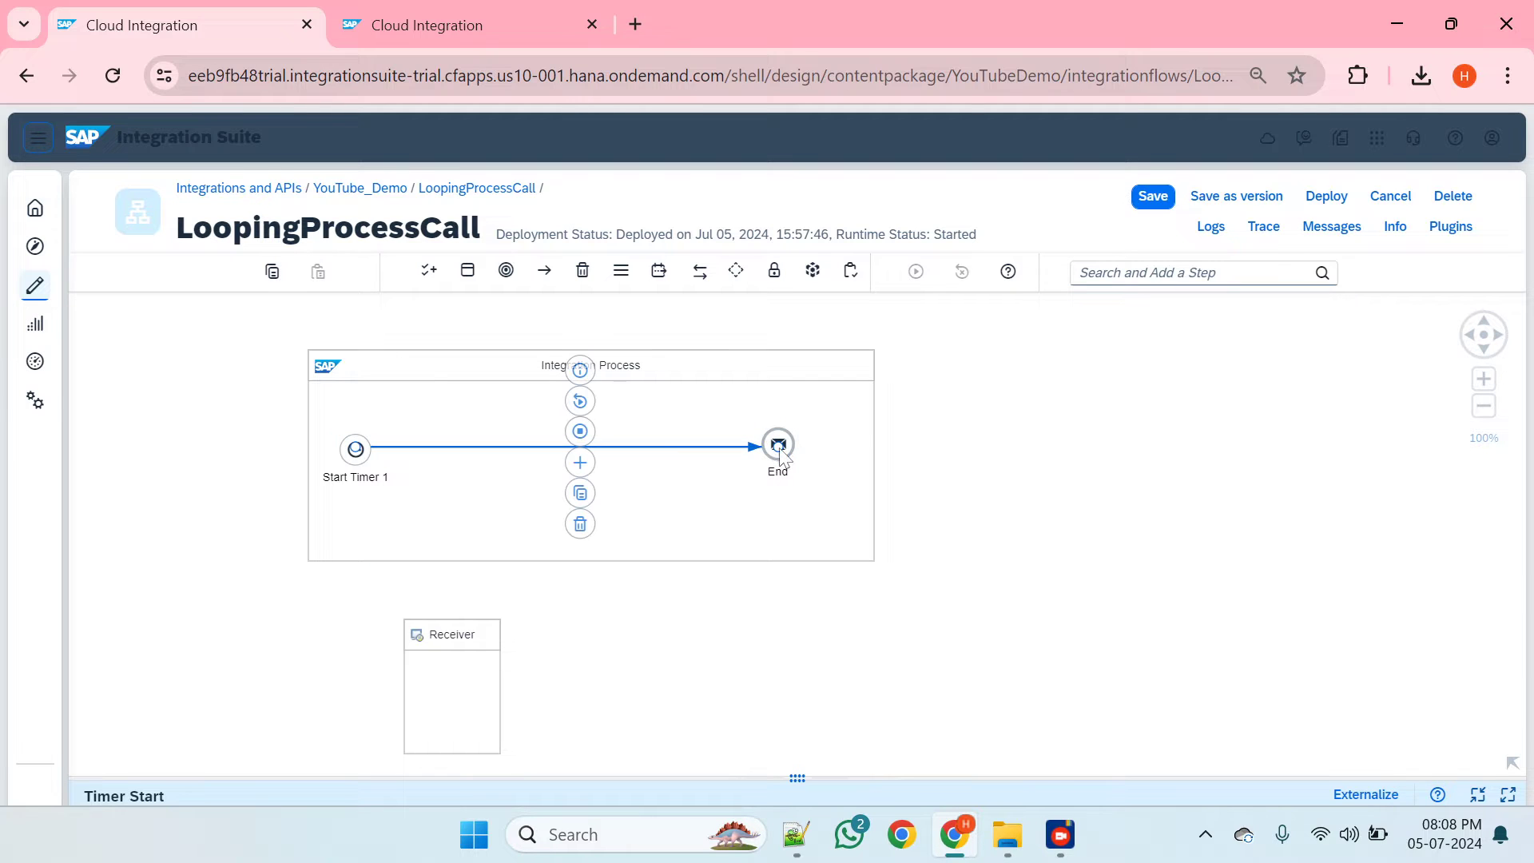
- Add a Request Reply external call on the connection between the start timer and the End event
left_click(699, 274)
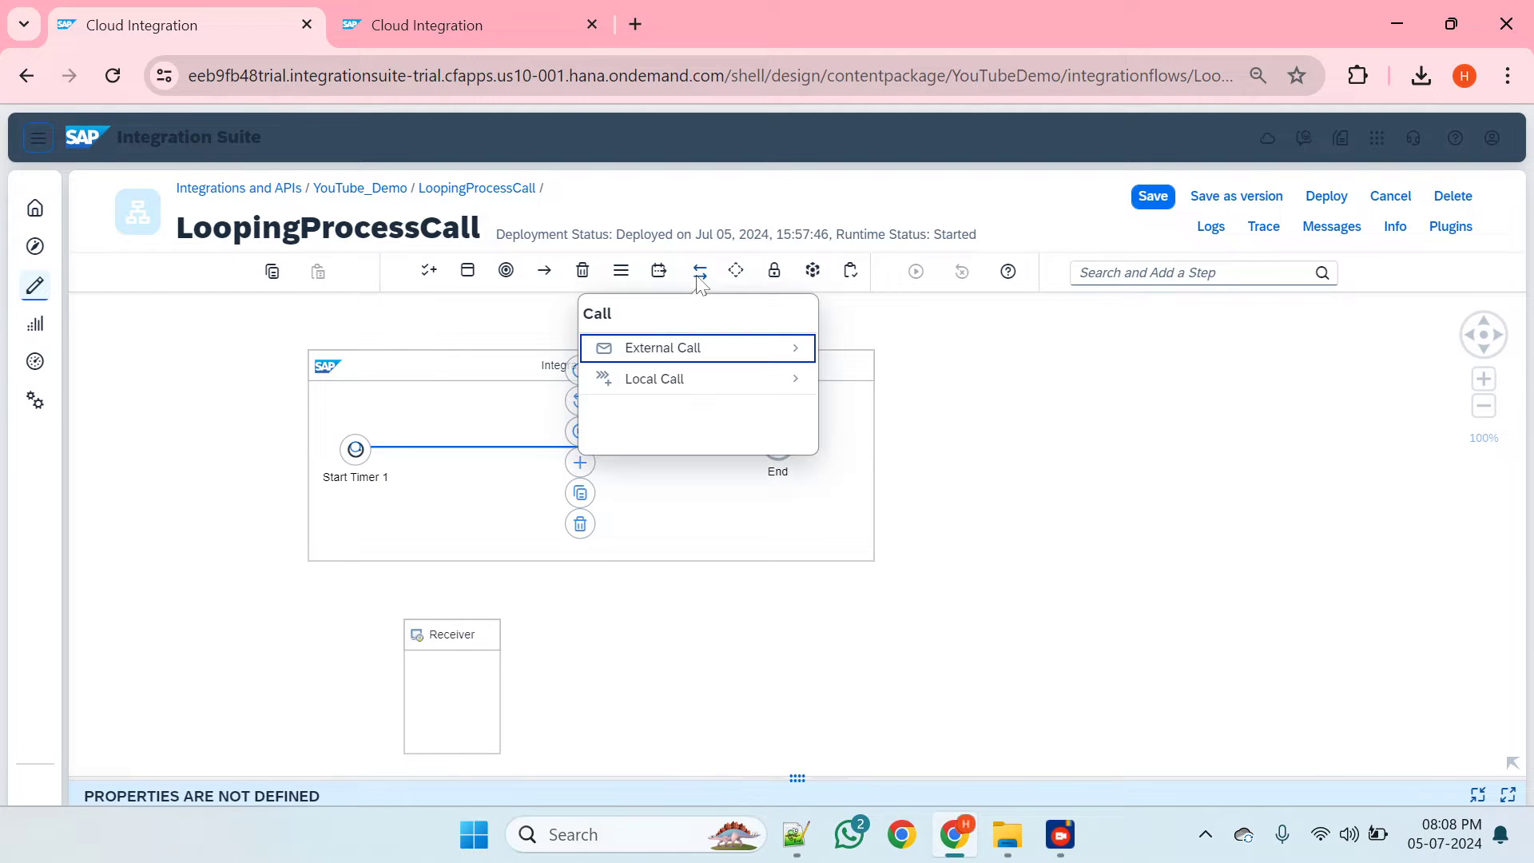
left_click(660, 351)
left_click(651, 409)
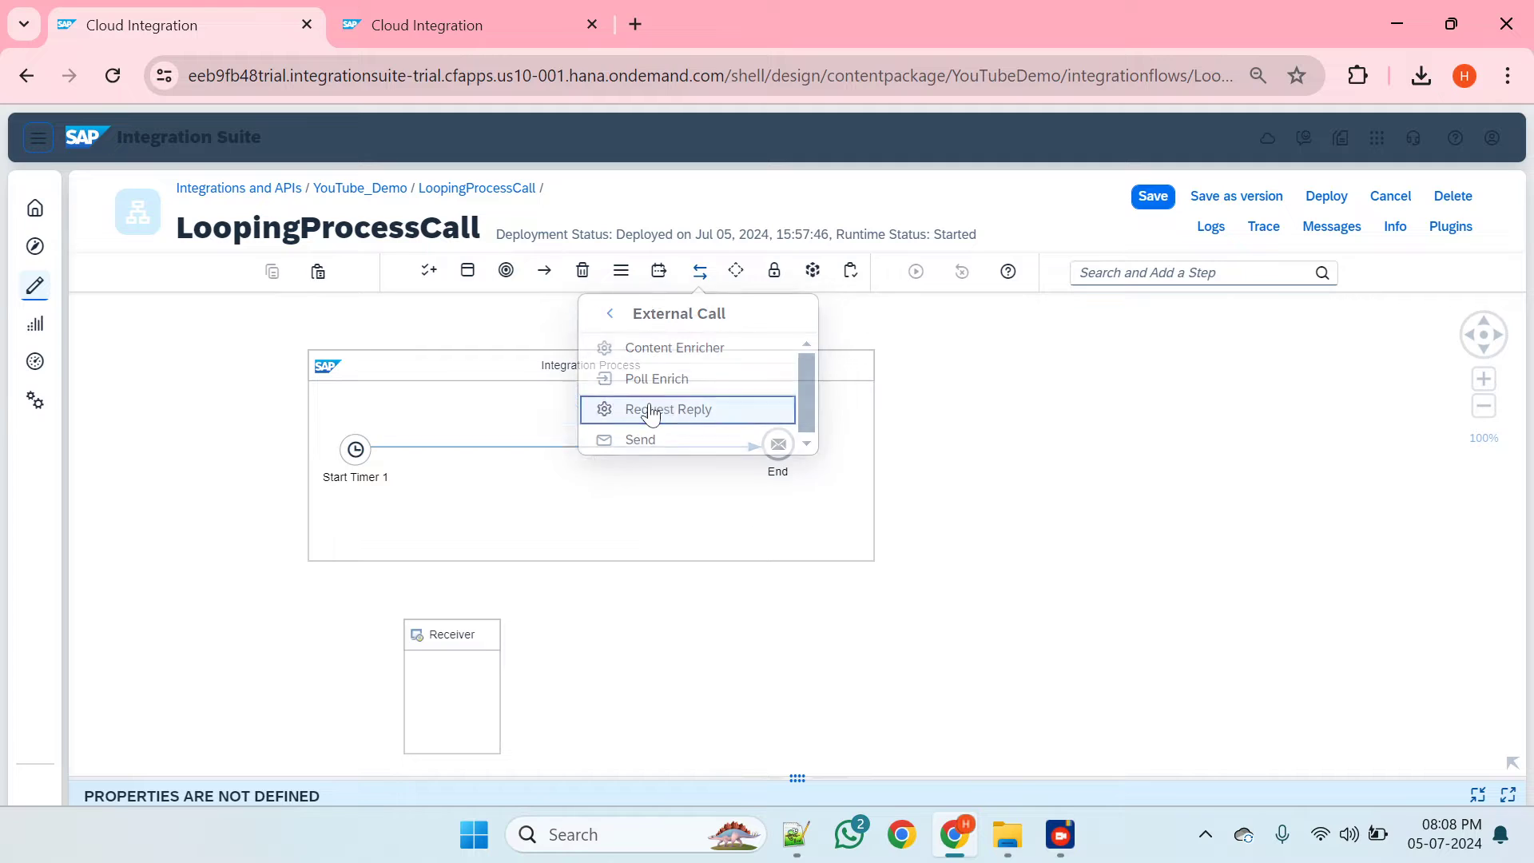
left_click(467, 449)
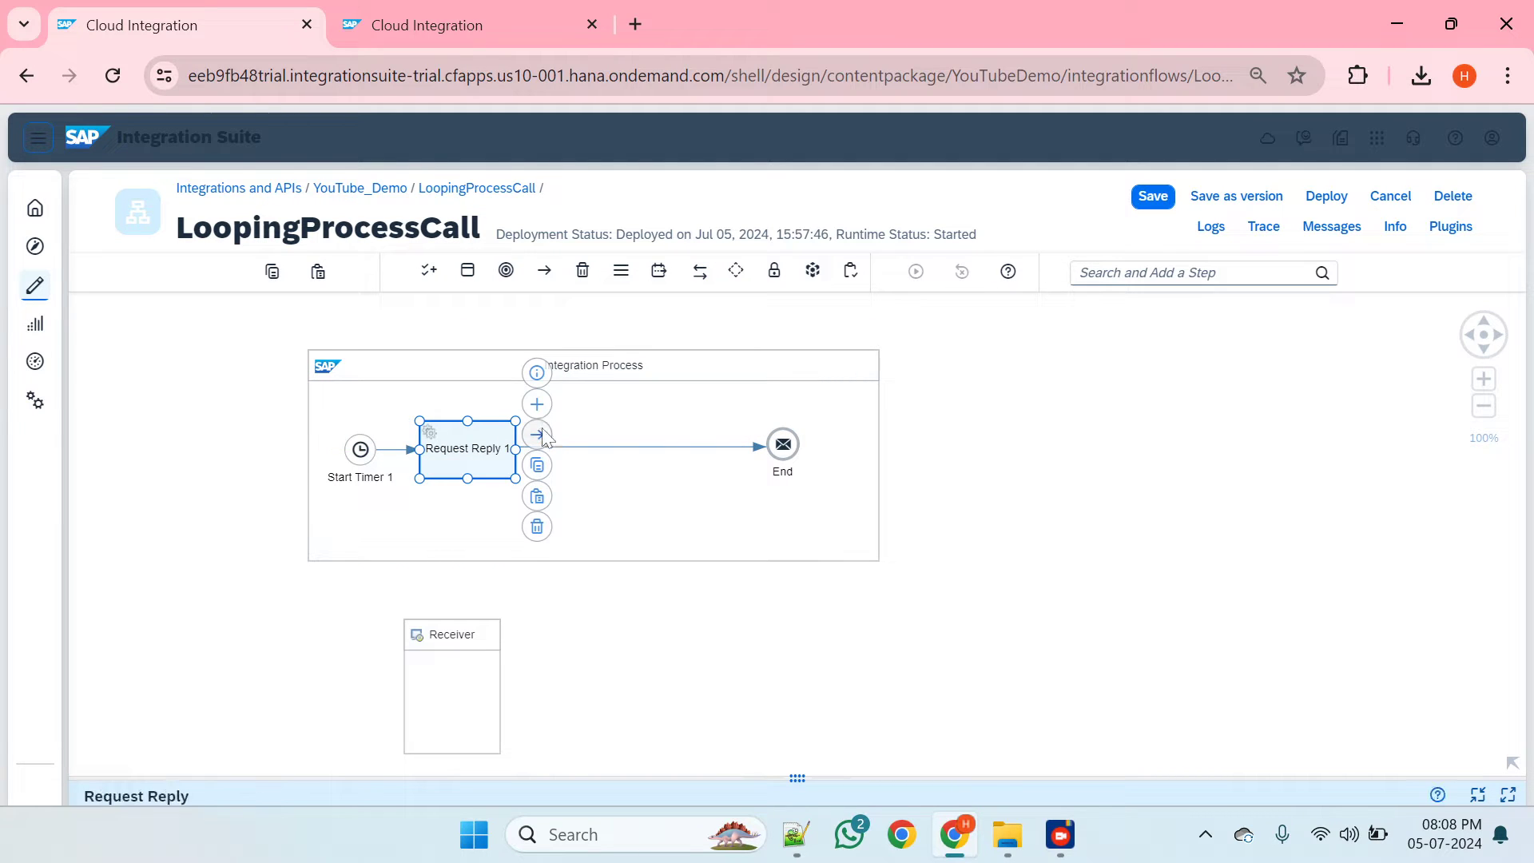
- Connect the Request Reply step to the Receiver using the OData adapter with the OData V2 message protocol
left_click_drag(537, 435, 461, 636)
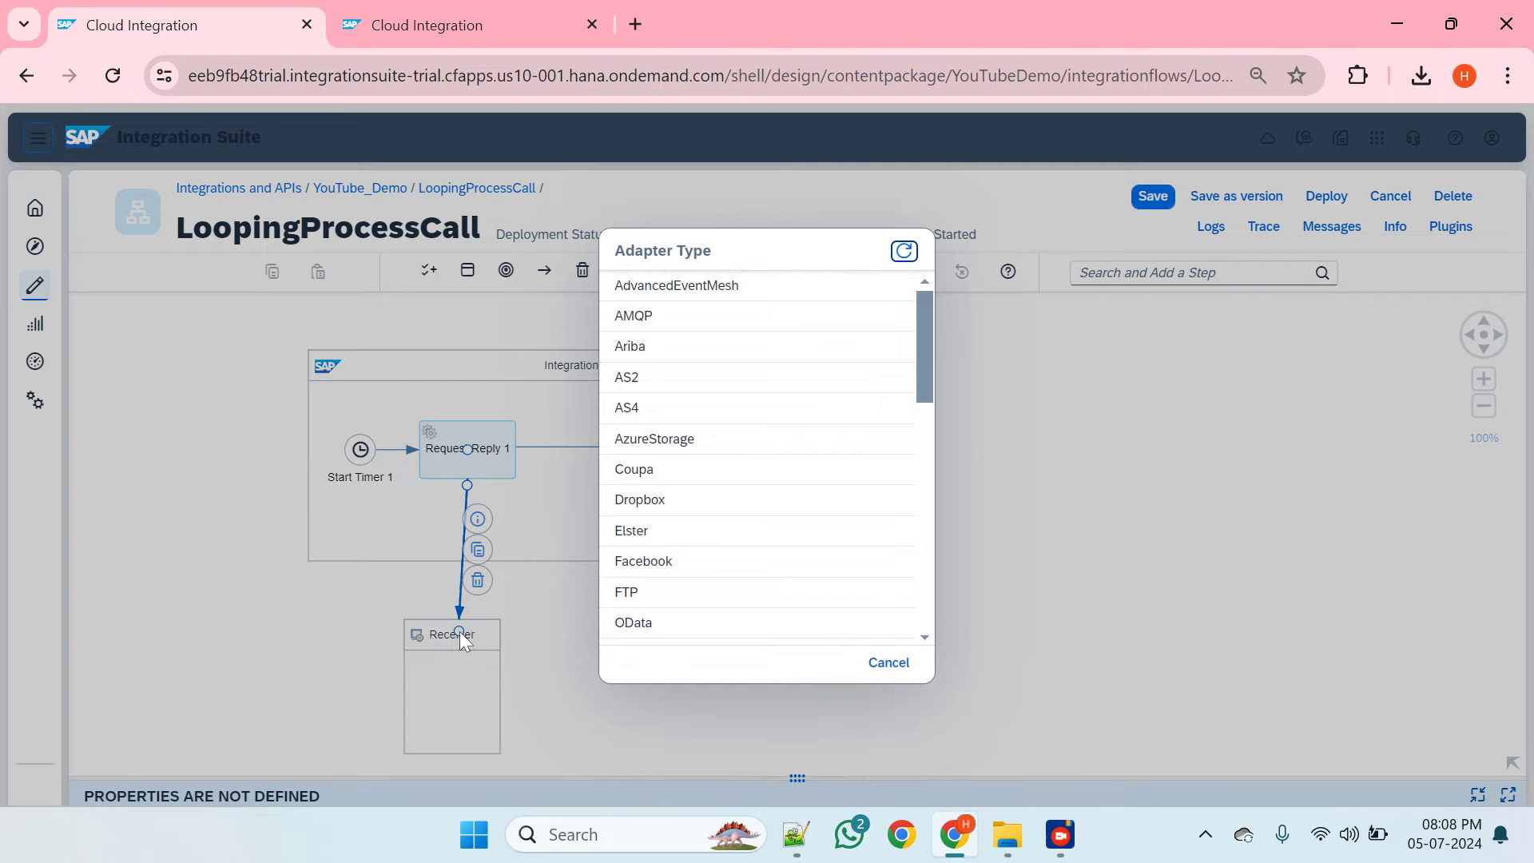
scroll(720, 500, "down", 3)
scroll(719, 500, "up", 1)
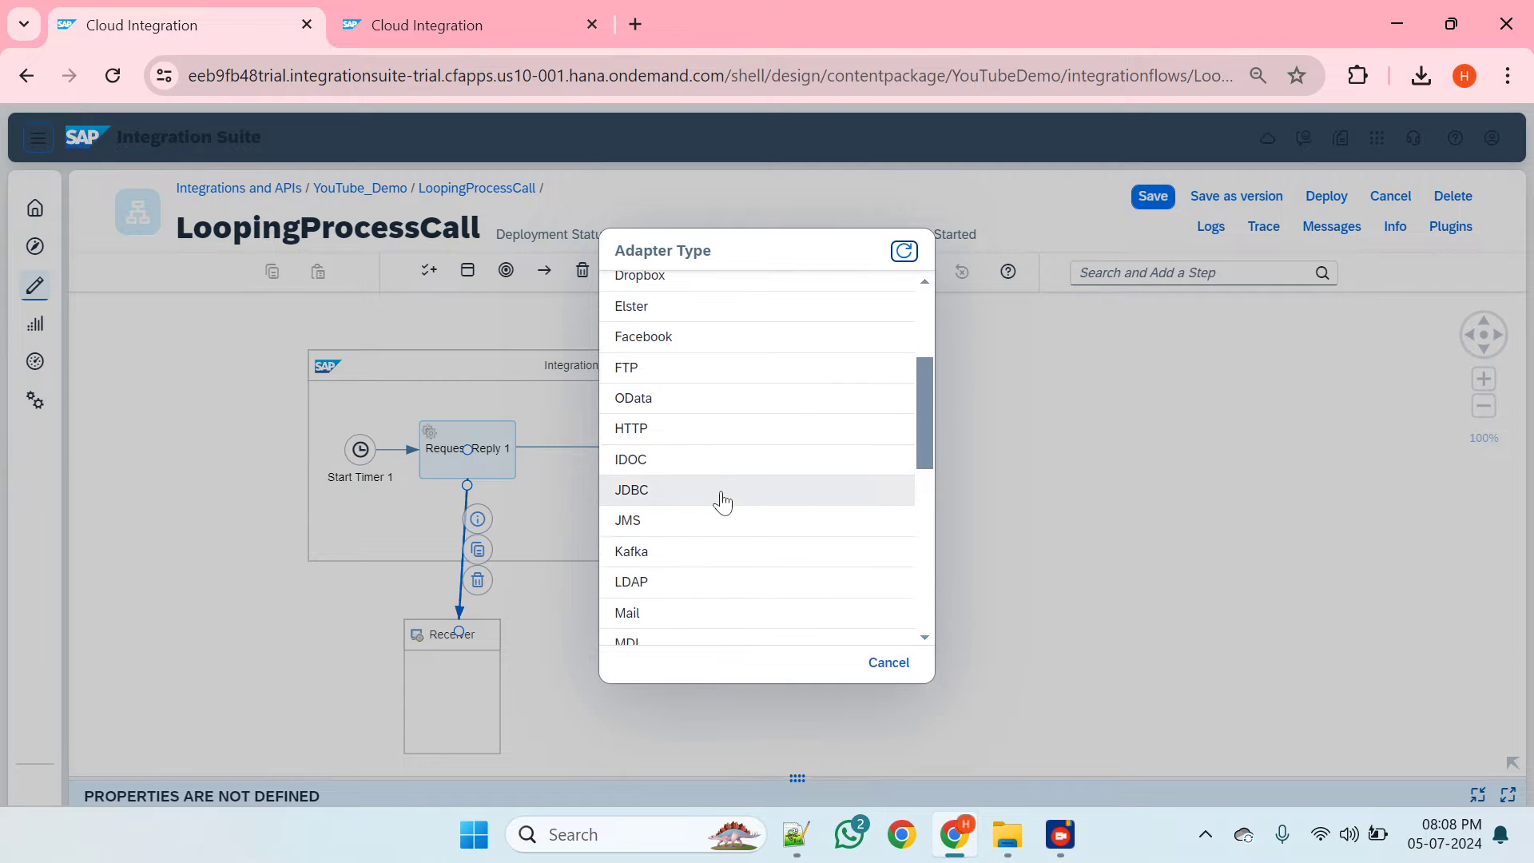
scroll(703, 487, "up", 1)
left_click(660, 442)
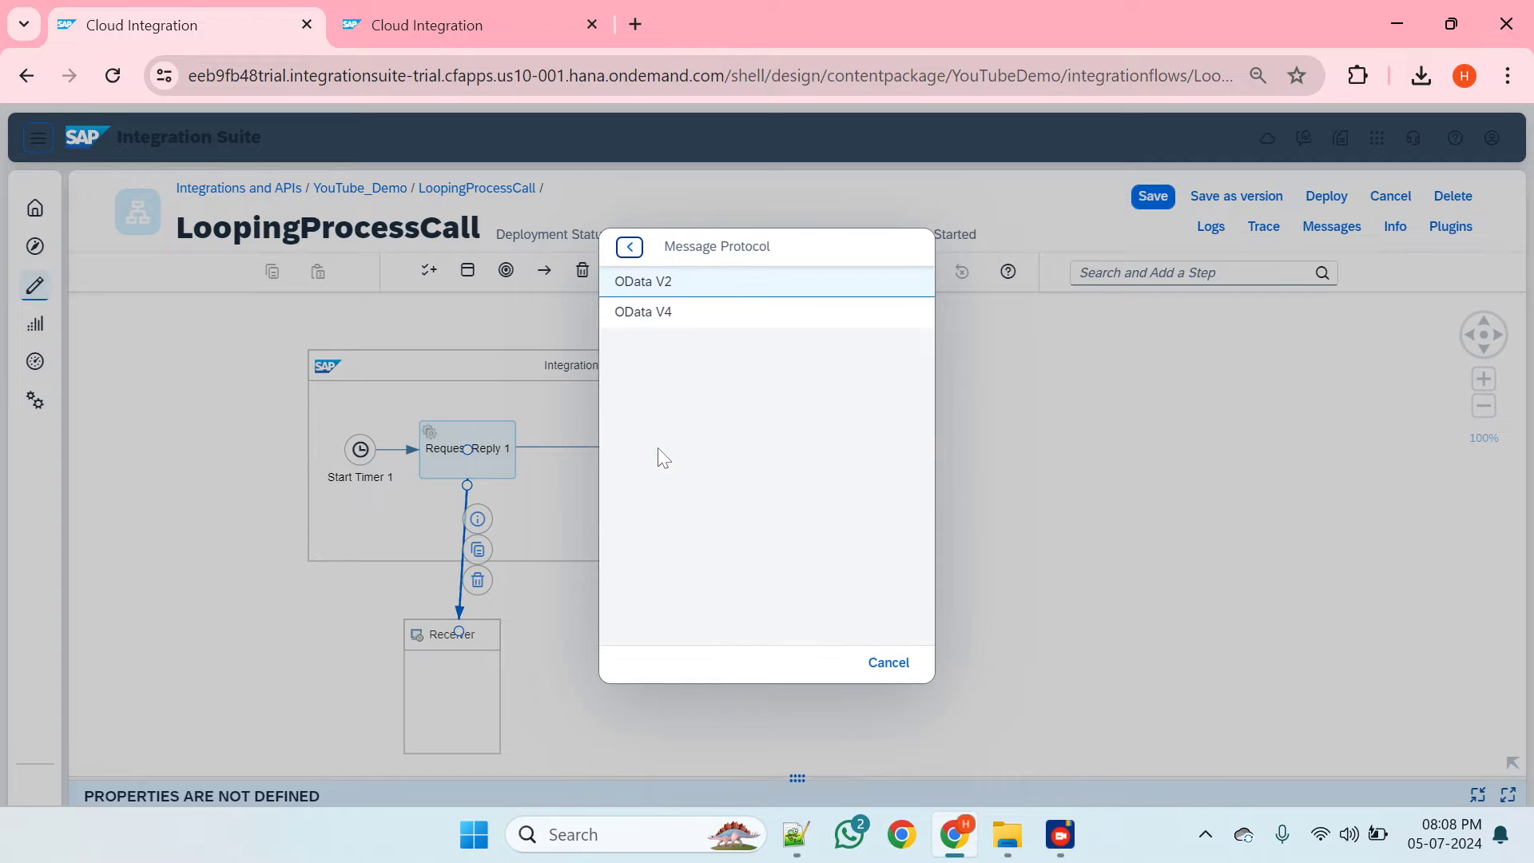
left_click(669, 292)
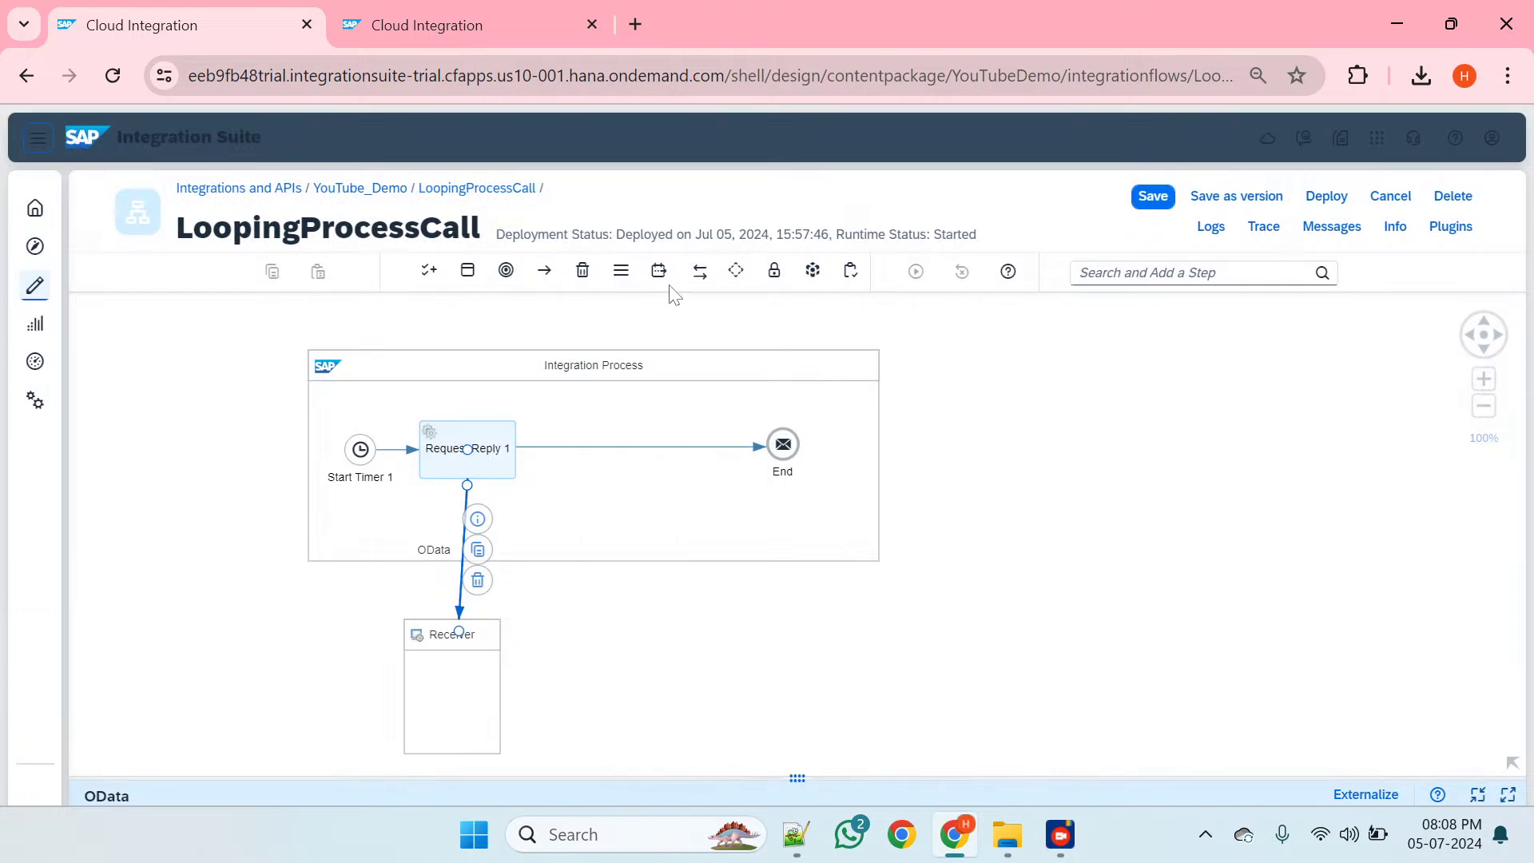
left_click_drag(772, 773, 746, 357)
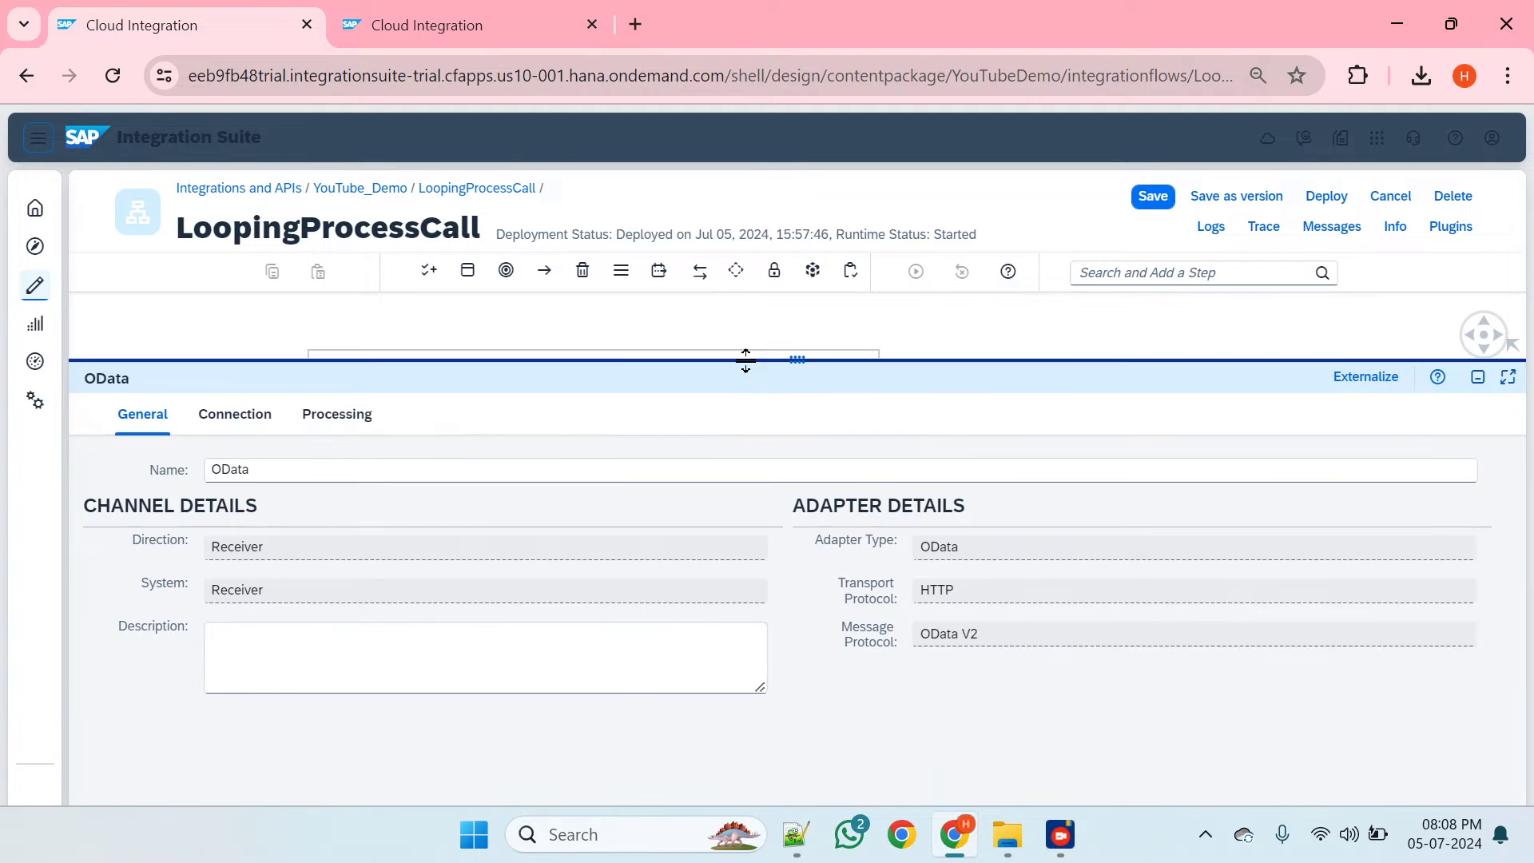
left_click(236, 421)
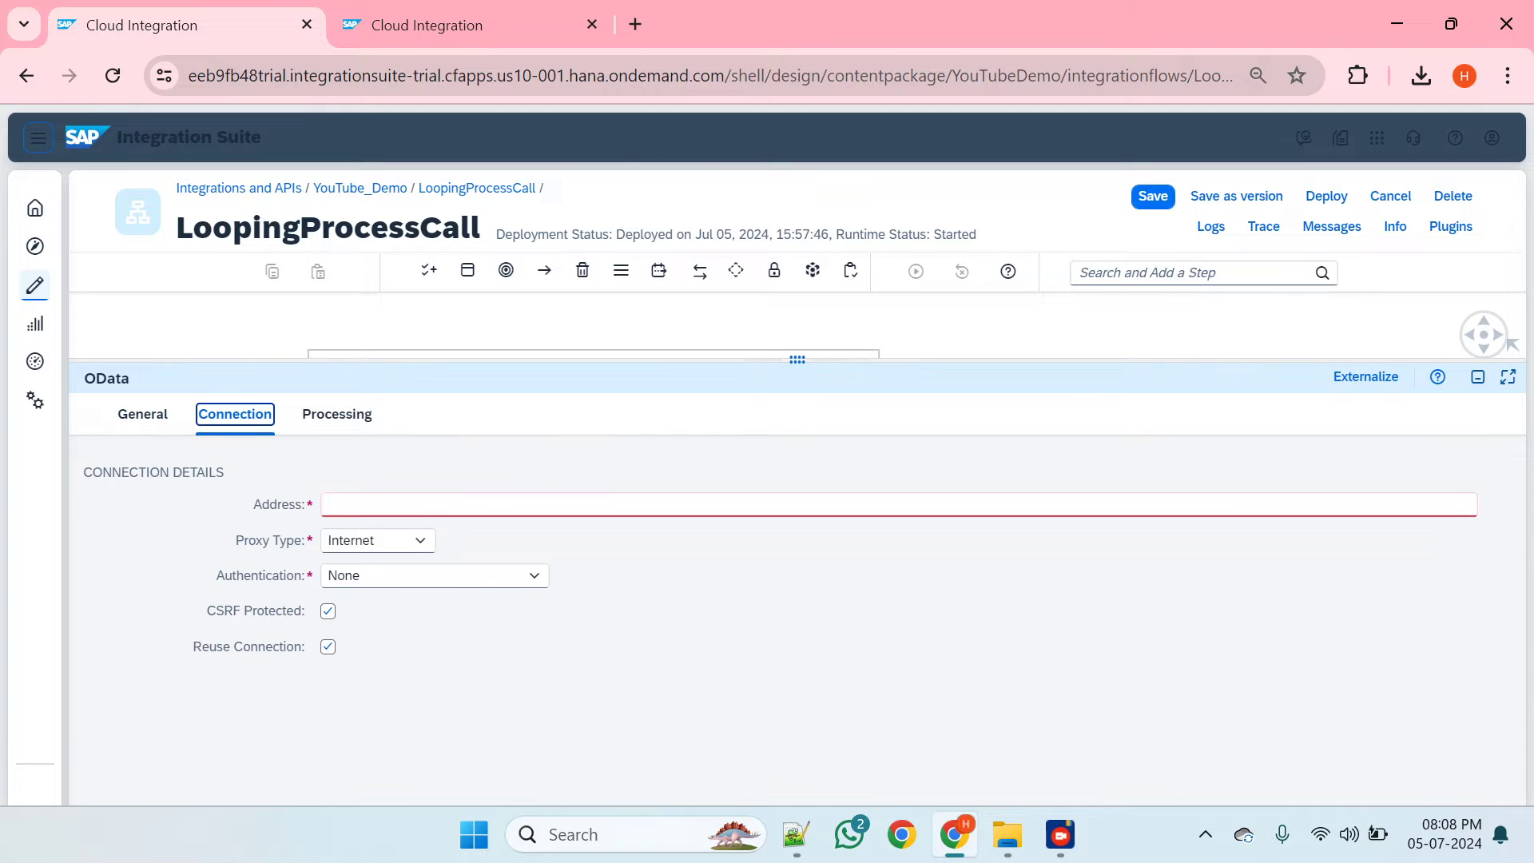
left_click(356, 504)
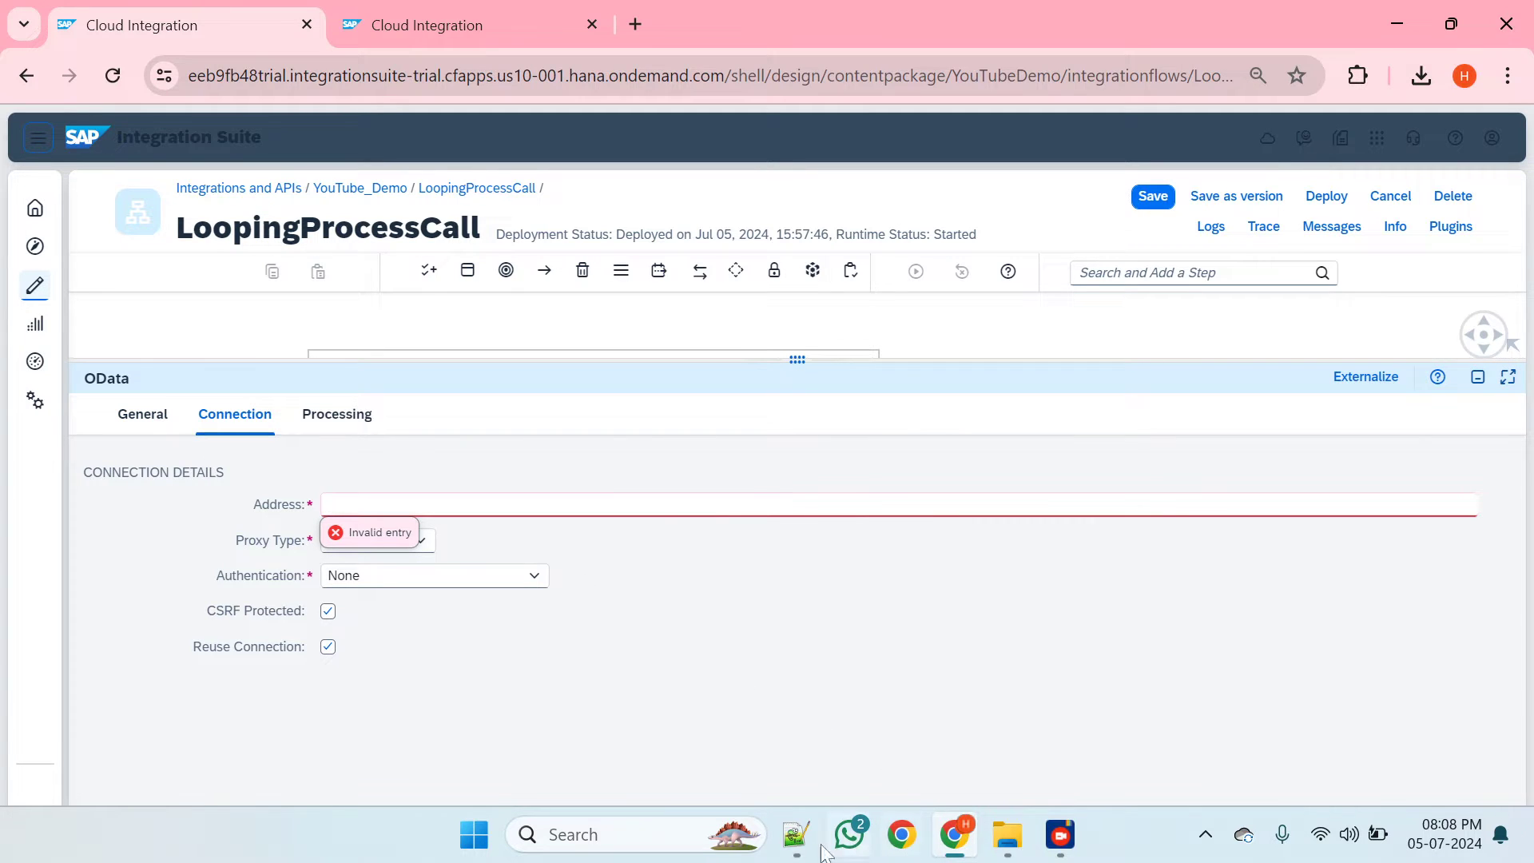
left_click(796, 834)
left_click_drag(587, 120, 6, 123)
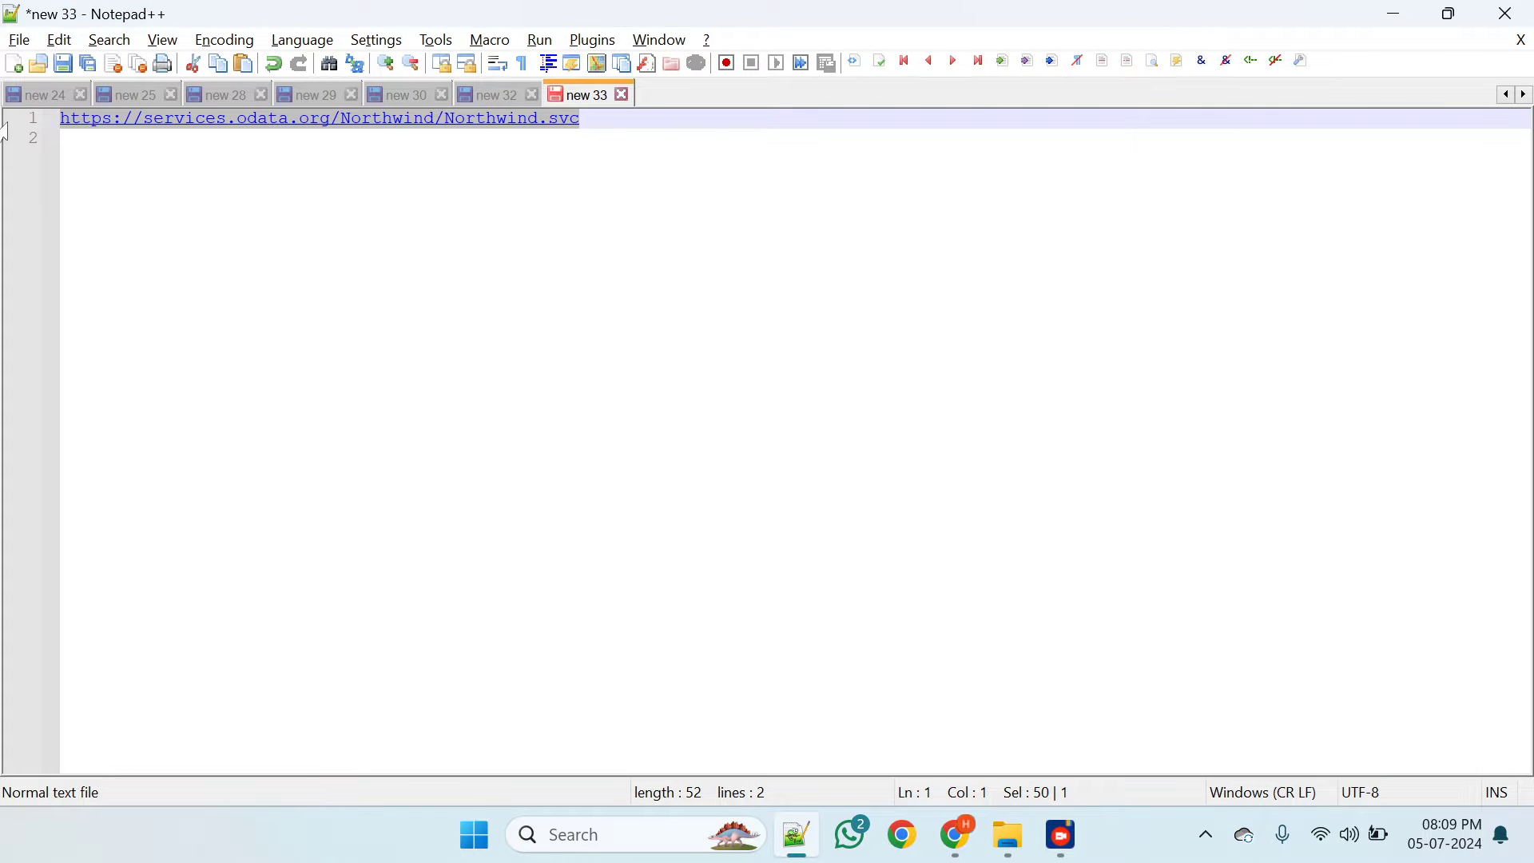
key("ctrl+c")
key("alt+Tab")
key("ctrl+v")
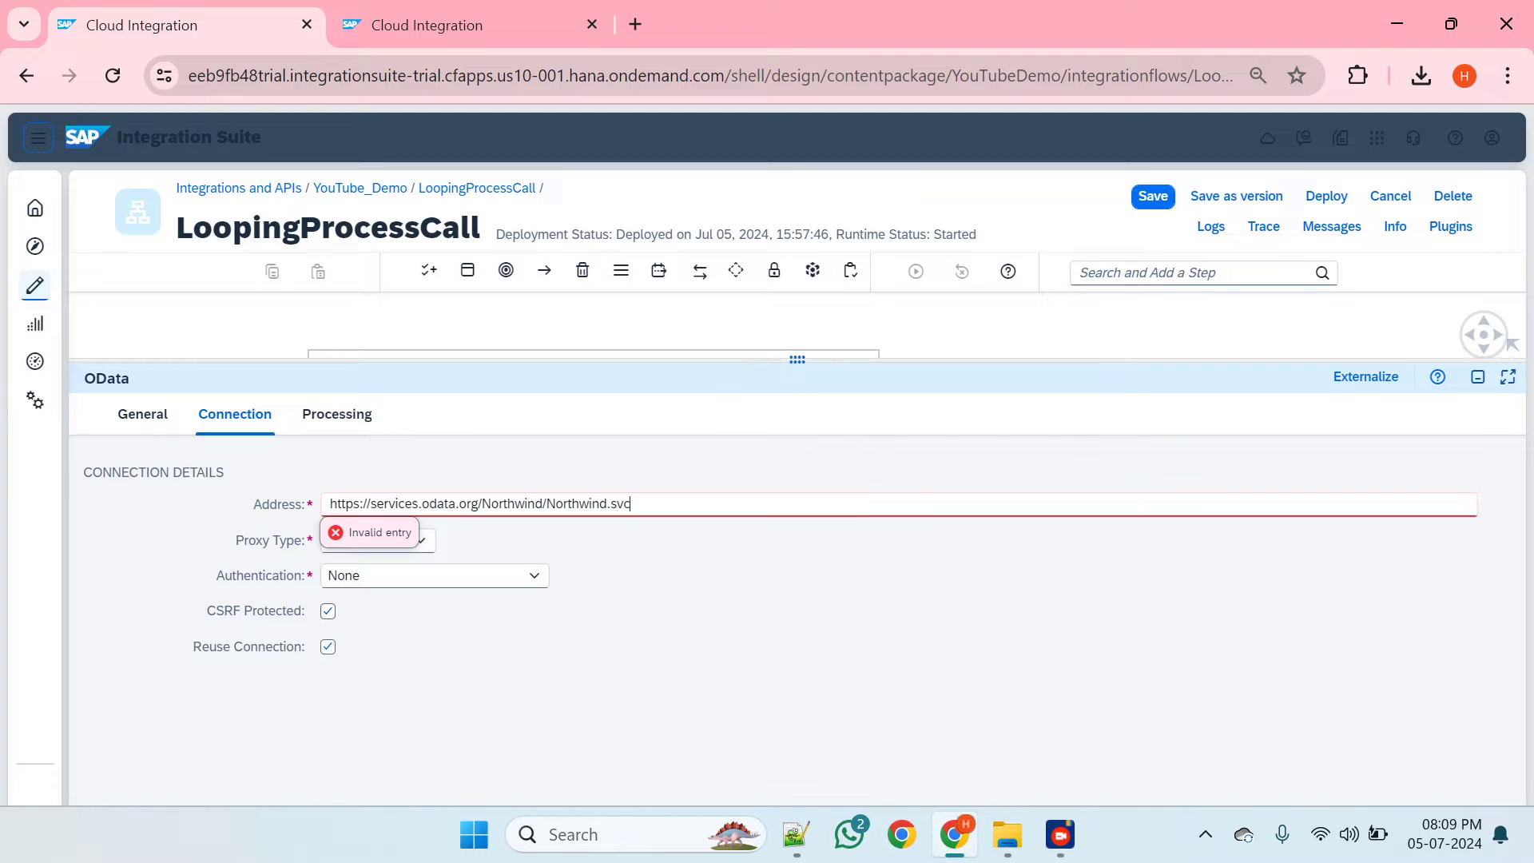
left_click(647, 615)
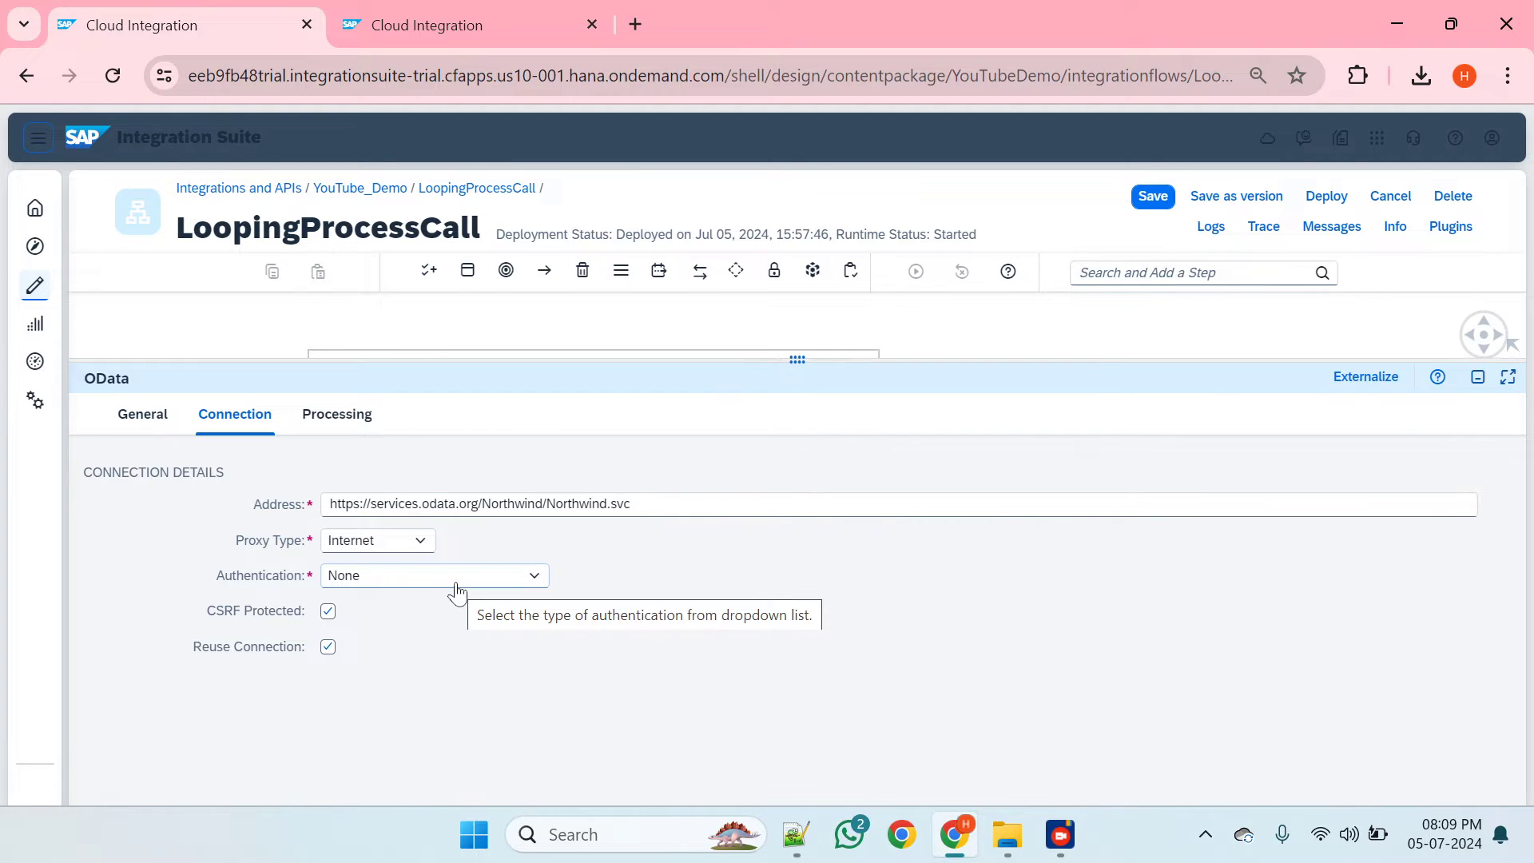
- Start selecting the OData resource path for the Query (GET) operation and connect to the remote Northwind system to reach entity selection
left_click(349, 421)
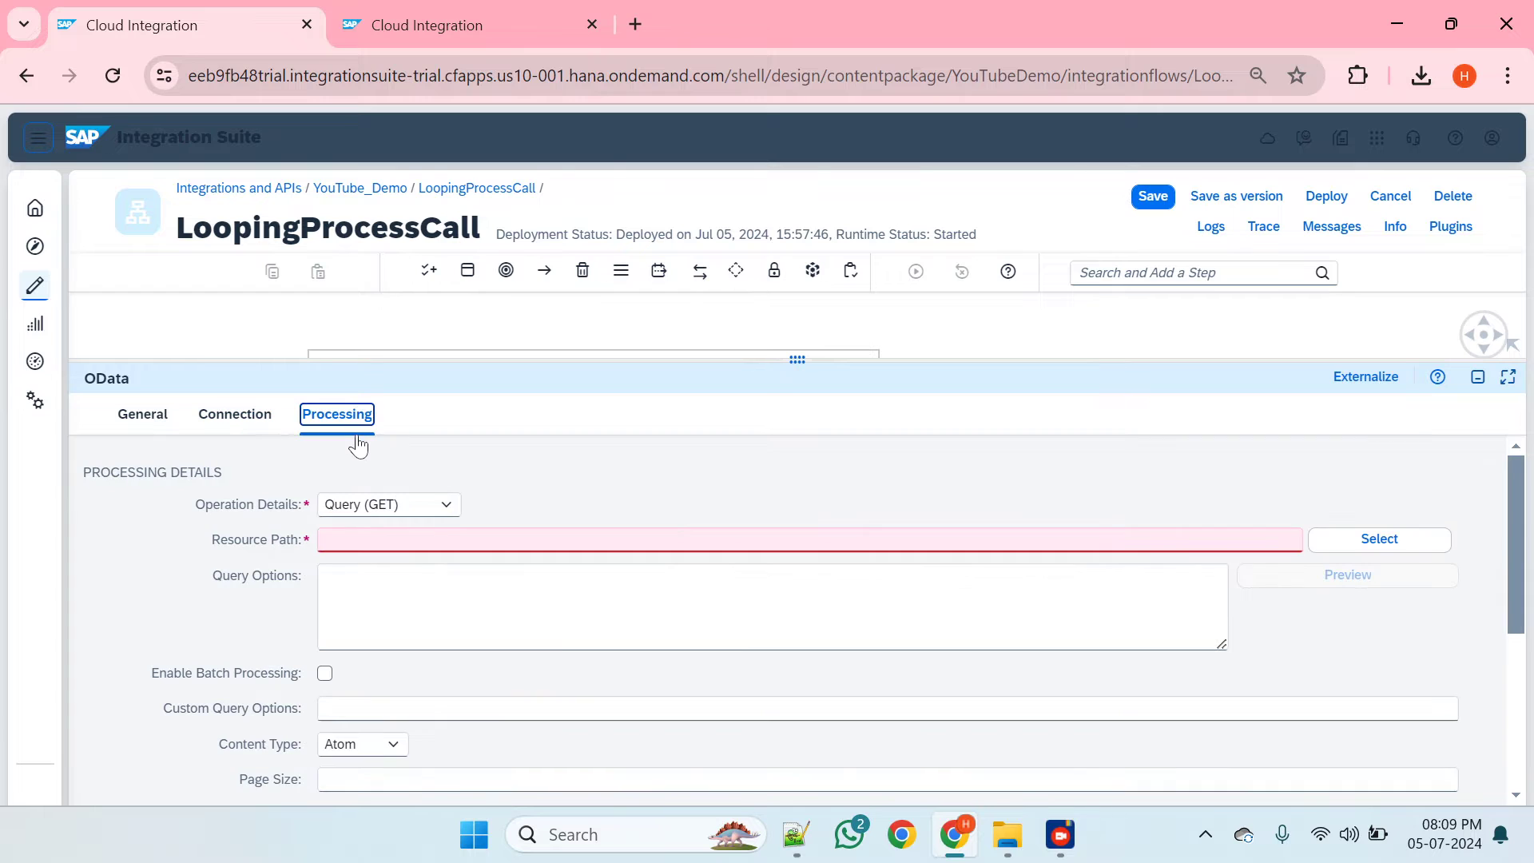
left_click(424, 508)
left_click(424, 507)
left_click(1372, 543)
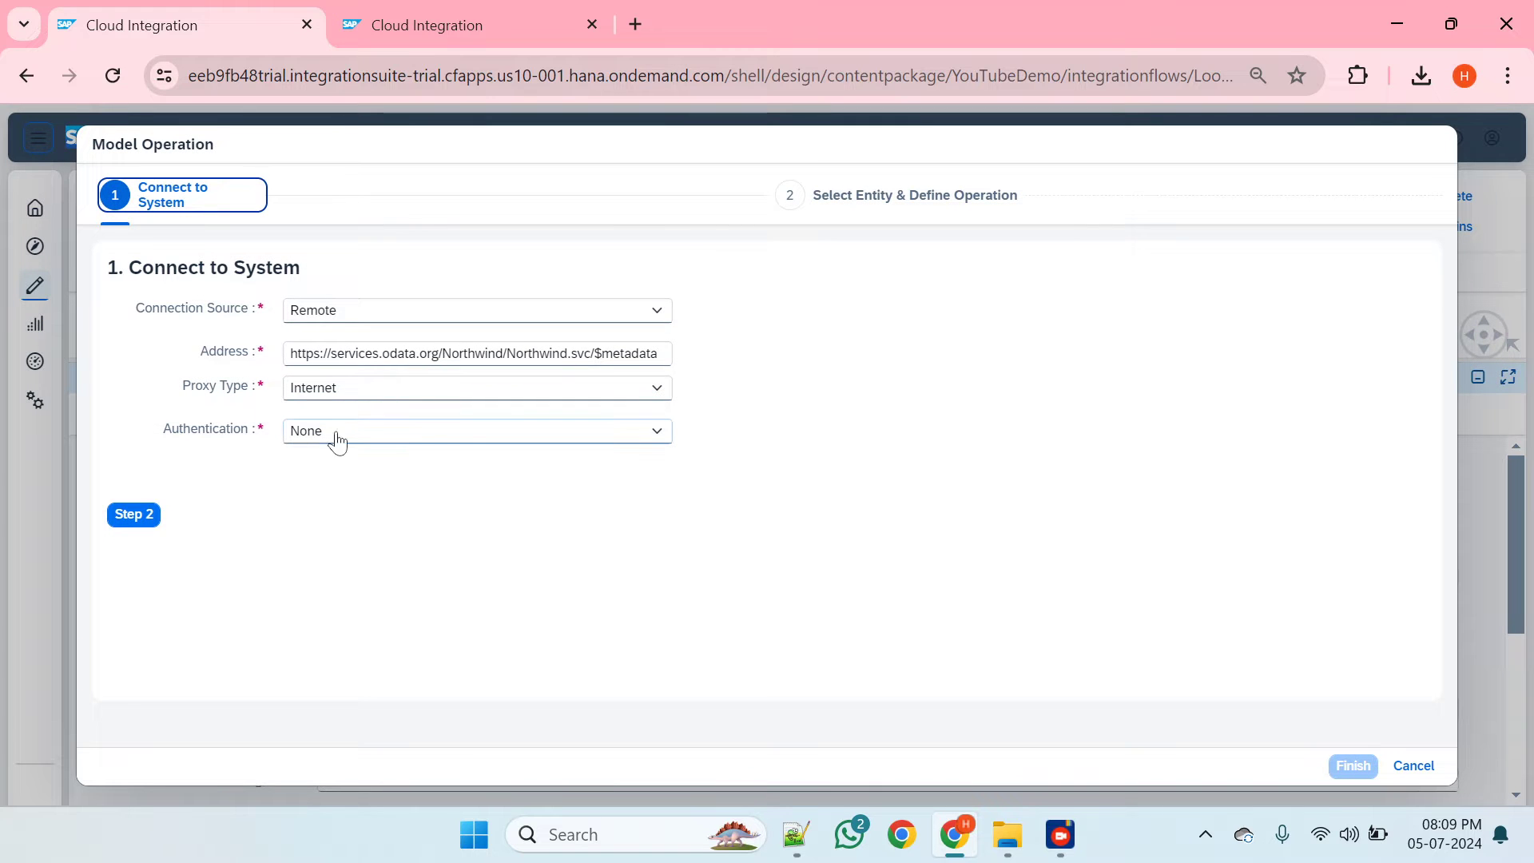
left_click(137, 516)
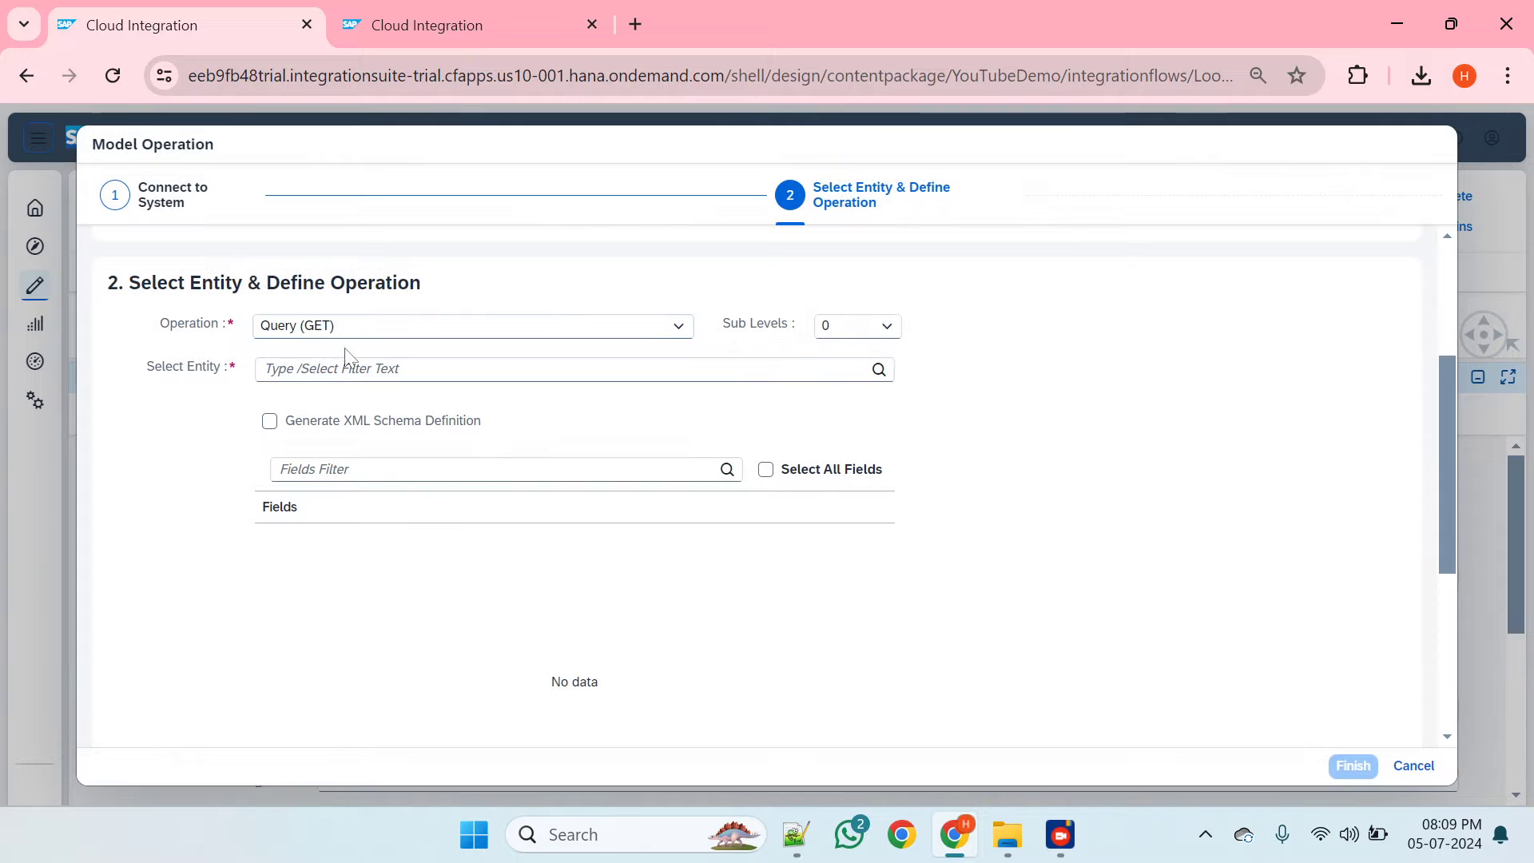
scroll(410, 380, "up", 3)
scroll(409, 381, "down", 3)
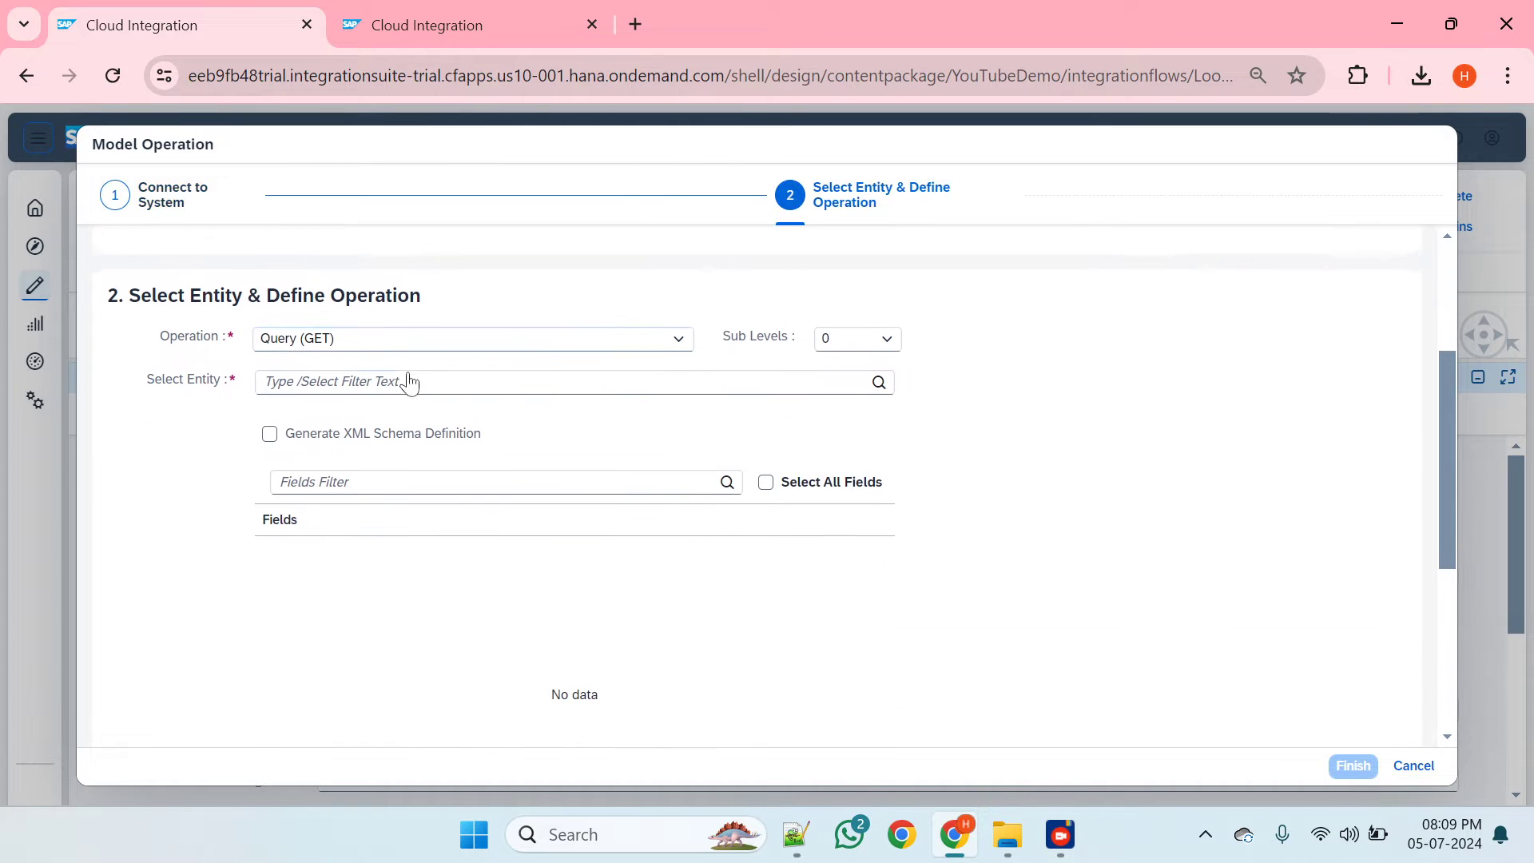
- Select Employees as the entity for the Query (GET) operation and review its available fields
left_click(409, 377)
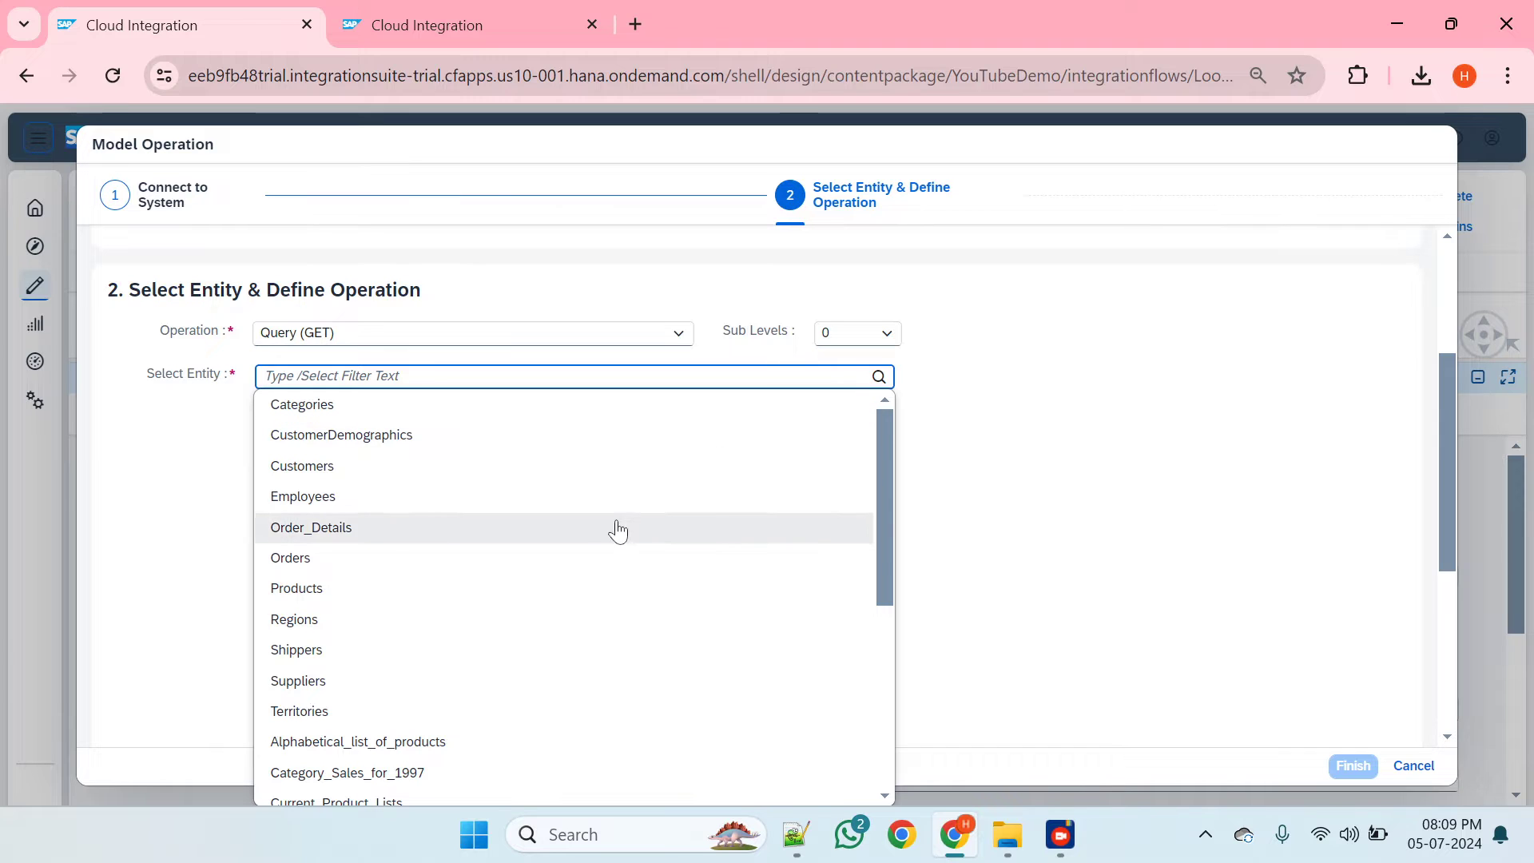
left_click(331, 502)
scroll(414, 604, "down", 3)
scroll(414, 605, "down", 2)
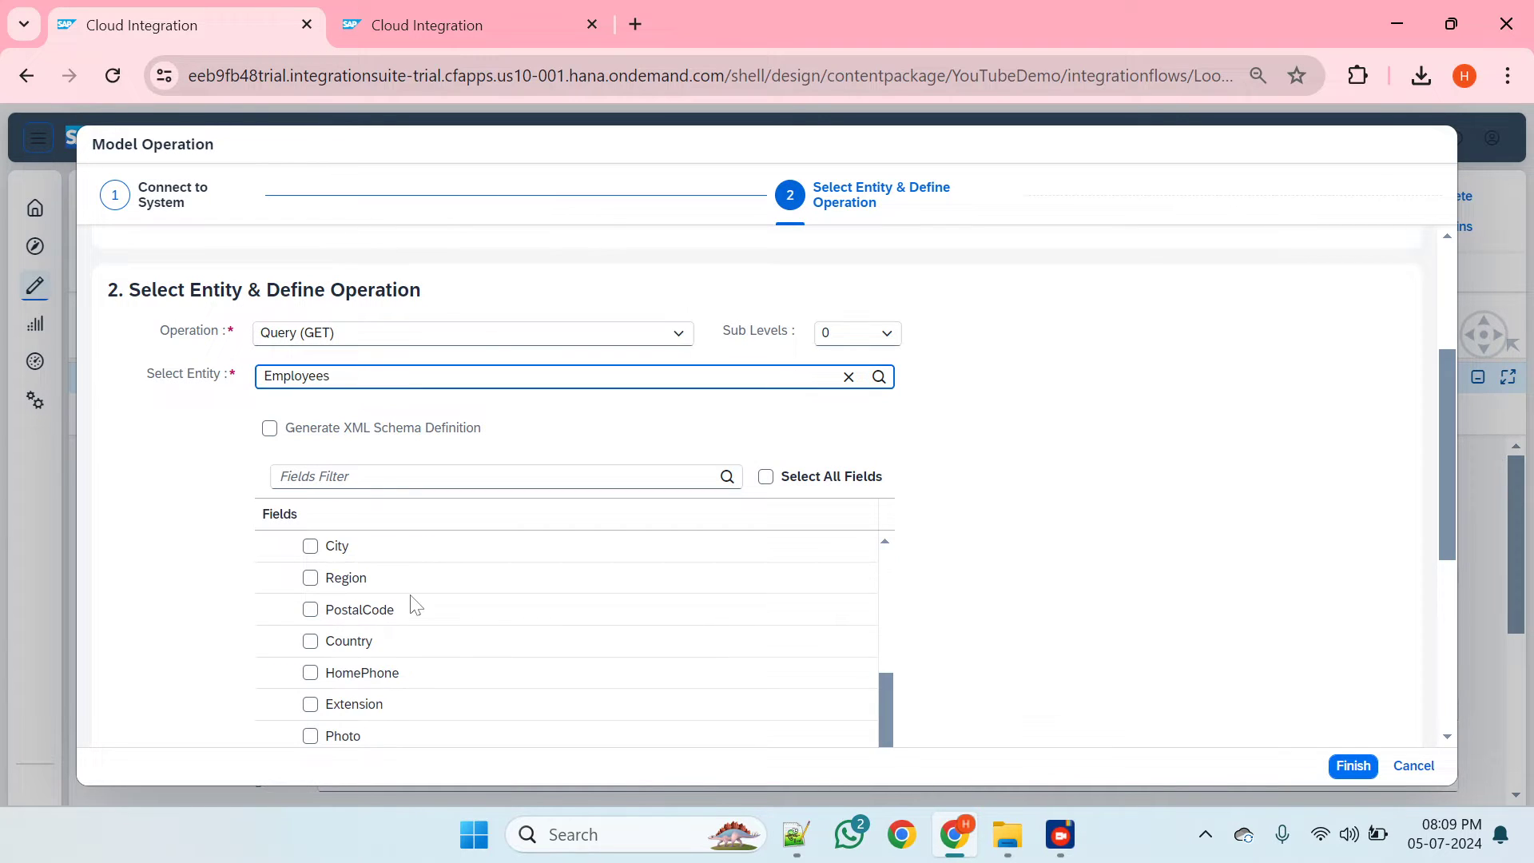
scroll(413, 603, "up", 6)
scroll(411, 602, "down", 2)
scroll(719, 512, "down", 1)
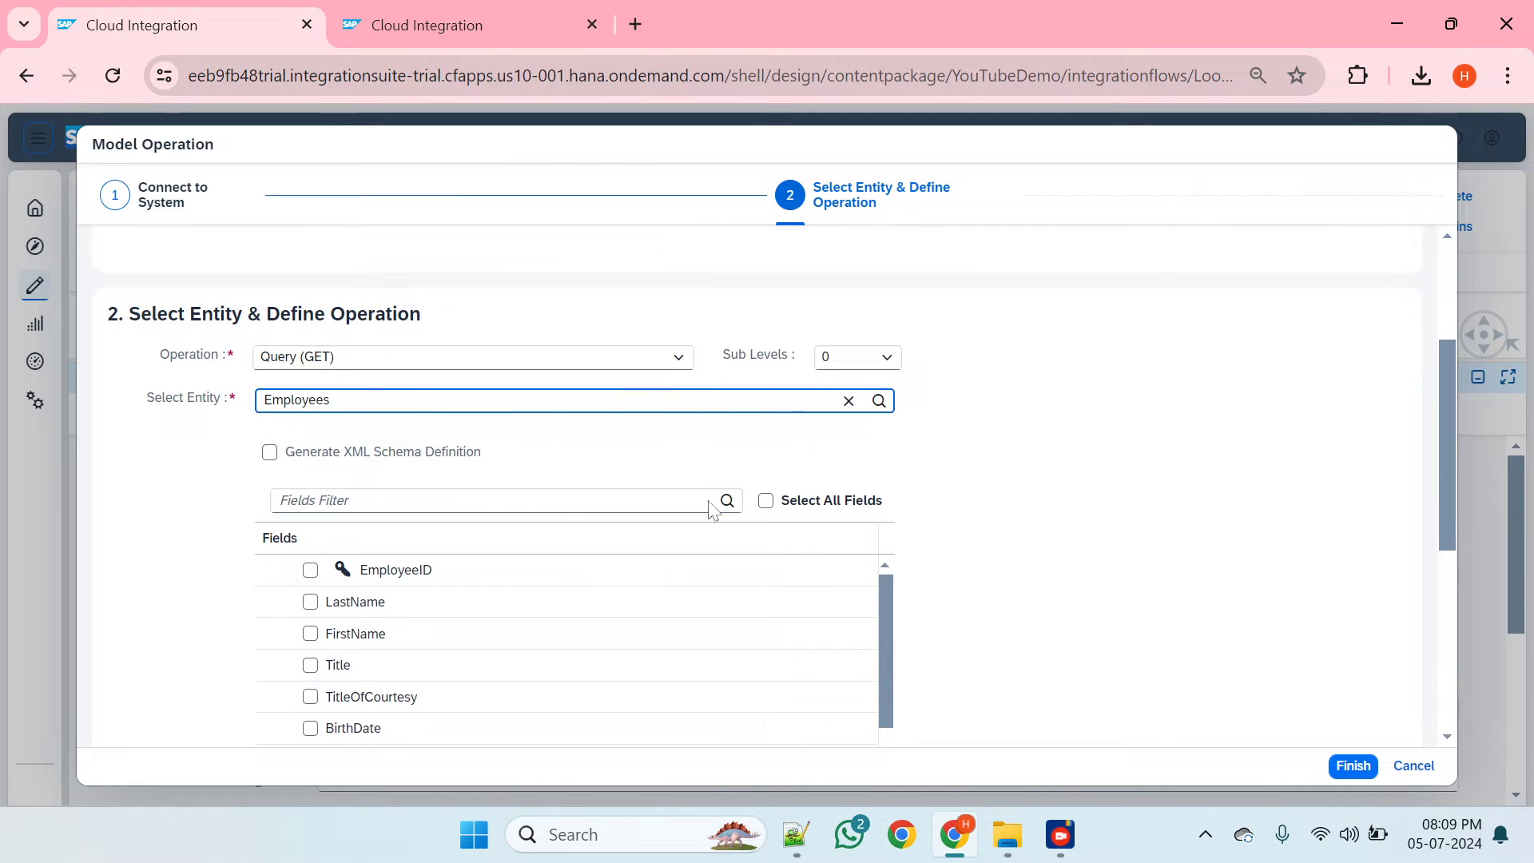
- Include all Employees fields in the OData query and finish the operation model
left_click(765, 500)
scroll(1003, 520, "down", 5)
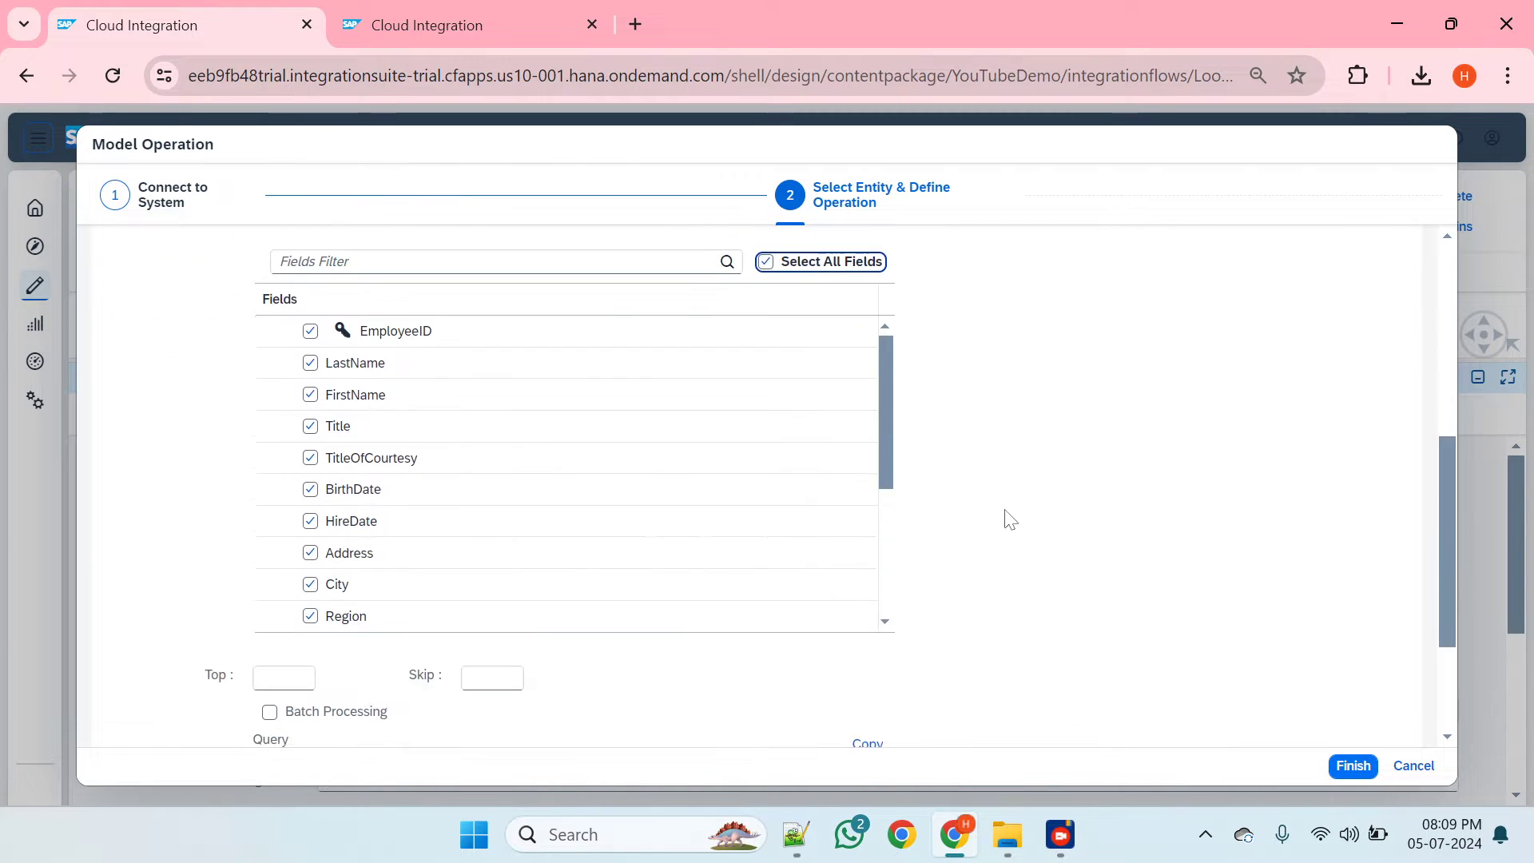
scroll(889, 314, "down", 3)
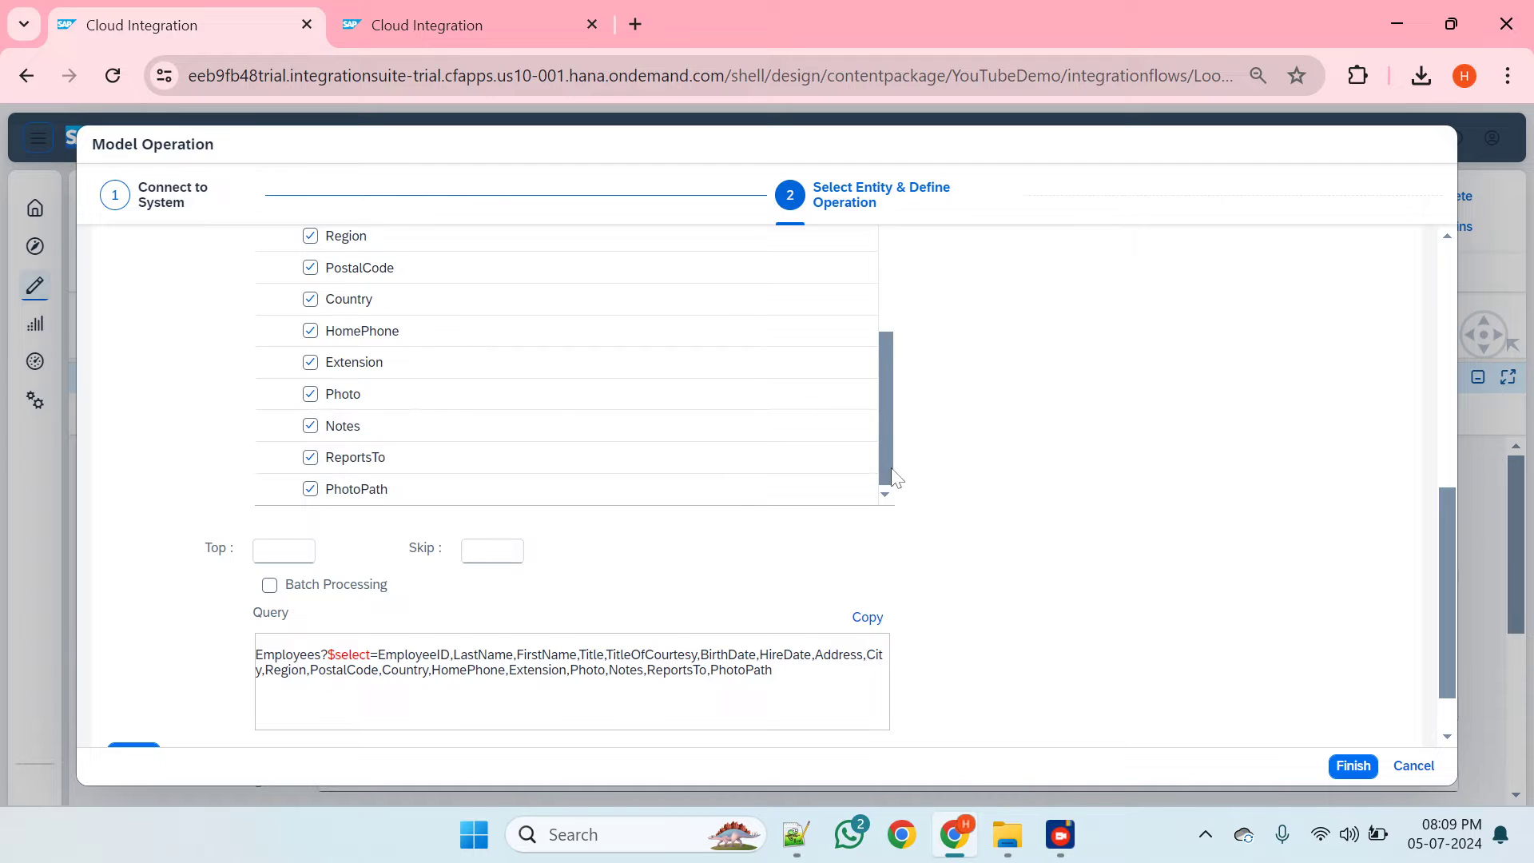
scroll(914, 309, "up", 5)
scroll(1068, 360, "up", 5)
scroll(1070, 364, "down", 5)
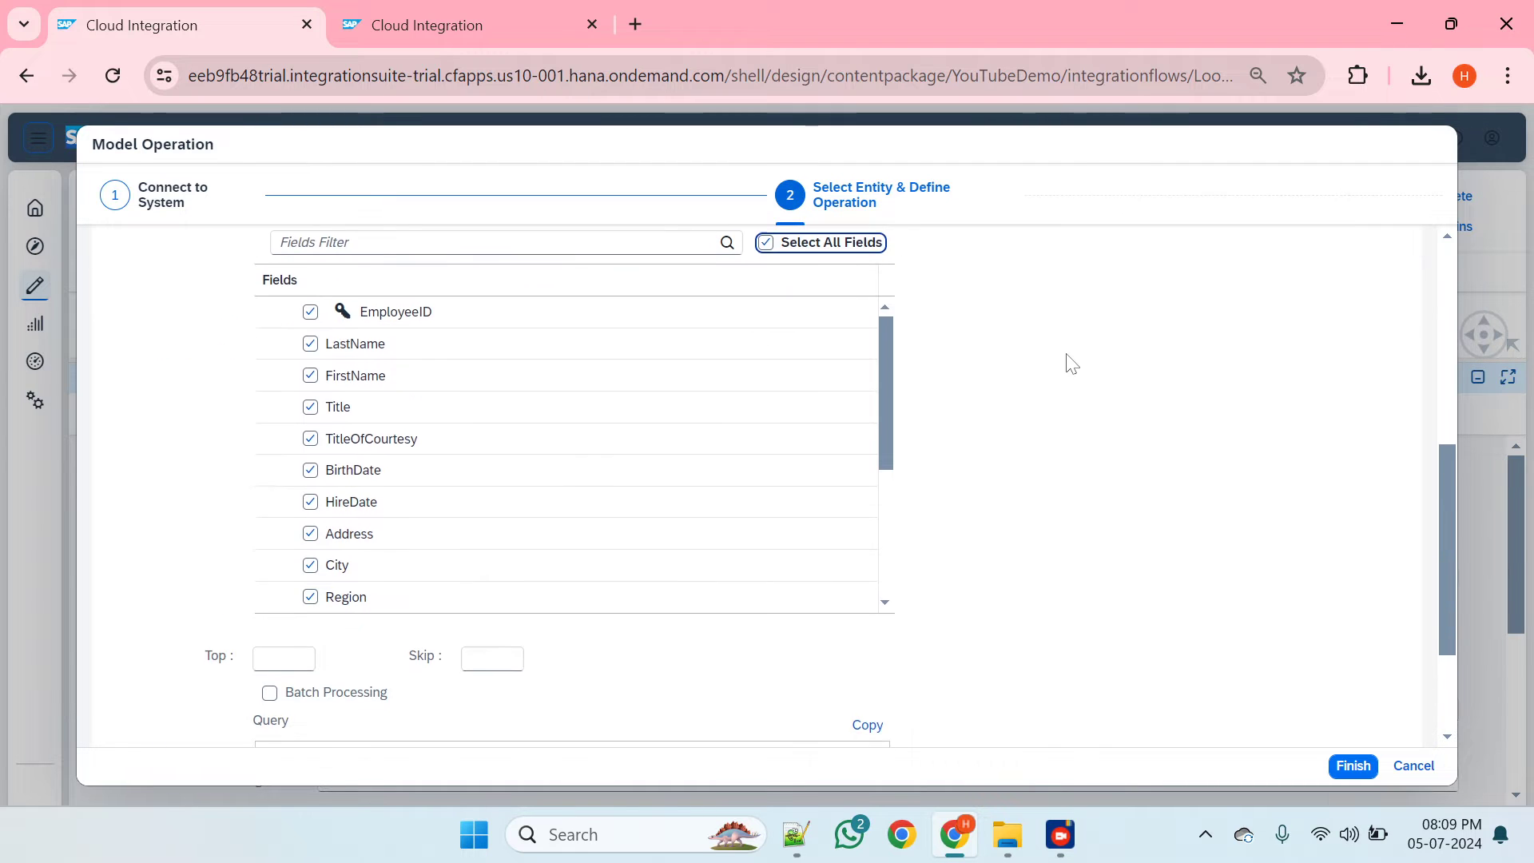
scroll(1071, 363, "up", 2)
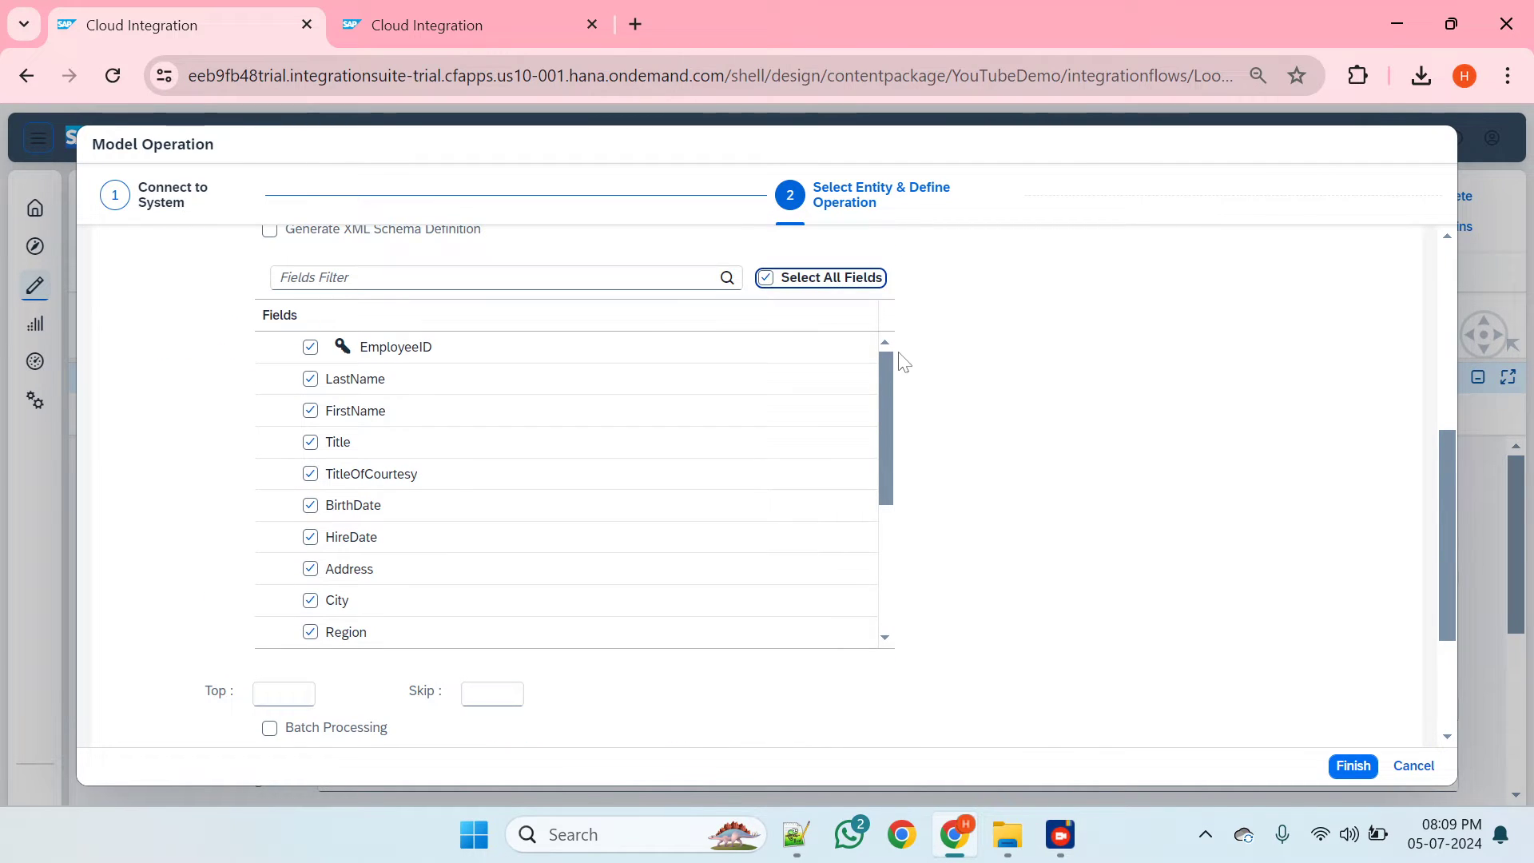
left_click_drag(888, 364, 901, 531)
scroll(1009, 442, "down", 4)
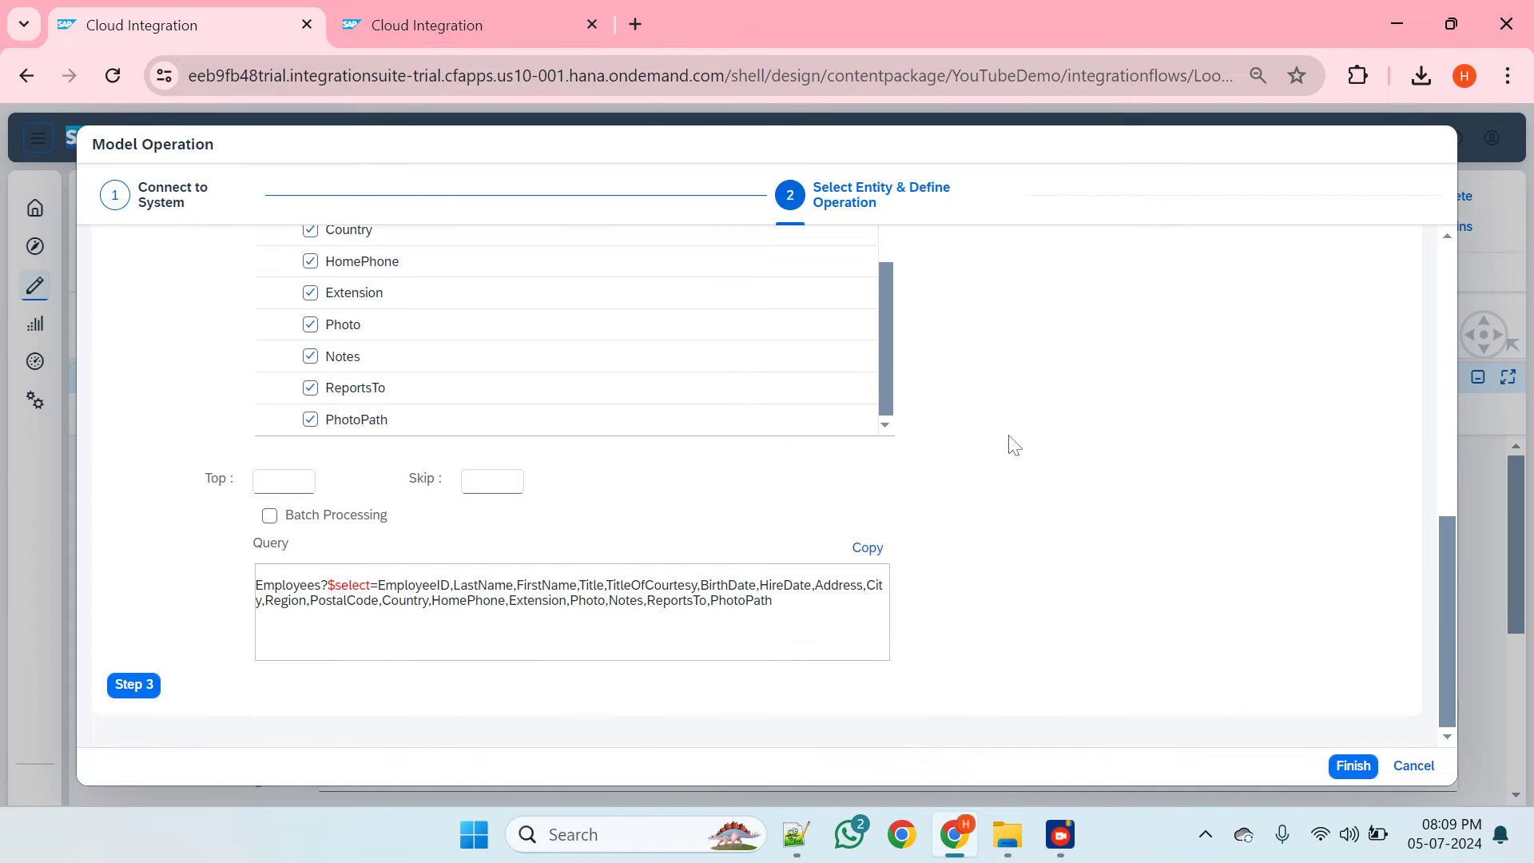
left_click(1352, 766)
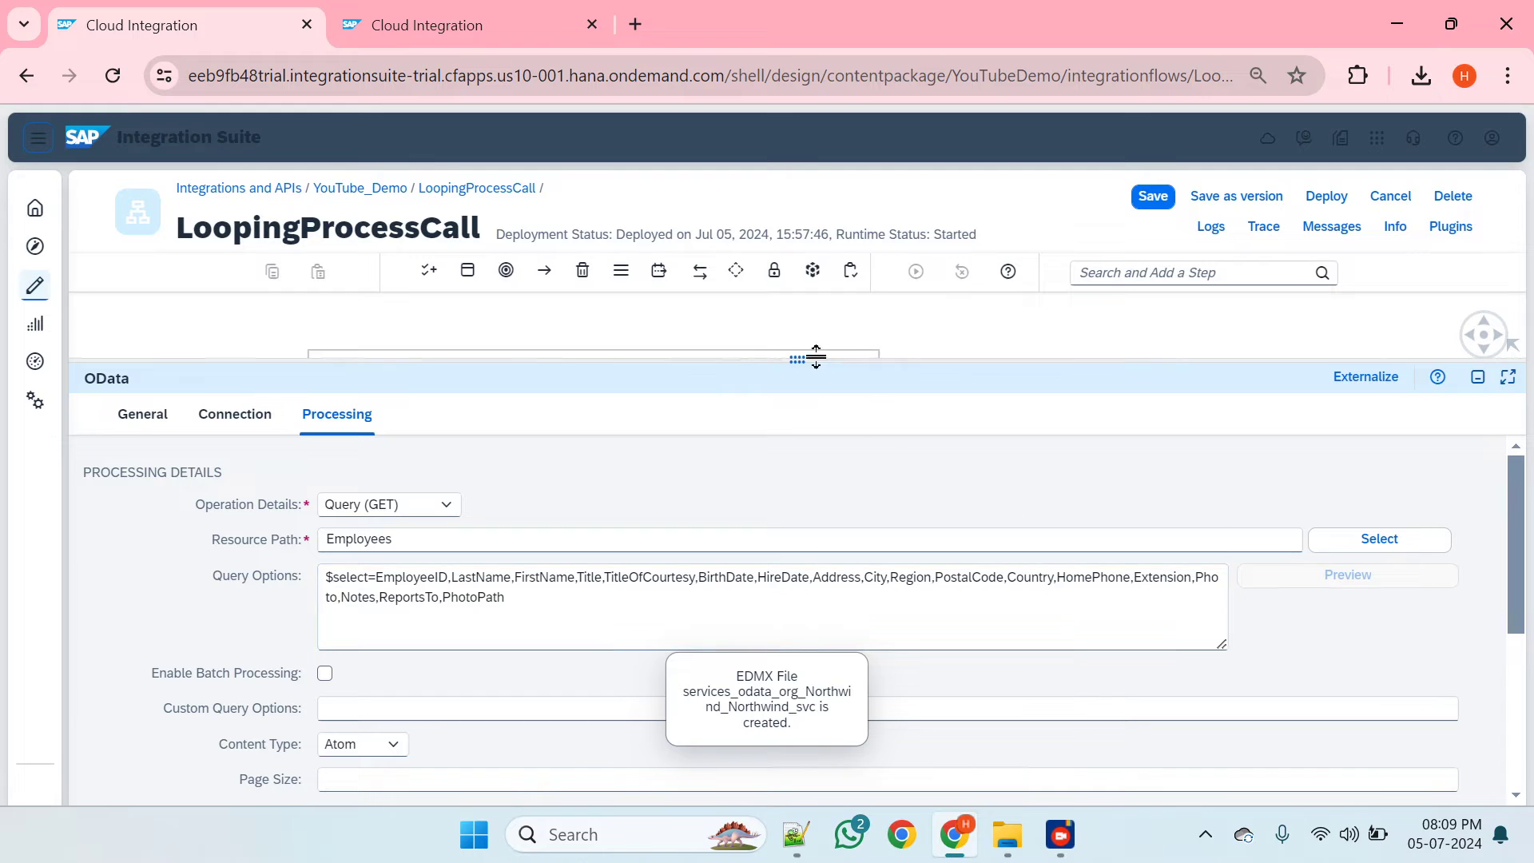
- Align the Receiver directly below the Request Reply step and save the integration flow
left_click_drag(816, 357, 802, 671)
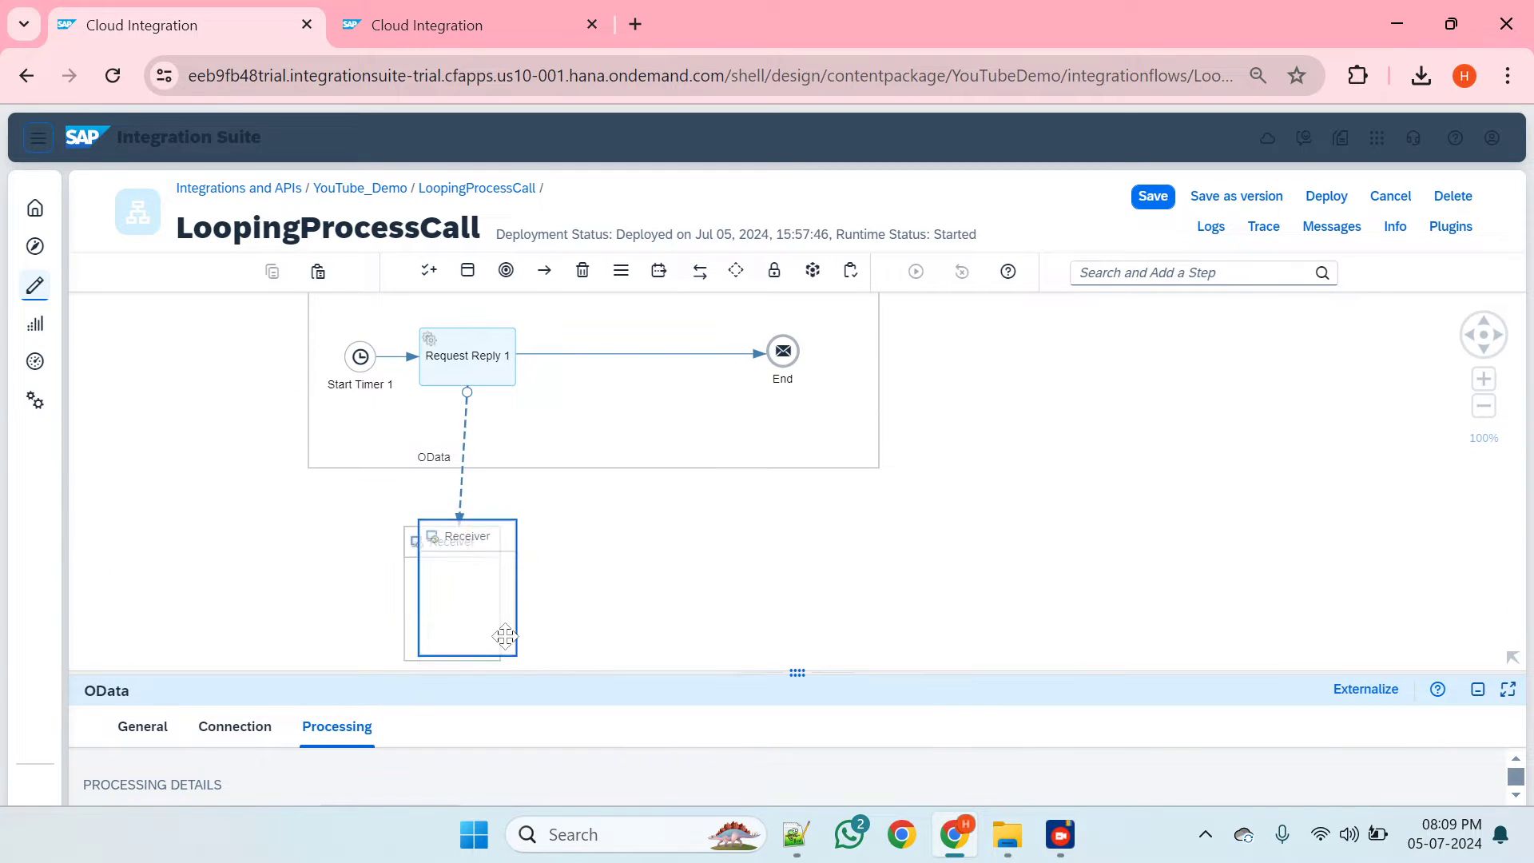
left_click(1153, 196)
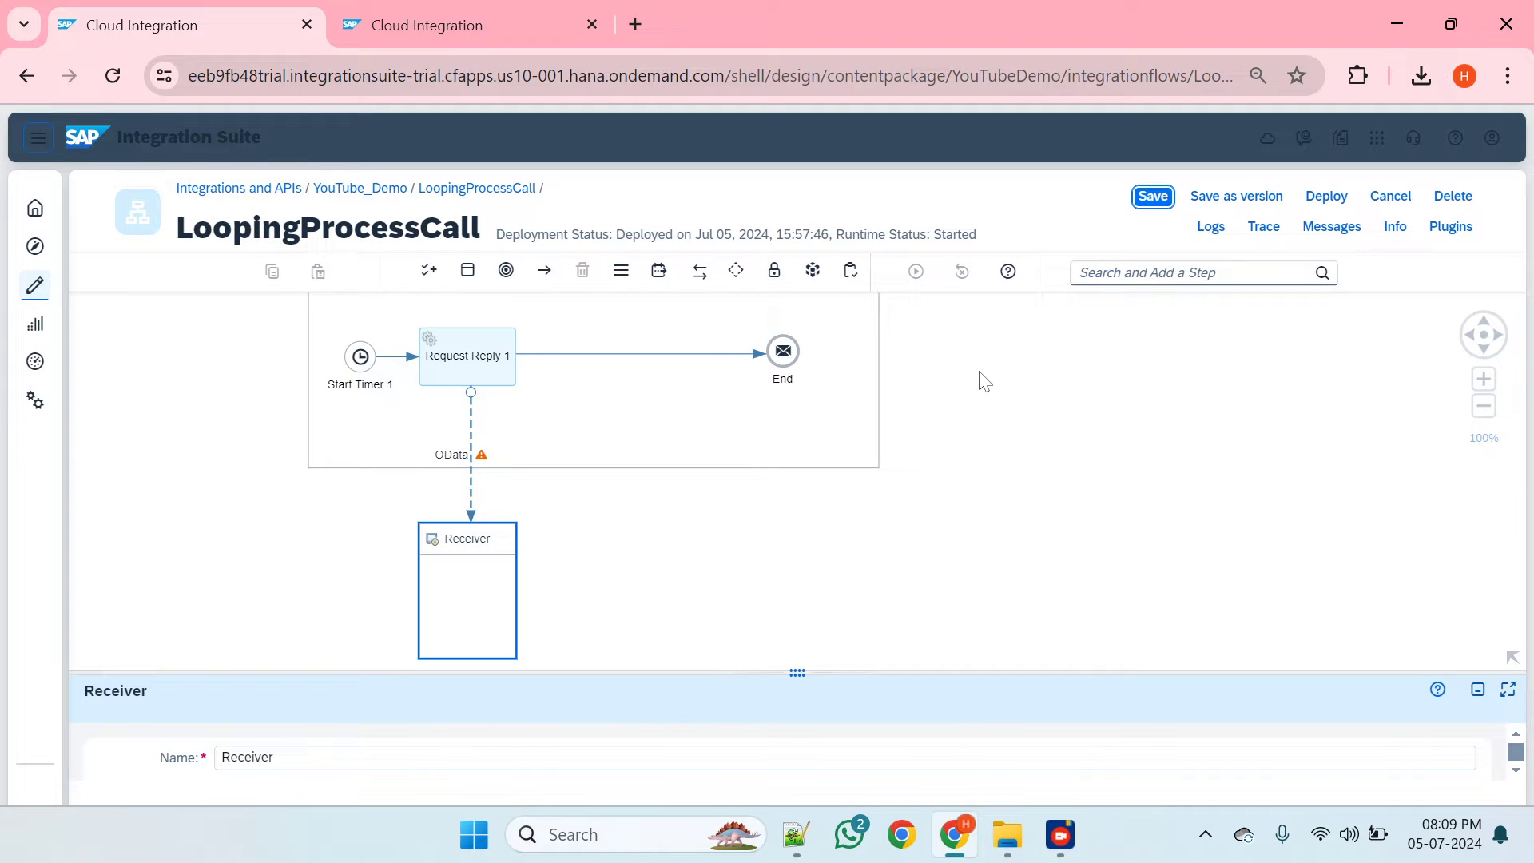
left_click(983, 400)
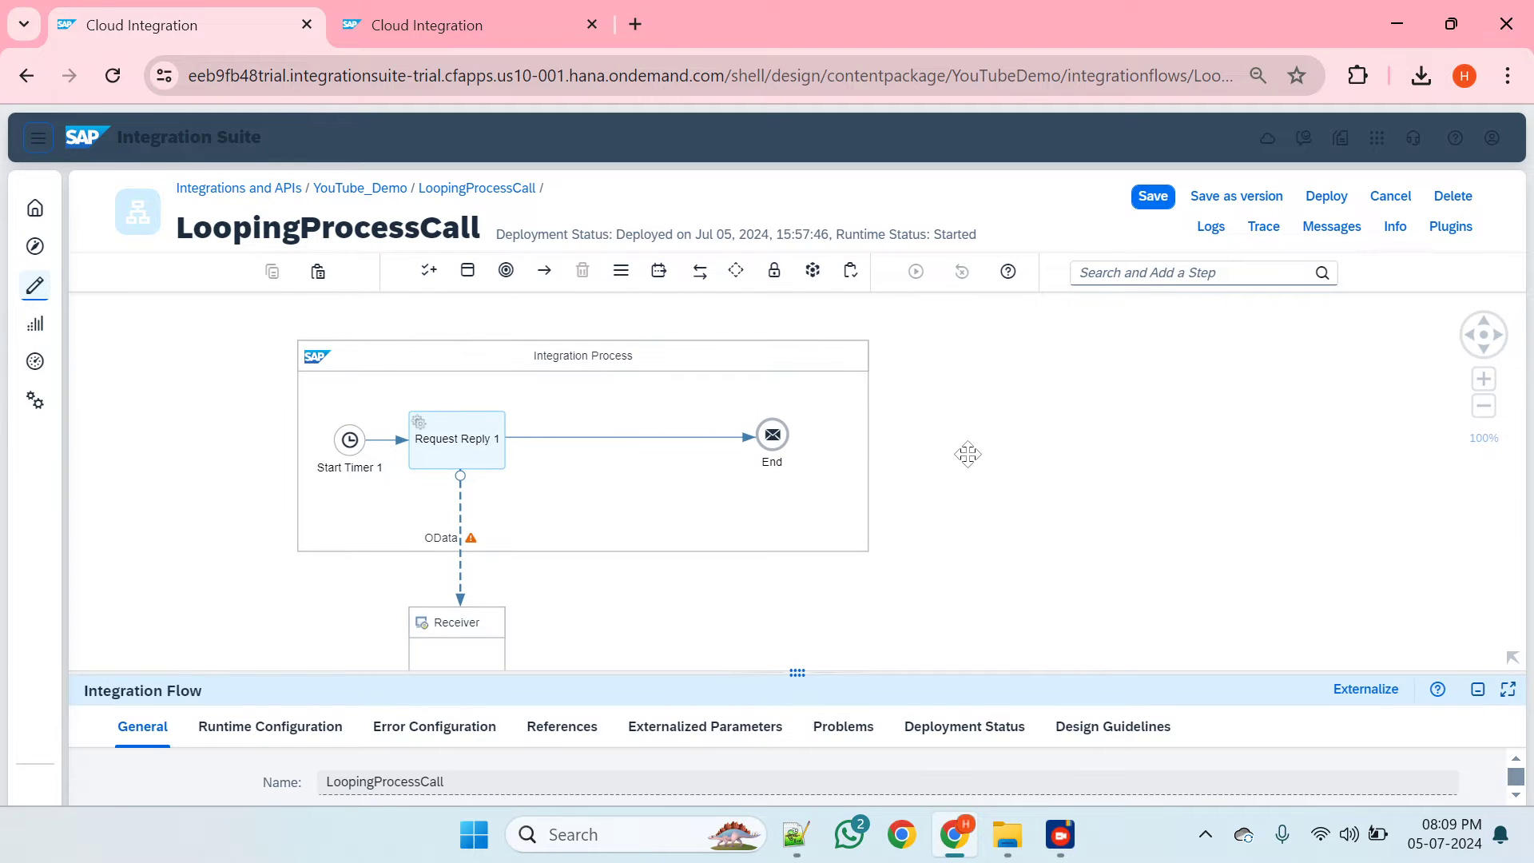
- Activate Trace for the integration flow and deploy it on the Cloud Integration runtime profile
left_click(1316, 204)
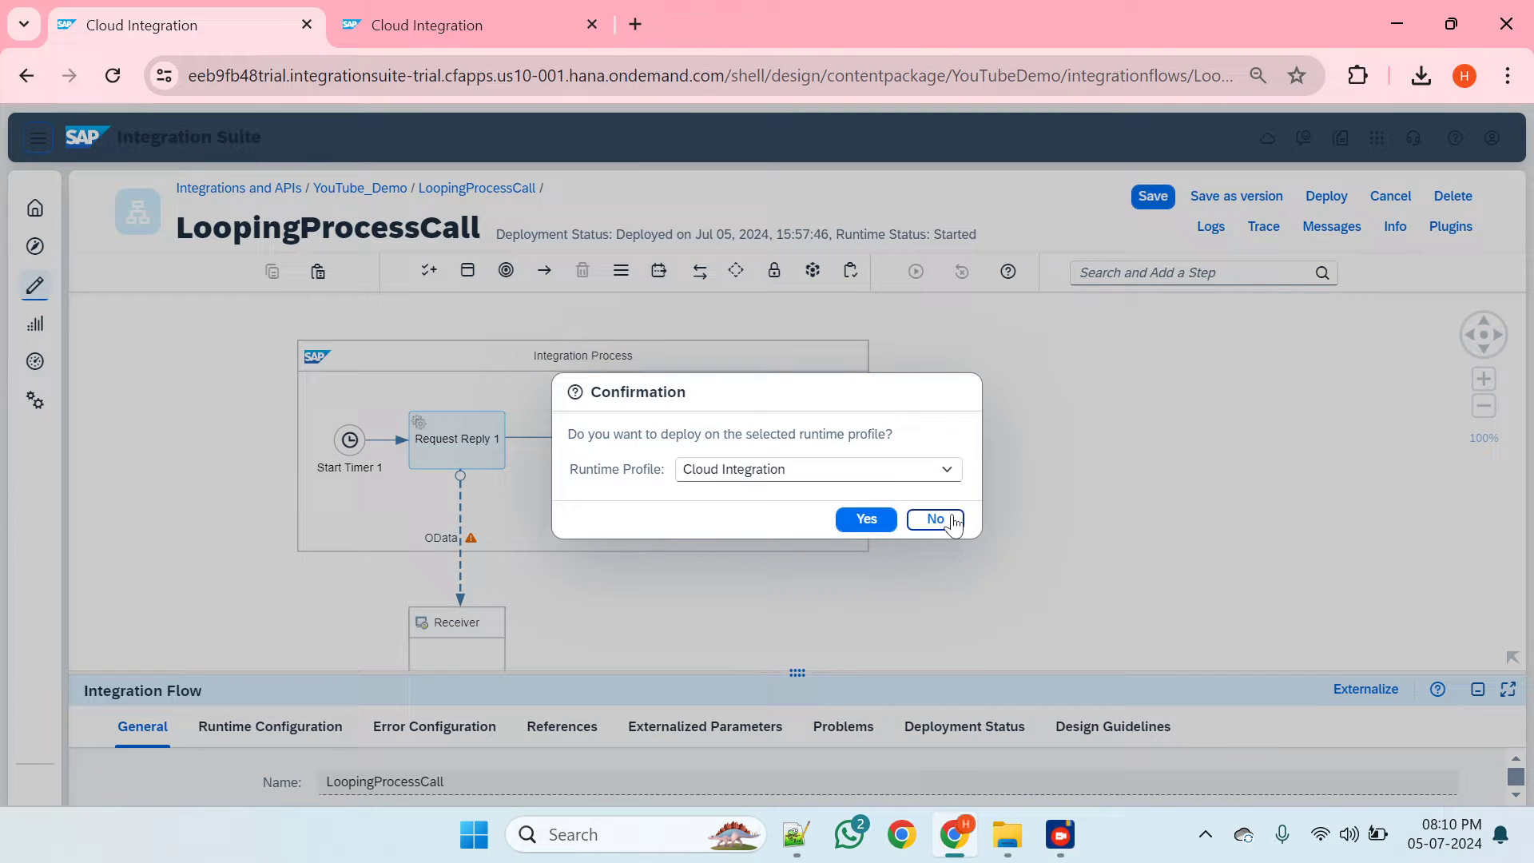
left_click(935, 519)
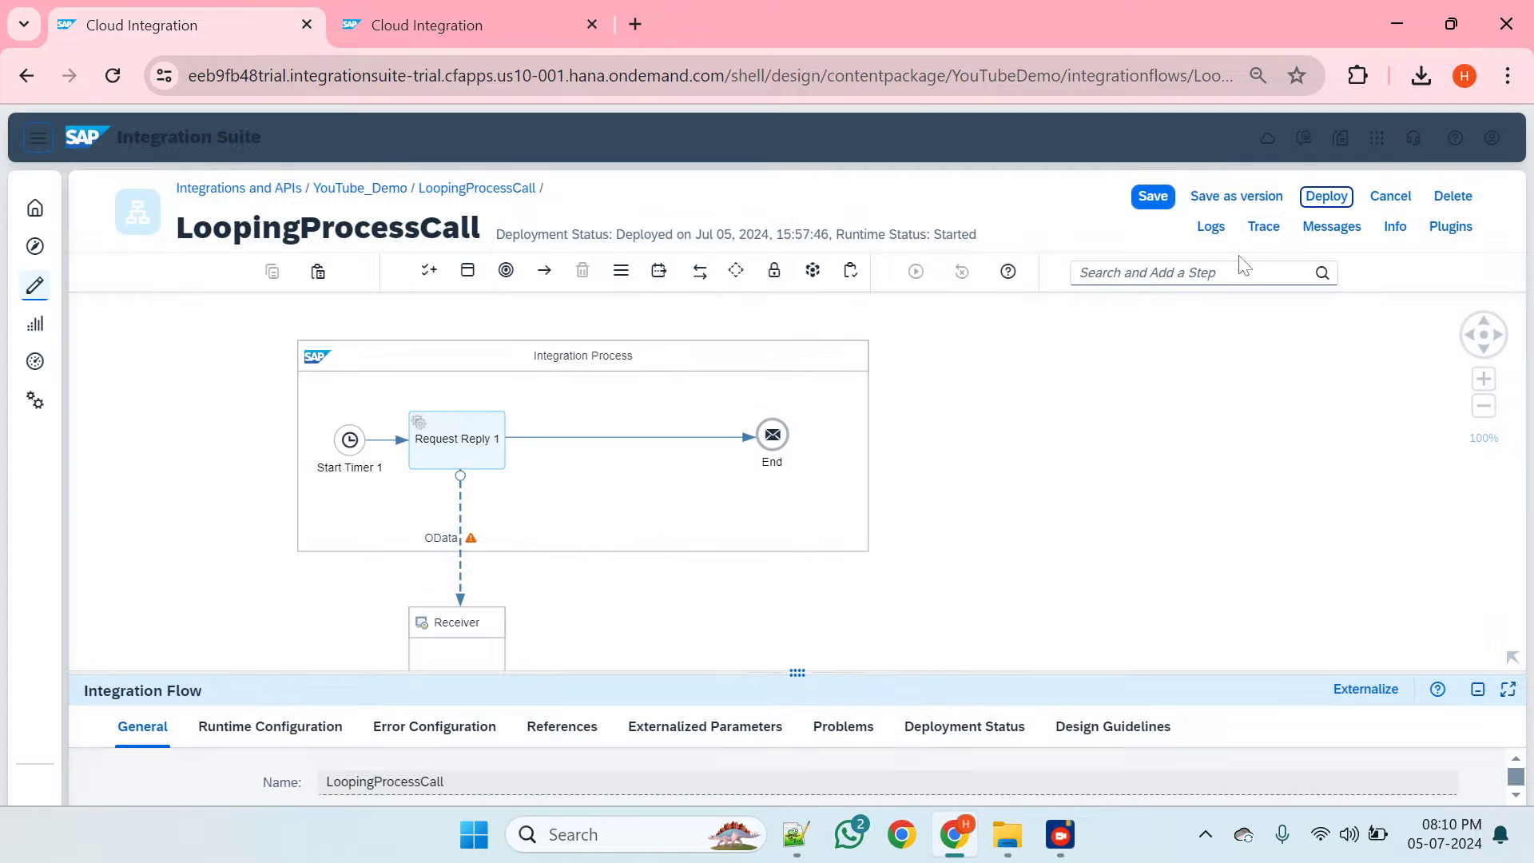
left_click(1260, 230)
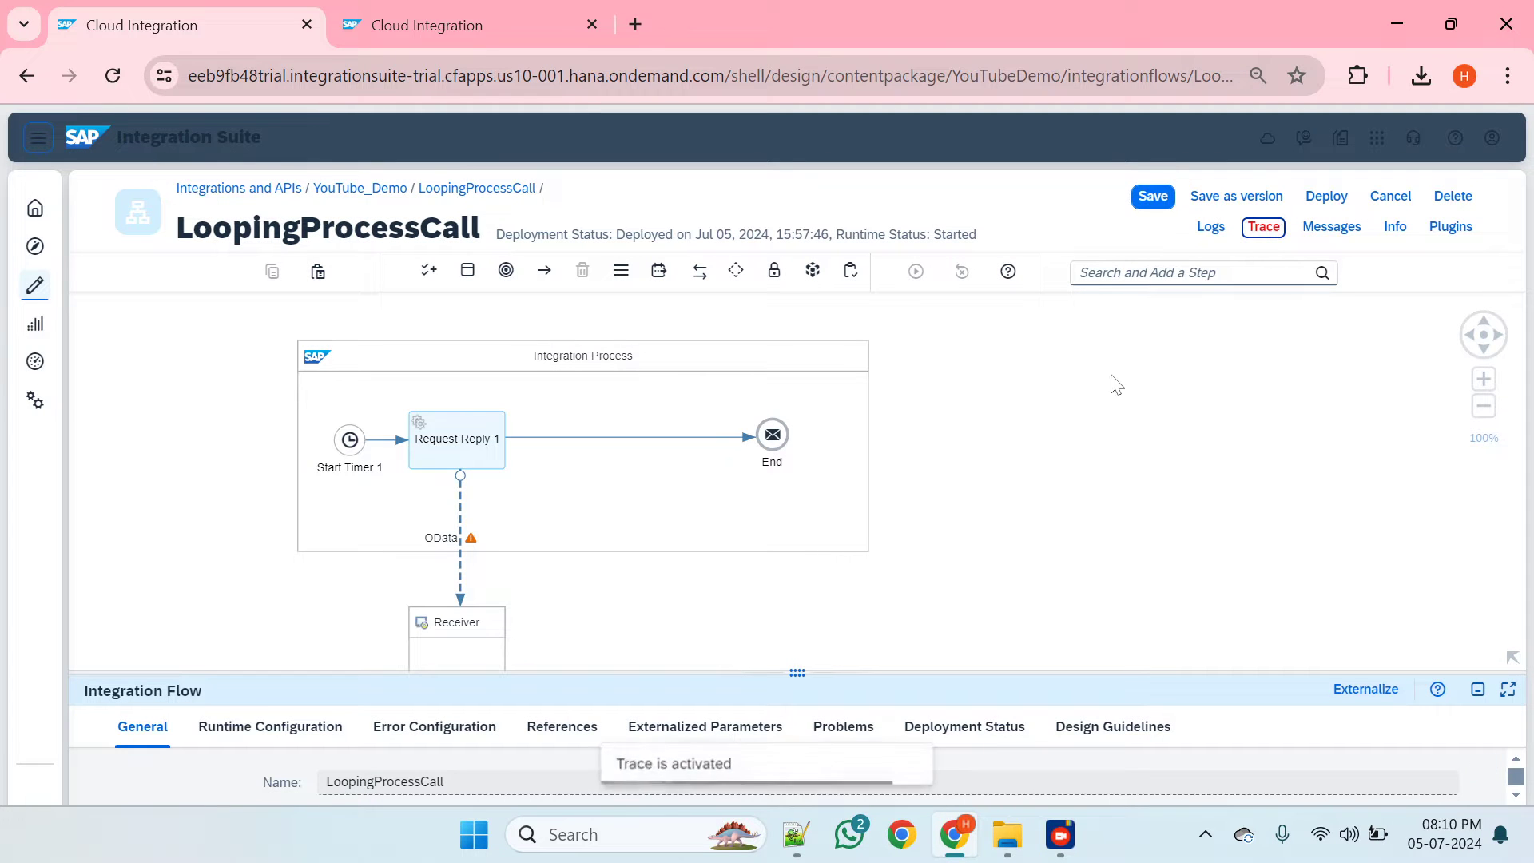
left_click(1323, 201)
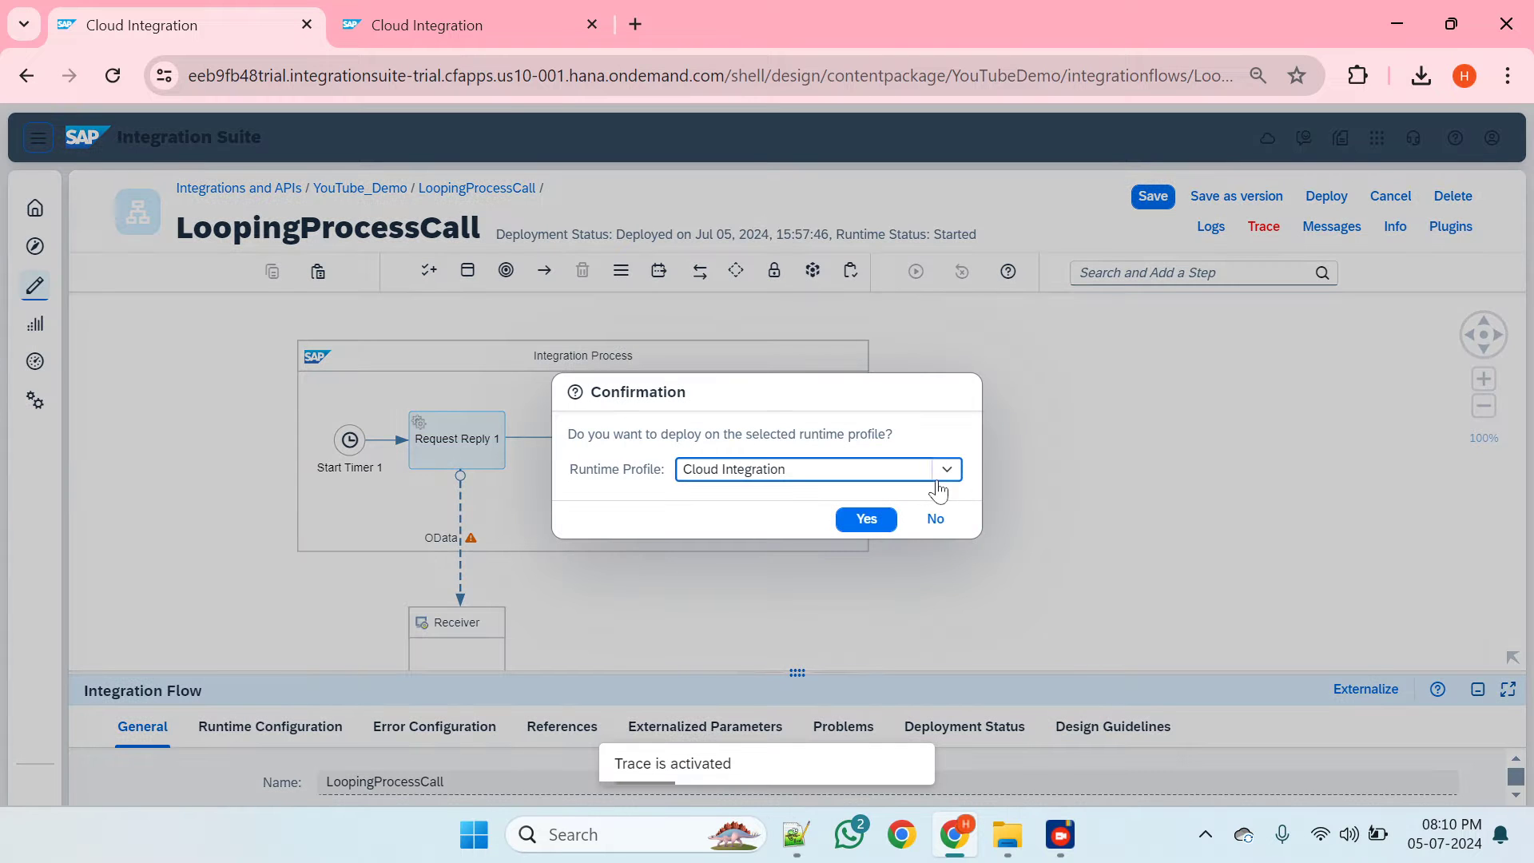
left_click(868, 518)
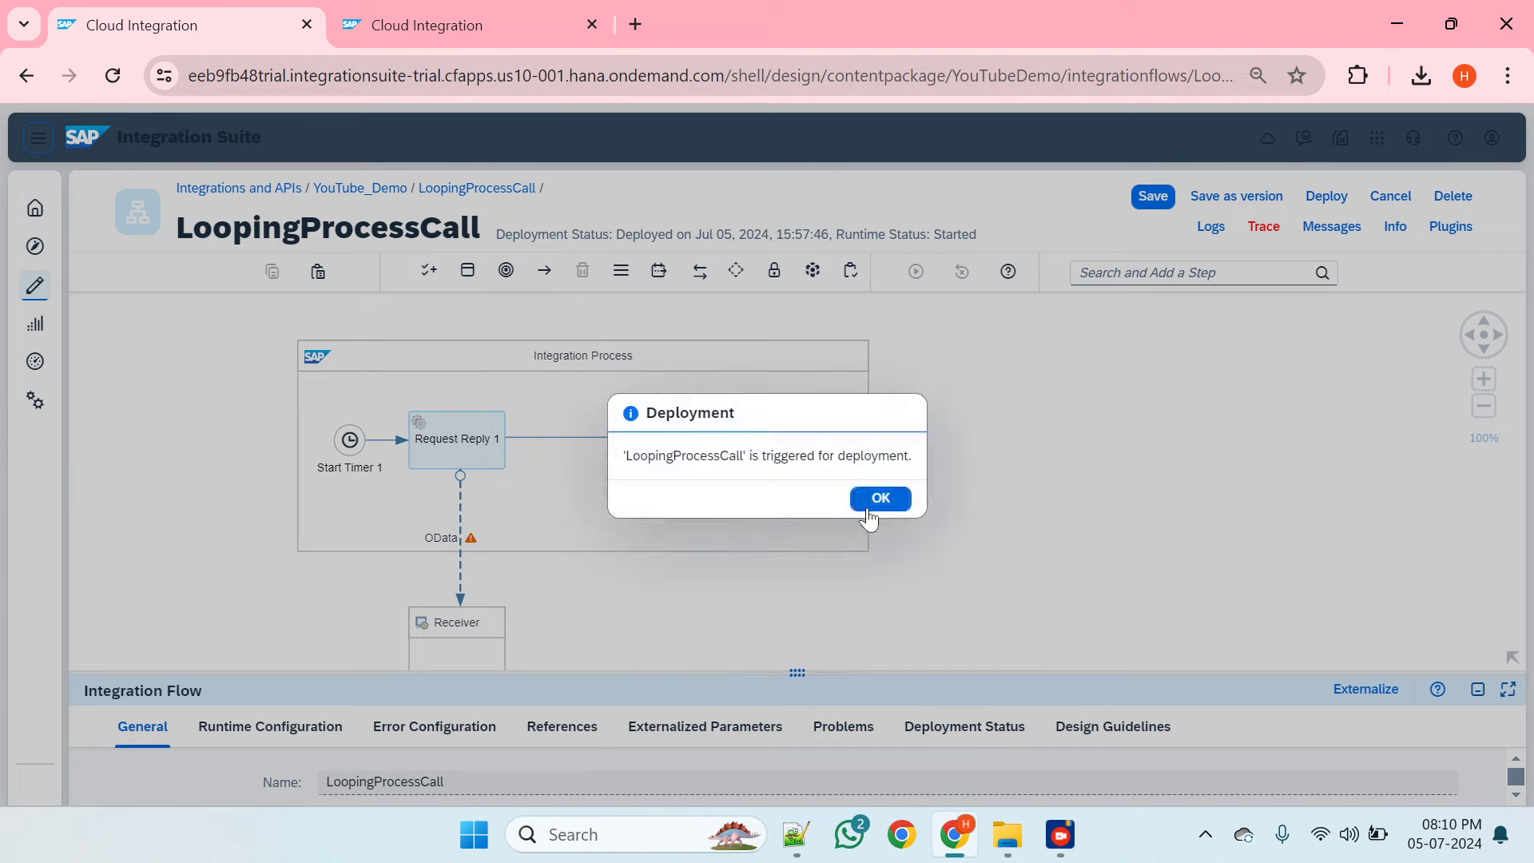
left_click(879, 499)
- Open the trace of the latest LoopingProcessCall message from the past hour's message processing monitor
left_click(503, 11)
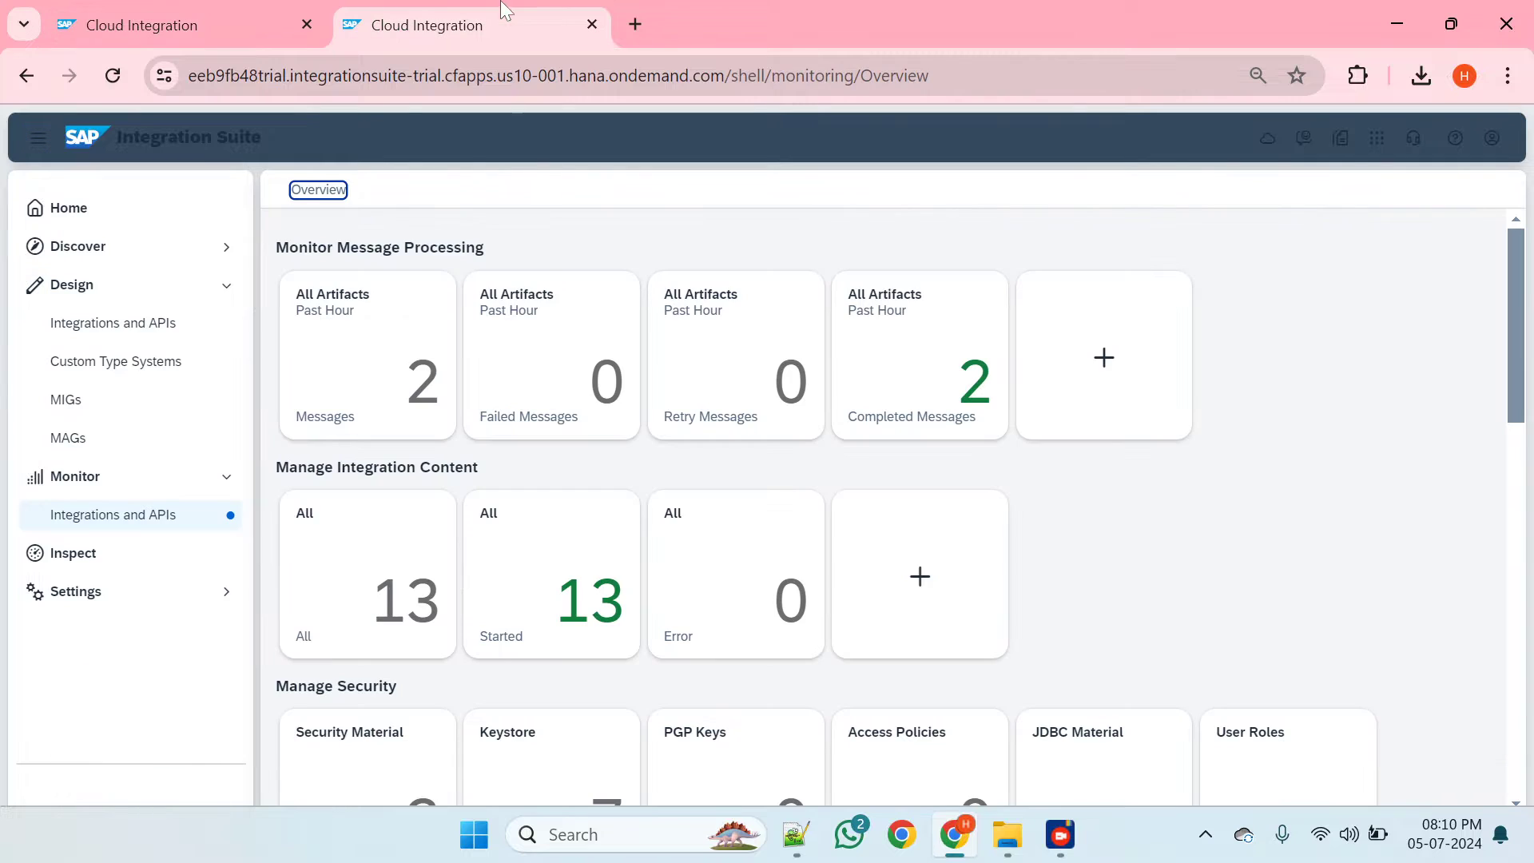
left_click(393, 357)
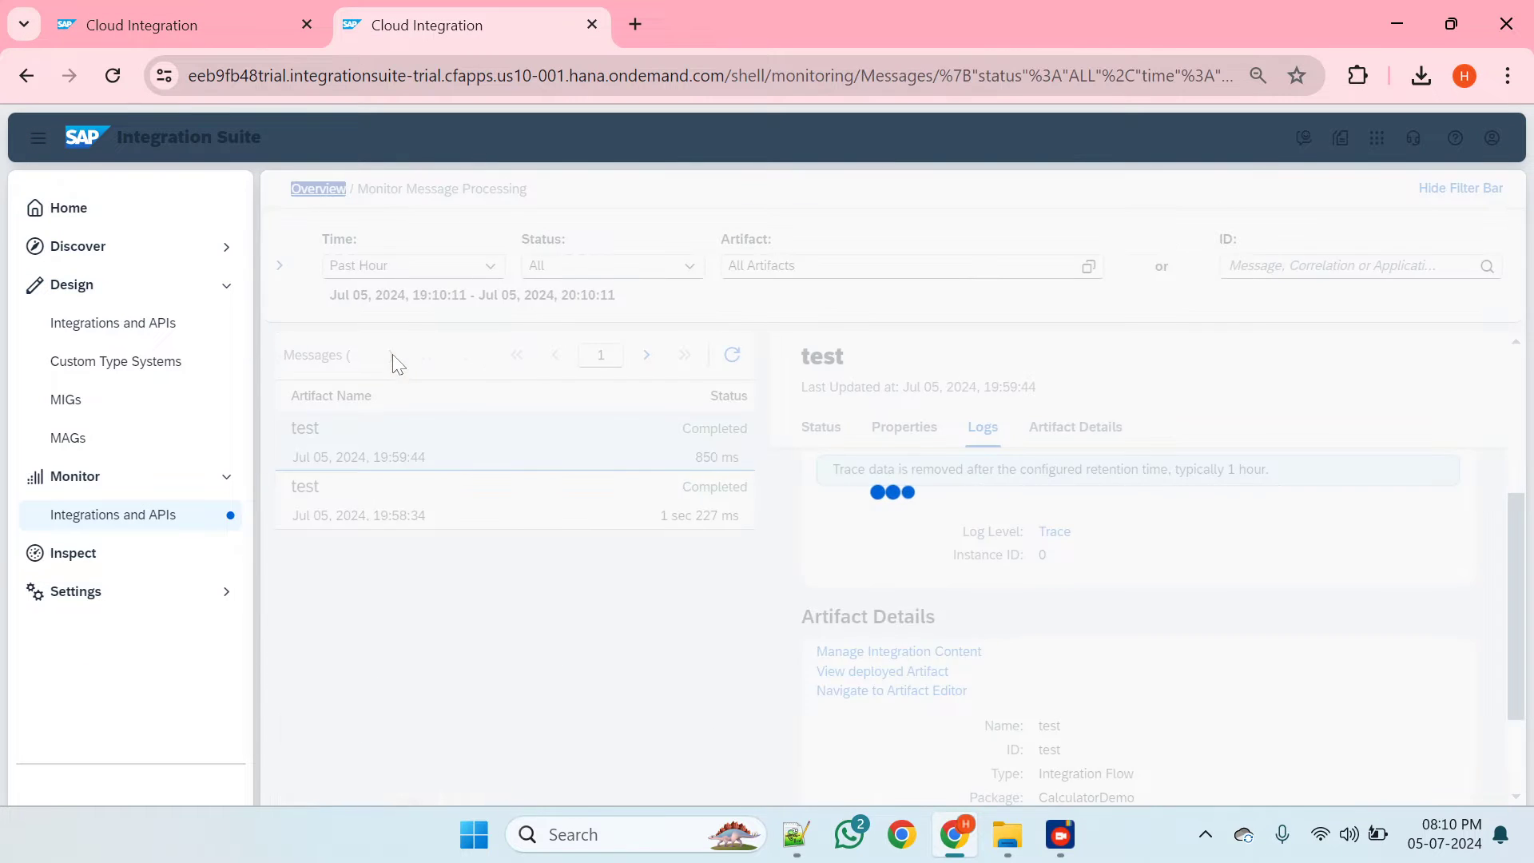
left_click(581, 474)
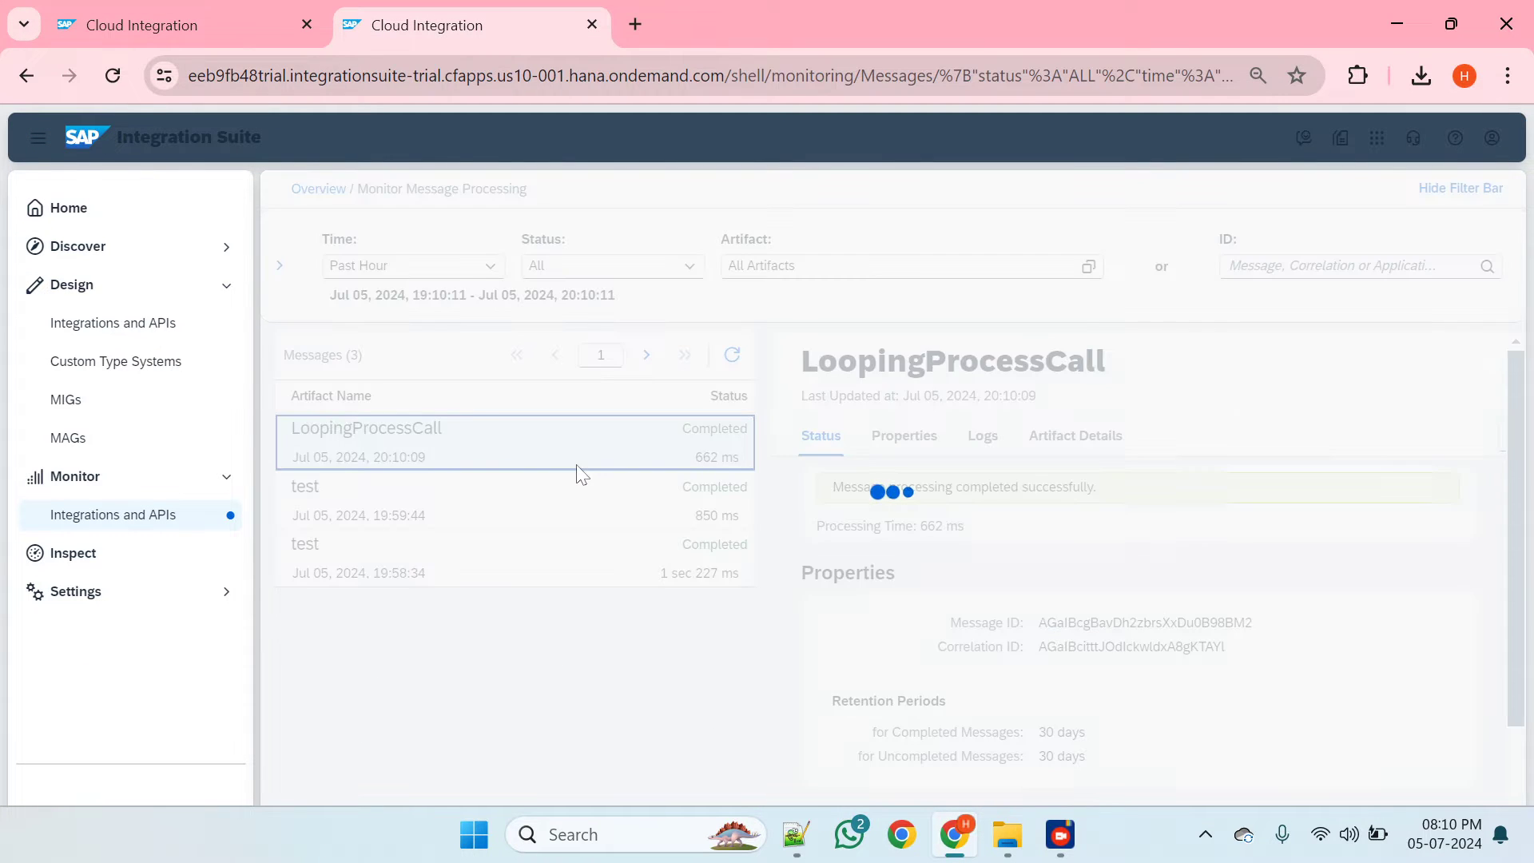
left_click(38, 137)
scroll(794, 577, "down", 5)
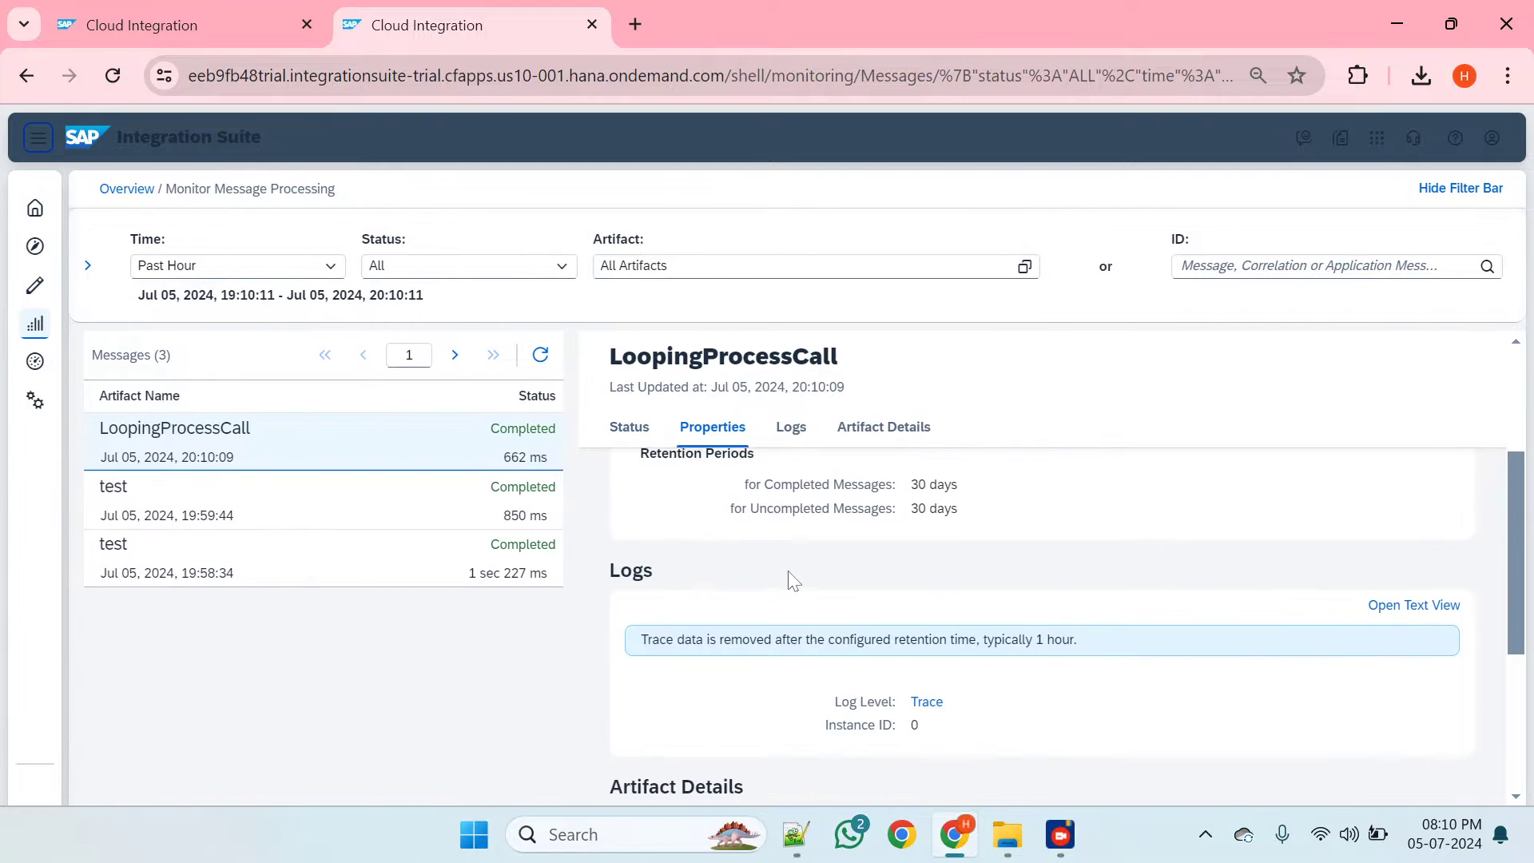
left_click(925, 578)
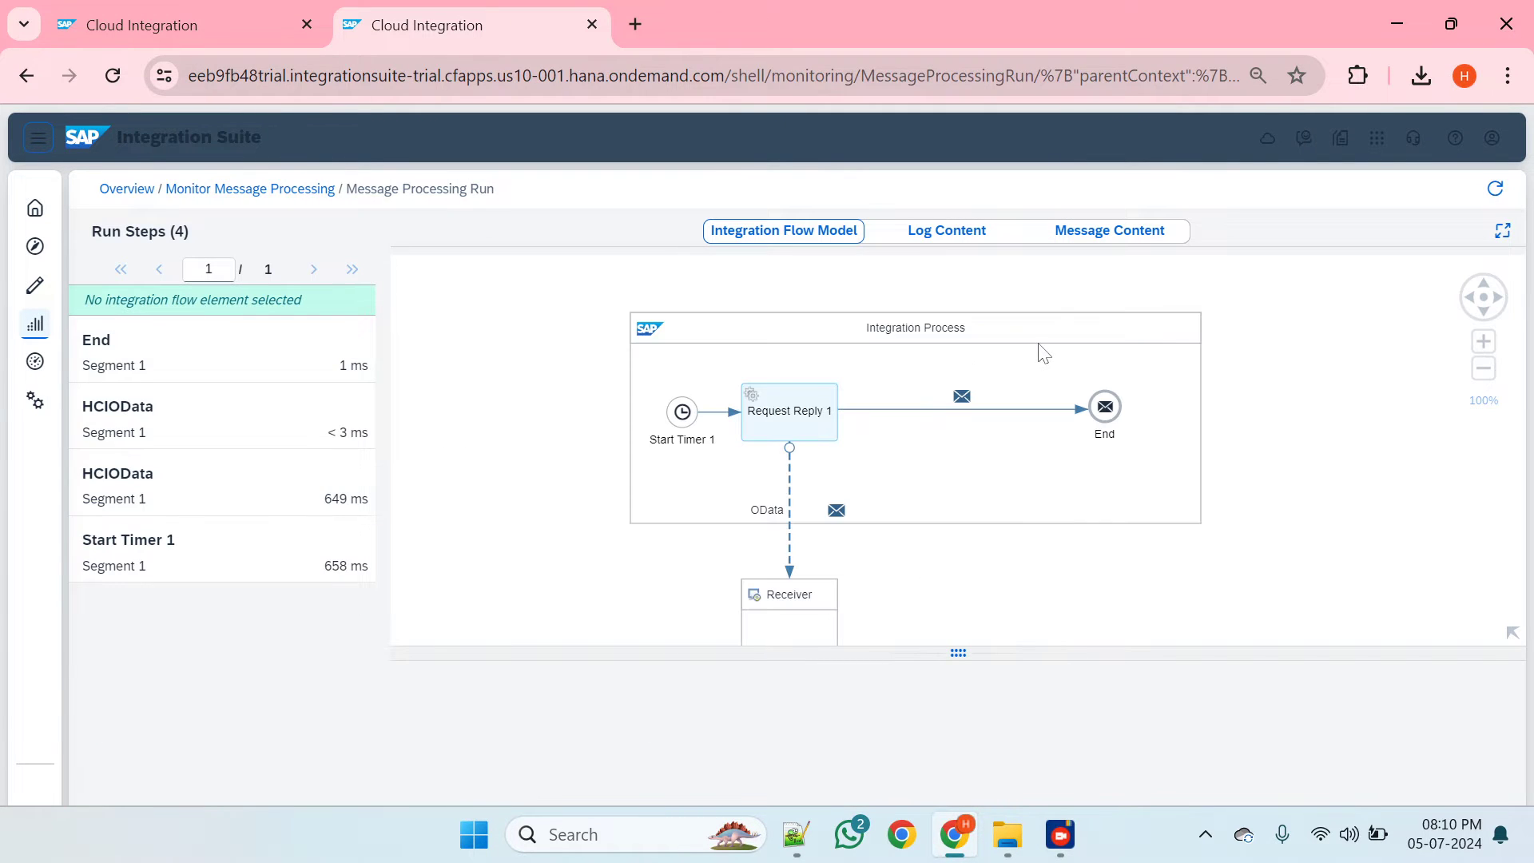
- Download the message payload before the End run step and open the downloaded file in Notepad++
left_click(1113, 233)
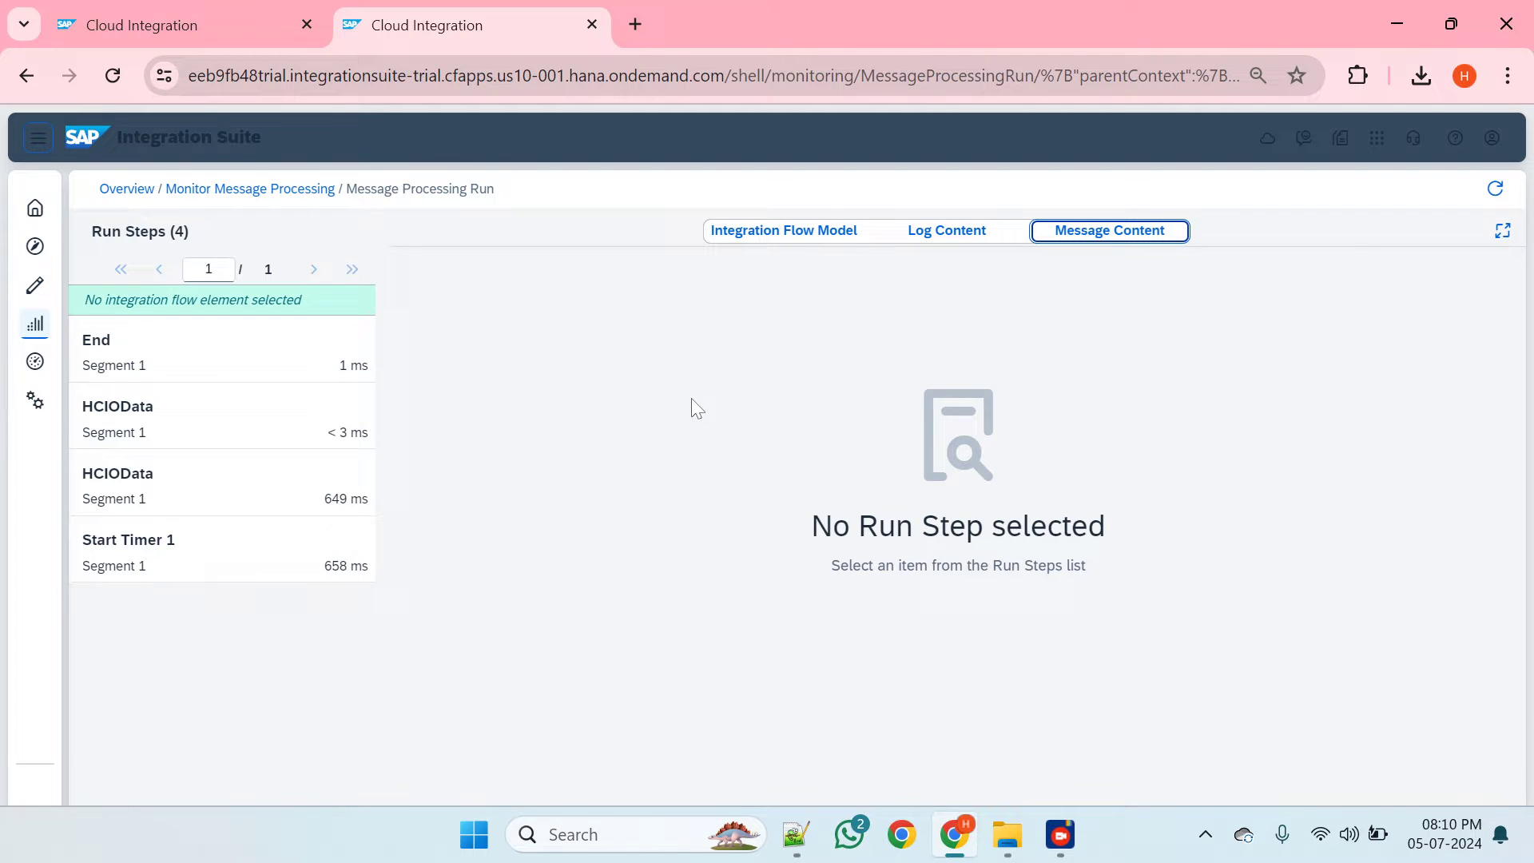
left_click(206, 356)
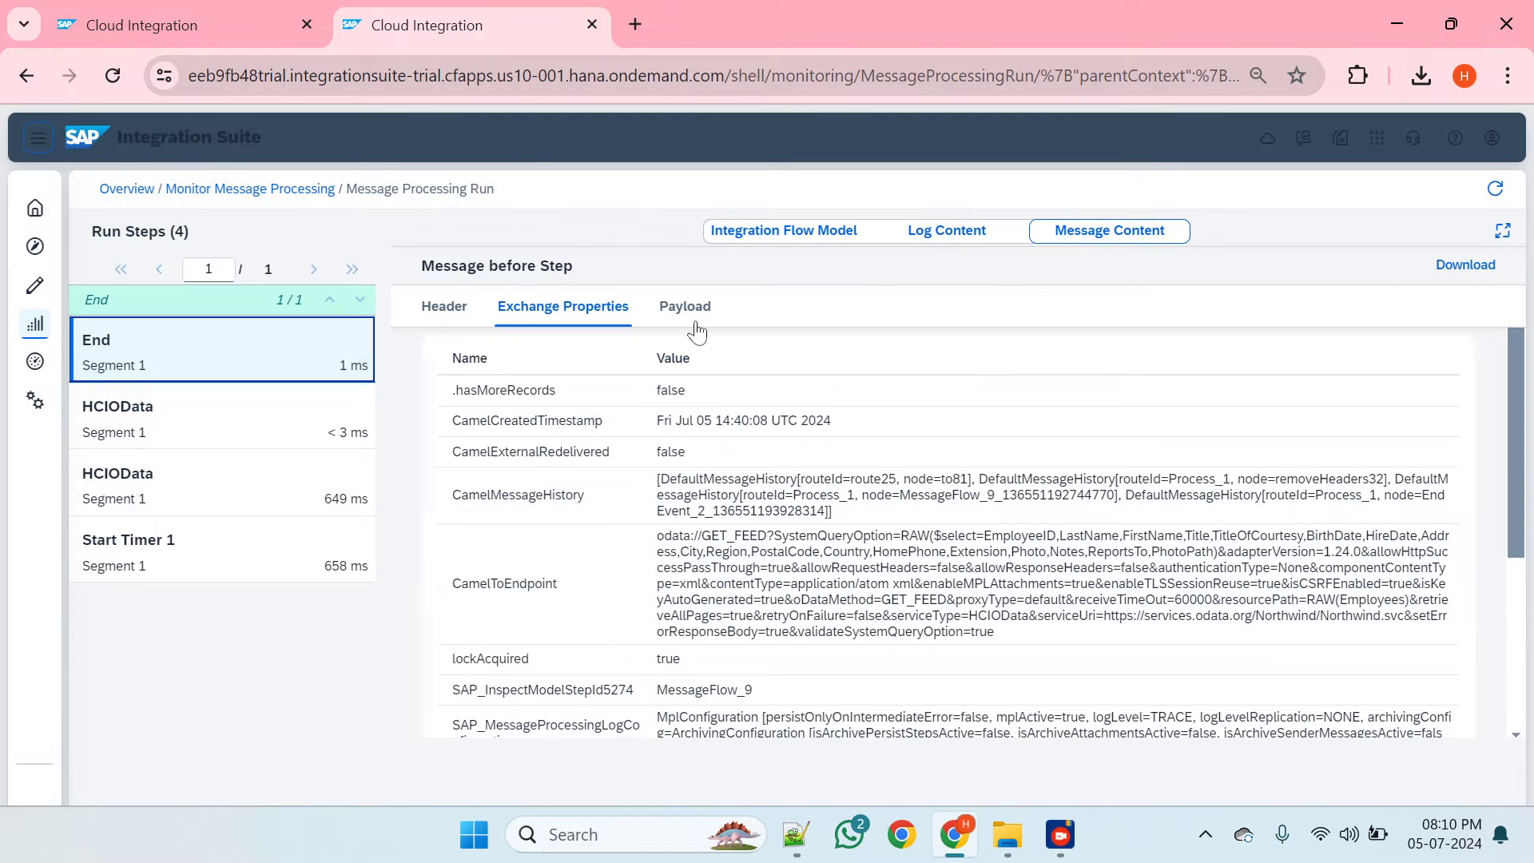
left_click(685, 312)
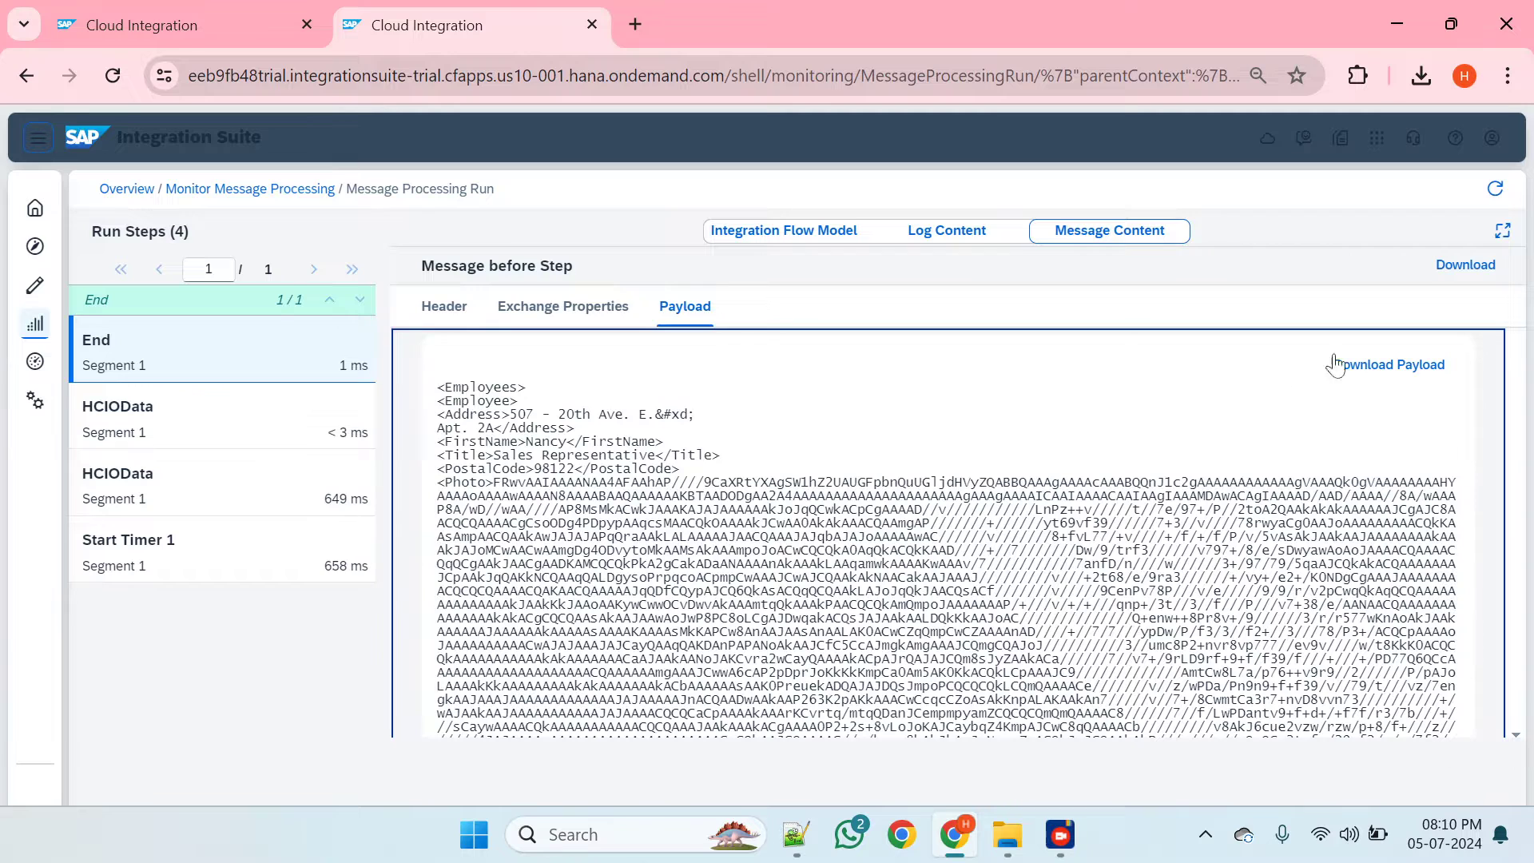
left_click(1394, 365)
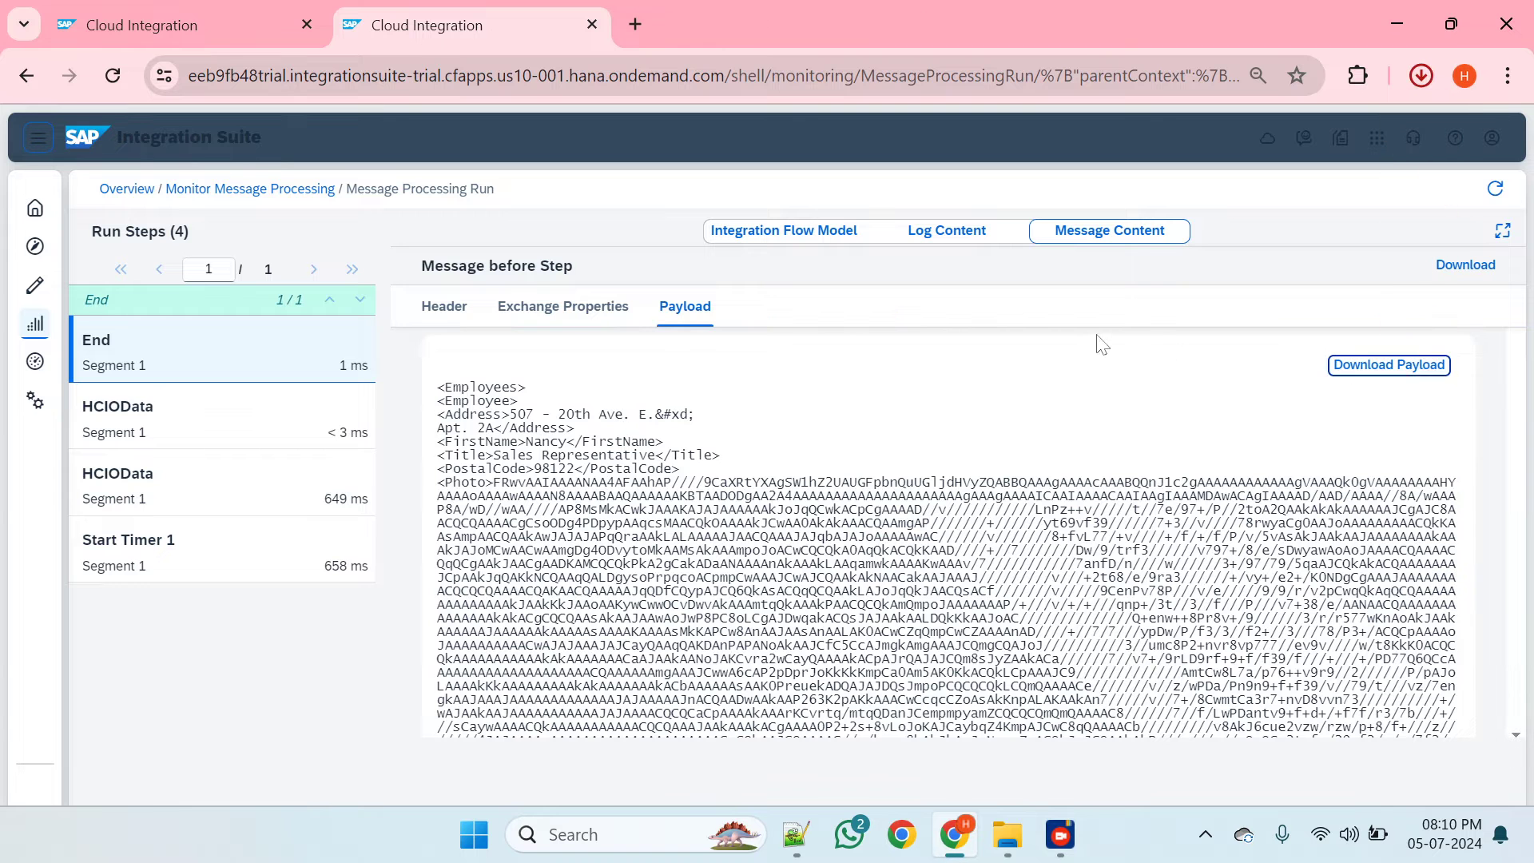
left_click(1238, 135)
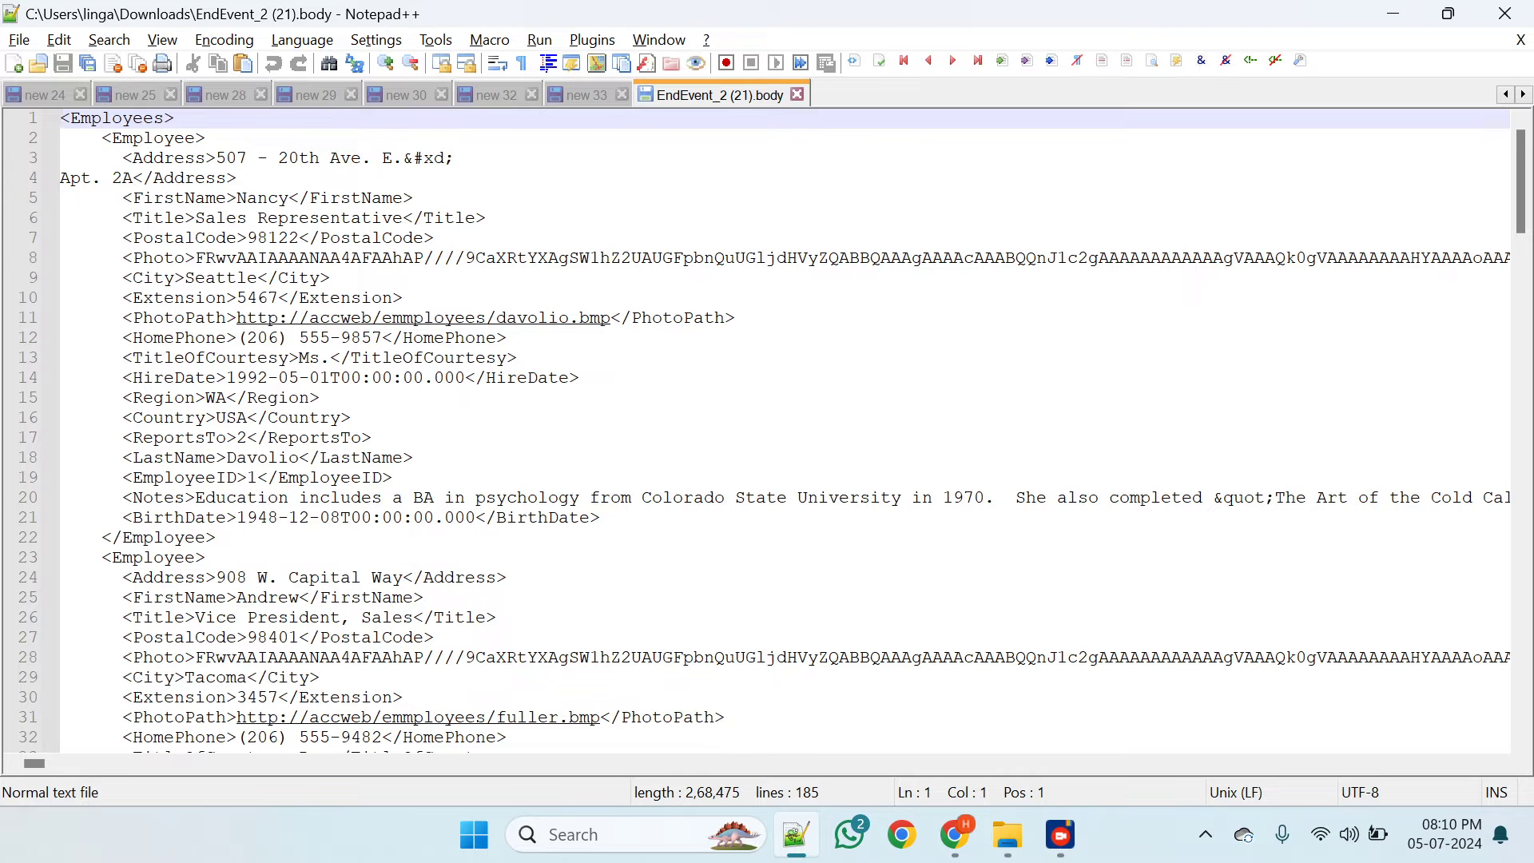
- Set the payload file's language to XML and reformat its indentation with XML Tools
left_click(311, 44)
left_click(350, 664)
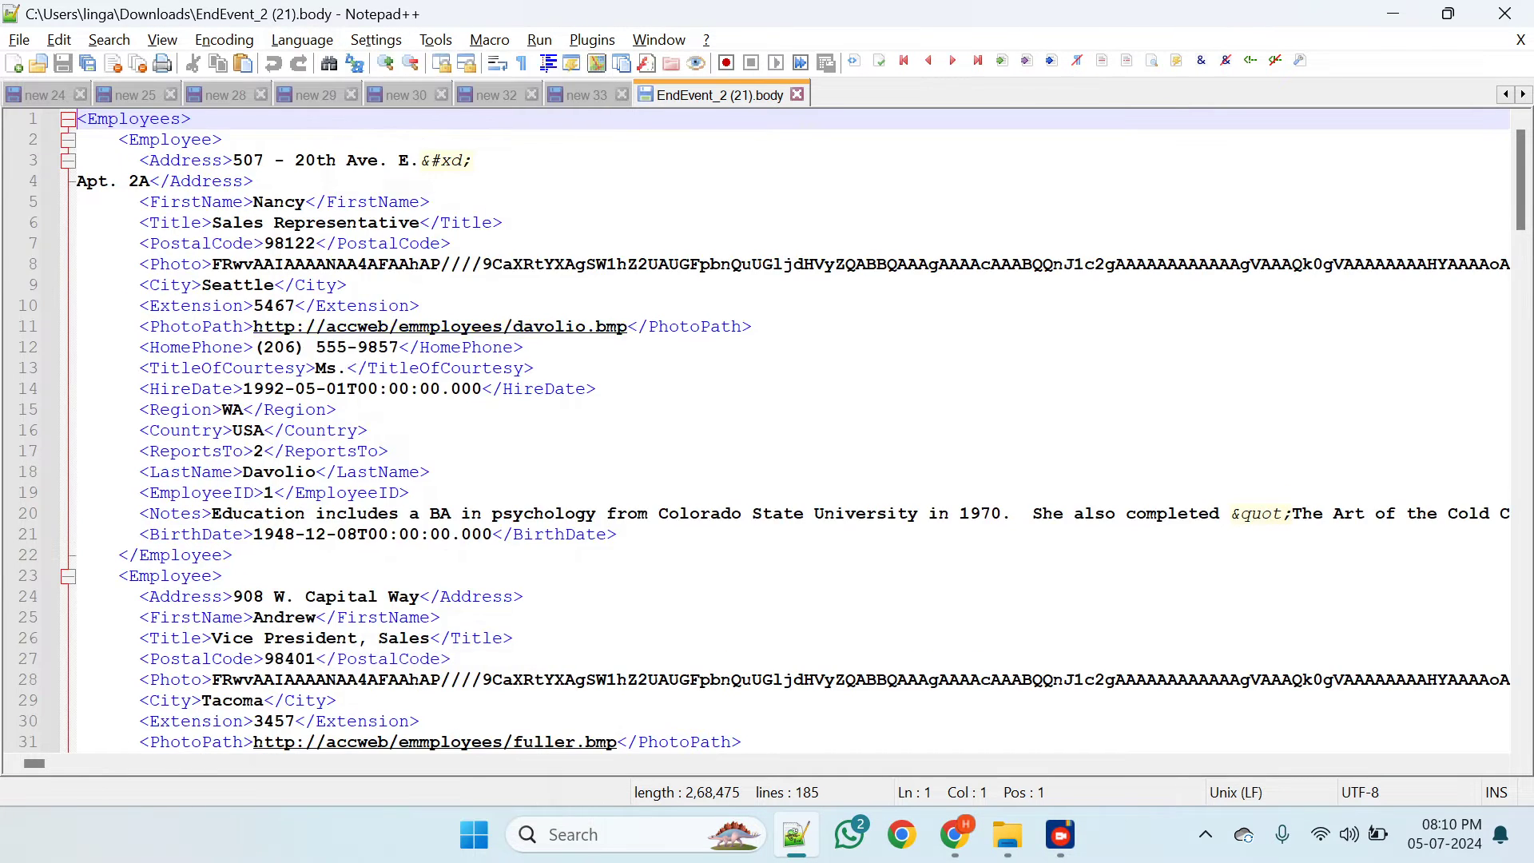
left_click(592, 40)
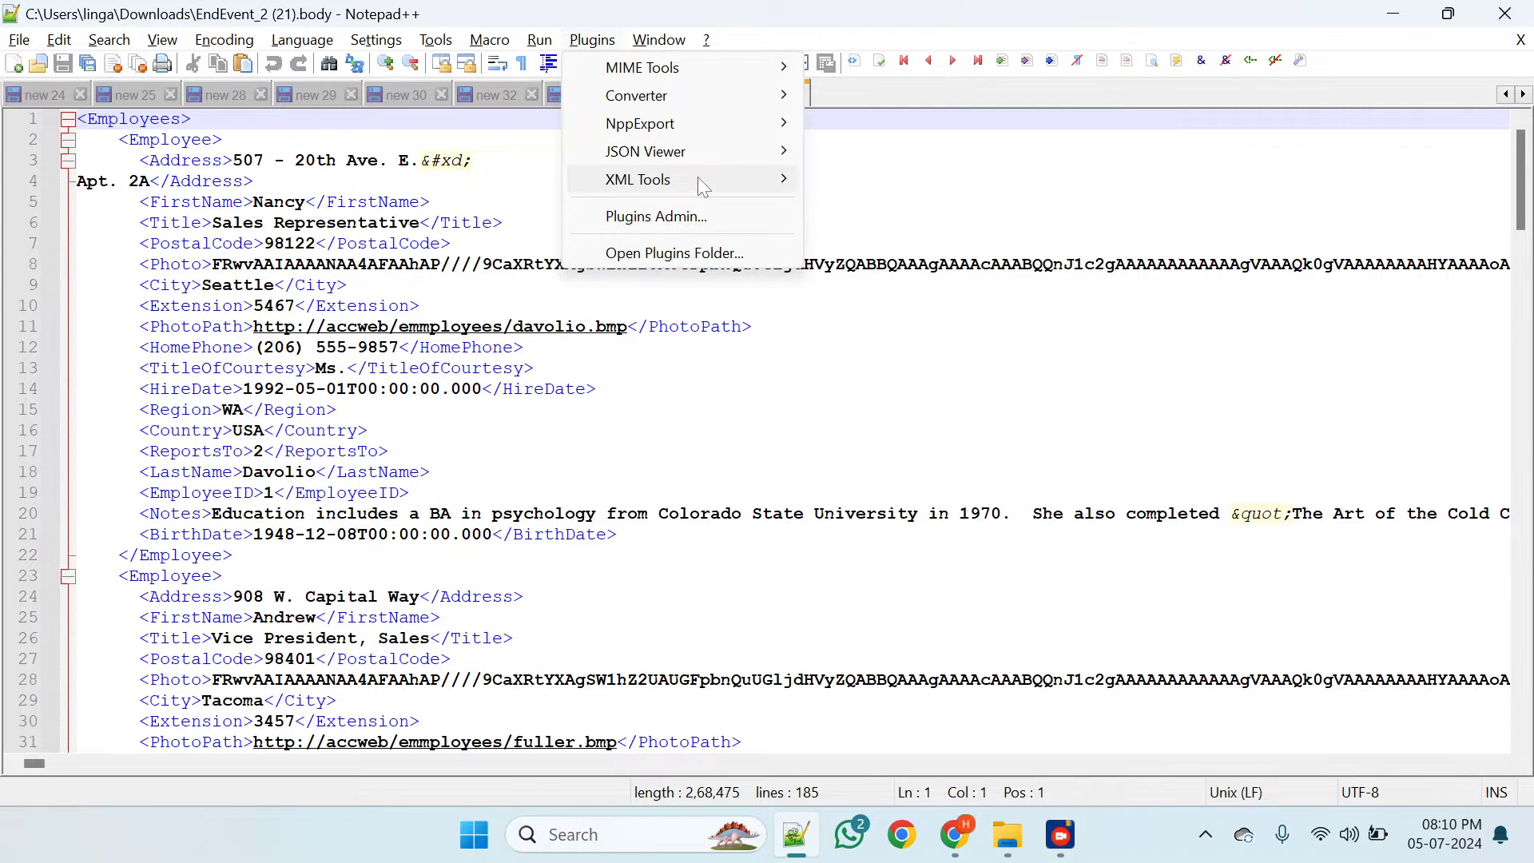
mouse_move(698, 179)
left_click(910, 417)
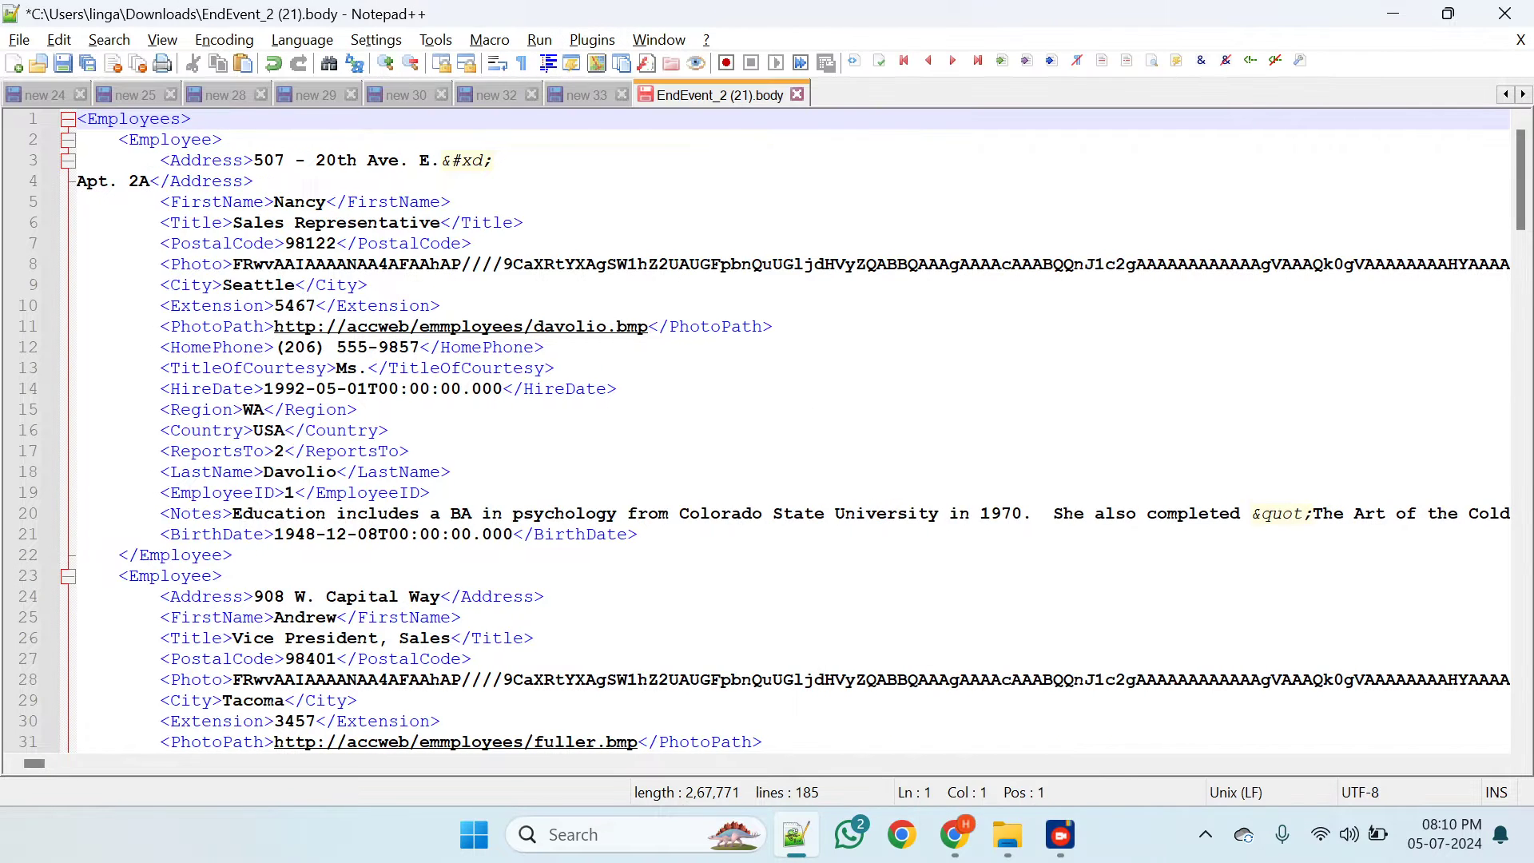
- Join the broken Address lines in the first and sixth Employee records and save the file
left_click(496, 161)
key("Delete")
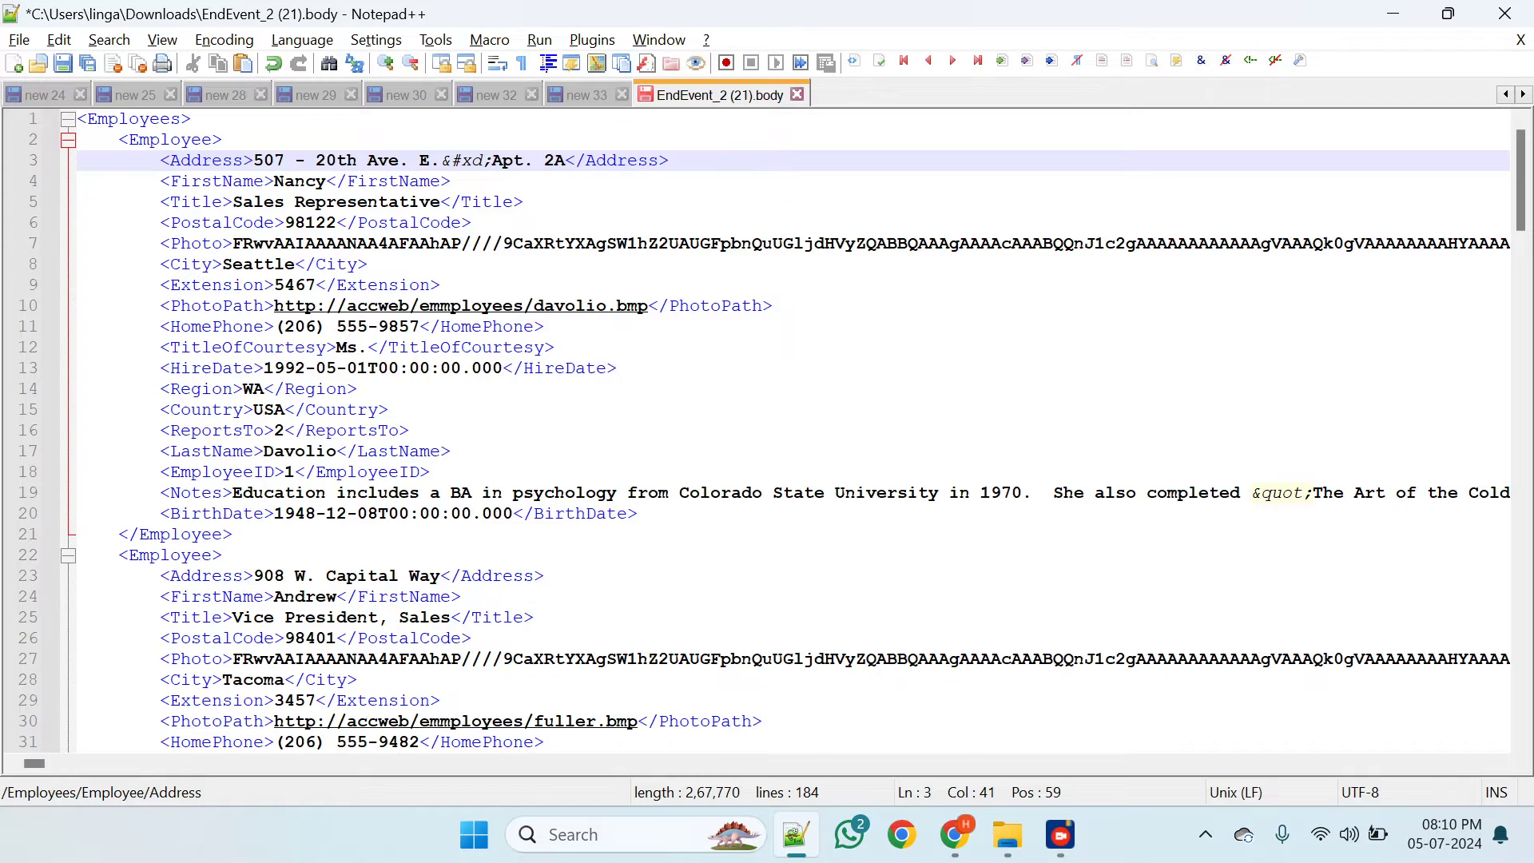
scroll(766, 431, "down", 20)
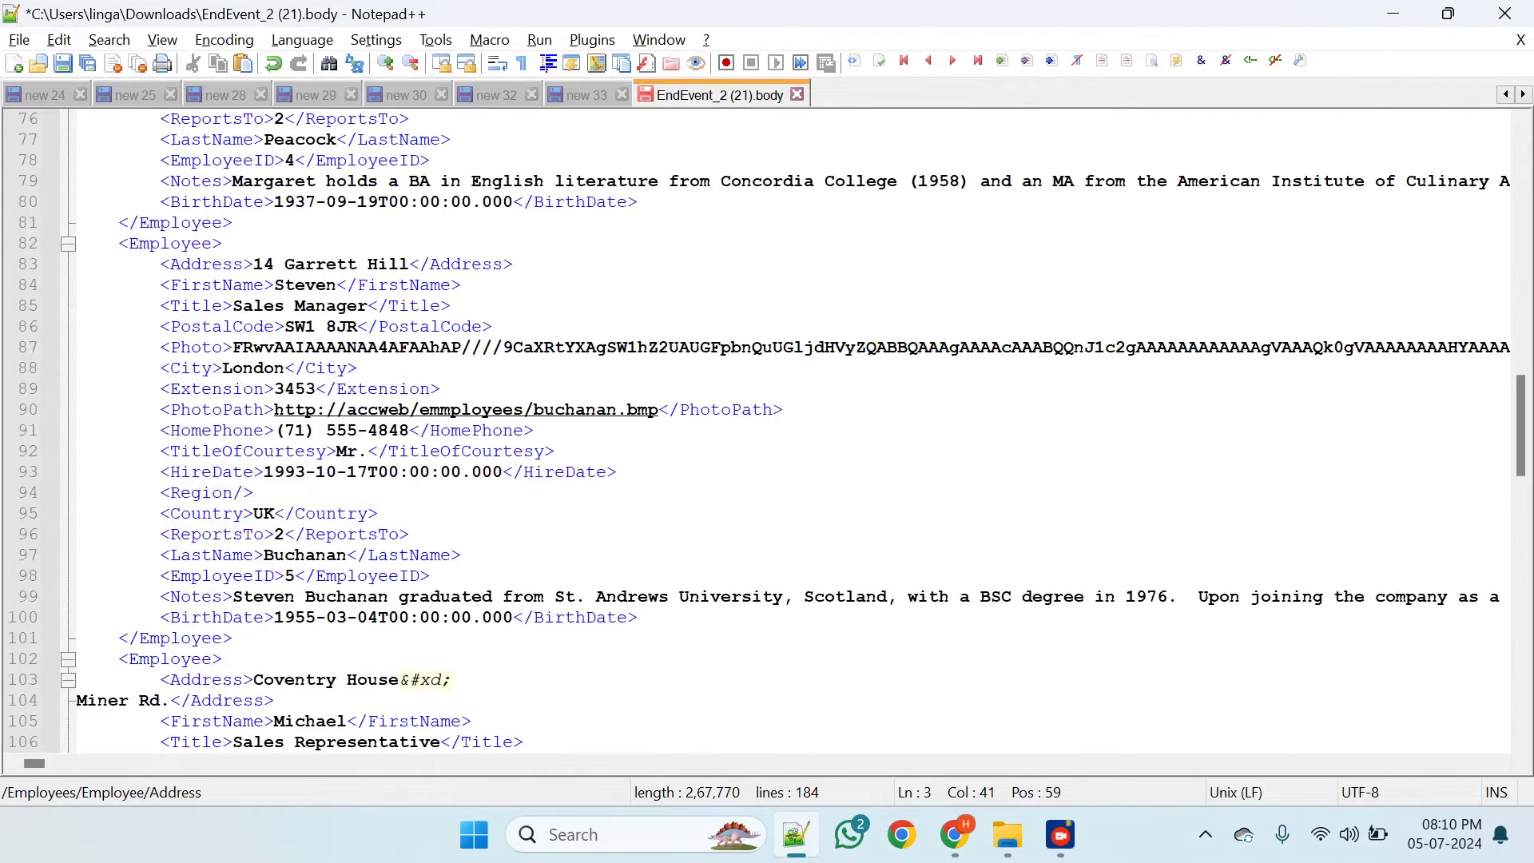
left_click(453, 680)
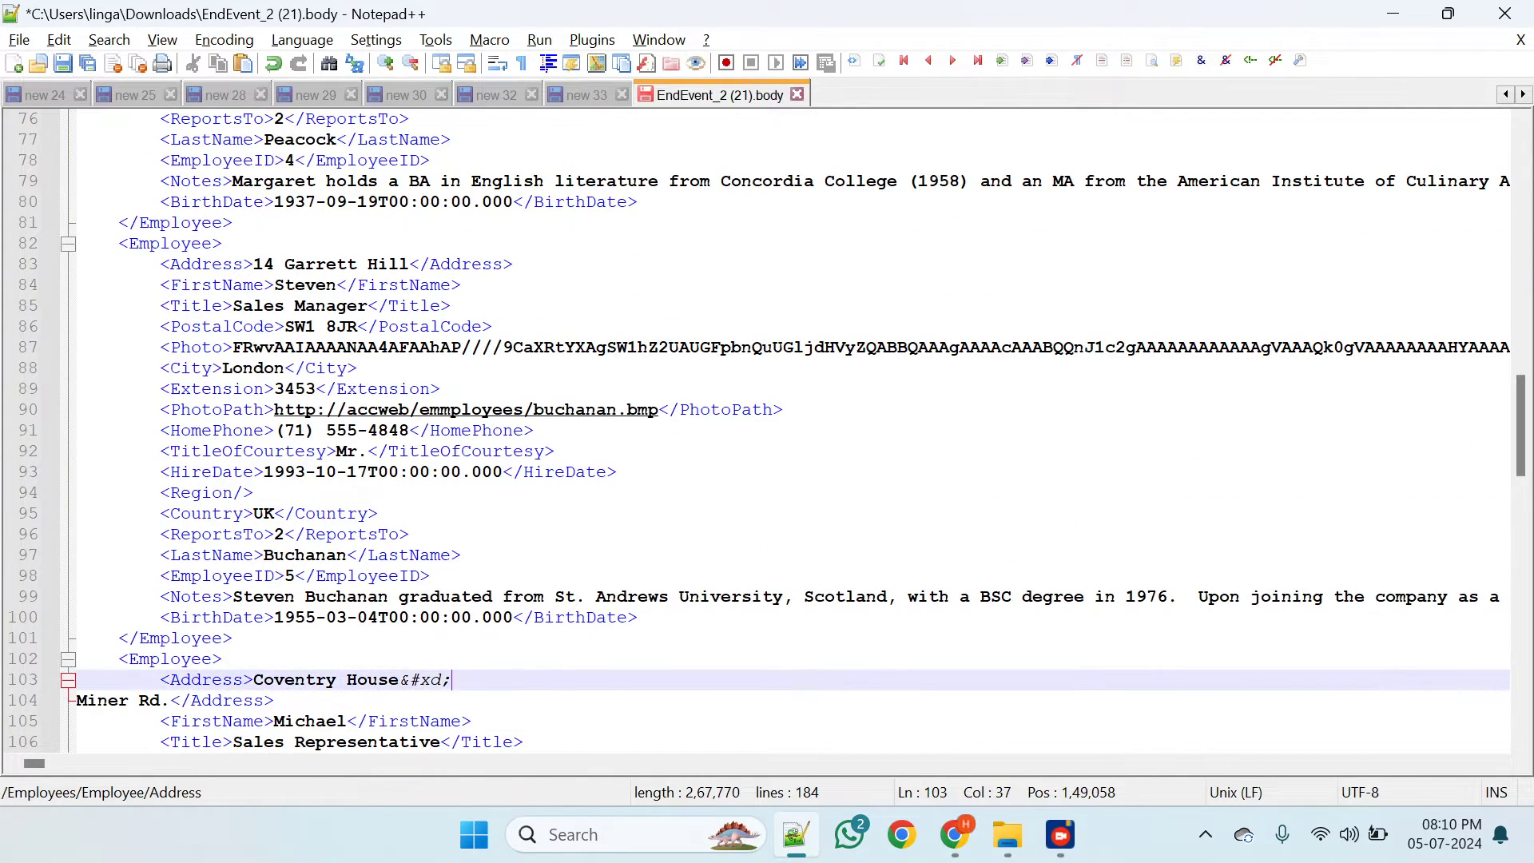
key("Delete")
key("ctrl+s")
scroll(765, 432, "up", 20)
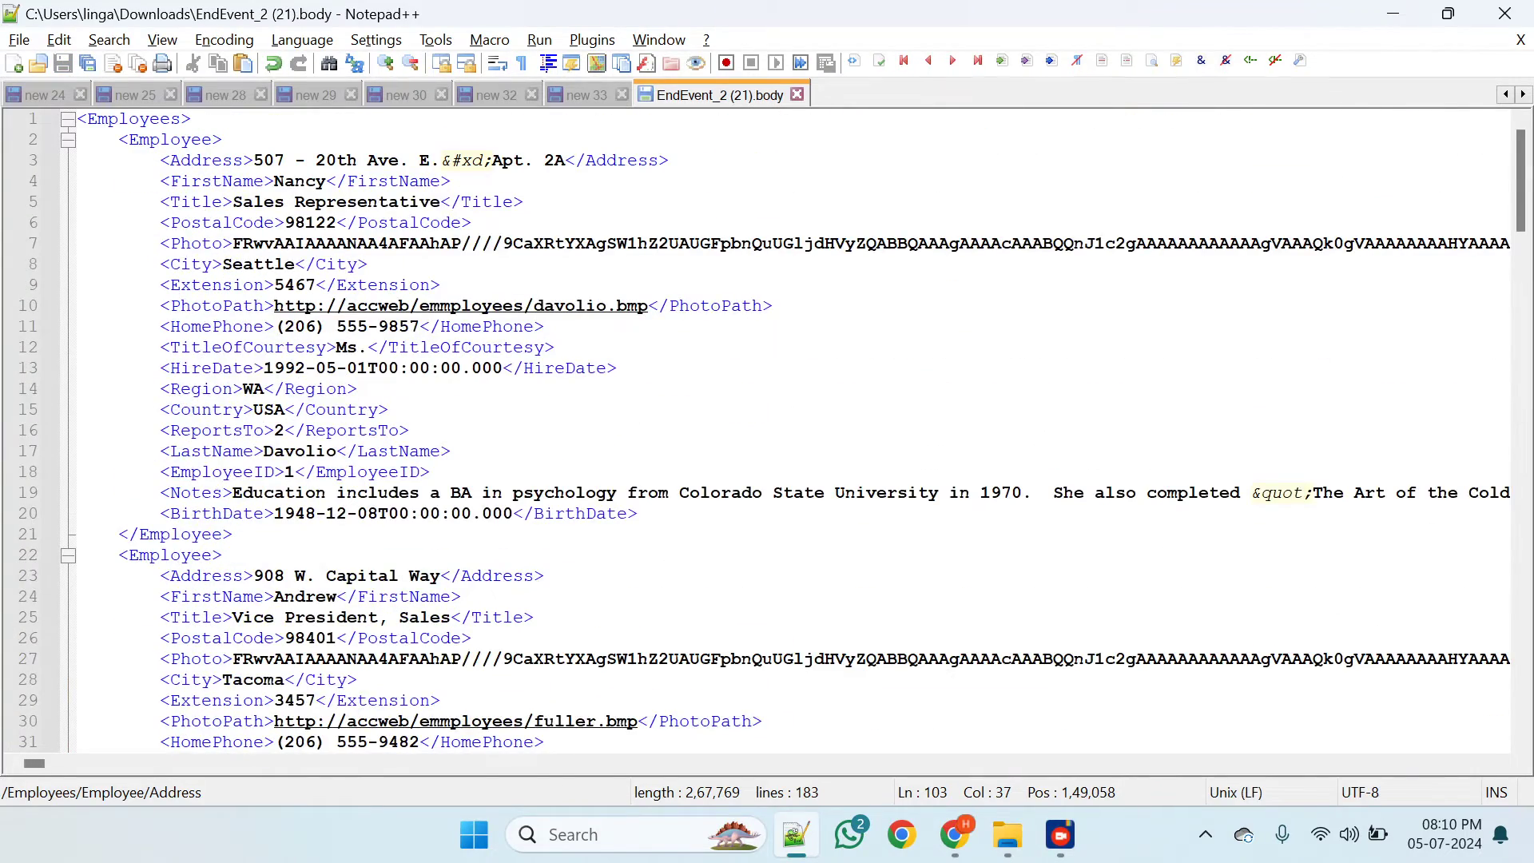
mouse_move(1044, 836)
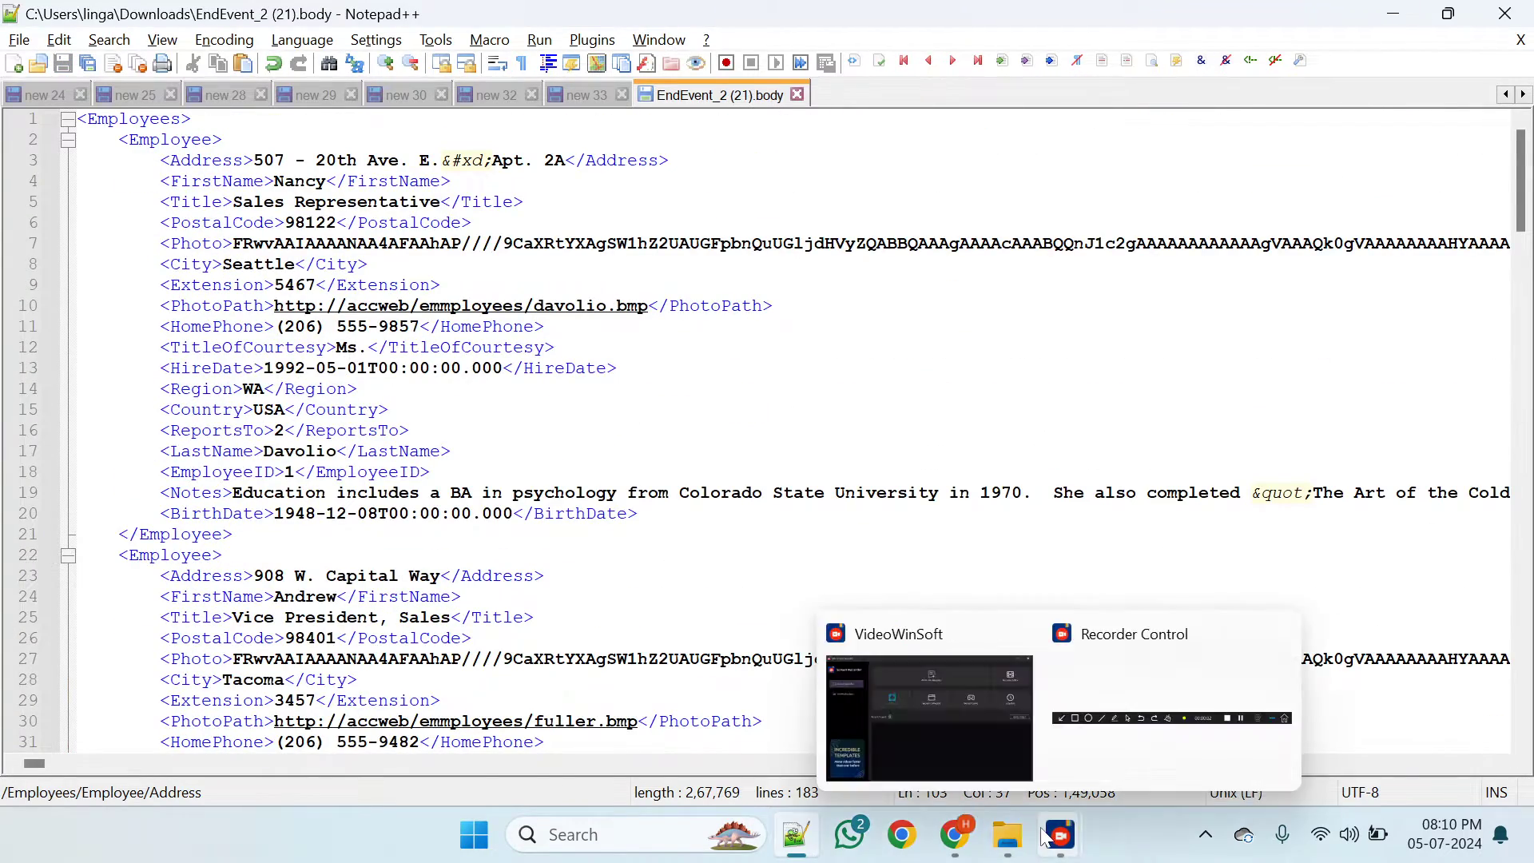
- Count the occurrences of the closing </Employee> tag in the payload file and examine the records under the Employees root
left_click_drag(234, 535, 119, 535)
key("ctrl+f")
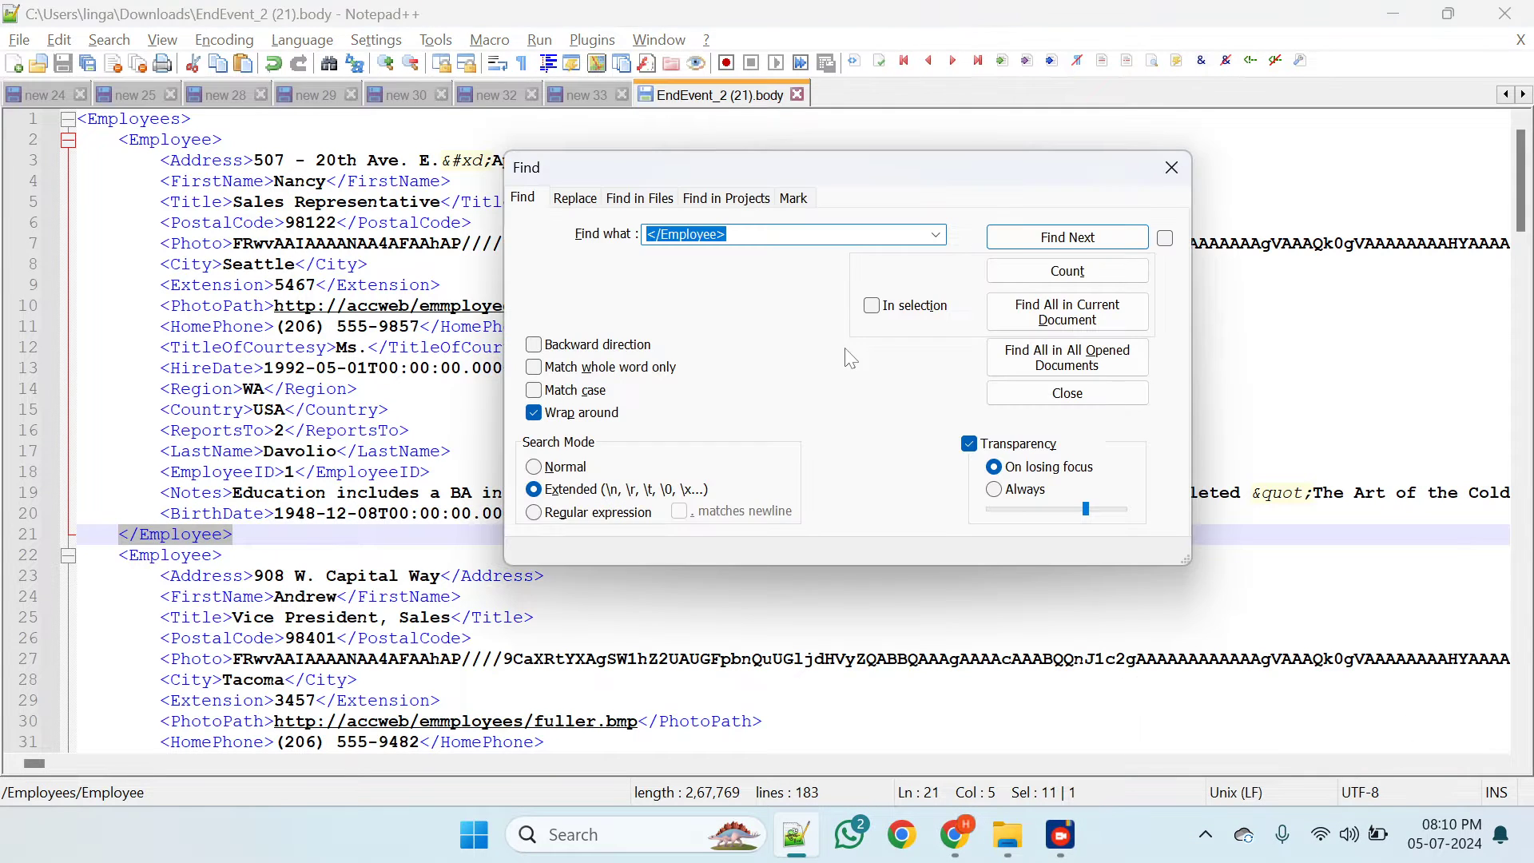
left_click(1085, 271)
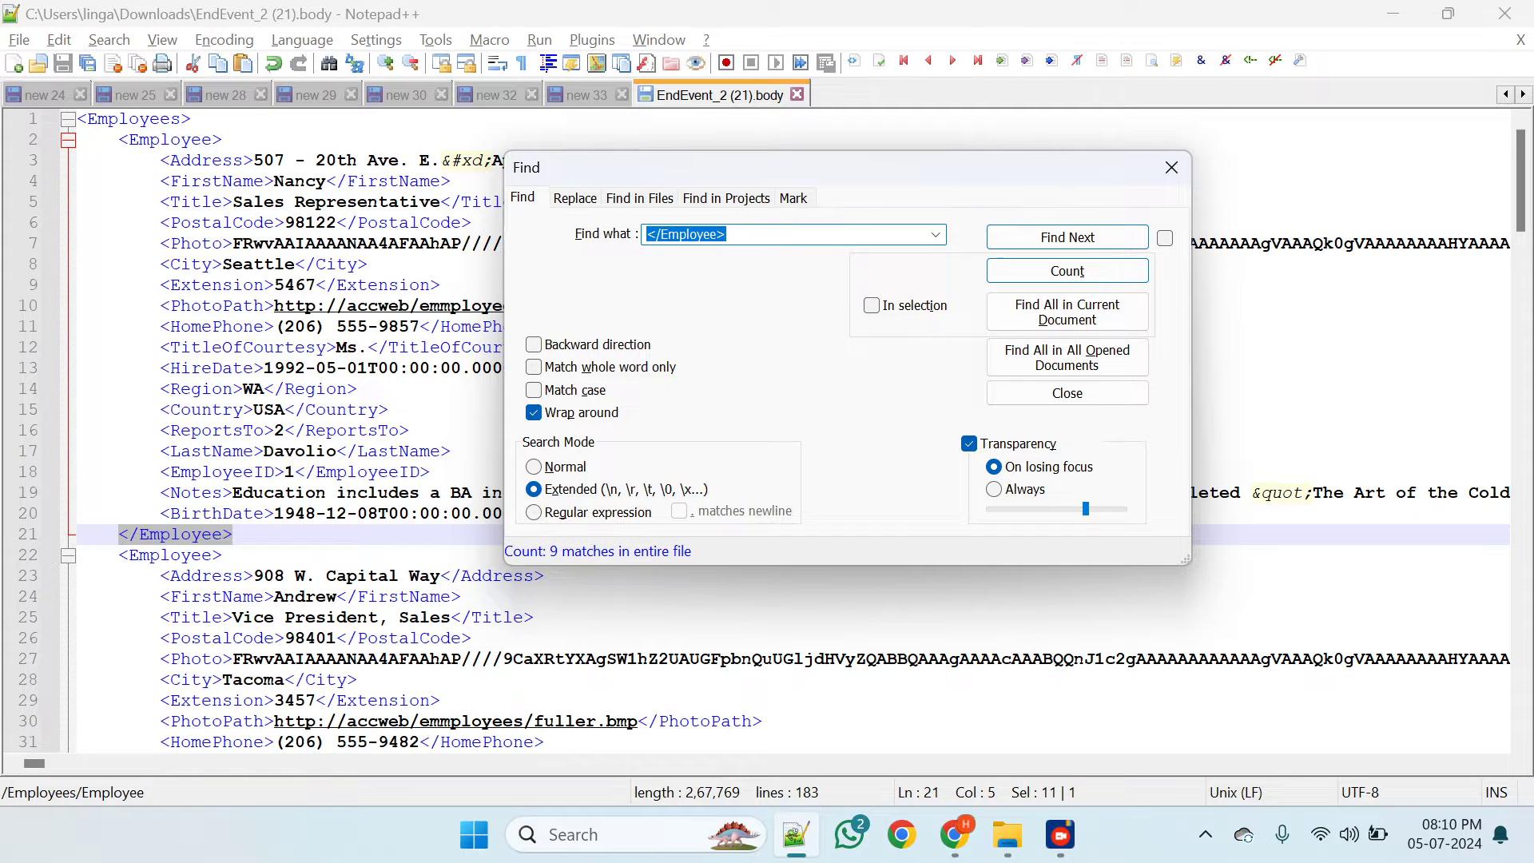
left_click(295, 285)
scroll(294, 286, "down", 3)
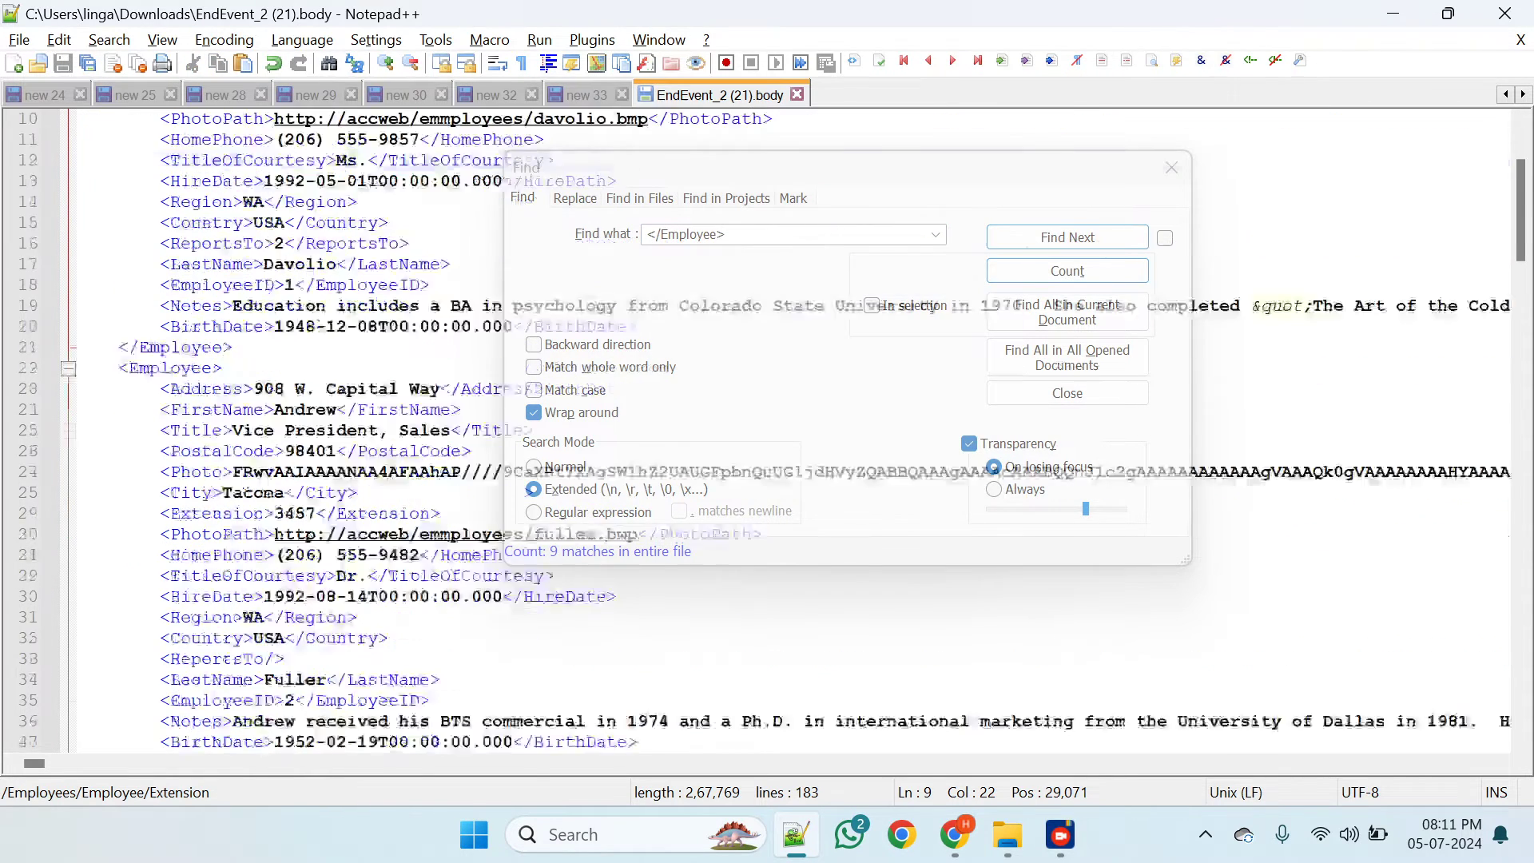
scroll(295, 285, "up", 3)
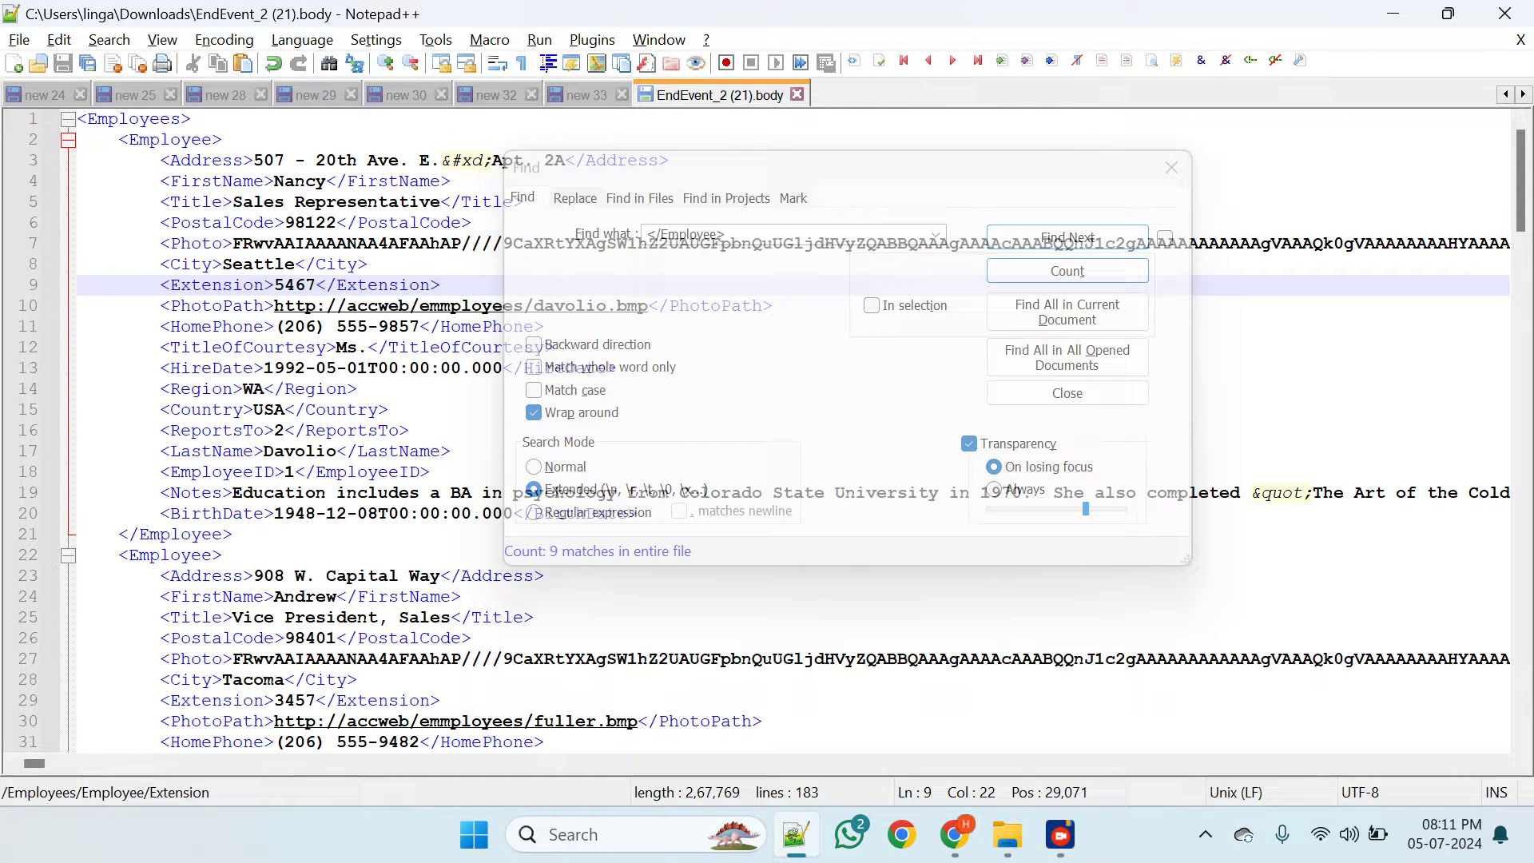
double_click(139, 123)
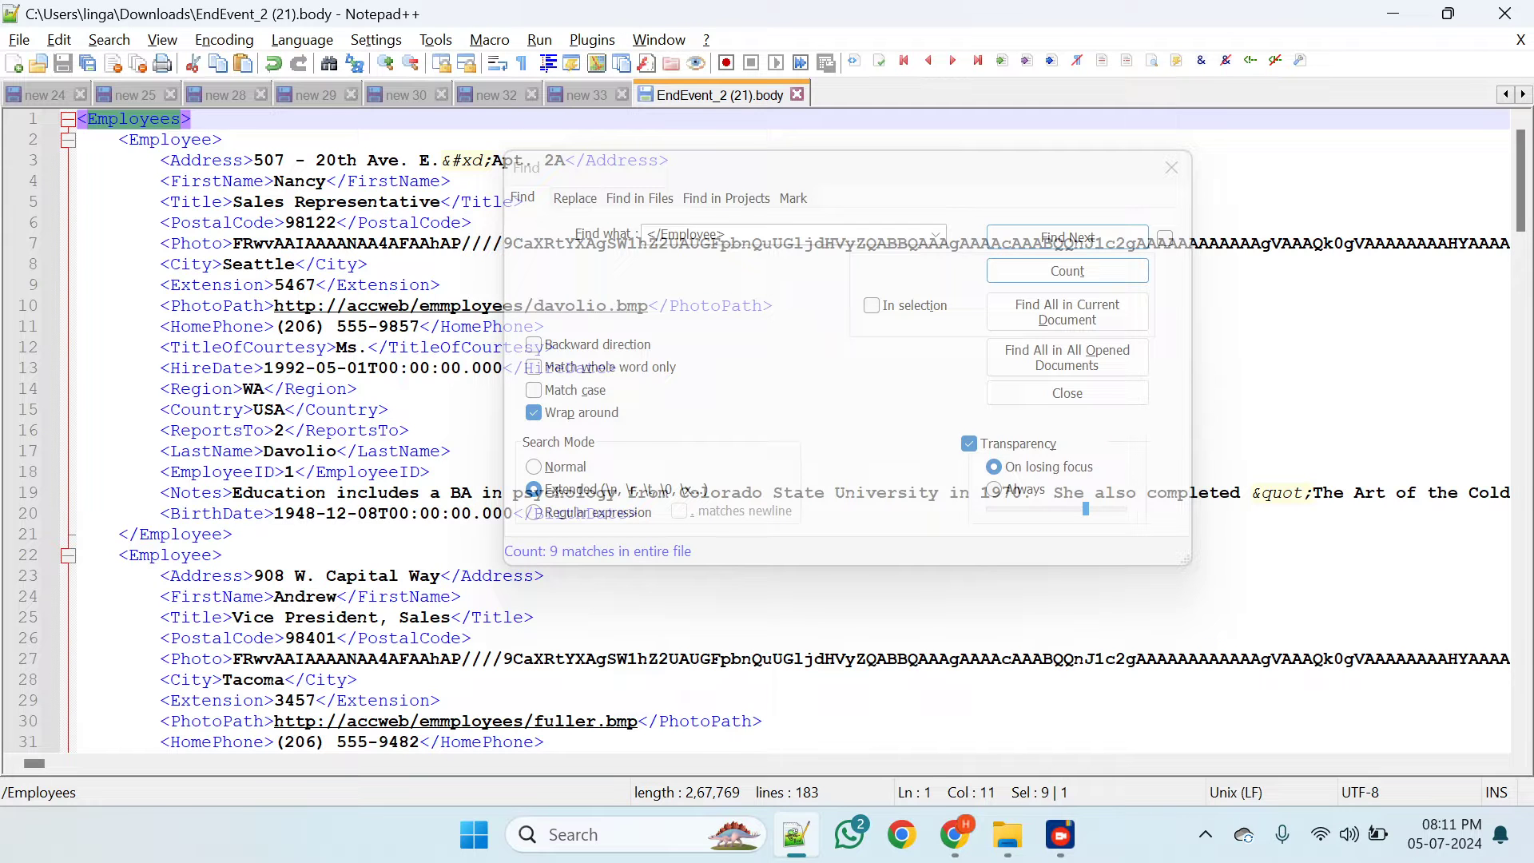
- Check the LoopingProcessCall flow in Chrome, return to the payload in Notepad++, close the search dialog and review all the Employee records
key("alt+Tab")
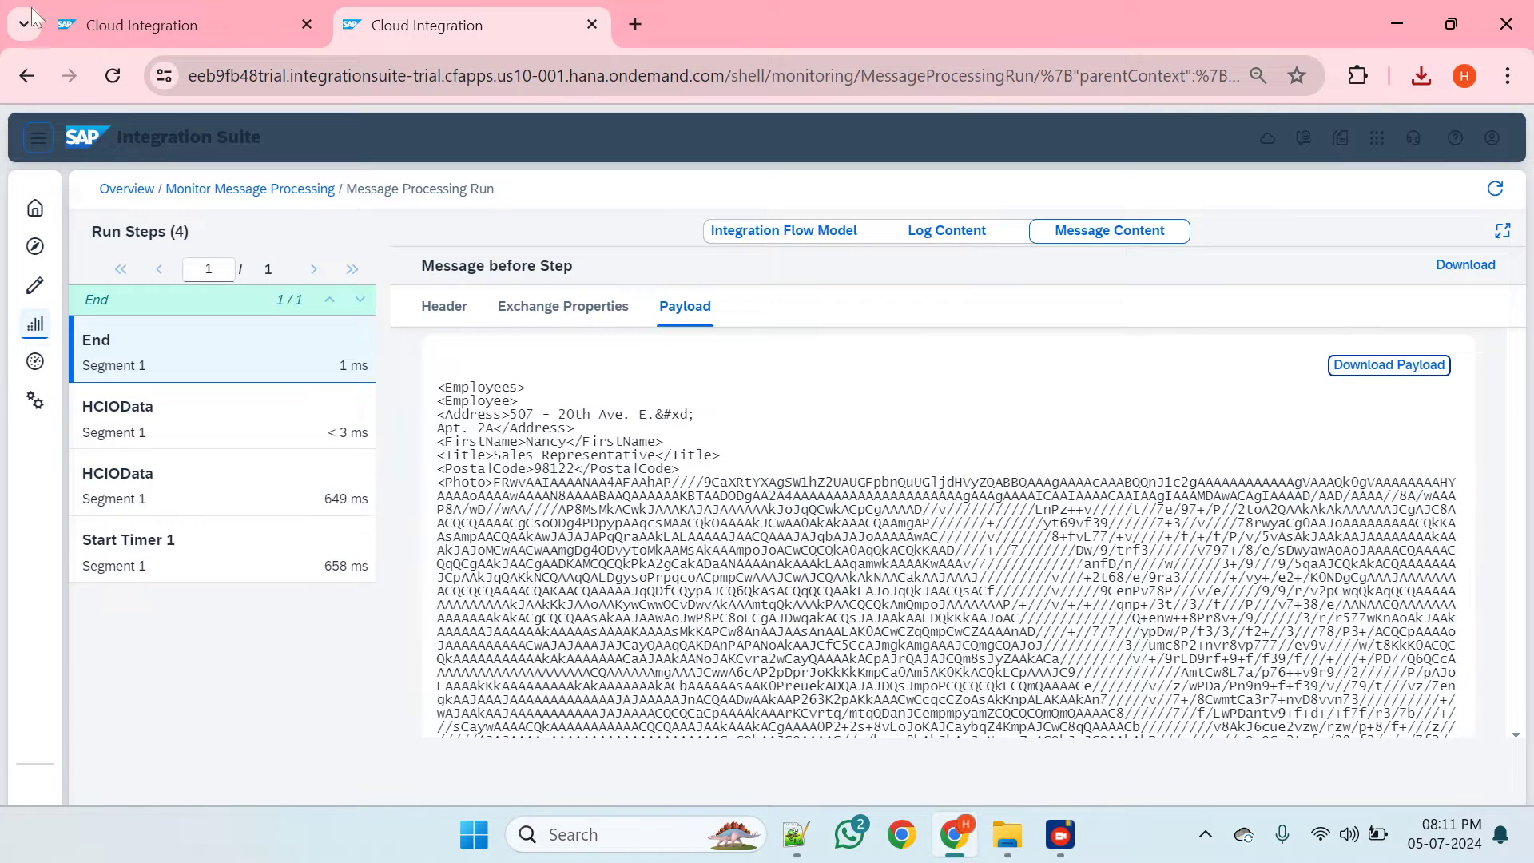
left_click(124, 29)
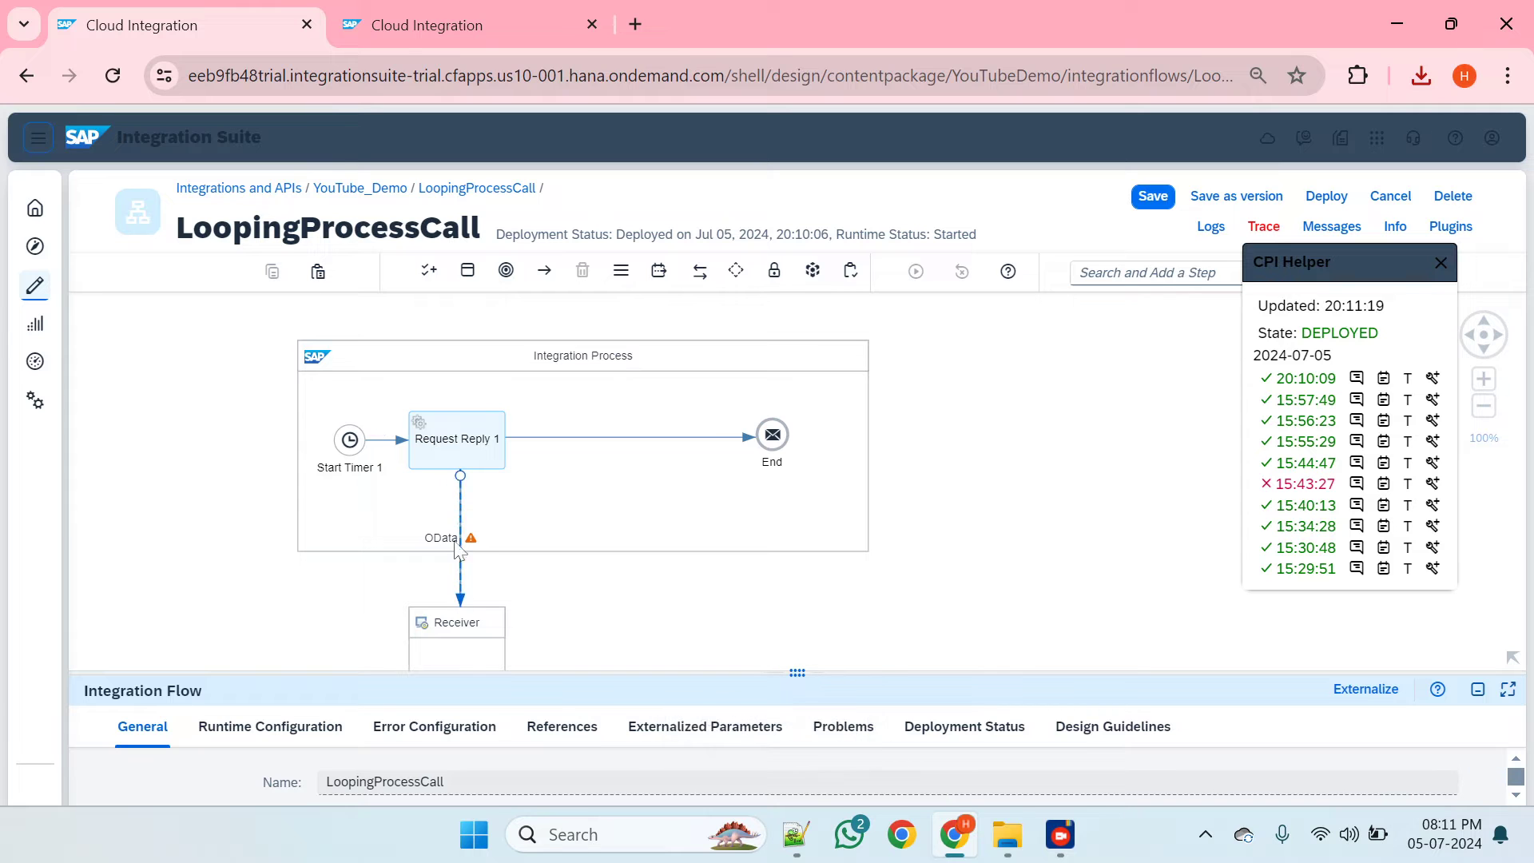
key("alt+Tab")
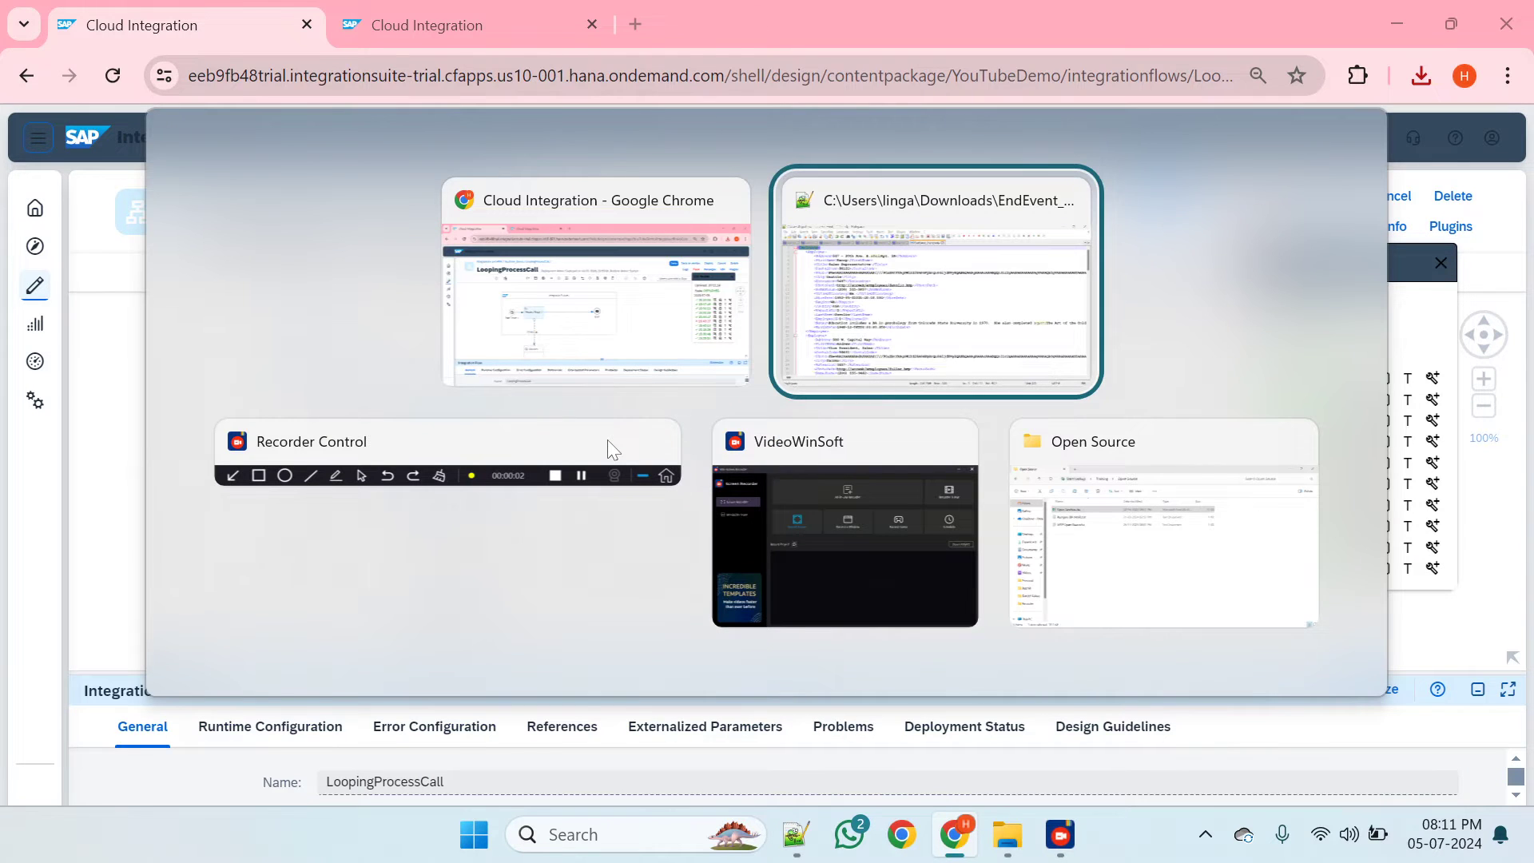
scroll(607, 439, "down", 1)
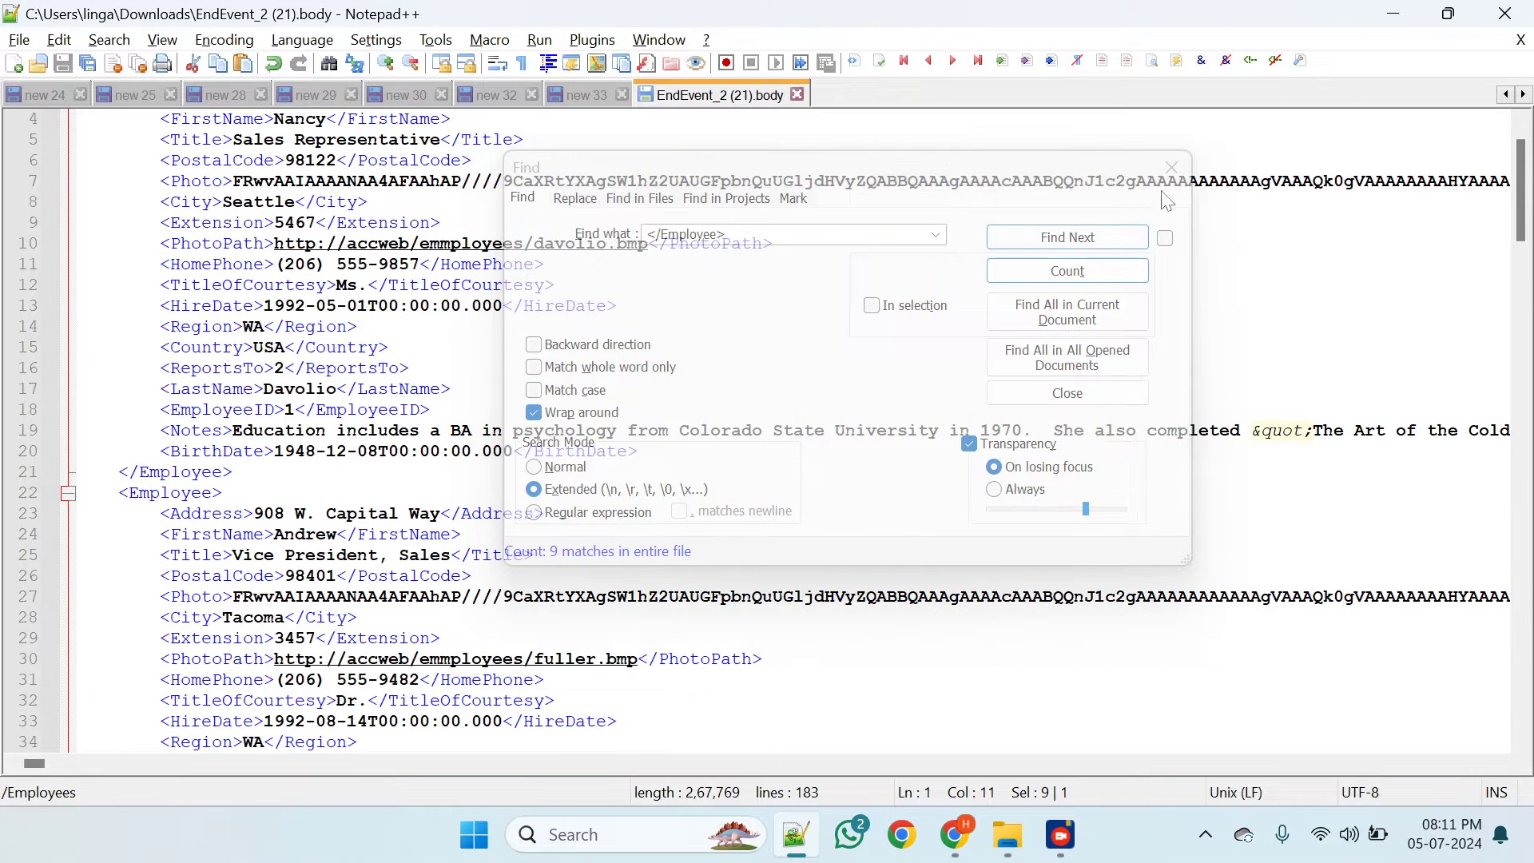
left_click(1171, 167)
scroll(1177, 171, "up", 1)
scroll(1177, 171, "down", 6)
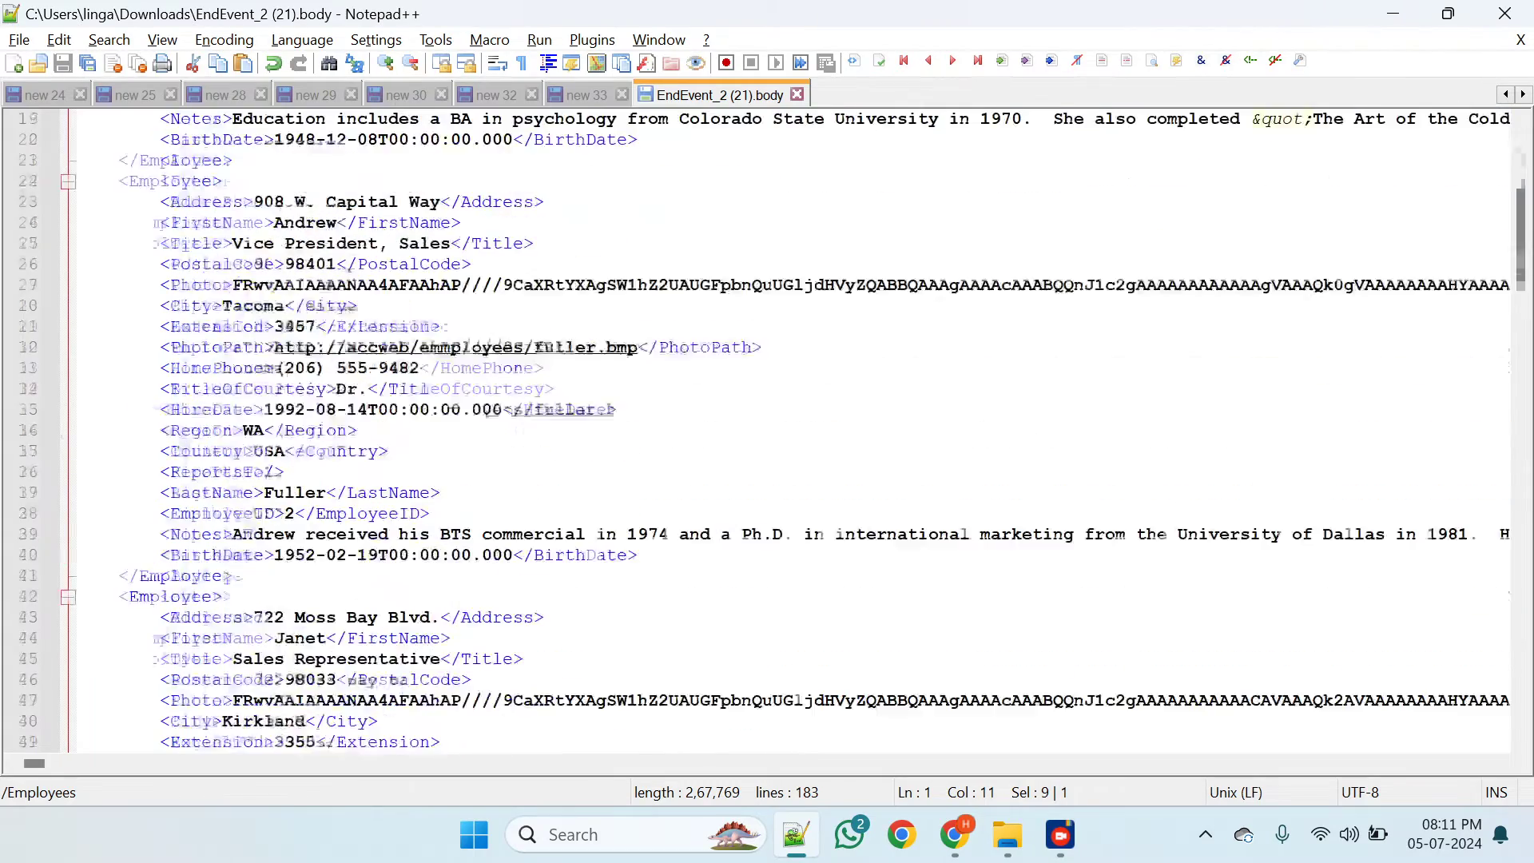
scroll(766, 431, "down", 10)
scroll(767, 431, "down", 20)
scroll(767, 431, "up", 20)
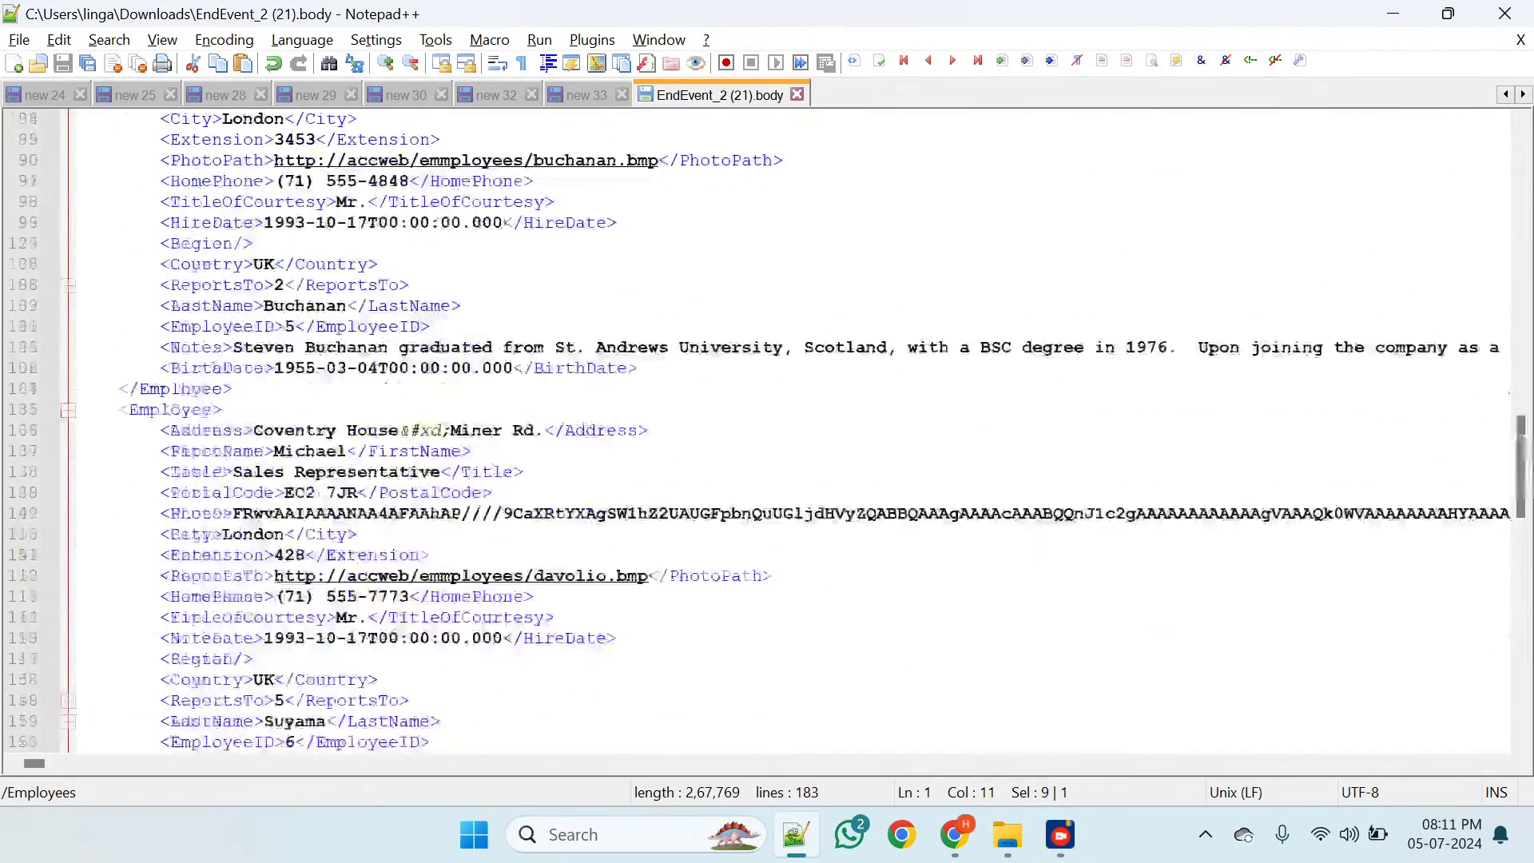
scroll(533, 393, "up", 3)
- Switch to the LoopingProcessCall flow editor in Chrome and close the CPI Helper message list
key("alt+Tab")
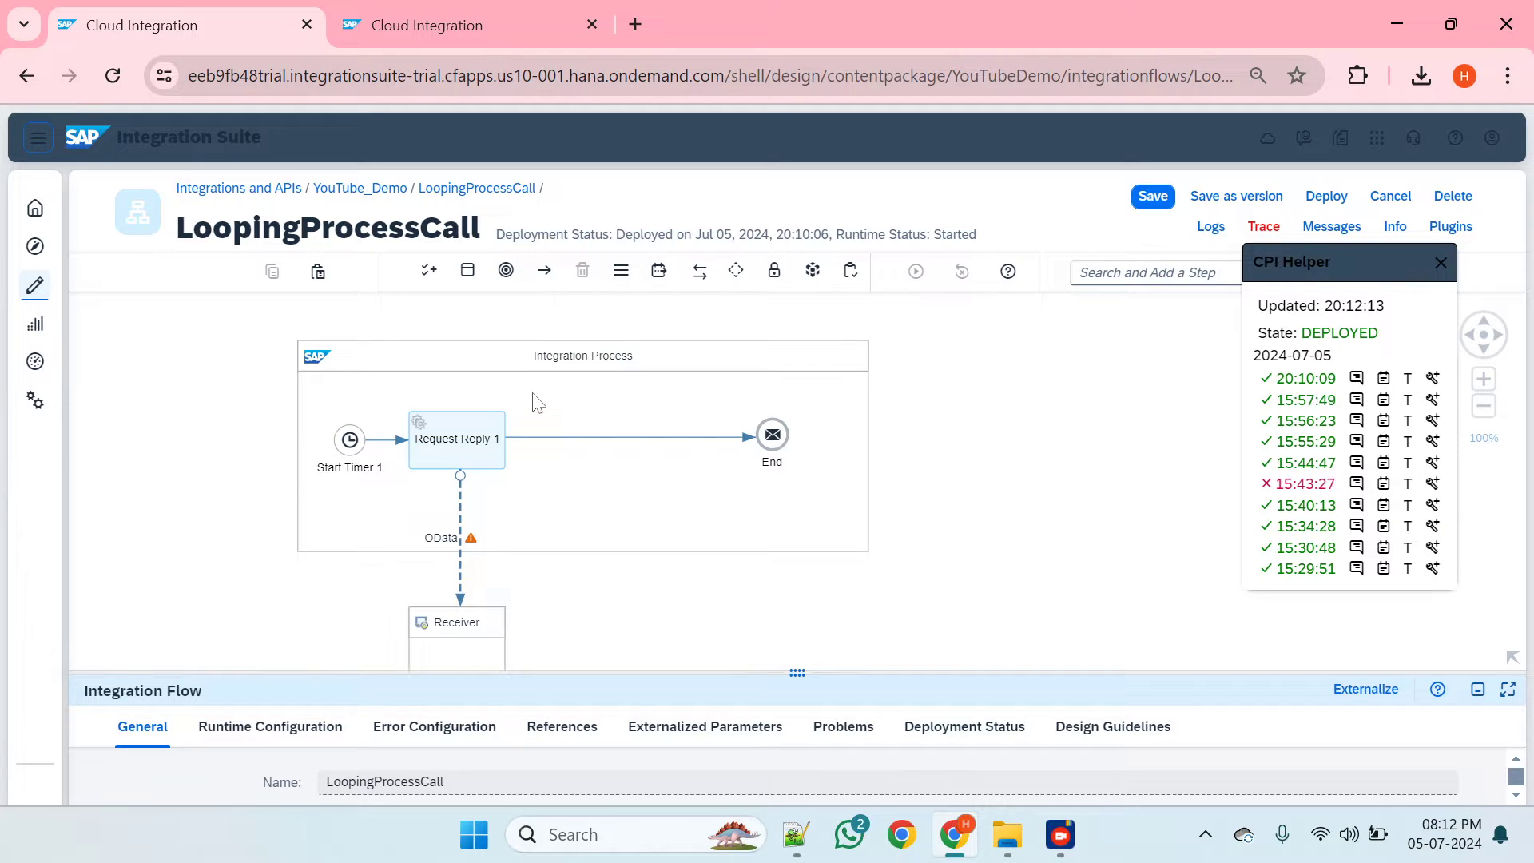
left_click(730, 469)
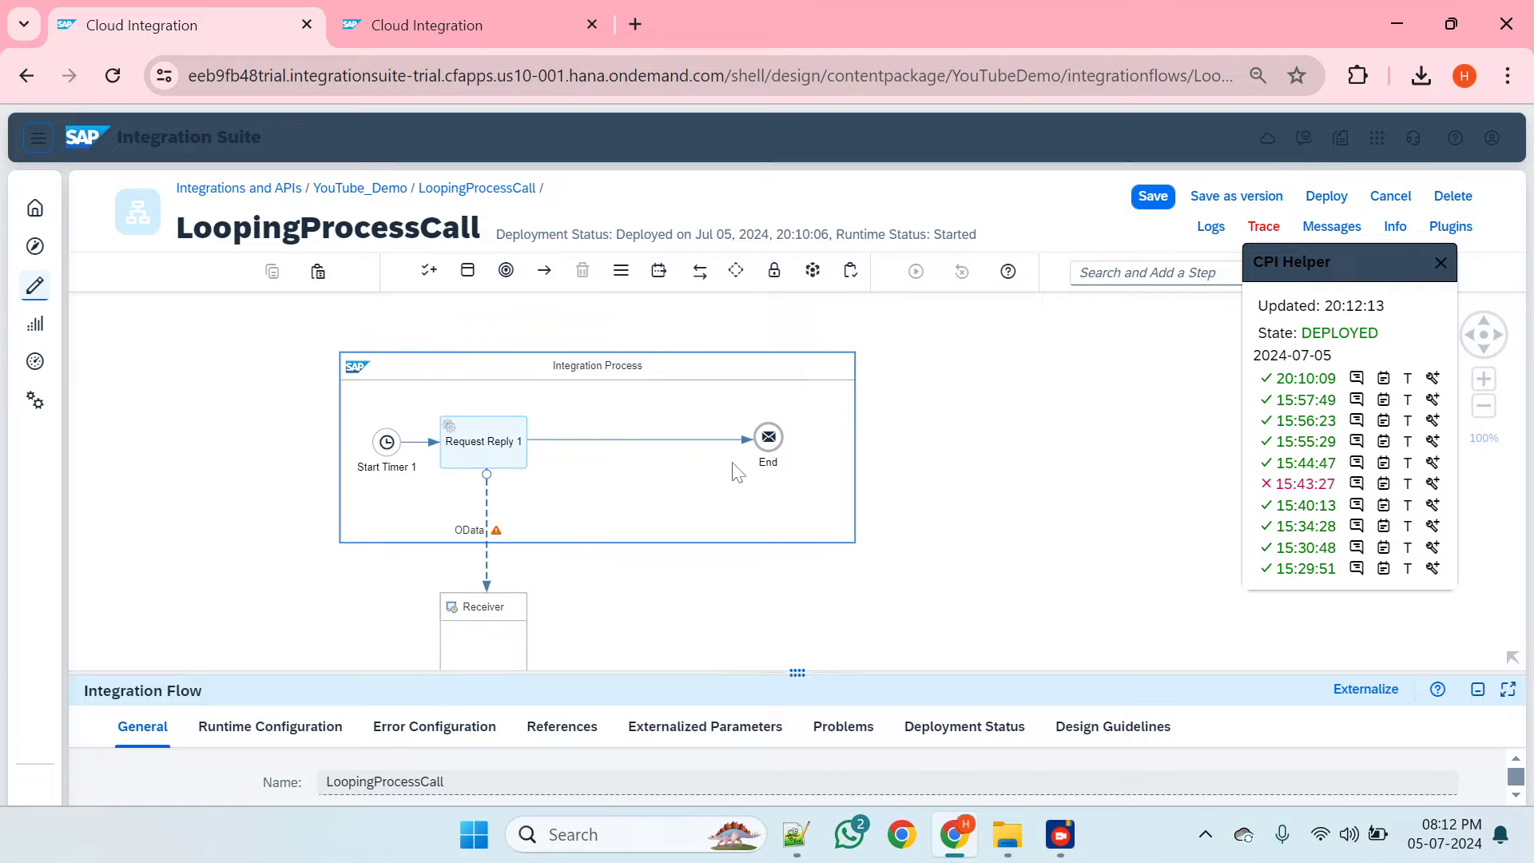
left_click(1440, 263)
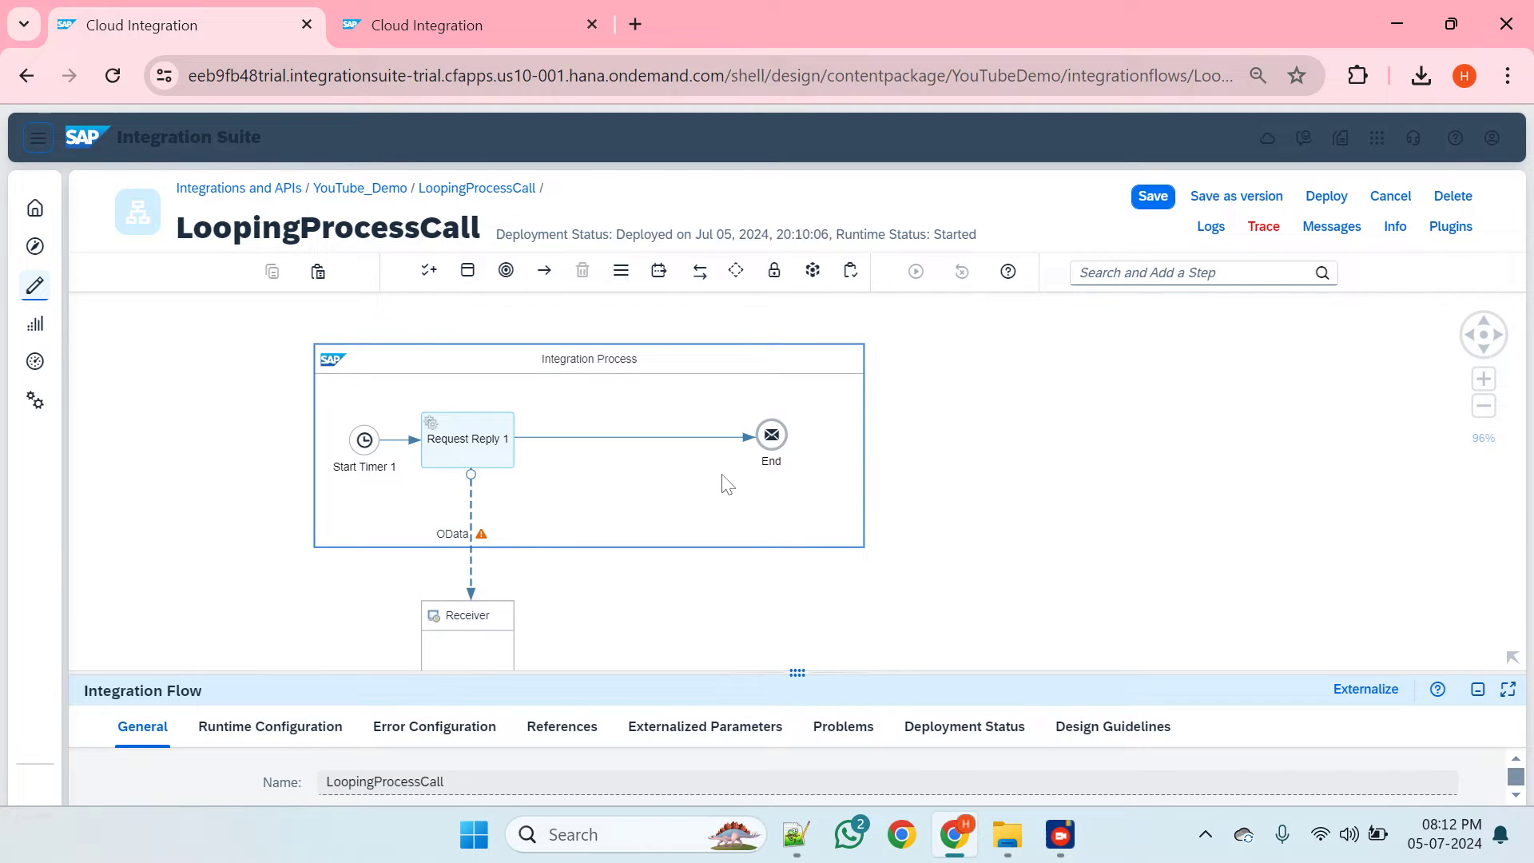
left_click_drag(808, 675, 815, 669)
scroll(866, 538, "down", 2)
left_click_drag(1071, 477, 1071, 339)
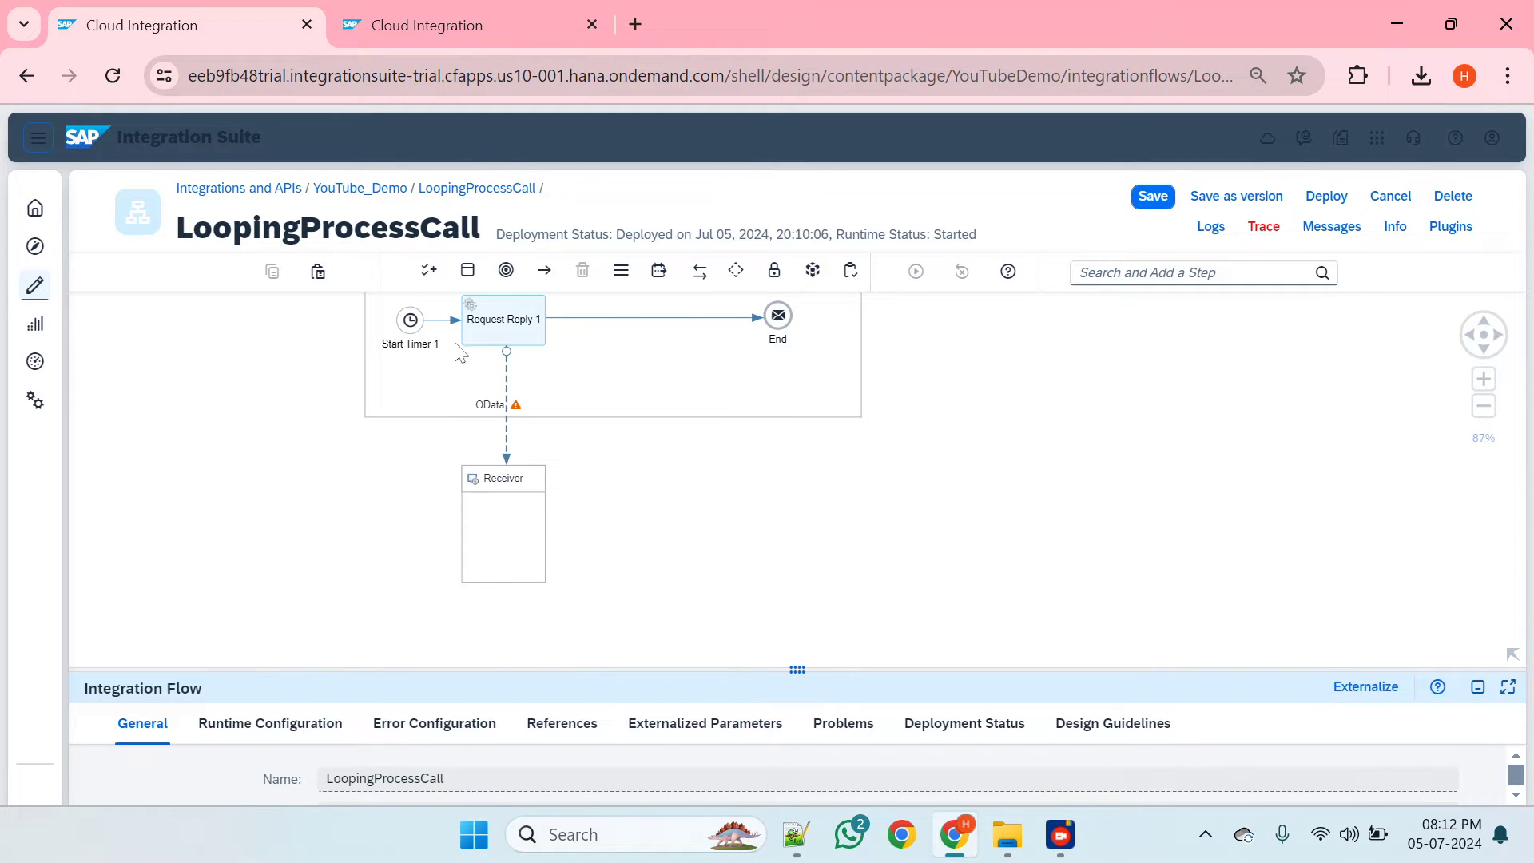
- Look up the Looping Process Call description among the available local call steps without adding one
left_click(700, 274)
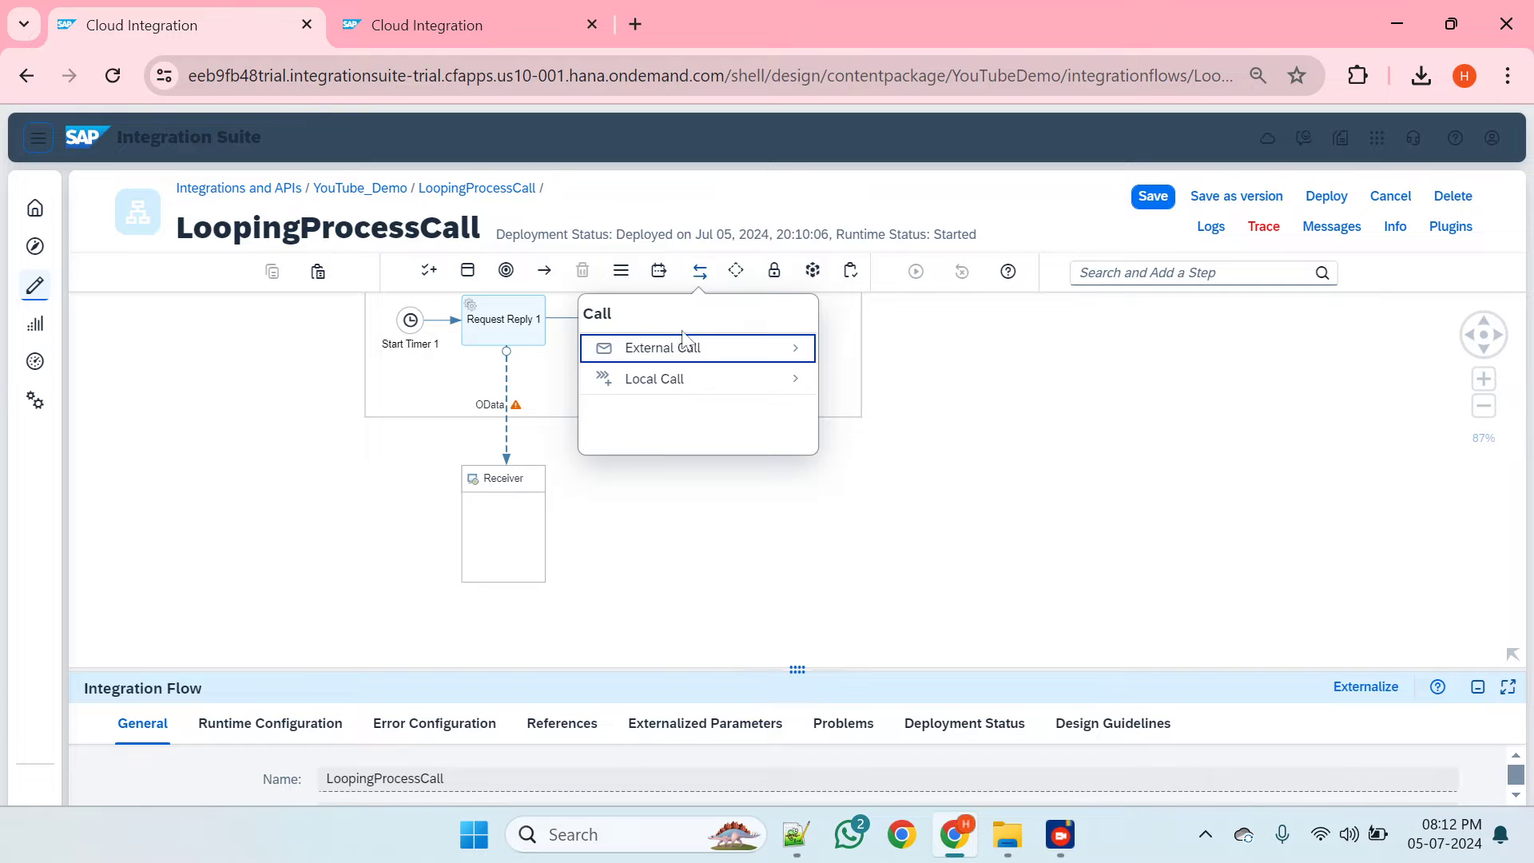
left_click(682, 381)
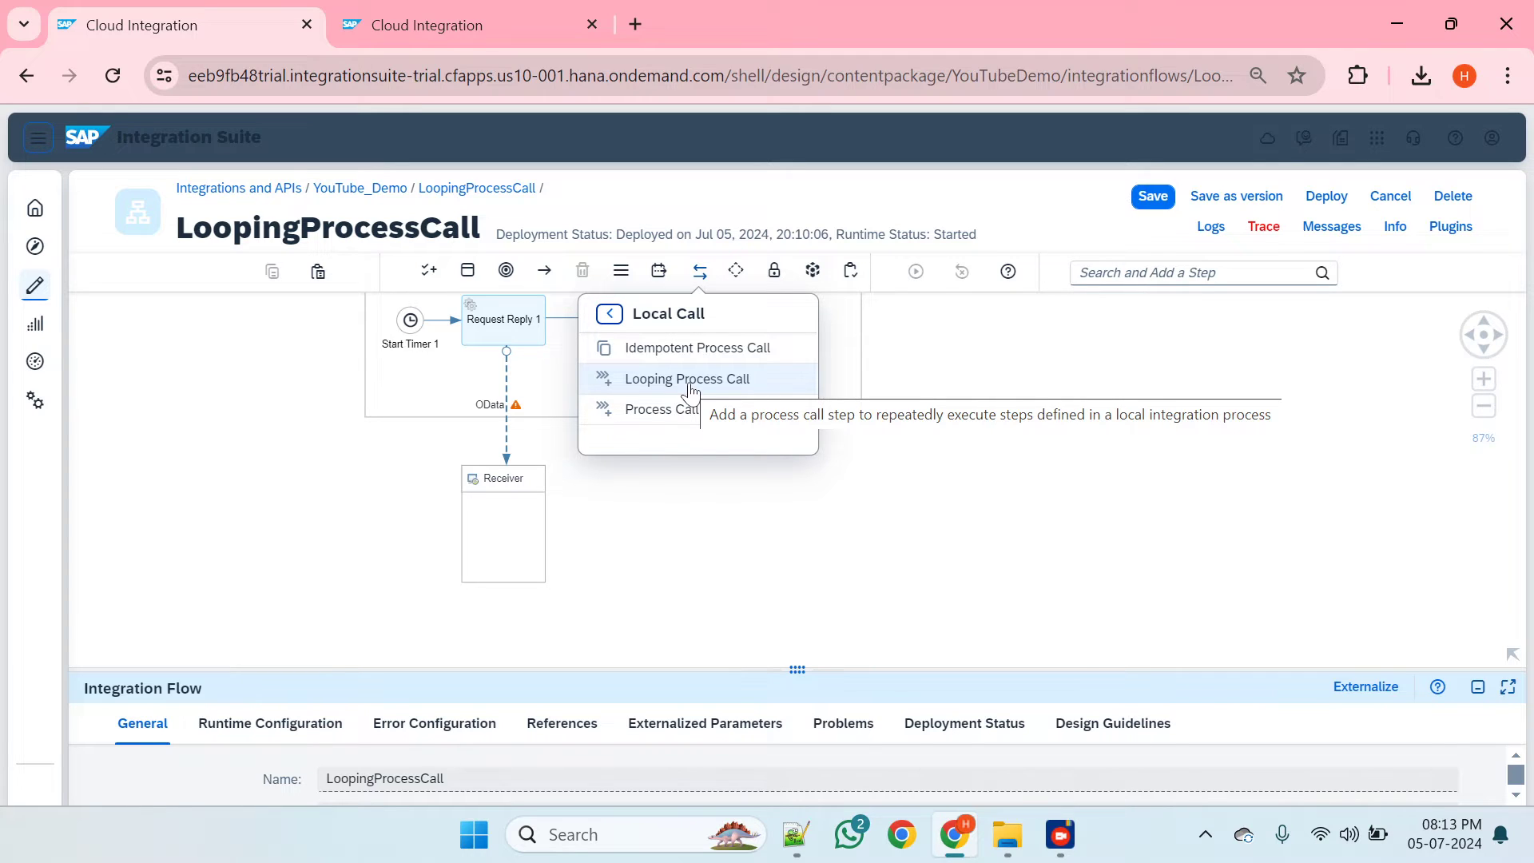
left_click(900, 411)
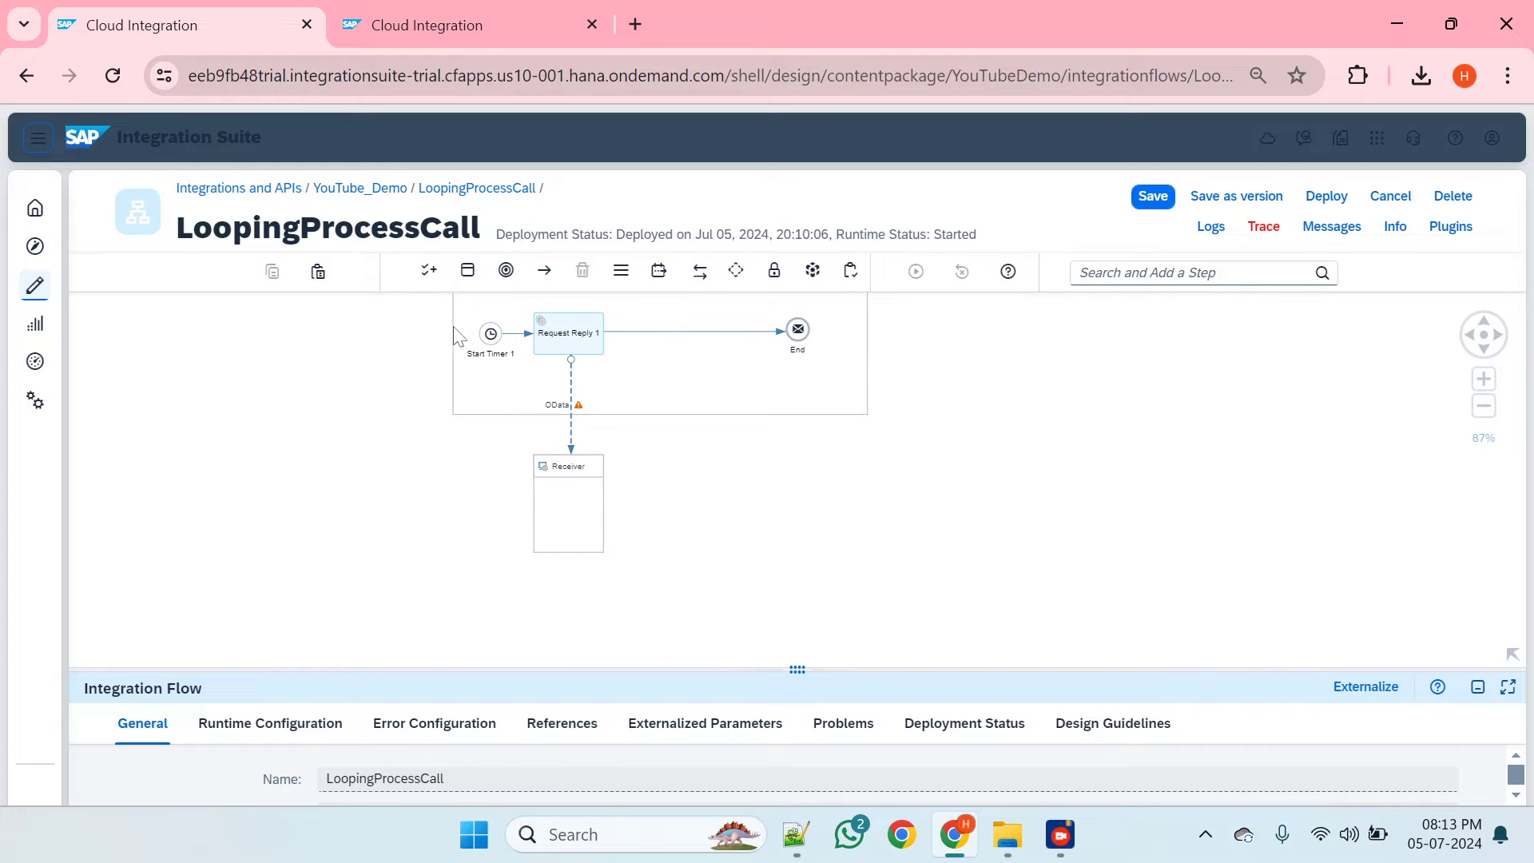
- Add a Local Integration Process to the canvas below the main Integration Process
left_click(468, 272)
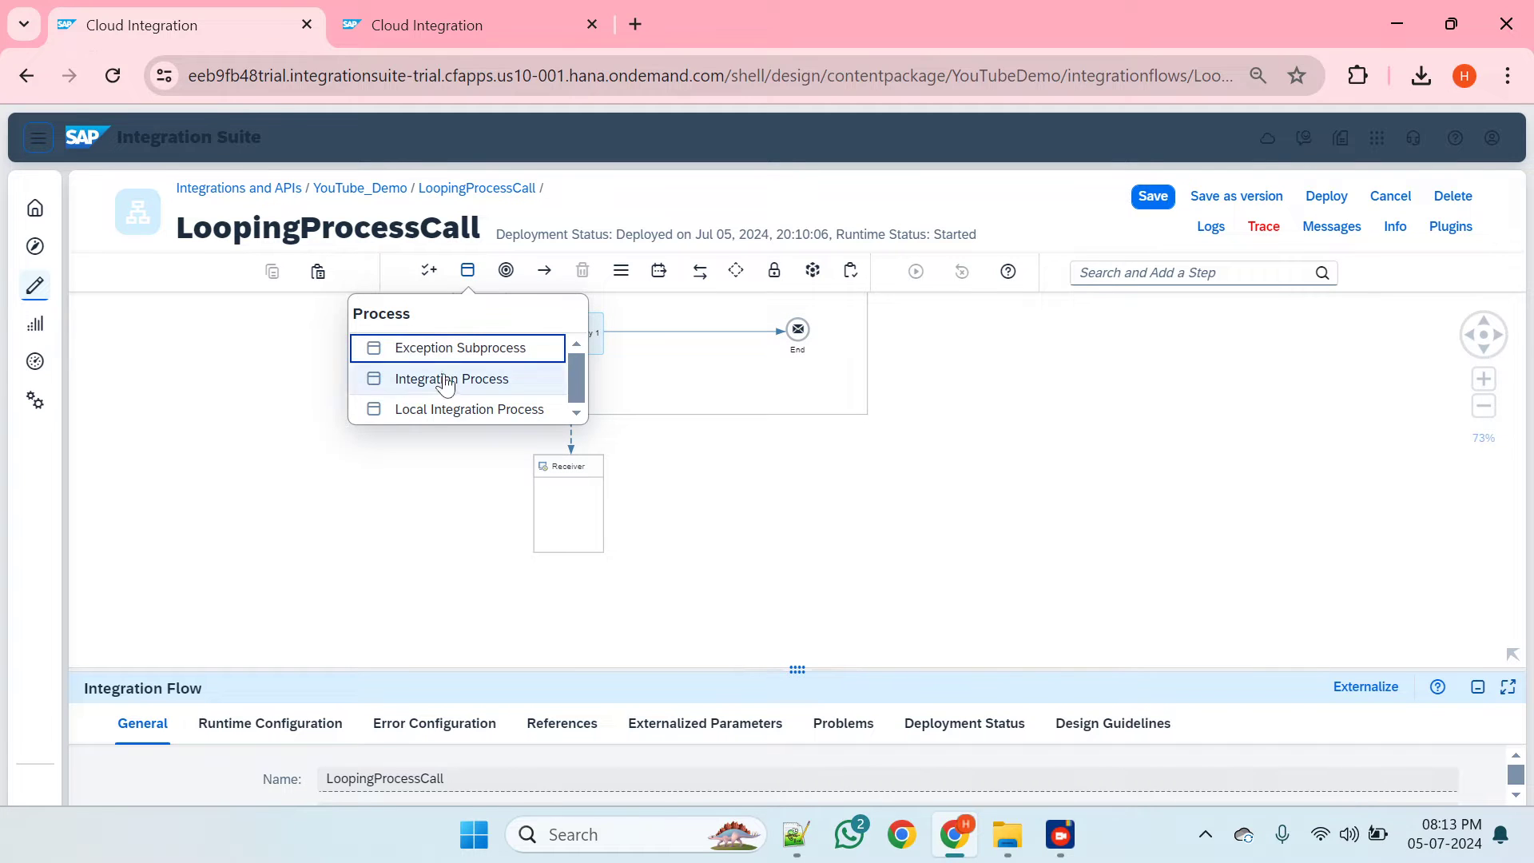
left_click(439, 411)
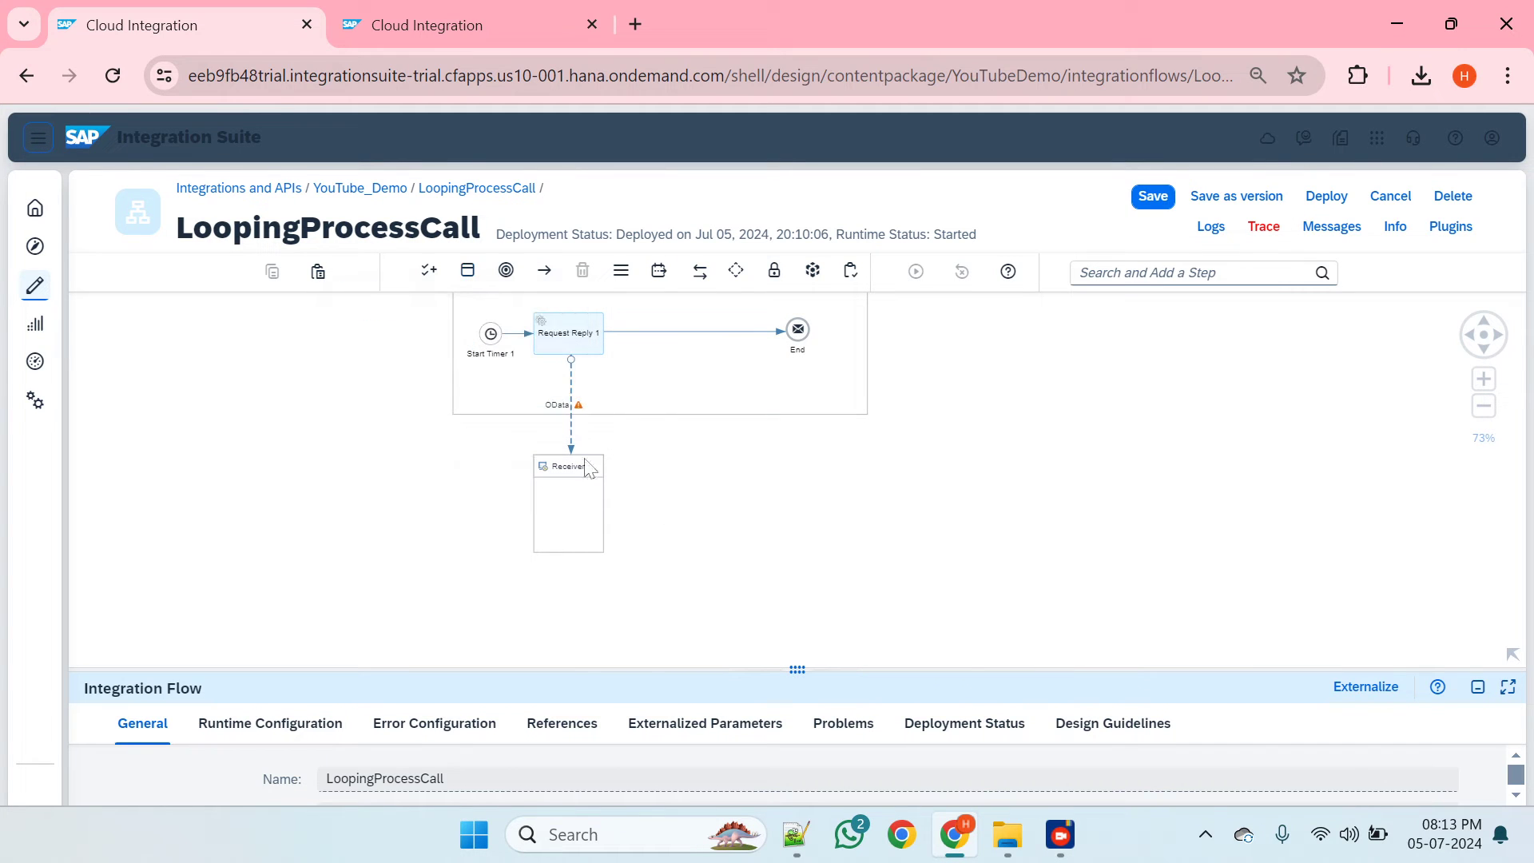
left_click(591, 593)
left_click_drag(640, 548, 719, 553)
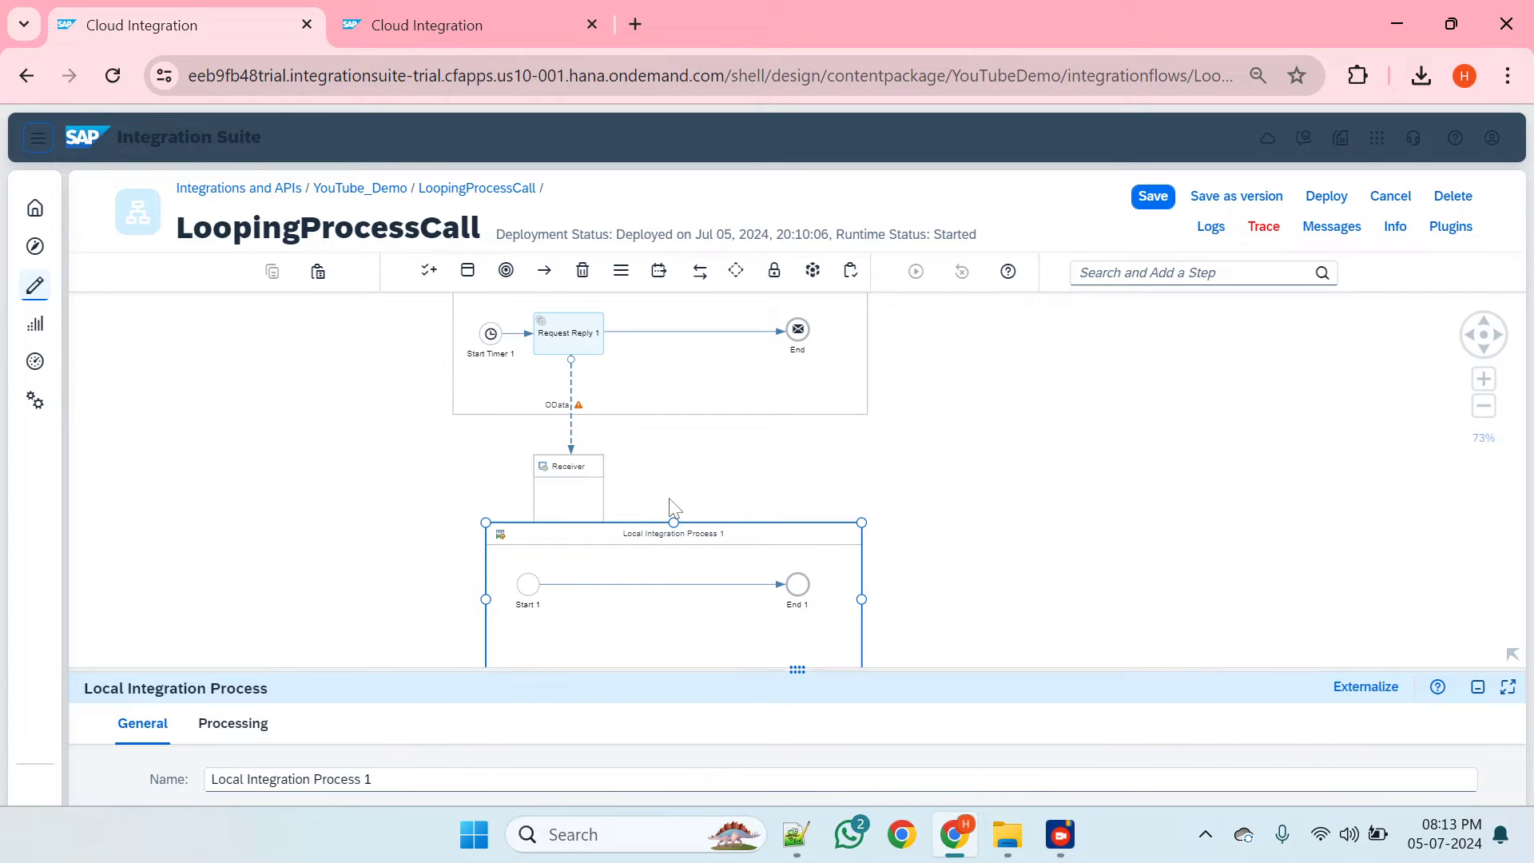
scroll(669, 505, "down", 2)
left_click(941, 517)
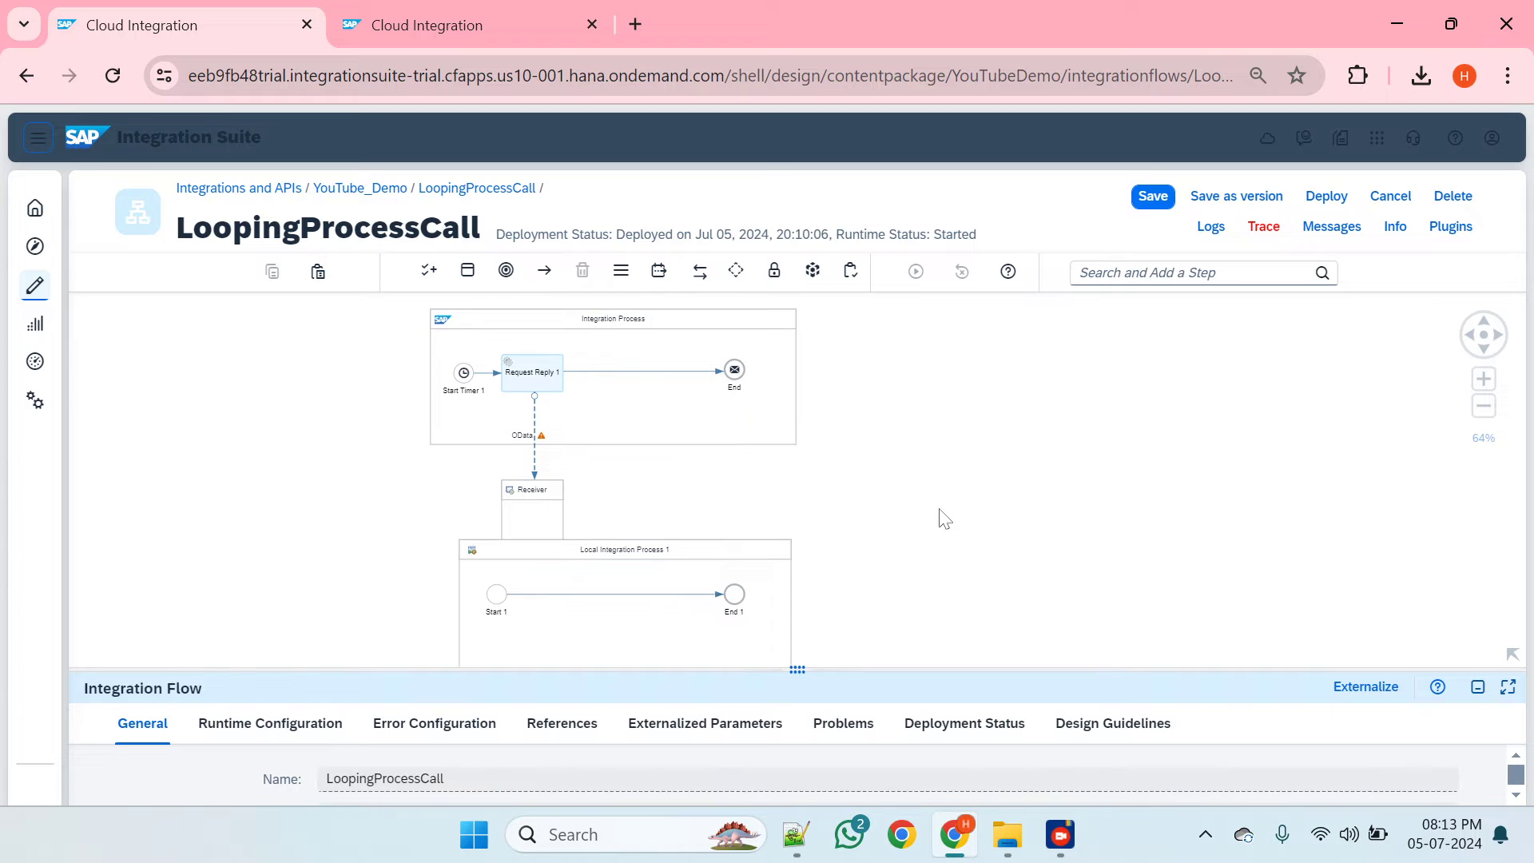
- Delete the connections from Start Timer 1 to Request Reply 1 and from Request Reply 1 to End in the main process
scroll(660, 512, "up", 1)
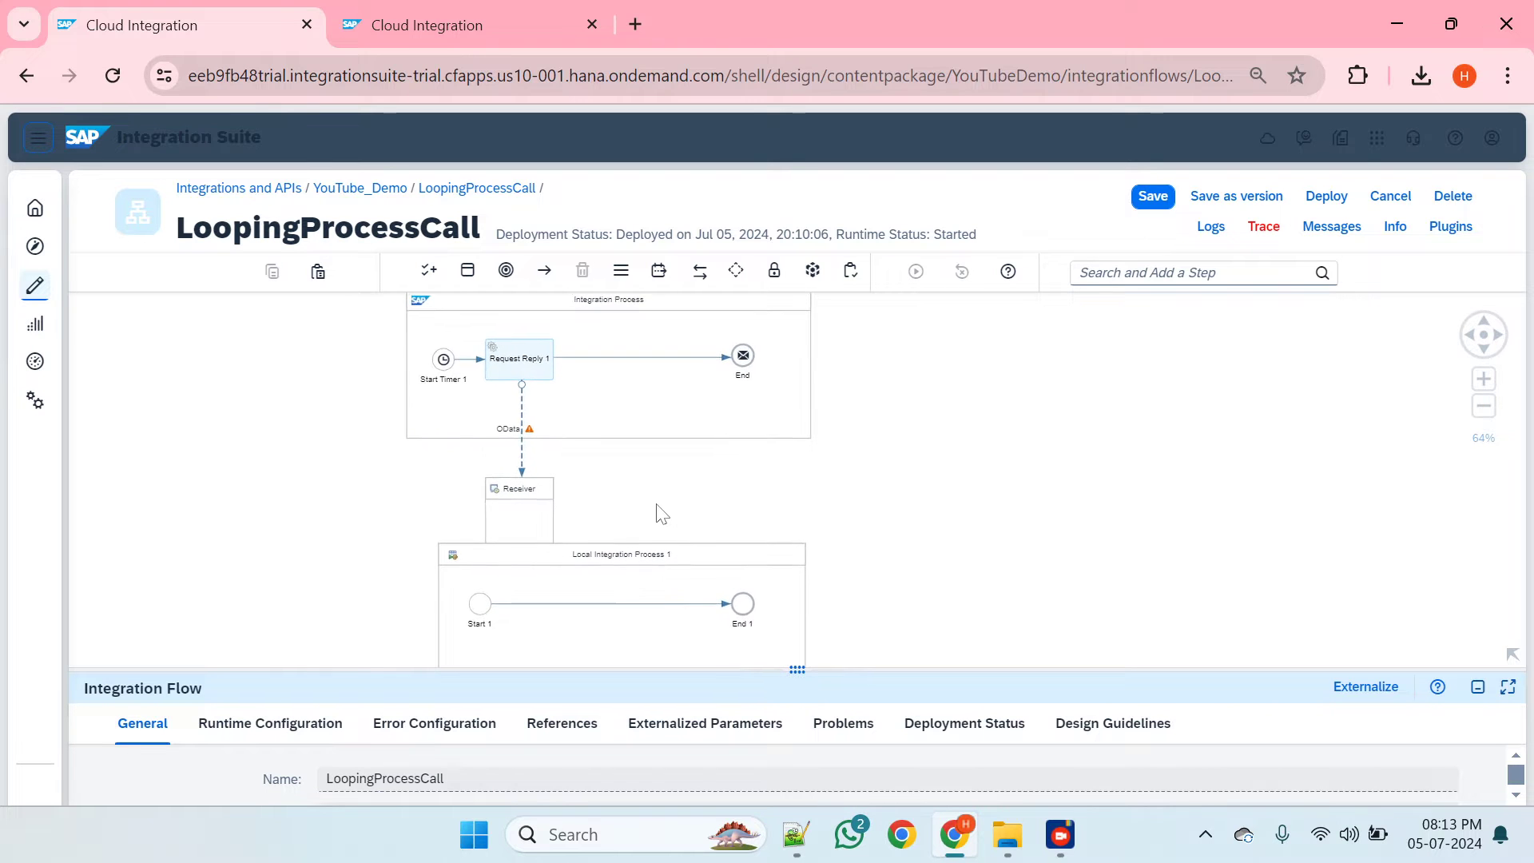
scroll(663, 496, "up", 1)
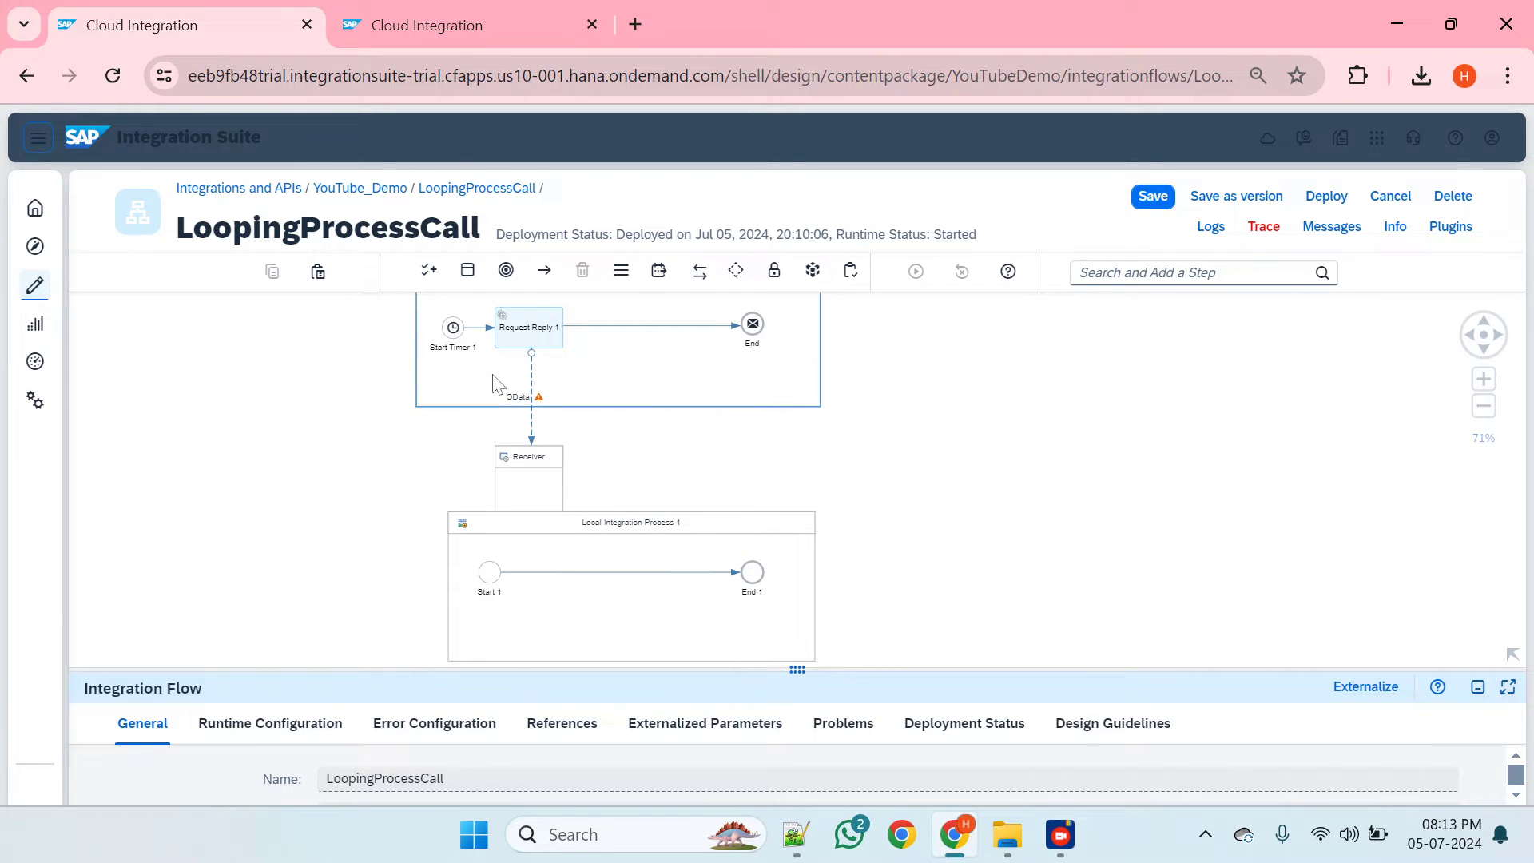
scroll(493, 383, "up", 1)
scroll(493, 384, "up", 2)
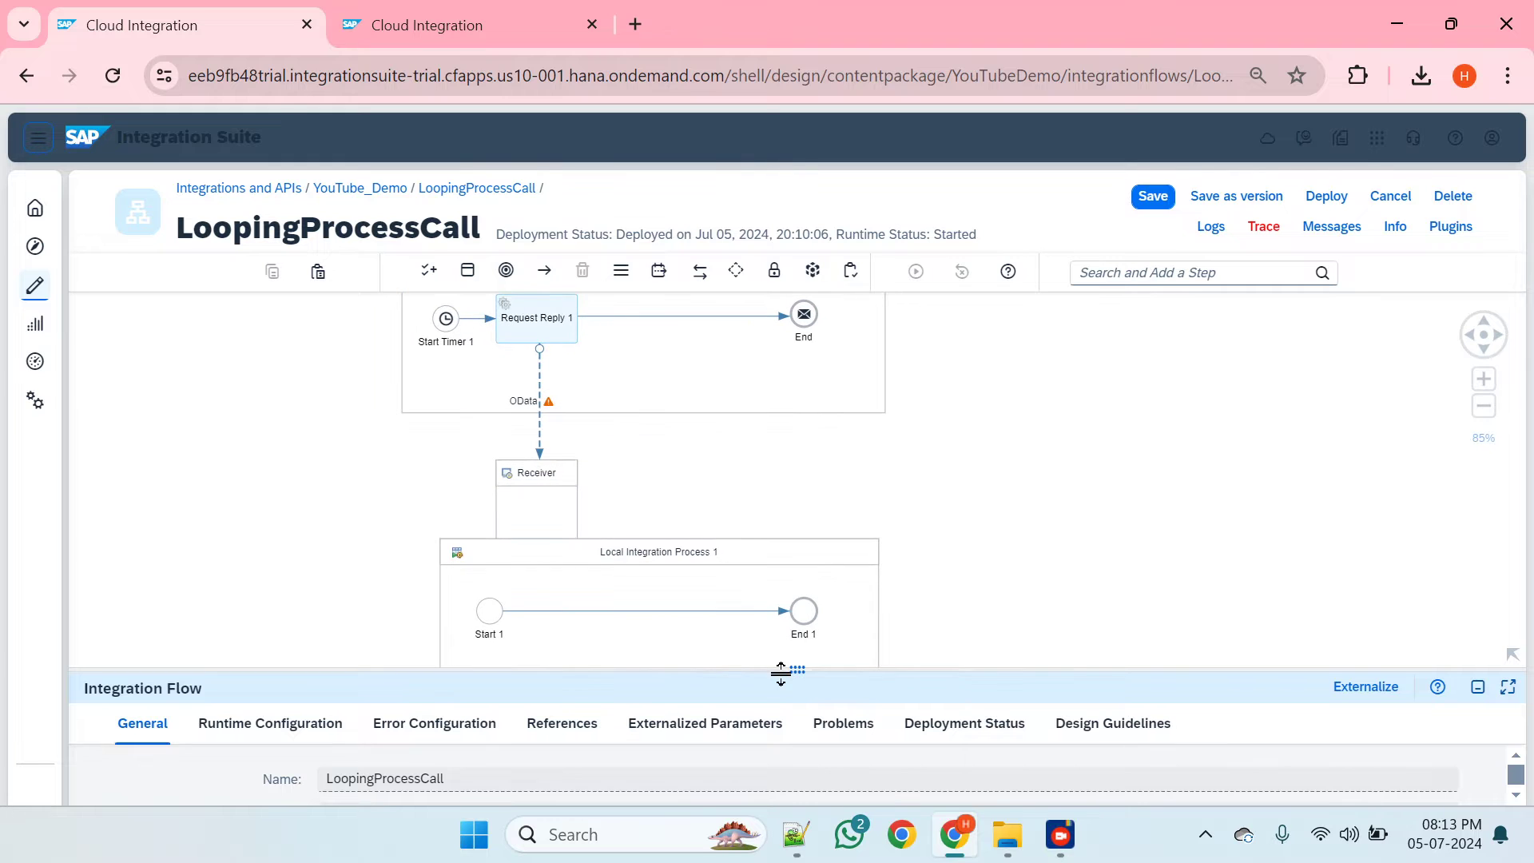
left_click_drag(783, 671, 776, 722)
scroll(627, 559, "down", 1)
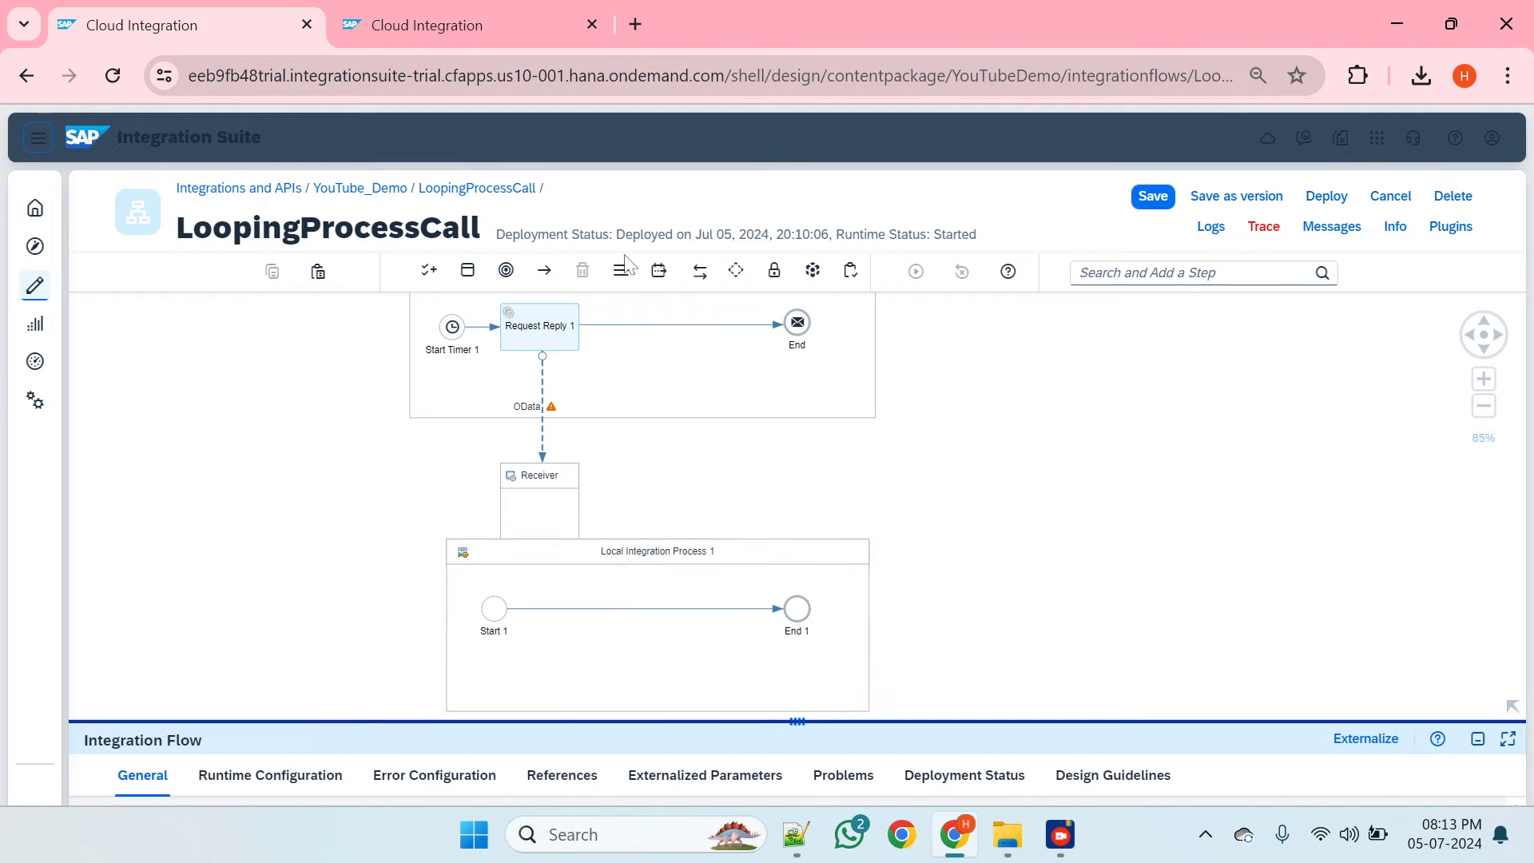
left_click(631, 326)
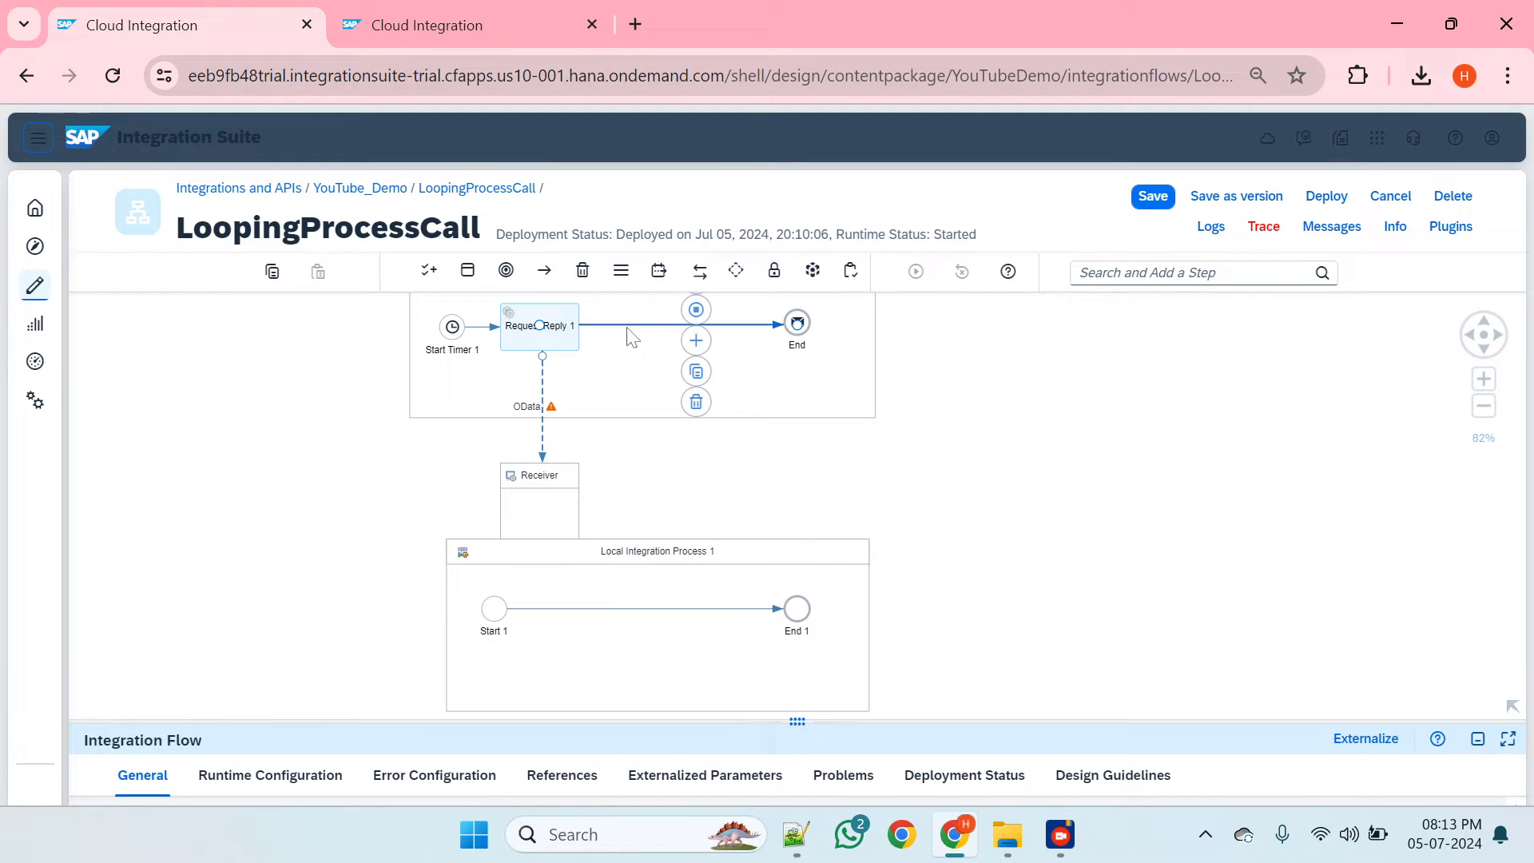
left_click(688, 400)
left_click(452, 326)
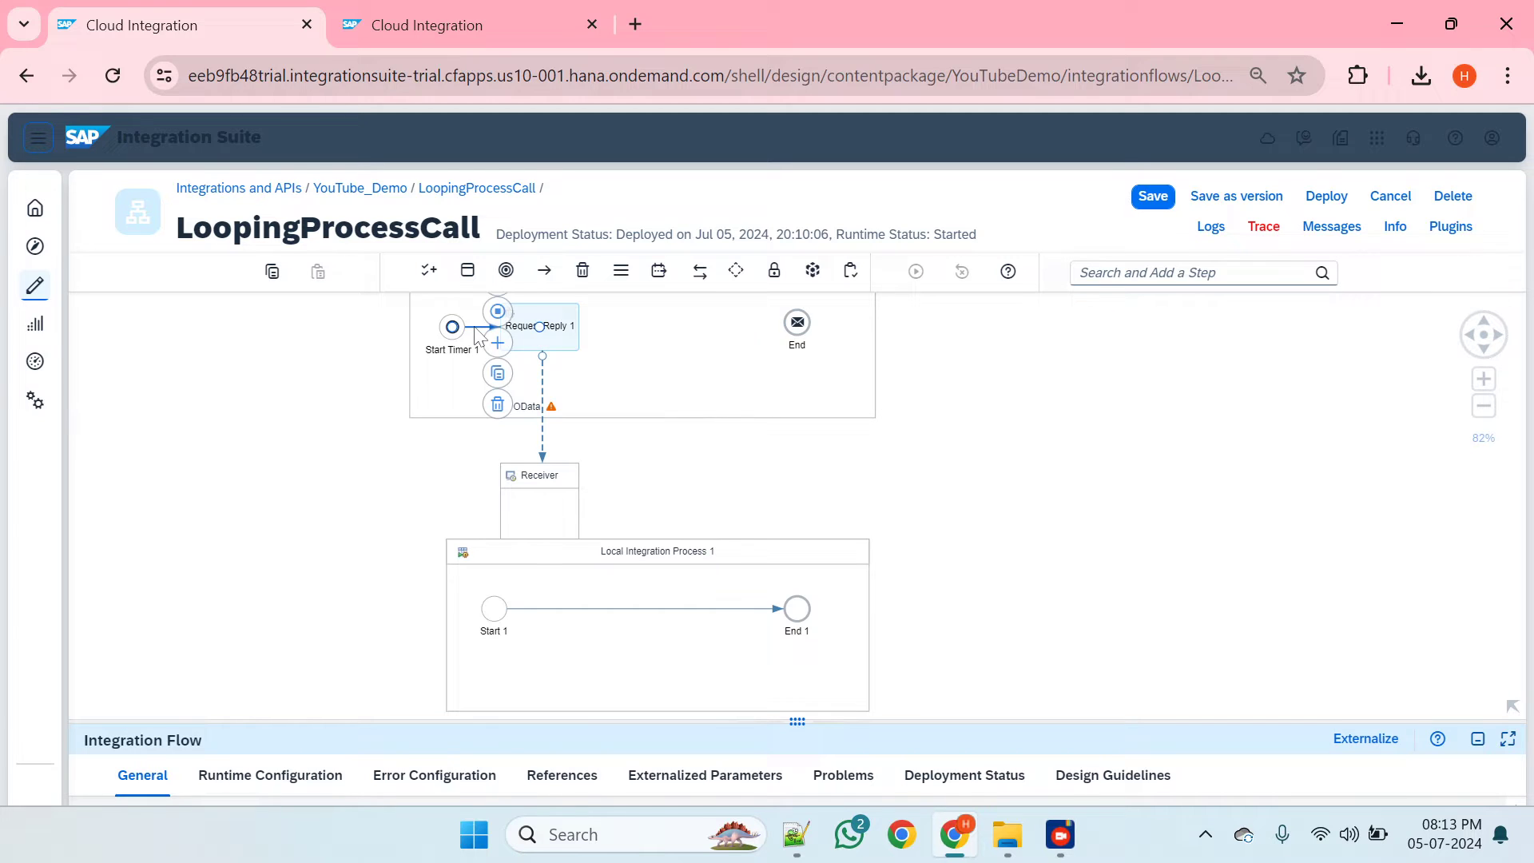
left_click(507, 427)
- Delete the connection between Start 1 and End 1 in Local Integration Process 1
left_click(659, 612)
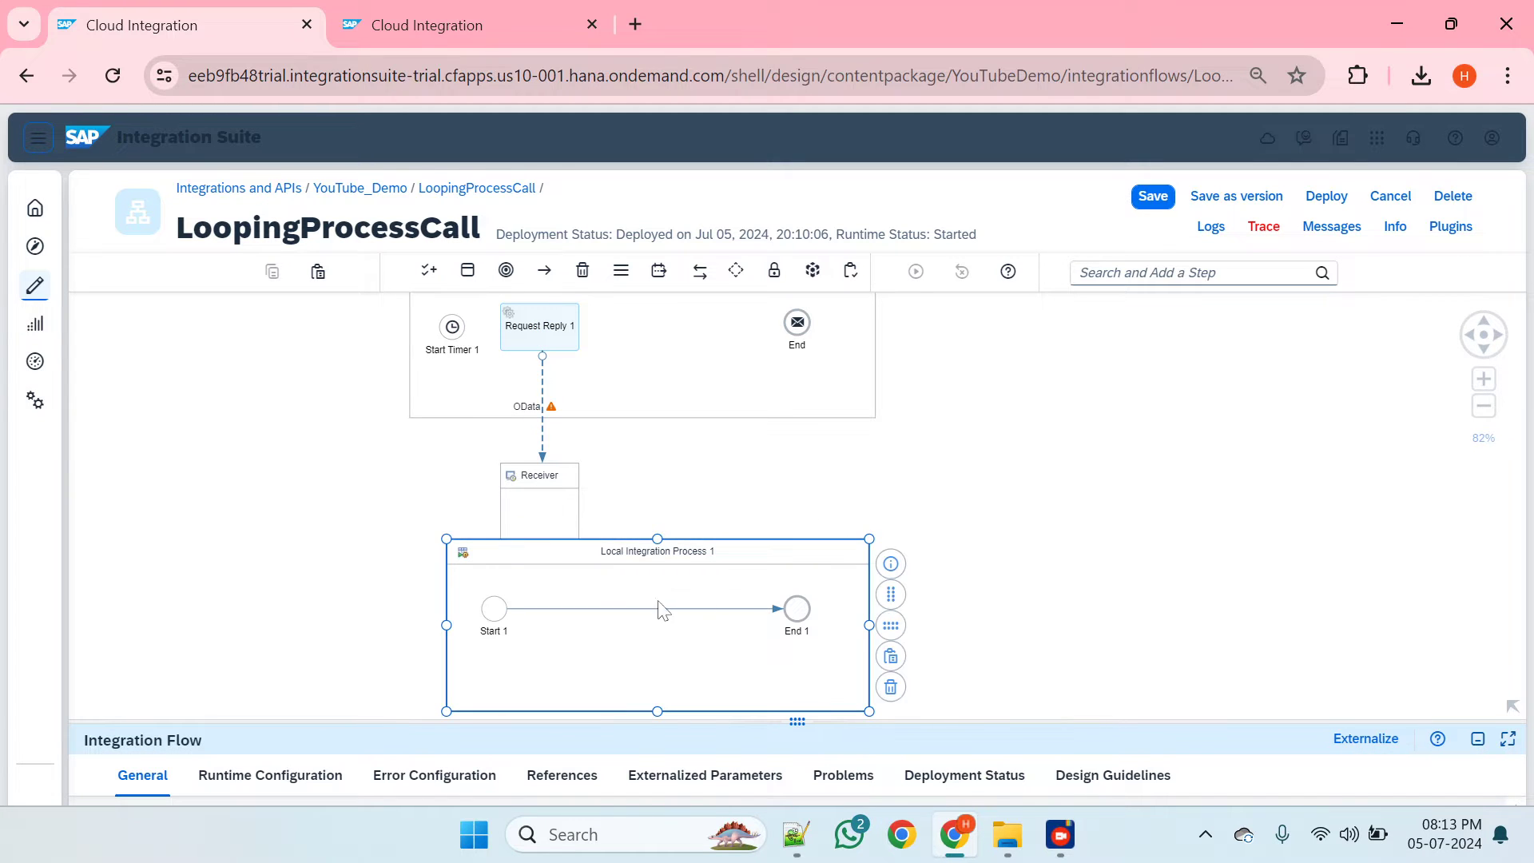
left_click(654, 610)
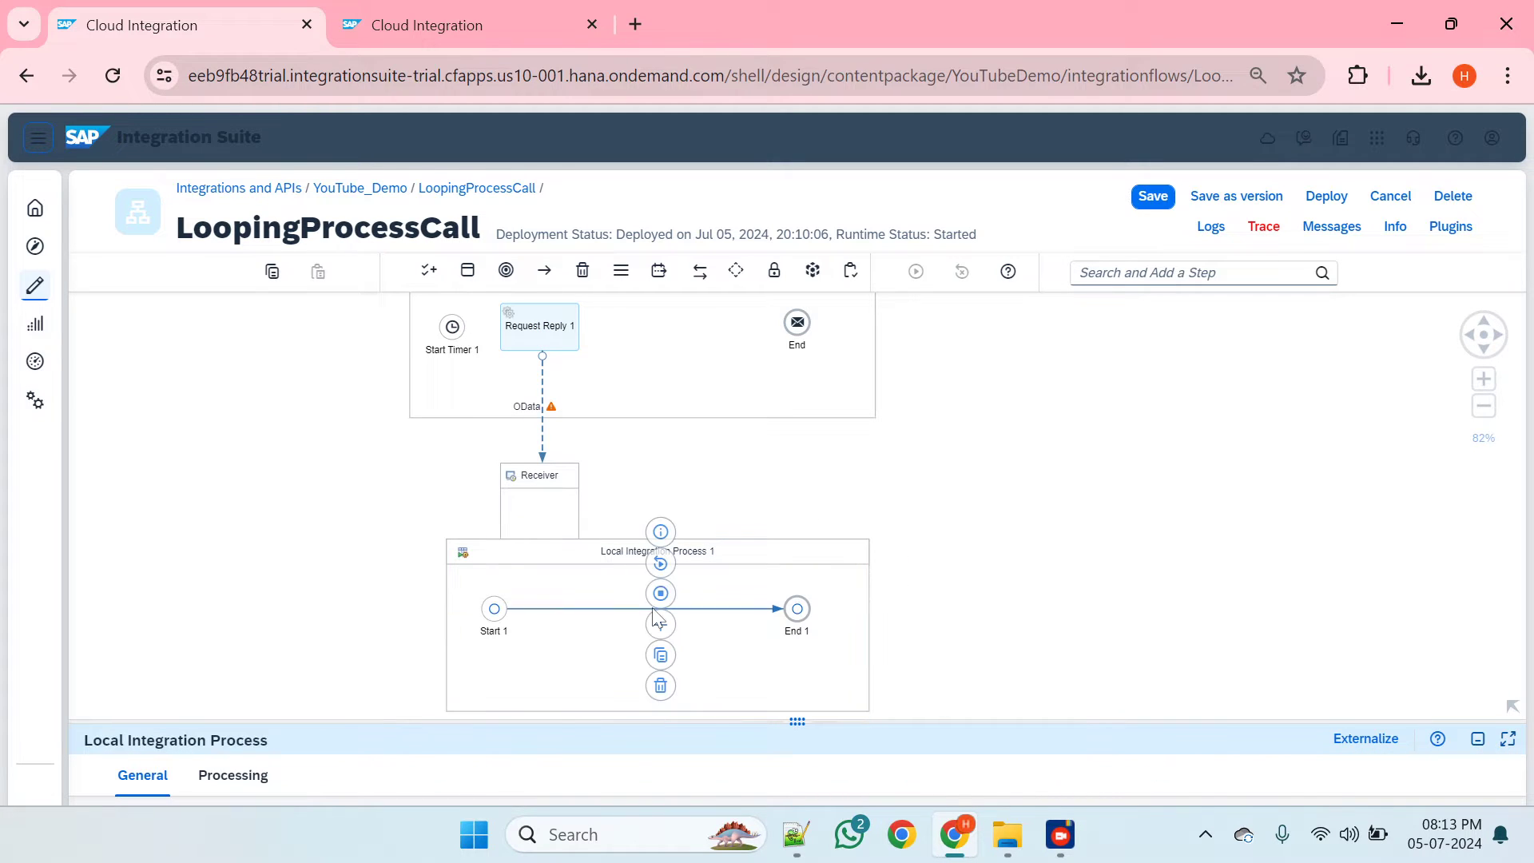
left_click(657, 684)
- Move Request Reply 1 into Local Integration Process 1 between its start and end events, and place the Receiver below that process
left_click_drag(557, 344, 621, 627)
left_click_drag(545, 469, 982, 689)
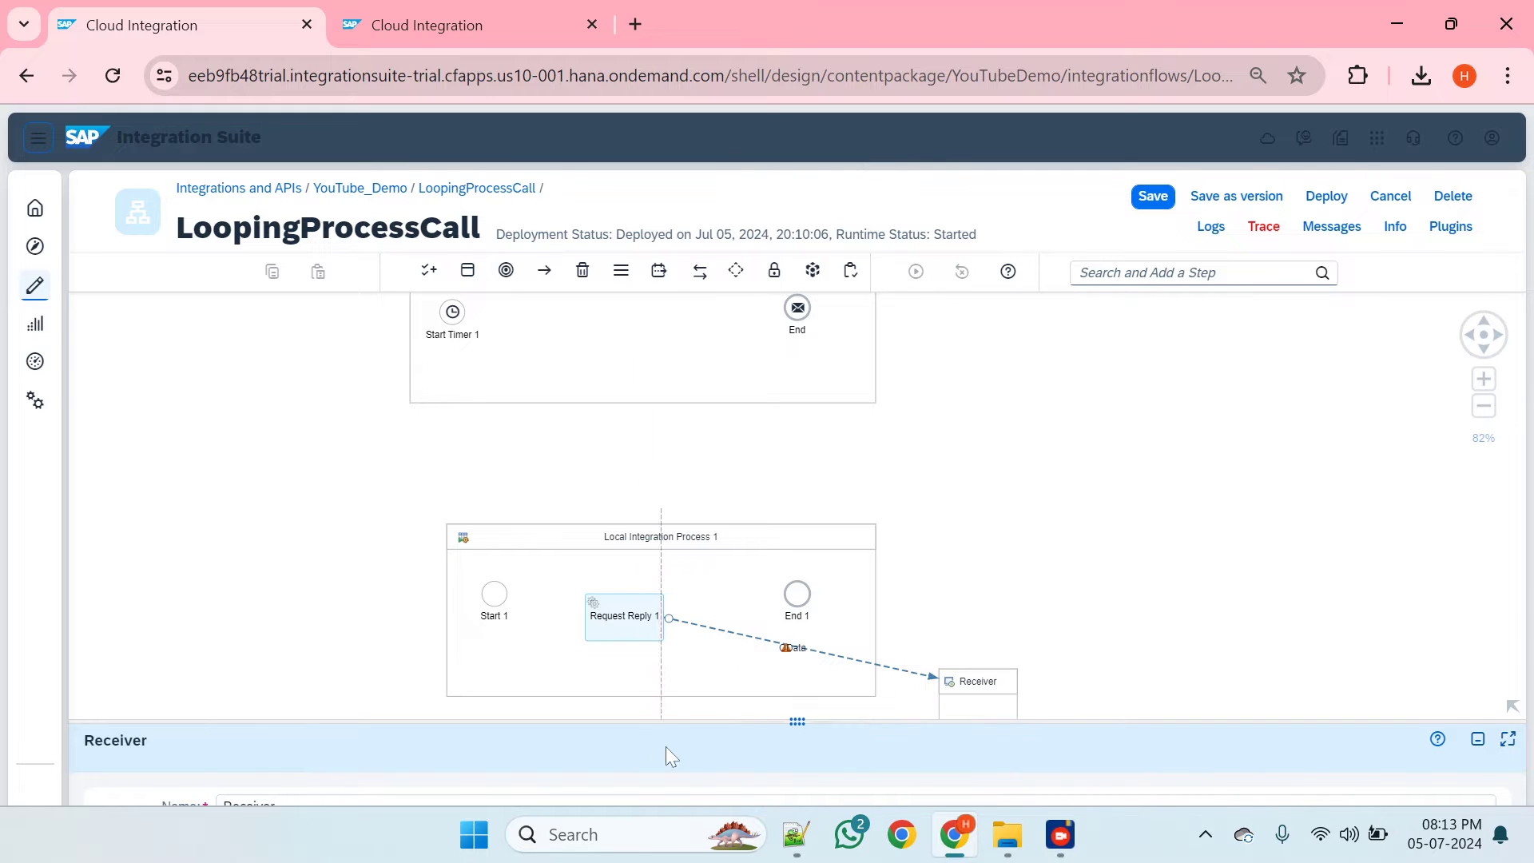
left_click_drag(634, 746, 635, 745)
scroll(703, 691, "down", 1)
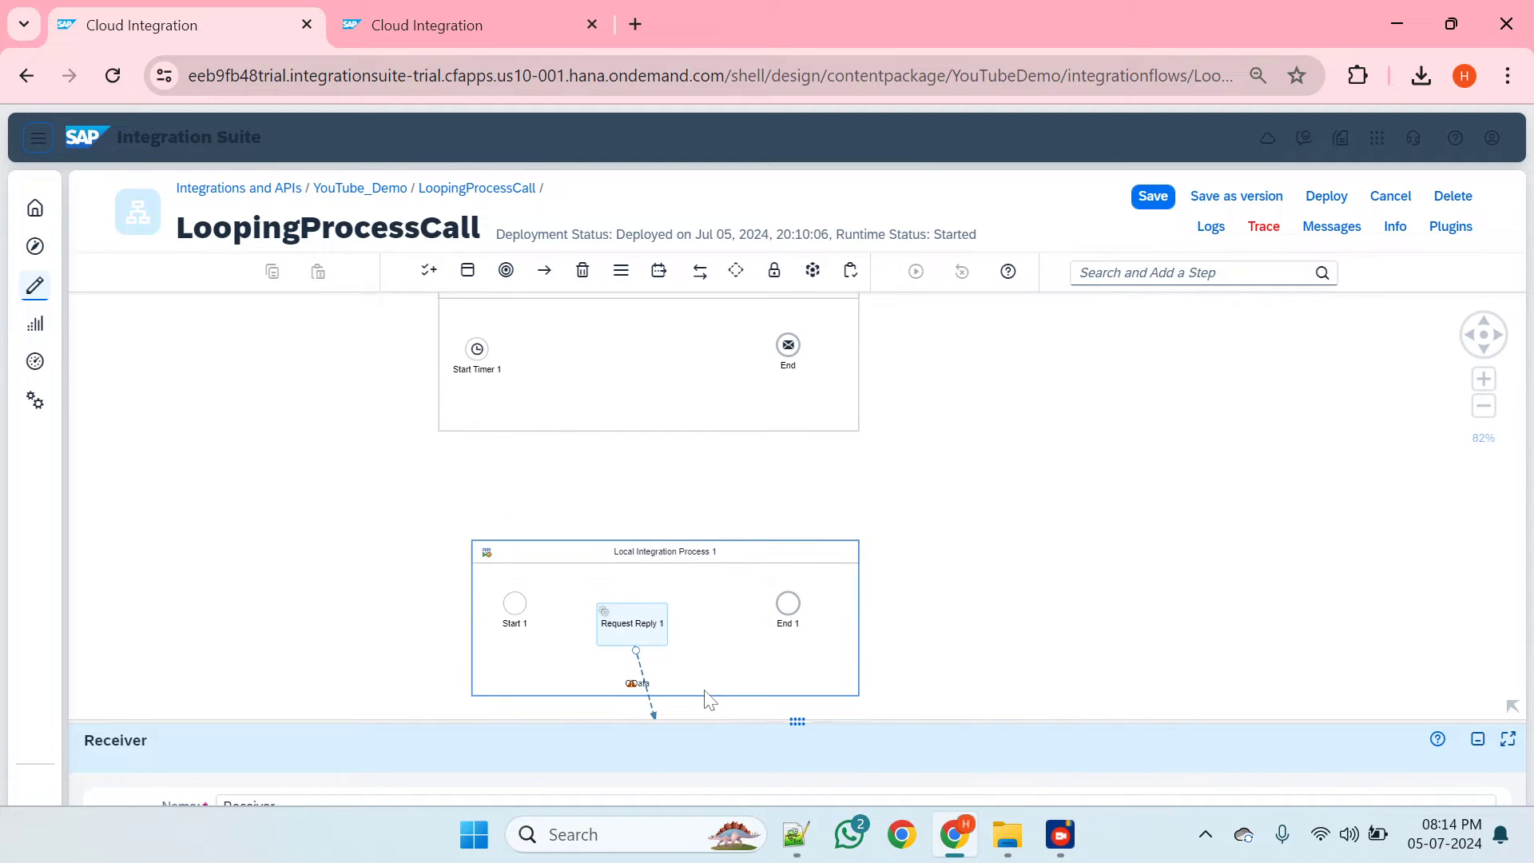
- Move Local Integration Process 1 up closer to the main process and bring the Receiver up directly beneath Request Reply 1
left_click_drag(673, 606, 674, 534)
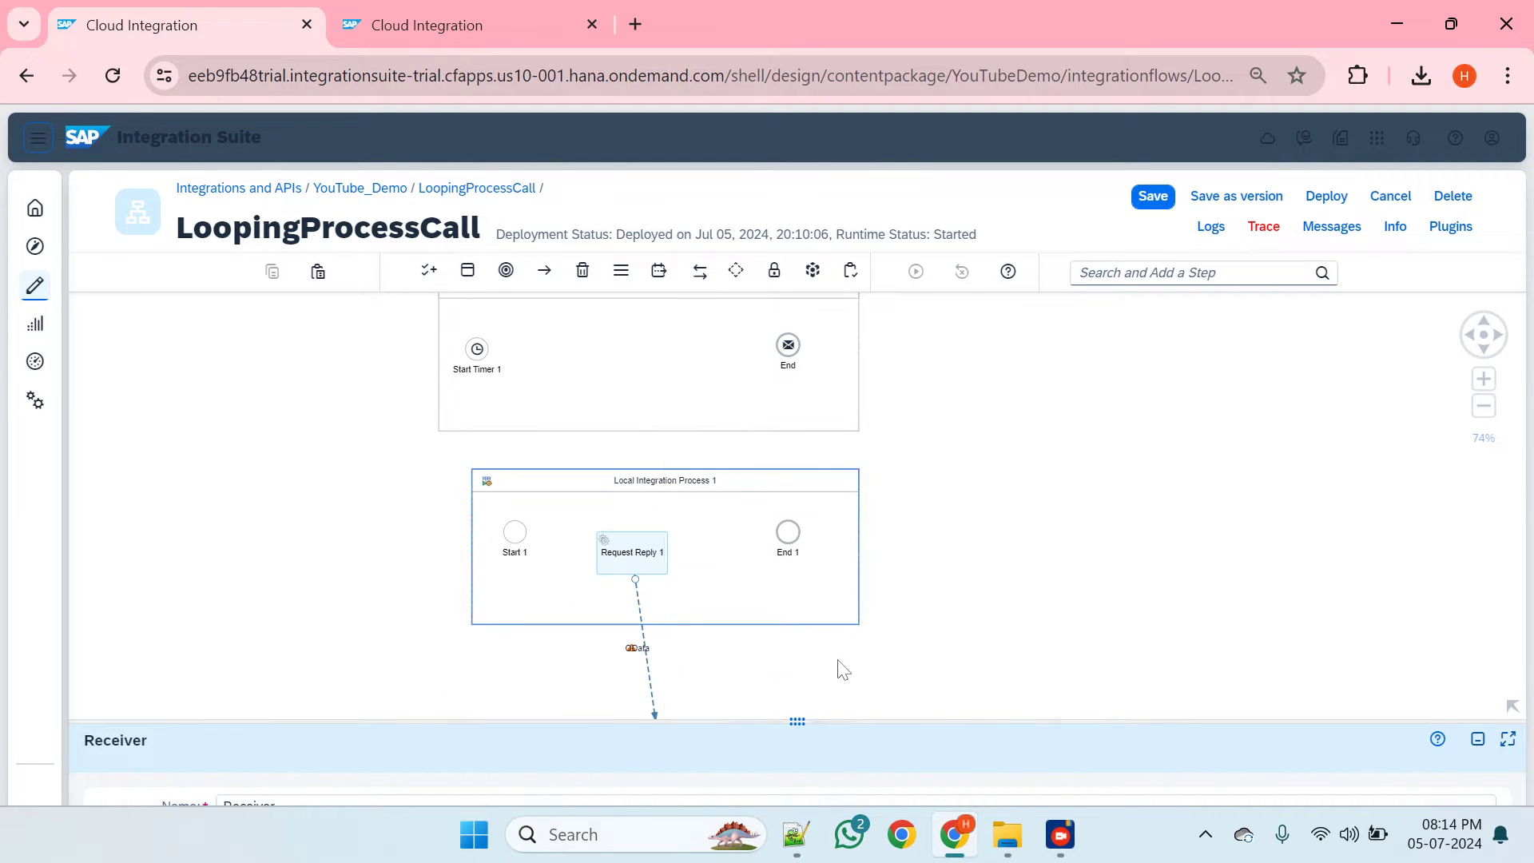
left_click(971, 657)
scroll(966, 654, "down", 1)
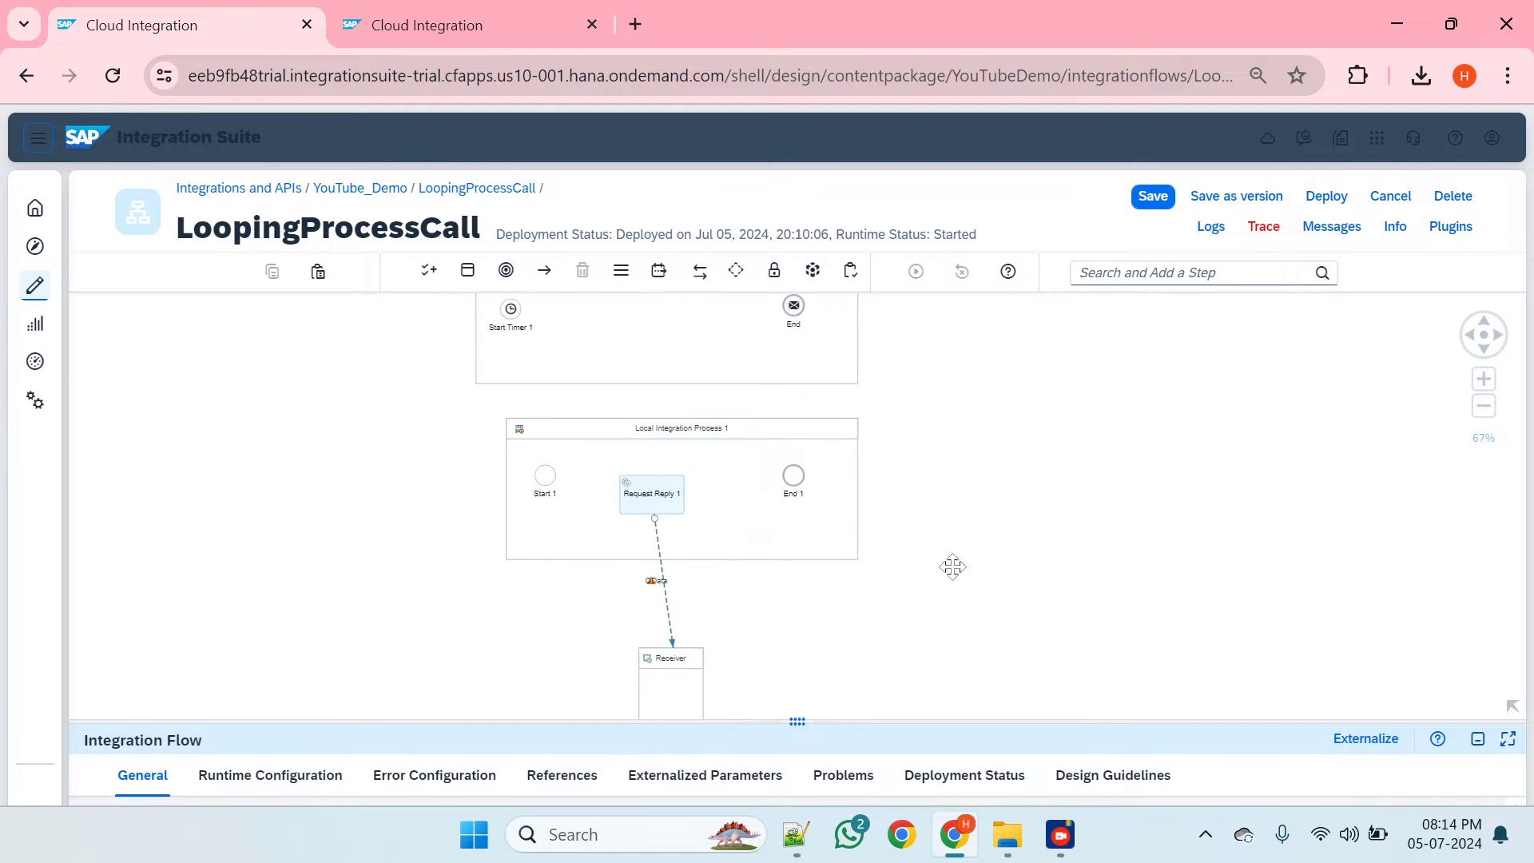
left_click_drag(663, 705, 637, 643)
left_click(889, 523)
scroll(889, 524, "up", 4)
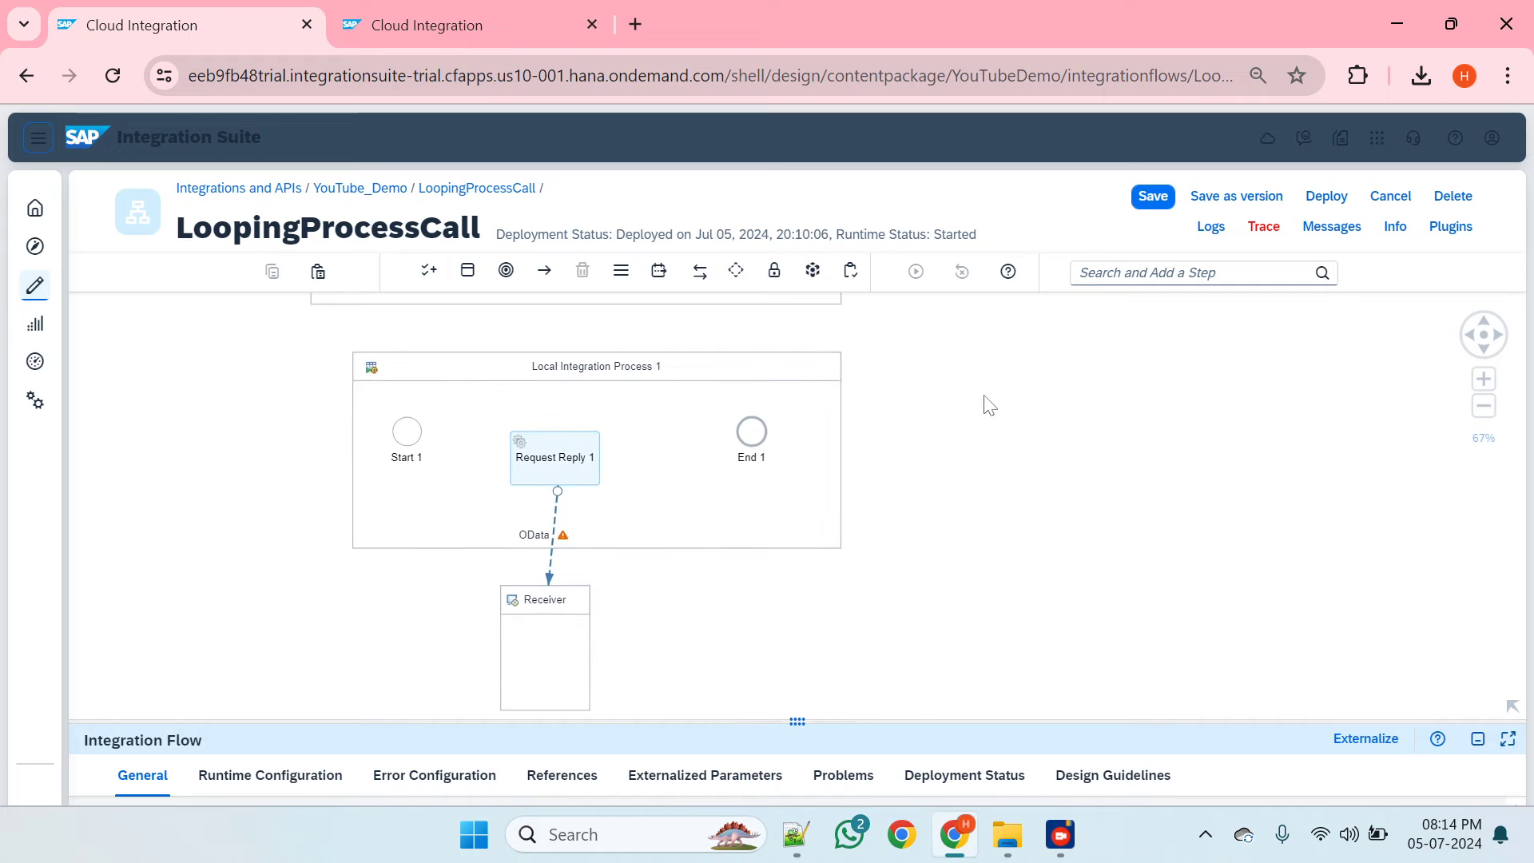
- Connect Start 1 to Request Reply 1 and Request Reply 1 to End 1 in Local Integration Process 1, spacing the two events further apart
left_click_drag(1081, 473, 1119, 521)
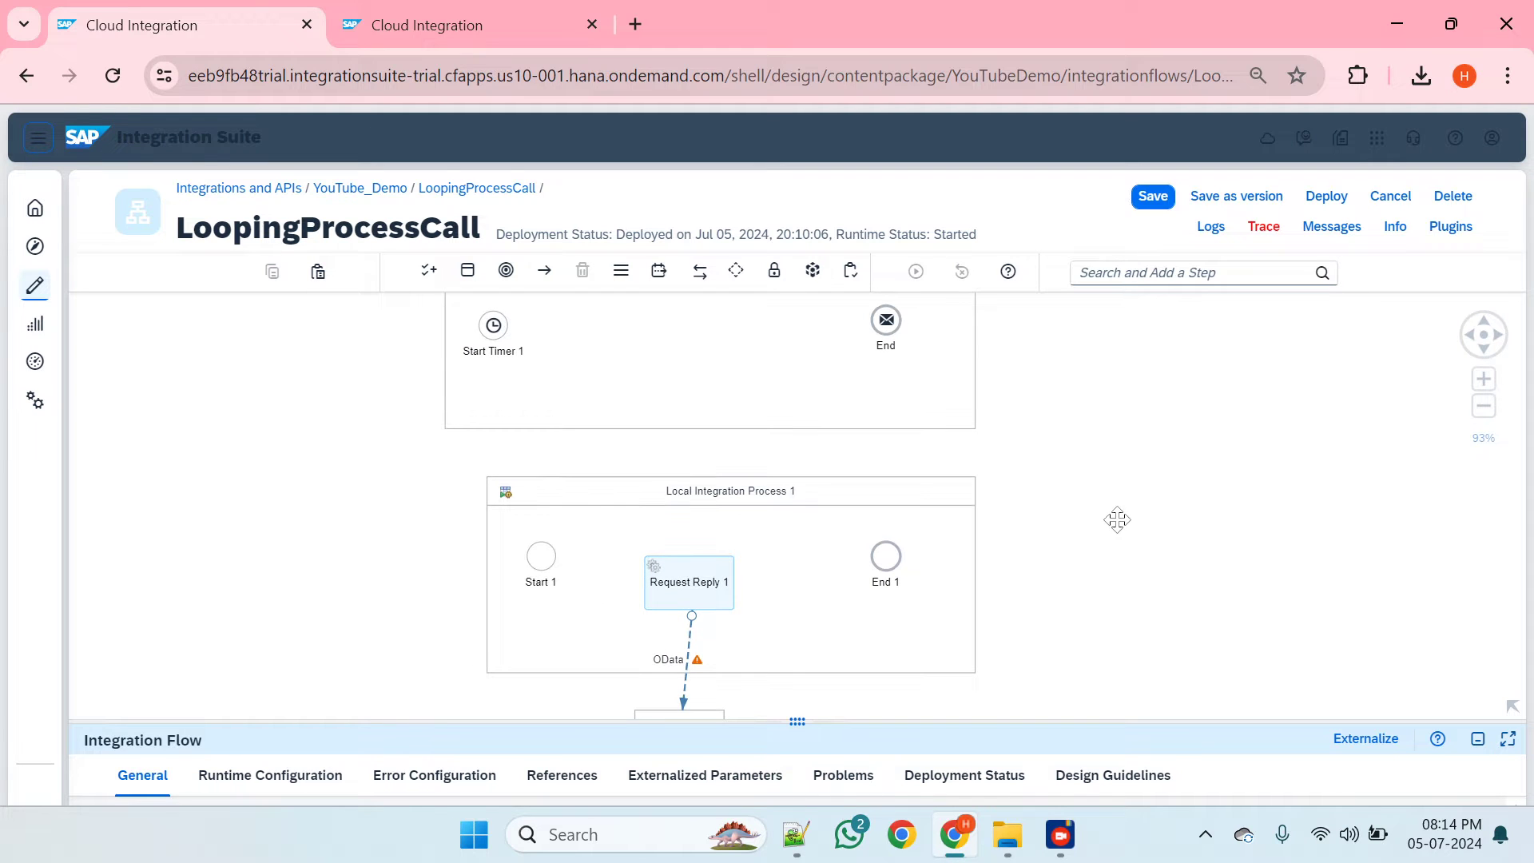
left_click(554, 559)
left_click_drag(577, 540, 887, 560)
left_click(695, 583)
left_click_drag(551, 559, 512, 583)
left_click_drag(887, 557, 927, 574)
- Connect Start Timer 1 to the End event in the main integration process
left_click(493, 325)
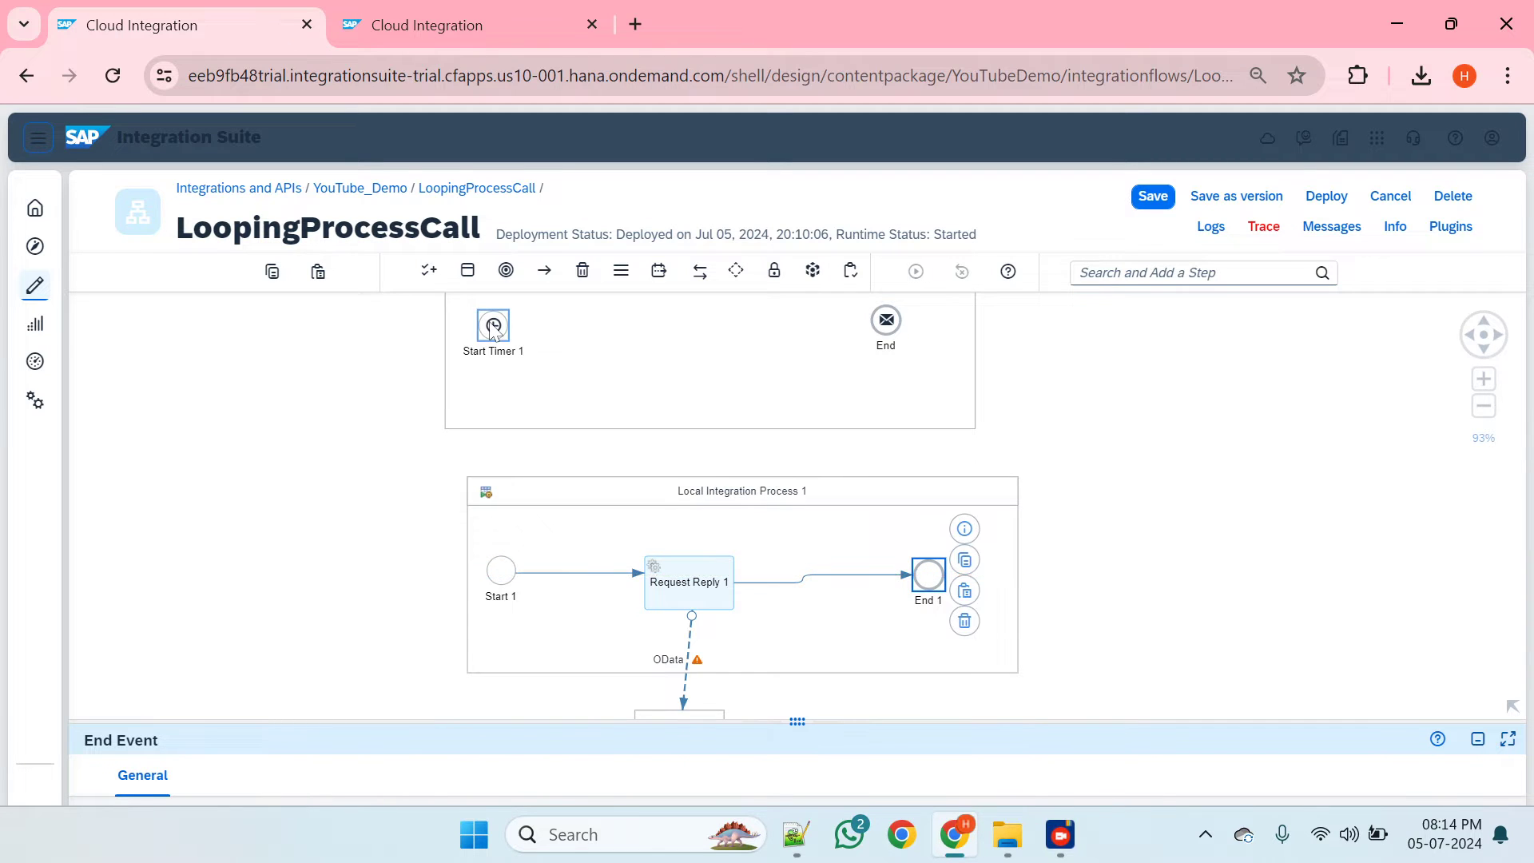
scroll(496, 382, "up", 1)
left_click_drag(529, 379, 881, 397)
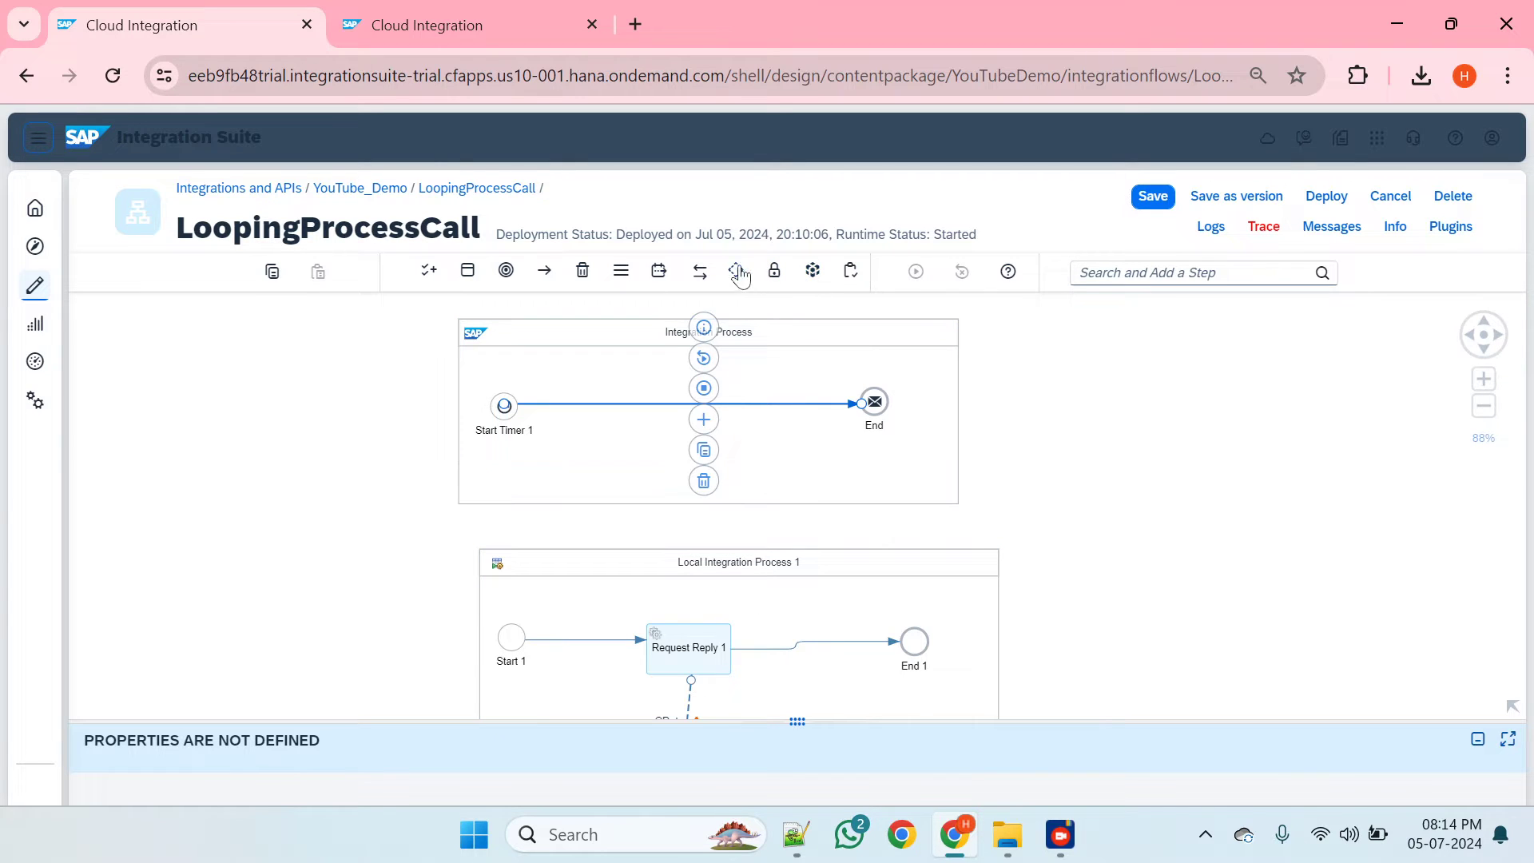
- Insert a Looping Process Call on the connection between Start Timer 1 and End in the main process
left_click(697, 272)
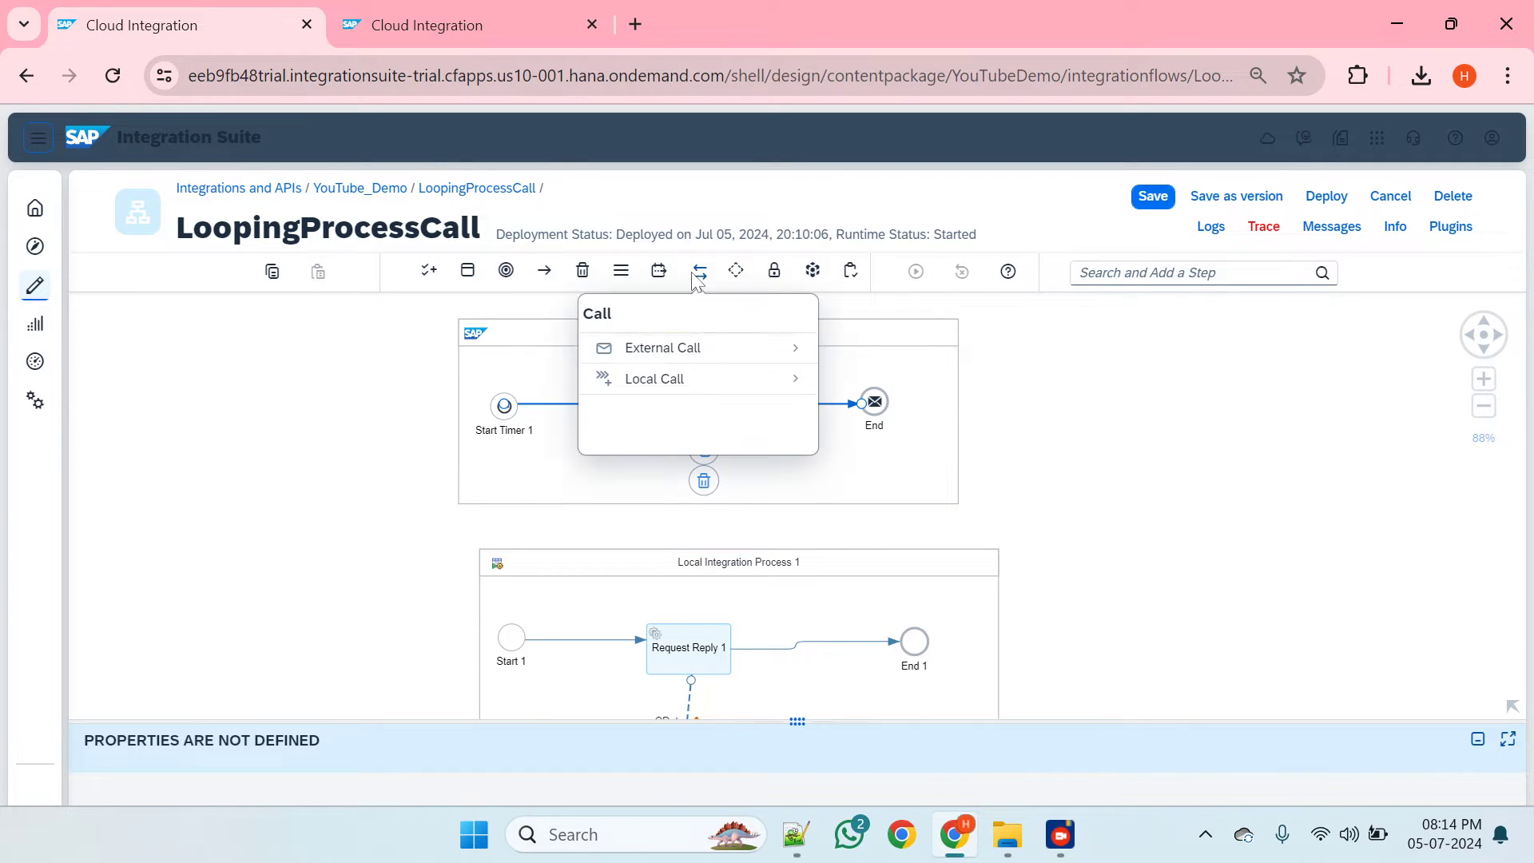
left_click(687, 380)
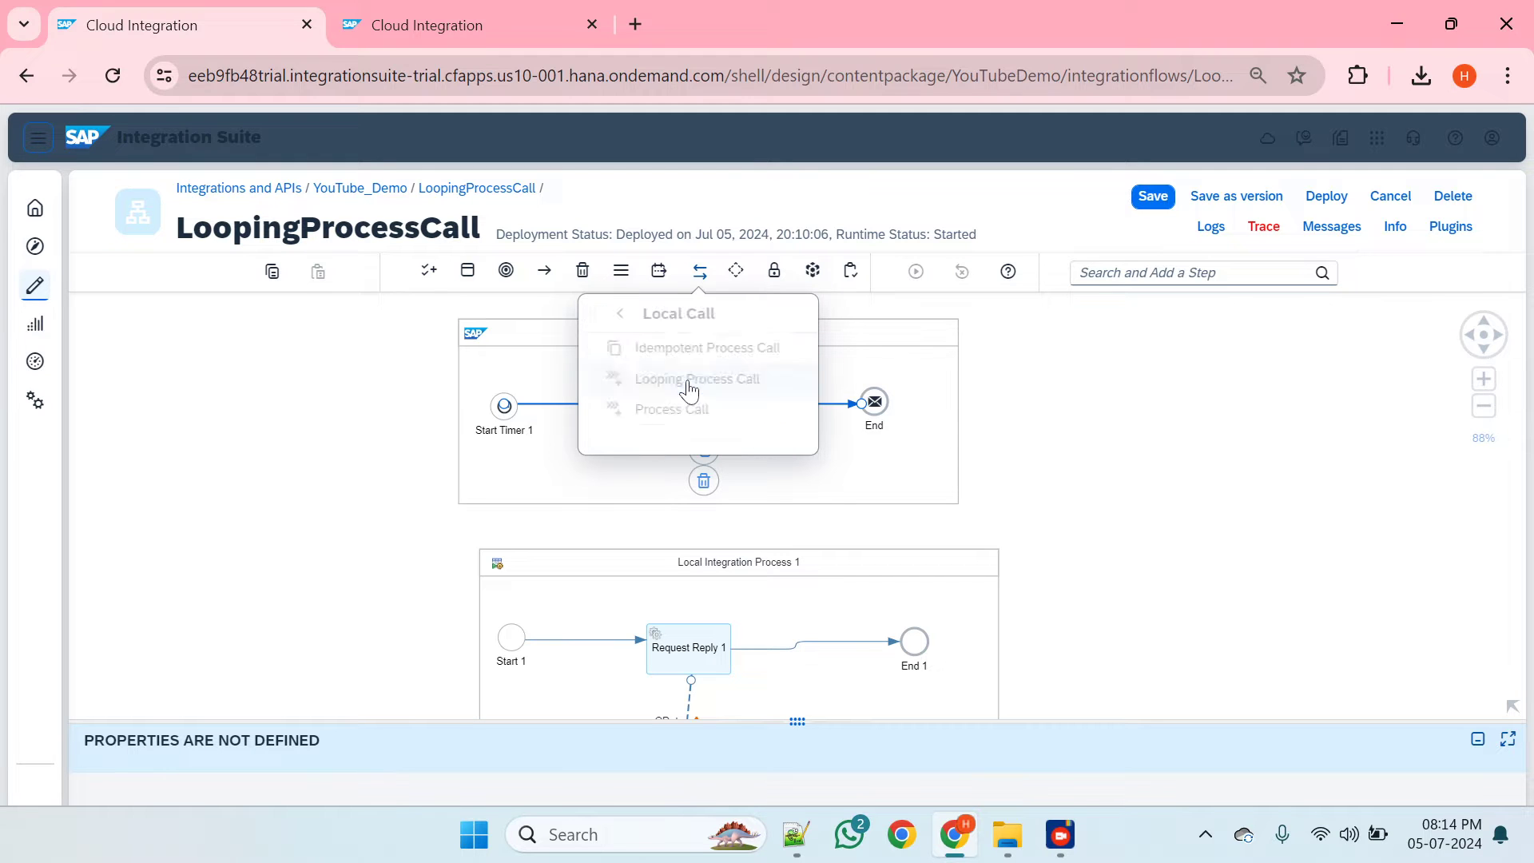
left_click(661, 378)
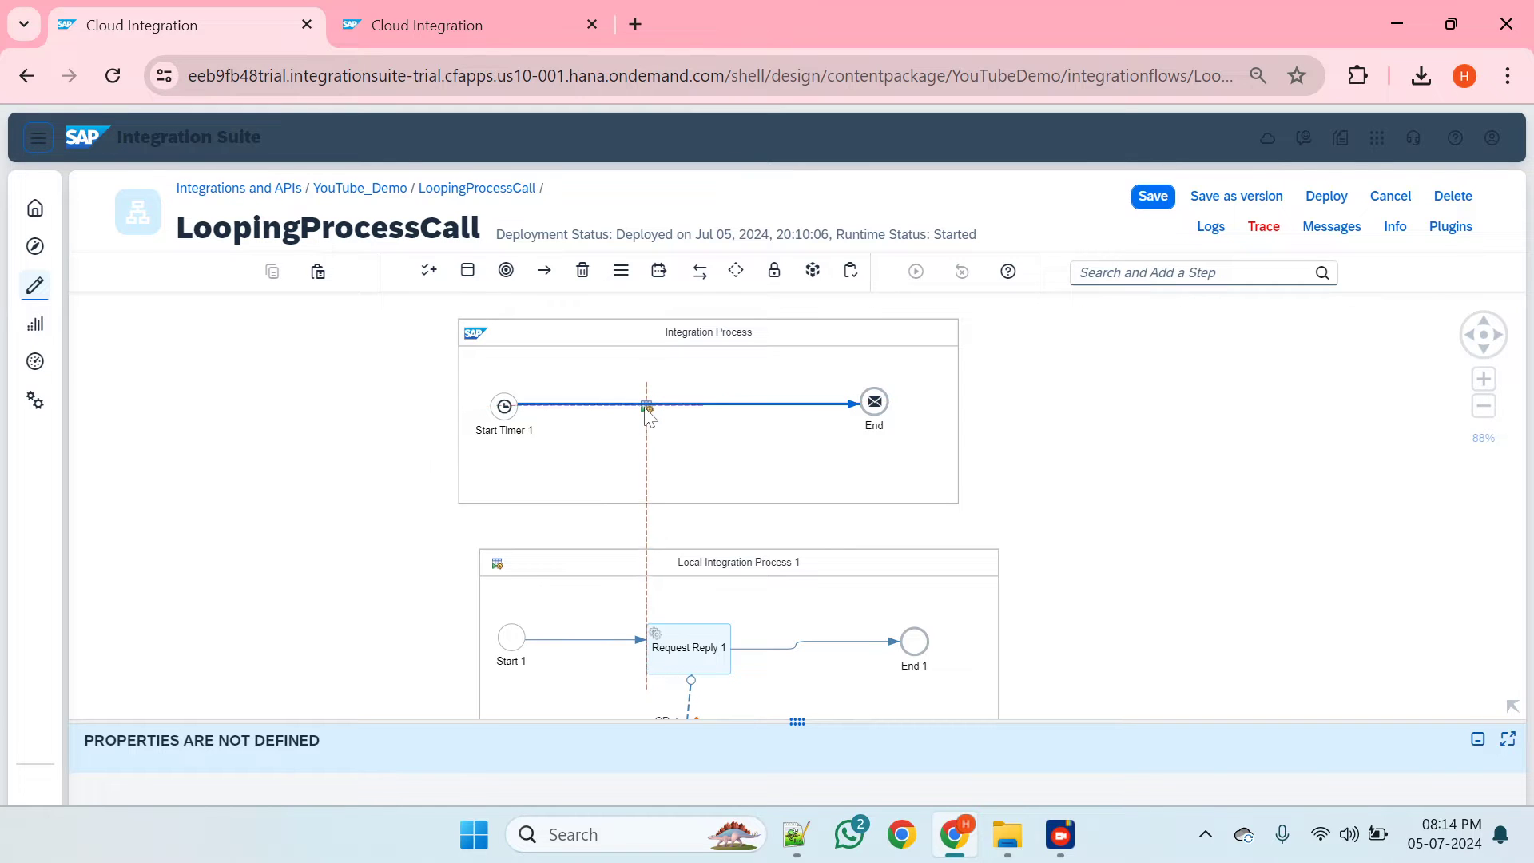
left_click(646, 407)
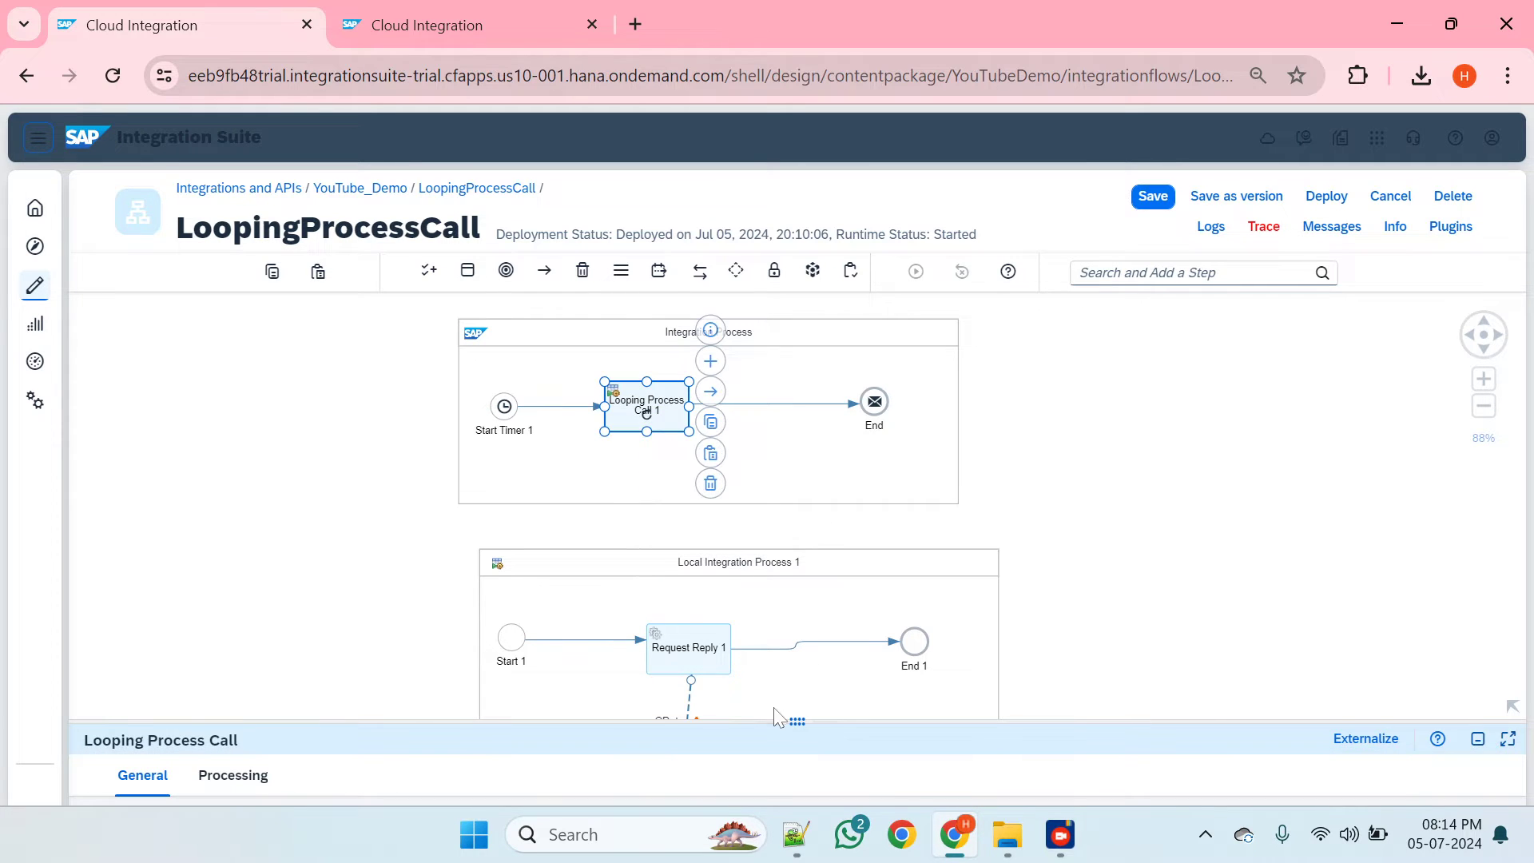
- Assign Local Integration Process 1 as the process invoked by Looping Process Call 1
left_click_drag(781, 719, 783, 414)
left_click(254, 472)
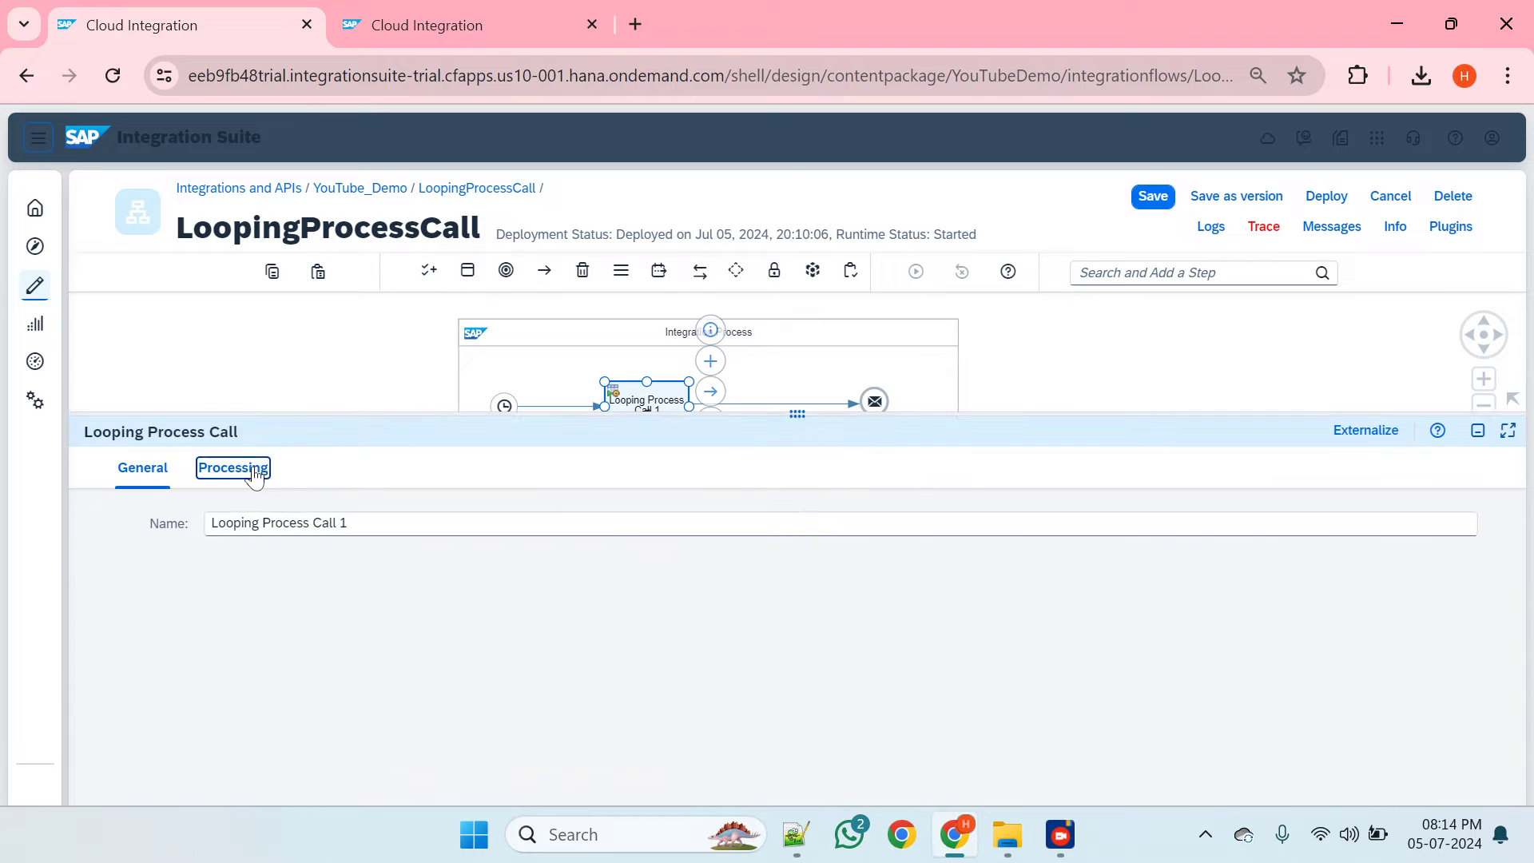
left_click(673, 537)
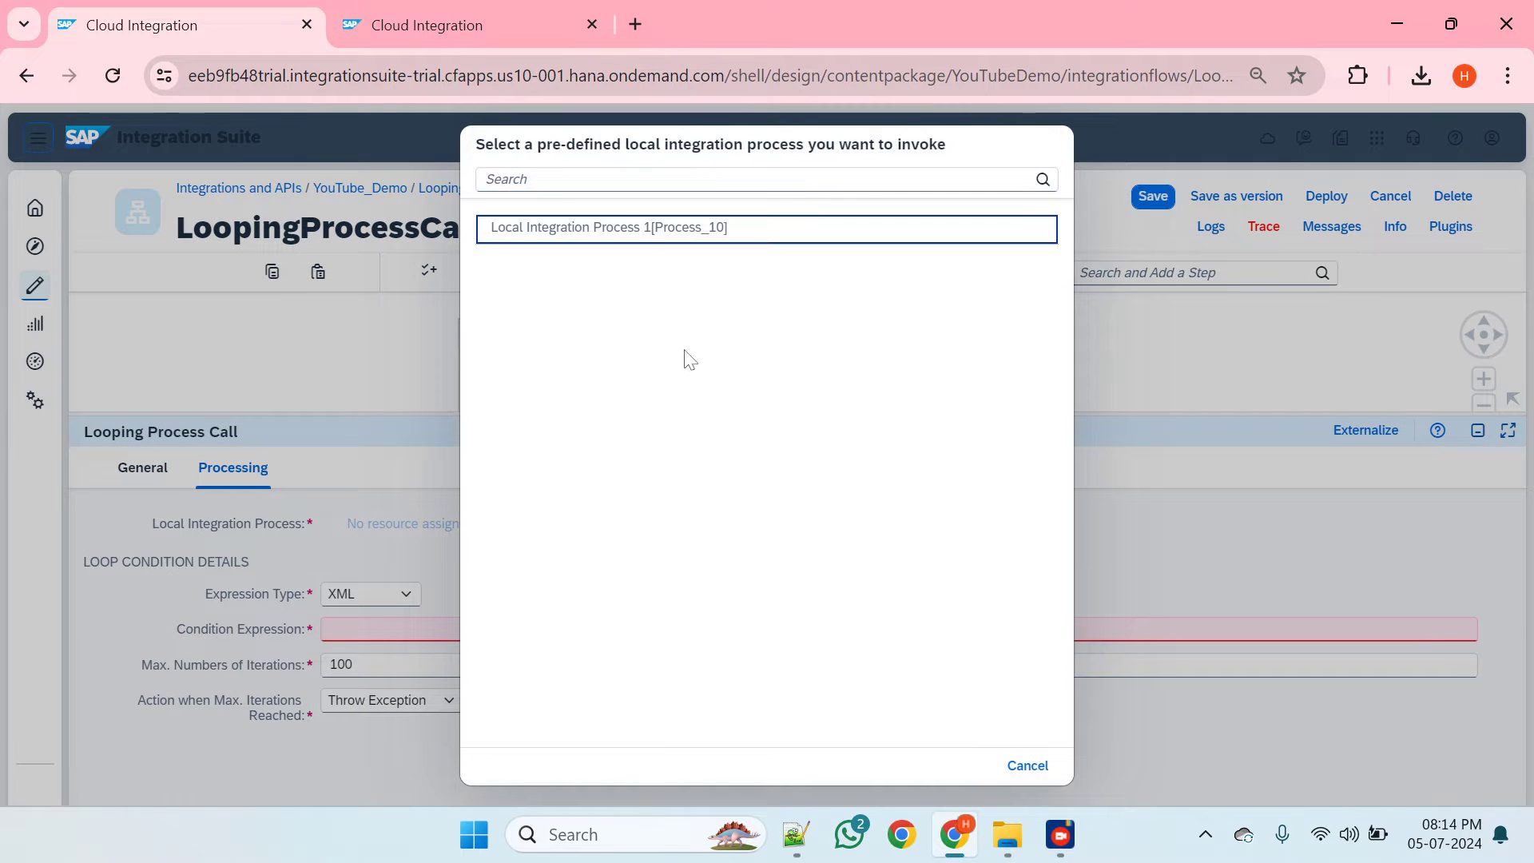
left_click(629, 228)
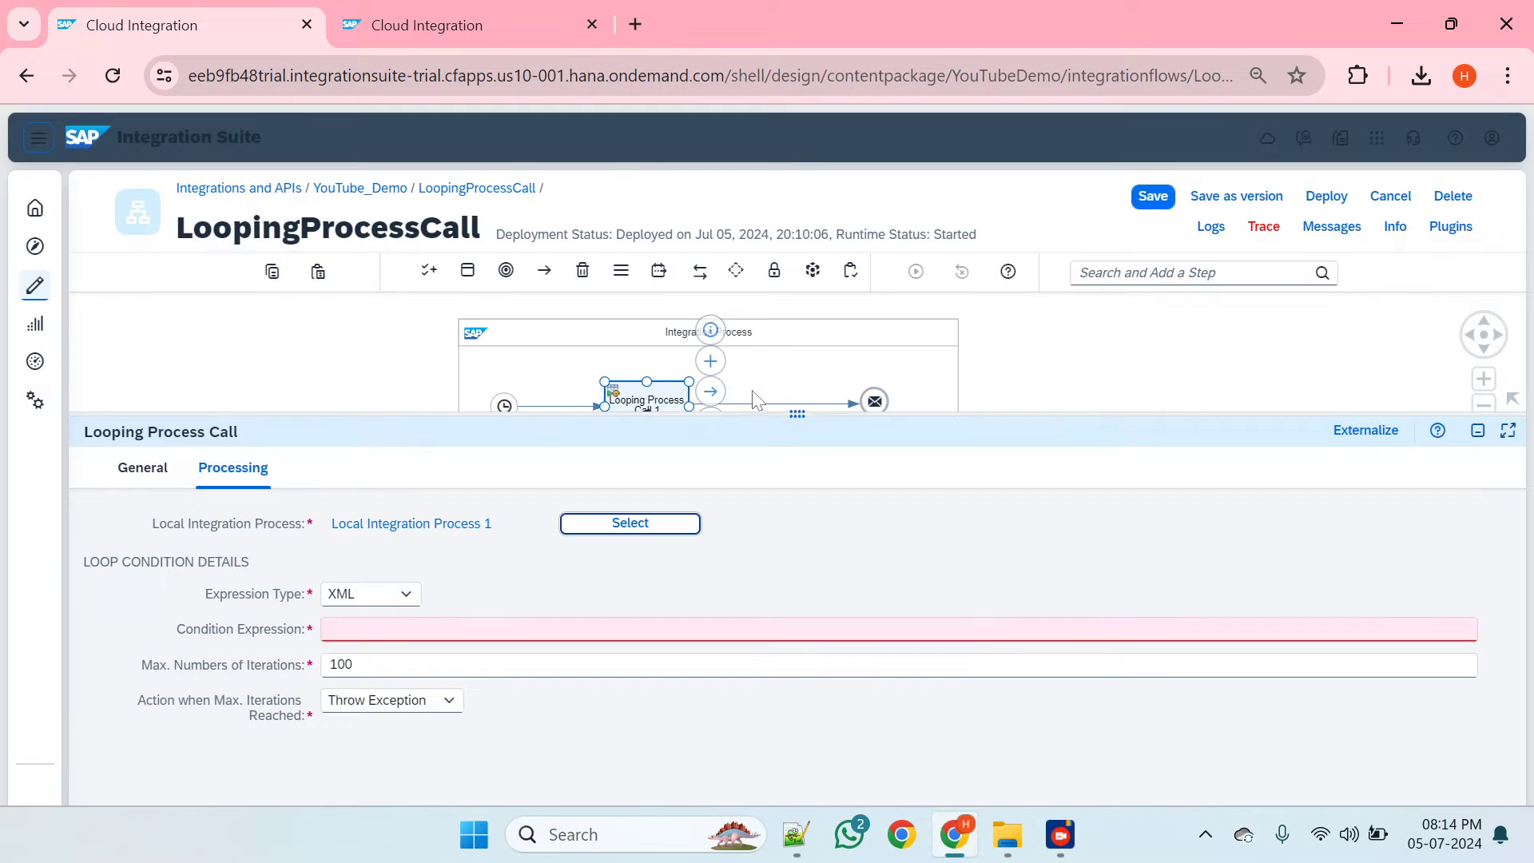
- Align Local Integration Process 1 with the left edge of the main process and reselect Looping Process Call 1
left_click_drag(795, 414, 746, 668)
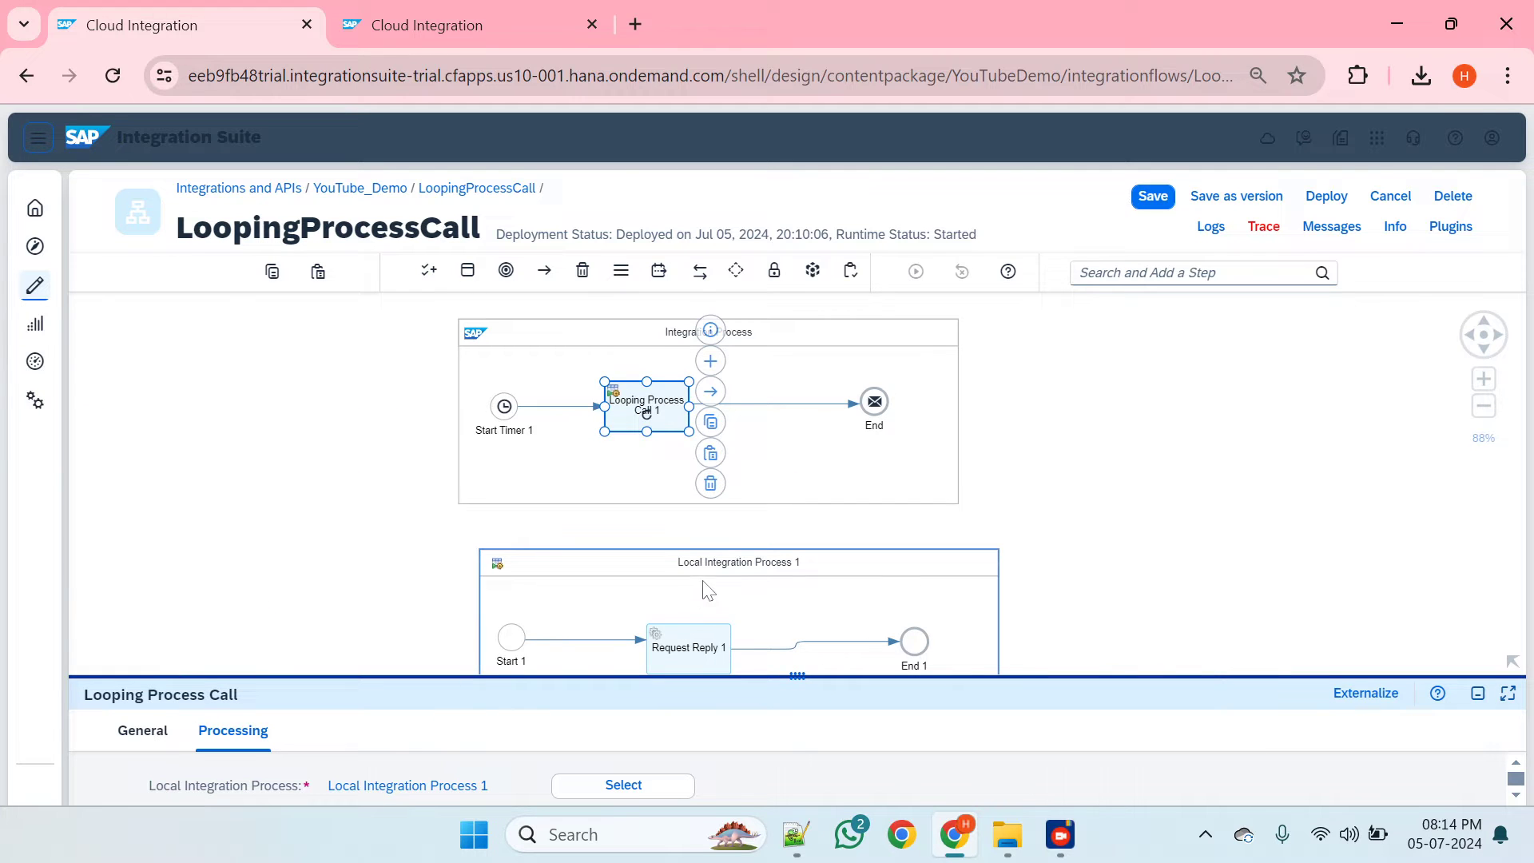
left_click_drag(719, 572, 698, 564)
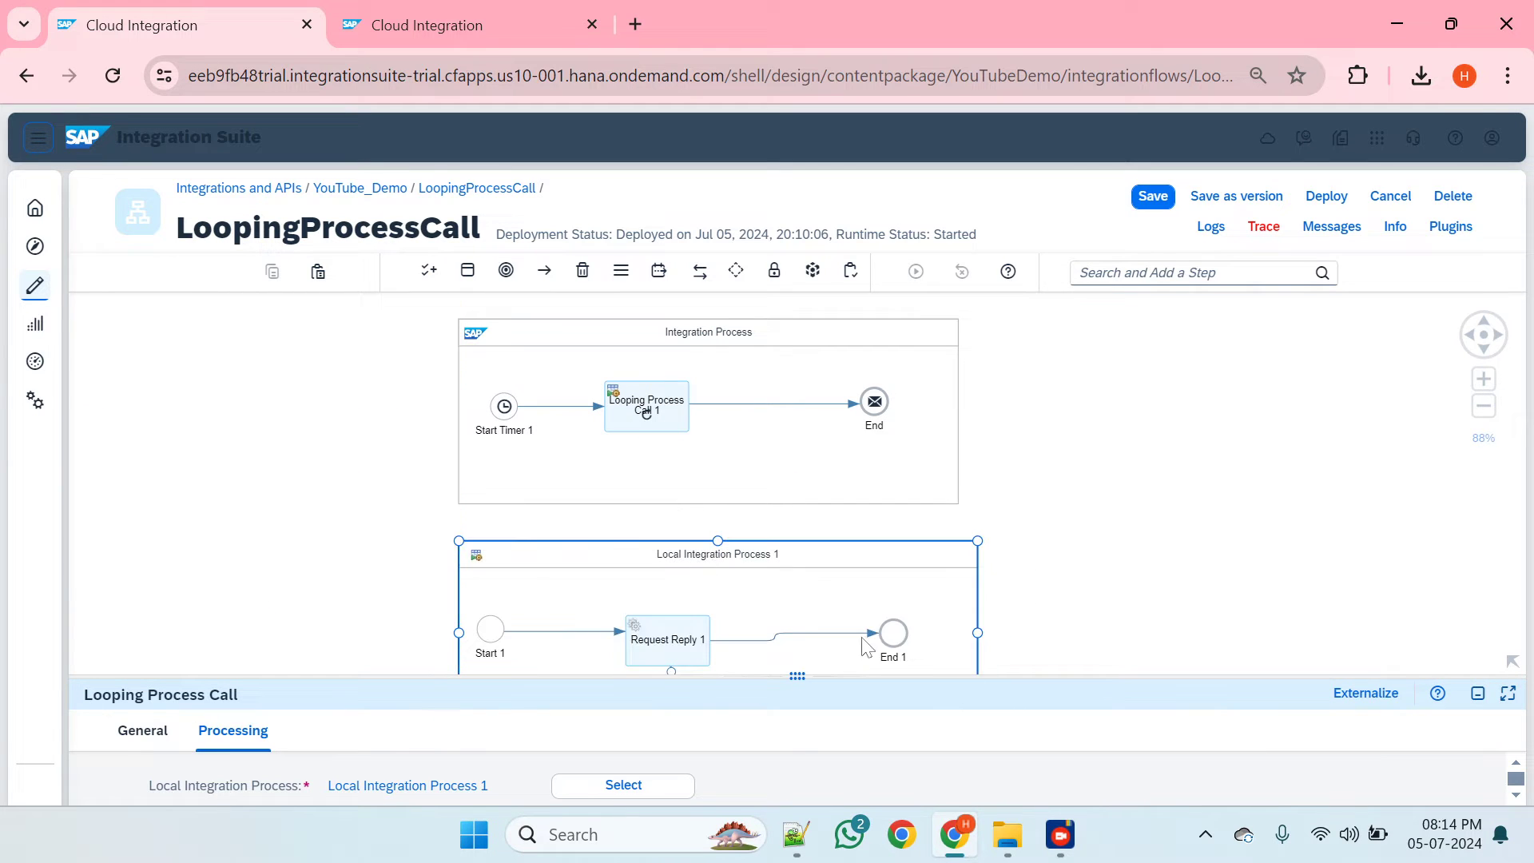
left_click(674, 414)
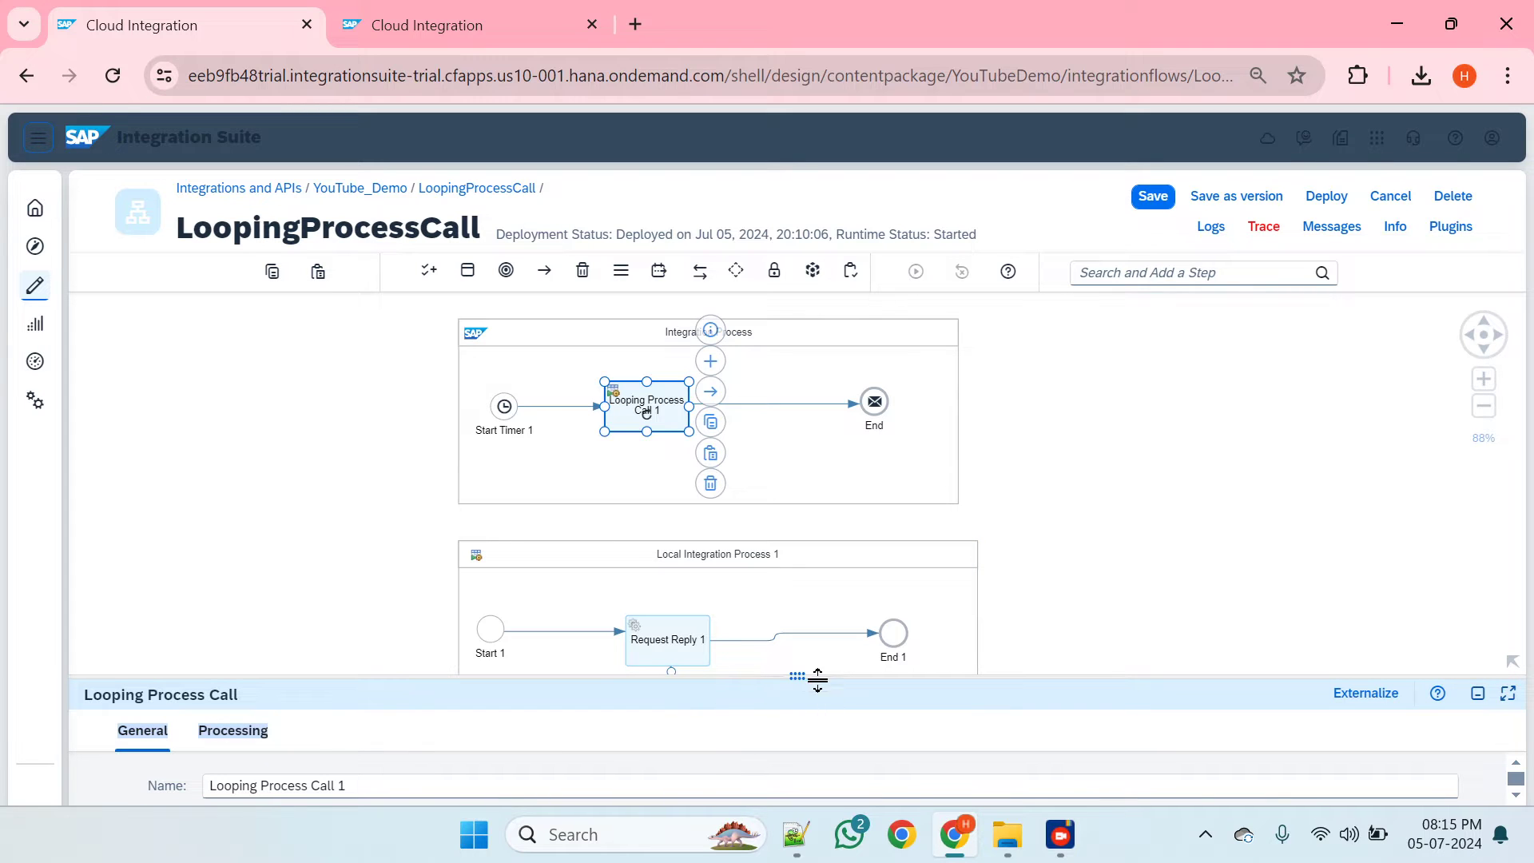
left_click_drag(799, 676, 683, 769)
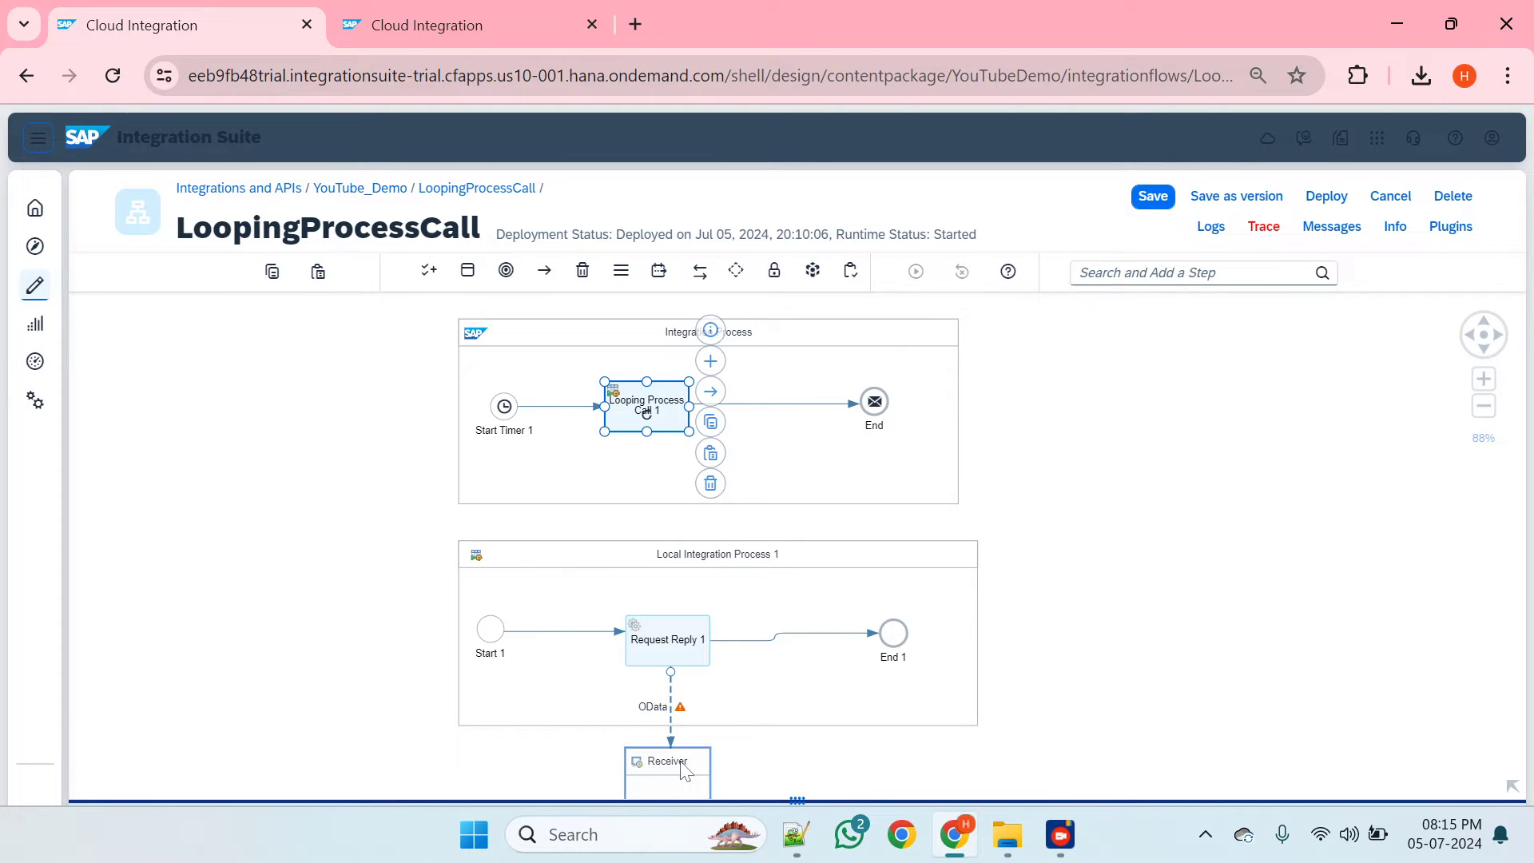
- Switch to Notepad++ and examine the Employee records in the EndEvent_2 (21).body payload from beginning to end
left_click(416, 25)
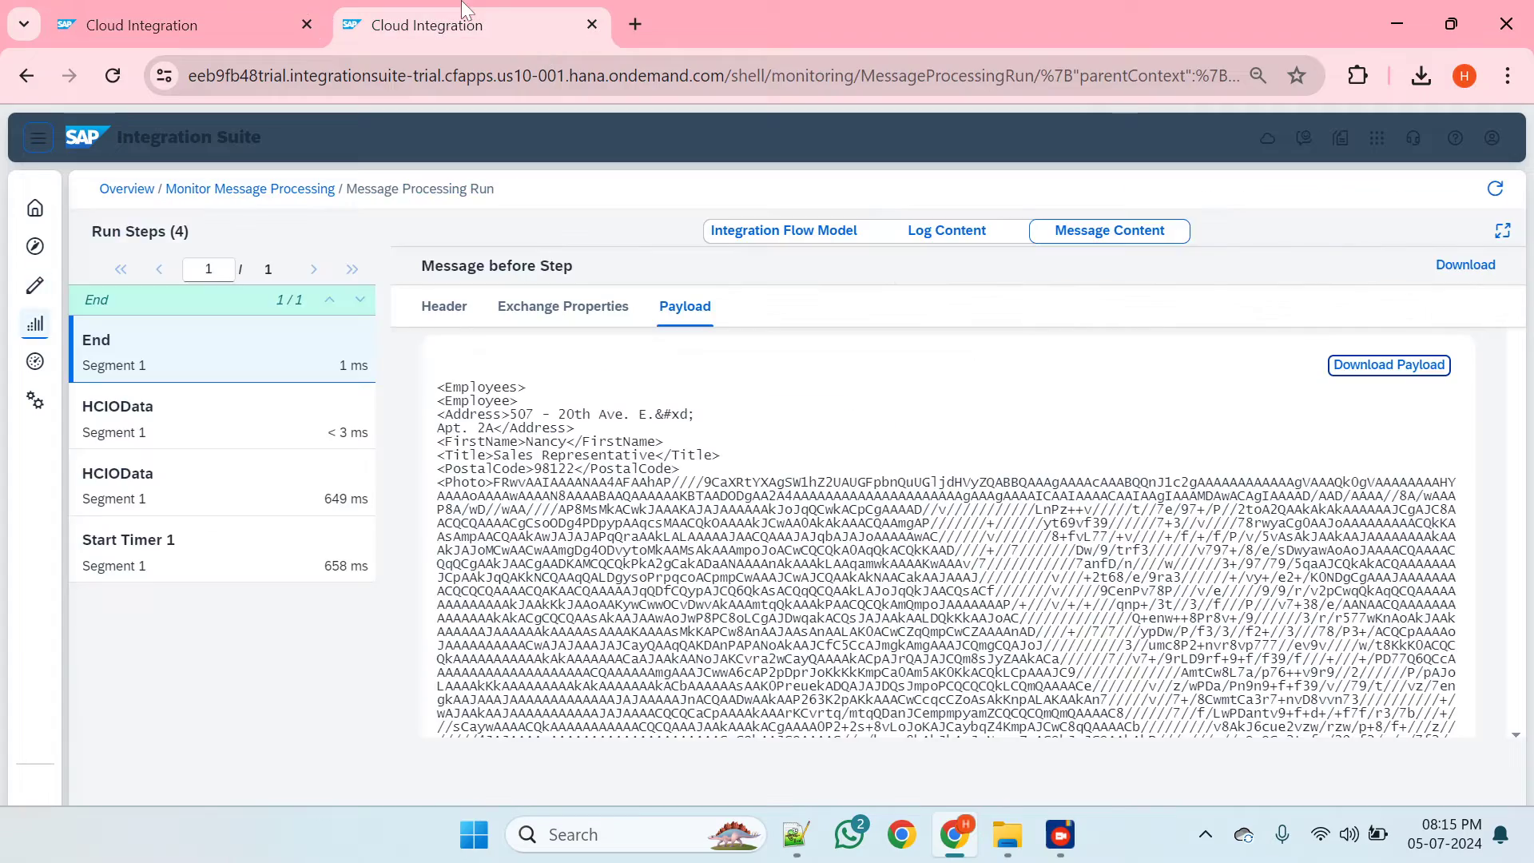
left_click(250, 10)
key("alt+Tab")
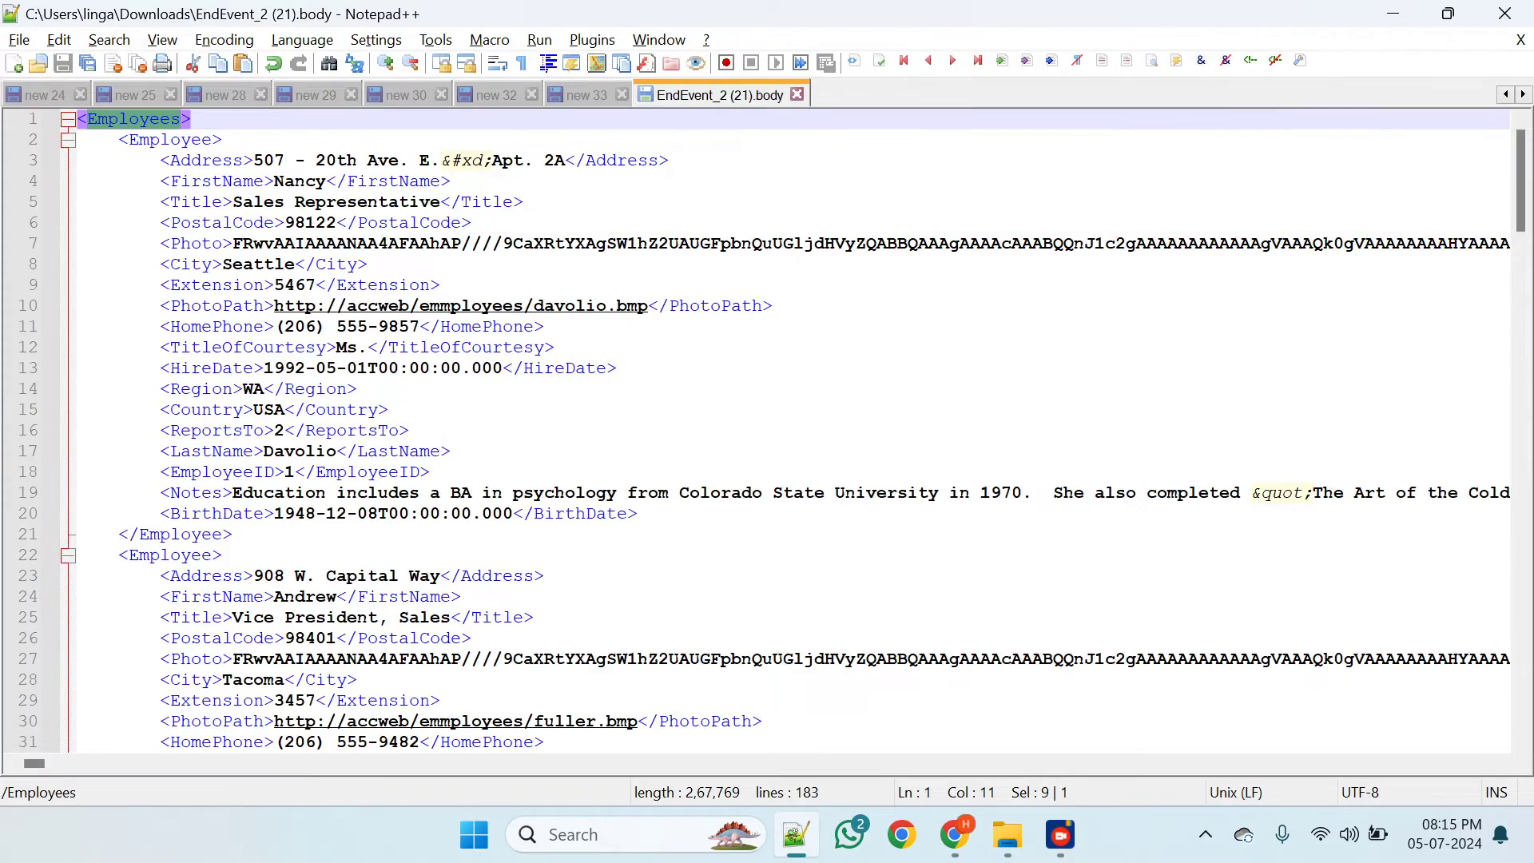
scroll(764, 430, "down", 20)
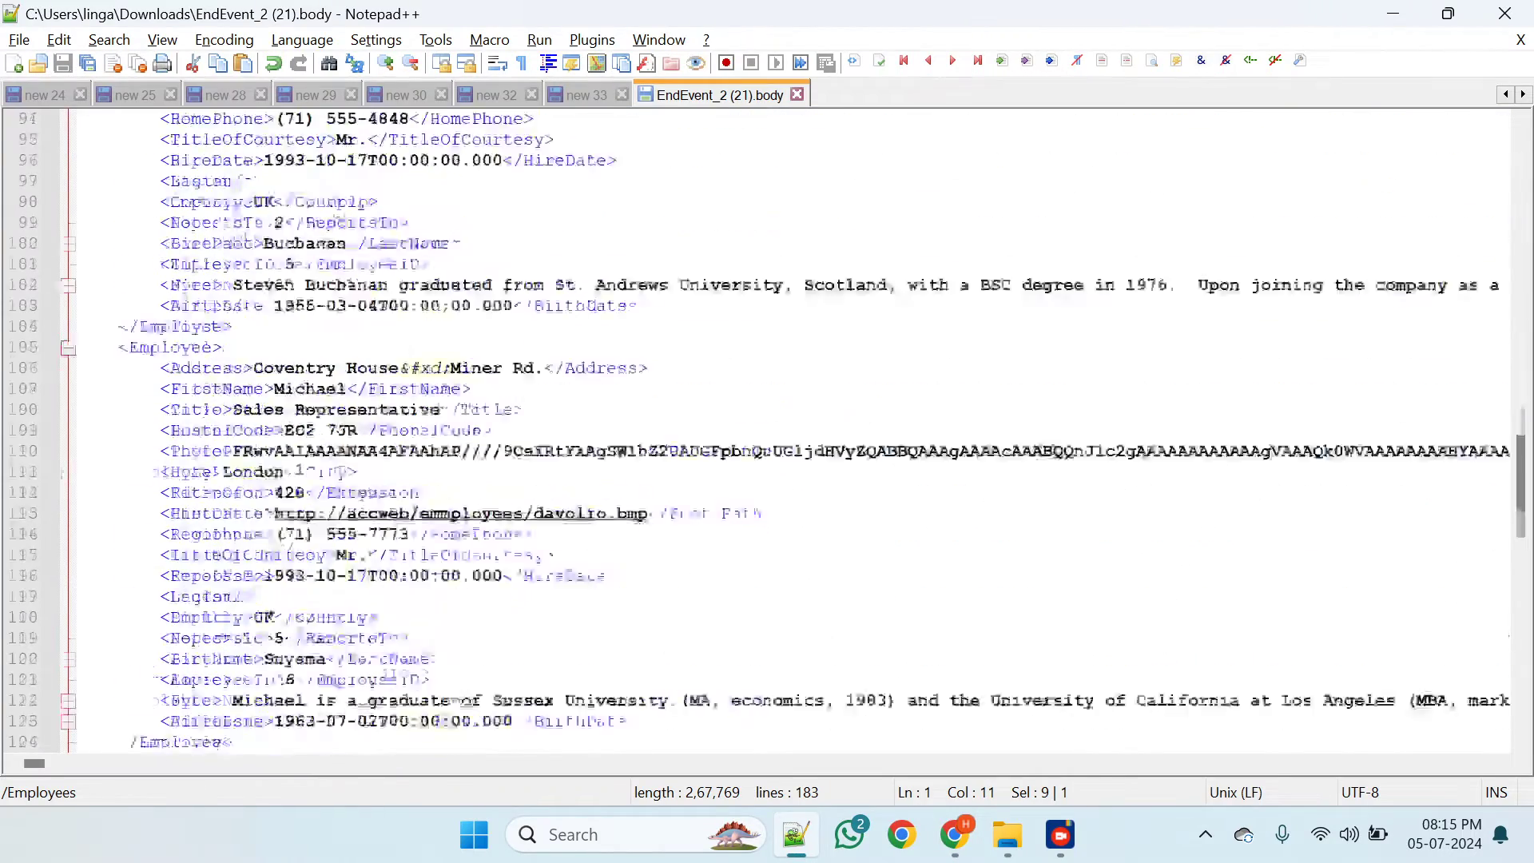
scroll(765, 429, "up", 20)
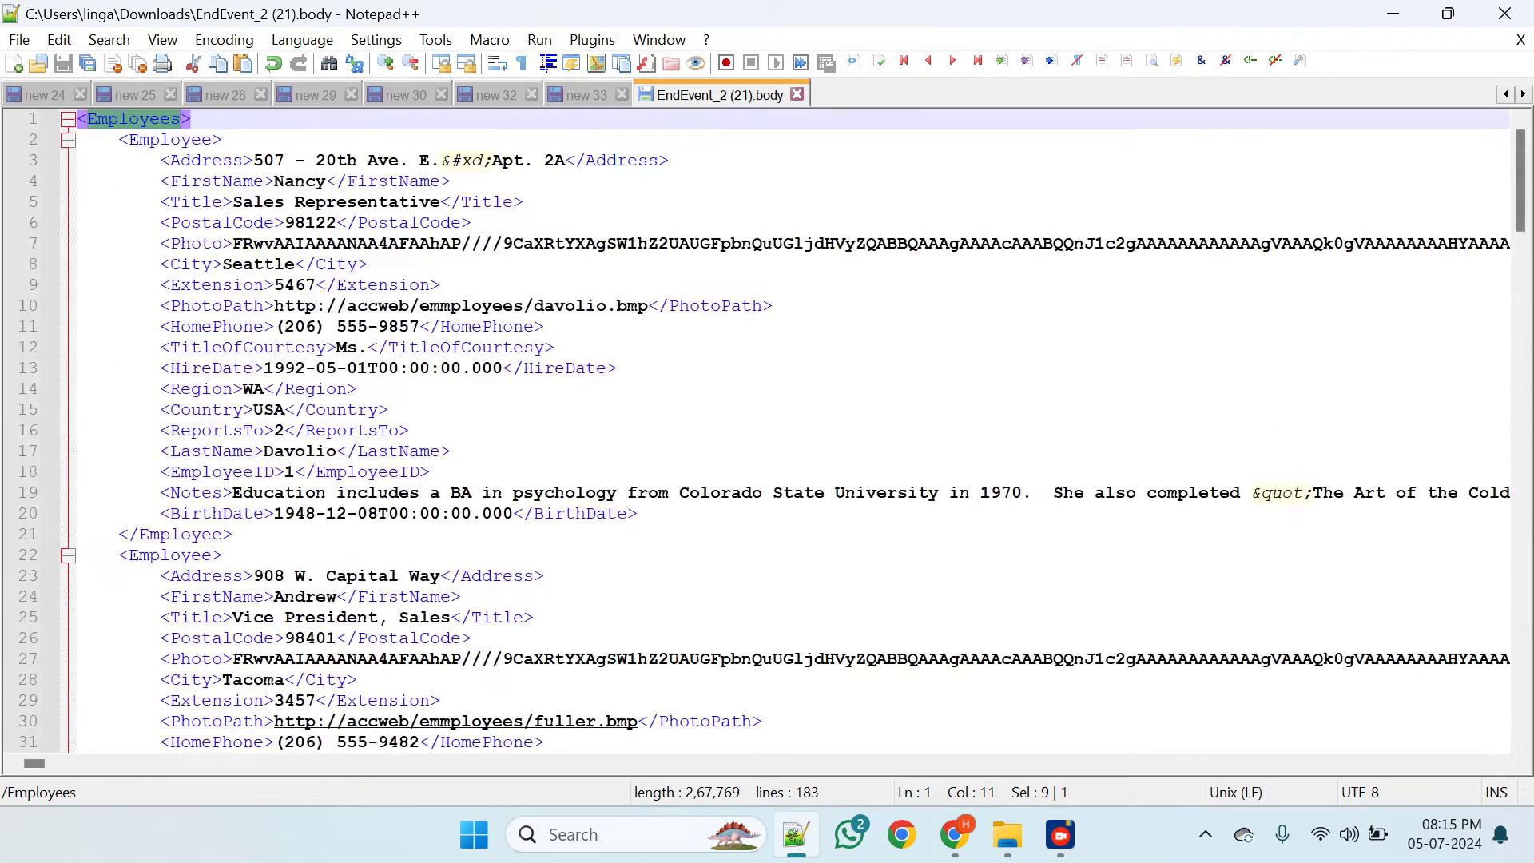
scroll(765, 429, "down", 5)
scroll(764, 429, "down", 20)
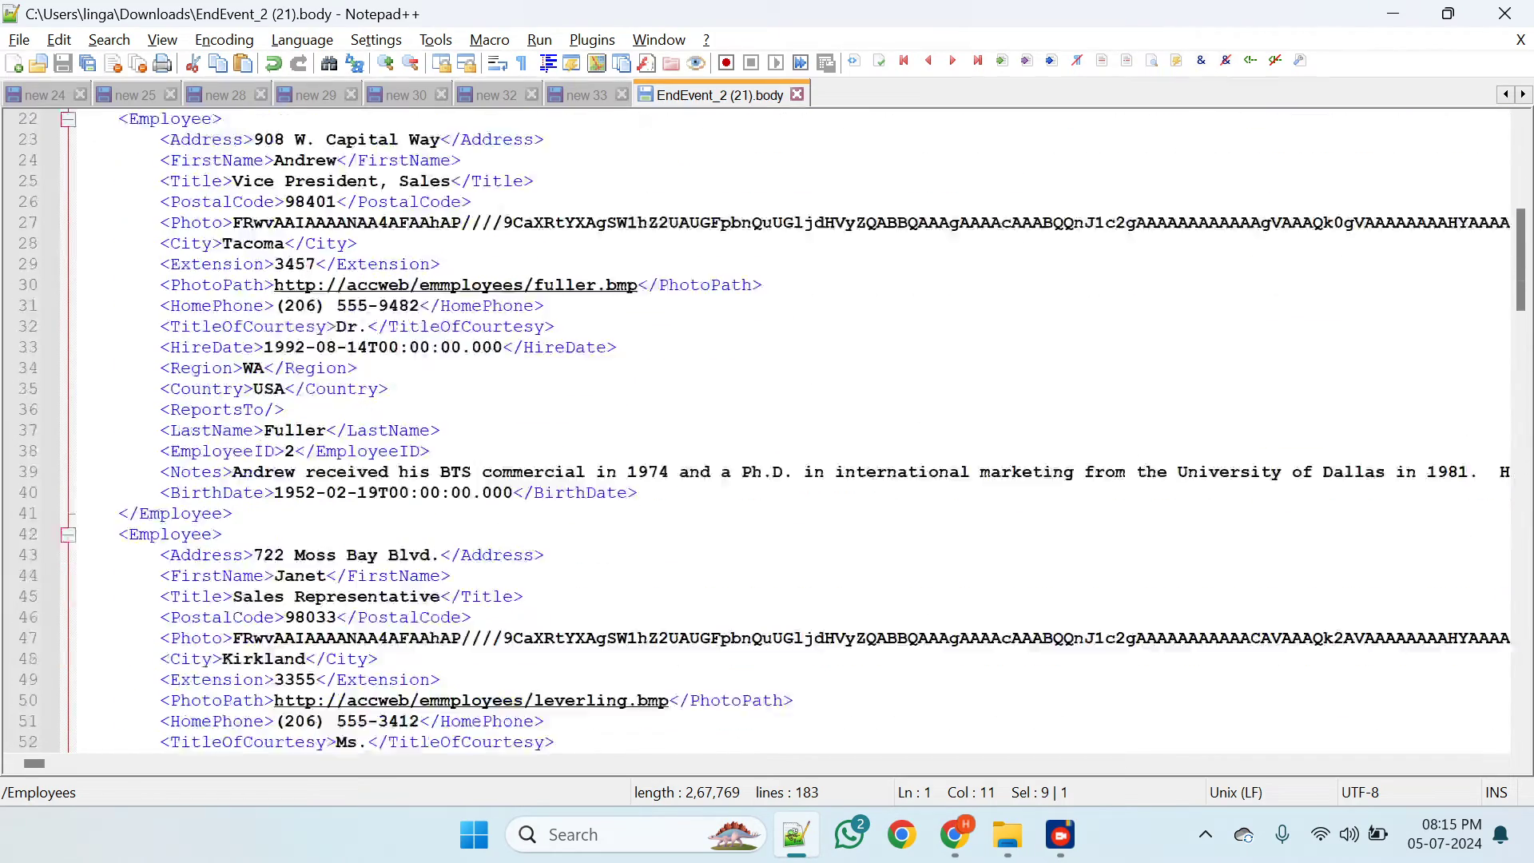
scroll(765, 429, "down", 7)
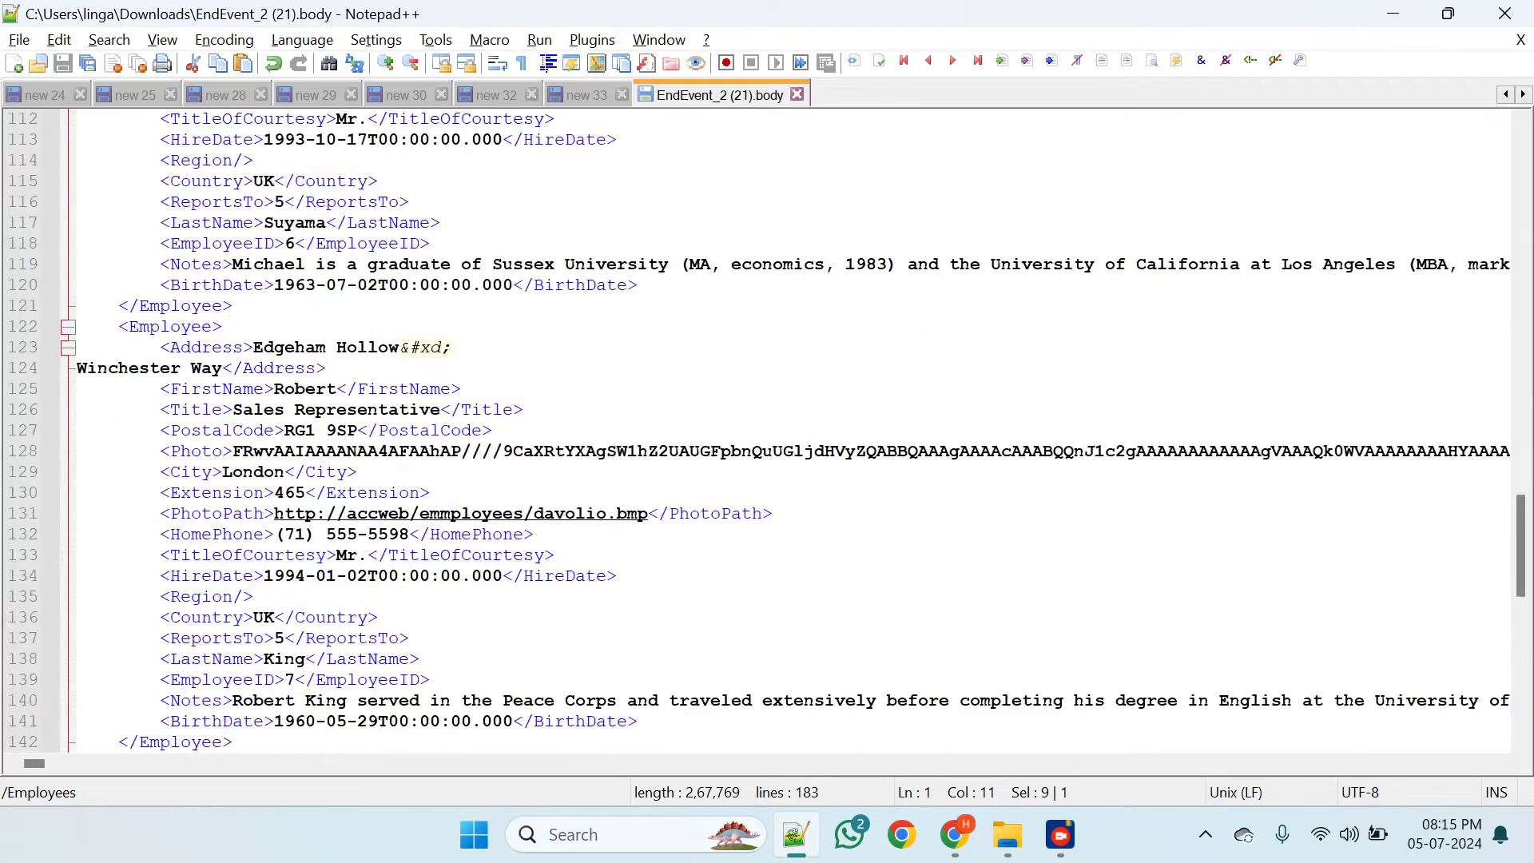
scroll(765, 429, "up", 20)
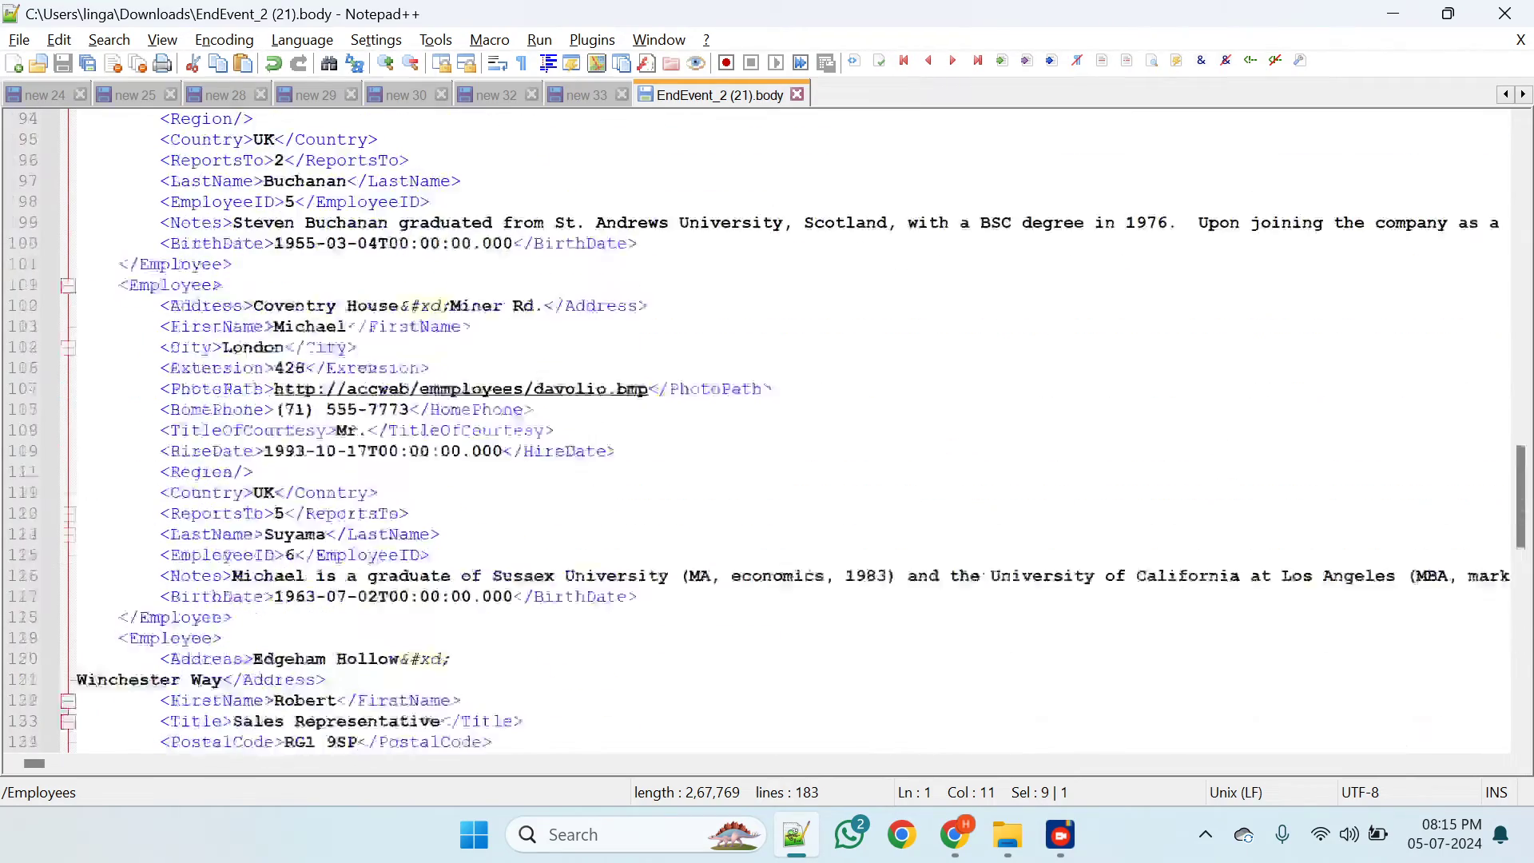
scroll(765, 429, "up", 3)
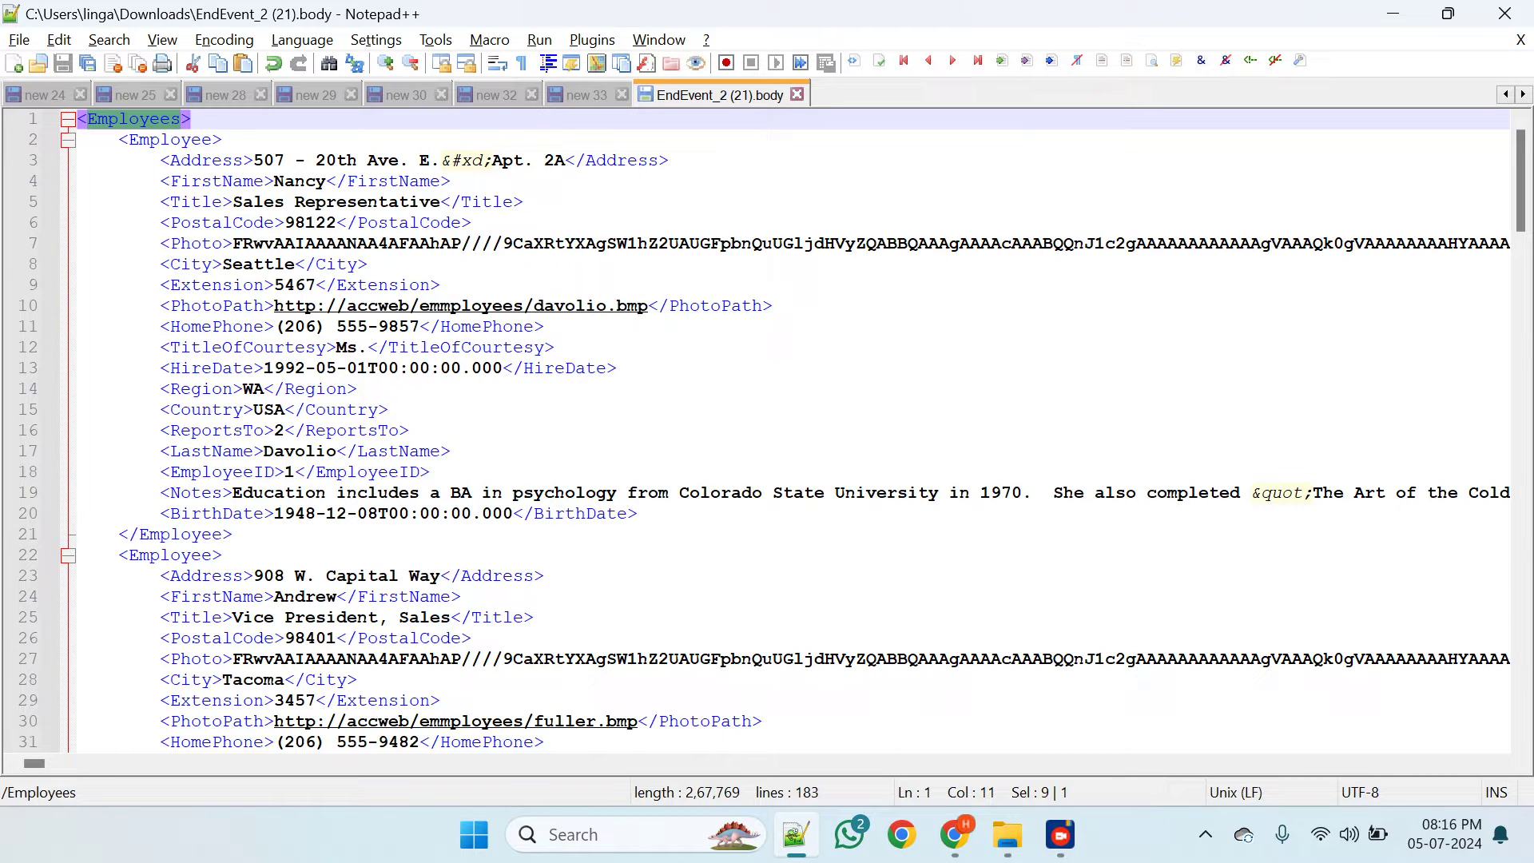
- Return to the LoopingProcessCall flow in the browser and show the loop condition settings of Looping Process Call 1
key("alt+Tab")
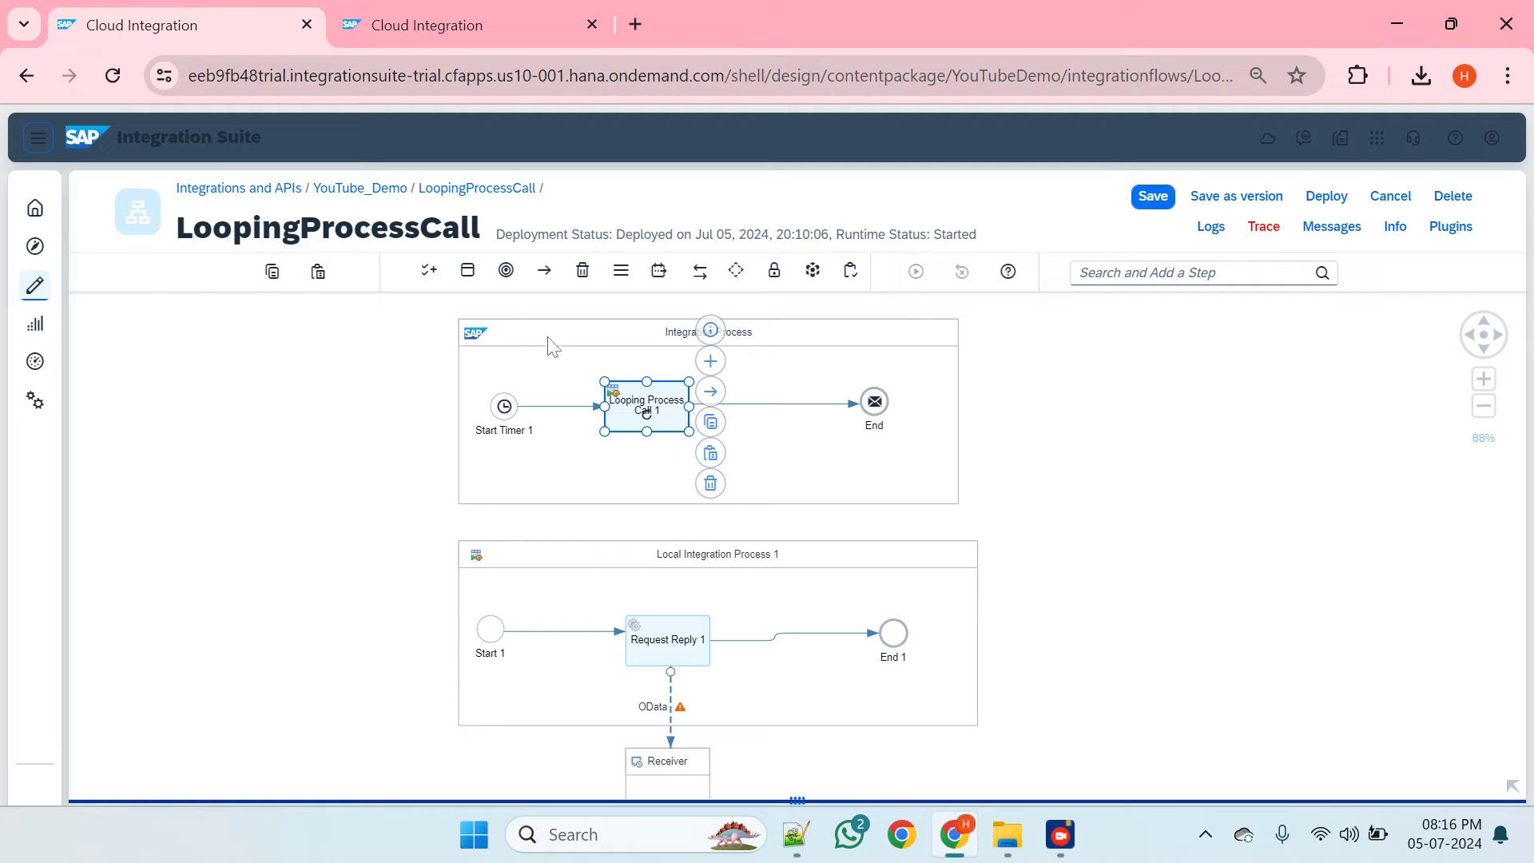
left_click(816, 806)
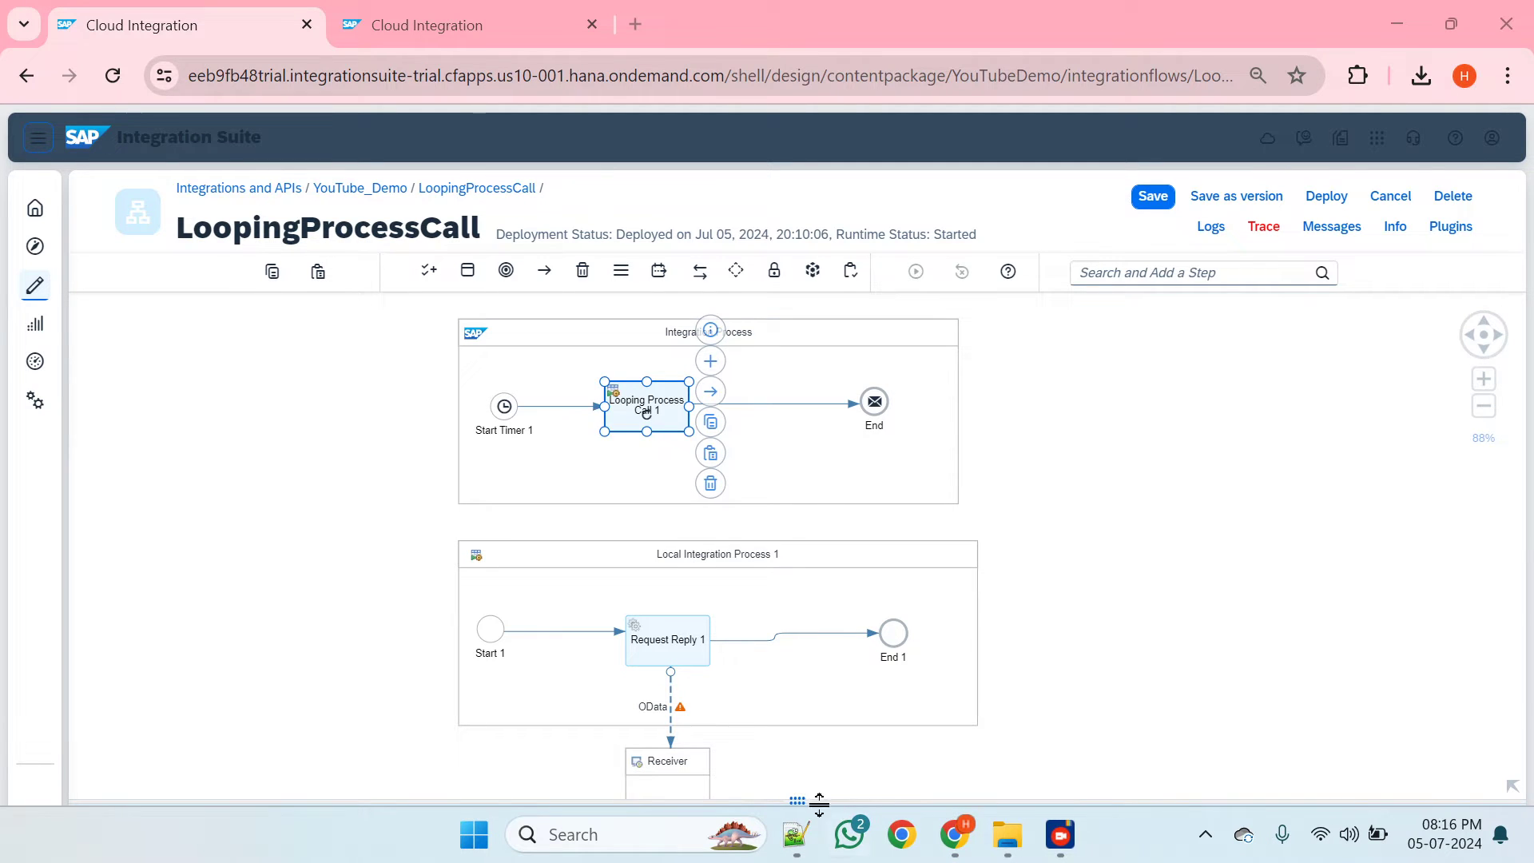
left_click_drag(814, 798, 786, 548)
left_click(214, 603)
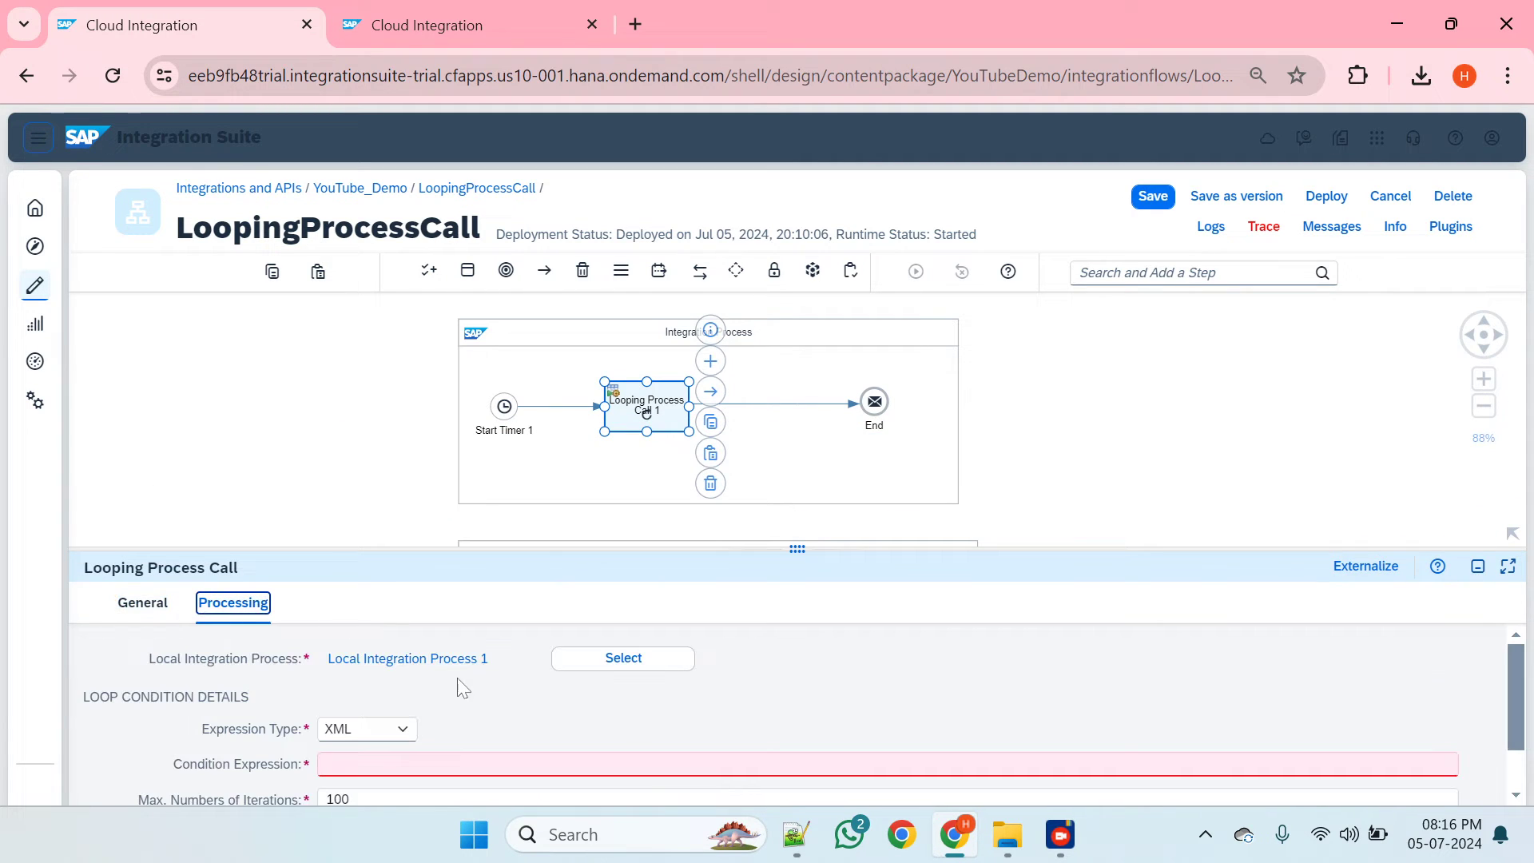
left_click(811, 544)
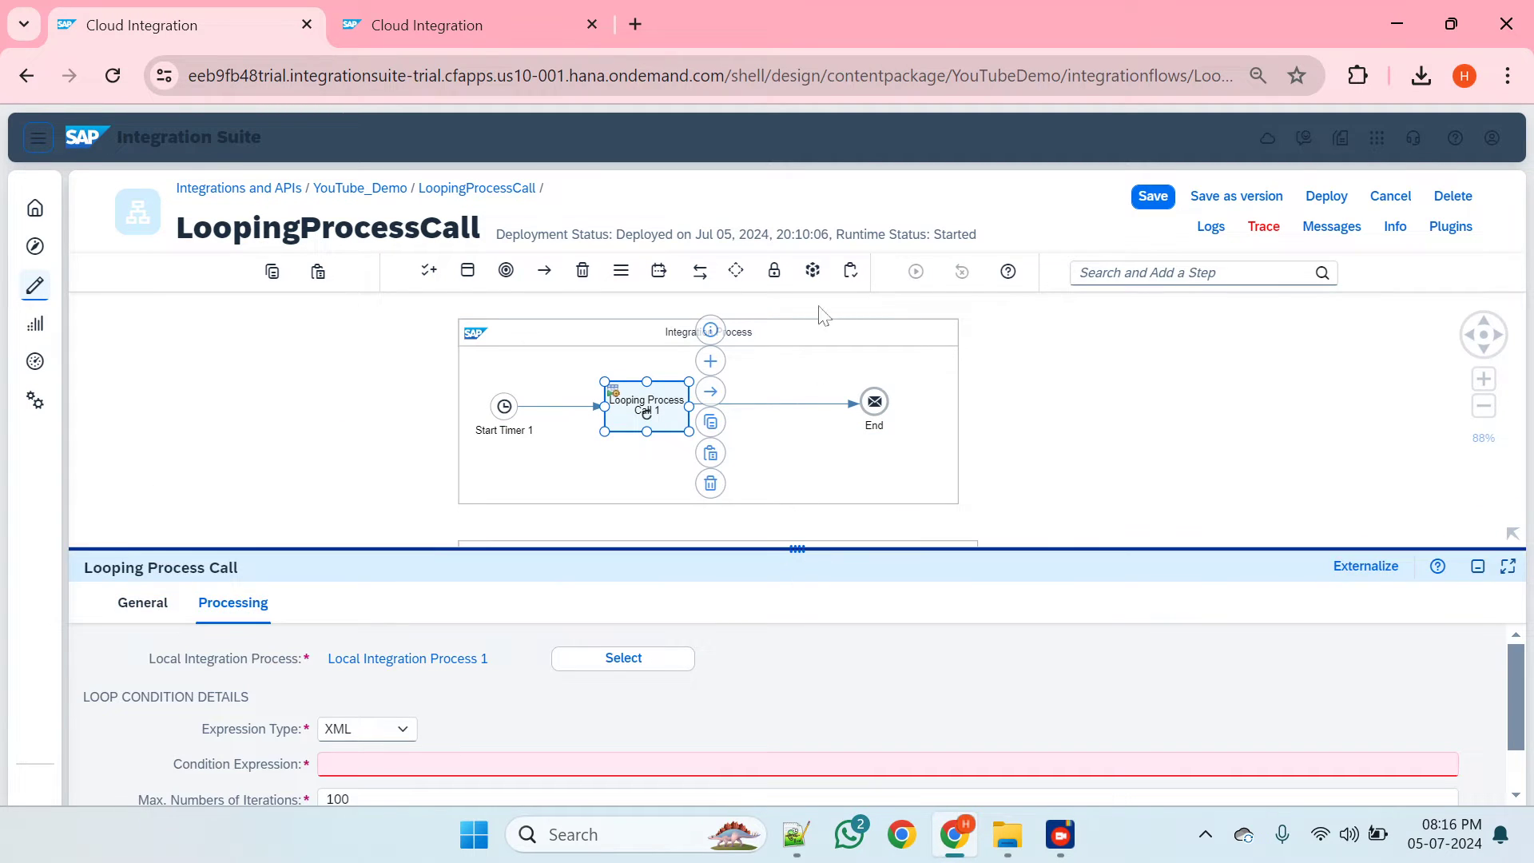
left_click_drag(816, 568, 815, 312)
- Switch the loop condition's expression type to Non-XML and back to XML
left_click(382, 495)
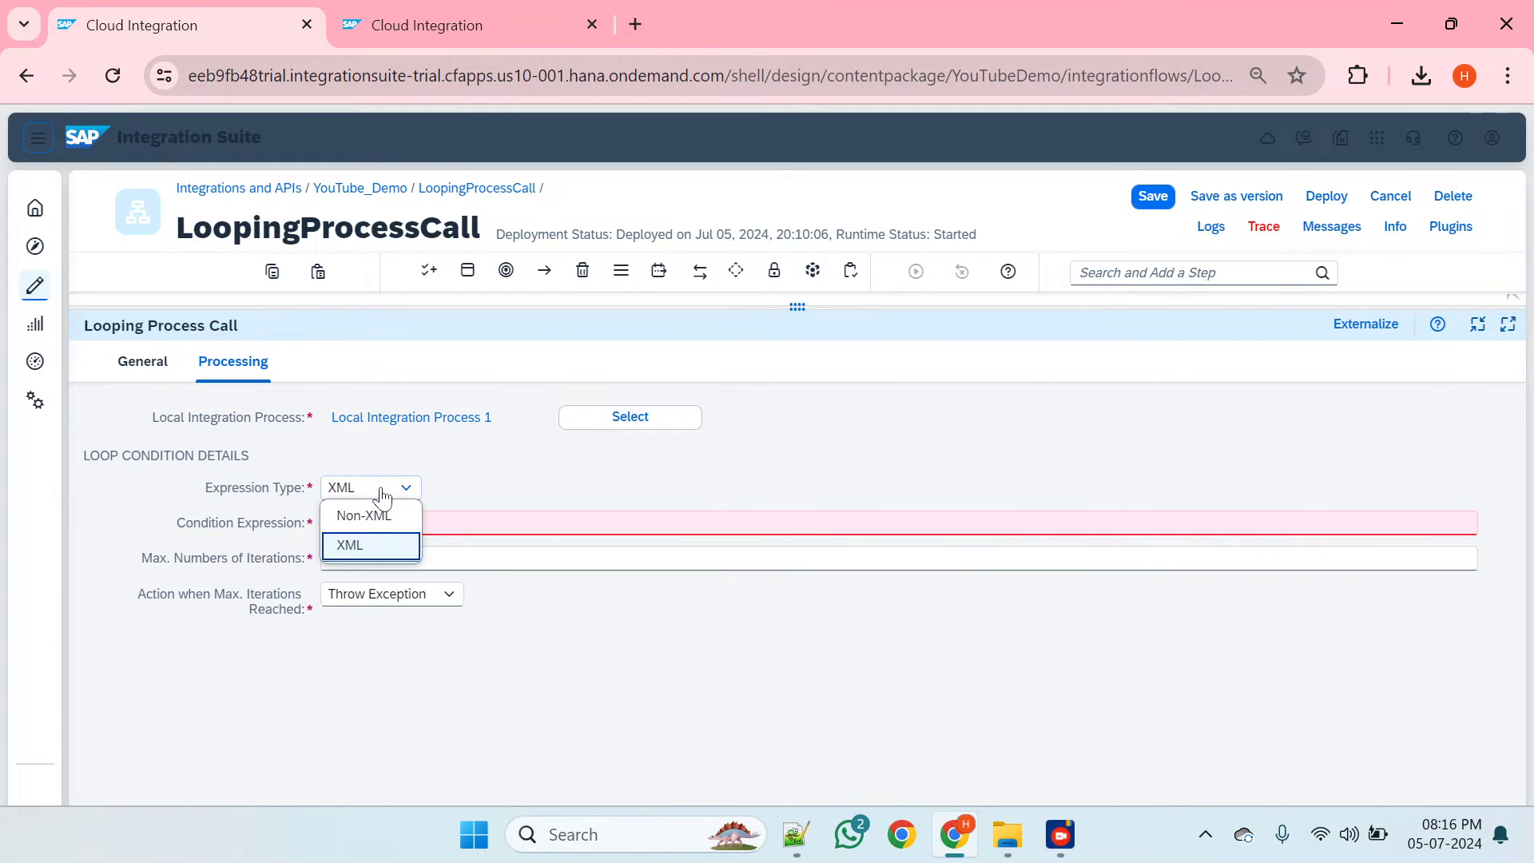
left_click(374, 515)
left_click(385, 497)
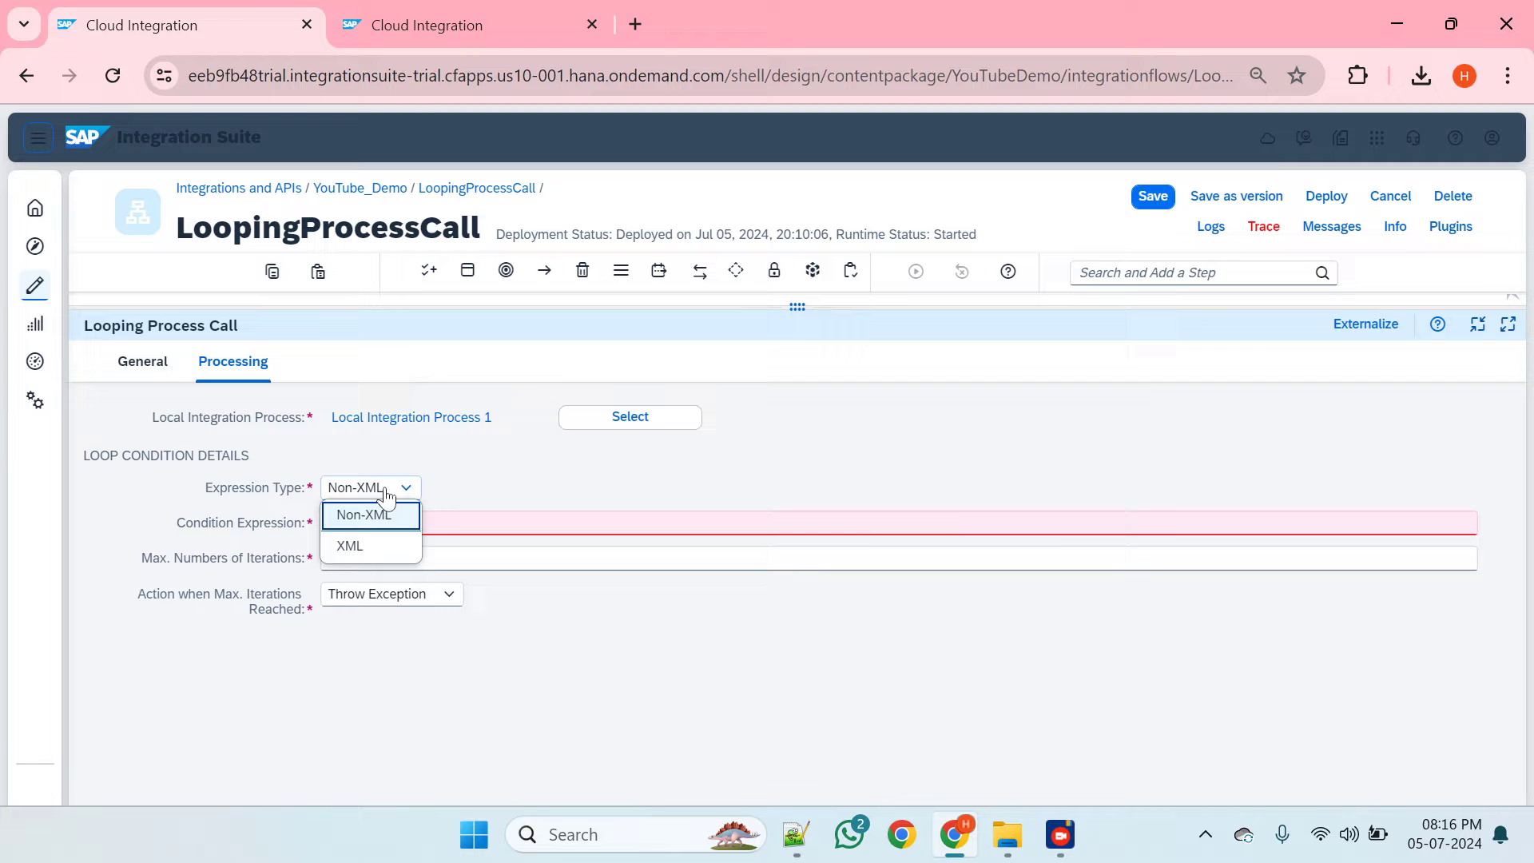
left_click(370, 543)
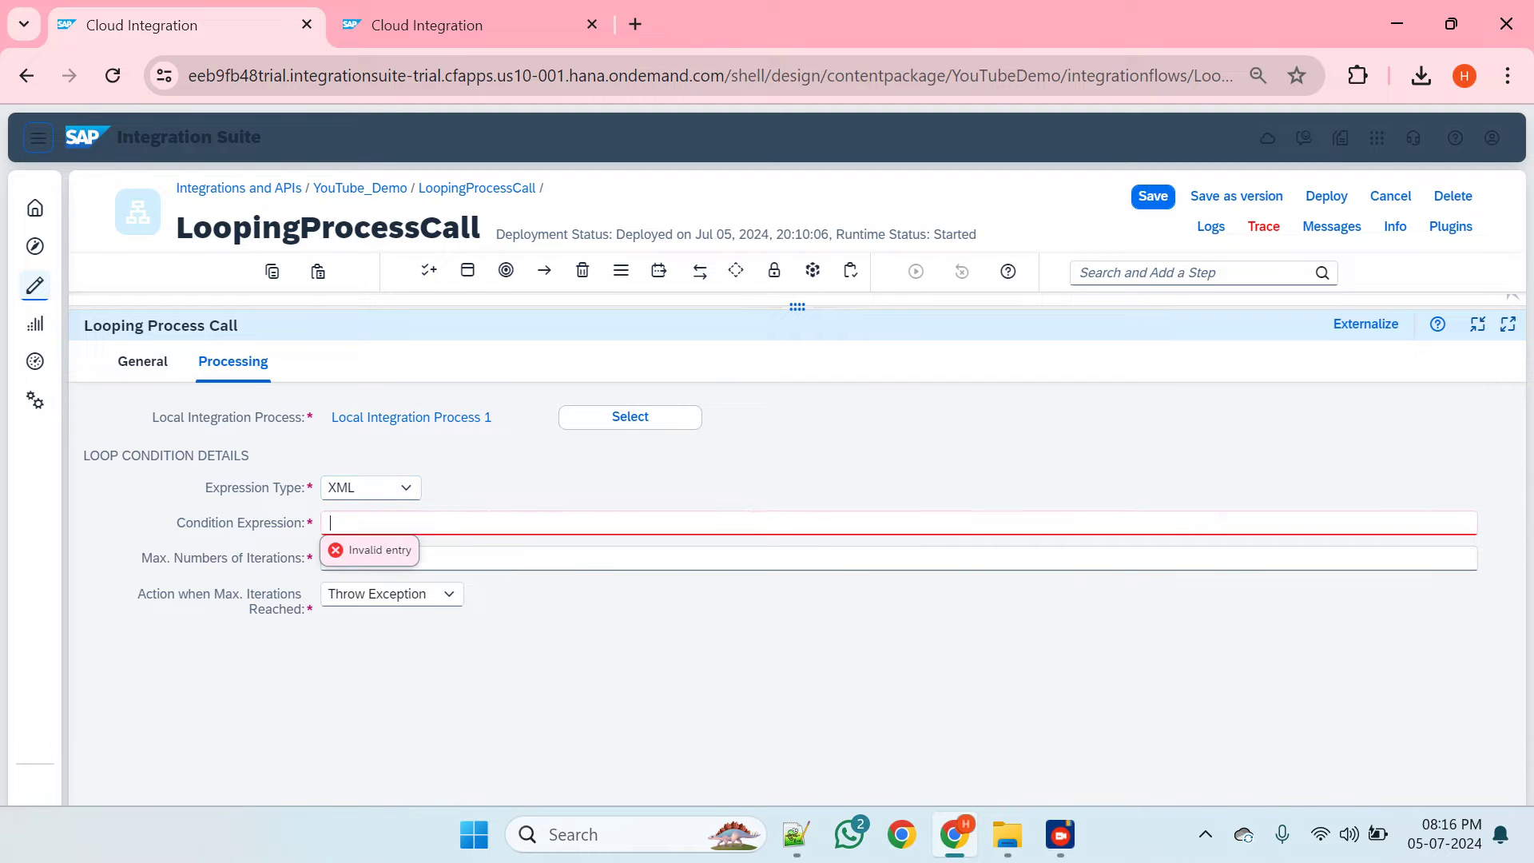
- Switch to Notepad++ and examine the last Employee records in the EndEvent_2 (21).body payload, including the final record's EmployeeID
left_click(452, 28)
key("ctrl+Tab")
key("alt+Tab")
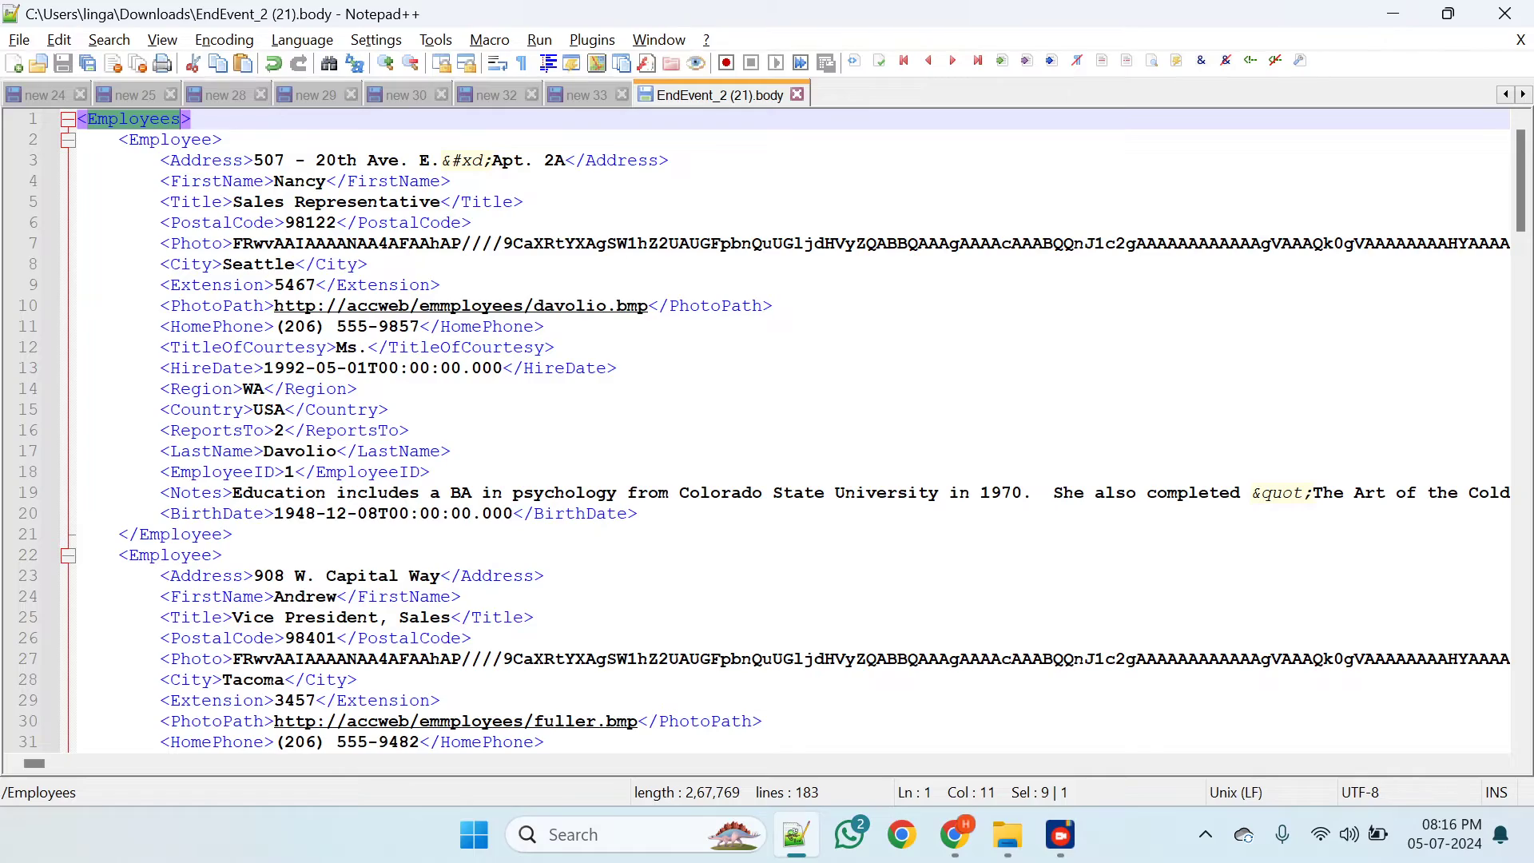
left_click(304, 181)
scroll(791, 431, "down", 20)
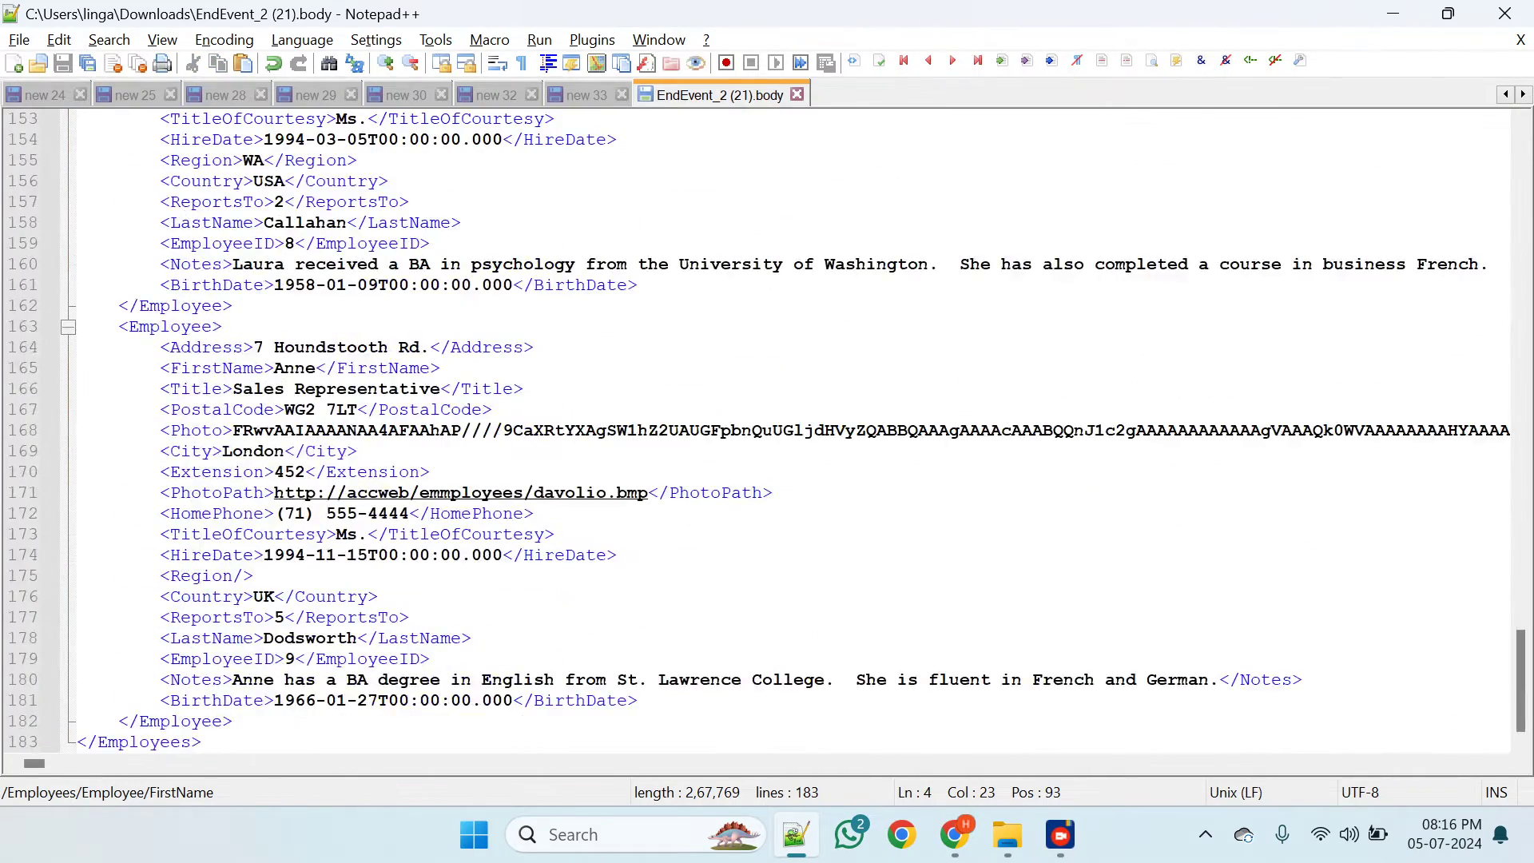
scroll(791, 432, "up", 1)
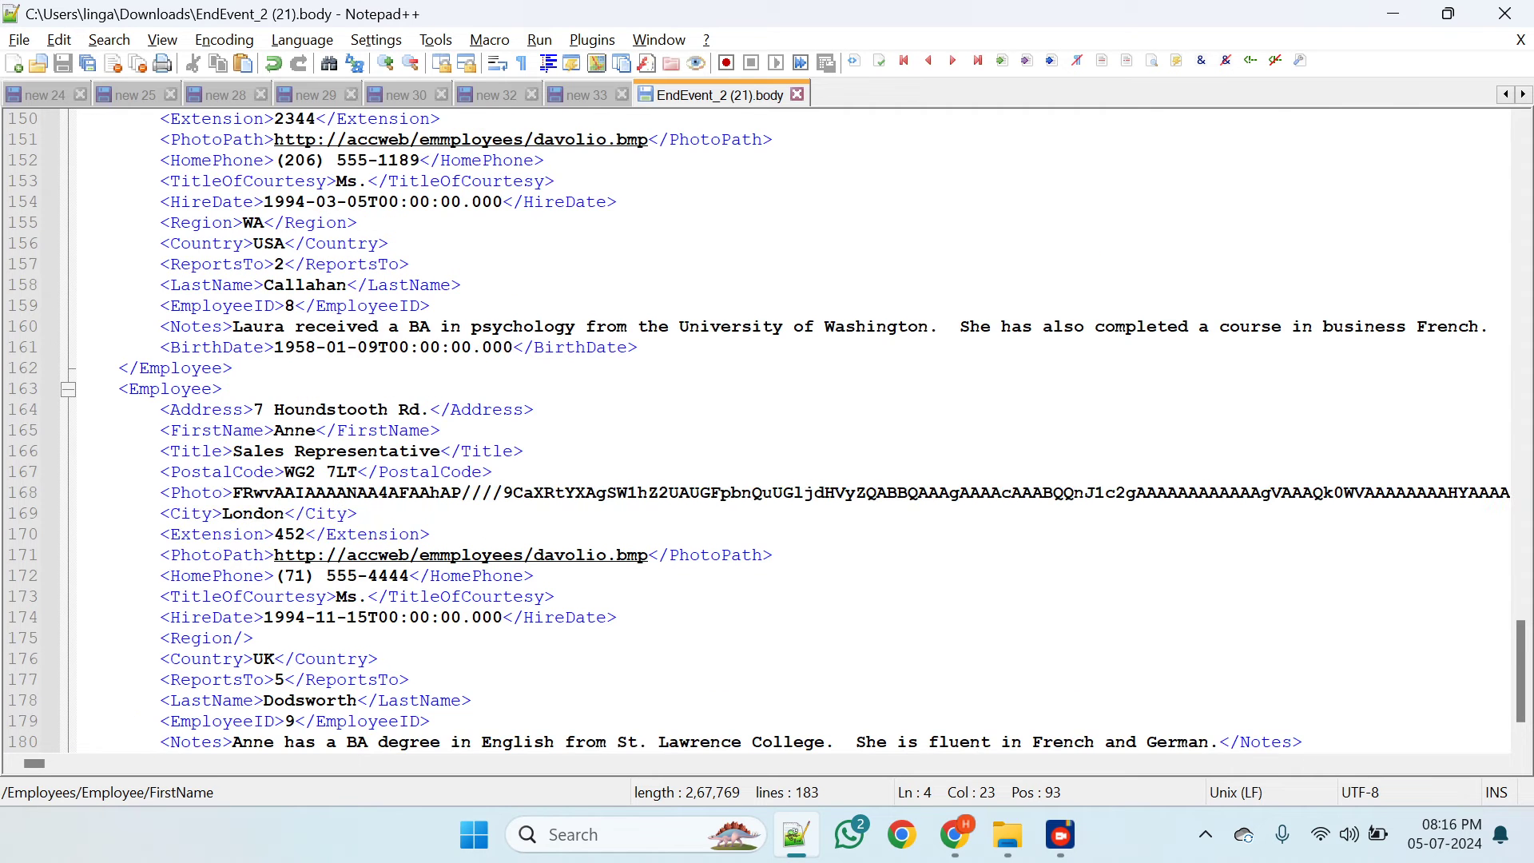
scroll(791, 432, "down", 1)
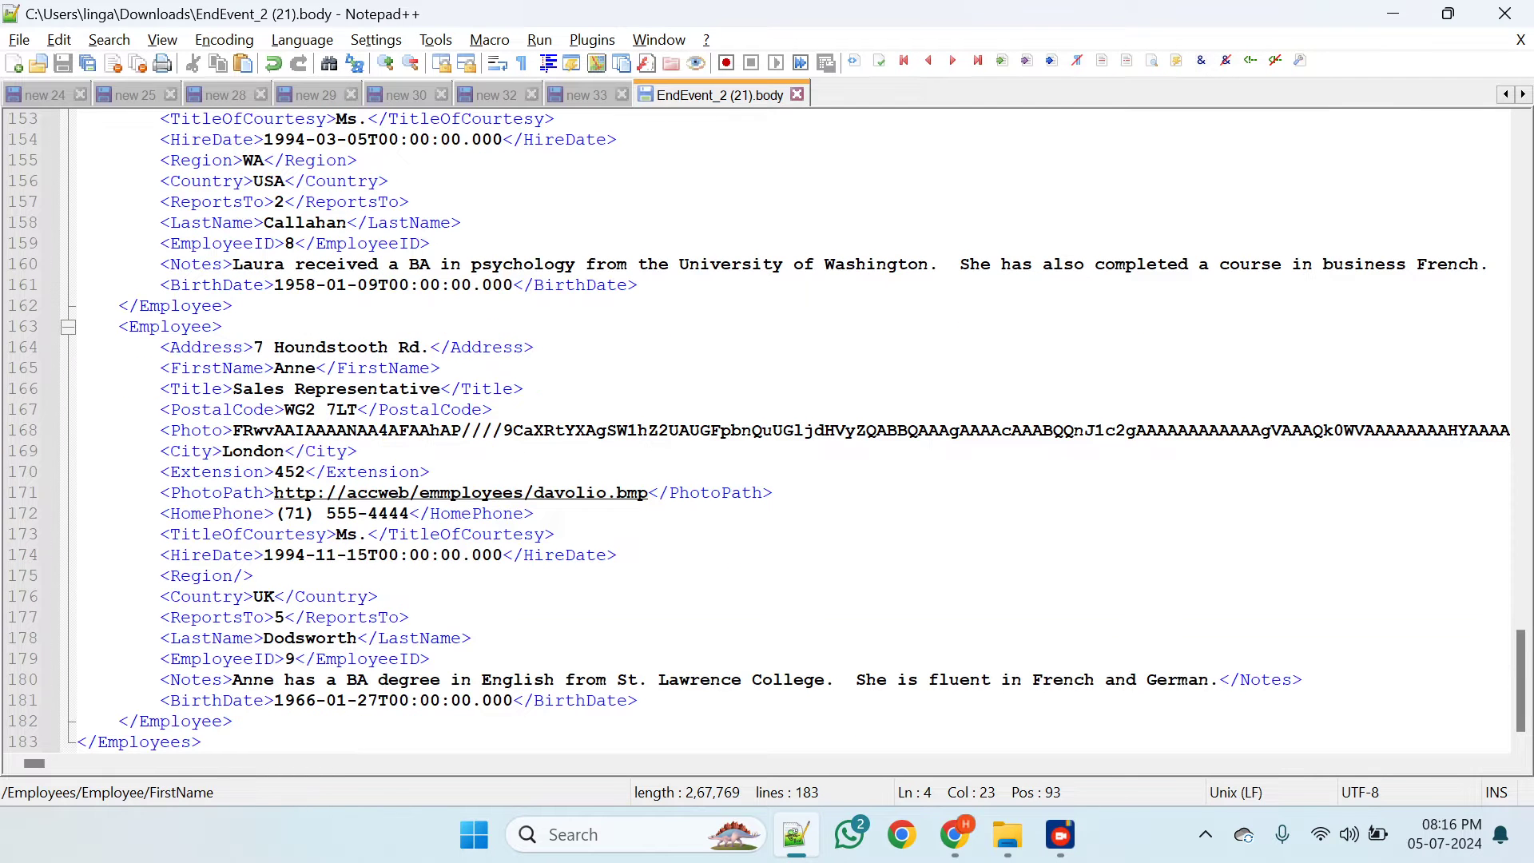
left_click(296, 659)
scroll(791, 432, "up", 8)
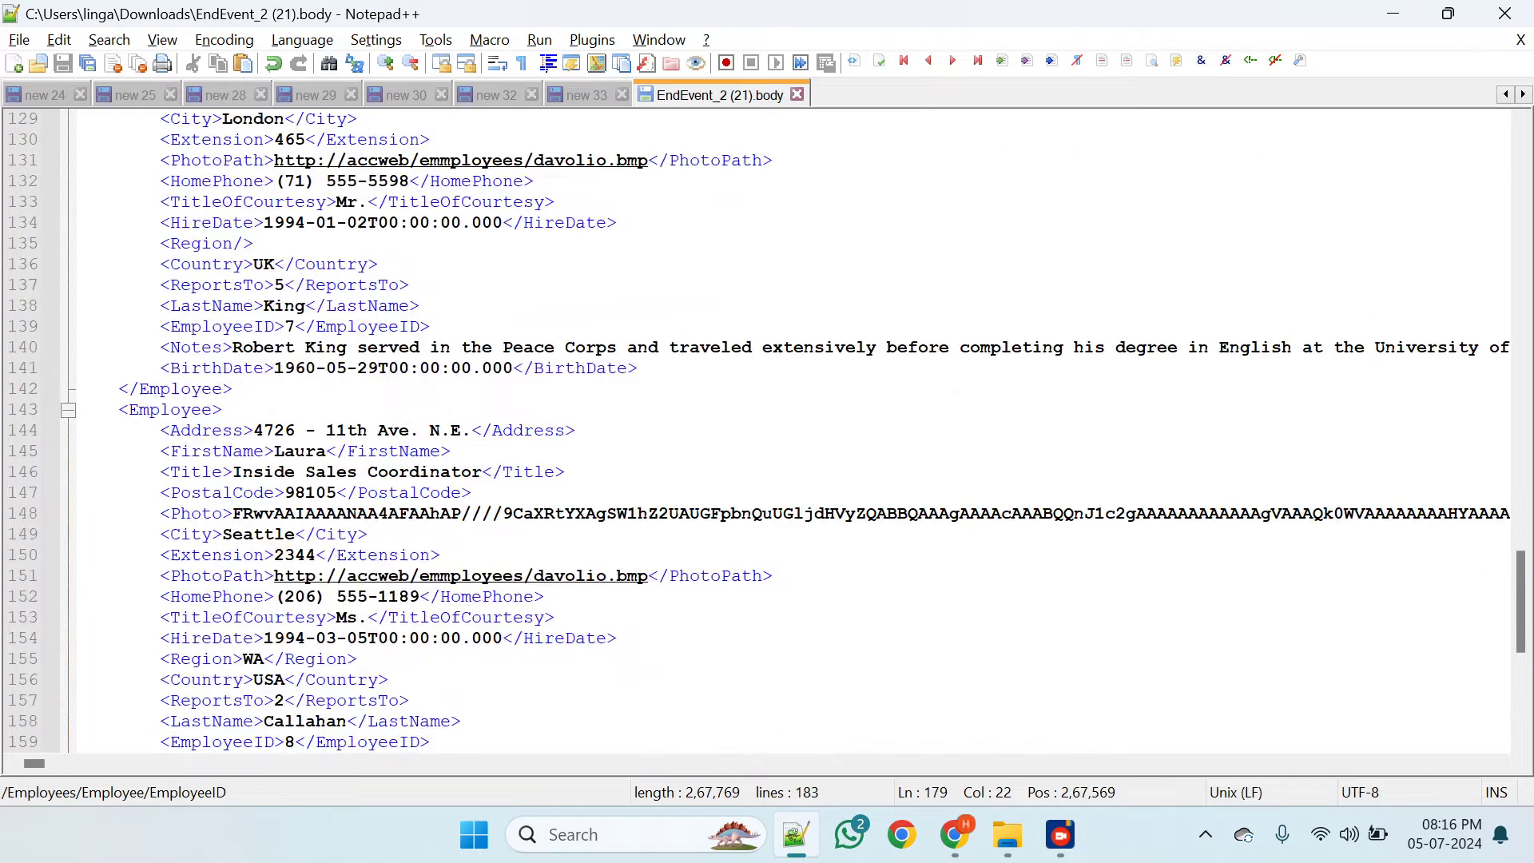
scroll(791, 431, "down", 5)
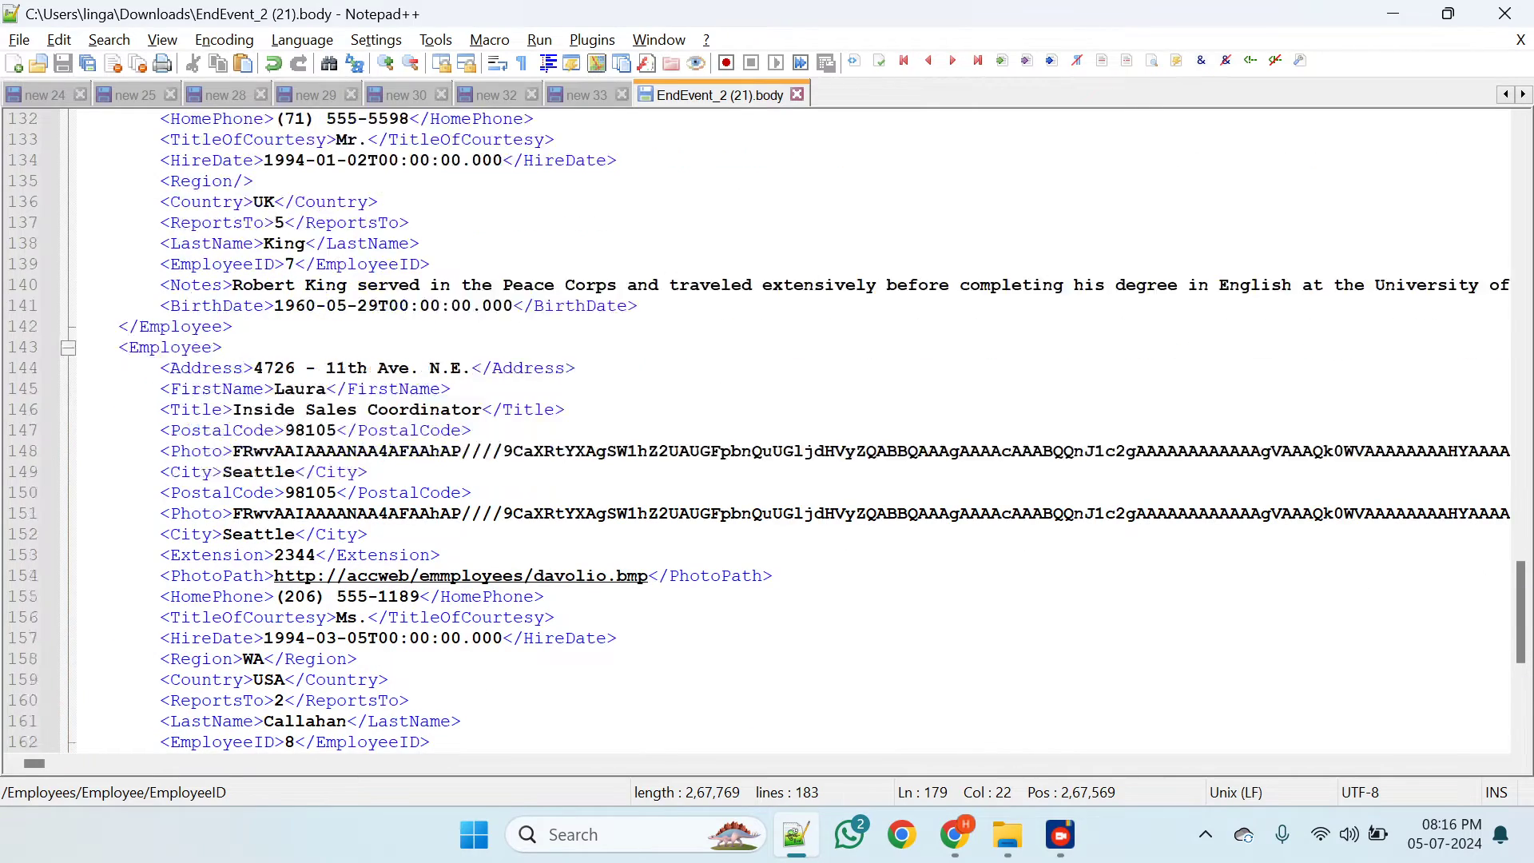
scroll(791, 431, "down", 3)
key("alt+Tab")
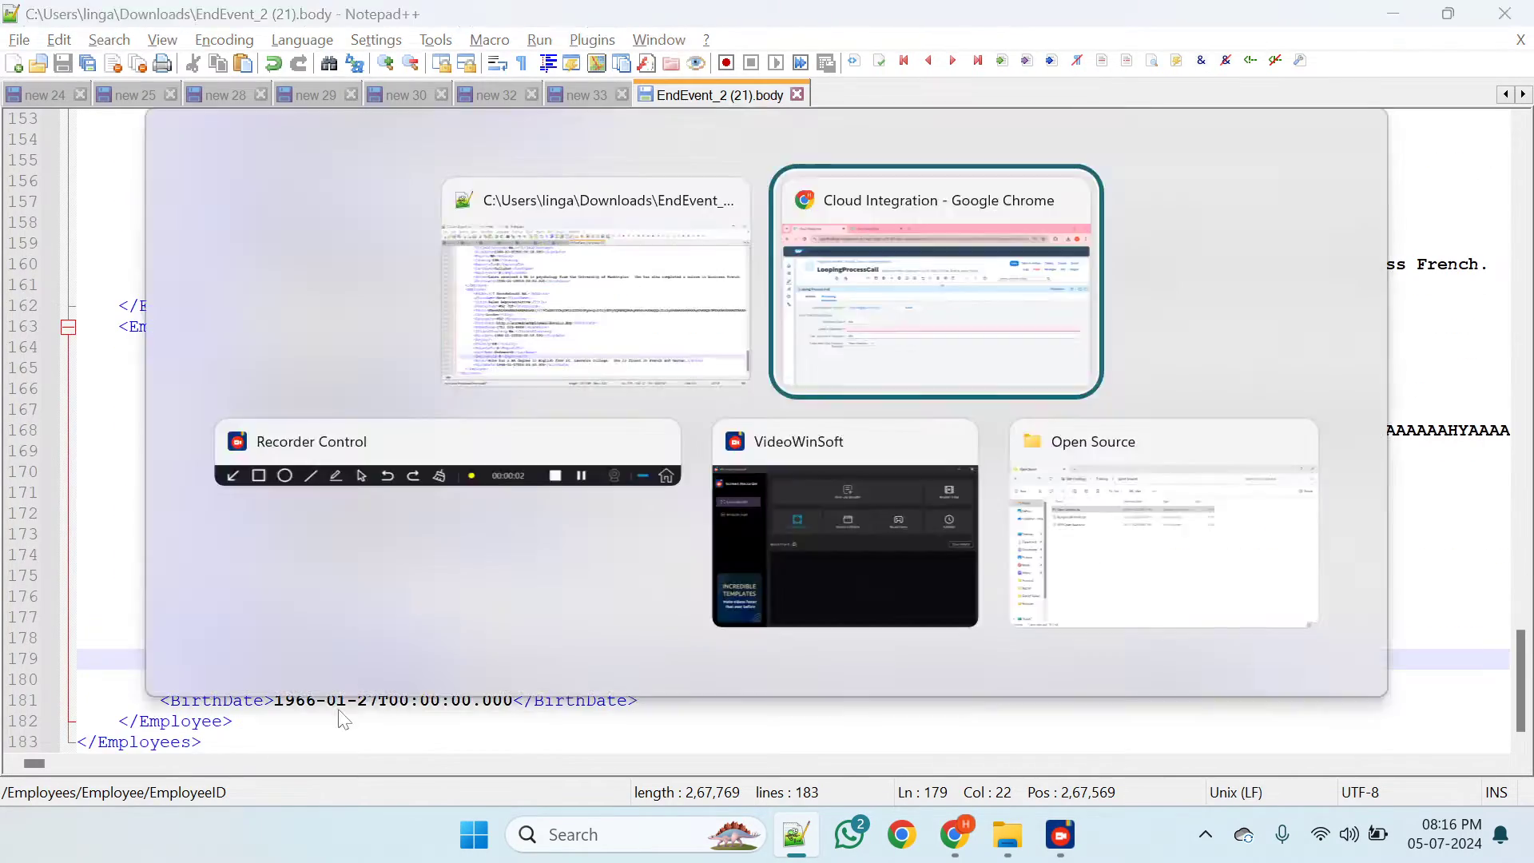
key("alt+Tab")
- Set the TitleOfCourtesy value of the first Employee record to Yes
scroll(791, 431, "up", 20)
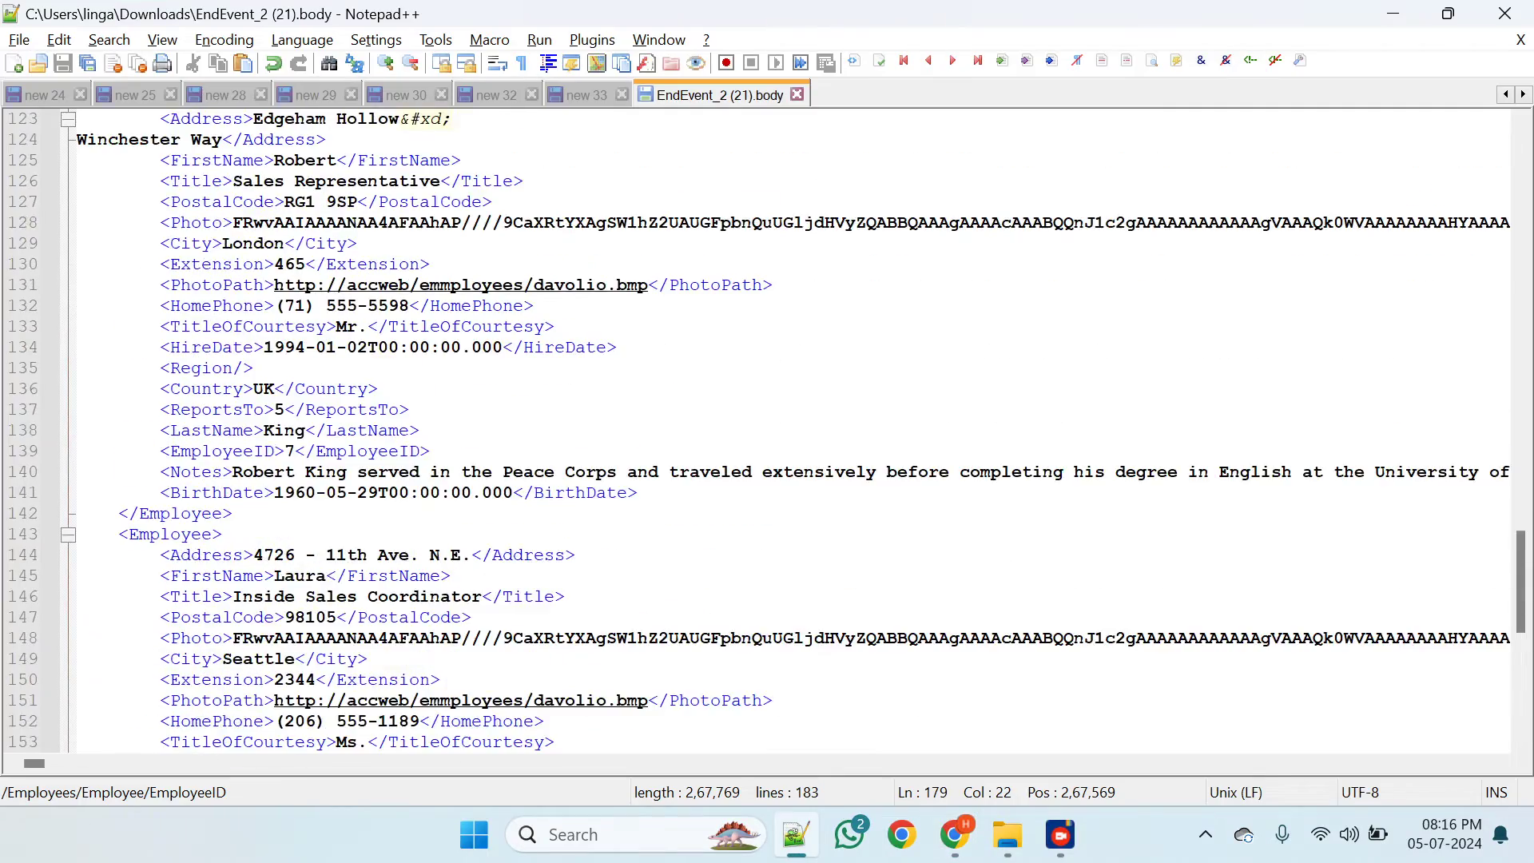
scroll(791, 432, "up", 20)
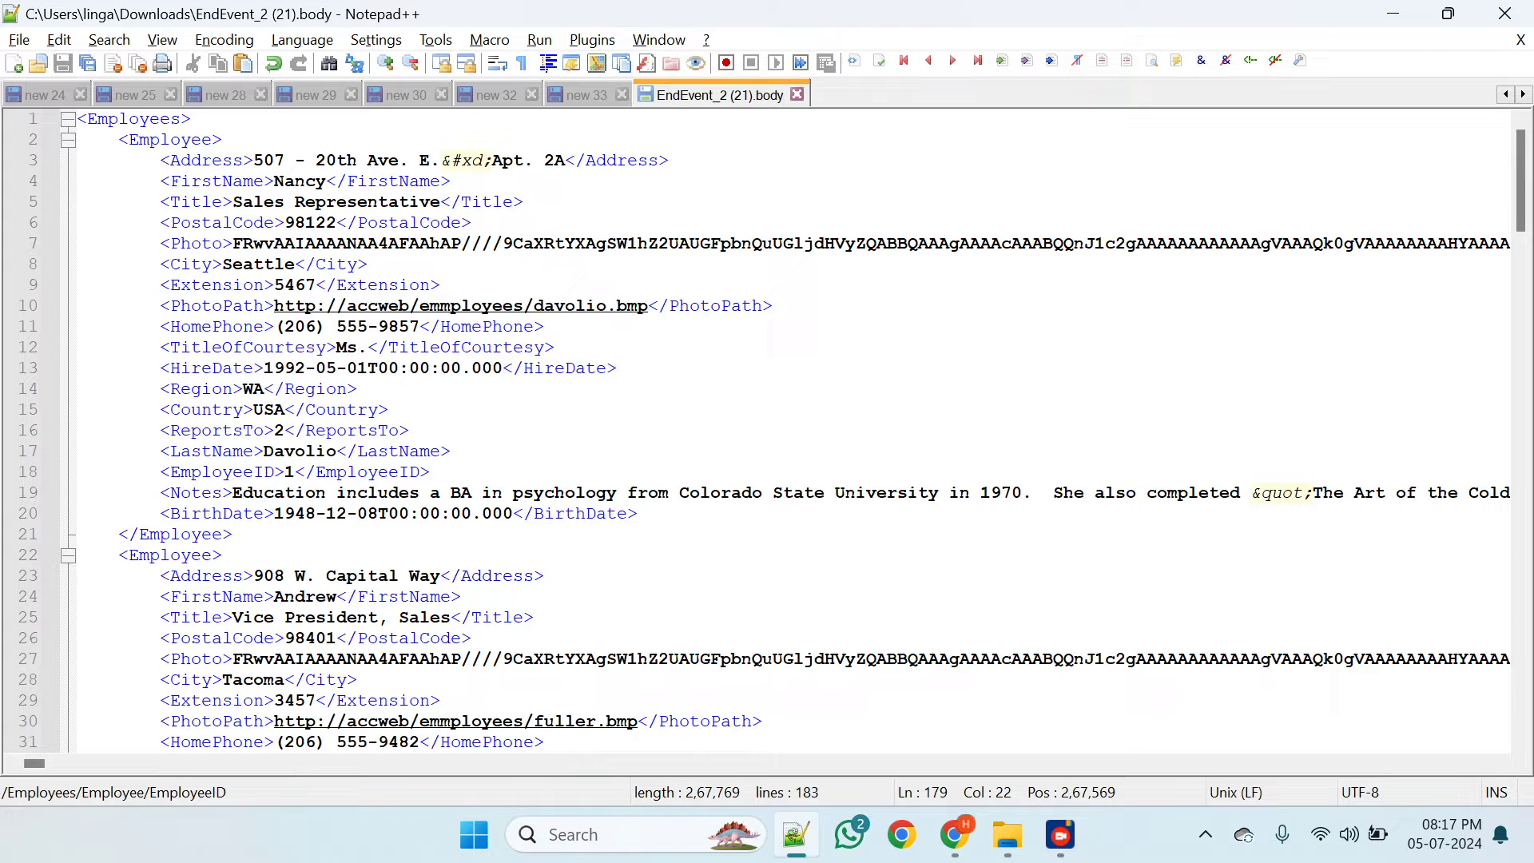
double_click(290, 472)
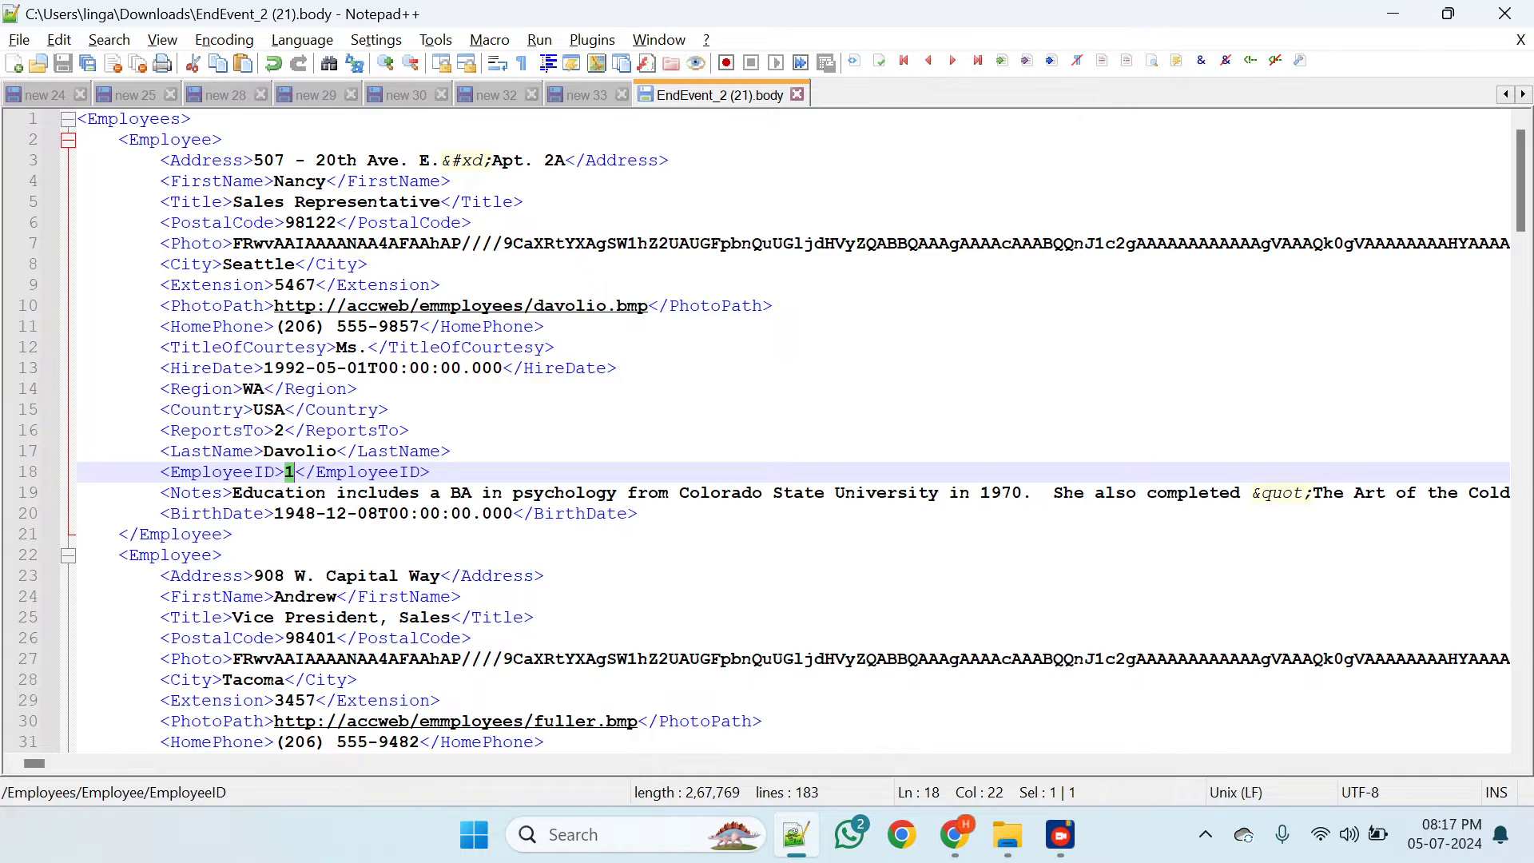
scroll(791, 431, "down", 4)
scroll(791, 431, "up", 4)
left_click_drag(358, 348, 336, 348)
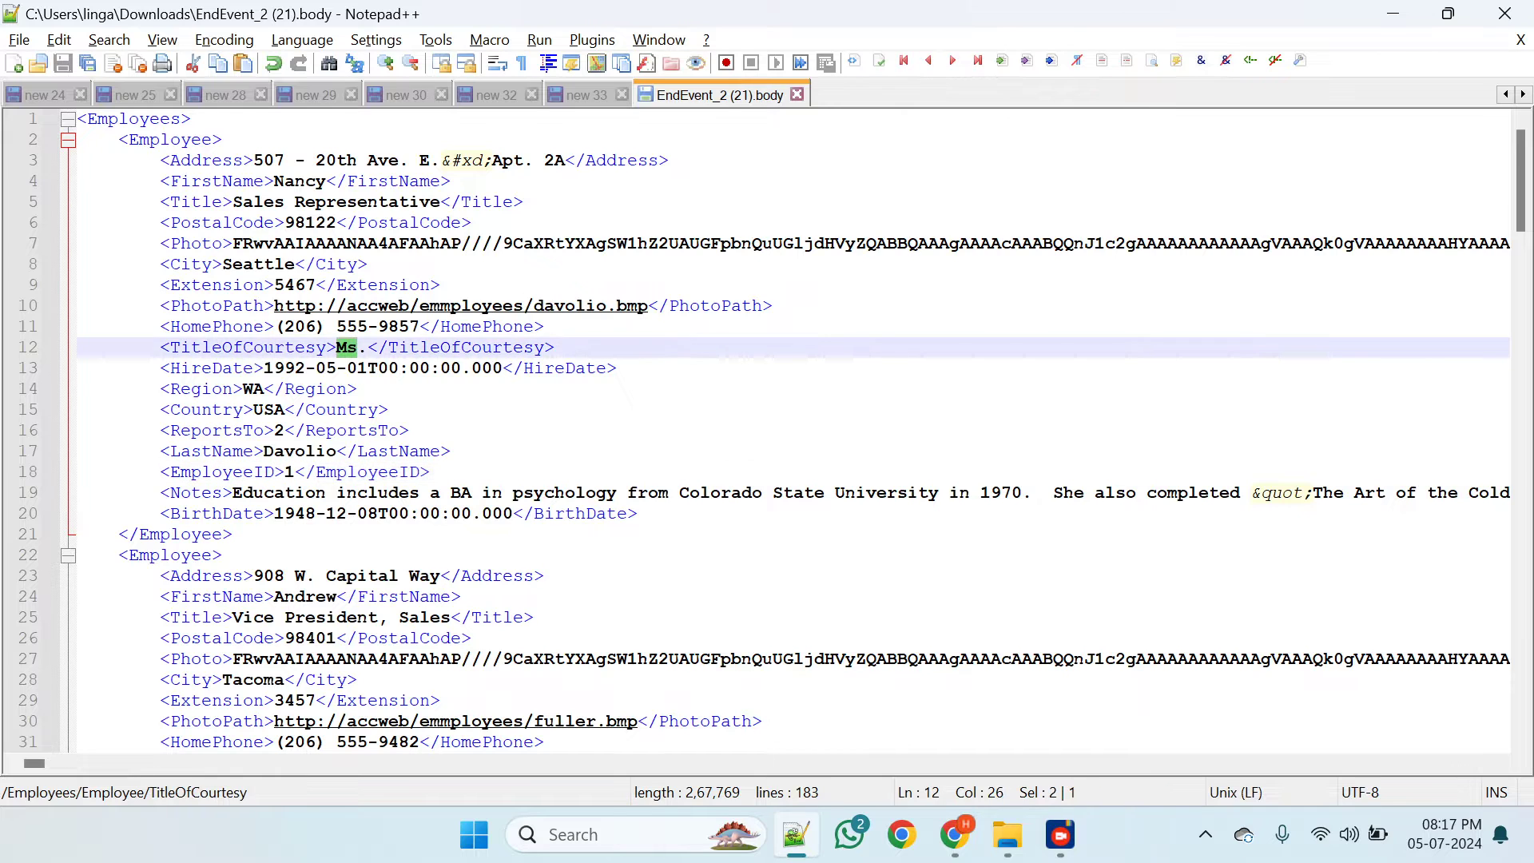
left_click(368, 348)
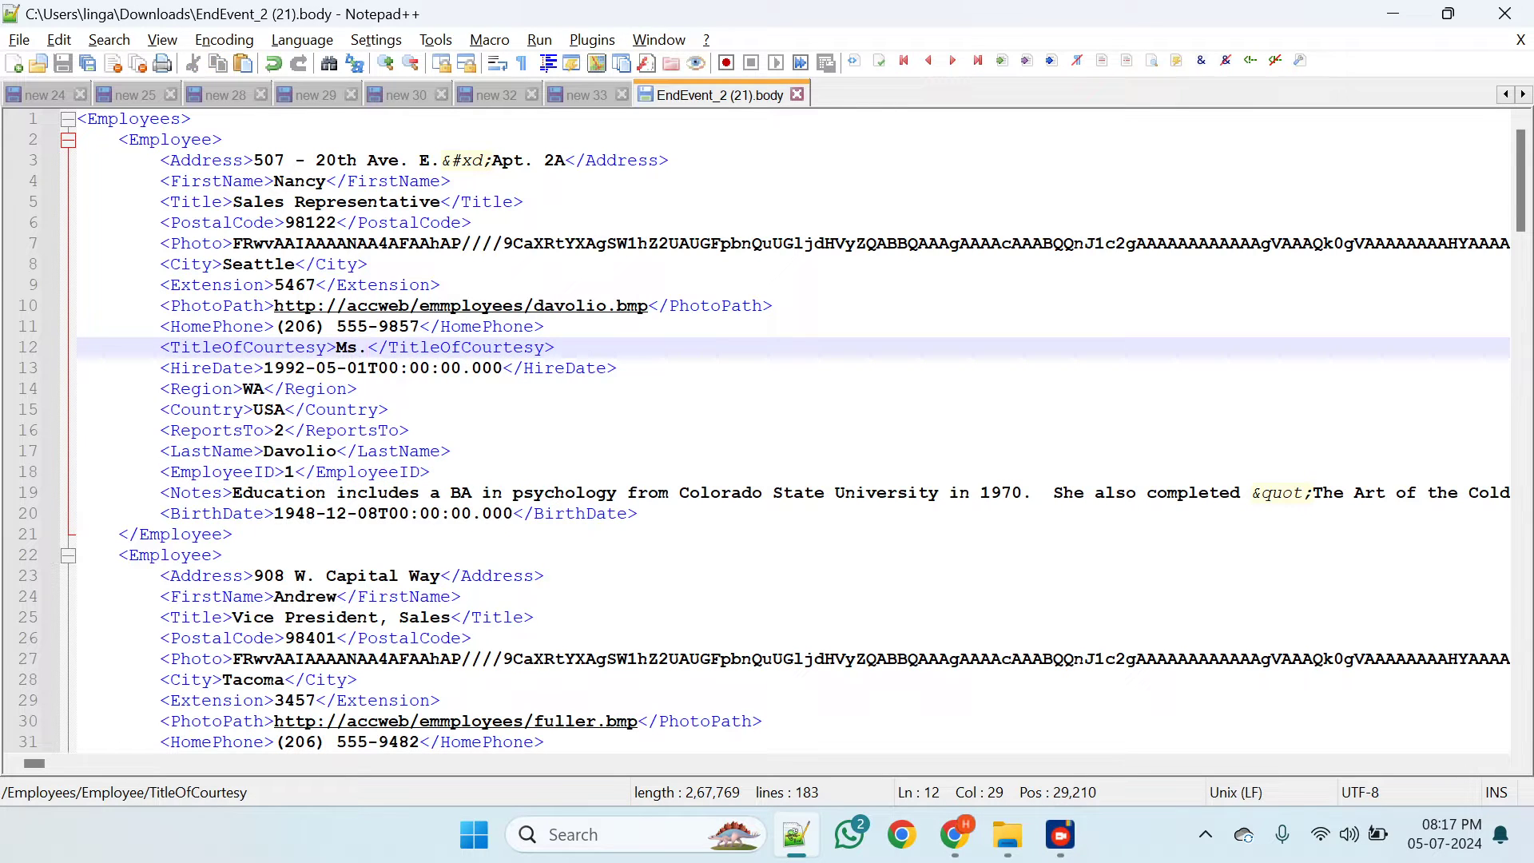
left_click_drag(367, 349, 337, 349)
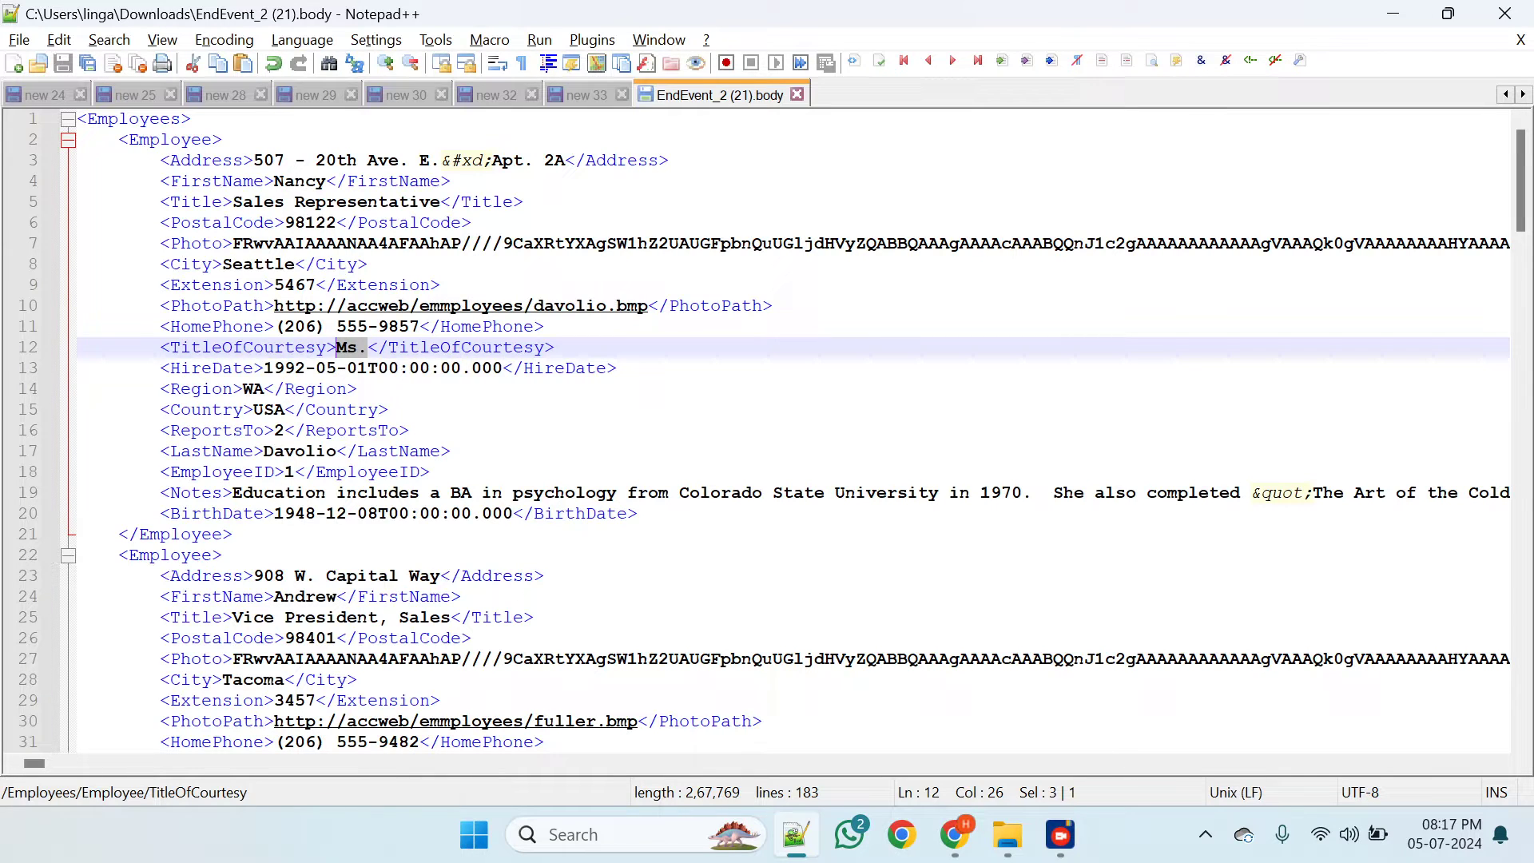
key("Delete")
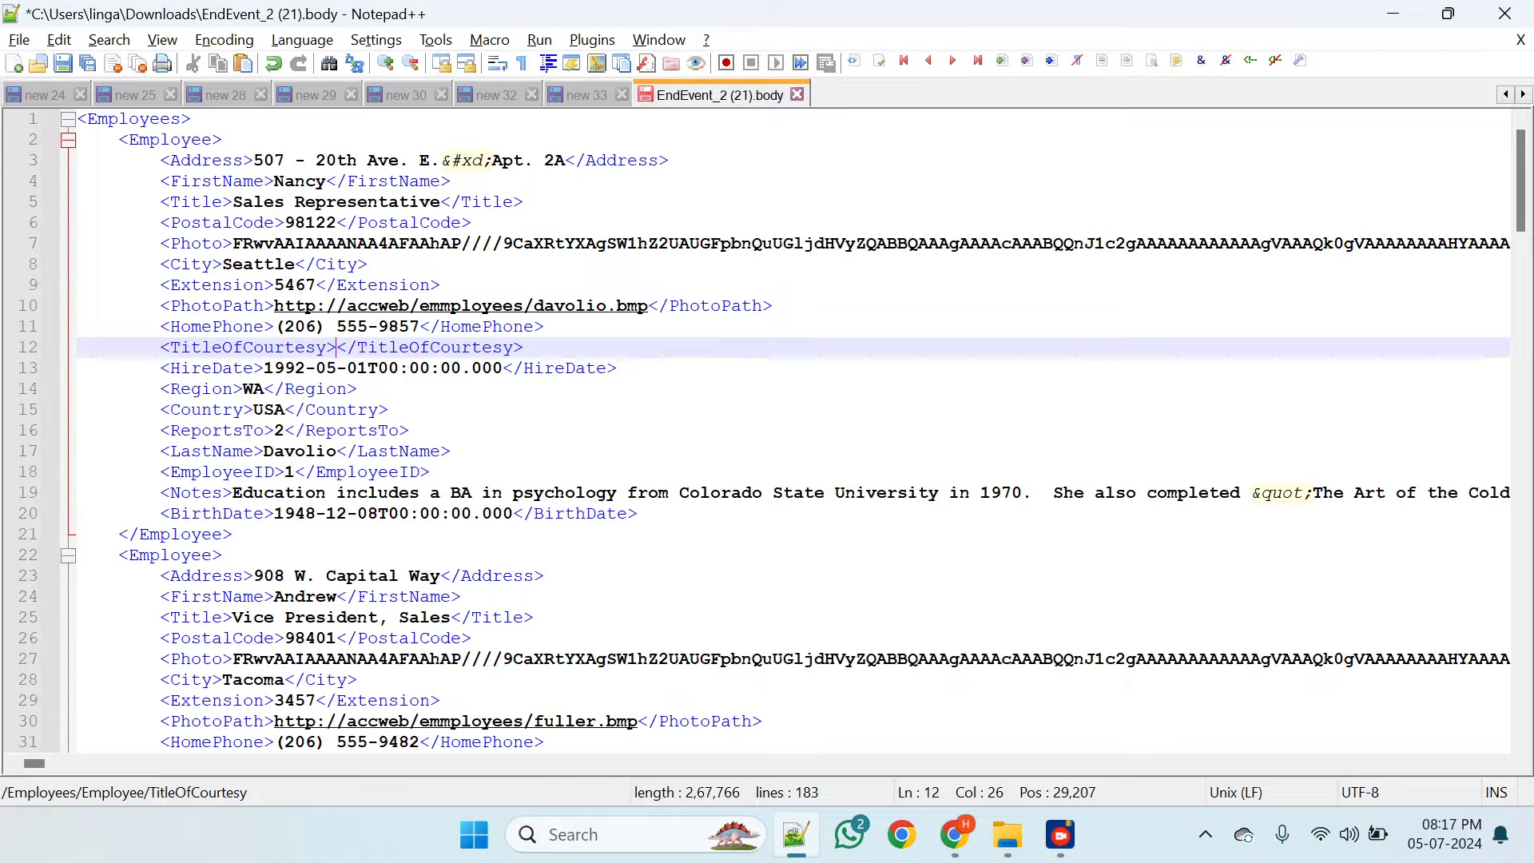
type("Yes")
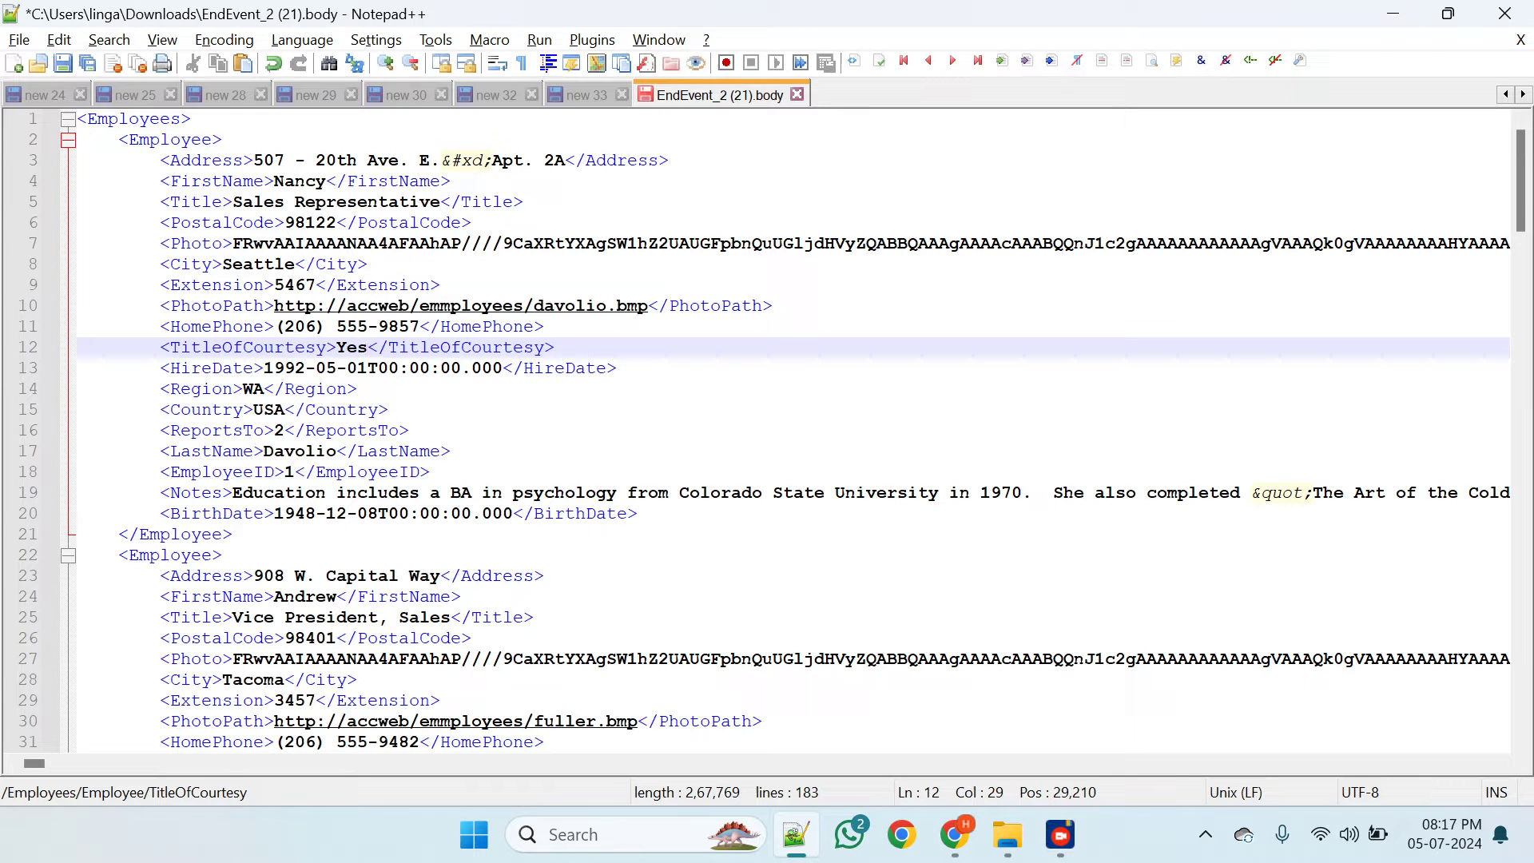
- Copy Yes from the first record and replace the second Employee record's TitleOfCourtesy value with it
scroll(767, 431, "down", 5)
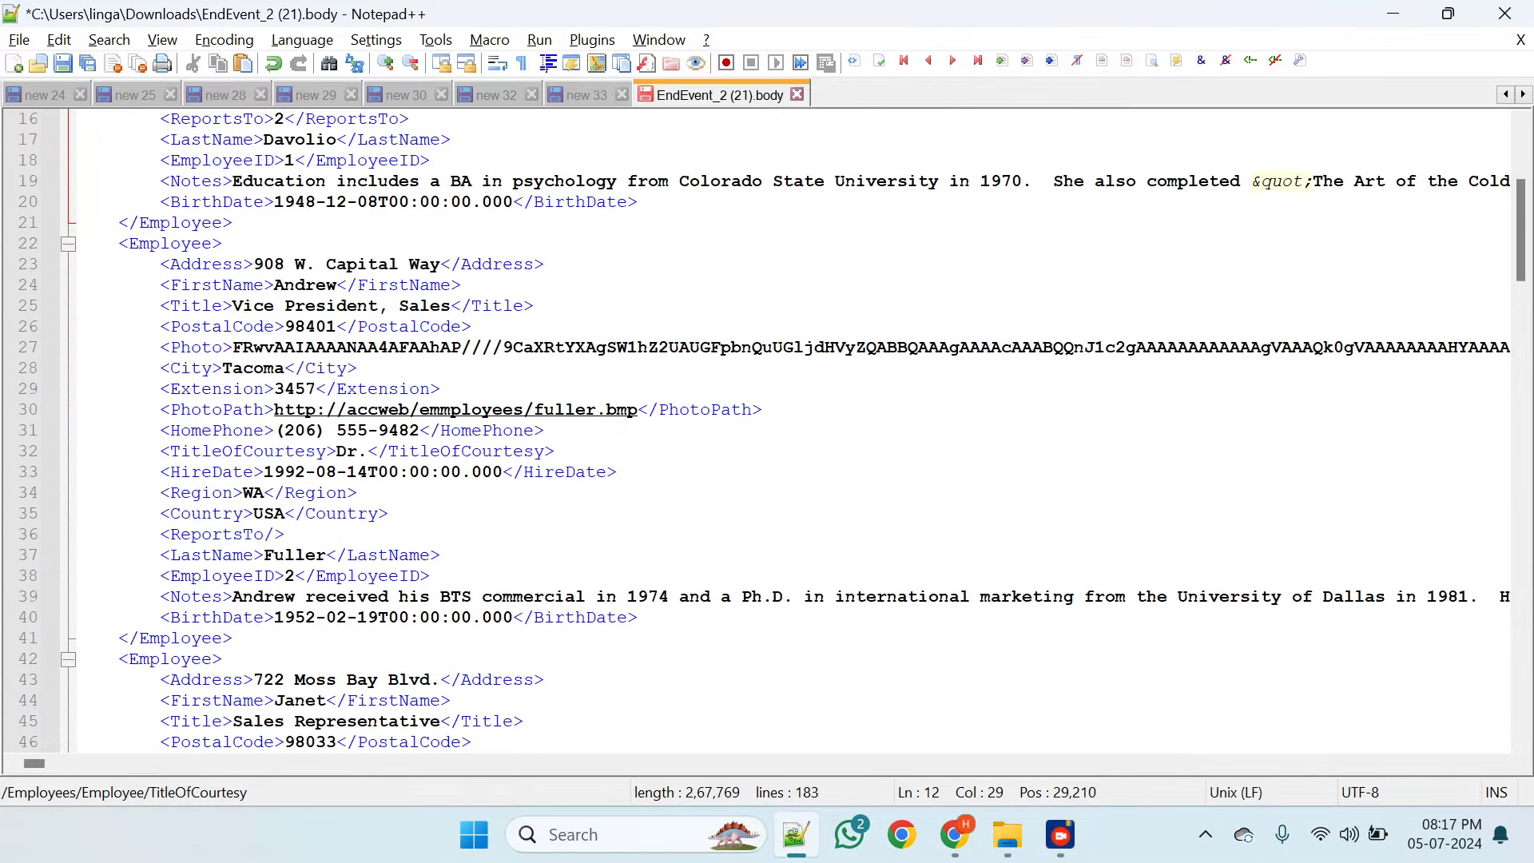
scroll(767, 431, "up", 3)
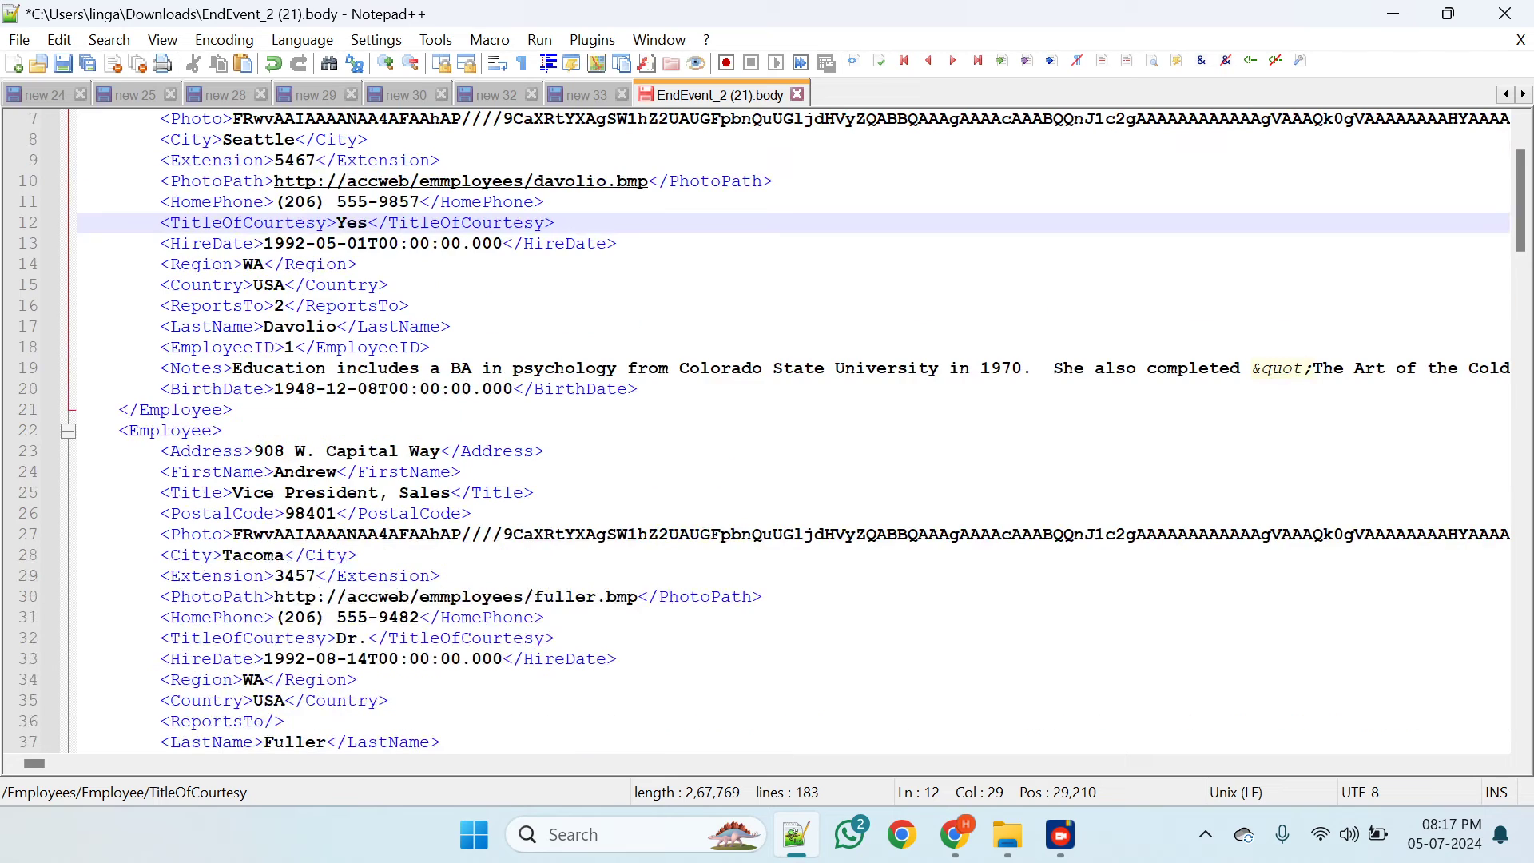
double_click(360, 224)
key("ctrl+c")
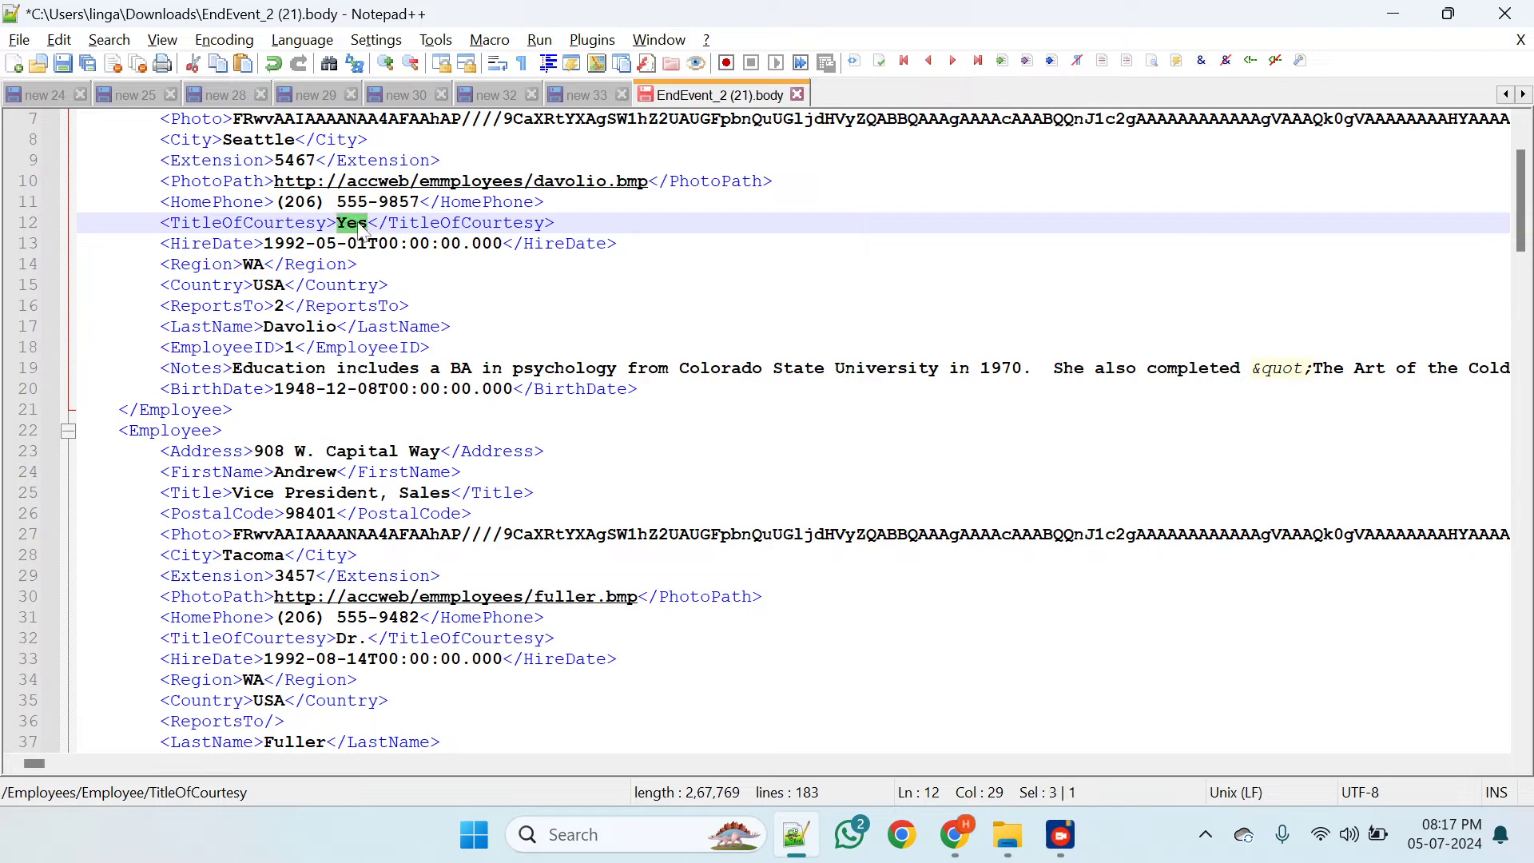
scroll(364, 227, "down", 4)
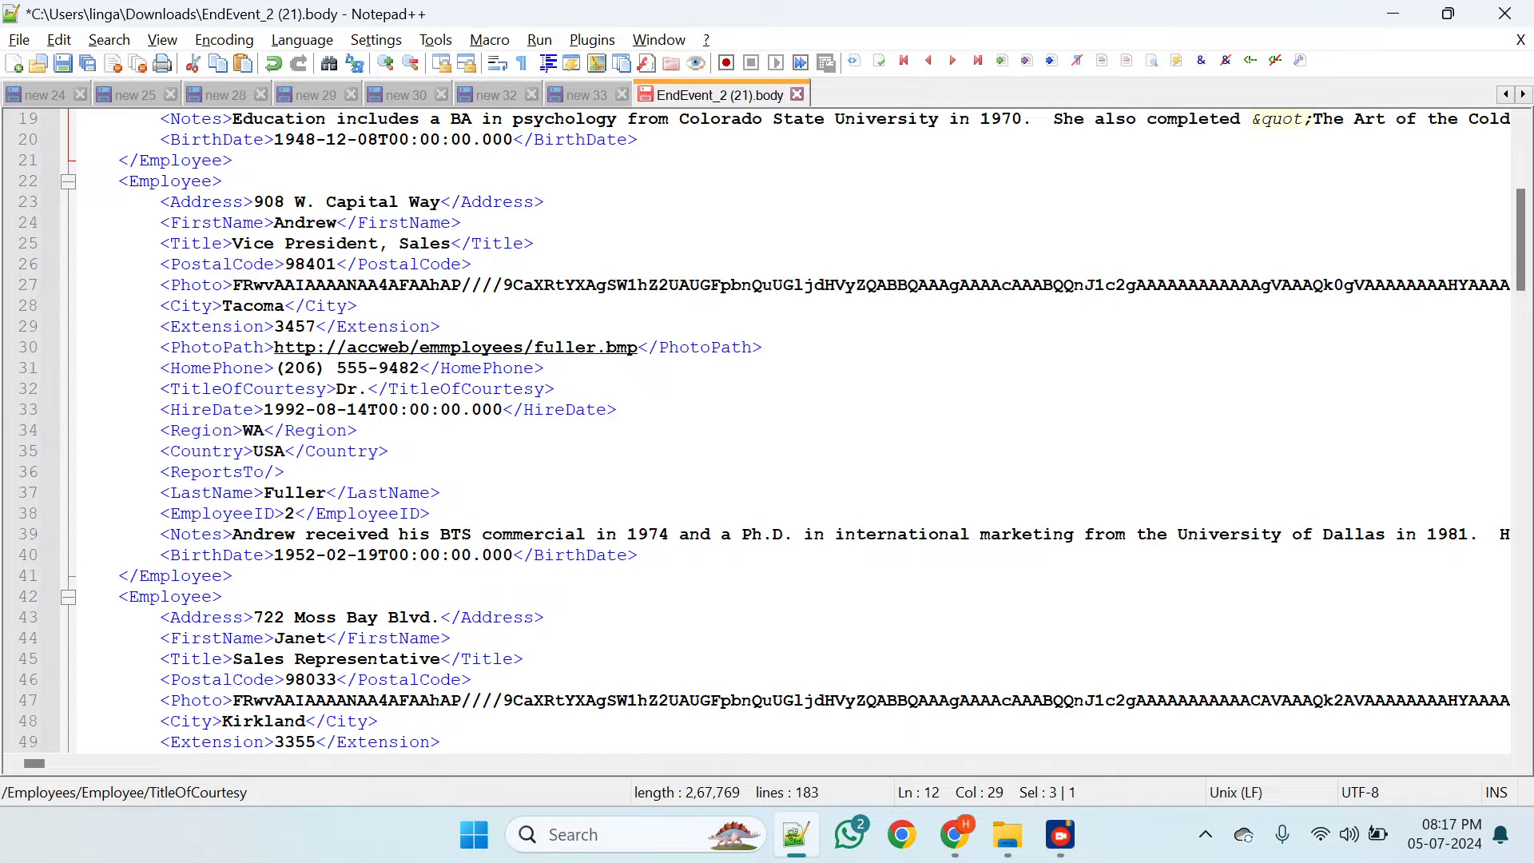
double_click(346, 389)
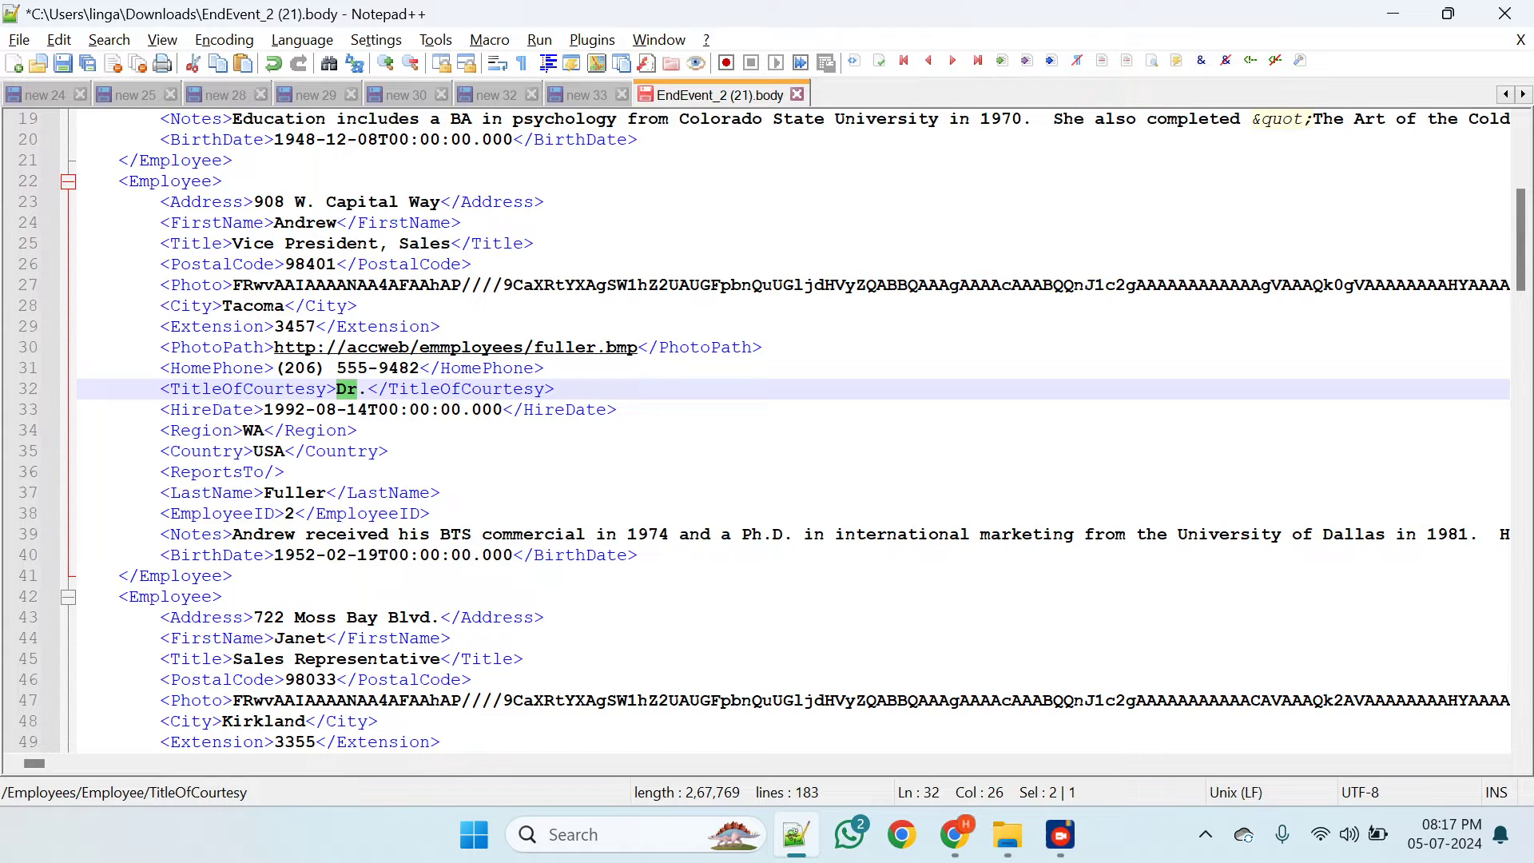
key("Delete")
key("Delete")
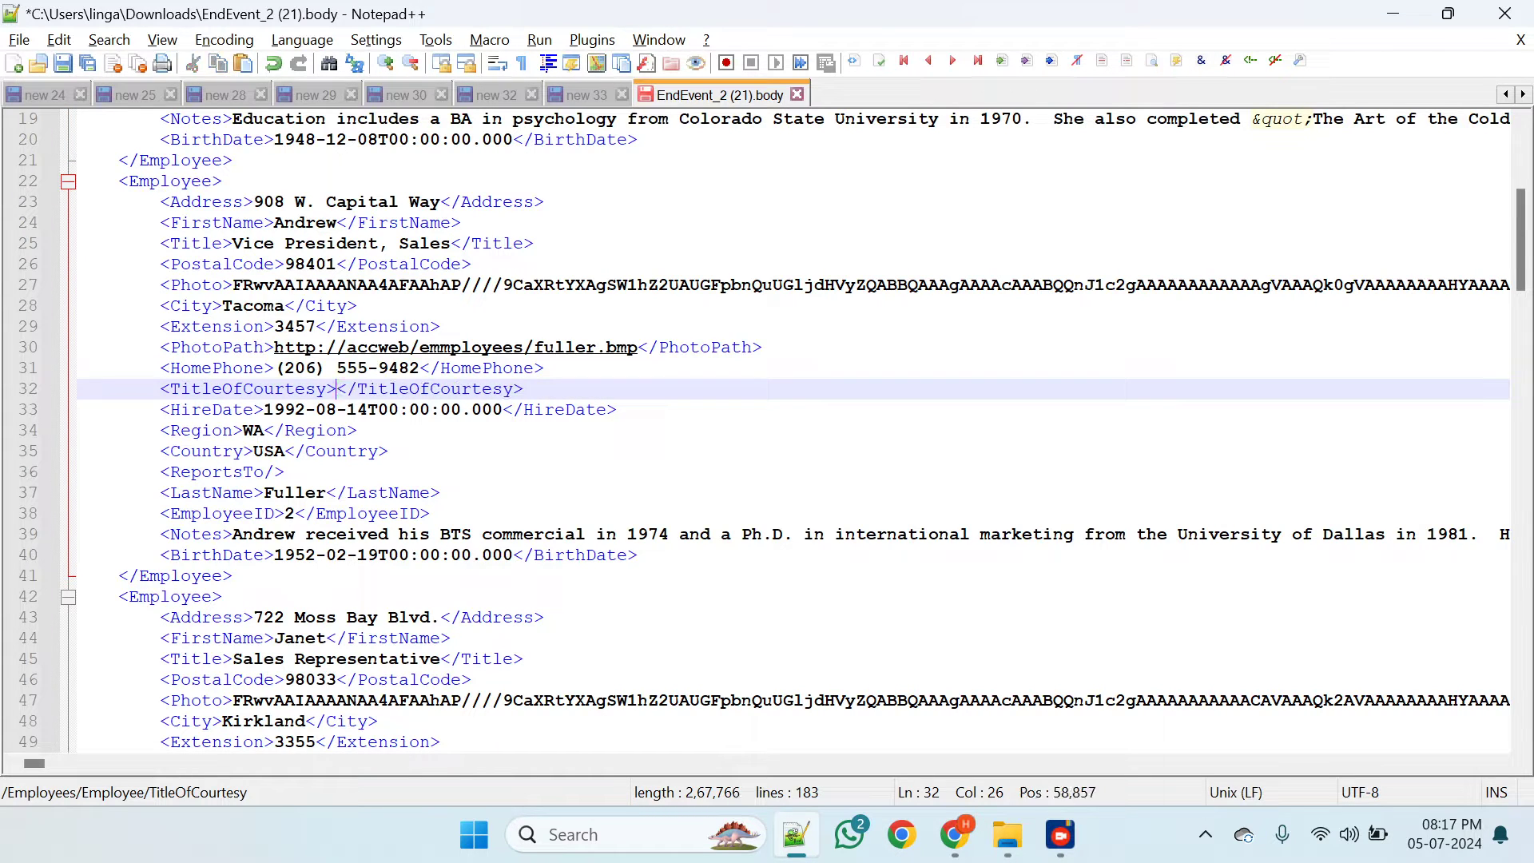
key("ctrl+v")
- Set the TitleOfCourtesy value to Yes in the third and fourth Employee records
scroll(767, 432, "down", 6)
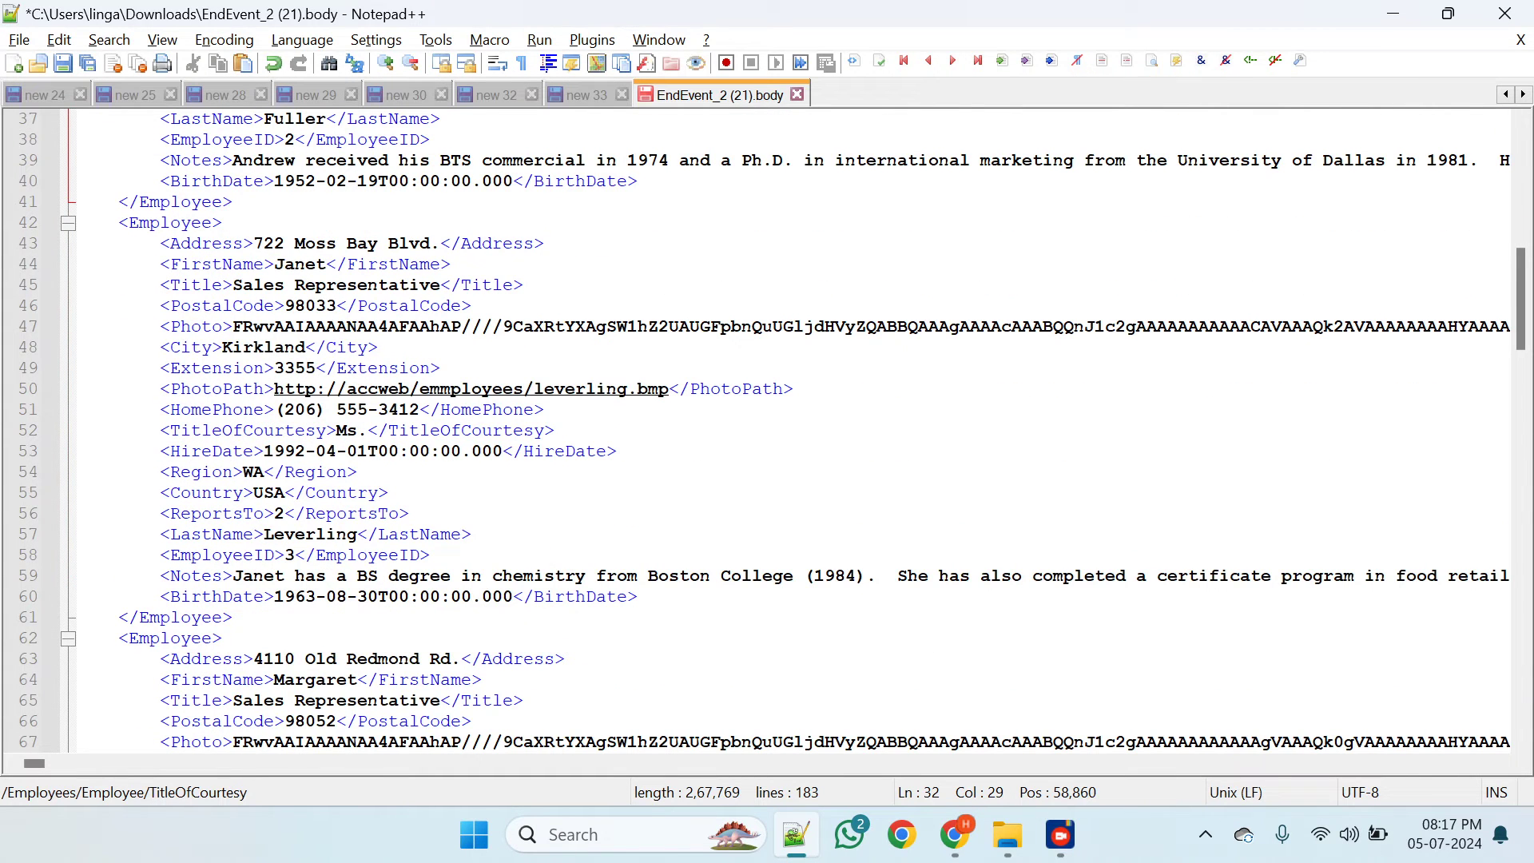
left_click_drag(368, 430, 346, 429)
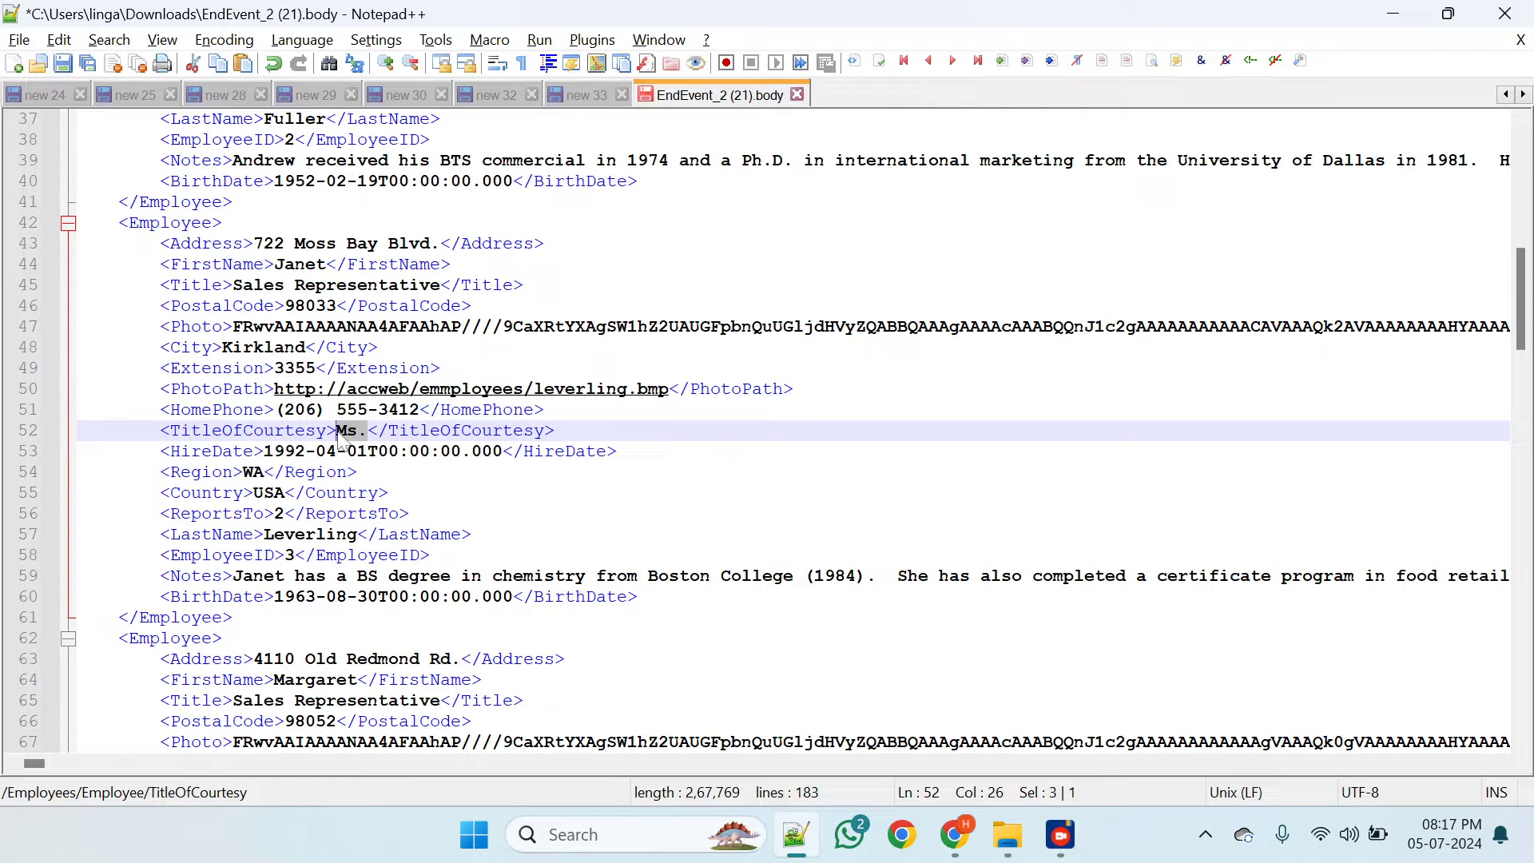
type("Yes")
scroll(339, 439, "down", 7)
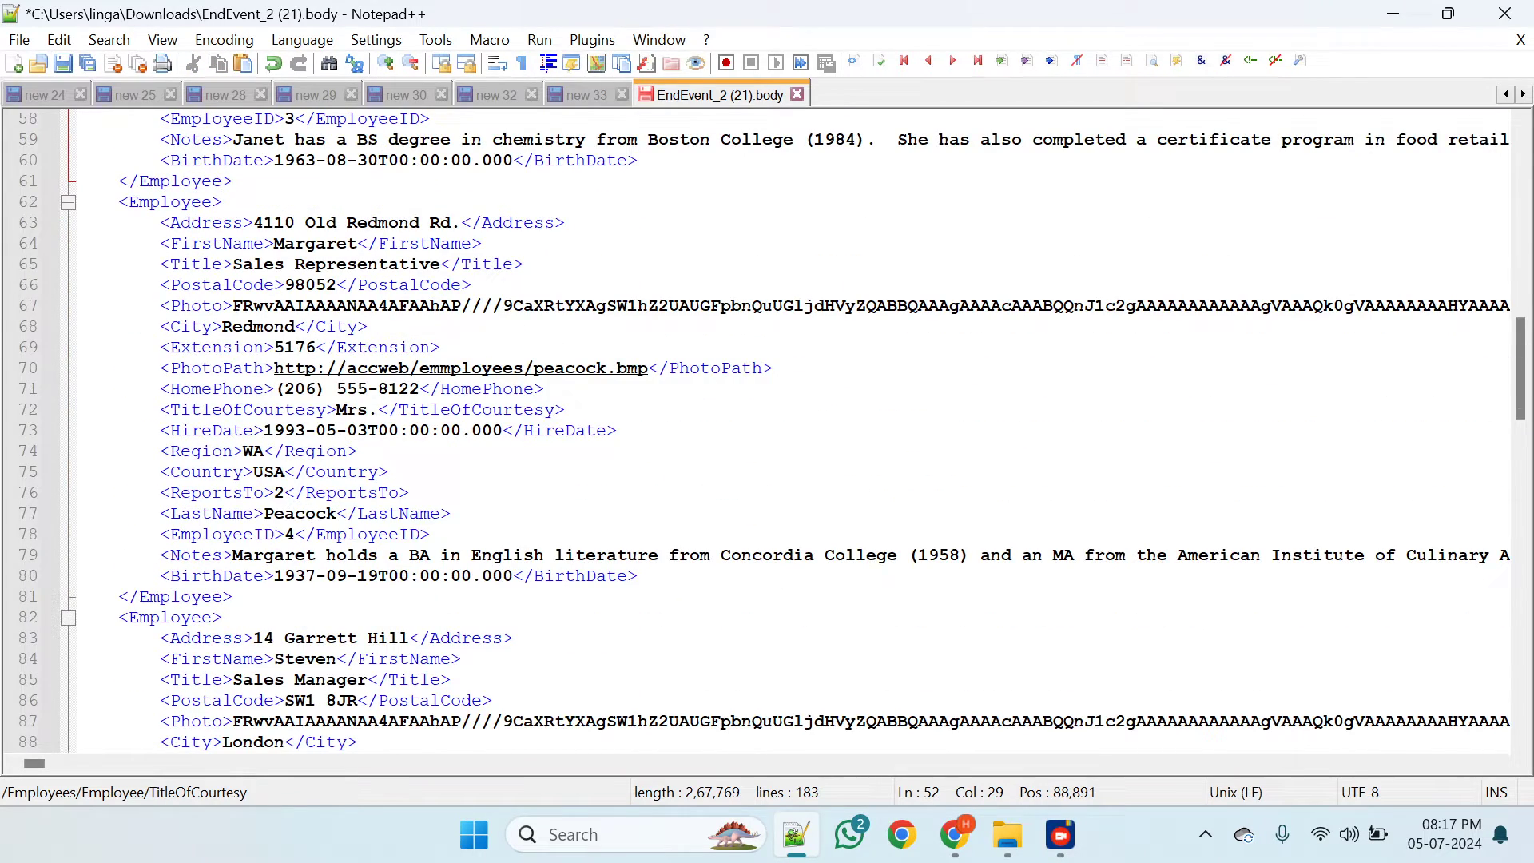
mouse_move(369, 410)
left_mouse_down()
mouse_move(326, 410)
mouse_move(347, 410)
left_mouse_up()
key("Delete")
key("Delete")
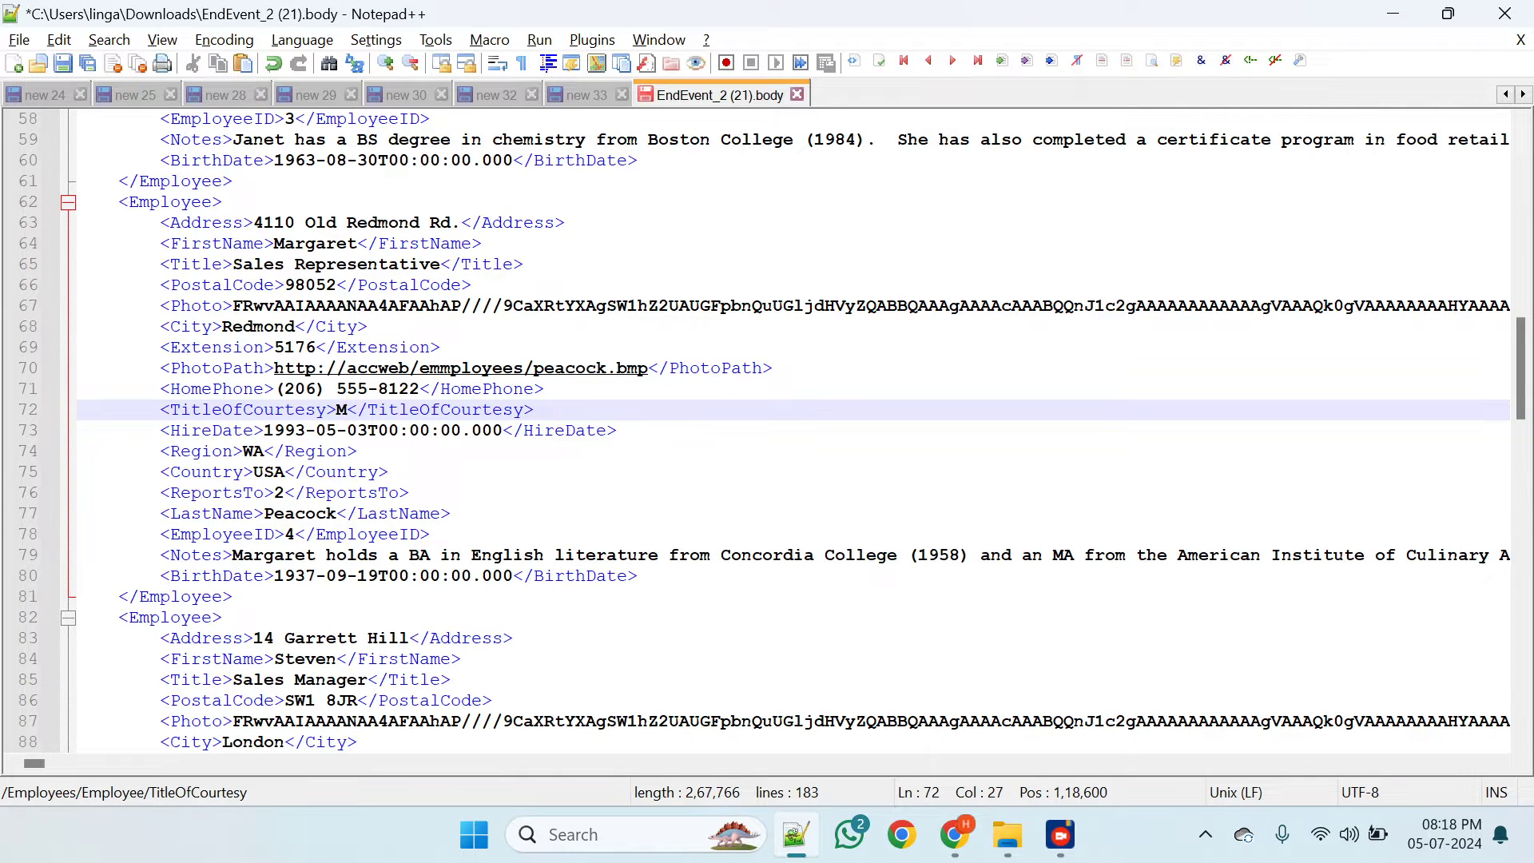
type("s.")
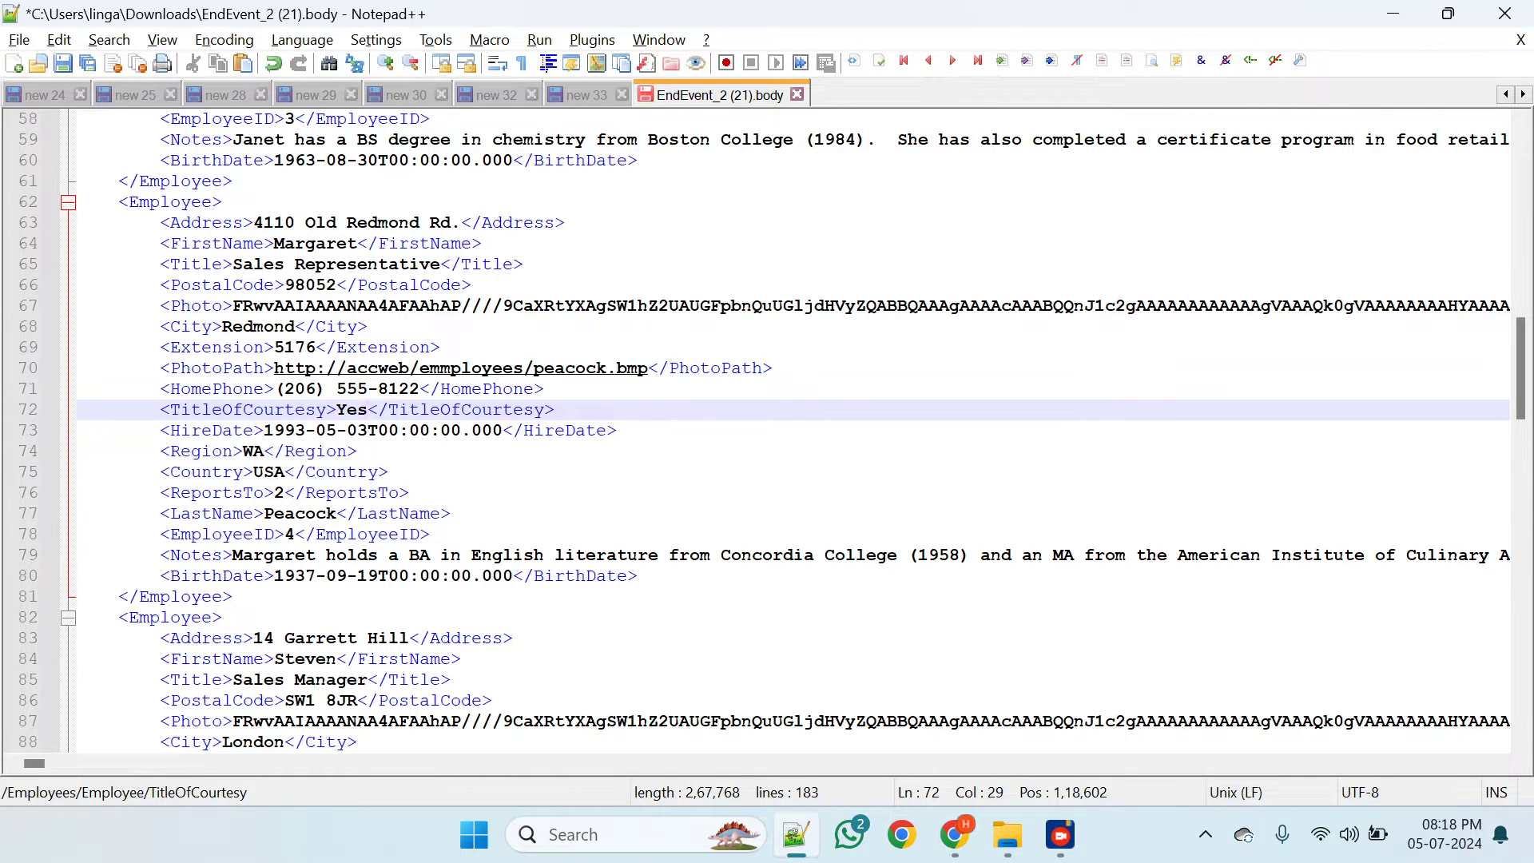
- Set the TitleOfCourtesy value of the last Employee record in the payload to NO
scroll(791, 432, "down", 20)
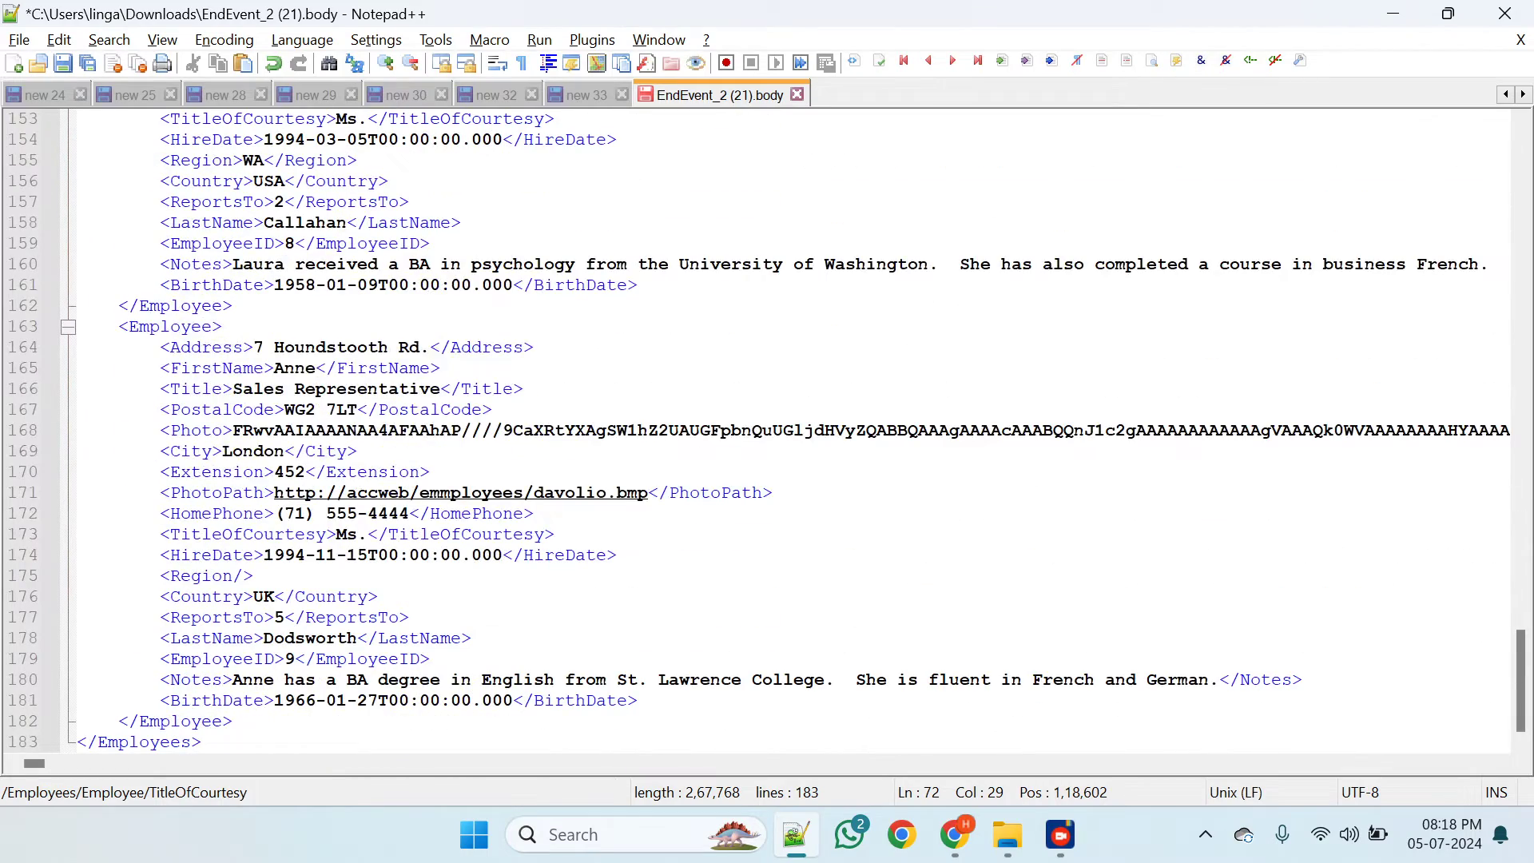
left_click_drag(368, 535, 336, 535)
type("NO")
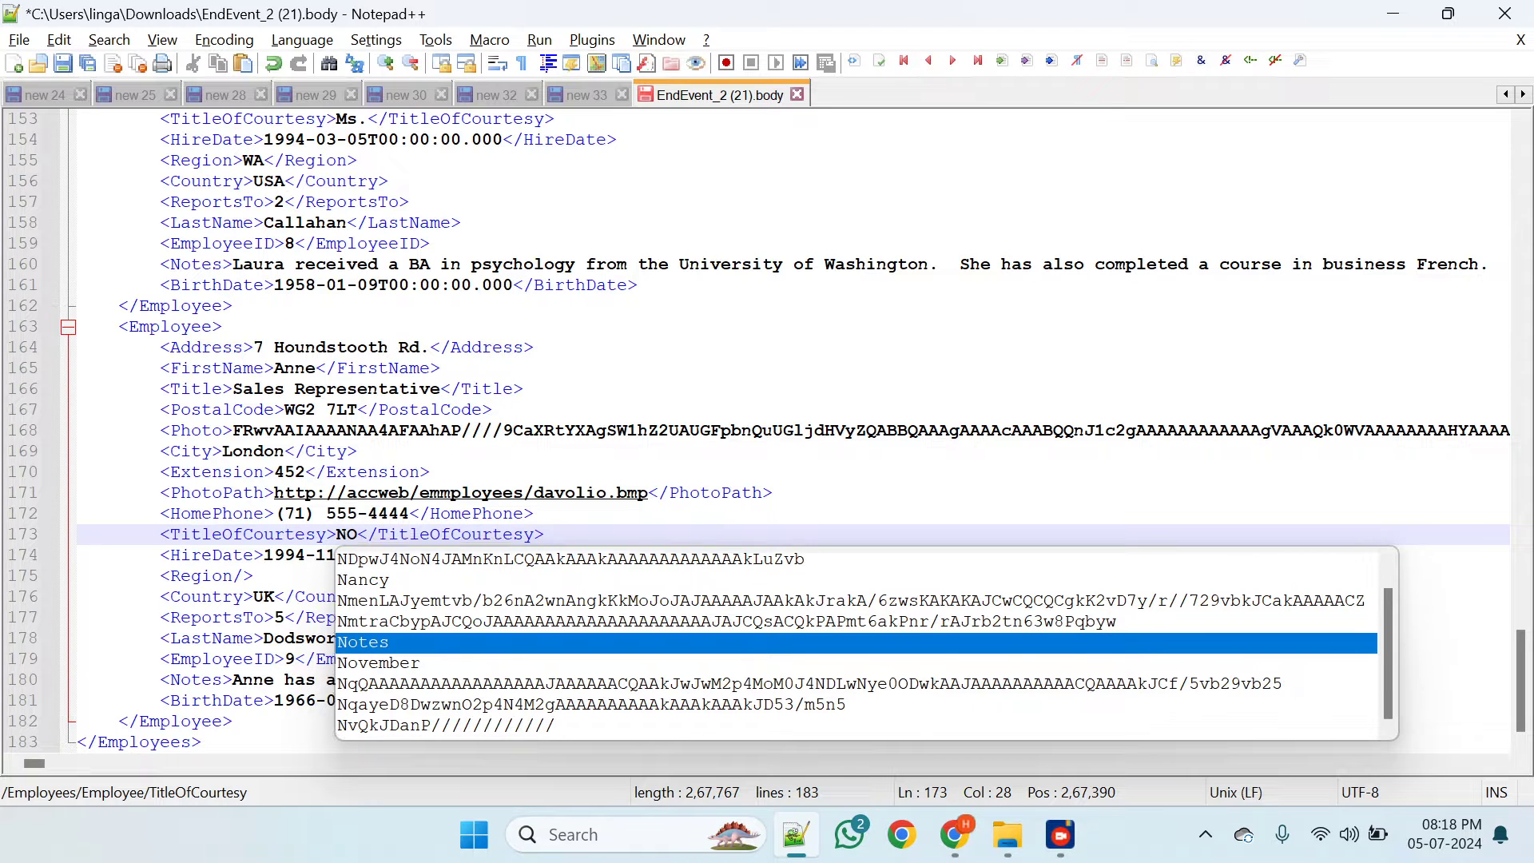
- Copy the TitleOfCourtesy tag name from the first Employee record
left_click(413, 65)
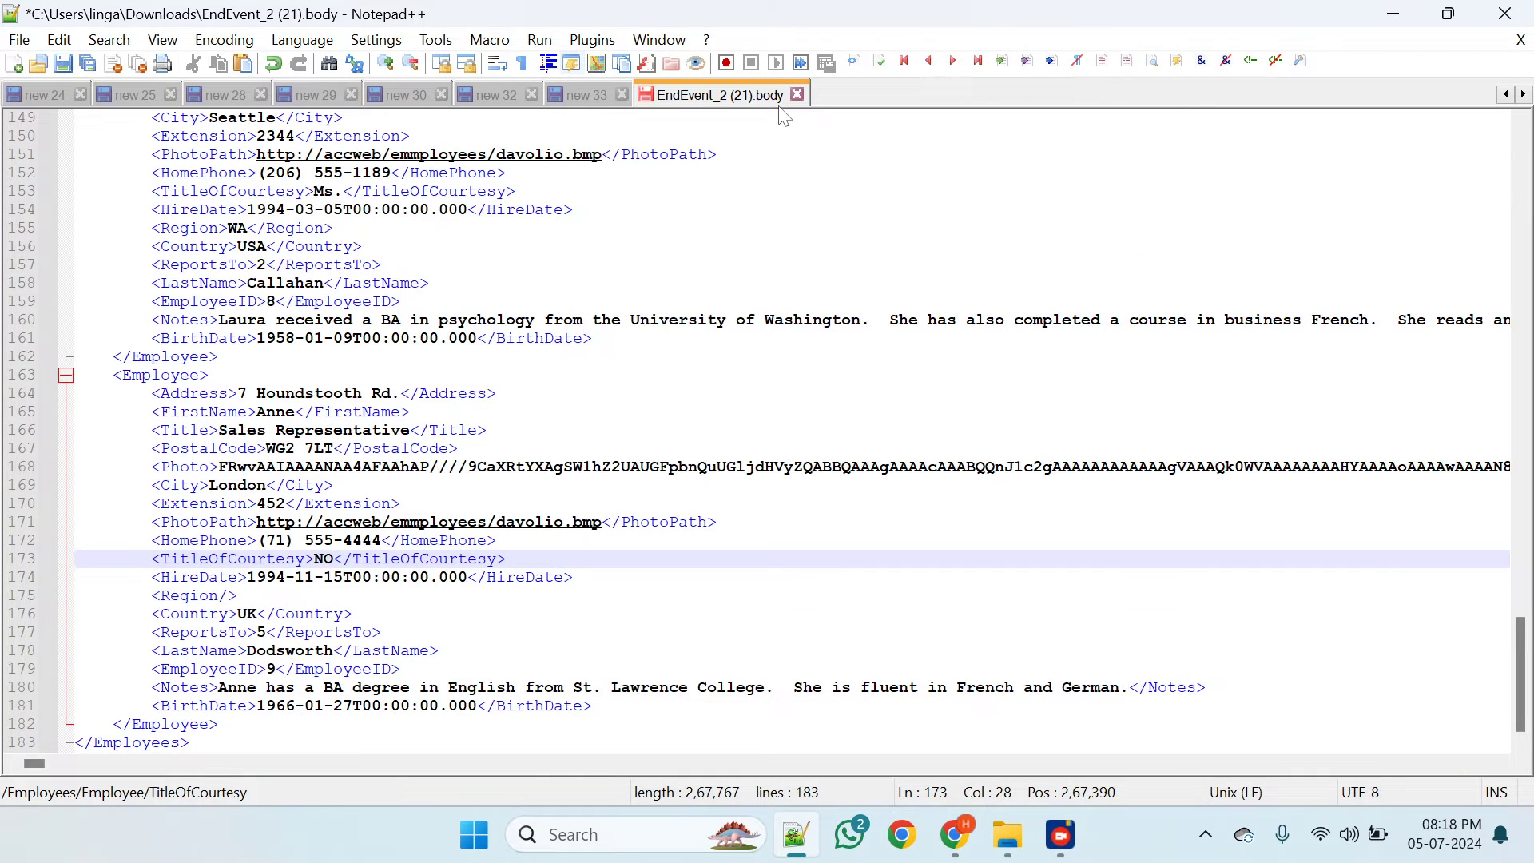
left_click(412, 64)
scroll(766, 432, "up", 20)
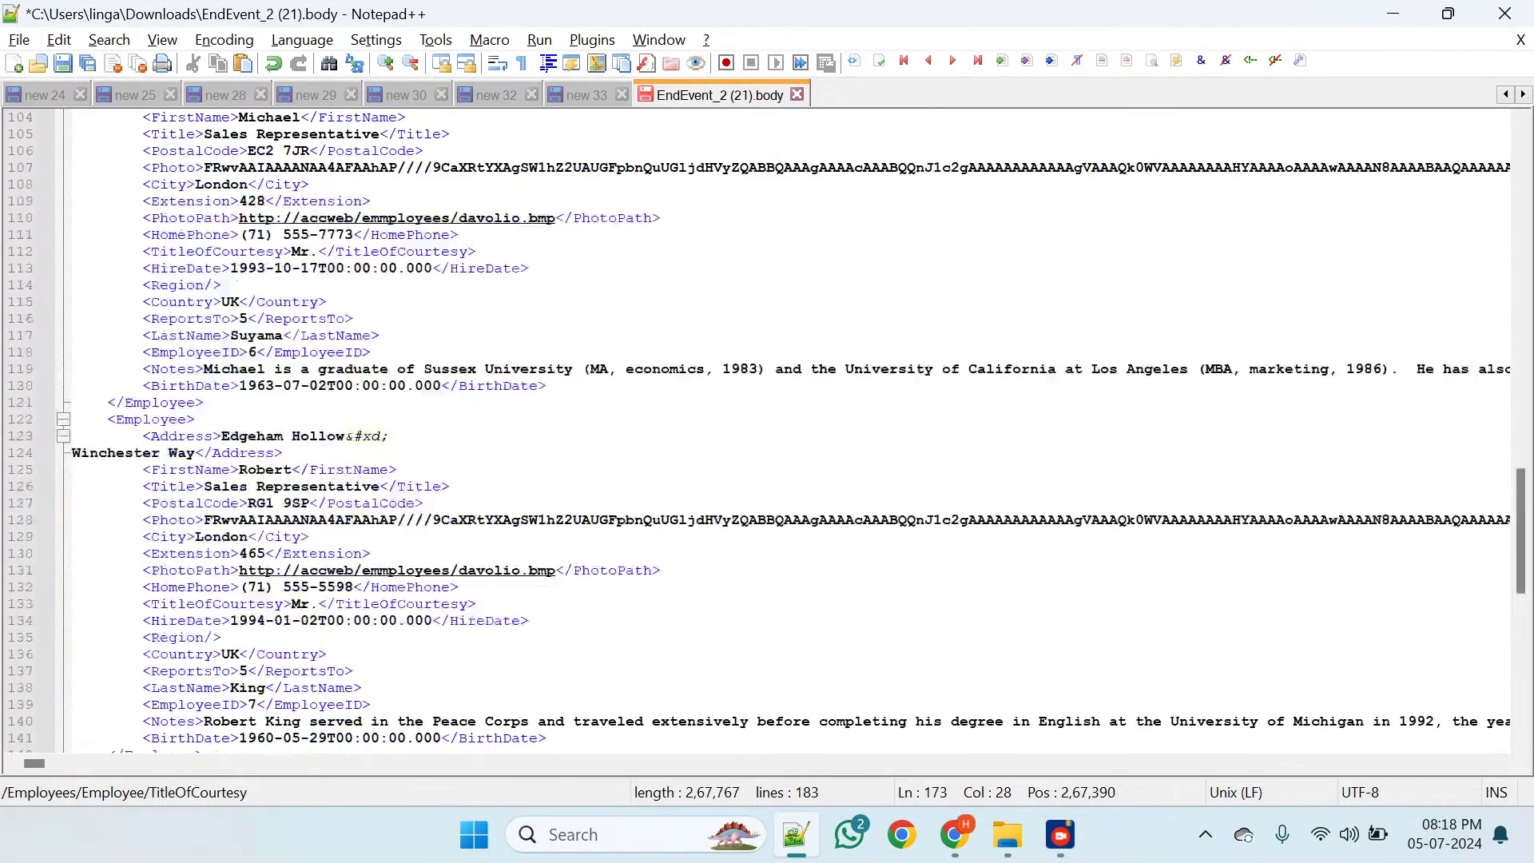
scroll(767, 431, "up", 17)
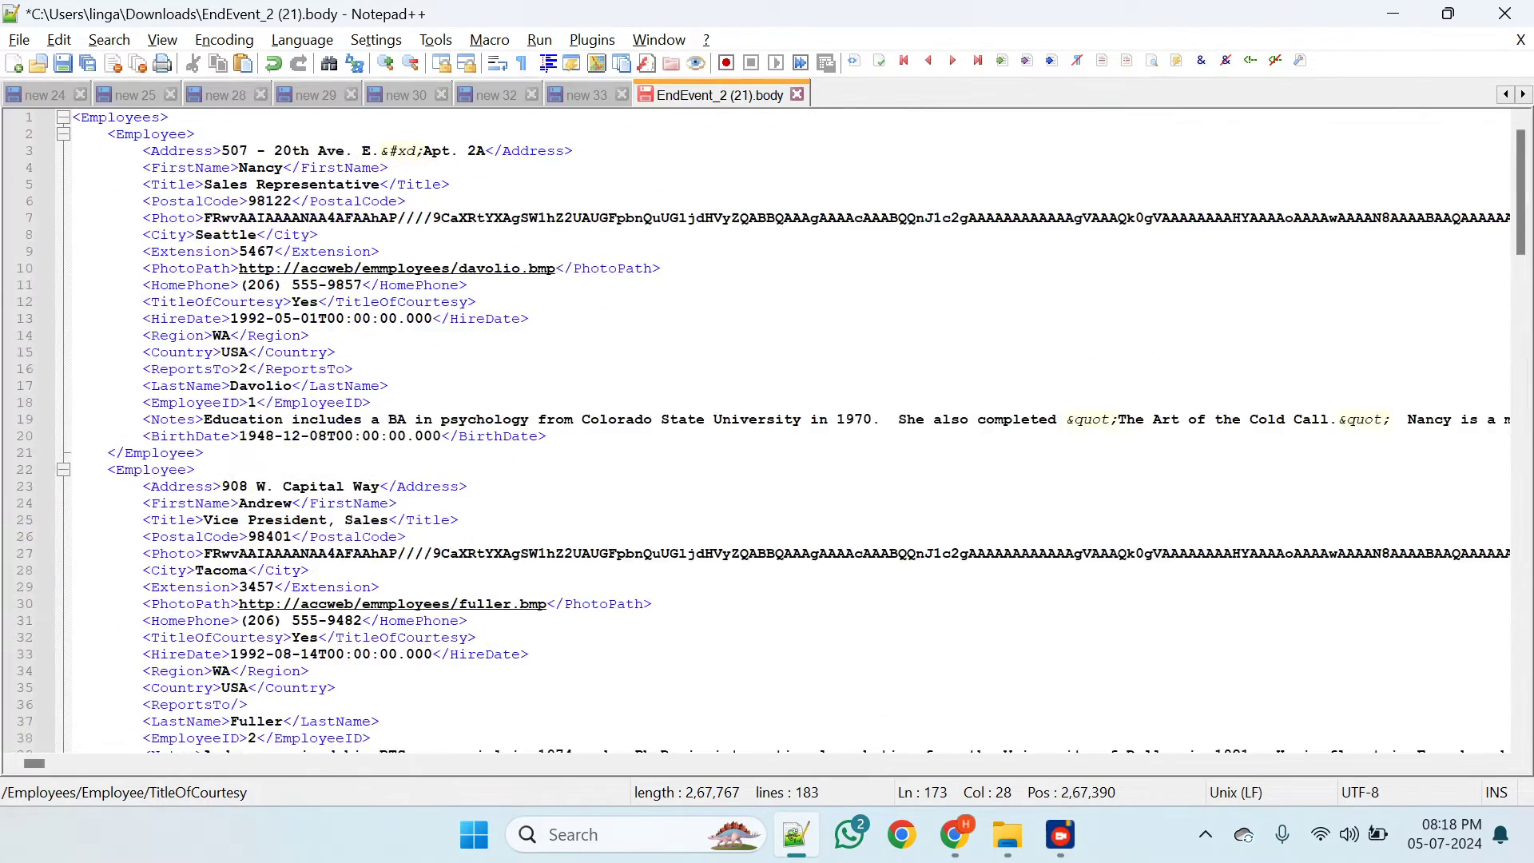
double_click(272, 304)
key("ctrl+c")
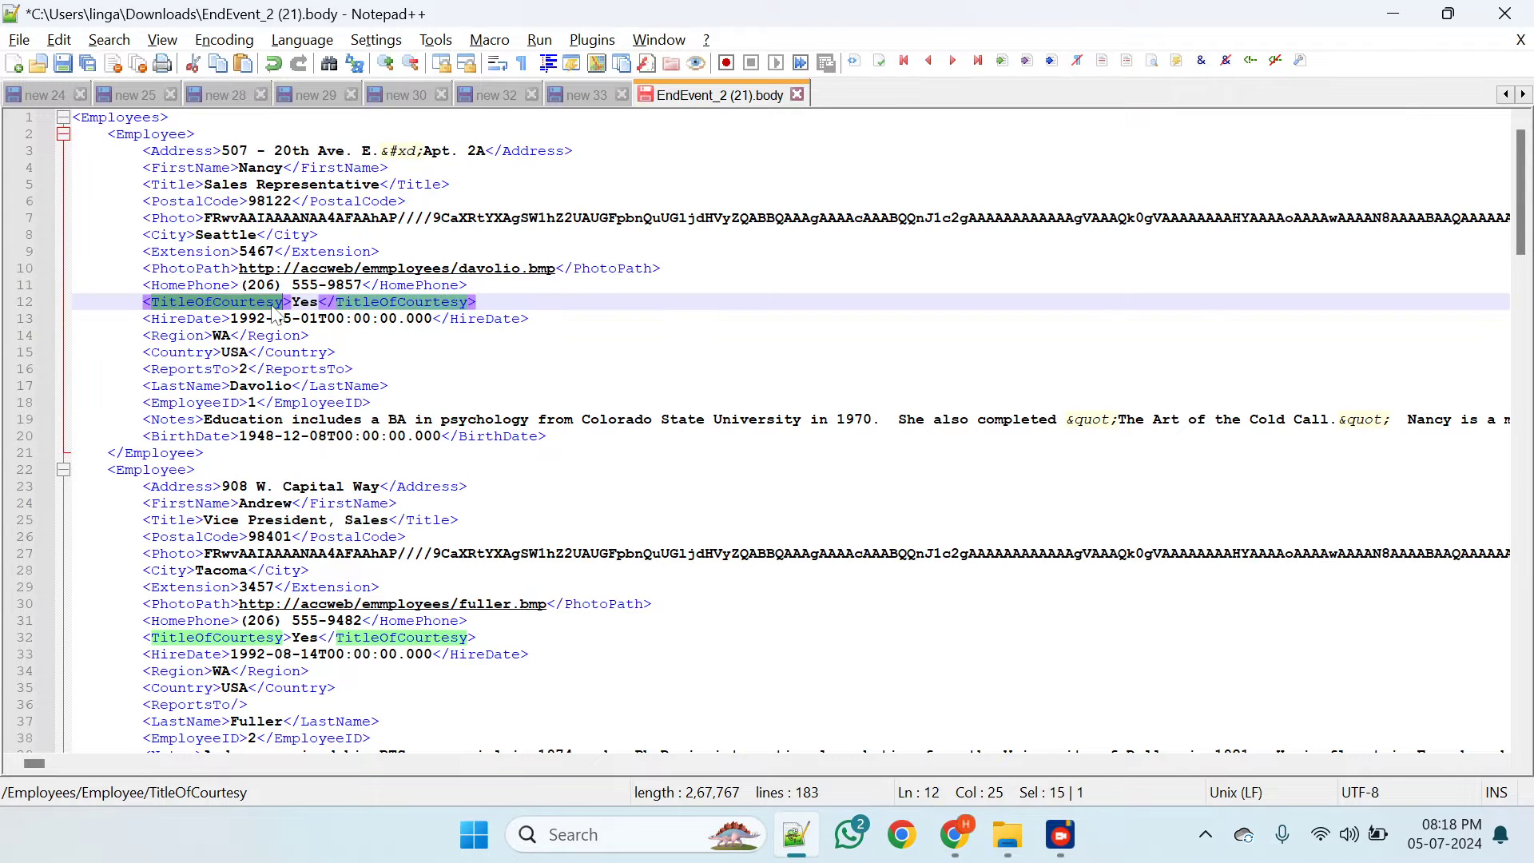
- Switch to the LoopingProcessCall flow in the browser and set the Looping Process Call's condition expression to //TitleOfCourtesy = 'Yes'
key("alt+Tab")
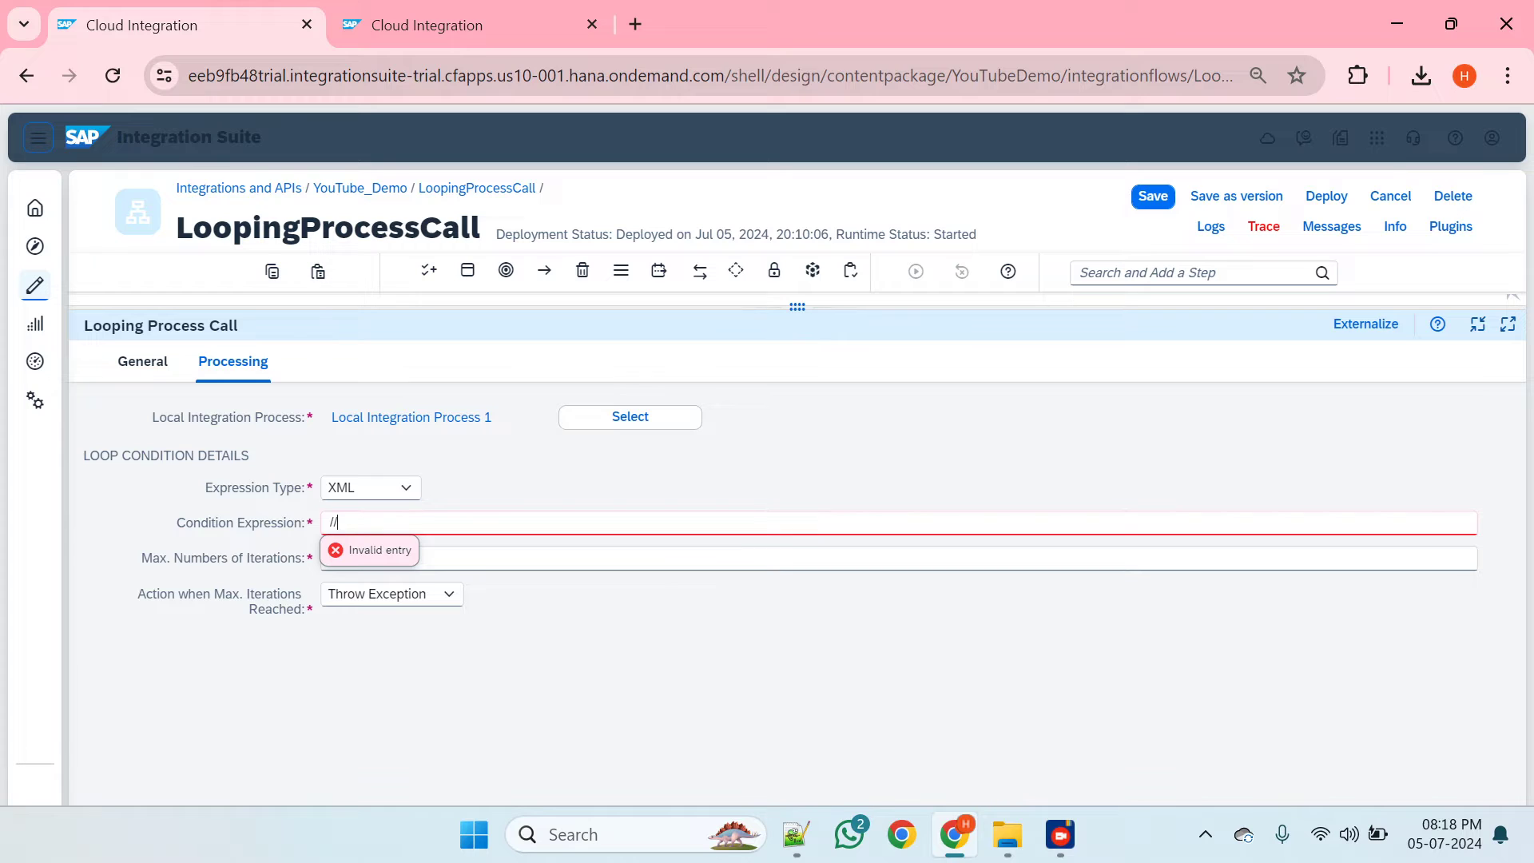
key("ctrl+v")
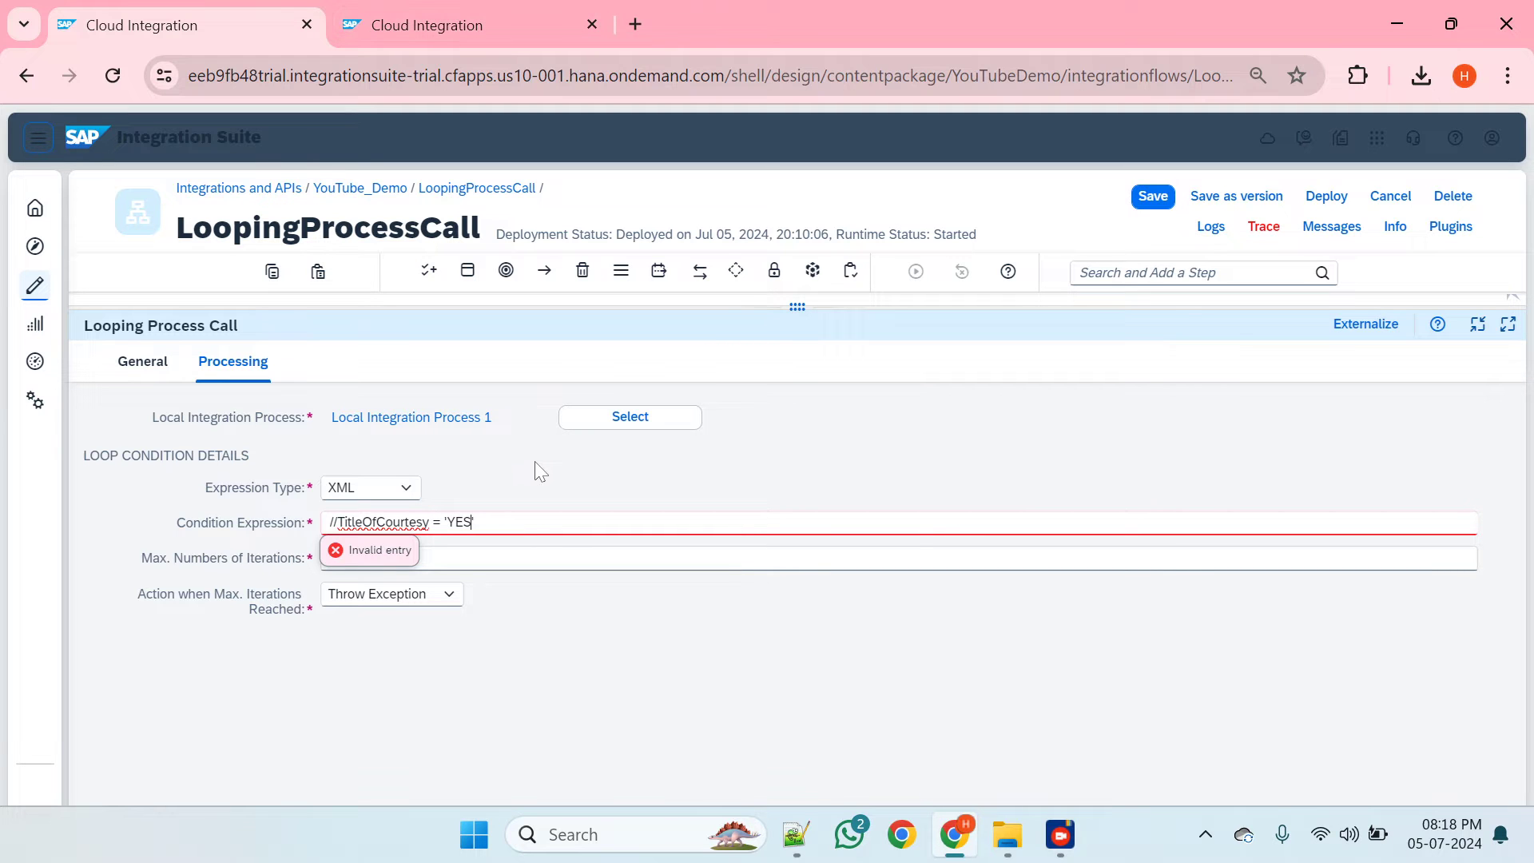
key("BackSpace")
key("BackSpace")
type("es")
left_click(463, 25)
left_click(183, 25)
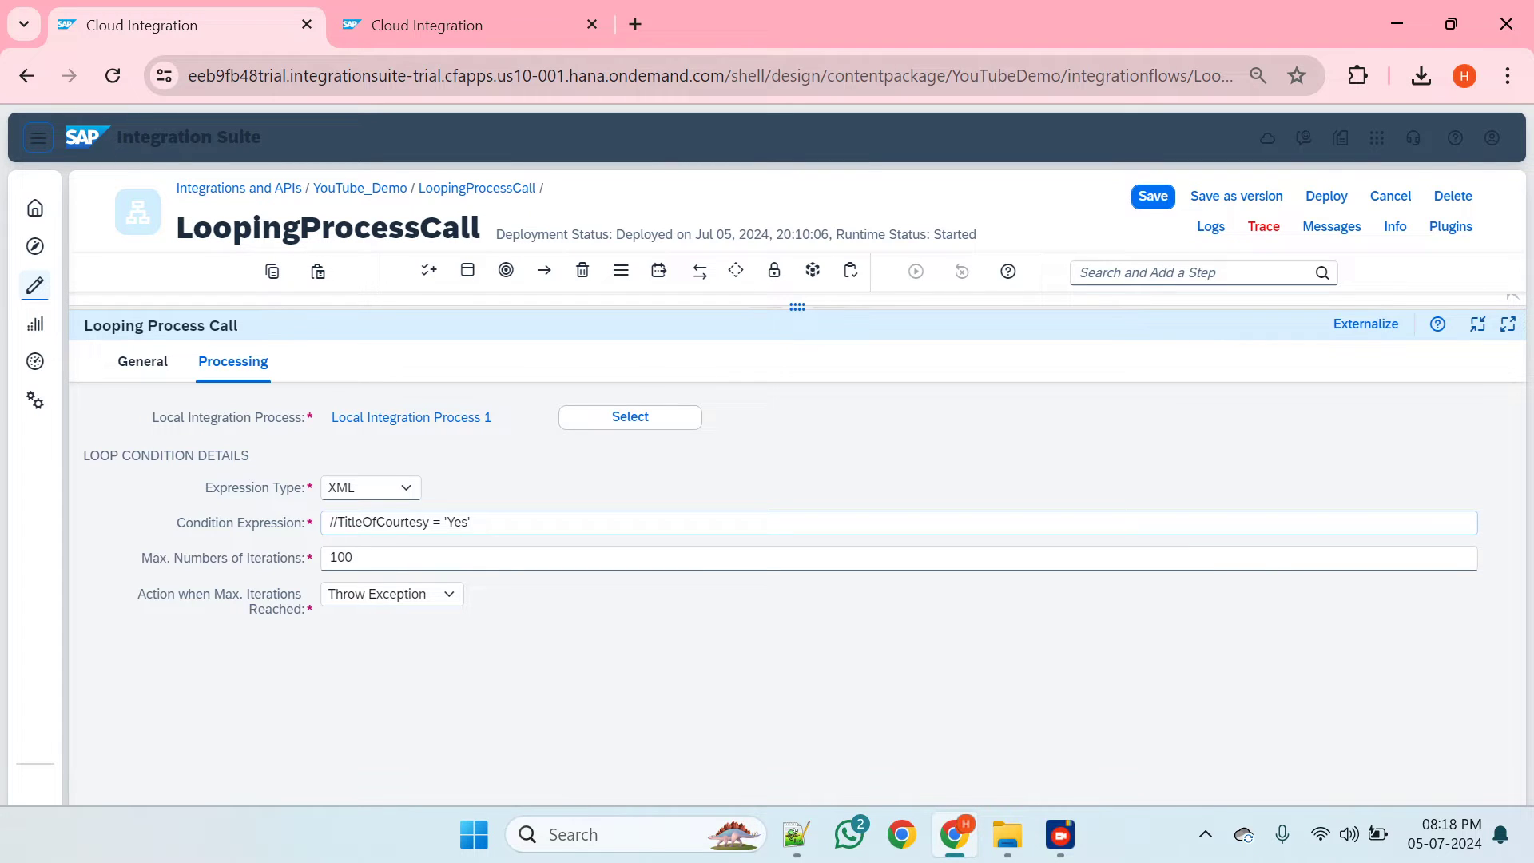
- Compare the TitleOfCourtesy values across the Employee records in the Notepad++ payload with the looping design of the LoopingProcessCall flow
key("alt+Tab")
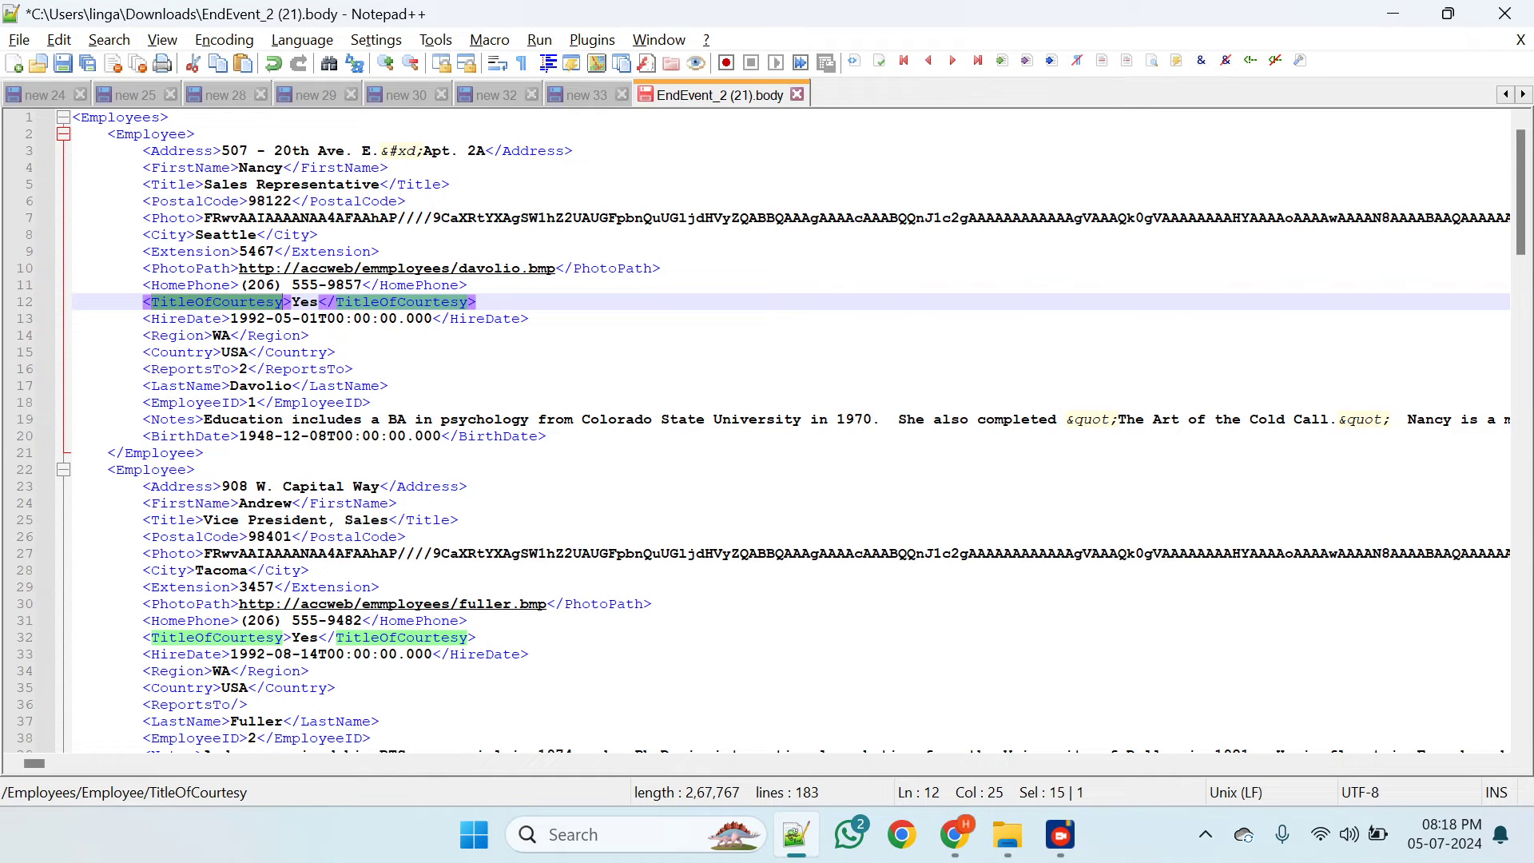
key("alt+Tab")
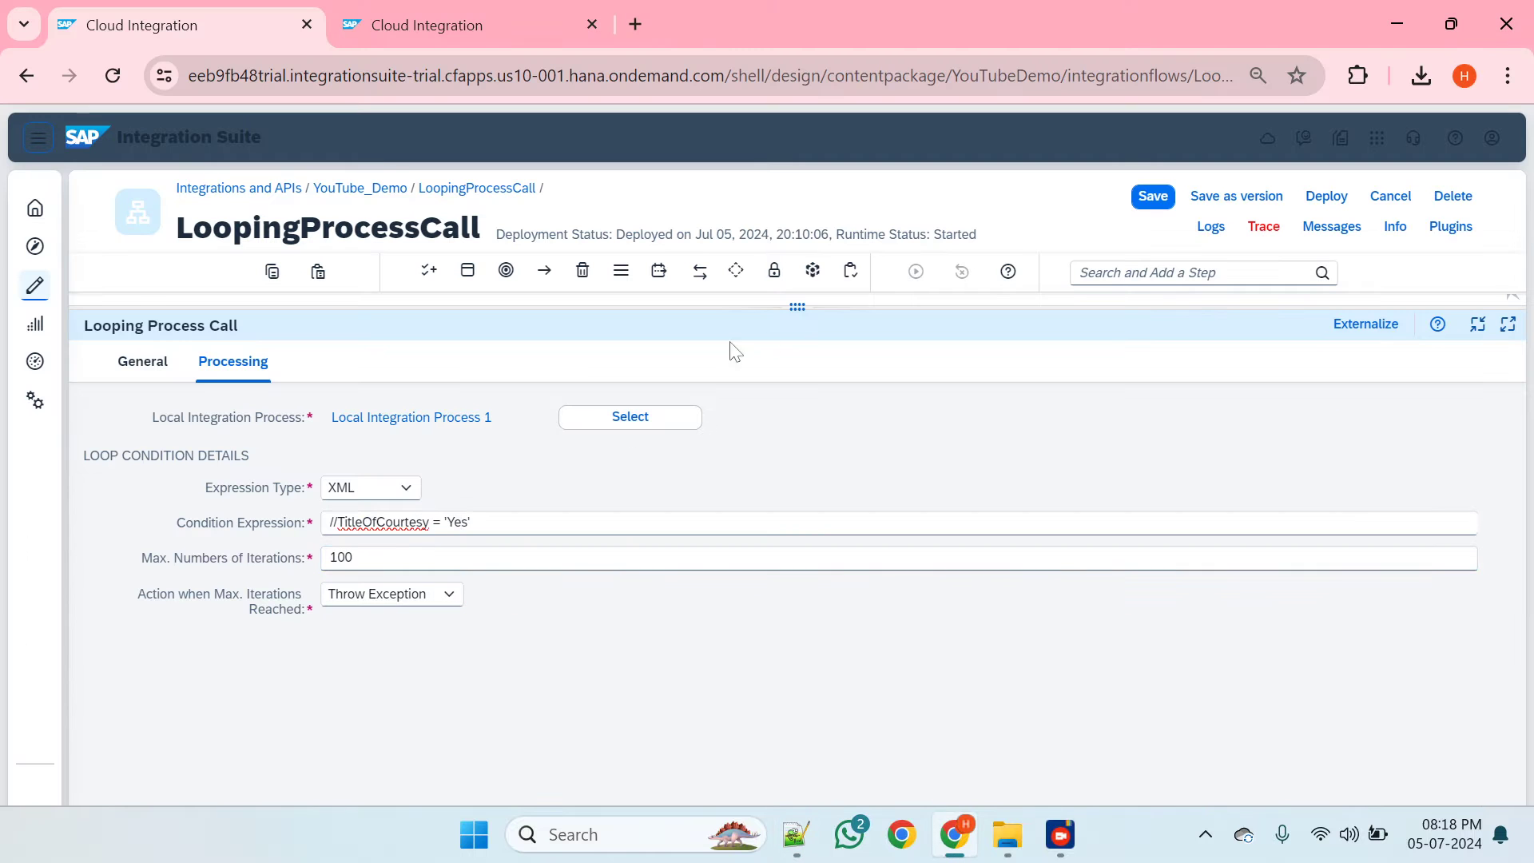
left_click_drag(811, 302, 735, 687)
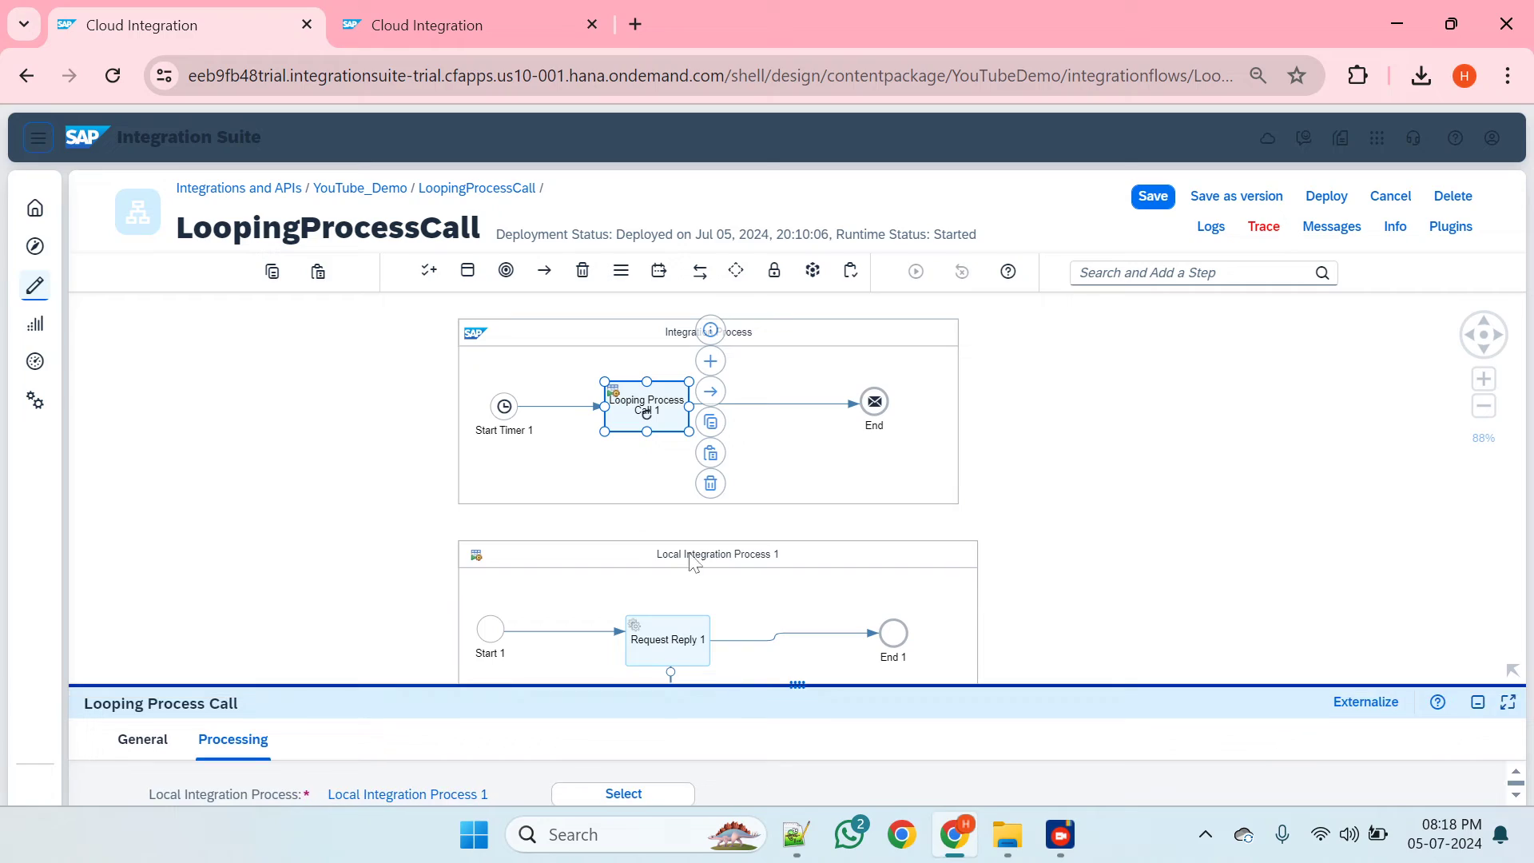
key("alt+Tab")
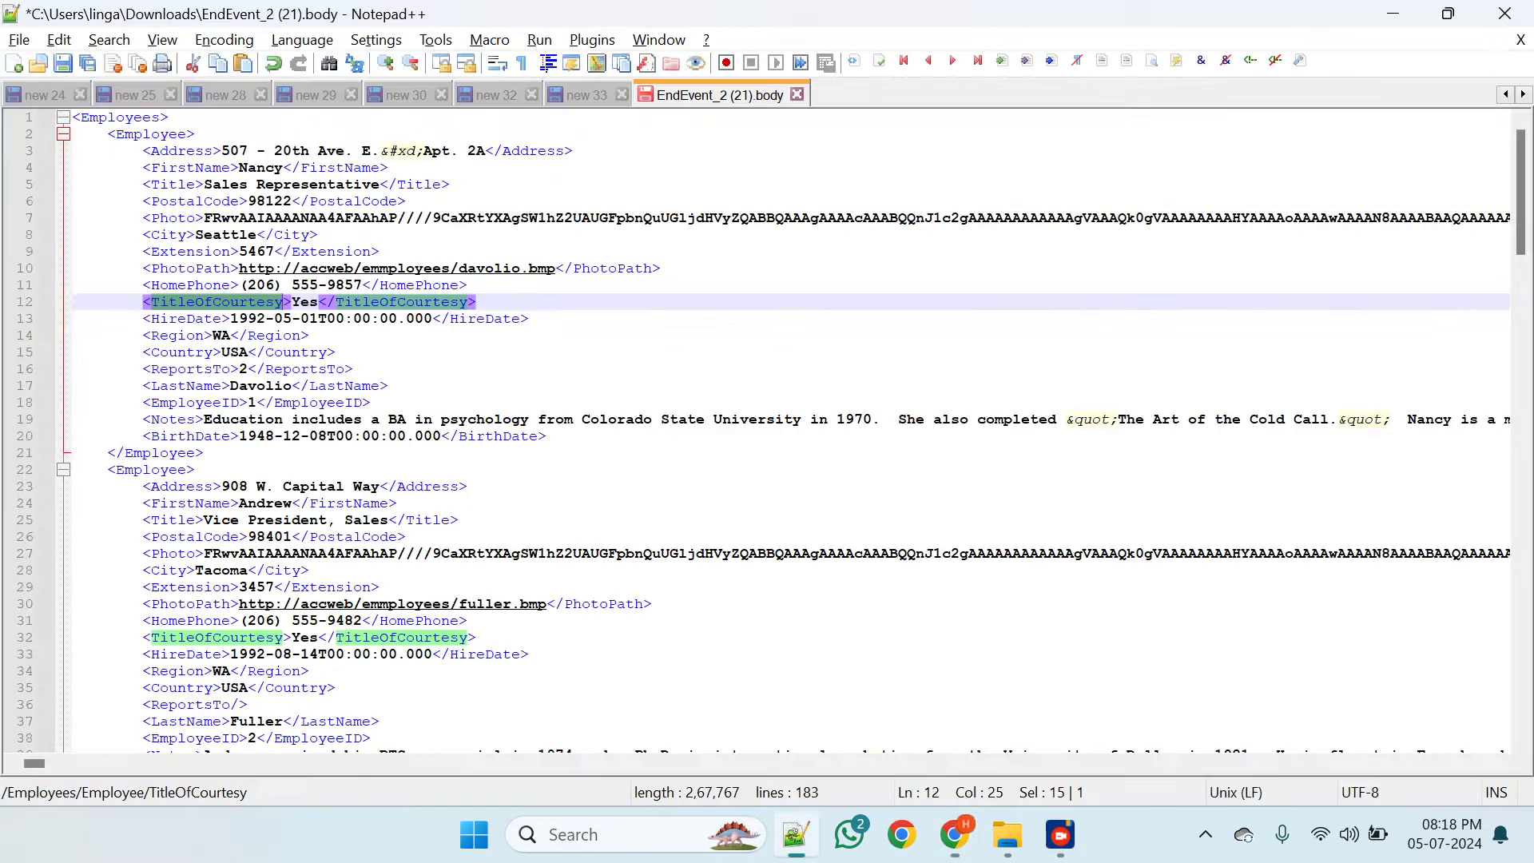
scroll(790, 432, "down", 3)
scroll(791, 431, "down", 11)
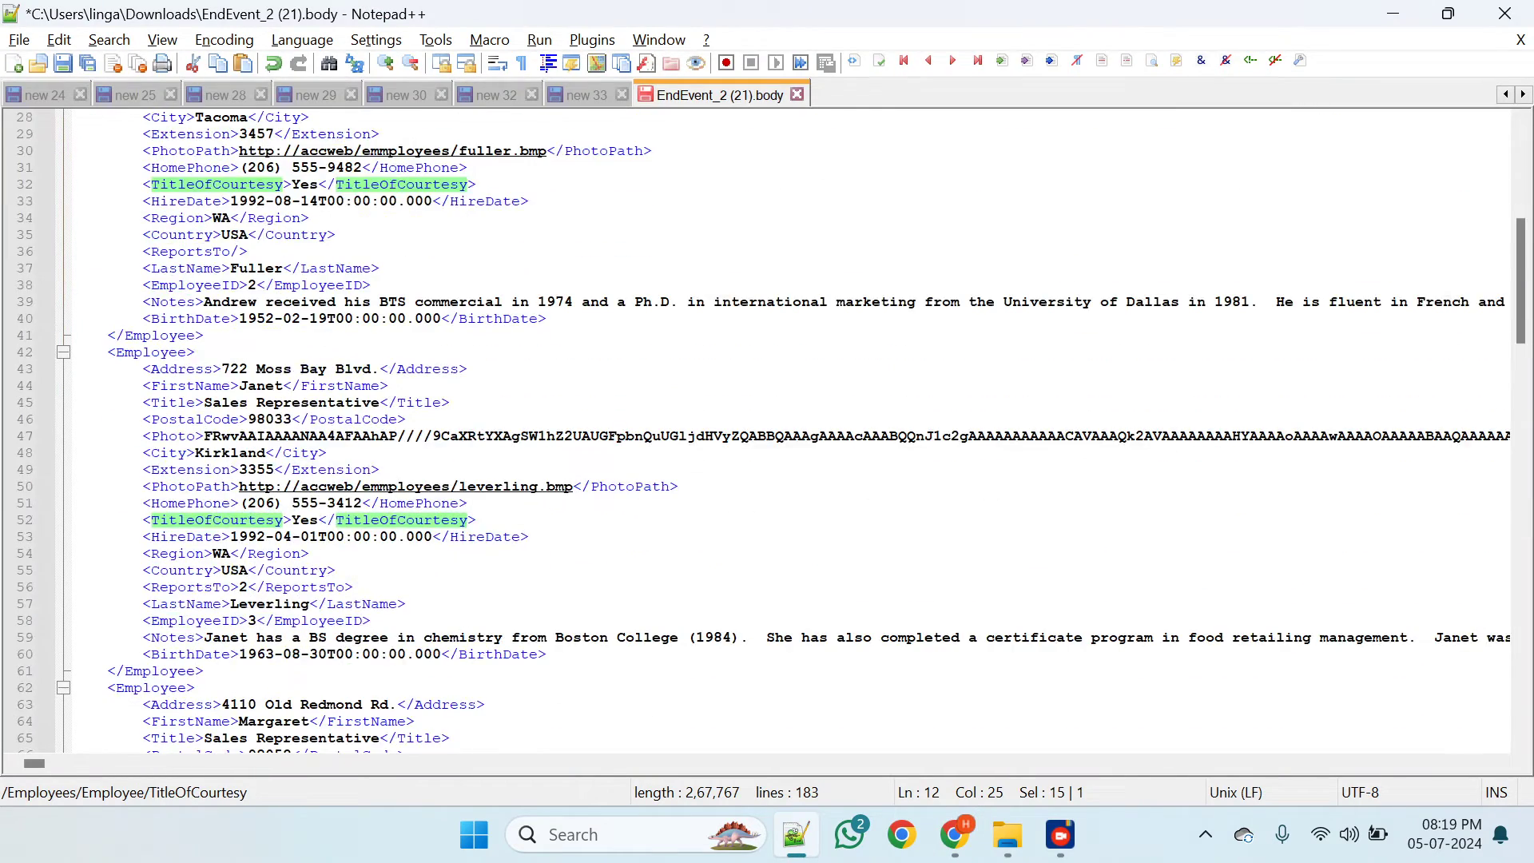
key("alt+Tab")
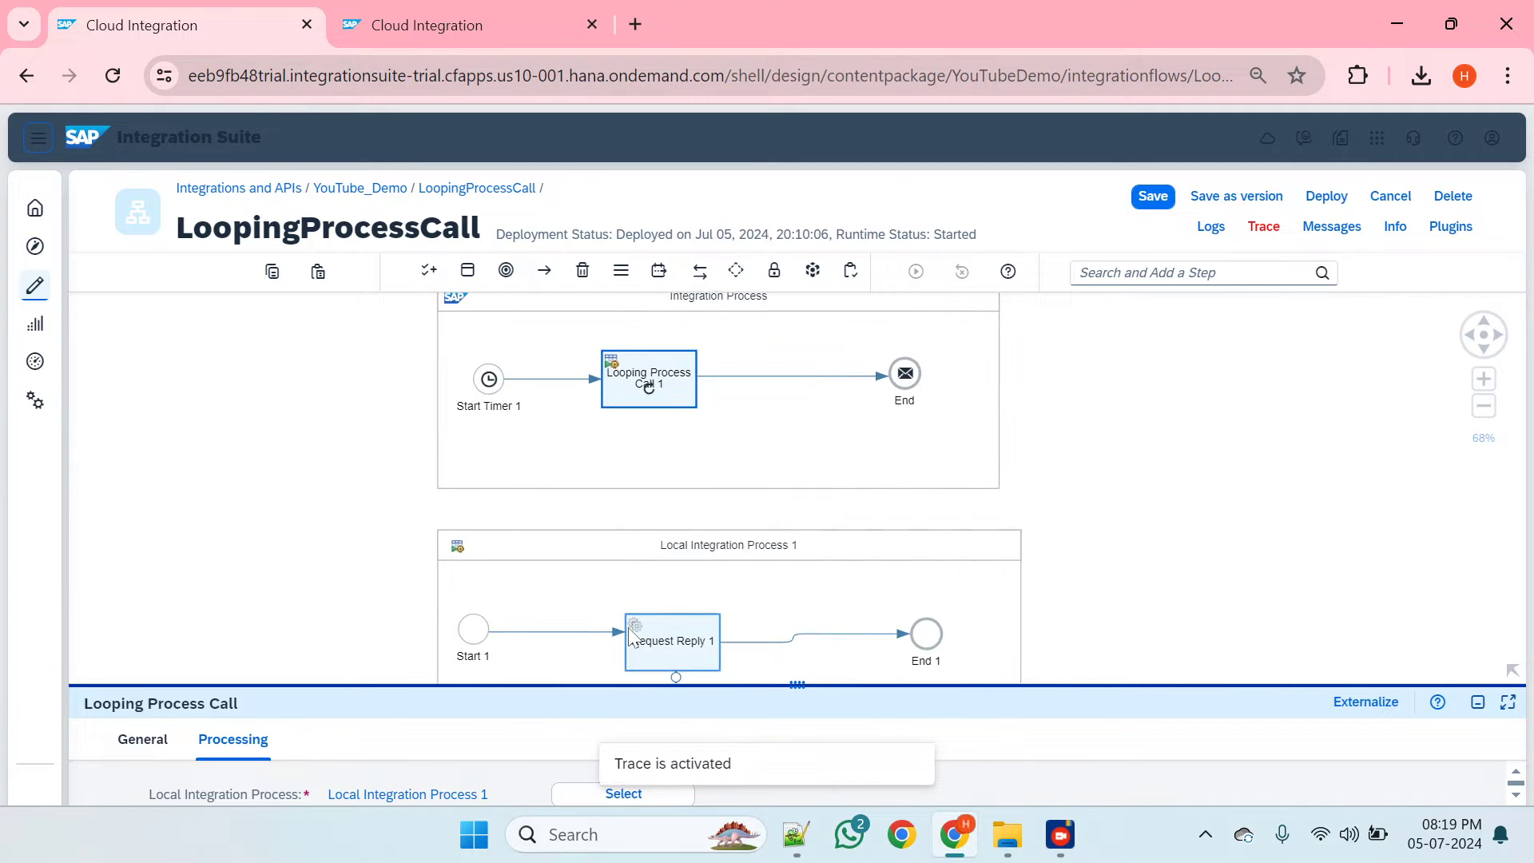
key("alt+Tab")
scroll(767, 432, "down", 10)
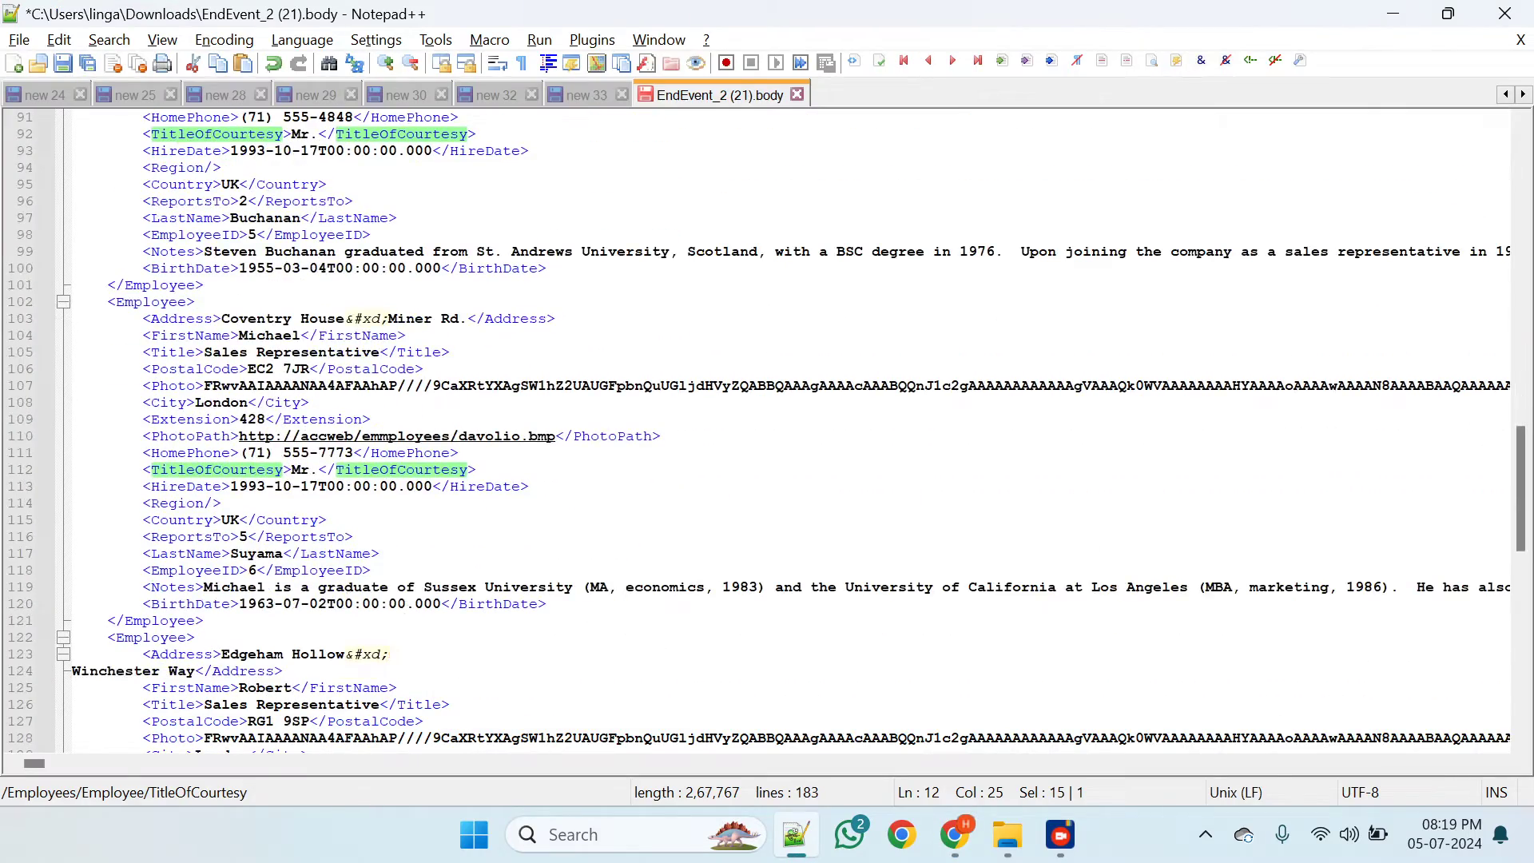
scroll(767, 431, "down", 5)
key("alt+Tab")
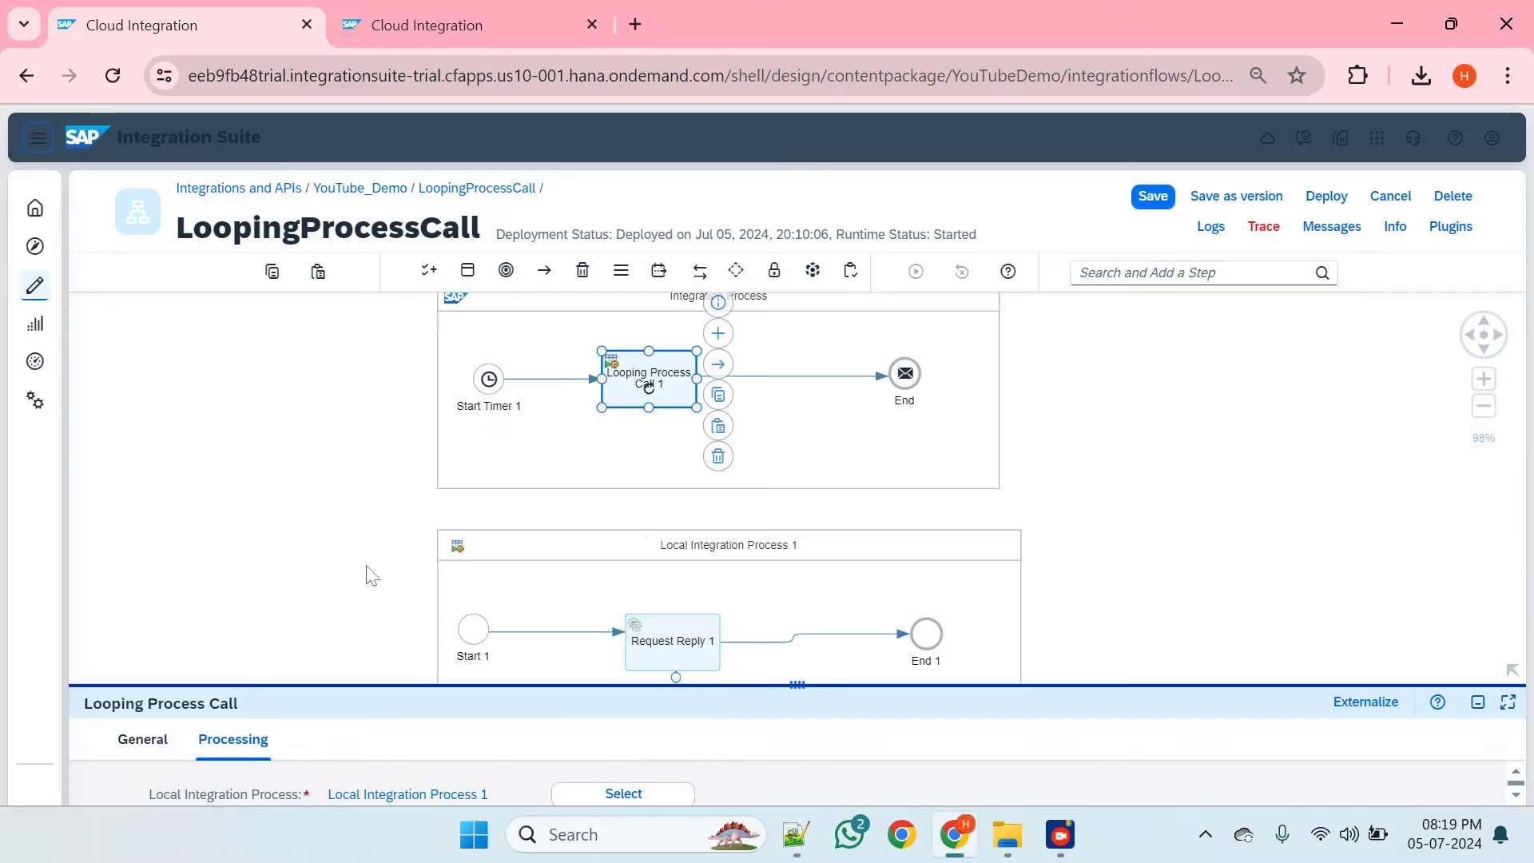
key("alt+Tab")
scroll(767, 431, "down", 2)
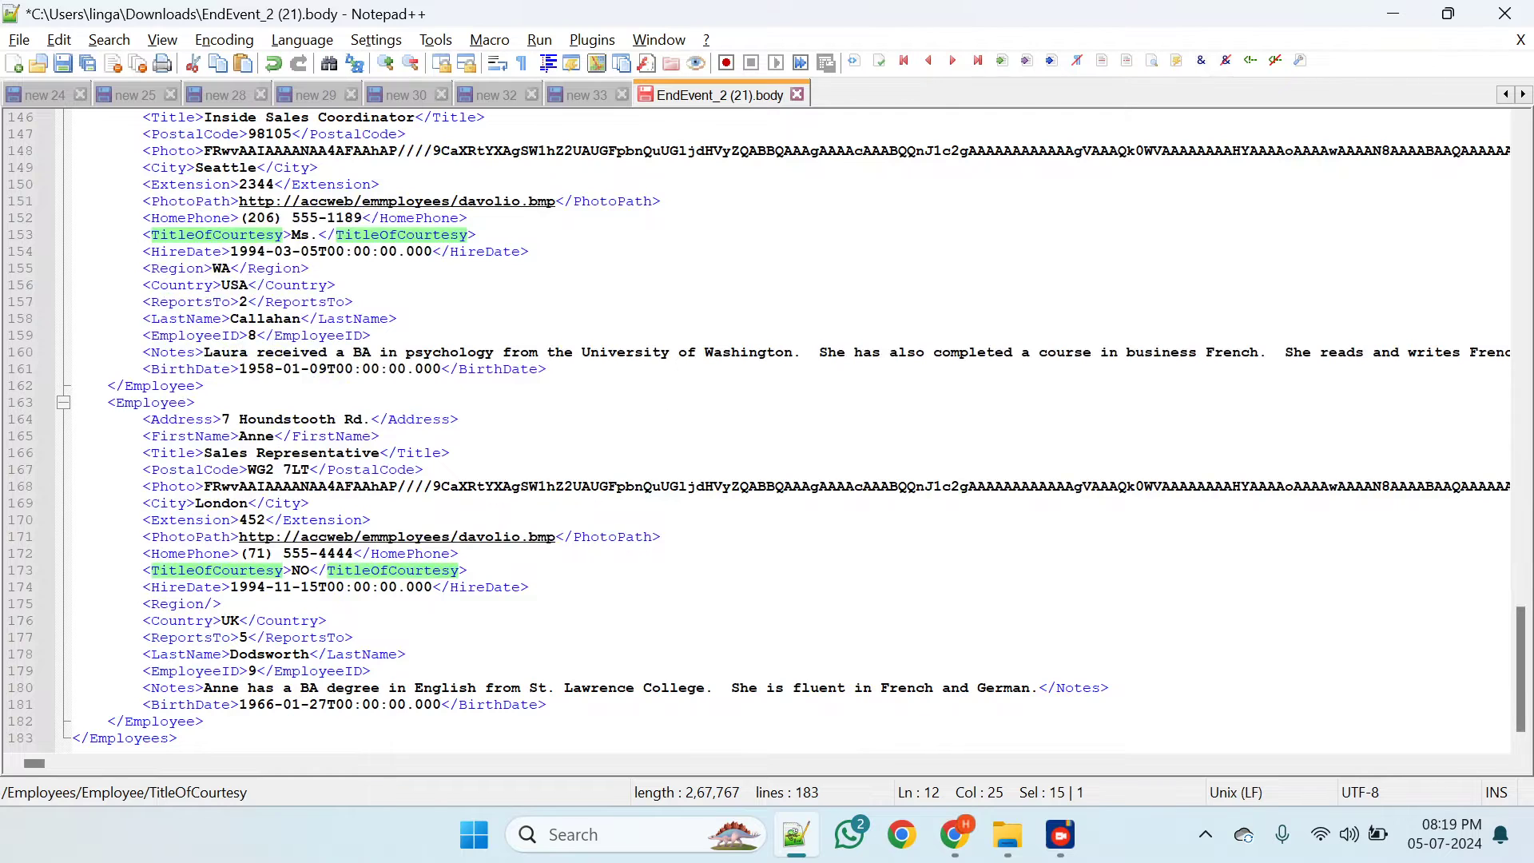
key("alt+Tab")
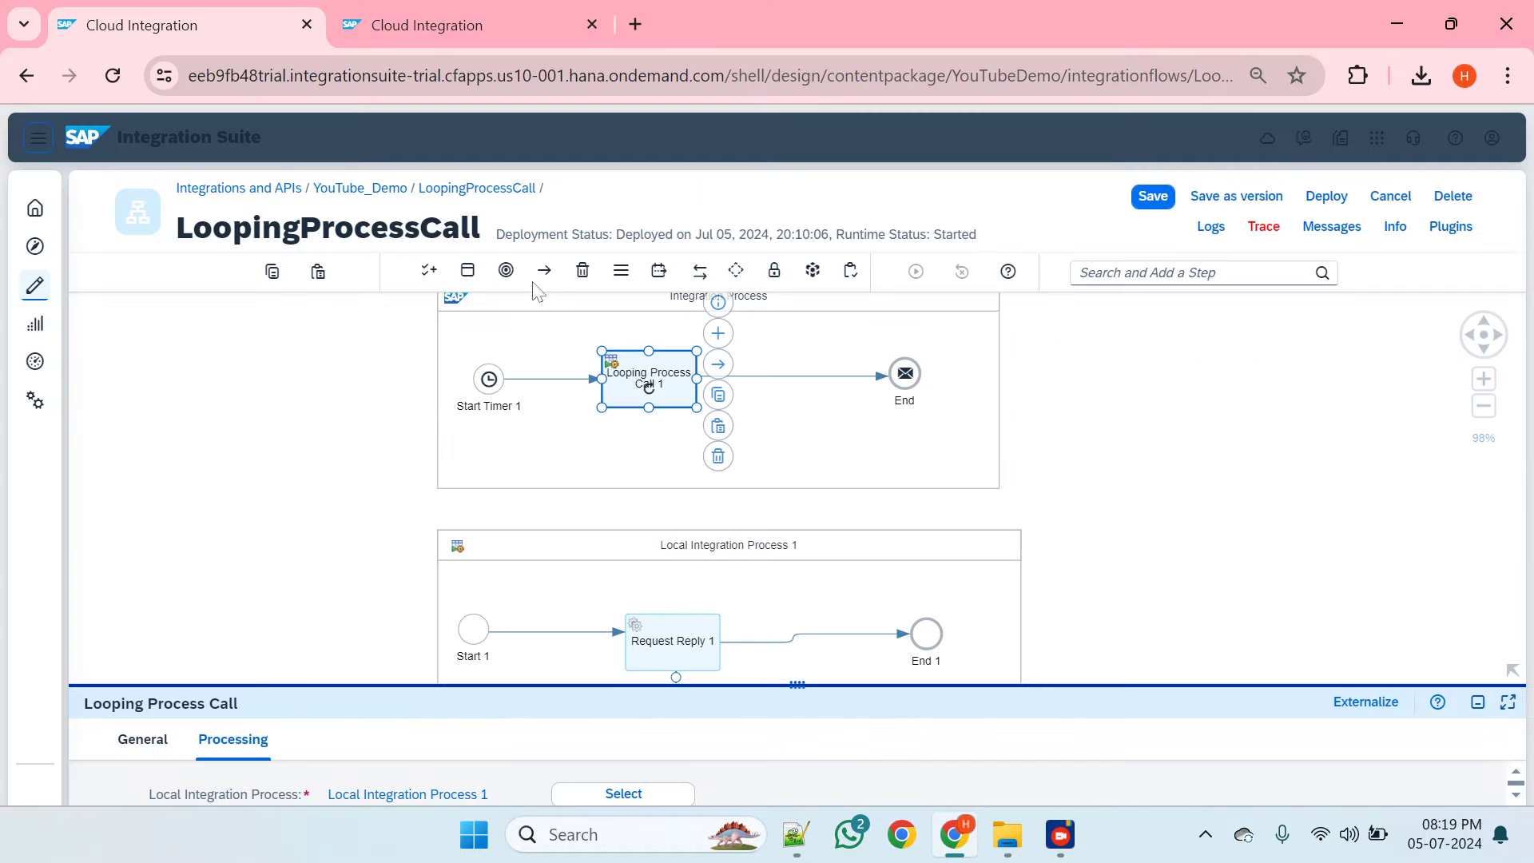
key("alt+Tab")
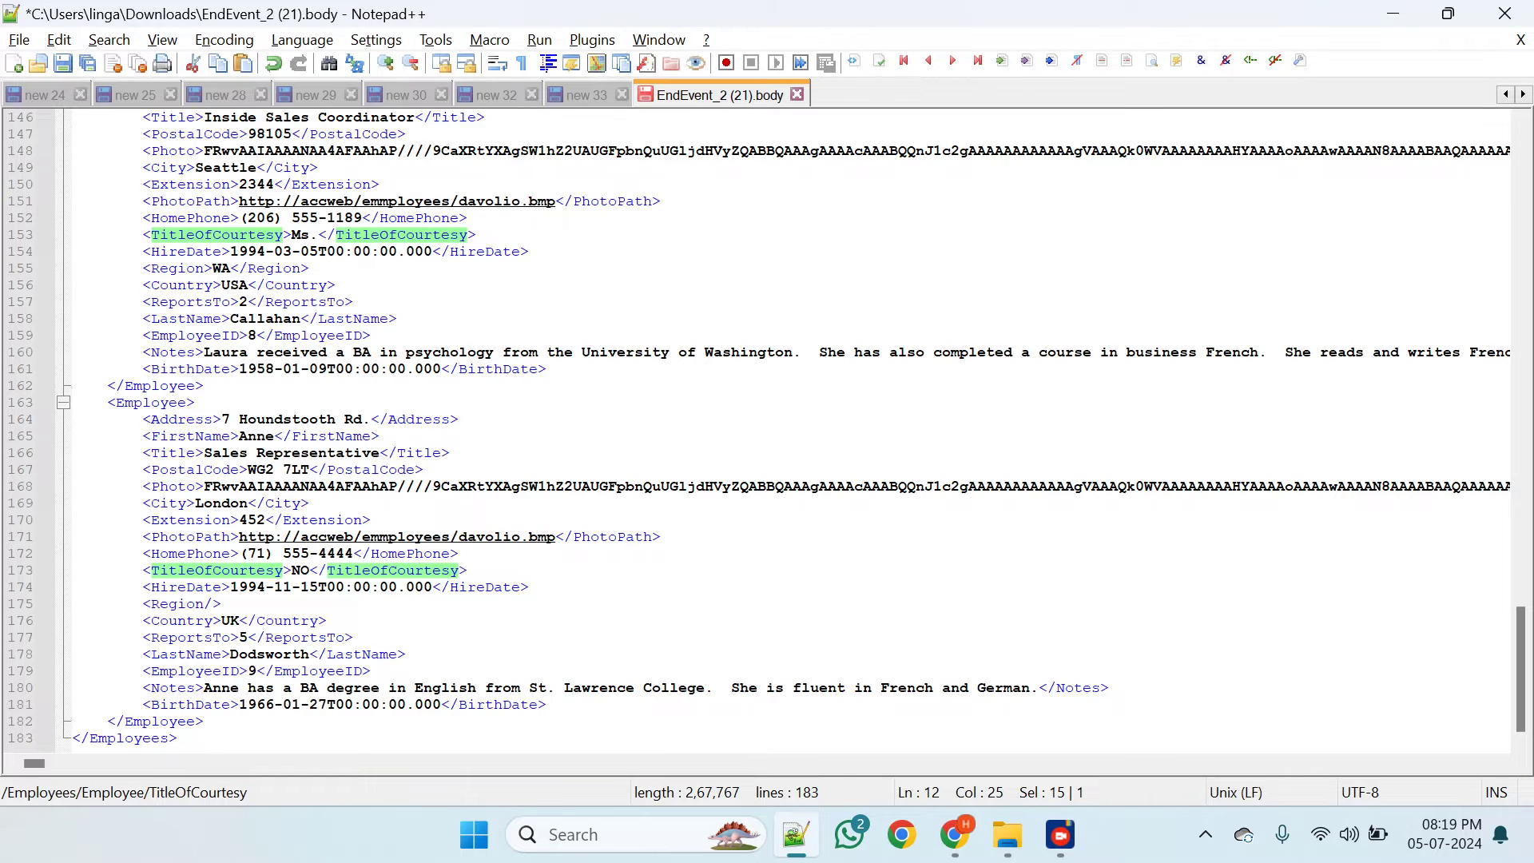
key("alt+Tab")
key("alt+Tab")
key("alt+Tab")
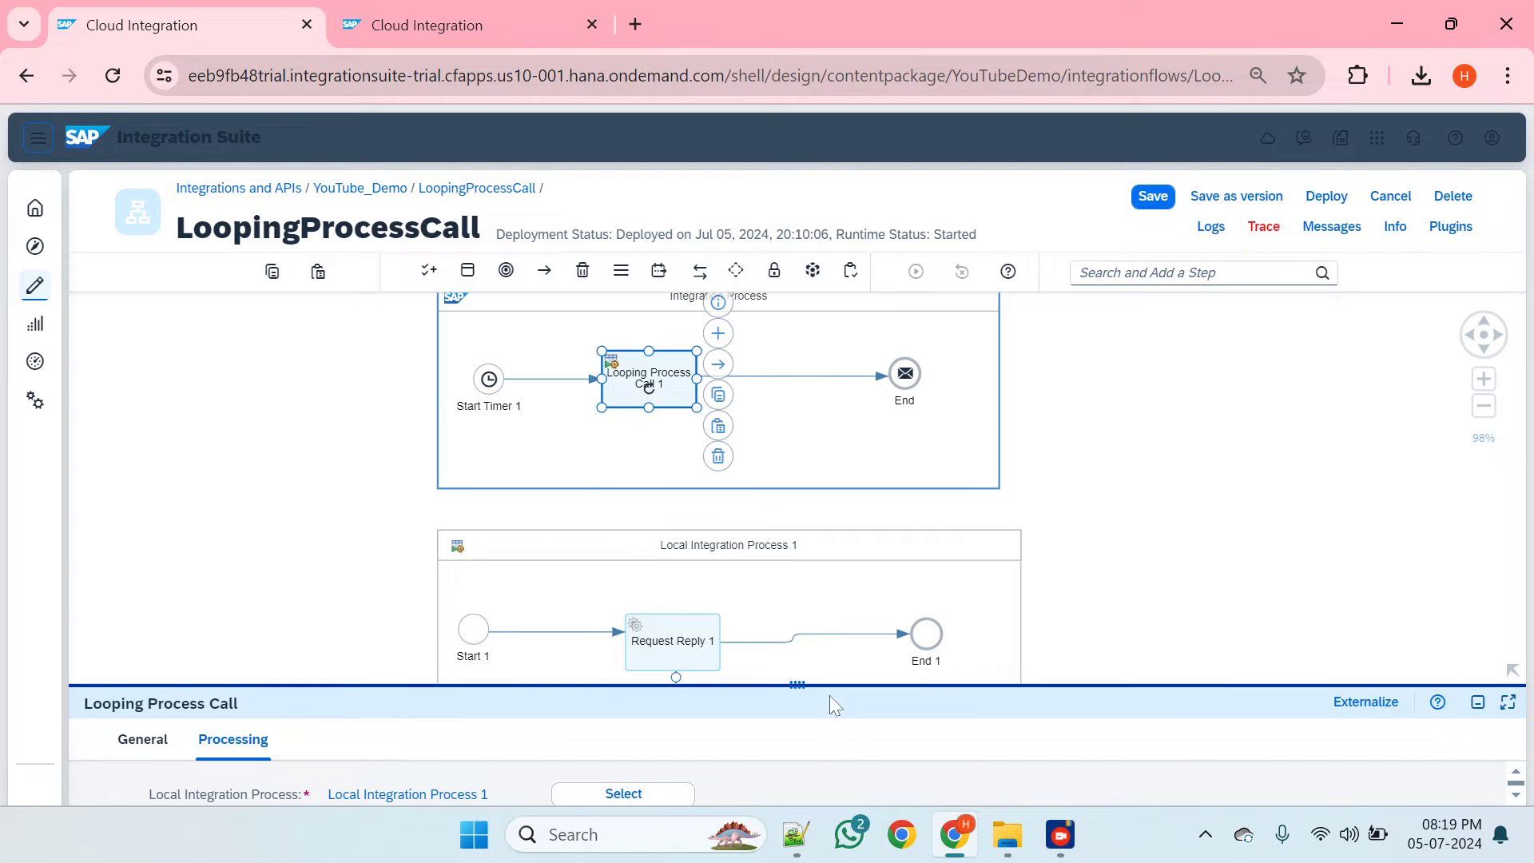
- Review the Looping Process Call's condition expression against the TitleOfCourtesy value of the last Employee record in the payload
left_click_drag(798, 684, 790, 347)
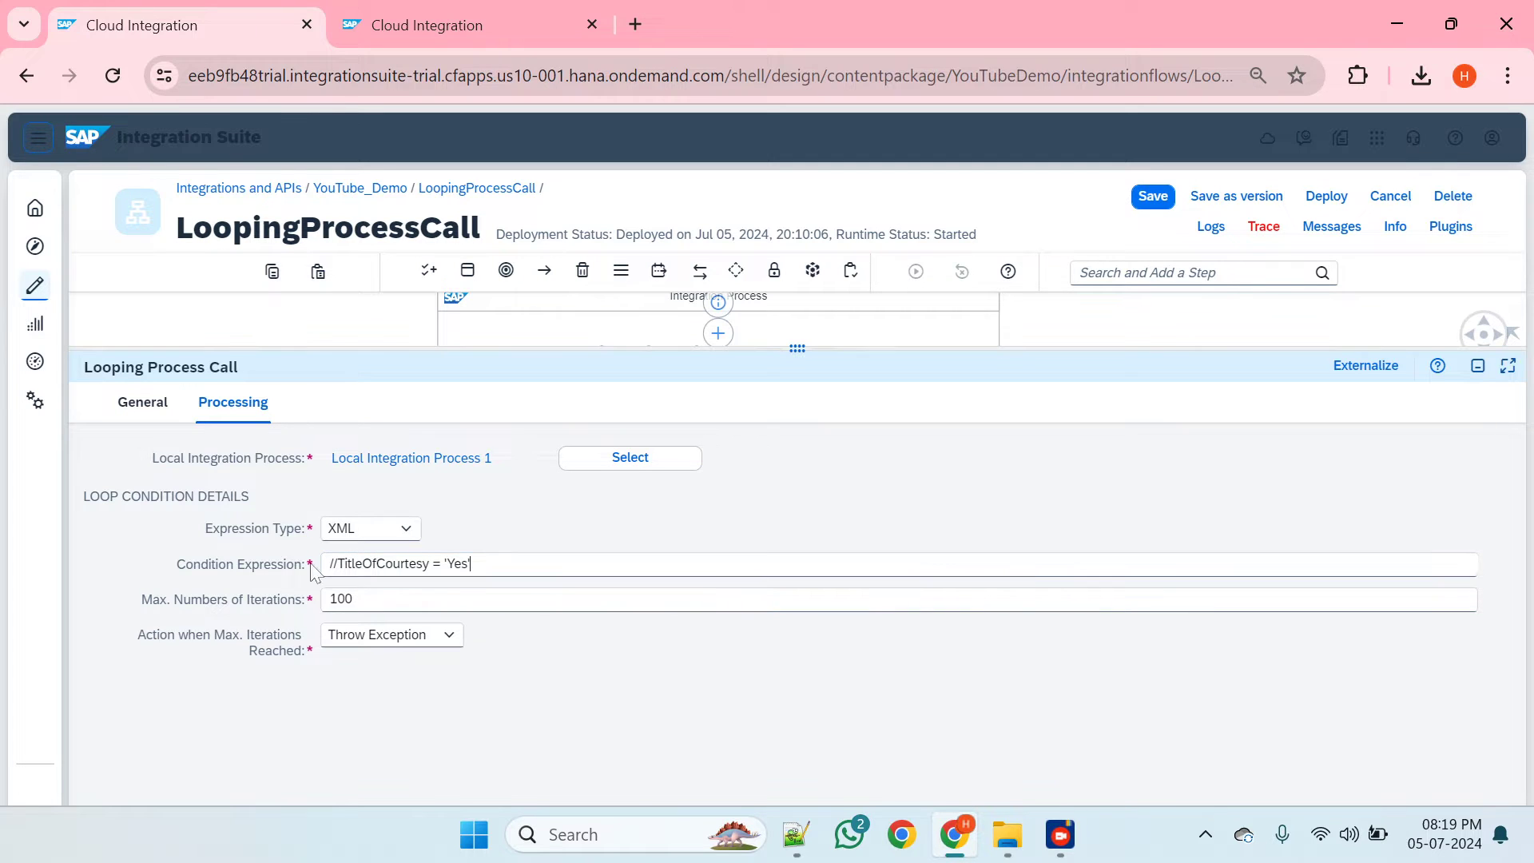
left_click(473, 564)
key("ctrl+a")
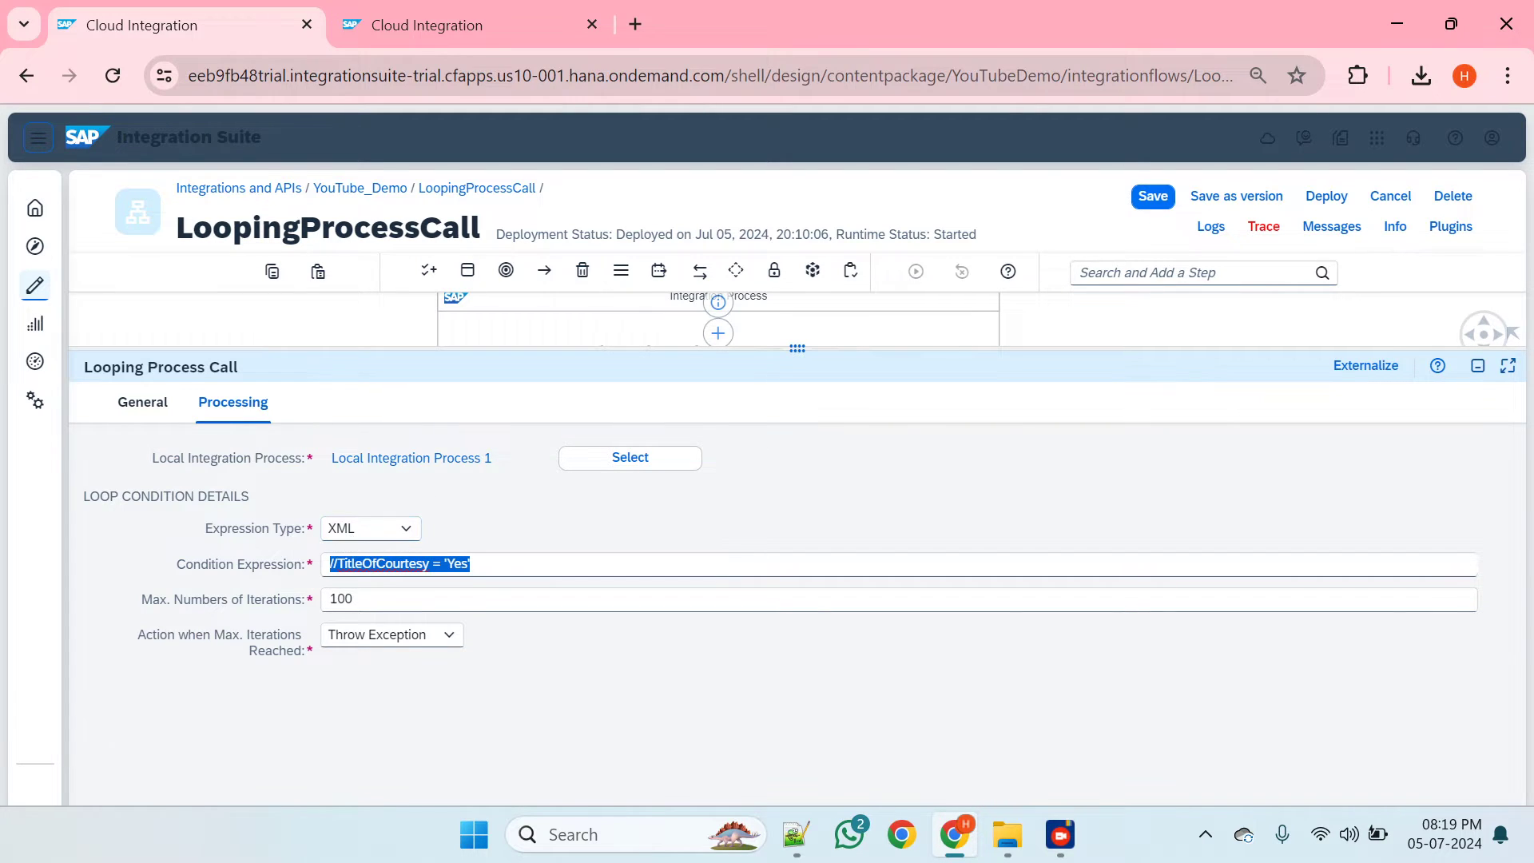
key("alt+Tab")
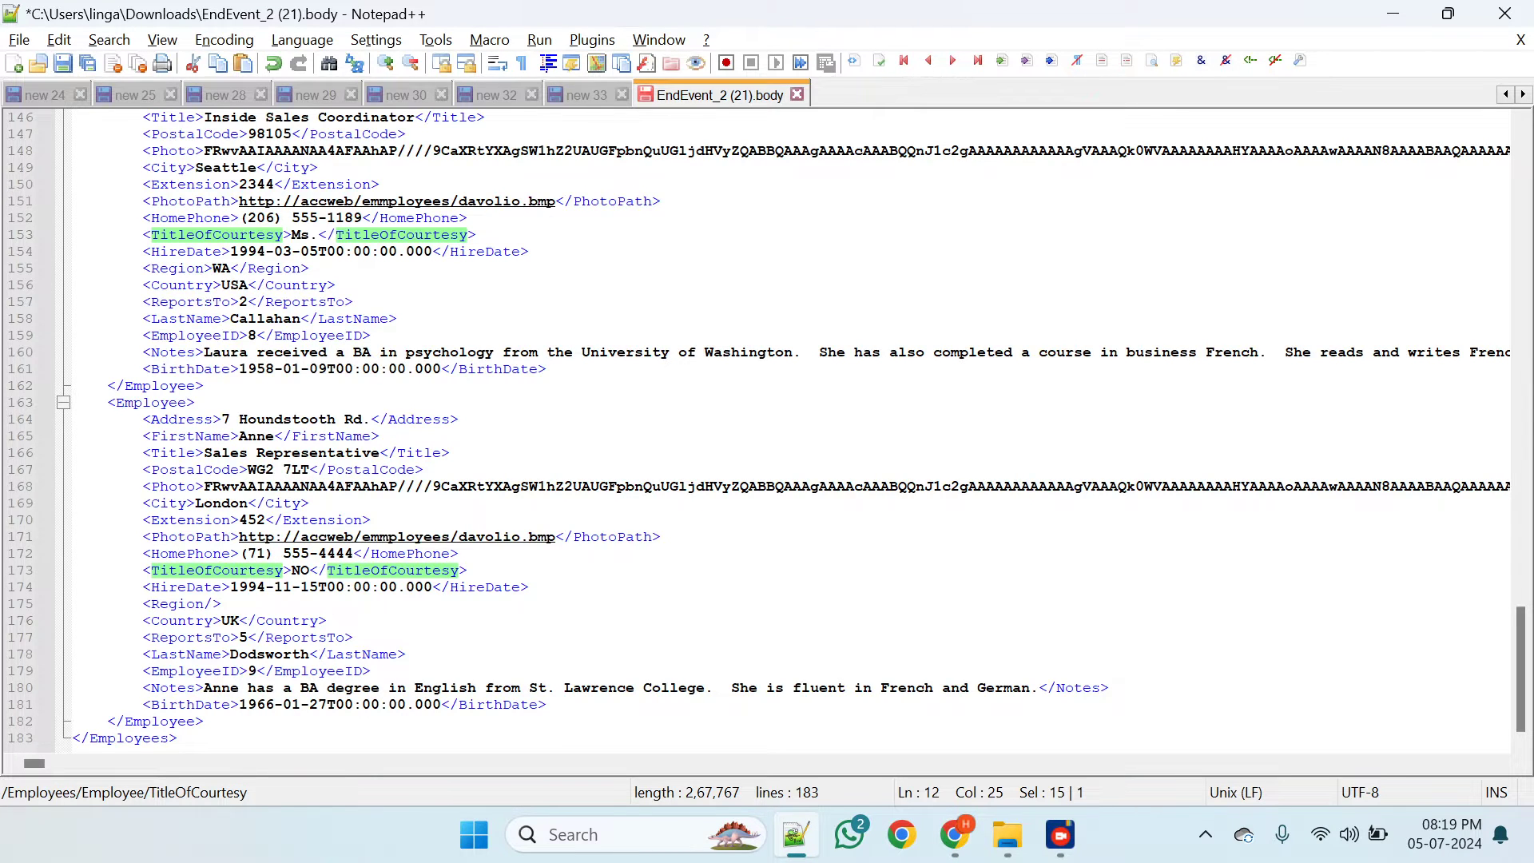
key("alt+Tab")
key("alt+Tab")
key("alt+Tab")
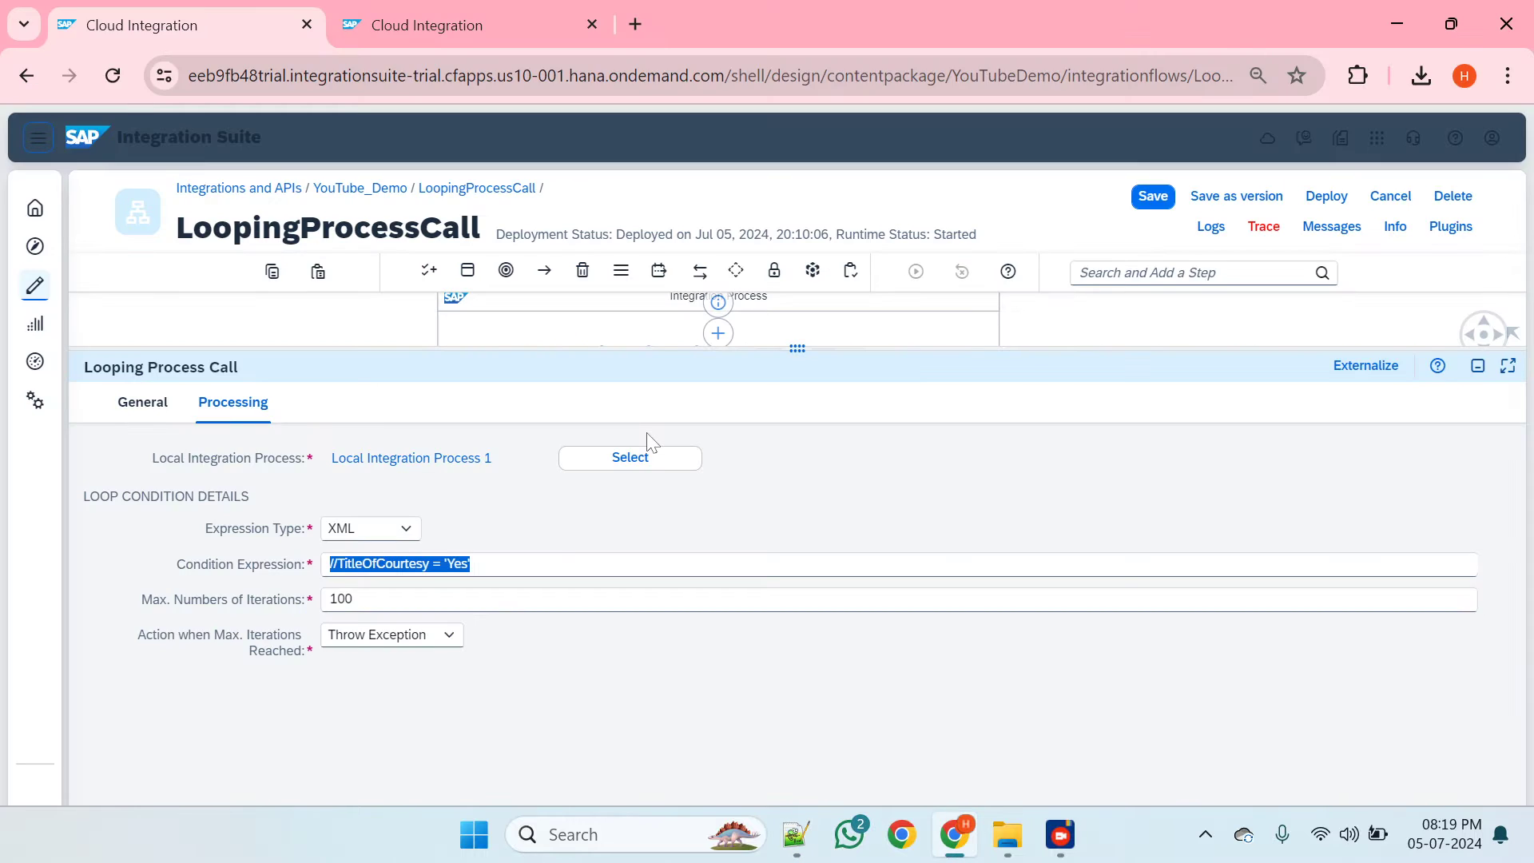
- Set the Looping Process Call's expression type to Non-XML and clear its condition expression
left_click(404, 529)
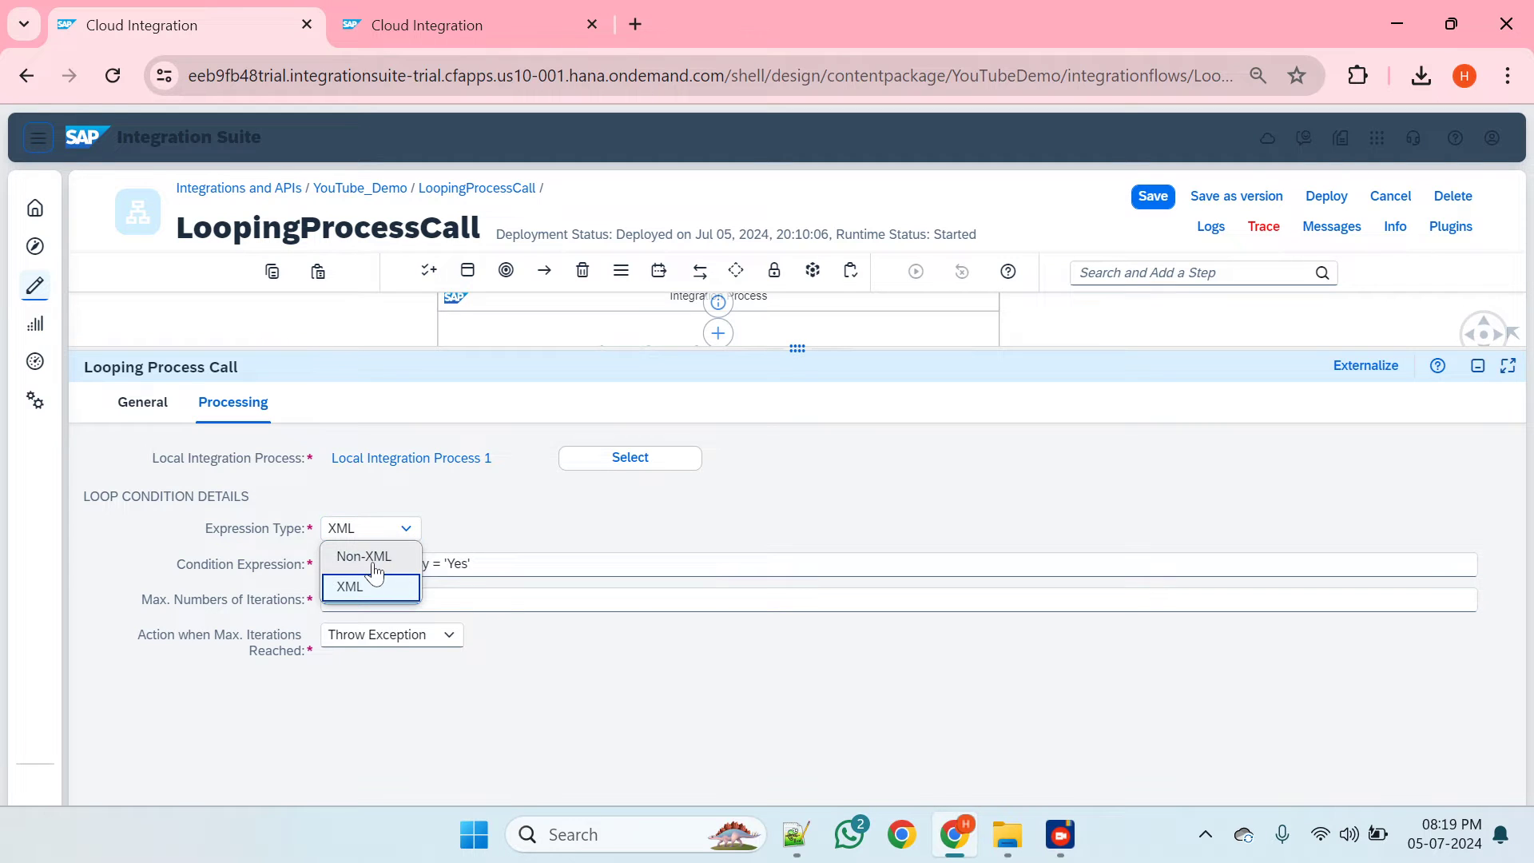
left_click(372, 552)
key("ctrl+a")
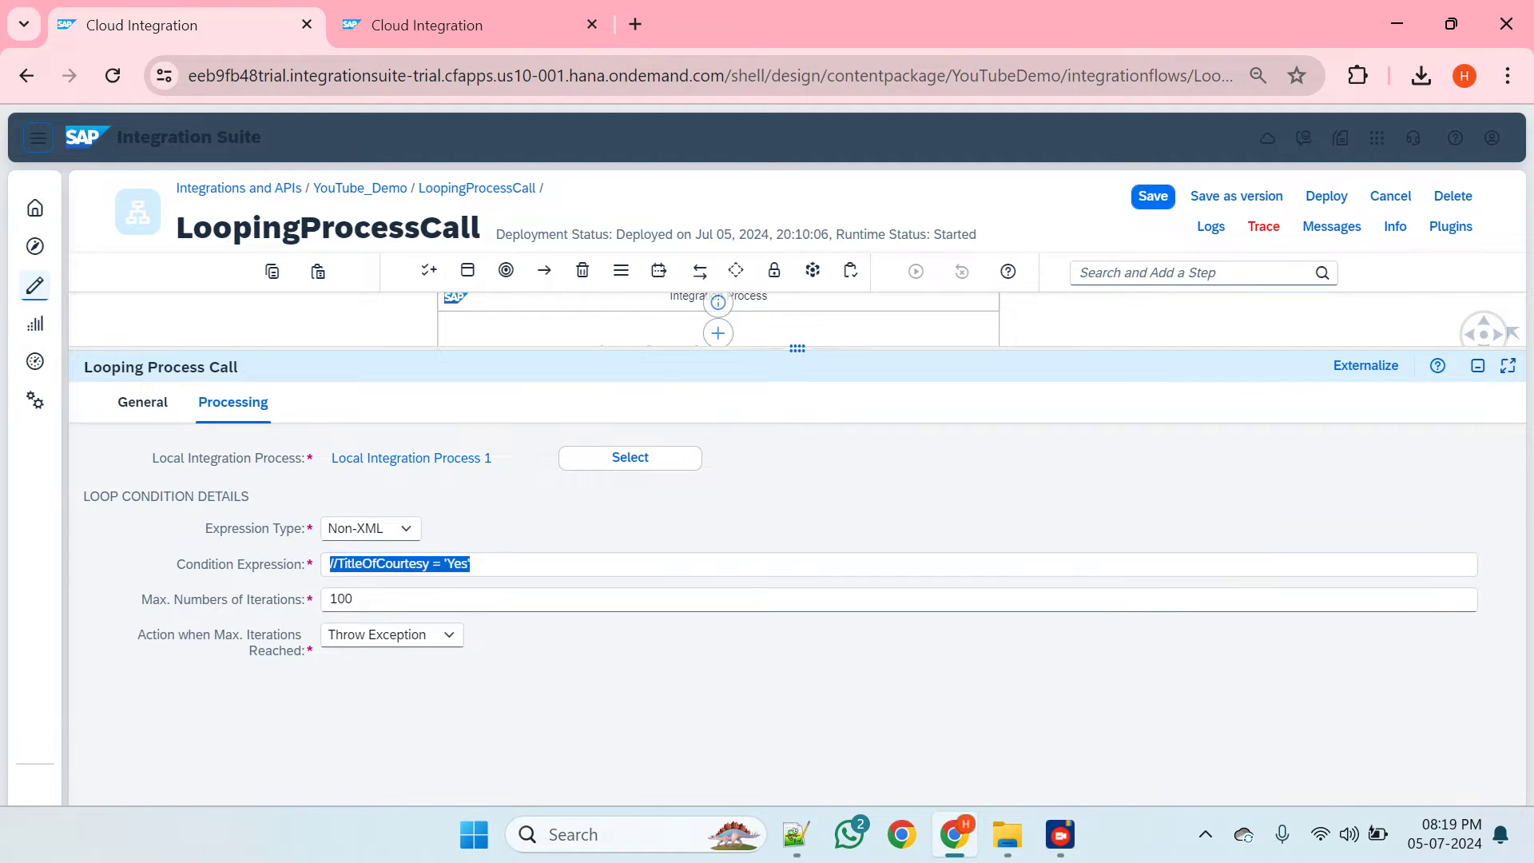
key("BackSpace")
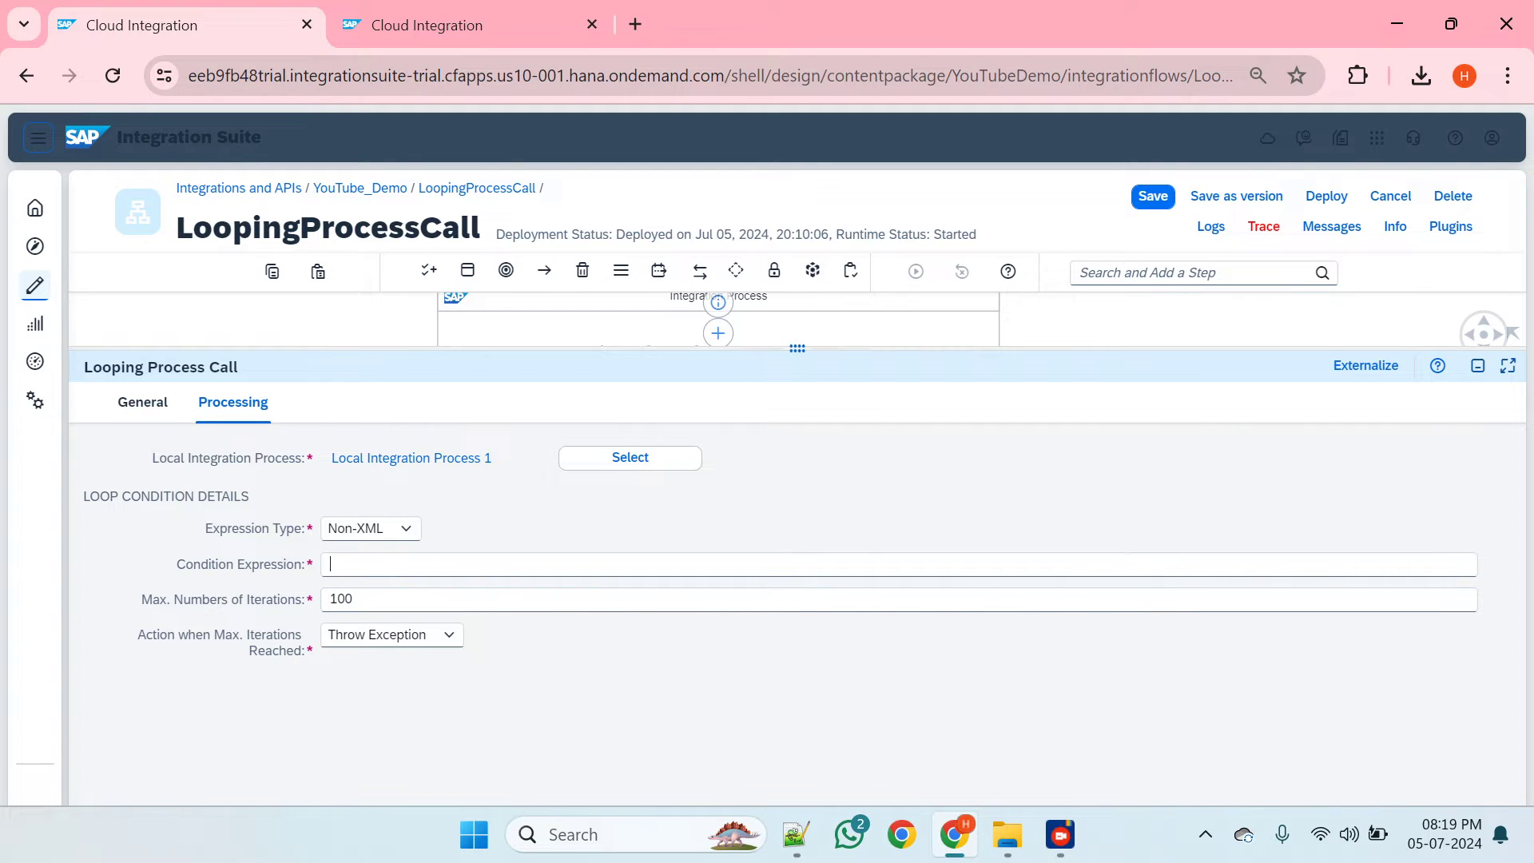
- Inspect the exchange properties of the End step in the message processing run and highlight the .hasMoreRecords property name
key("ctrl+Tab")
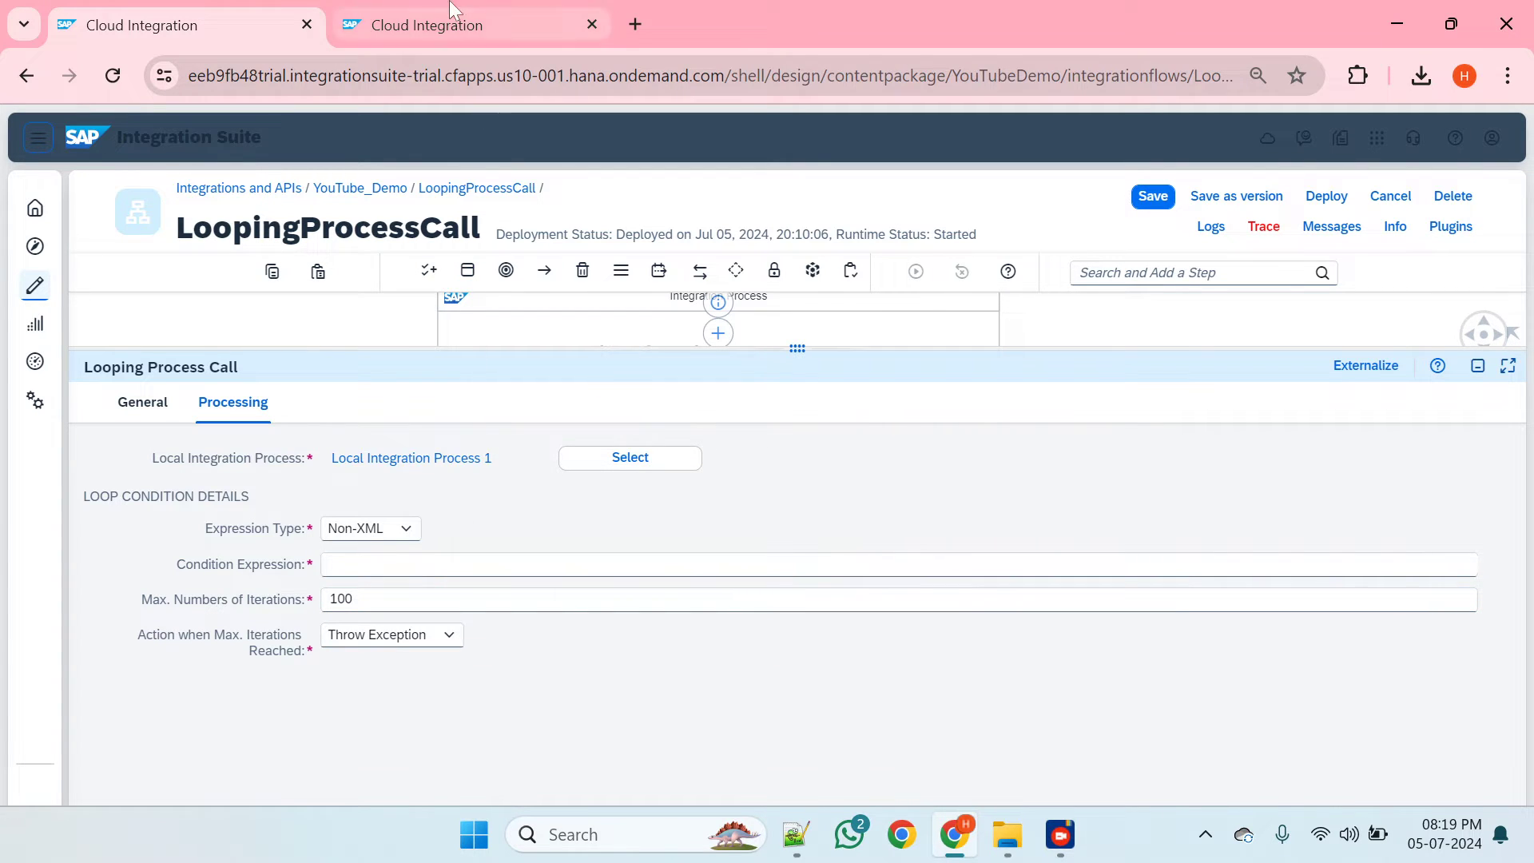
left_click(582, 310)
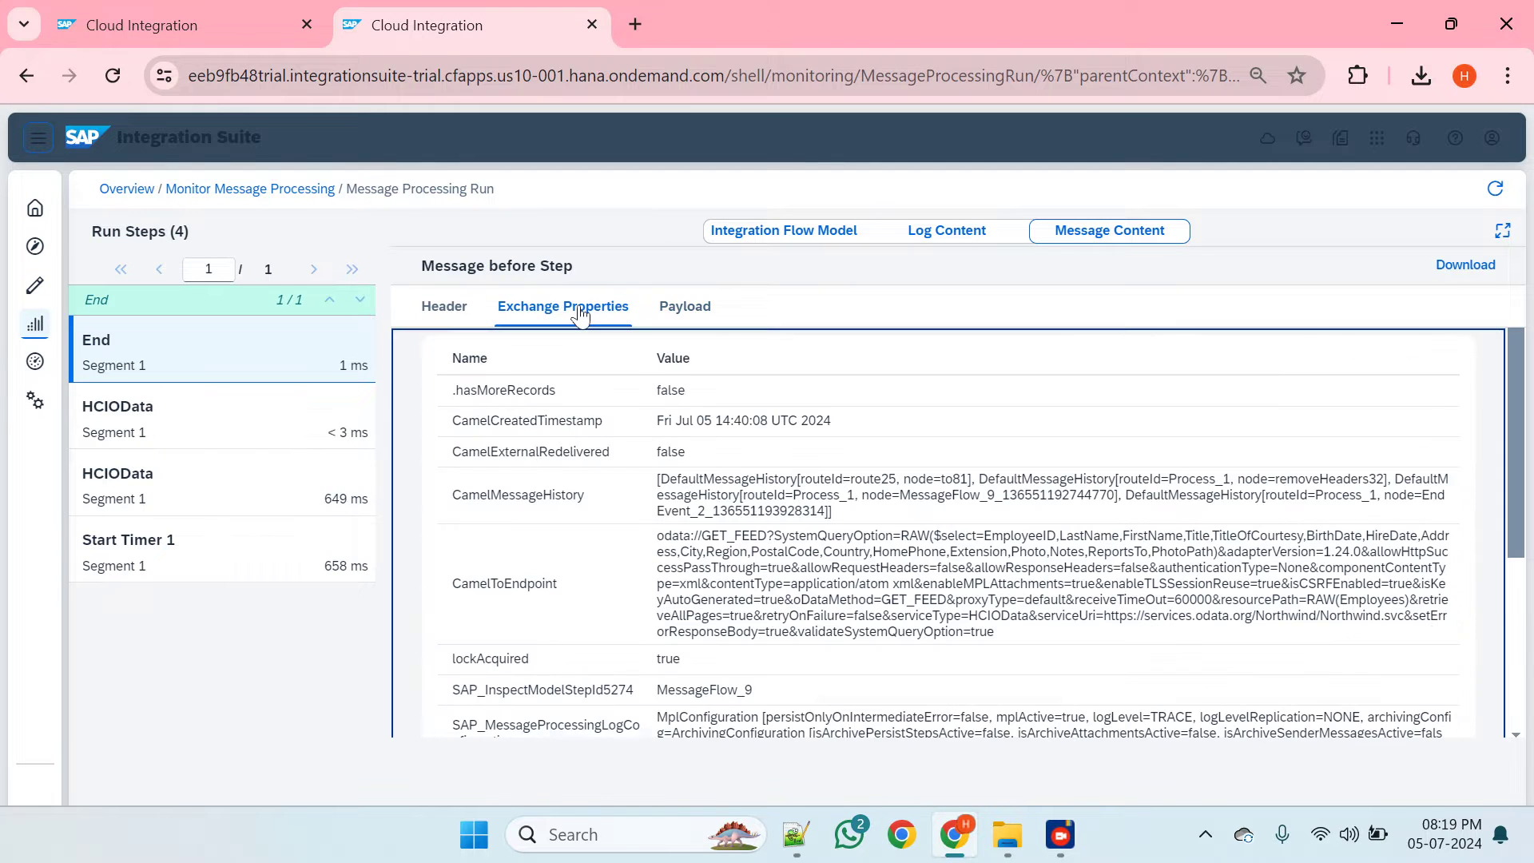
scroll(741, 538, "down", 1)
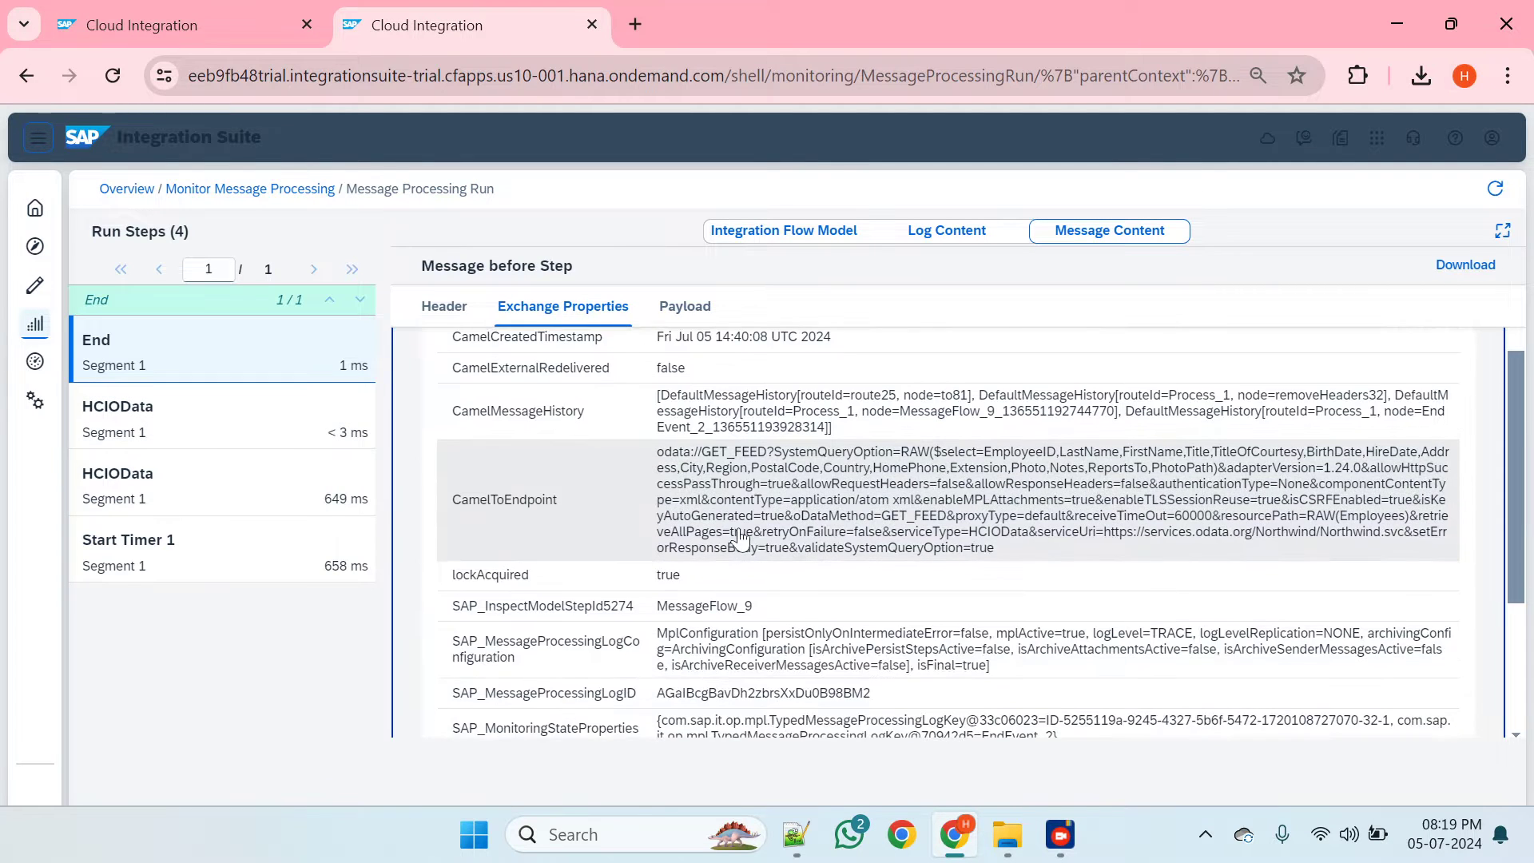
scroll(741, 538, "up", 1)
scroll(741, 538, "down", 2)
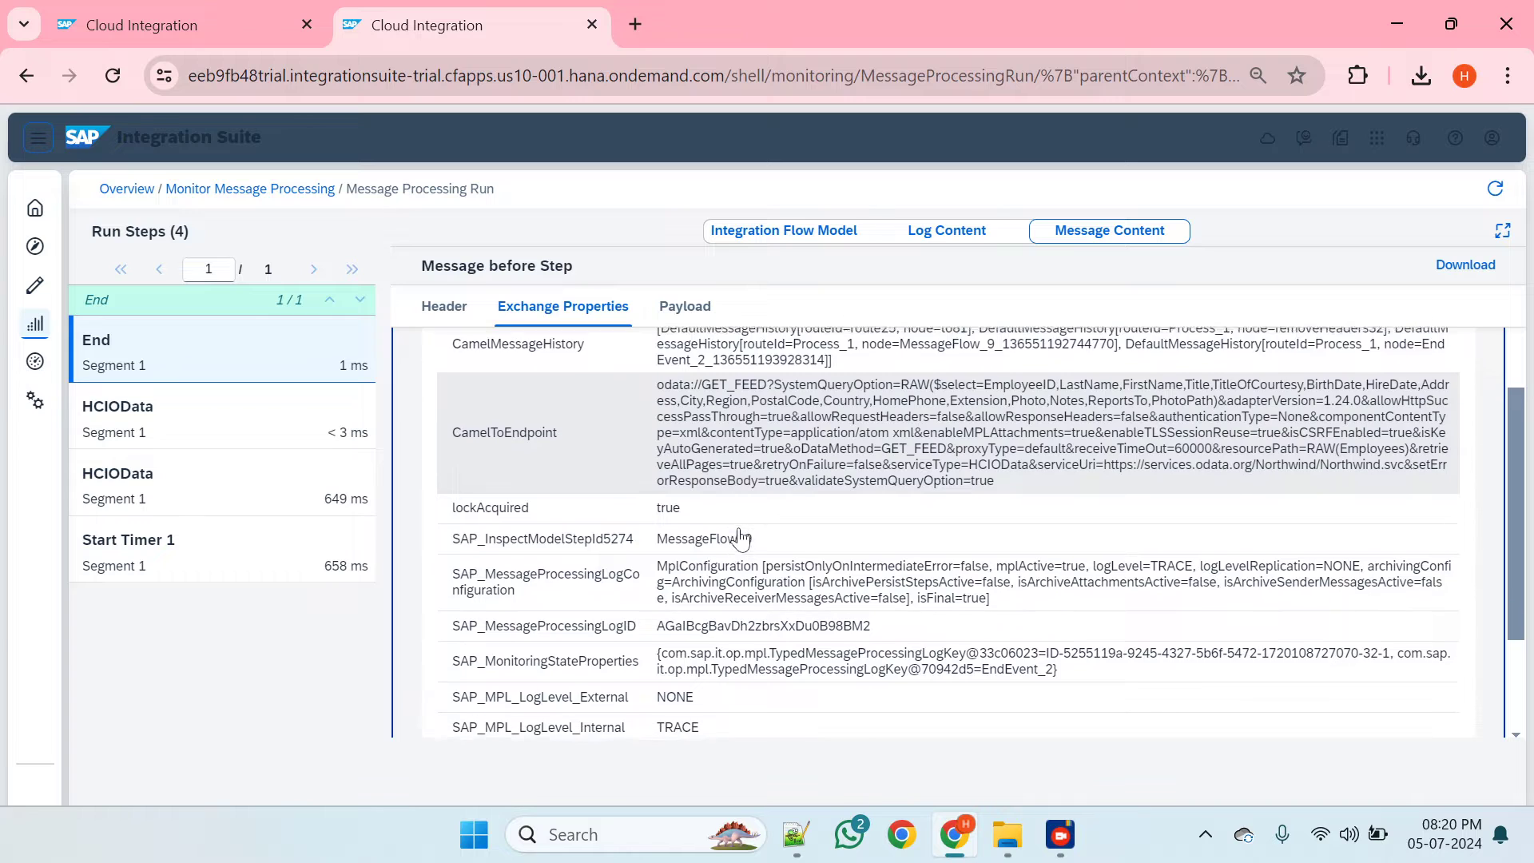
scroll(740, 538, "up", 2)
scroll(740, 538, "down", 1)
scroll(740, 538, "up", 1)
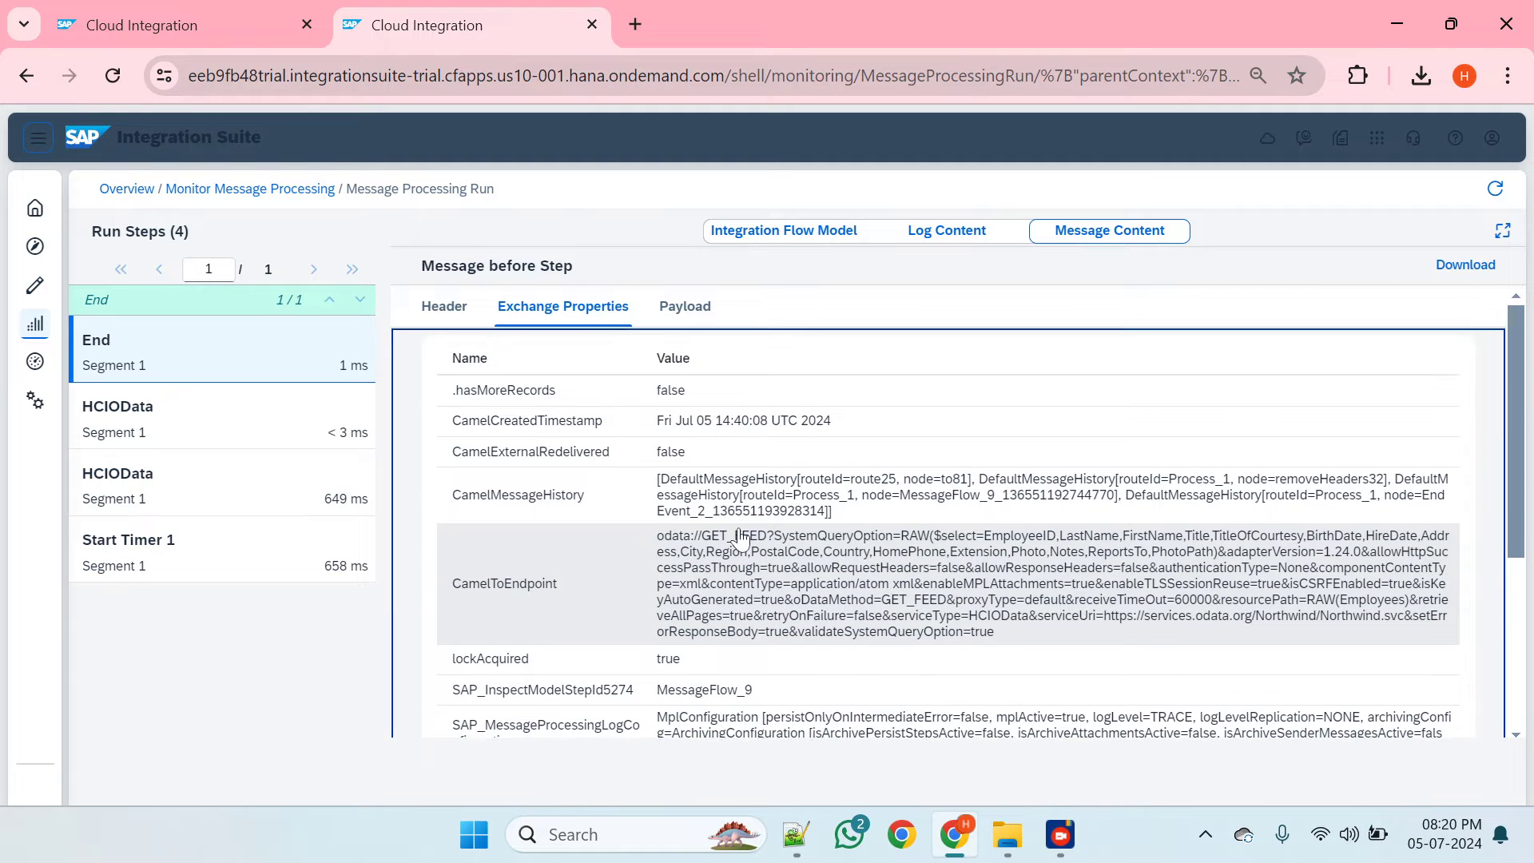
left_click_drag(564, 404, 432, 408)
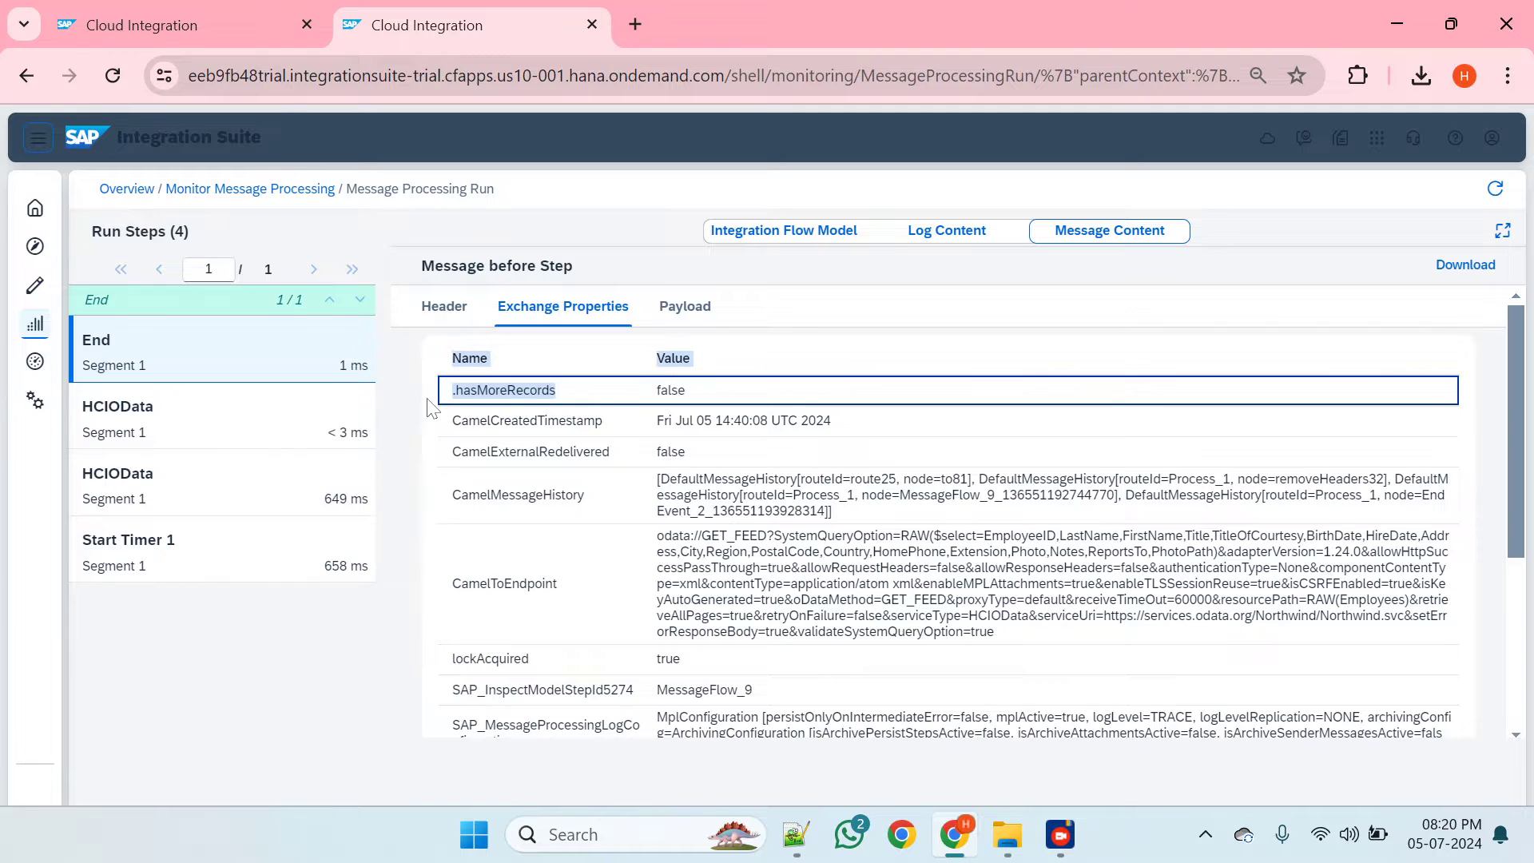
- Return to the LoopingProcessCall flow, look over the Receiver, and show the Looping Process Call's properties
left_click(210, 16)
left_click_drag(799, 348, 743, 813)
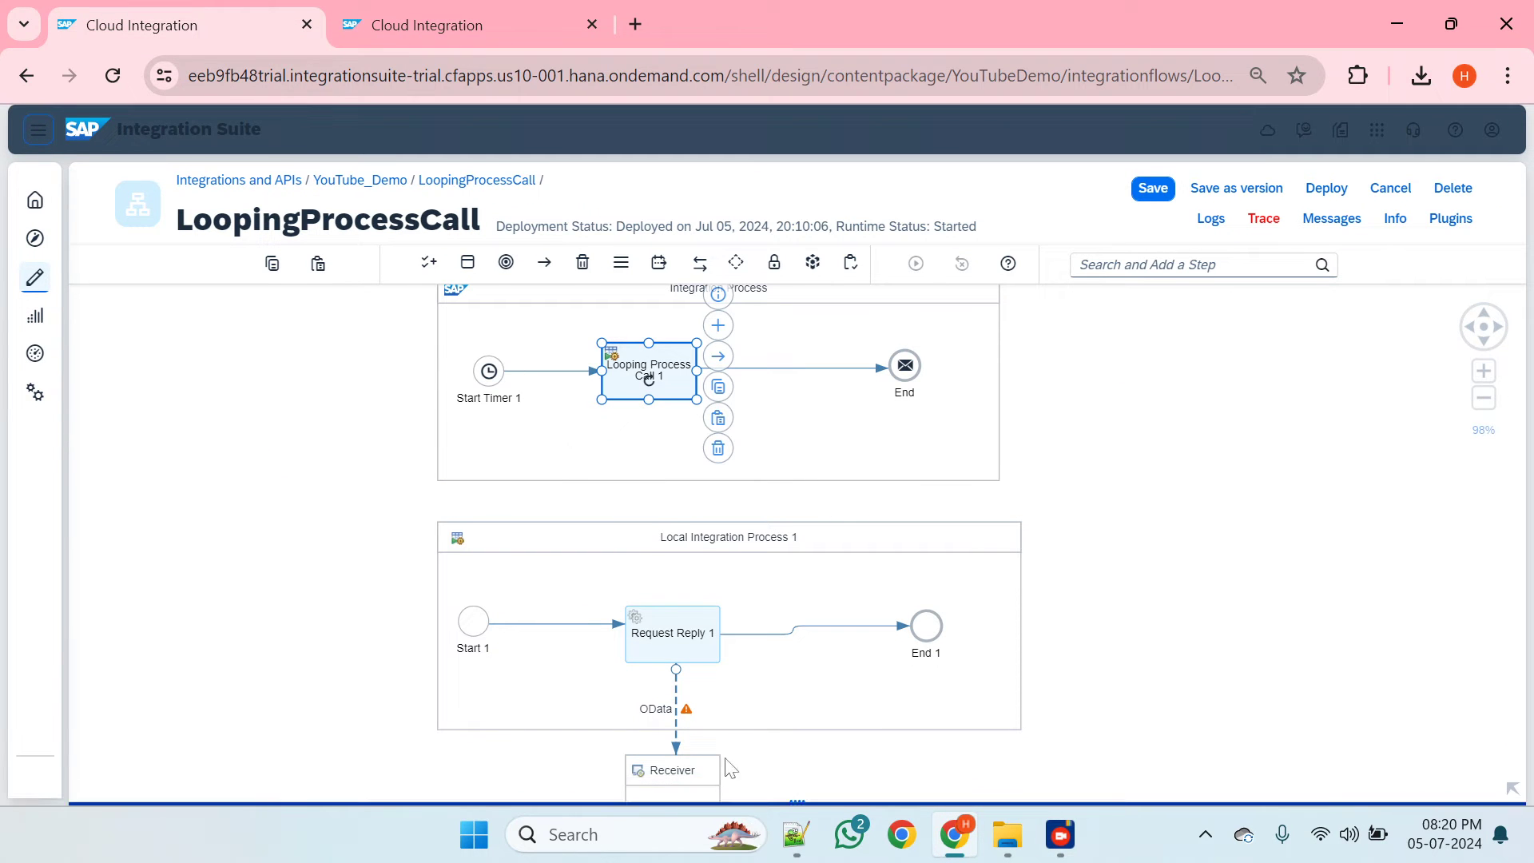
left_click(695, 777)
left_click_drag(688, 747, 692, 756)
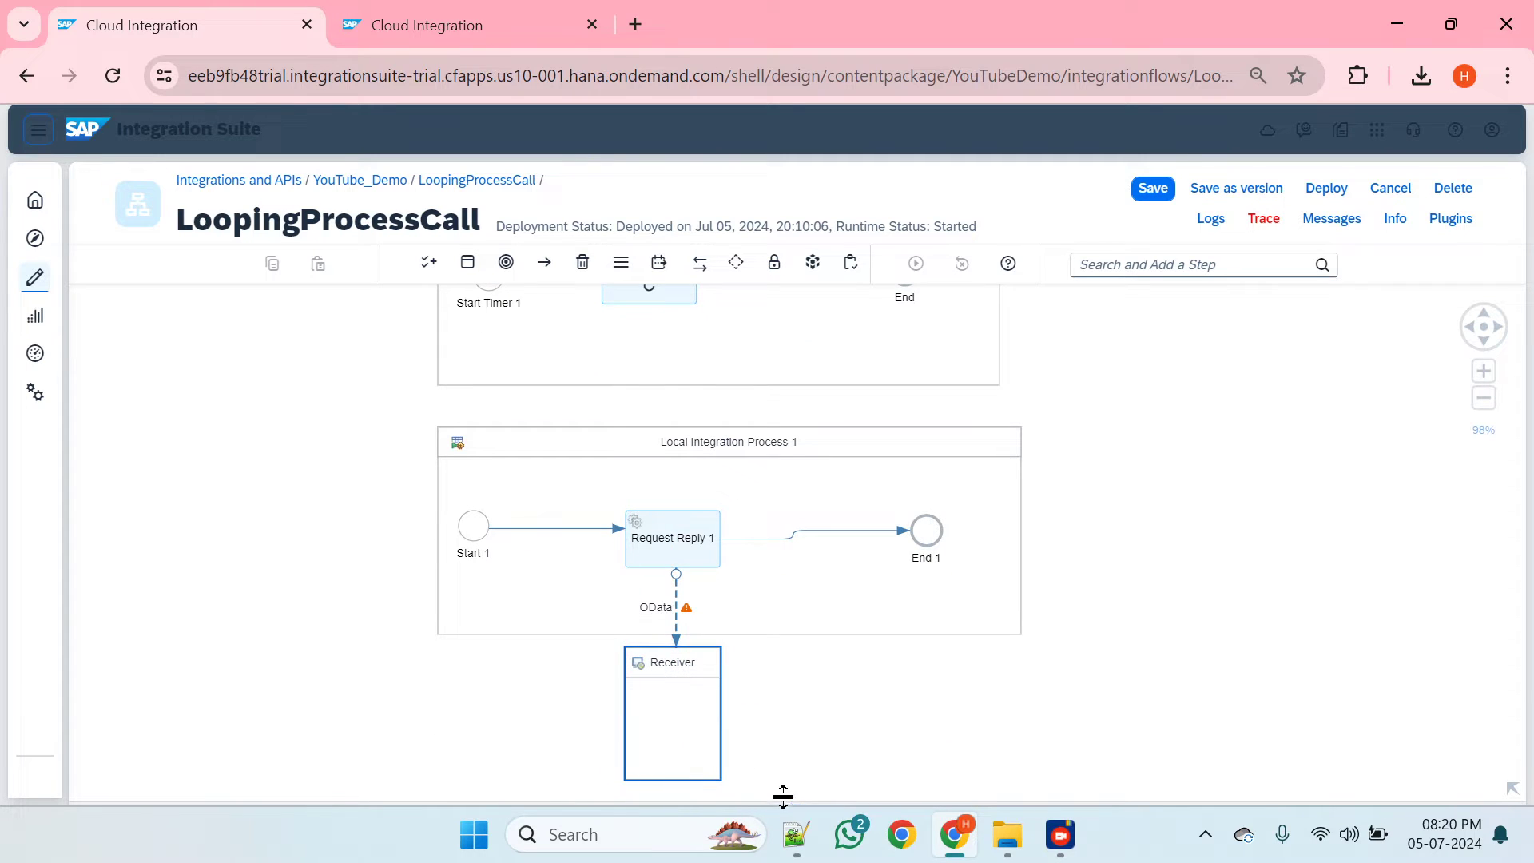
left_click_drag(783, 797, 736, 575)
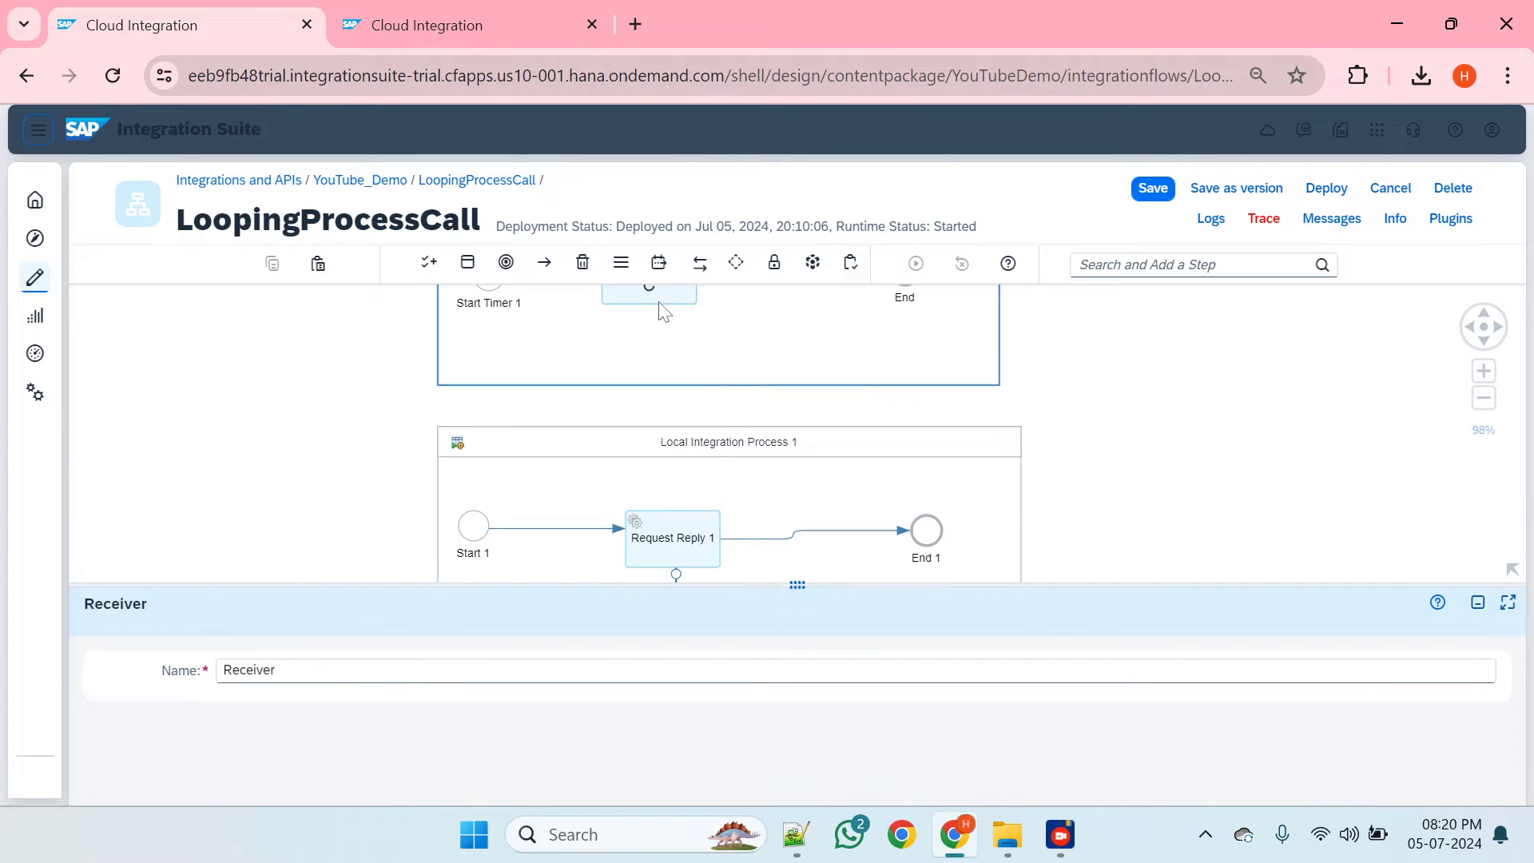
scroll(660, 312, "up", 2)
left_click(649, 390)
left_click_drag(801, 589, 742, 369)
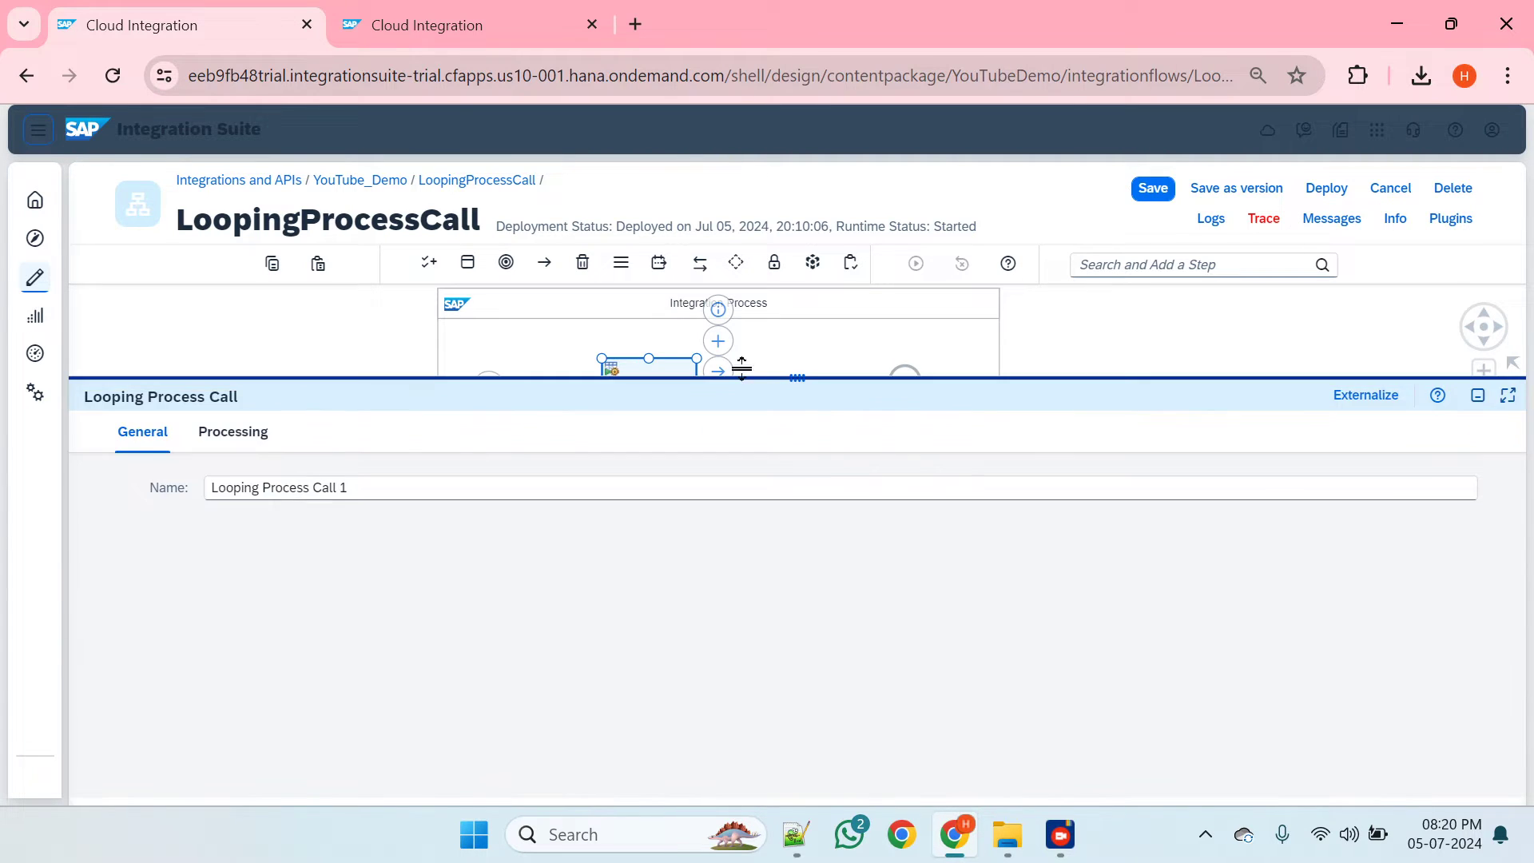
- Go back to the message processing run and read through all exchange properties, focusing on the .hasMoreRecords row
key("ctrl+Tab")
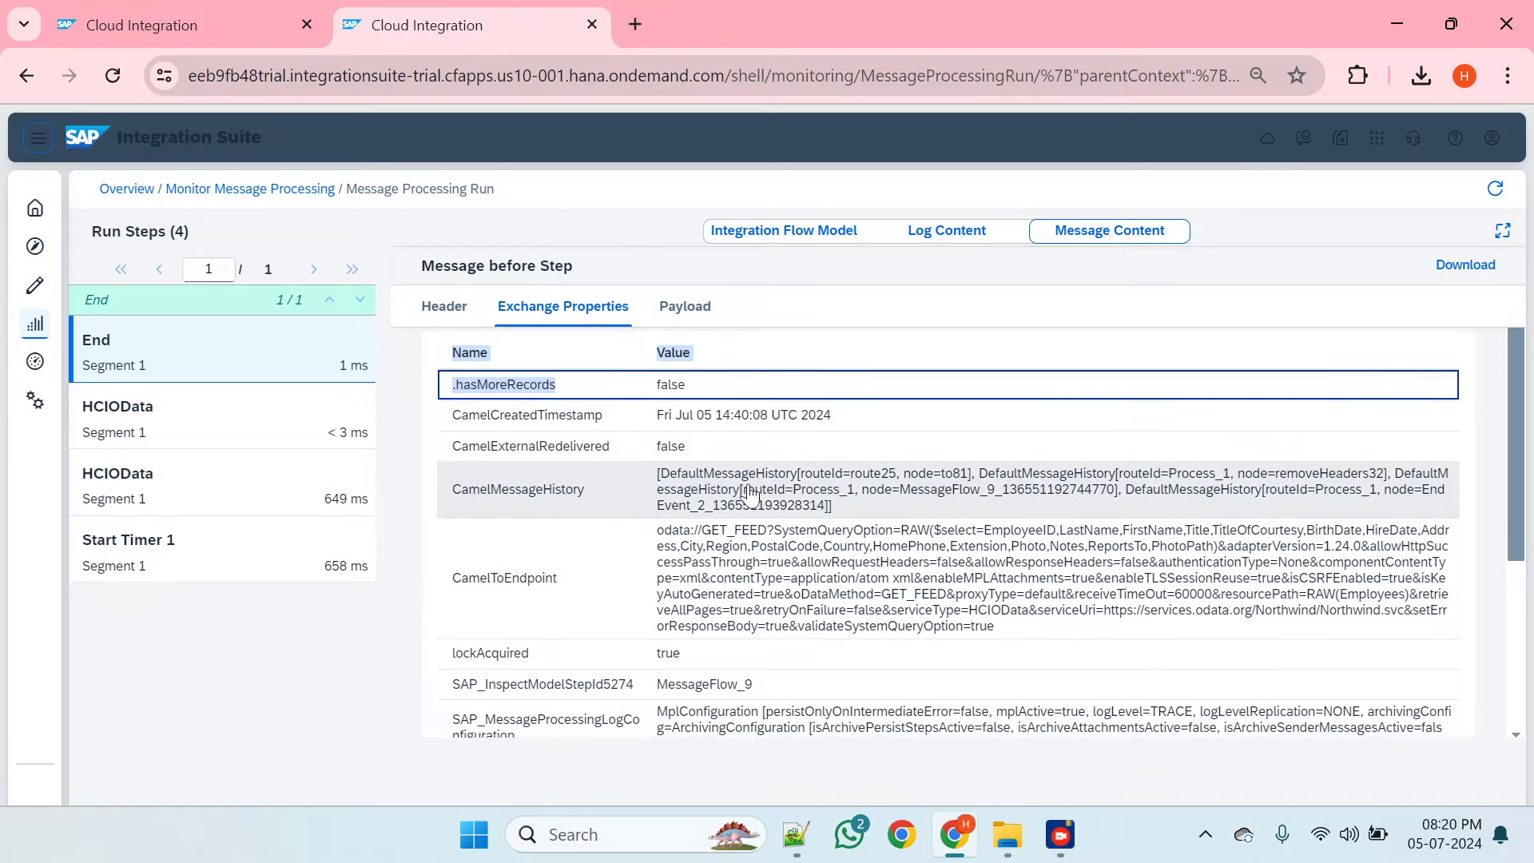
scroll(749, 491, "down", 1)
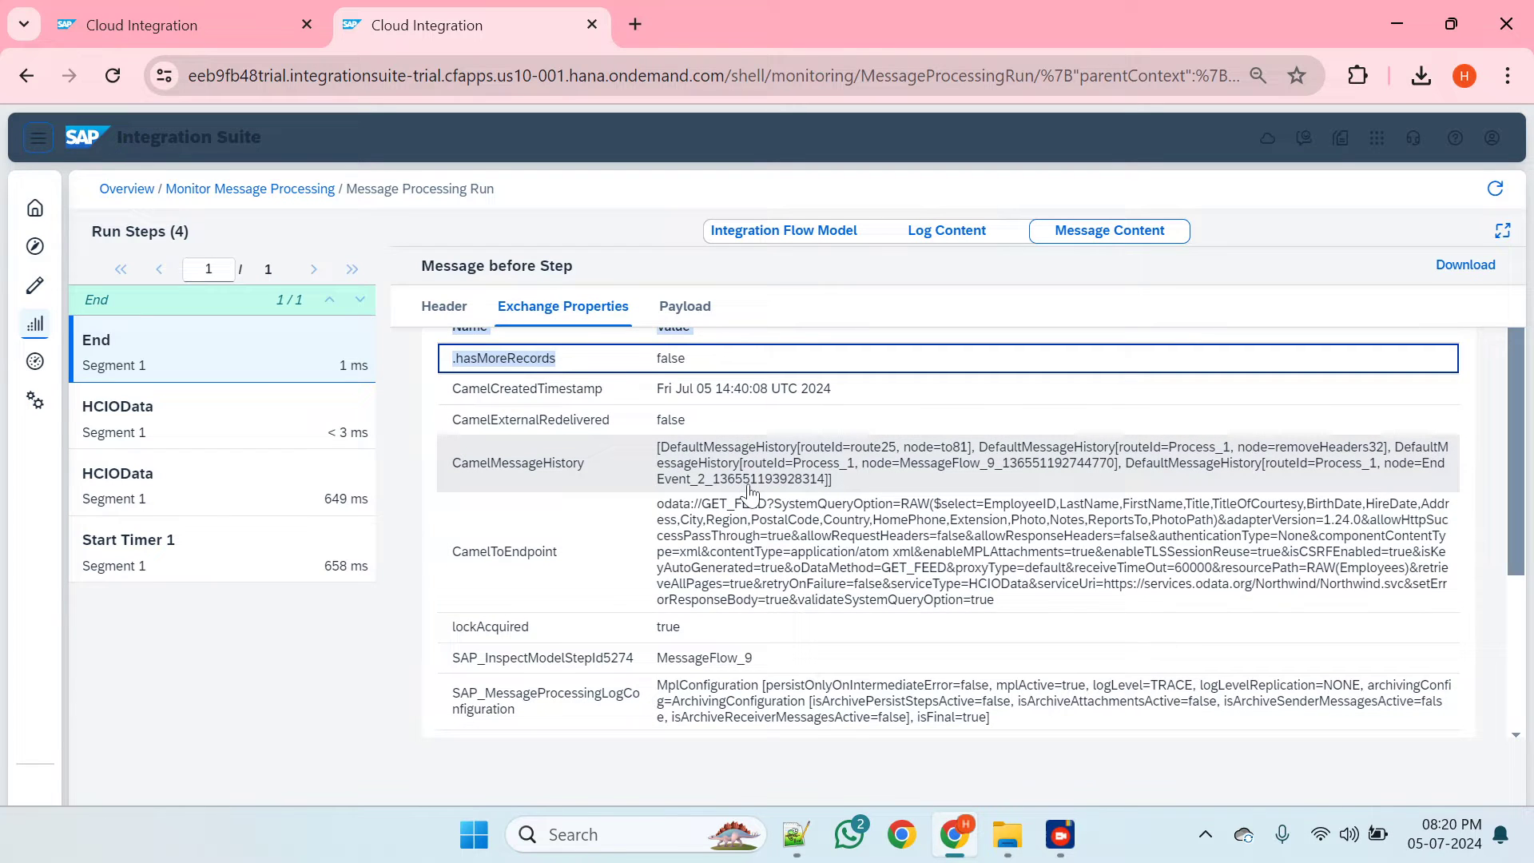
scroll(750, 491, "up", 1)
scroll(638, 475, "down", 4)
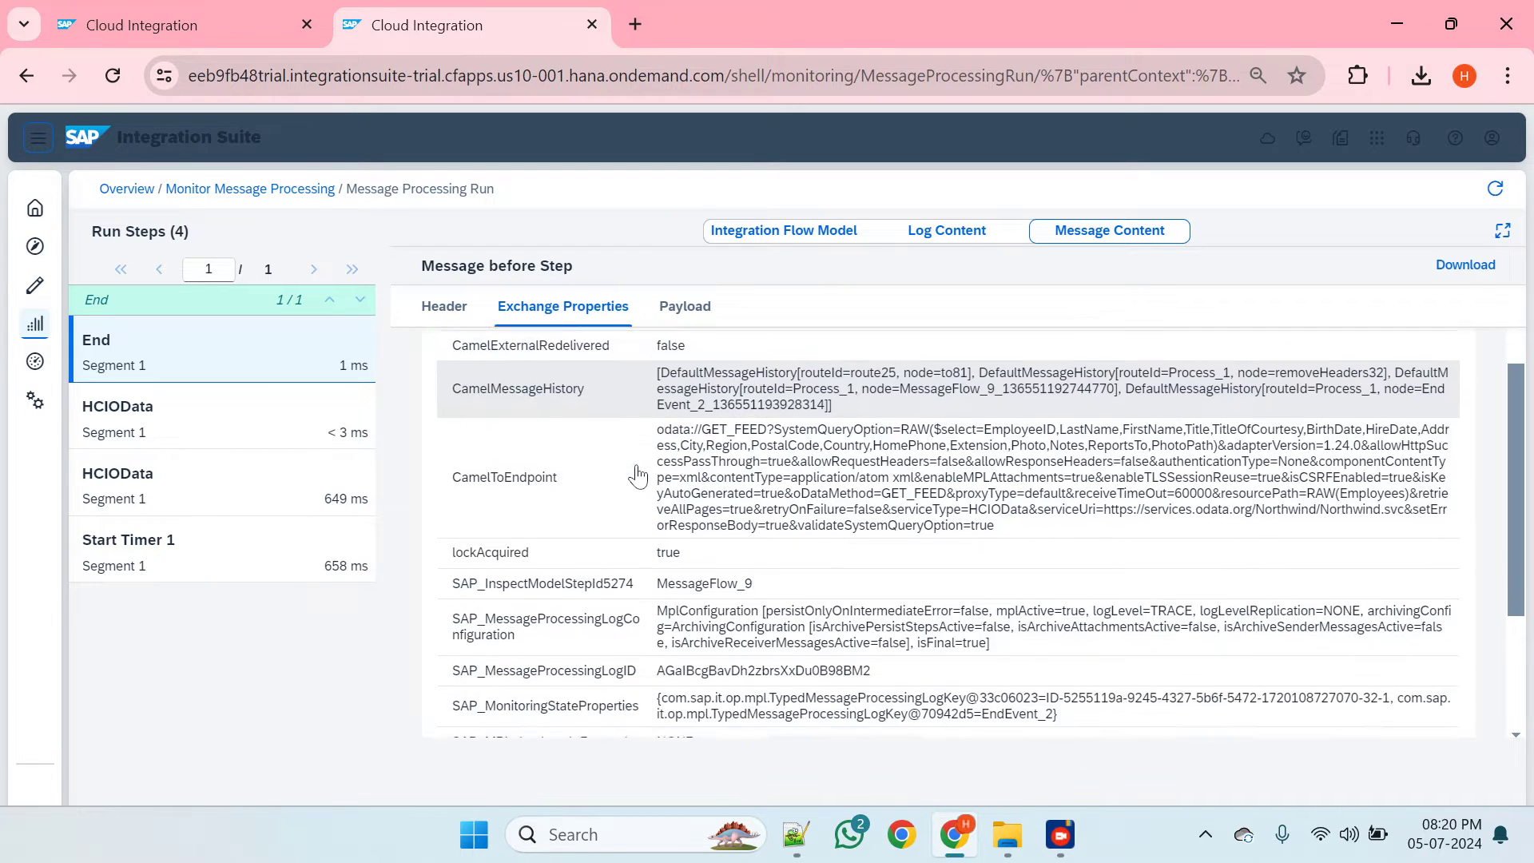
scroll(637, 477, "down", 4)
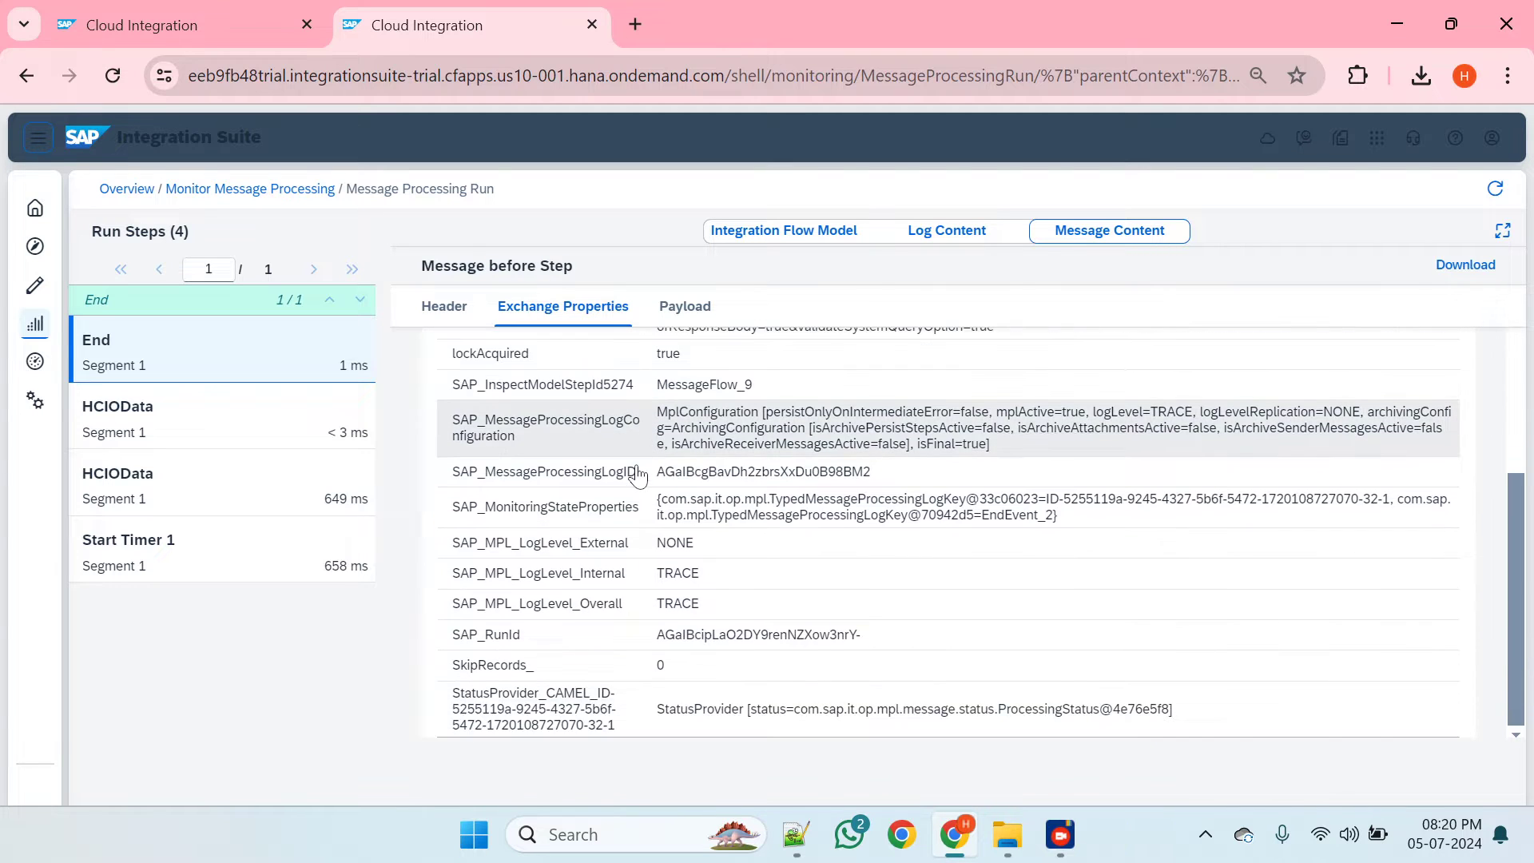
scroll(638, 475, "up", 8)
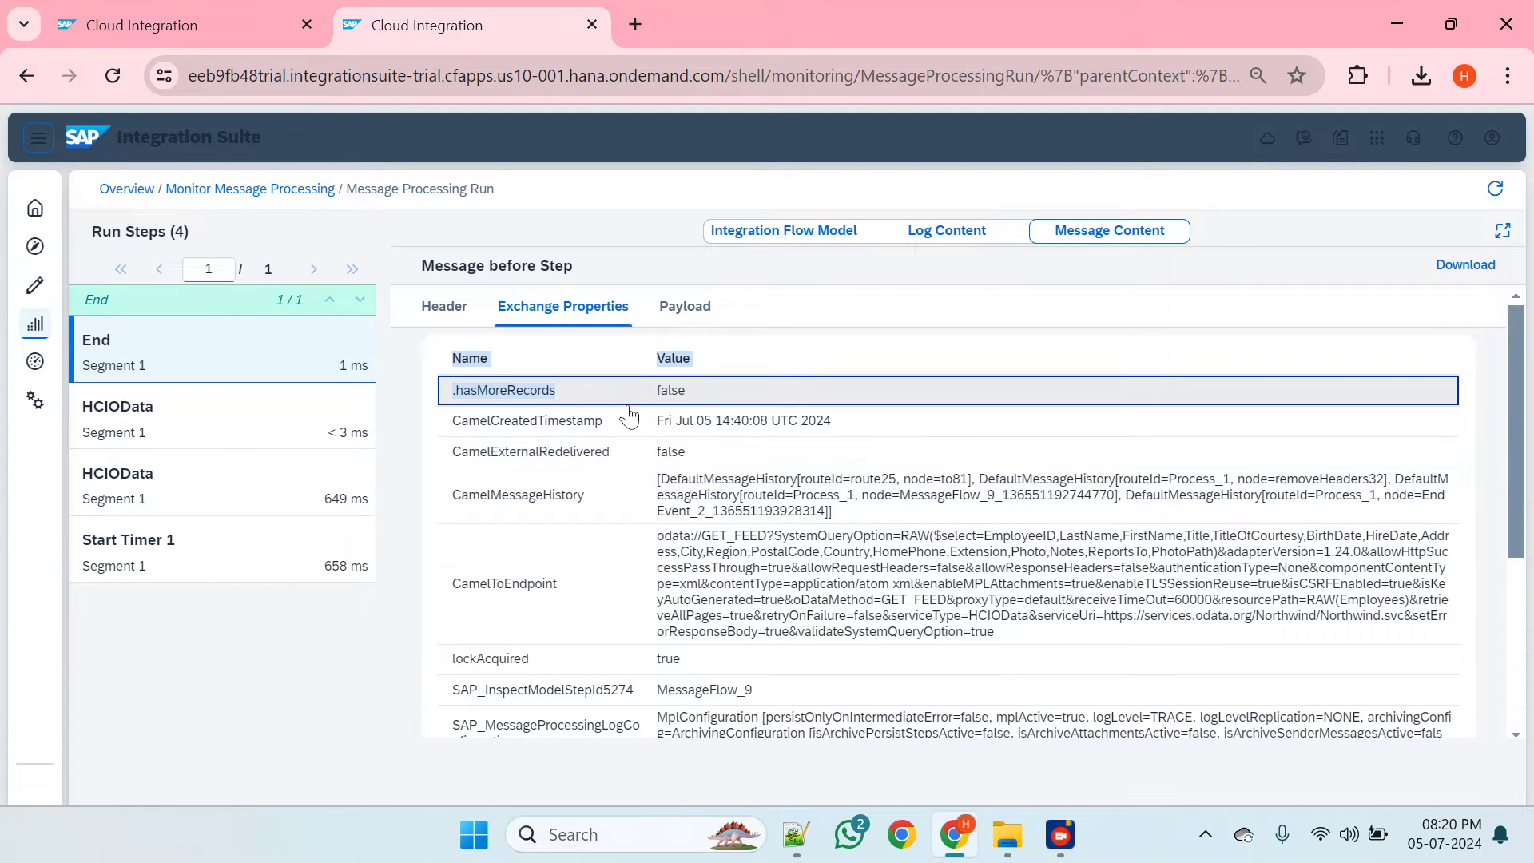
left_click(609, 406)
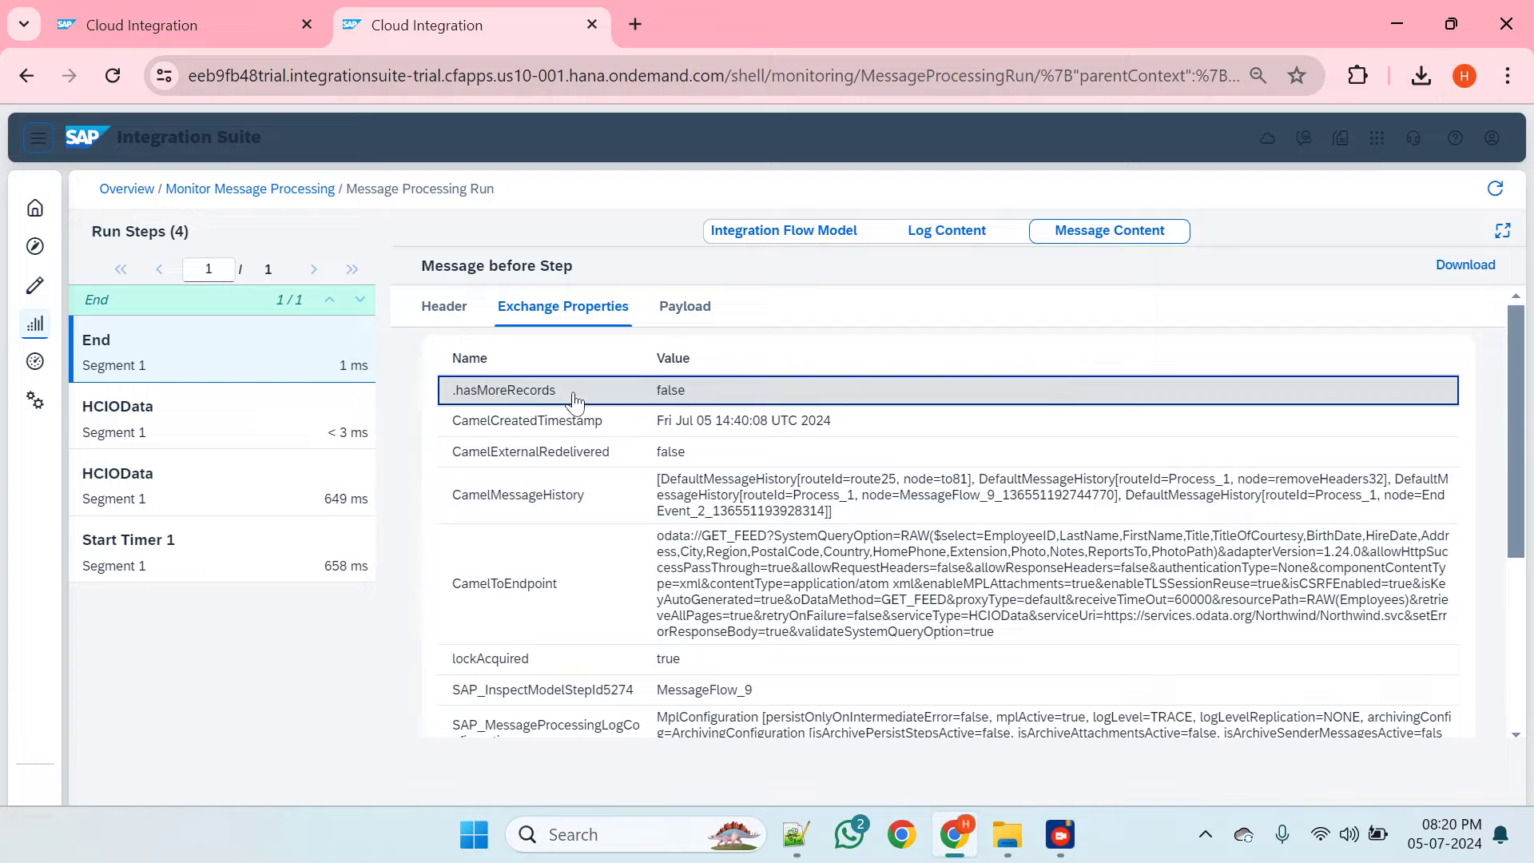
- Copy the .hasMoreRecords property name from the End step's exchange properties and enter it as the Looping Process Call's condition expression
left_click_drag(573, 399, 449, 402)
key("ctrl+c")
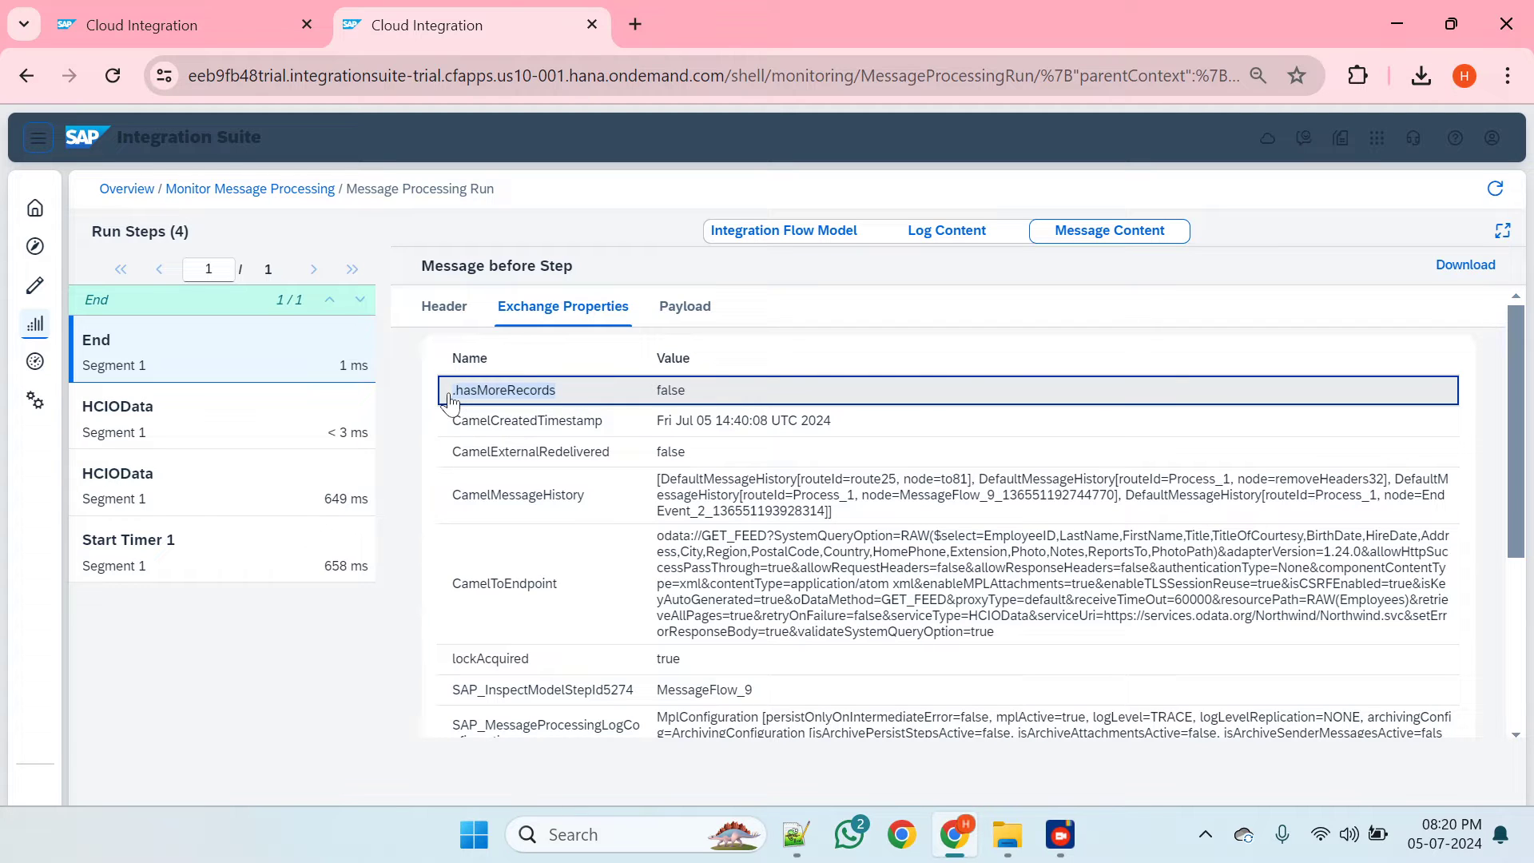
left_click(209, 1)
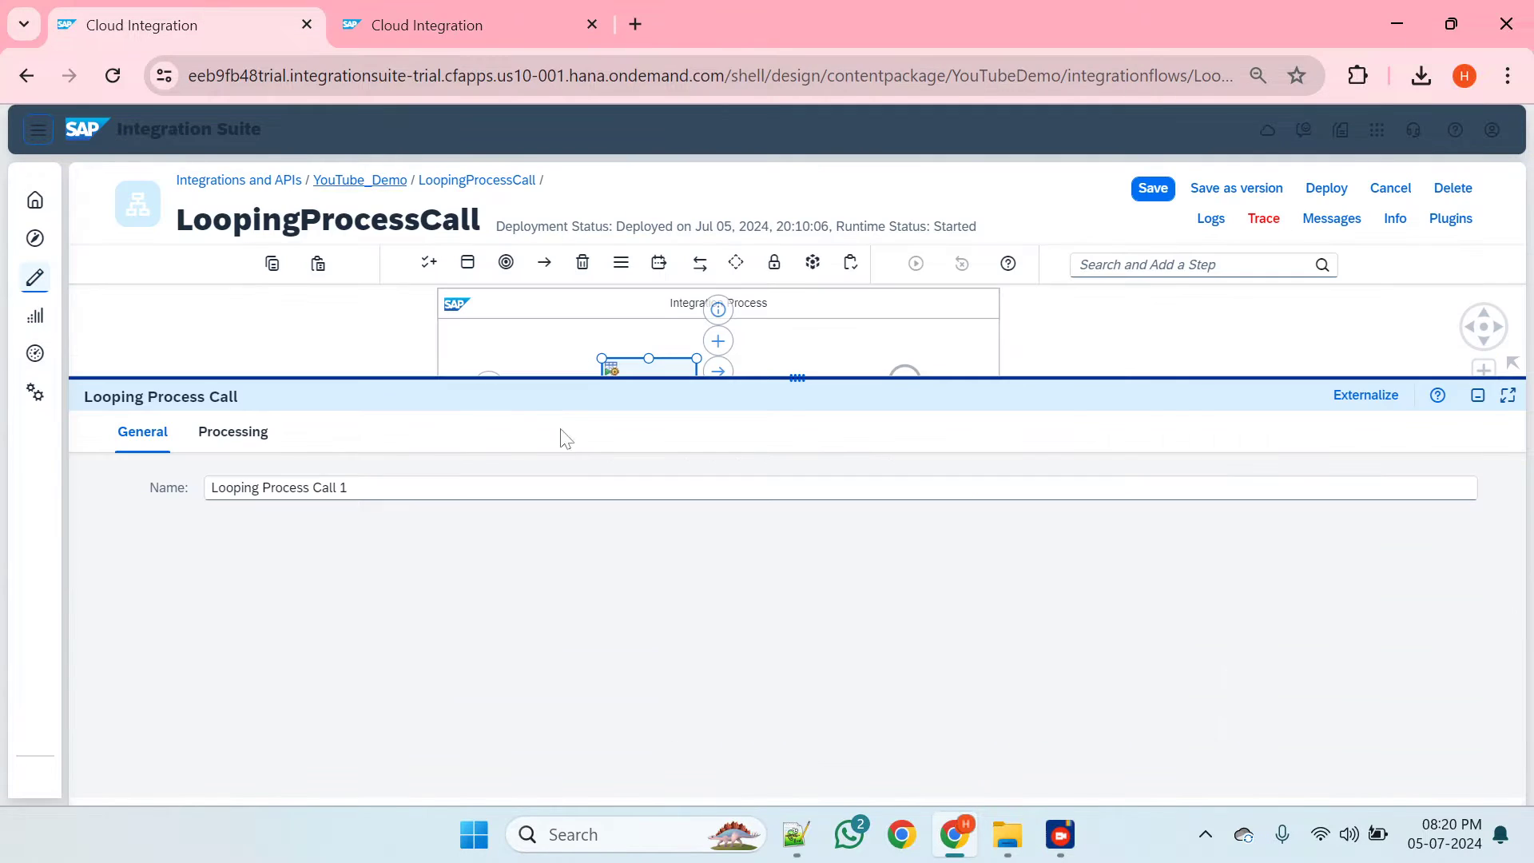
left_click_drag(675, 374, 675, 515)
left_click(250, 581)
left_click(479, 729)
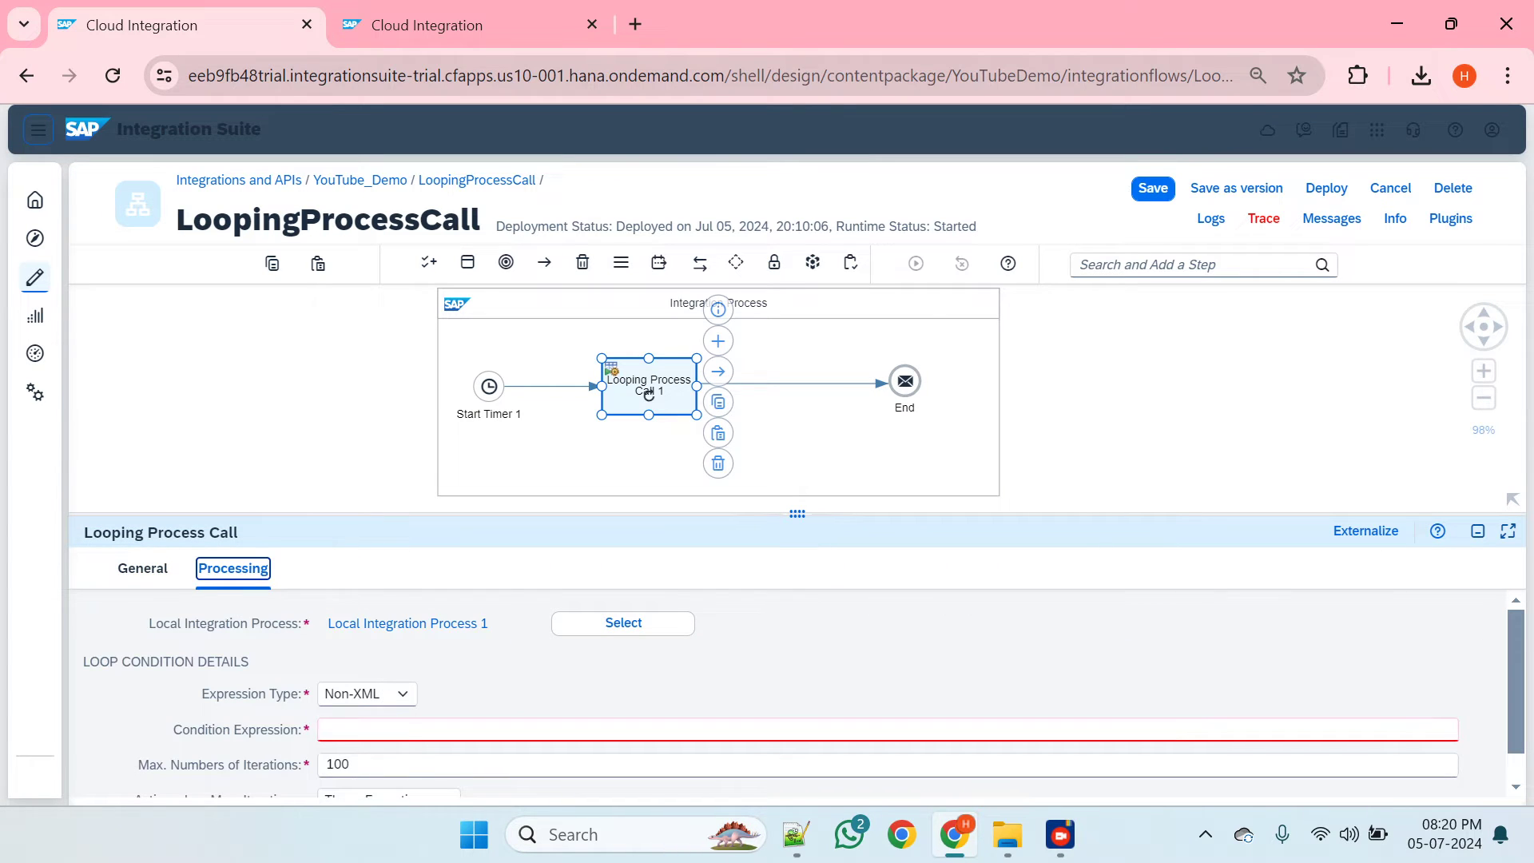
key("ctrl+v")
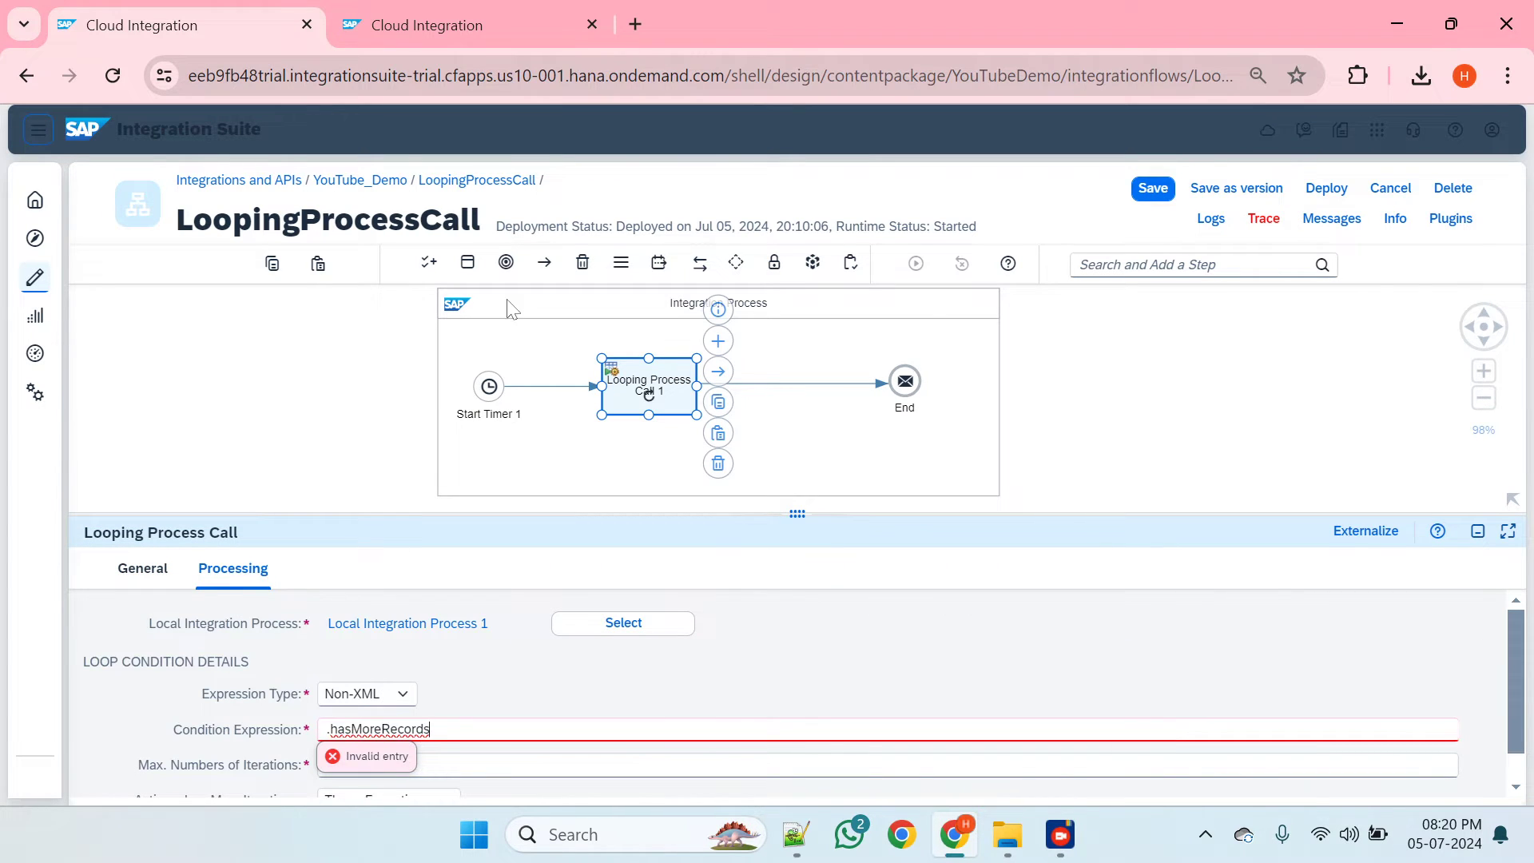
left_click(447, 24)
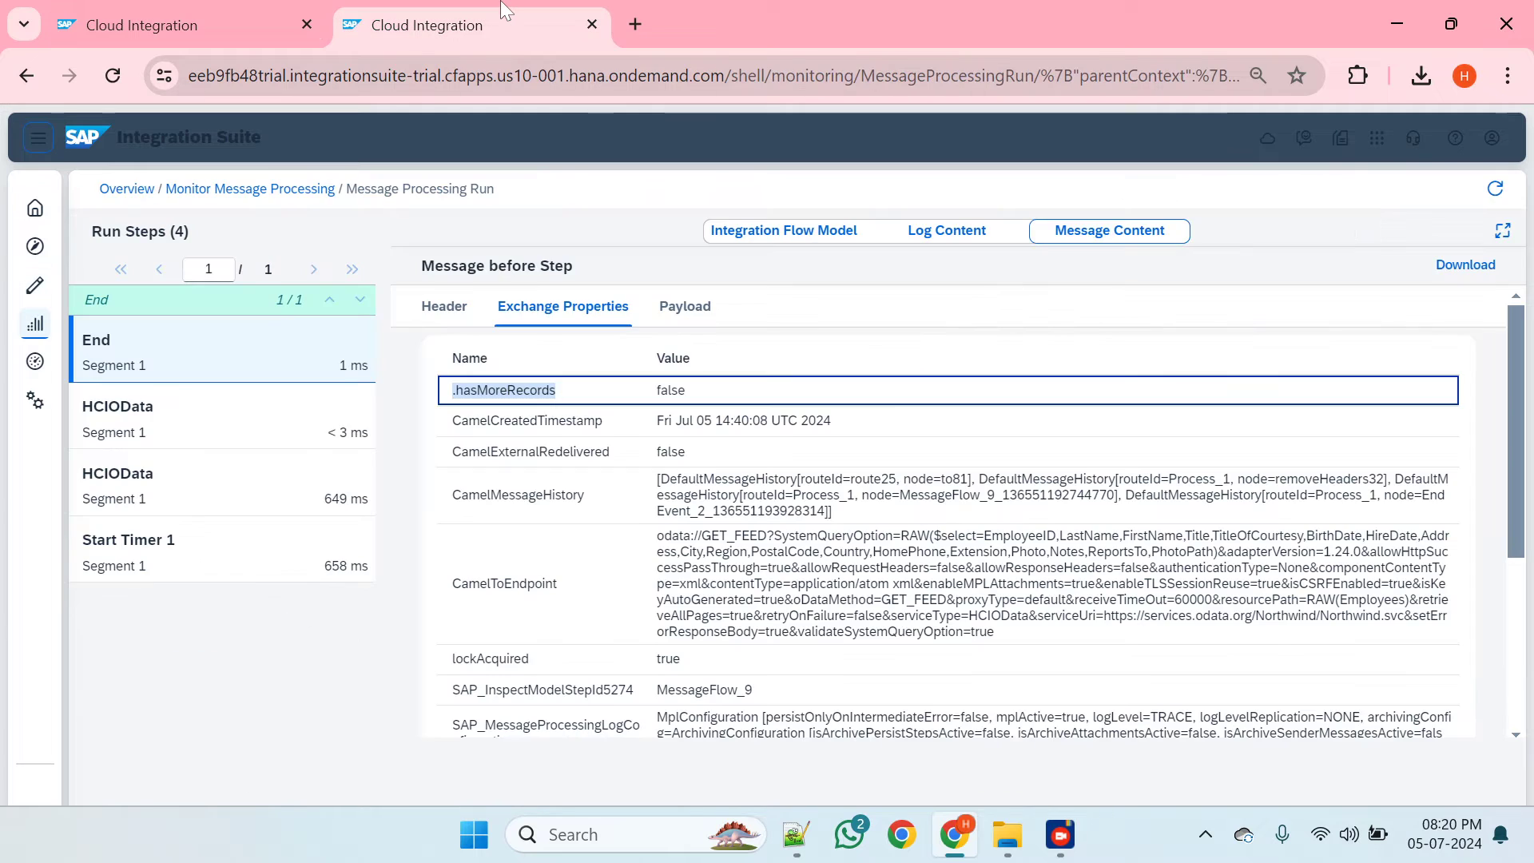
left_click(190, 5)
mouse_move(758, 515)
left_mouse_down()
mouse_move(730, 783)
mouse_move(802, 412)
mouse_move(802, 675)
mouse_move(759, 520)
left_mouse_up()
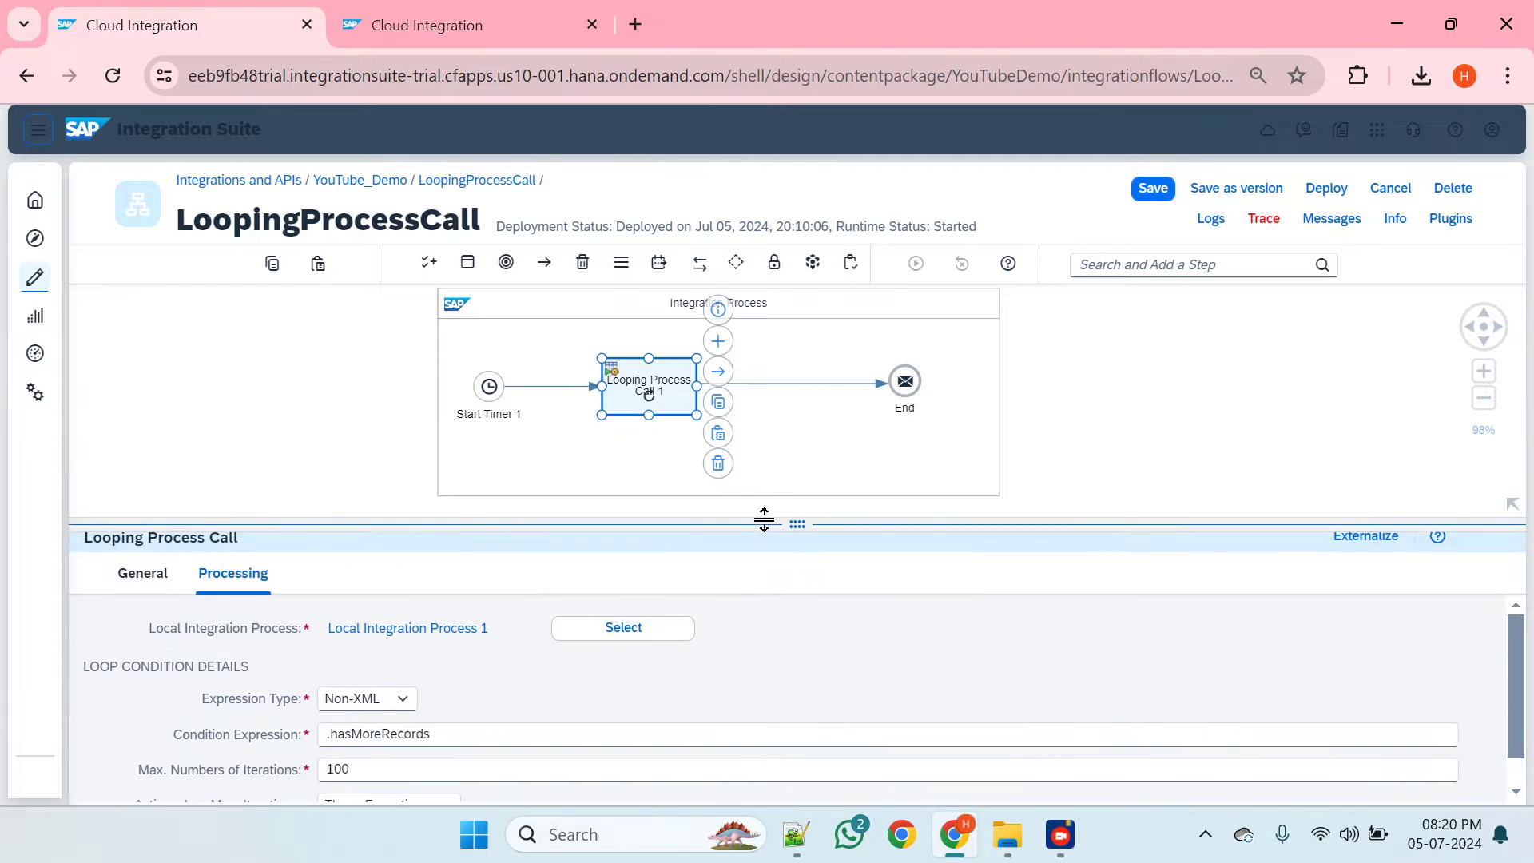
- Reopen the trace of the LoopingProcessCall message in message monitoring and display the End step's exchange properties
left_click(462, 9)
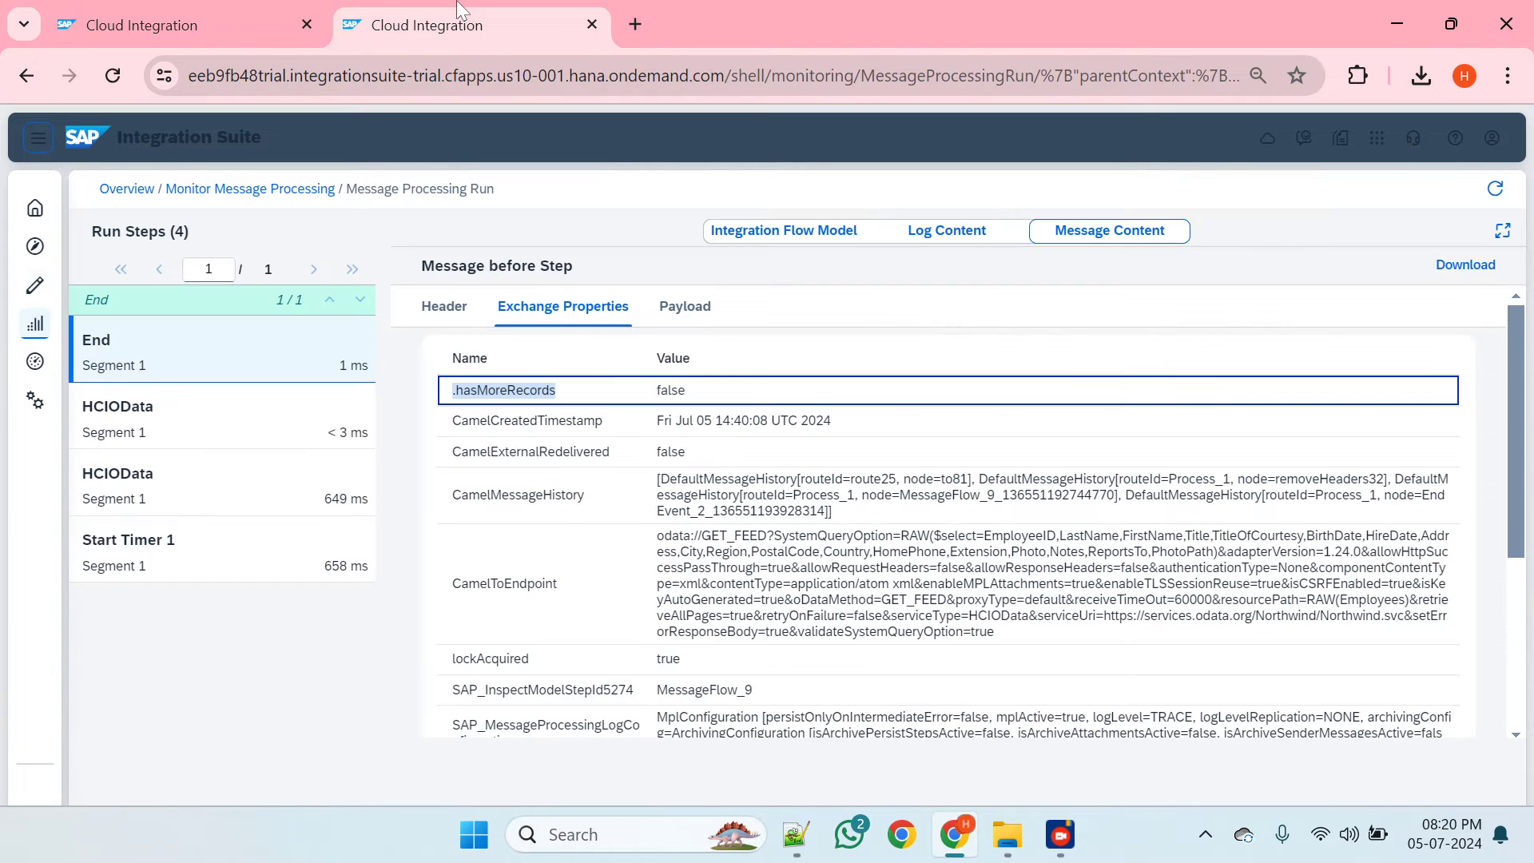
left_click(250, 189)
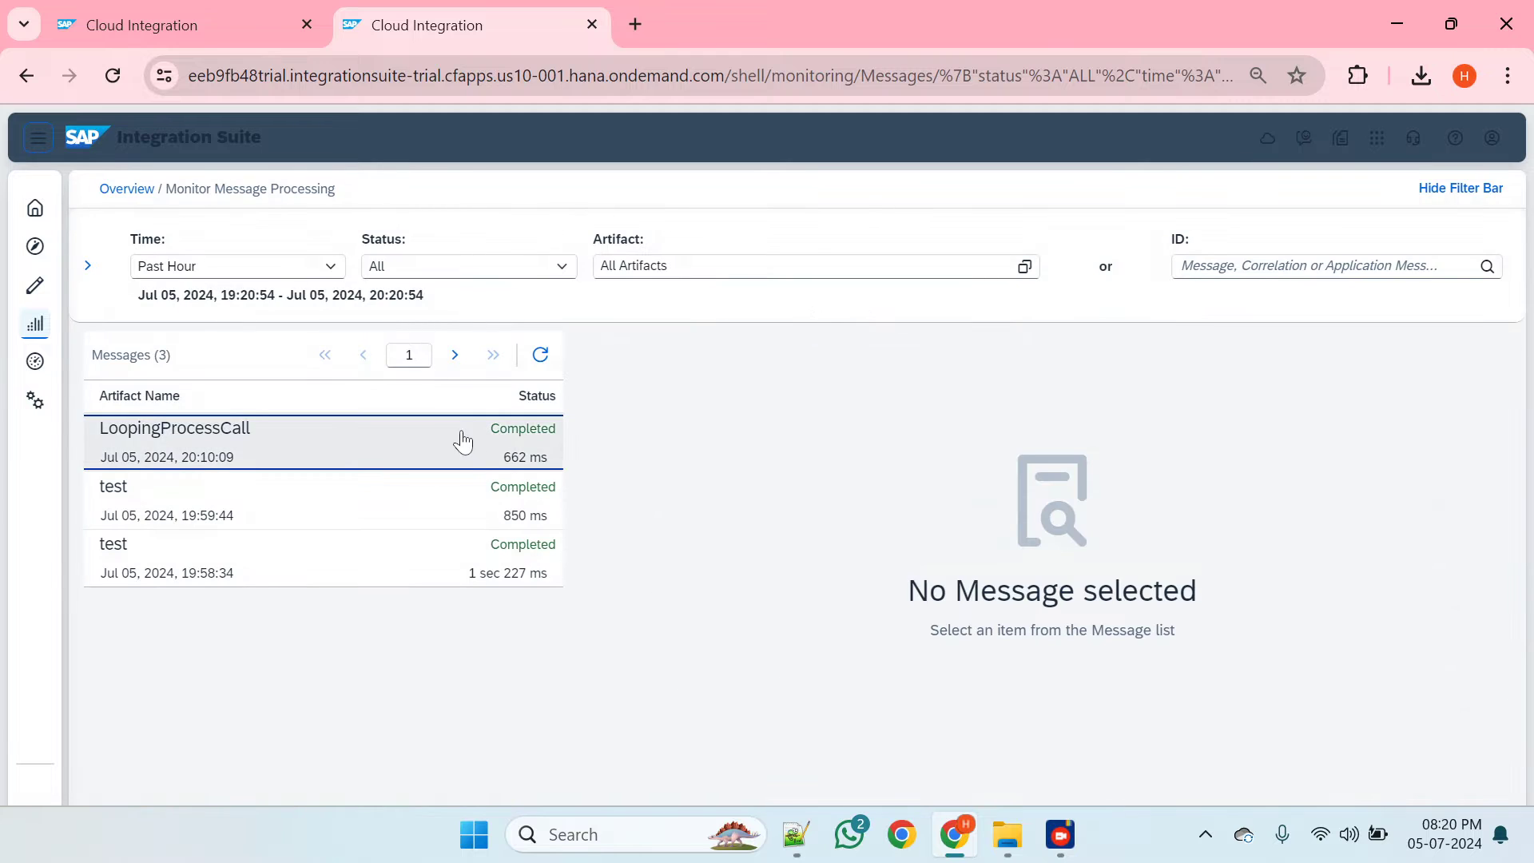
left_click(464, 437)
scroll(940, 555, "down", 6)
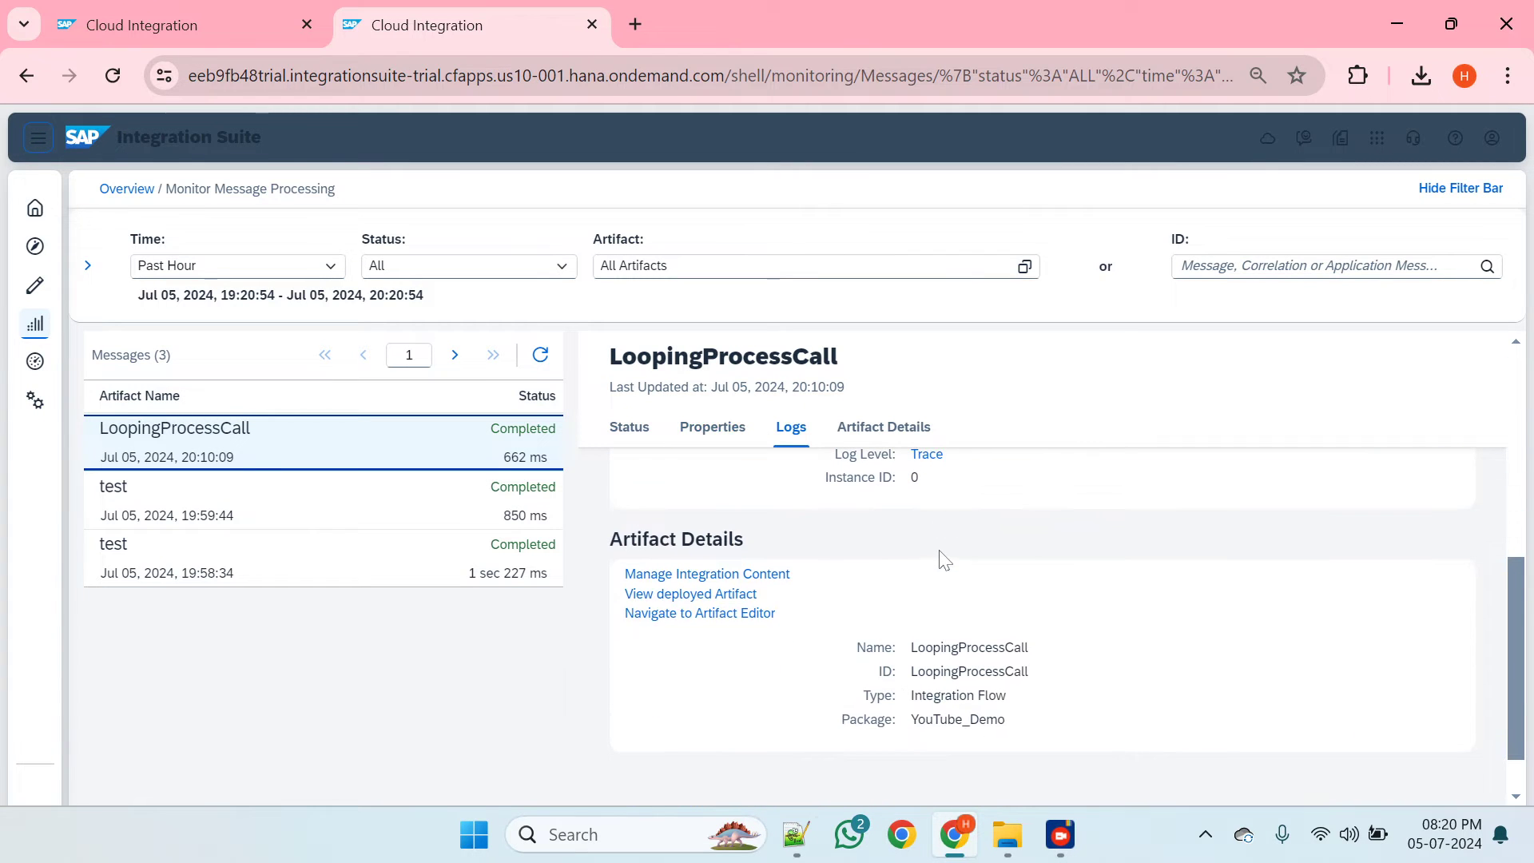
left_click(932, 492)
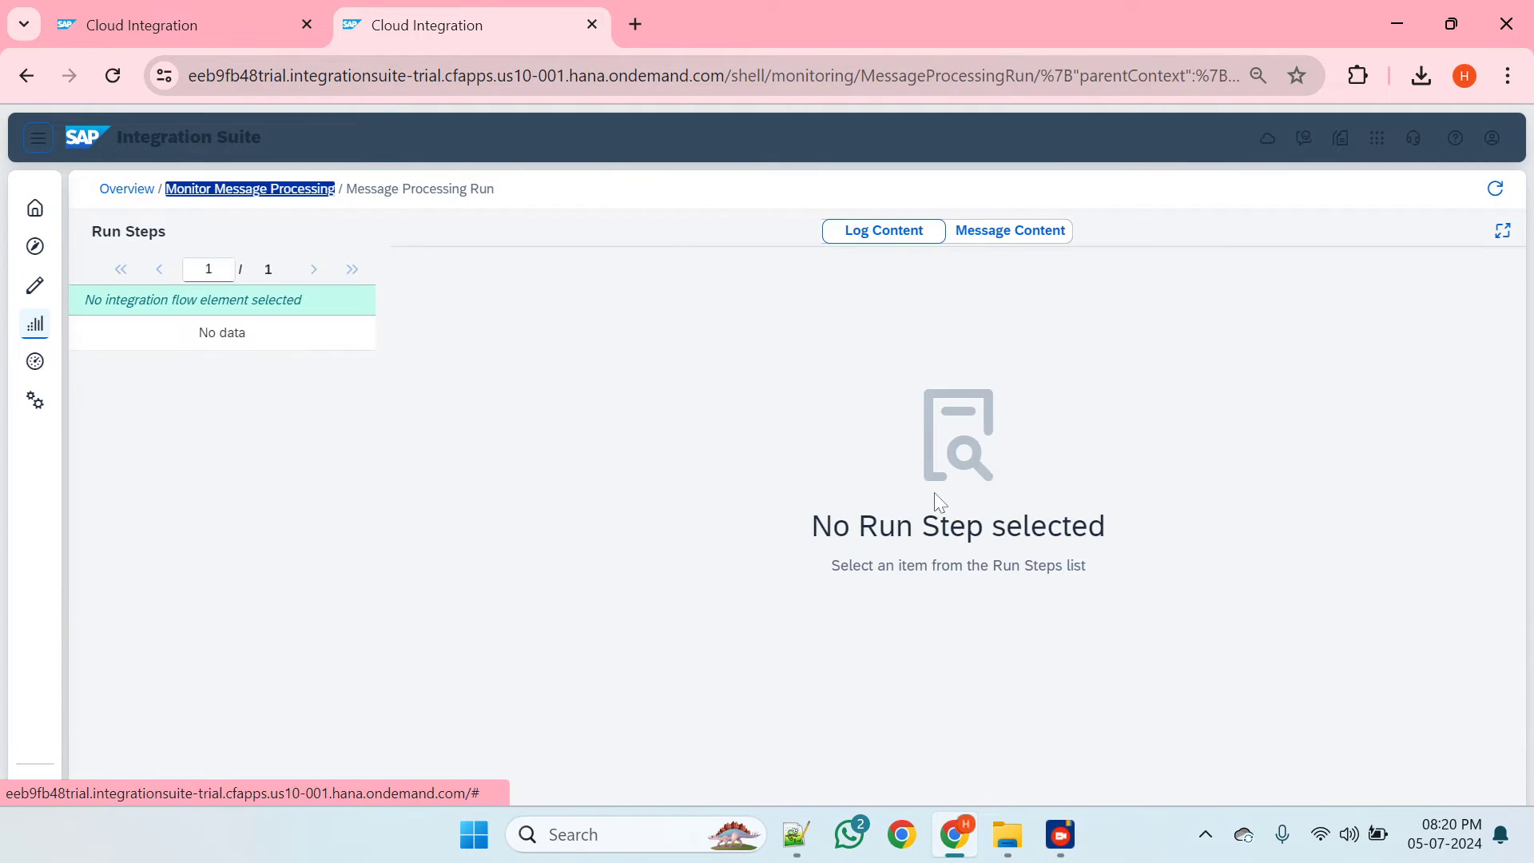
scroll(870, 386, "down", 2)
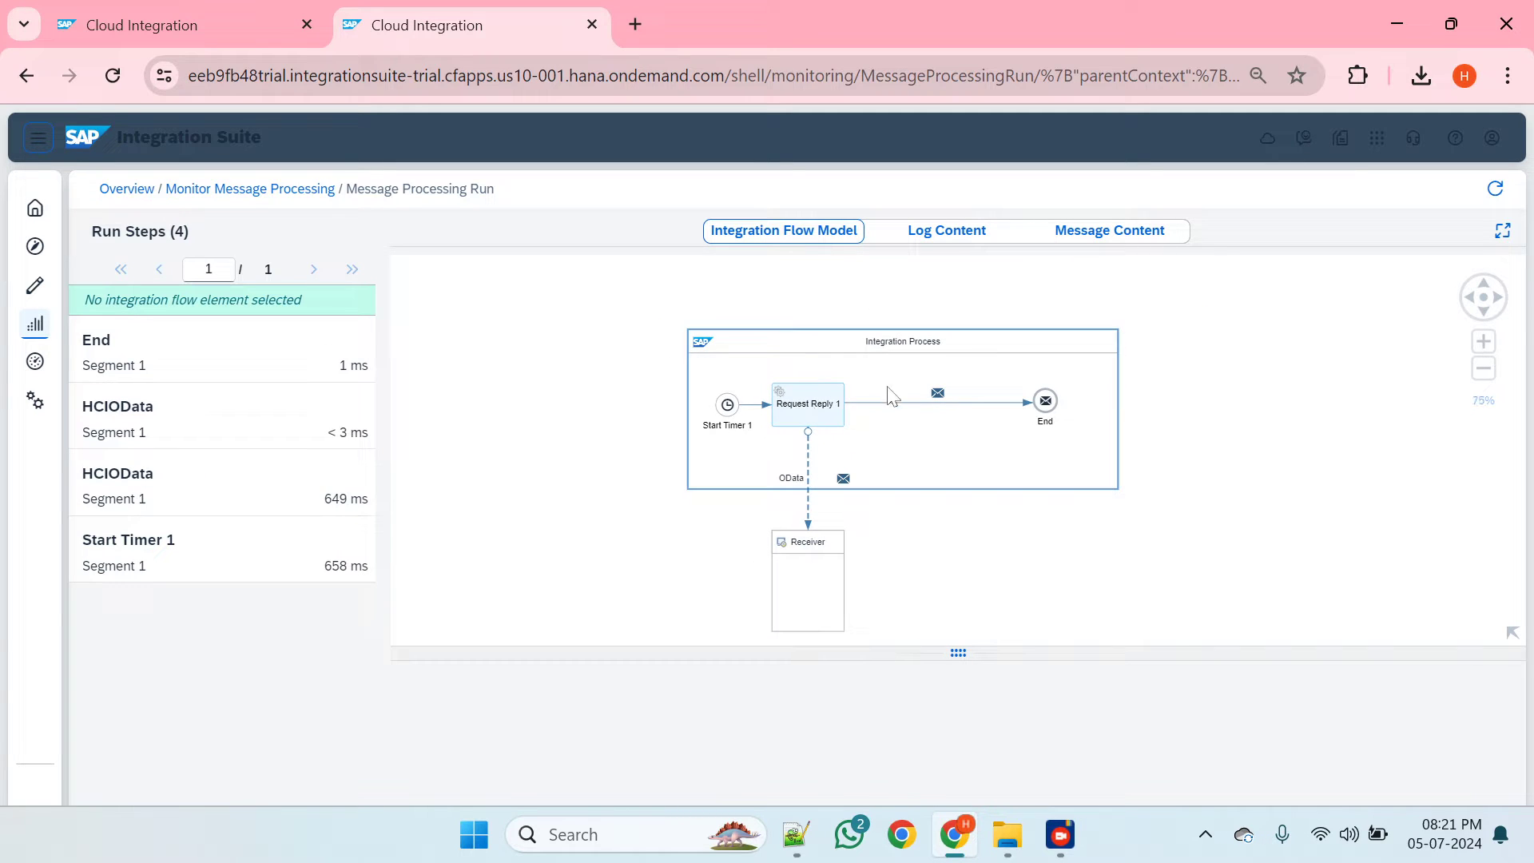
left_click(1045, 402)
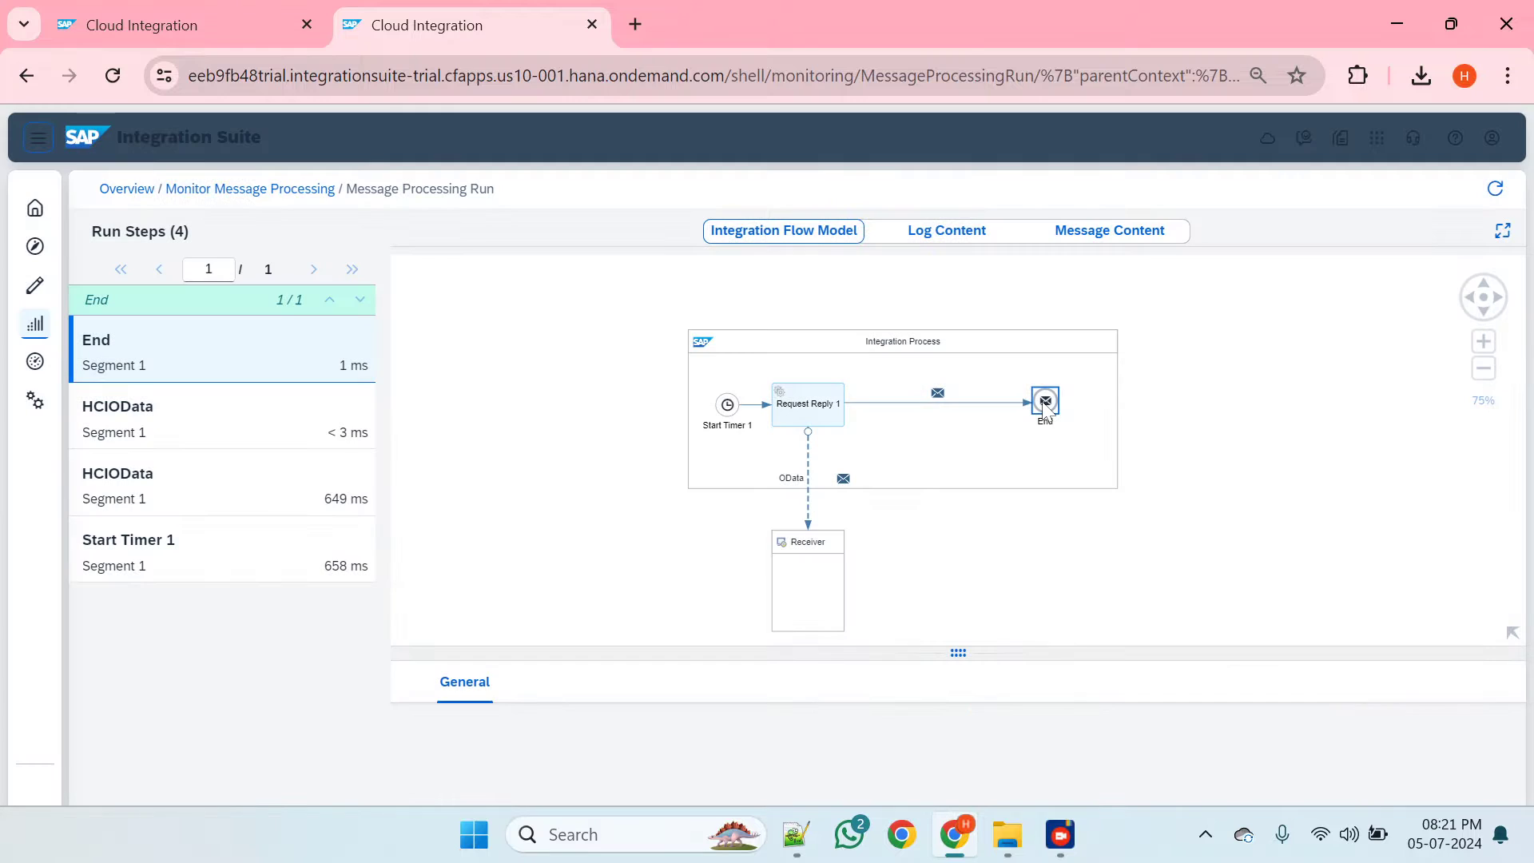
left_click(1051, 237)
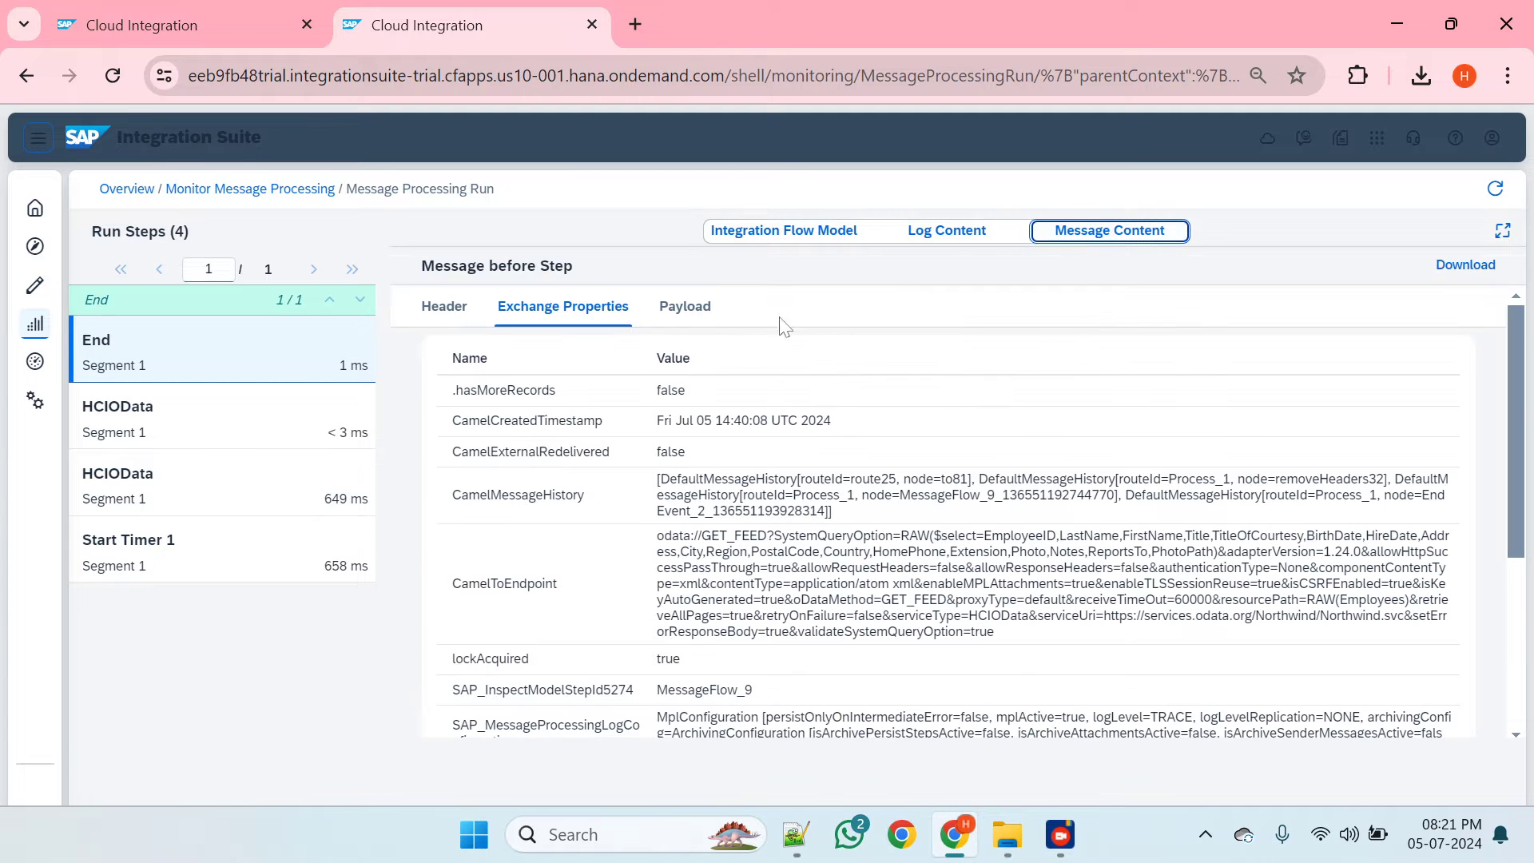
- Examine the exchange properties of both HCIOData run steps for the paging-related property
left_click(218, 407)
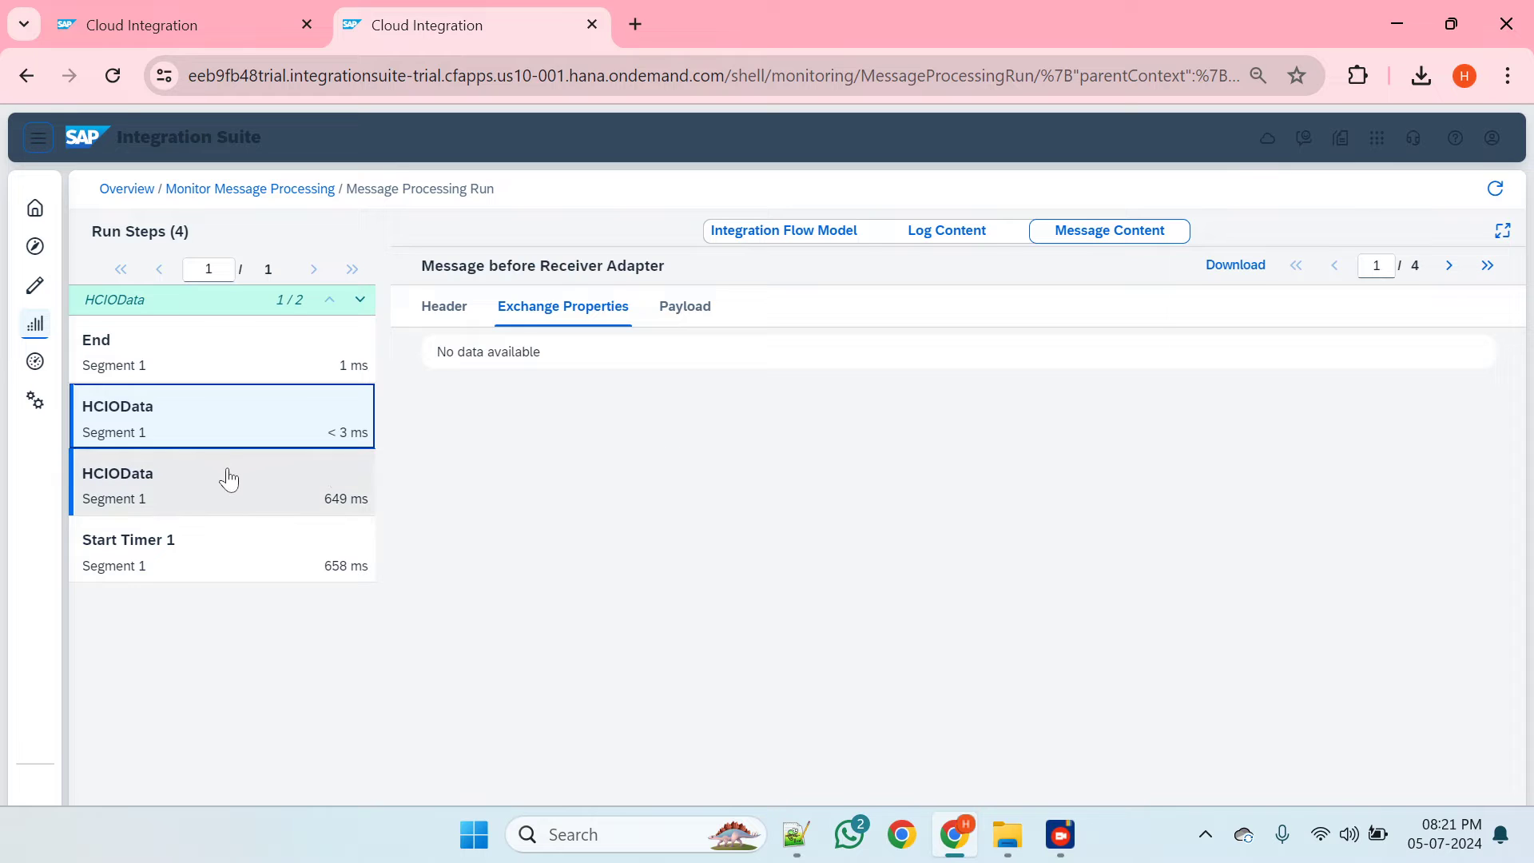
left_click(217, 481)
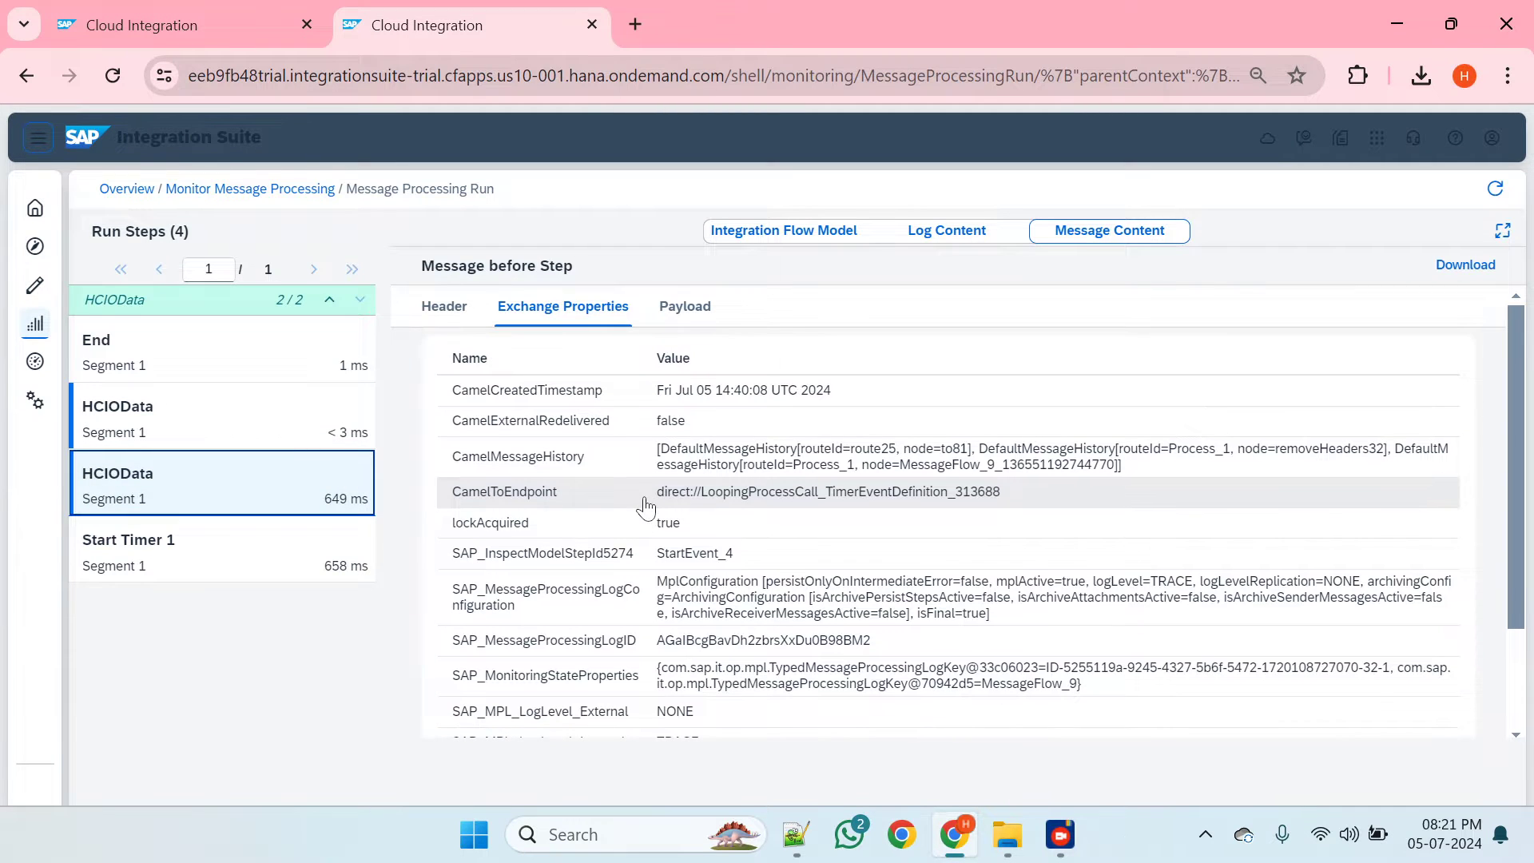
scroll(645, 505, "down", 2)
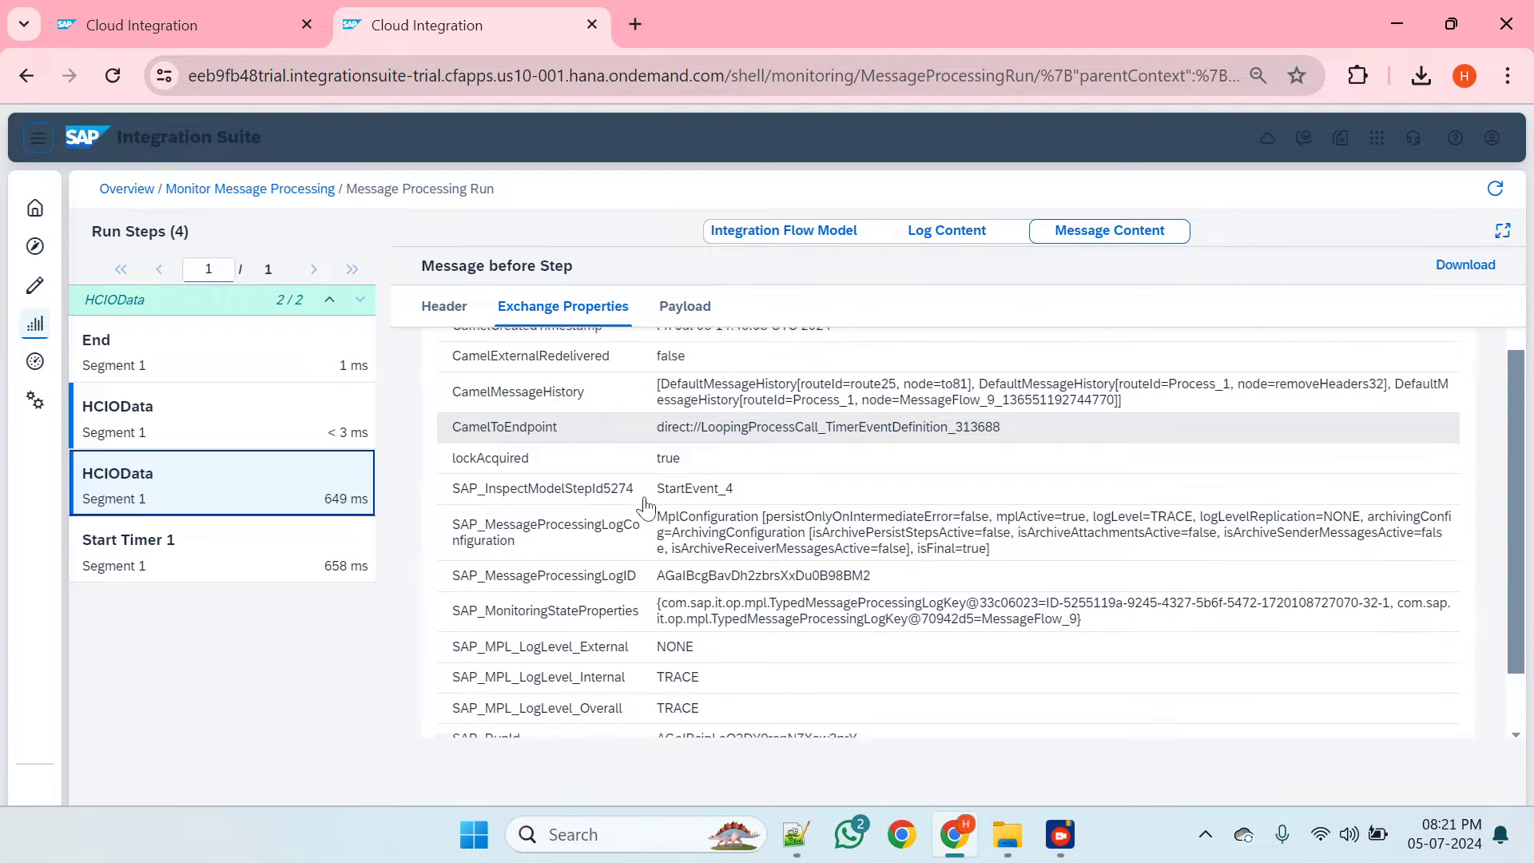
scroll(645, 506, "down", 1)
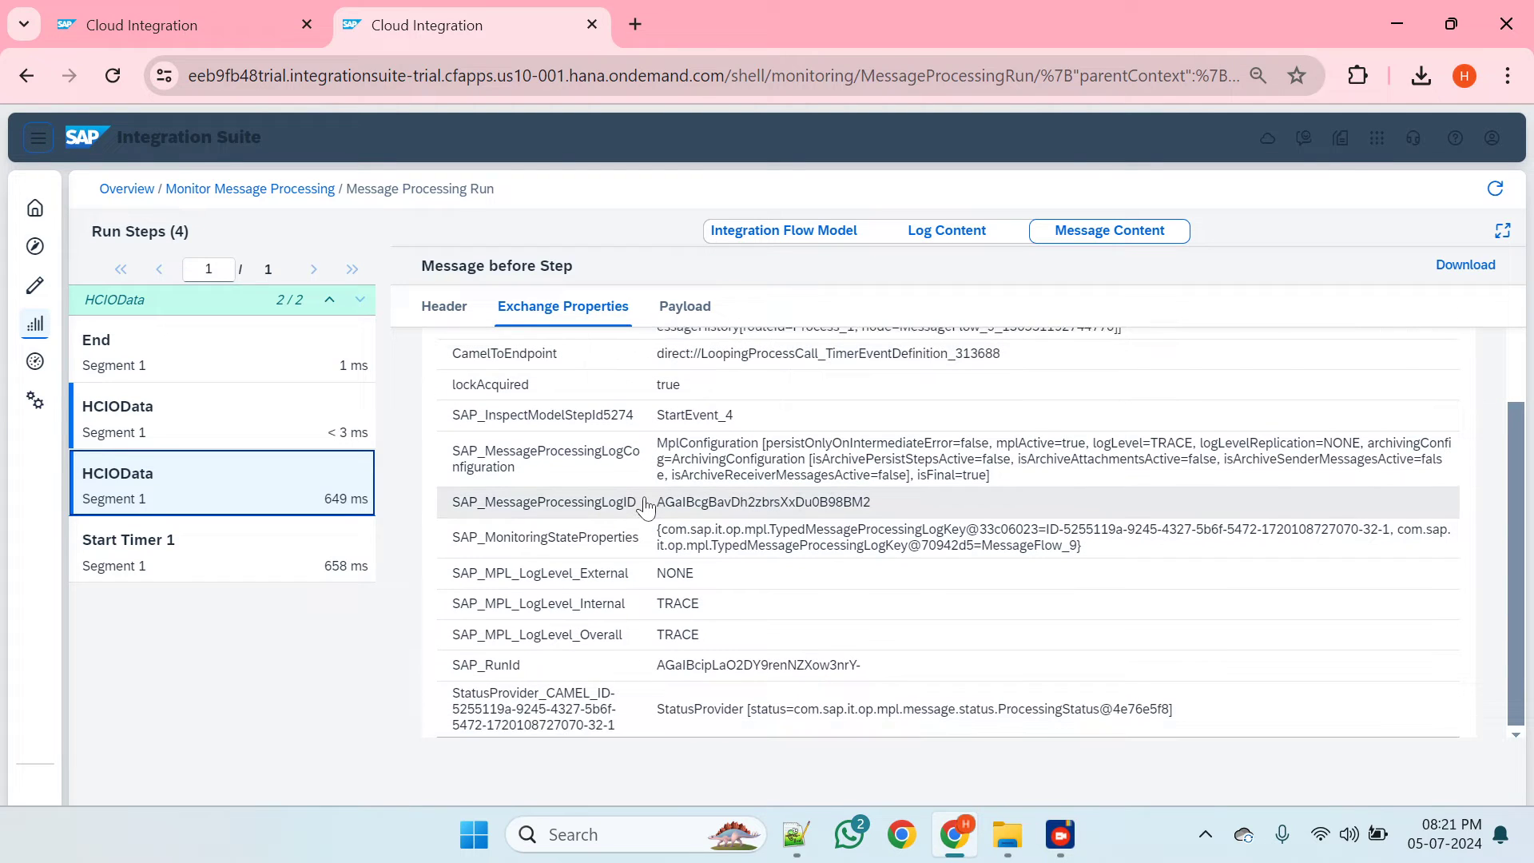
scroll(647, 506, "up", 3)
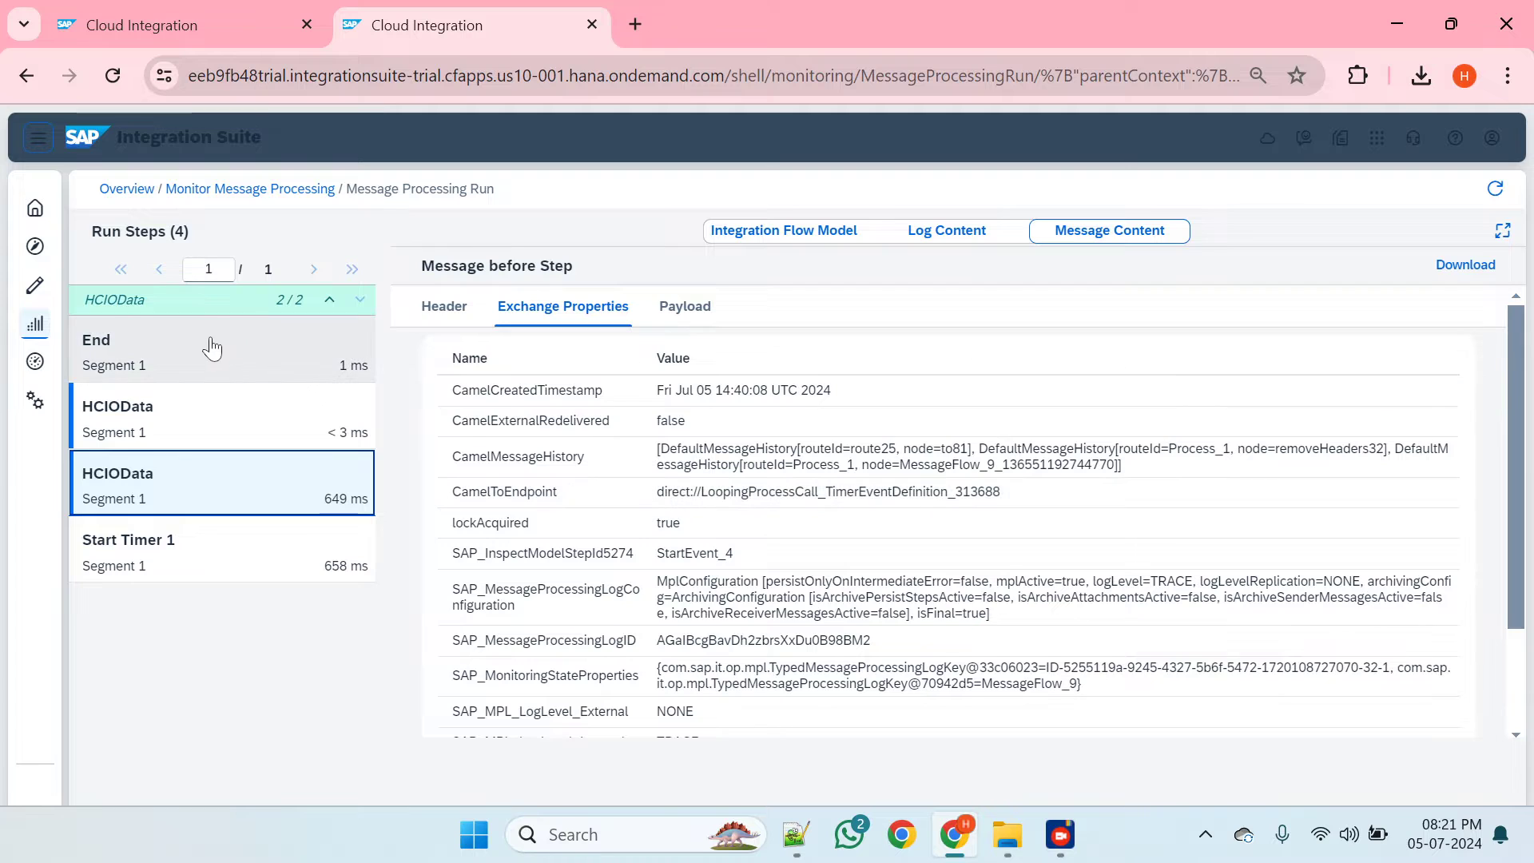
- Read through the End step's exchange properties and focus on the .hasMoreRecords row
left_click(212, 347)
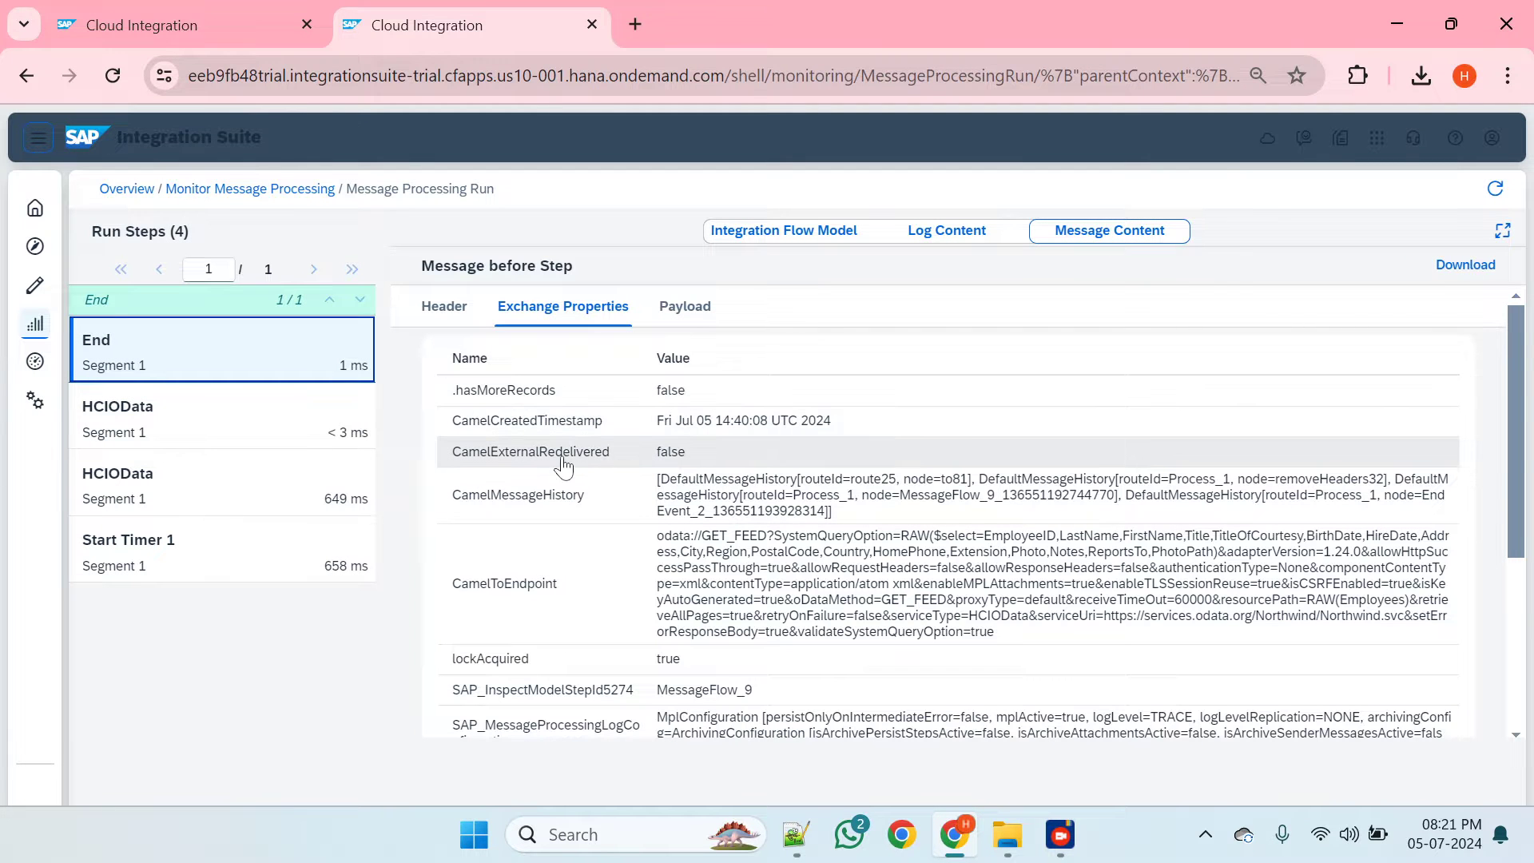
scroll(564, 466, "down", 2)
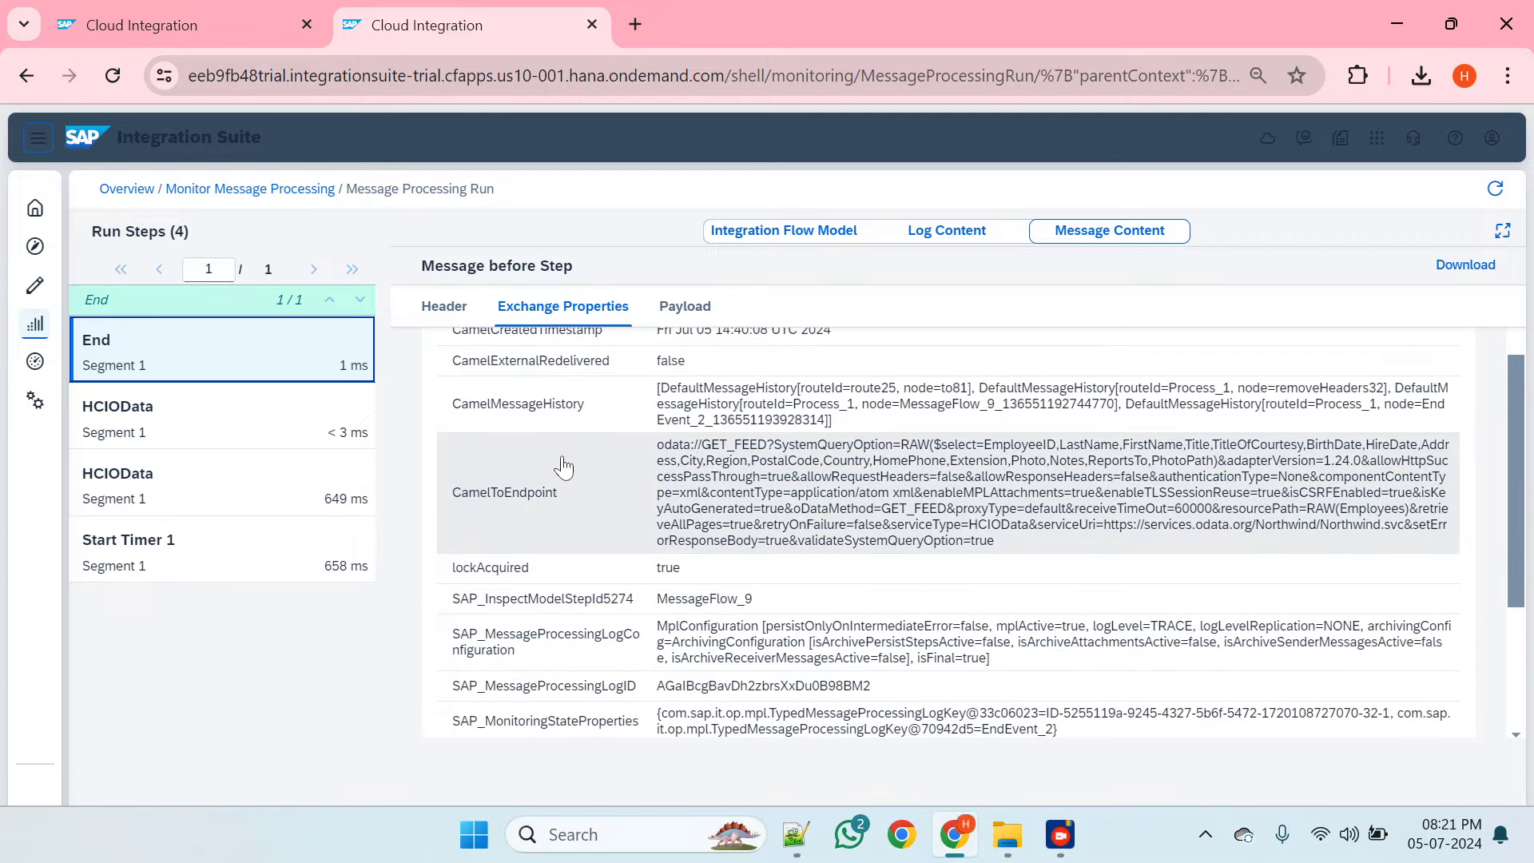
scroll(563, 466, "down", 5)
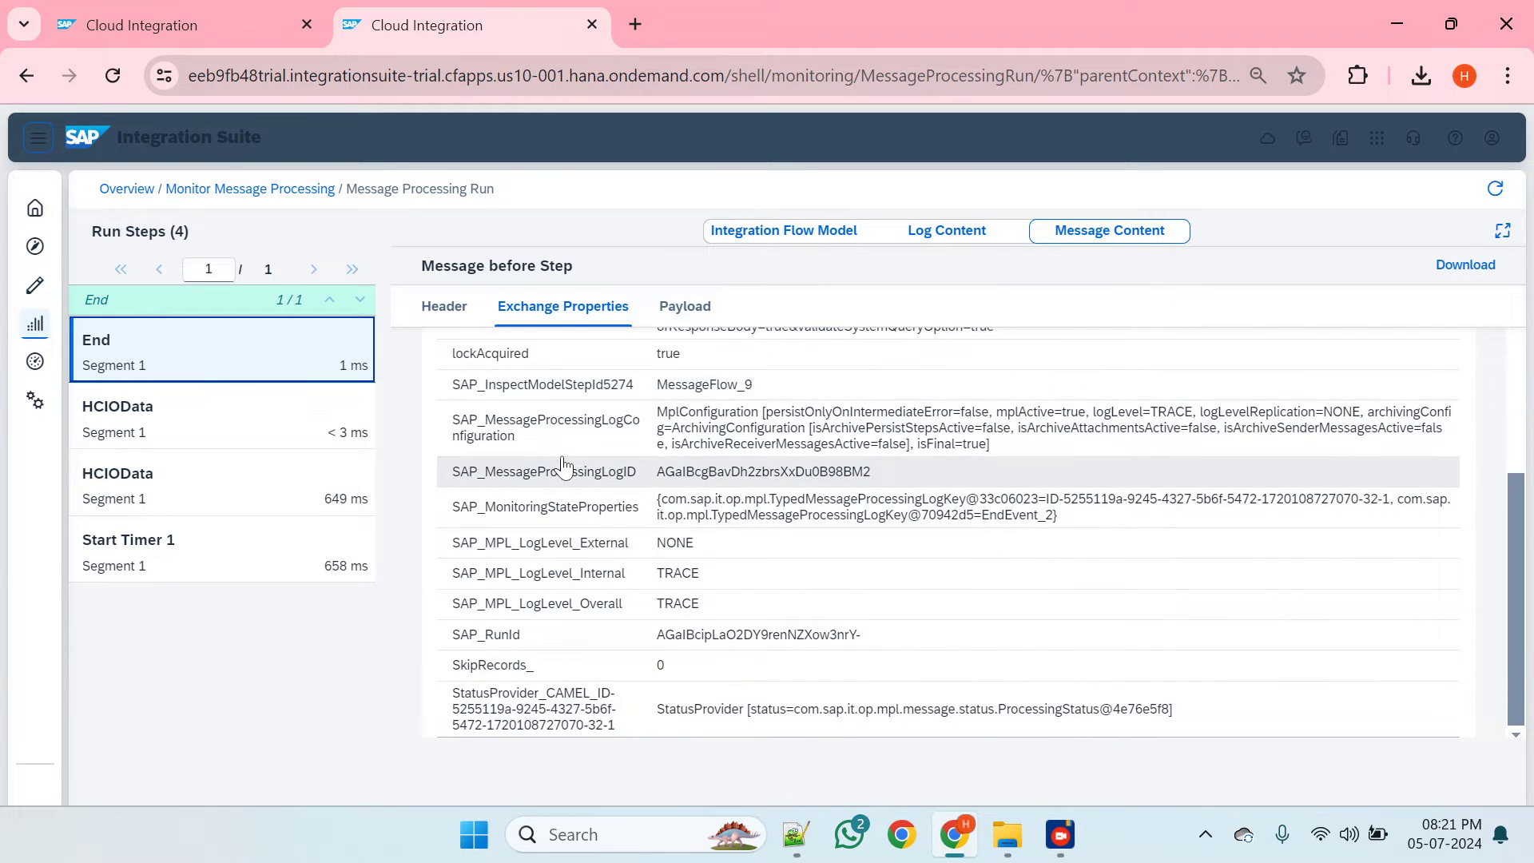
scroll(564, 466, "up", 7)
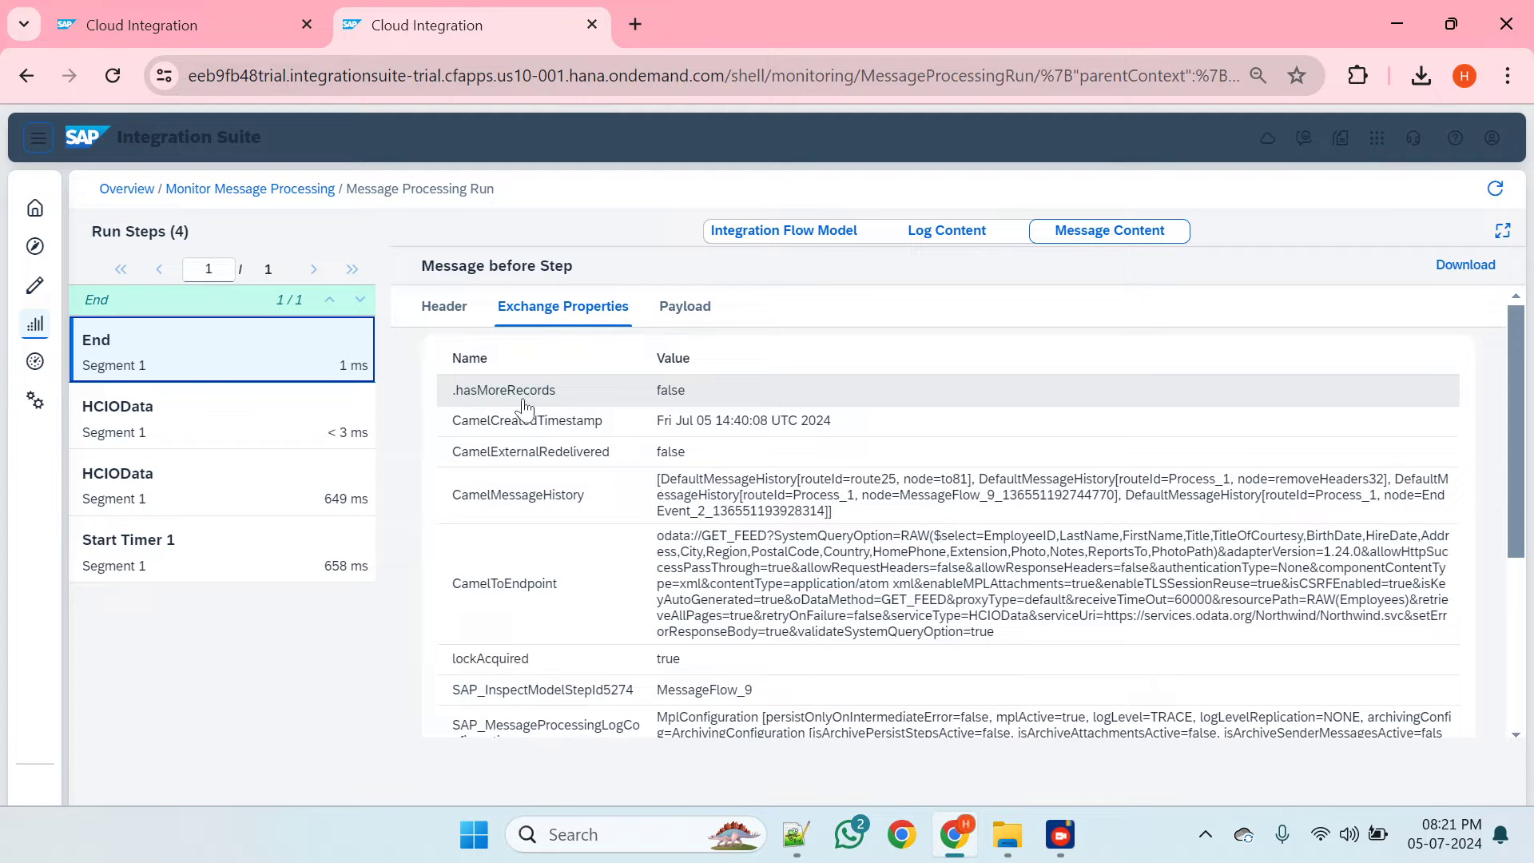
left_click(581, 399)
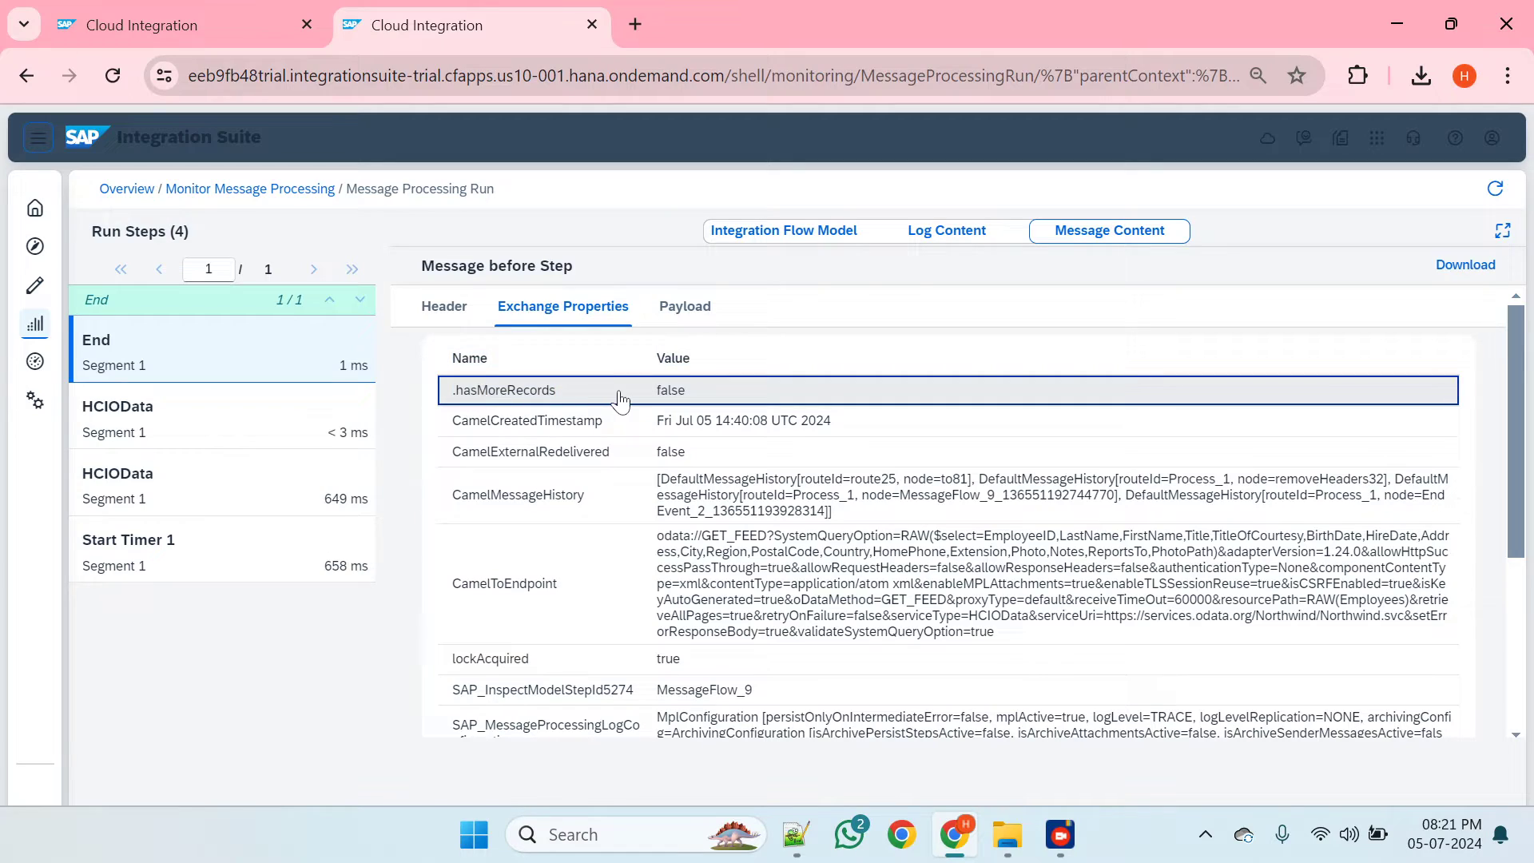
- Look through the End step's payload and return to the .hasMoreRecords row in its exchange properties
left_click(685, 306)
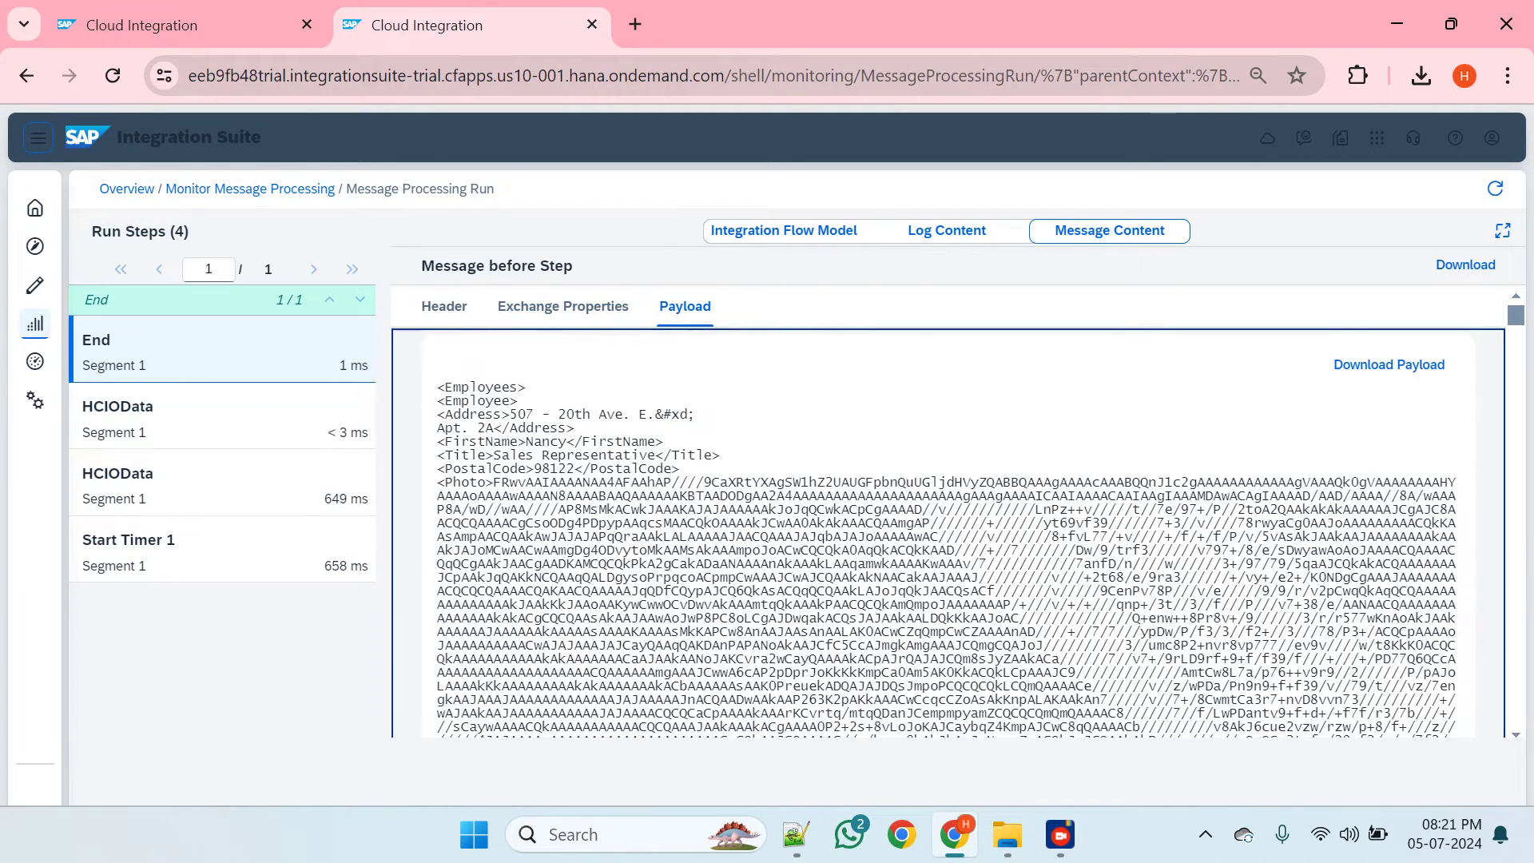
scroll(765, 640, "down", 15)
scroll(765, 640, "up", 8)
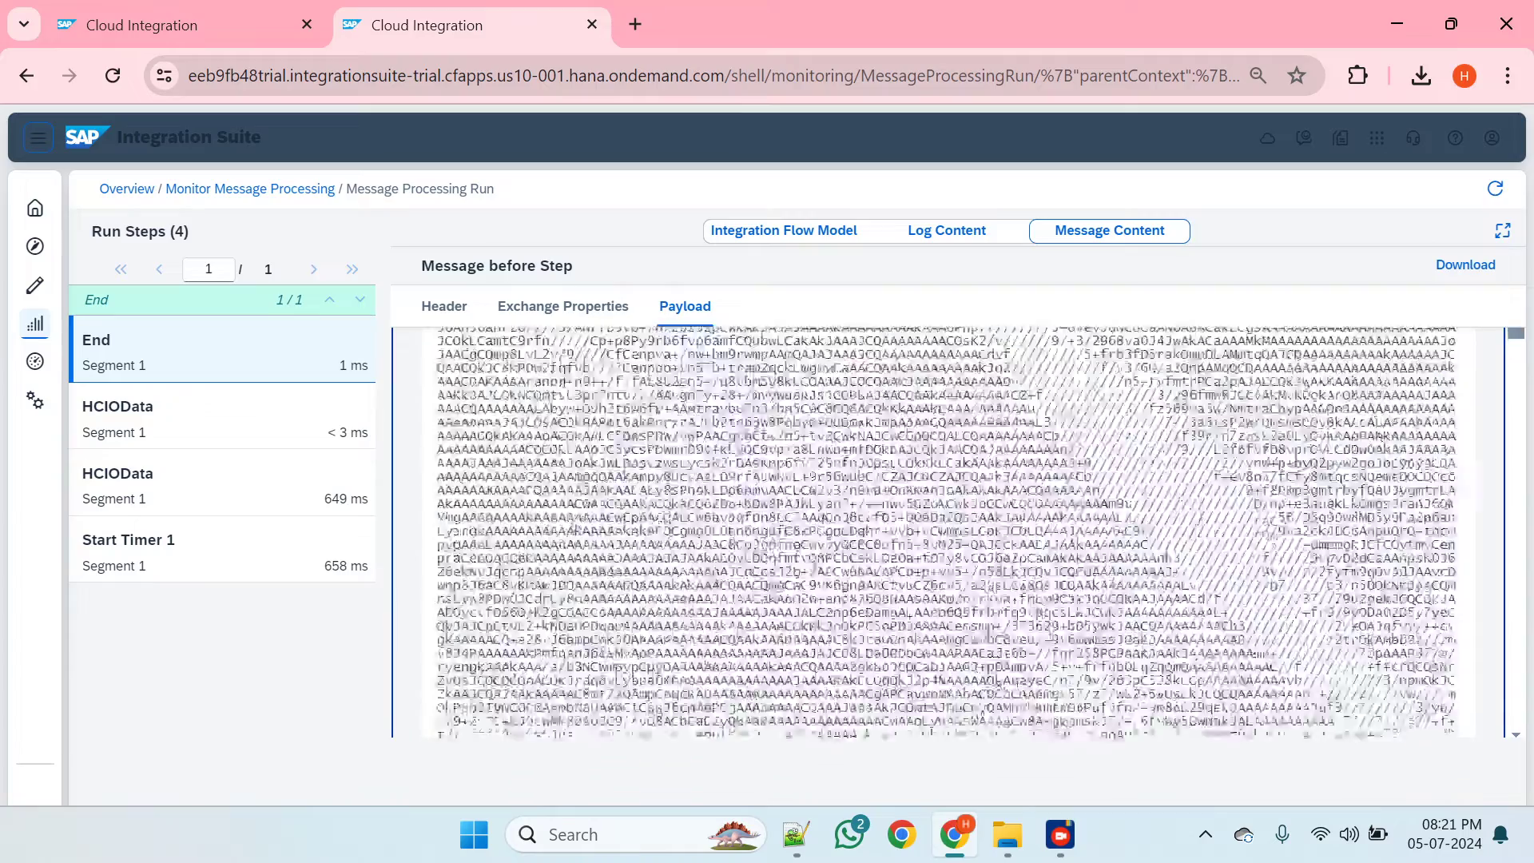
left_click(546, 310)
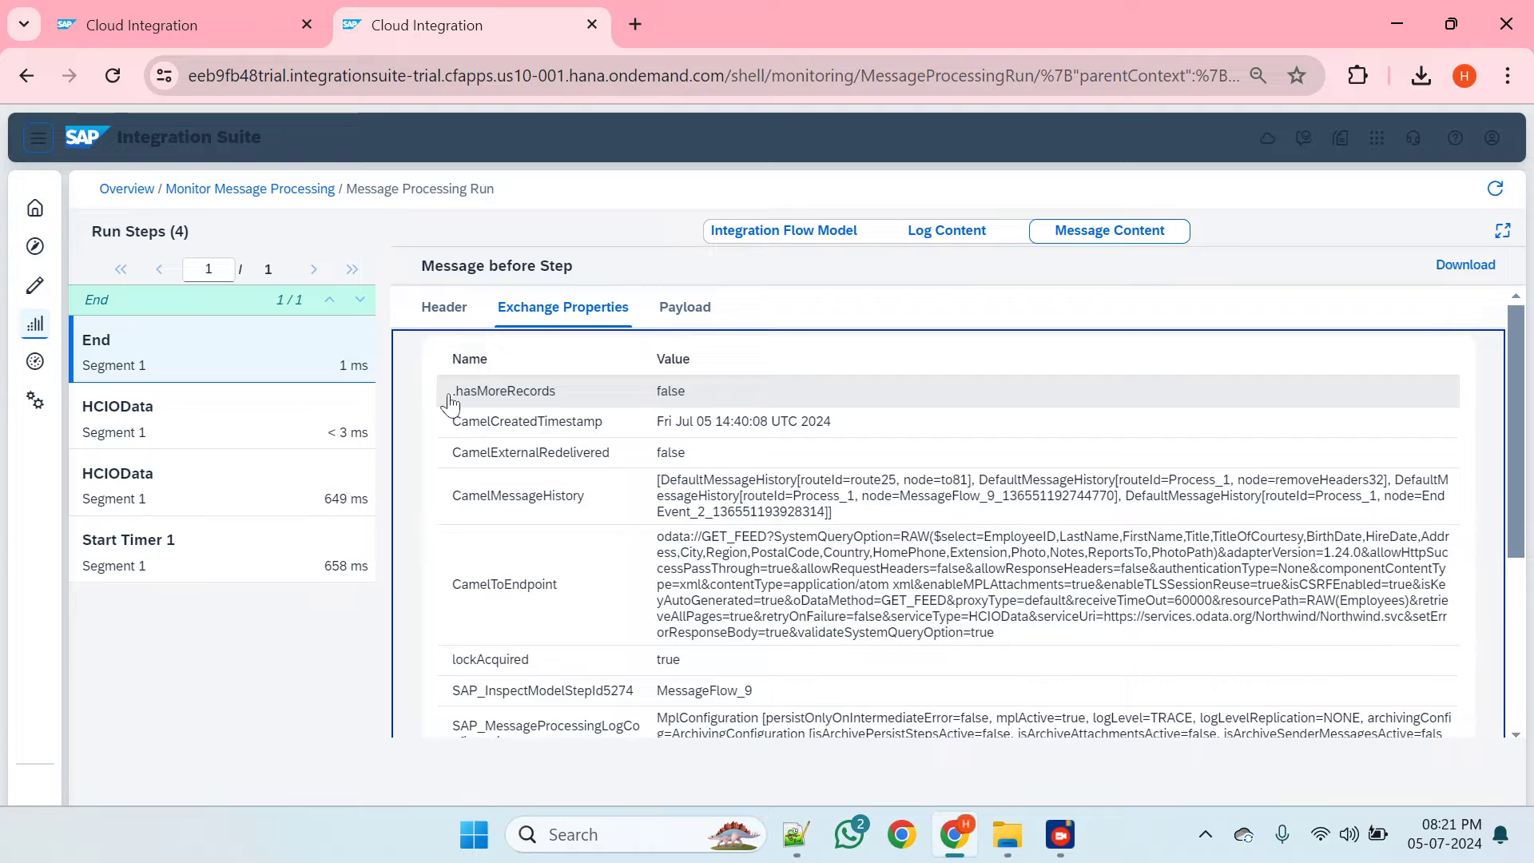
left_click(675, 401)
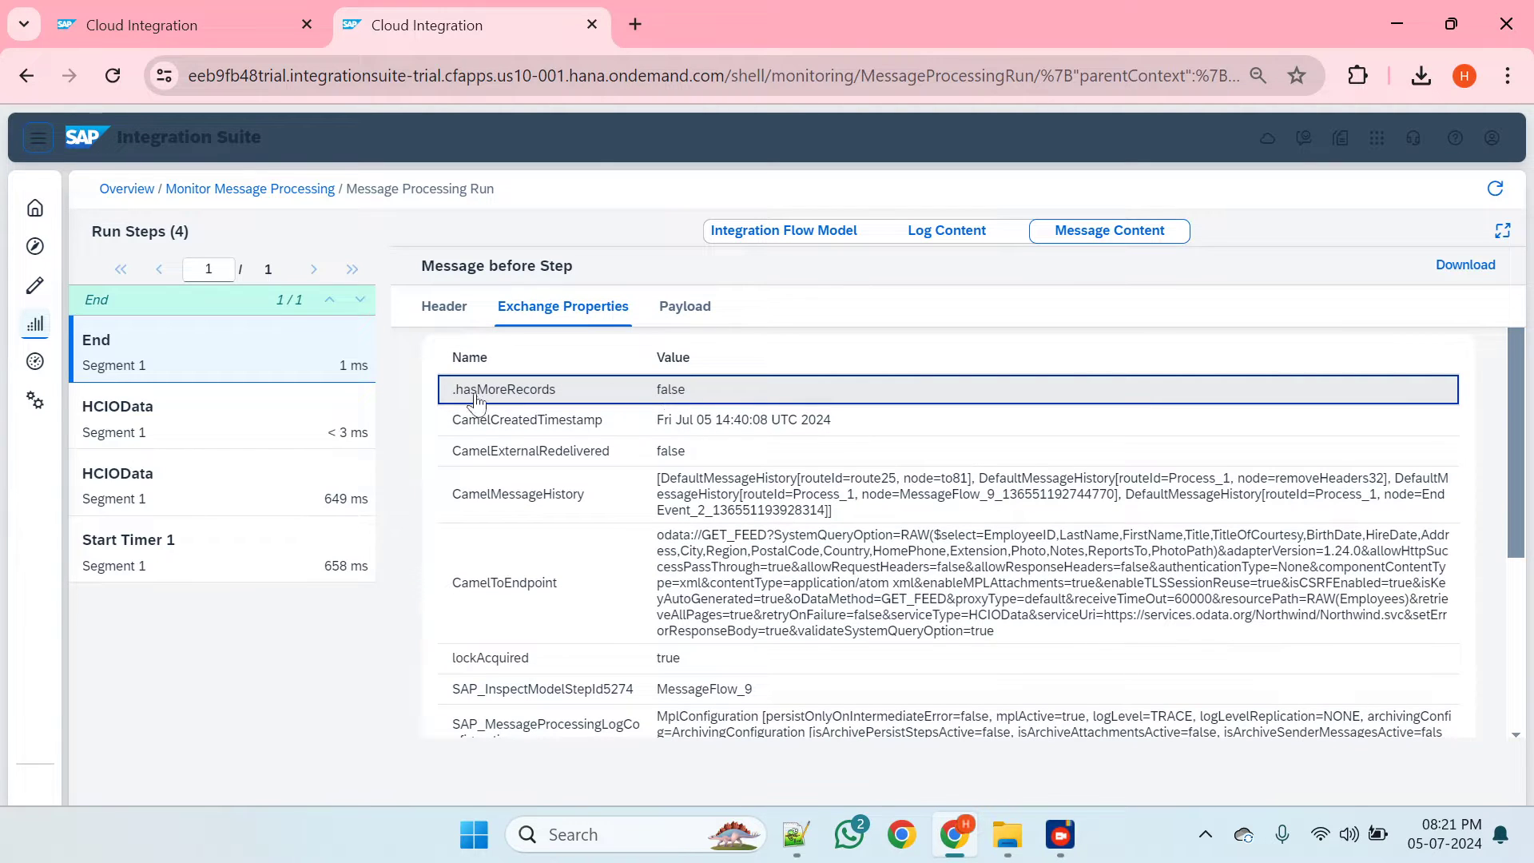
- Return to the LoopingProcessCall flow and delete Looping Process Call 1 from the Integration Process
left_click(174, 10)
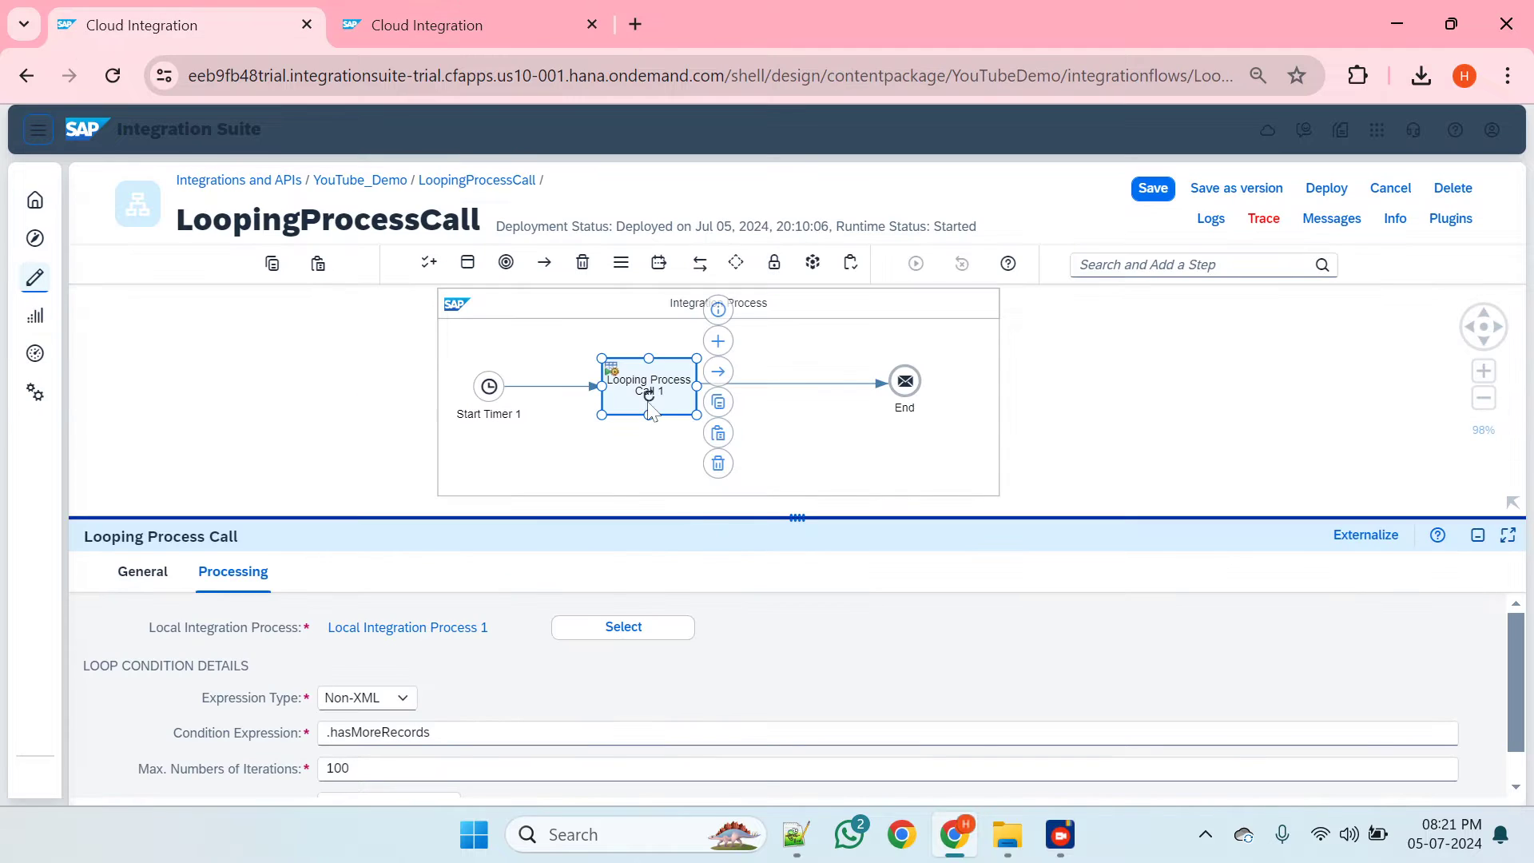
left_click_drag(810, 519, 799, 734)
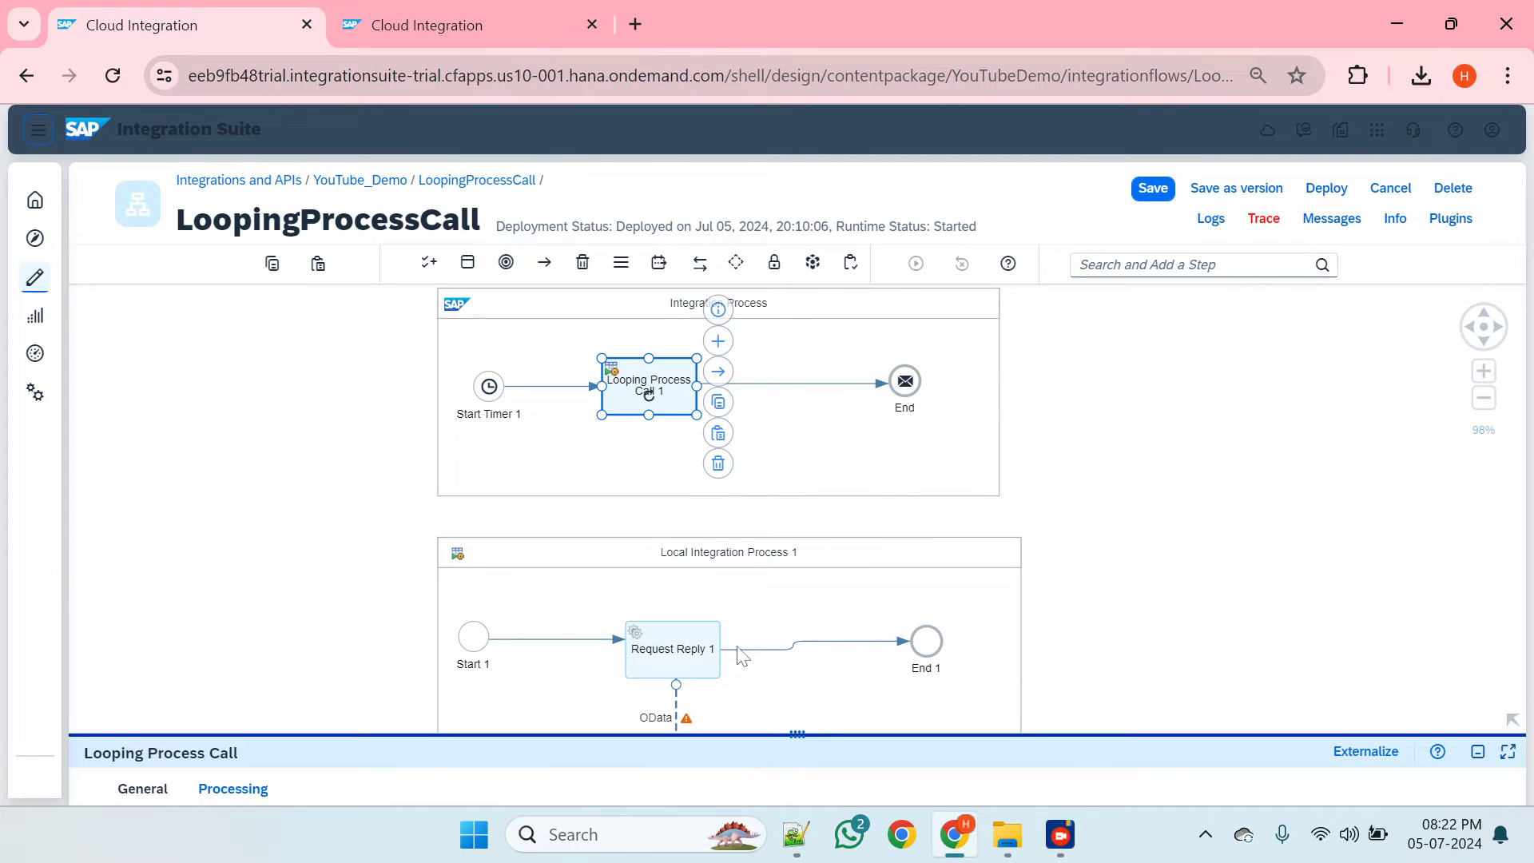
left_click(719, 463)
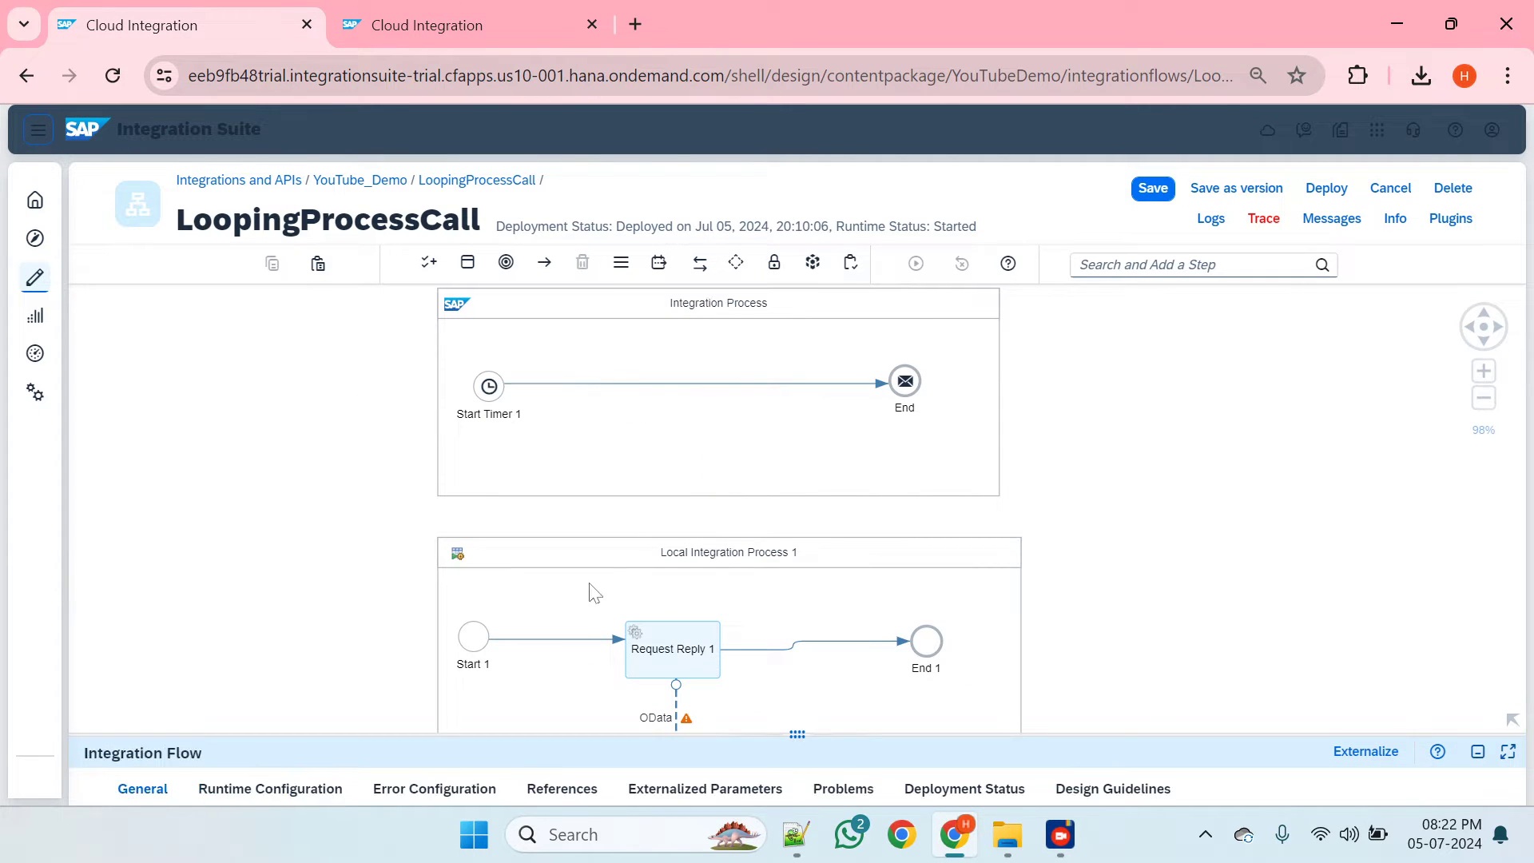
- Delete the connections from Start 1 to Request Reply 1 and from Request Reply 1 to End 1 in Local Integration Process 1
left_click(571, 639)
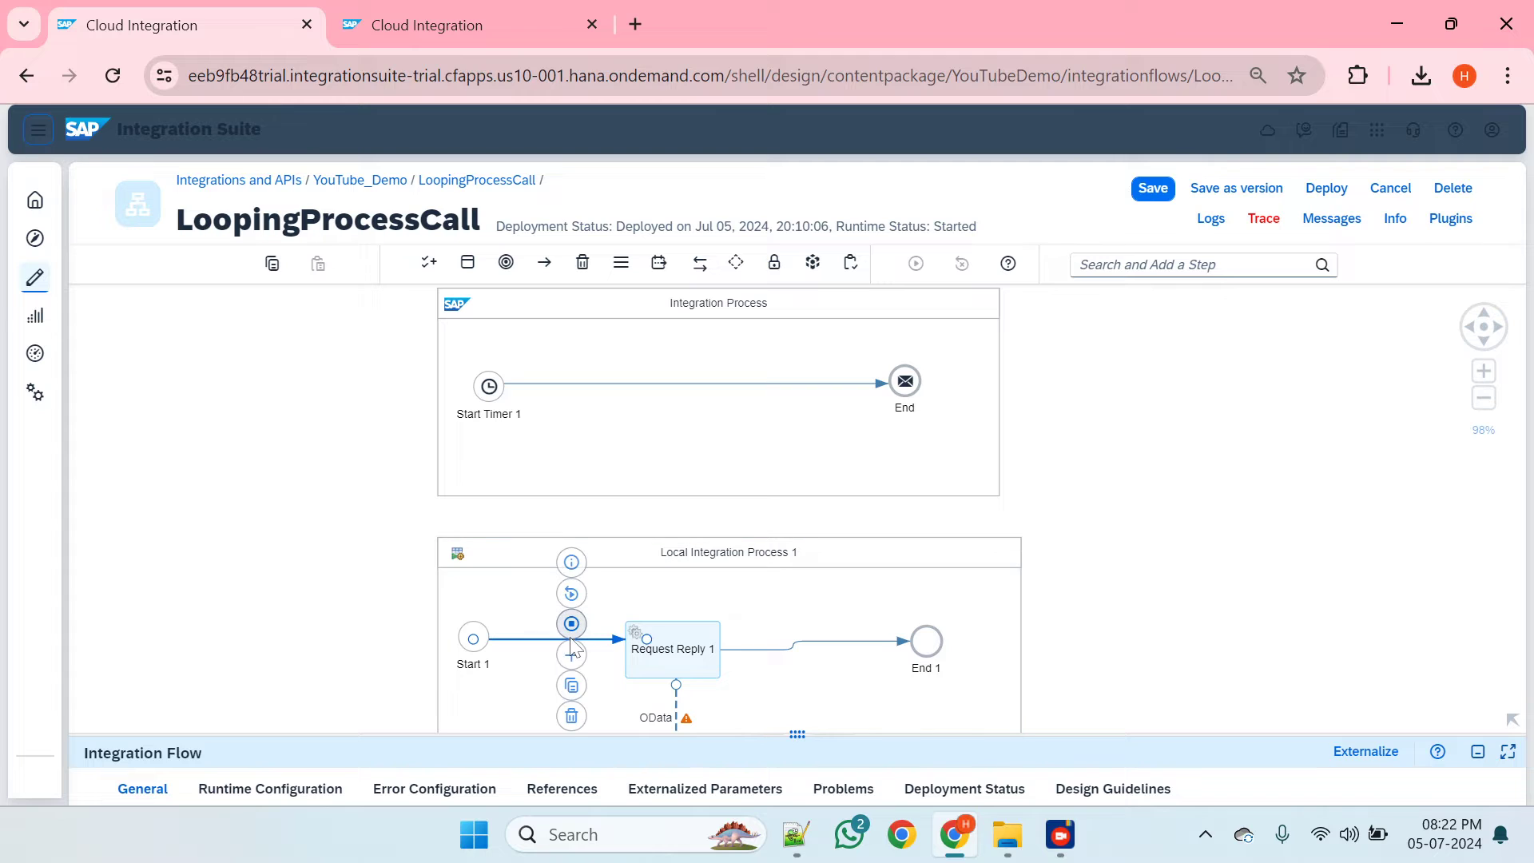
left_click(571, 715)
left_click(767, 651)
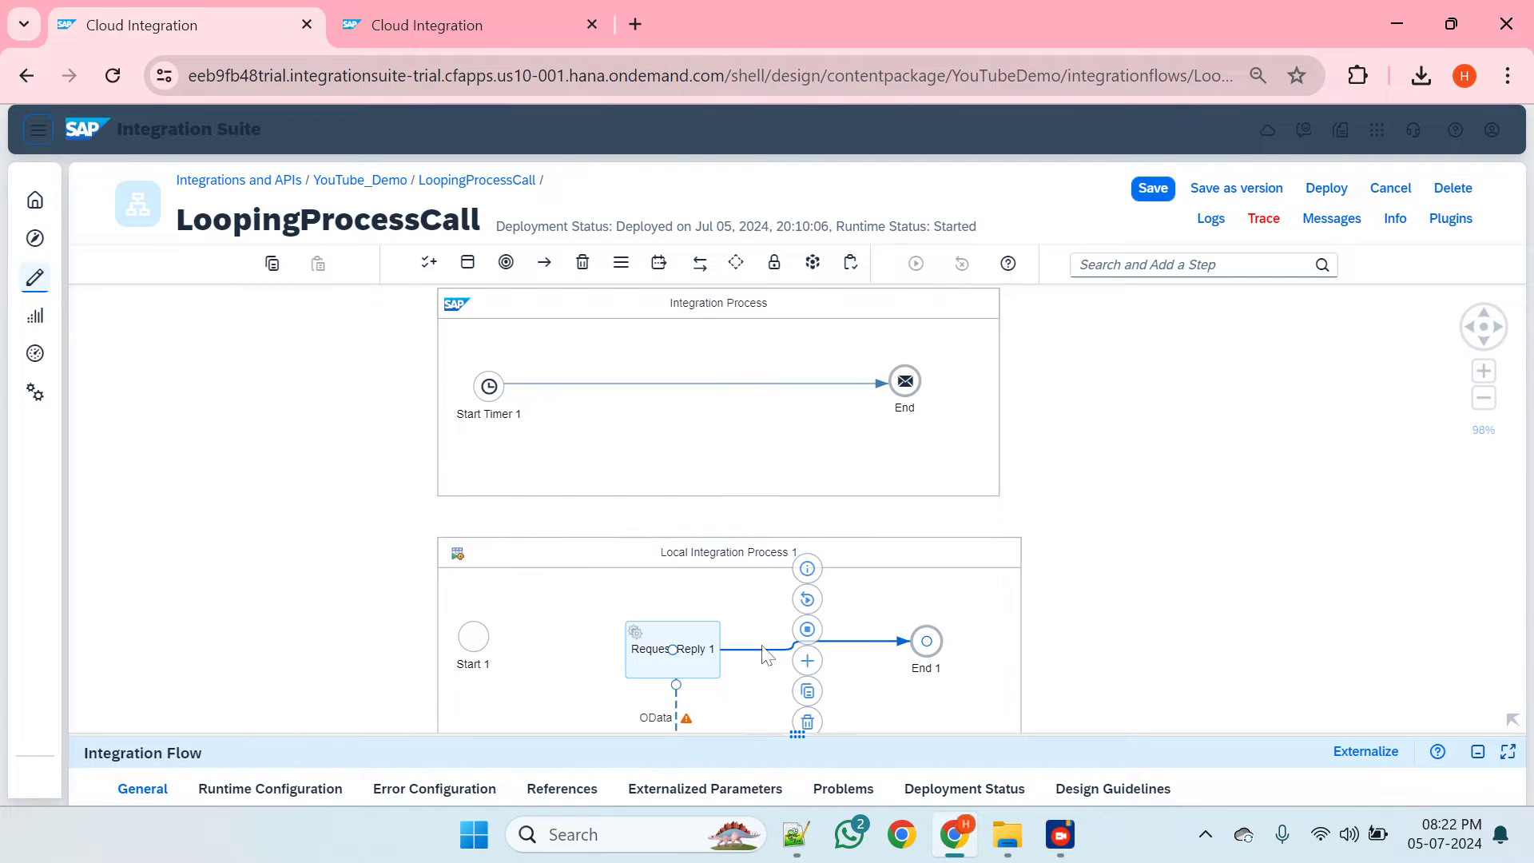
left_click(803, 712)
- Delete the connection between Start Timer 1 and End, and move Request Reply 1 between them in the Integration Process
left_click_drag(687, 656, 695, 392)
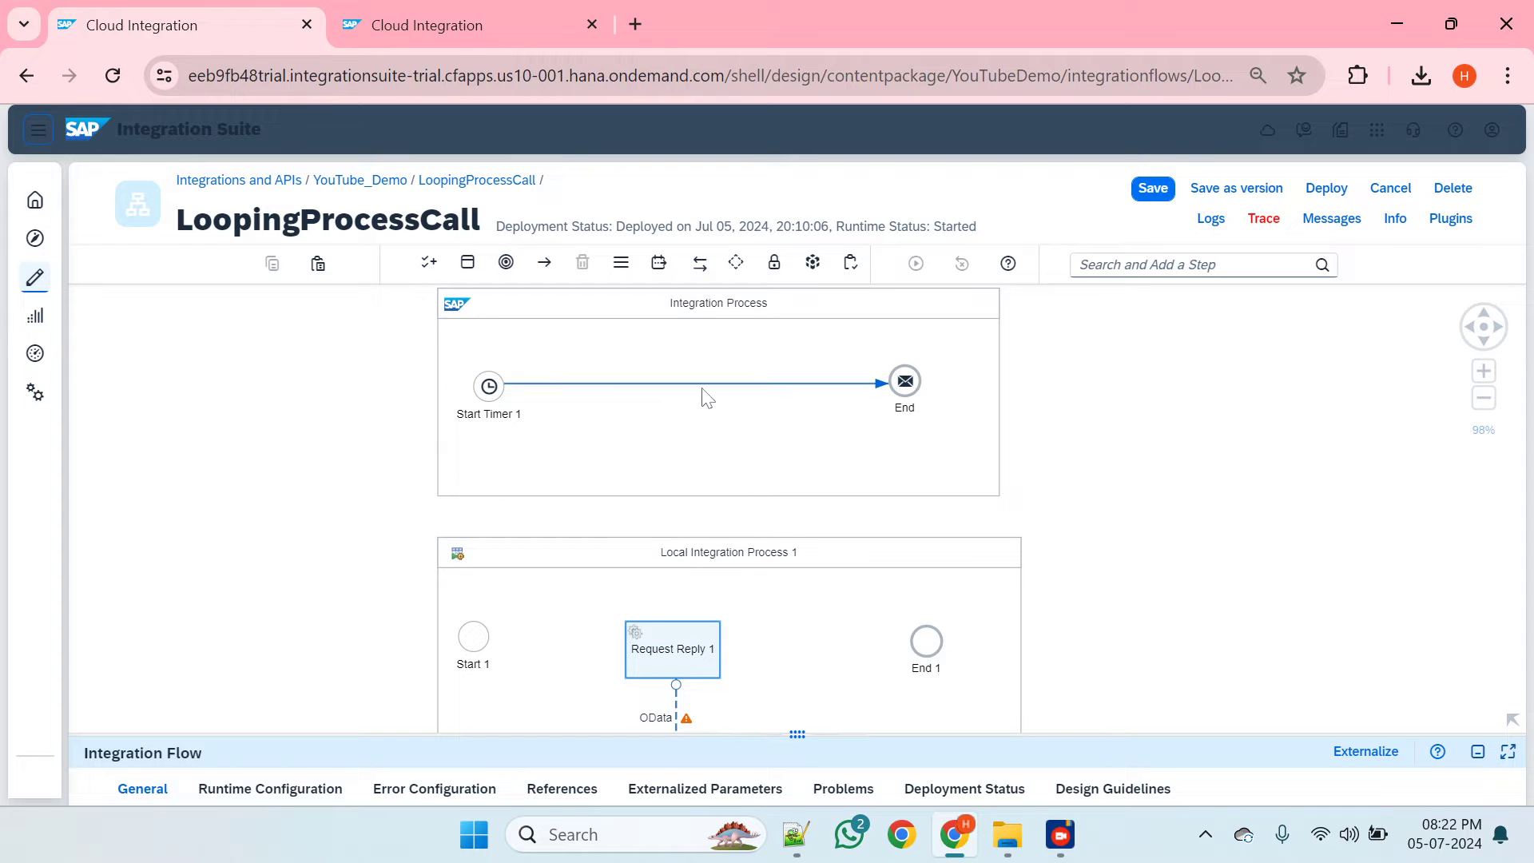
left_click(704, 384)
left_click(708, 456)
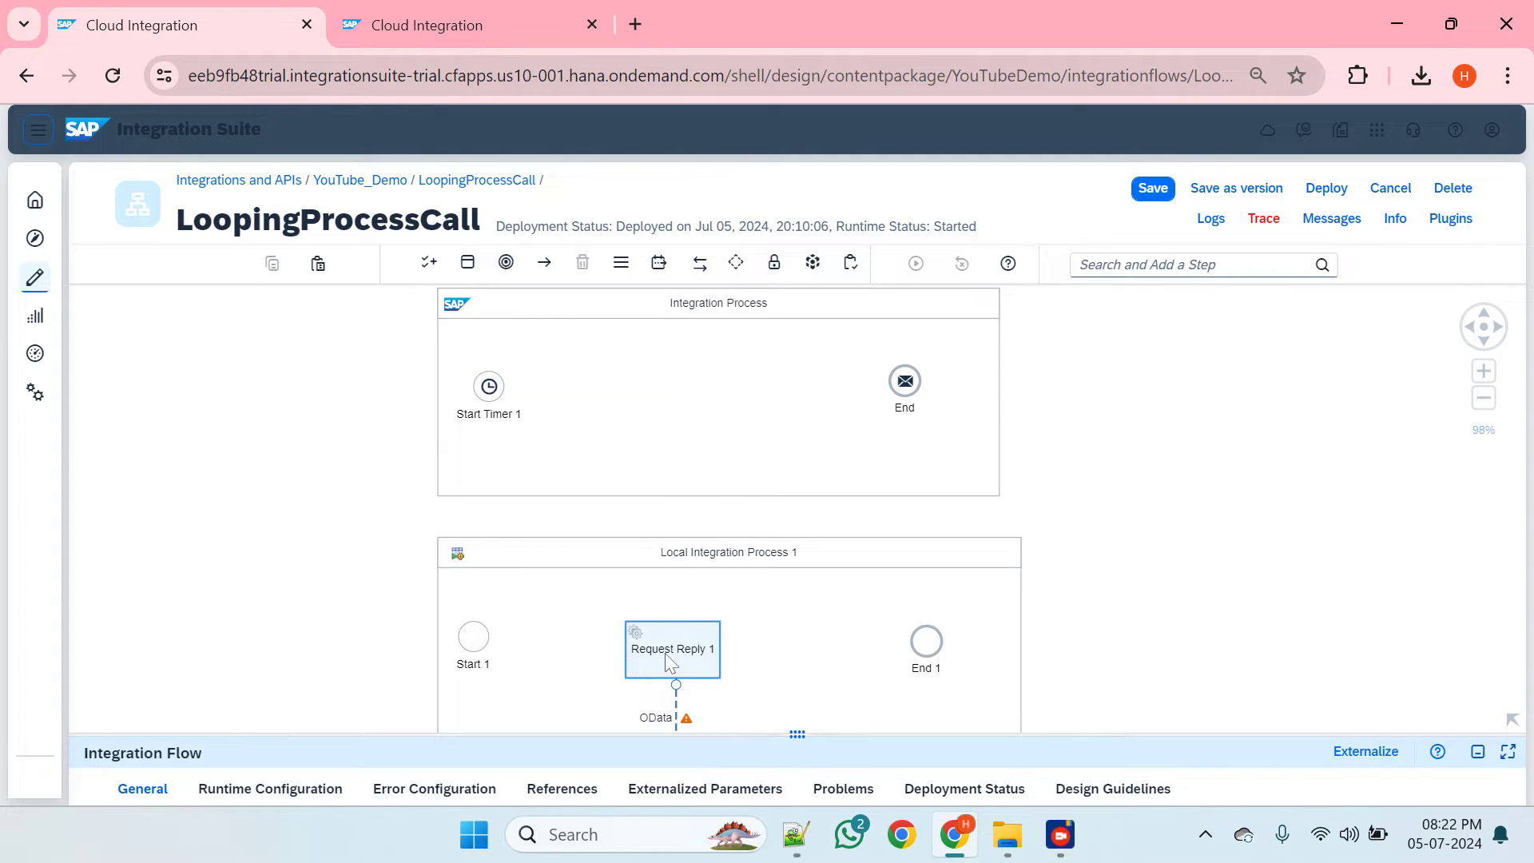
left_click_drag(664, 654, 649, 359)
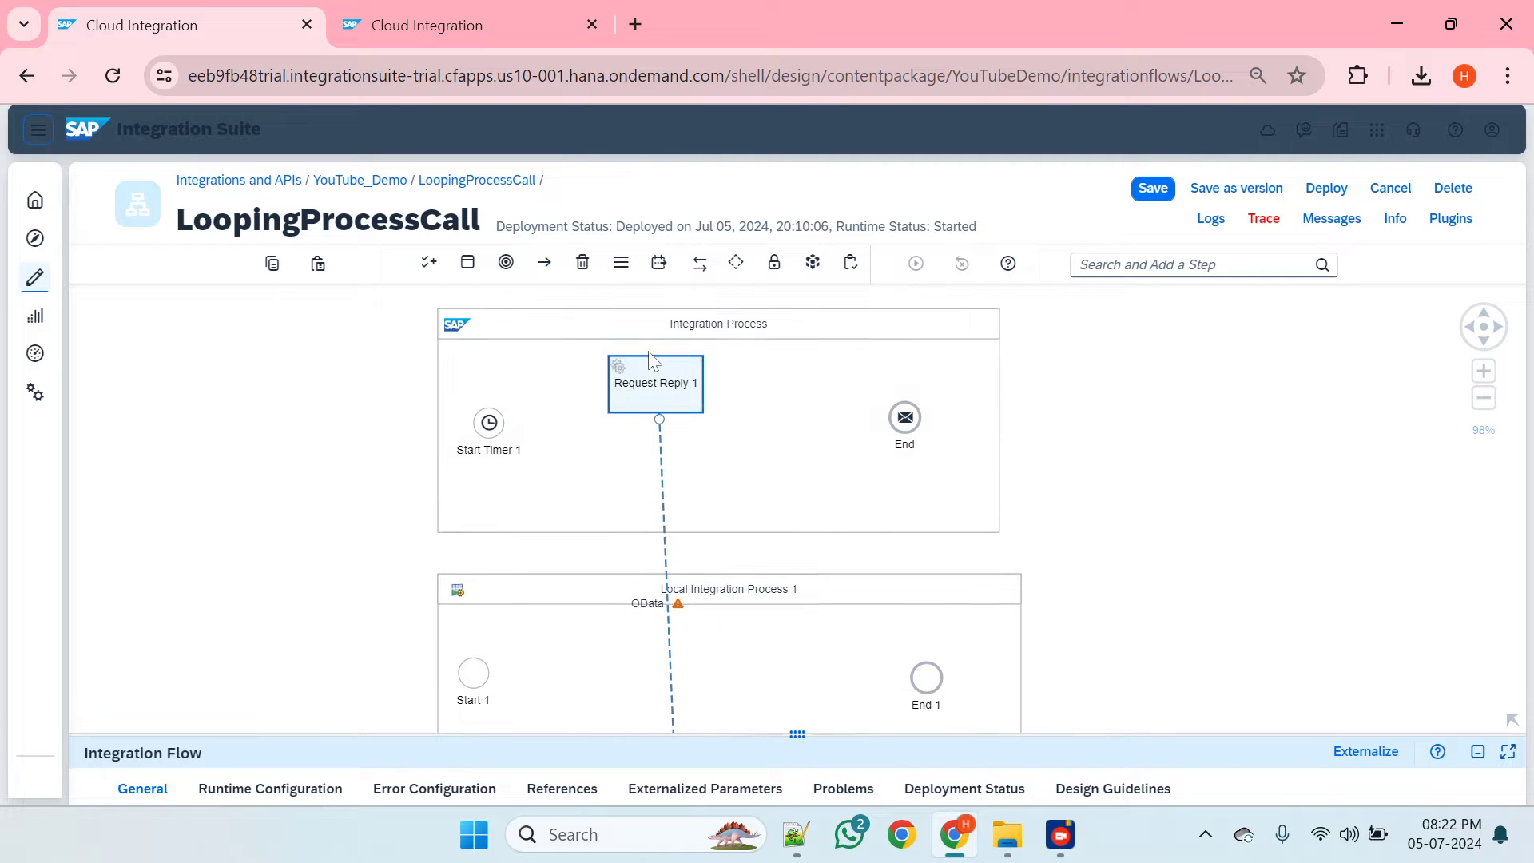
- Connect Start Timer 1 to Request Reply 1 and Request Reply 1 to End in the Integration Process
left_click(491, 425)
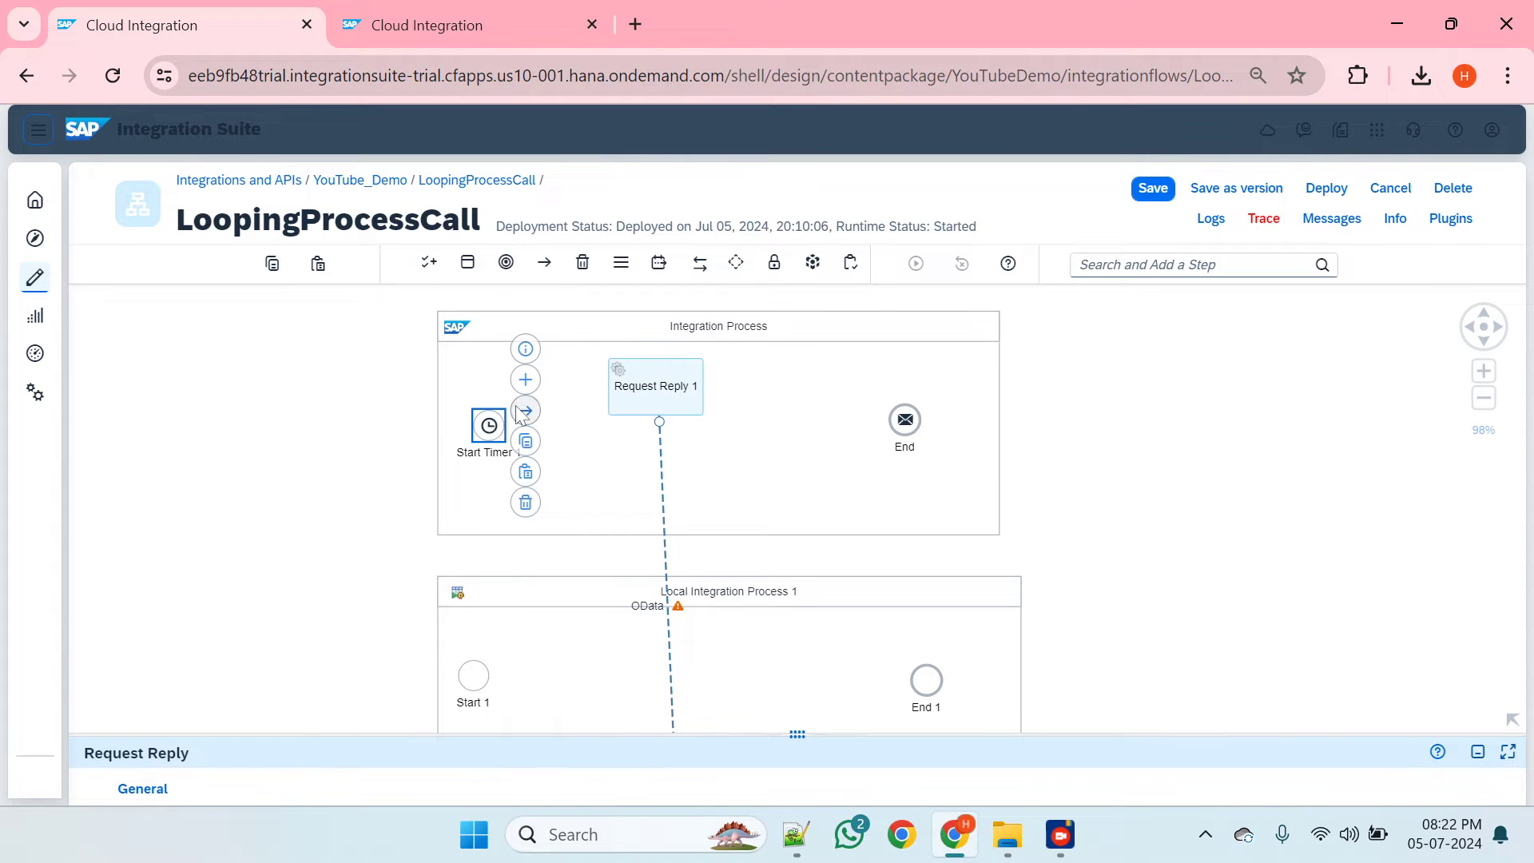
left_click_drag(524, 411, 614, 387)
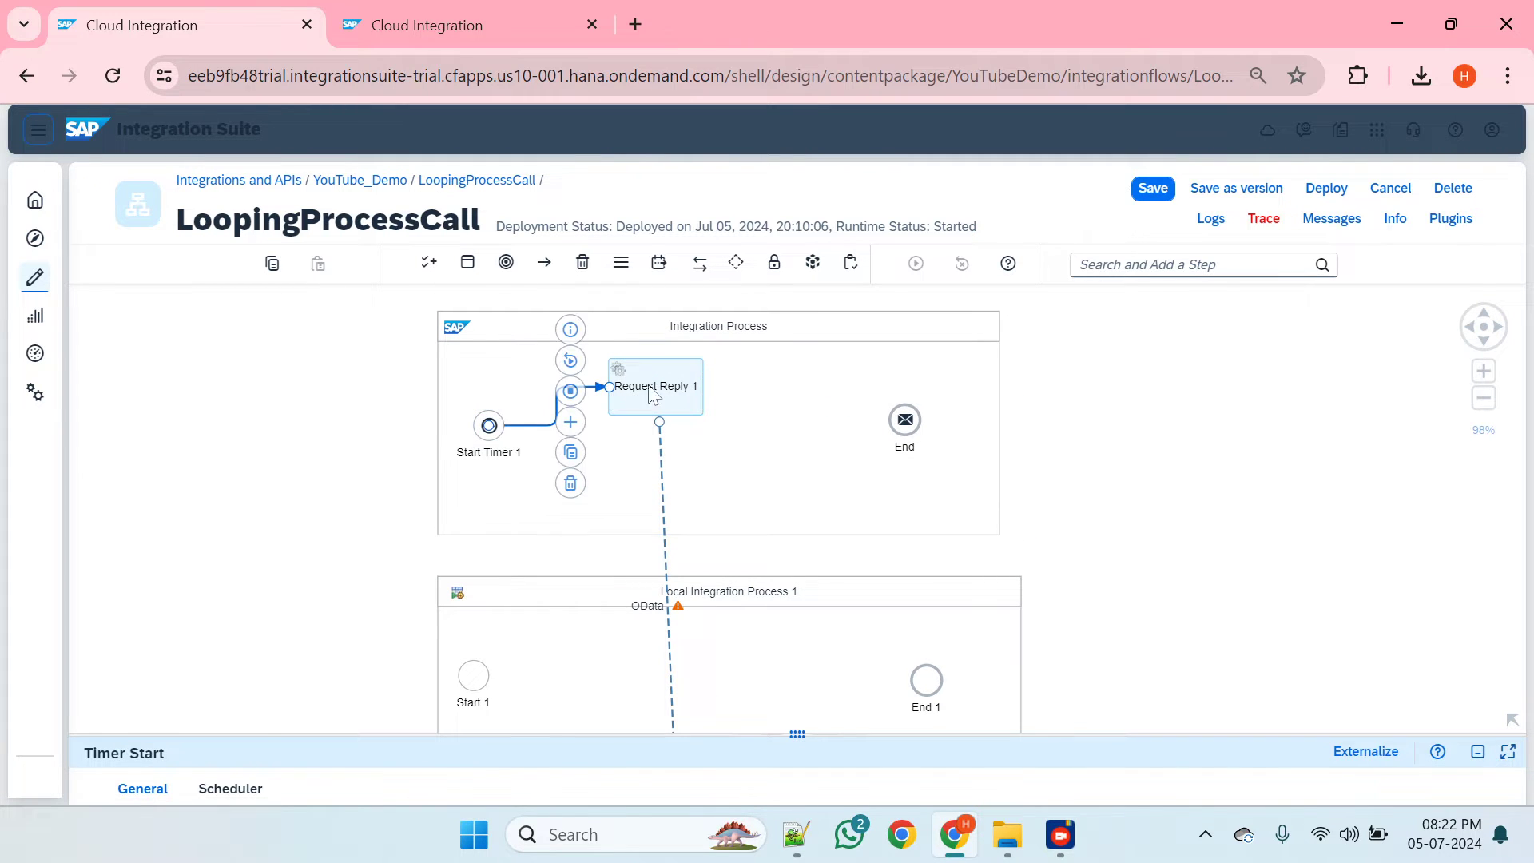
left_click(695, 383)
left_click_drag(723, 390, 909, 429)
- Delete Local Integration Process 1 from the flow
left_click(803, 620)
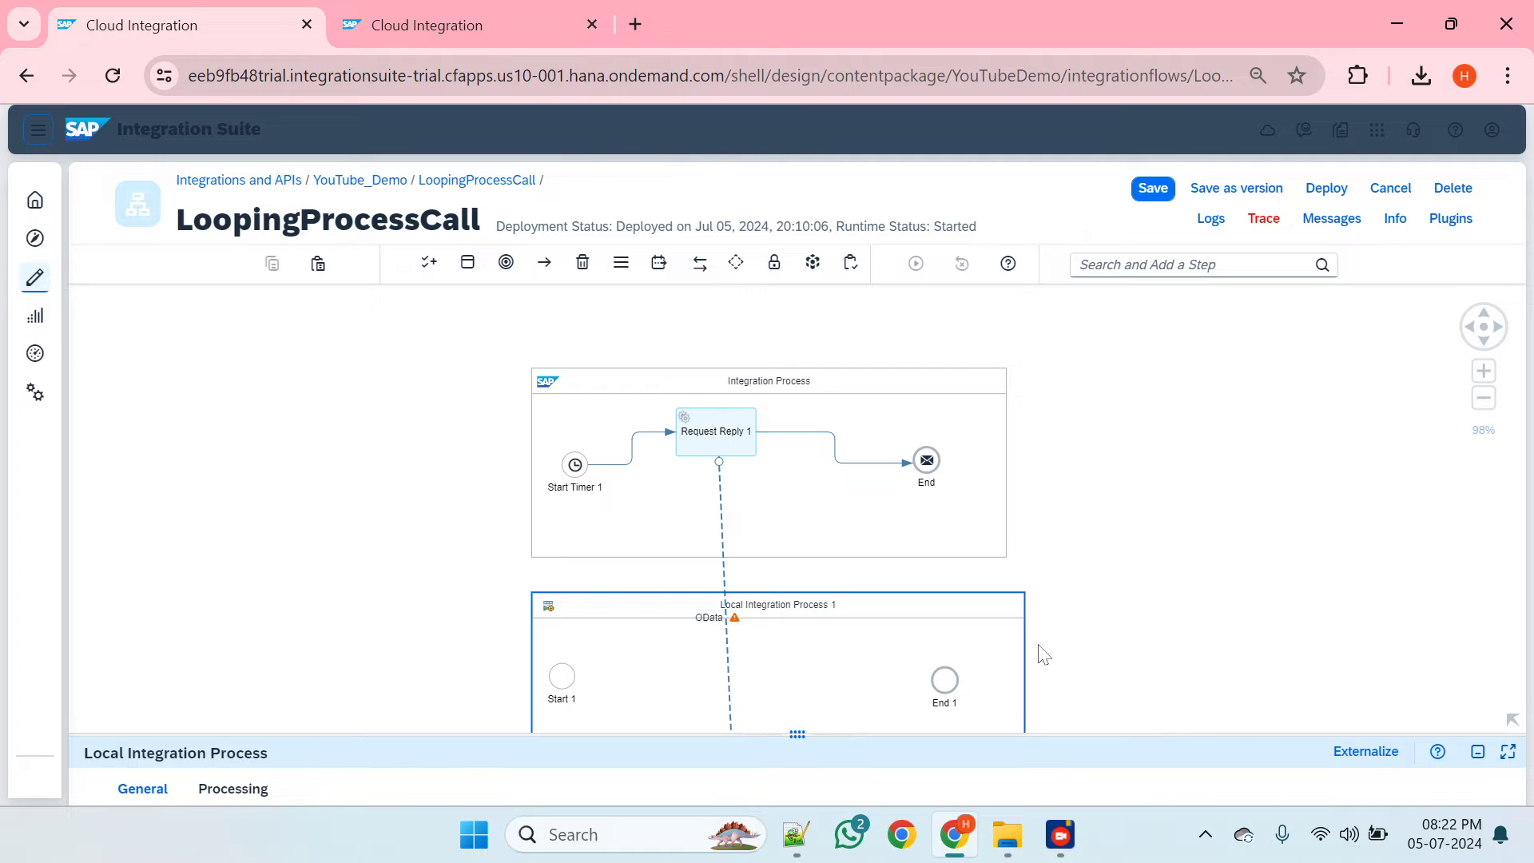
scroll(1134, 617, "down", 1)
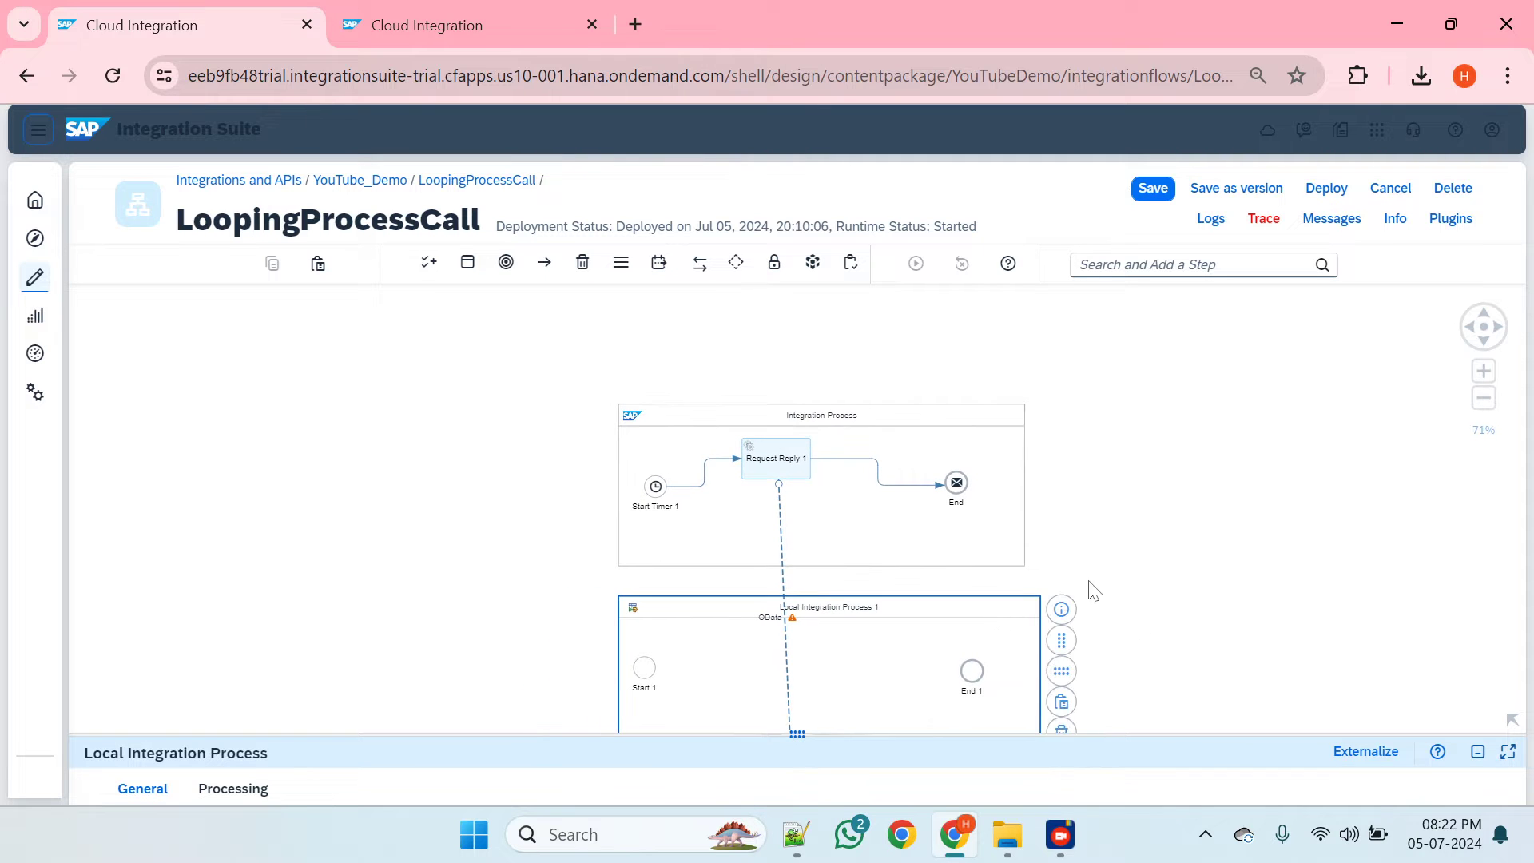
left_click_drag(1134, 574, 977, 394)
left_click(816, 426)
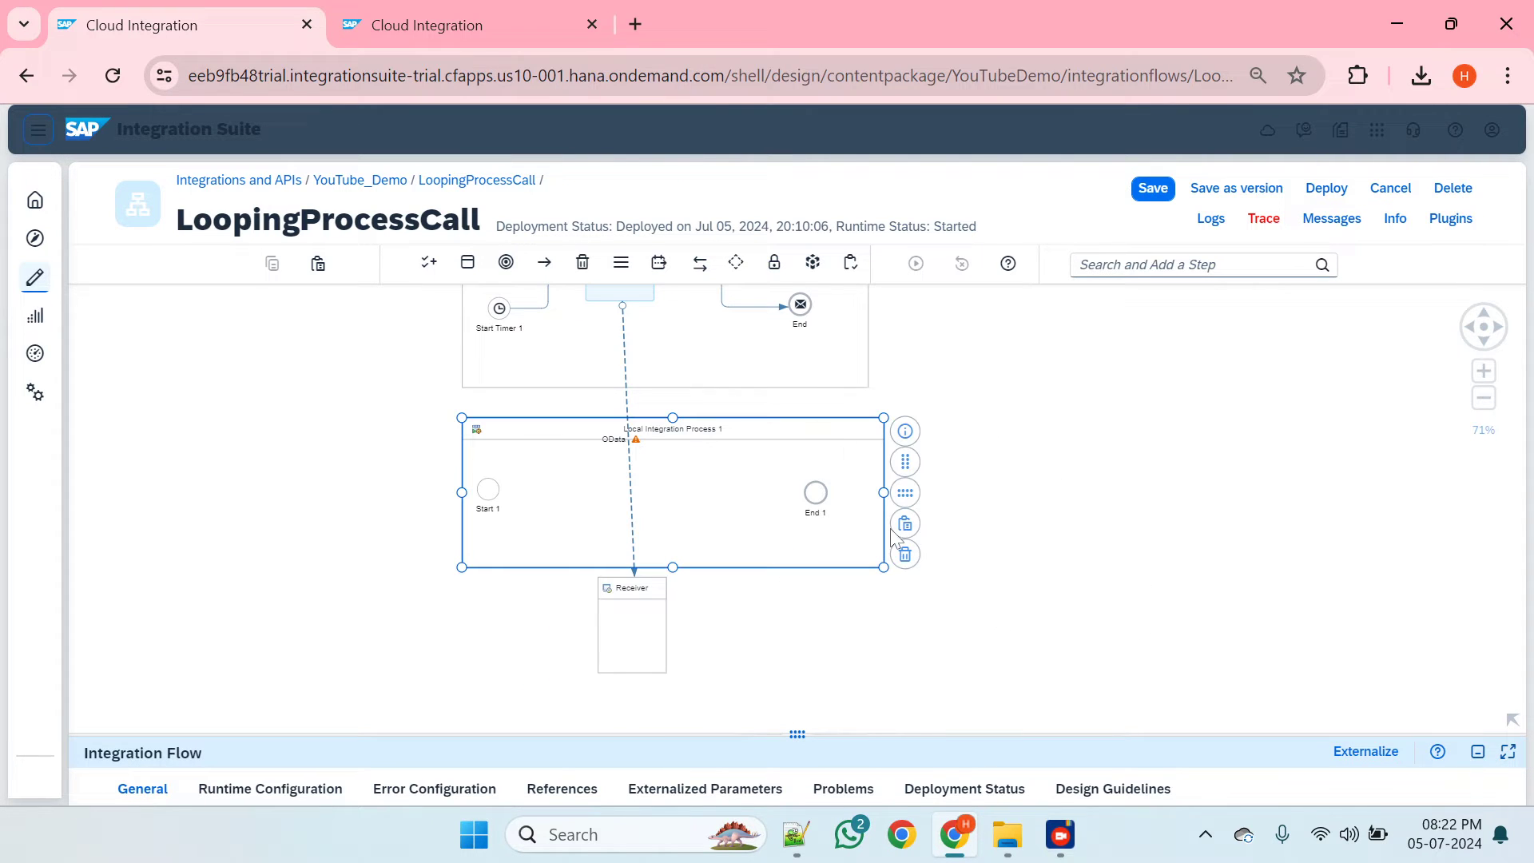
left_click(903, 551)
- Move the Receiver just below the Integration Process and align it with Request Reply 1, placed midway between Start Timer 1 and End
left_click(650, 609)
left_click_drag(650, 609, 601, 464)
scroll(352, 430, "up", 1)
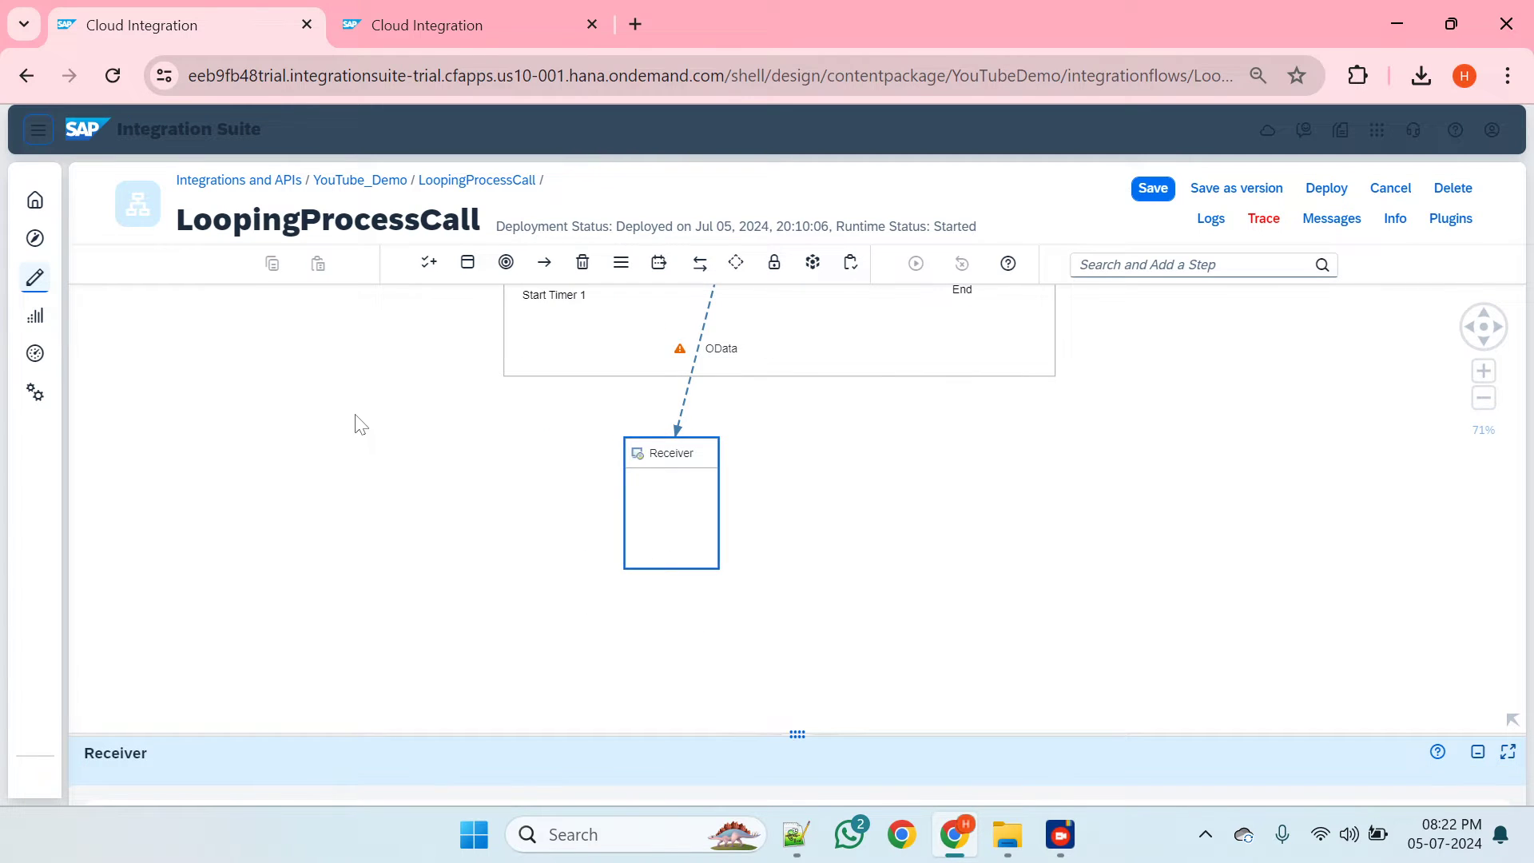
left_click_drag(356, 416, 312, 572)
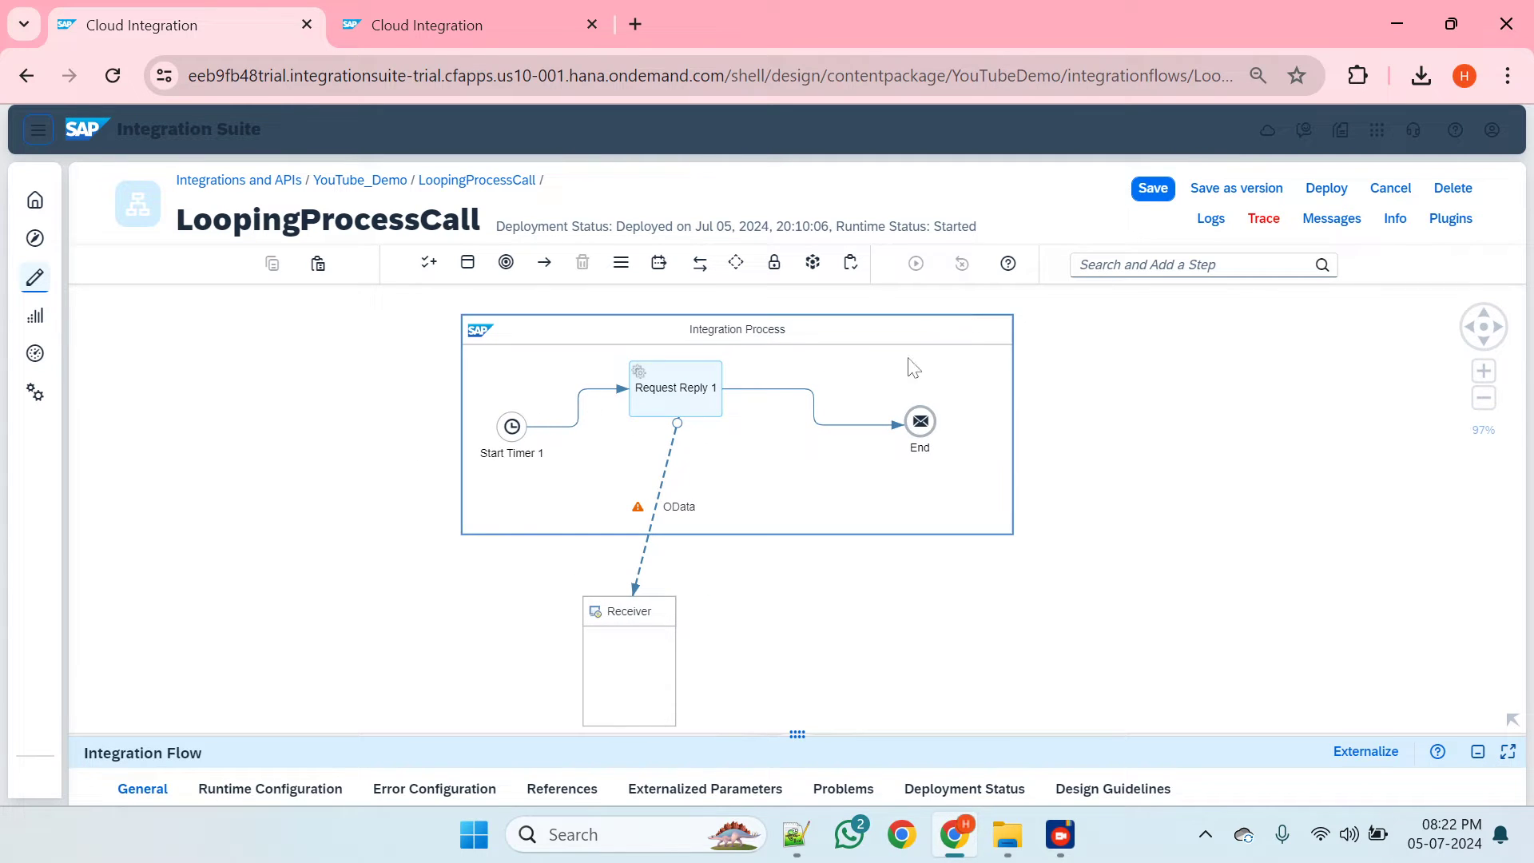
left_click_drag(683, 400, 736, 423)
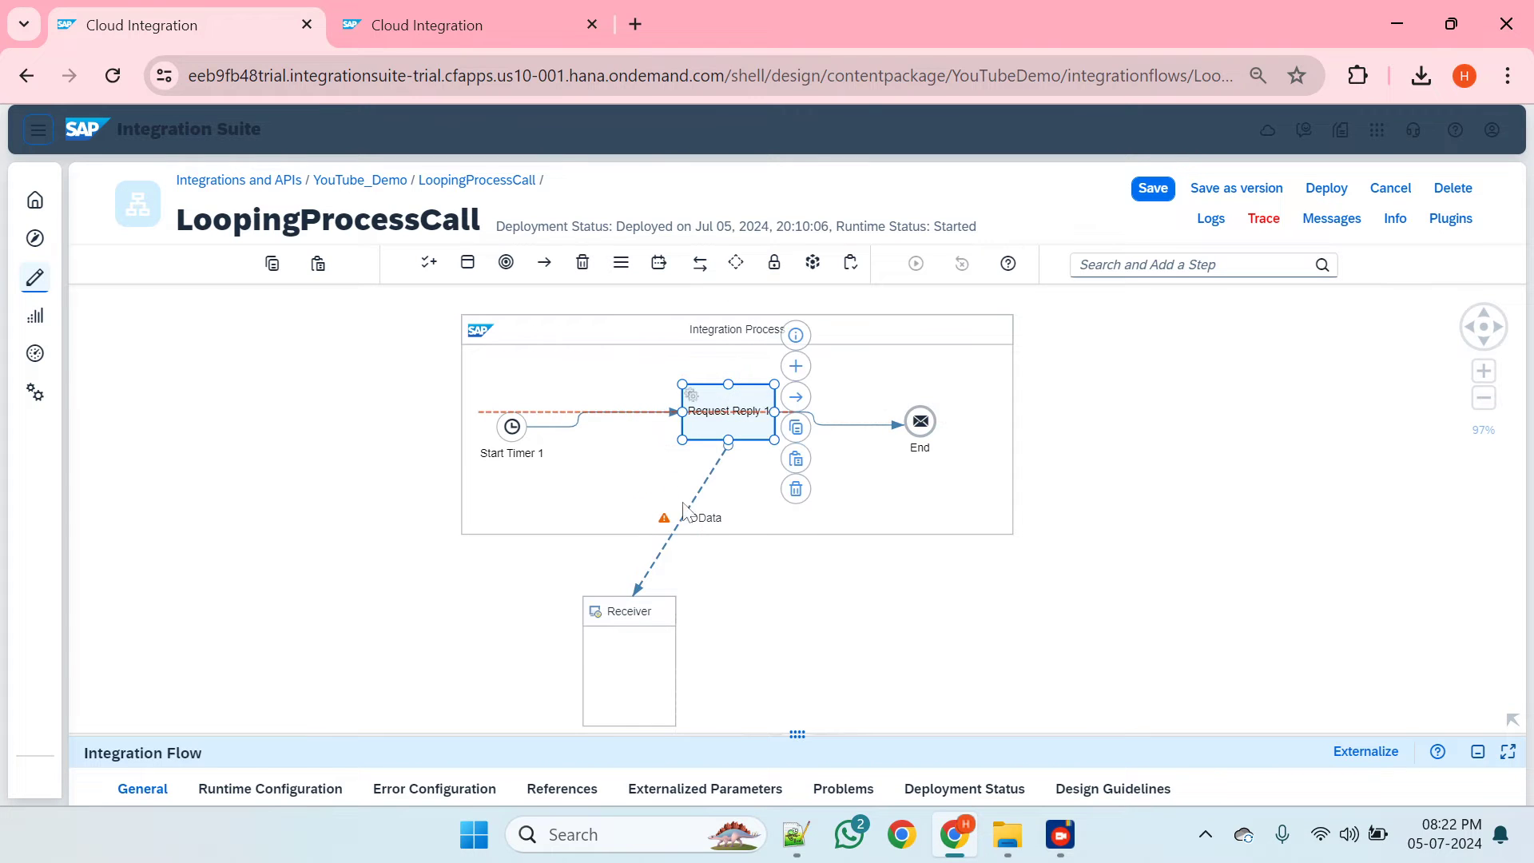
left_click_drag(634, 635, 718, 629)
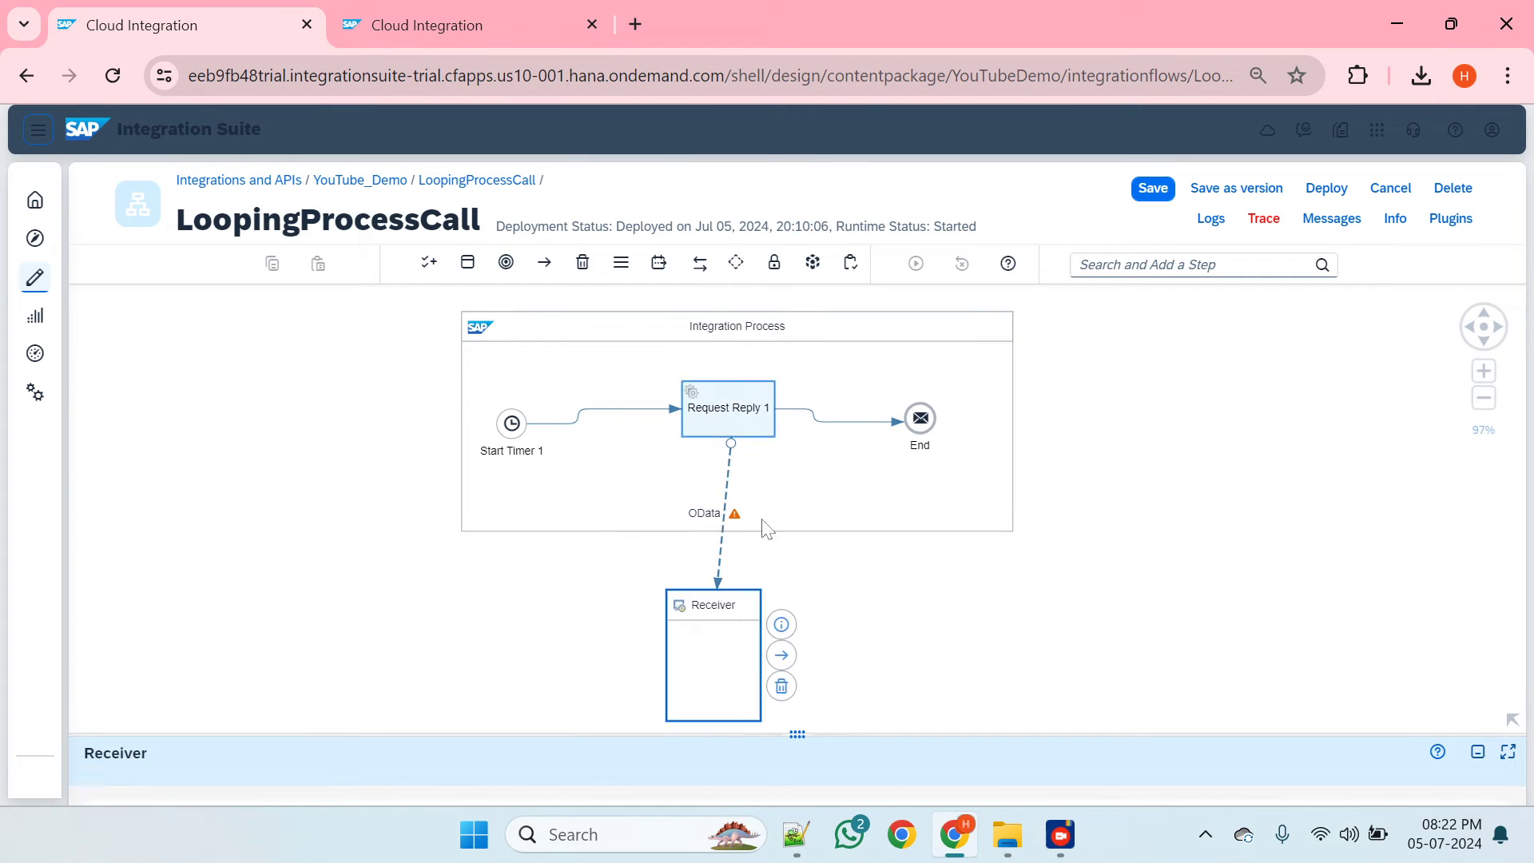
- Set the OData channel's page size to 3, enable Process in Pages, and save the flow
left_click(723, 567)
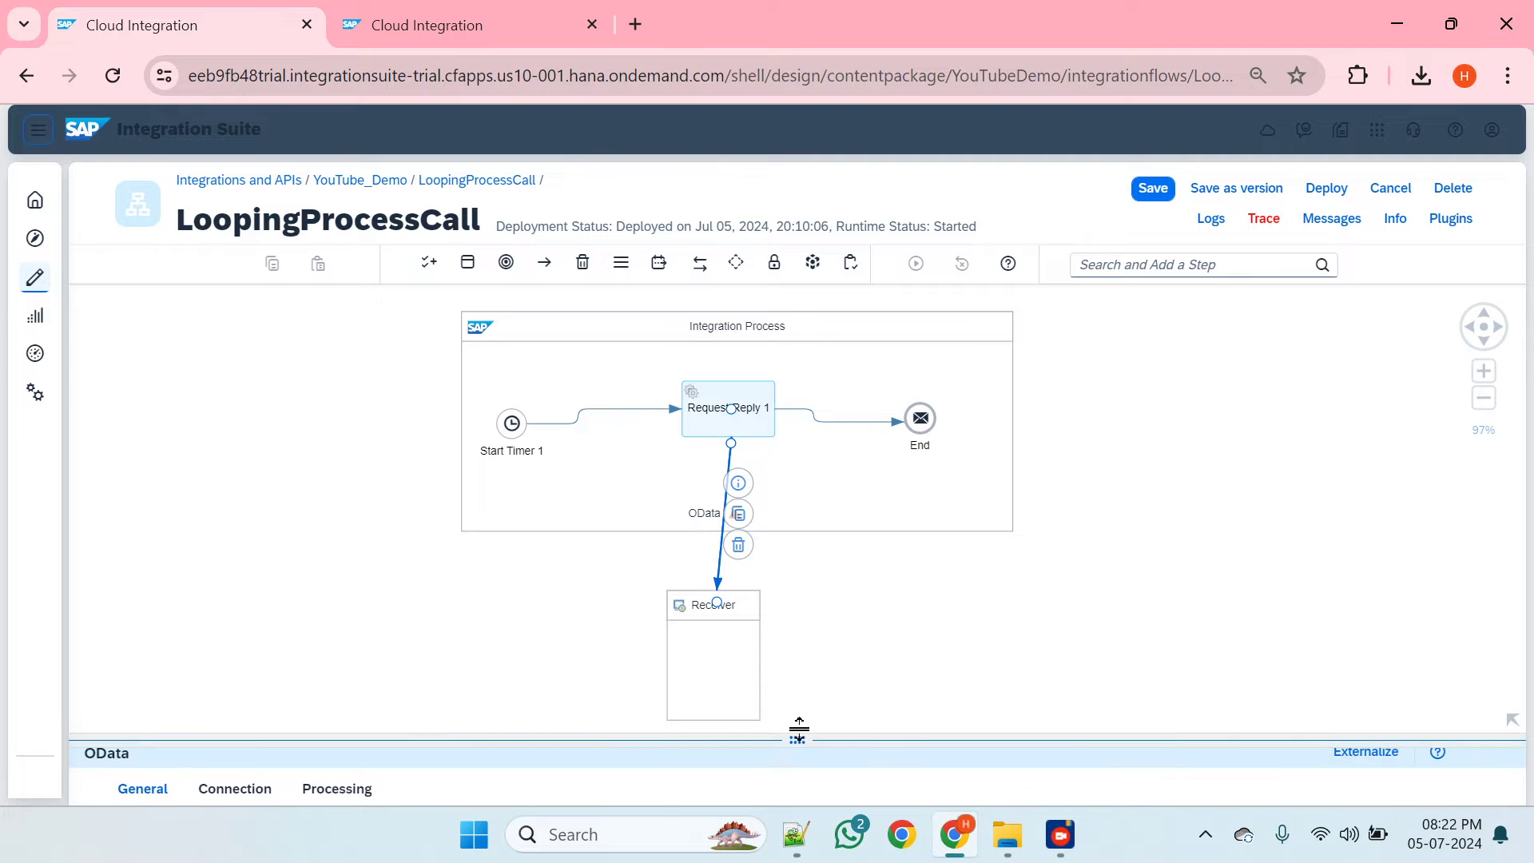
left_click_drag(798, 729, 794, 304)
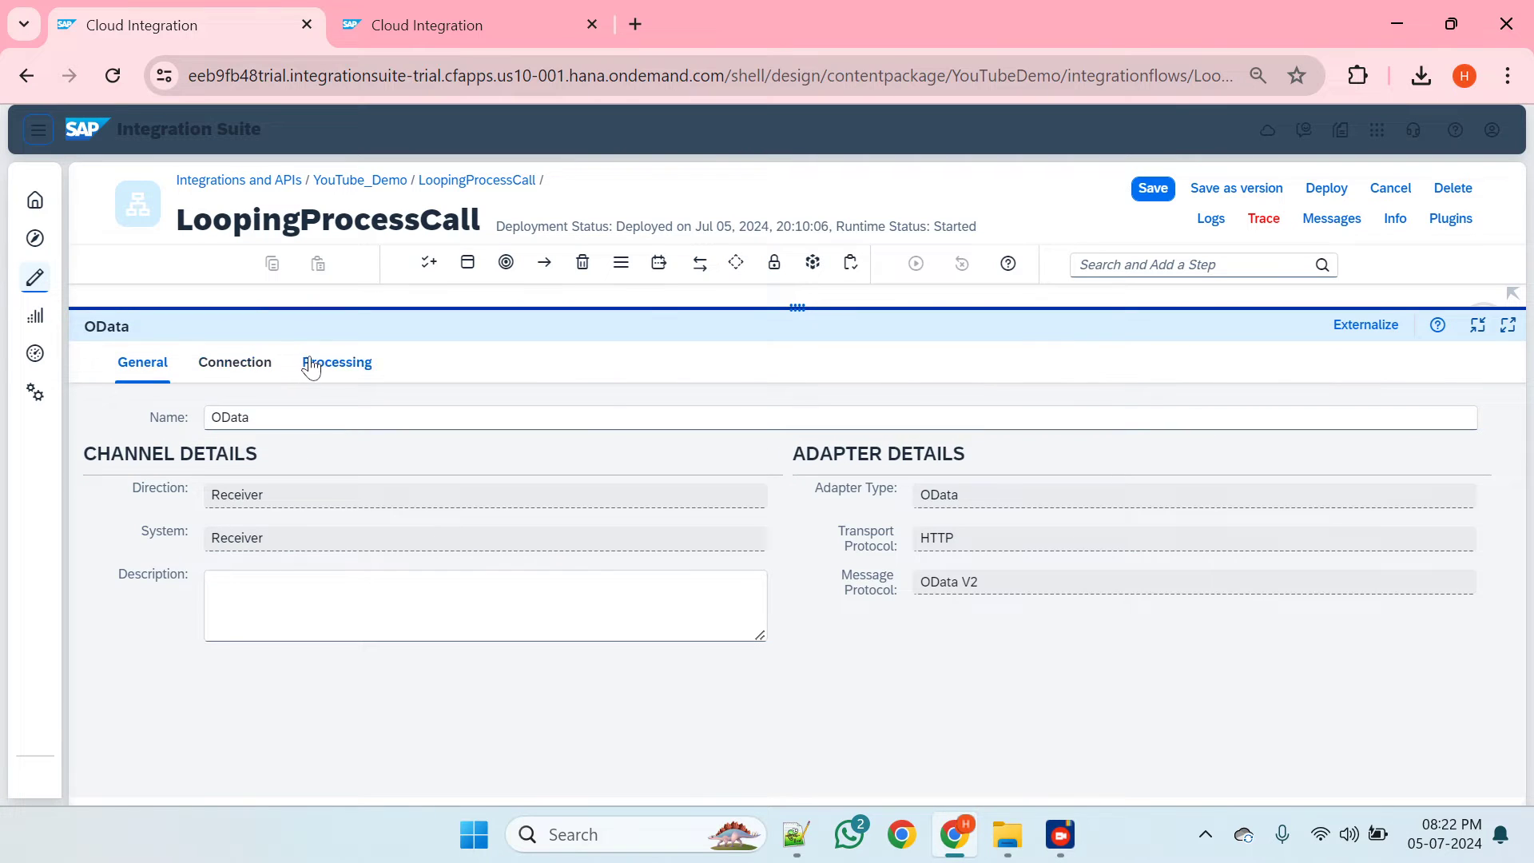
left_click(312, 364)
scroll(274, 635, "down", 3)
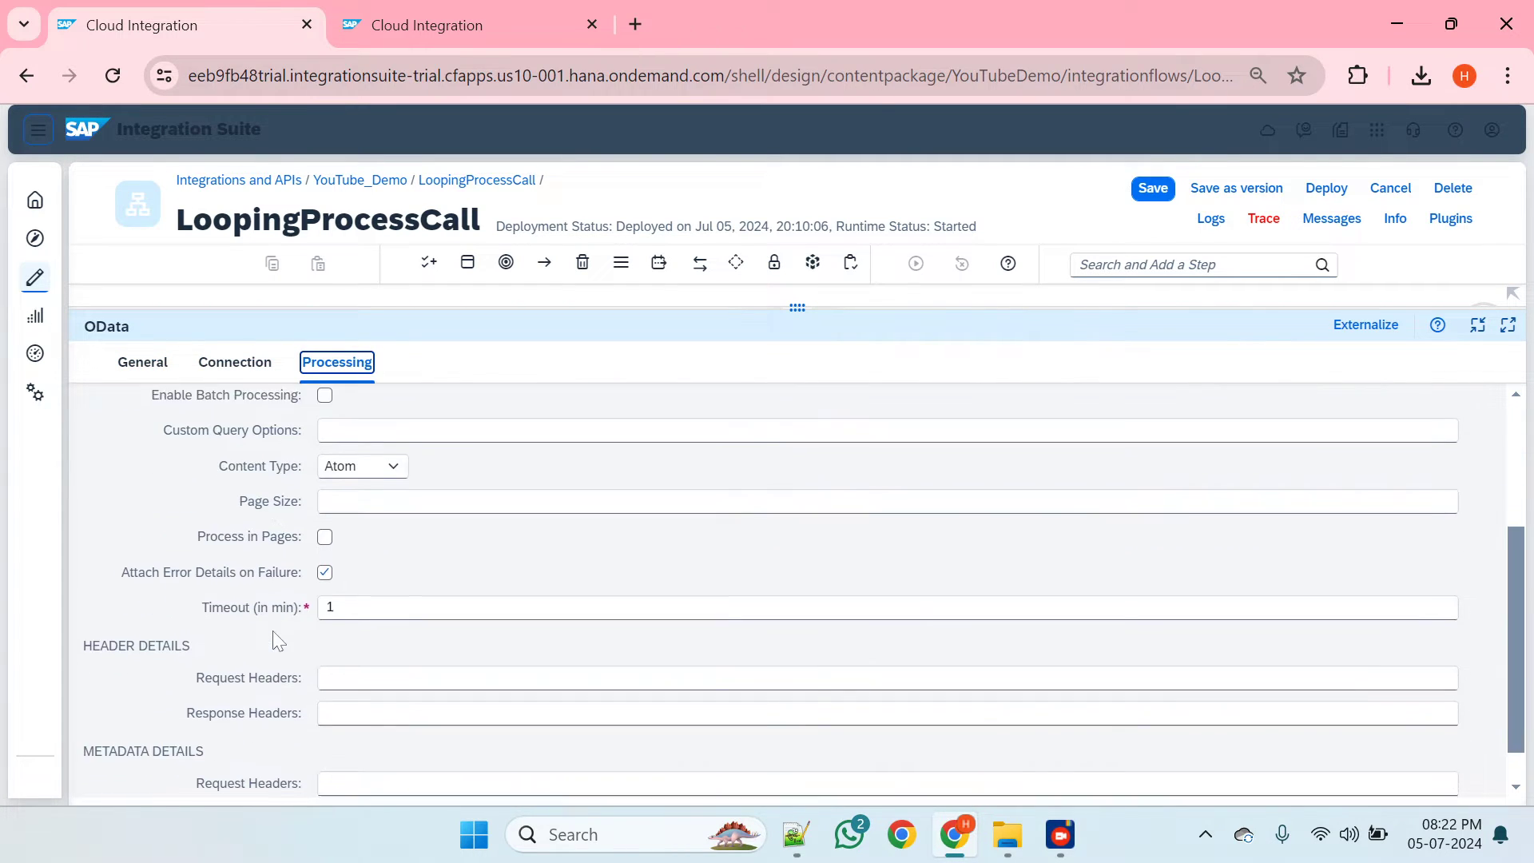
scroll(325, 539, "up", 1)
left_click(325, 544)
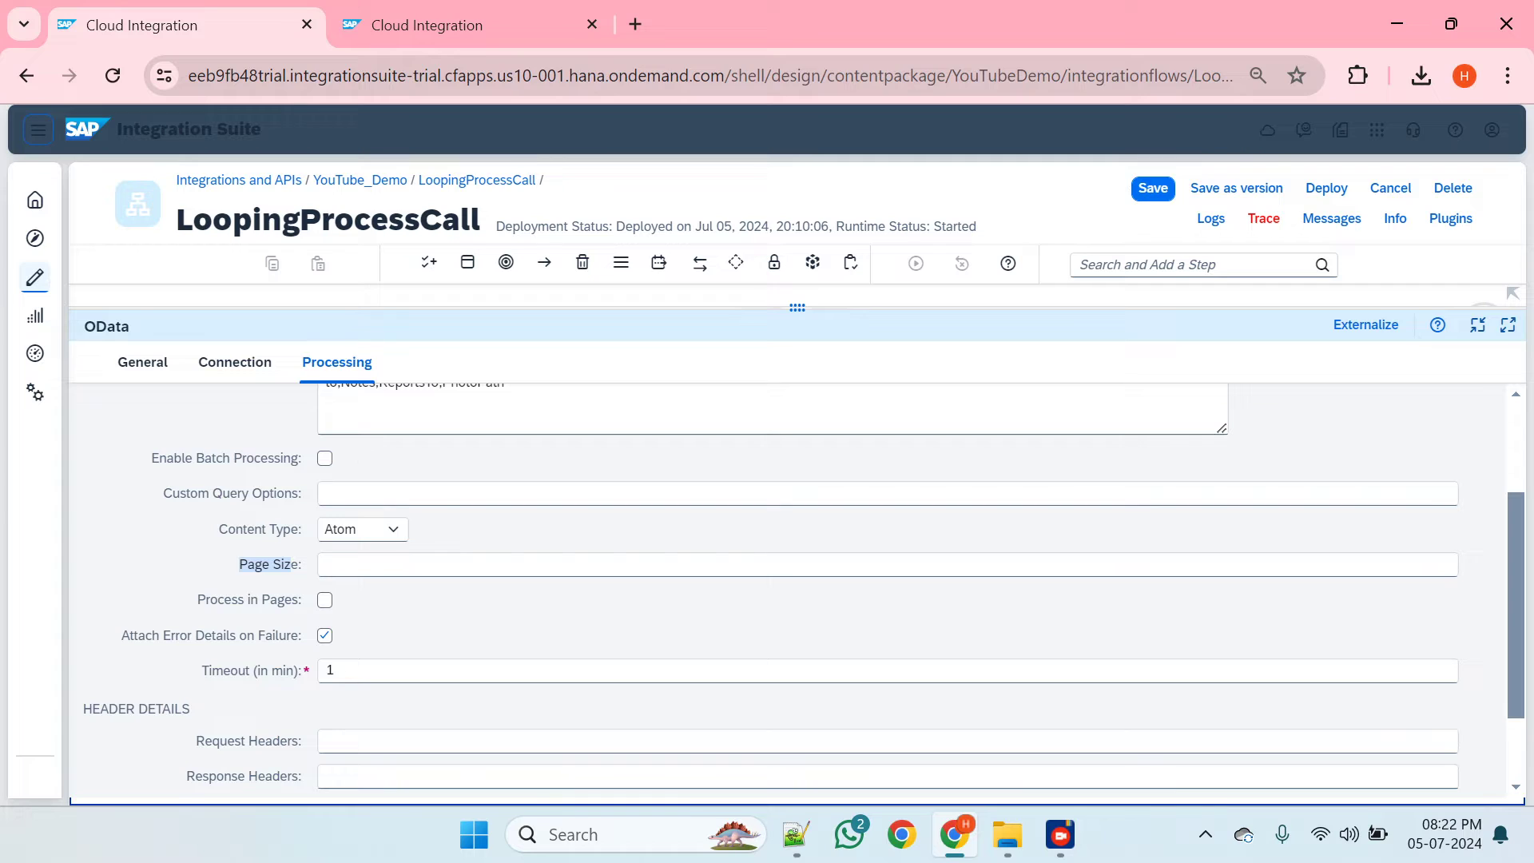
left_click(330, 564)
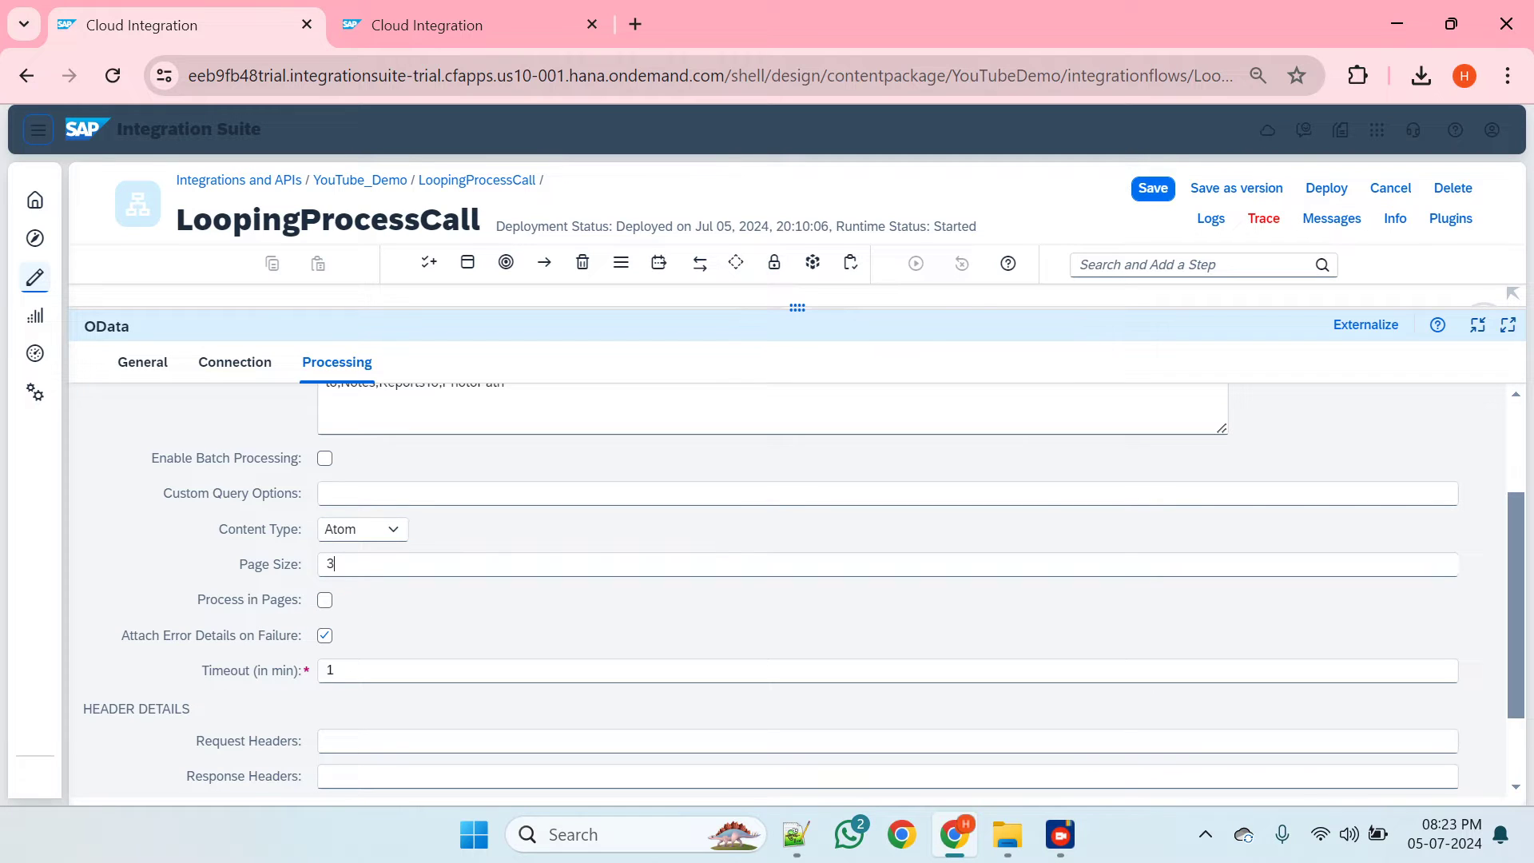
left_click(322, 605)
left_click_drag(805, 311, 855, 637)
left_click(1151, 190)
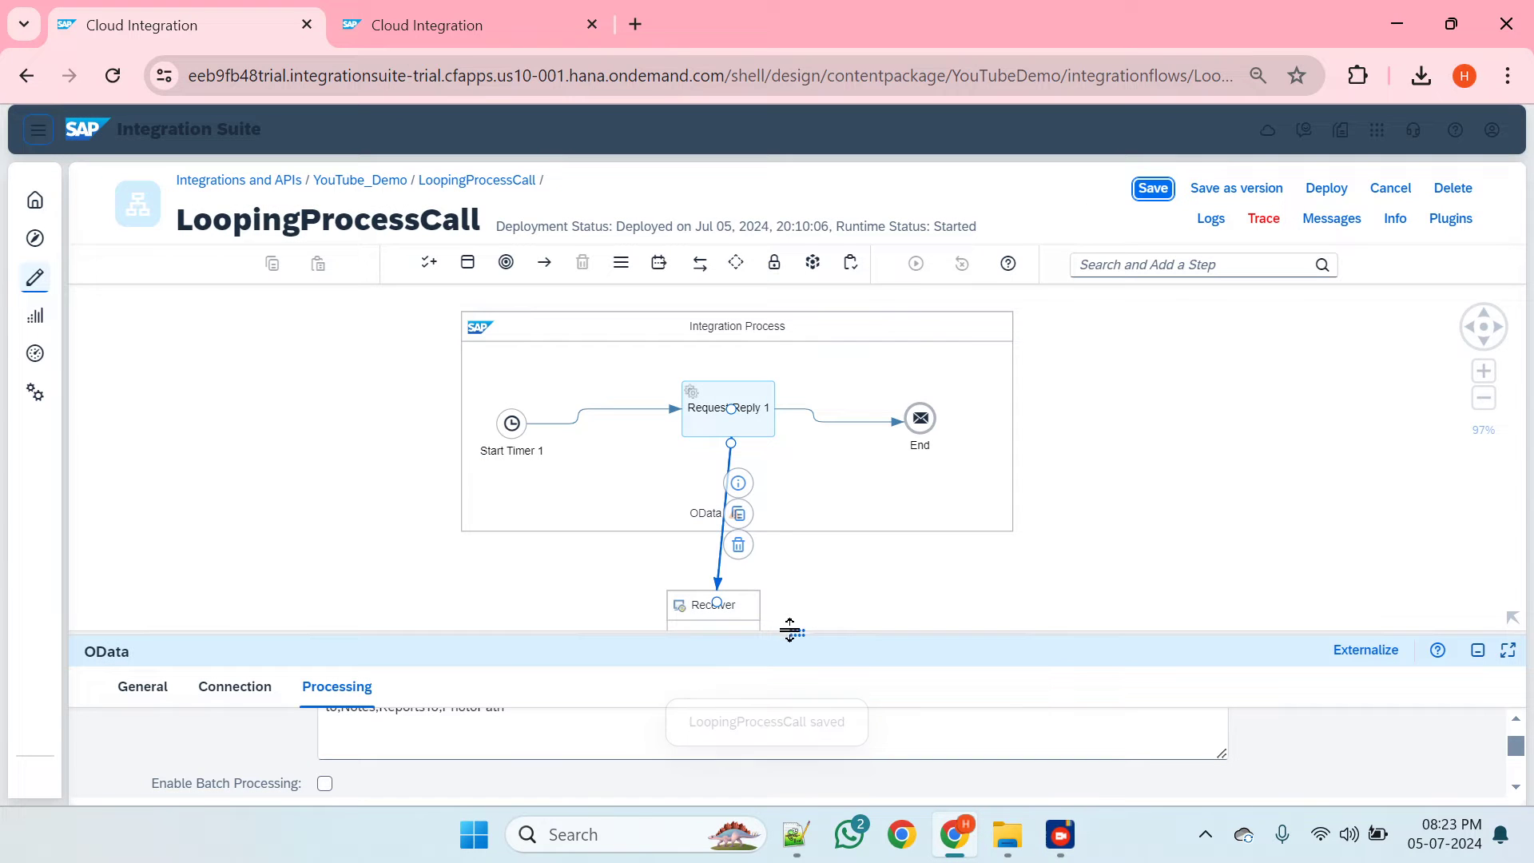
- Review the OData channel's processing settings, then save and deploy LoopingProcessCall to the Cloud Integration runtime profile
left_click(798, 632)
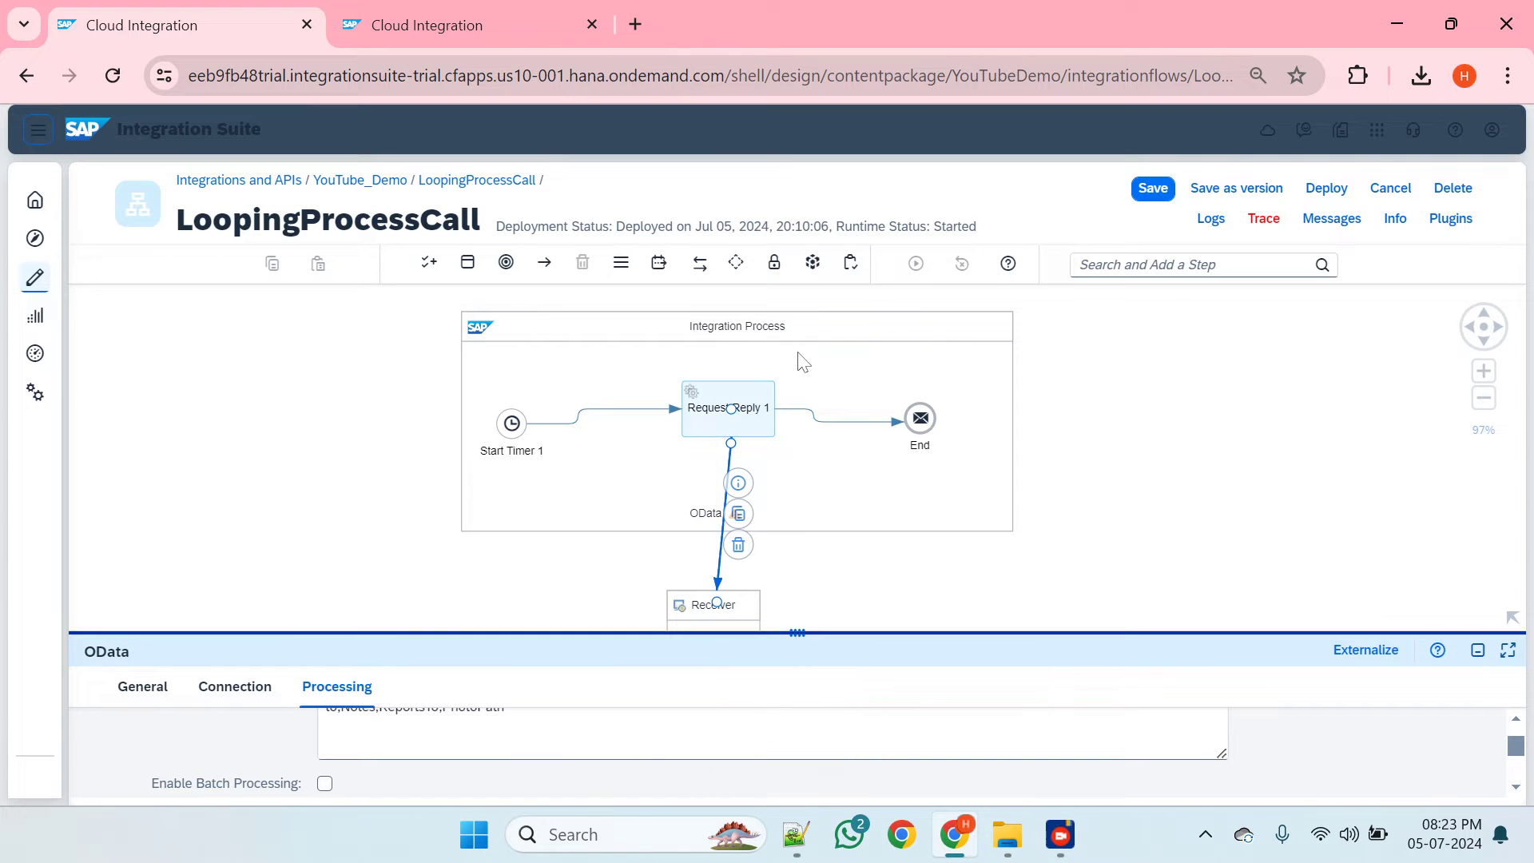
left_click_drag(791, 628, 825, 307)
scroll(411, 514, "up", 2)
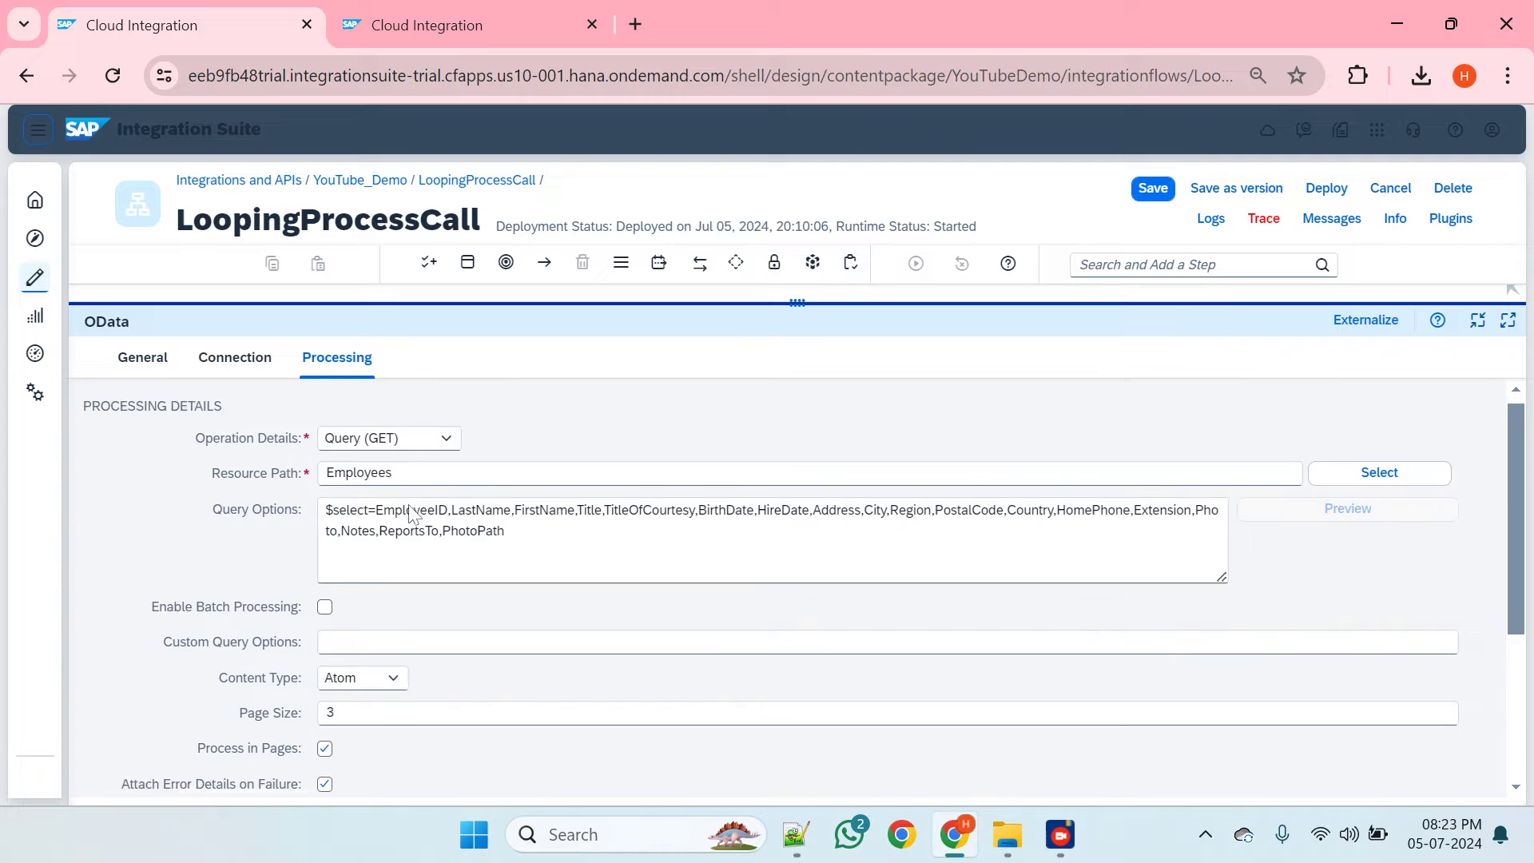
scroll(407, 506, "down", 3)
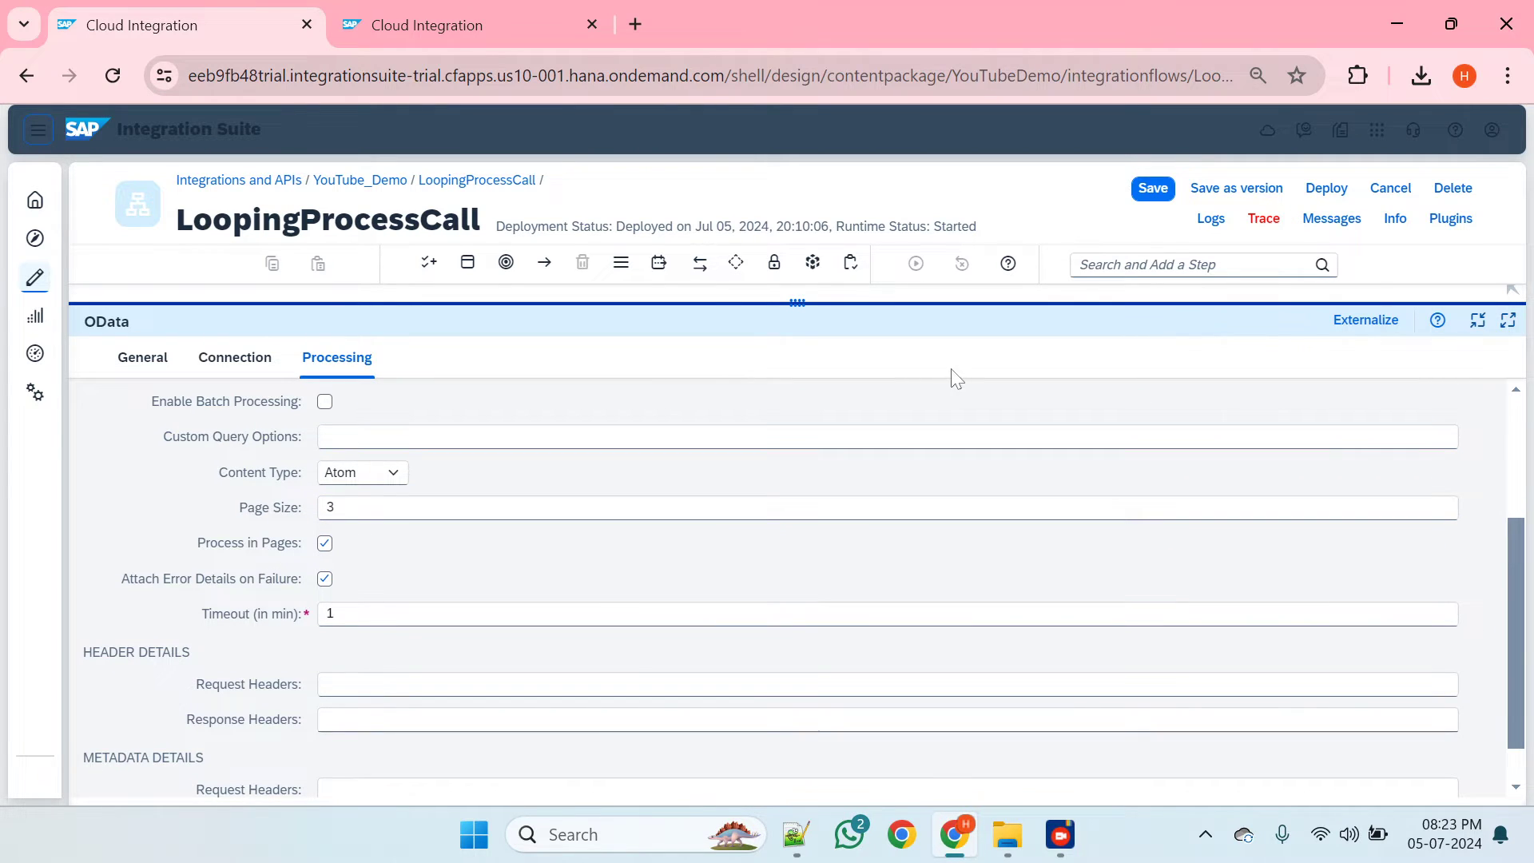
left_click(1160, 189)
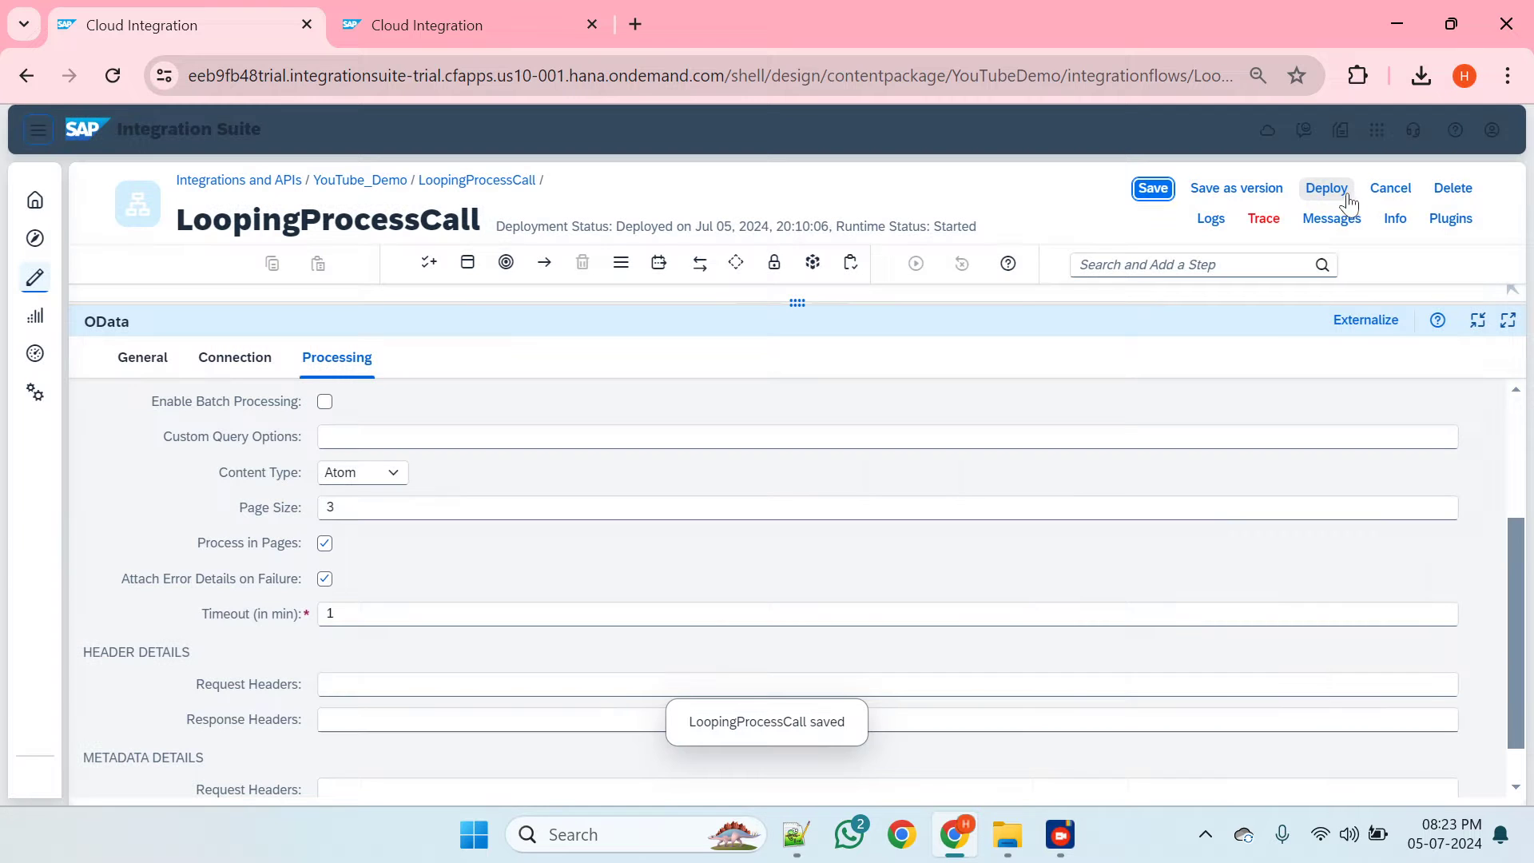
left_click(1327, 191)
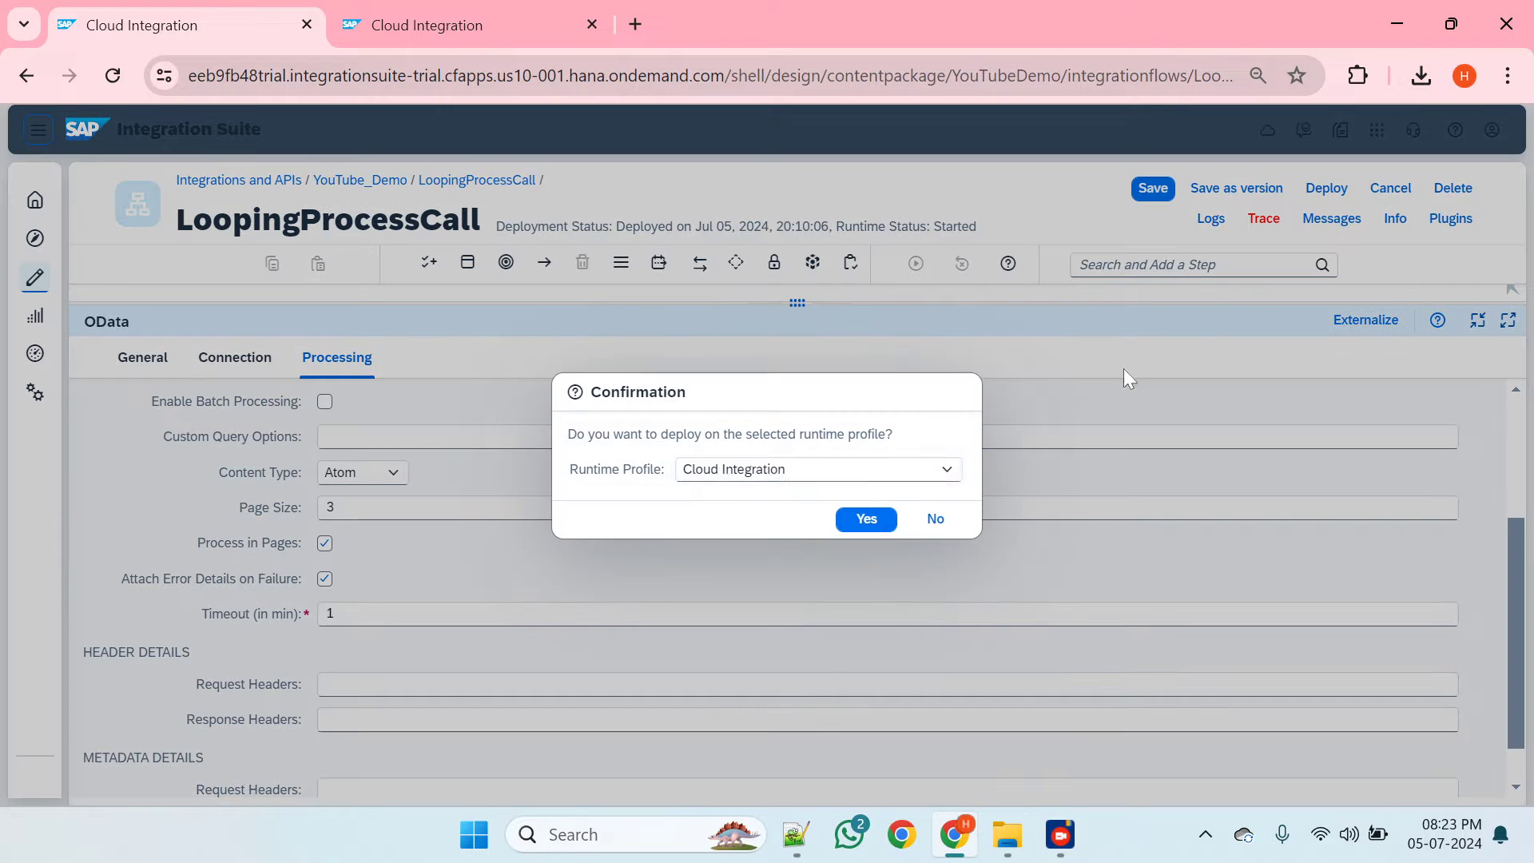
left_click(867, 520)
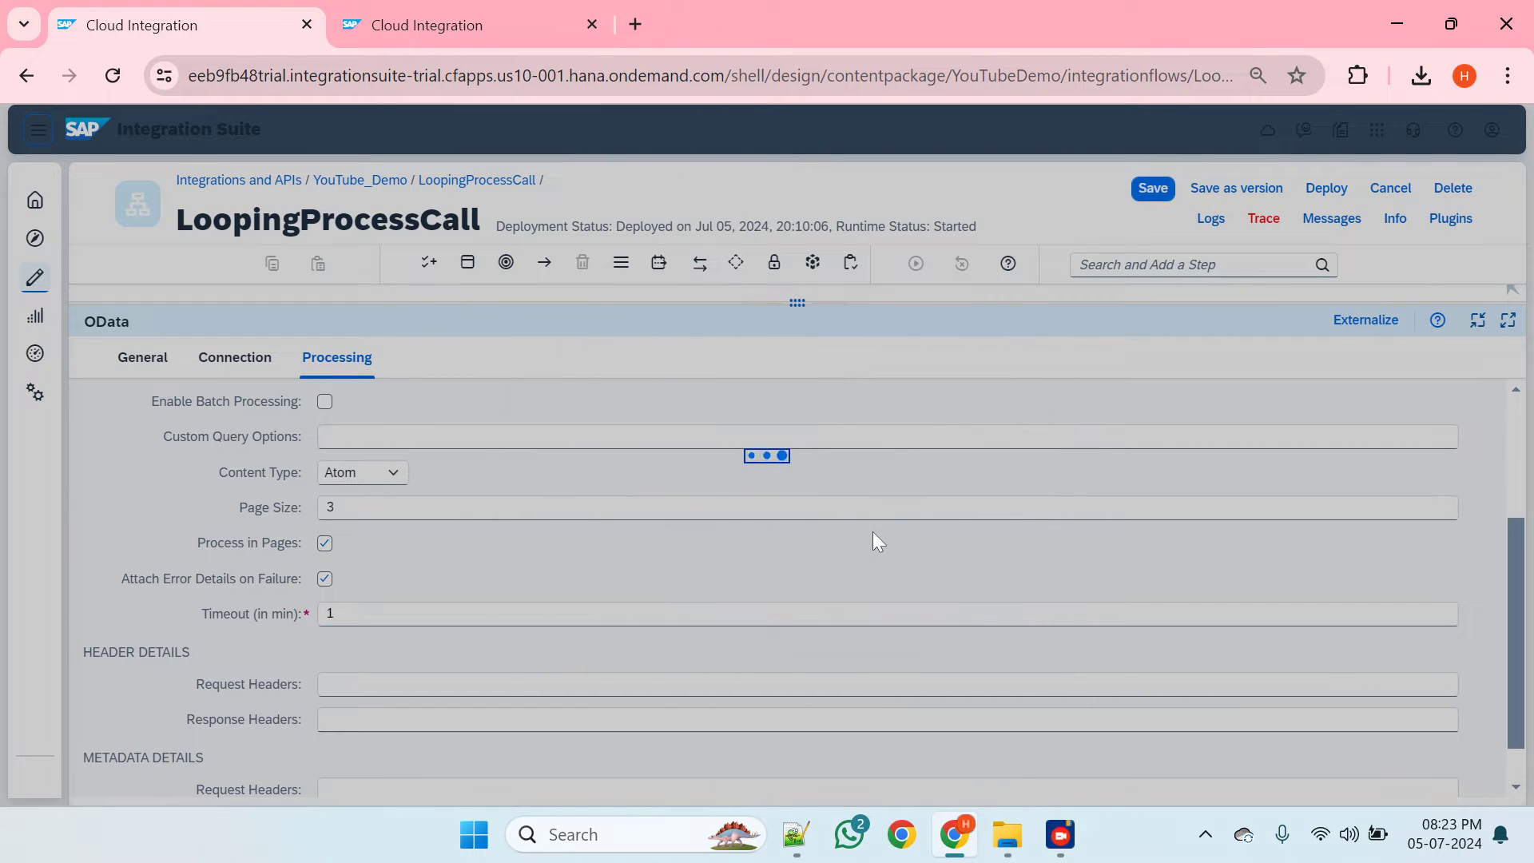
left_click(893, 499)
- Switch to message monitoring and open the trace of the latest LoopingProcessCall message
left_click(428, 9)
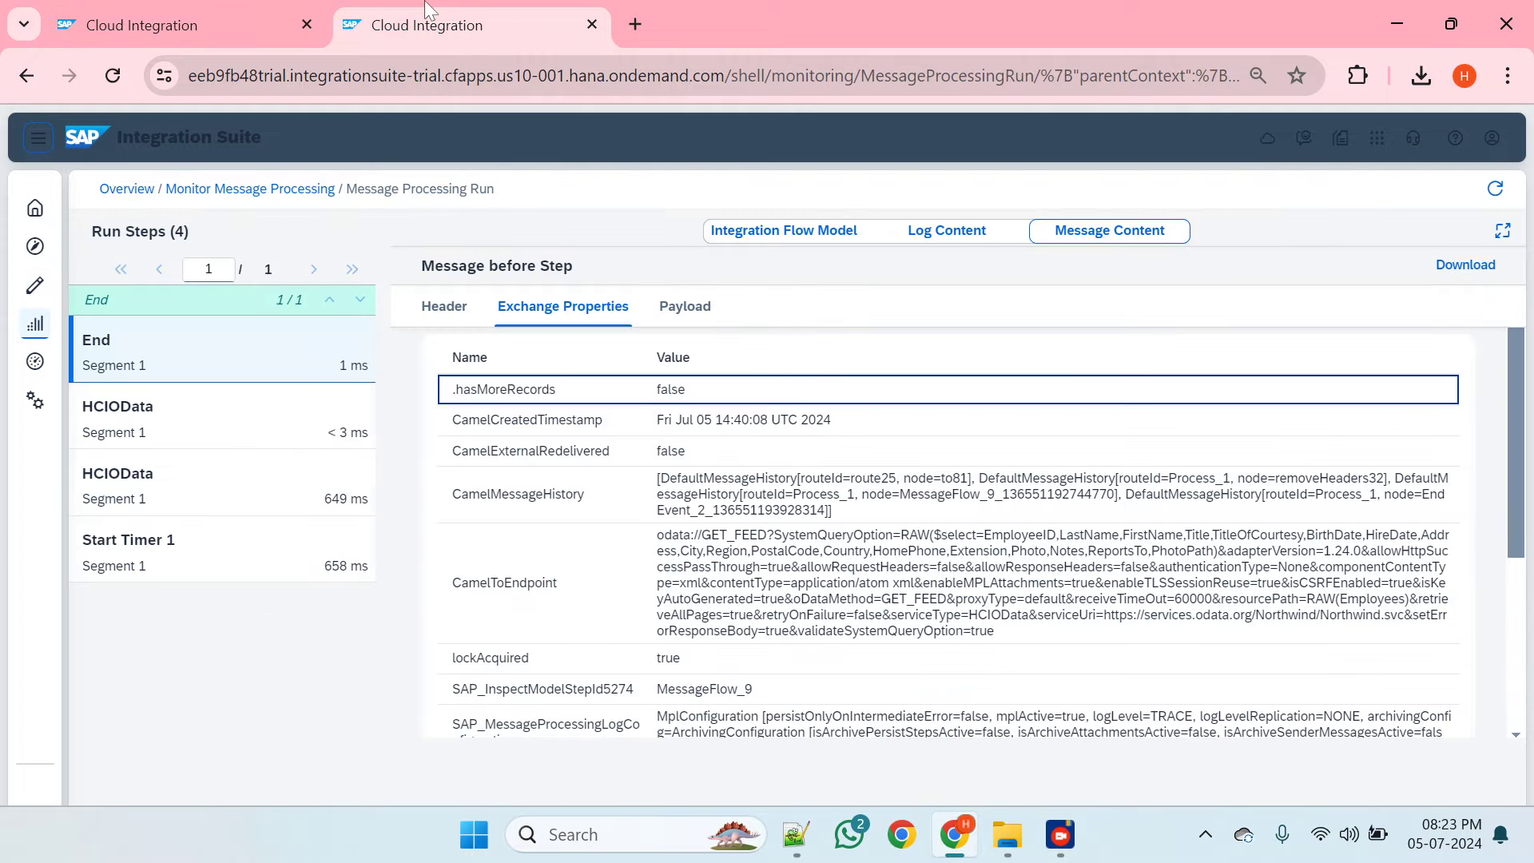
left_click(279, 192)
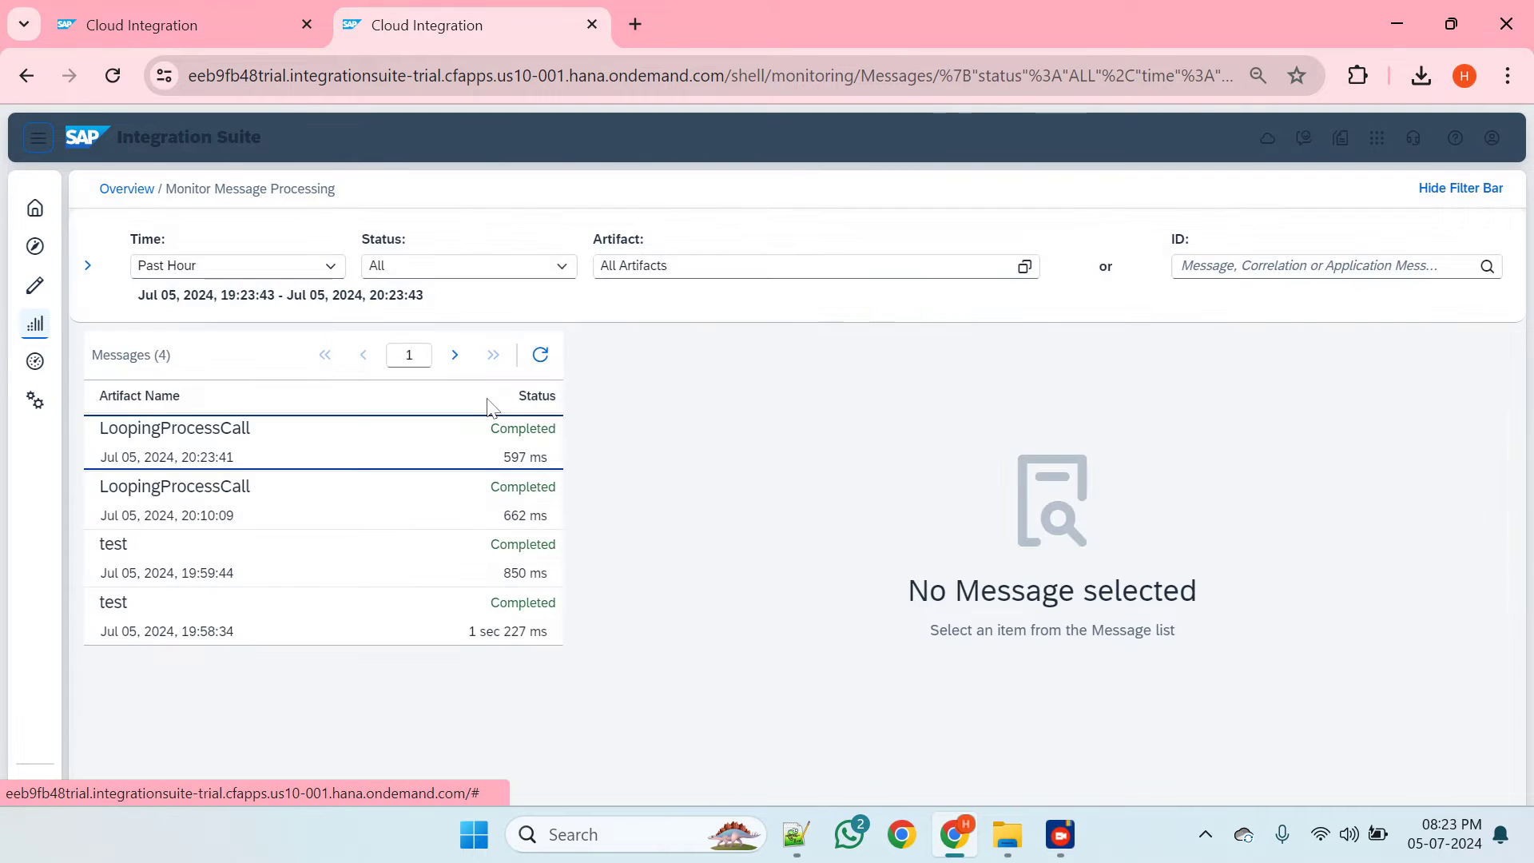
left_click(495, 430)
scroll(942, 549, "down", 5)
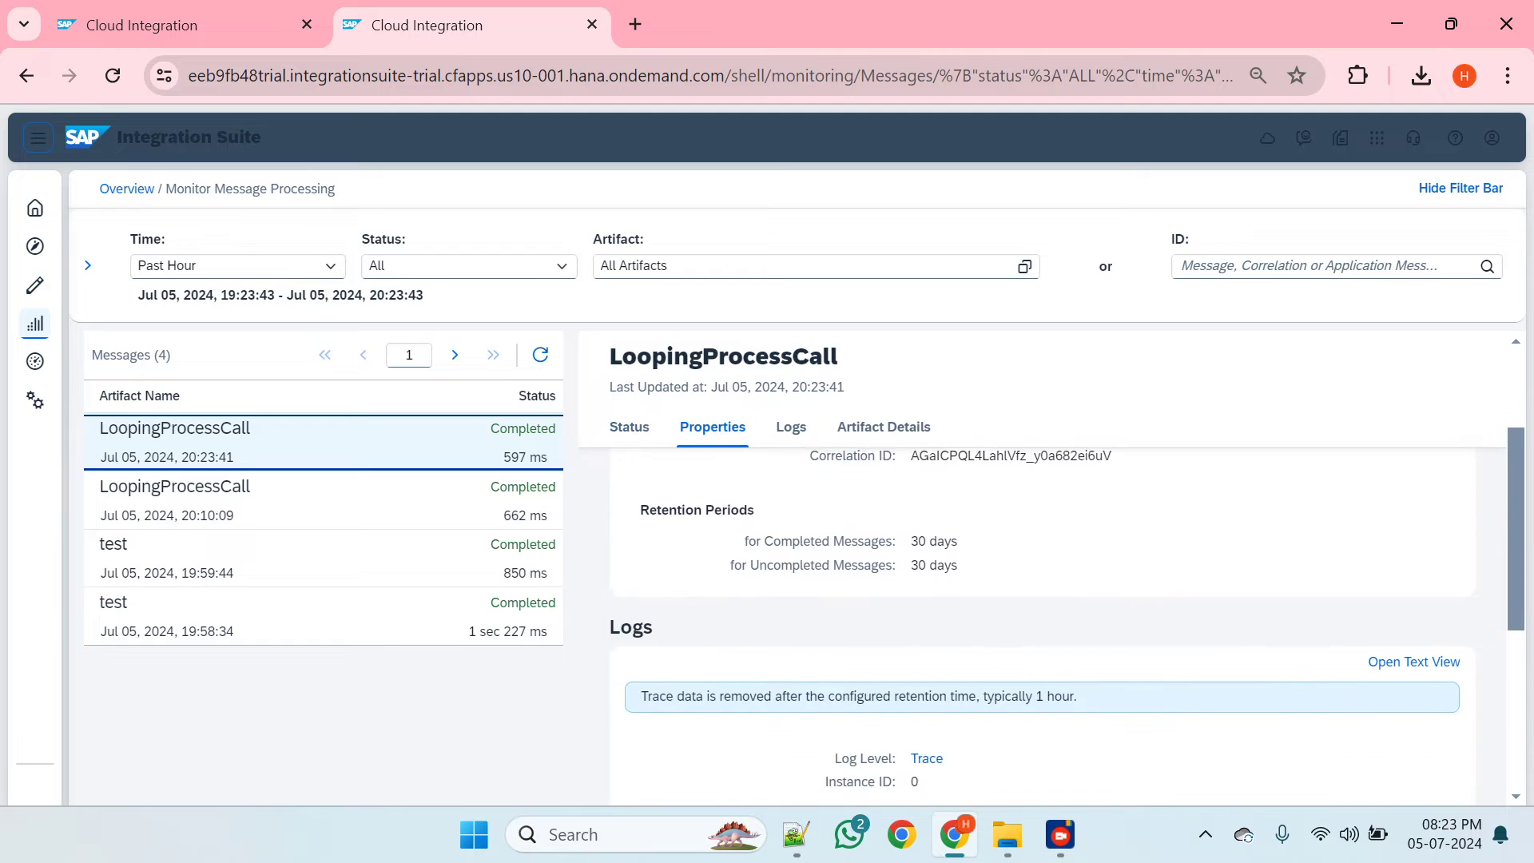
left_click(929, 609)
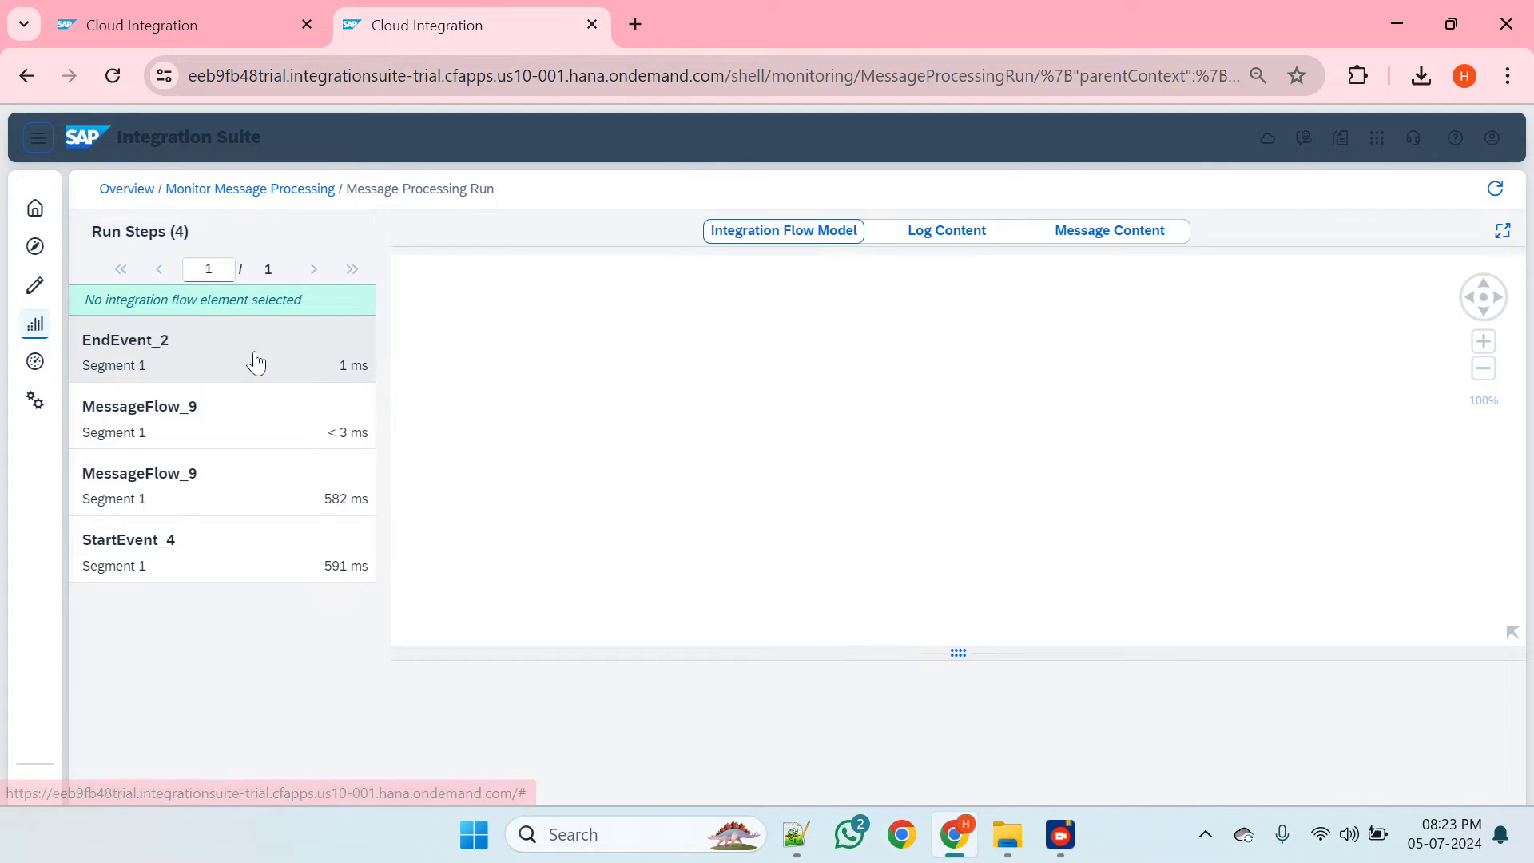
- Examine the Receiver.OData.hasMoreRecords value in the End step's exchange properties
left_click(253, 358)
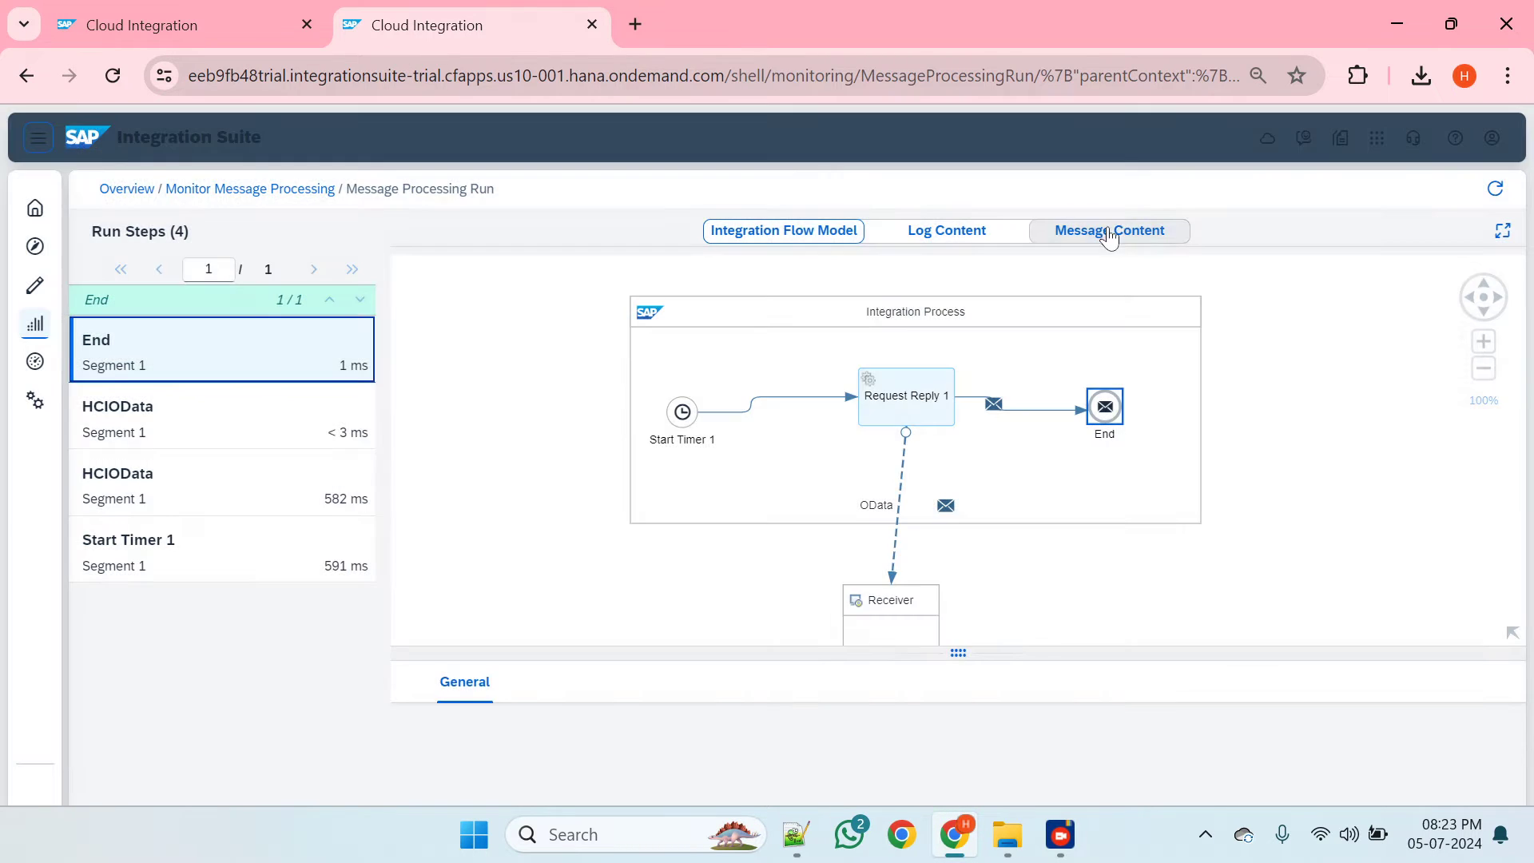
left_click(1109, 234)
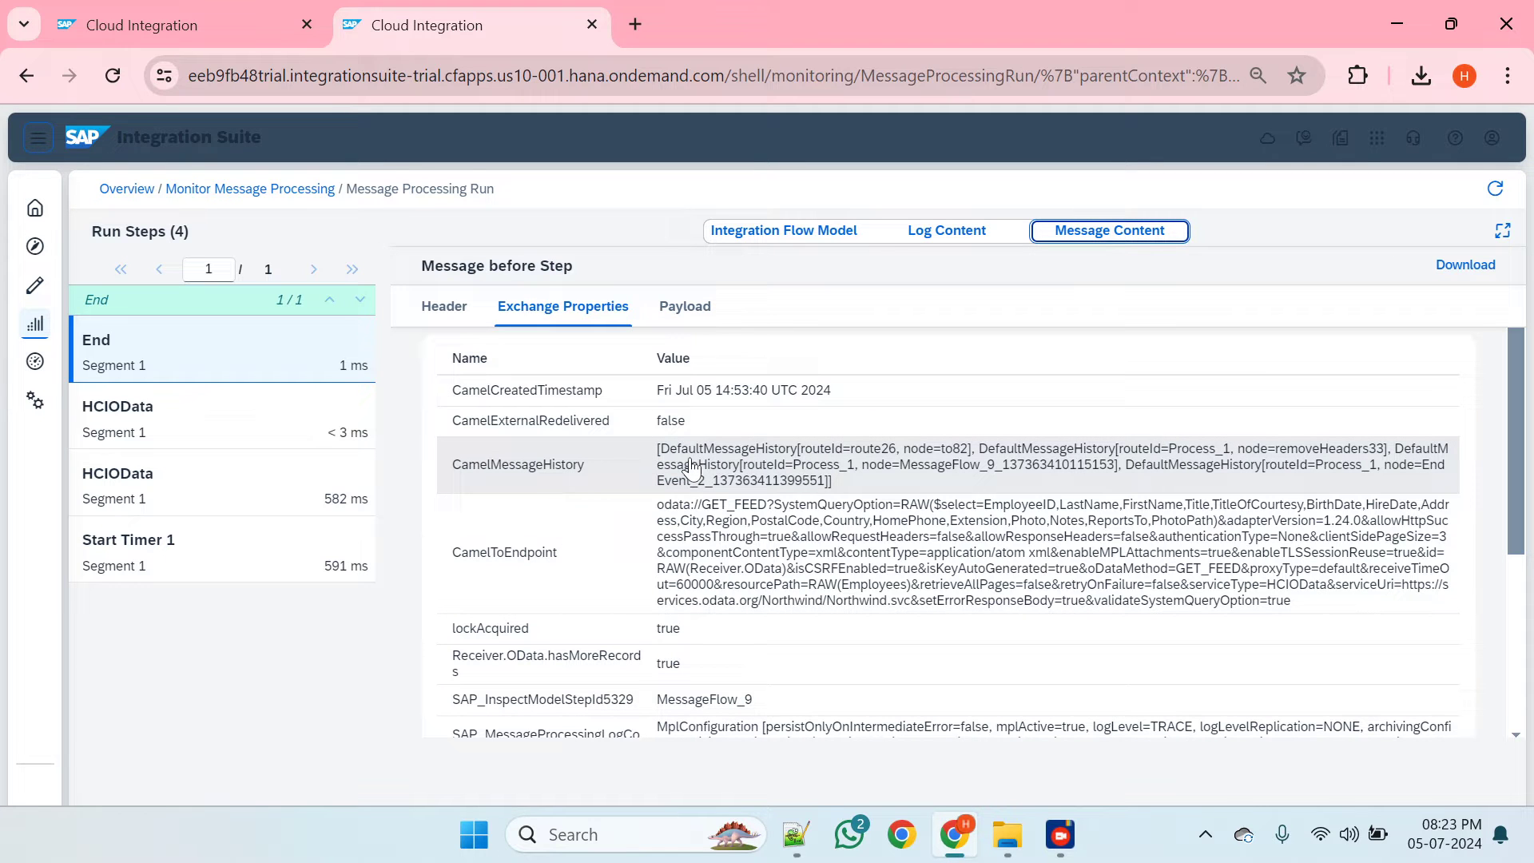
scroll(692, 470, "down", 2)
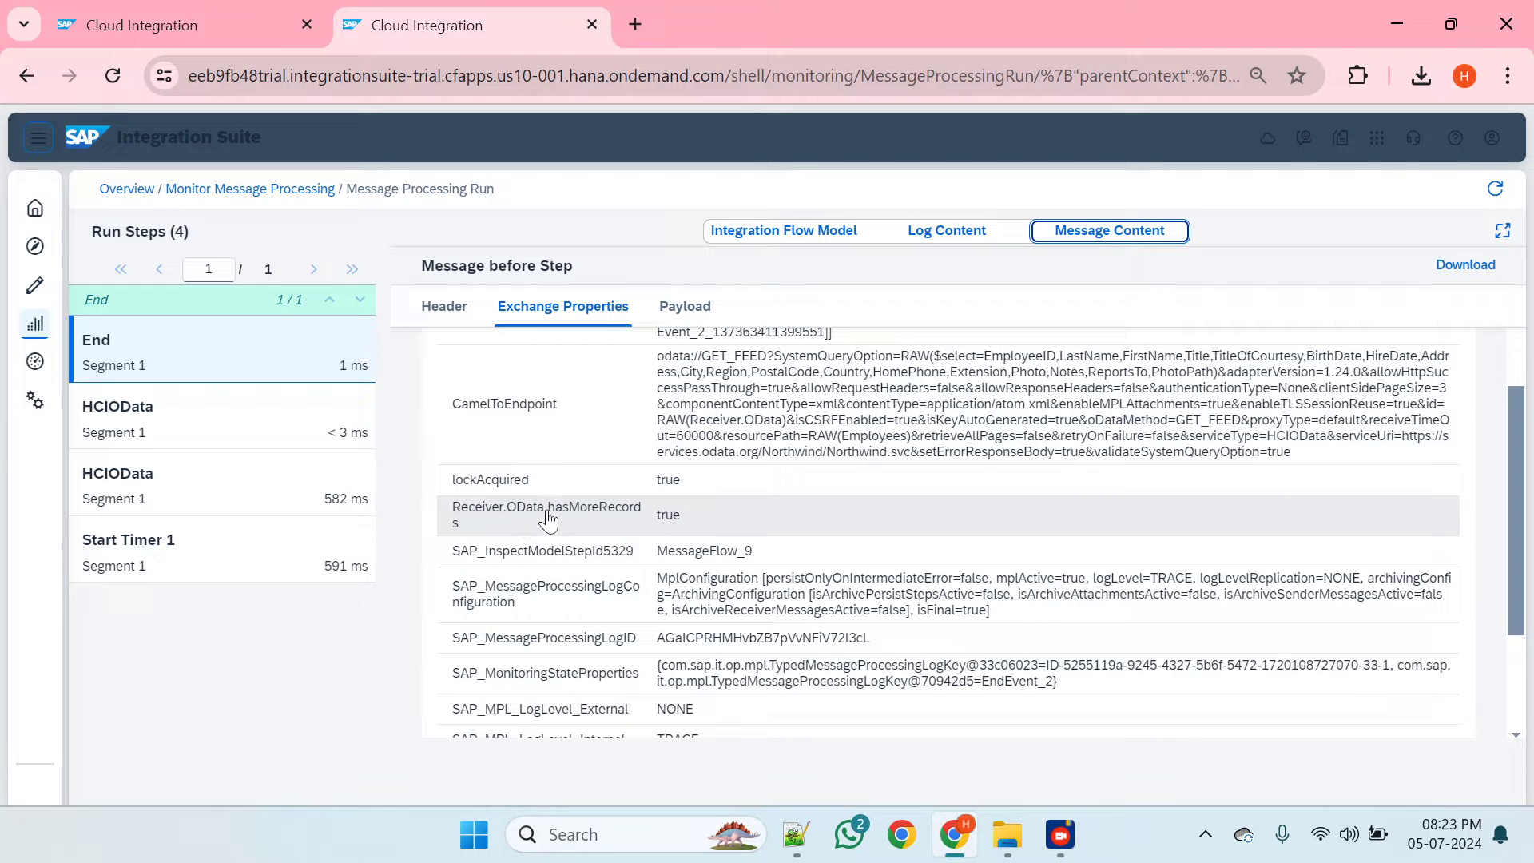
double_click(668, 519)
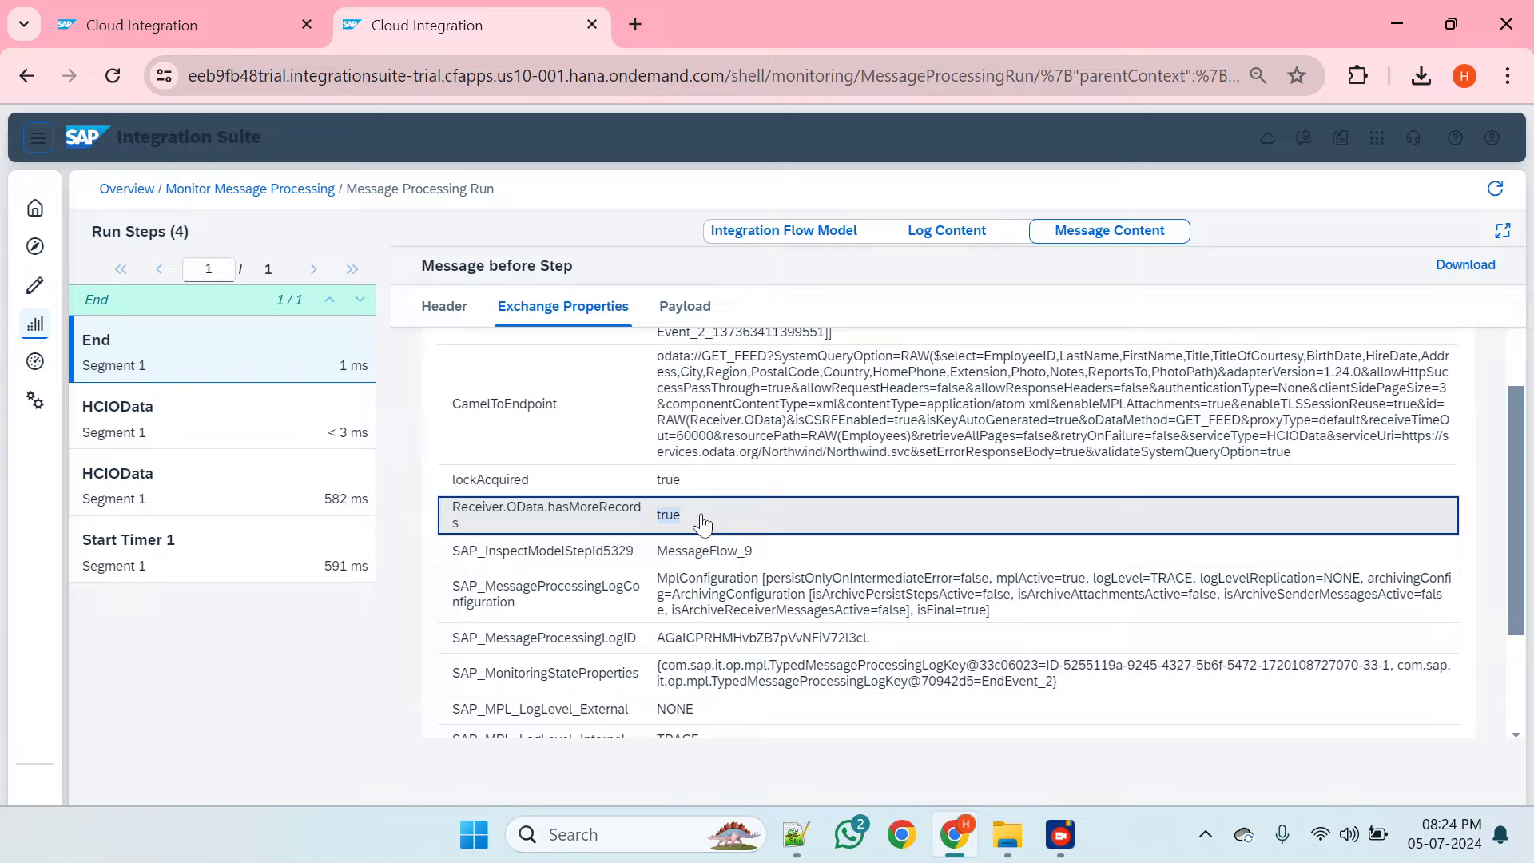
- Set the OData channel's page size to 6 in the LoopingProcessCall flow, then save and deploy it to Cloud Integration
left_click(177, 18)
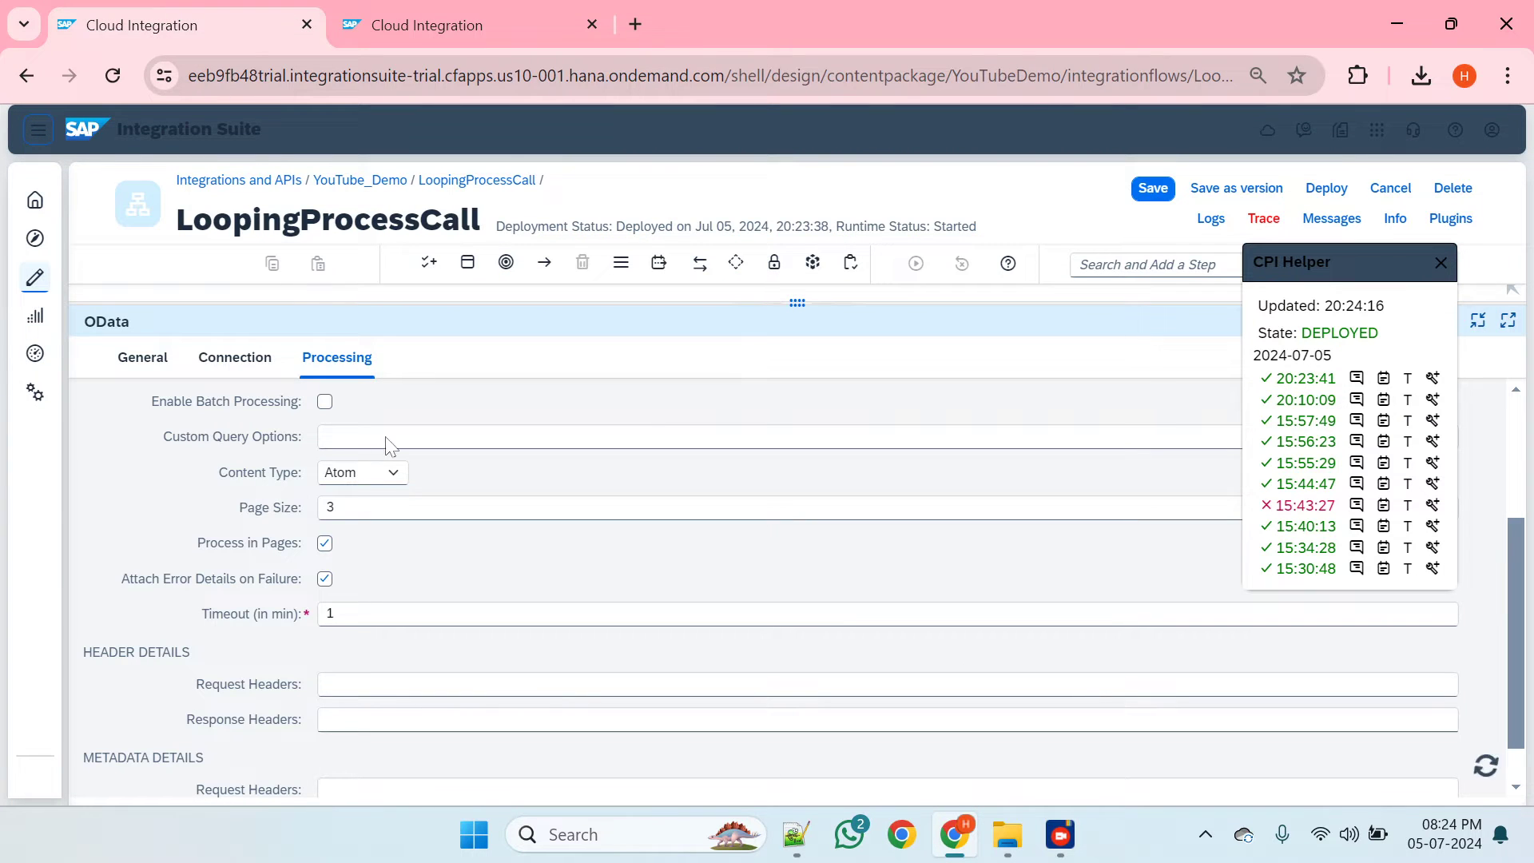
double_click(330, 507)
left_click(1153, 189)
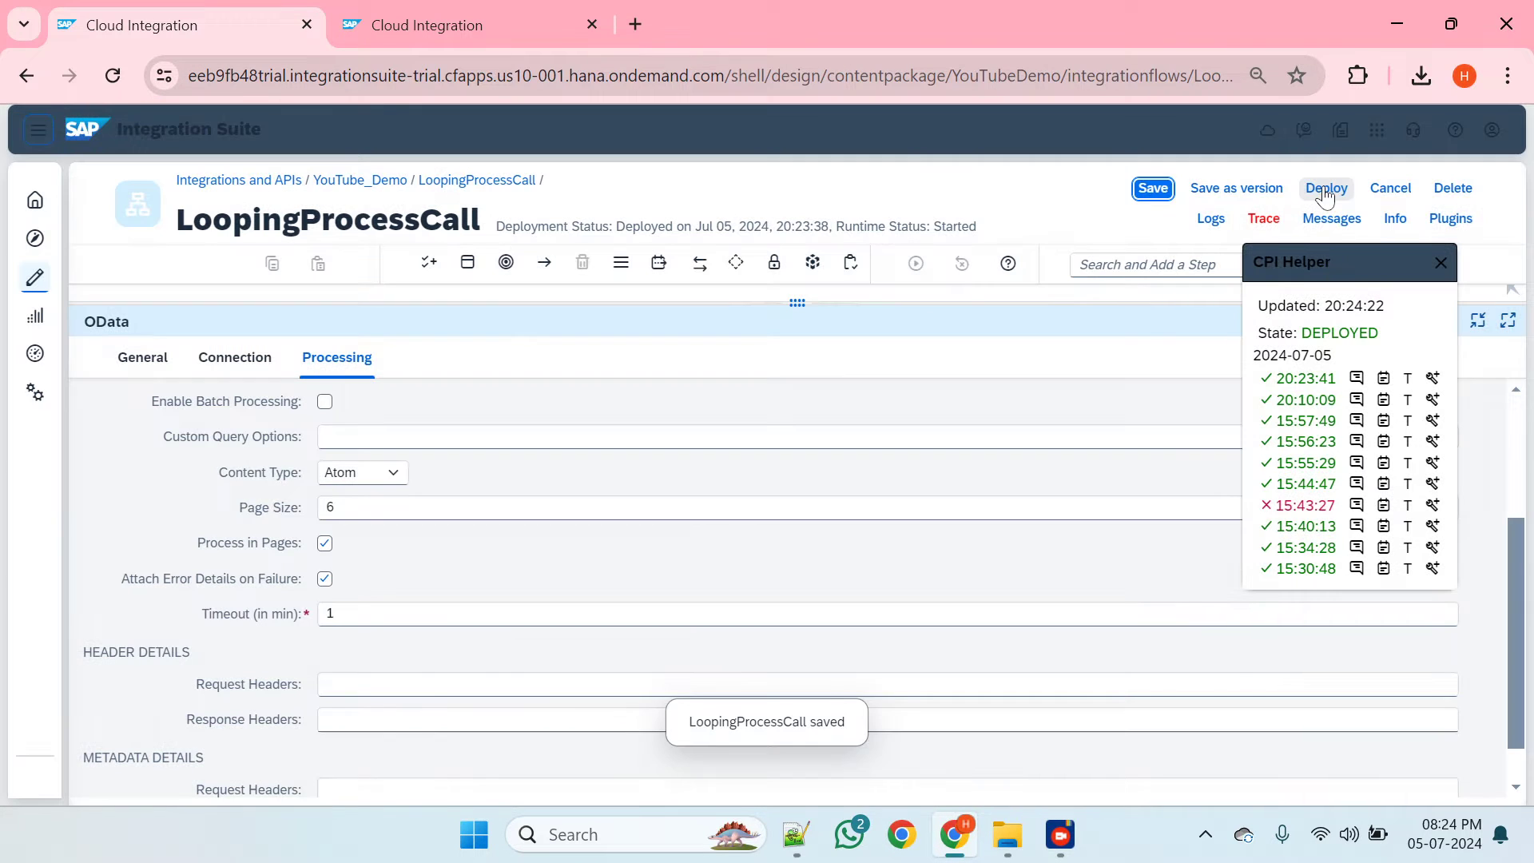
left_click(1325, 192)
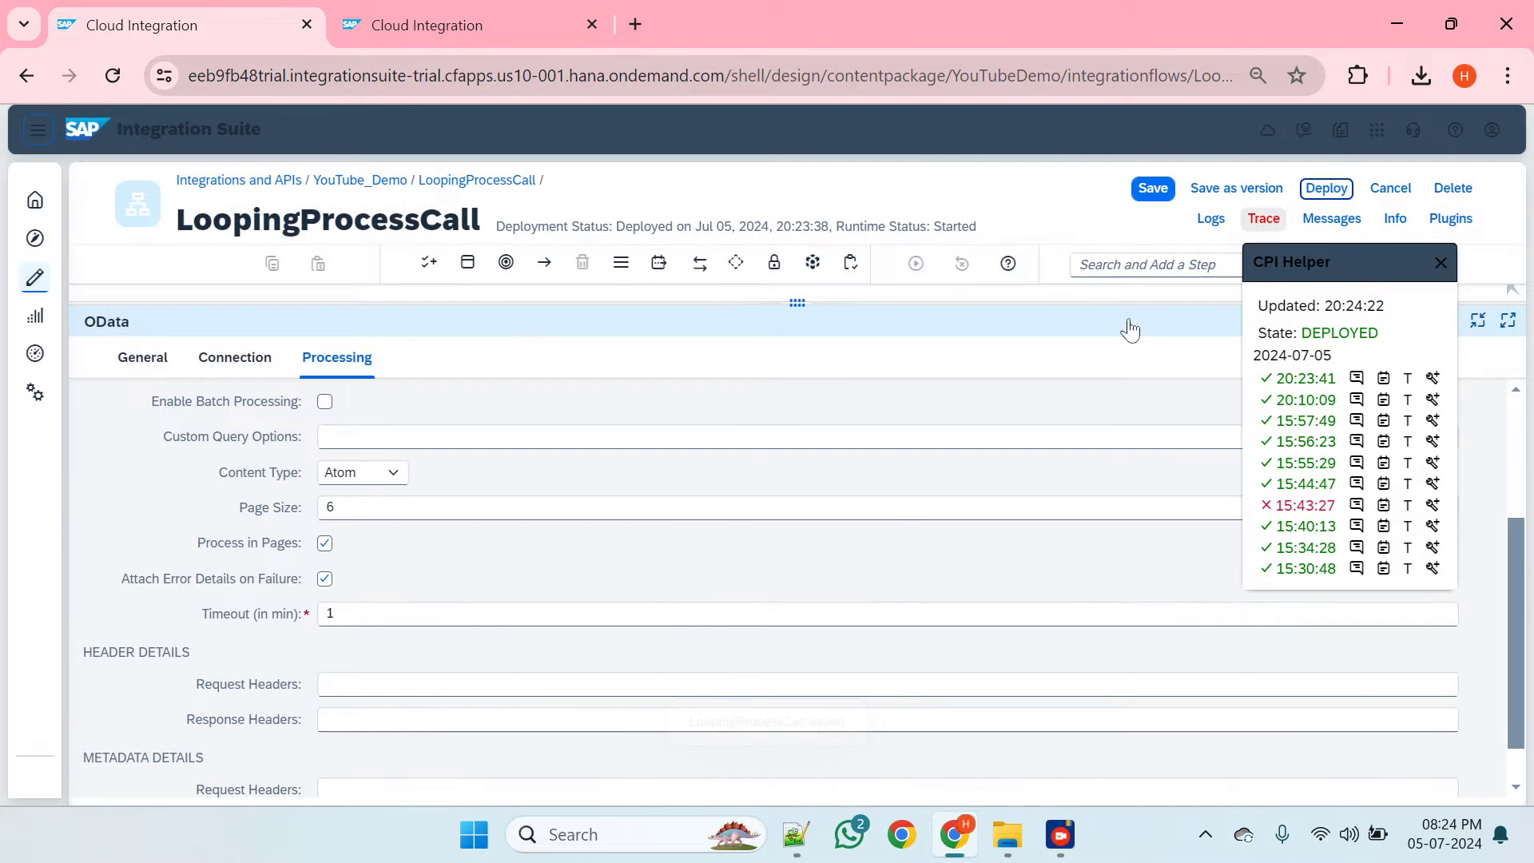
left_click(872, 521)
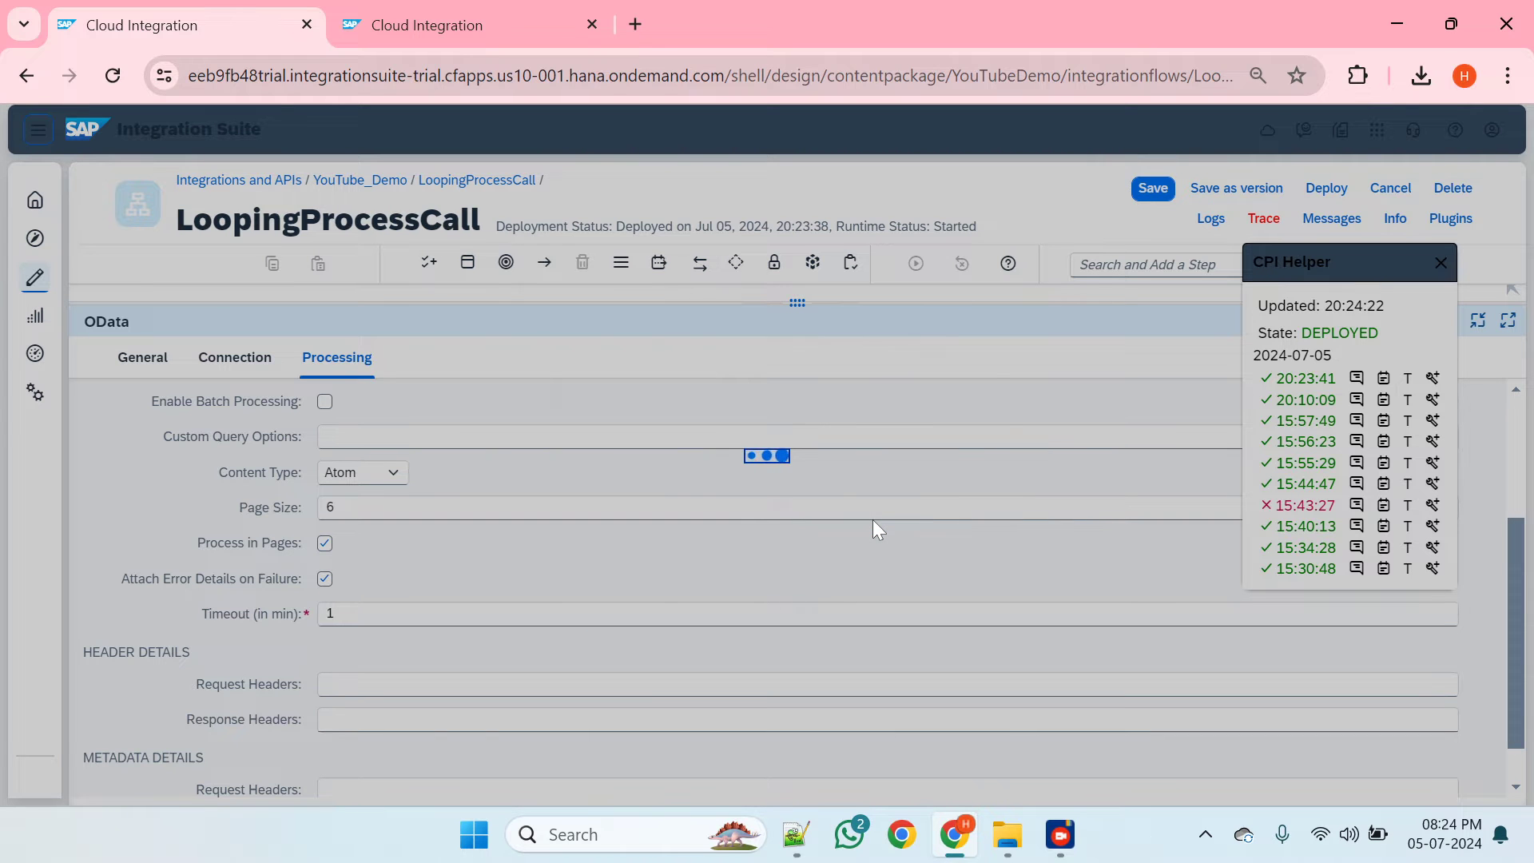
left_click(880, 499)
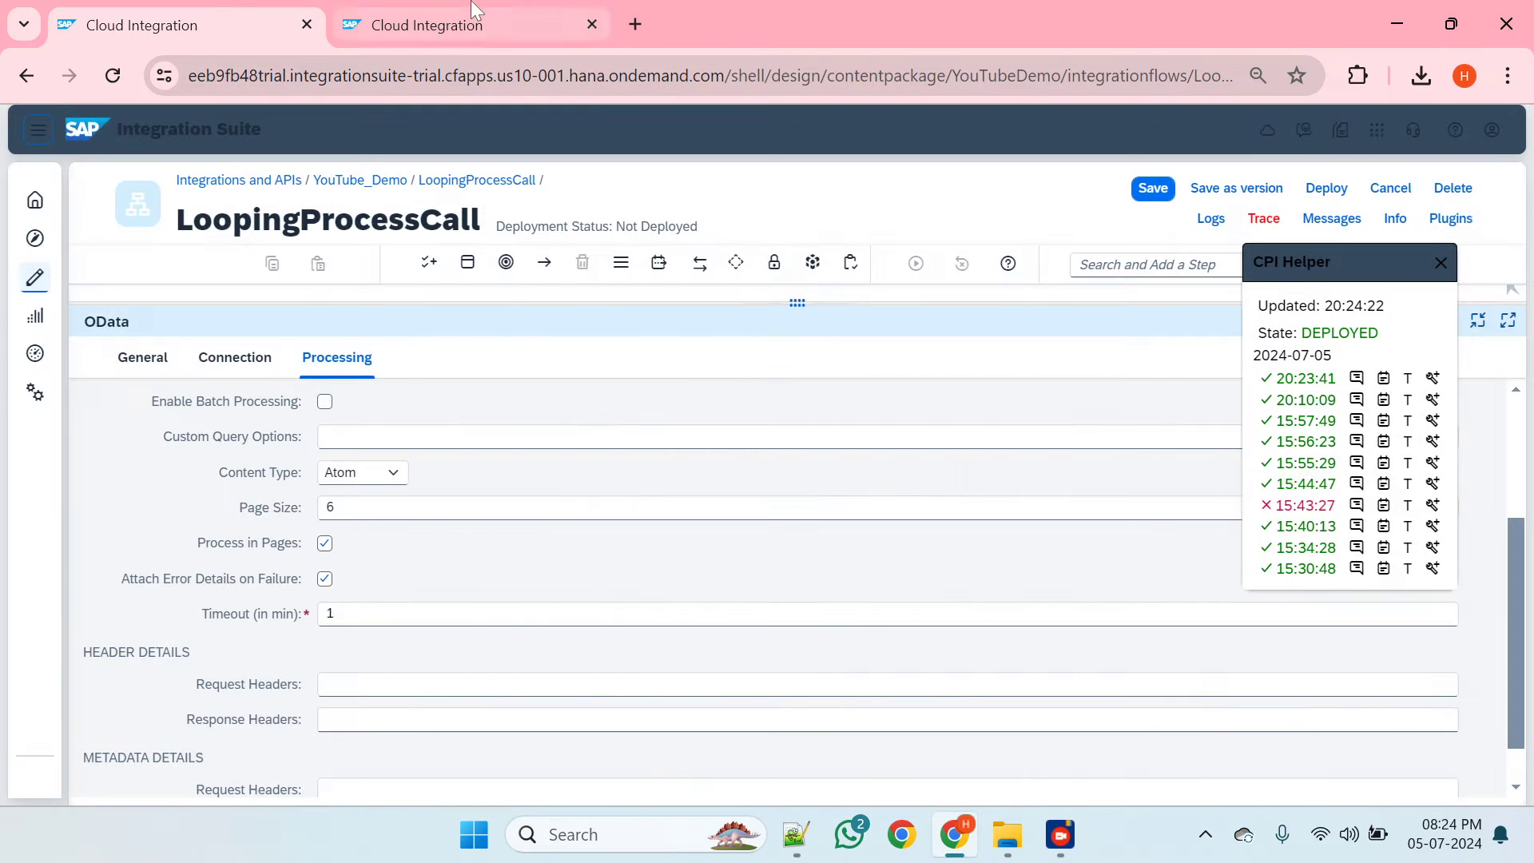
- Switch to message monitoring and open the trace of the newest LoopingProcessCall message
left_click(432, 25)
left_click(279, 196)
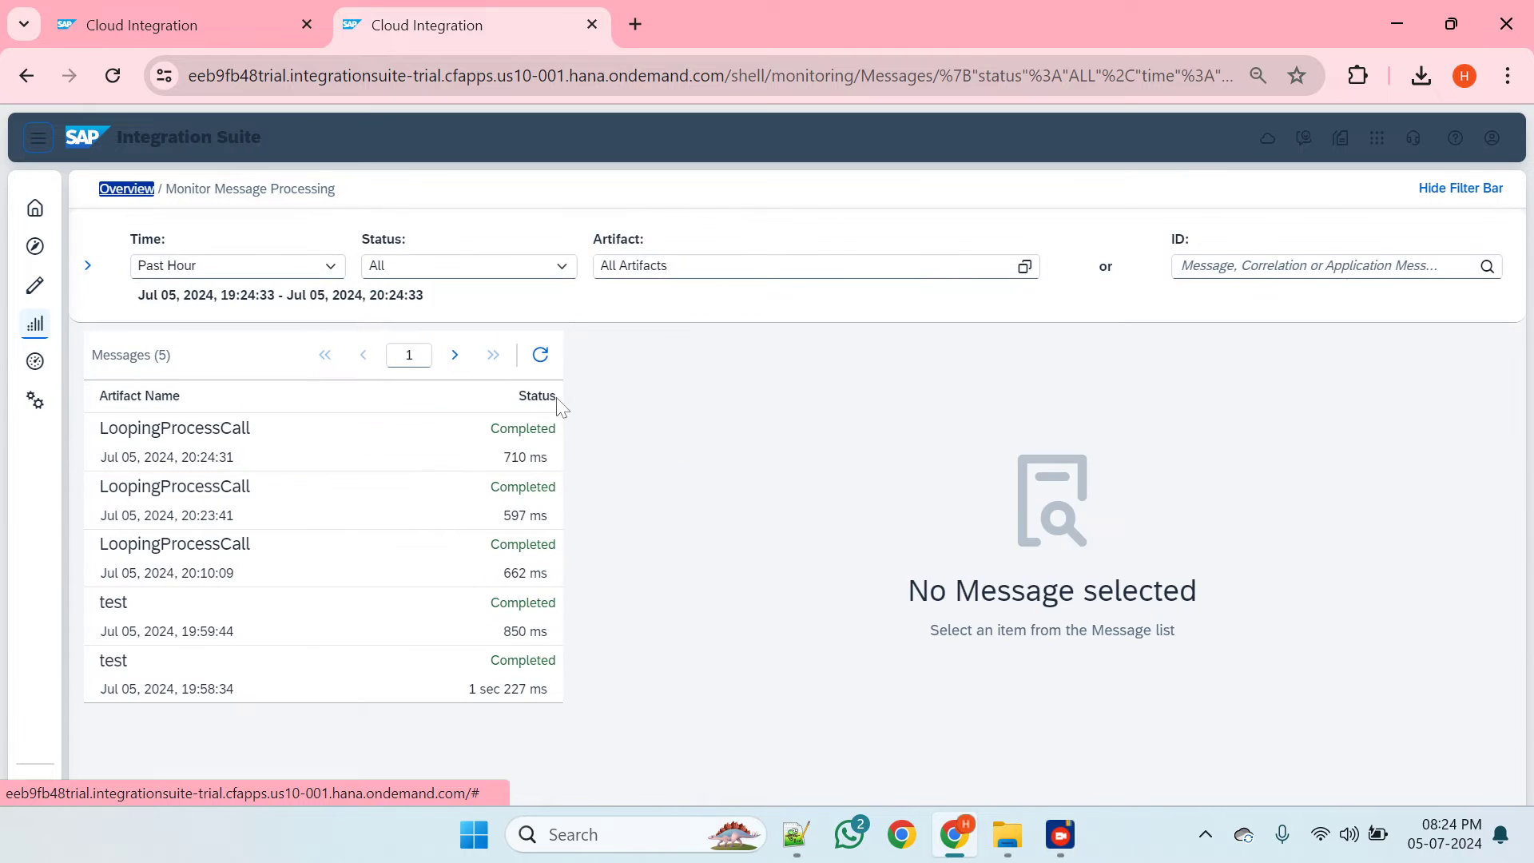
left_click(503, 453)
scroll(805, 581, "down", 4)
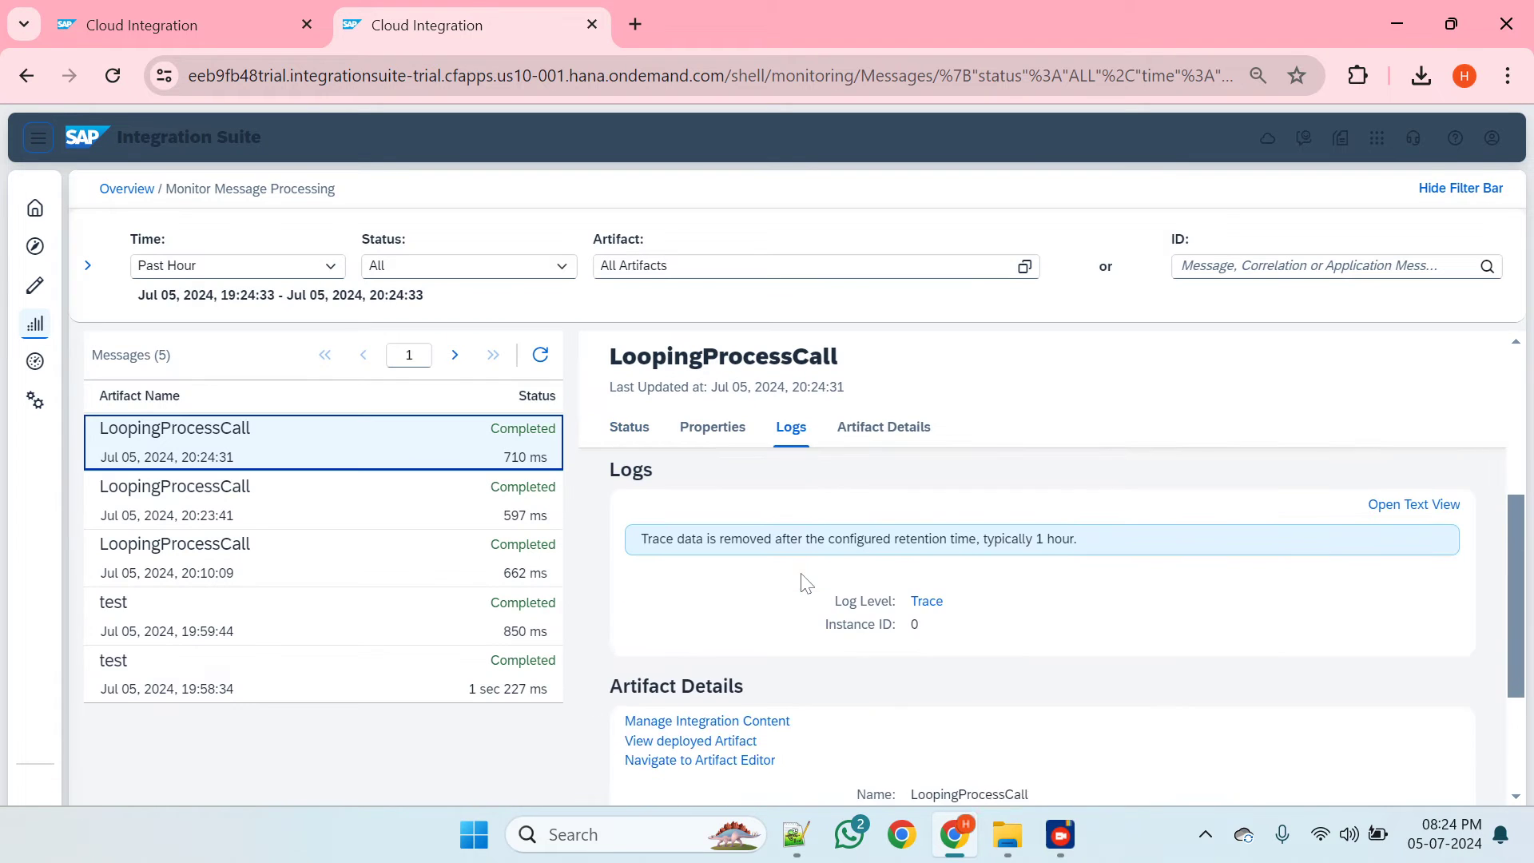
left_click(925, 603)
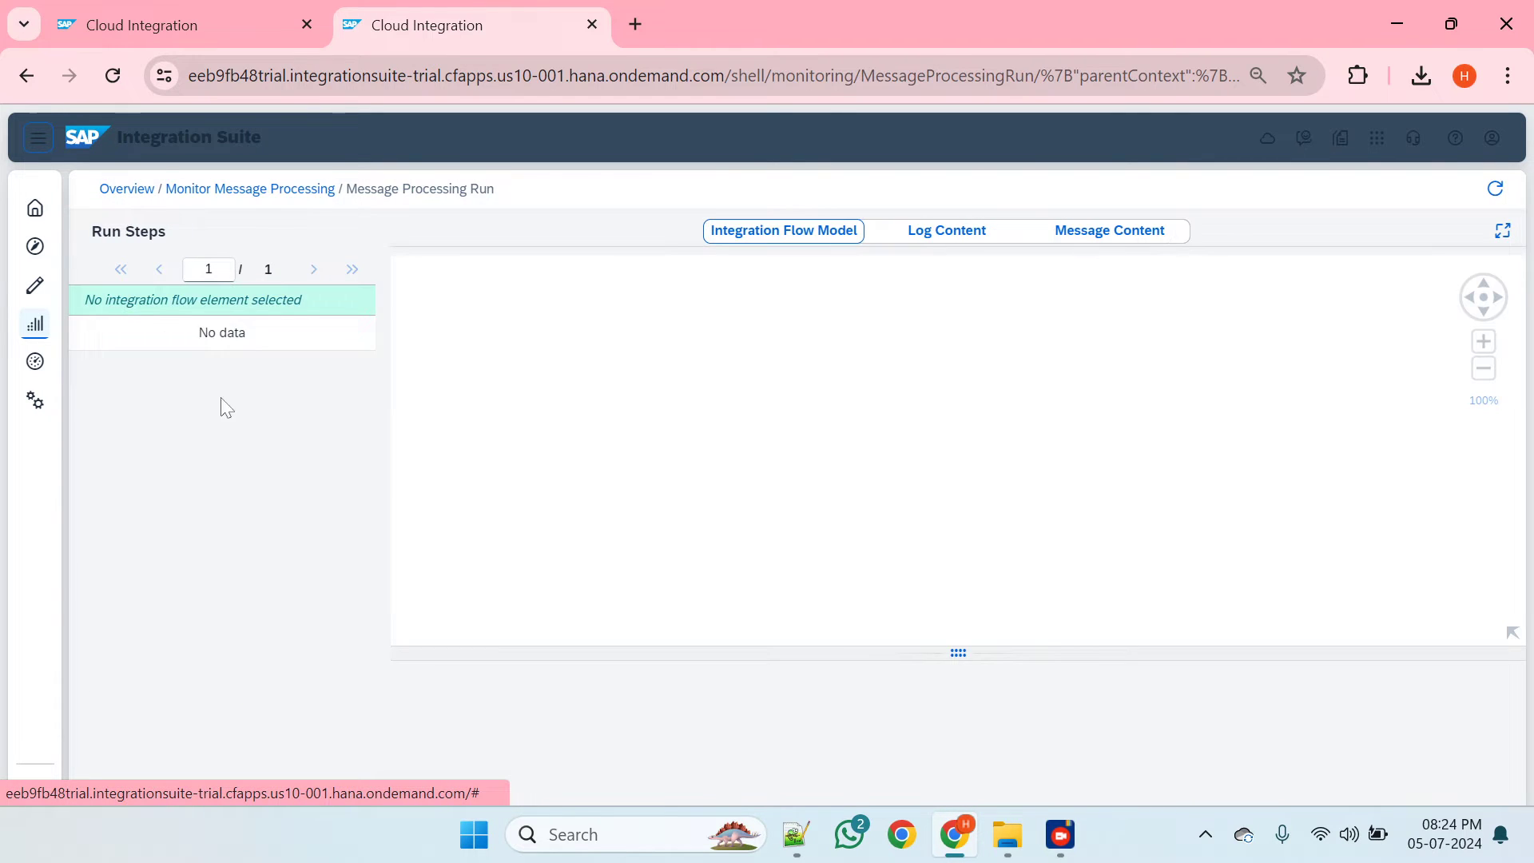
- Inspect the End step's message content, checking the payload and the Receiver.OData.hasMoreRecords exchange property
left_click(134, 348)
left_click(1079, 233)
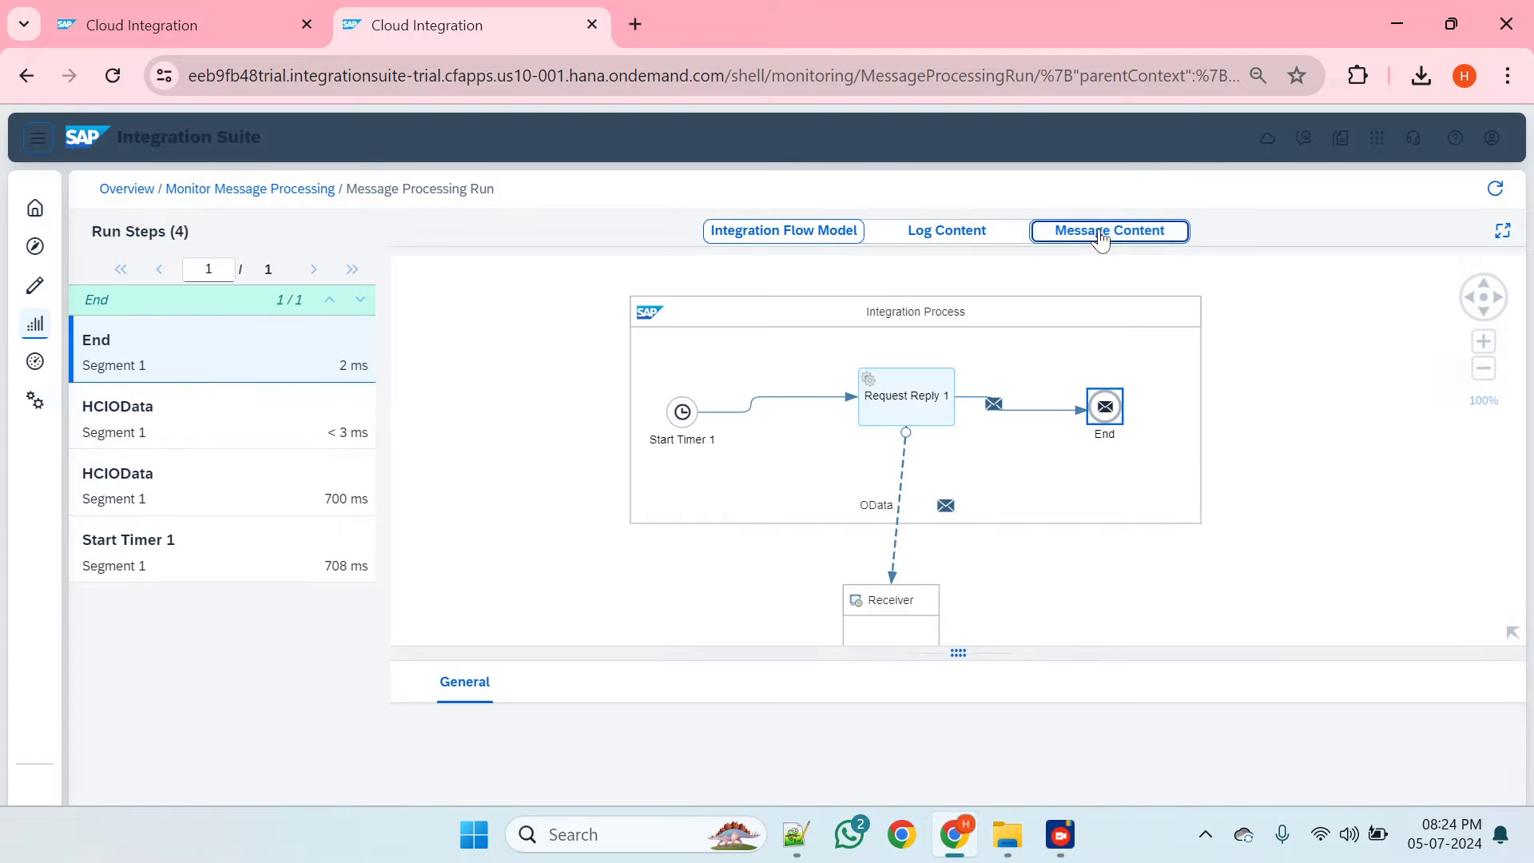
scroll(742, 551, "down", 2)
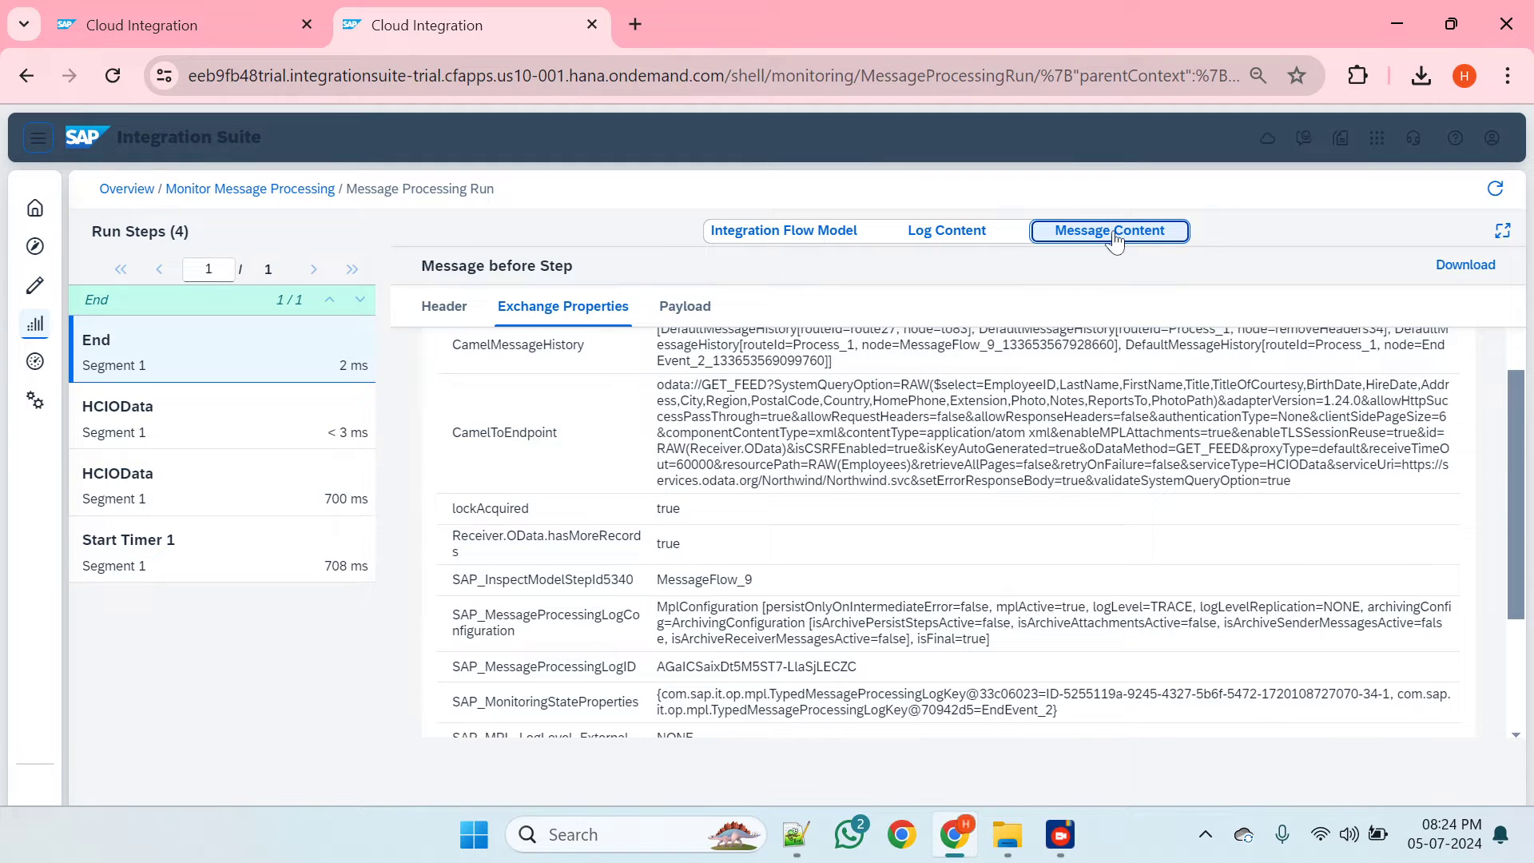
left_click(684, 307)
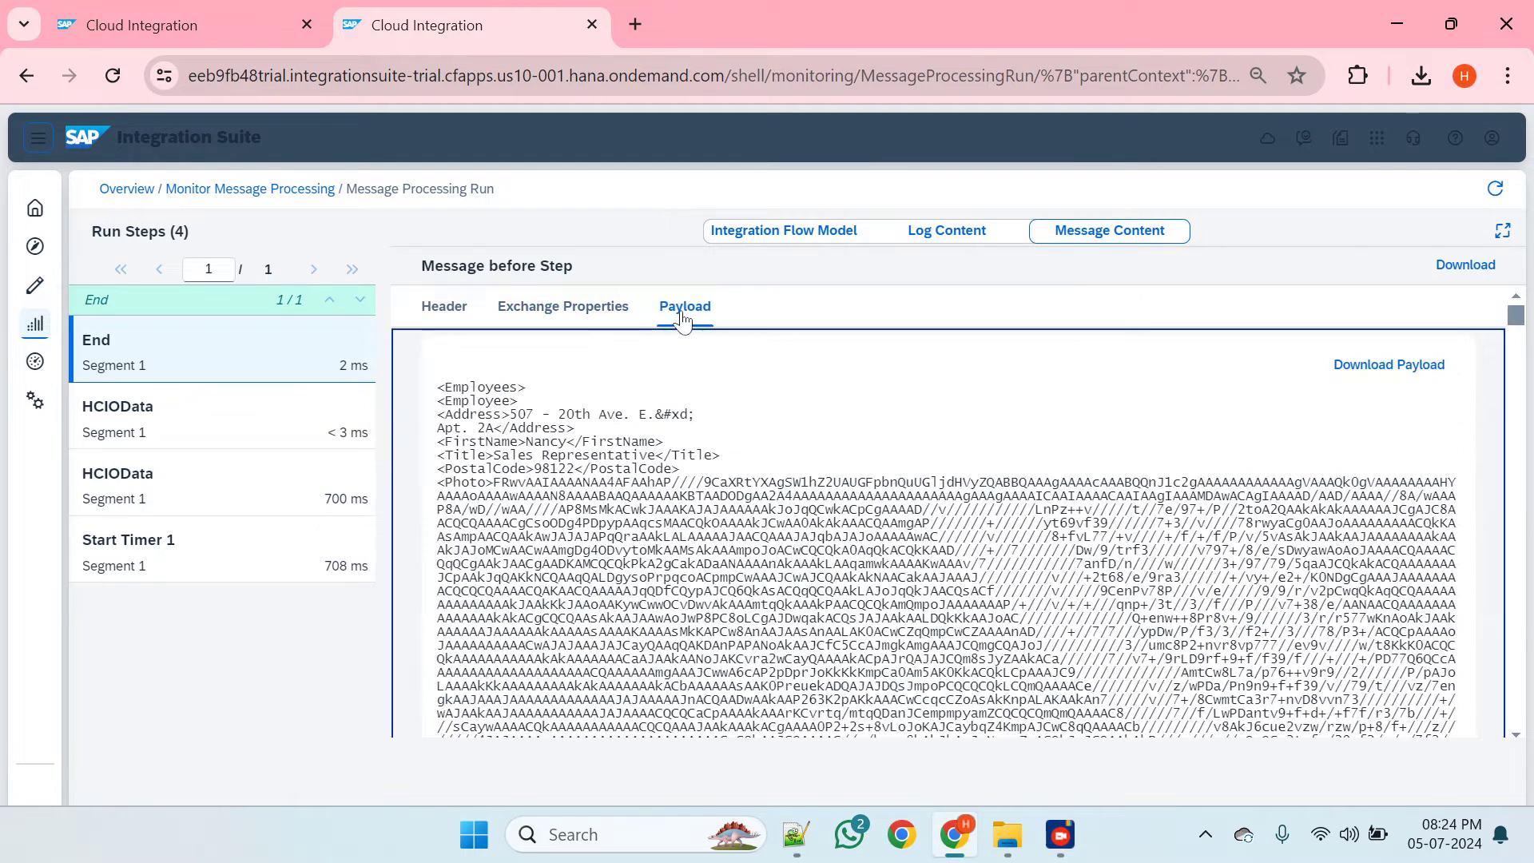
left_click(569, 319)
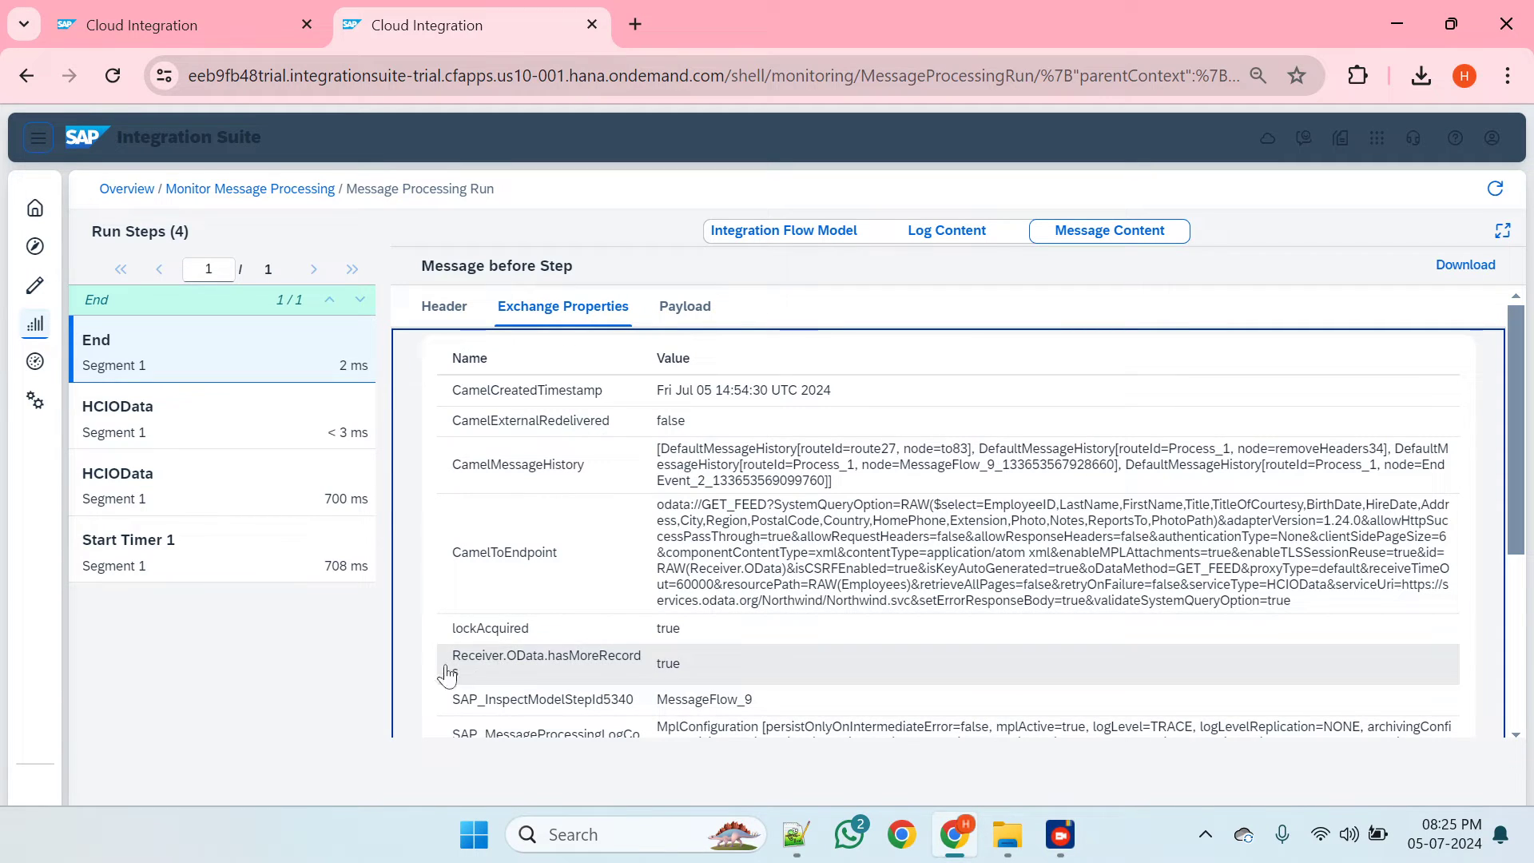
- Set the OData channel's page size to 9 in LoopingProcessCall, save the flow and deploy it to the Cloud Integration runtime profile
left_click(204, 13)
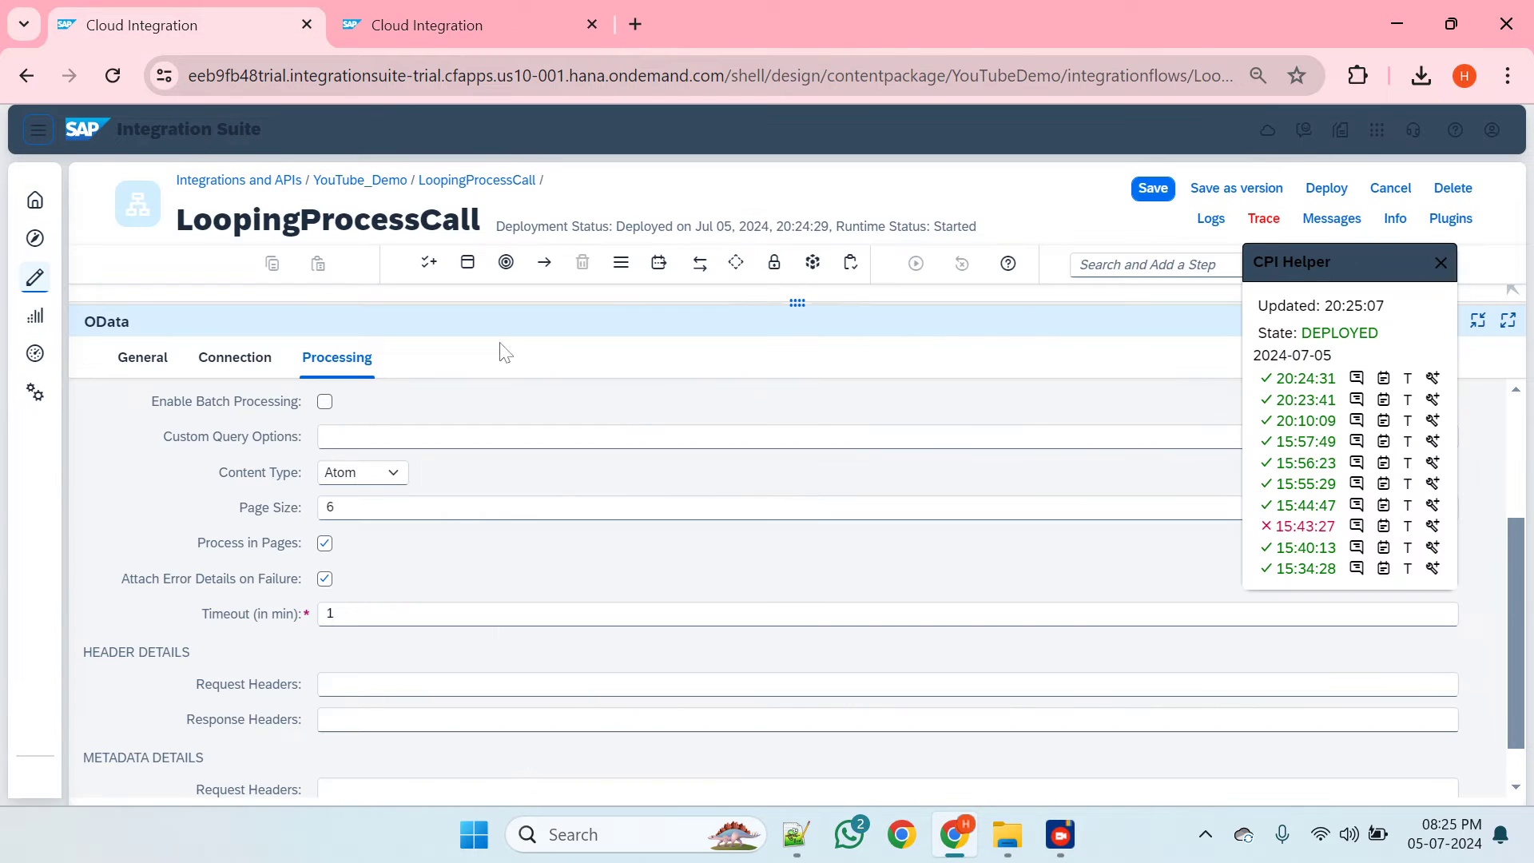
double_click(330, 507)
left_click_drag(798, 303, 797, 485)
left_click(1152, 188)
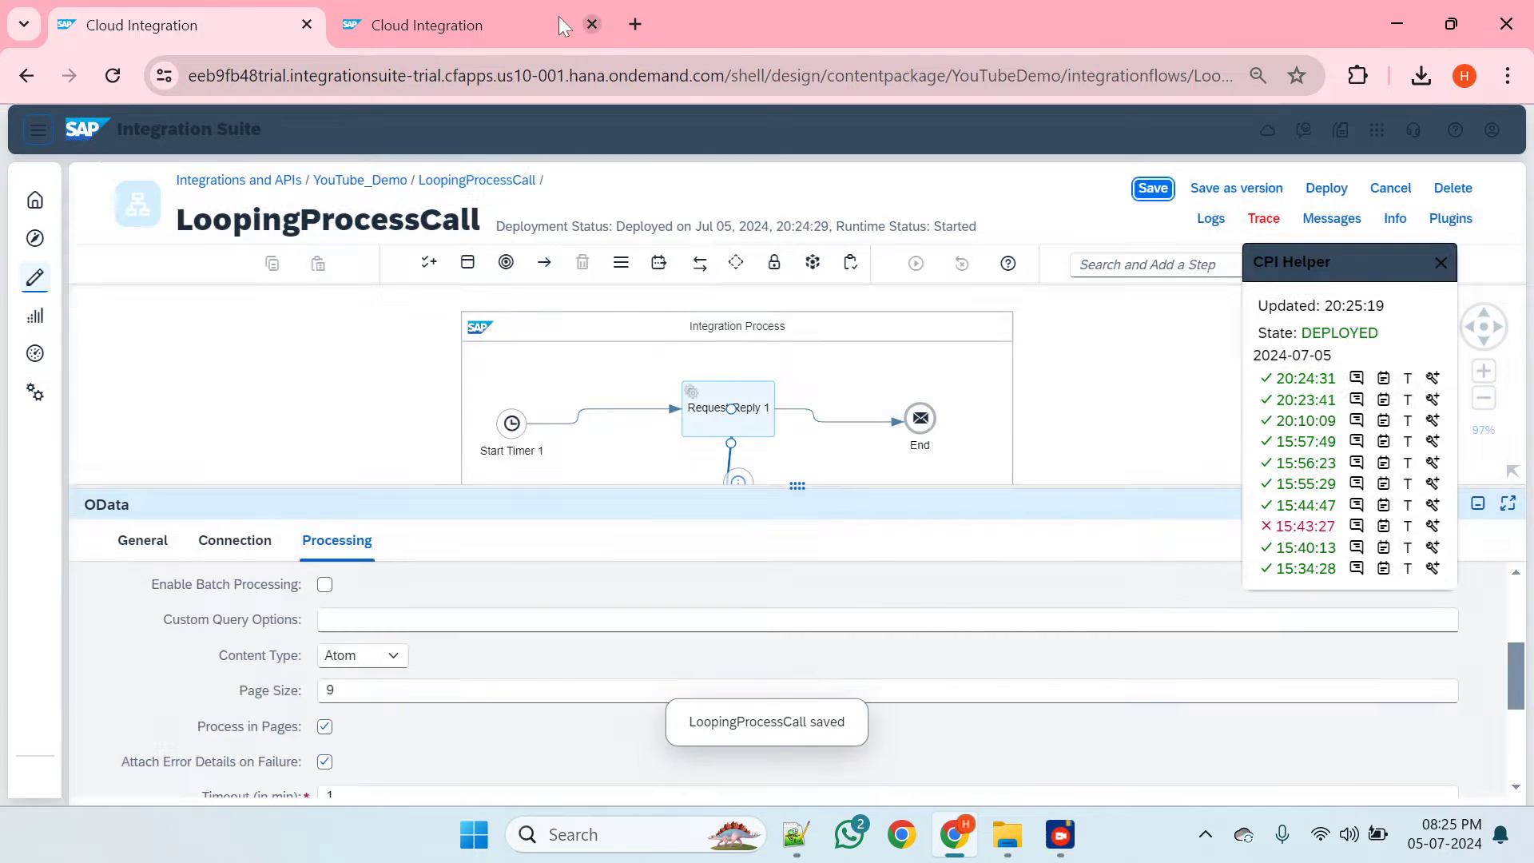
left_click(551, 13)
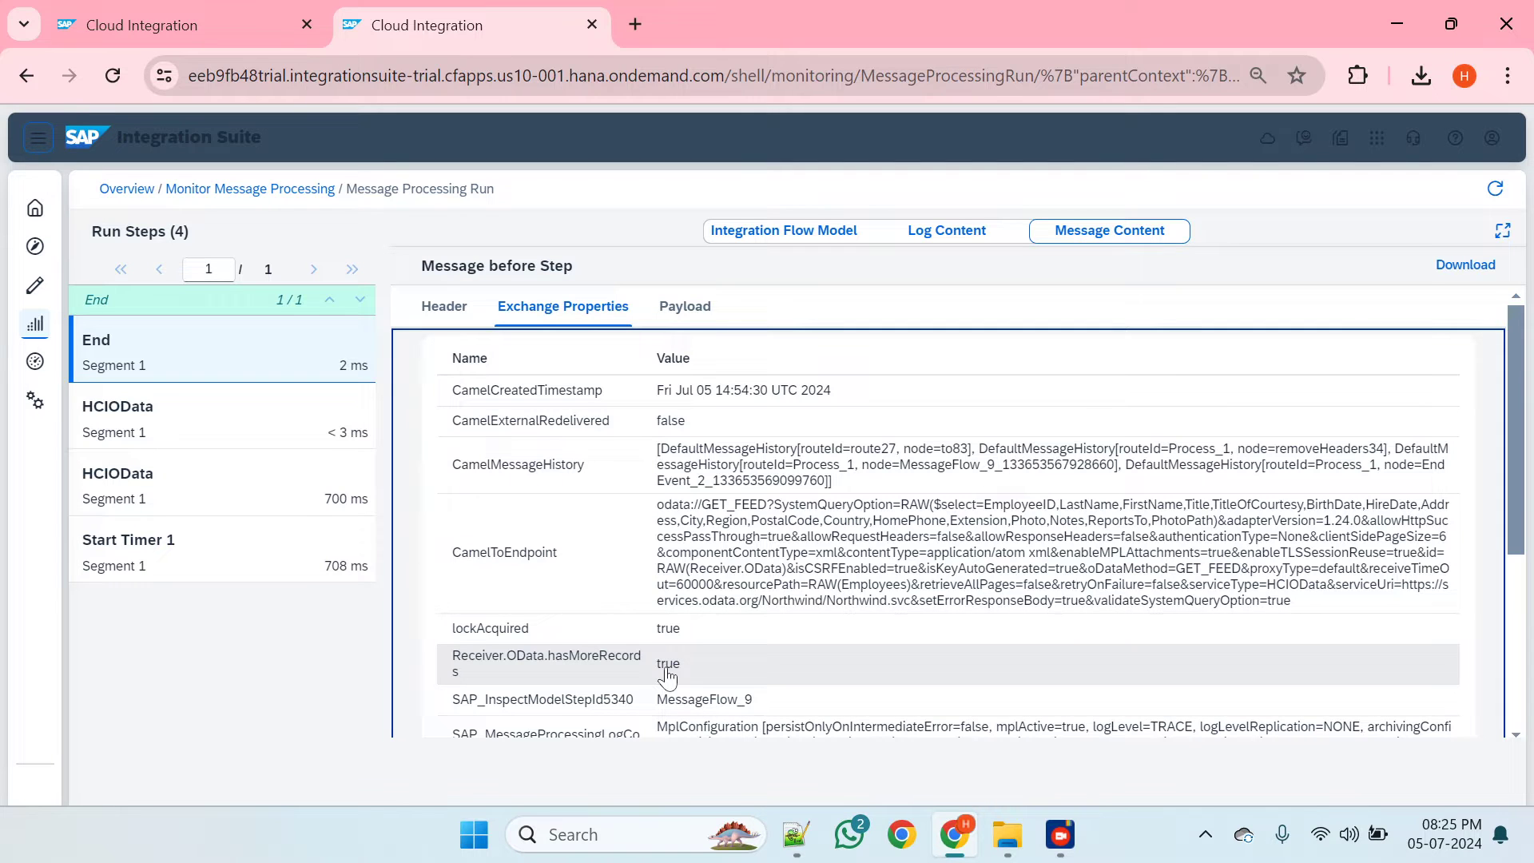
left_click(212, 9)
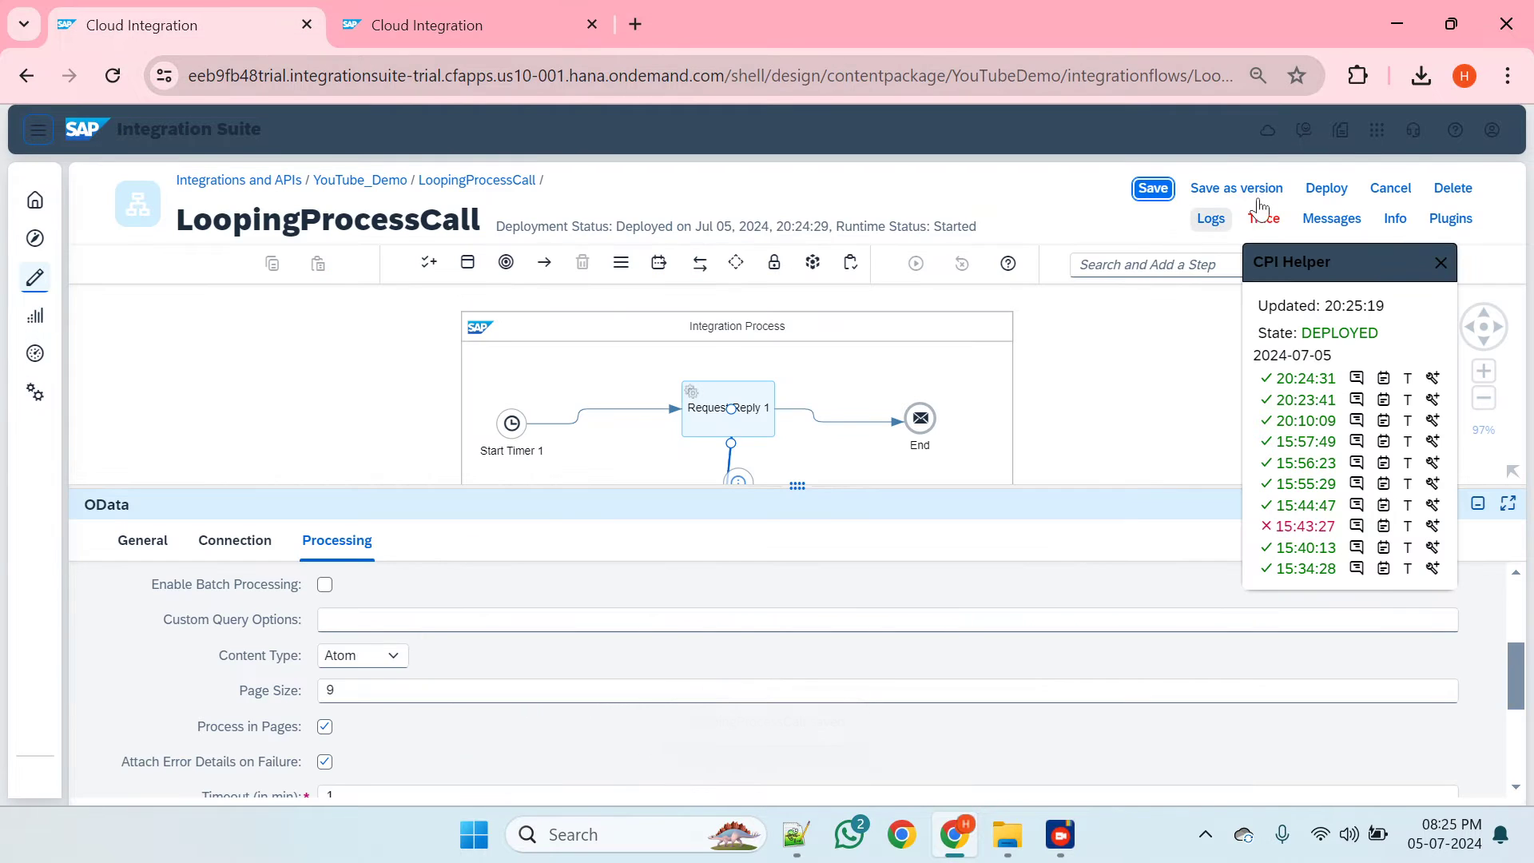
left_click(1326, 191)
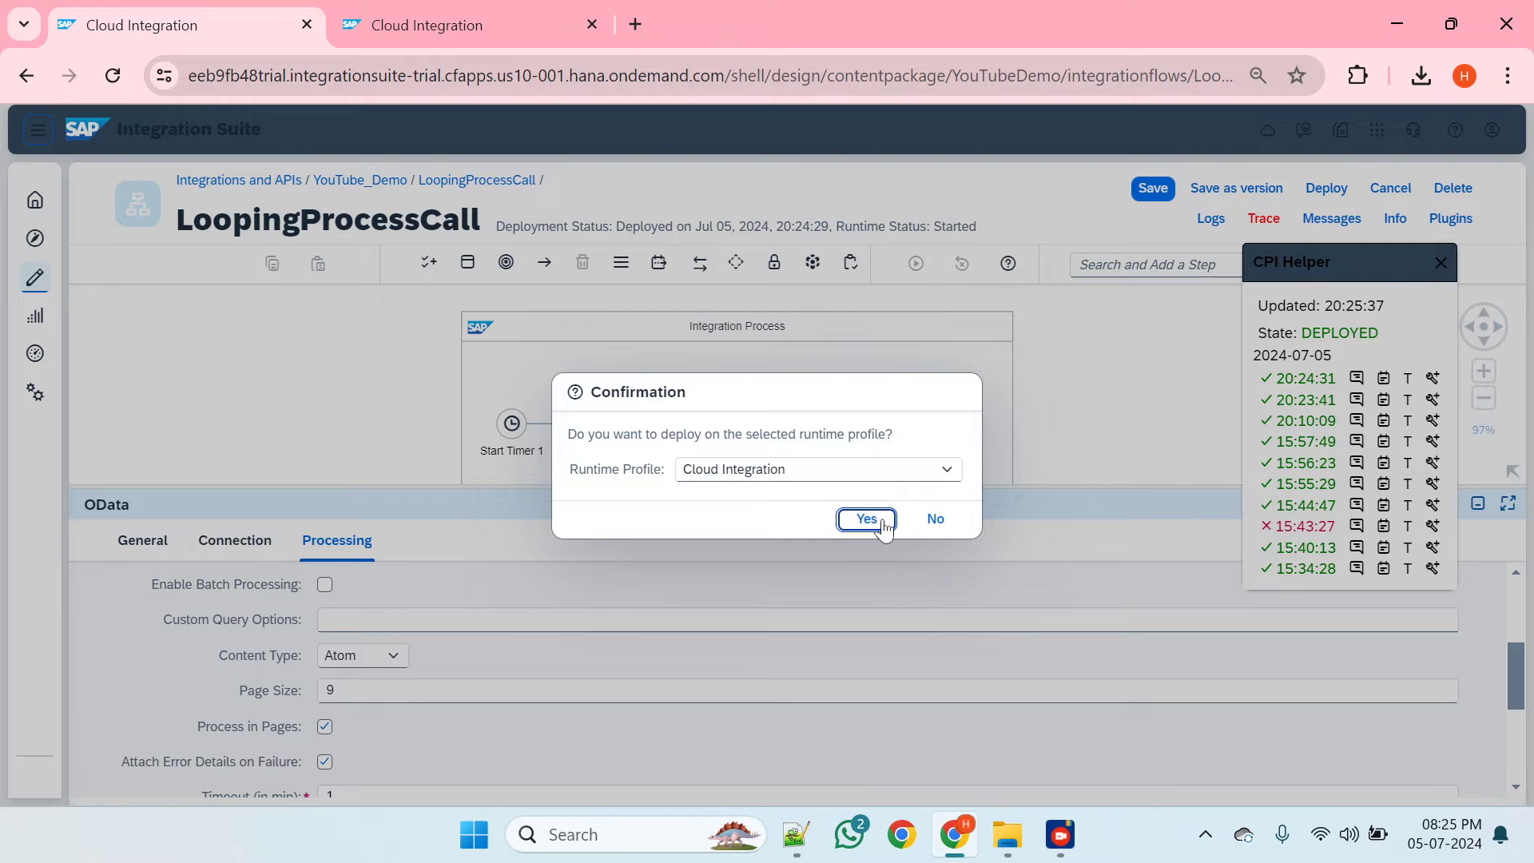
left_click(867, 519)
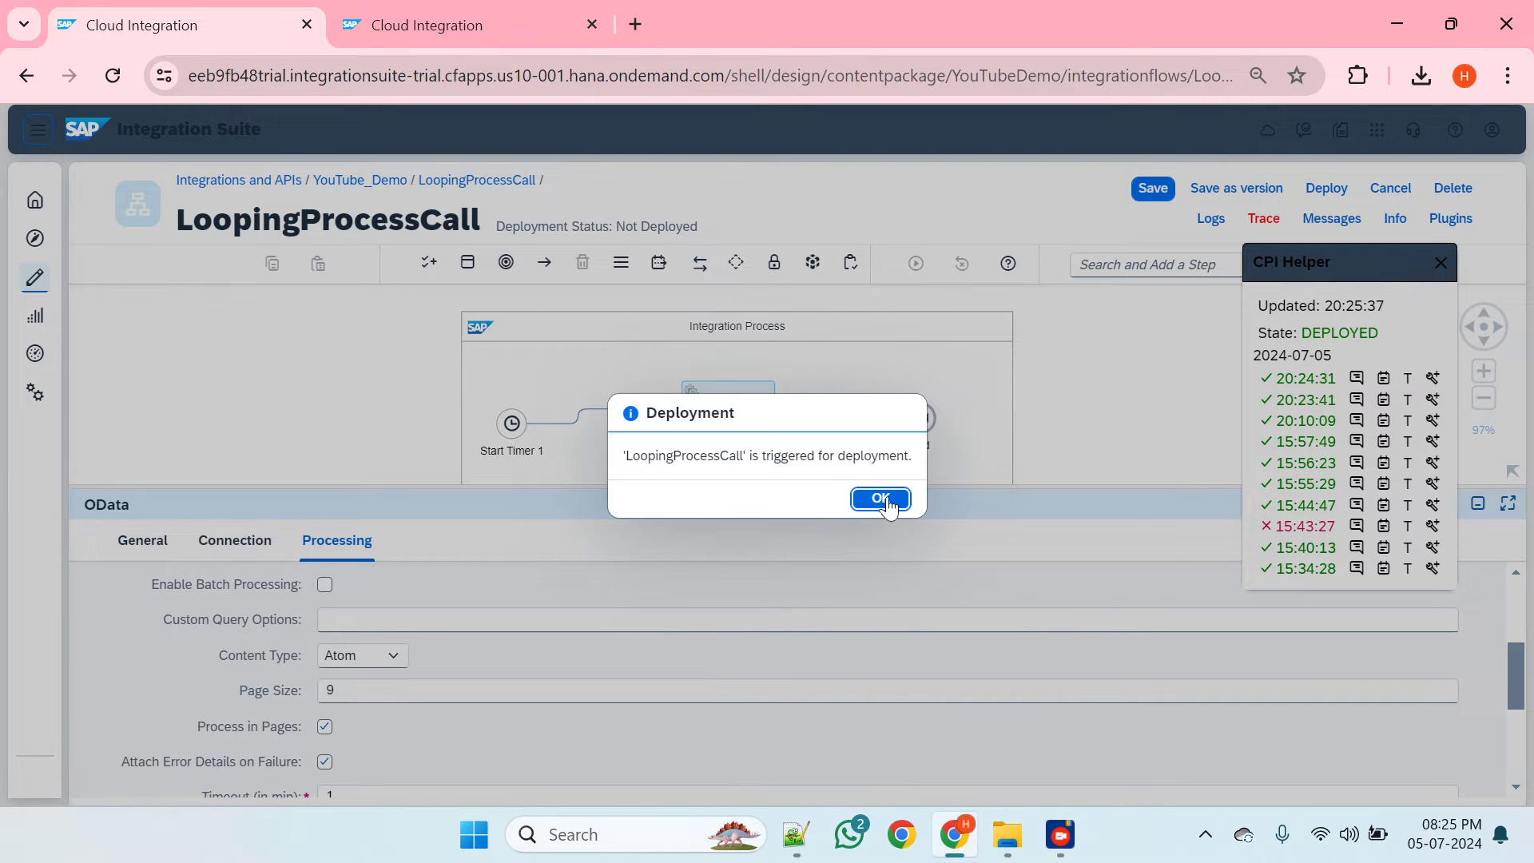
left_click(880, 499)
- Return to the monitored messages and open the trace of the LoopingProcessCall run from the latest deployment
left_click(475, 9)
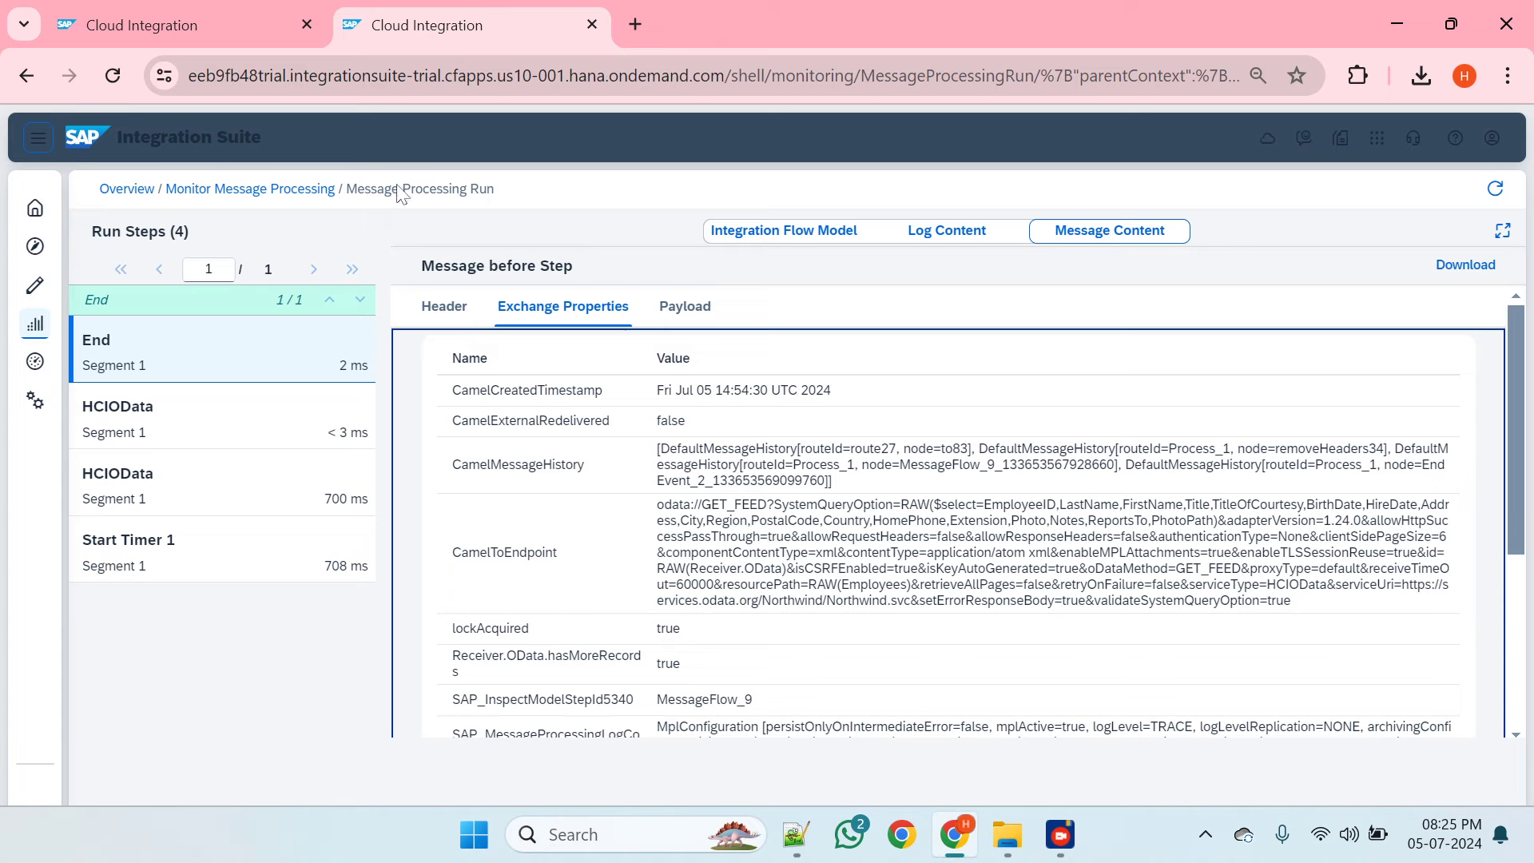
left_click(290, 190)
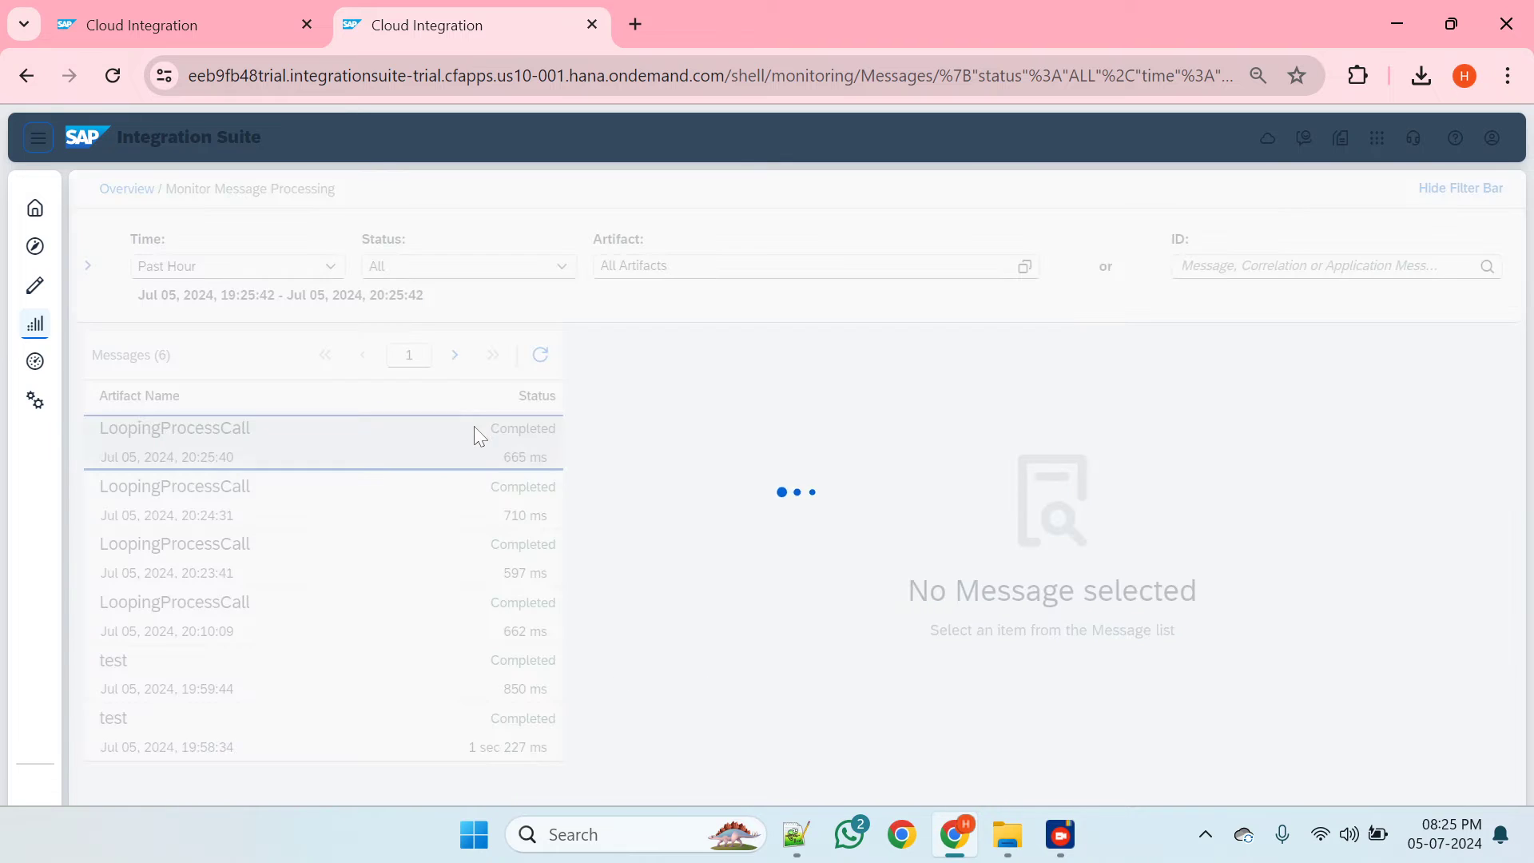
scroll(897, 612, "down", 4)
double_click(920, 595)
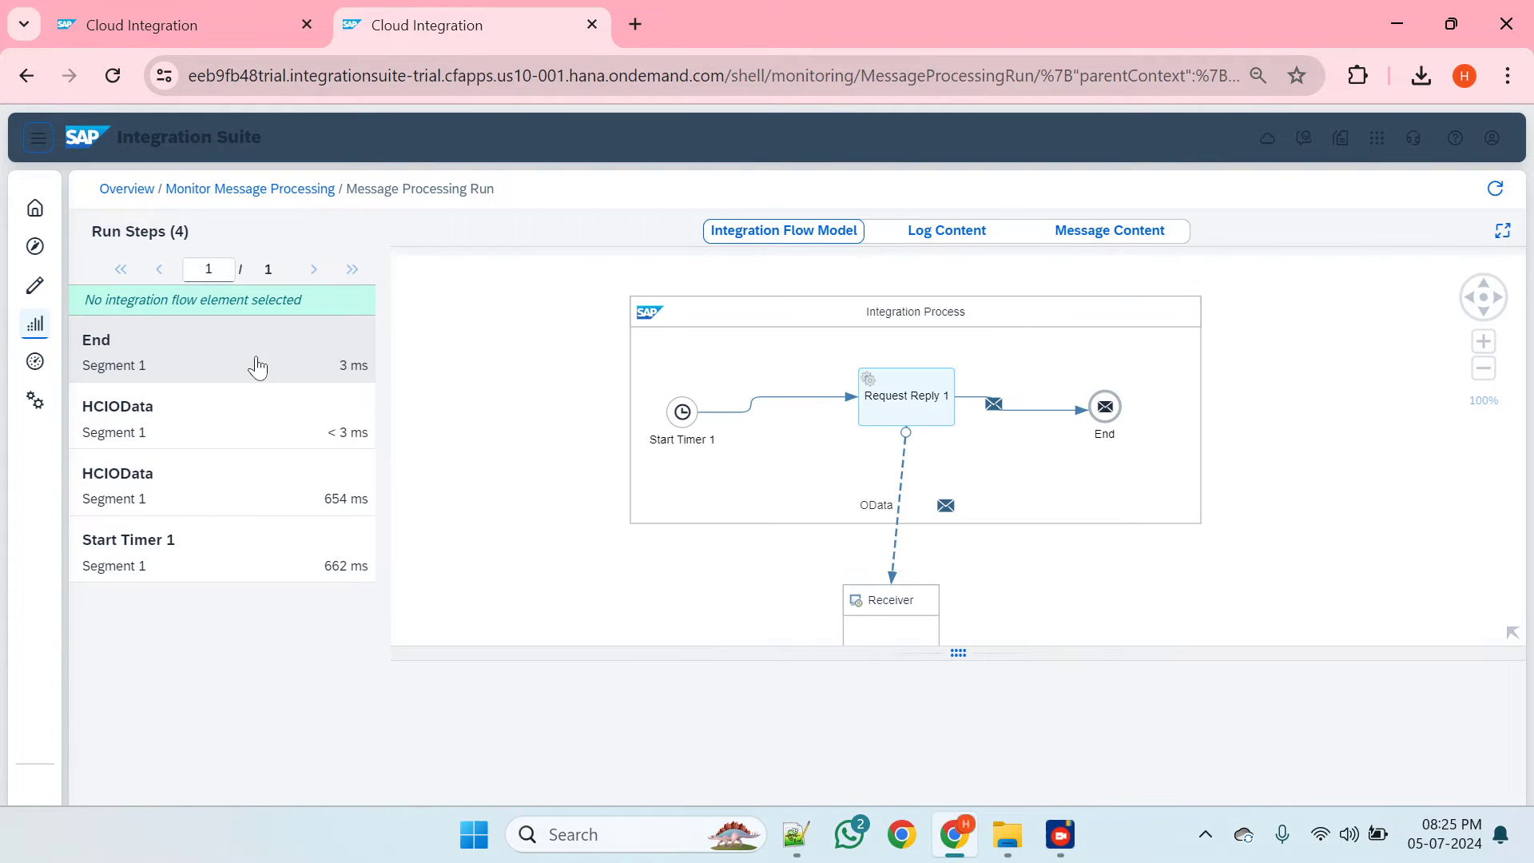
- Check the Receiver.OData.hasMoreRecords exchange property in the End step of the page size 9 run
left_click(248, 361)
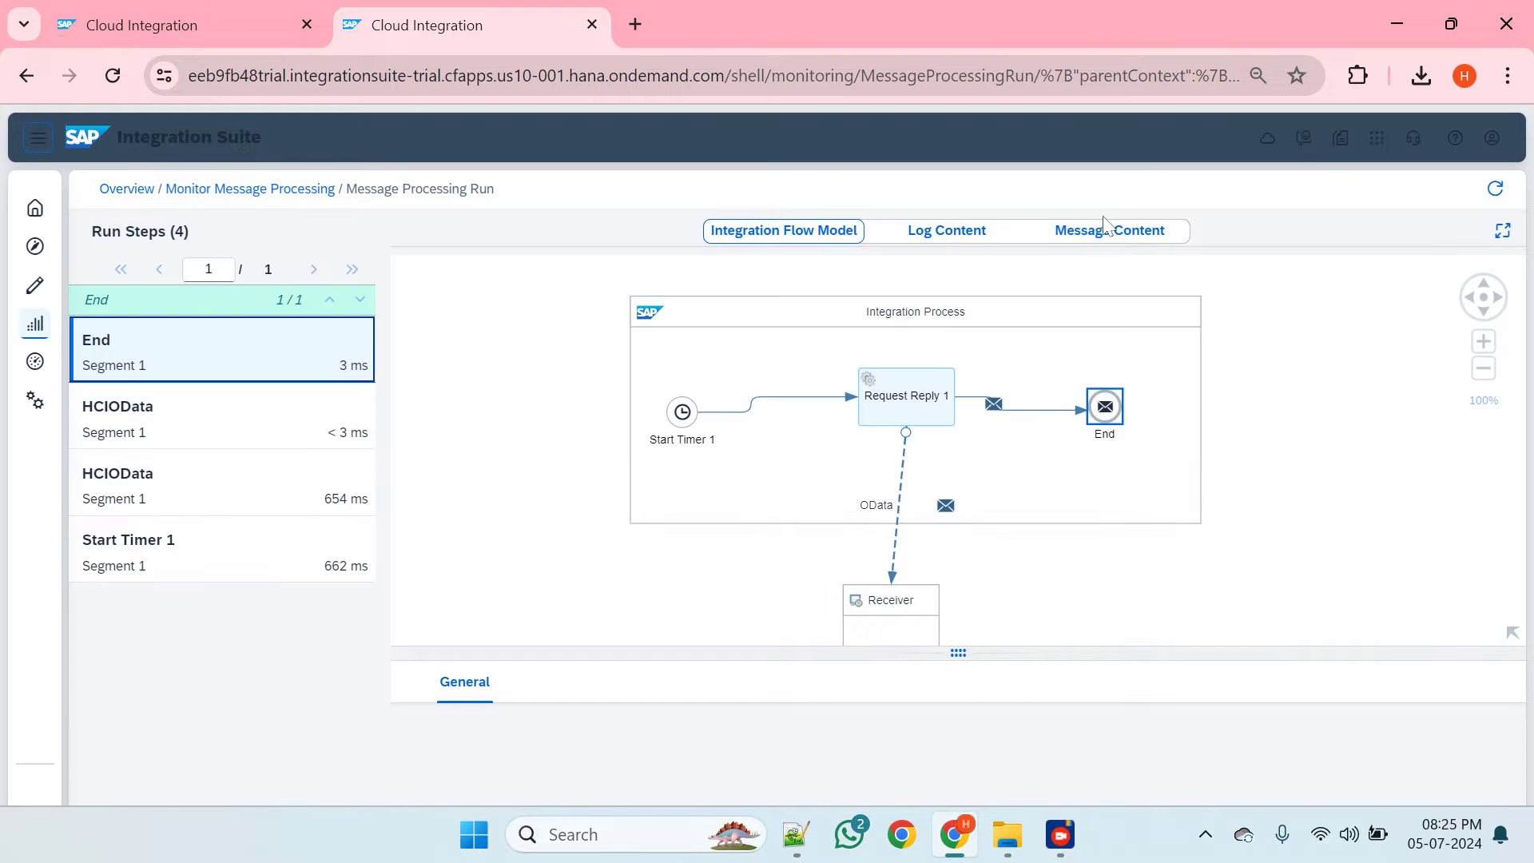
left_click(1107, 229)
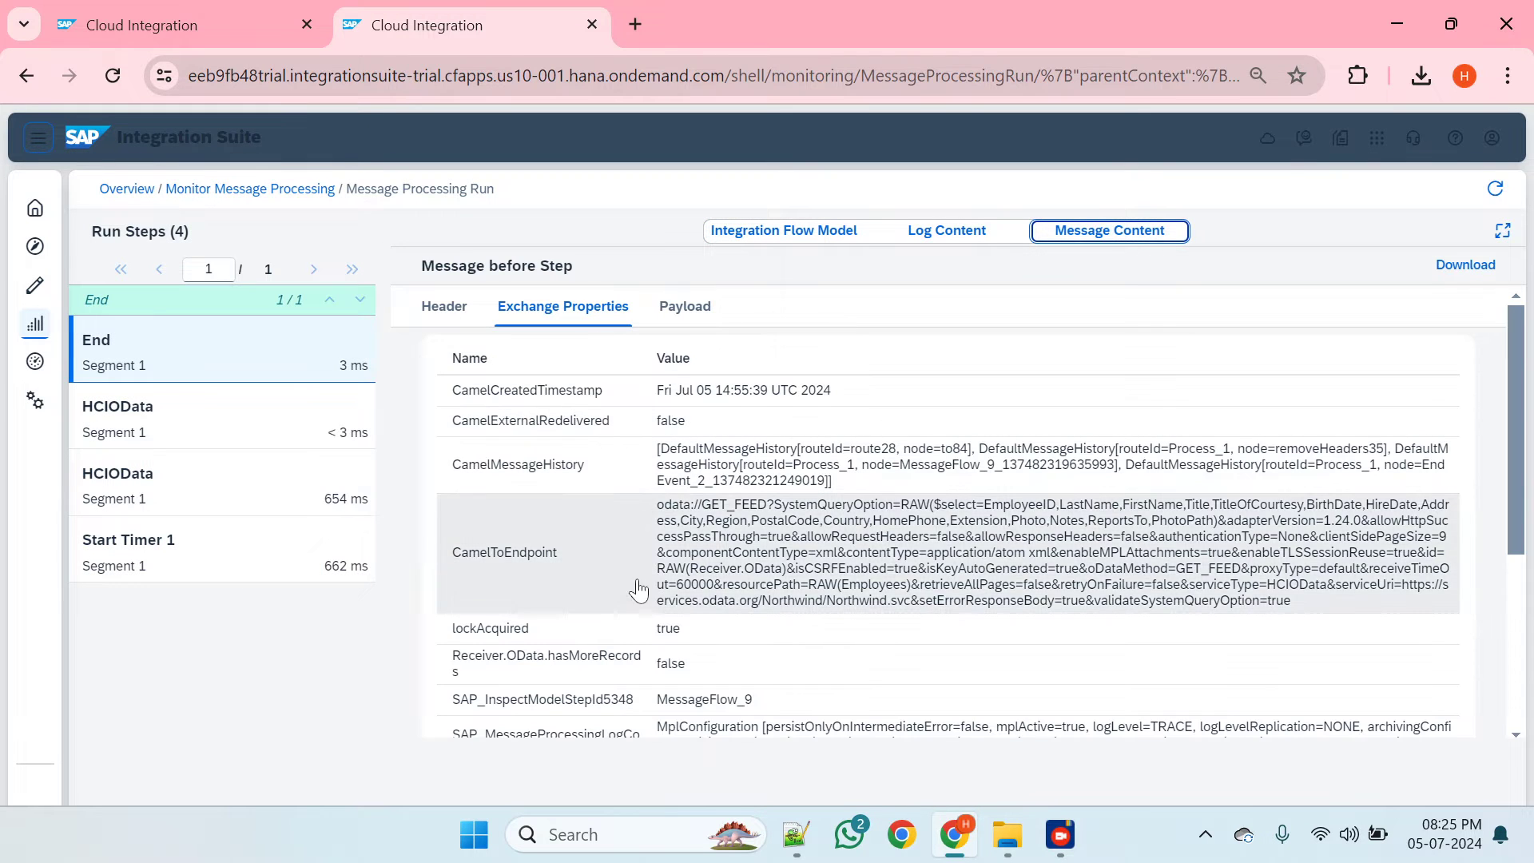
scroll(638, 589, "down", 1)
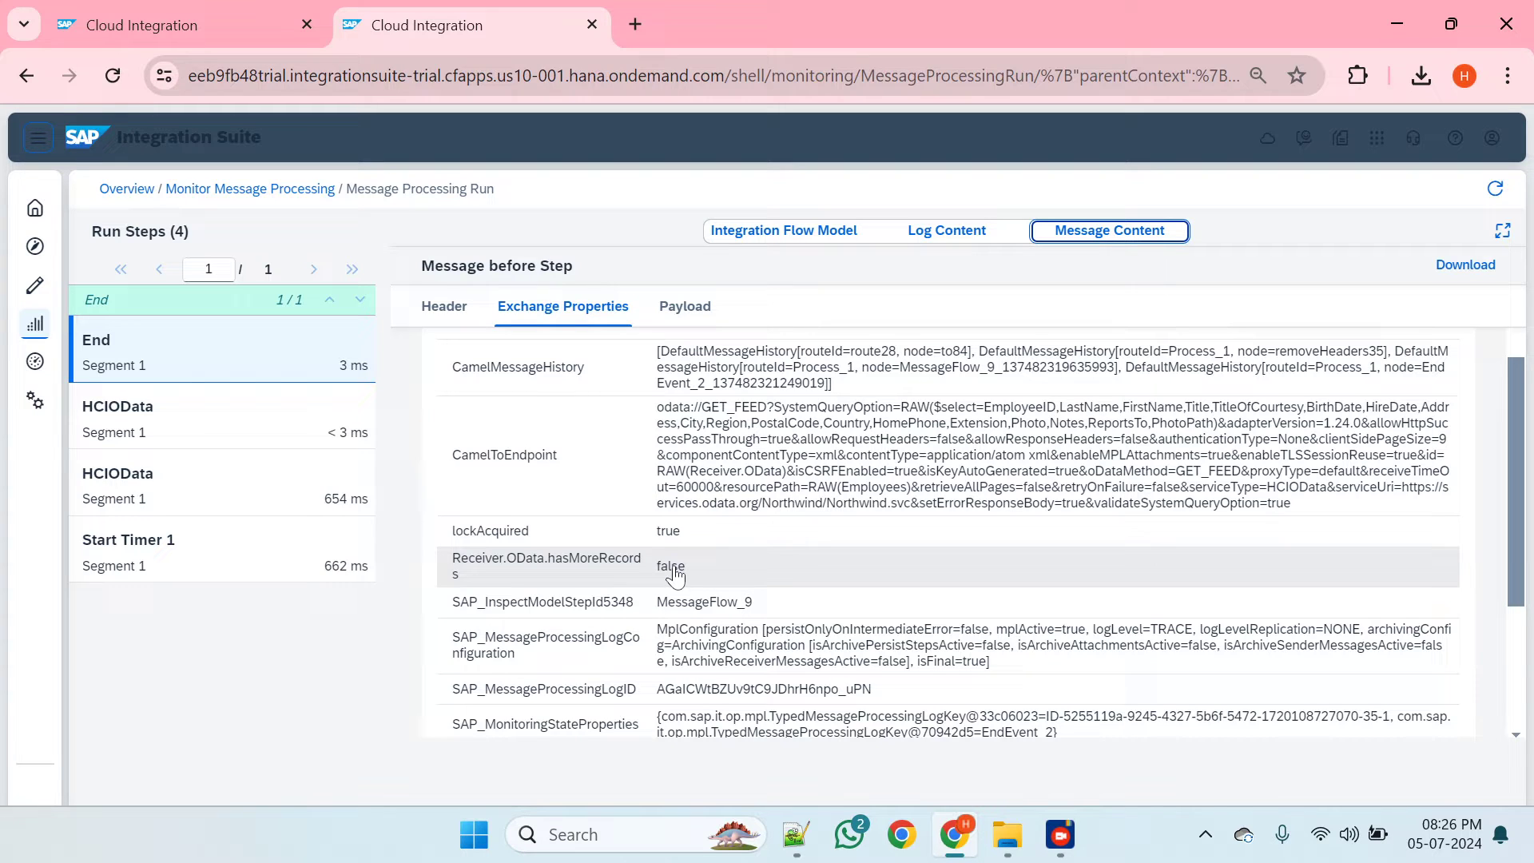
- Go back to the LoopingProcessCall flow, clear its canvas by closing CPI Helper, and shift Request Reply 1 closer to Start Timer 1
left_click(236, 9)
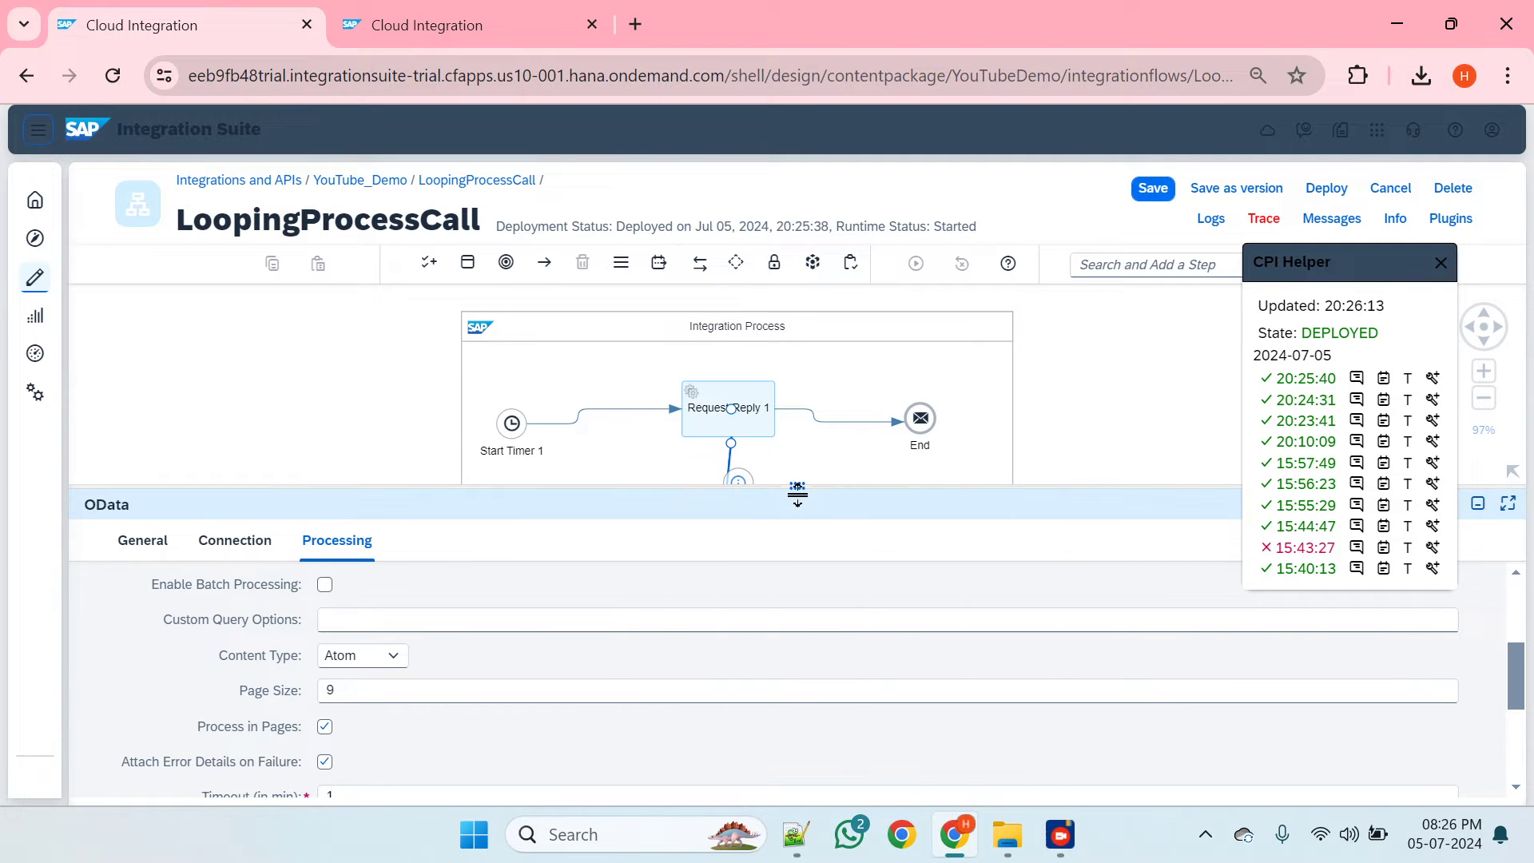
left_click_drag(797, 493, 835, 715)
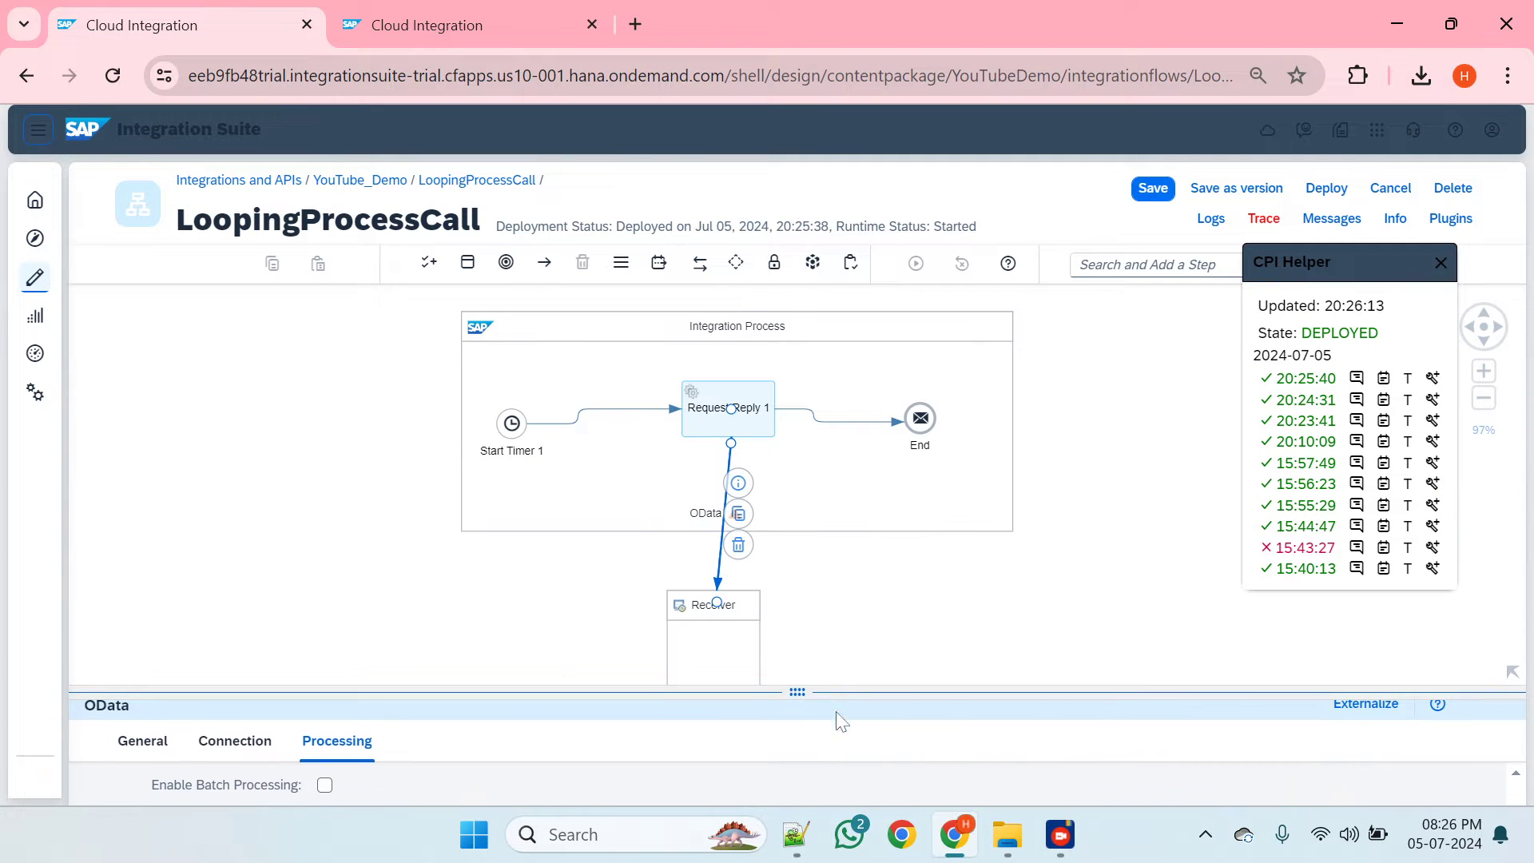
left_click(1441, 264)
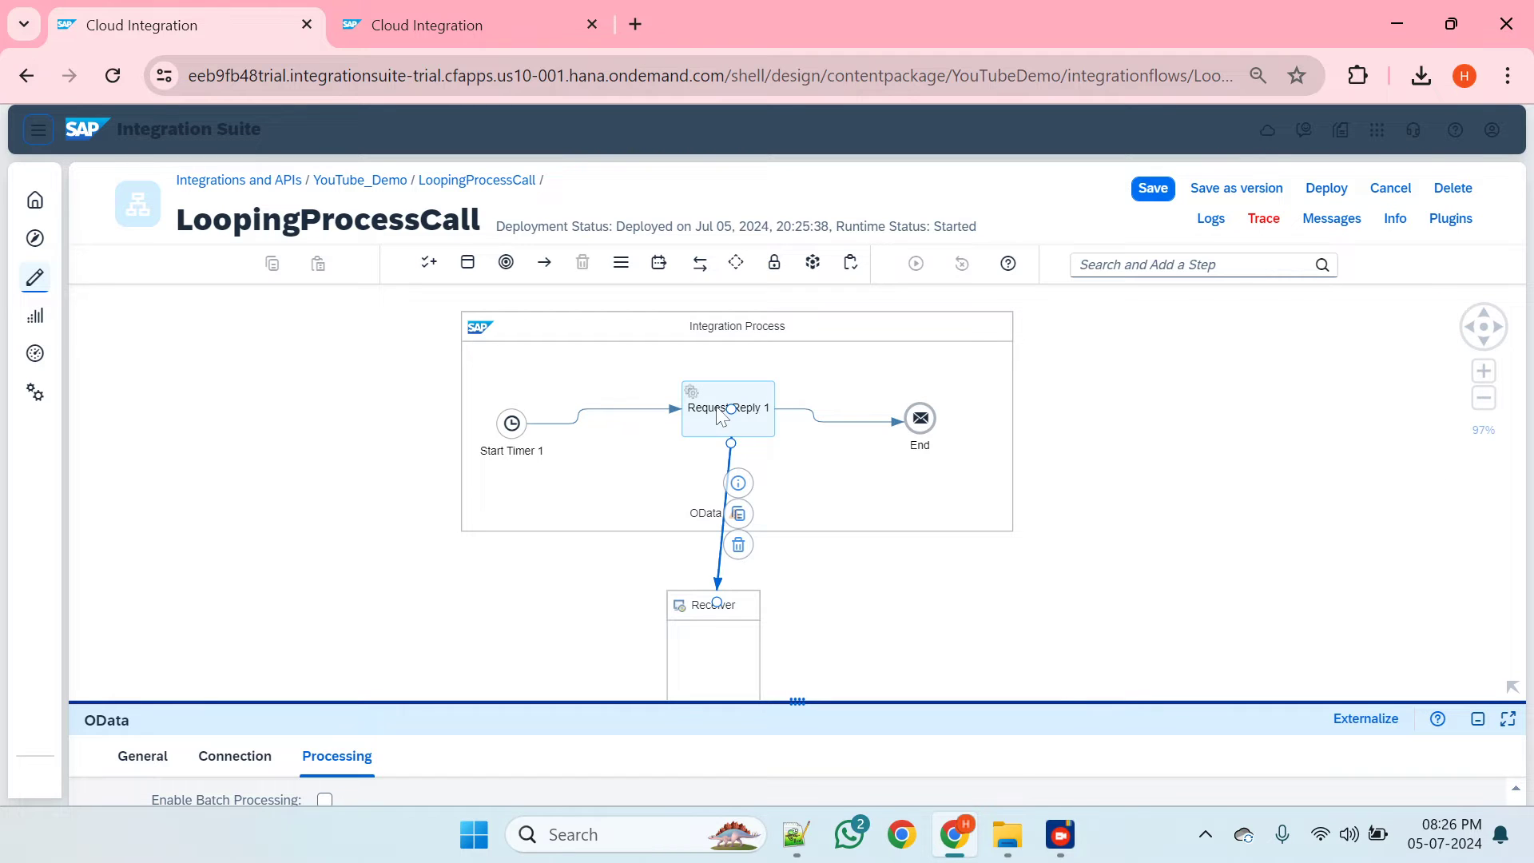
left_click_drag(719, 415, 664, 425)
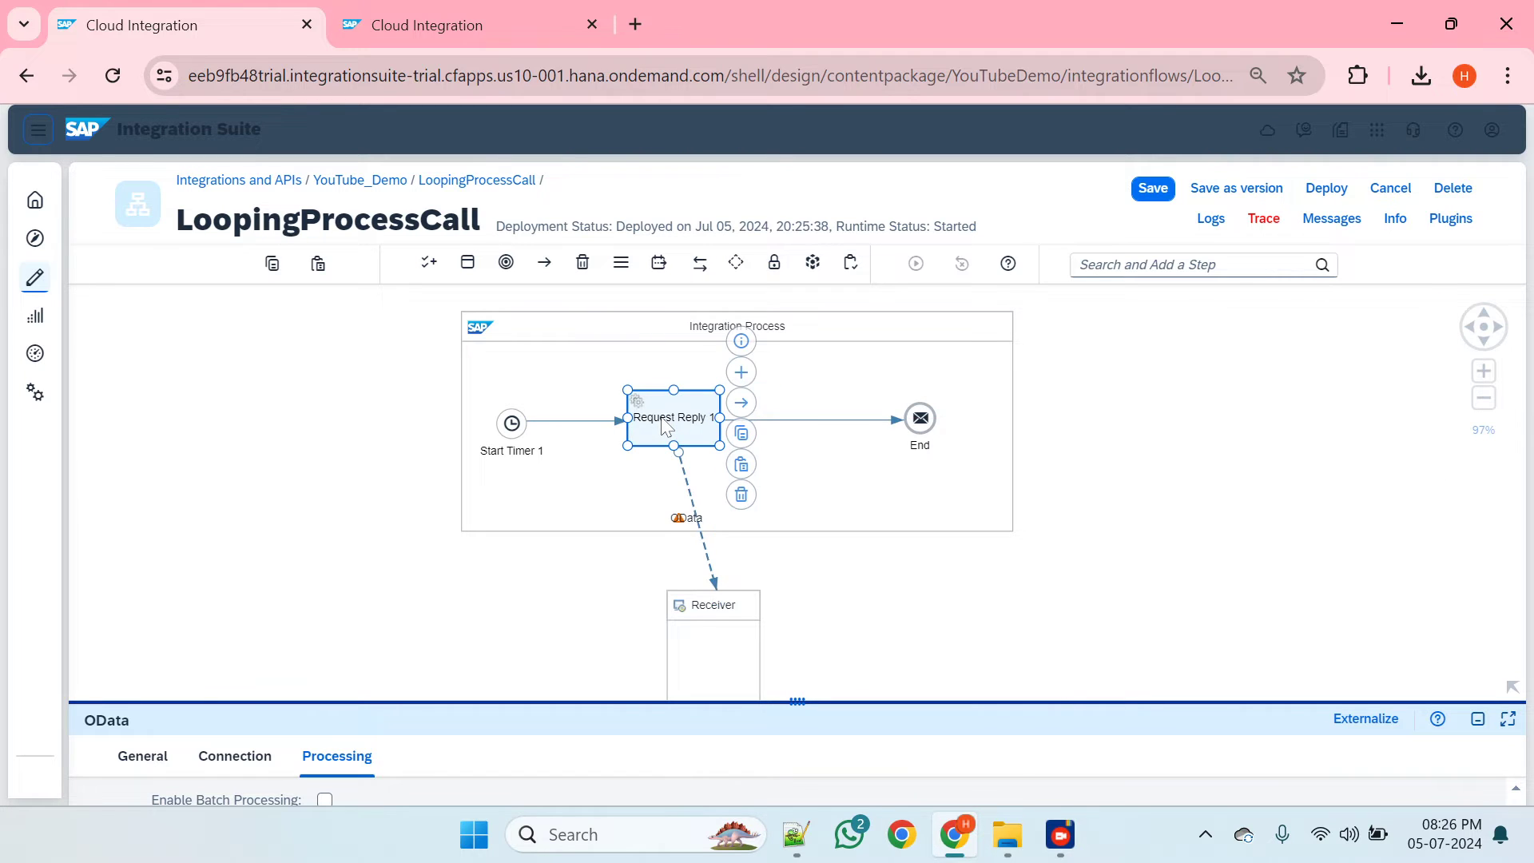
left_click(520, 473)
left_click(349, 530)
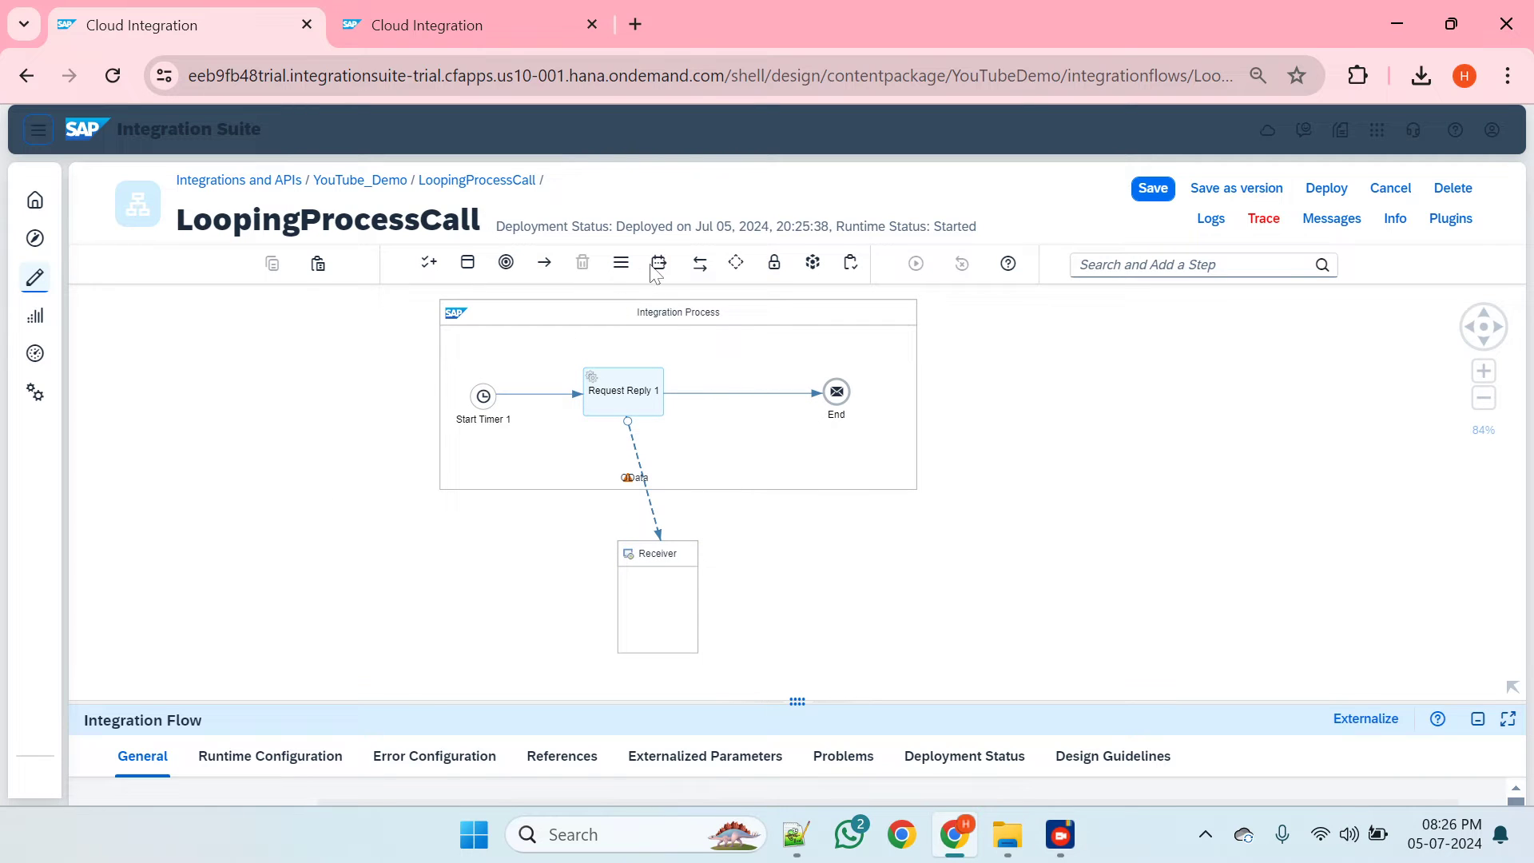
- Add a Local Integration Process to the canvas below the main Integration Process
left_click(469, 264)
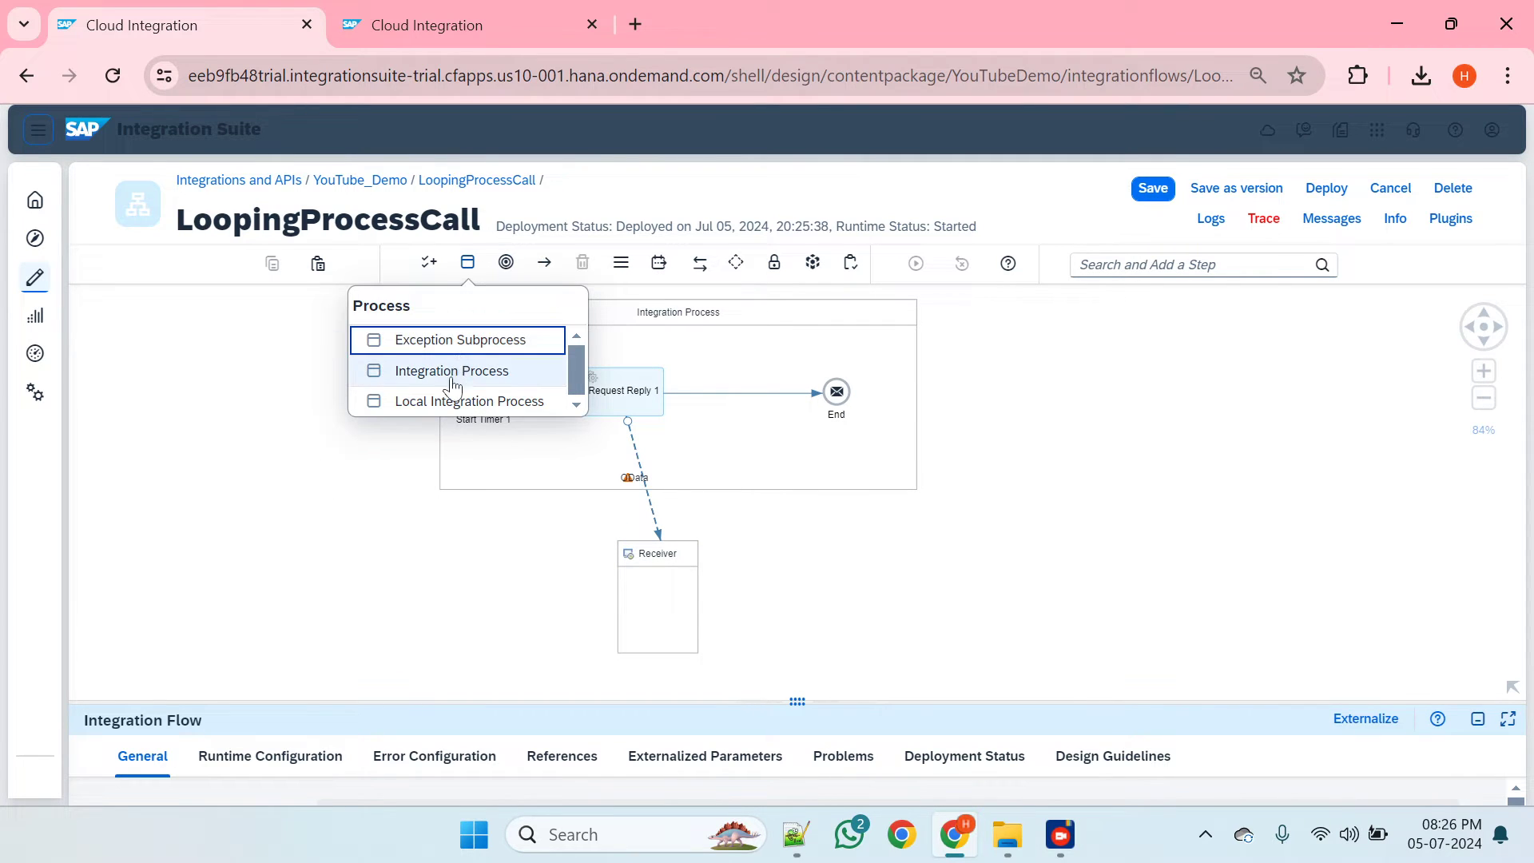
left_click(468, 401)
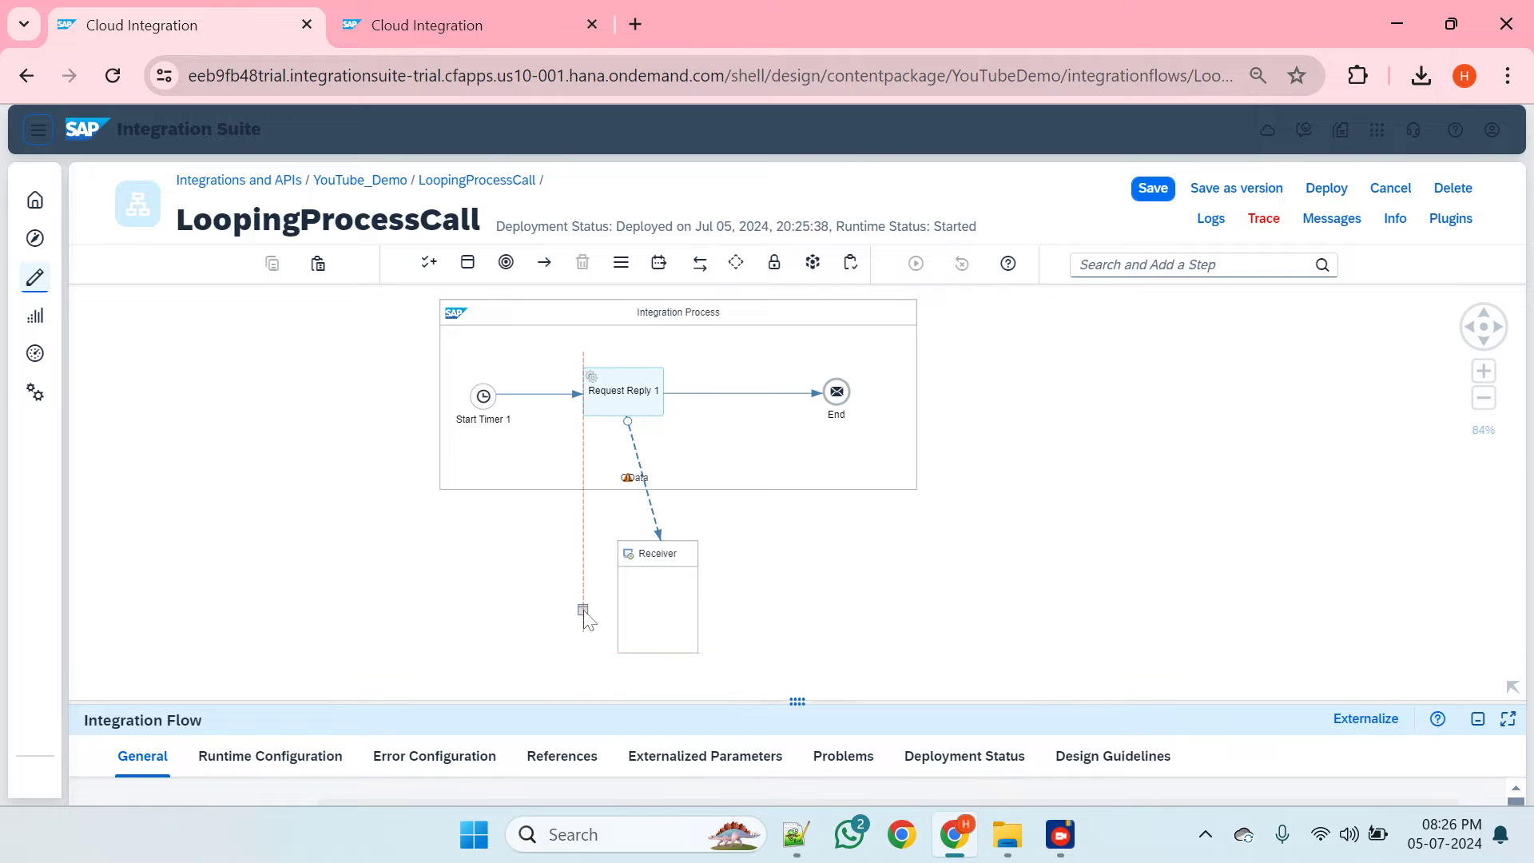
left_click(583, 610)
left_click_drag(743, 557, 839, 618)
- Delete the connection between Start 1 and End 1 and the connections on both sides of Request Reply 1 in the main process
left_click(681, 653)
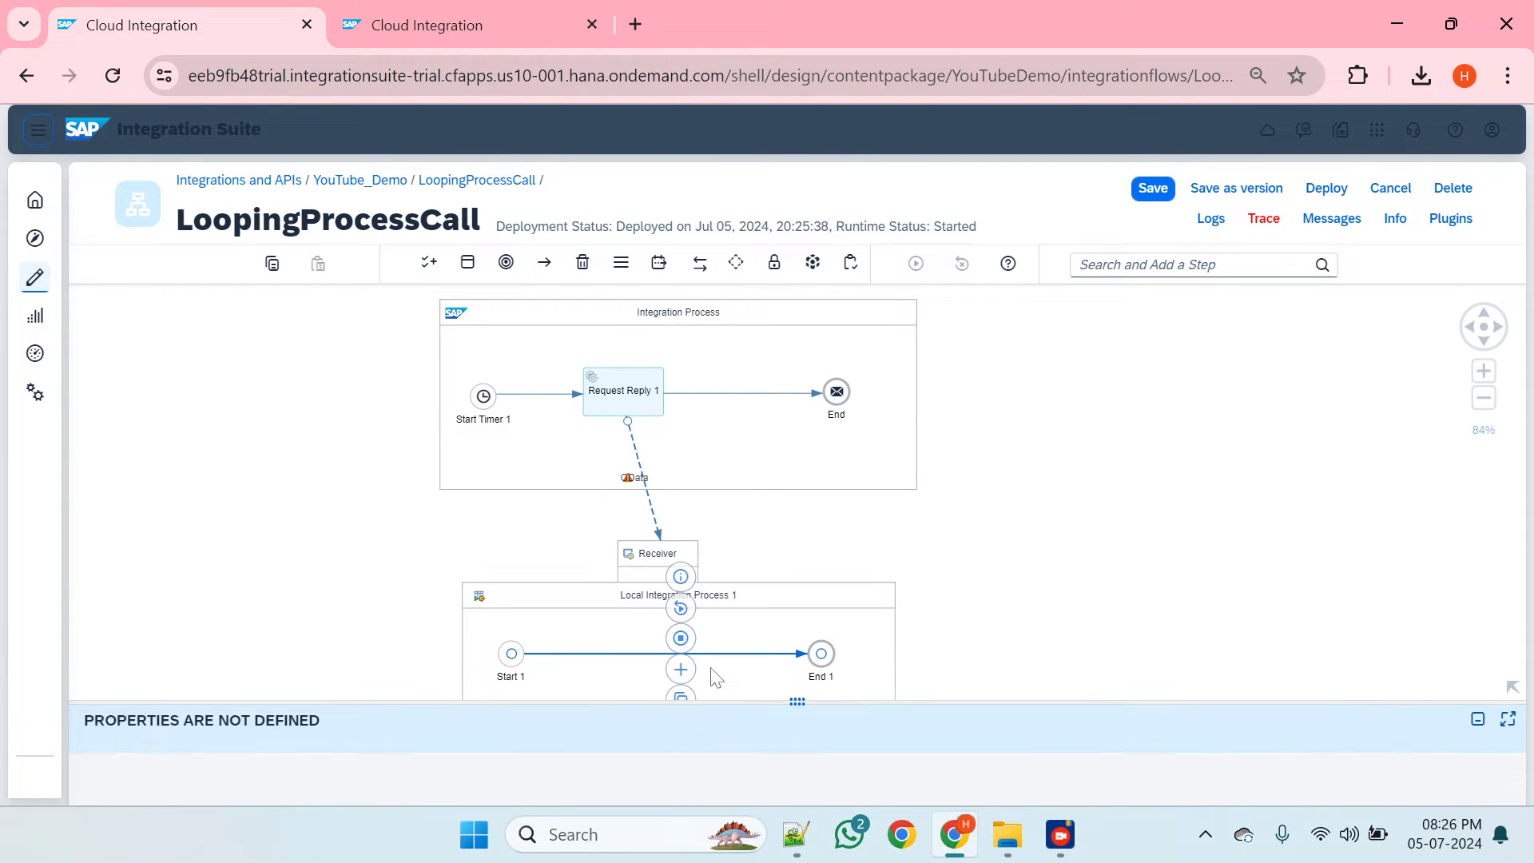
left_click_drag(763, 705, 712, 767)
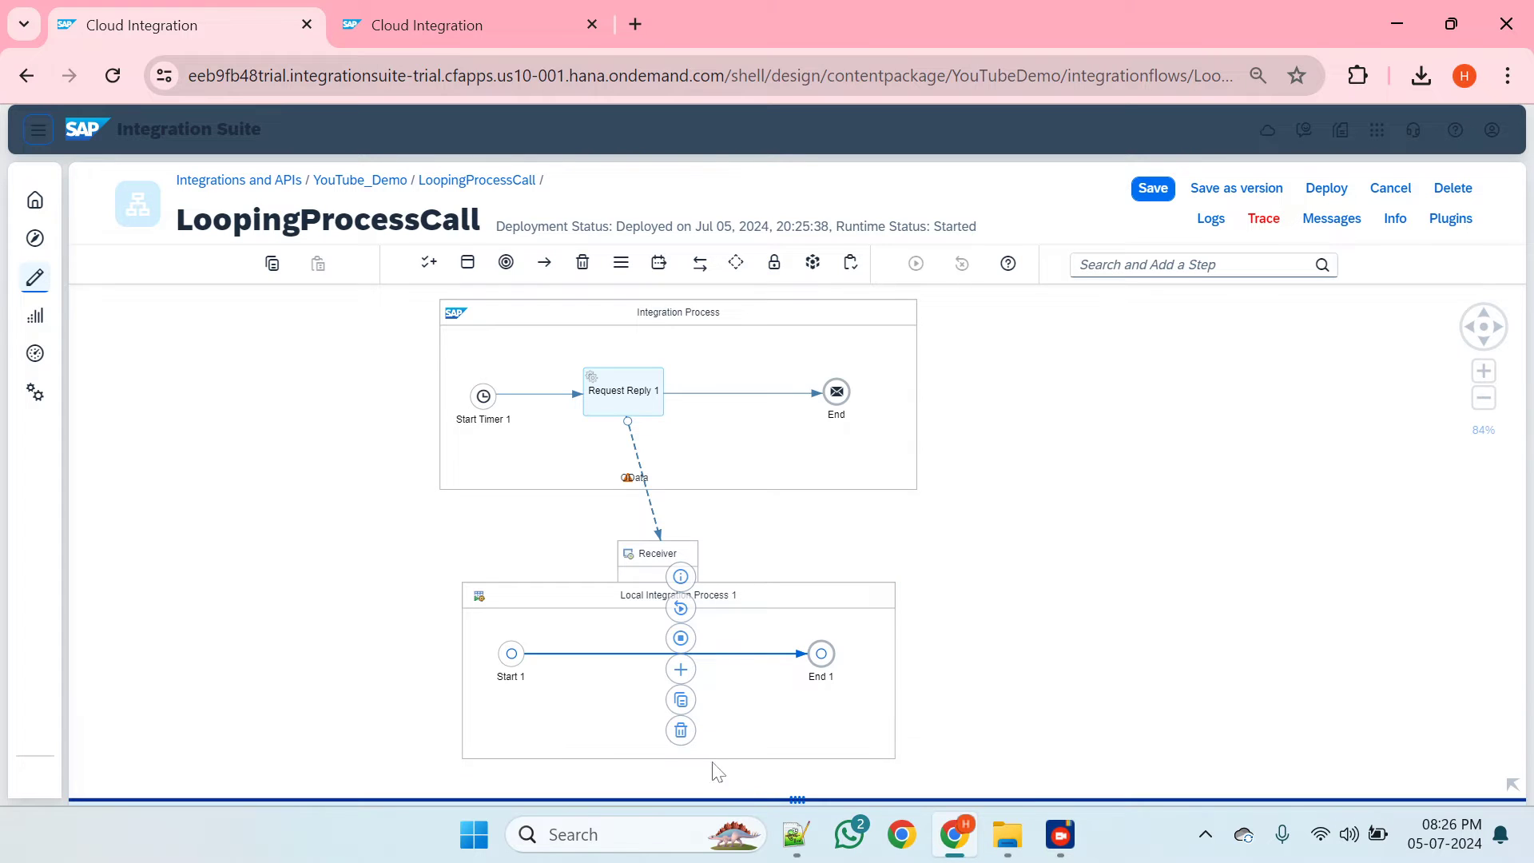
left_click(682, 732)
left_click(697, 396)
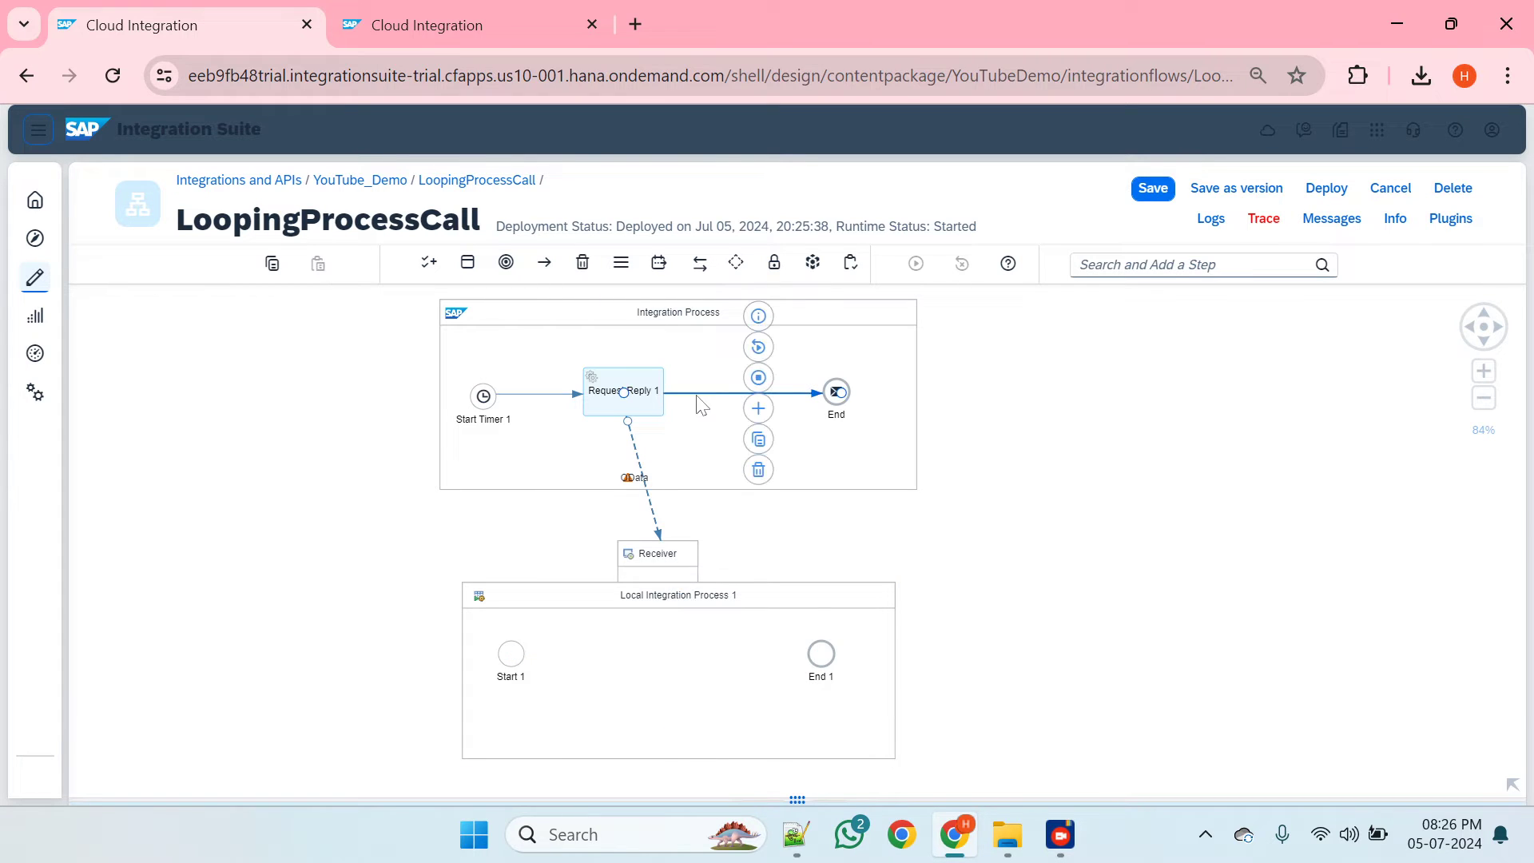
left_click(758, 470)
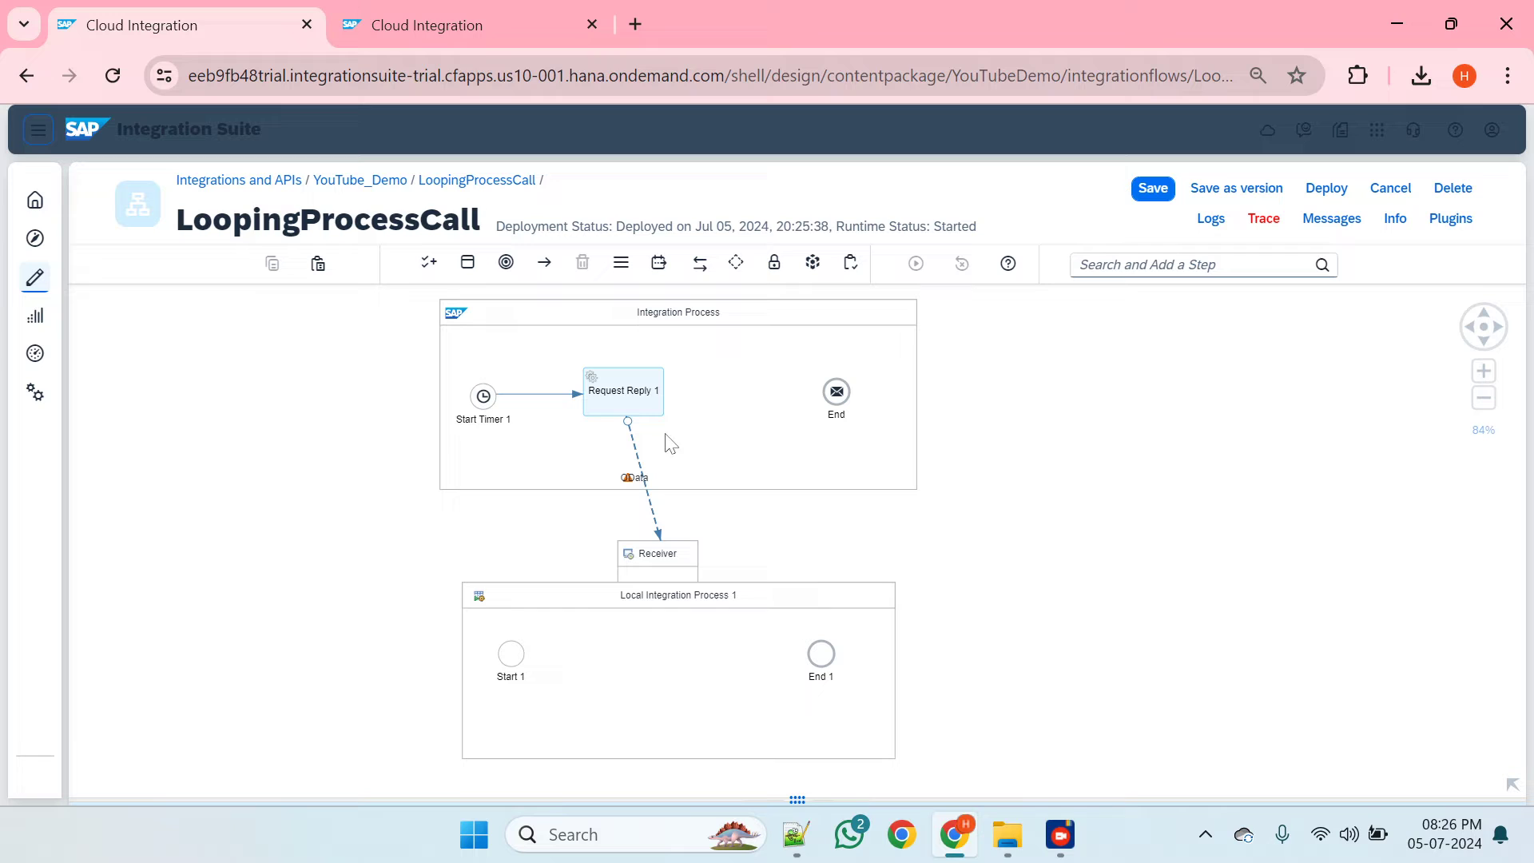
left_click(565, 395)
left_click(554, 470)
- Move Request Reply 1 between Start 1 and End 1 in the local process, and stack that process and Receiver directly below the main process
left_click_drag(621, 401, 658, 675)
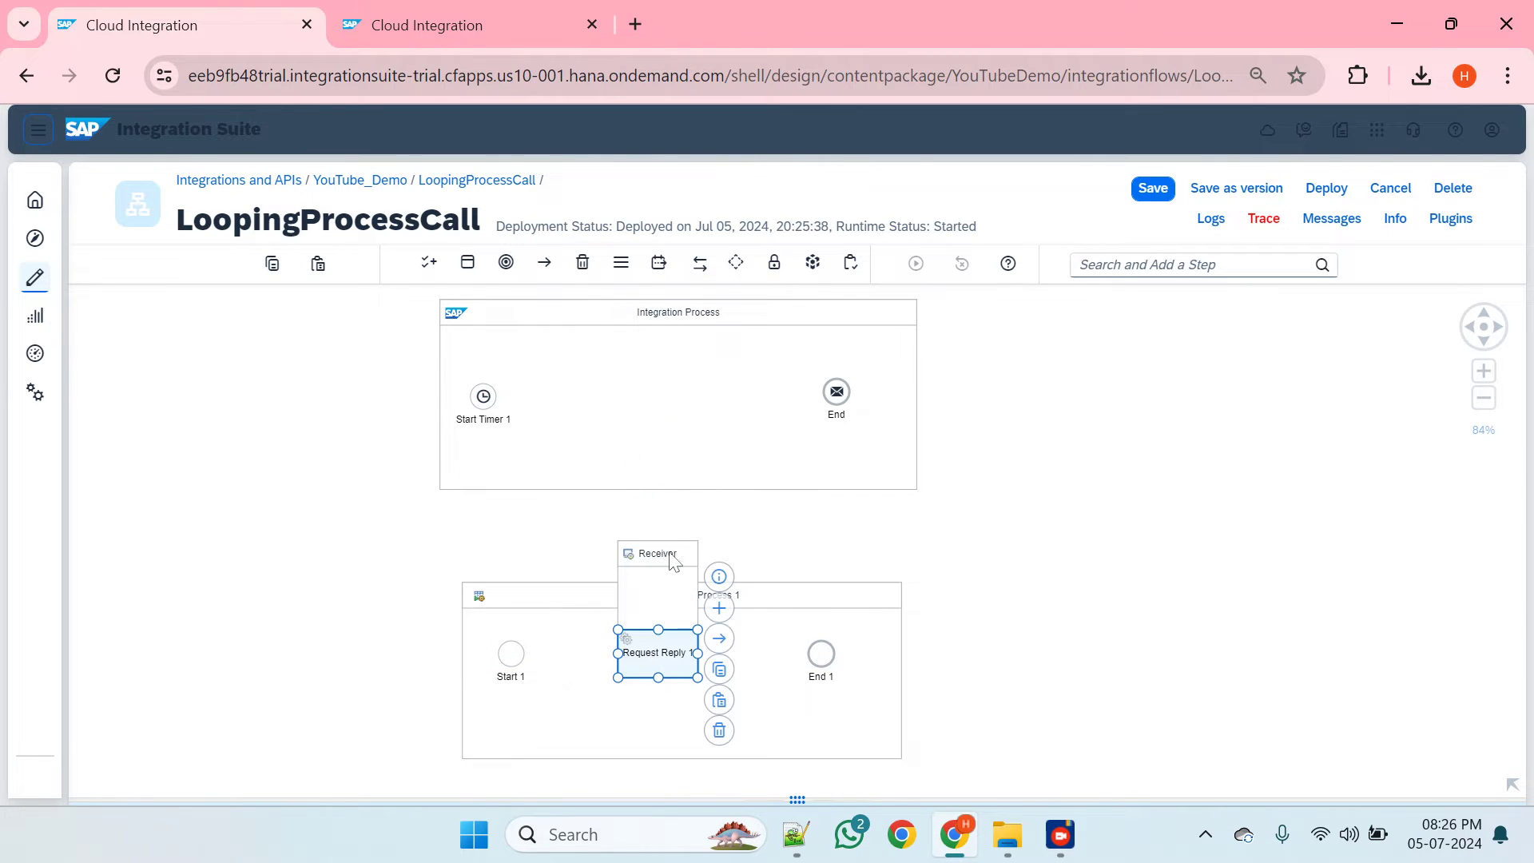
left_click_drag(674, 562, 685, 794)
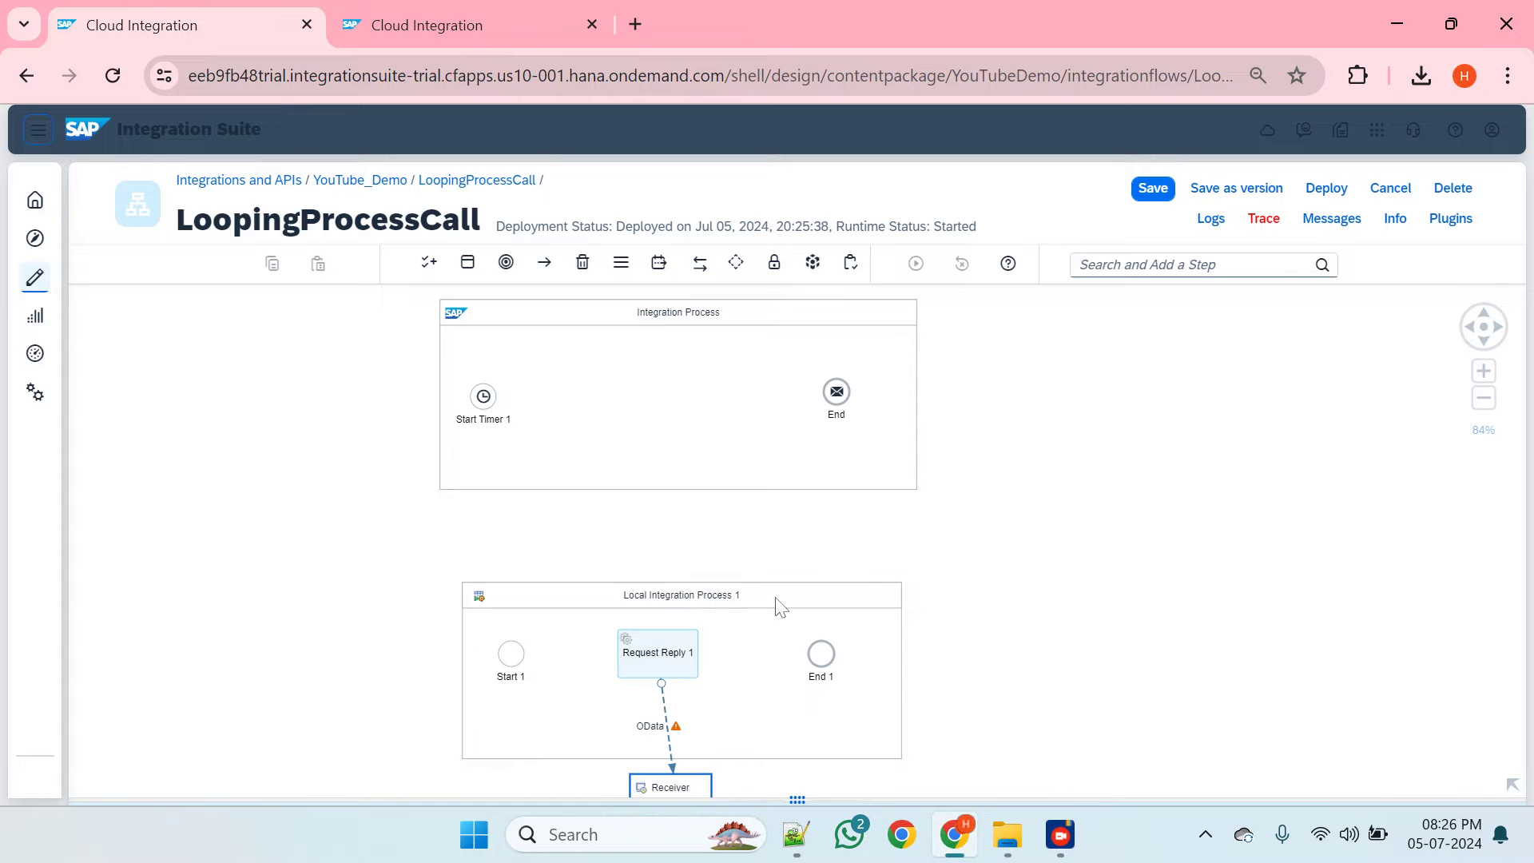
left_click_drag(778, 608, 783, 533)
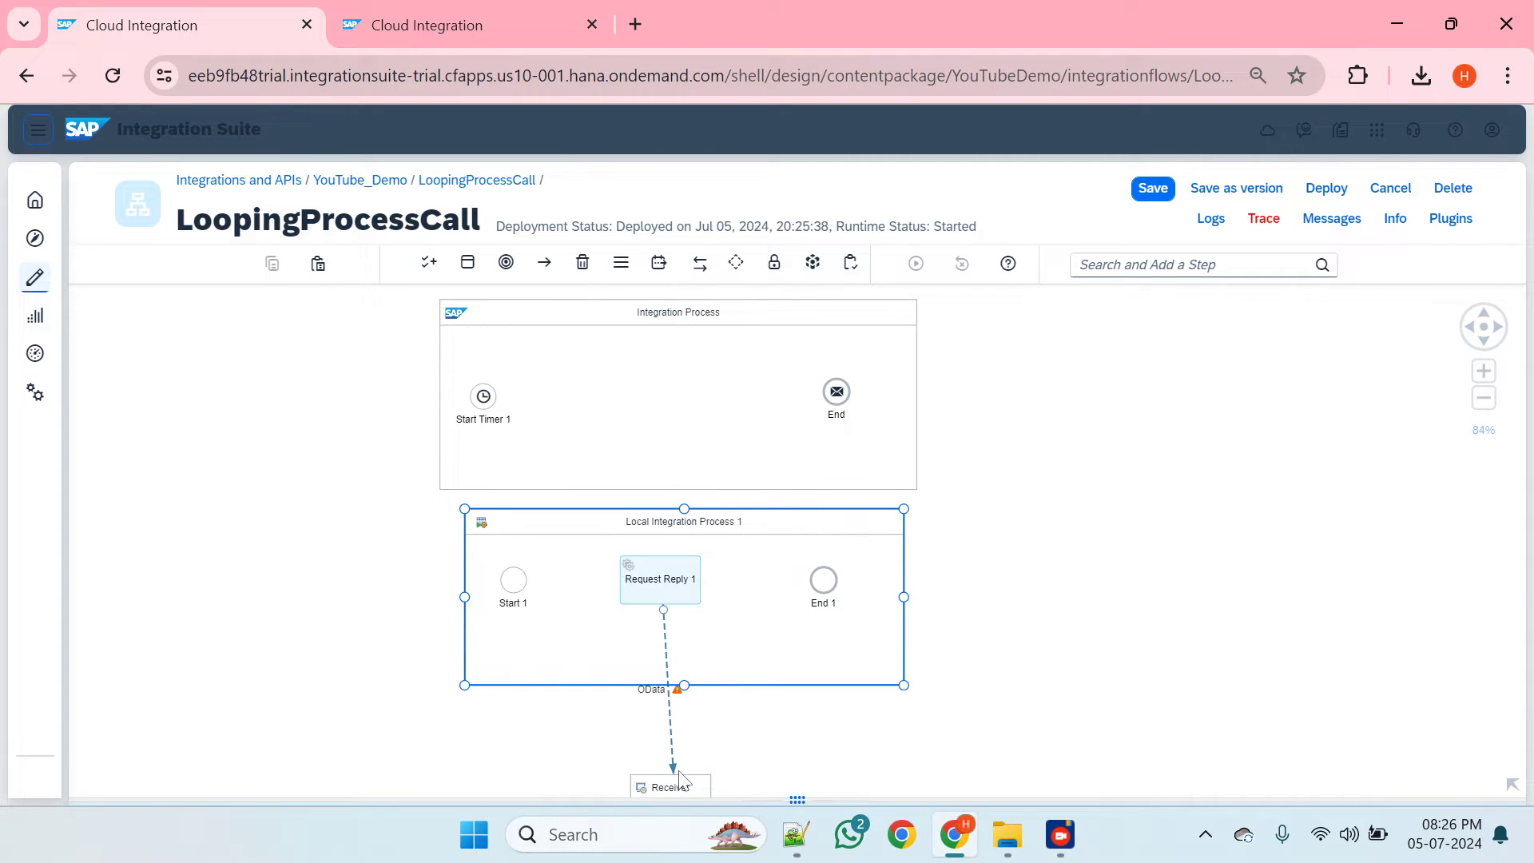
scroll(677, 787, "down", 1)
left_click_drag(677, 786, 673, 710)
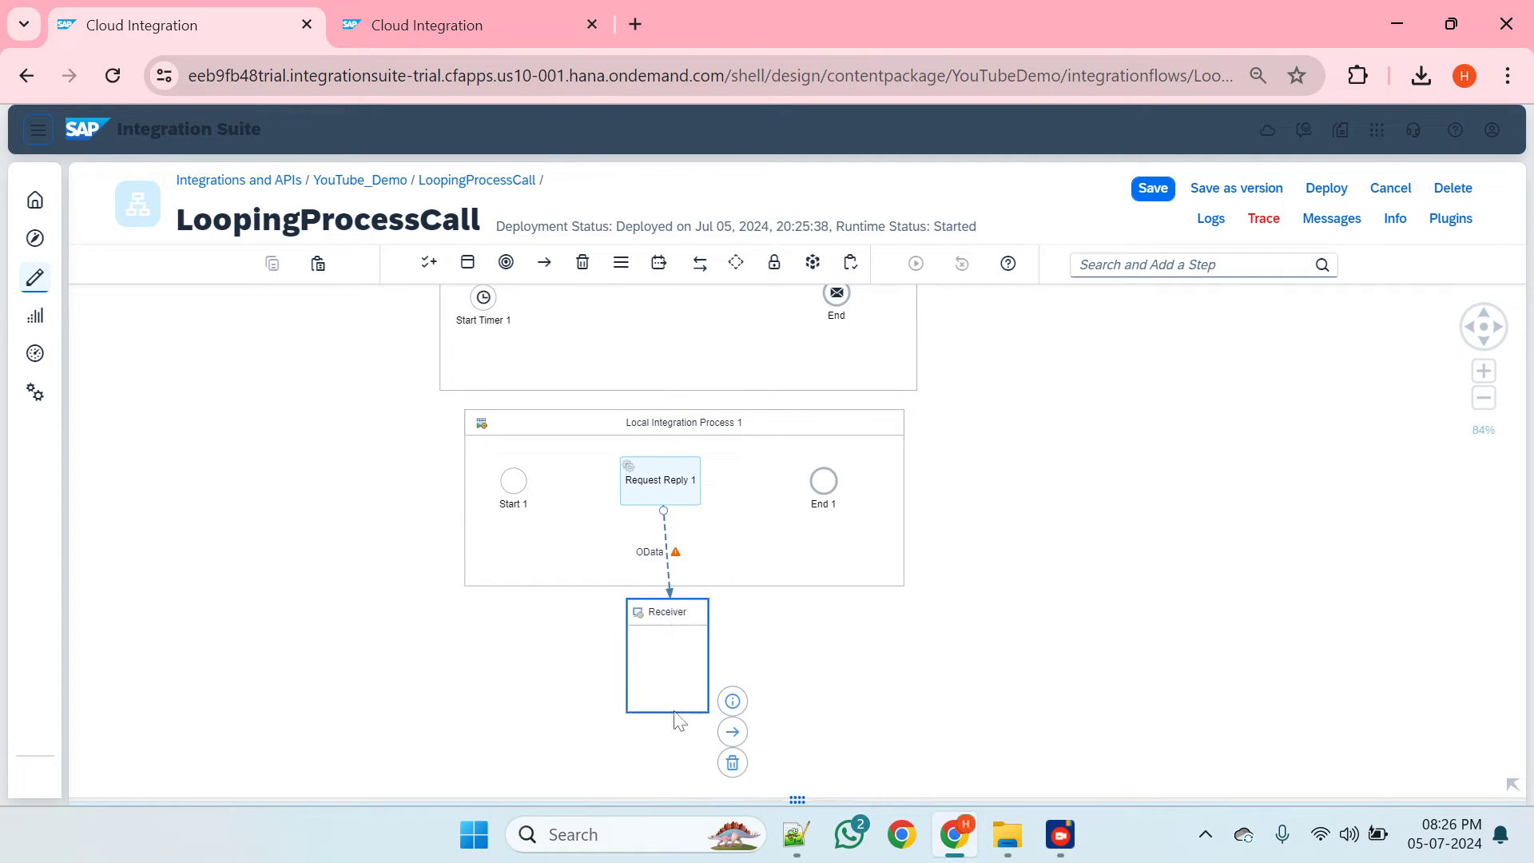
scroll(363, 584, "down", 1)
scroll(345, 582, "down", 1)
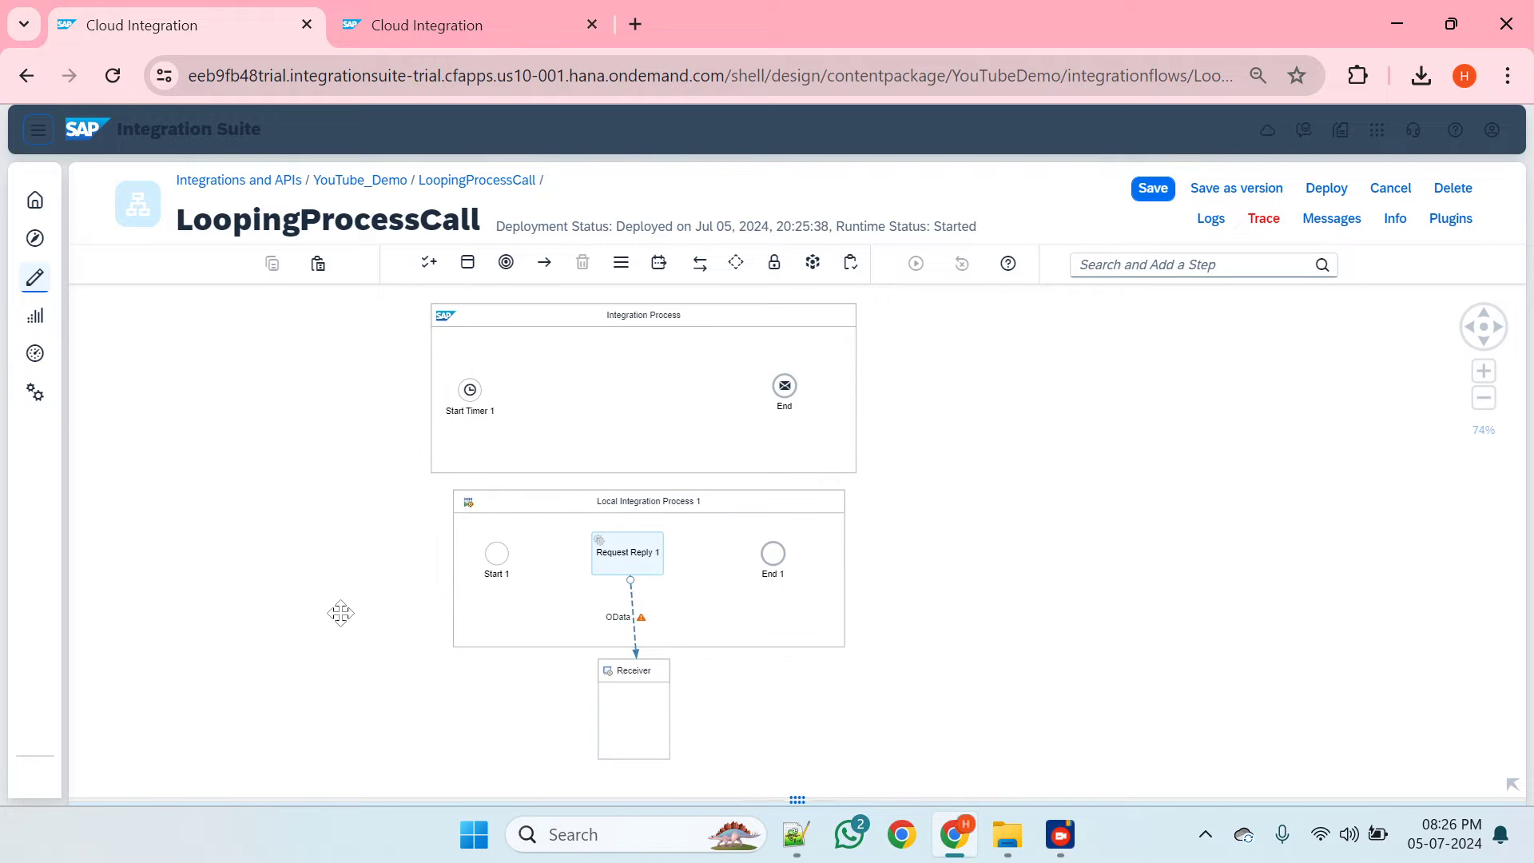
- Connect Start 1 through Request Reply 1 to End 1 in the local process, and connect Start Timer 1 to End in the main process
left_click(623, 572)
left_click_drag(625, 576, 625, 585)
left_click(493, 563)
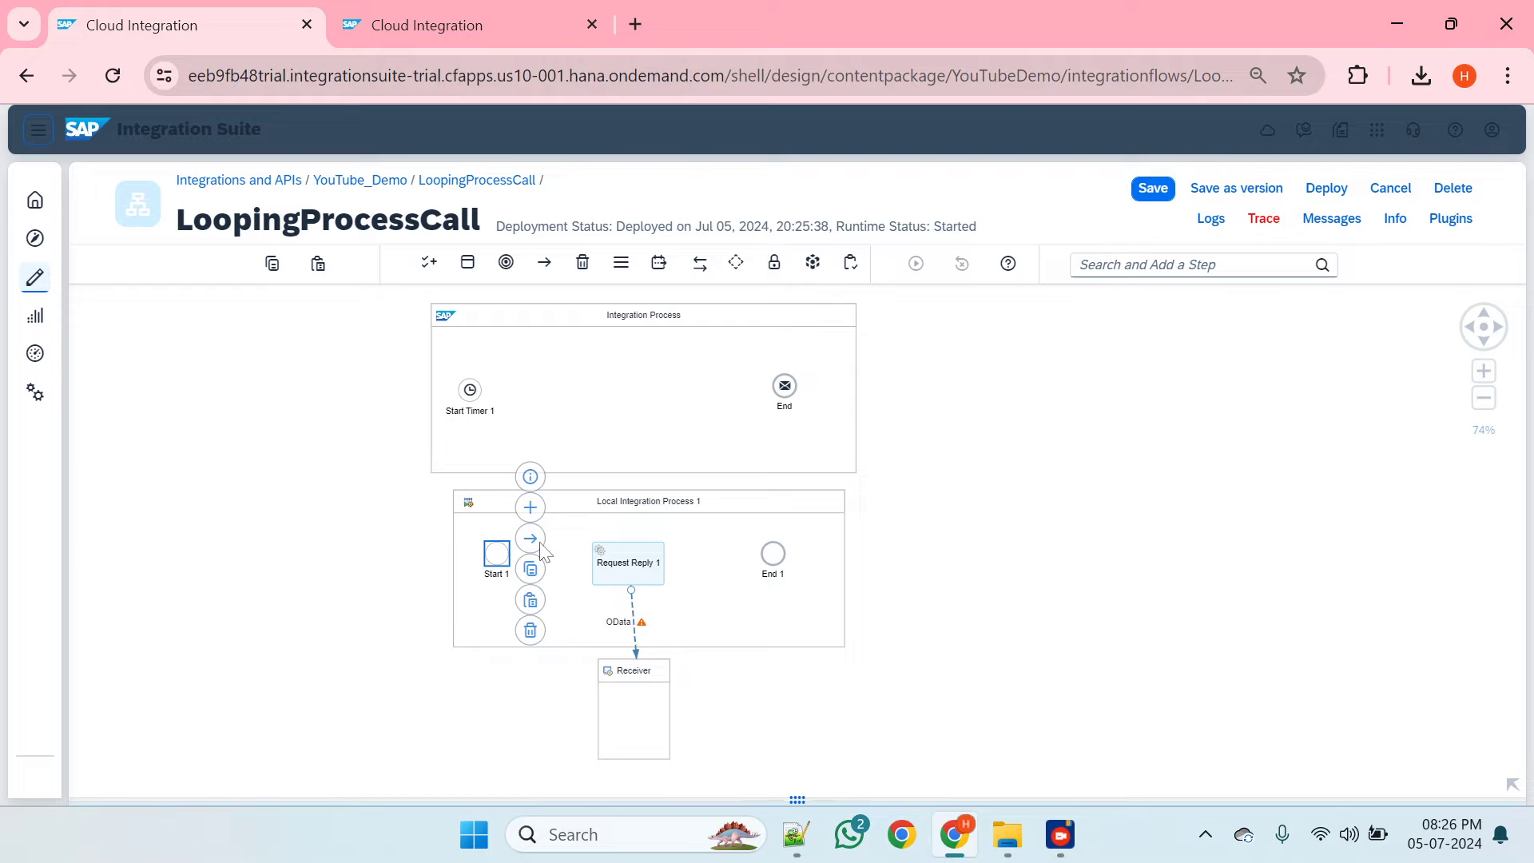
left_click_drag(539, 550, 771, 564)
left_click(623, 568)
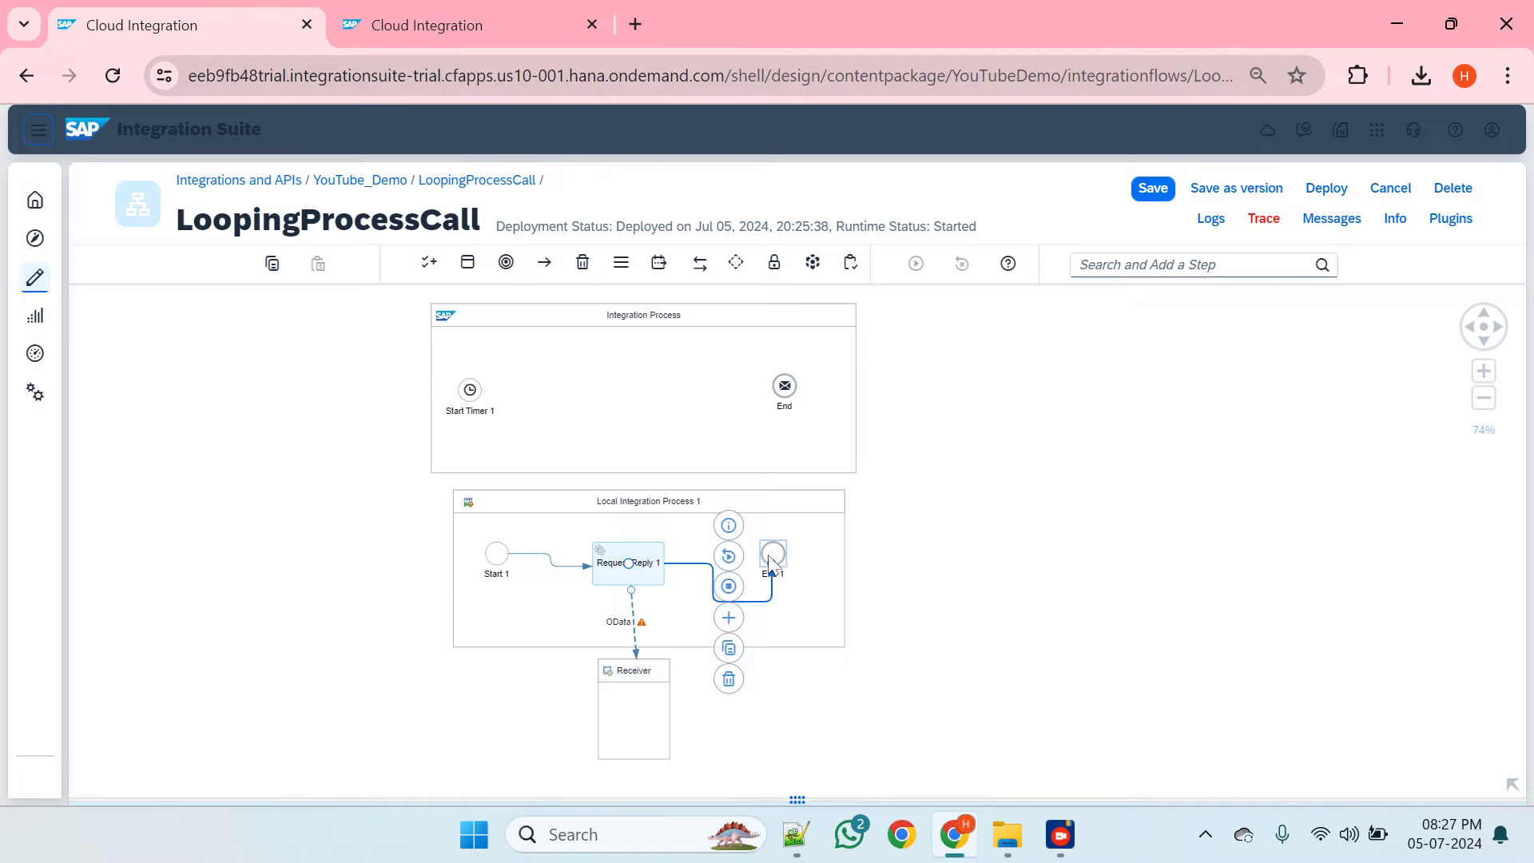
left_click_drag(771, 562, 770, 556)
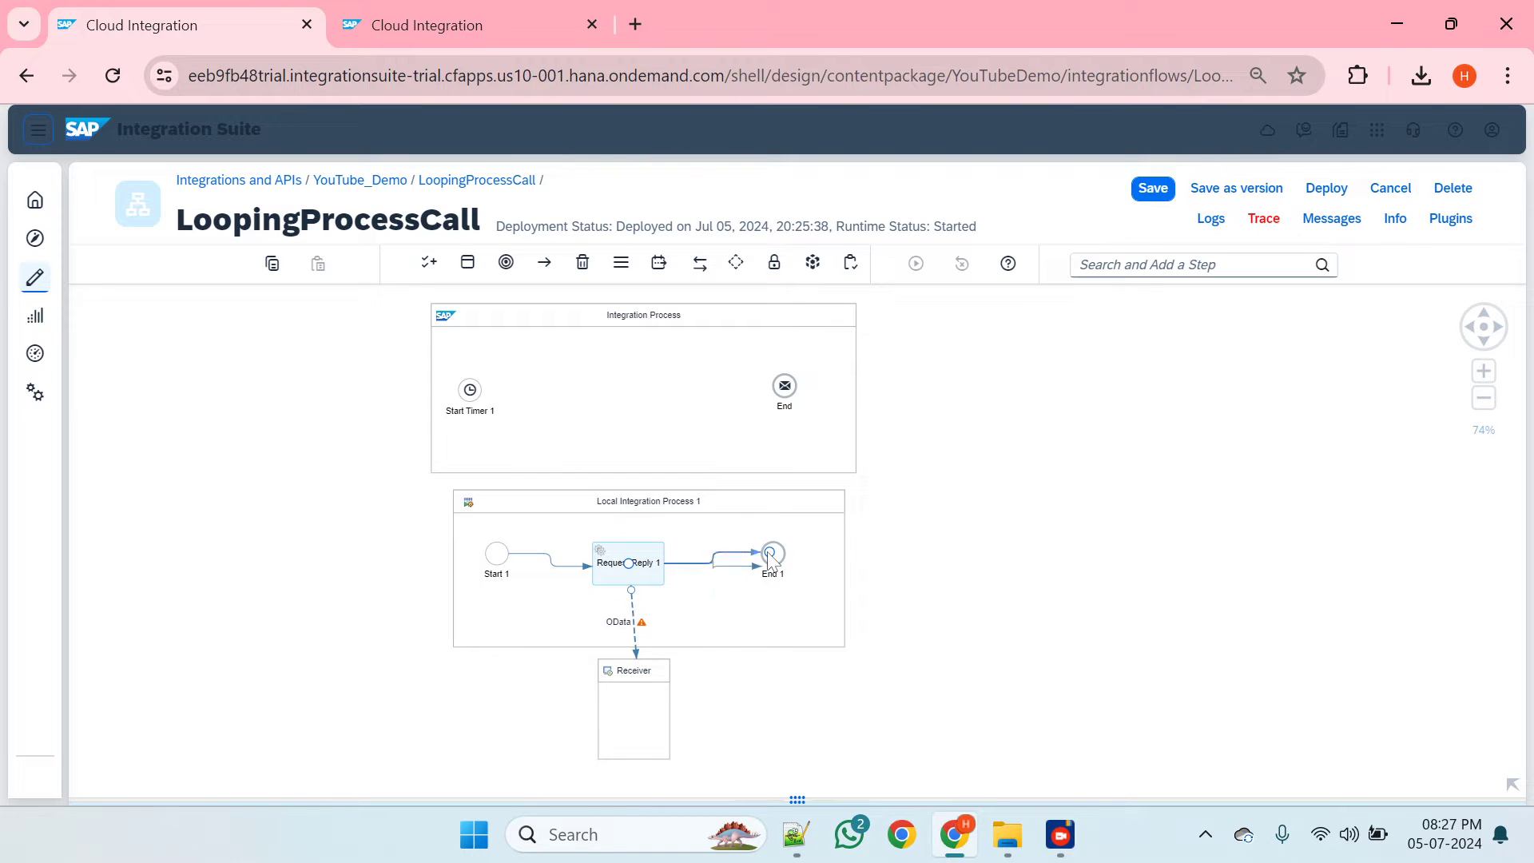
left_click(471, 392)
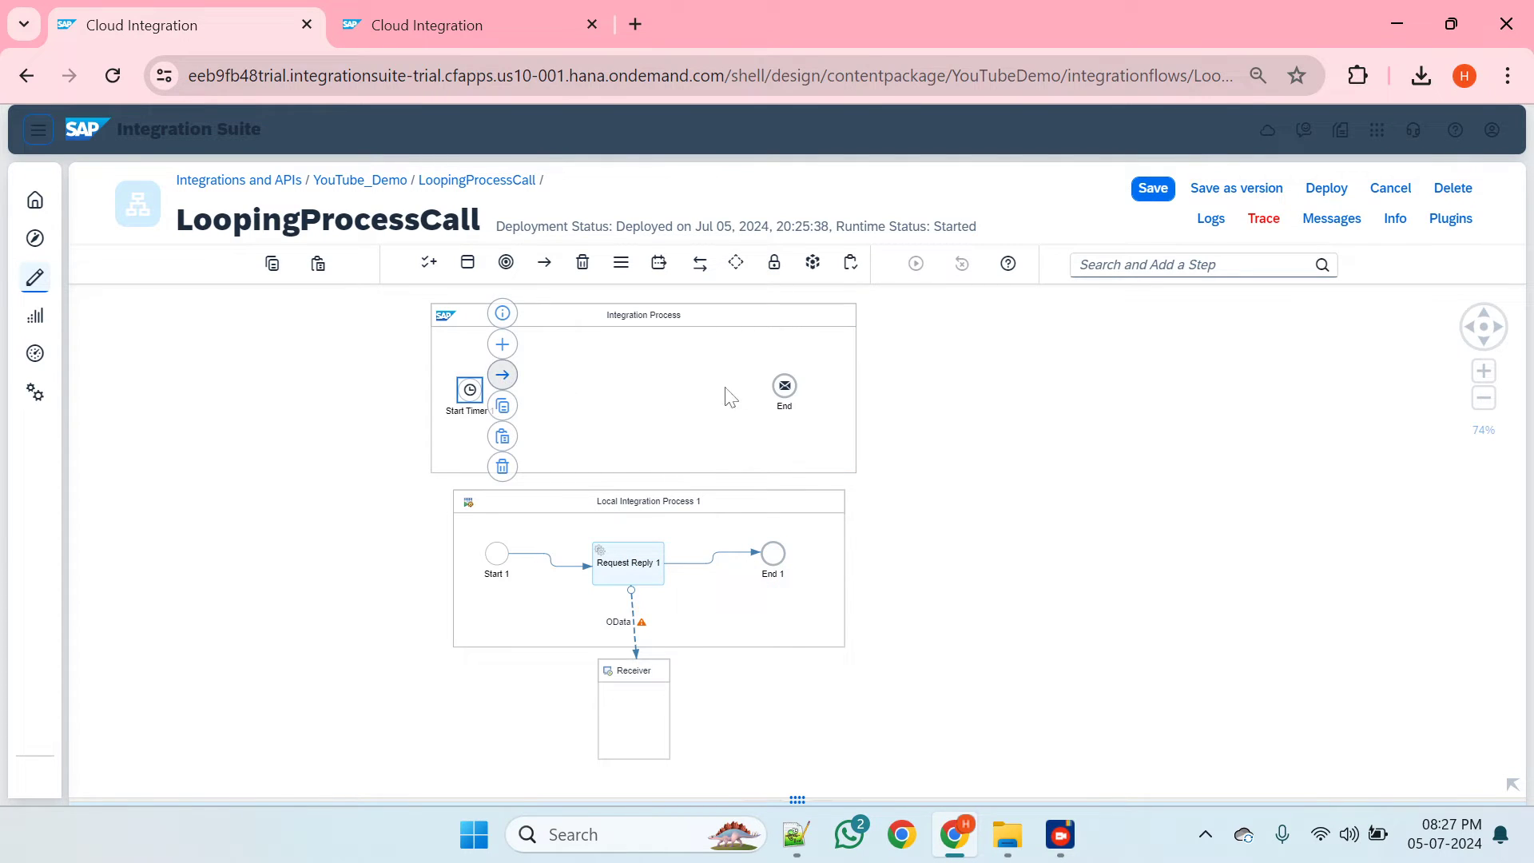
left_click_drag(730, 397, 784, 397)
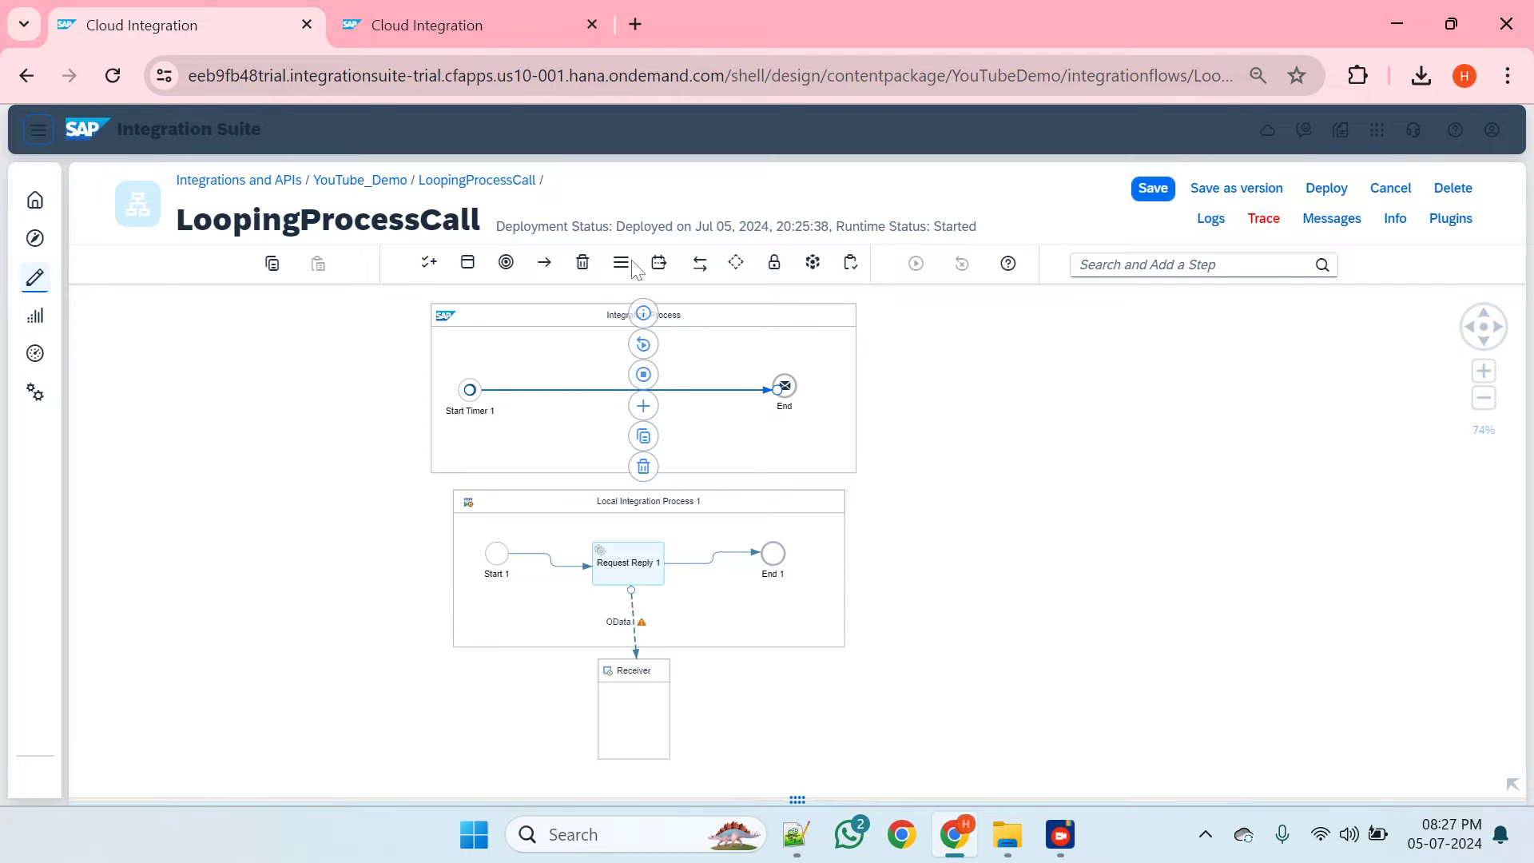
- Set the page size of the OData receiver channel to 3 in its processing settings
left_click(635, 617)
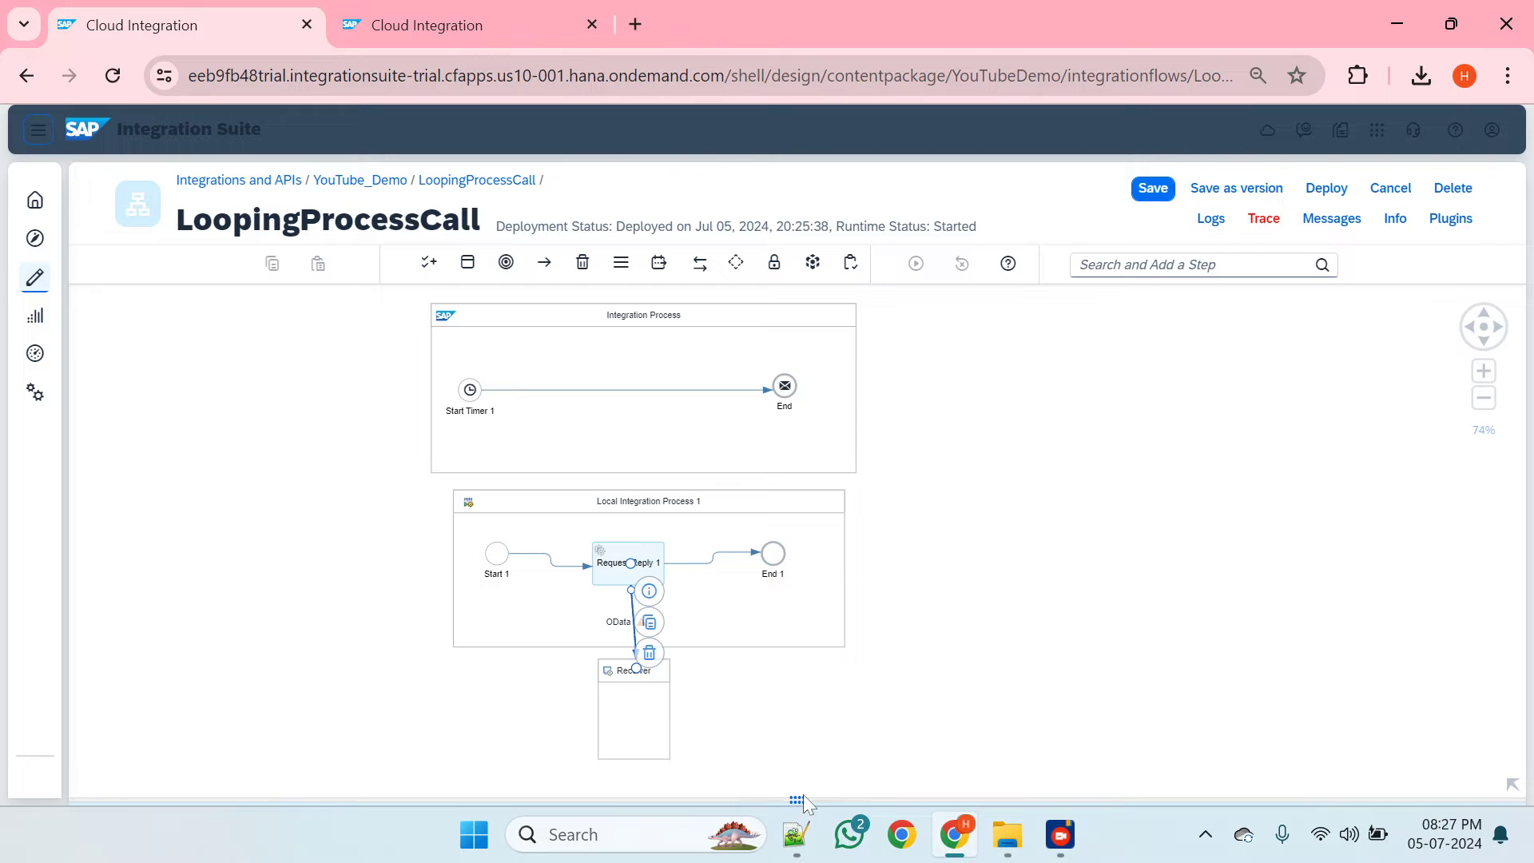
left_click_drag(803, 796, 799, 463)
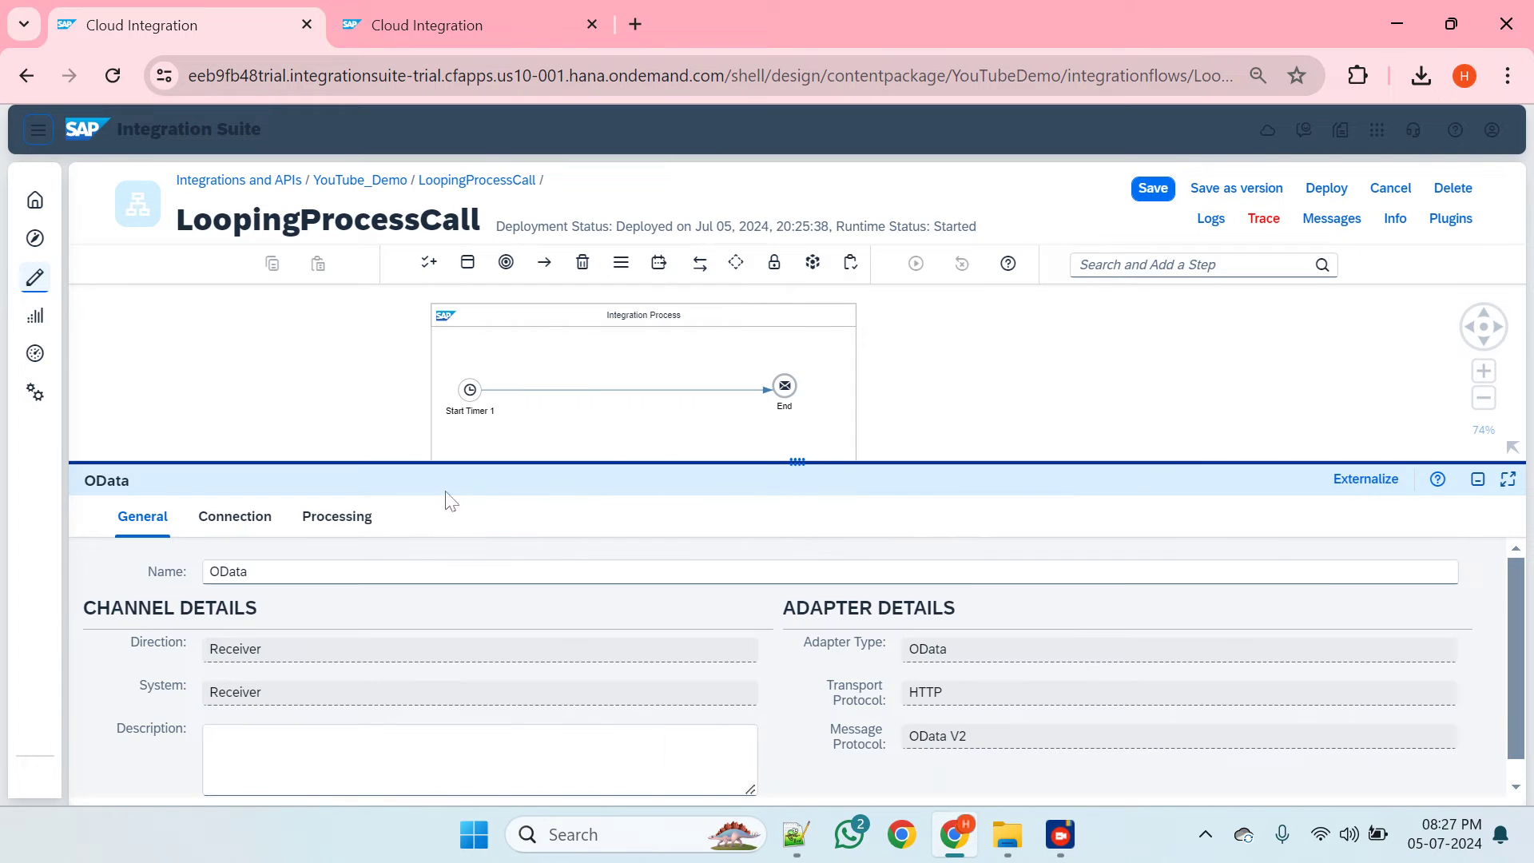
left_click(249, 521)
left_click(336, 513)
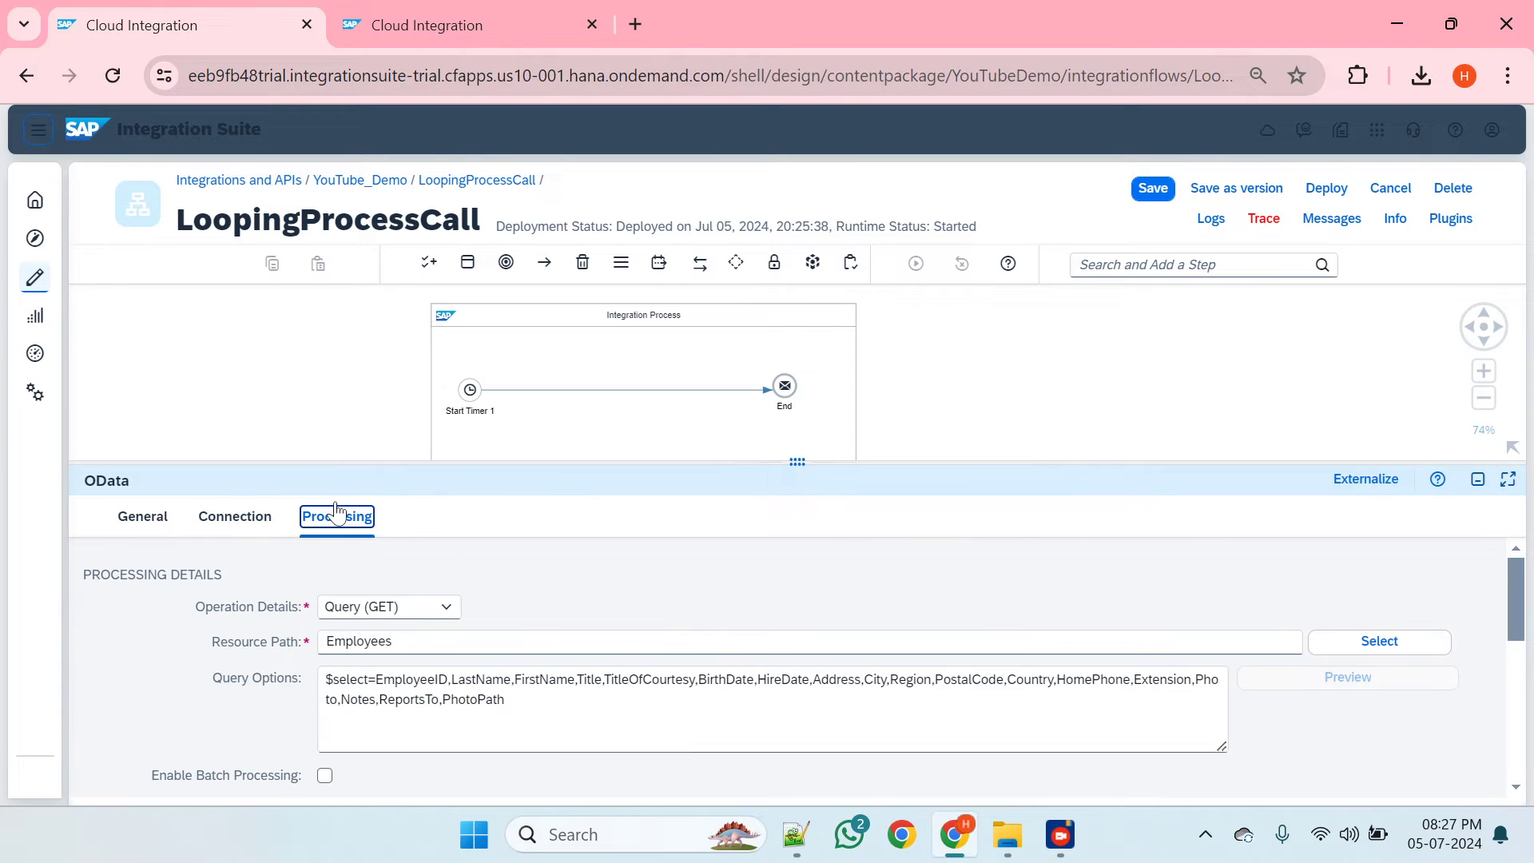
scroll(767, 679, "down", 2)
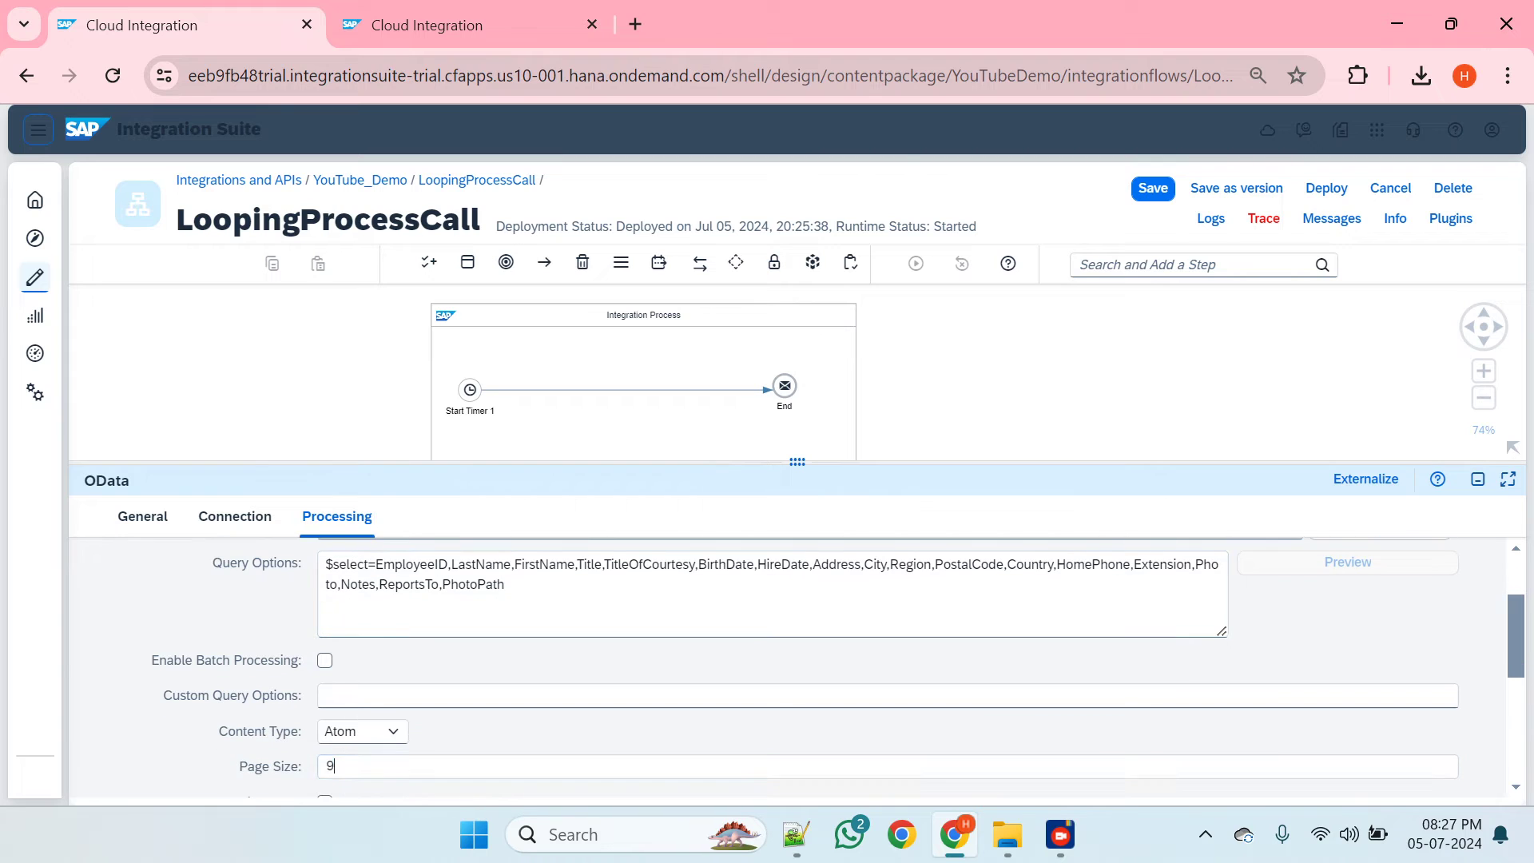
double_click(330, 767)
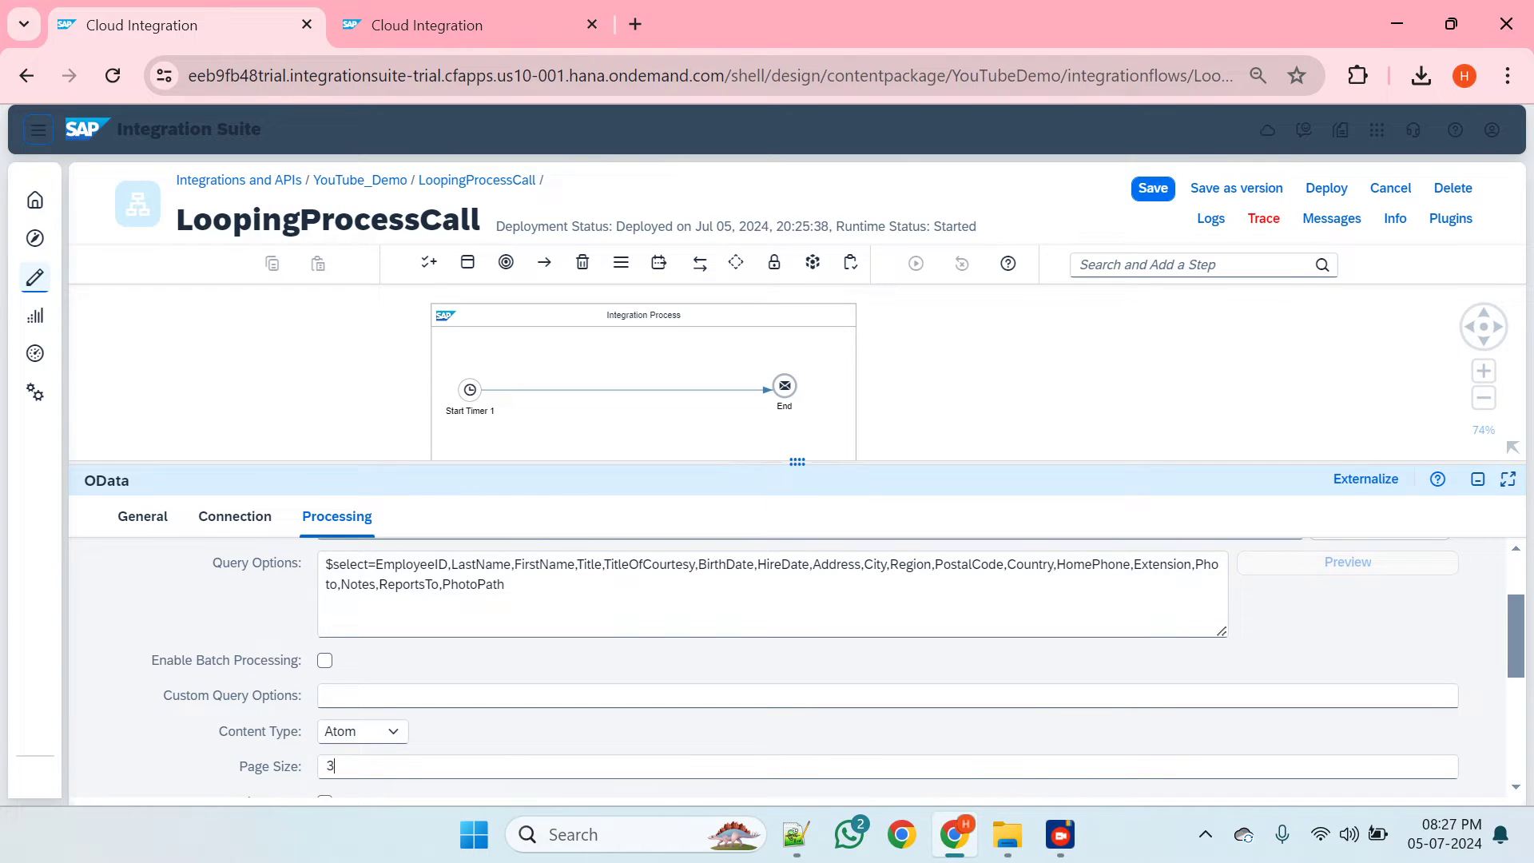
left_click_drag(800, 457, 797, 667)
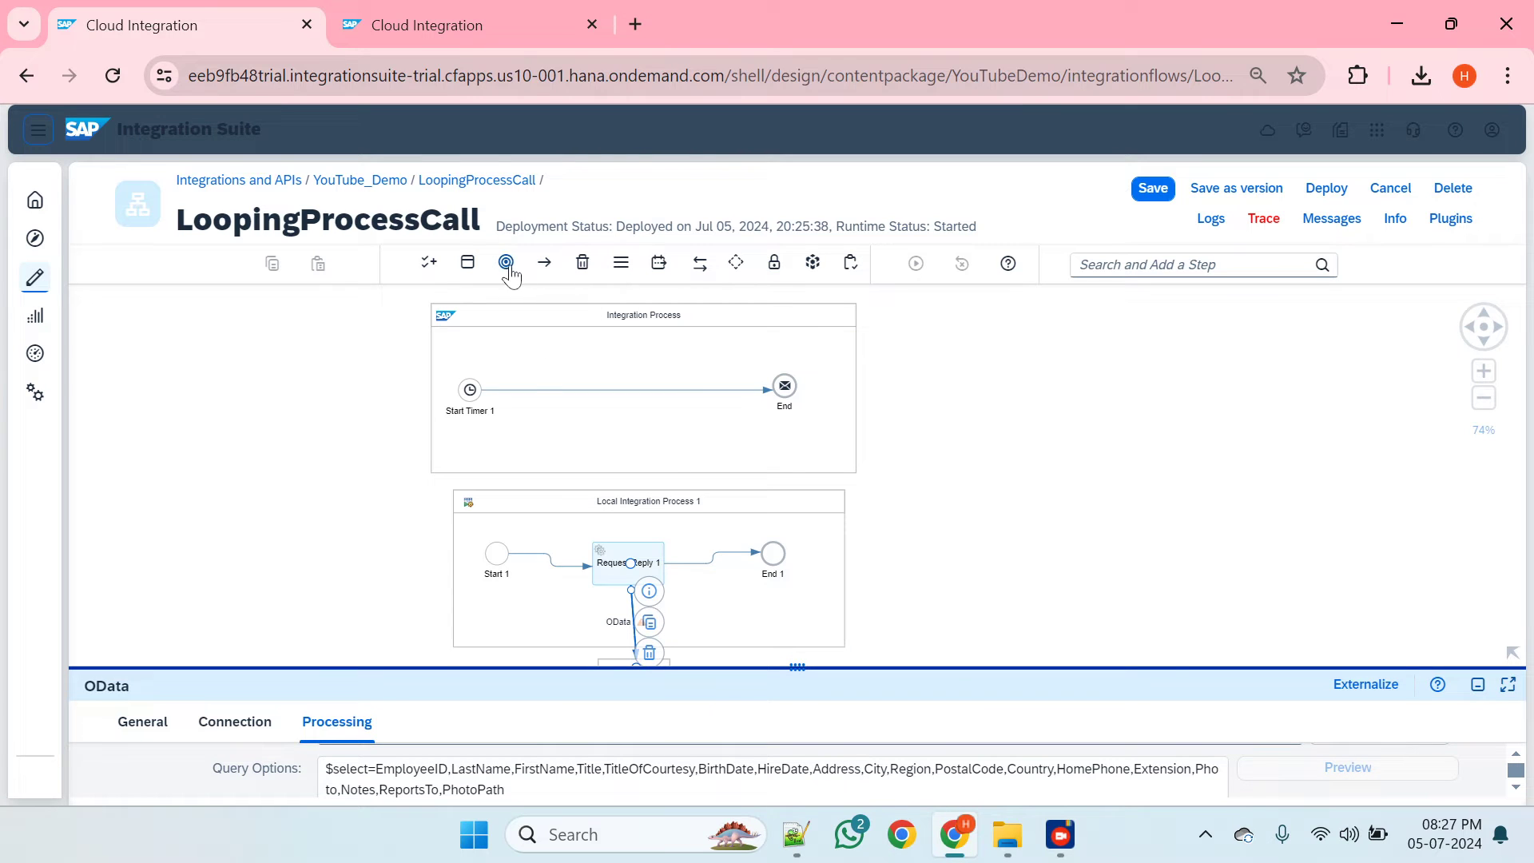
- Insert a Looping Process Call between Start Timer 1 and End in the main Integration Process
left_click(659, 270)
scroll(611, 467, "down", 1)
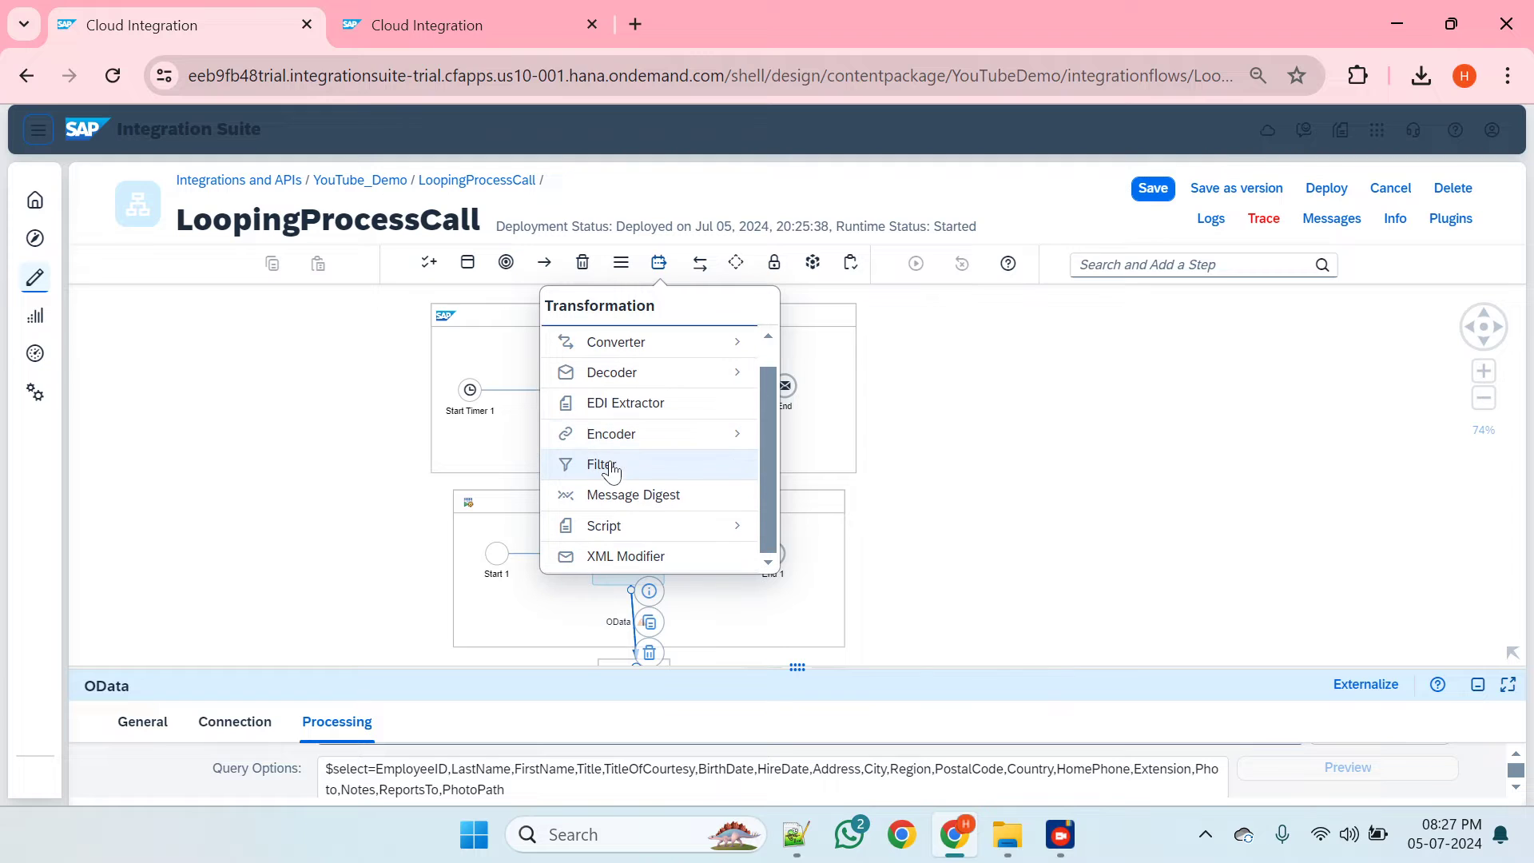
left_click(699, 271)
left_click(670, 374)
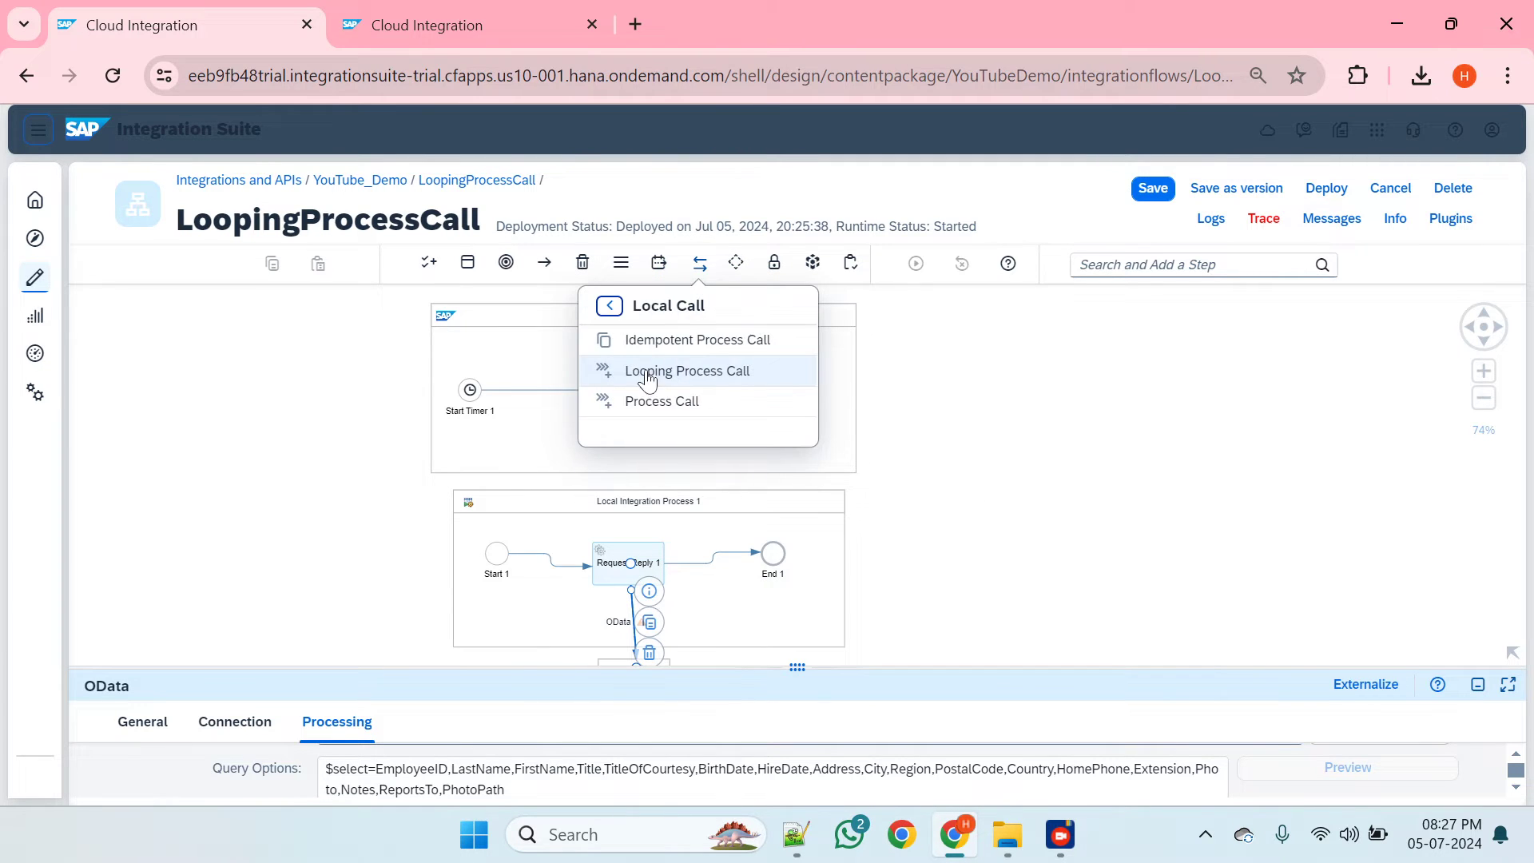
left_click(663, 374)
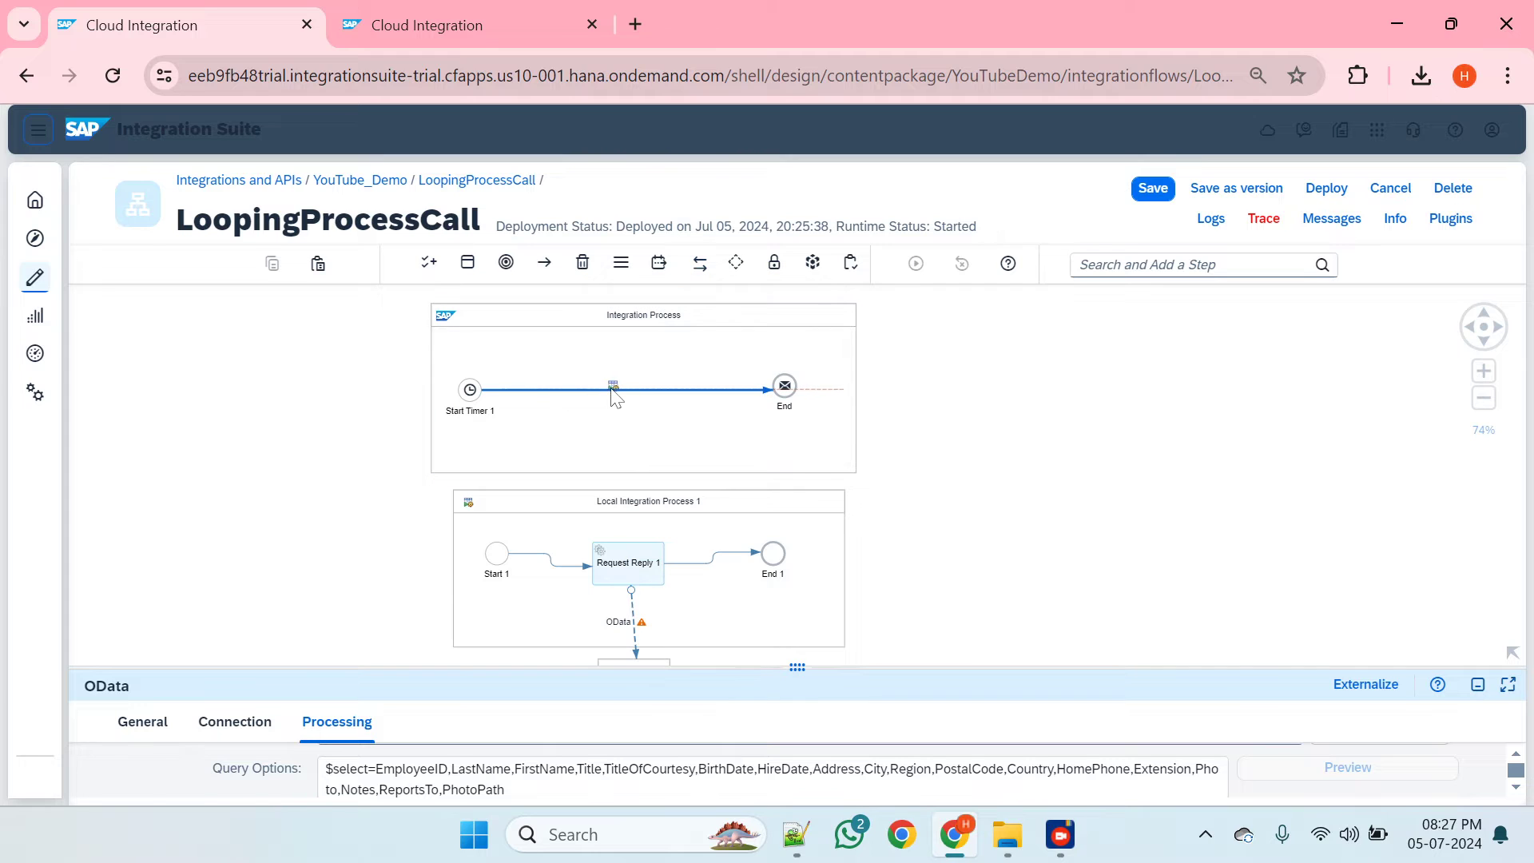
left_click(588, 391)
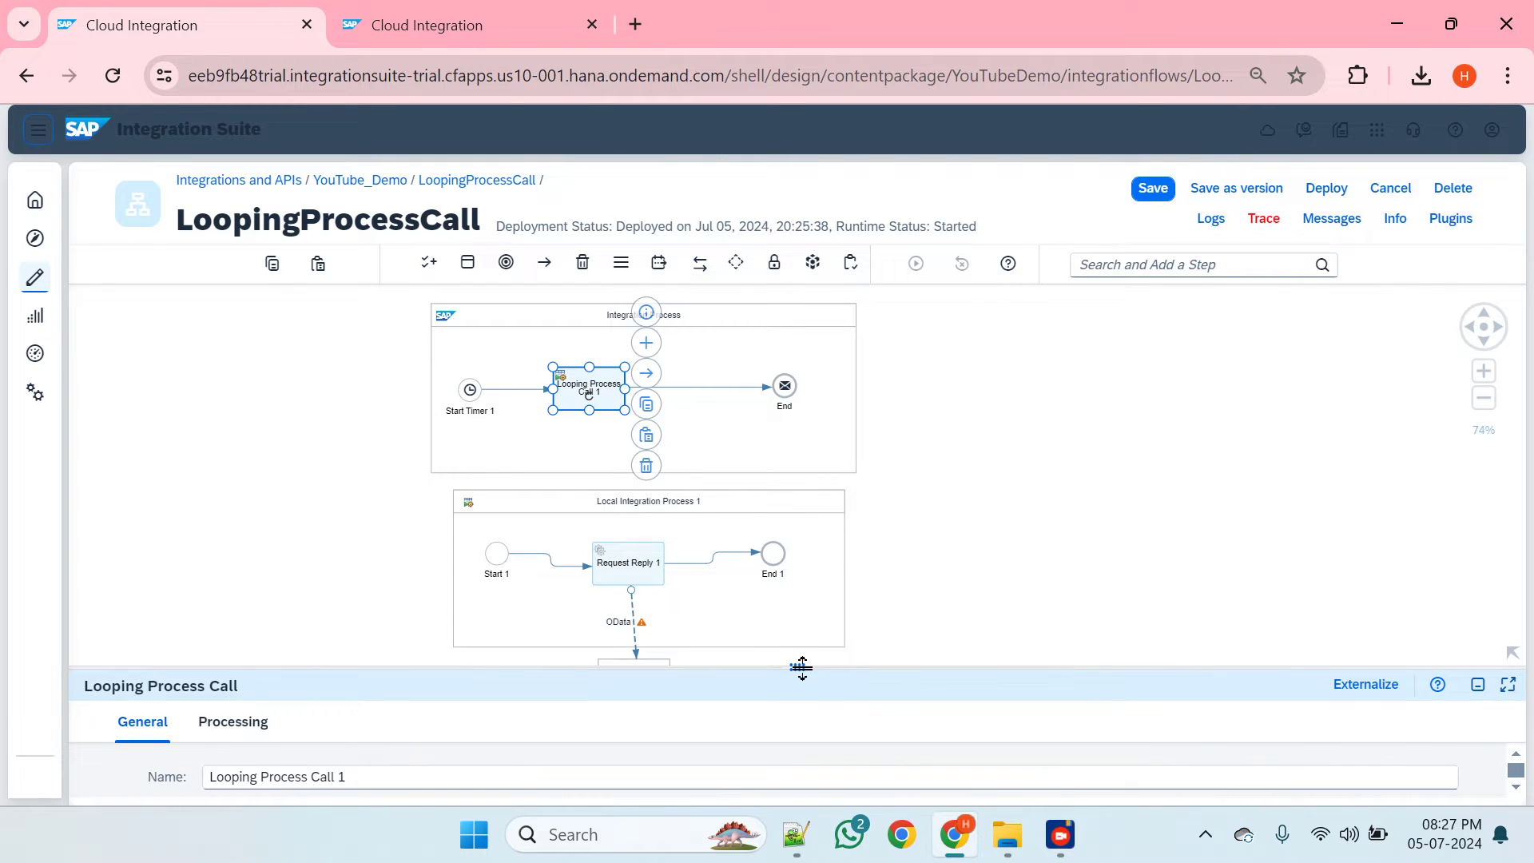
- Set the Looping Process Call's loop condition expression type to Non-XML
left_click_drag(802, 668, 803, 330)
left_click(233, 387)
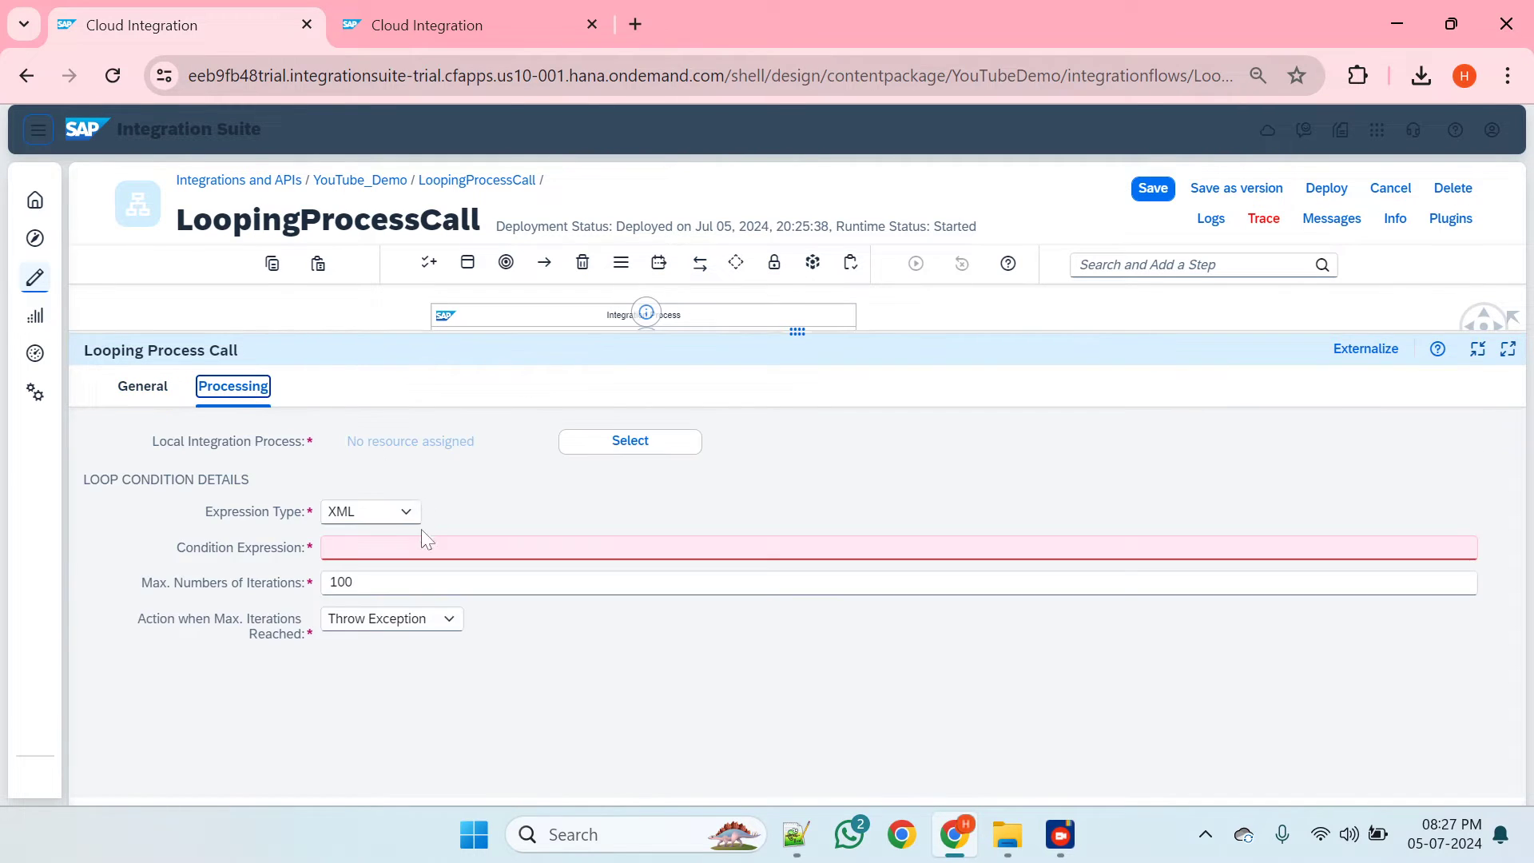
left_click(401, 512)
left_click(383, 538)
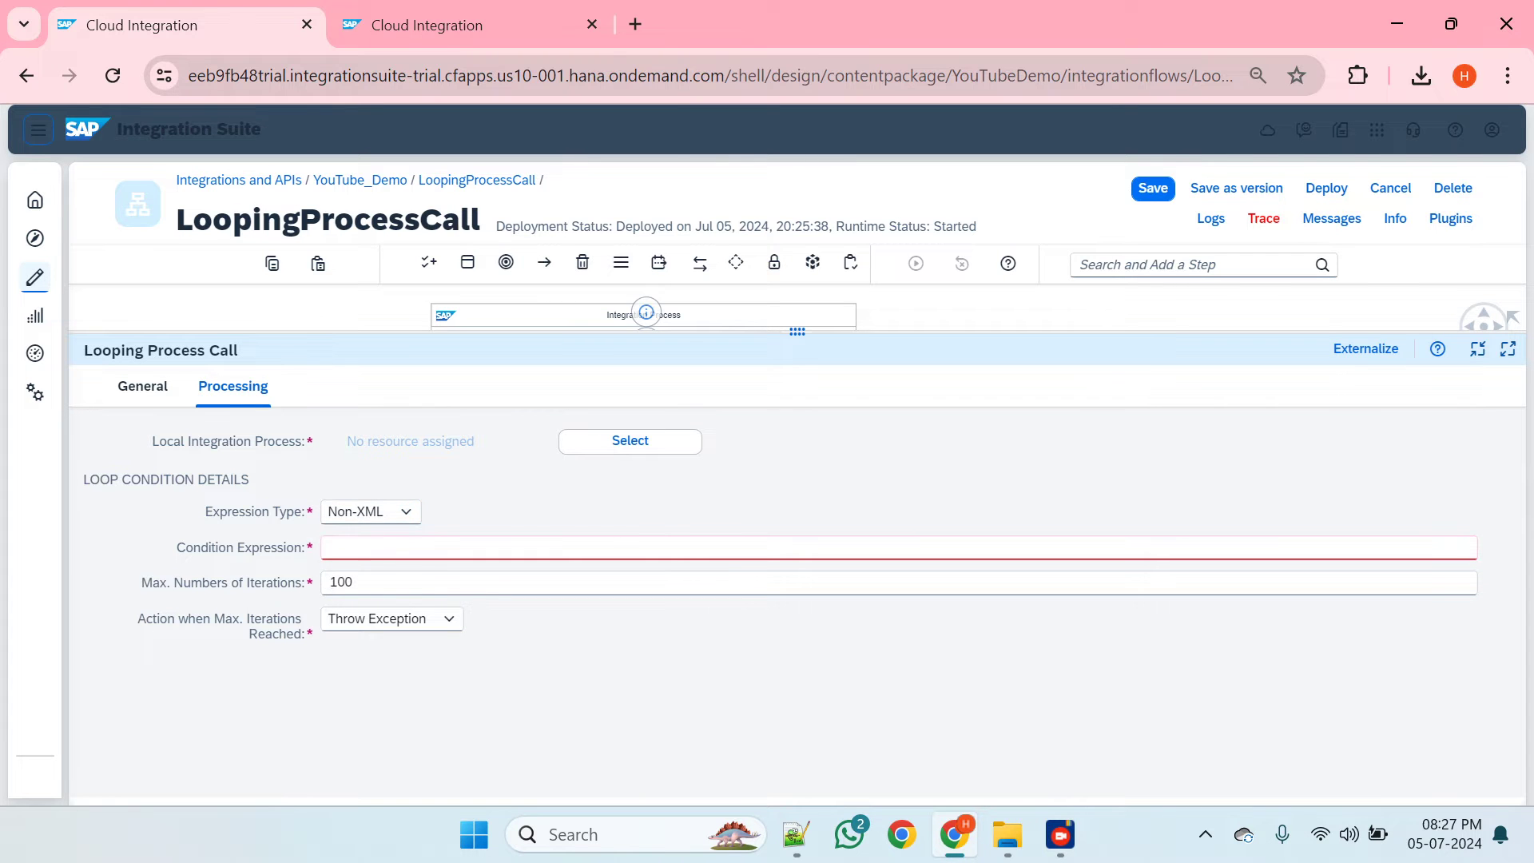
- Copy the property name Receiver.OData.hasMoreRecords from the run's exchange properties into the loop's condition expression
right_click(389, 545)
left_click(377, 552)
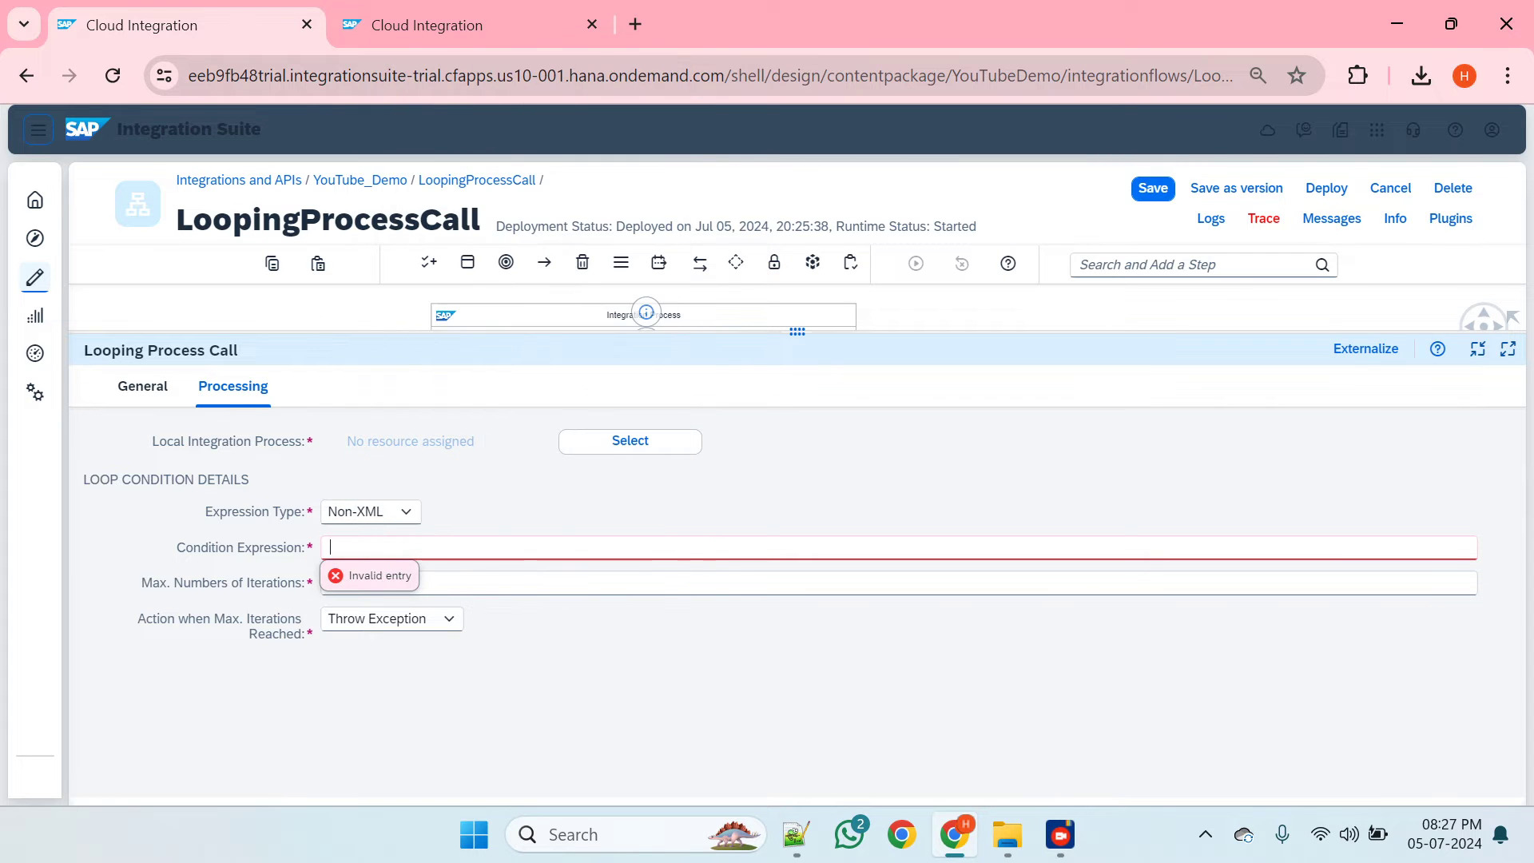
left_click(482, 20)
double_click(450, 563)
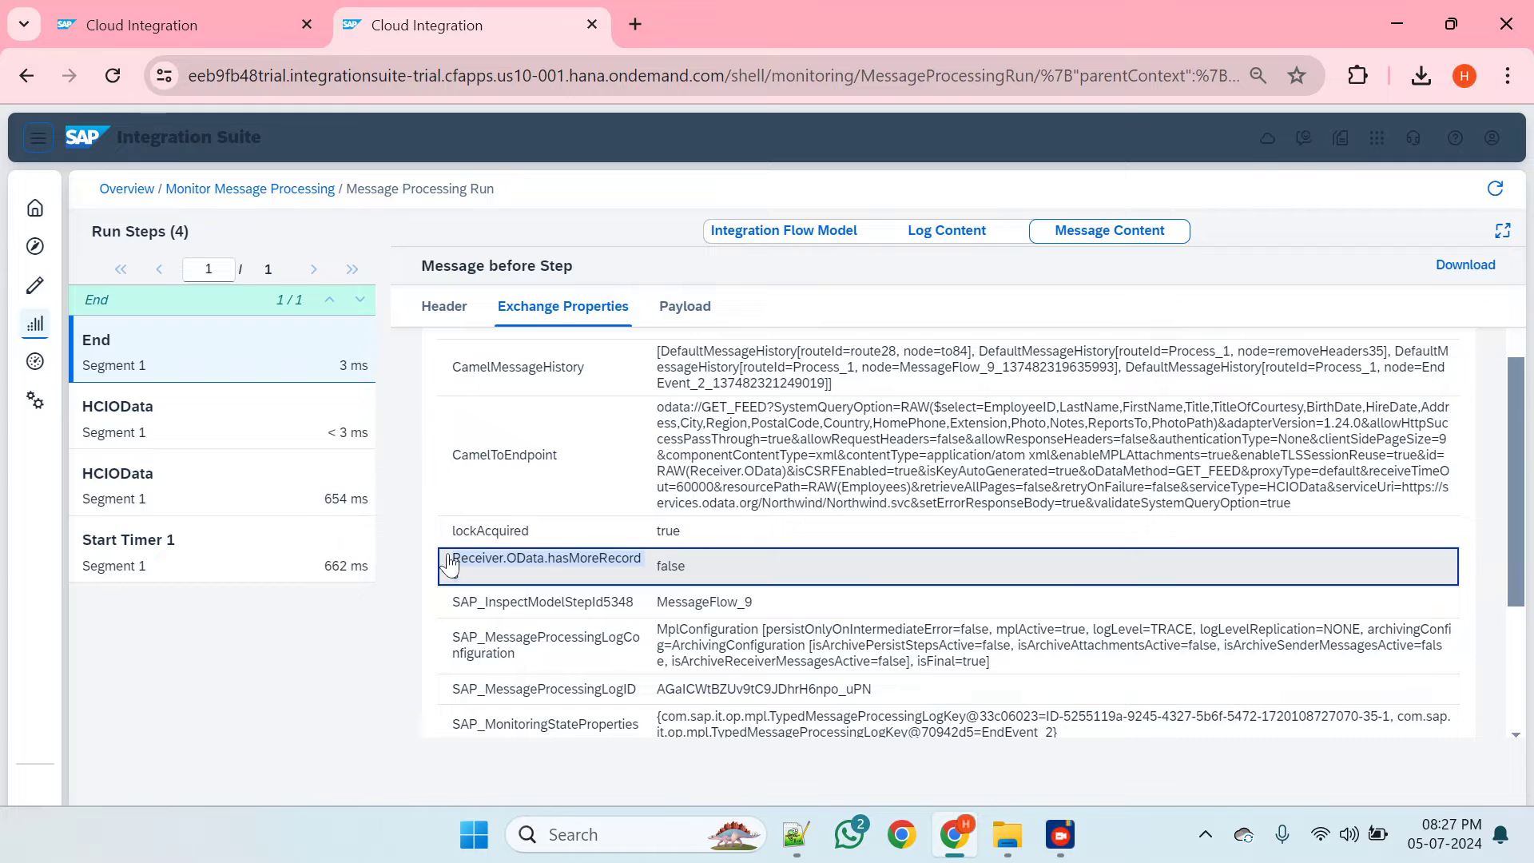
left_click(216, 9)
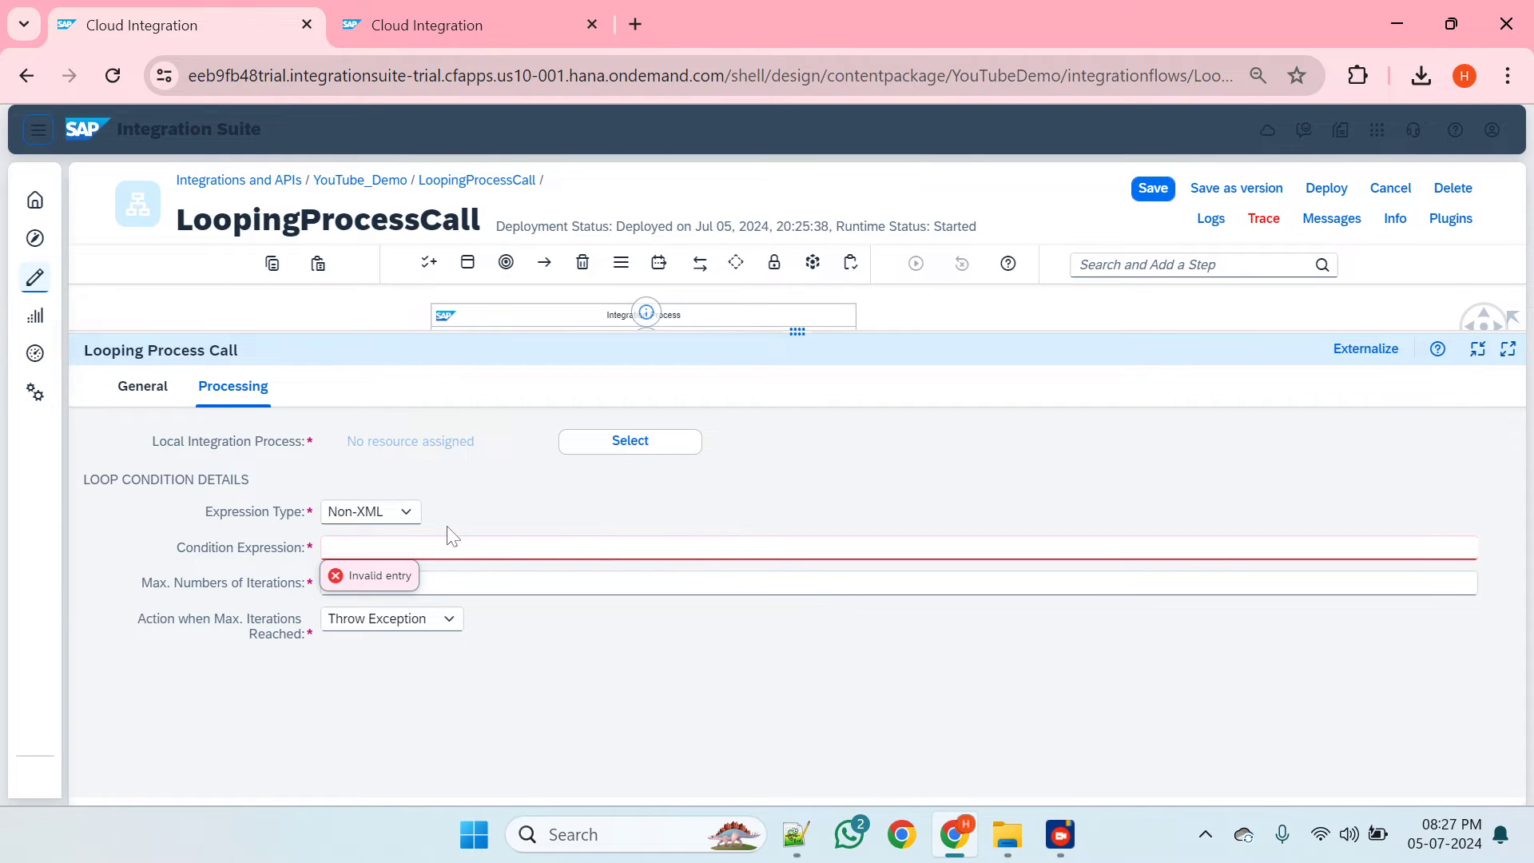
type("Receiver.OData.hasMoreRecords")
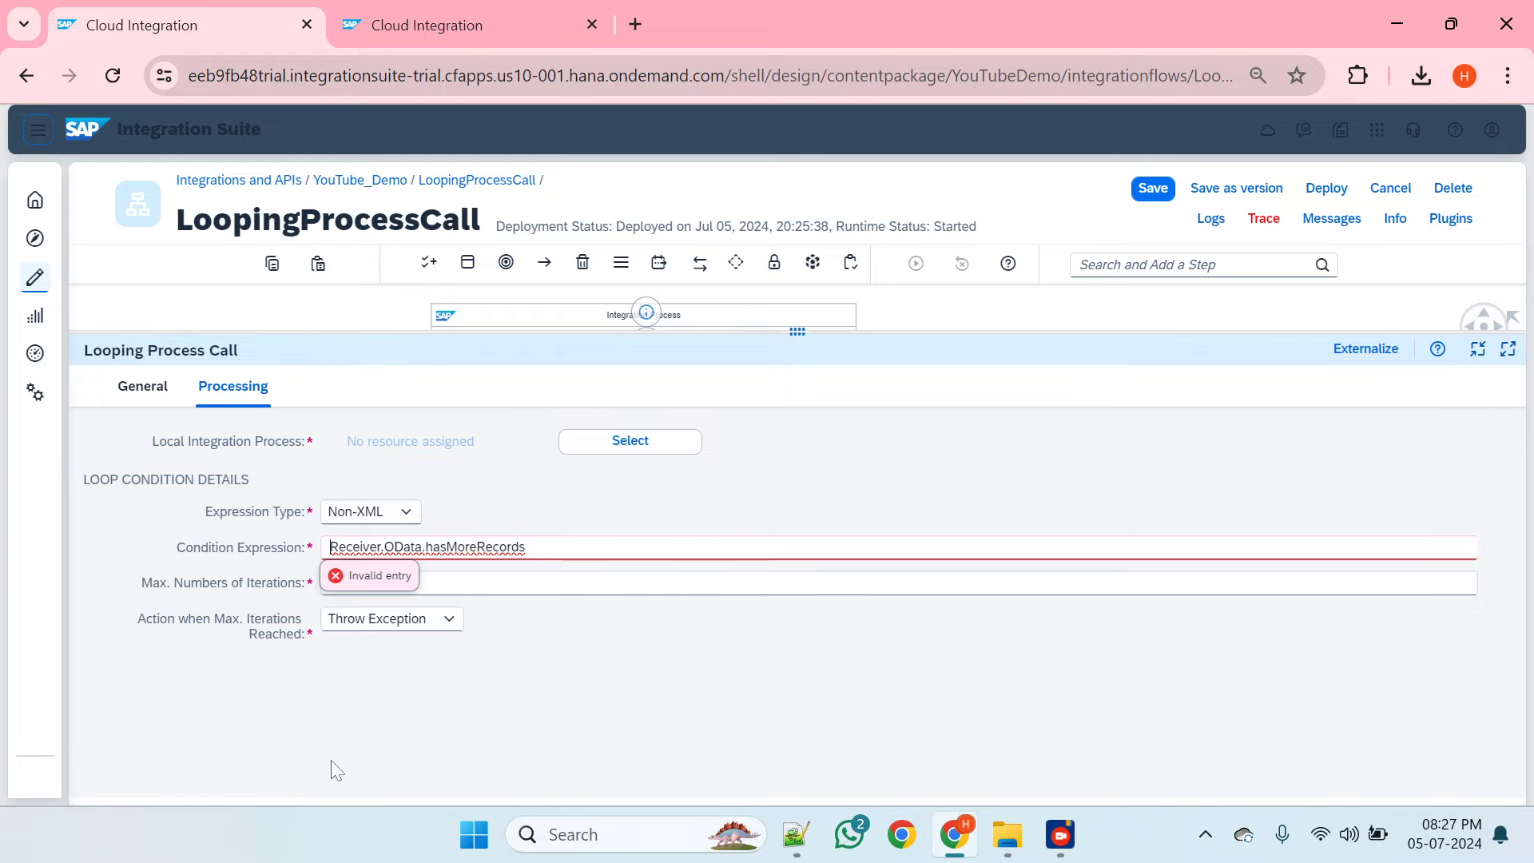
- Complete the condition expression as ${property.Receiver.OData.hasMoreRecords} = 'true'
type("$")
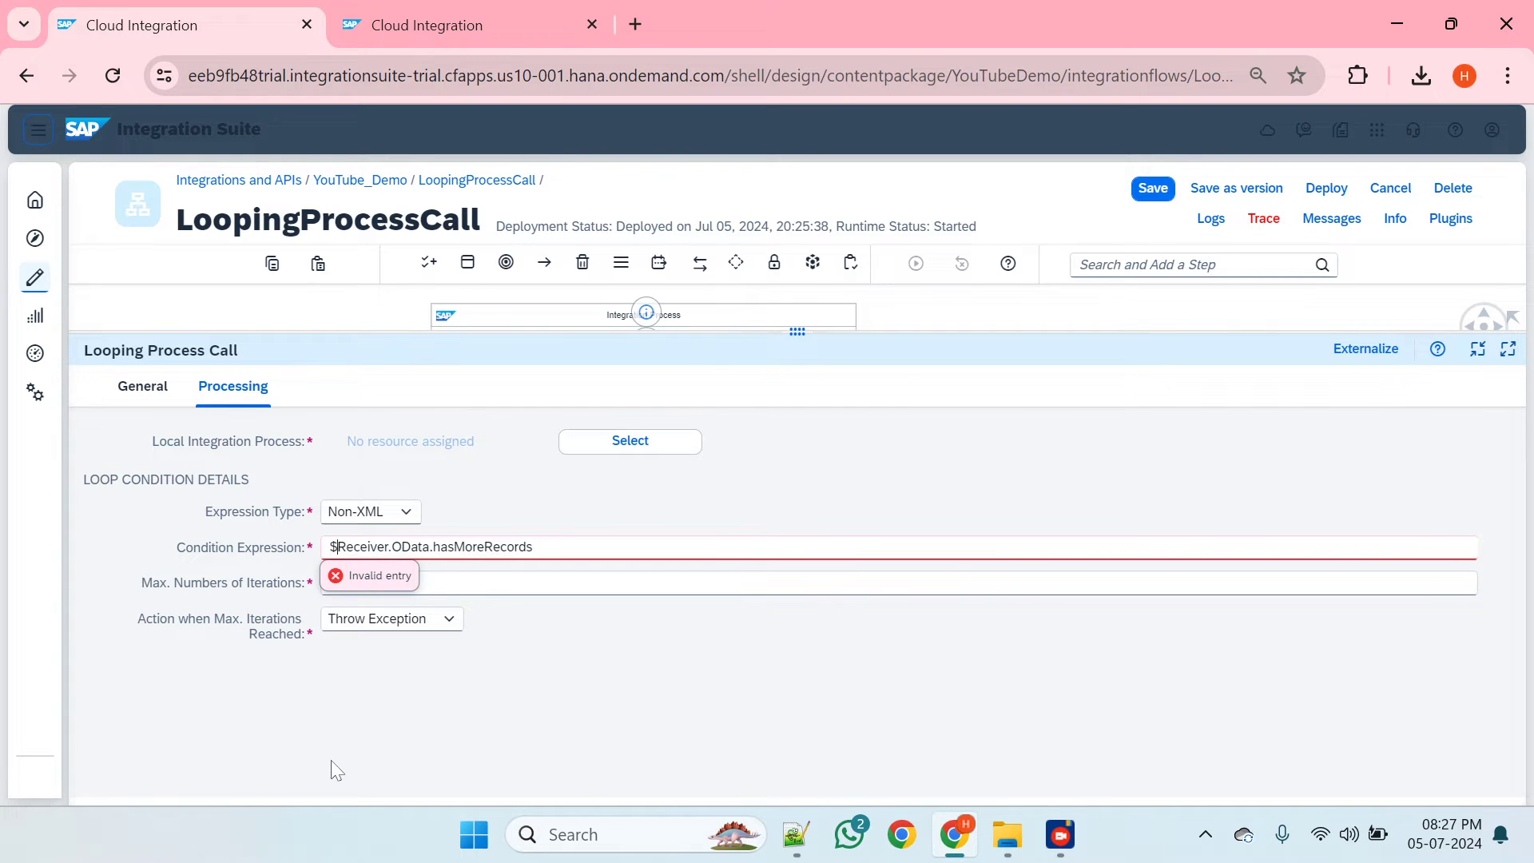
type("{p")
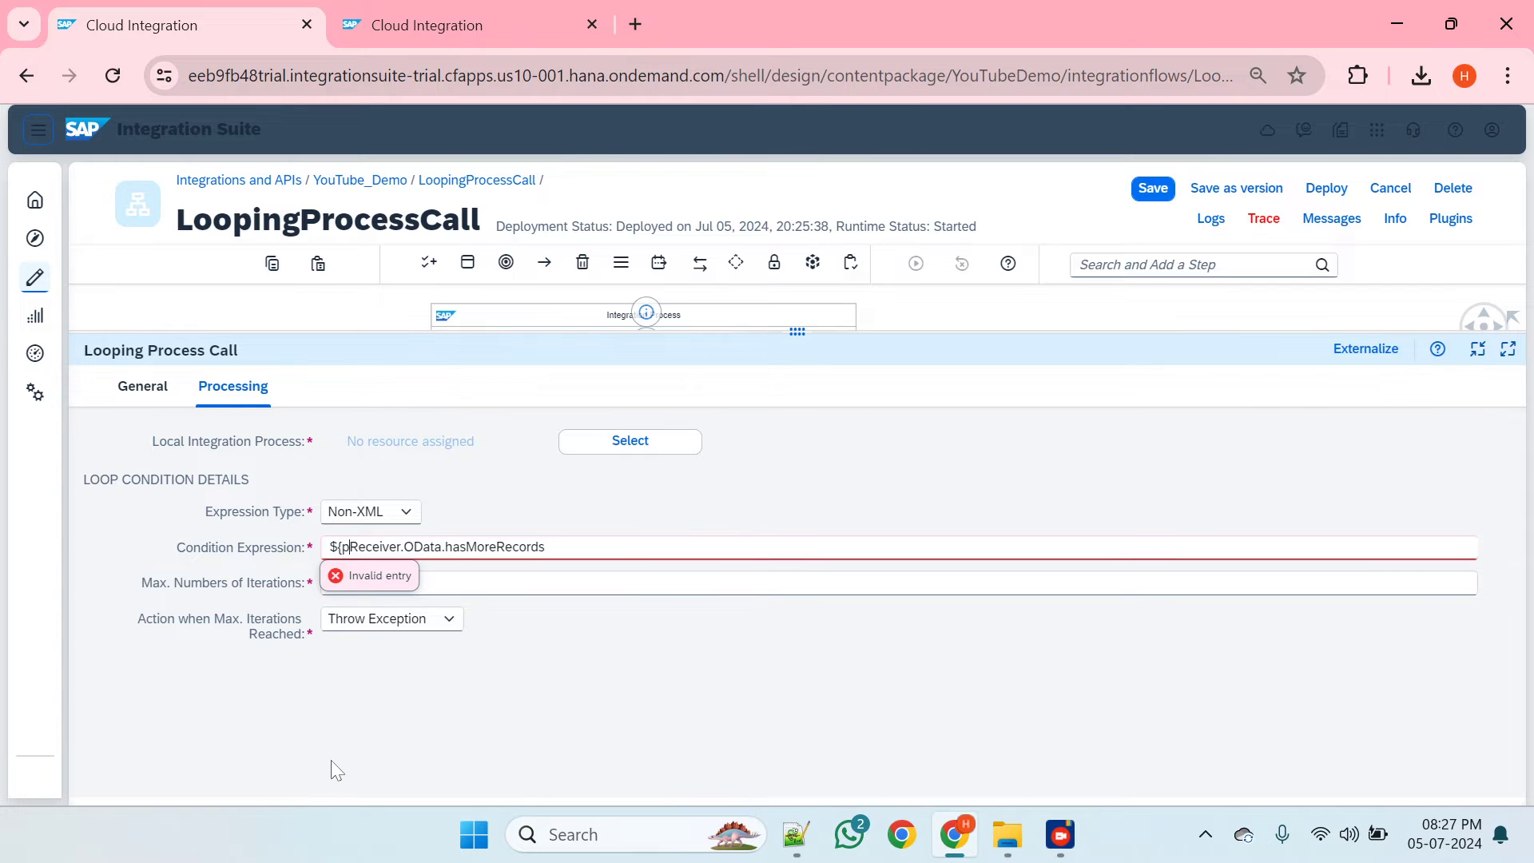
type("roperty.")
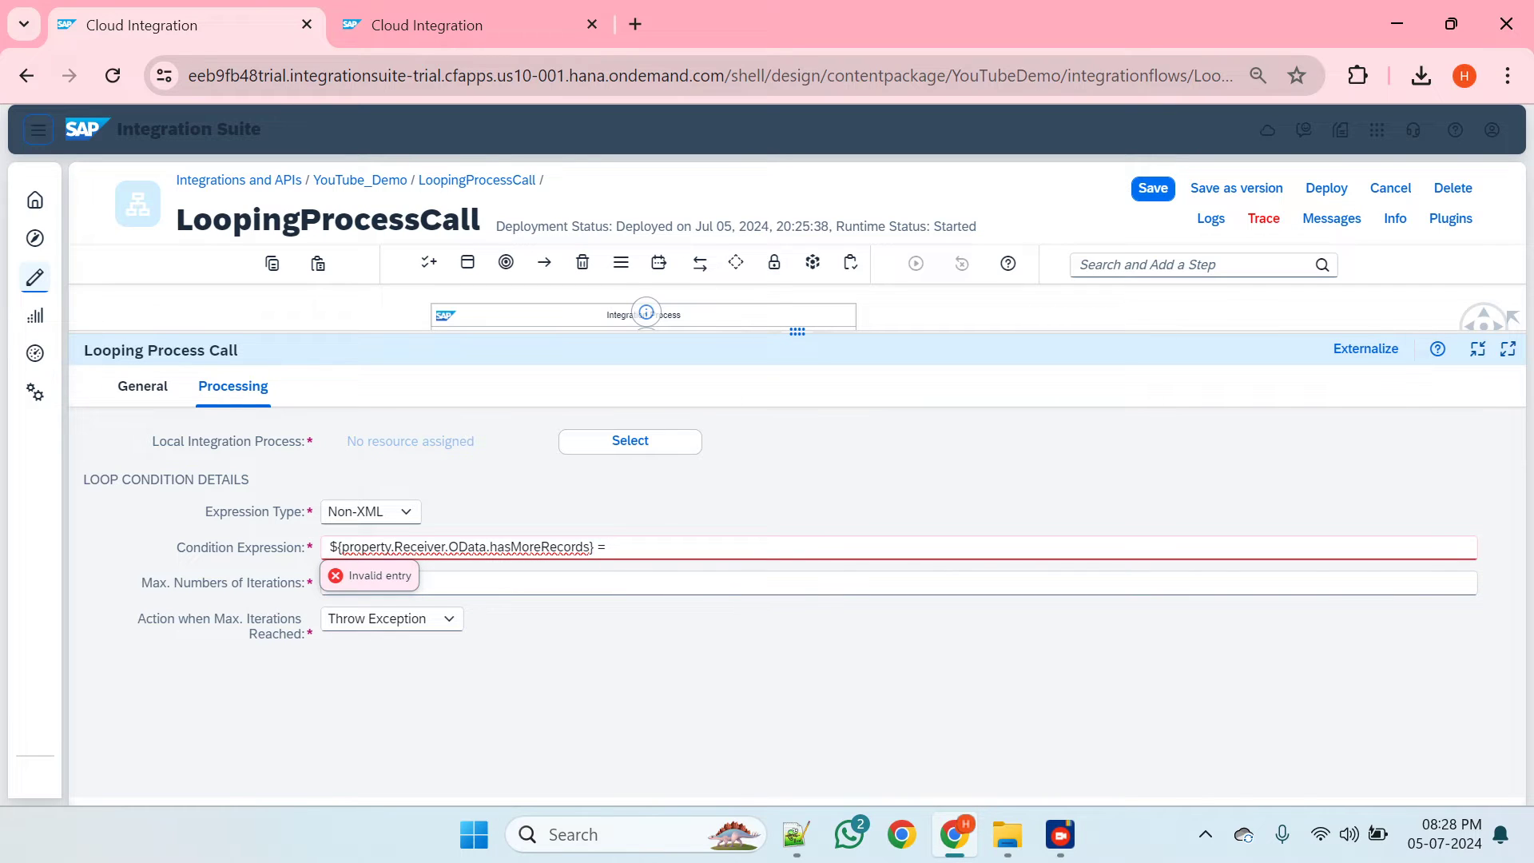
type("} = ''")
key("Left")
type("tru")
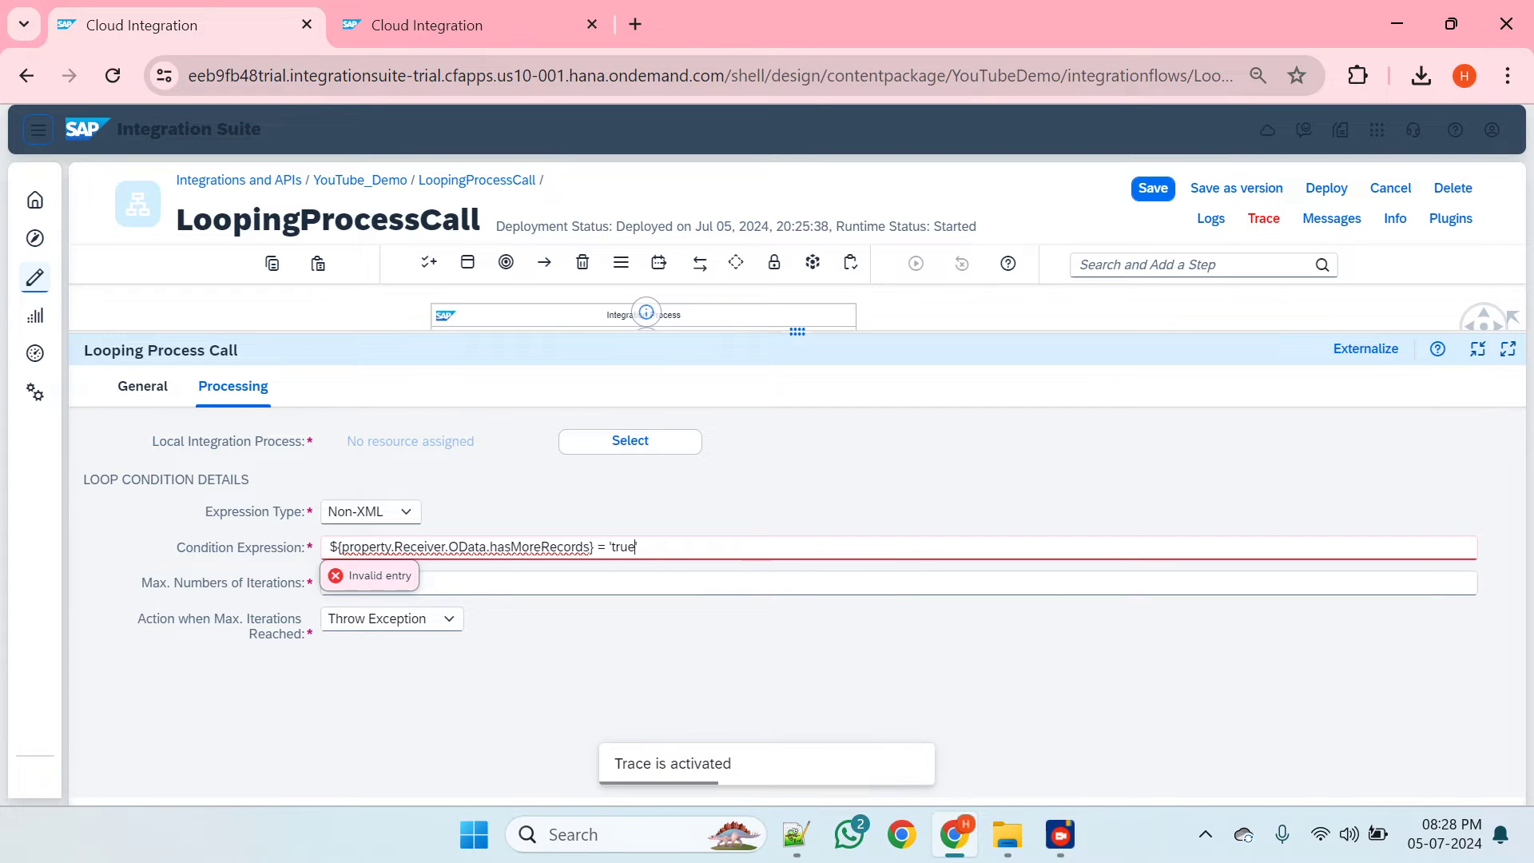
- Review the LoopingProcessCall runs from 20:23:41, 20:24:31 and 20:25:40 in message monitoring, and return to the flow editor
left_click(427, 25)
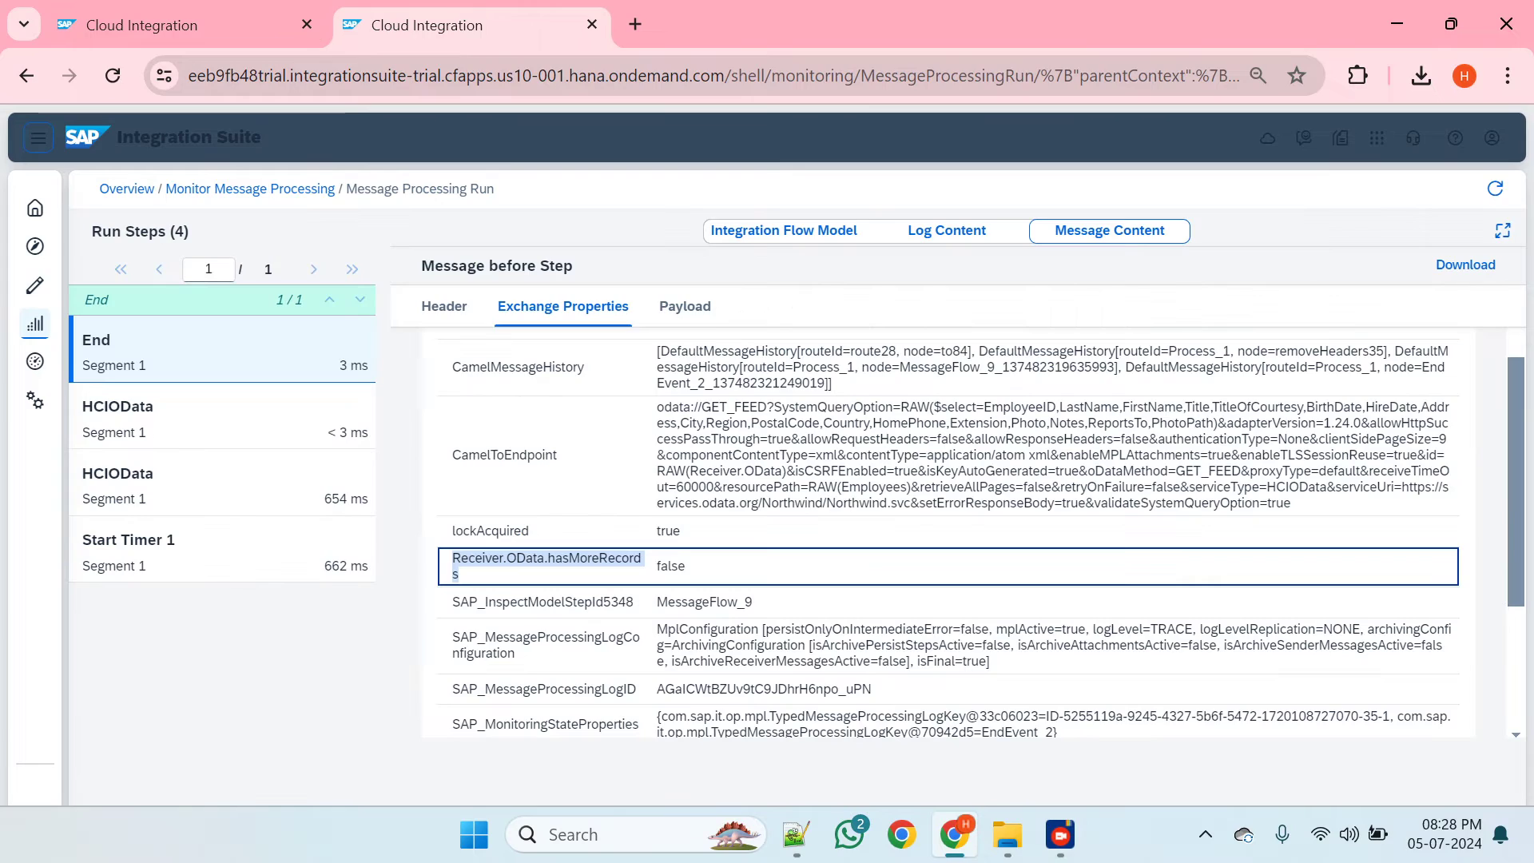
left_click(328, 196)
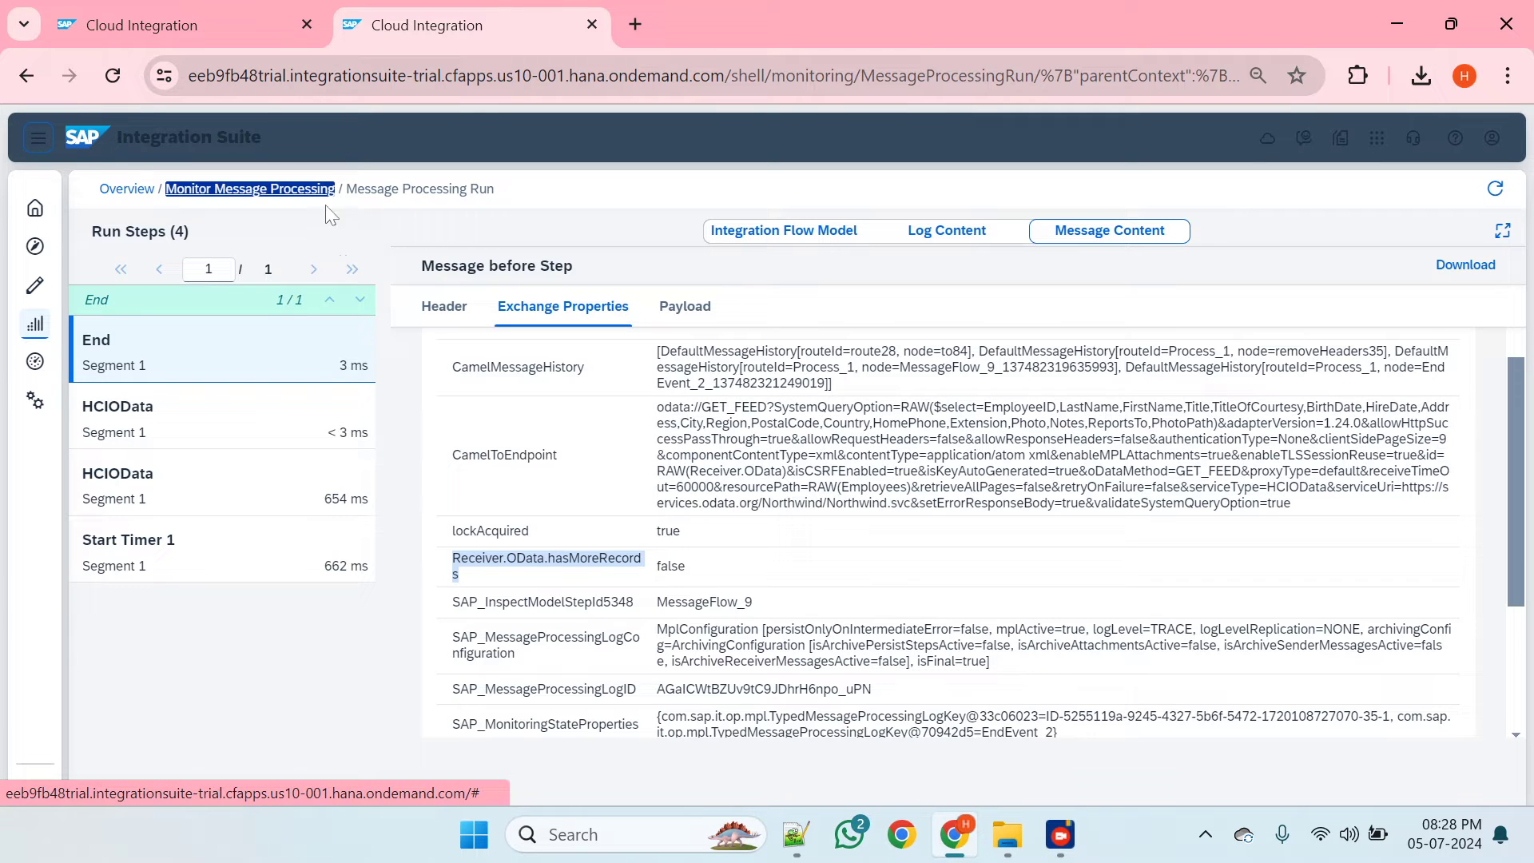
left_click(292, 196)
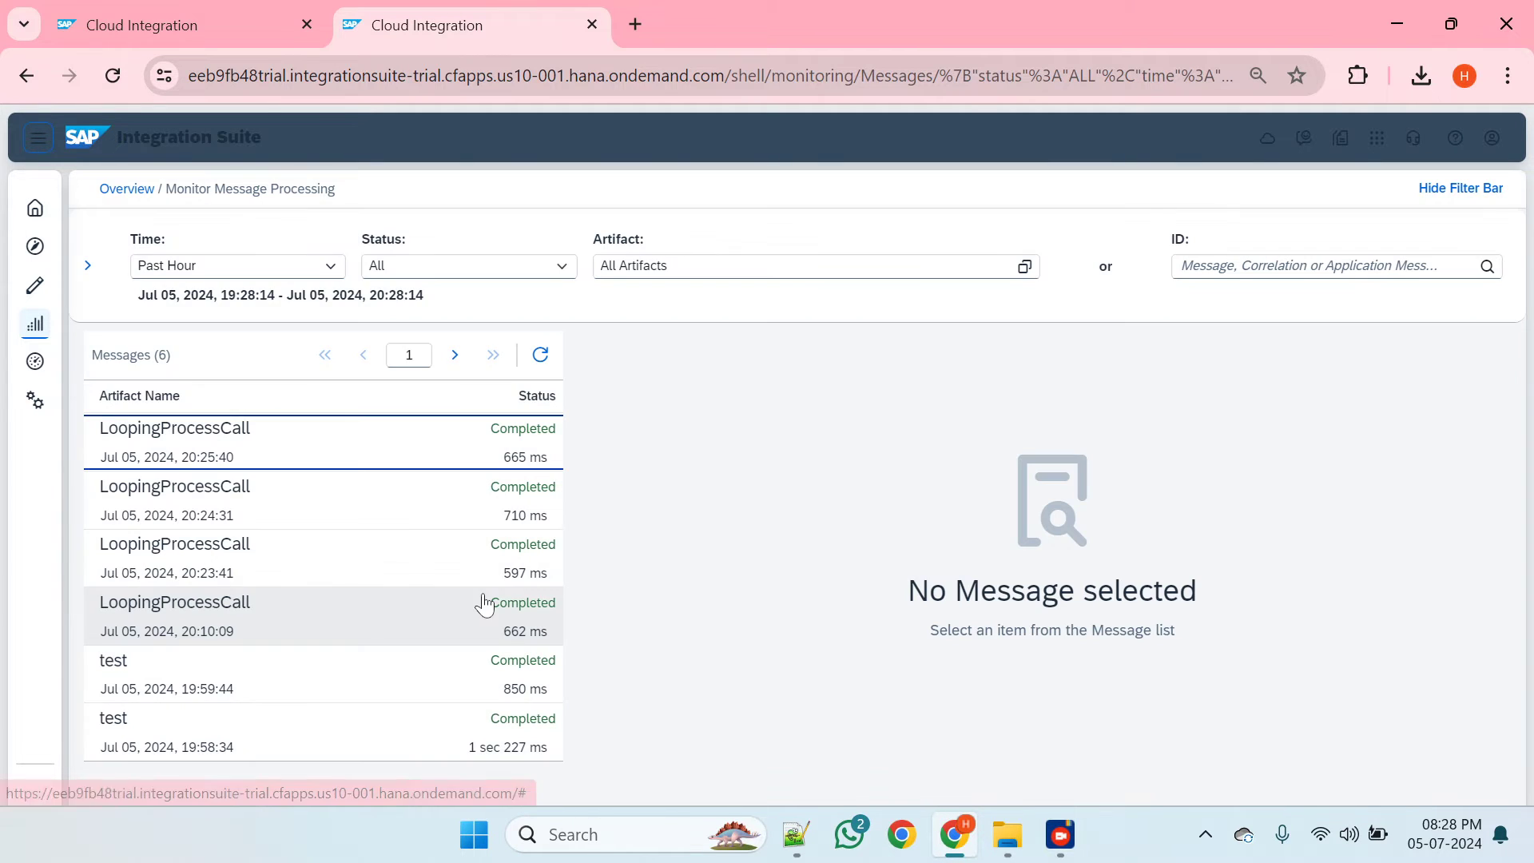
left_click(515, 578)
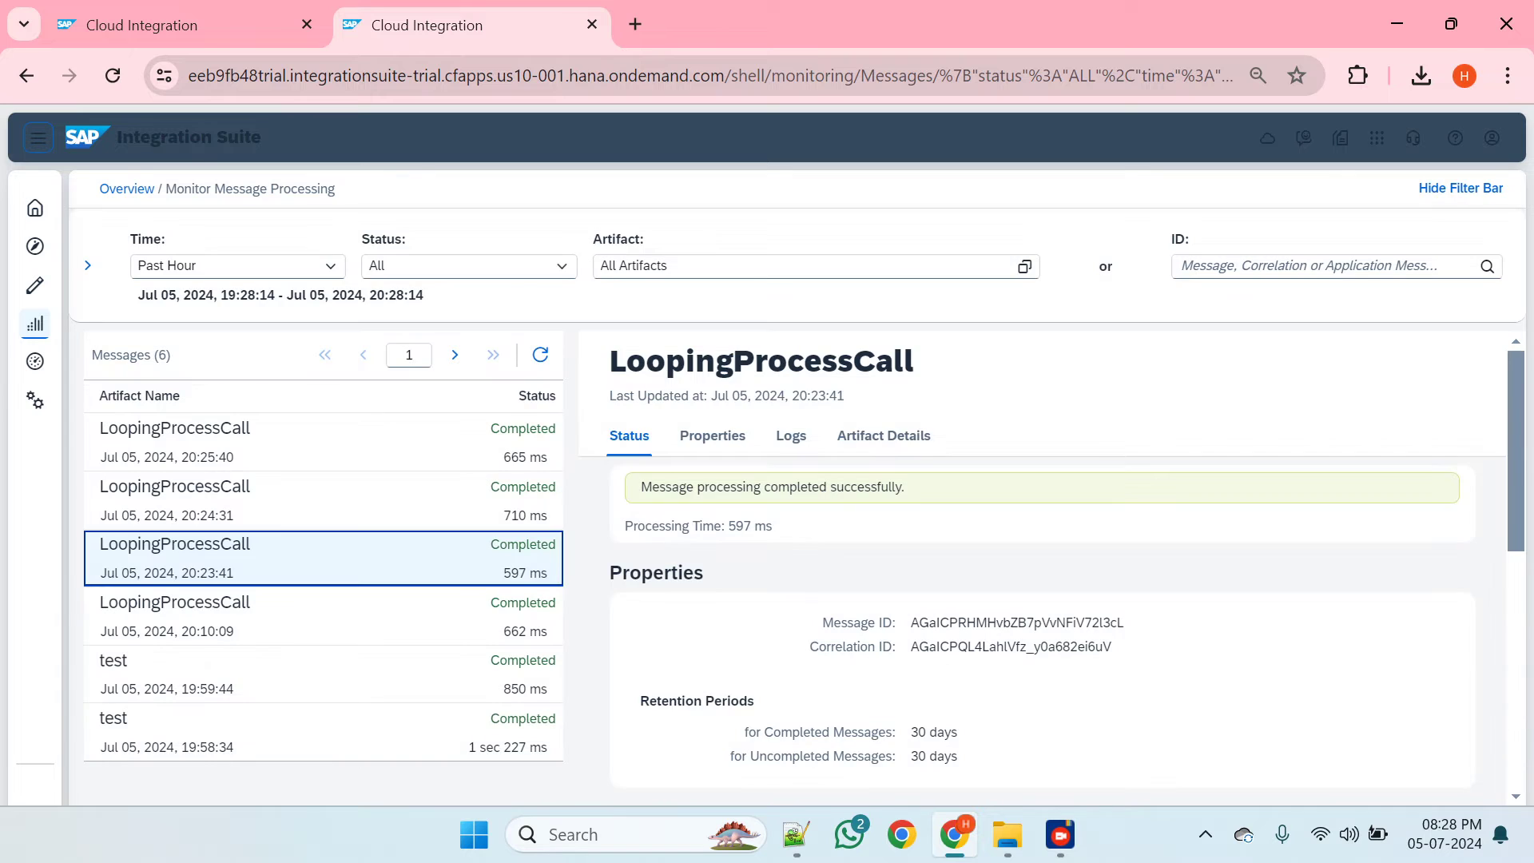
left_click(459, 497)
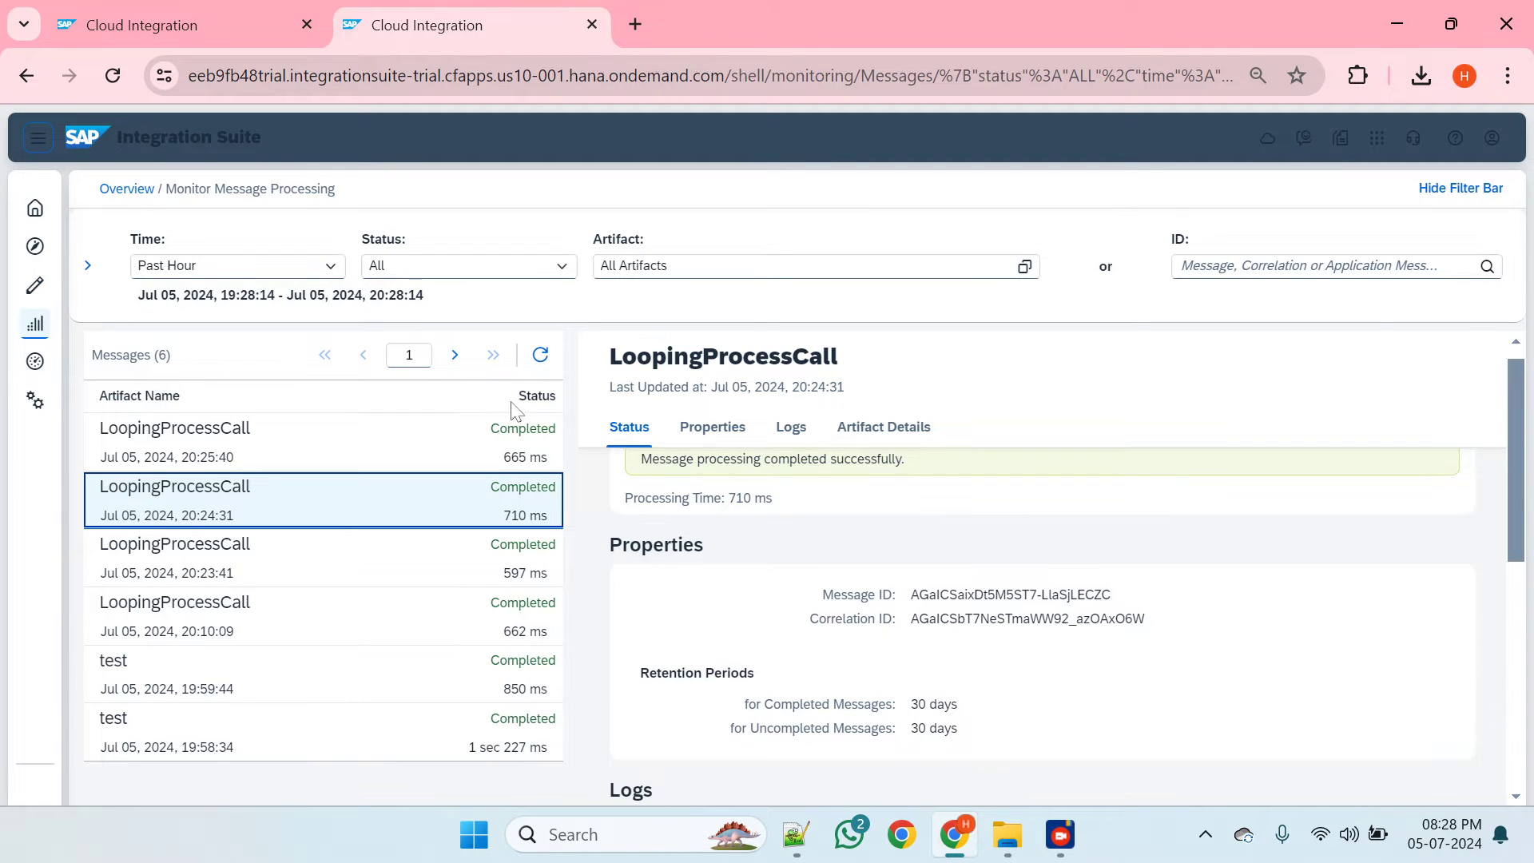
left_click(472, 442)
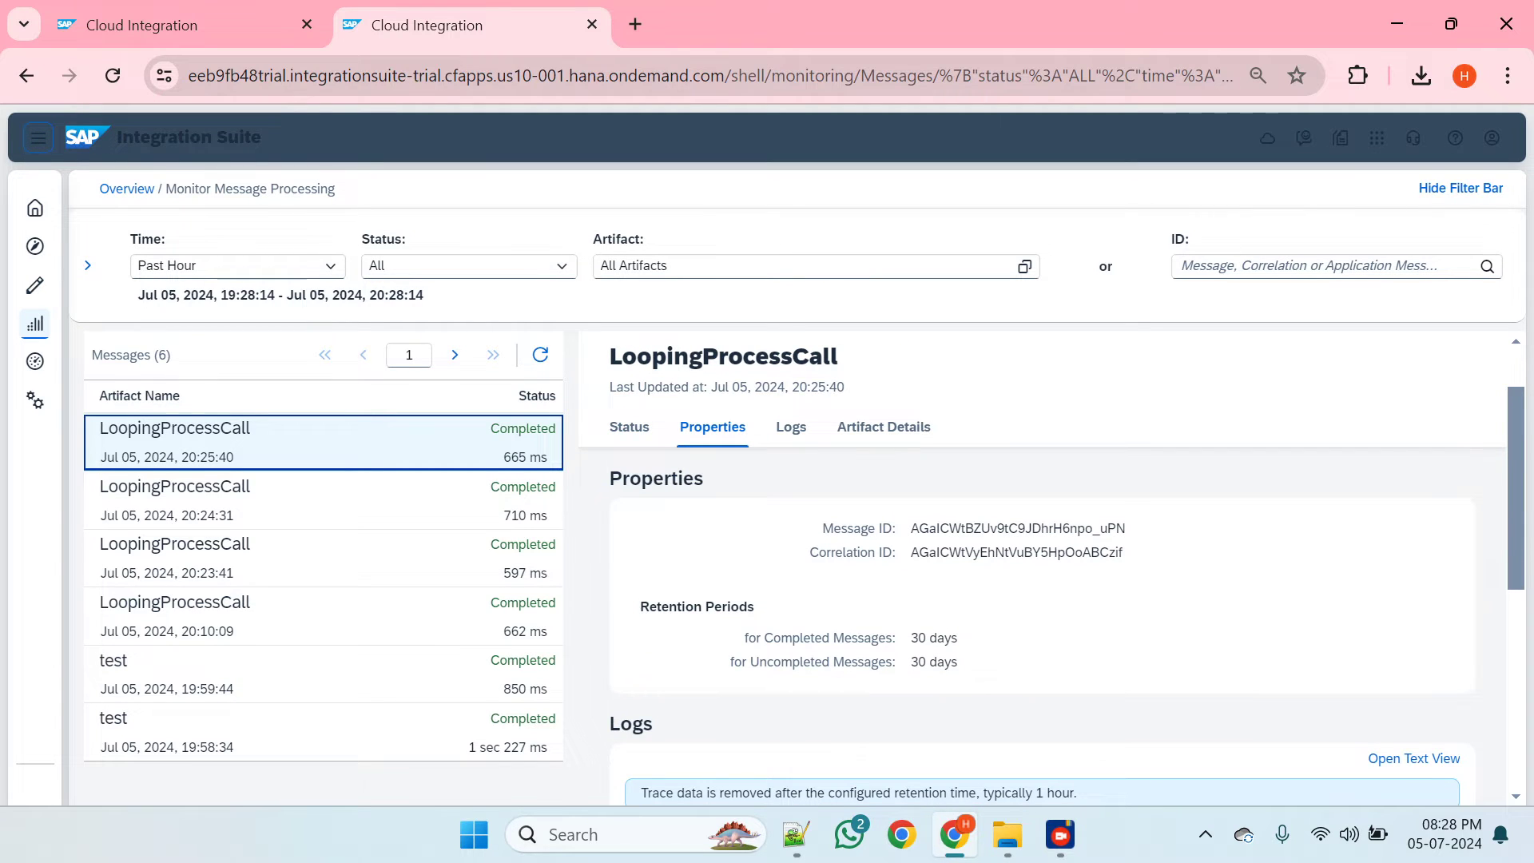
left_click(507, 564)
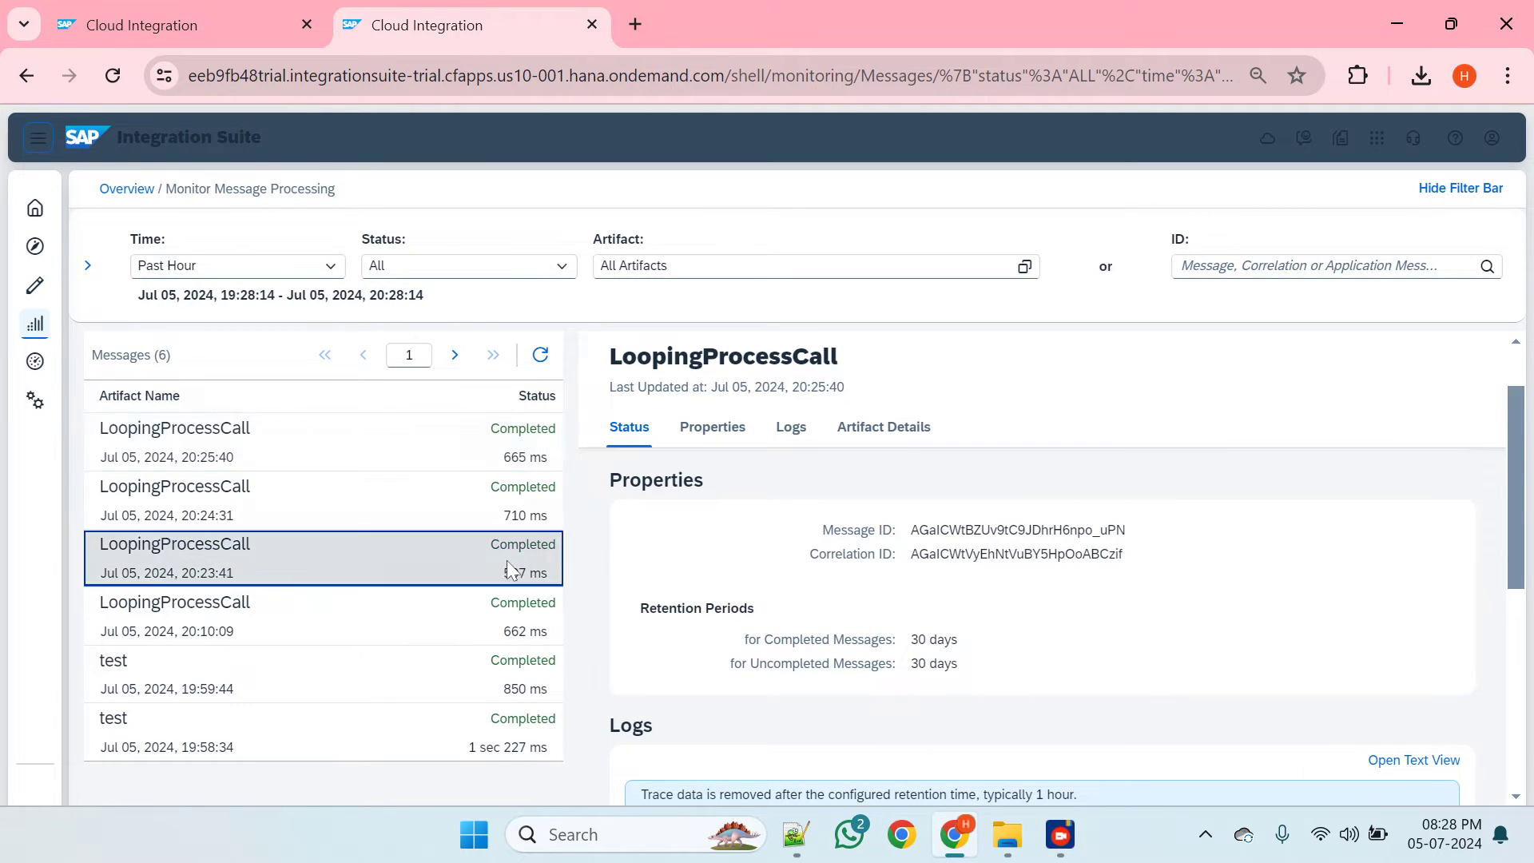
key("ctrl+Tab")
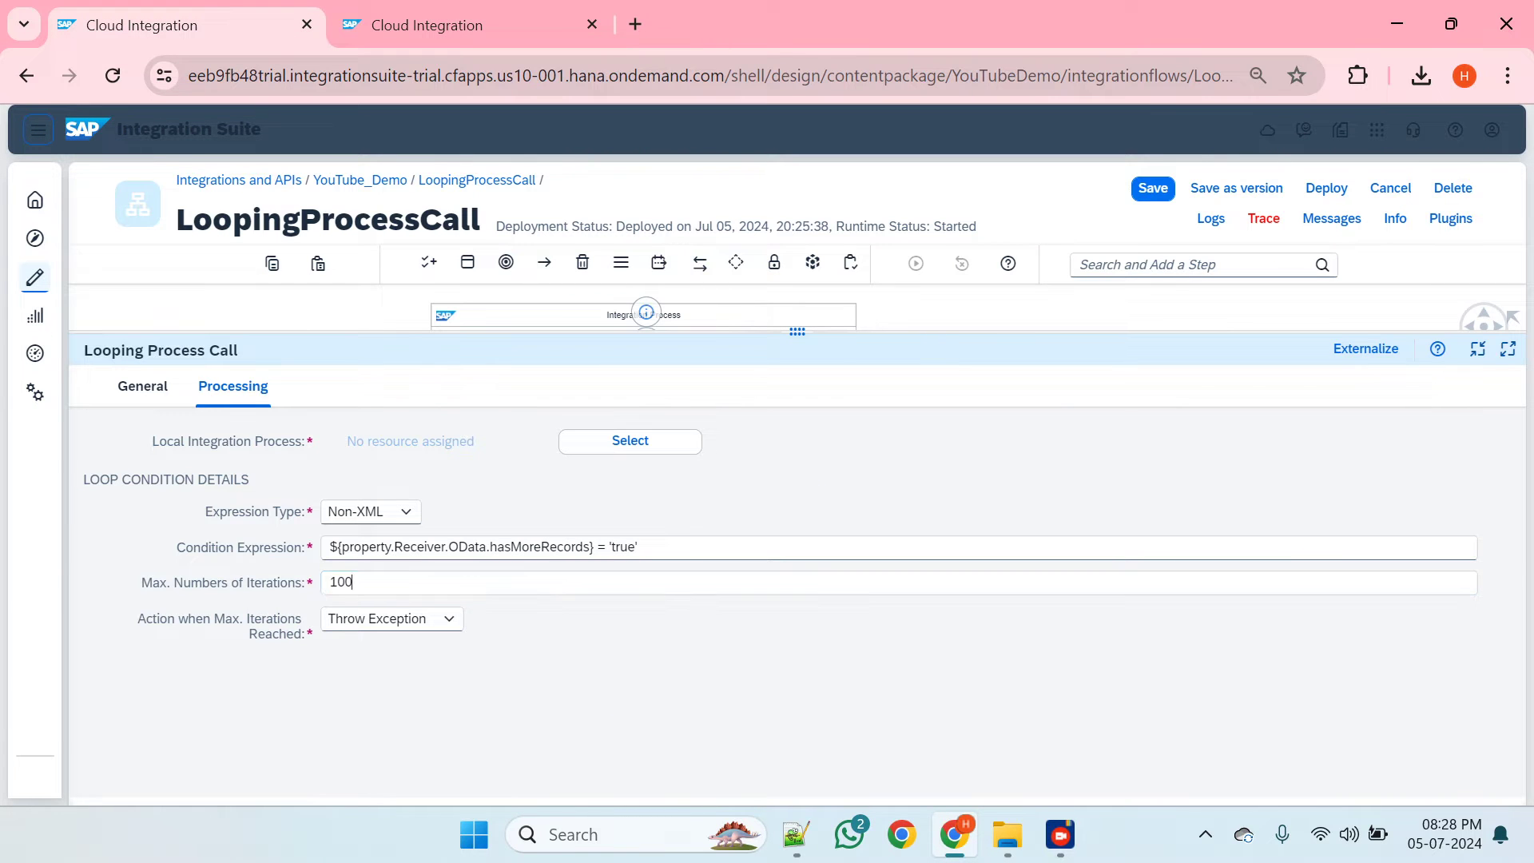
- Set the Looping Process Call's maximum number of iterations to 3
left_click_drag(356, 583, 318, 583)
key("BackSpace")
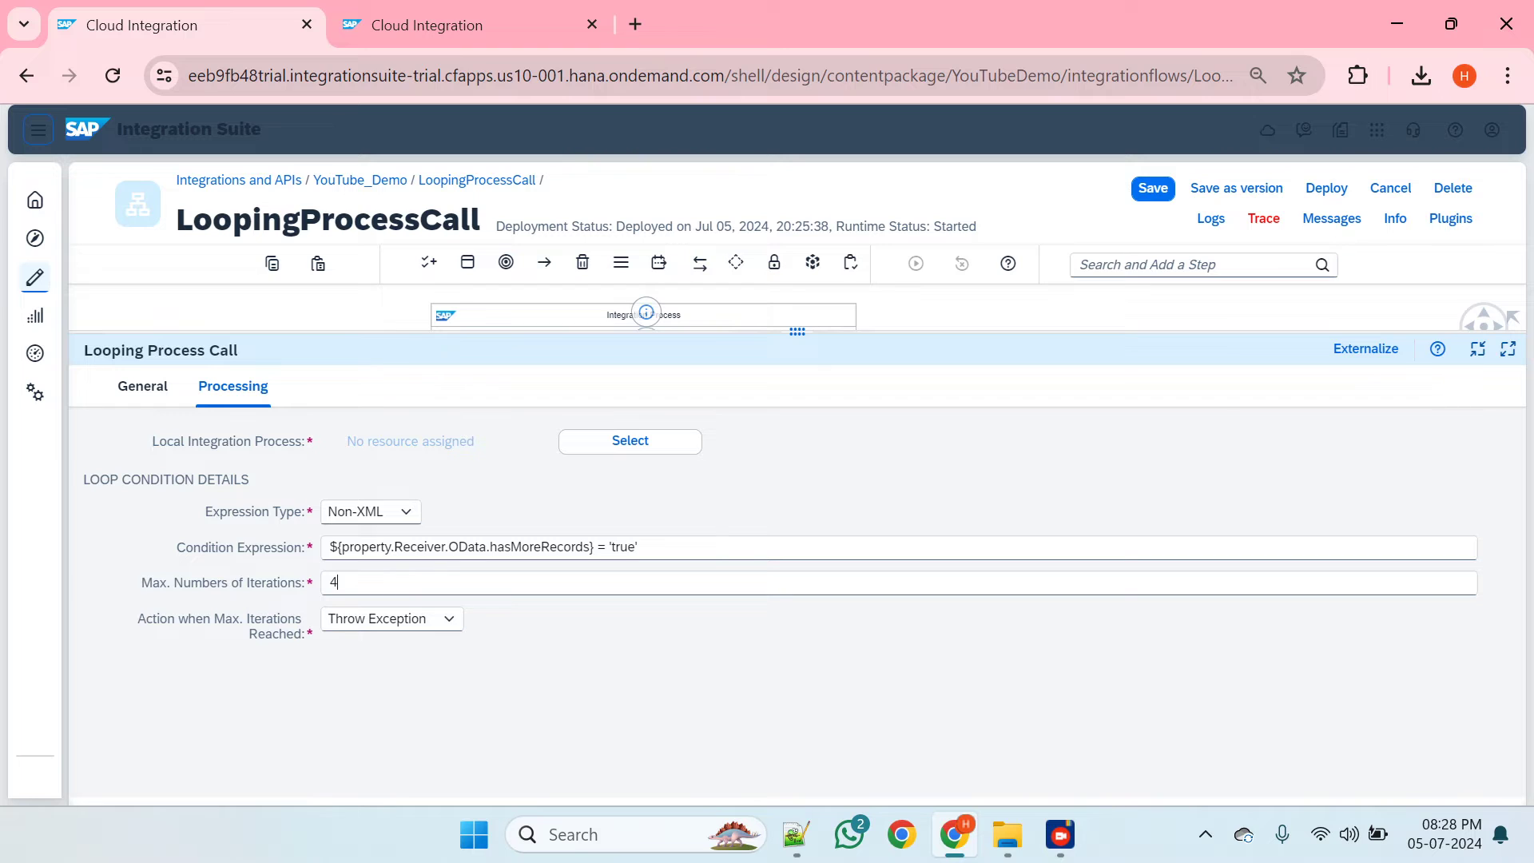
type("4")
key("BackSpace")
type("3")
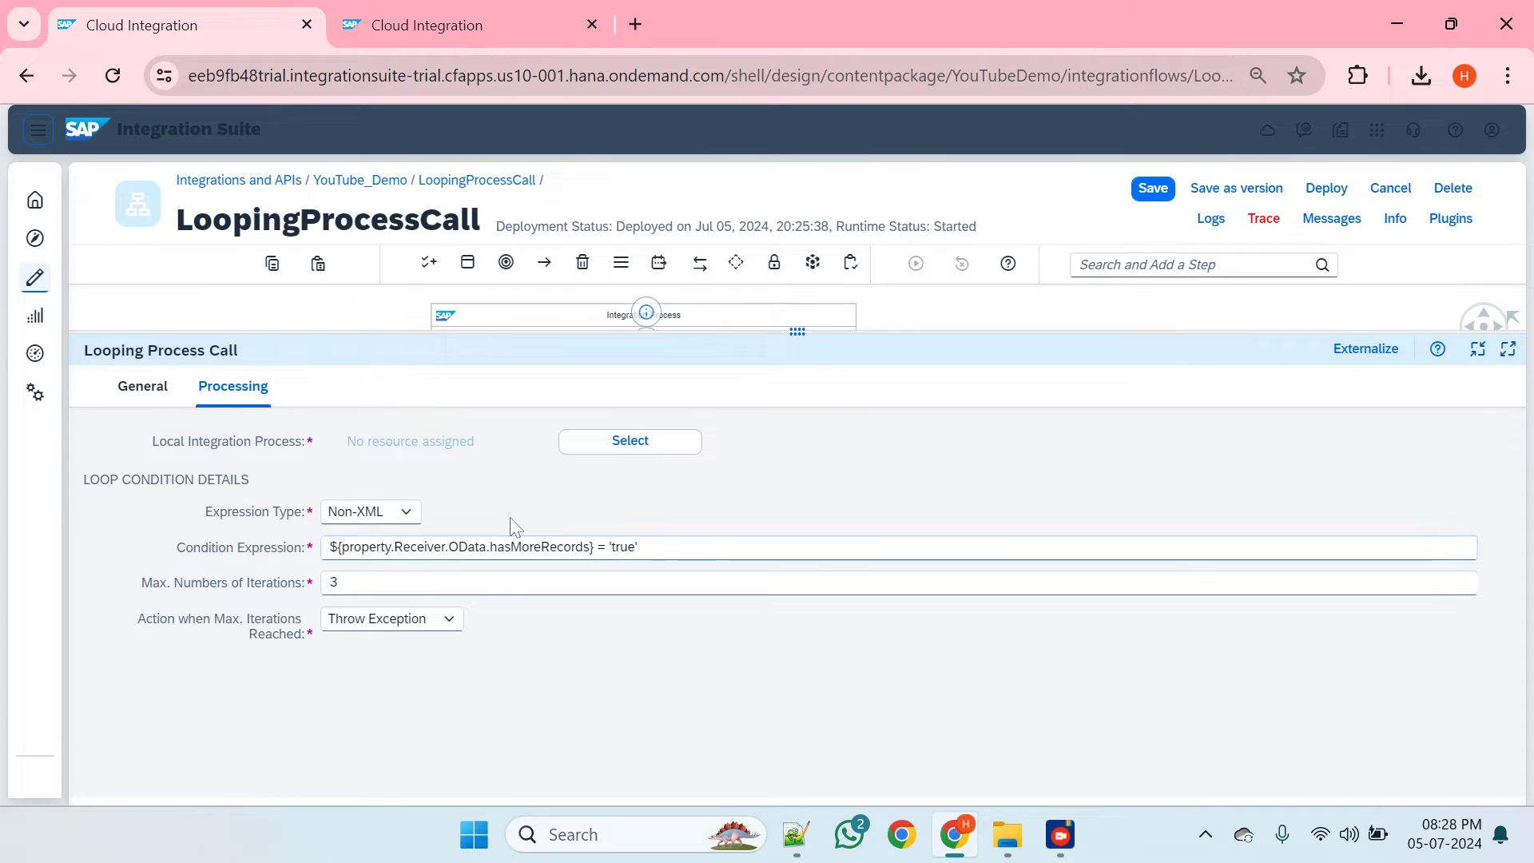
- Select the local process's Request Reply and recheck the 20:24:31, 20:23:41 and 20:25:40 runs in message monitoring before returning to the flow editor
left_click_drag(770, 332, 735, 655)
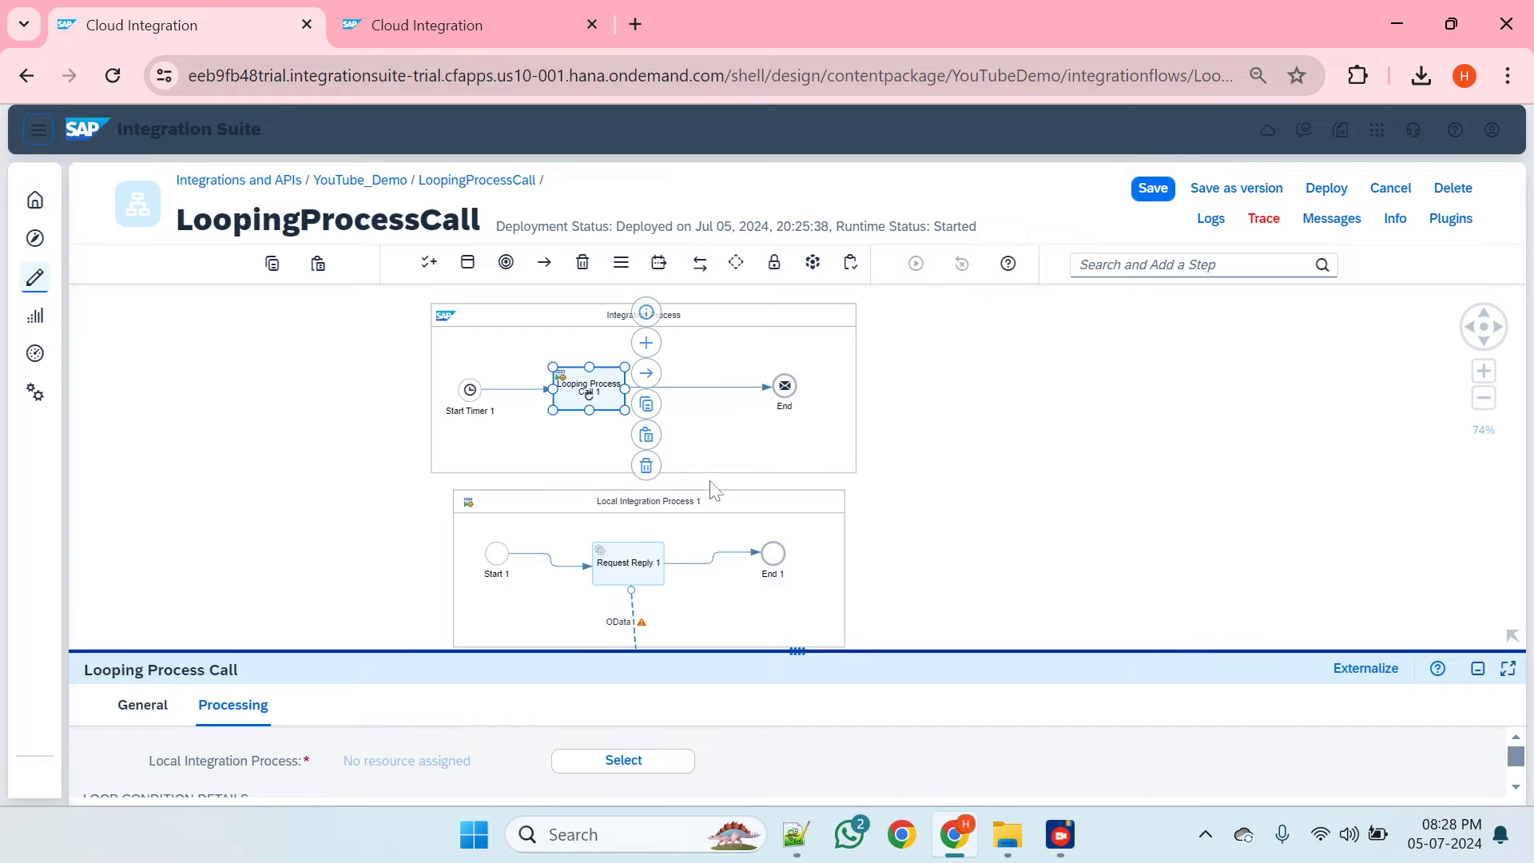
left_click(649, 577)
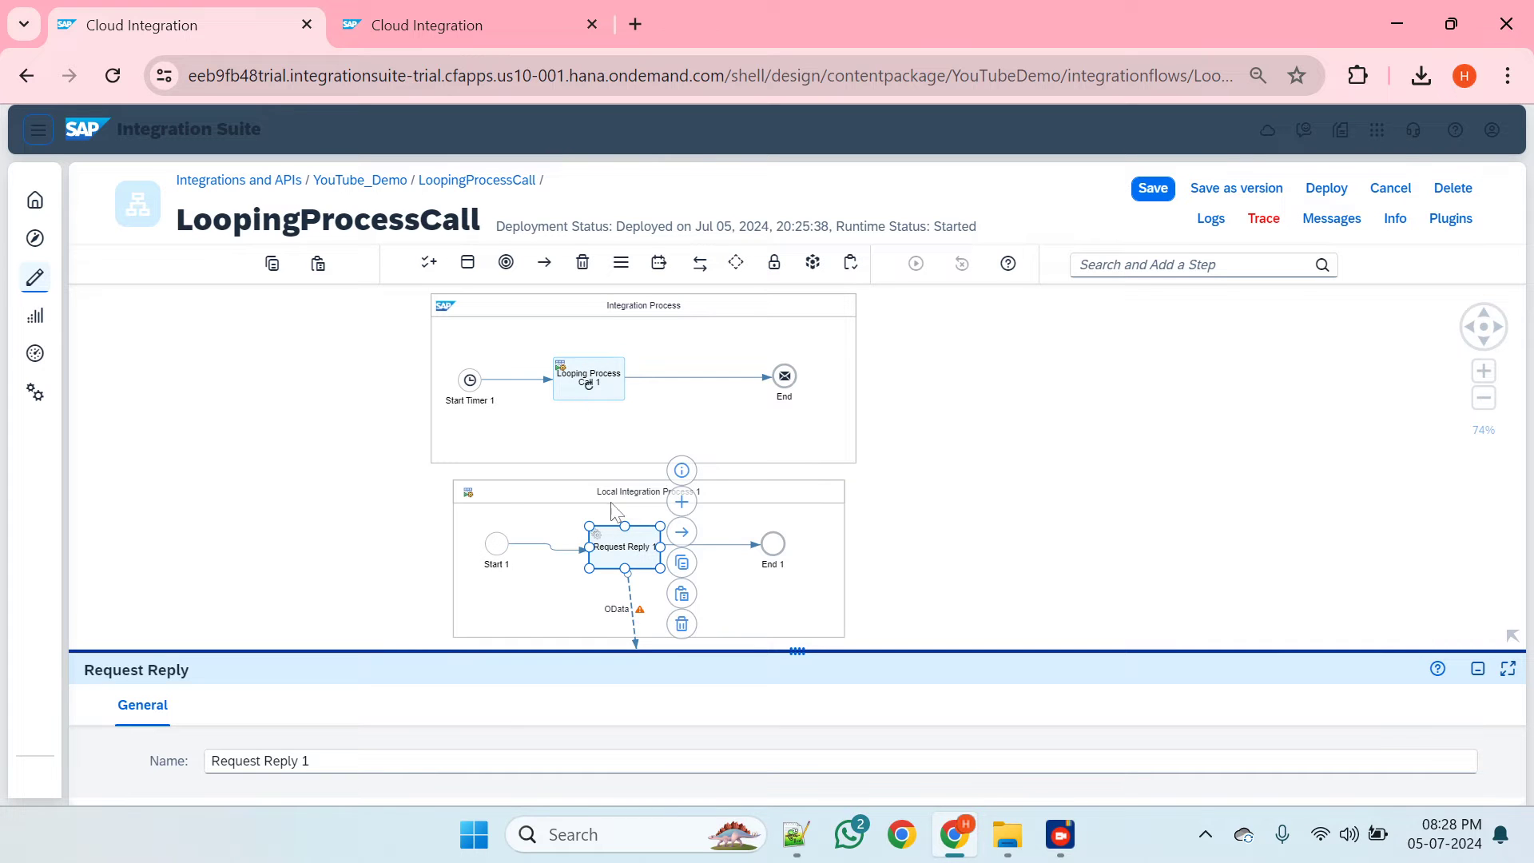
left_click(426, 24)
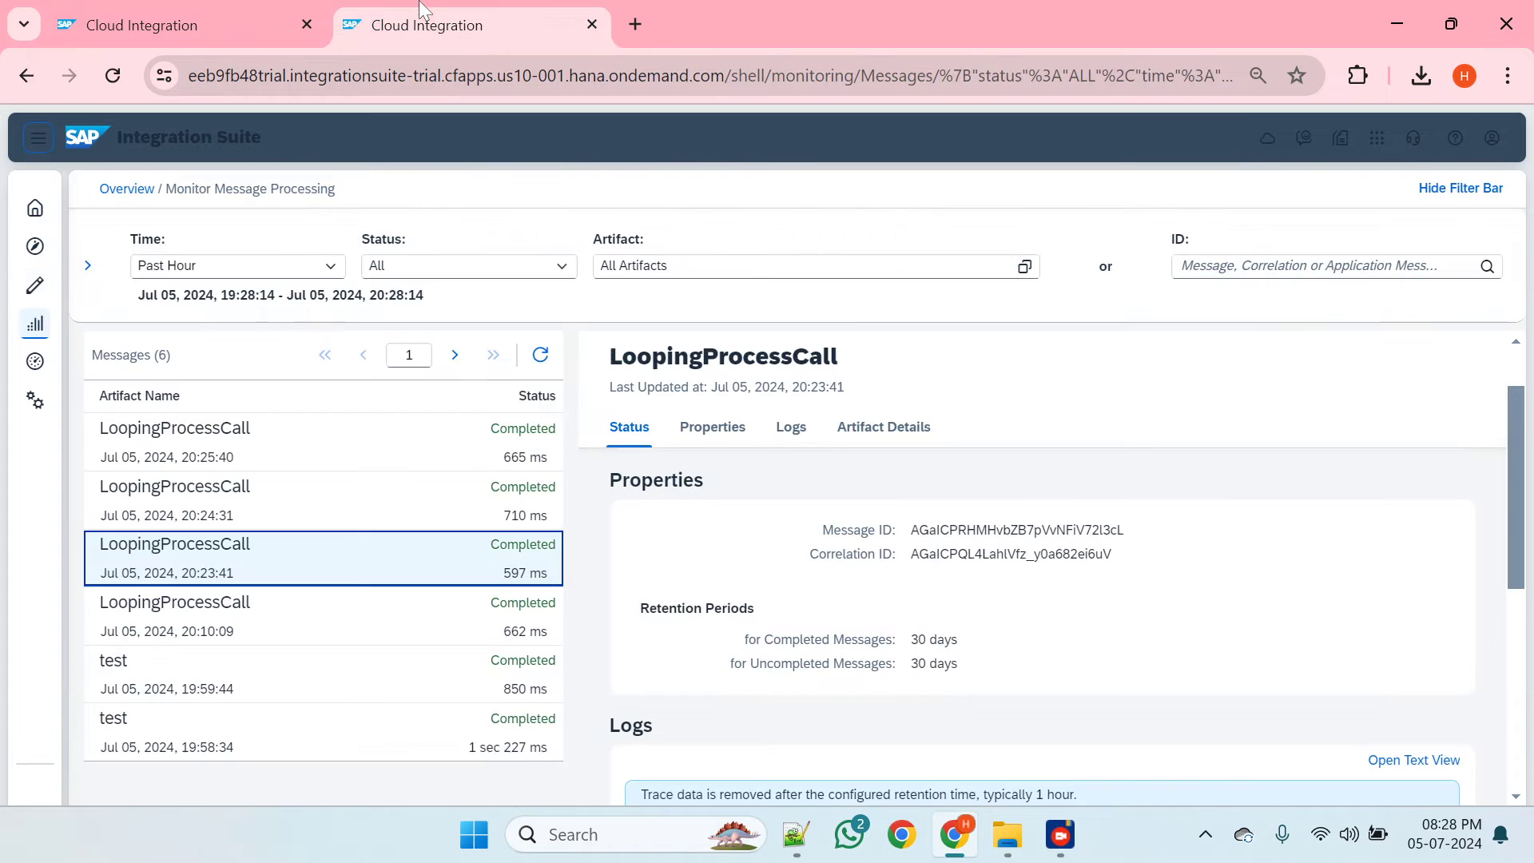
left_click(177, 11)
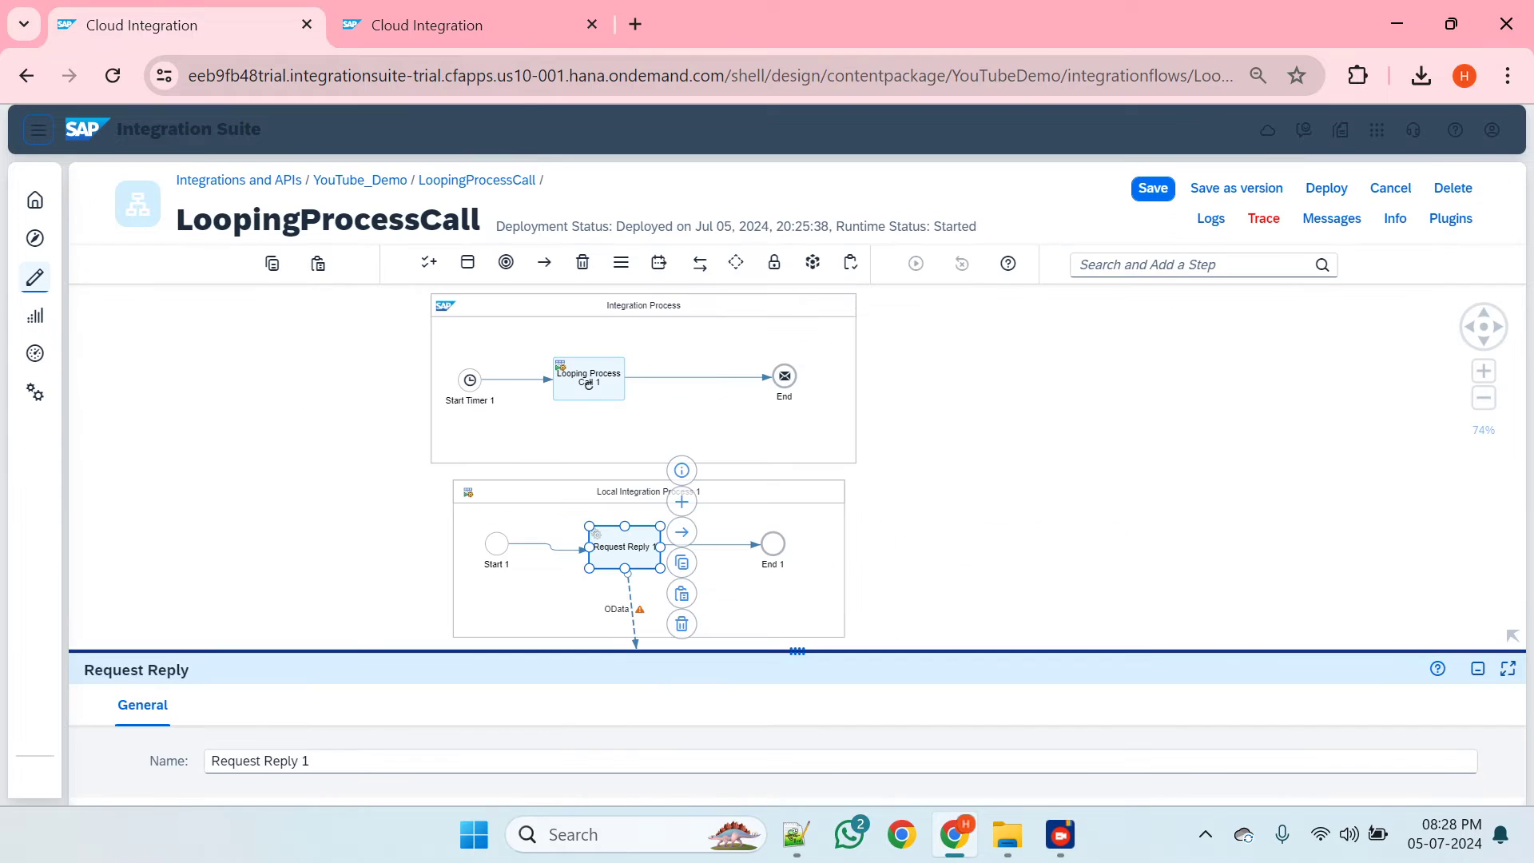
left_click(519, 26)
left_click(500, 478)
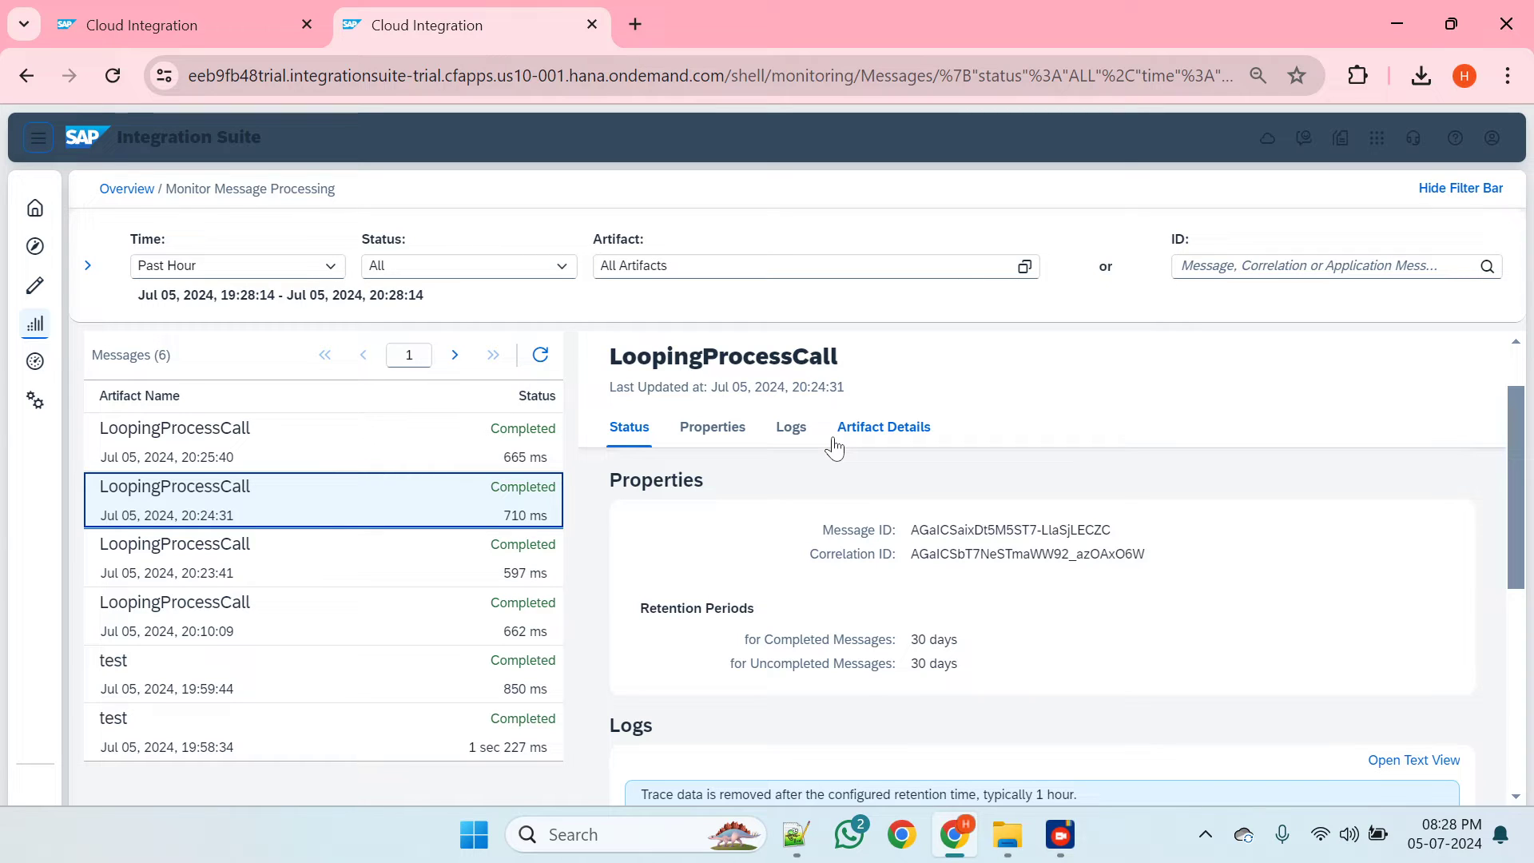
left_click(392, 587)
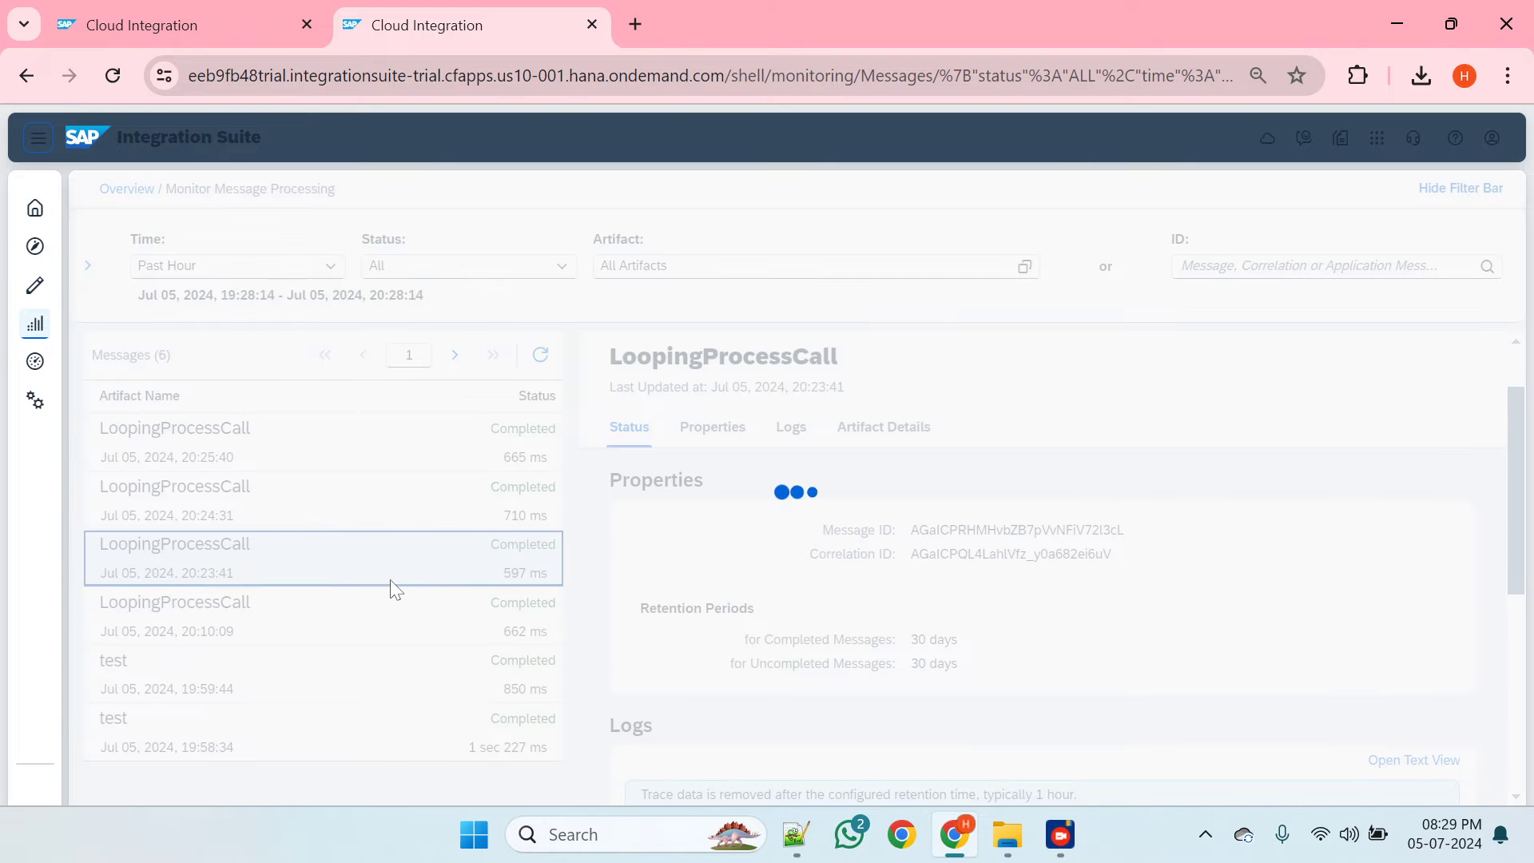
left_click(465, 464)
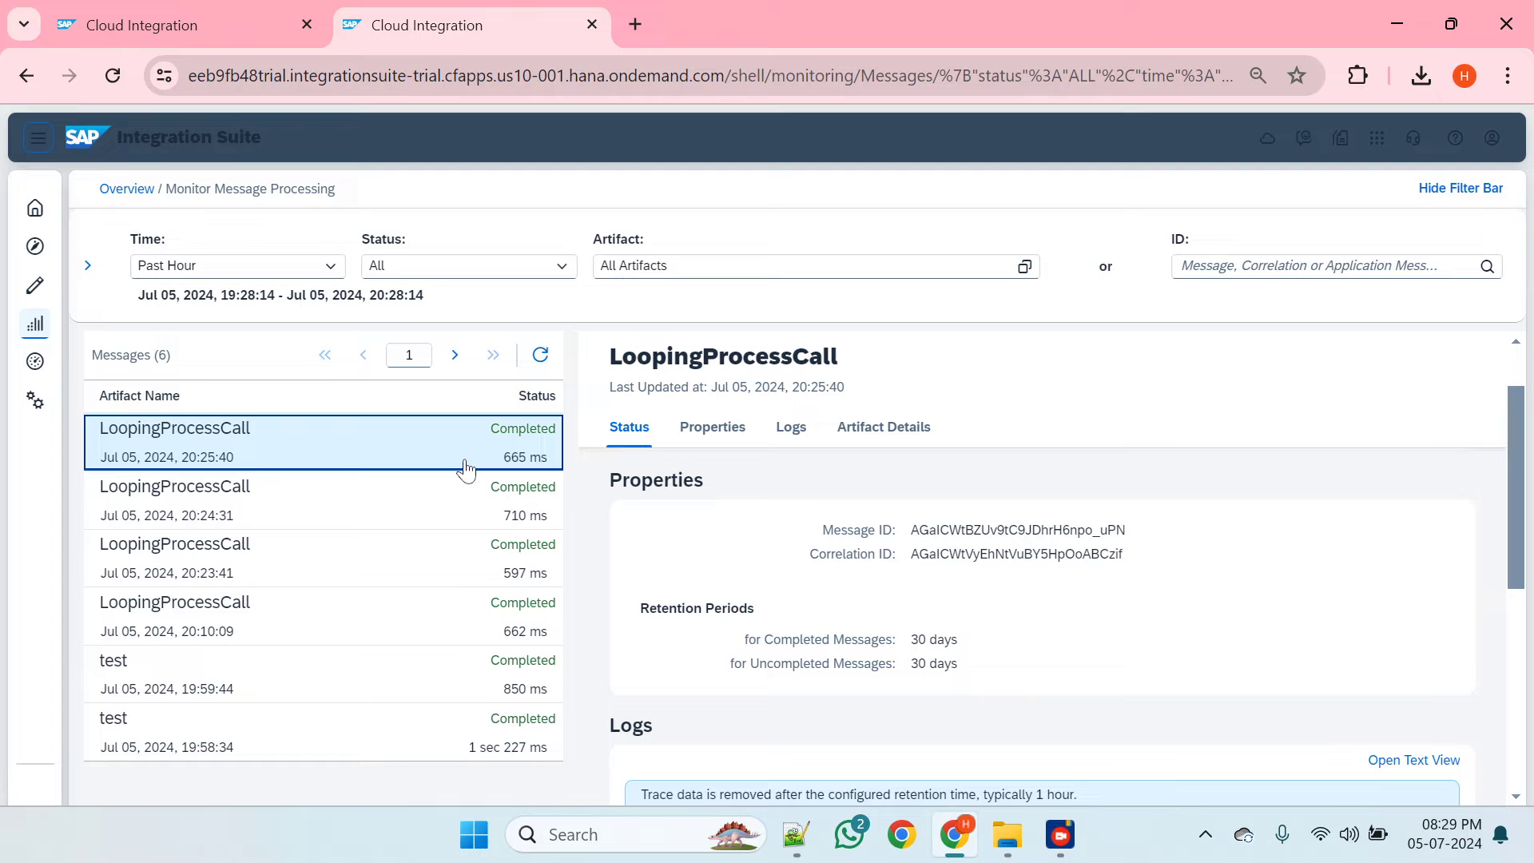
left_click(112, 15)
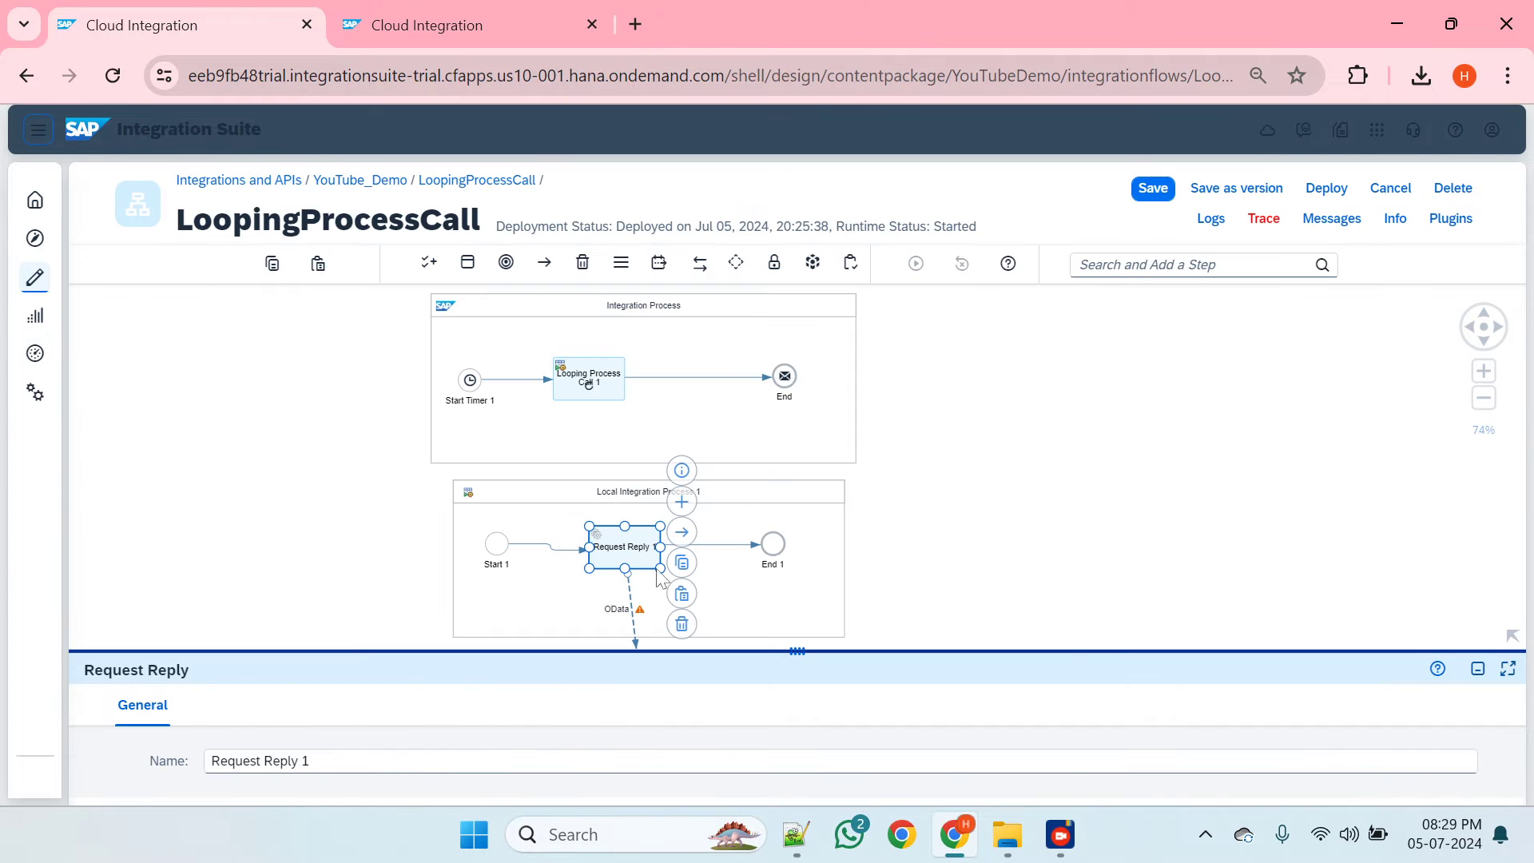
- Check the Looping Process Call's loop condition settings and save the LoopingProcessCall flow
left_click_drag(806, 639, 747, 404)
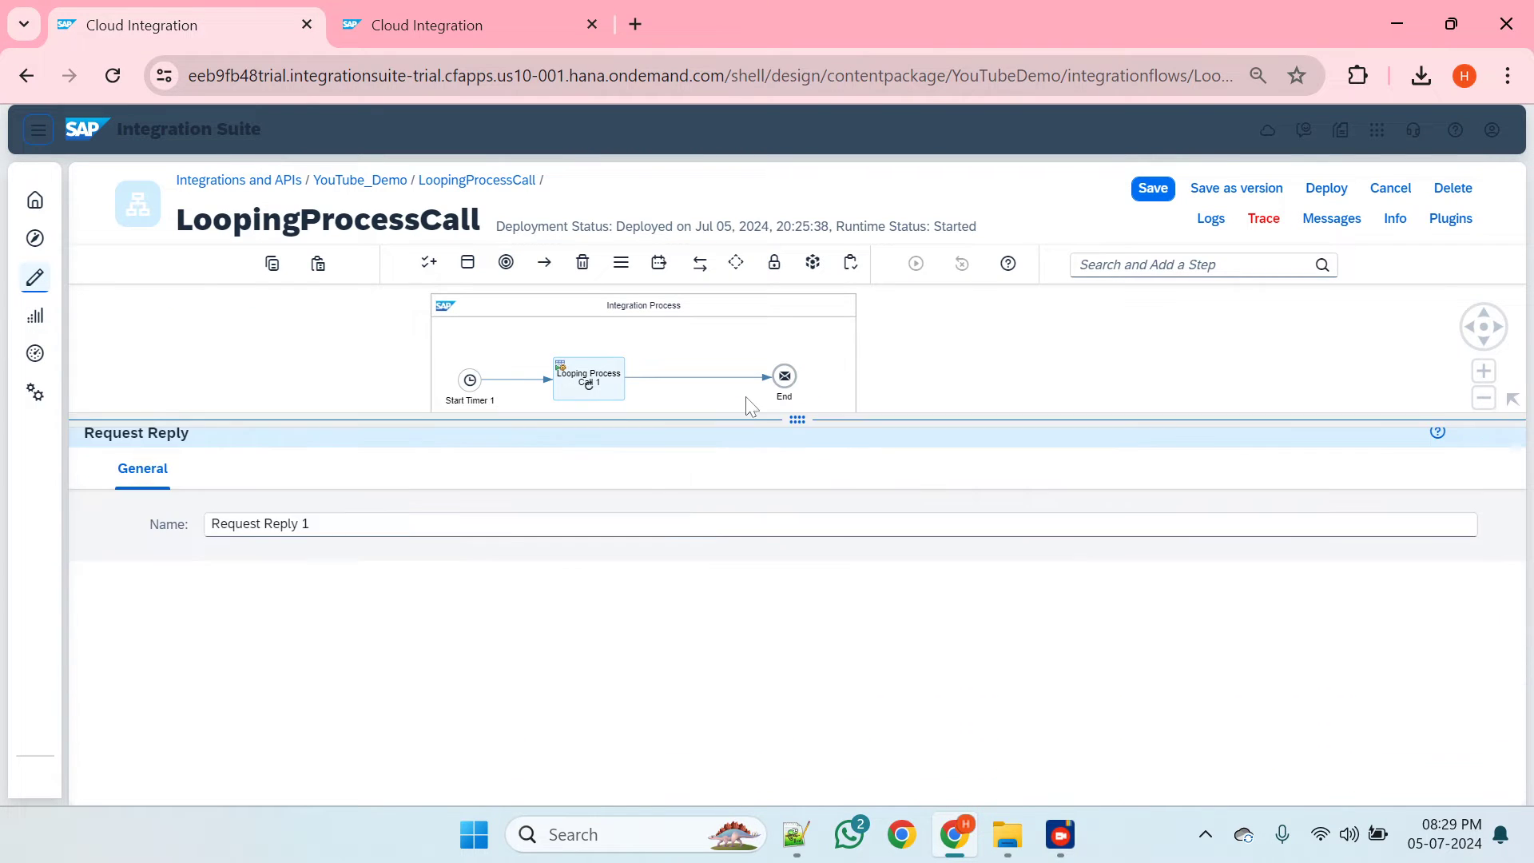
left_click(592, 369)
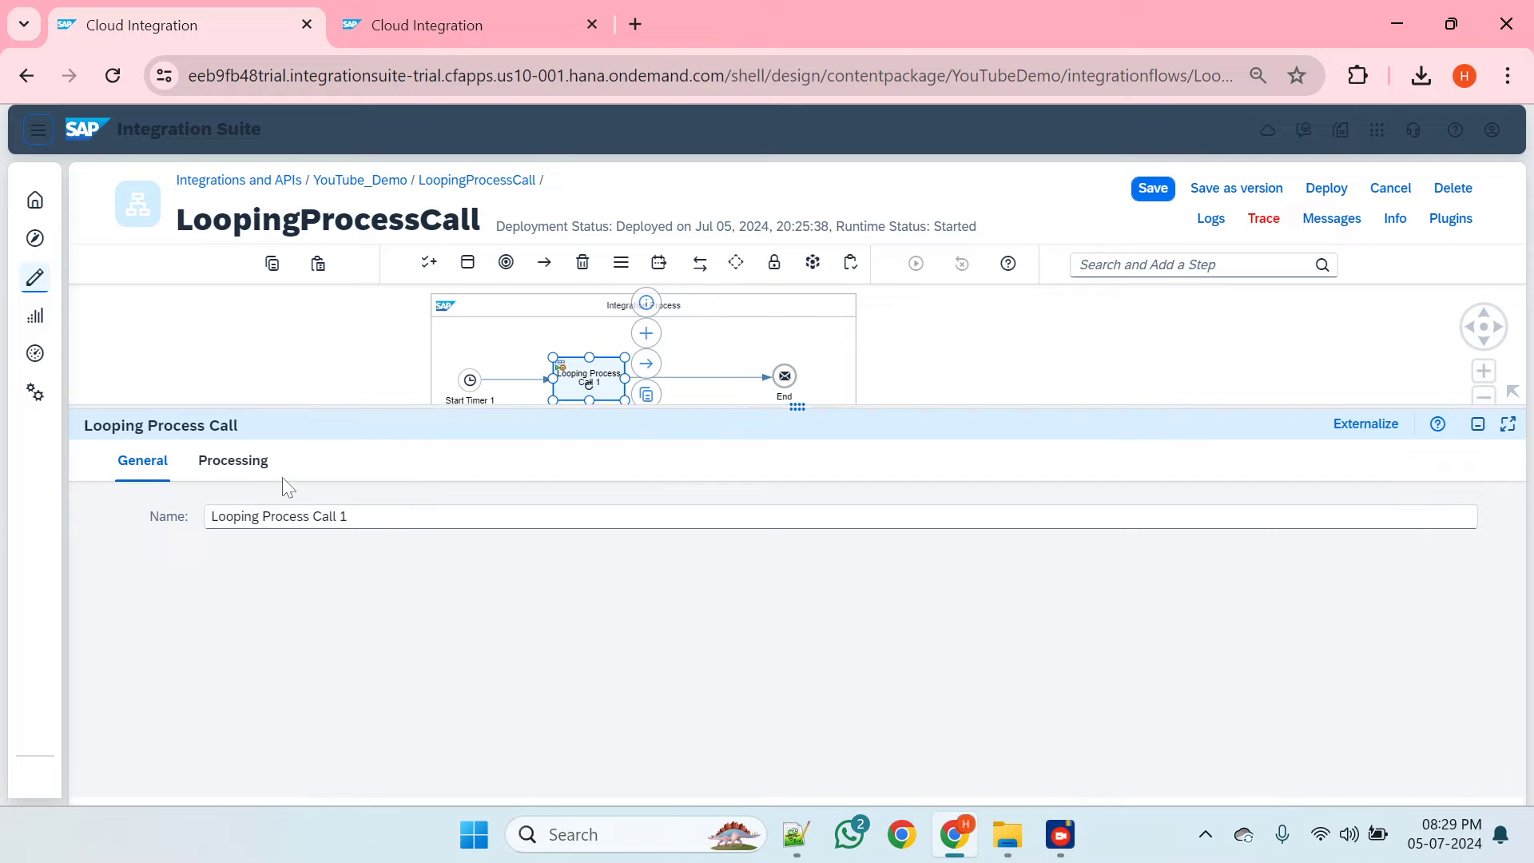
left_click(239, 465)
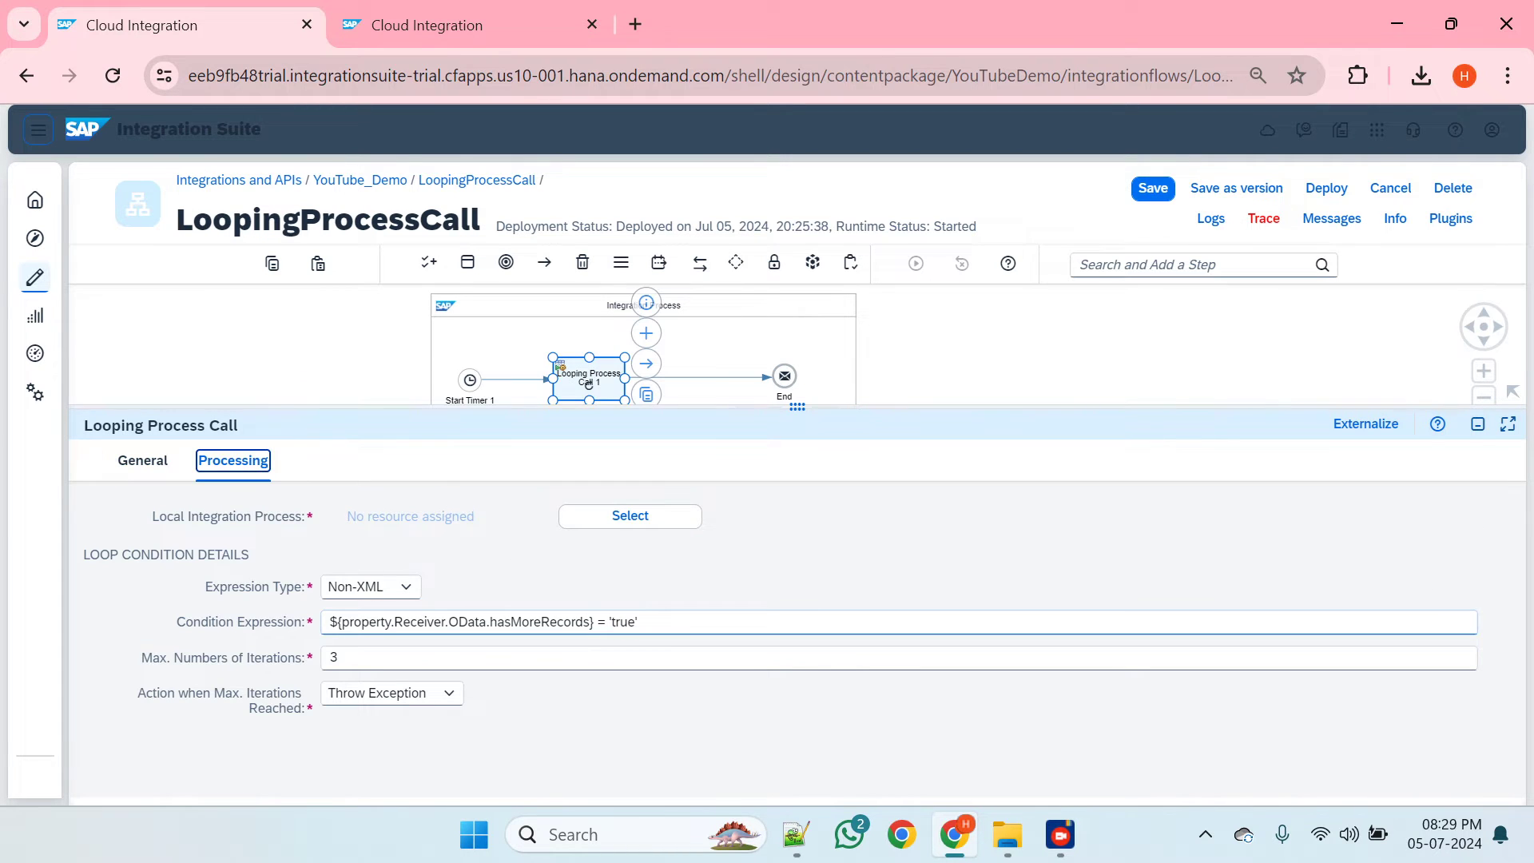
left_click(627, 622)
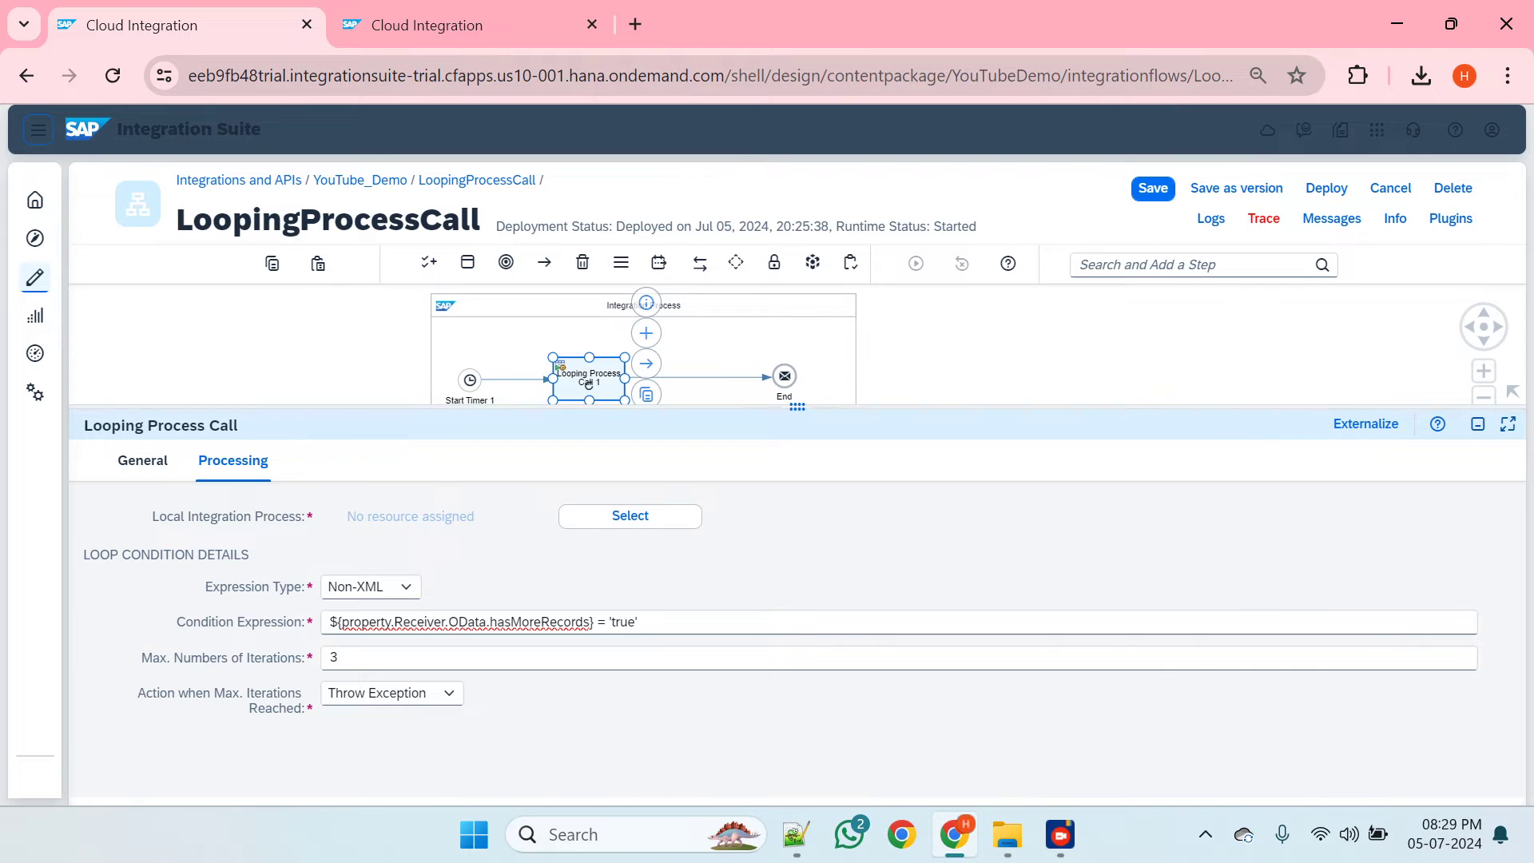
left_click(784, 376)
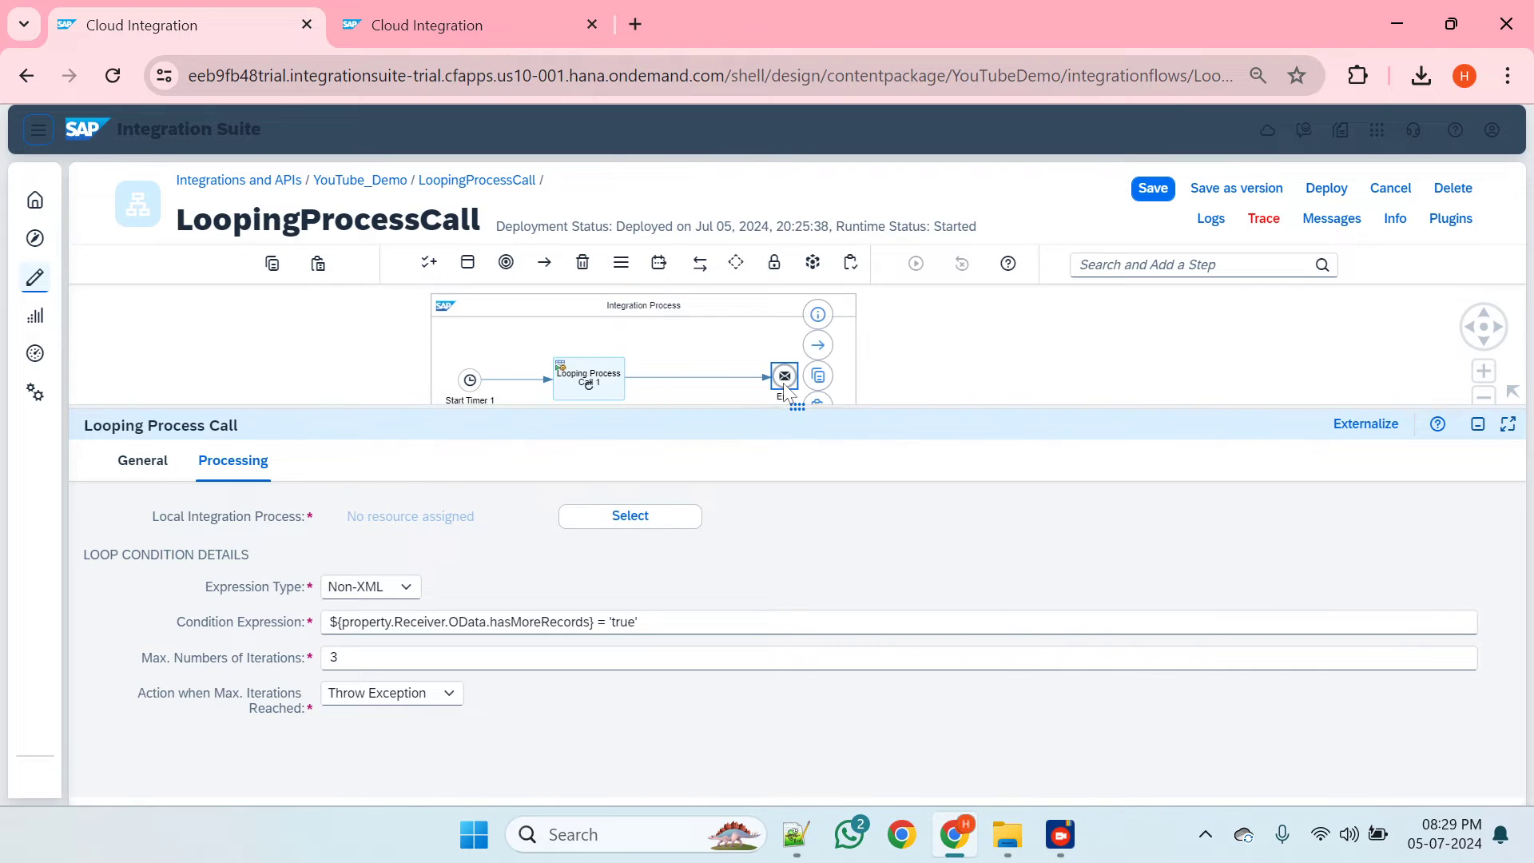
left_click_drag(759, 477, 723, 645)
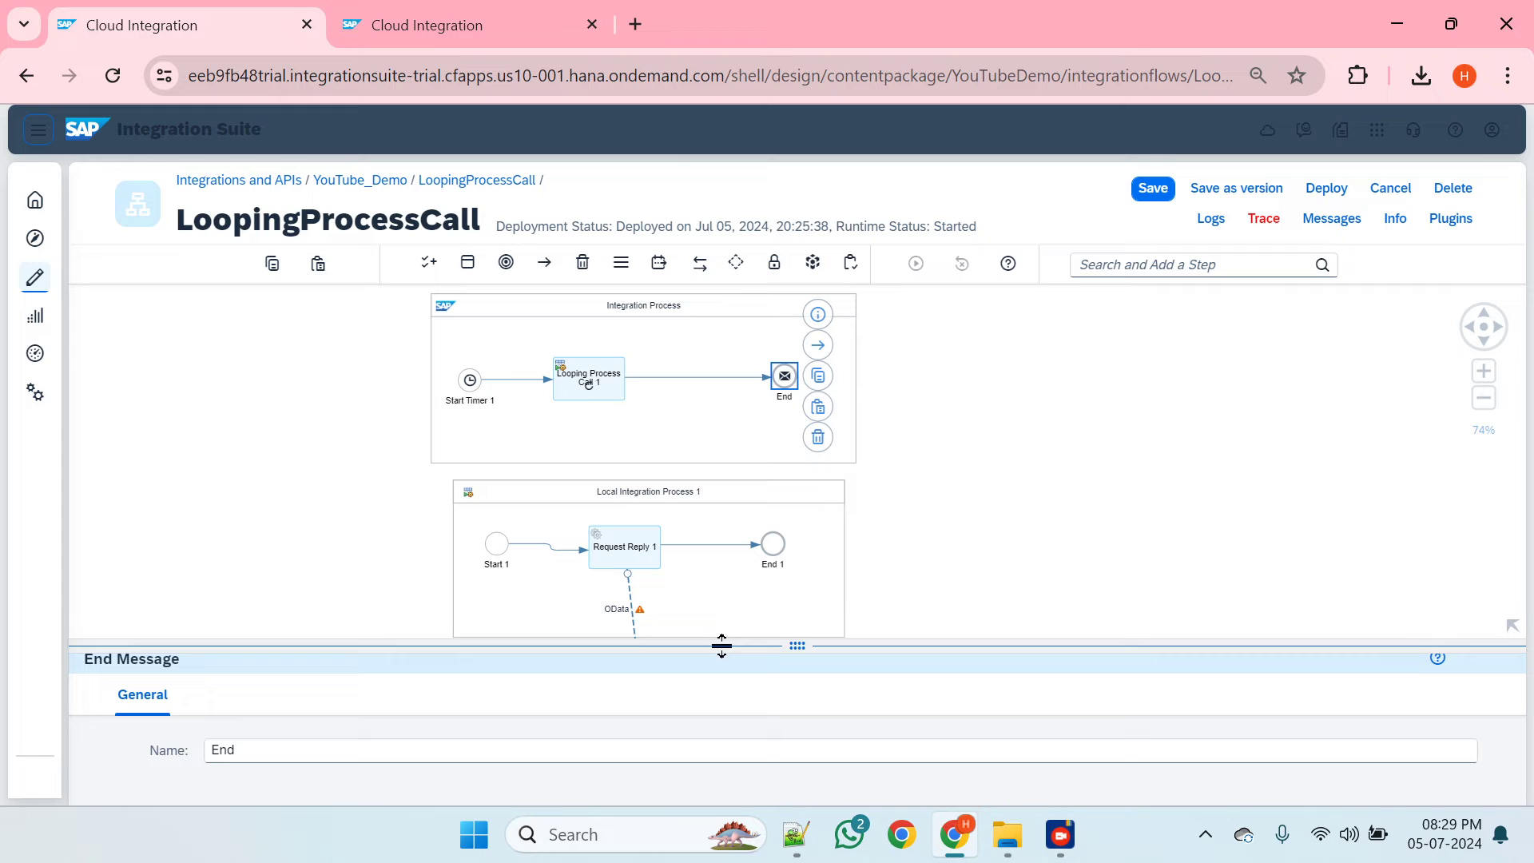
left_click(1153, 190)
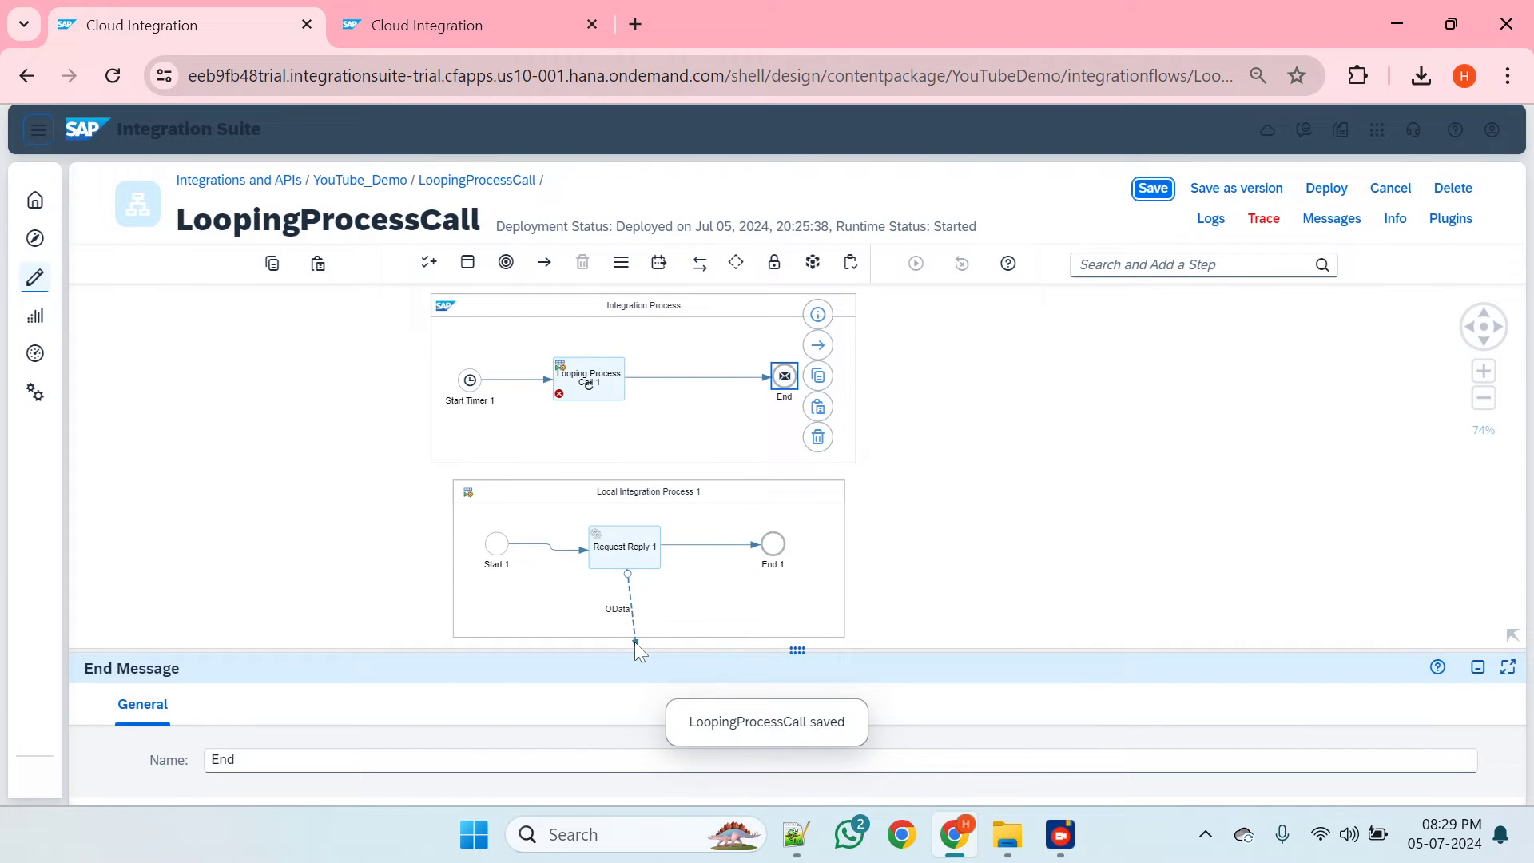
- Review the OData channel's connection details and its page size and paging settings
left_click(635, 639)
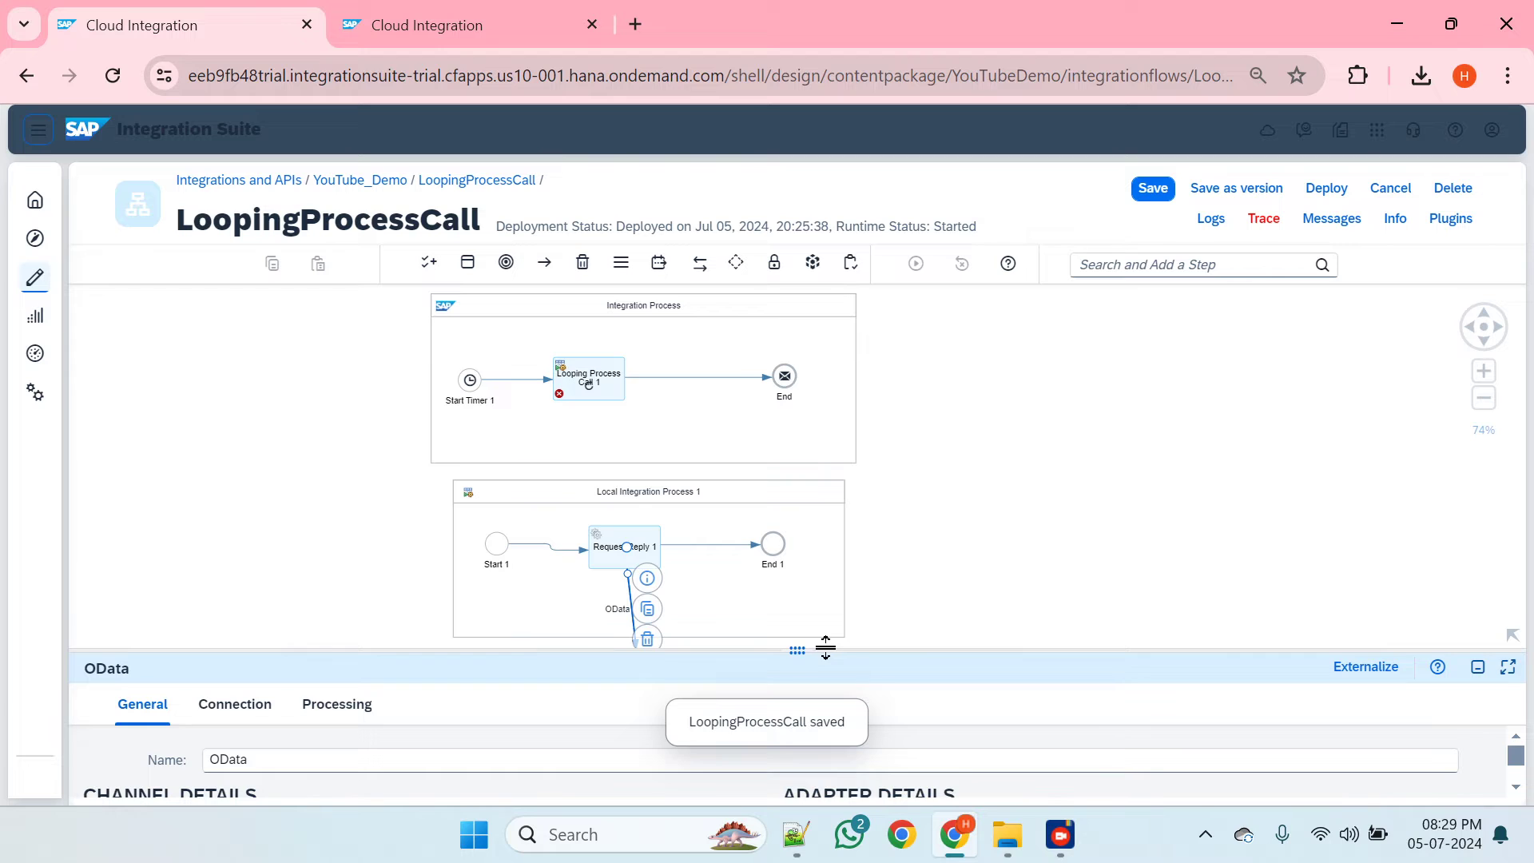
left_click_drag(825, 648, 762, 395)
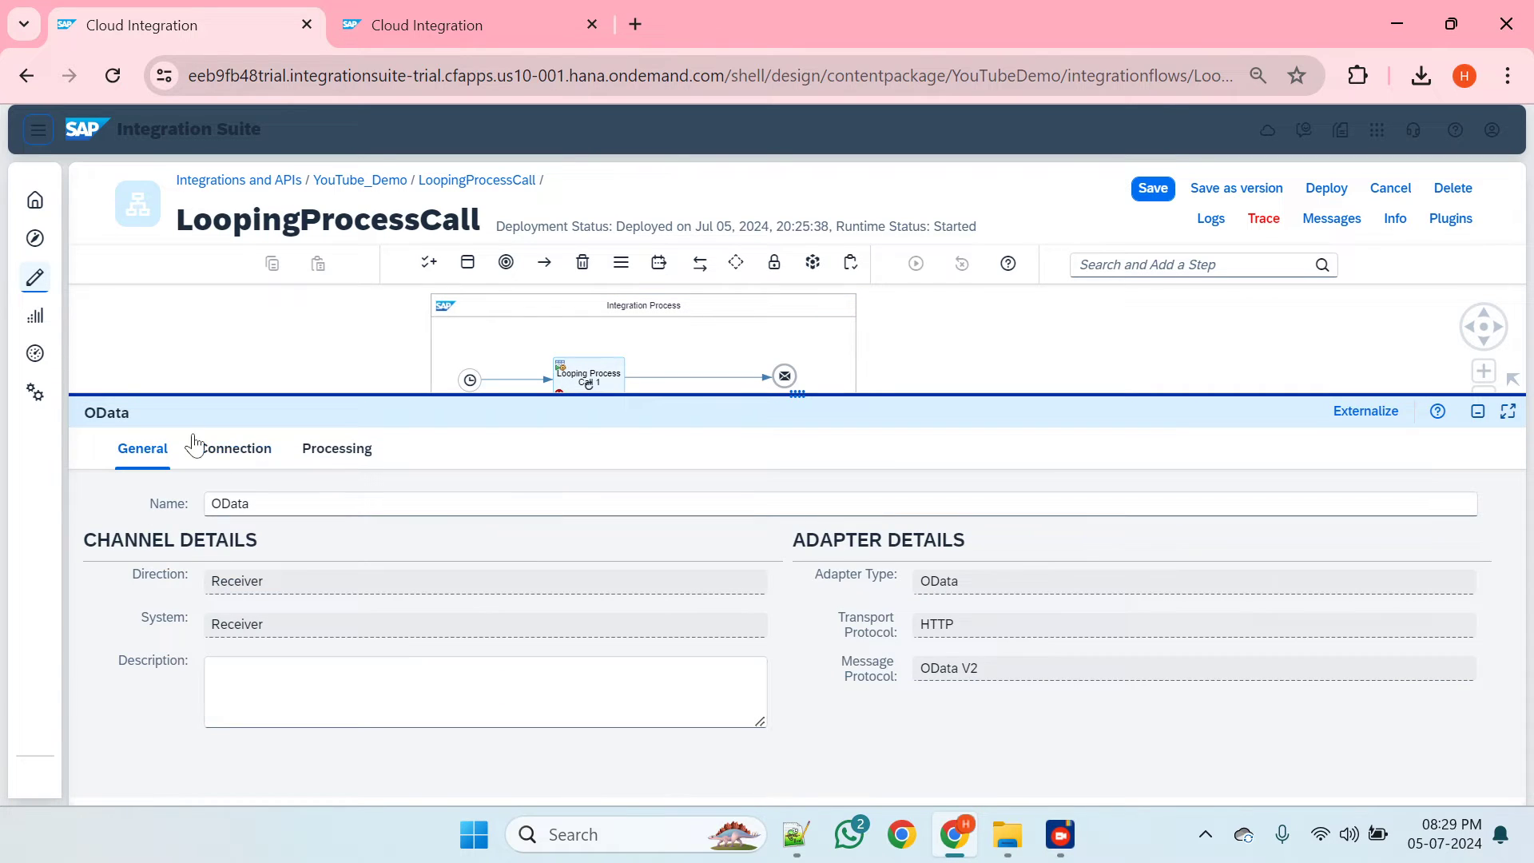
left_click(234, 448)
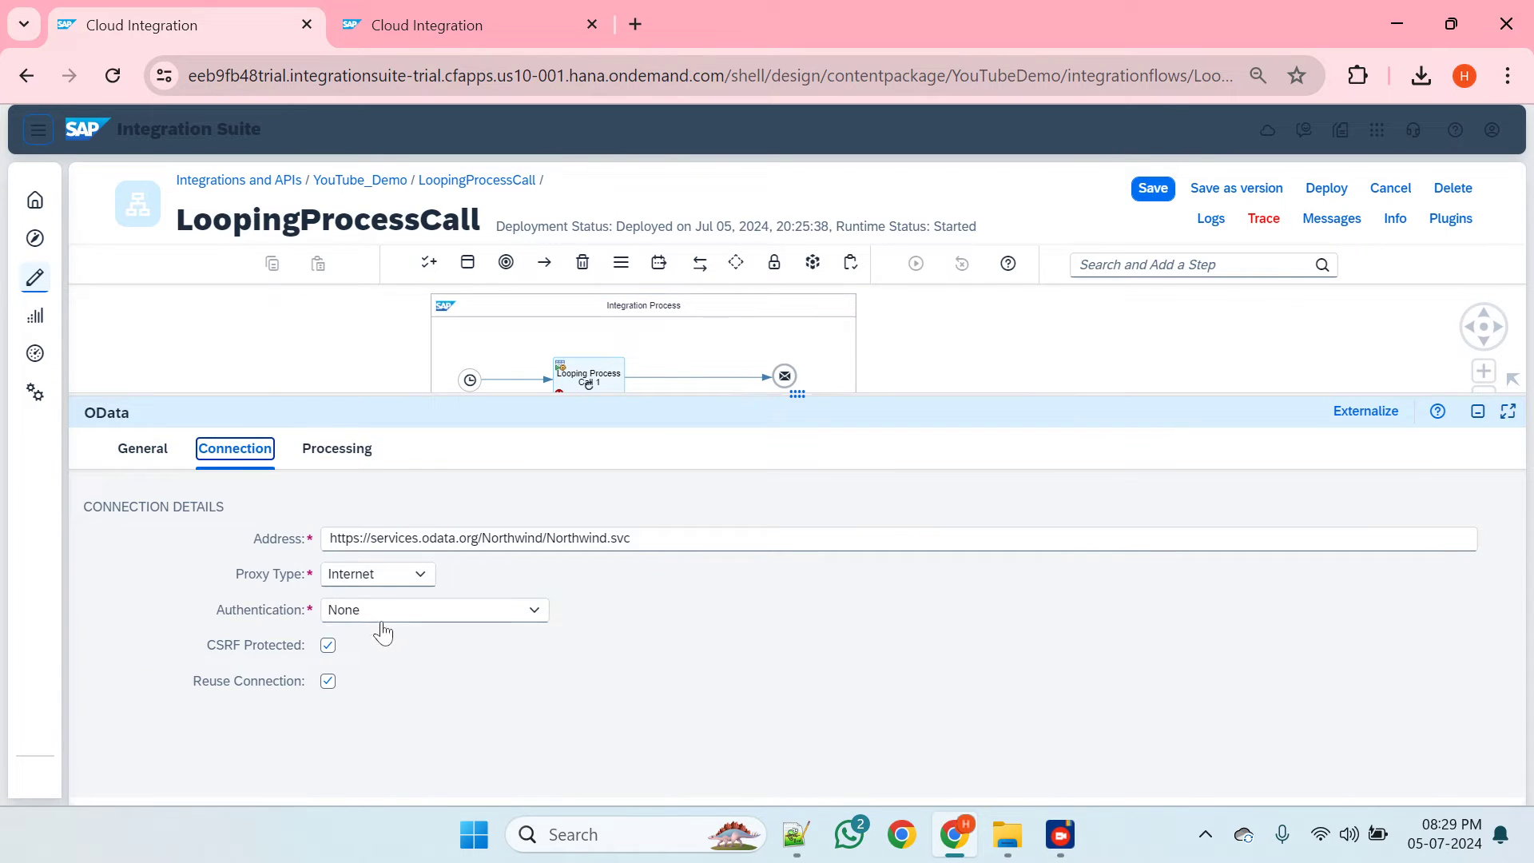
left_click(324, 454)
scroll(335, 639, "down", 3)
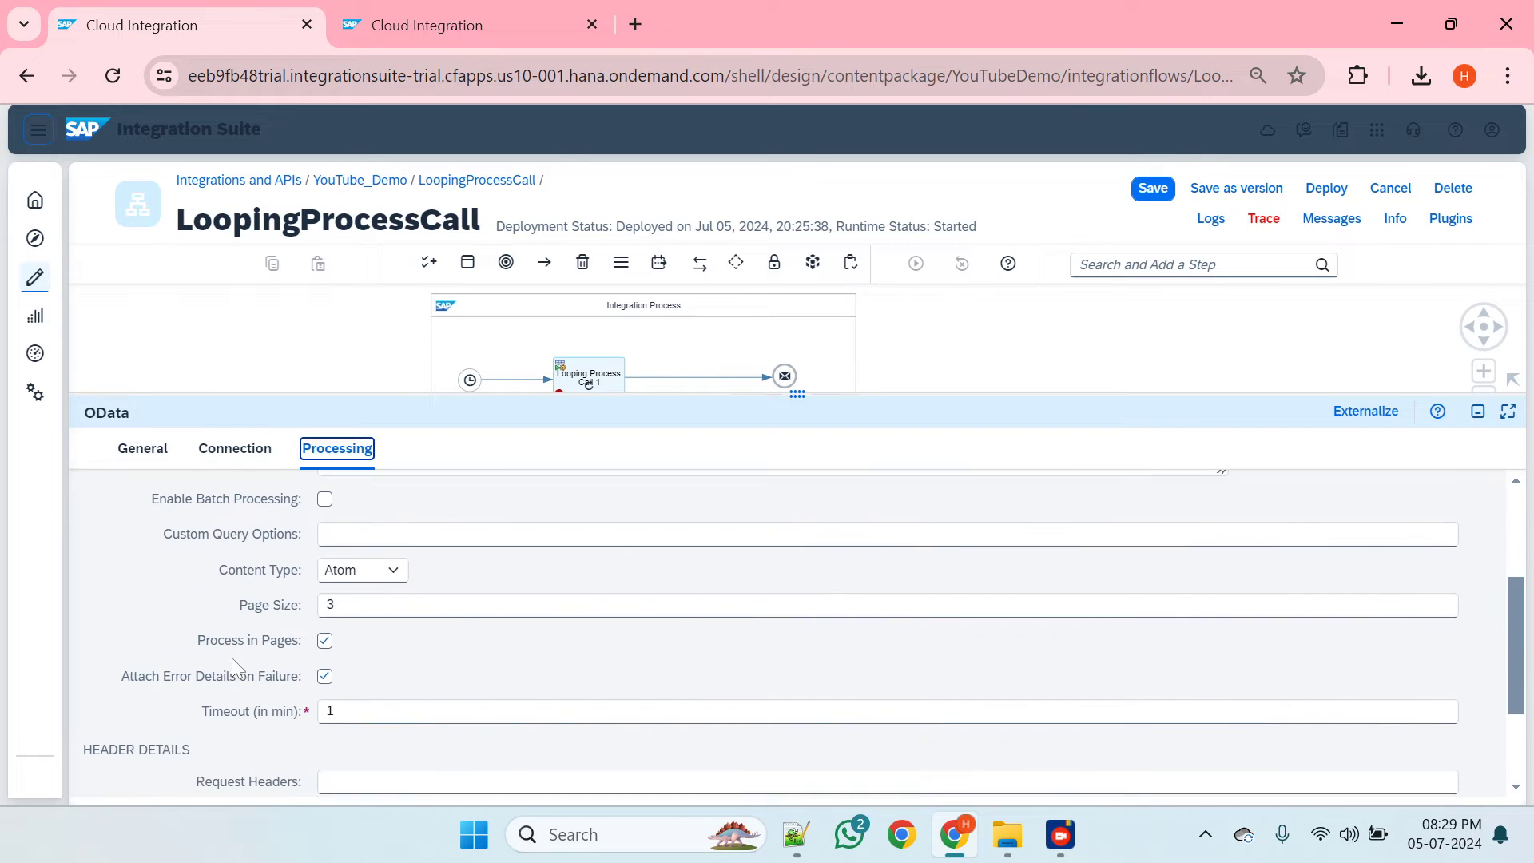
double_click(358, 598)
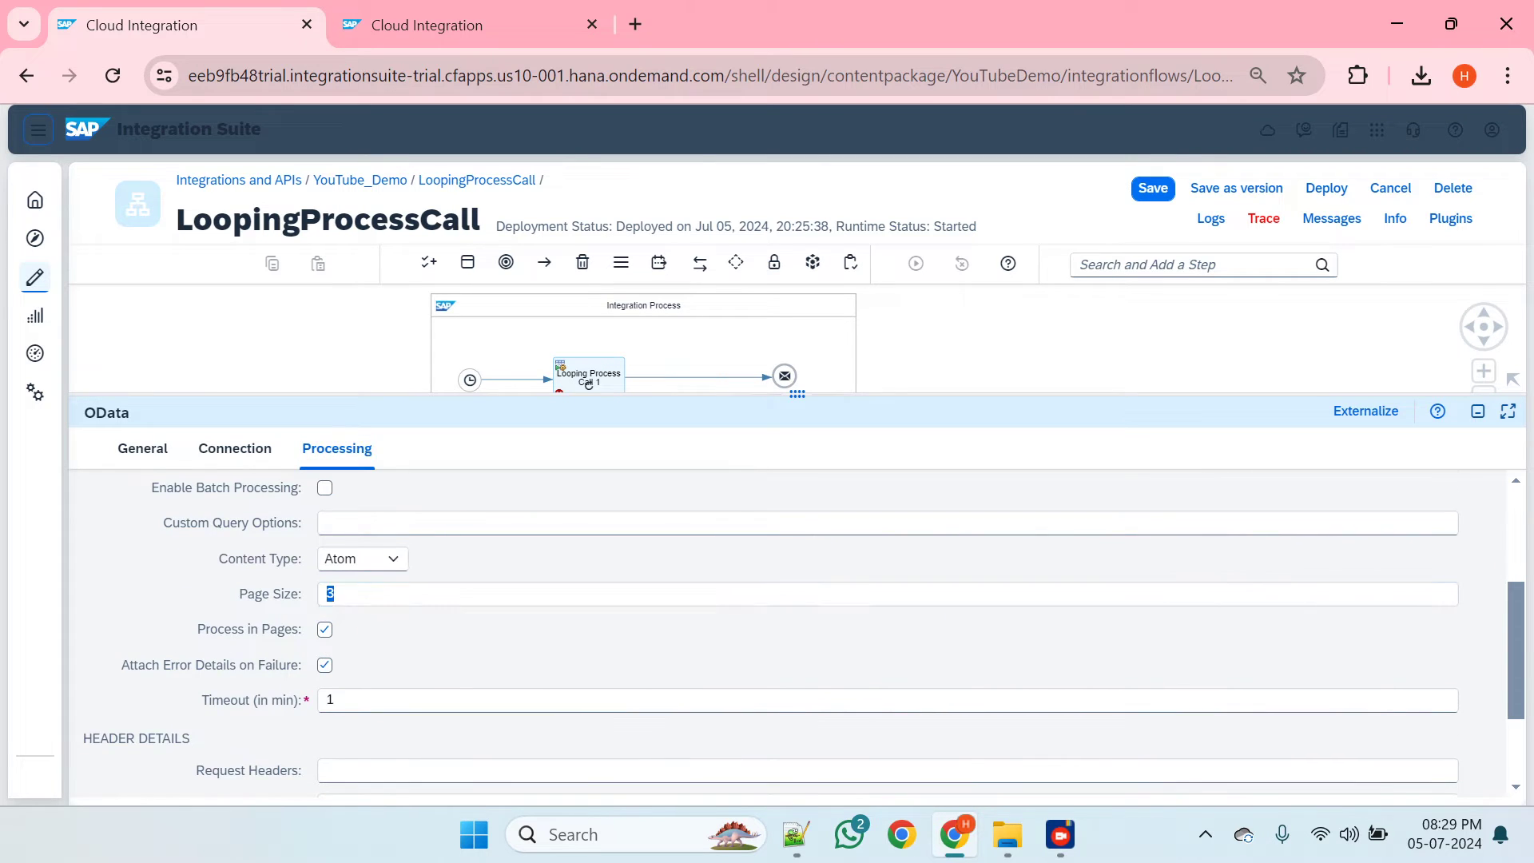
left_click_drag(787, 394, 723, 602)
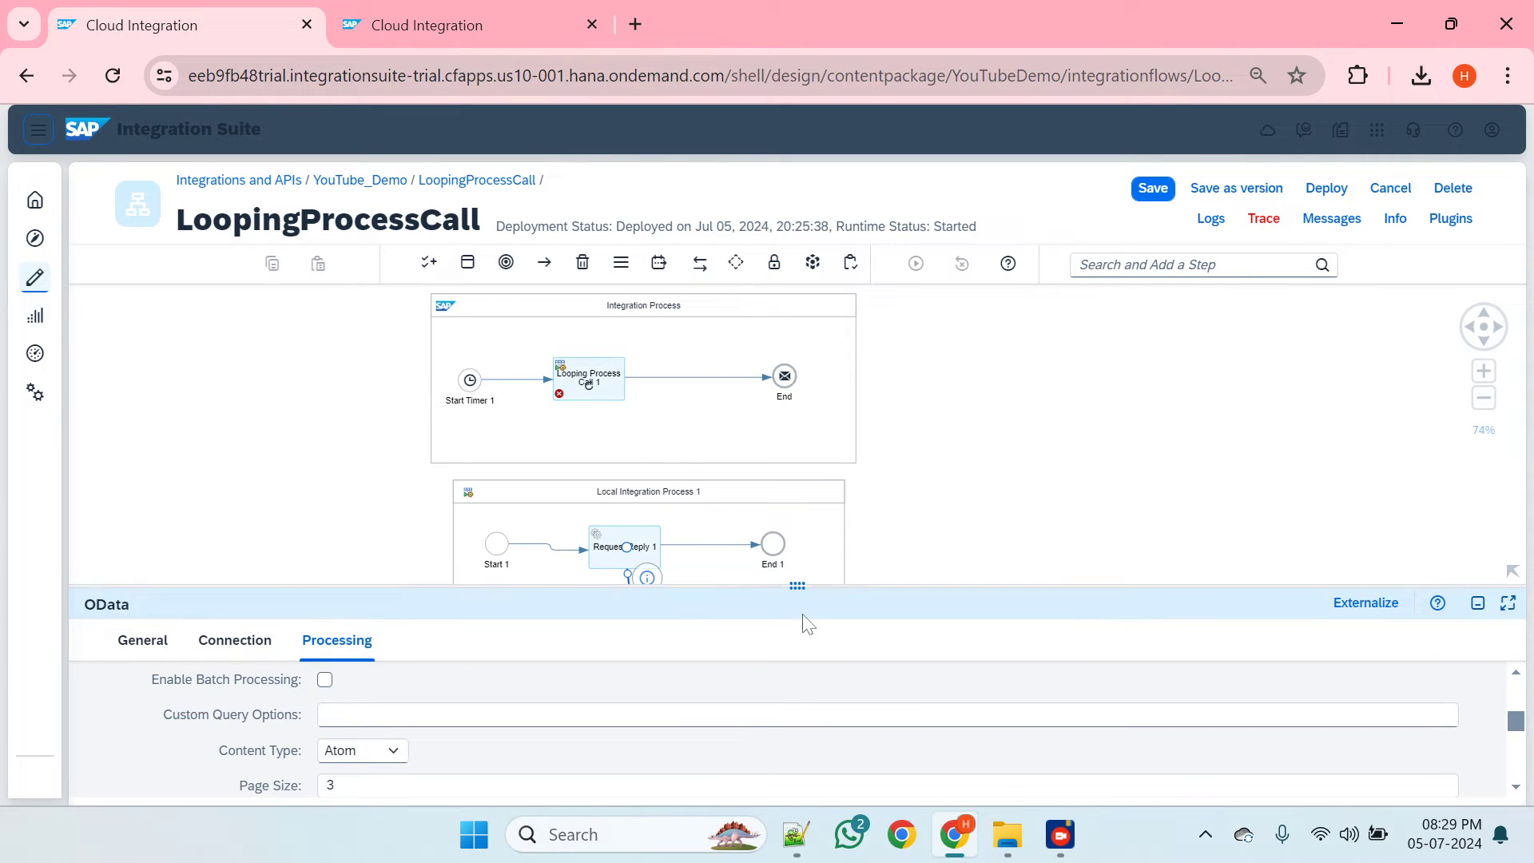
left_click(378, 506)
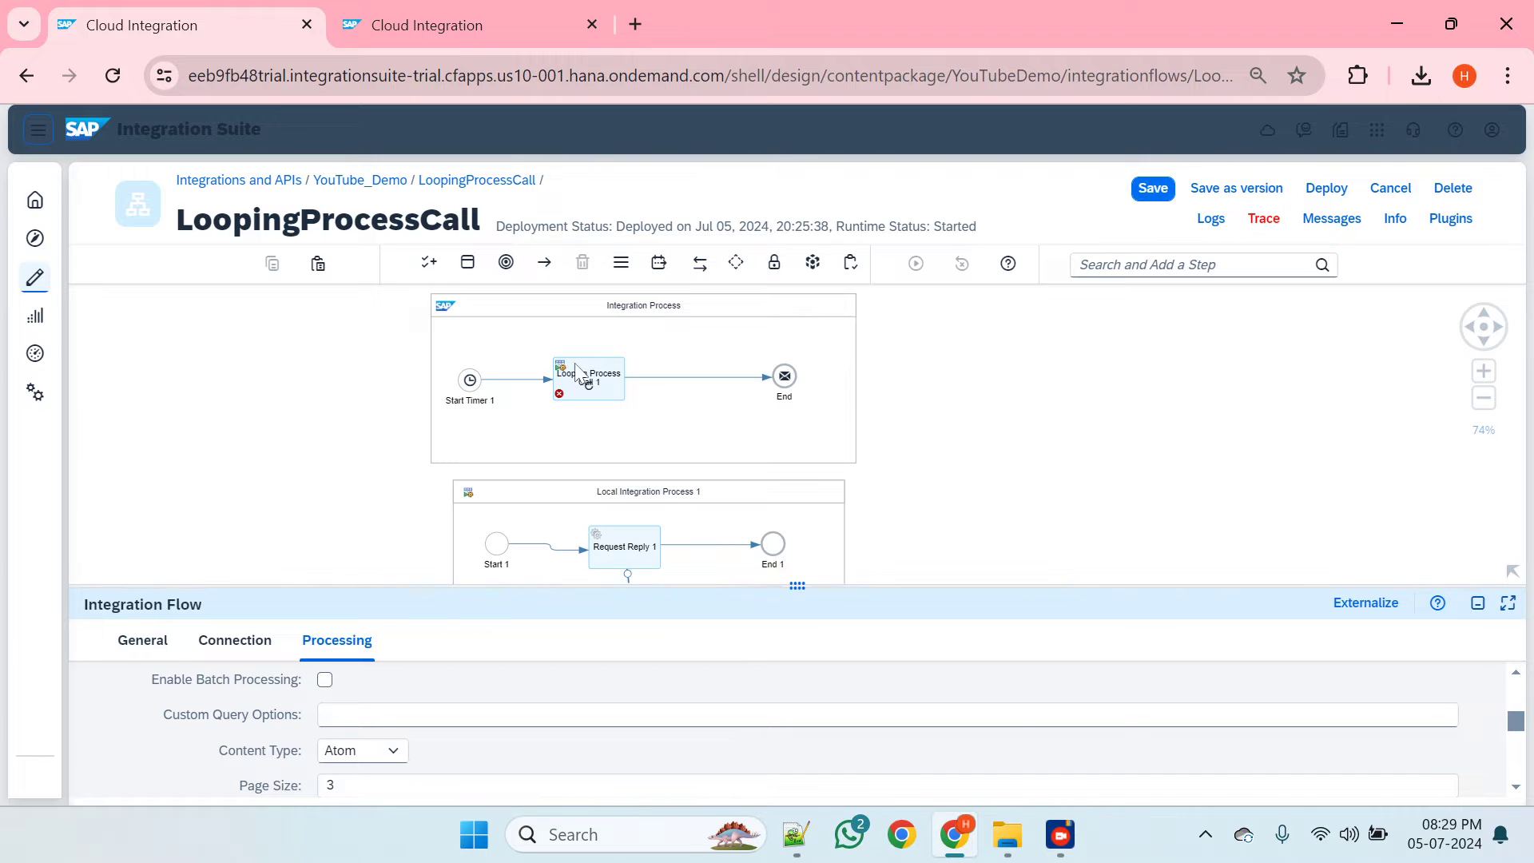
- Assign Local Integration Process 1 as the Looping Process Call's local integration process
left_click(600, 382)
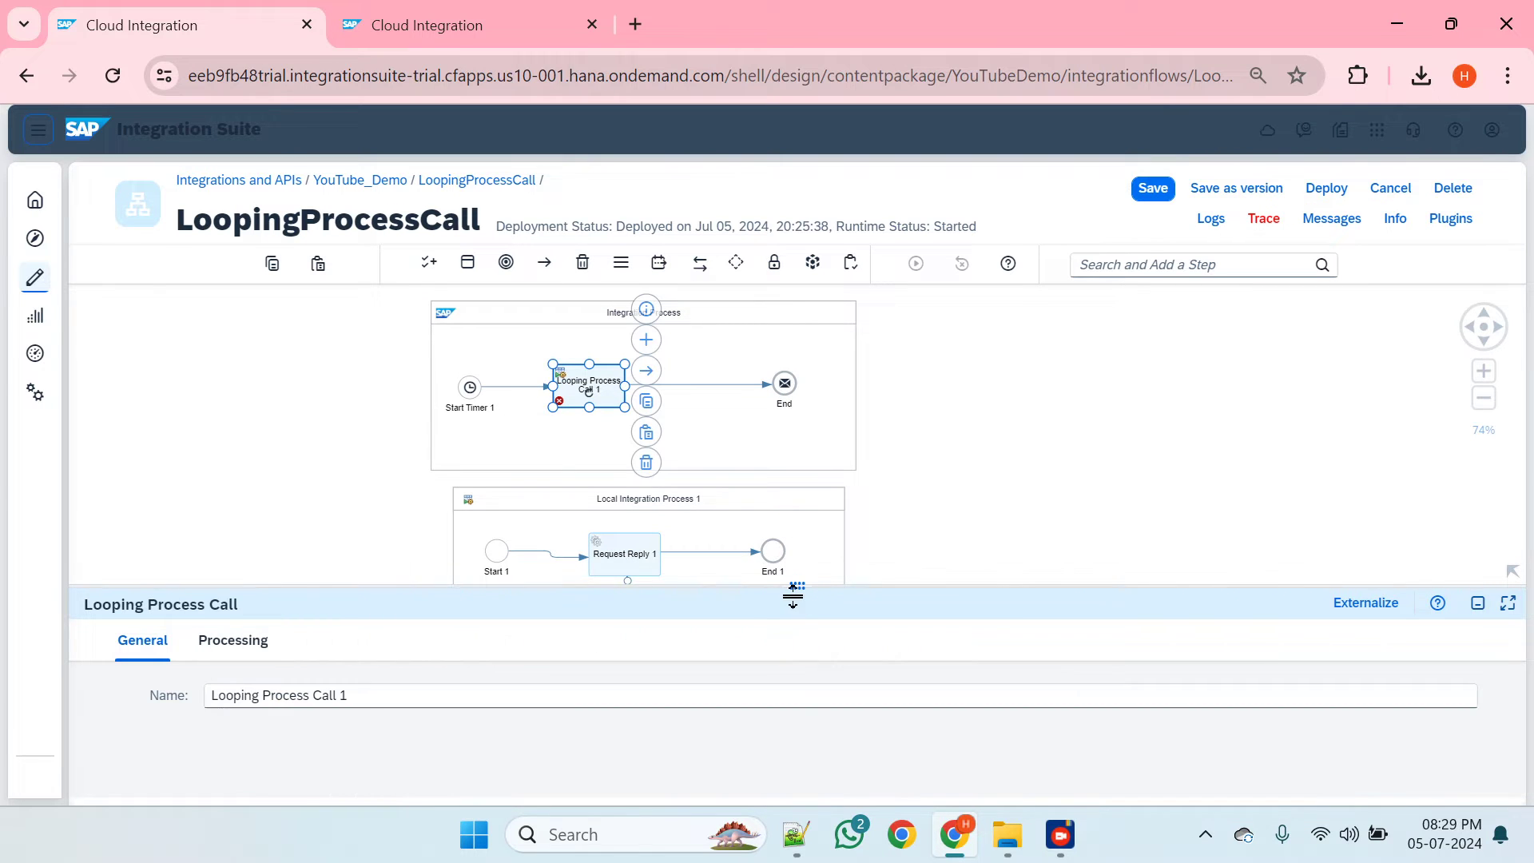
left_click_drag(793, 589, 794, 397)
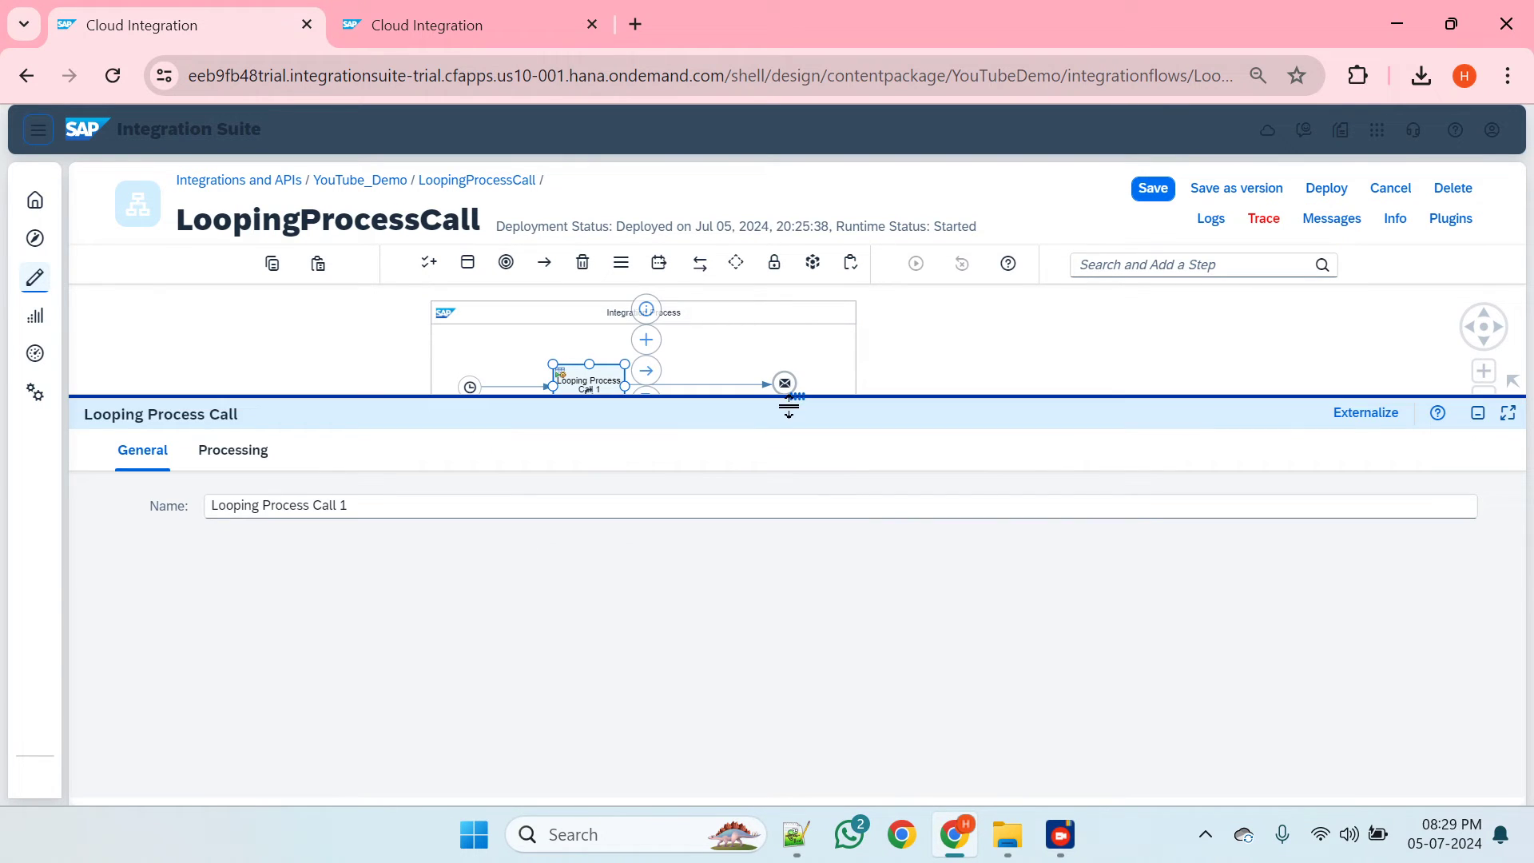
left_click(217, 449)
left_click(630, 506)
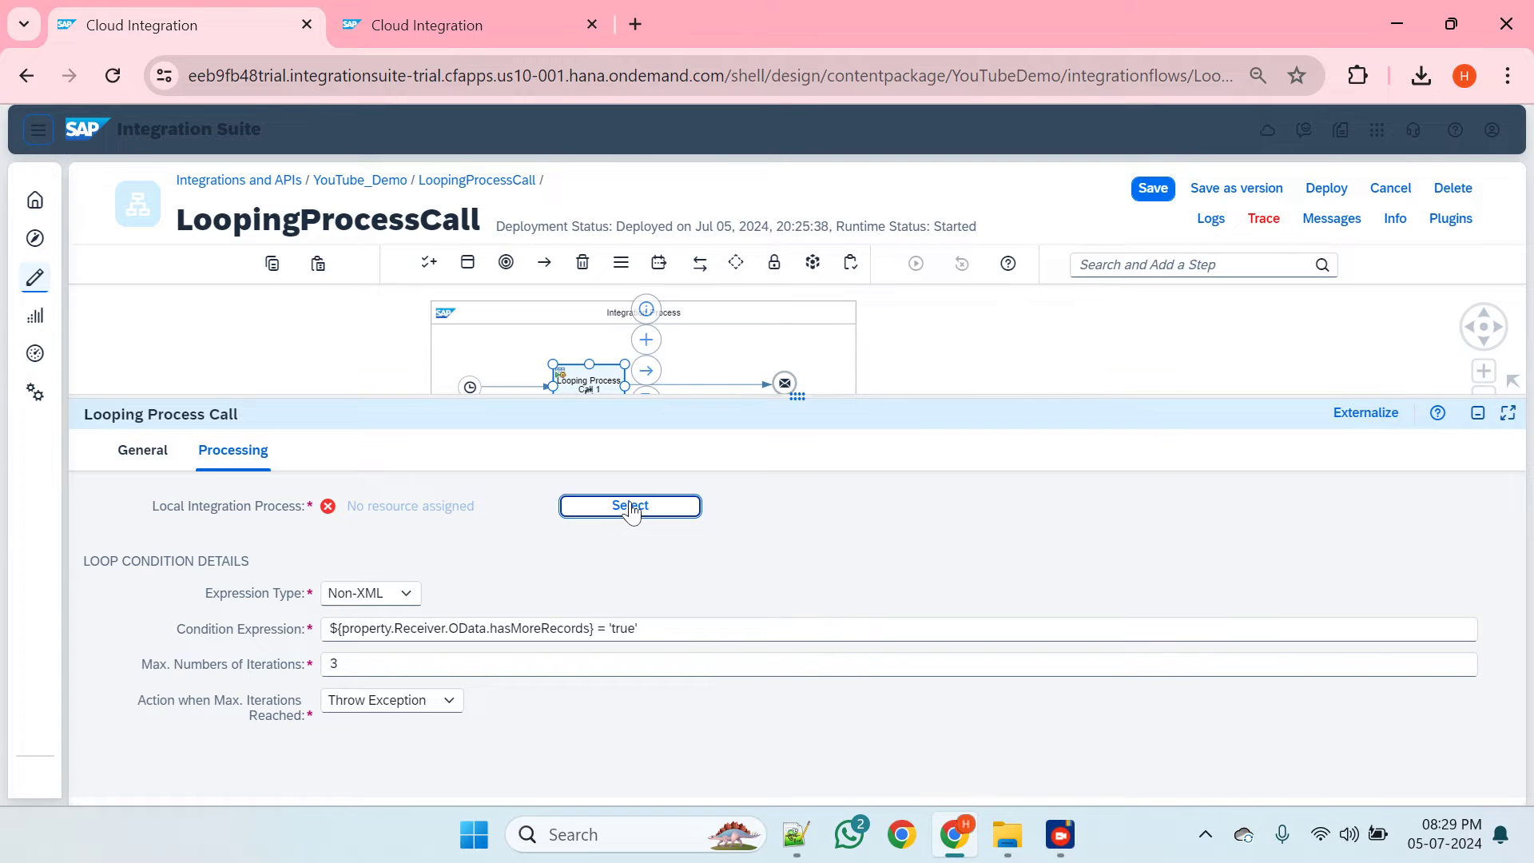
left_click(652, 233)
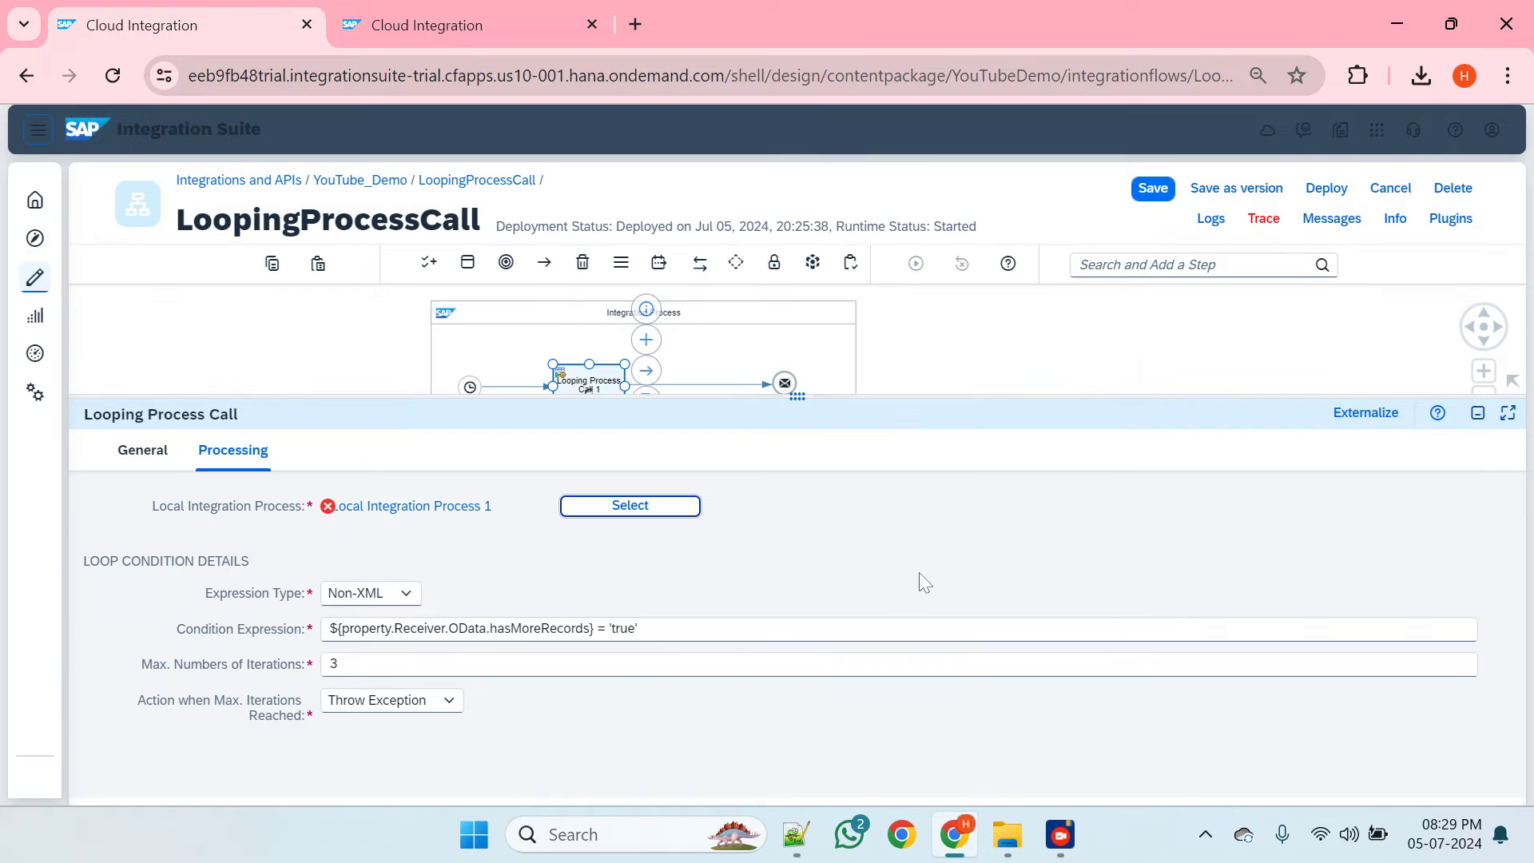
left_click_drag(804, 400, 797, 699)
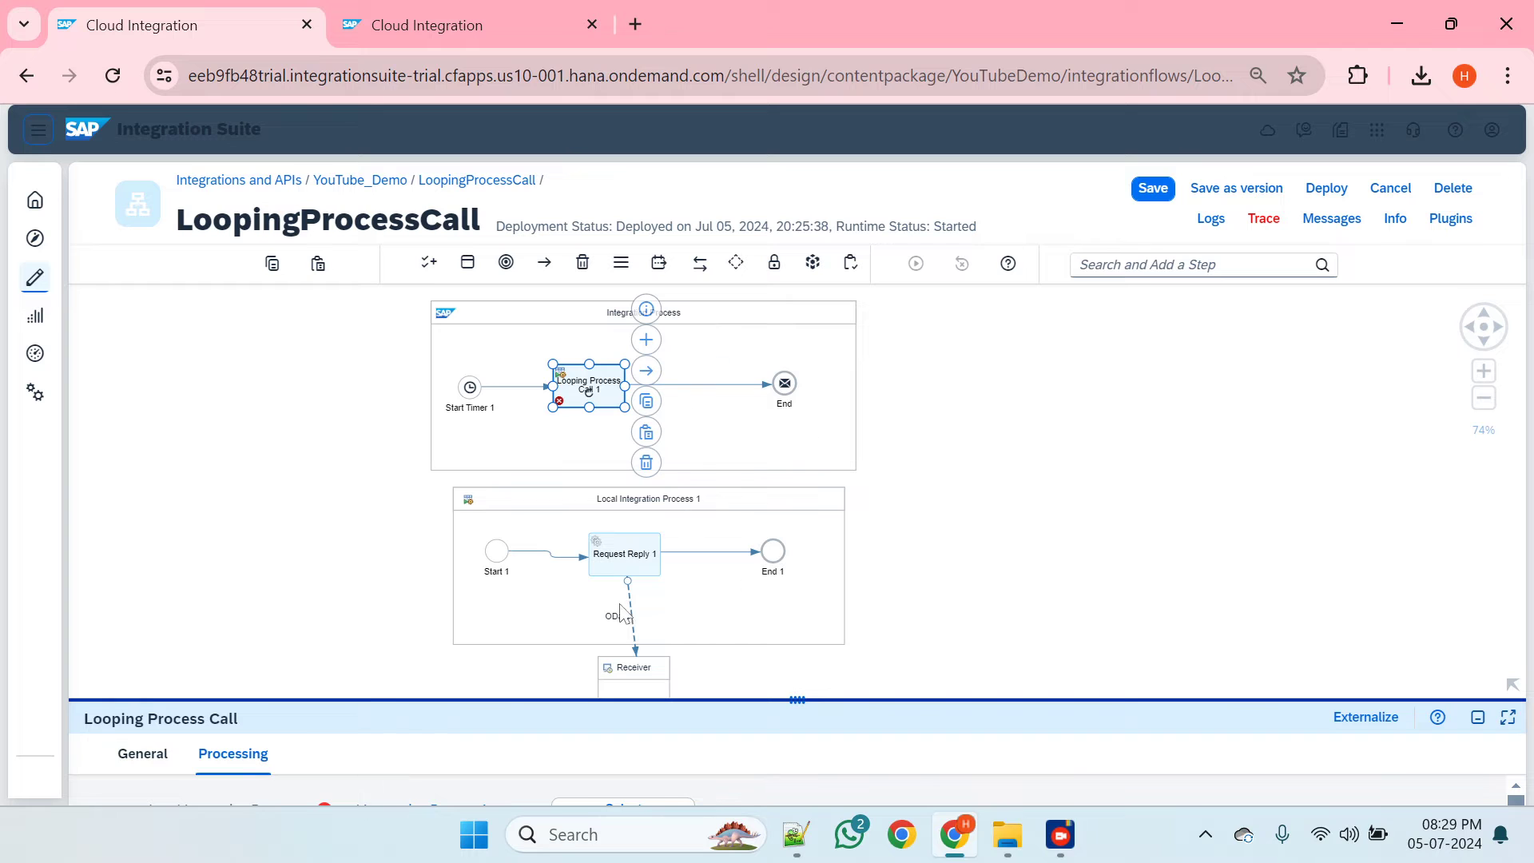
- Save LoopingProcessCall and deploy it on the Cloud Integration runtime profile
left_click(1153, 188)
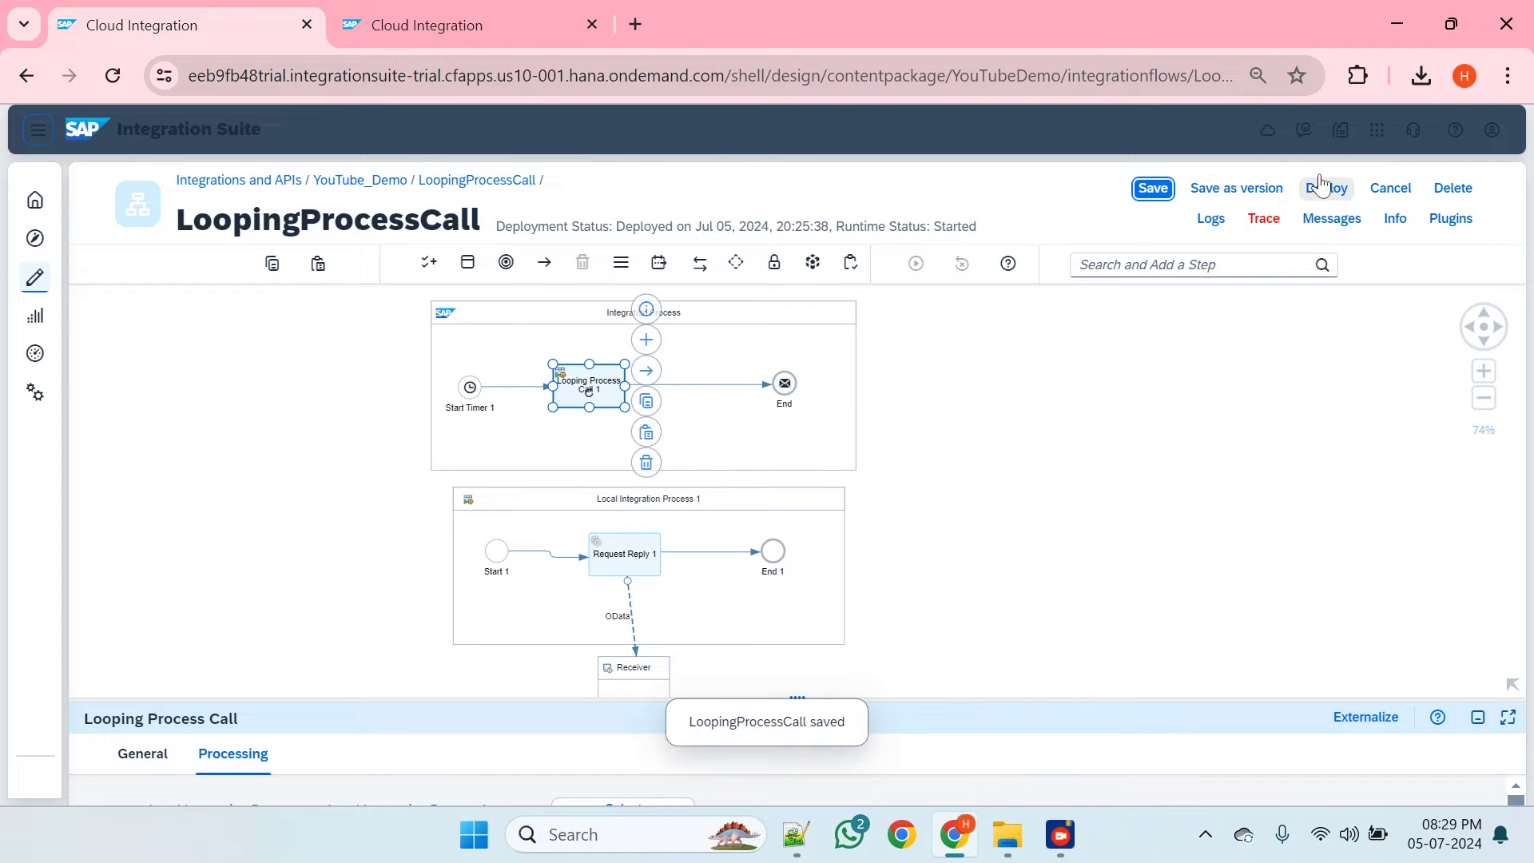
left_click(1322, 185)
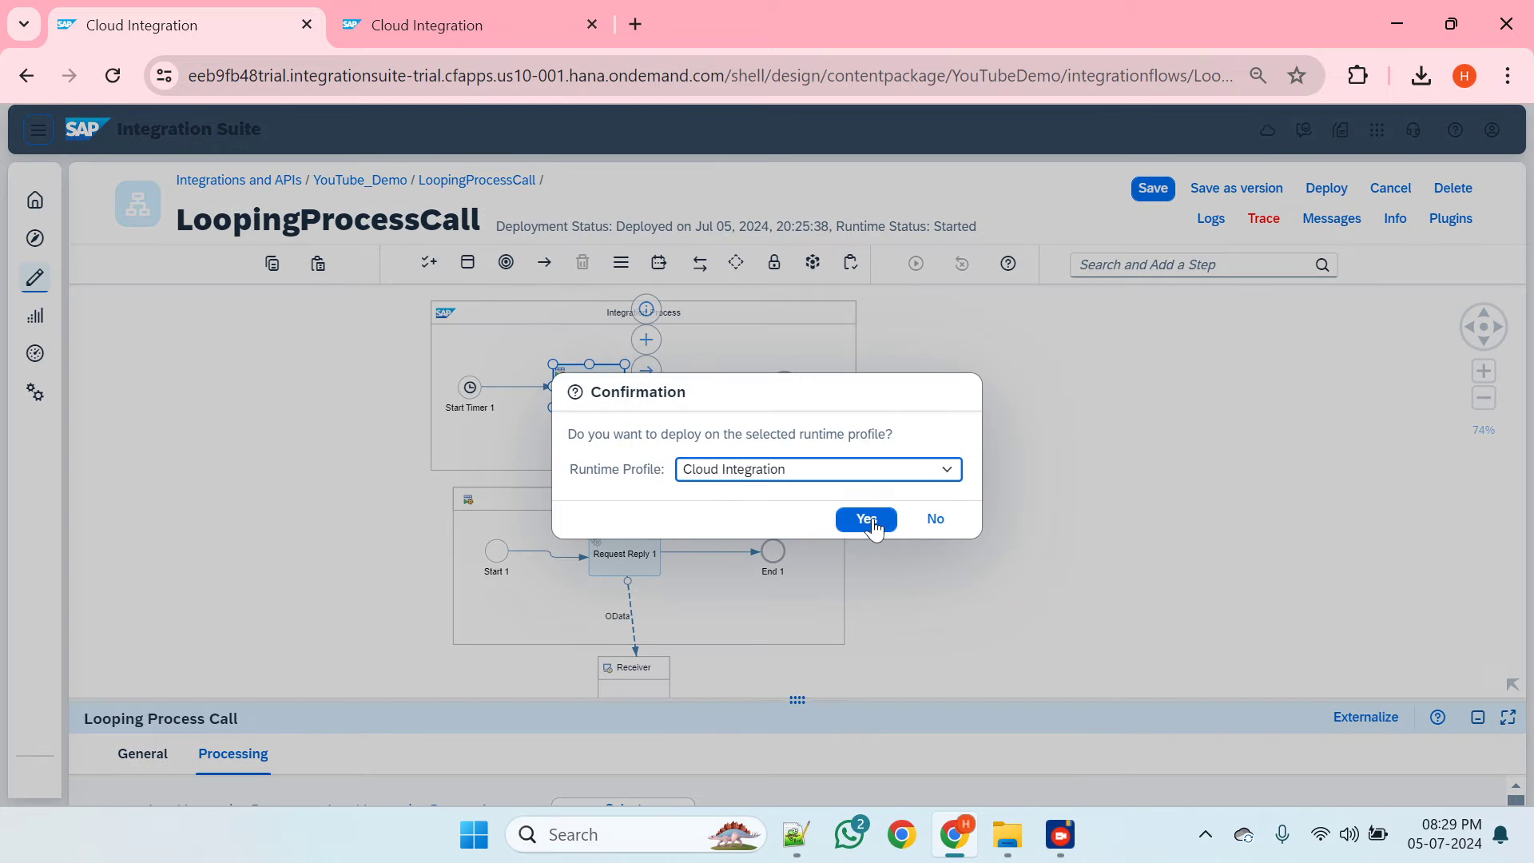
left_click(870, 517)
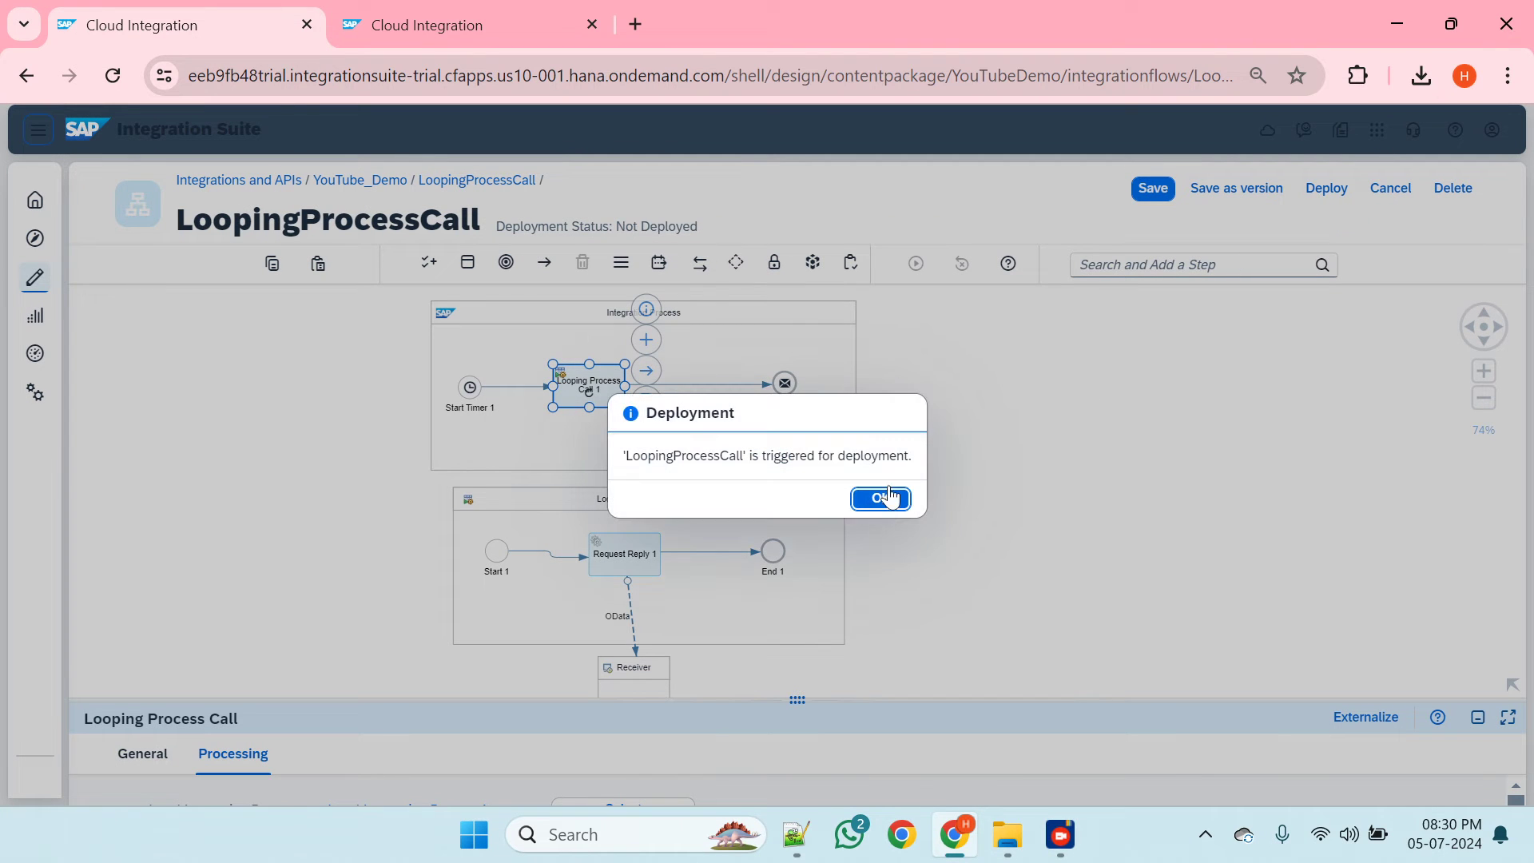
left_click(885, 497)
- Refresh the processed messages and open the trace of the 20:30:03 LoopingProcessCall run to examine its run steps
left_click(473, 21)
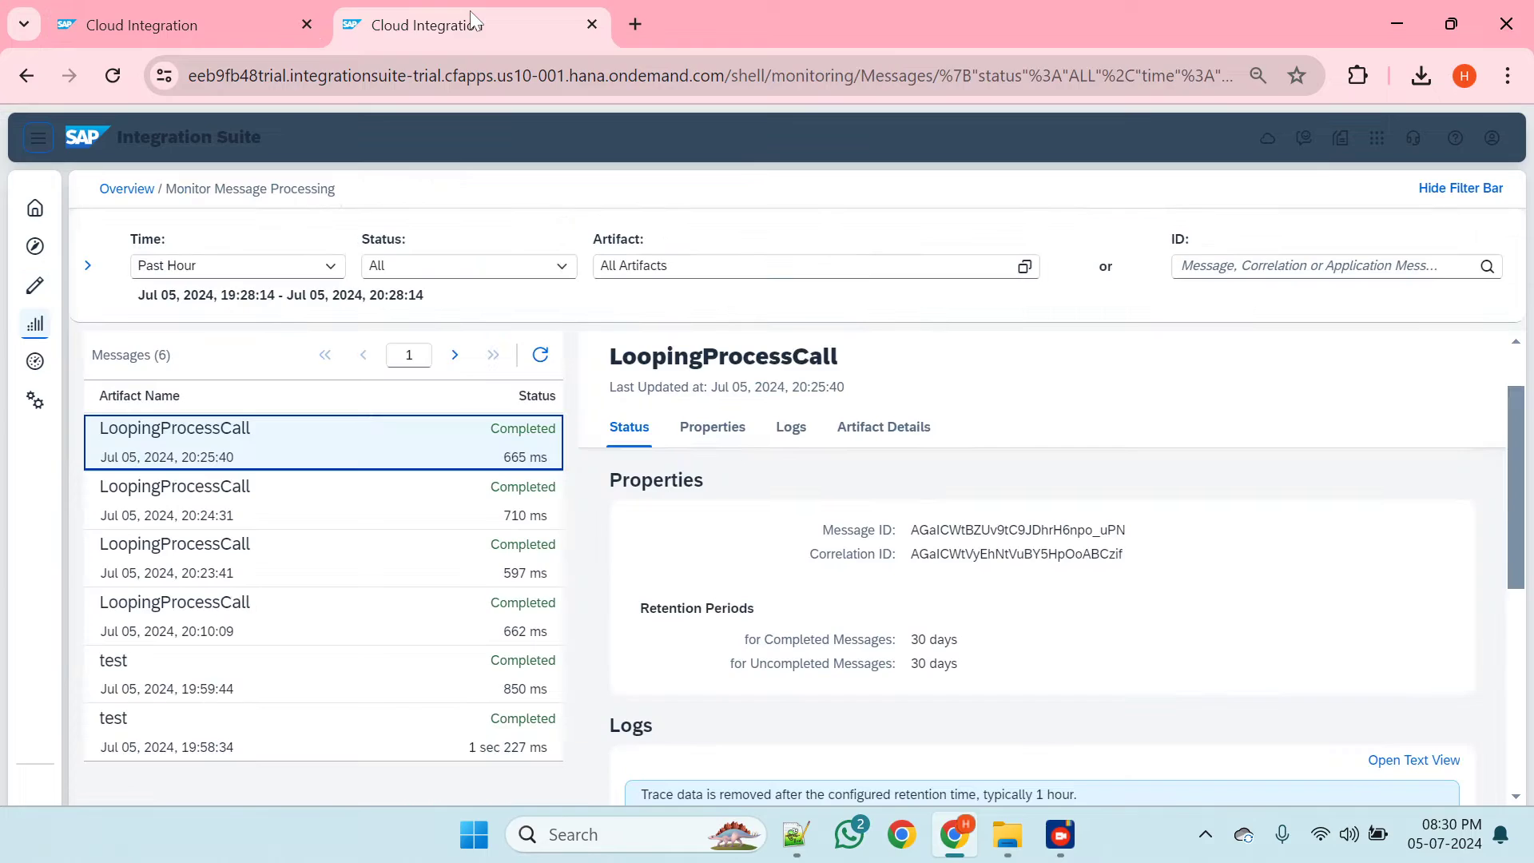
left_click(539, 355)
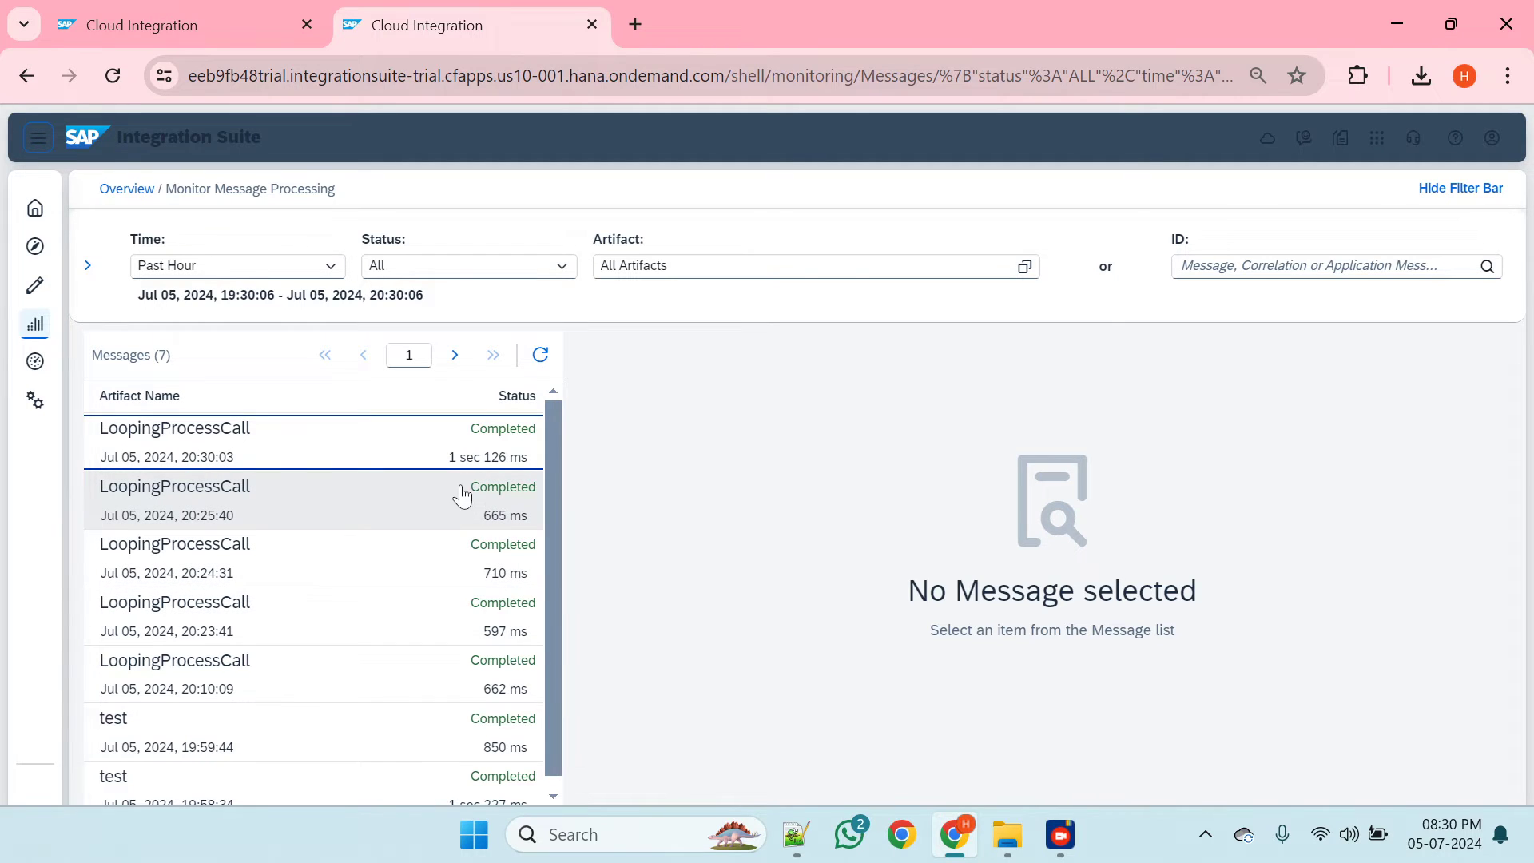
left_click(444, 431)
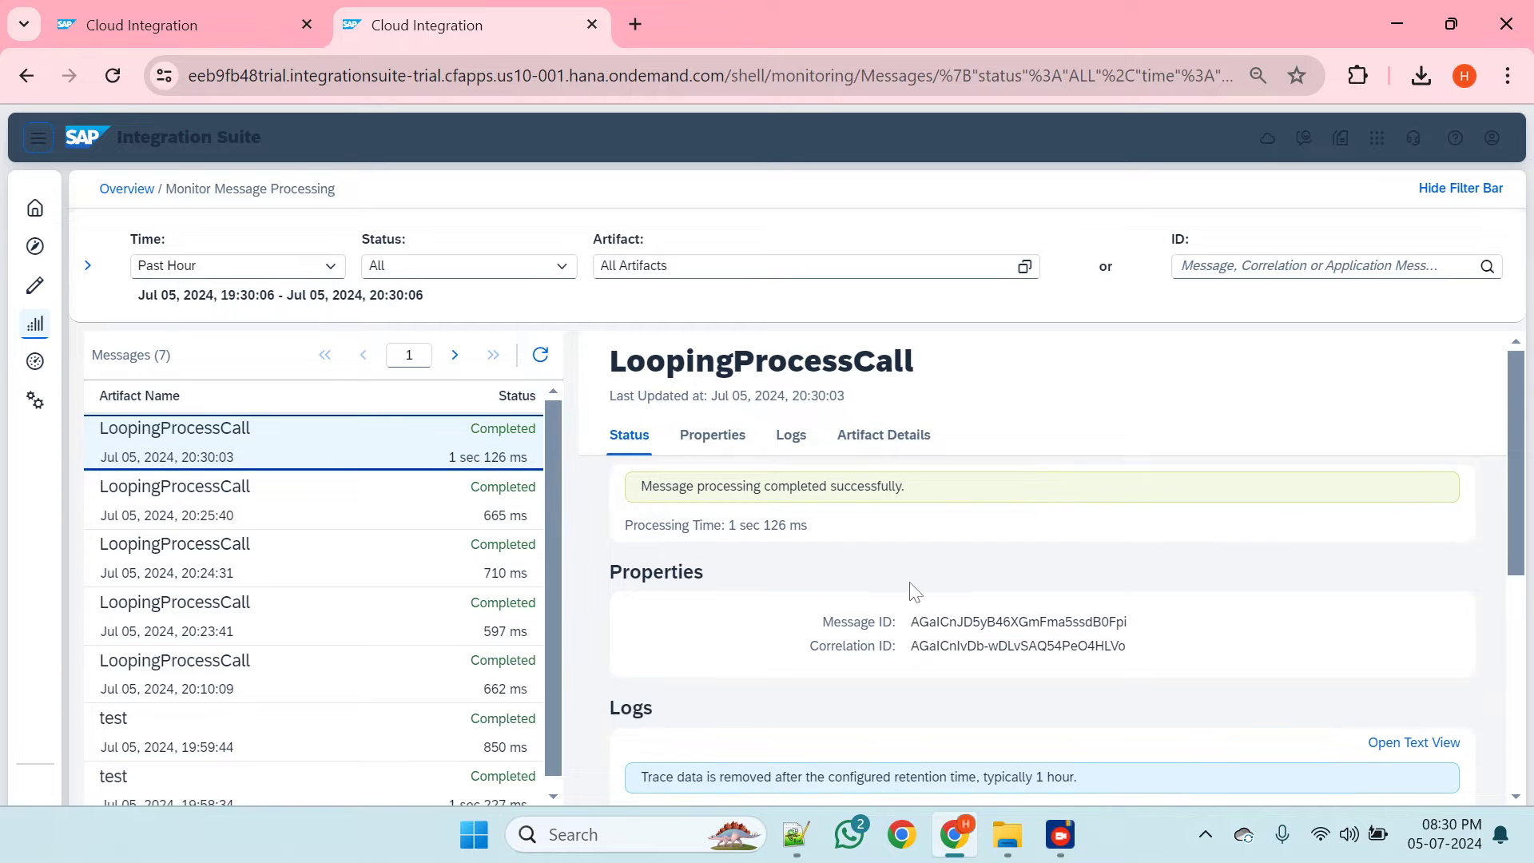
scroll(907, 589, "down", 2)
left_click(927, 665)
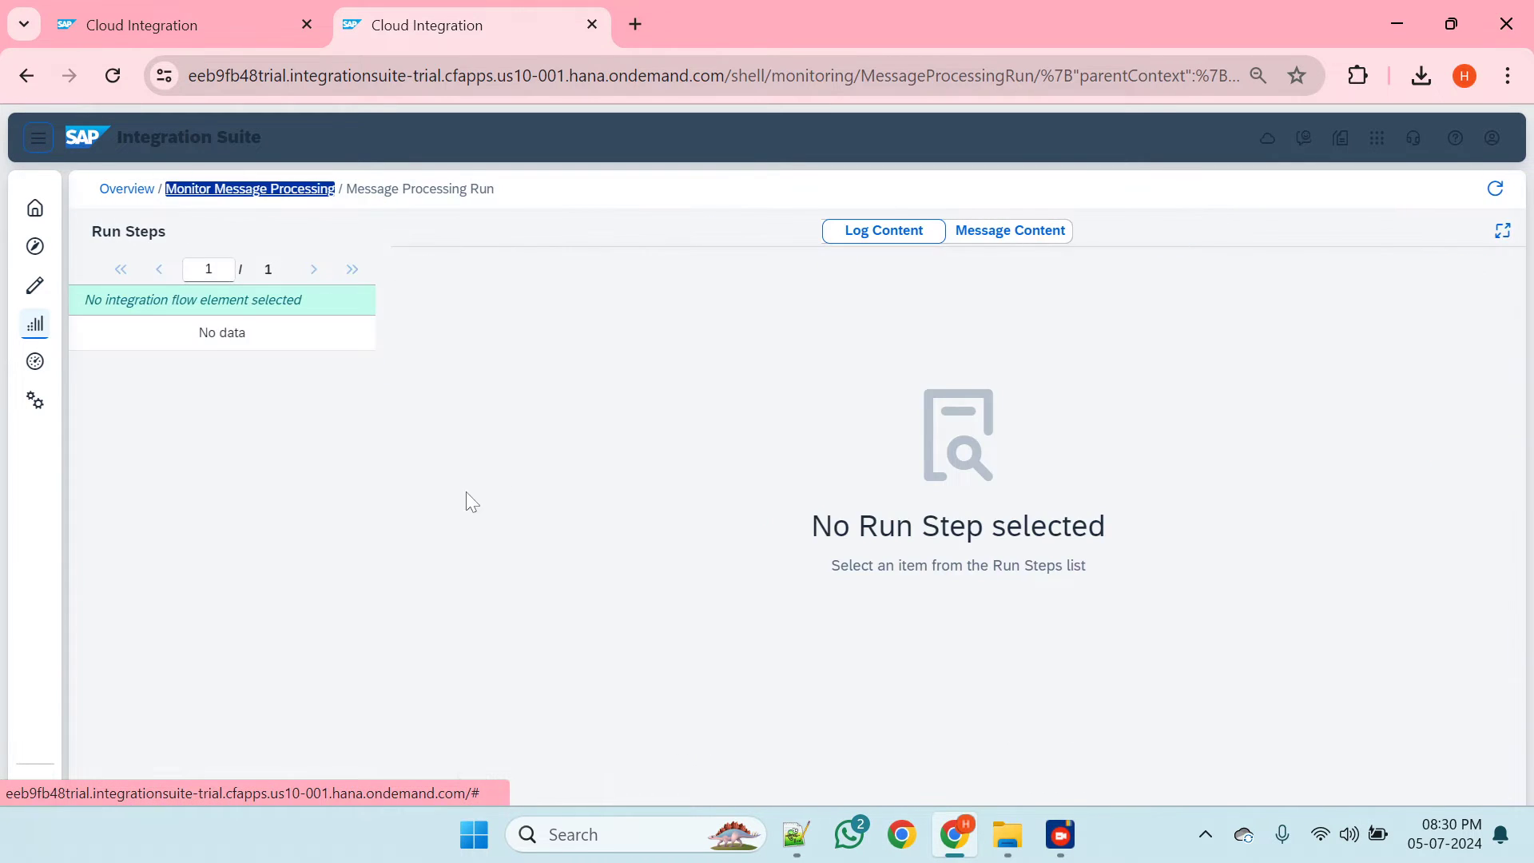
scroll(286, 473, "down", 5)
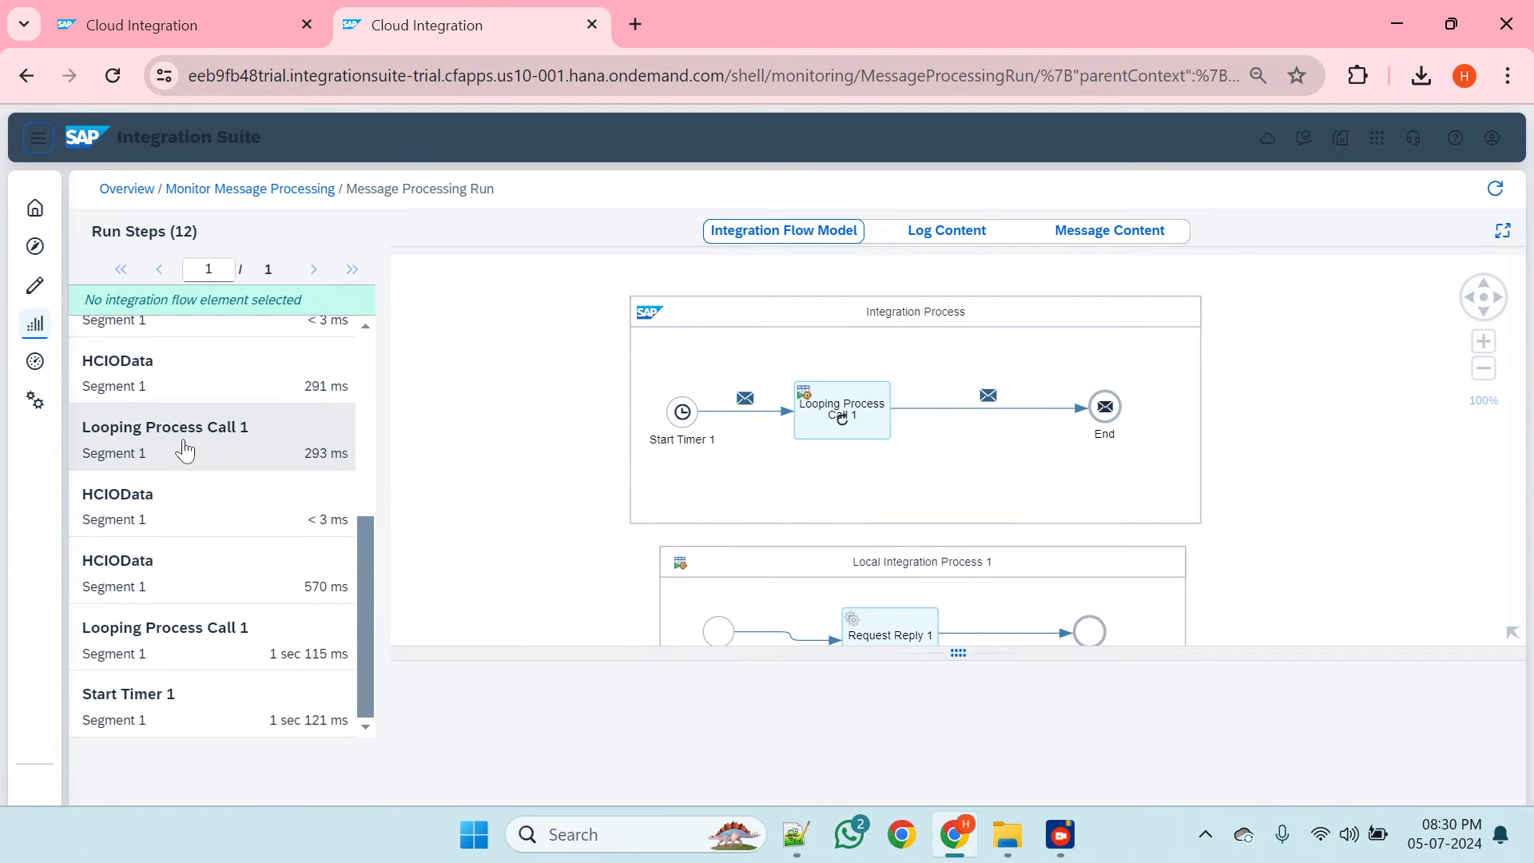
- Examine the repeated Looping Process Call 1 run steps in the trace and compare them with the call in the LoopingProcessCall flow design
left_click(170, 468)
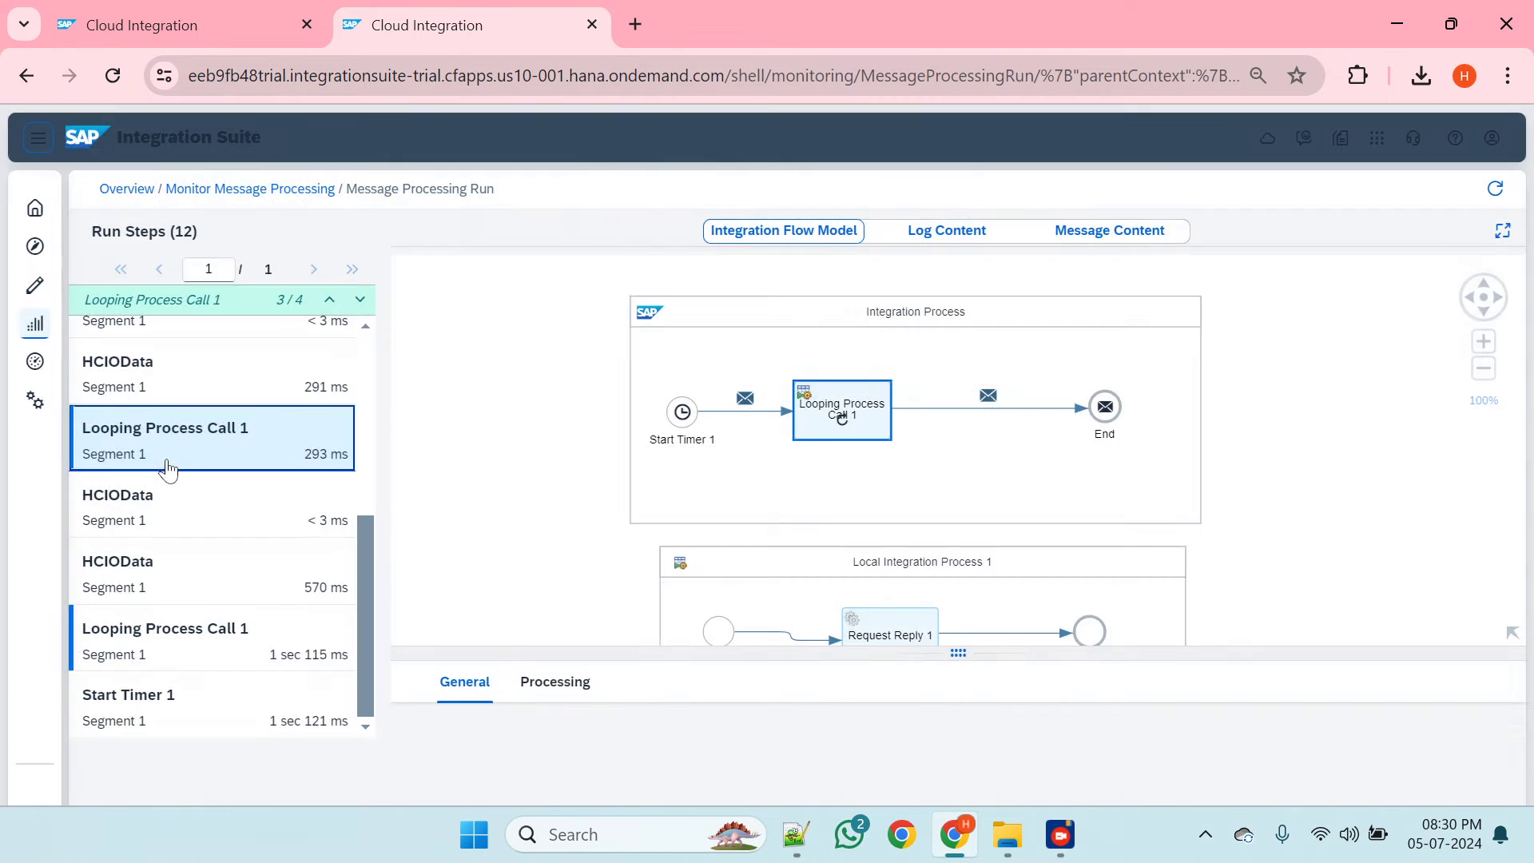
scroll(249, 342, "up", 4)
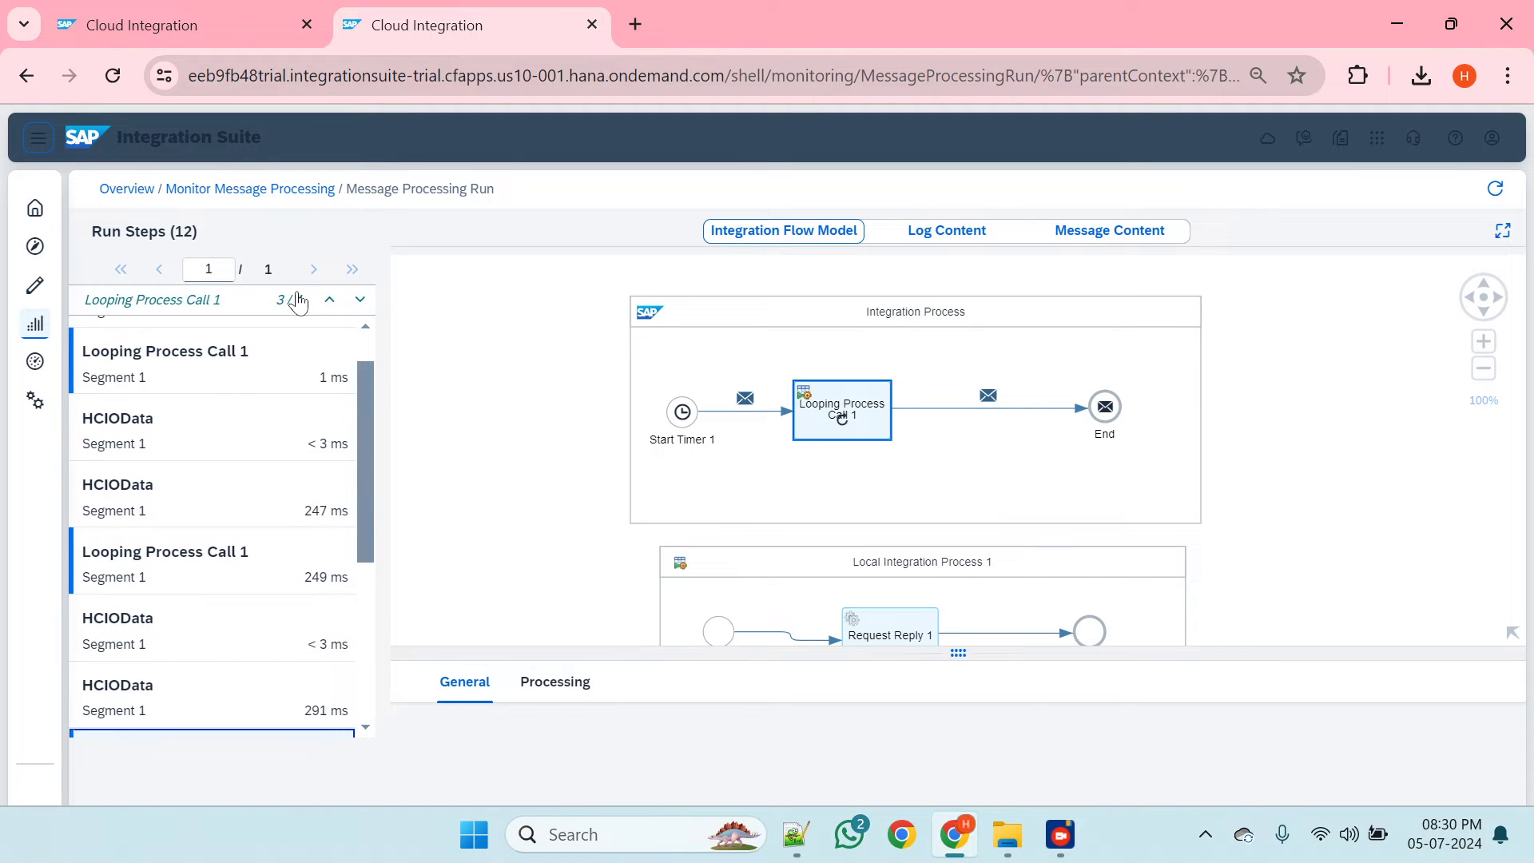
scroll(295, 417, "down", 4)
left_click(217, 648)
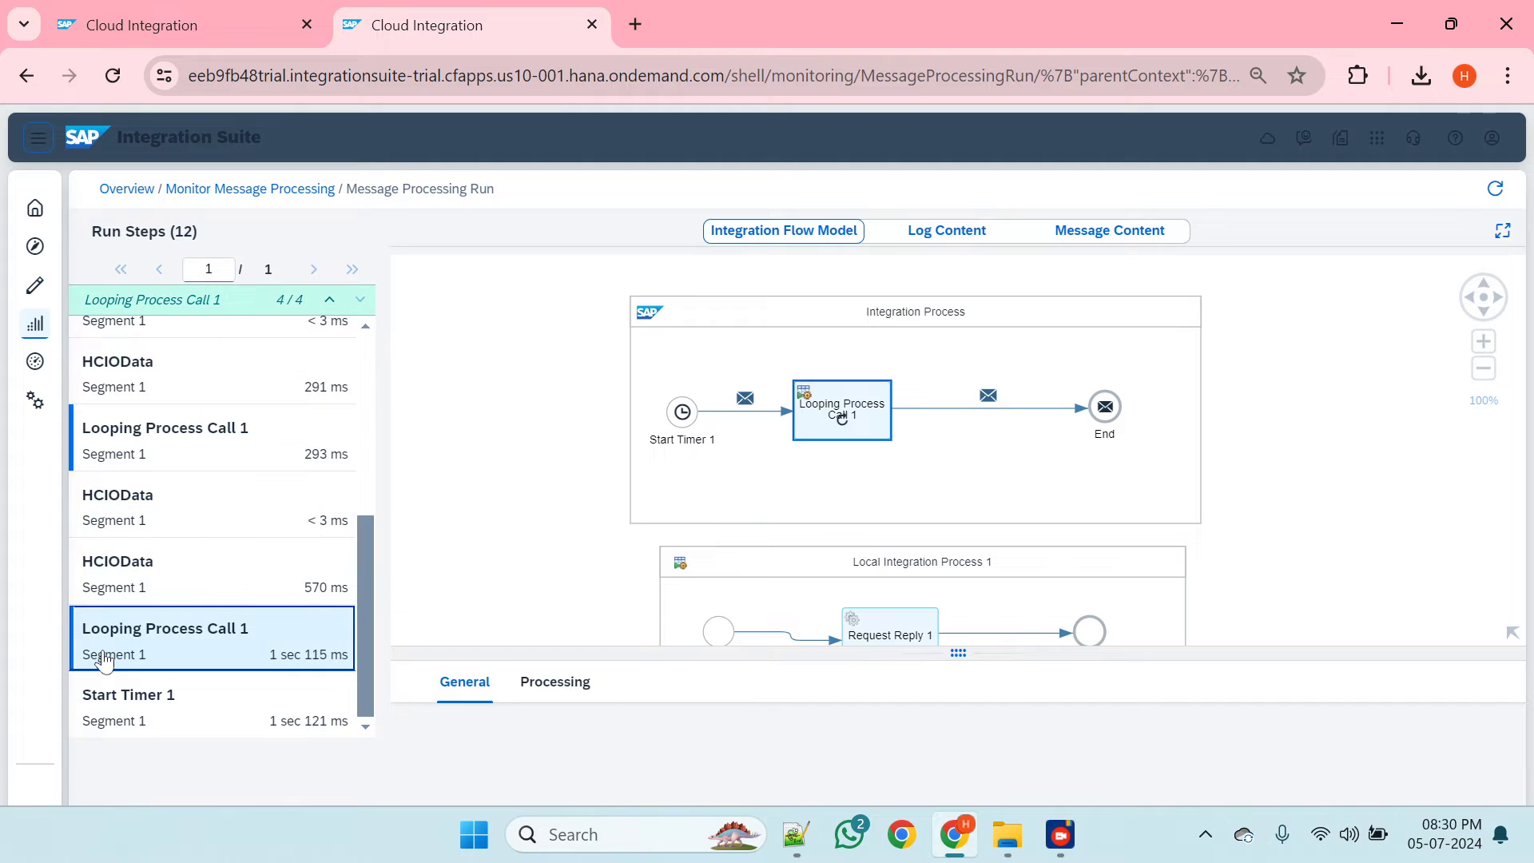
left_click(190, 15)
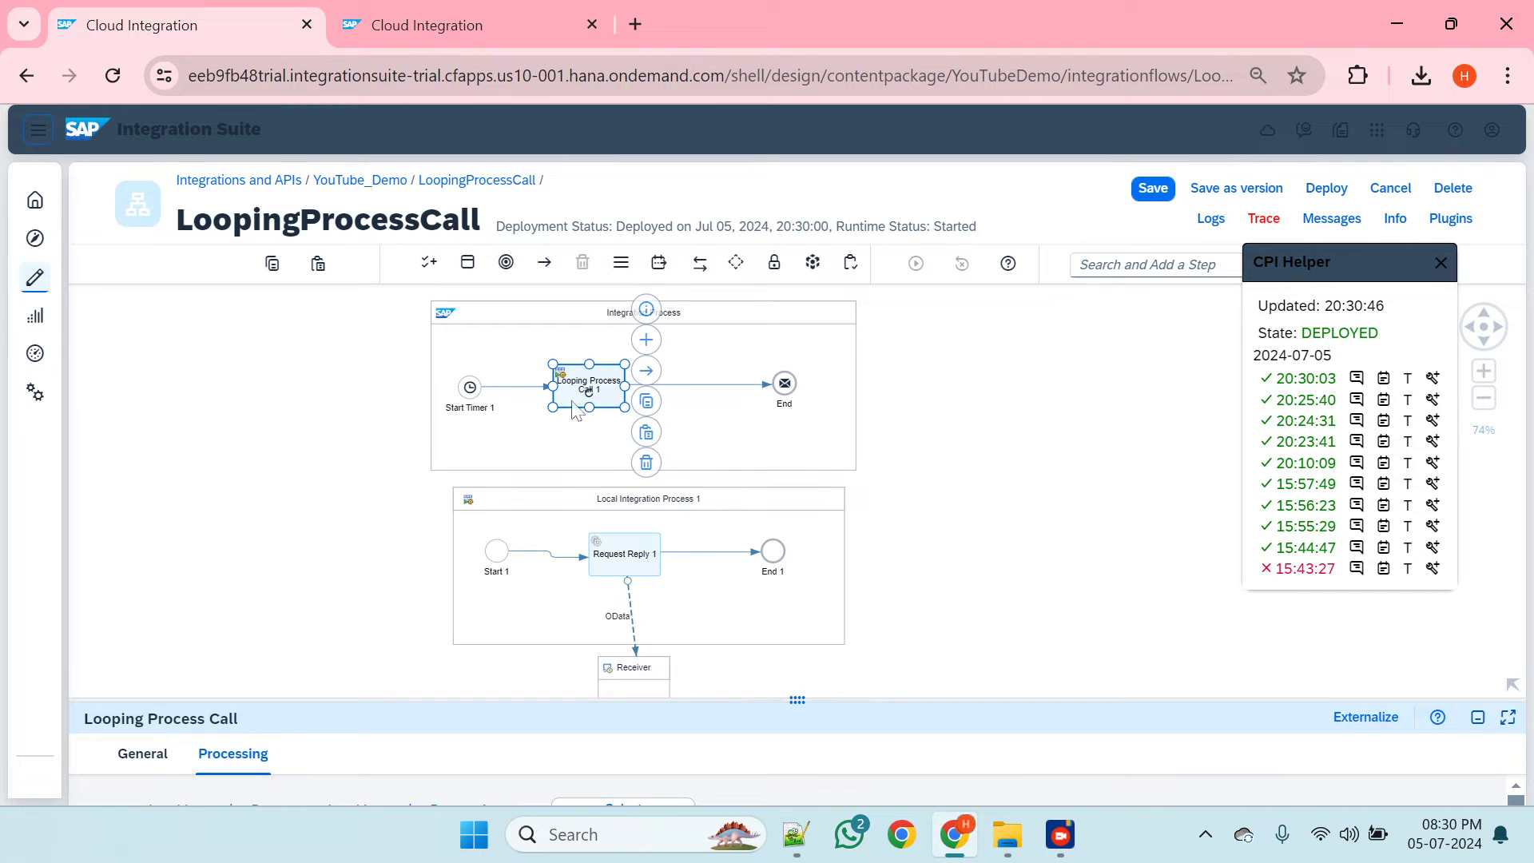
key("ctrl+Tab")
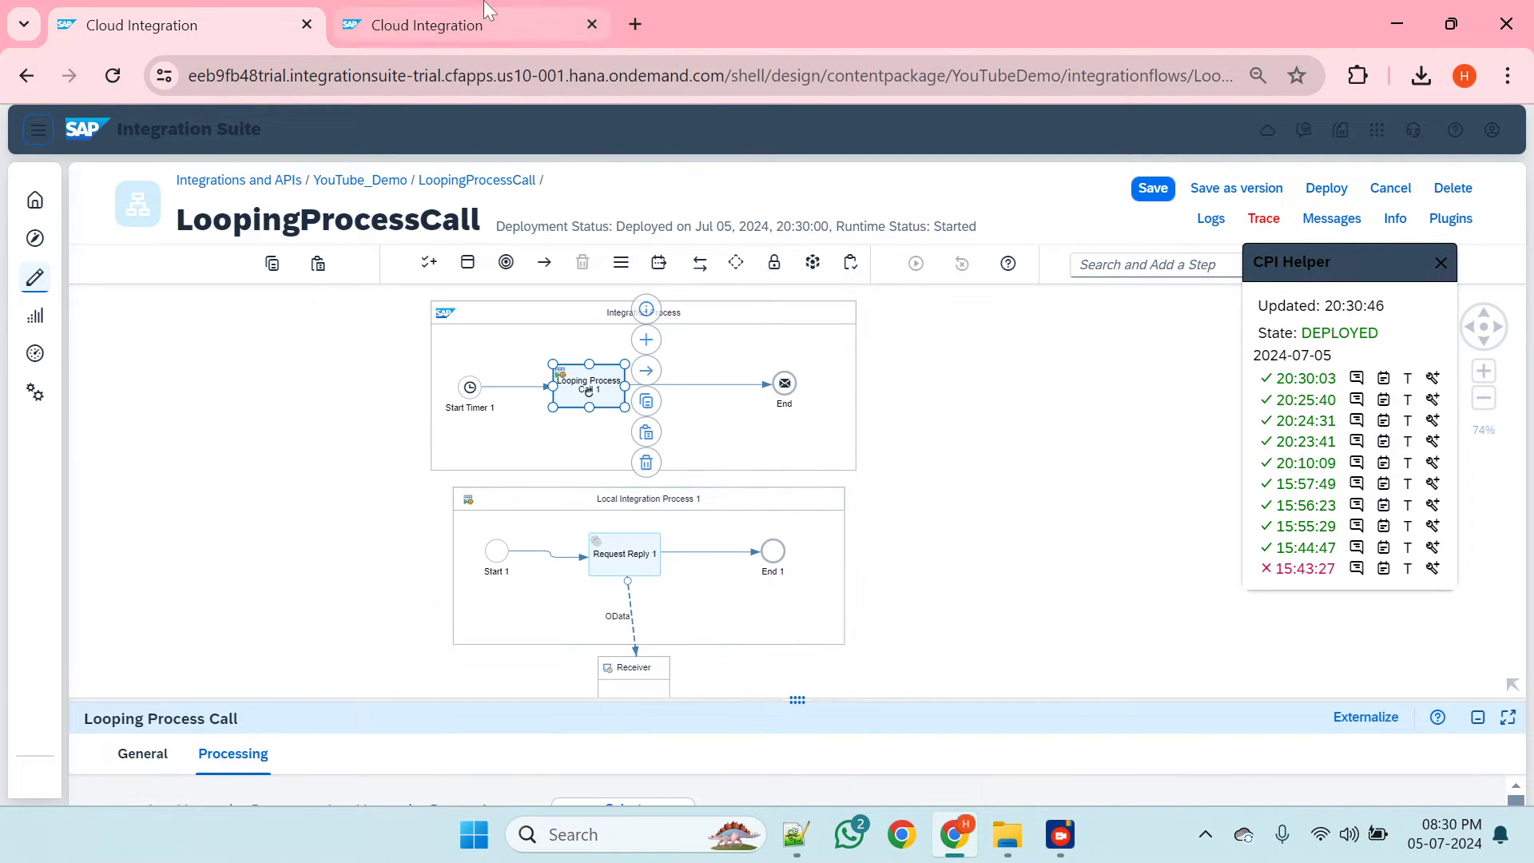
left_click(182, 435)
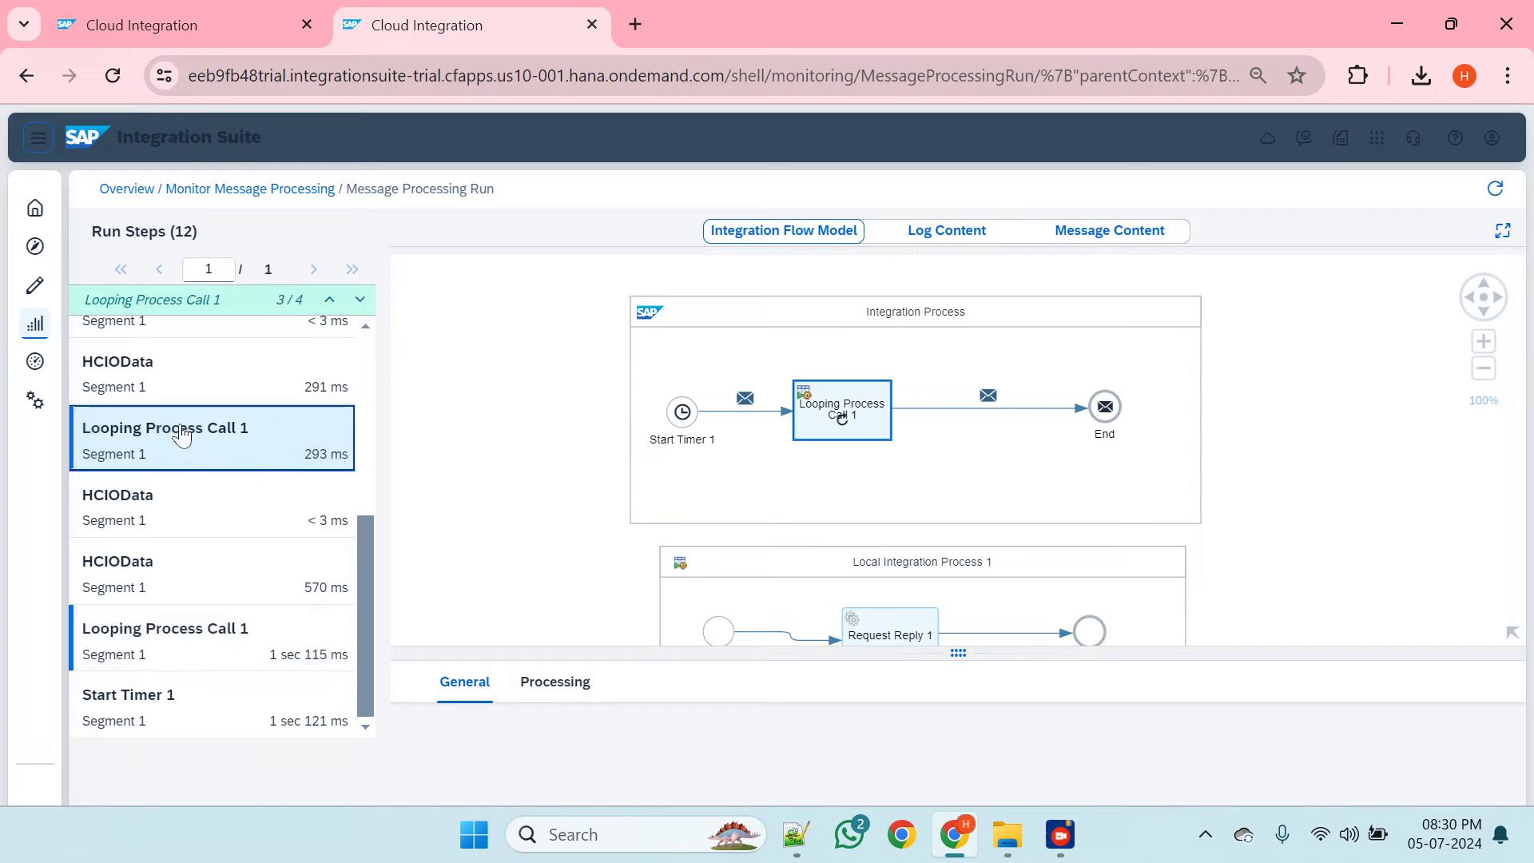
- Inspect the message content of the 570 ms HCIOData run step, checking its exchange properties and payload
left_click(182, 435)
scroll(165, 419, "up", 3)
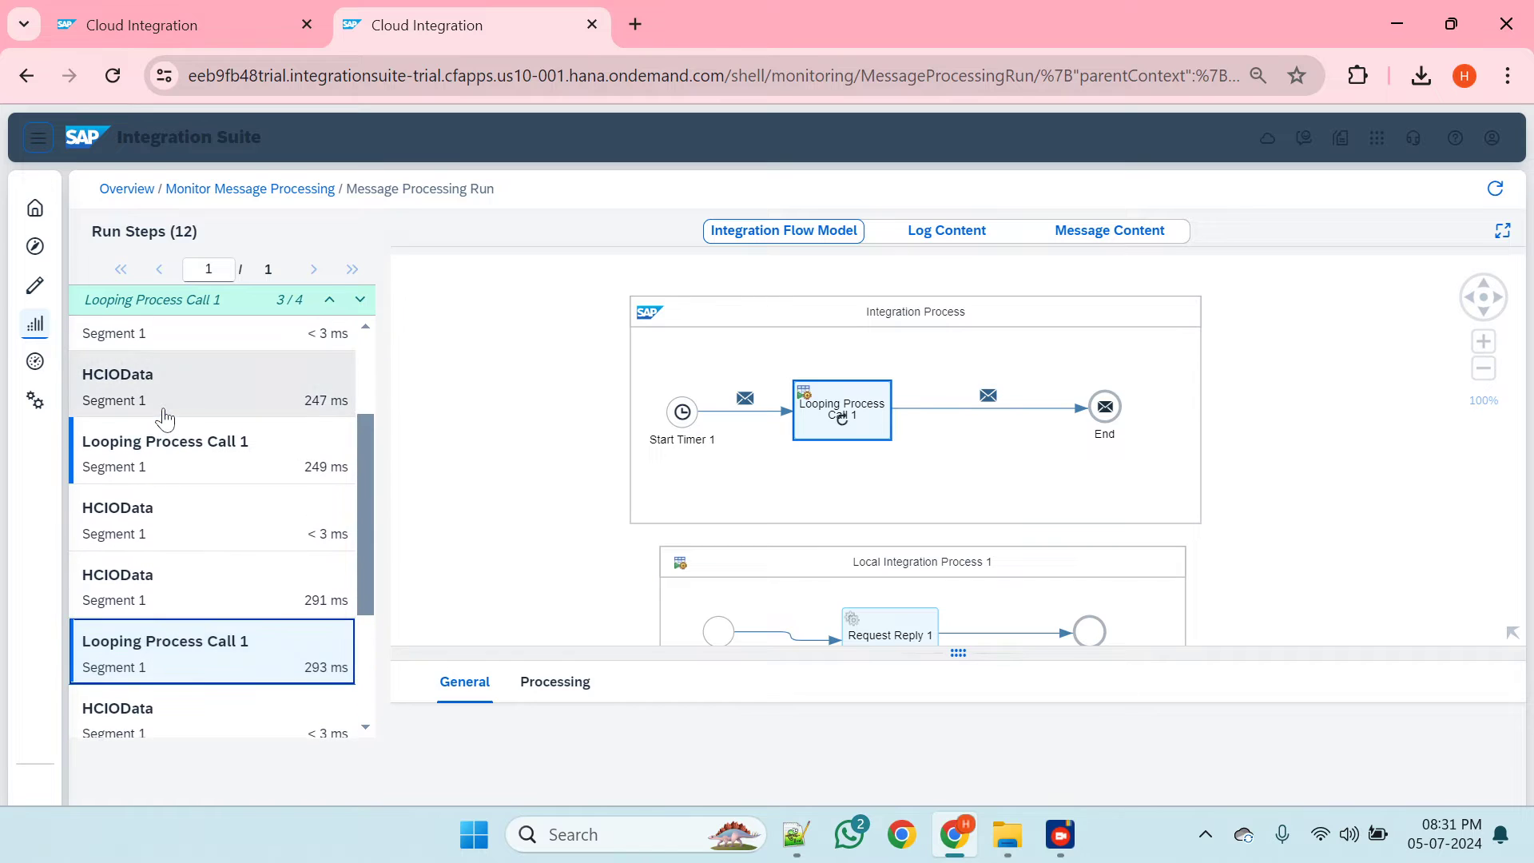
scroll(195, 641, "down", 3)
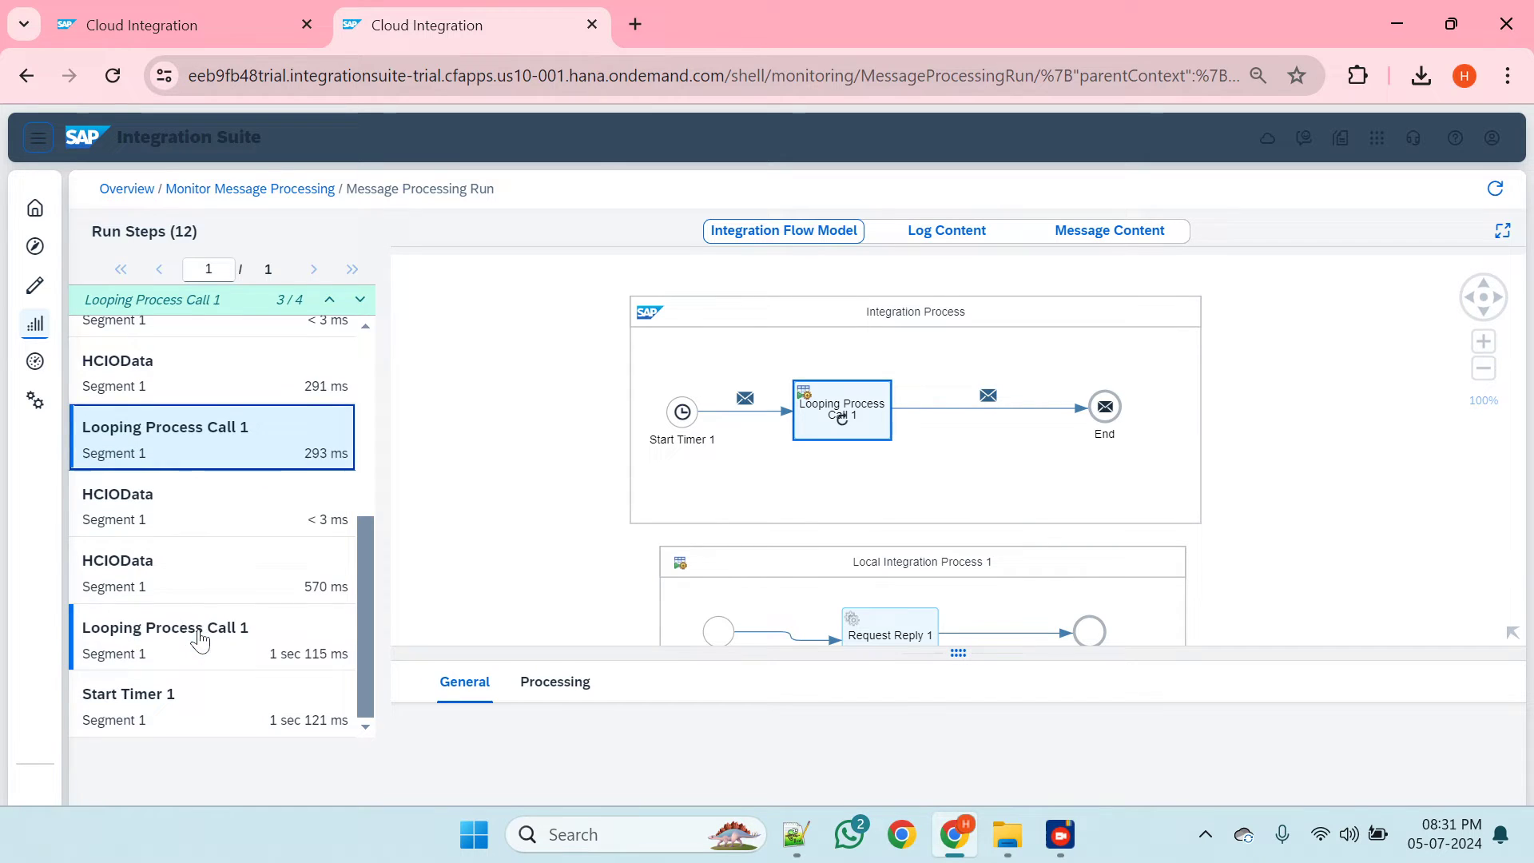
left_click(185, 589)
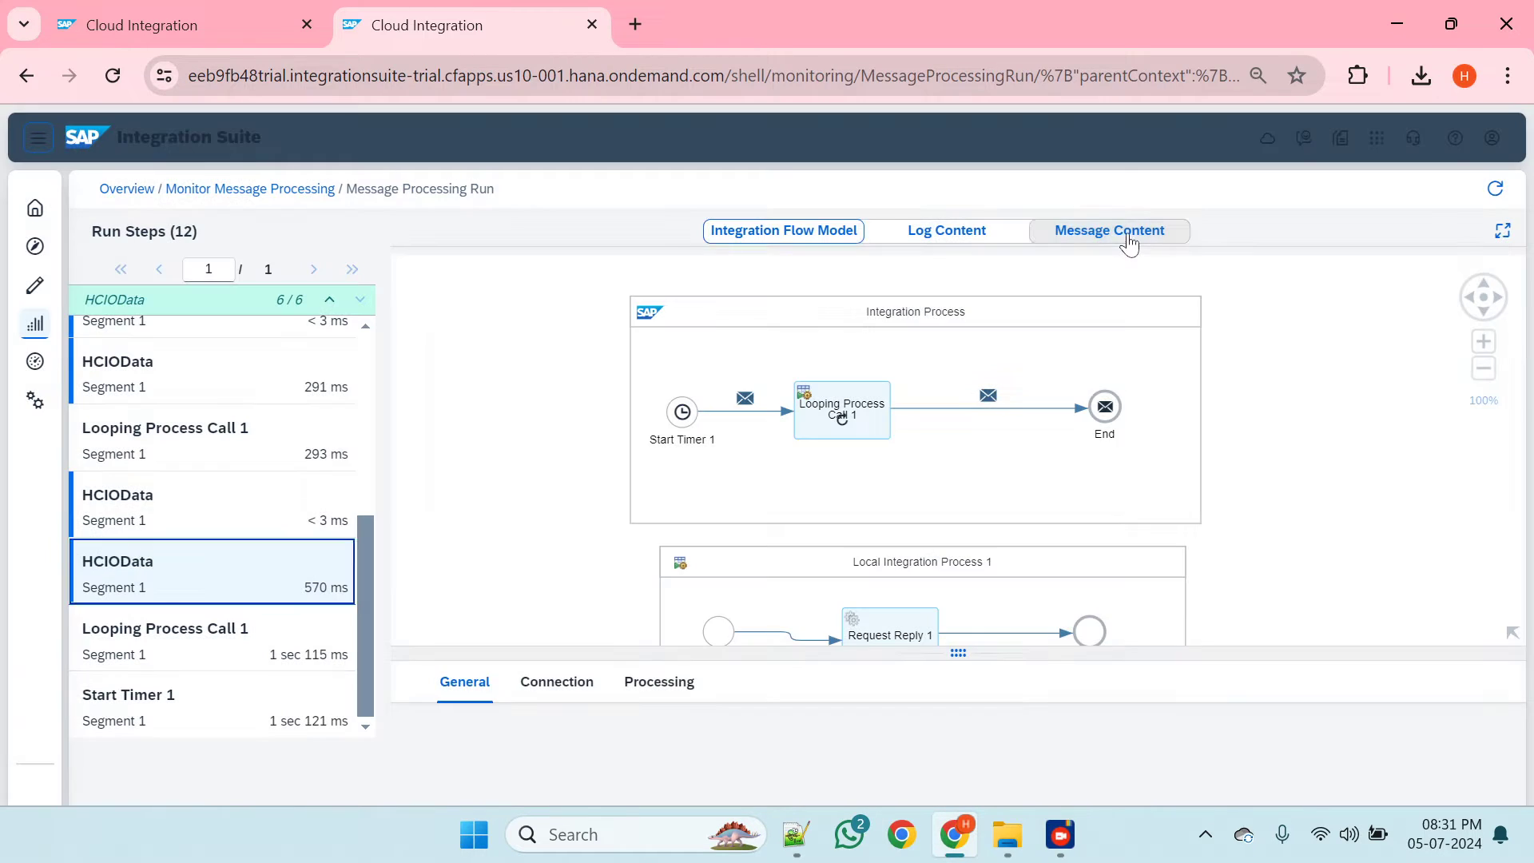
left_click(1127, 239)
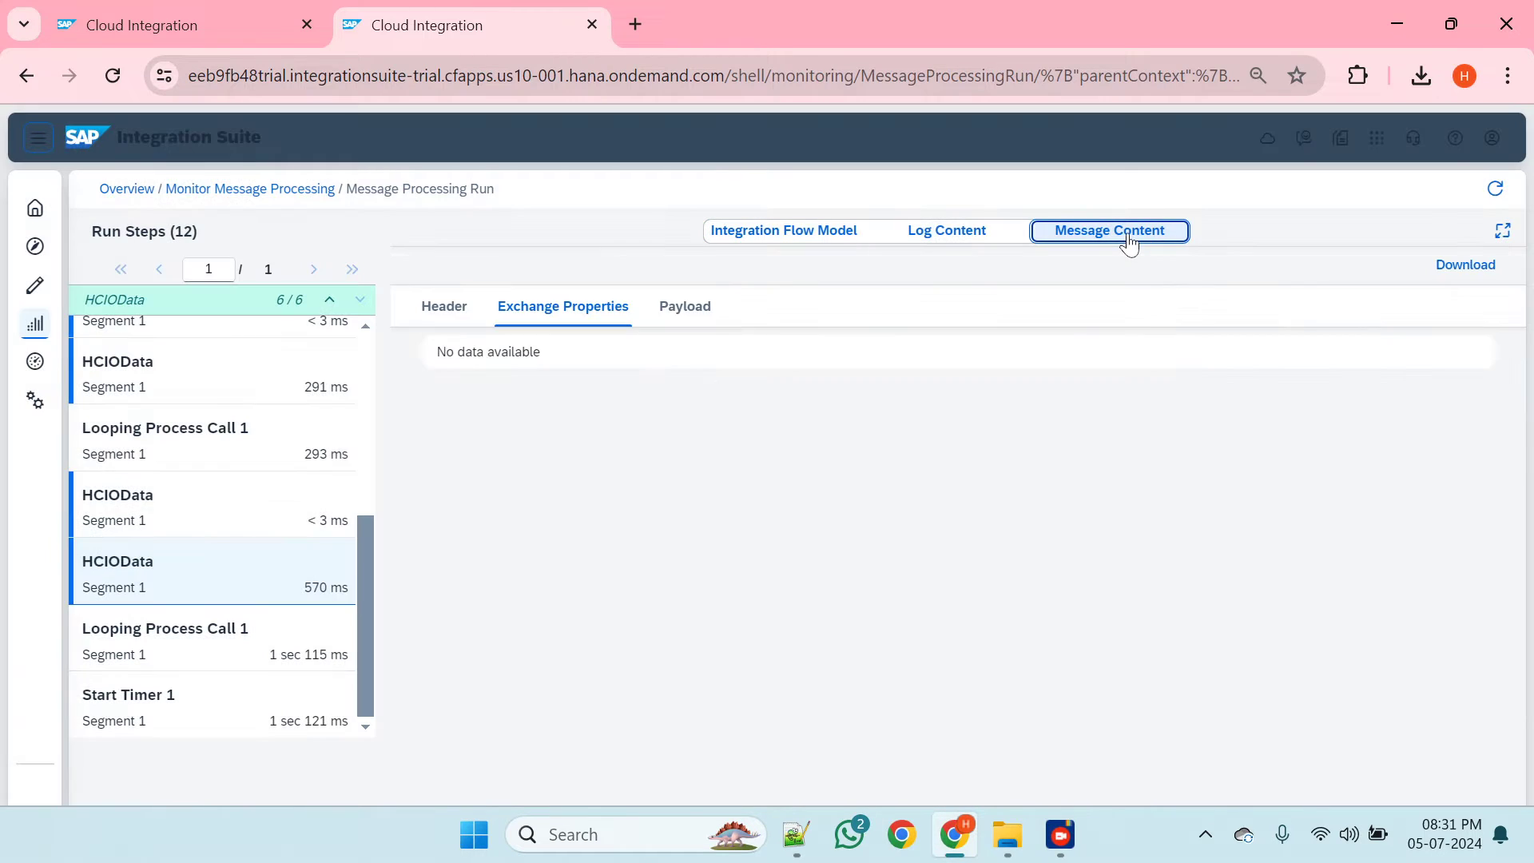
left_click(695, 311)
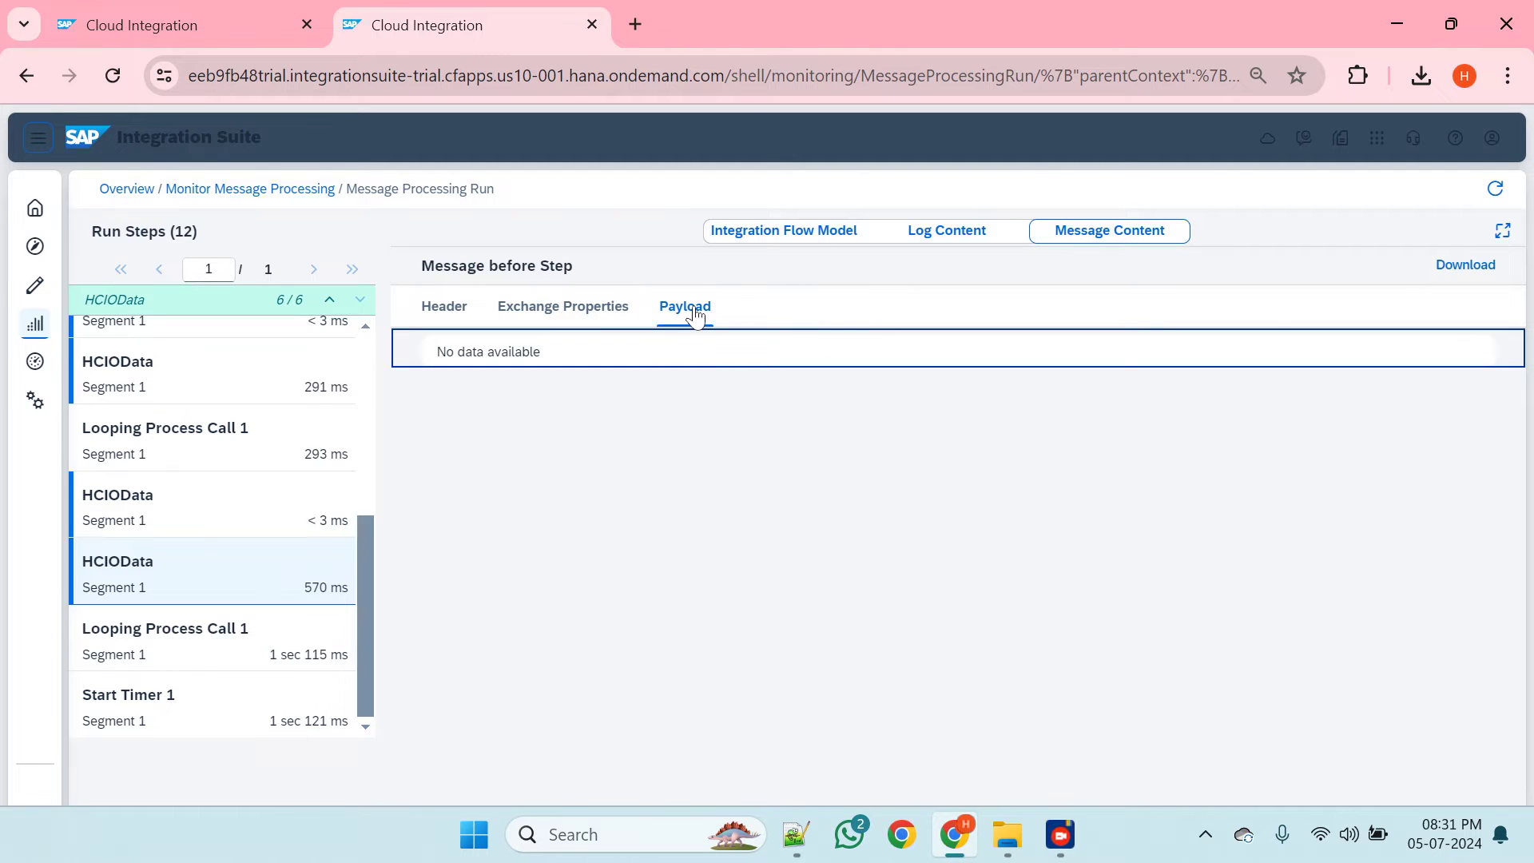
left_click(583, 310)
left_click(682, 316)
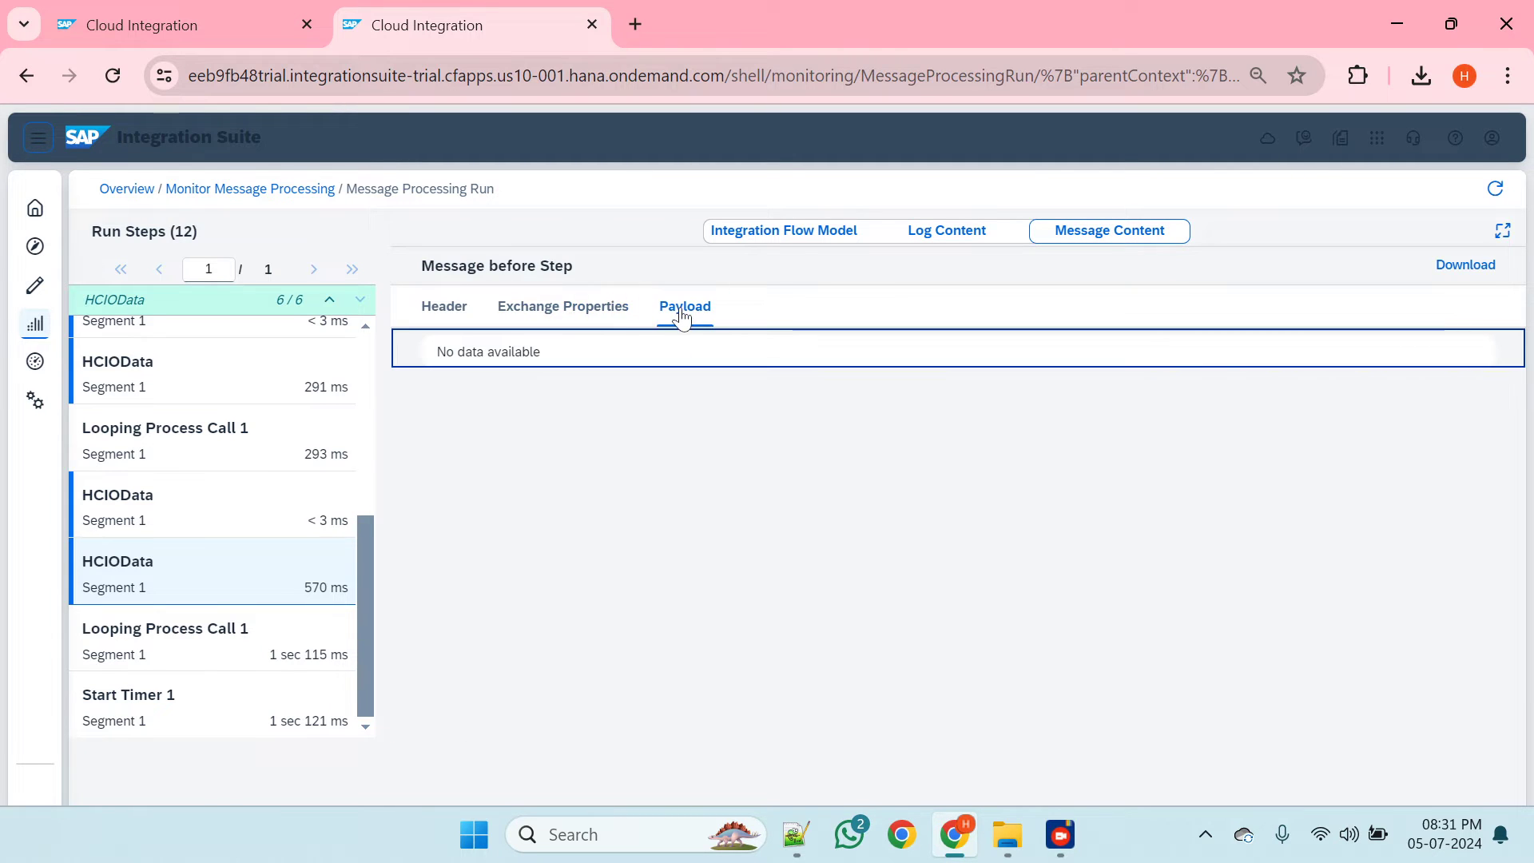
- Download the payload recorded before the 291 ms HCIOData run step and open the file in Notepad++
scroll(239, 583, "up", 1)
left_click(211, 570)
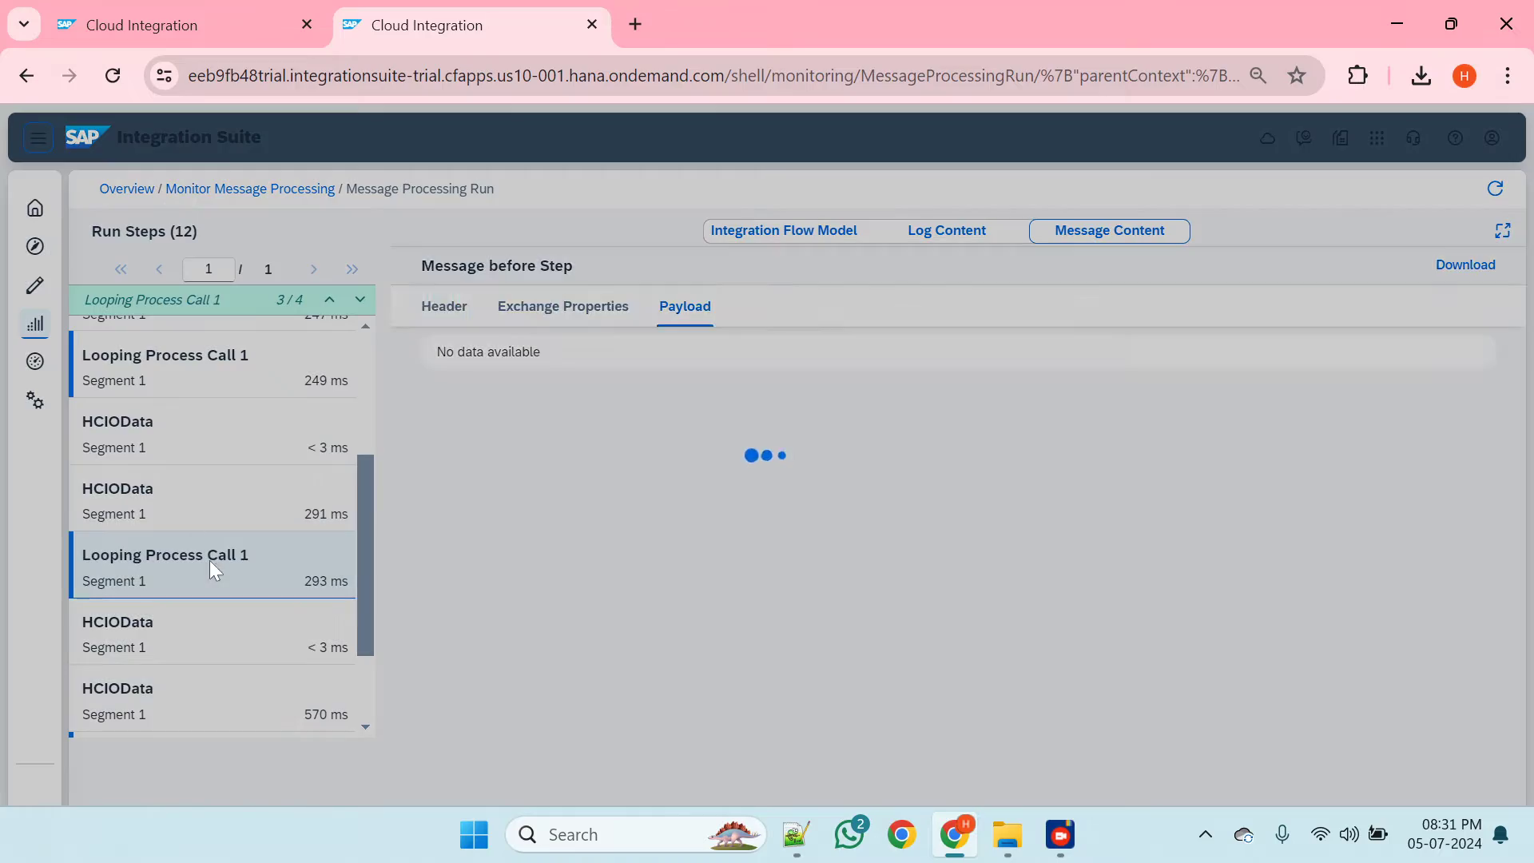
left_click(155, 491)
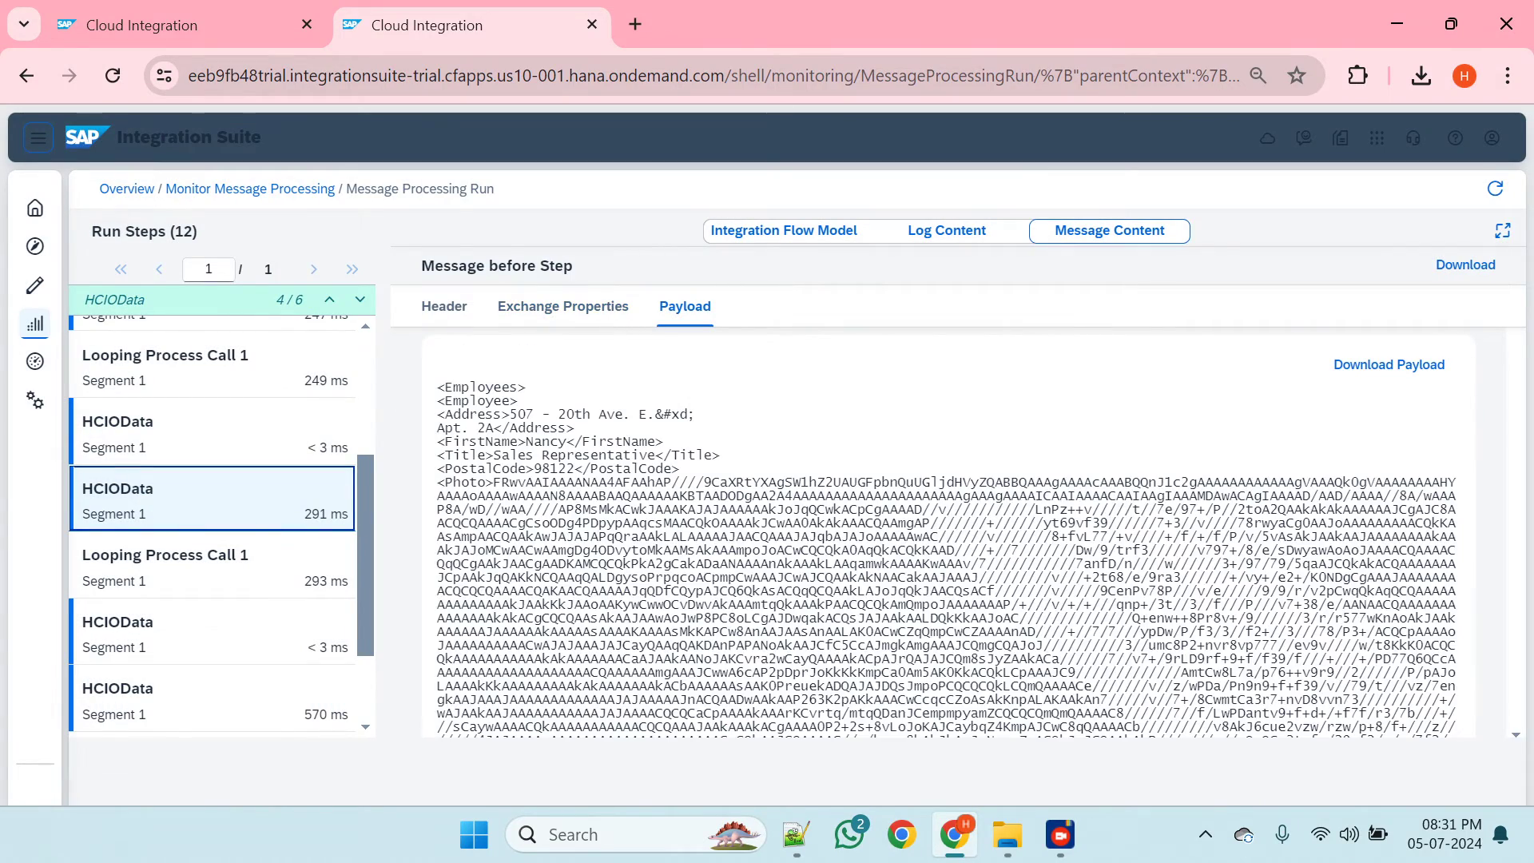
scroll(947, 533, "down", 15)
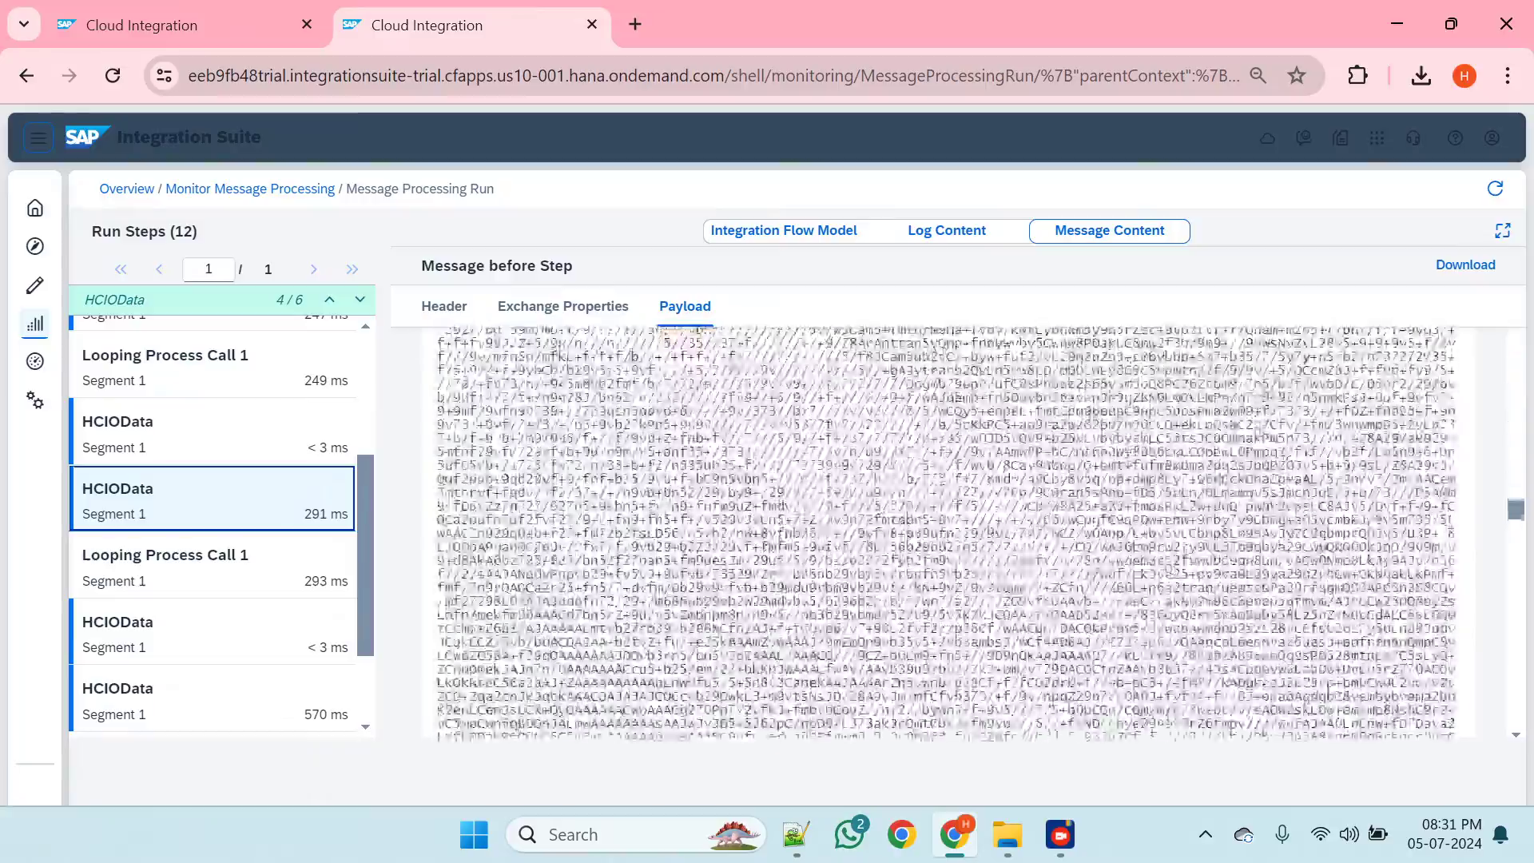
scroll(947, 533, "up", 15)
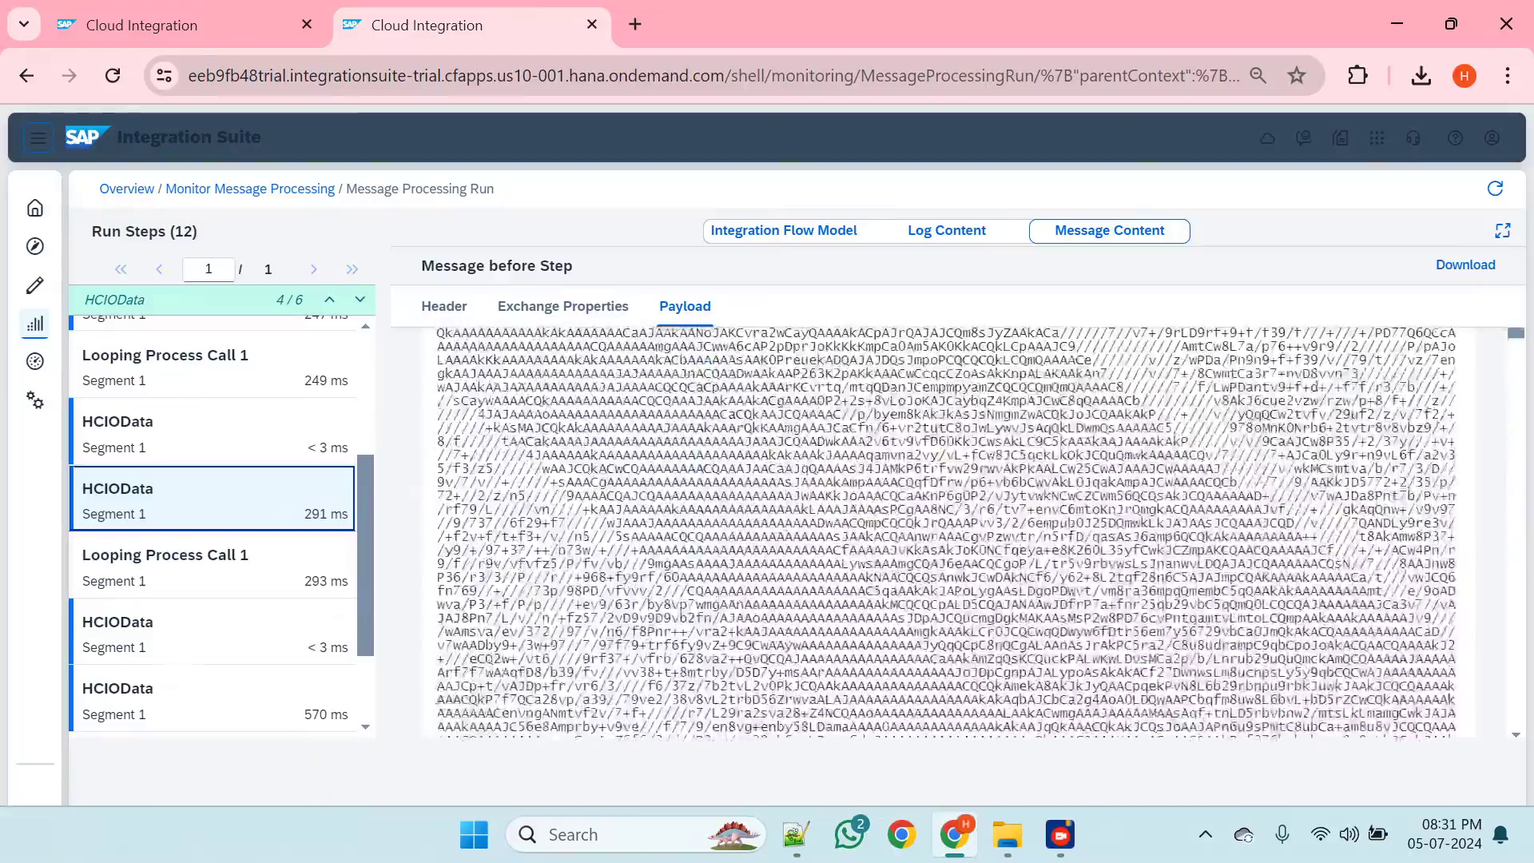
scroll(946, 532, "up", 5)
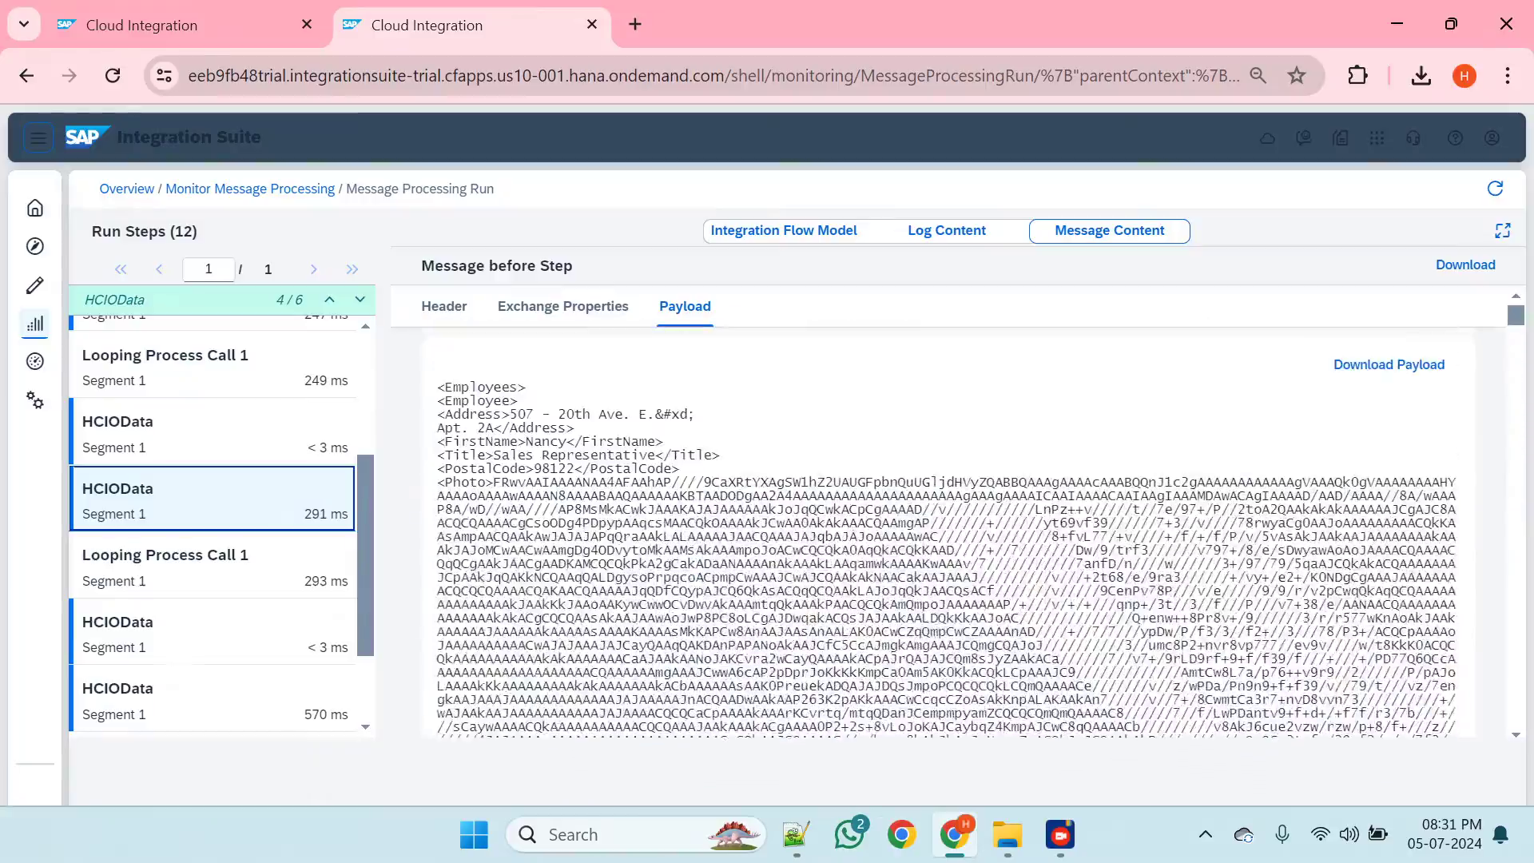
left_click(1395, 374)
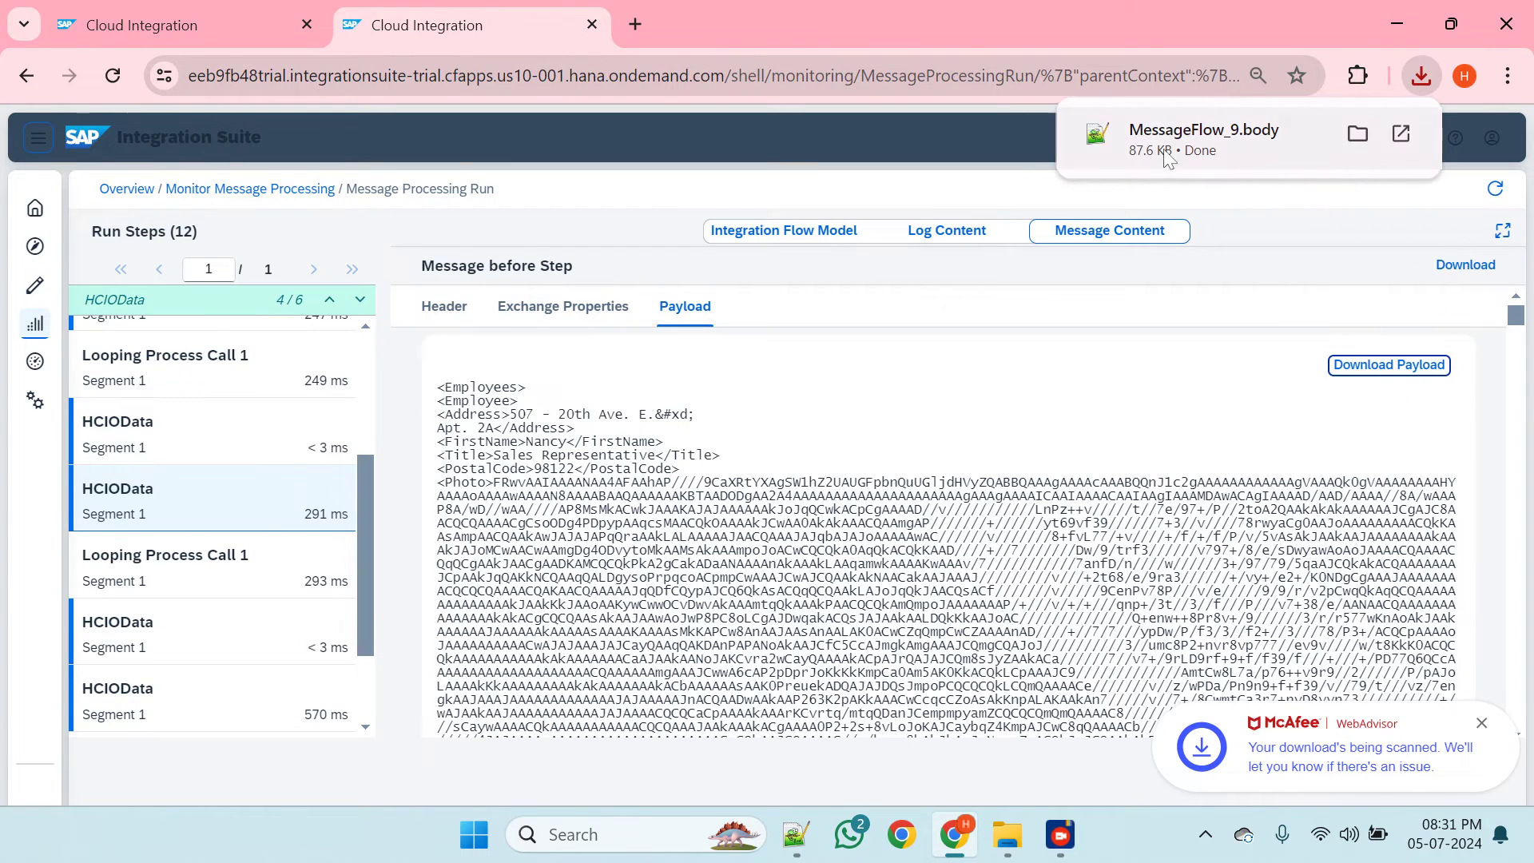
left_click(1167, 158)
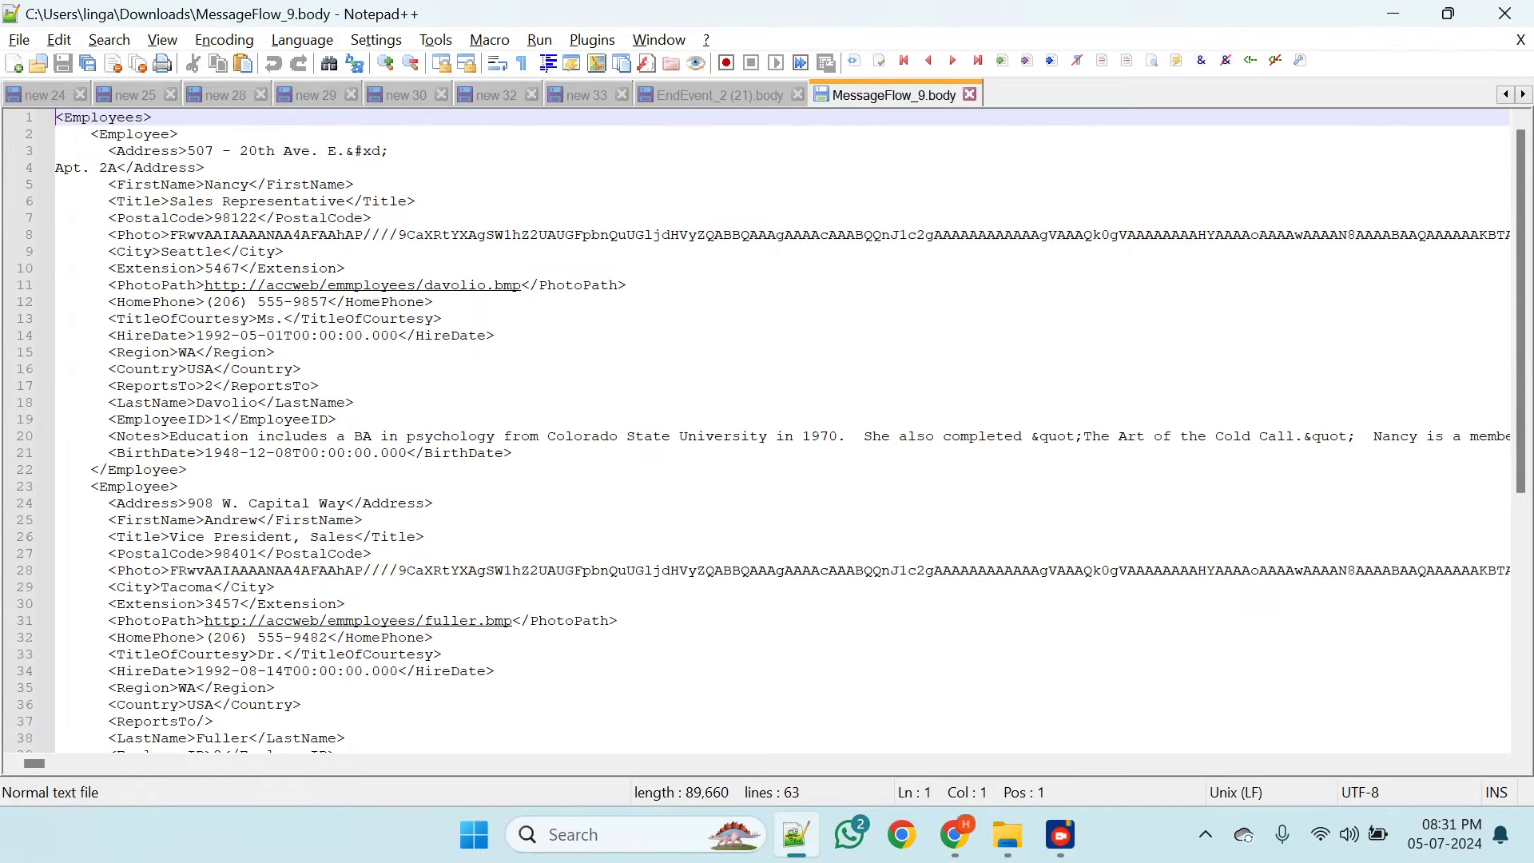
- Count the occurrences of the <Employee> tag in the downloaded payload file
left_click_drag(179, 134, 99, 134)
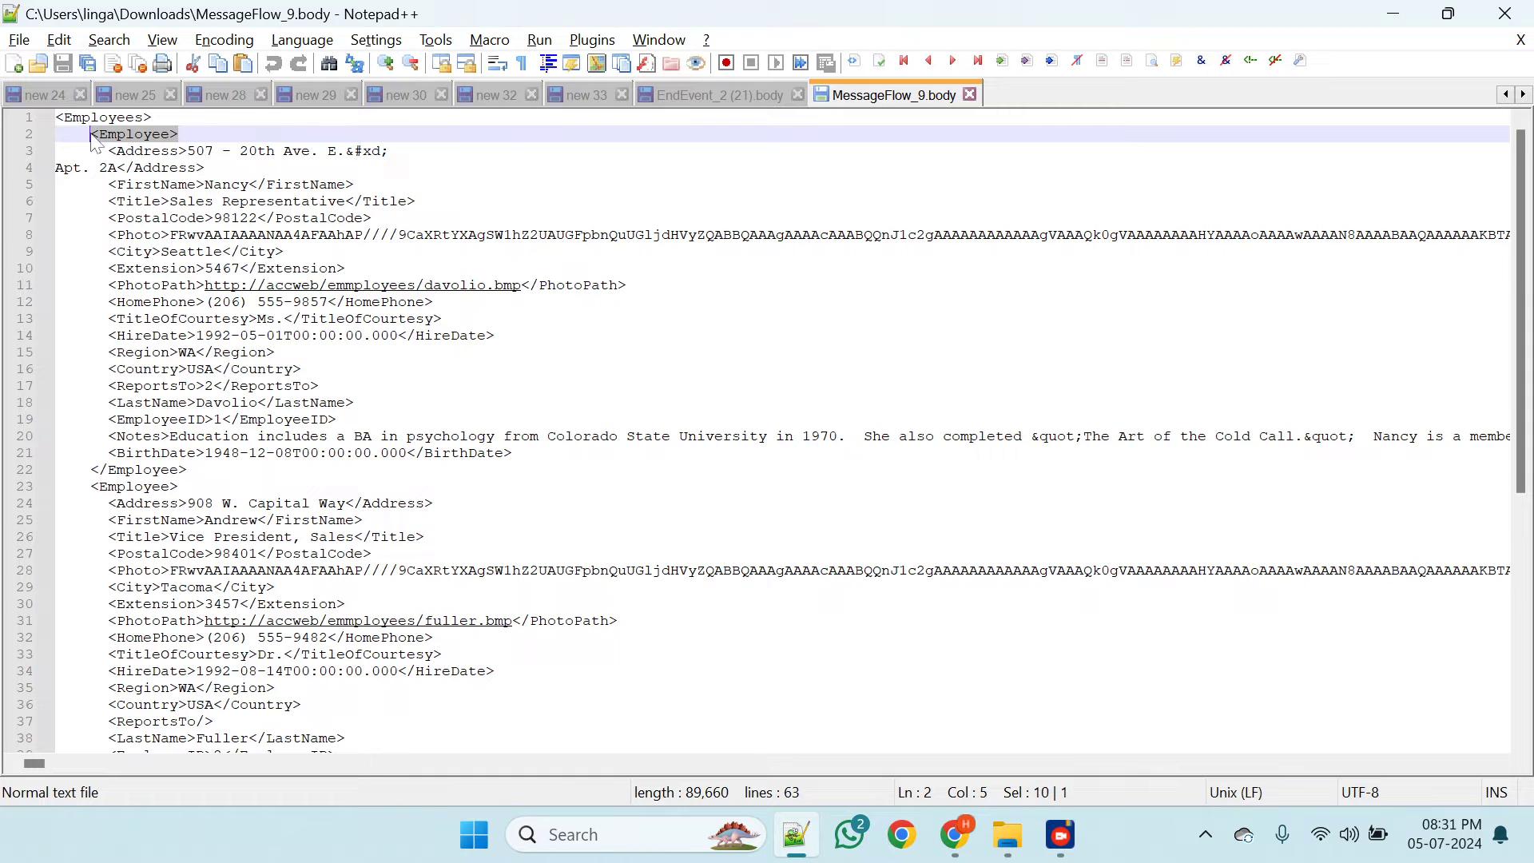
key("ctrl+f")
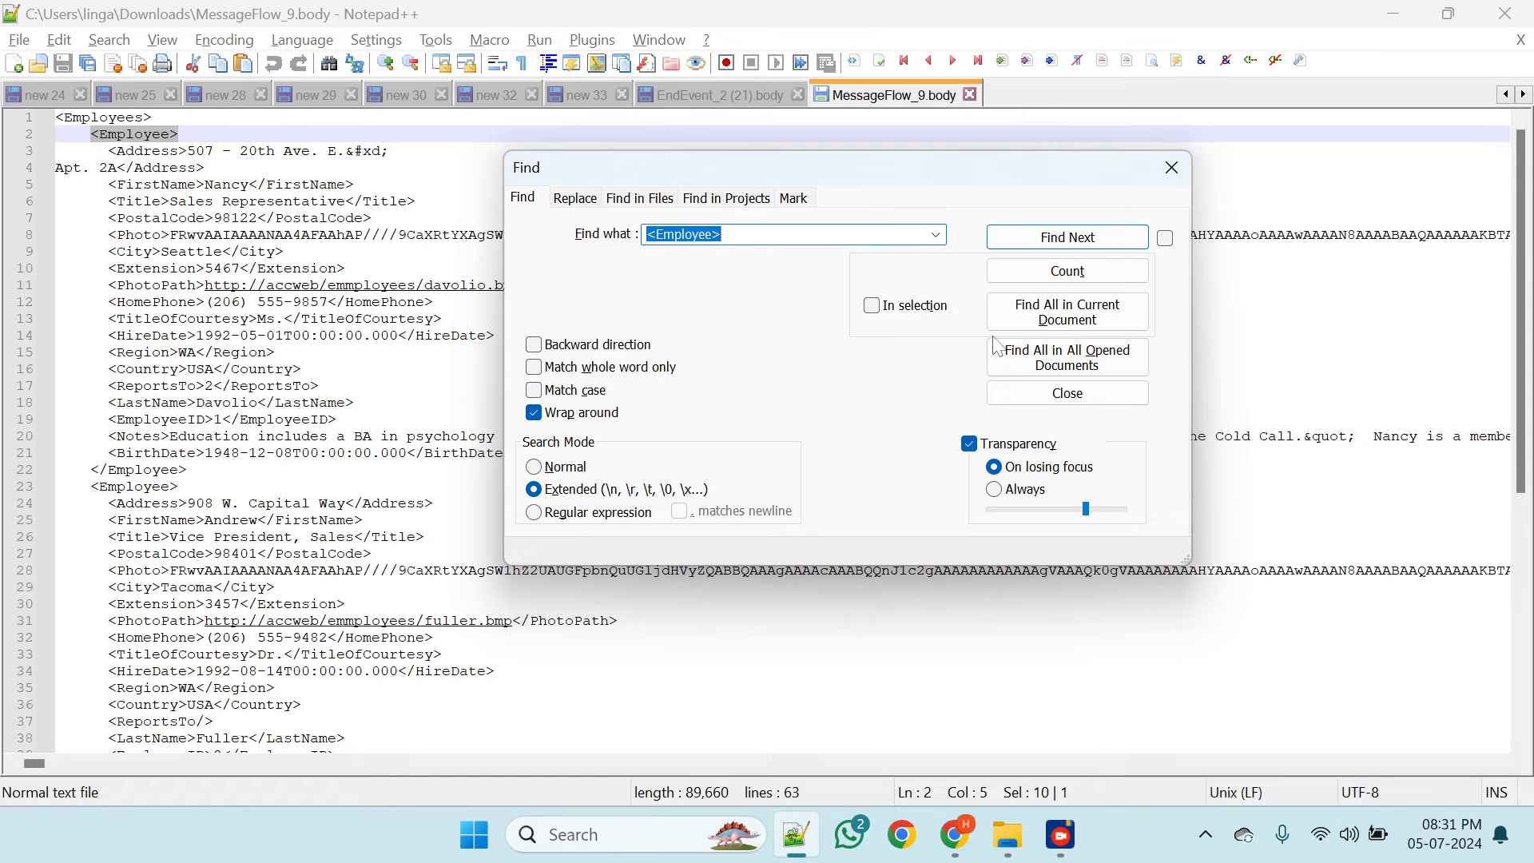
left_click(1068, 271)
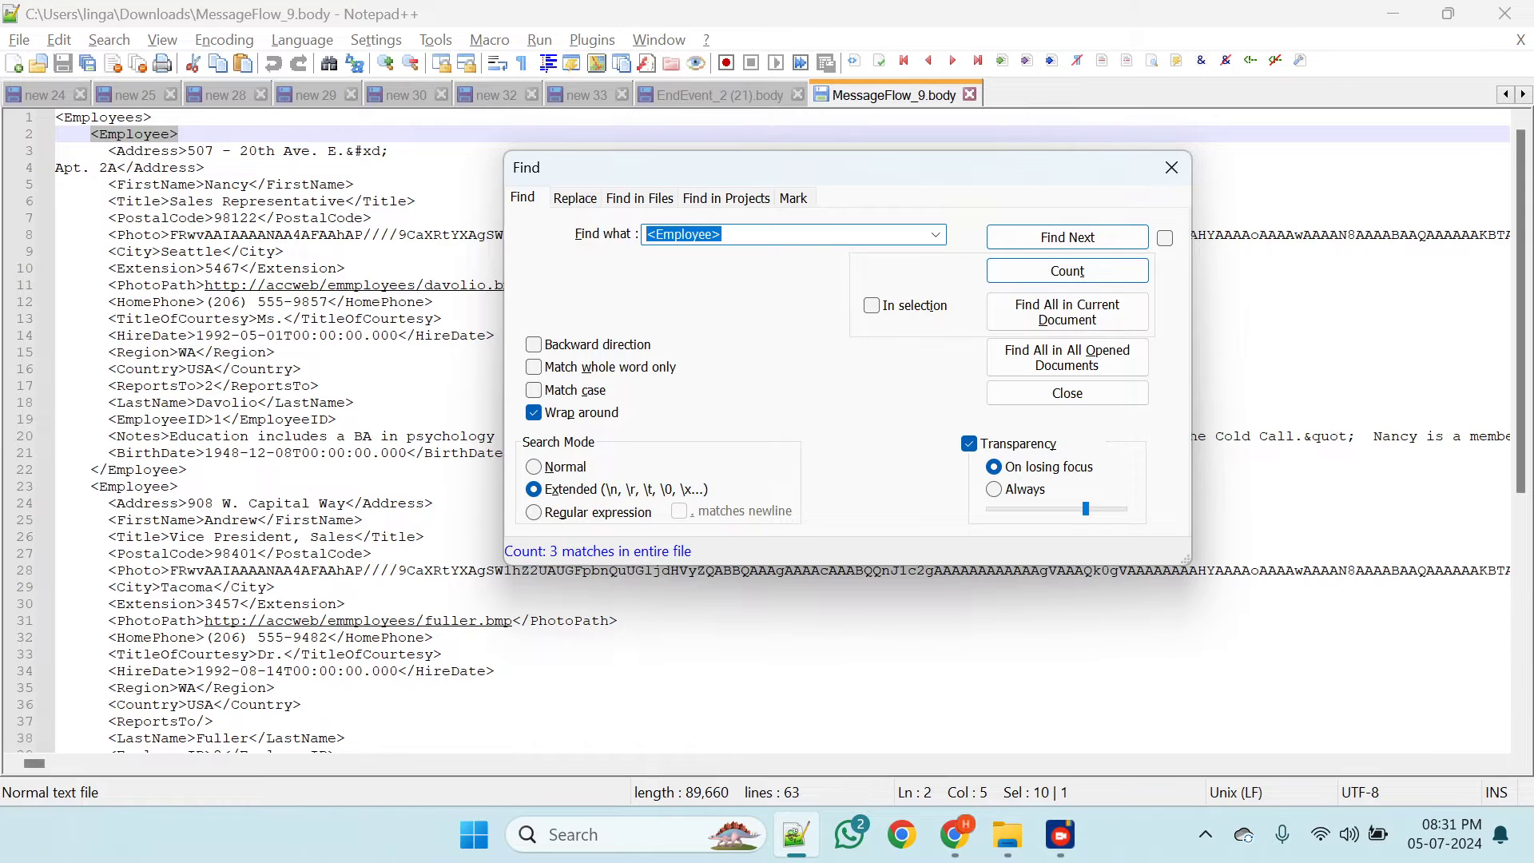
left_click(1171, 167)
- Set the file's language to XML and join the first employee's split address onto one line
left_click(296, 42)
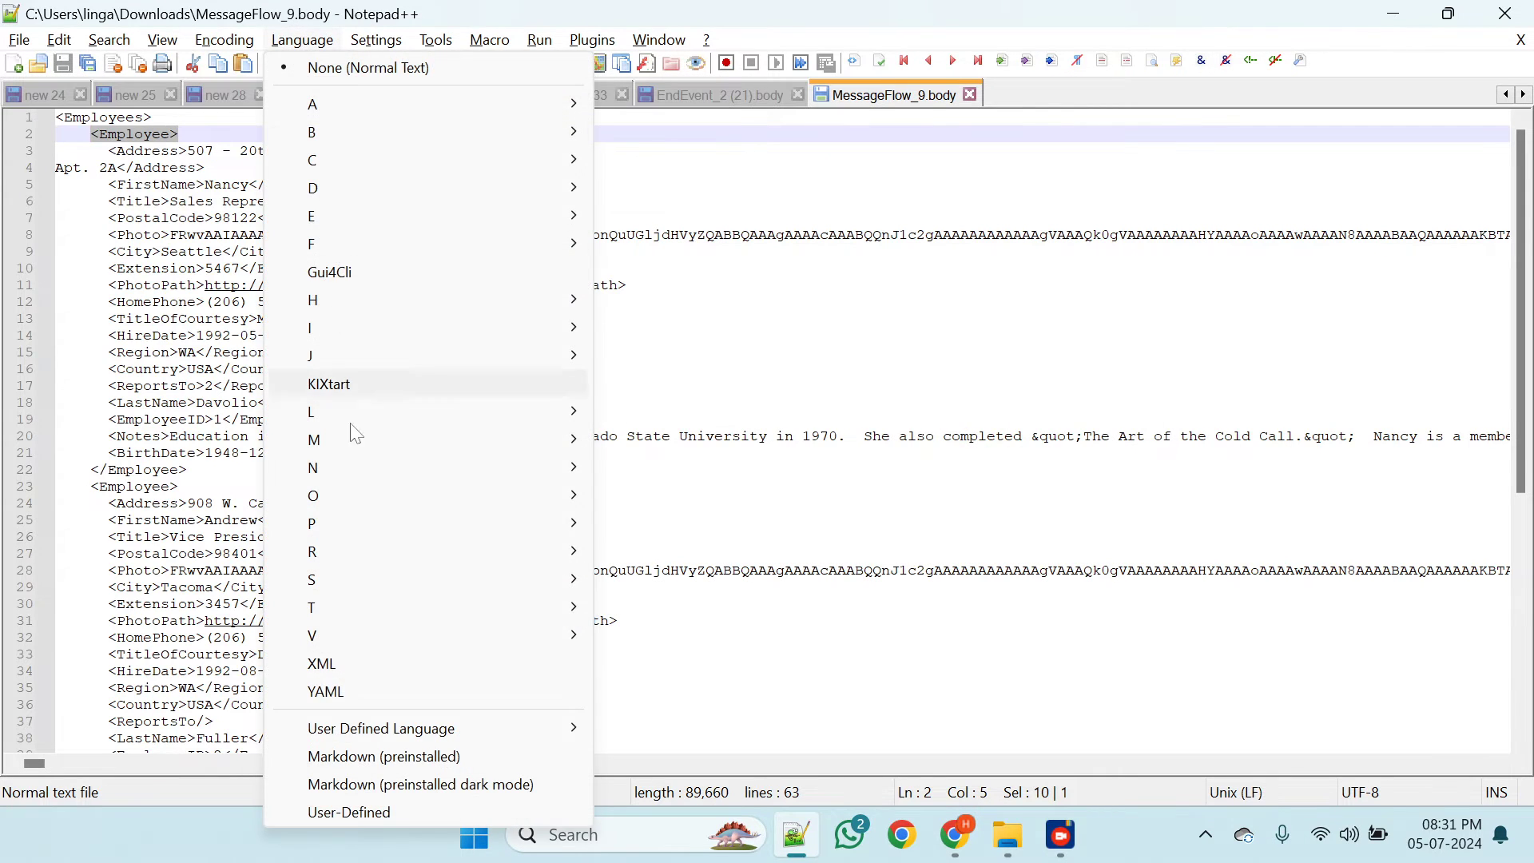
left_click(344, 663)
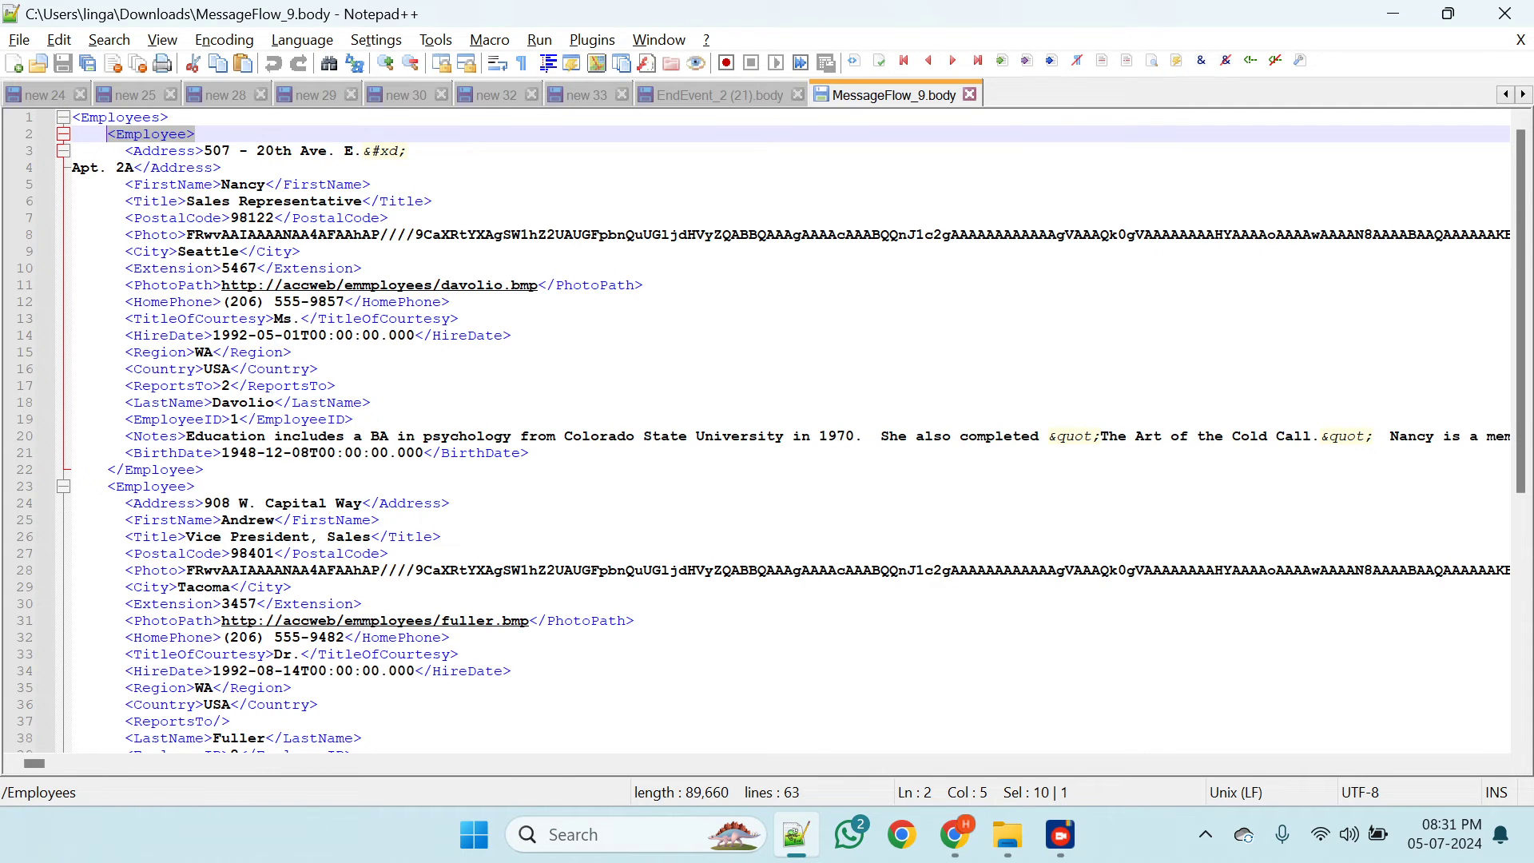
left_click(409, 151)
key("Delete")
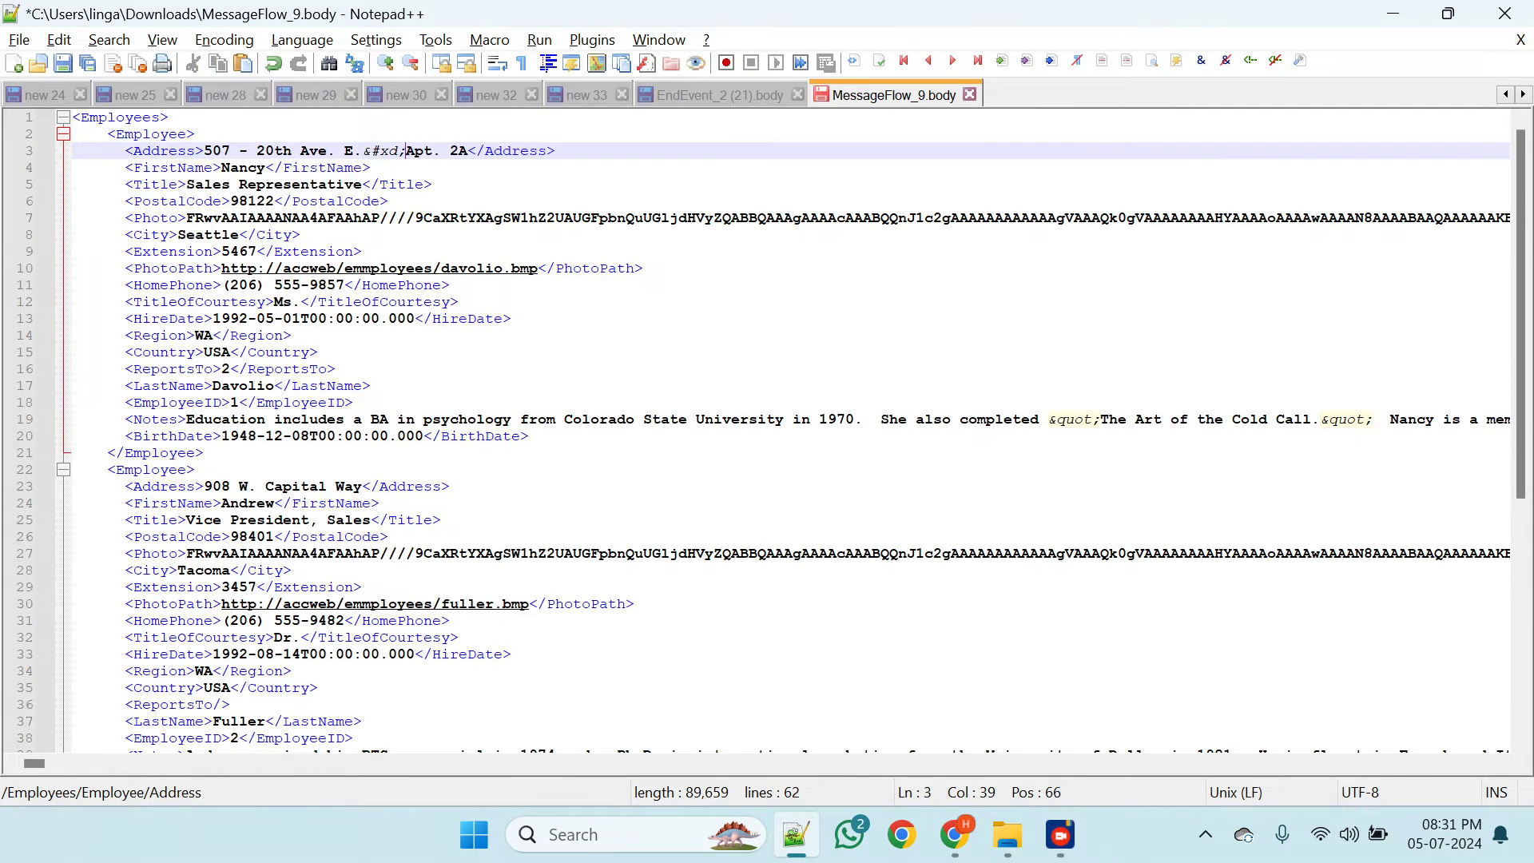
- Collapse every Employee element under the Employees root of the payload
left_click(63, 135)
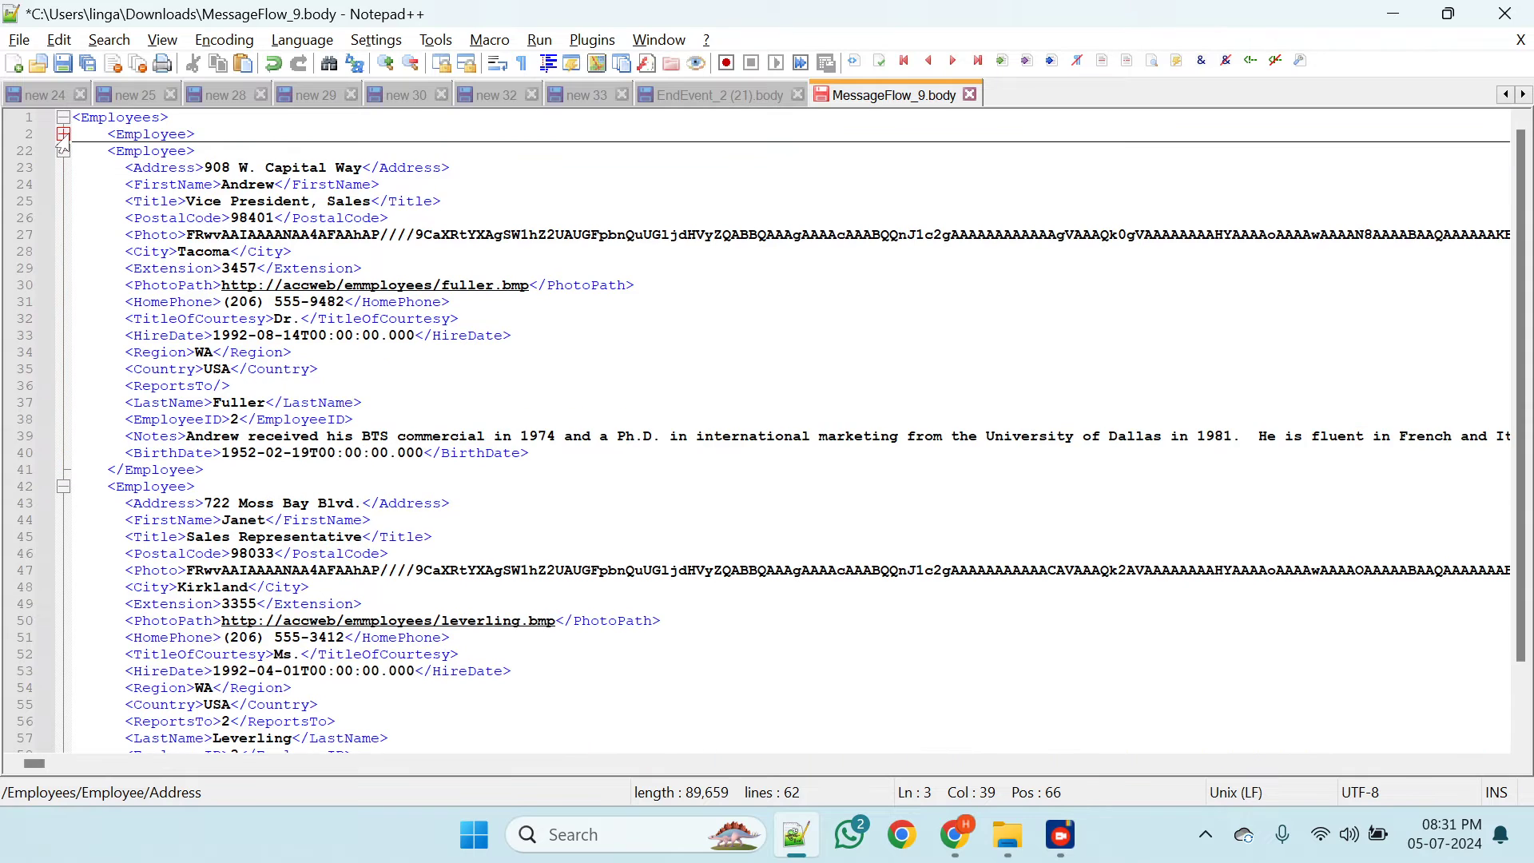
left_click(63, 152)
left_click(61, 171)
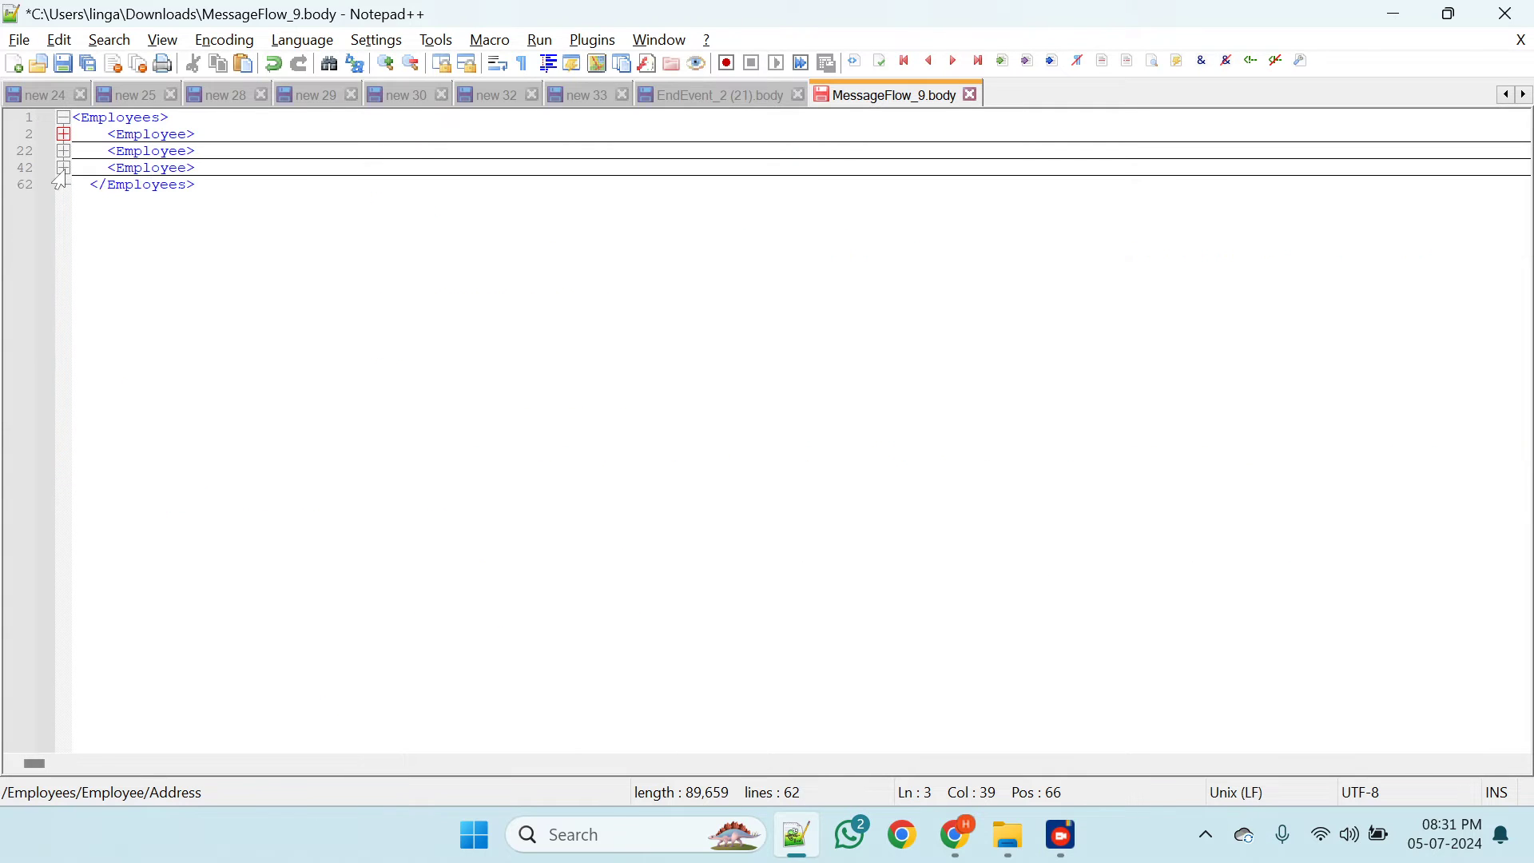
- Switch back to SAP Integration Suite and view the payload before the 247 ms HCIOData run step
key("alt+Tab")
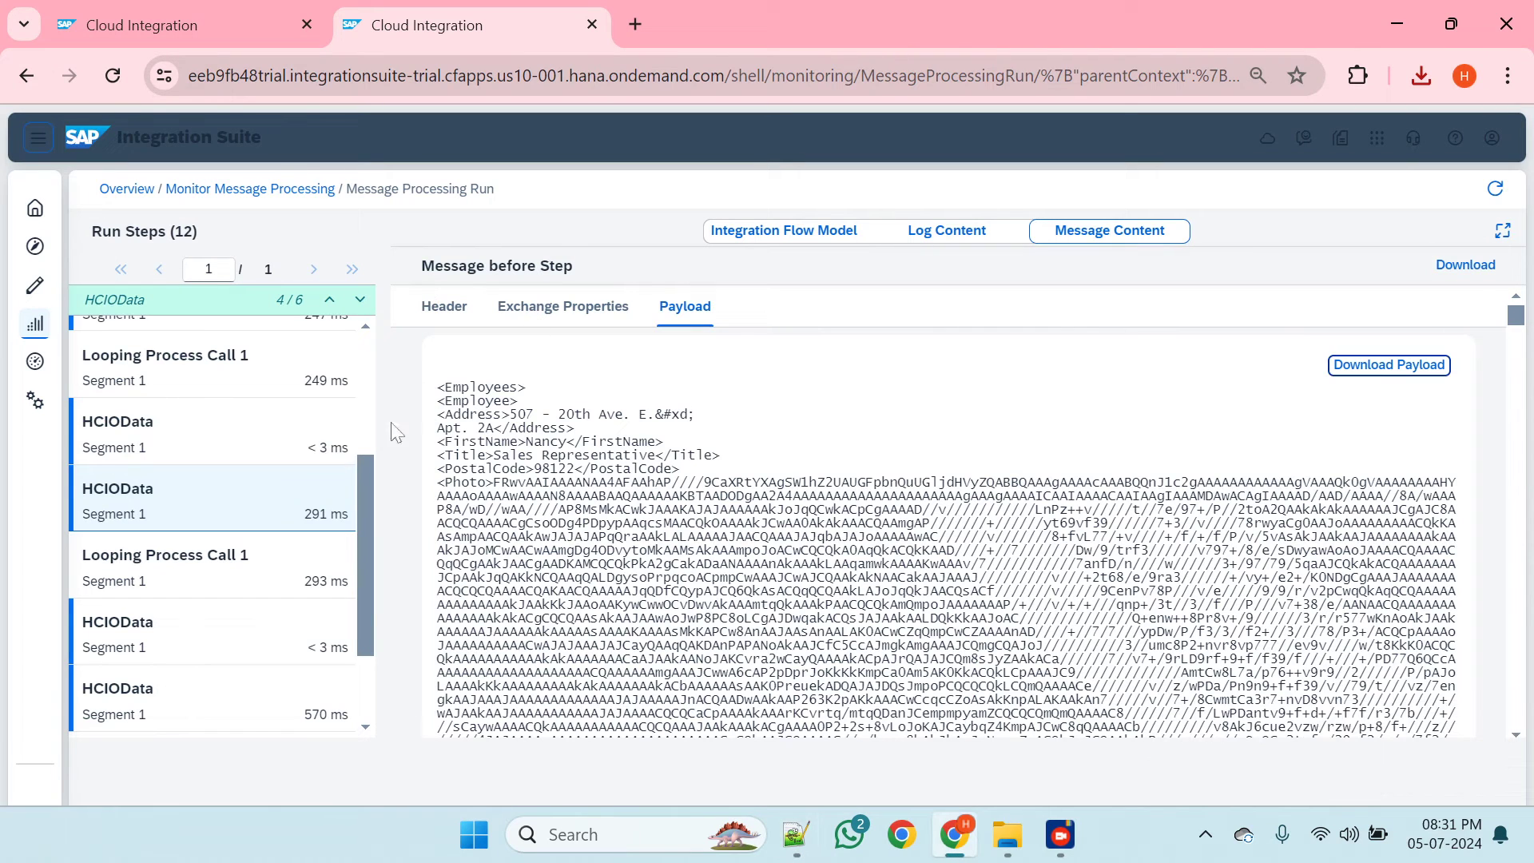
left_click(218, 561)
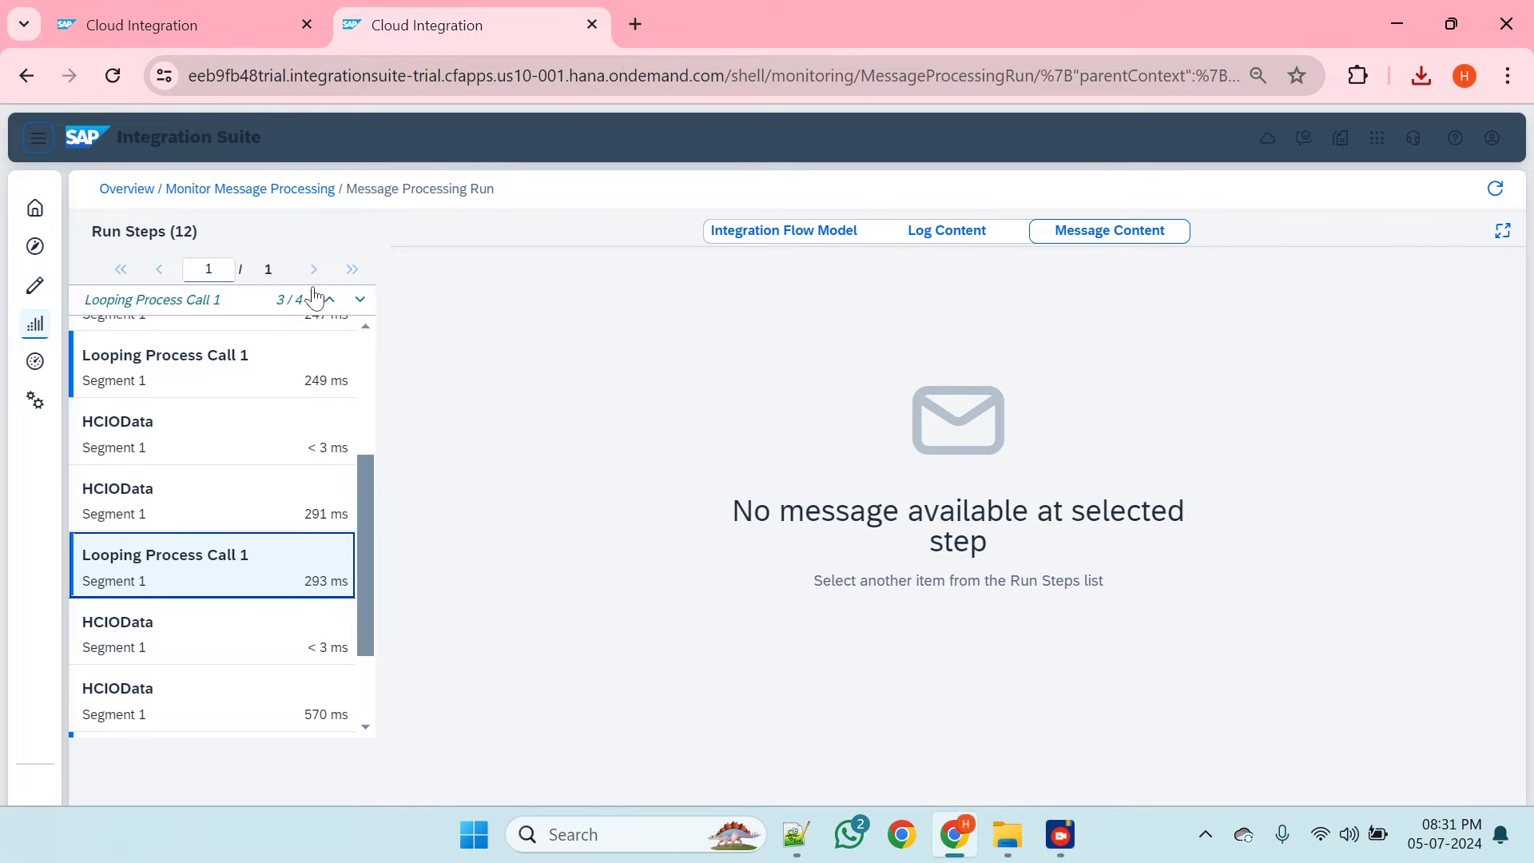
left_click(329, 302)
left_click(205, 386)
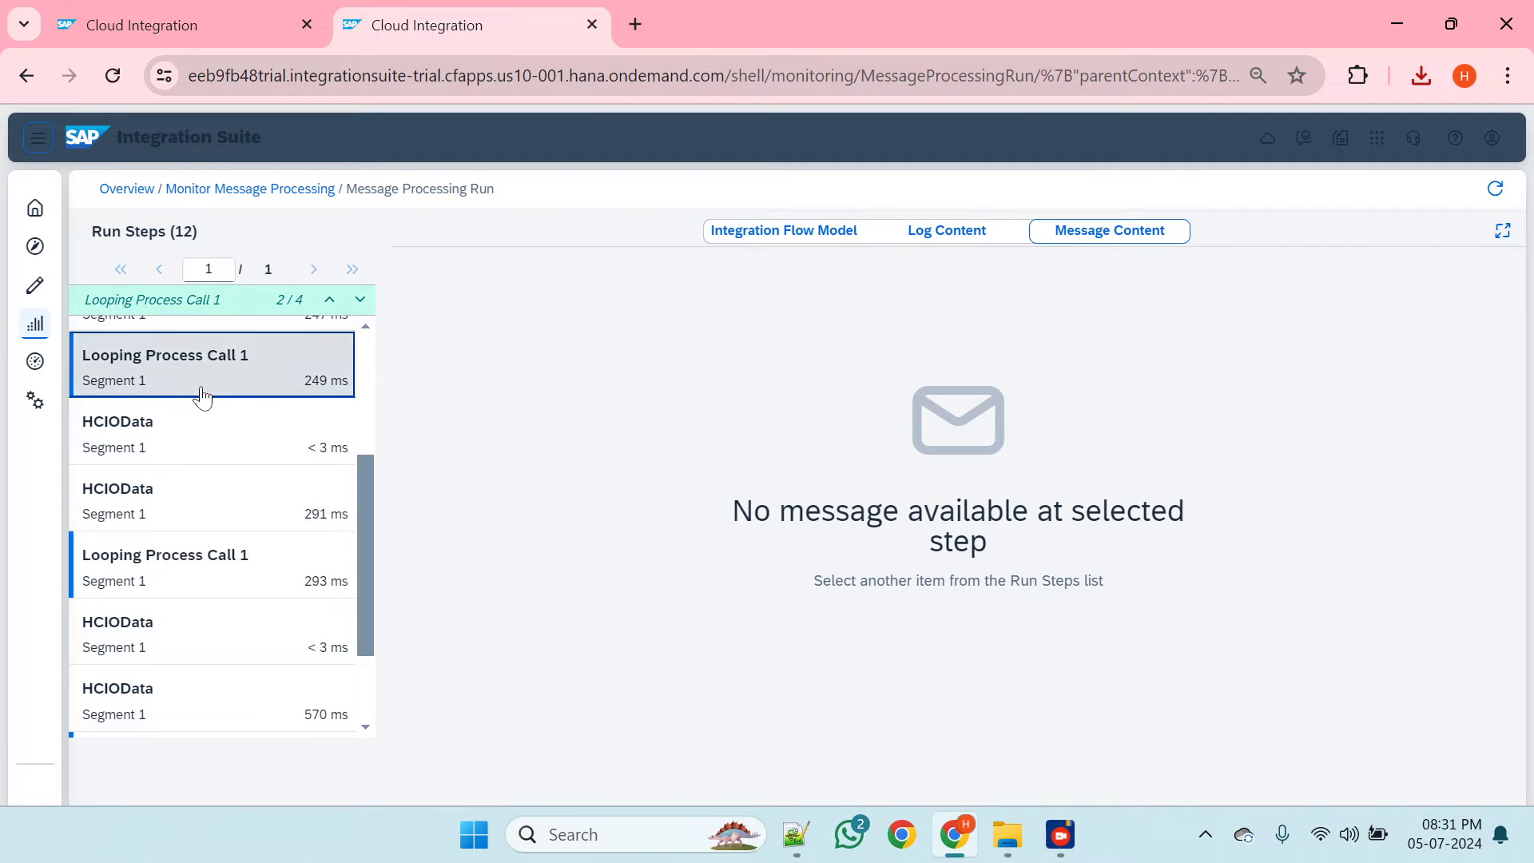
scroll(221, 467, "up", 2)
left_click(152, 399)
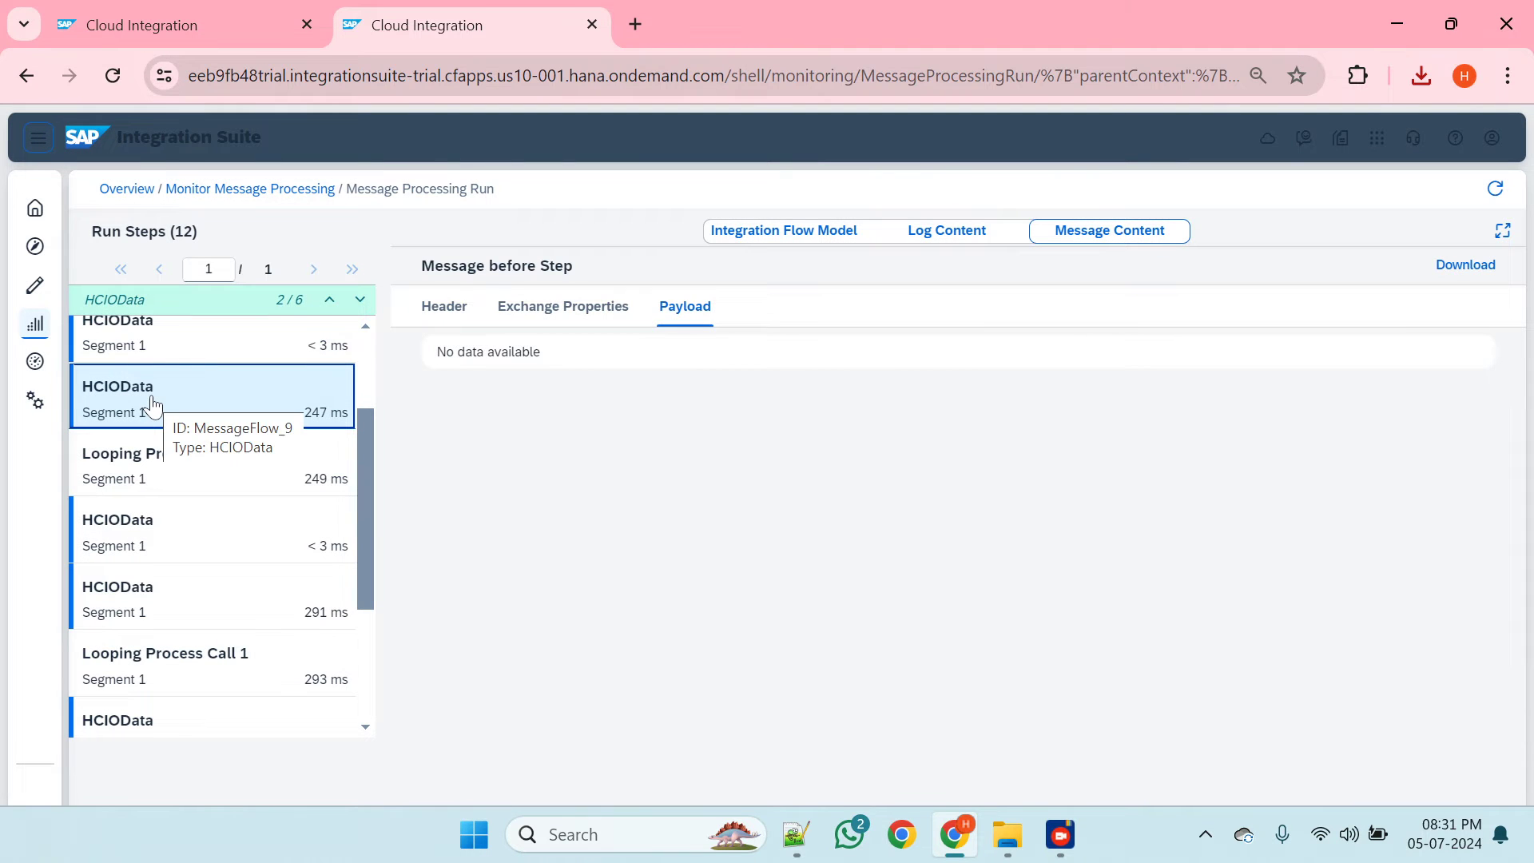
scroll(131, 443, "up", 1)
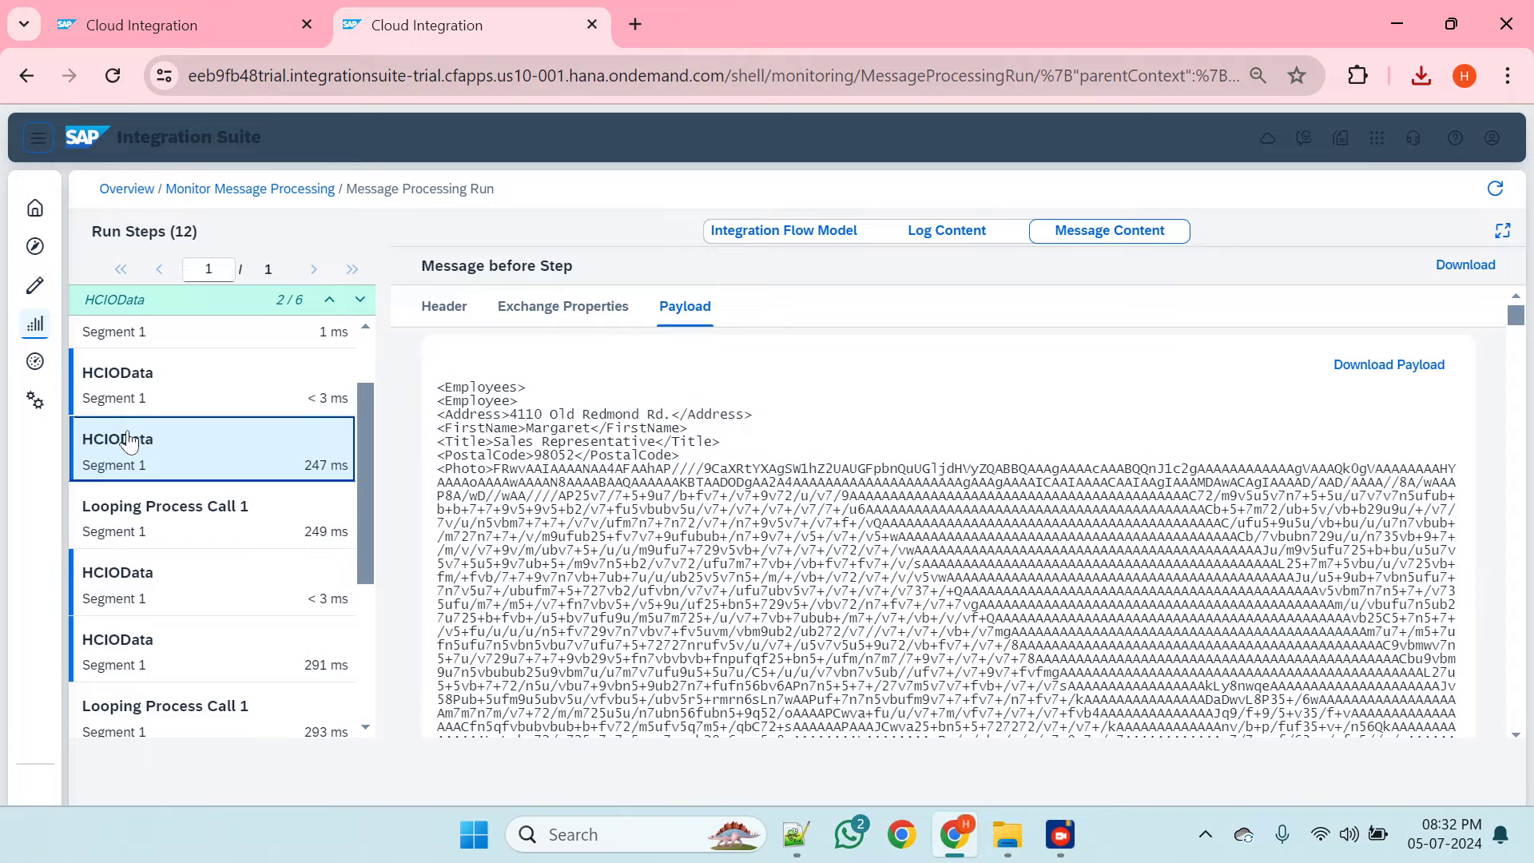
- Examine the exchange properties of the 291 ms HCIOData run step, including CamelLoopIndex and Receiver.OData.hasMoreRecords
left_click(209, 6)
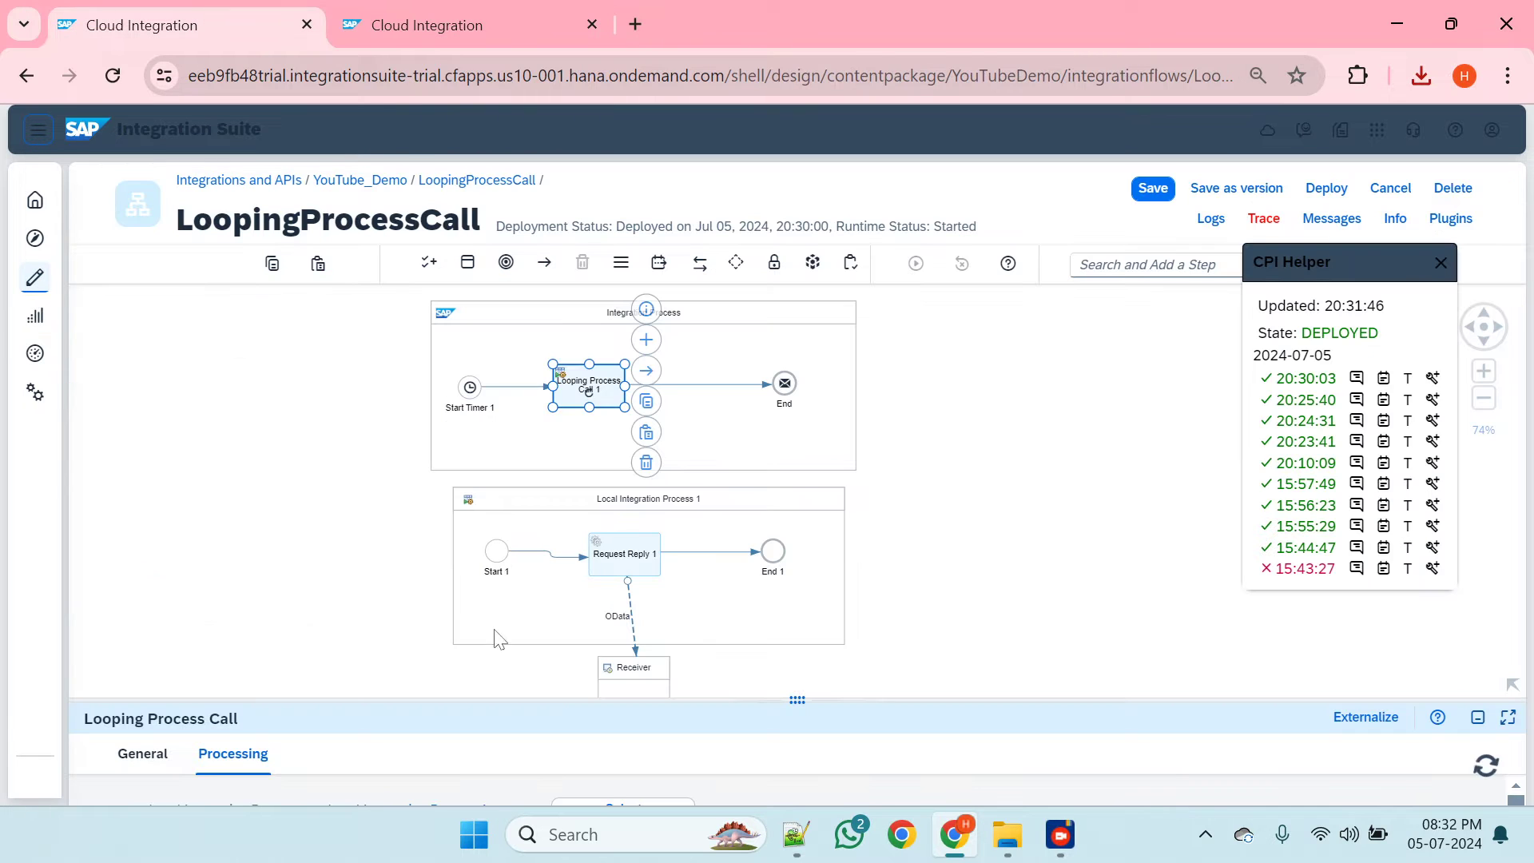
left_click(442, 10)
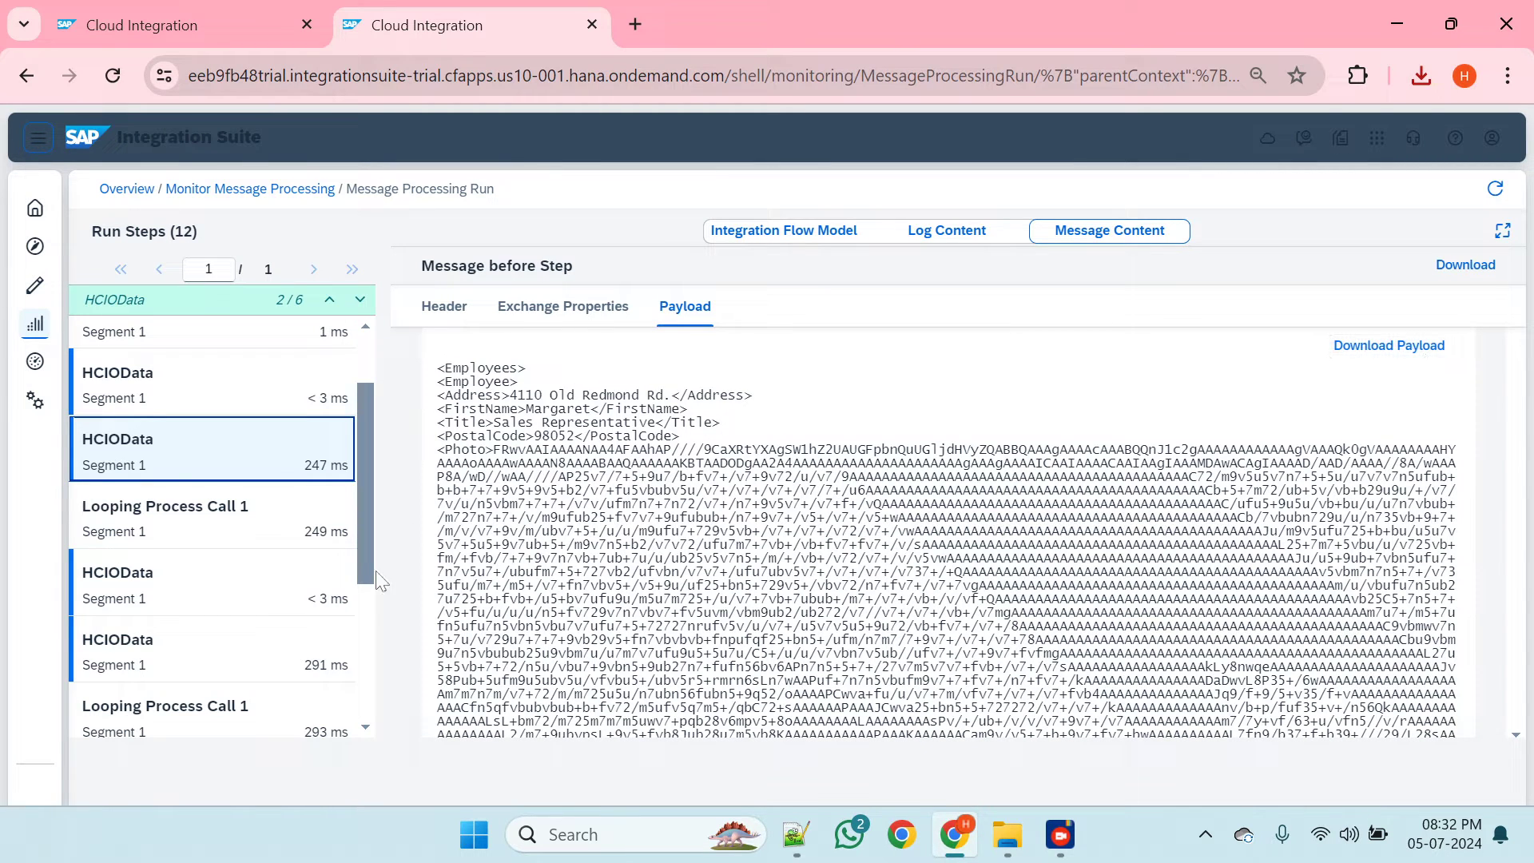
scroll(178, 589, "down", 1)
left_click(176, 592)
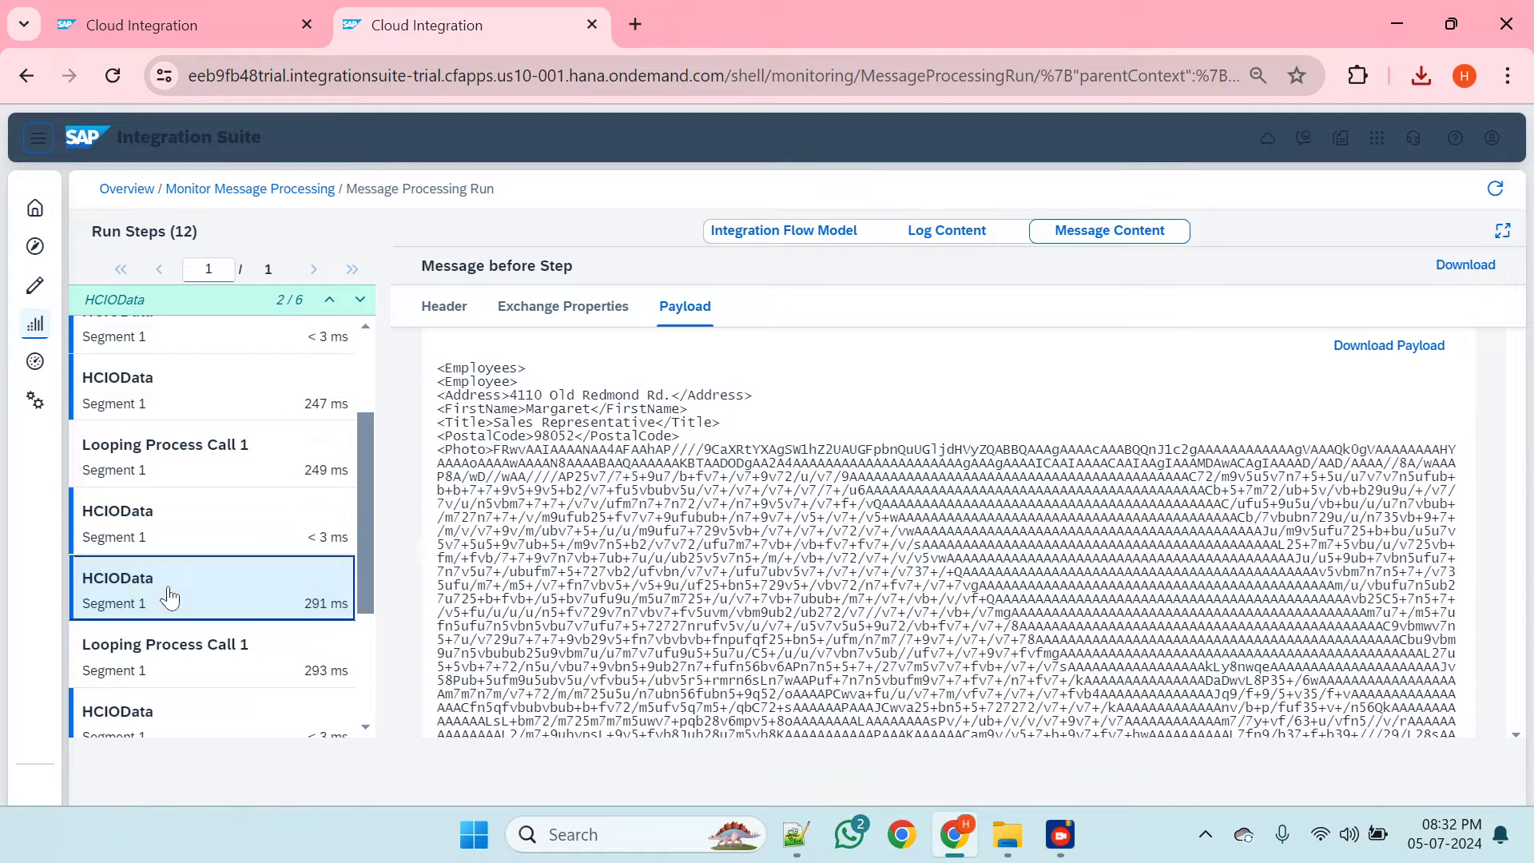
left_click(564, 308)
scroll(625, 498, "down", 1)
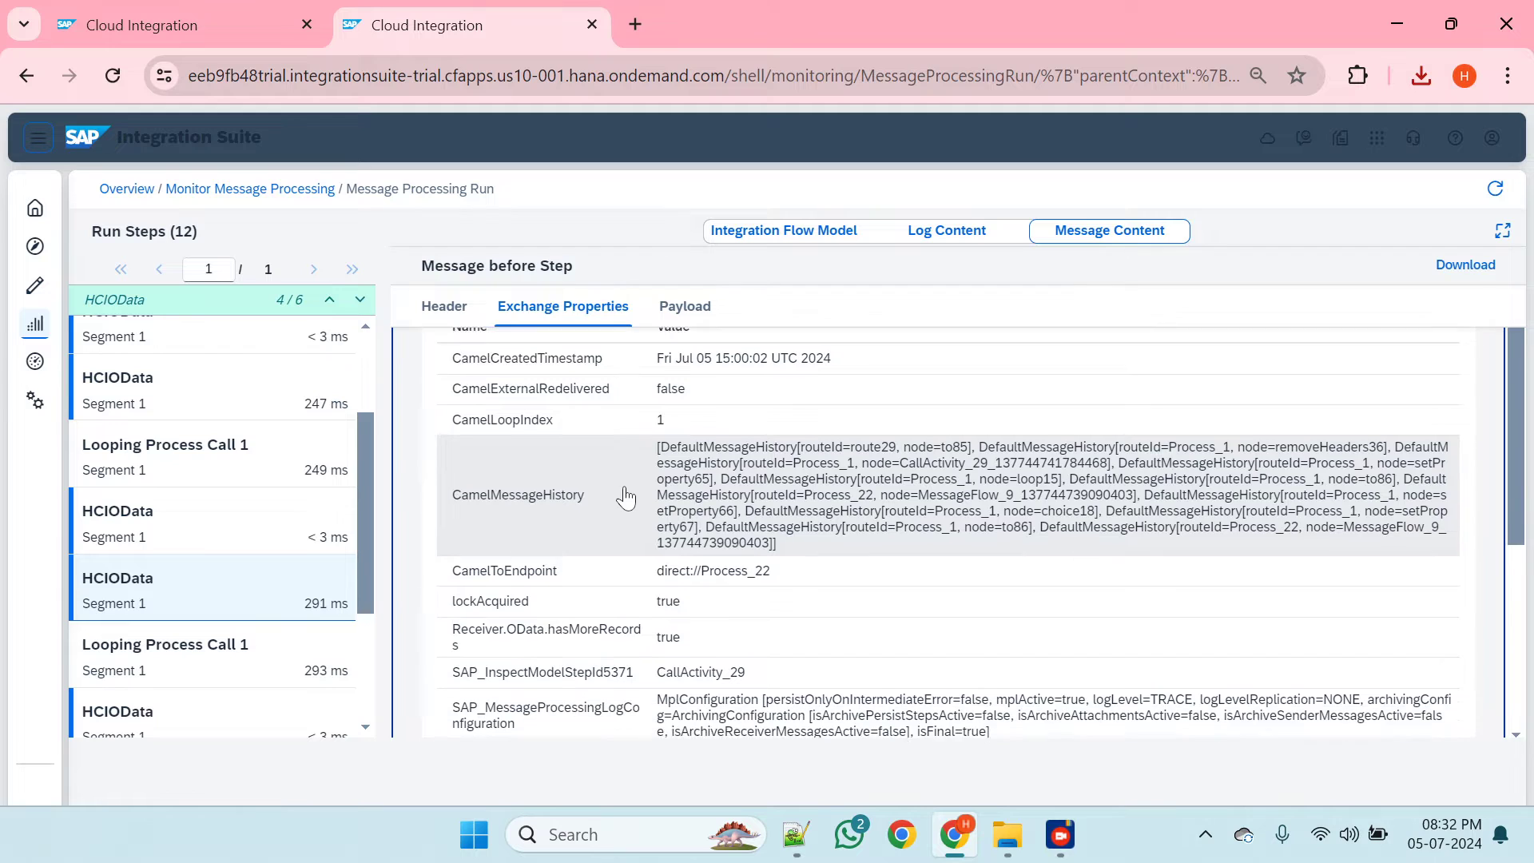
scroll(626, 498, "down", 1)
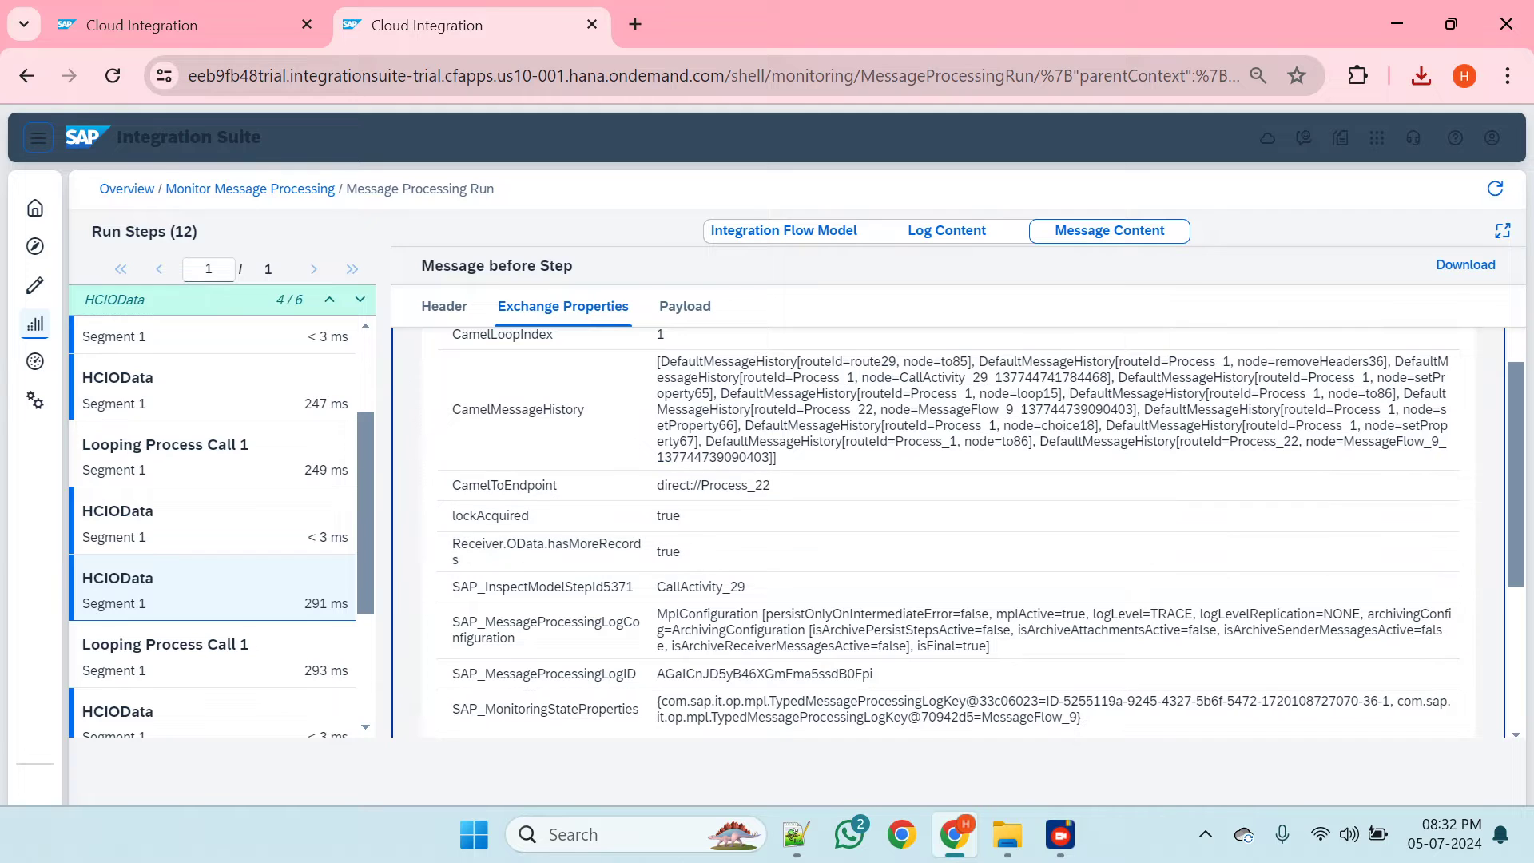
- Return to the LoopingProcessCall flow, check the Looping Process Call's condition expression, and select Local Integration Process 1
left_click(123, 18)
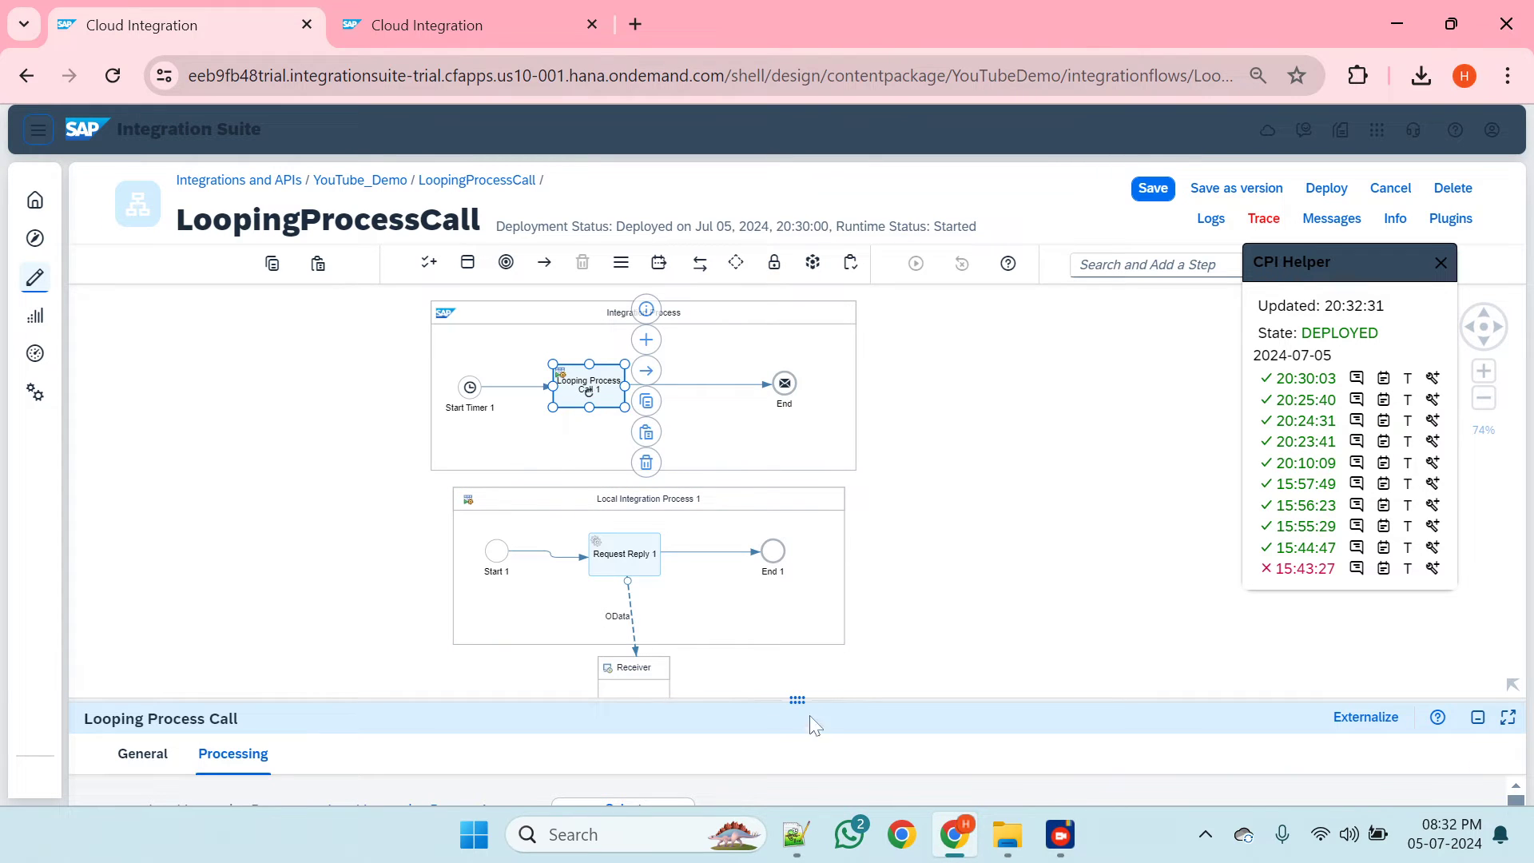
left_click_drag(807, 703, 799, 551)
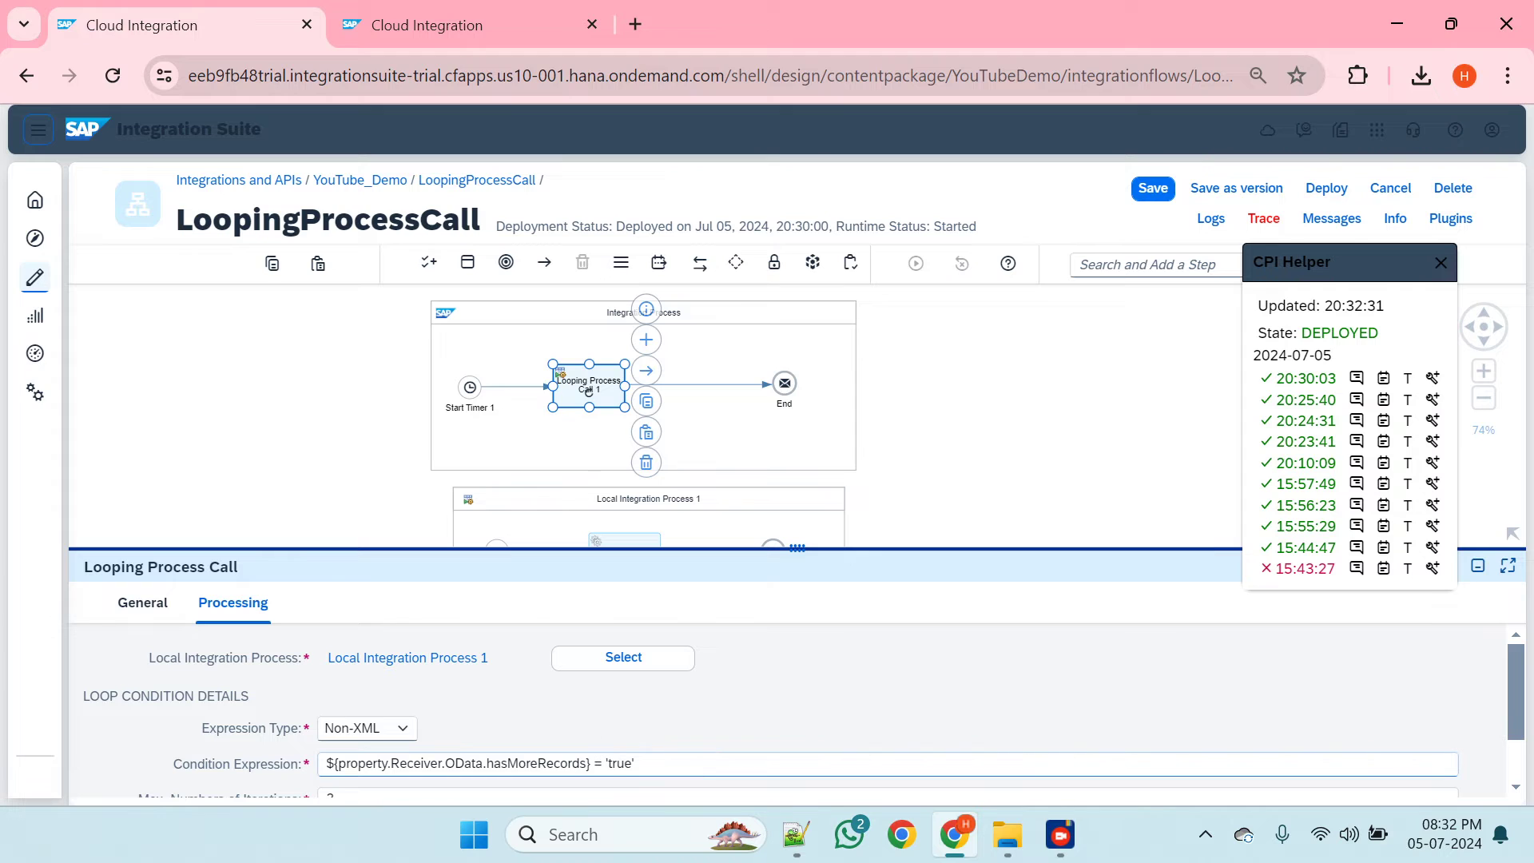
double_click(737, 765)
left_click_drag(801, 551, 798, 685)
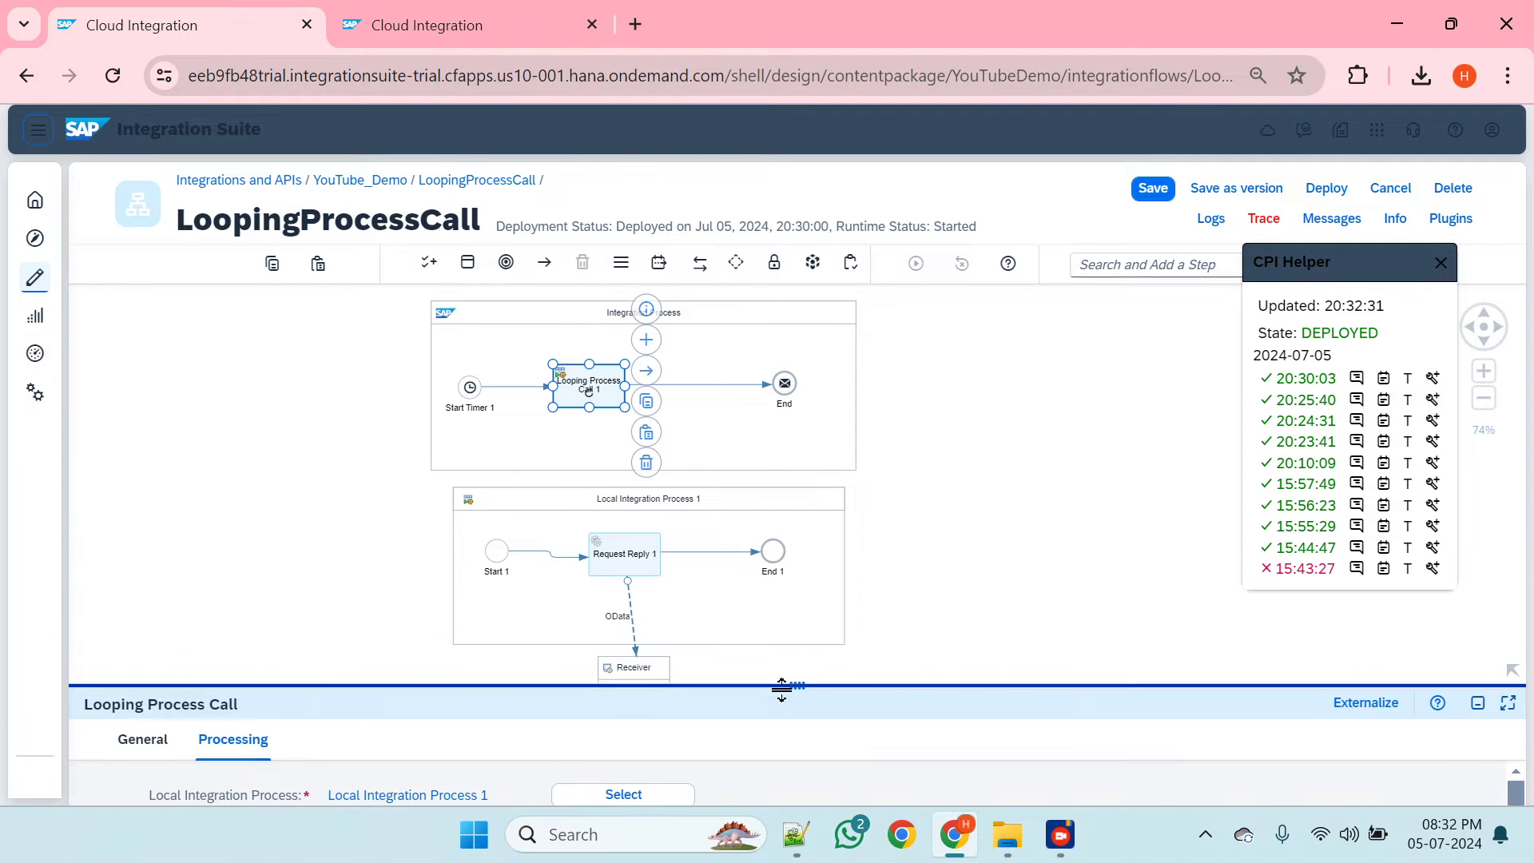
left_click(700, 519)
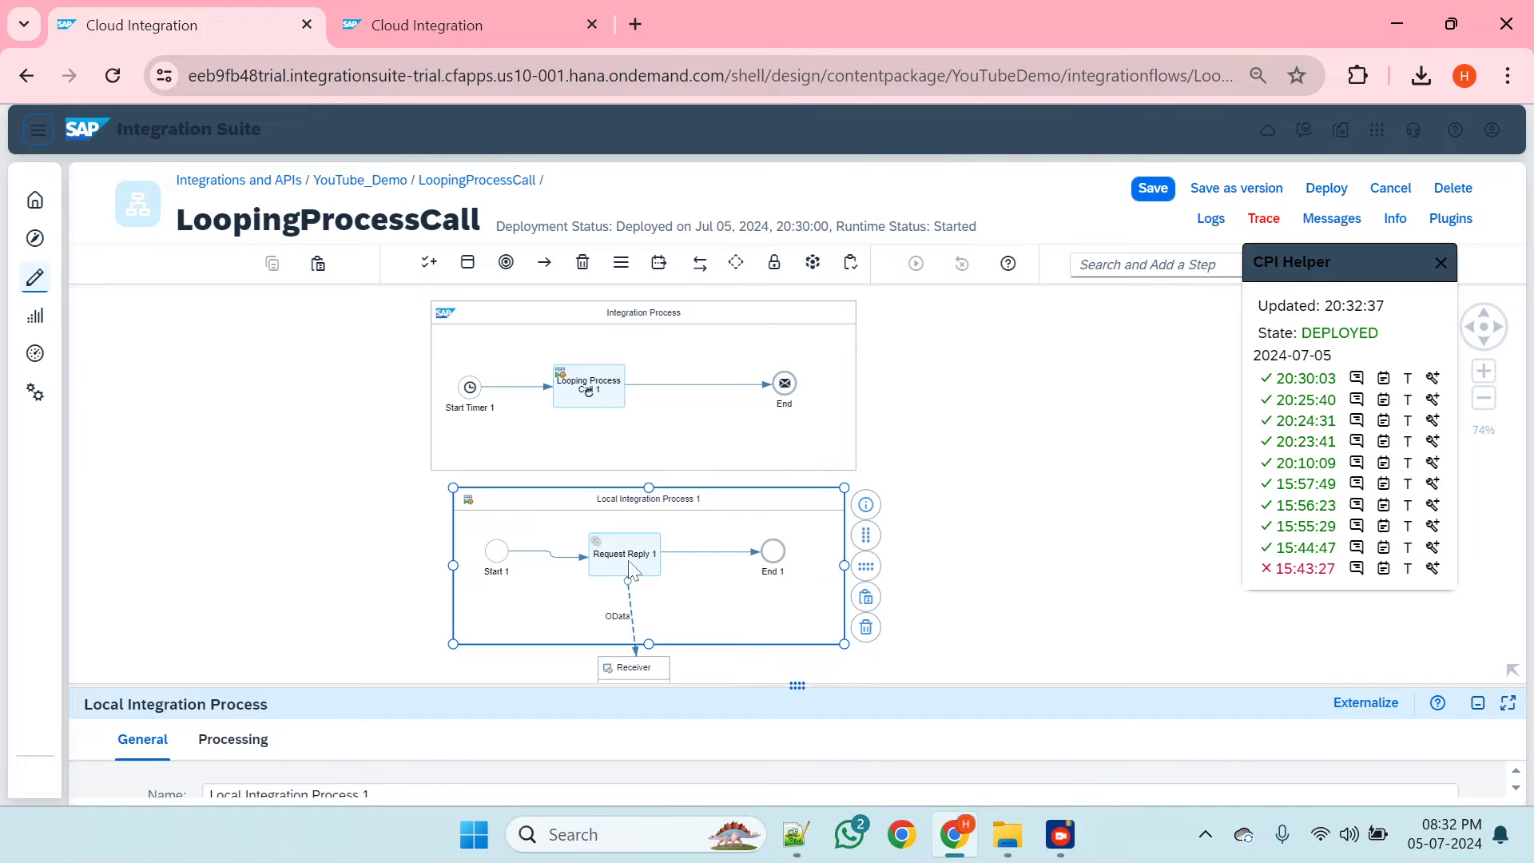
- Return to the message processing run, download the payload before the 291 ms HCIOData step, and open the downloaded file in Notepad++
left_click(480, 24)
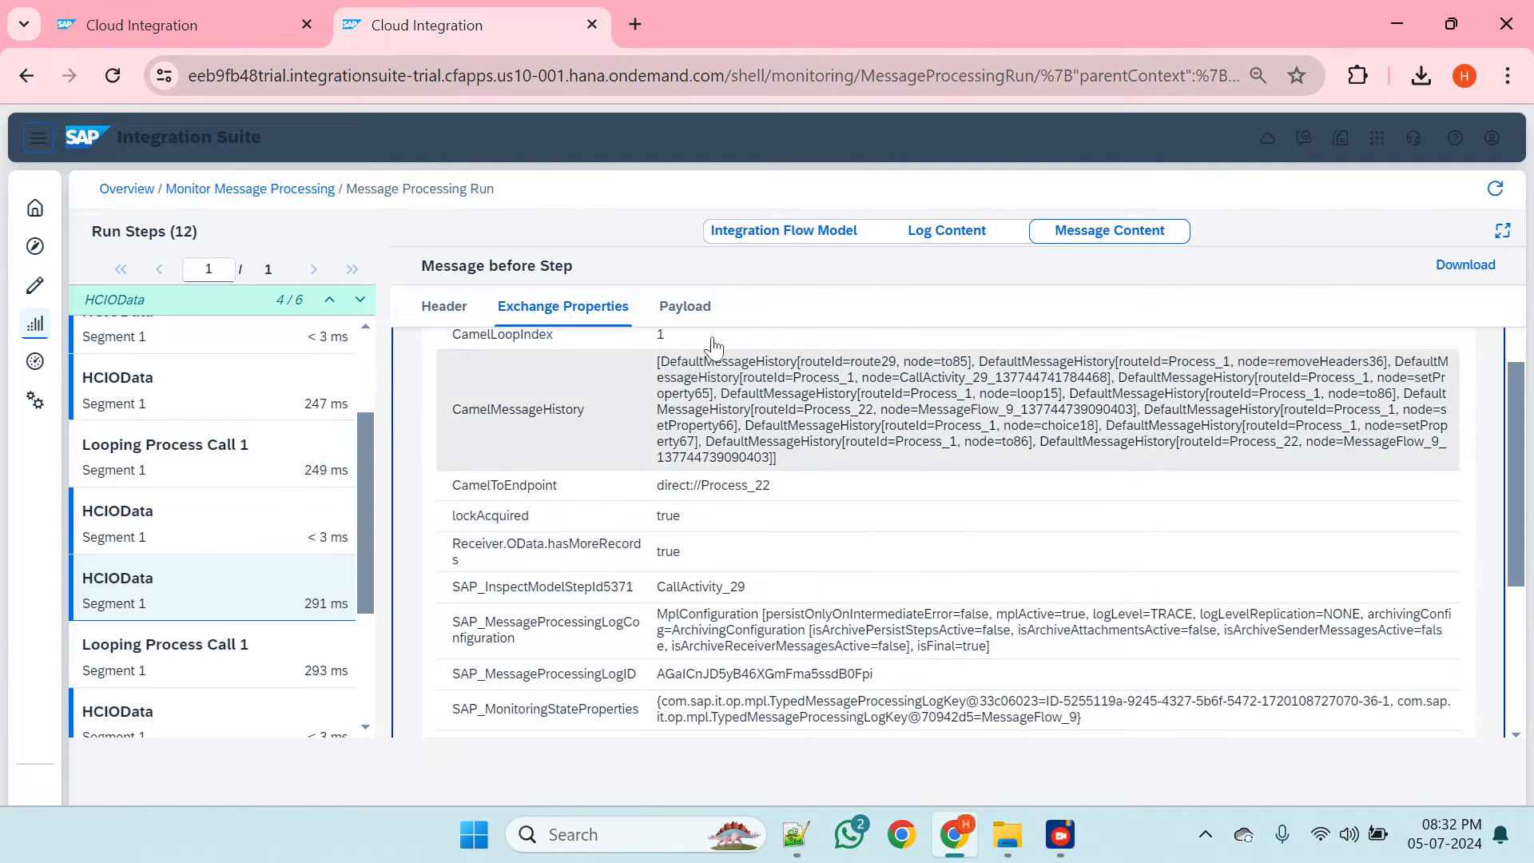
left_click(1077, 238)
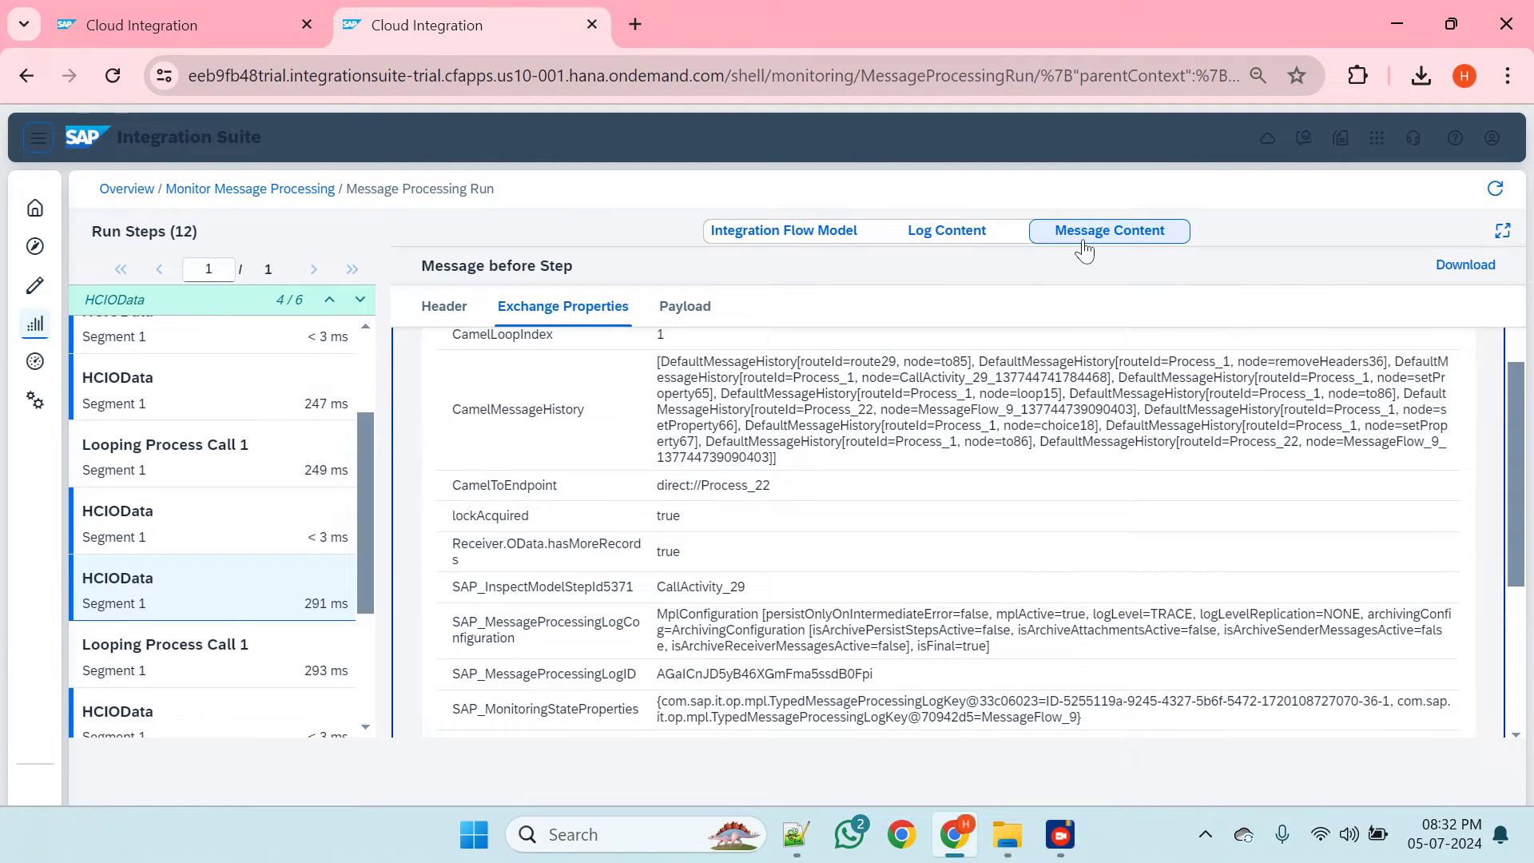
left_click(697, 306)
left_click(1408, 372)
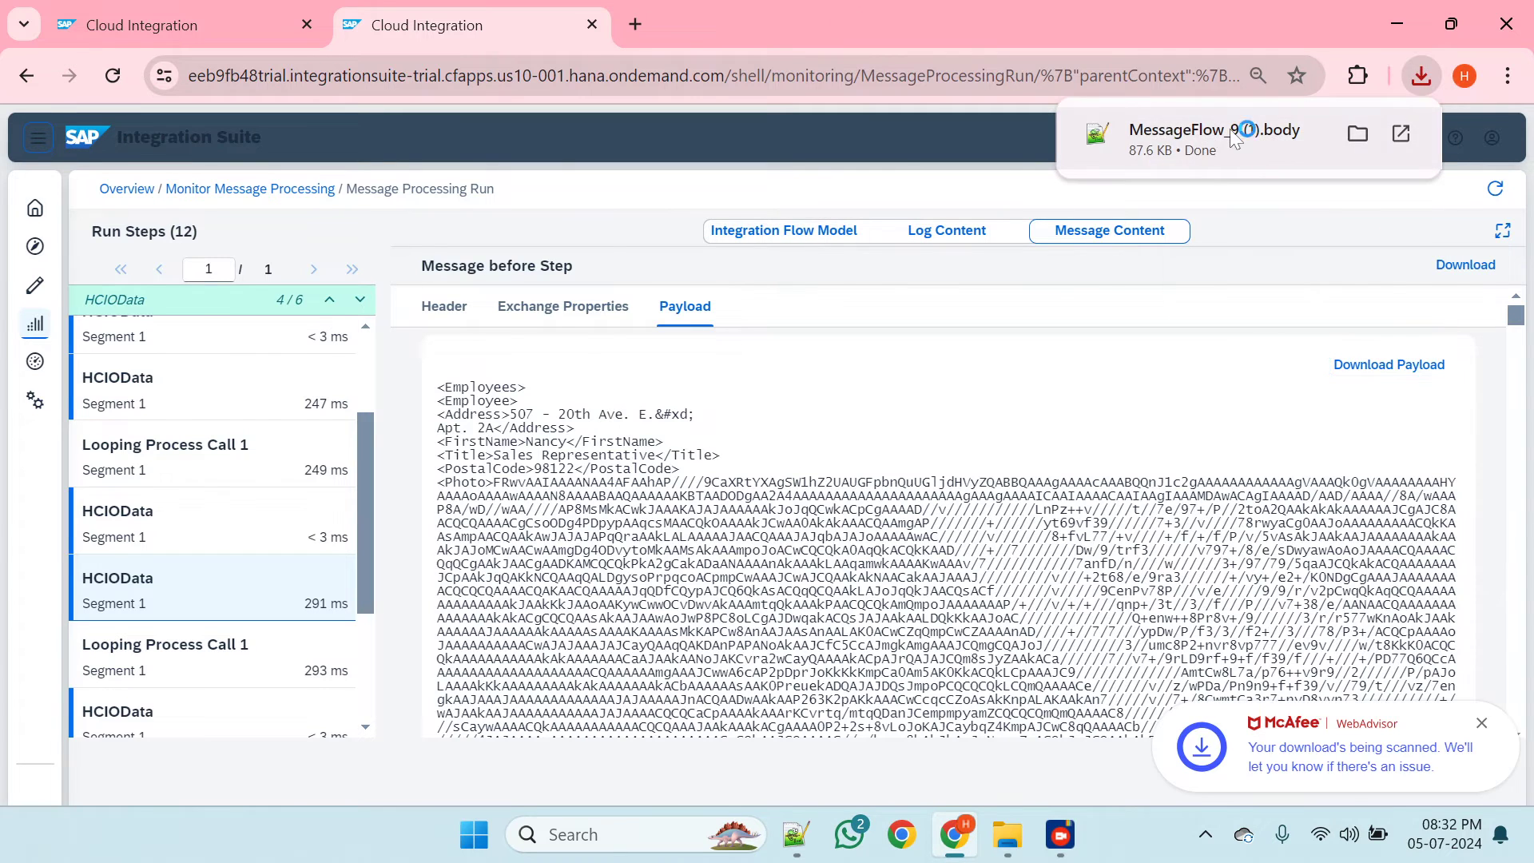
left_click(1236, 137)
- Join the first employee's split Address onto one line and pretty-print MessageFlow_9 (1).body with XML Tools
left_click(389, 151)
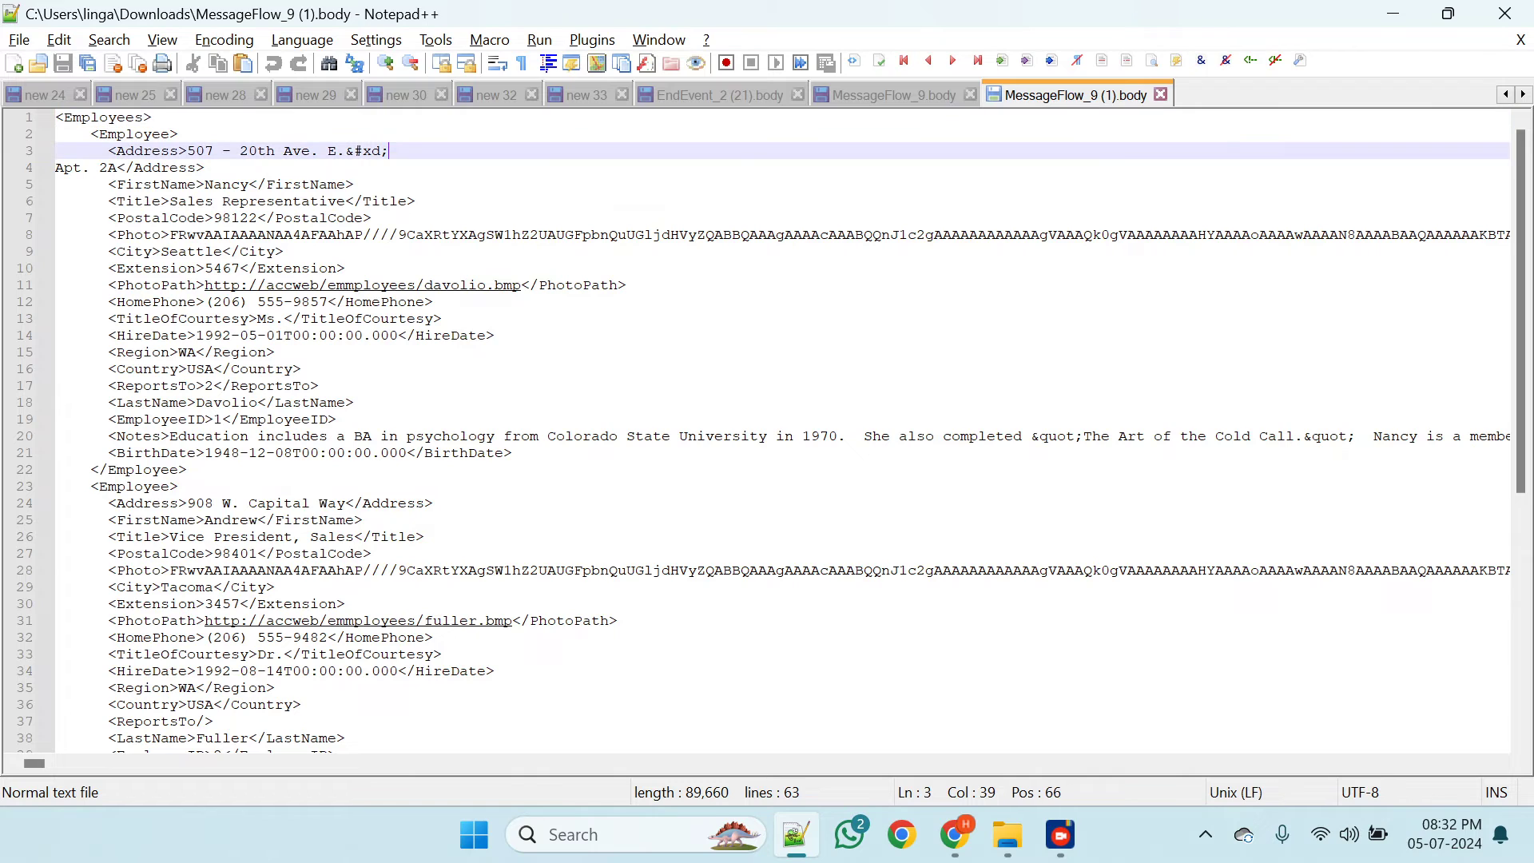
key("Delete")
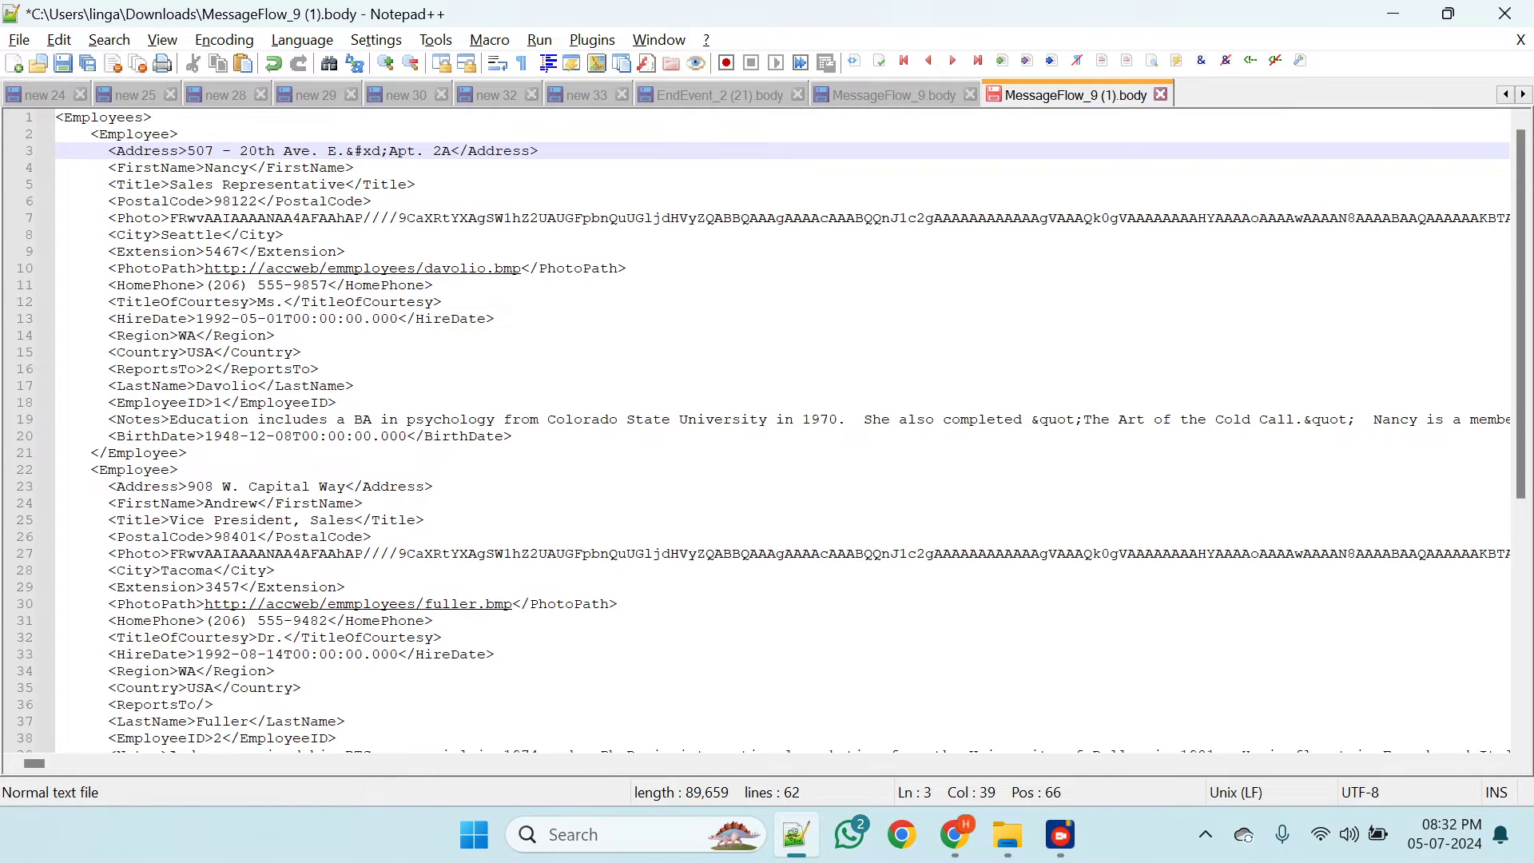
left_click(883, 102)
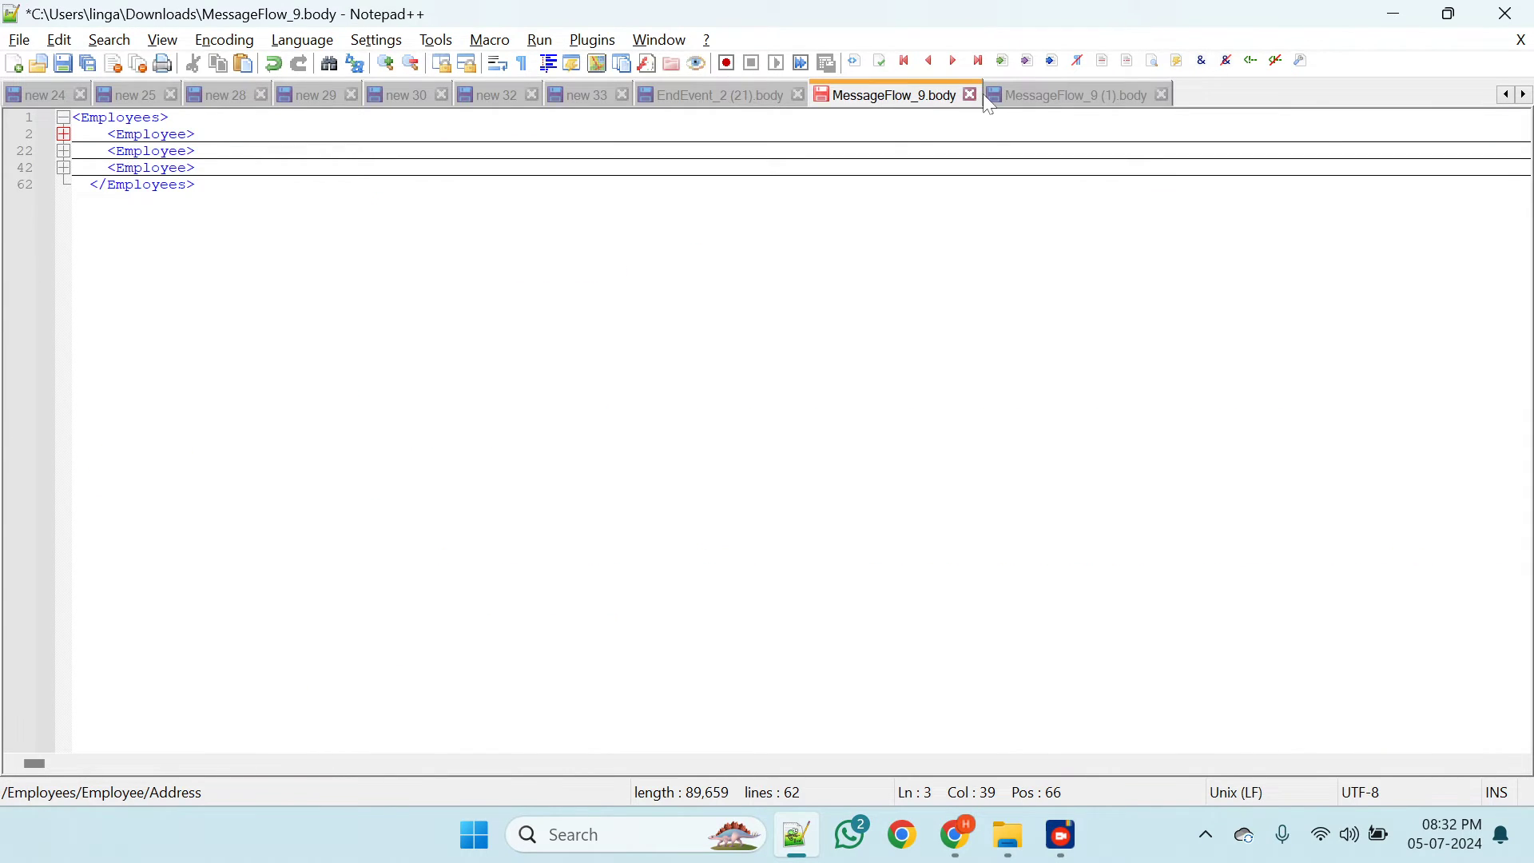
left_click(1037, 99)
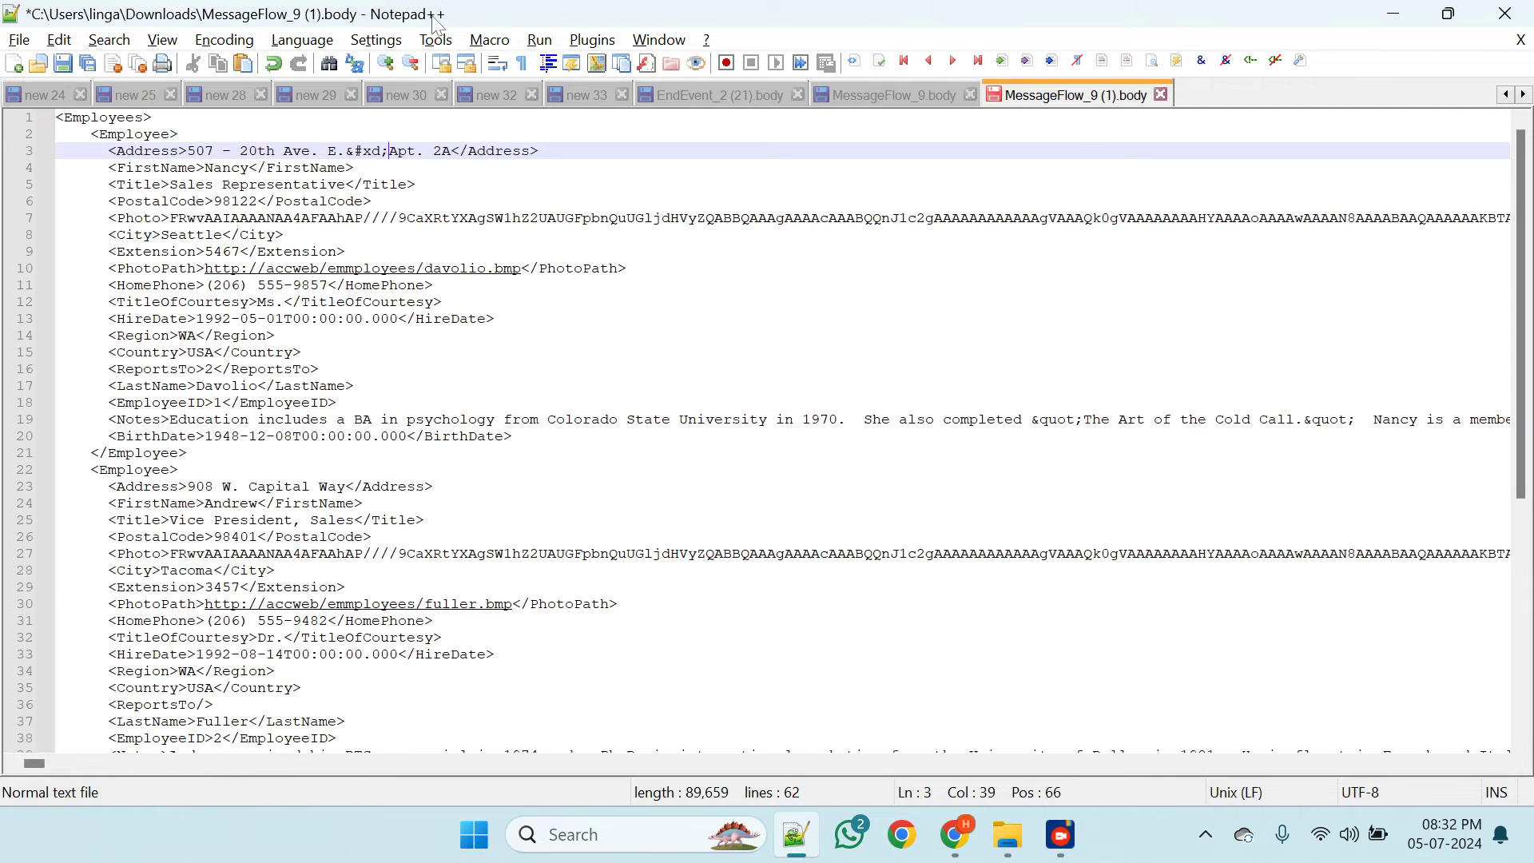
left_click(592, 40)
mouse_move(644, 189)
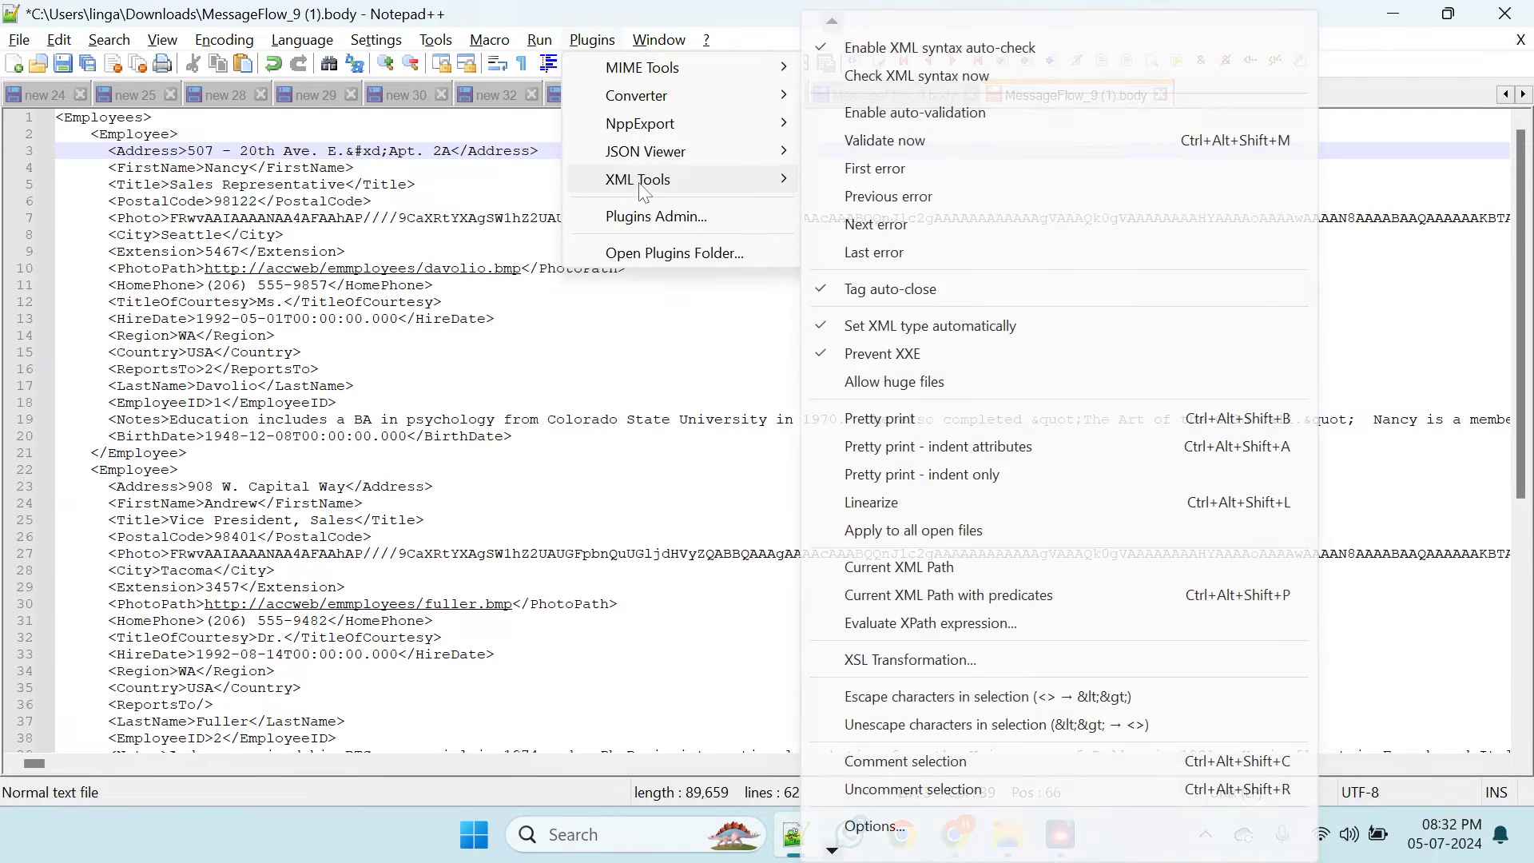
left_click(893, 419)
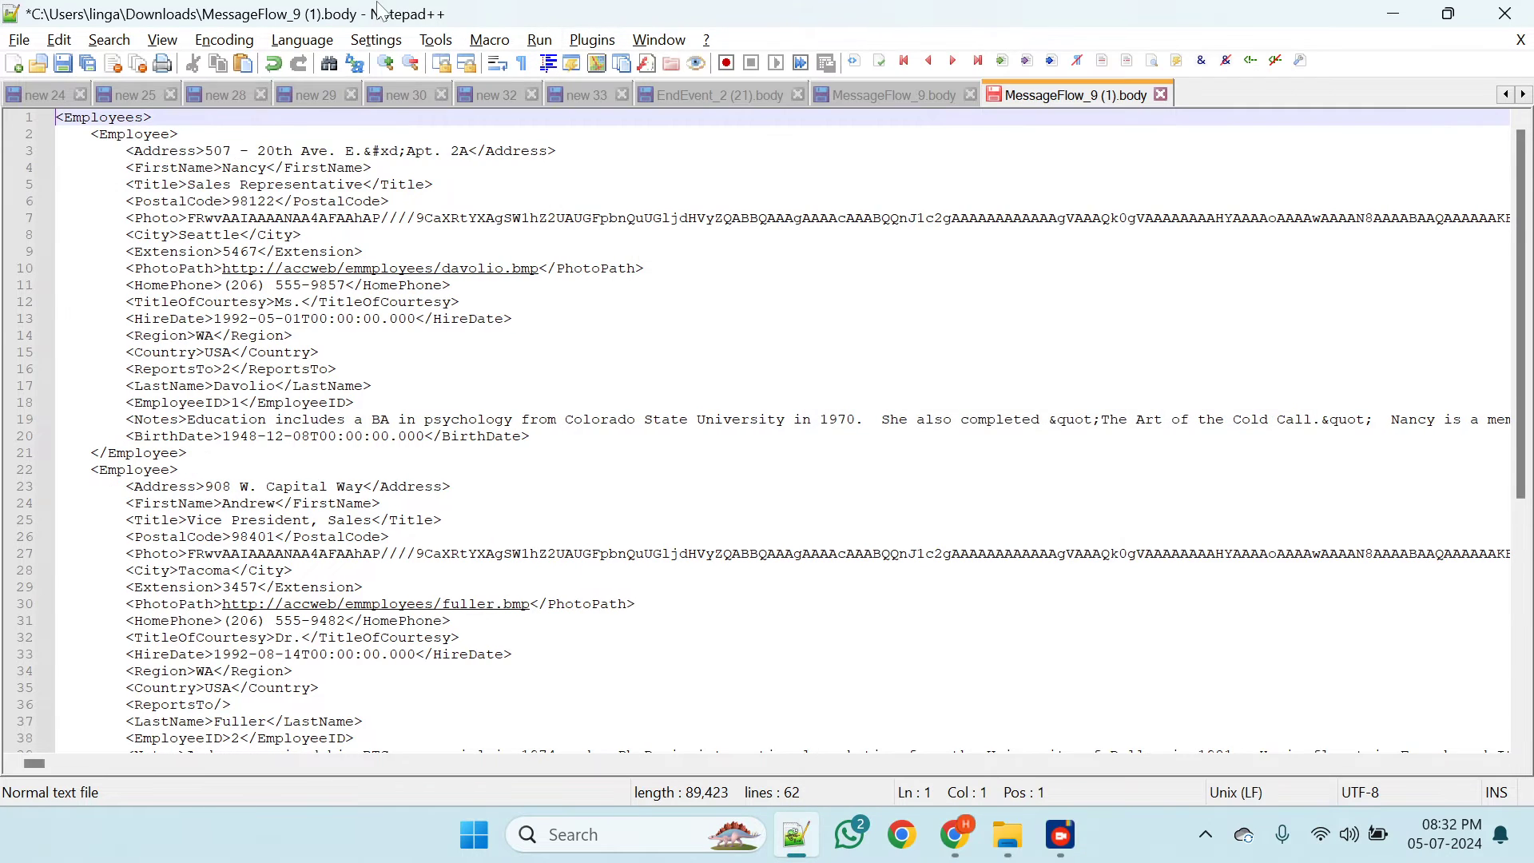
- Set the language of MessageFlow_9 (1).body to XML and collapse all of its Employee elements
left_click(307, 45)
left_click(337, 662)
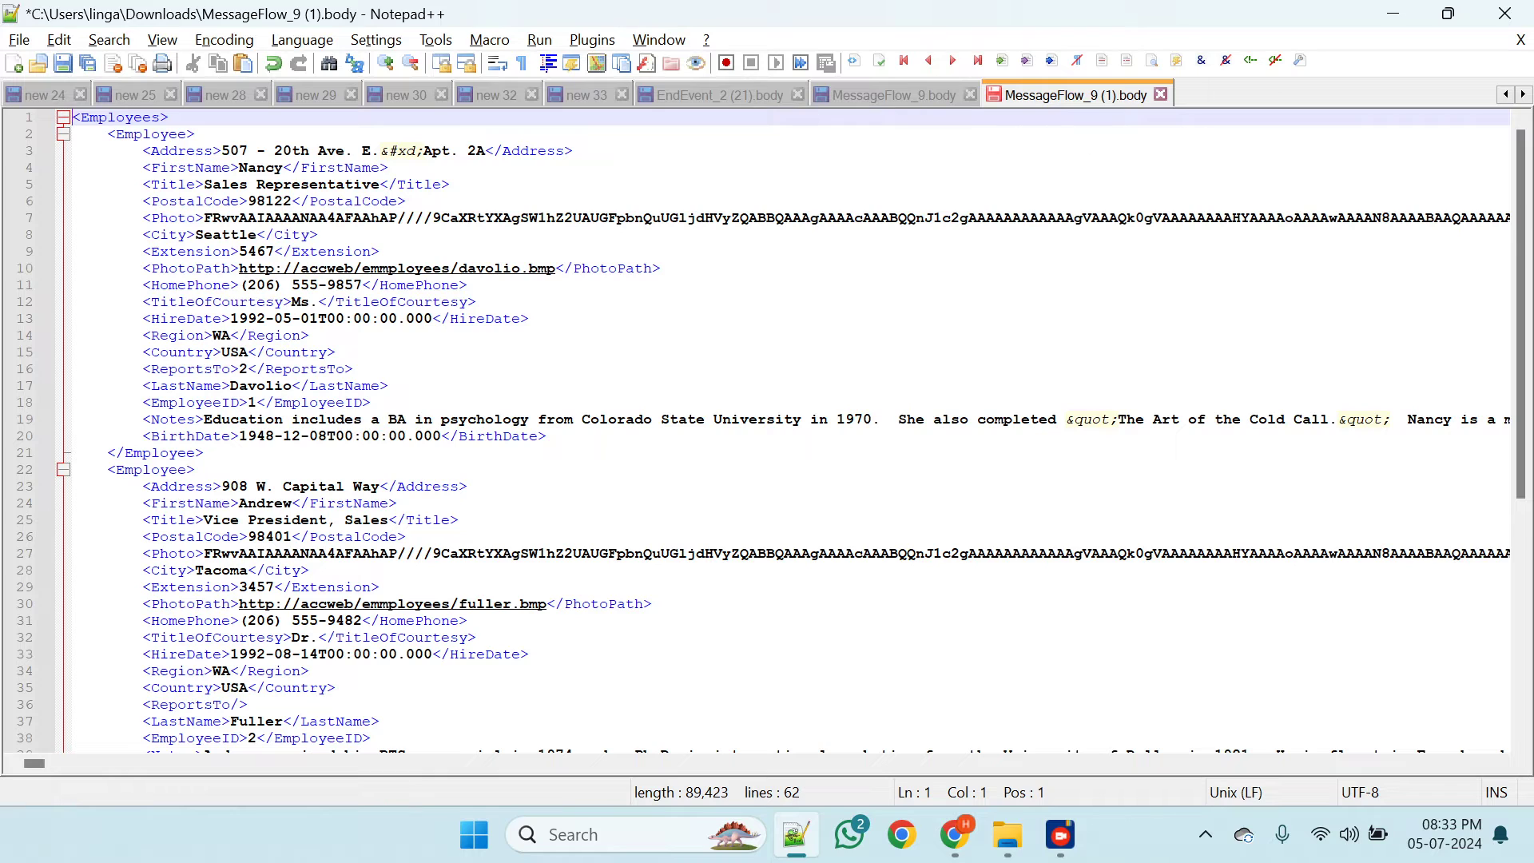
left_click(62, 136)
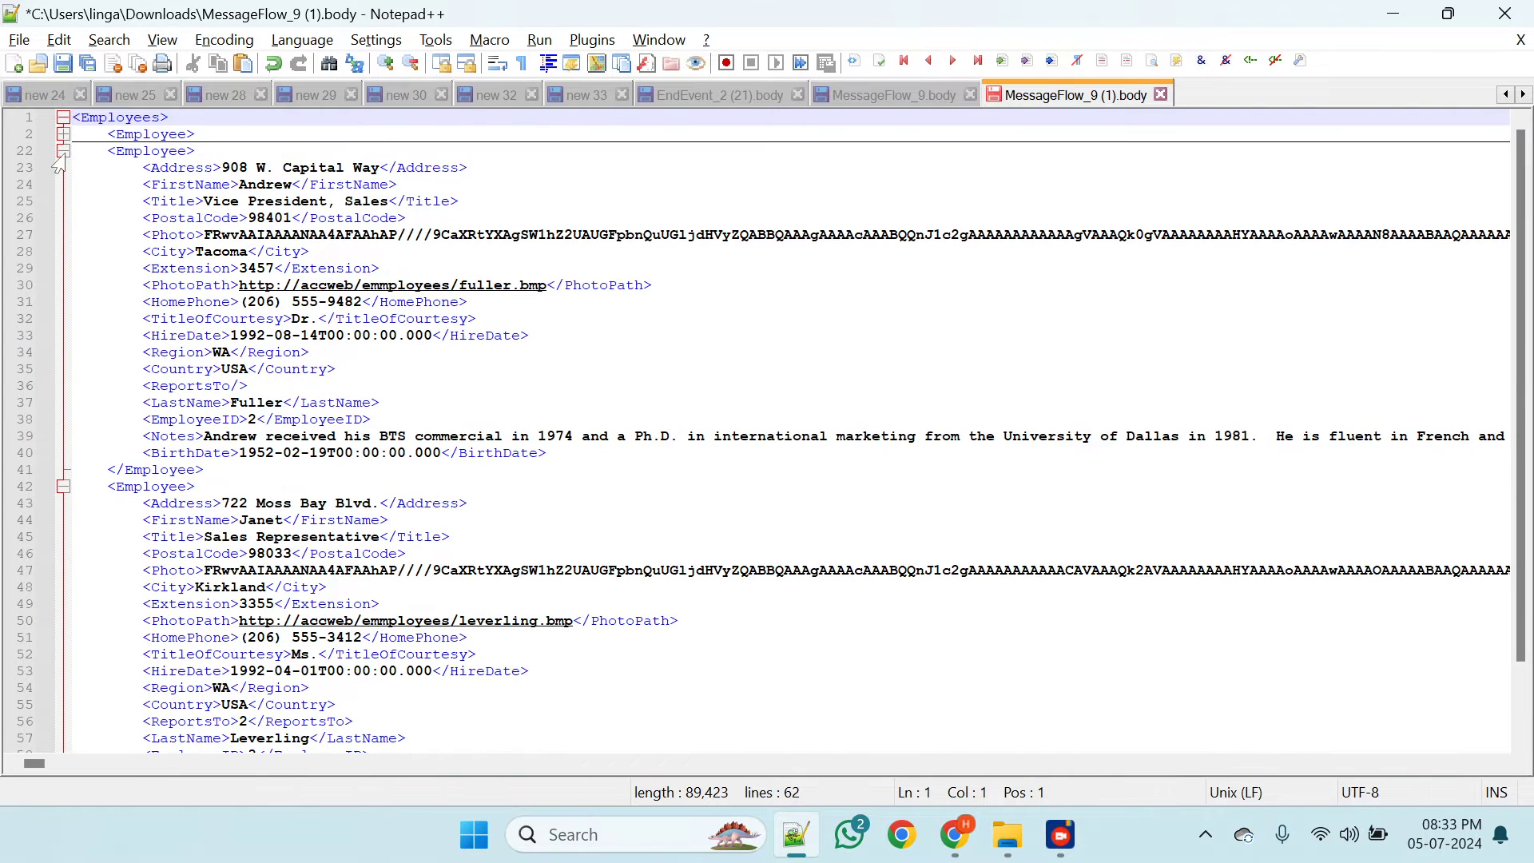
left_click(63, 152)
left_click(63, 169)
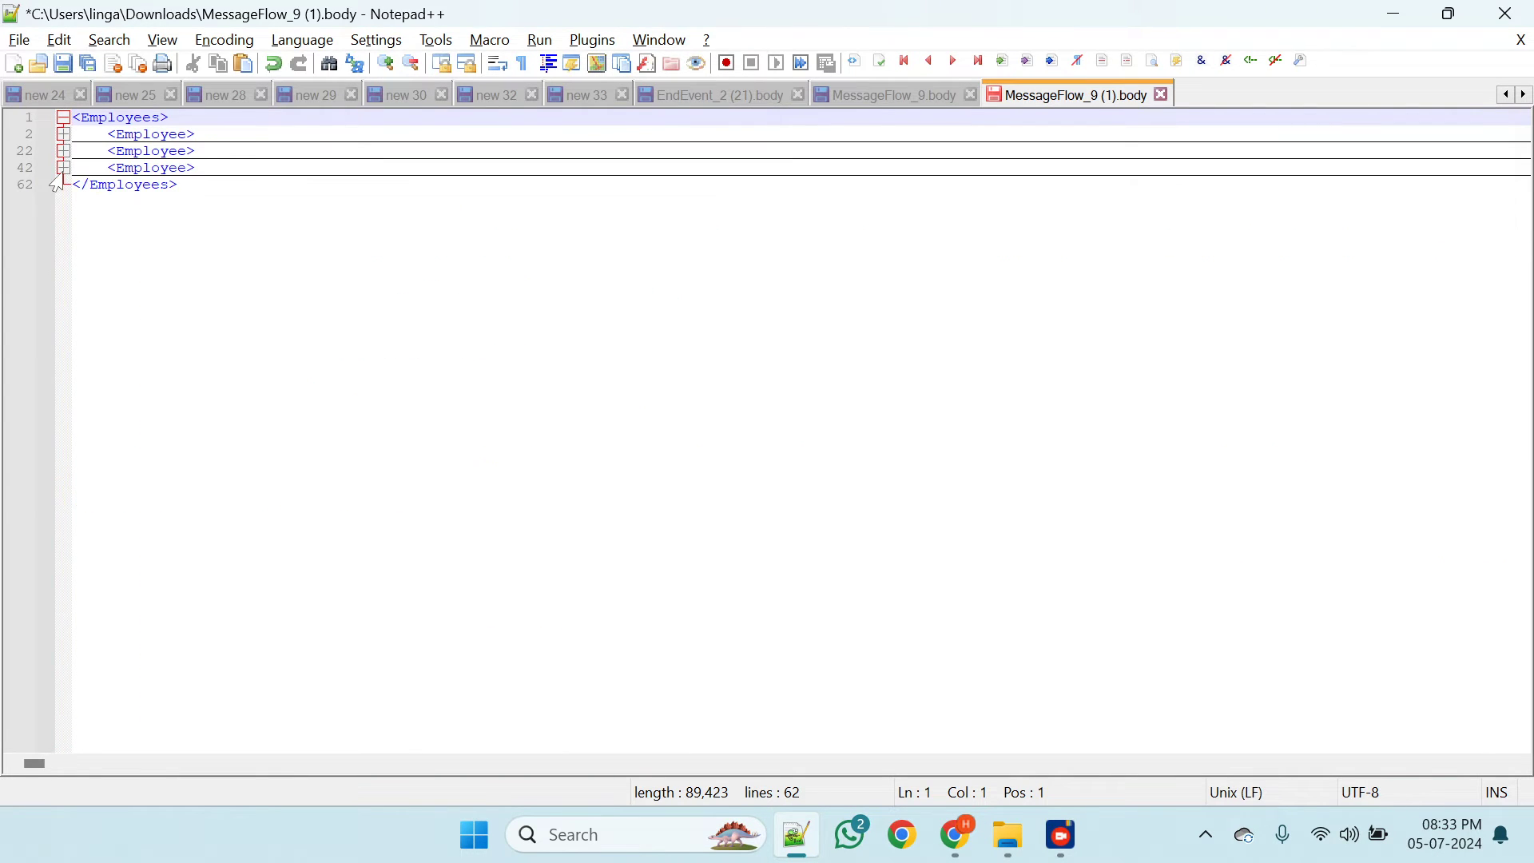
- Compare the third Employee element in MessageFlow_9.body with the one in MessageFlow_9 (1).body
left_click(839, 94)
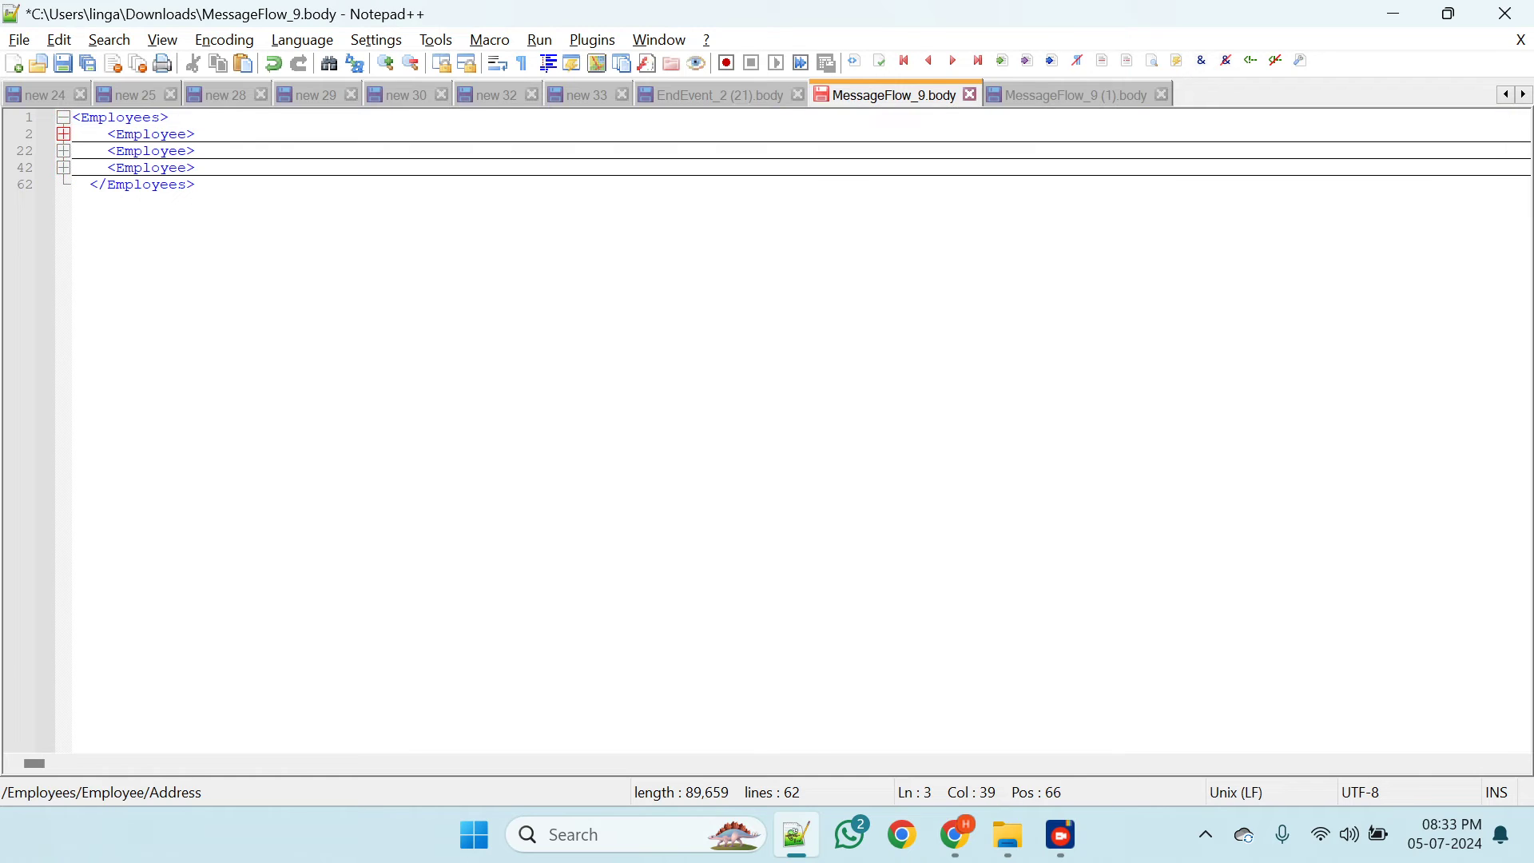
left_click(62, 169)
left_click(63, 168)
left_click(1067, 98)
left_click(63, 168)
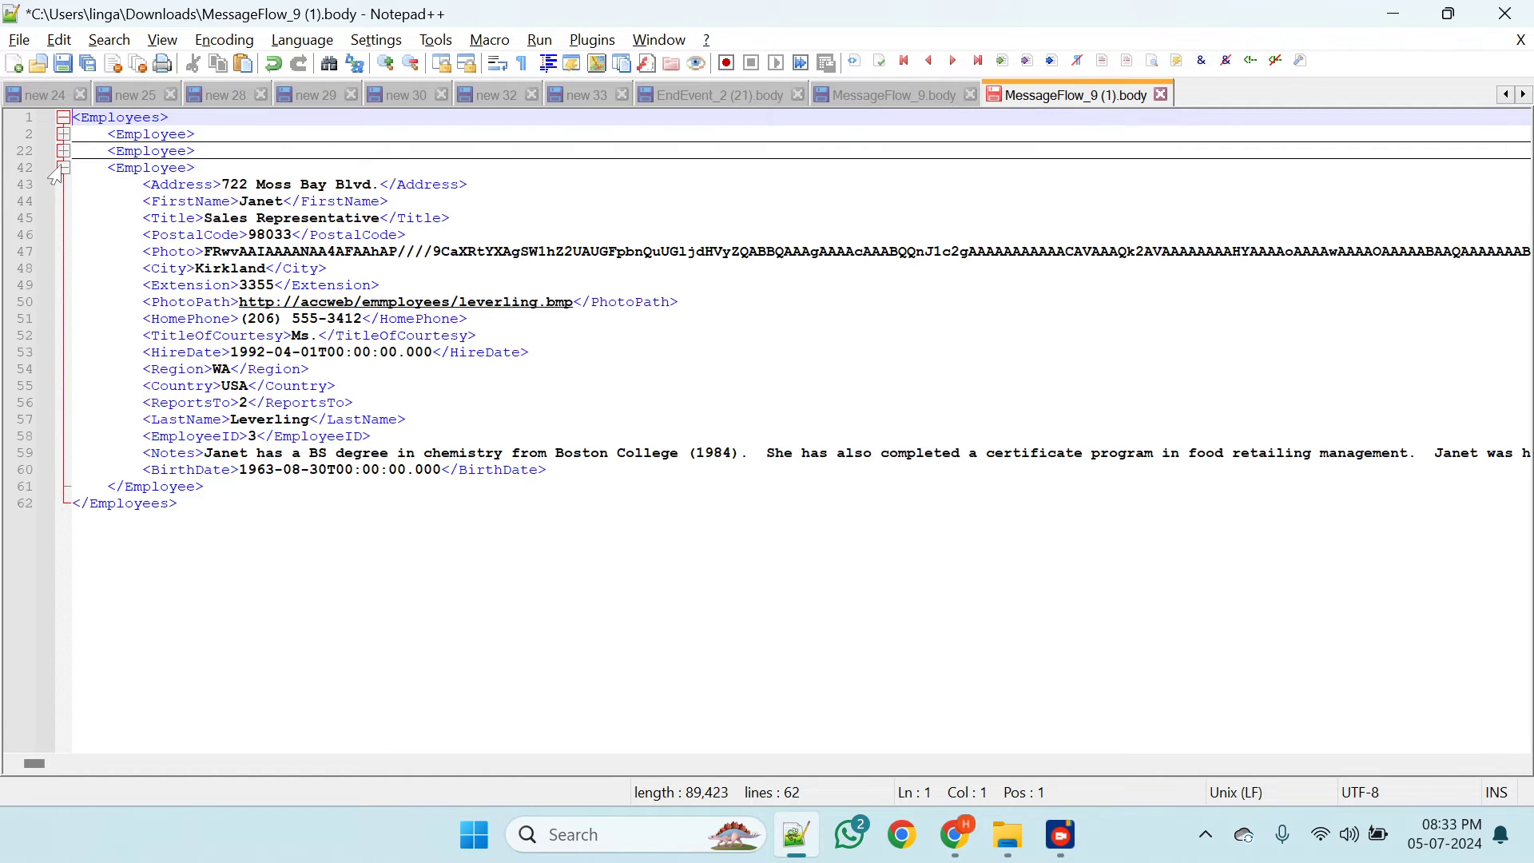
left_click(63, 168)
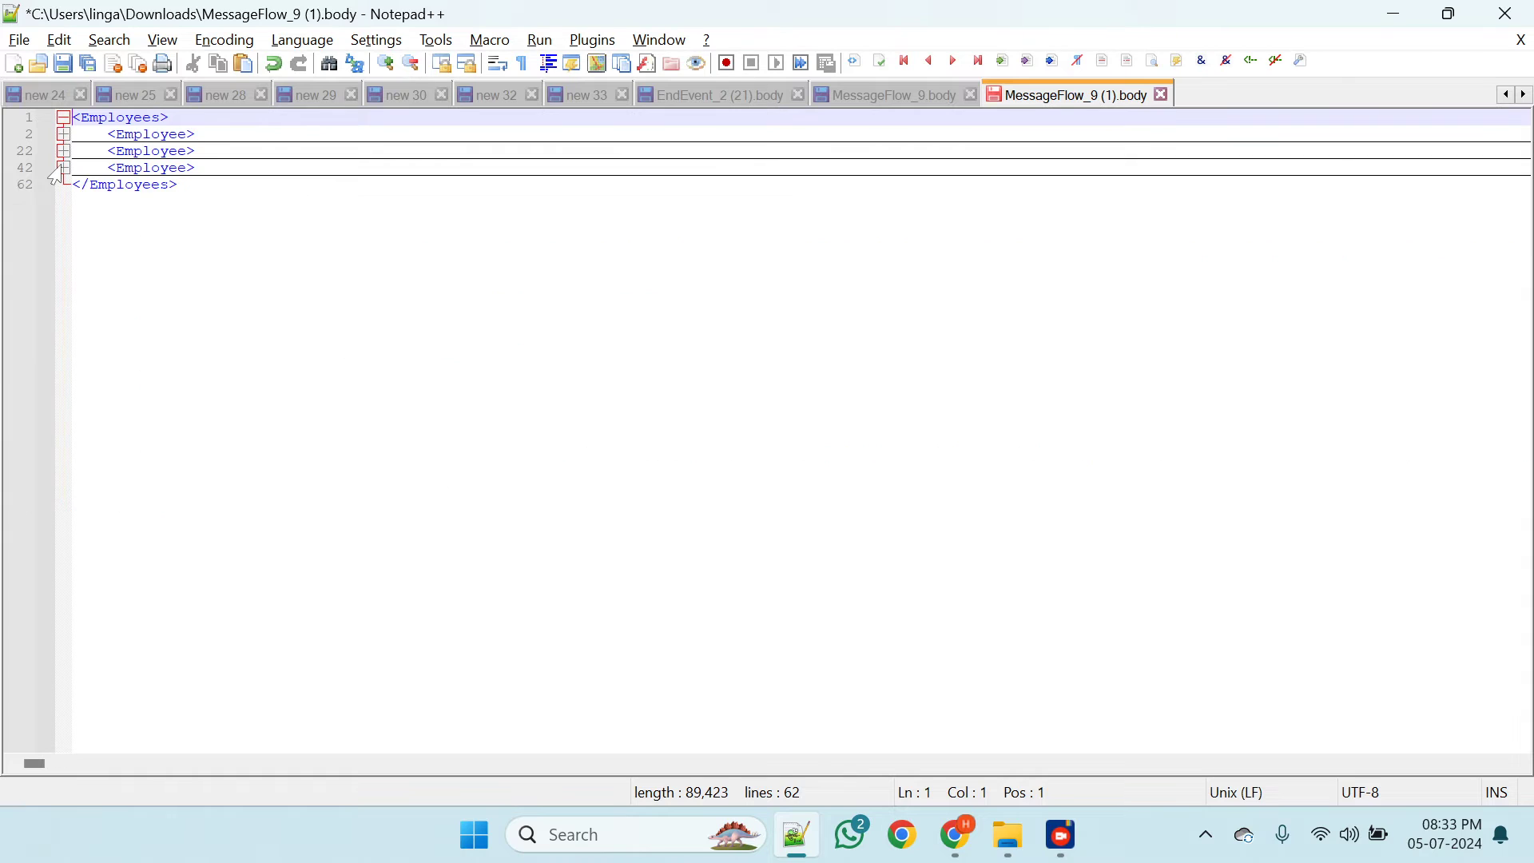
left_click(891, 99)
left_click(1066, 95)
- Switch back to SAP Integration Suite and check the message content of the 249 ms Looping Process Call 1 run step
key("alt+Tab")
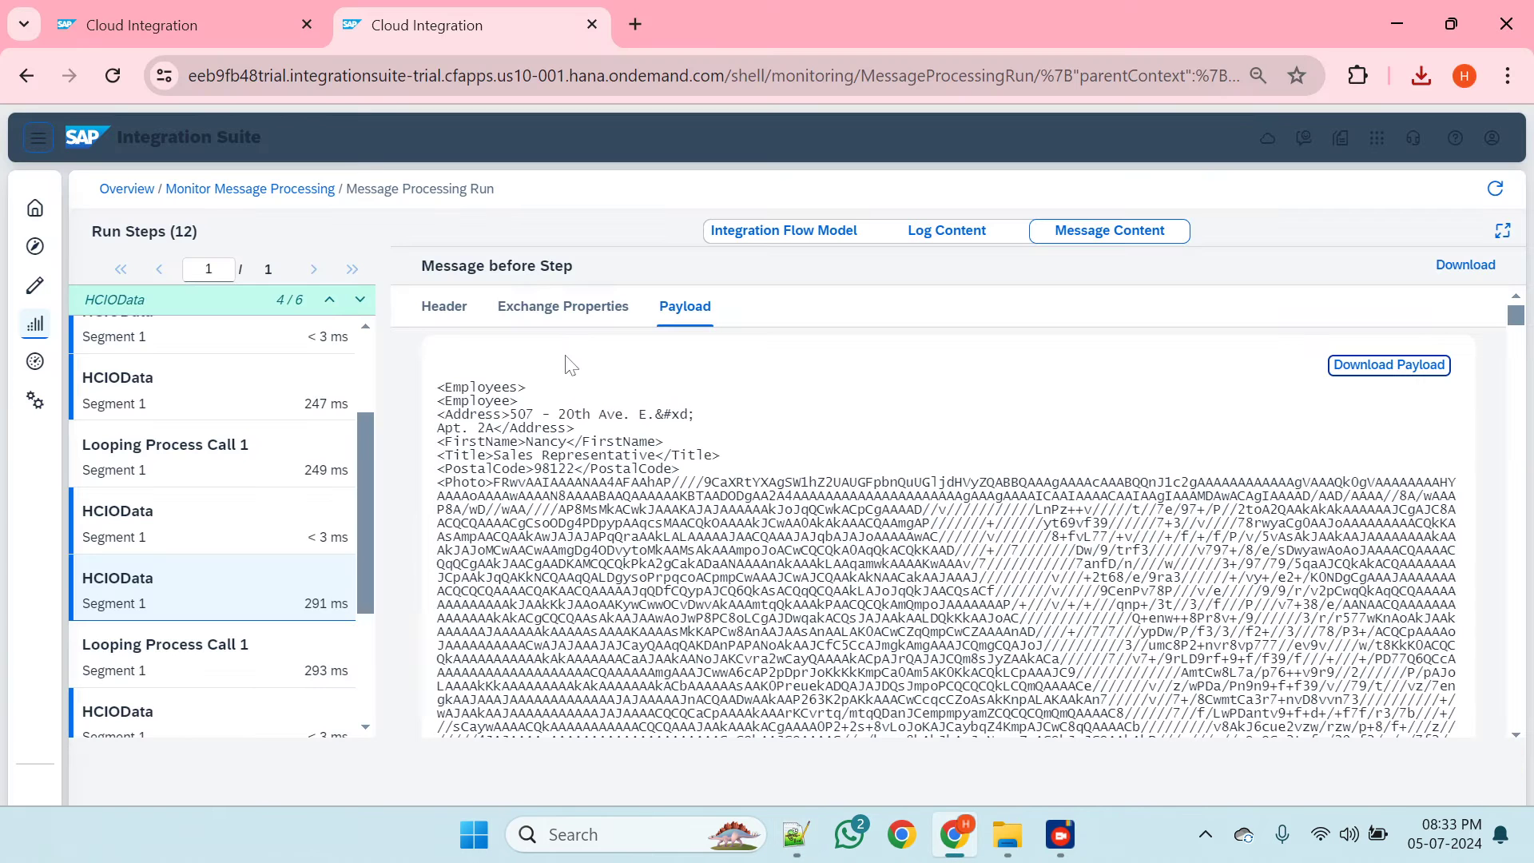
scroll(200, 463, "up", 2)
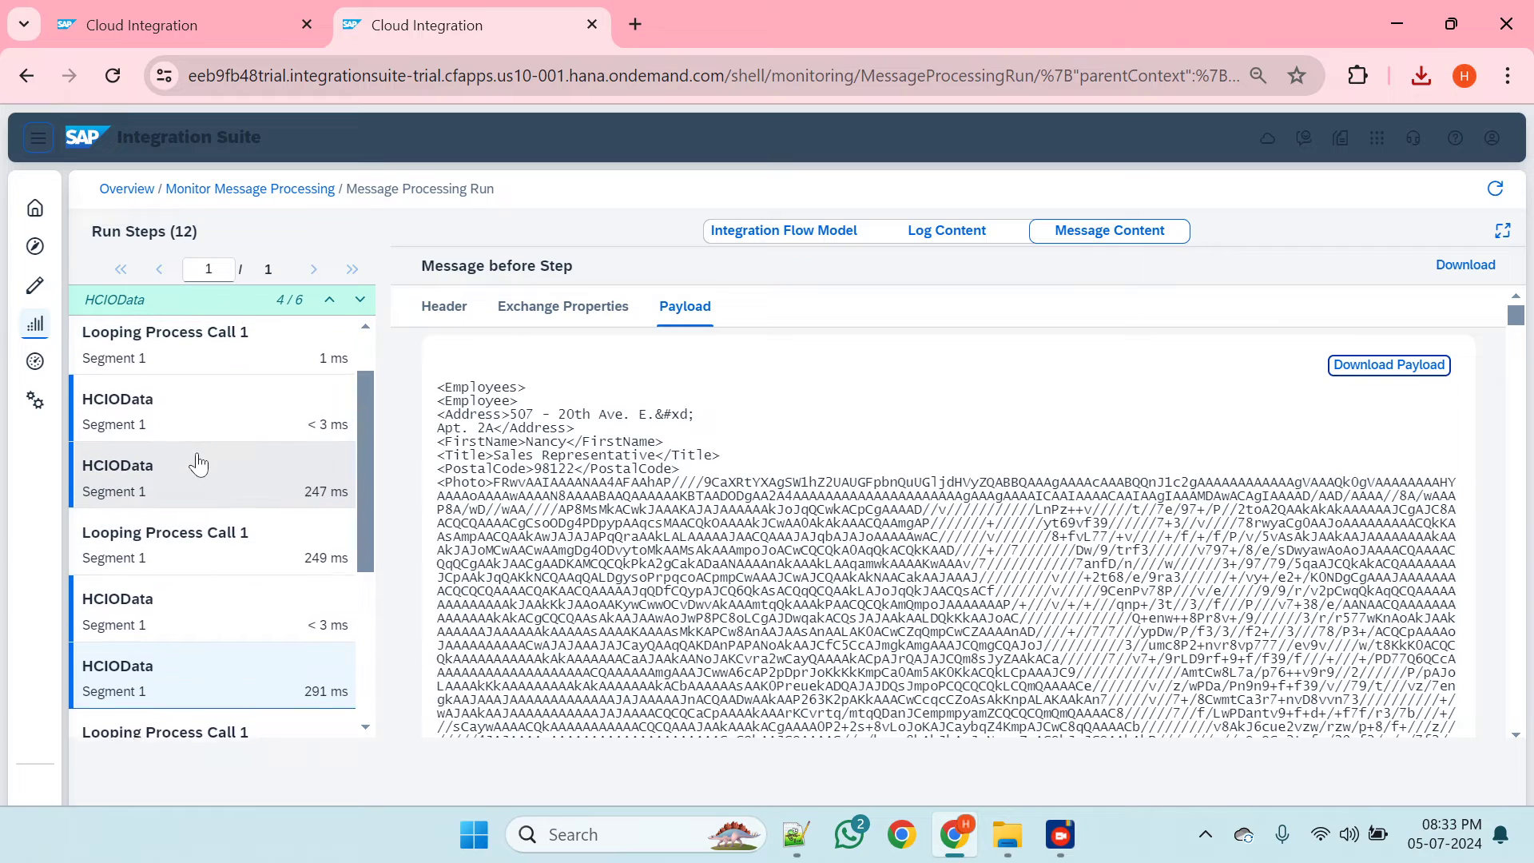
scroll(192, 463, "up", 1)
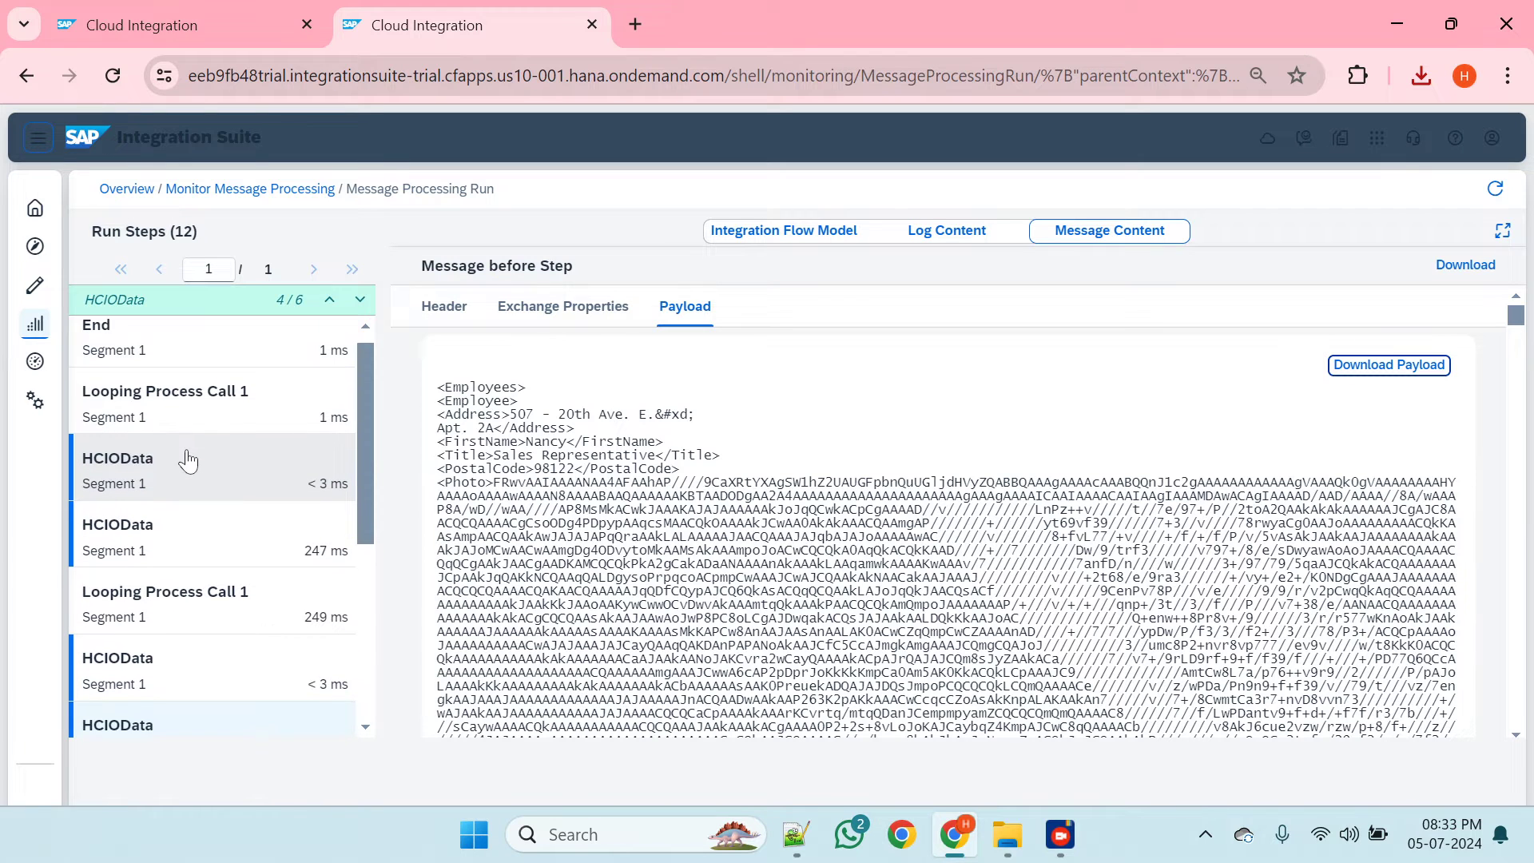
scroll(187, 462, "up", 1)
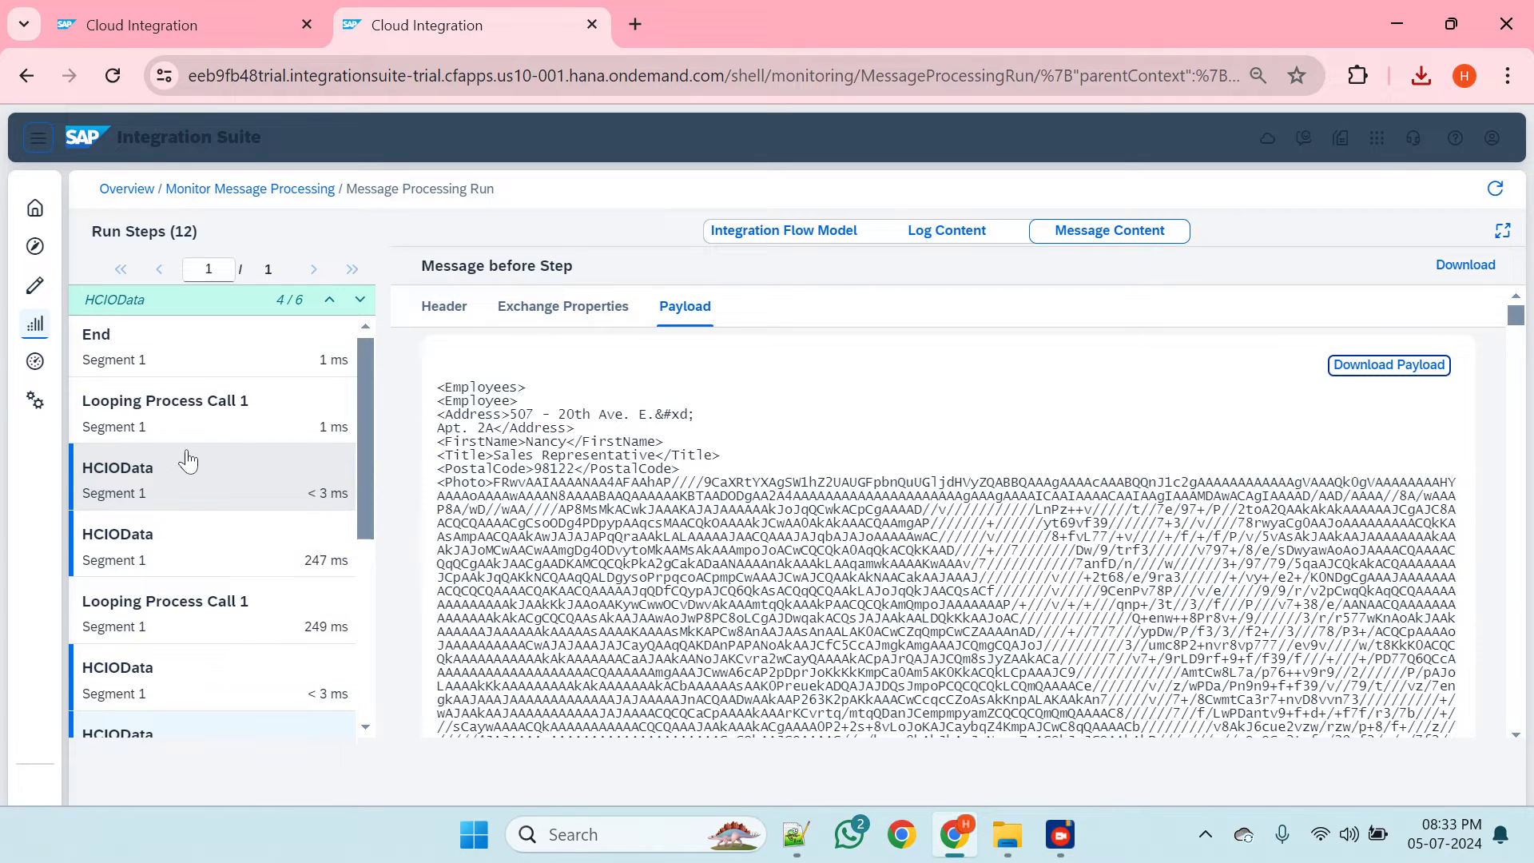
left_click(182, 611)
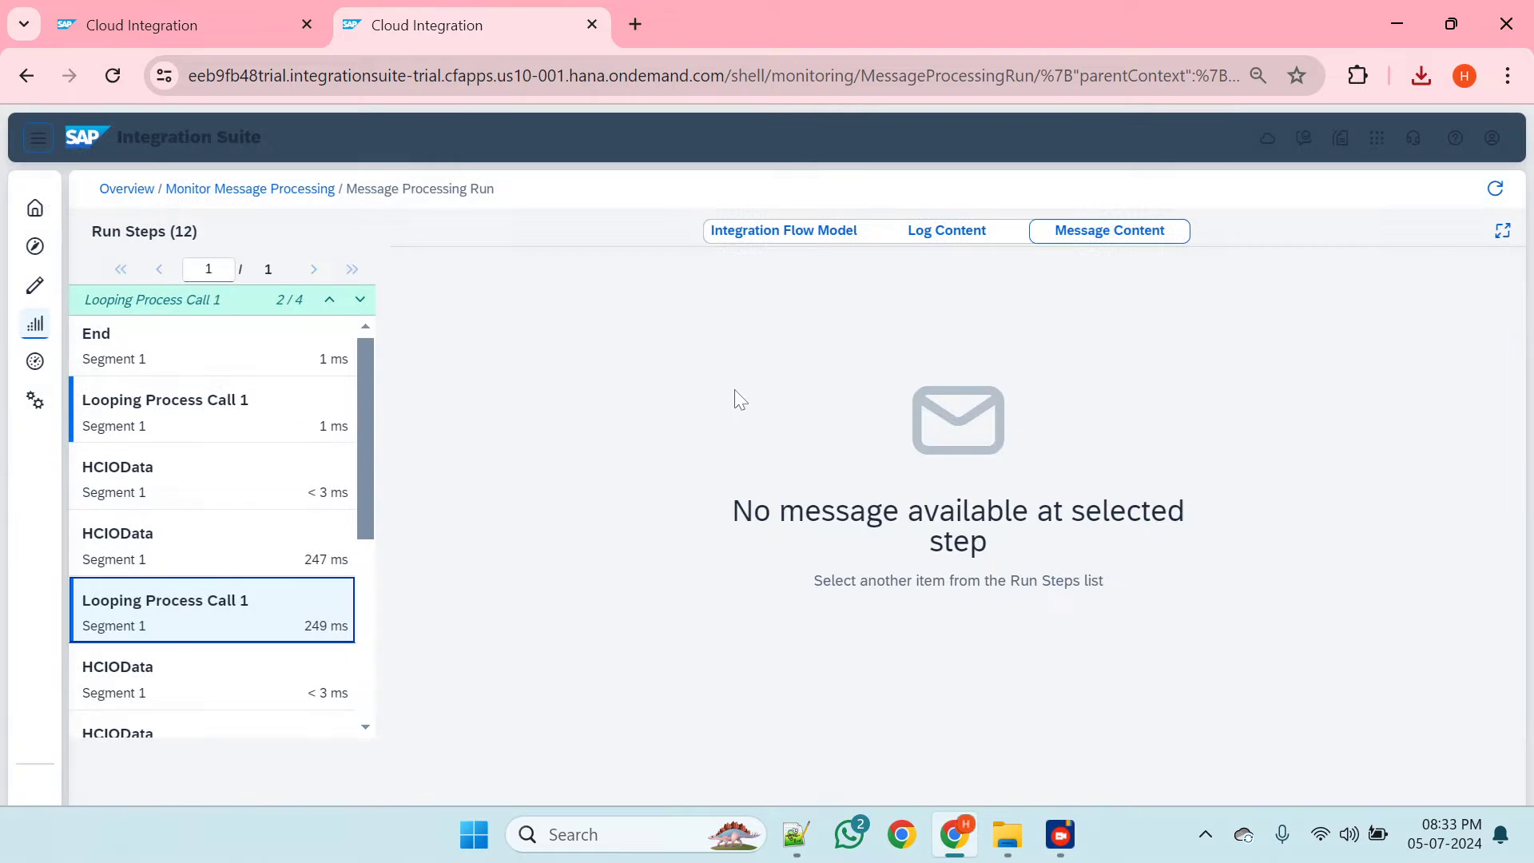
left_click(1131, 238)
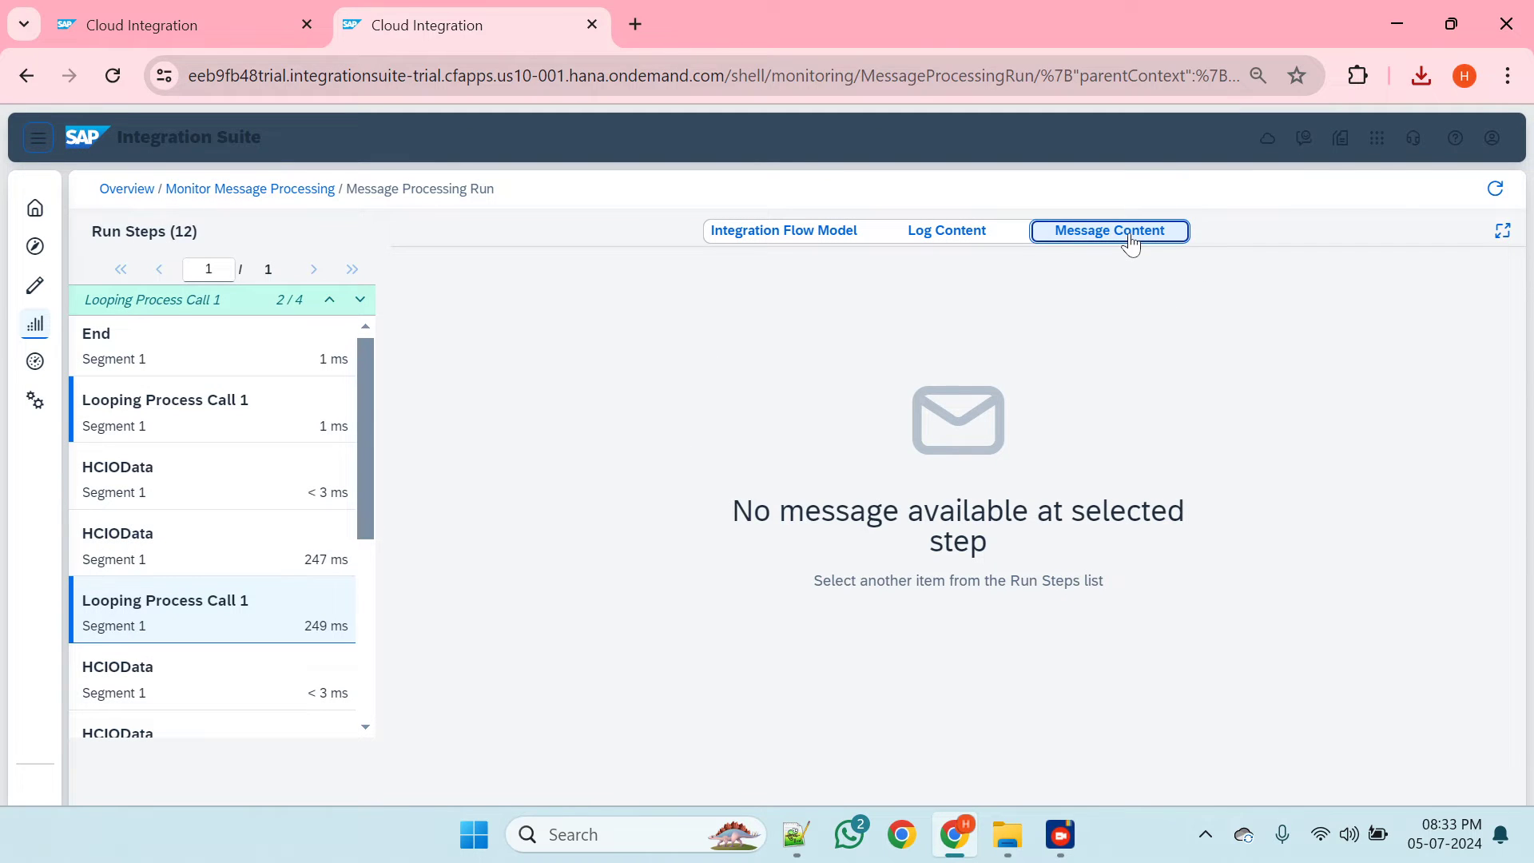
- Examine the exchange properties before the 247 ms HCIOData run step, including CamelLoopIndex and Receiver.OData.hasMoreRecords
left_click(184, 553)
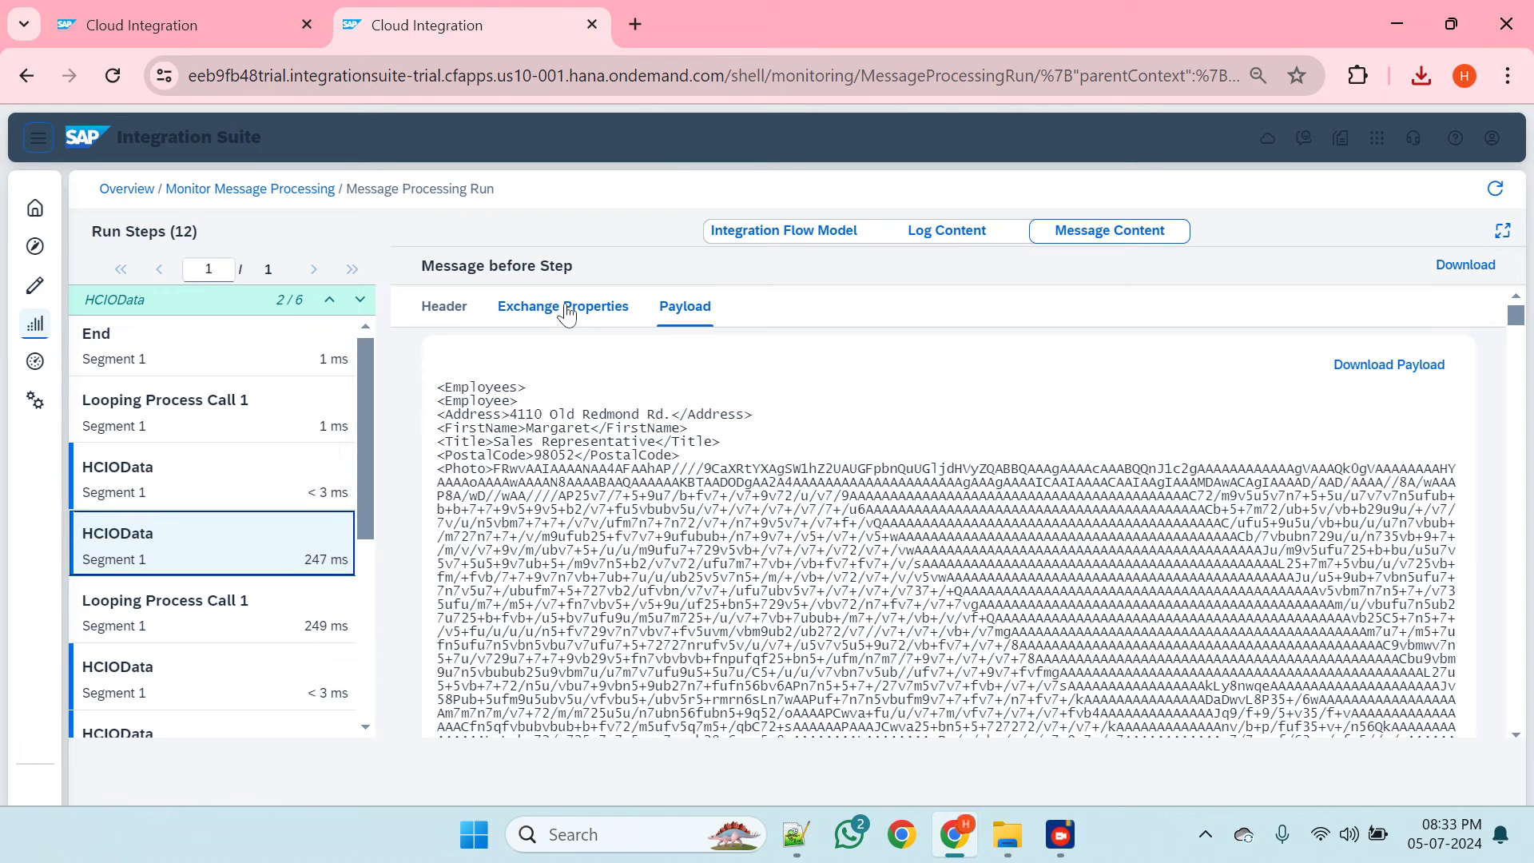
left_click(566, 312)
scroll(602, 572, "down", 1)
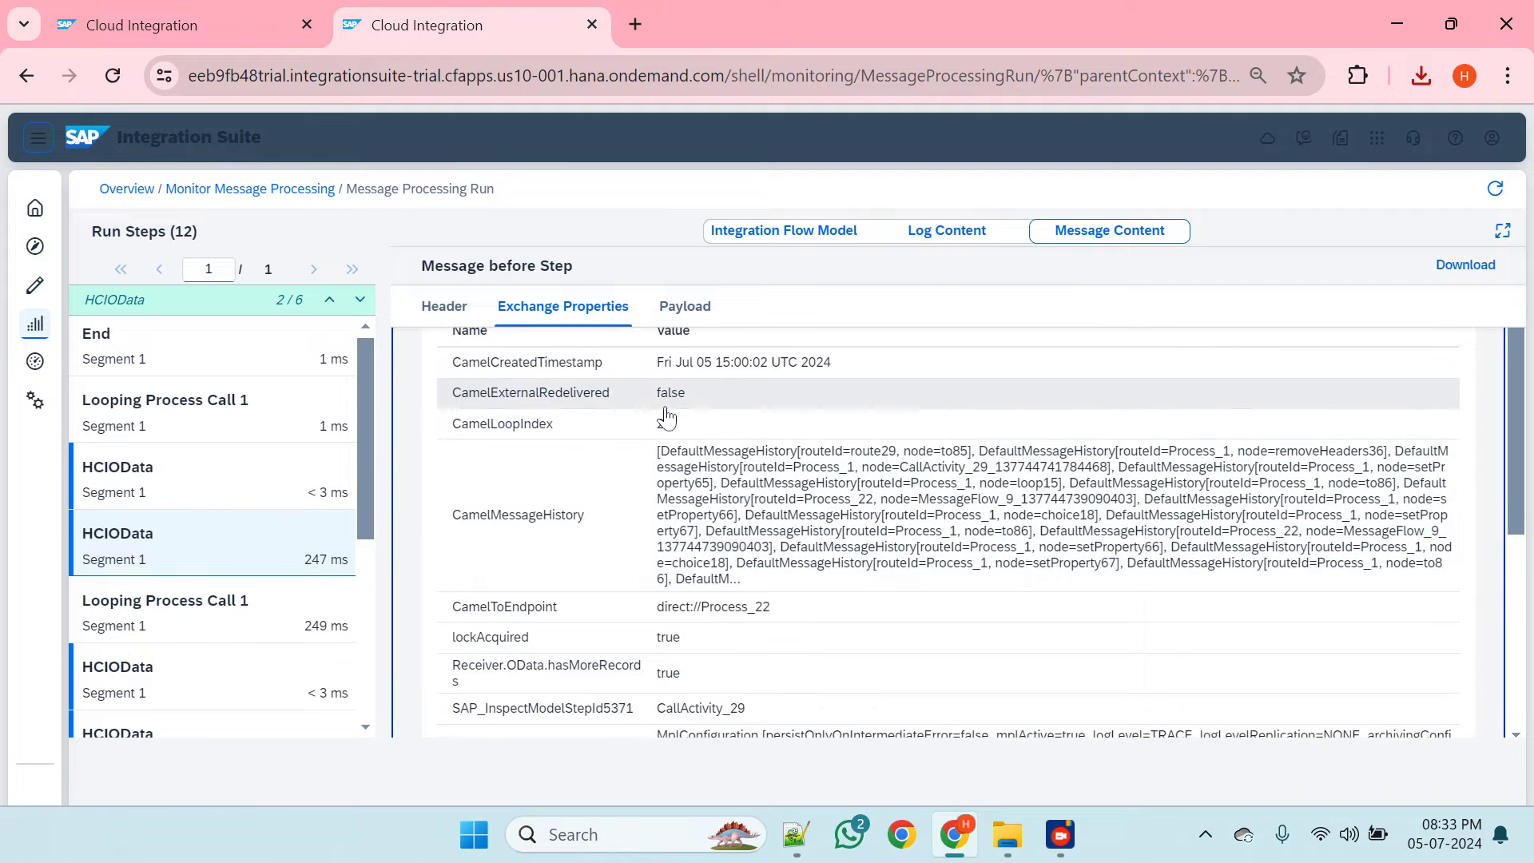
scroll(667, 416, "down", 2)
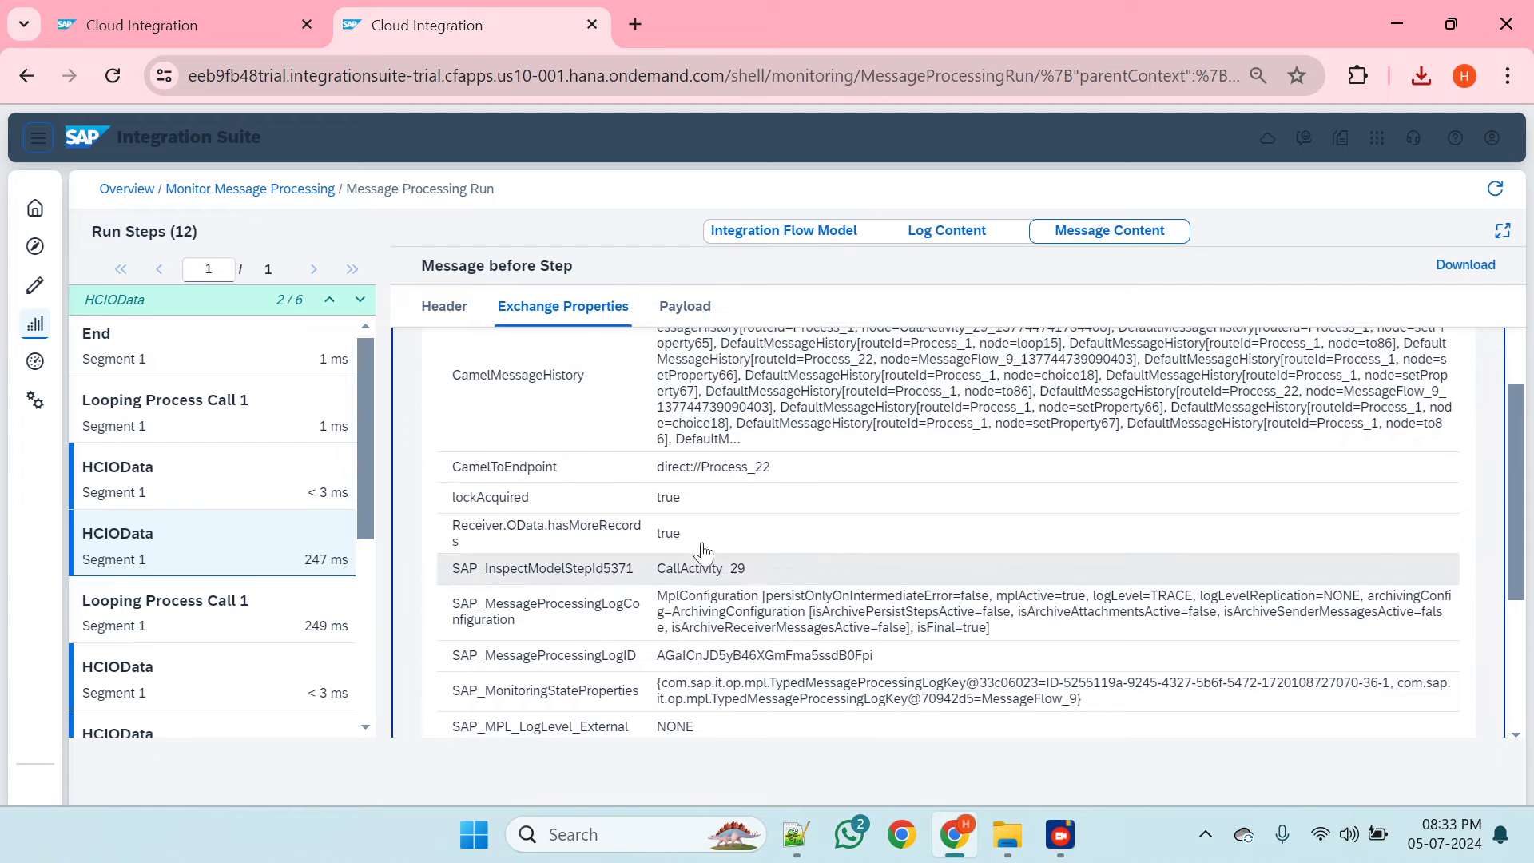
scroll(767, 444, "up", 3)
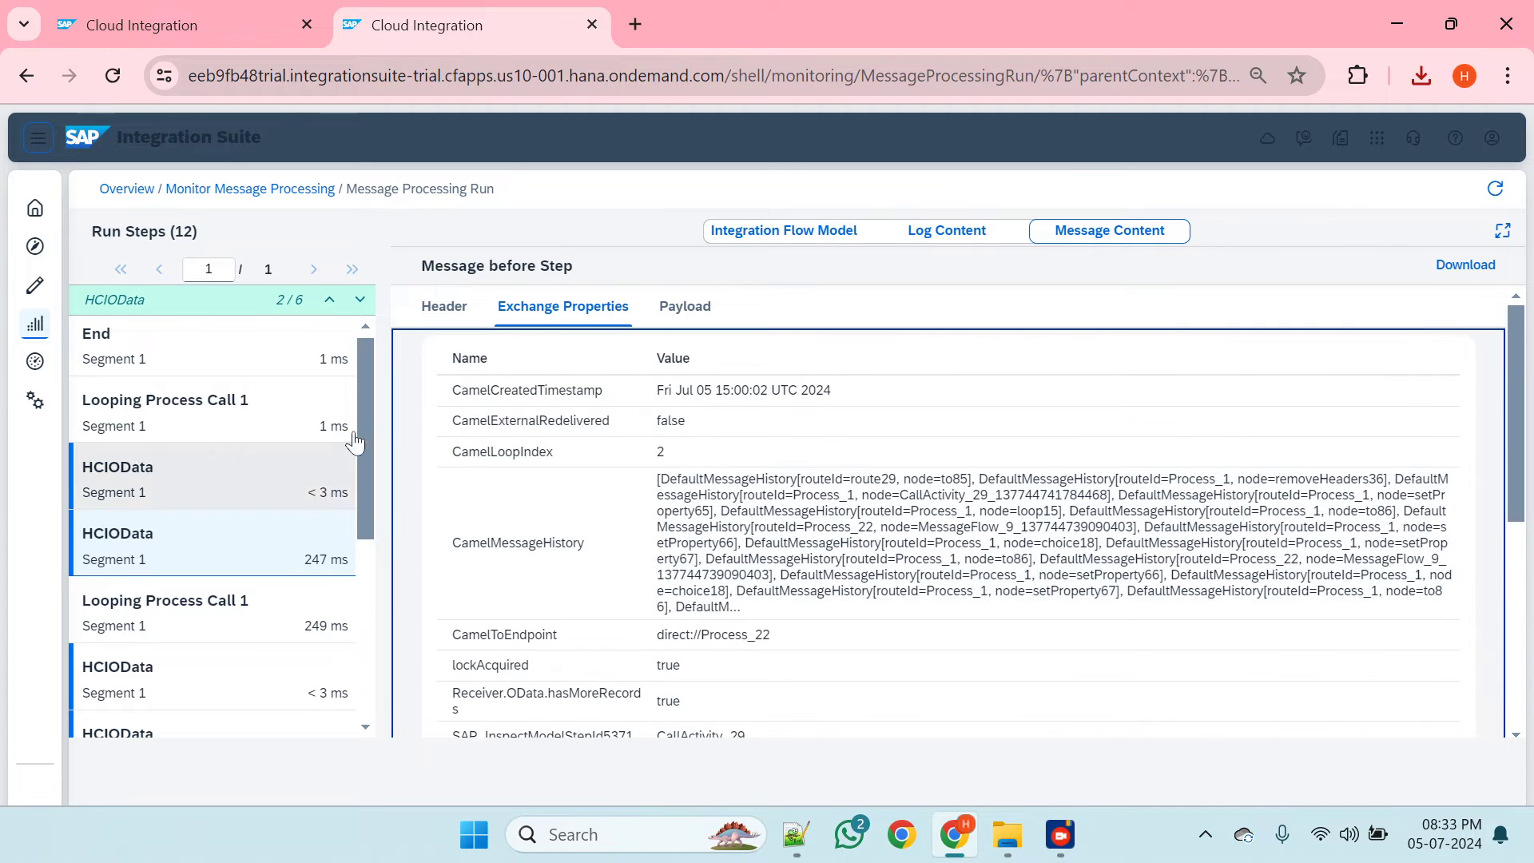
- Download the payload before the 247 ms HCIOData run step and open the downloaded file in Notepad++
left_click(1070, 231)
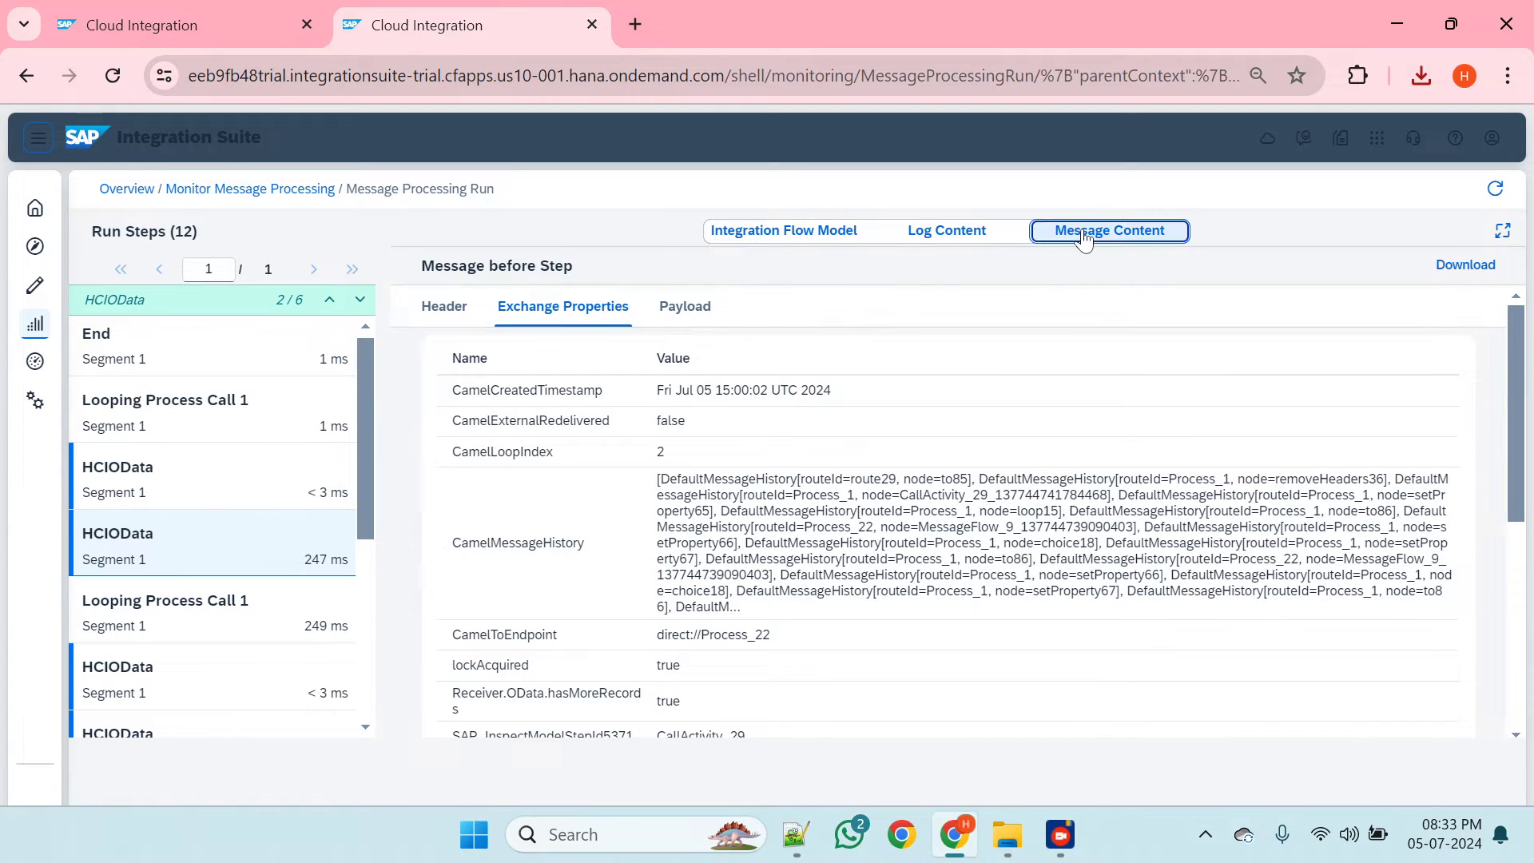
left_click(693, 308)
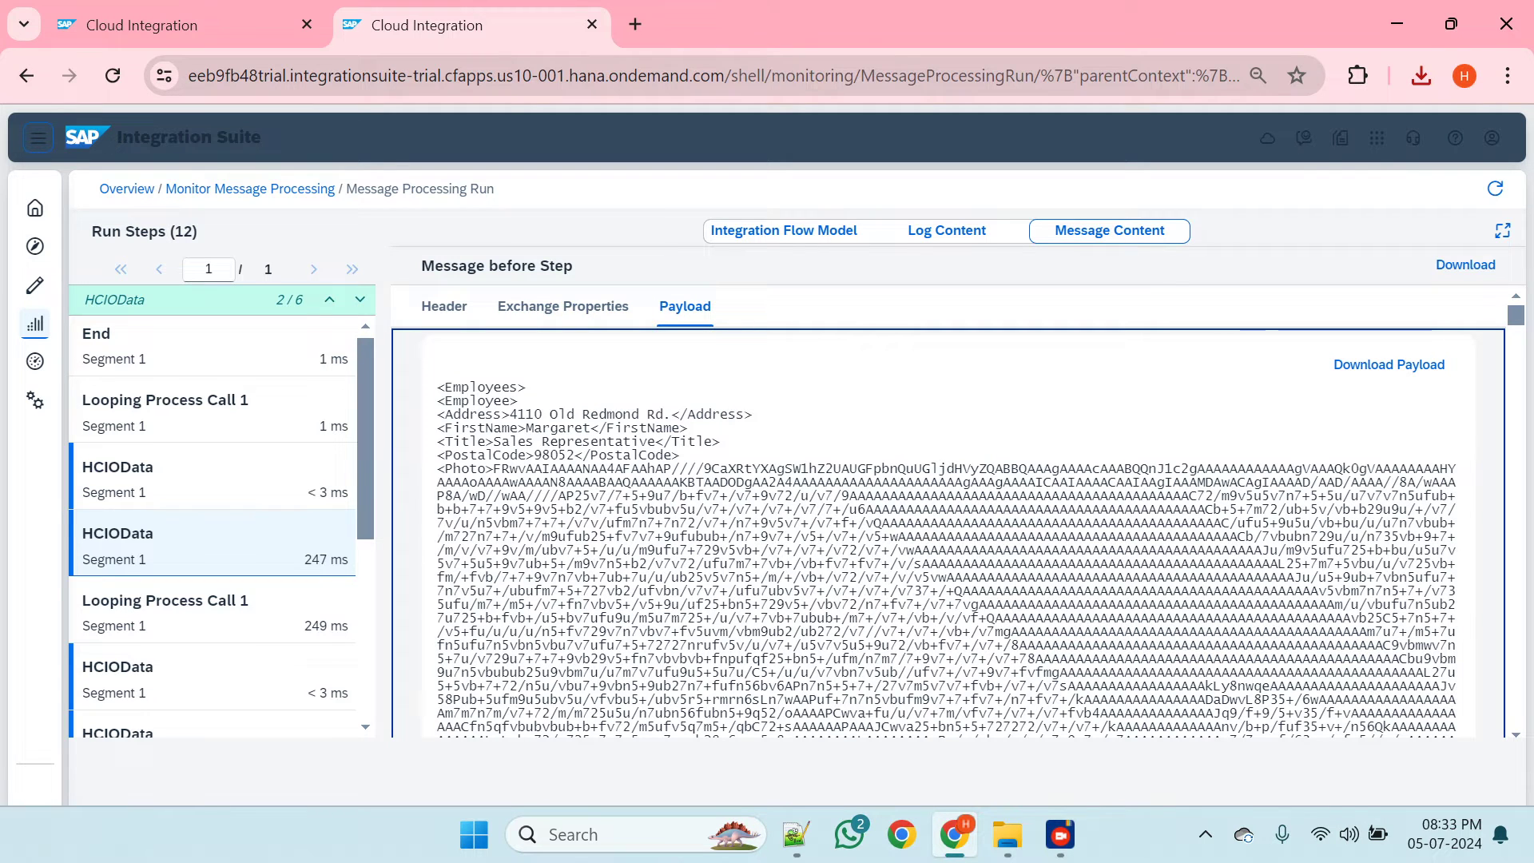
left_click(1410, 366)
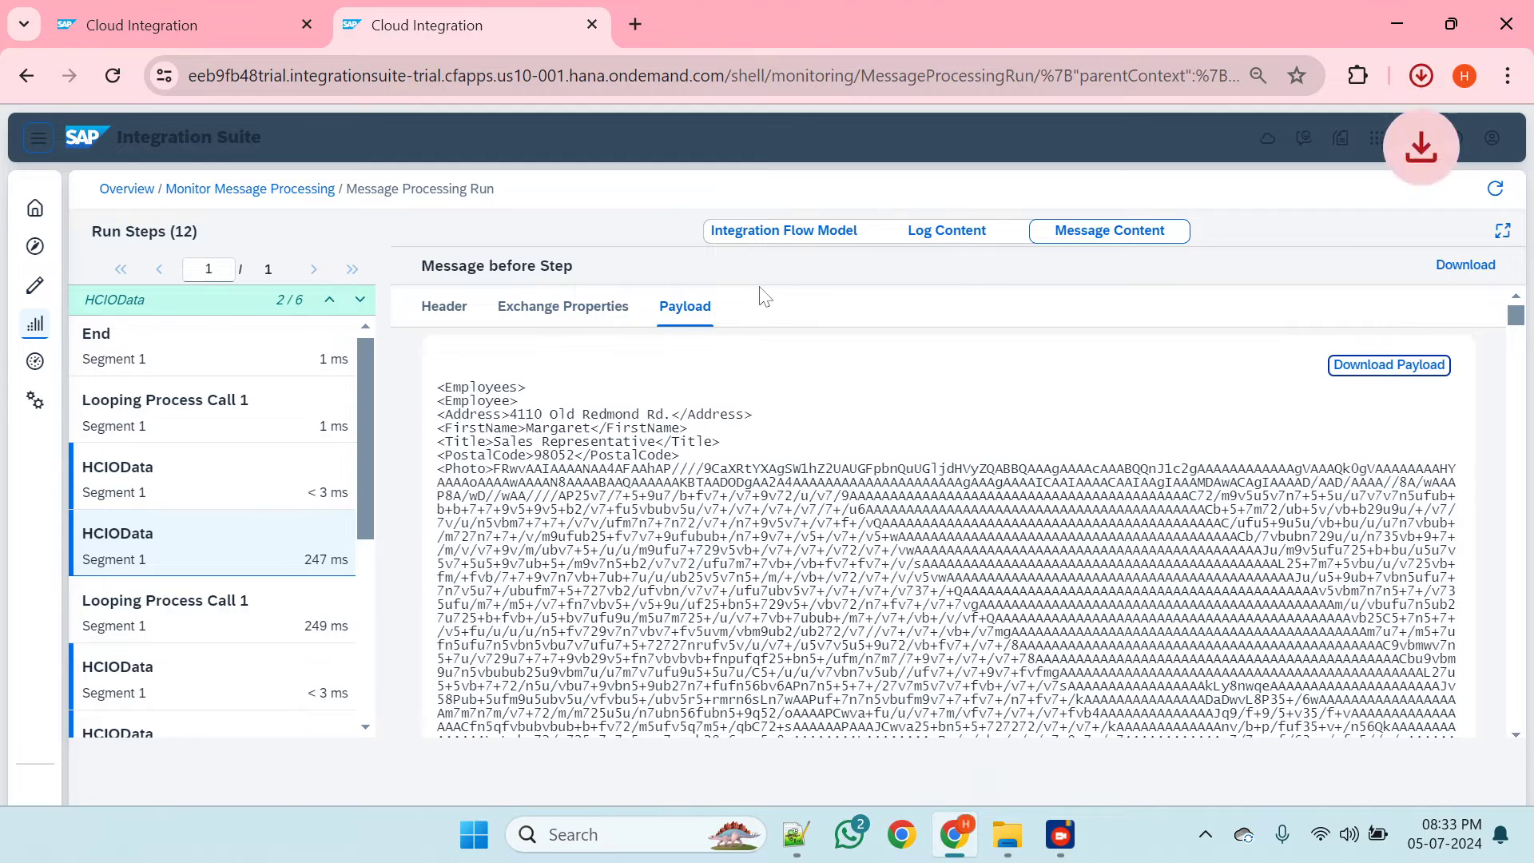
left_click(1208, 146)
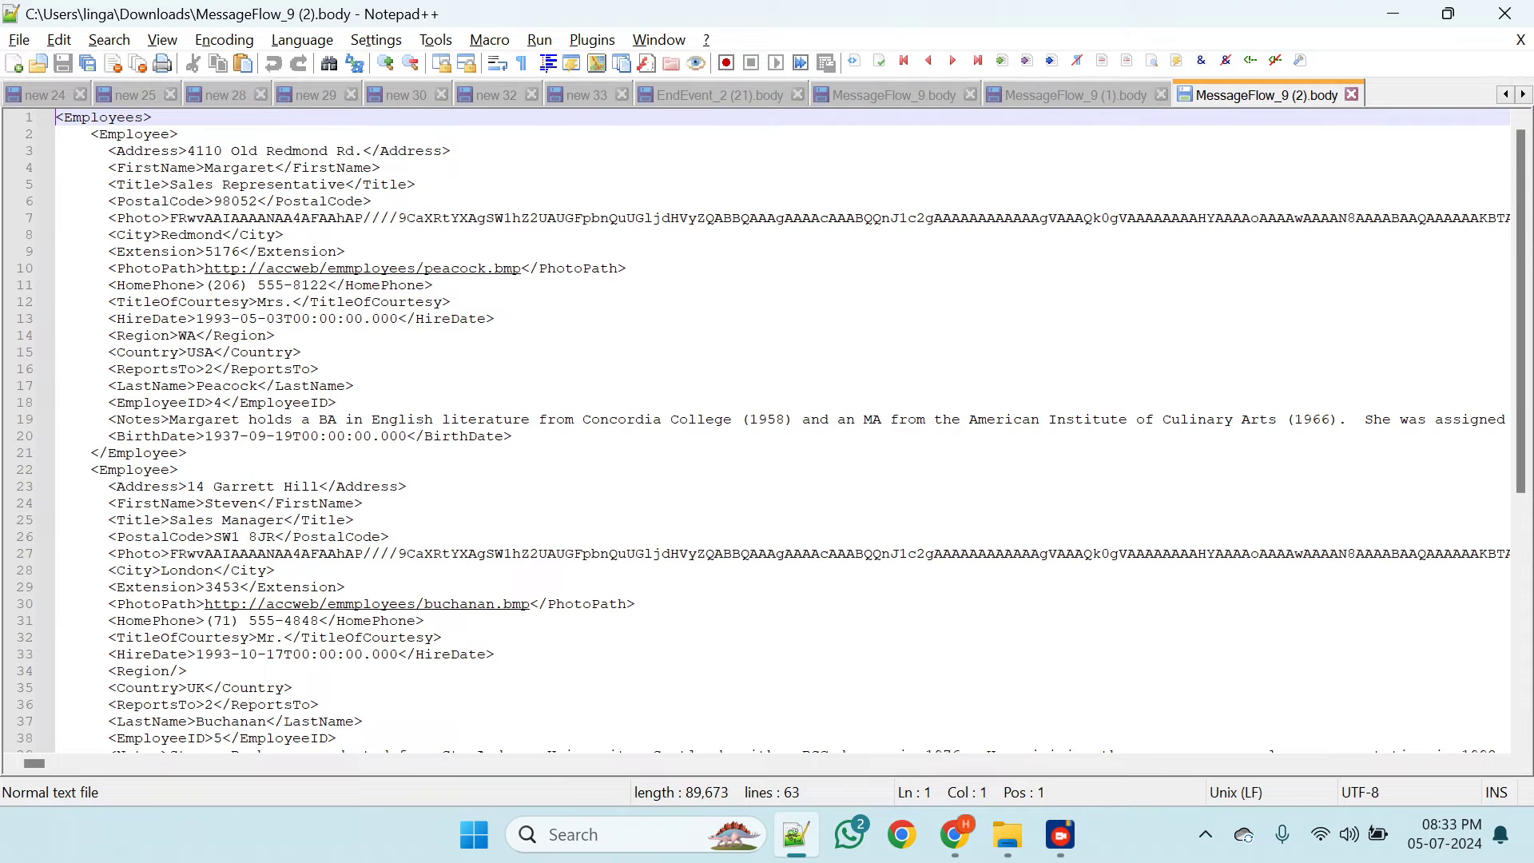
- Switch back to SAP Integration Suite and check the message content of the 1 ms Looping Process Call 1 and the HCIOData step below it
key("alt+Tab")
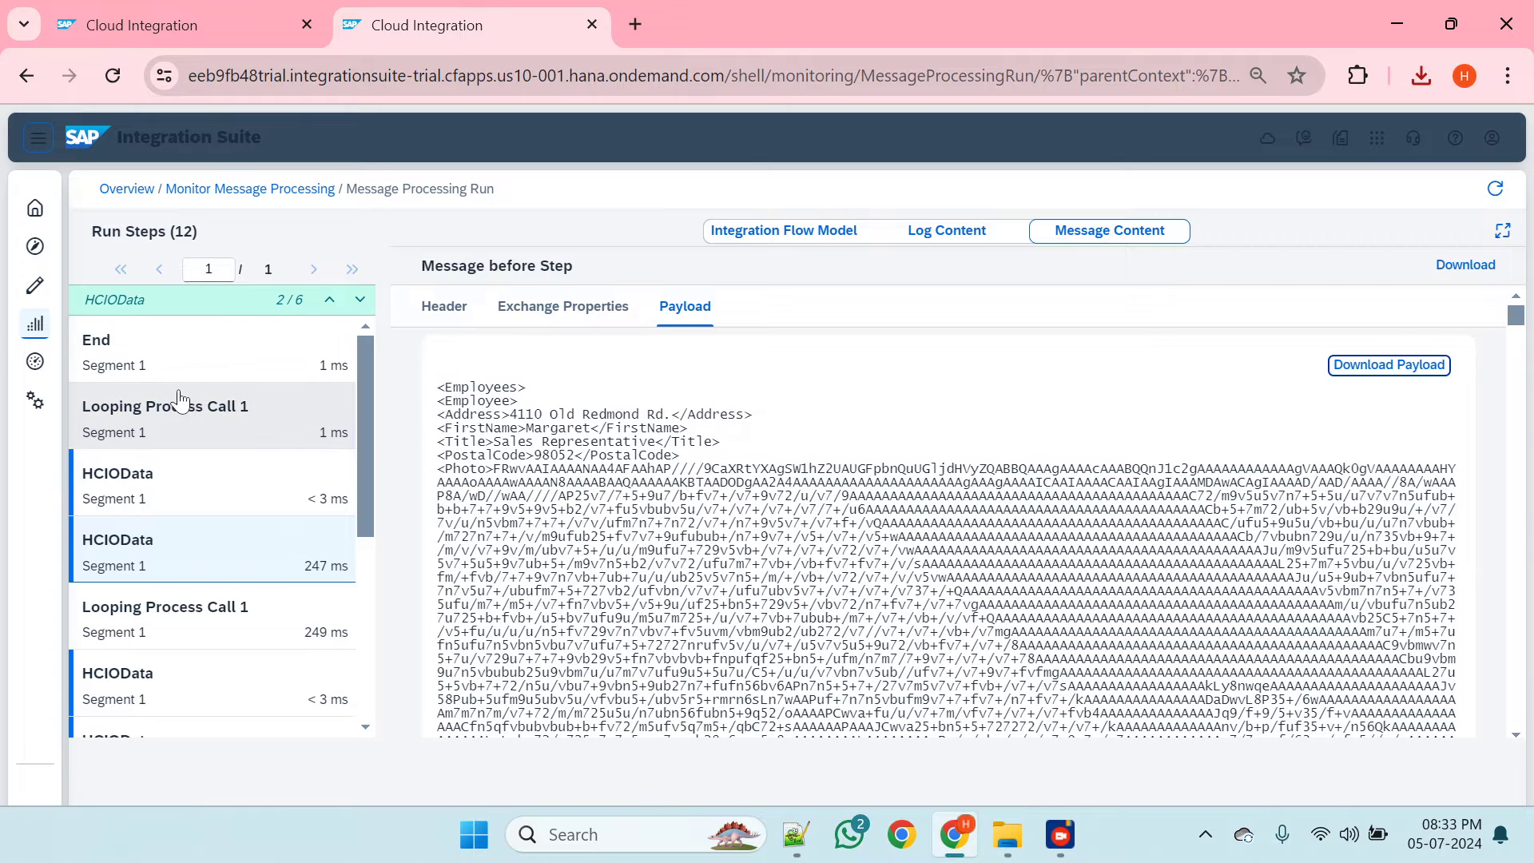
left_click(179, 400)
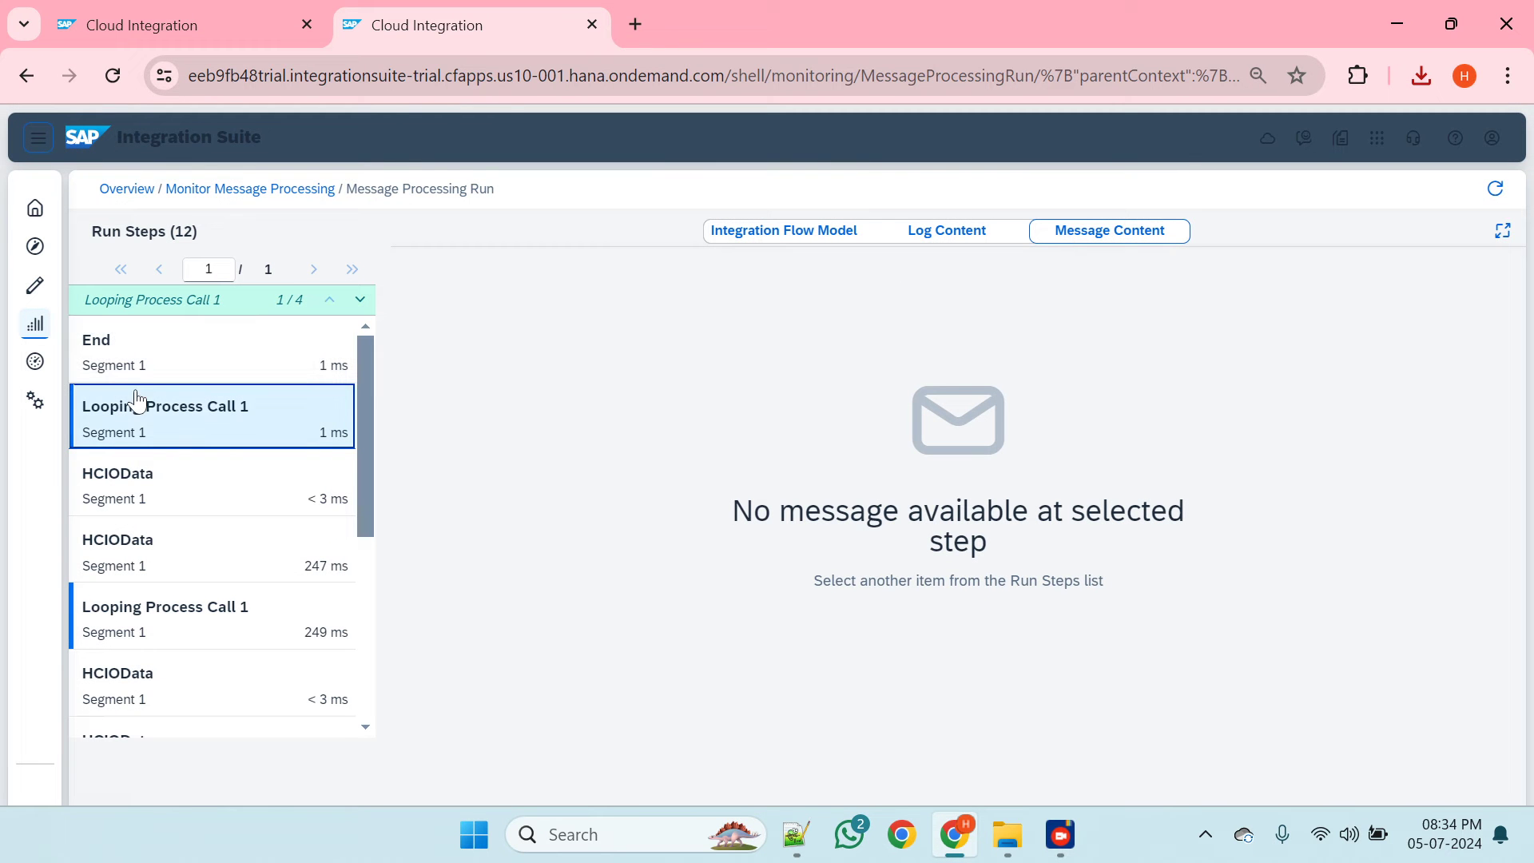
left_click(140, 475)
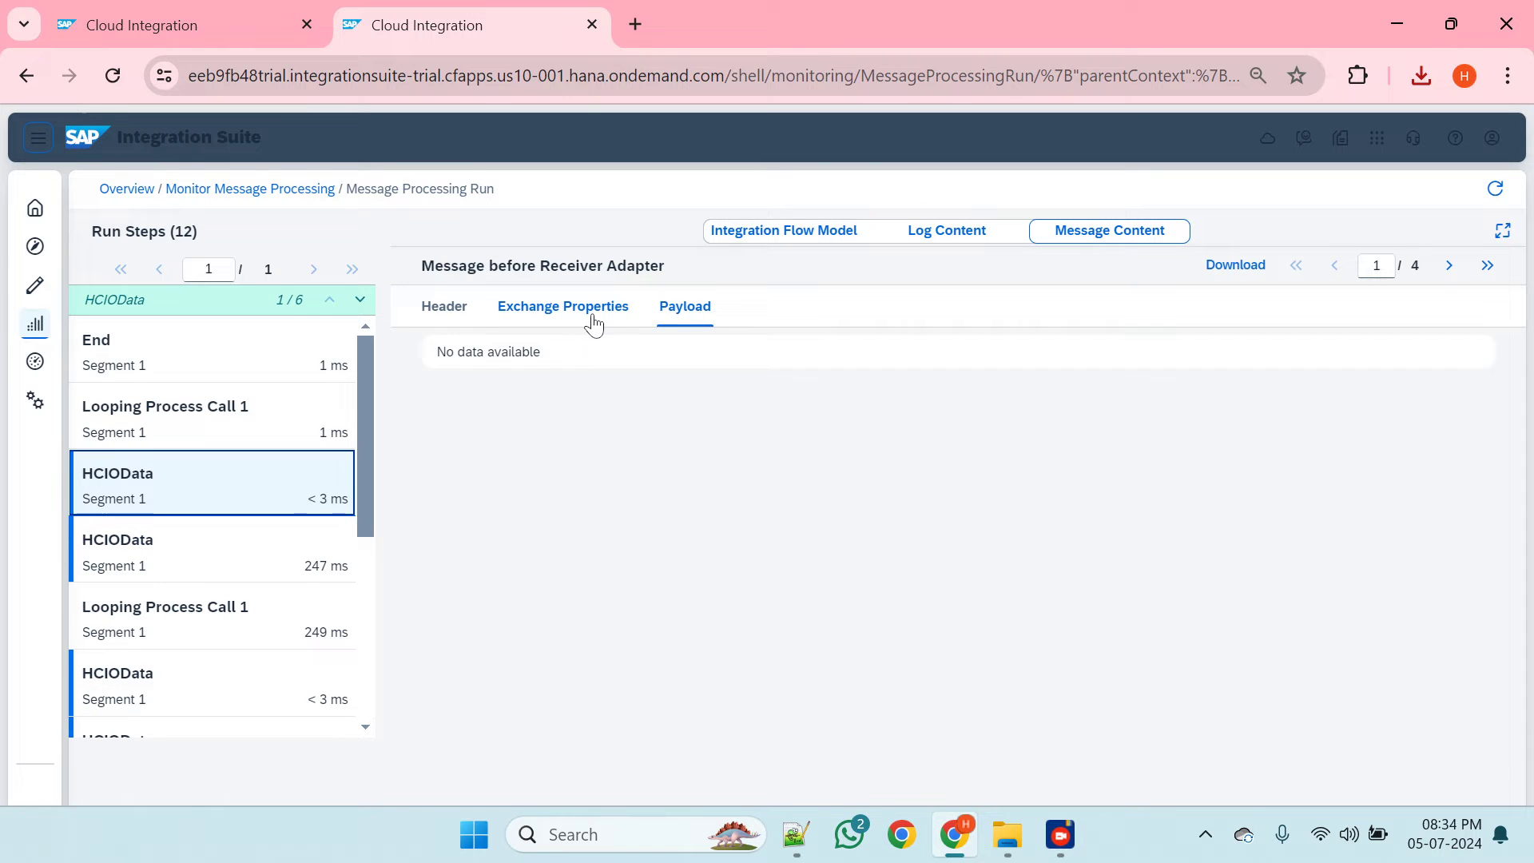
left_click(593, 320)
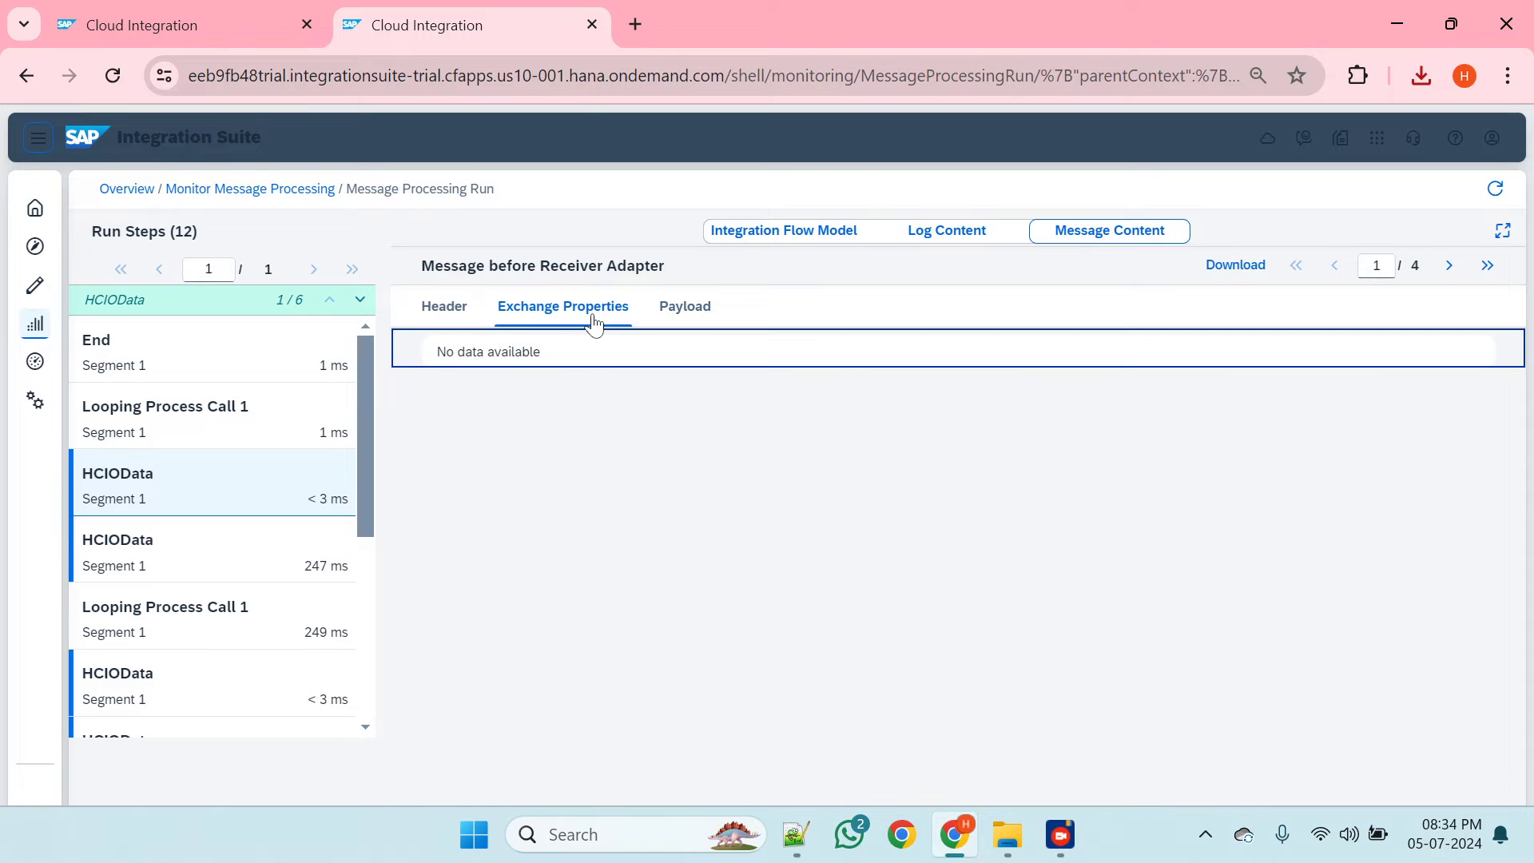
- Examine the exchange properties before the End run step, including CamelLoopIndex and Receiver.OData.hasMoreRecords
left_click(103, 375)
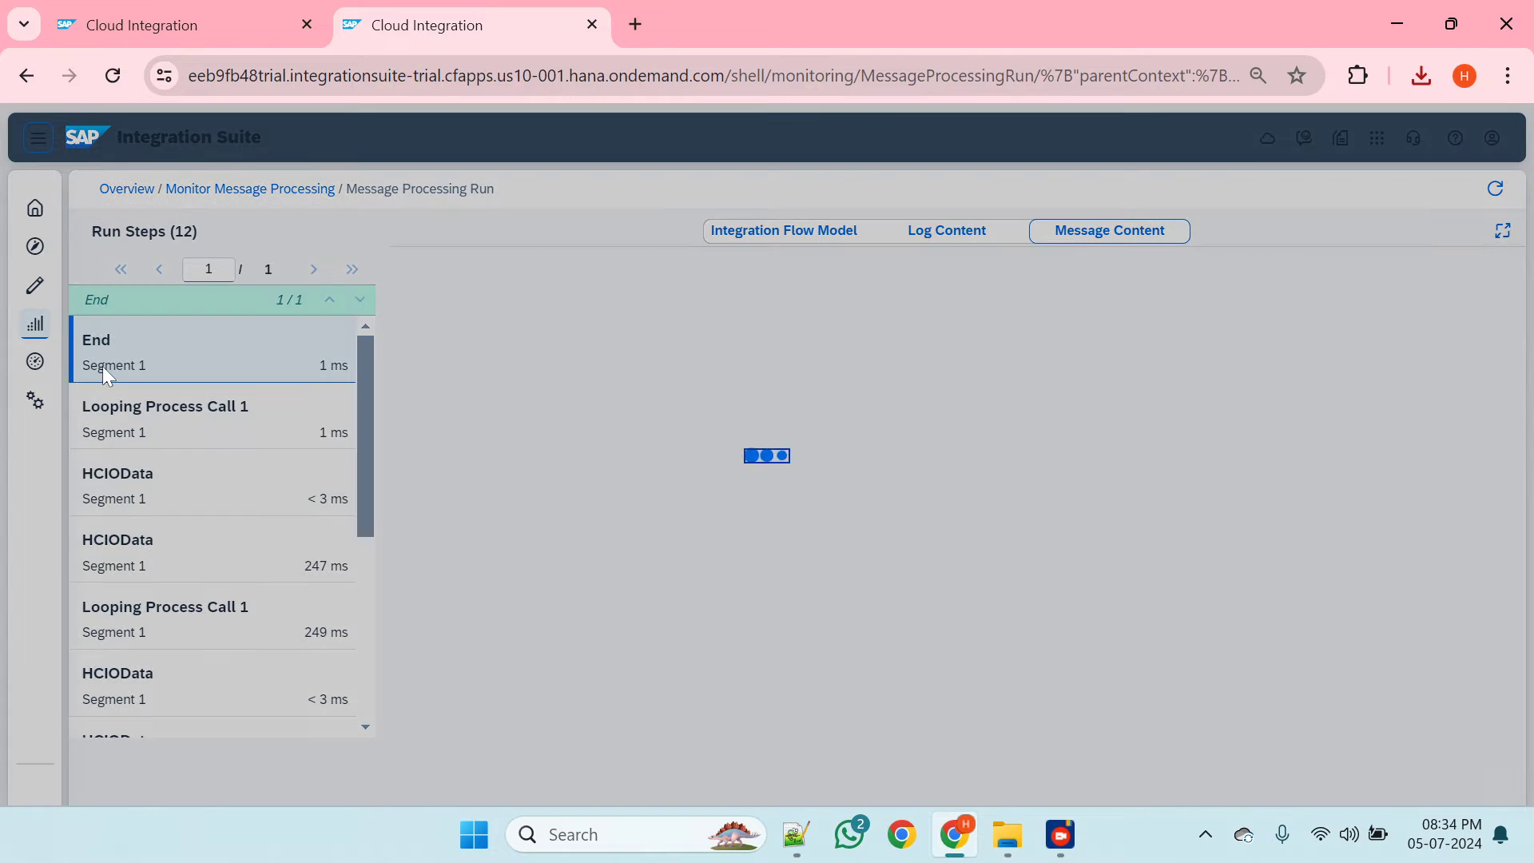
scroll(676, 489, "down", 1)
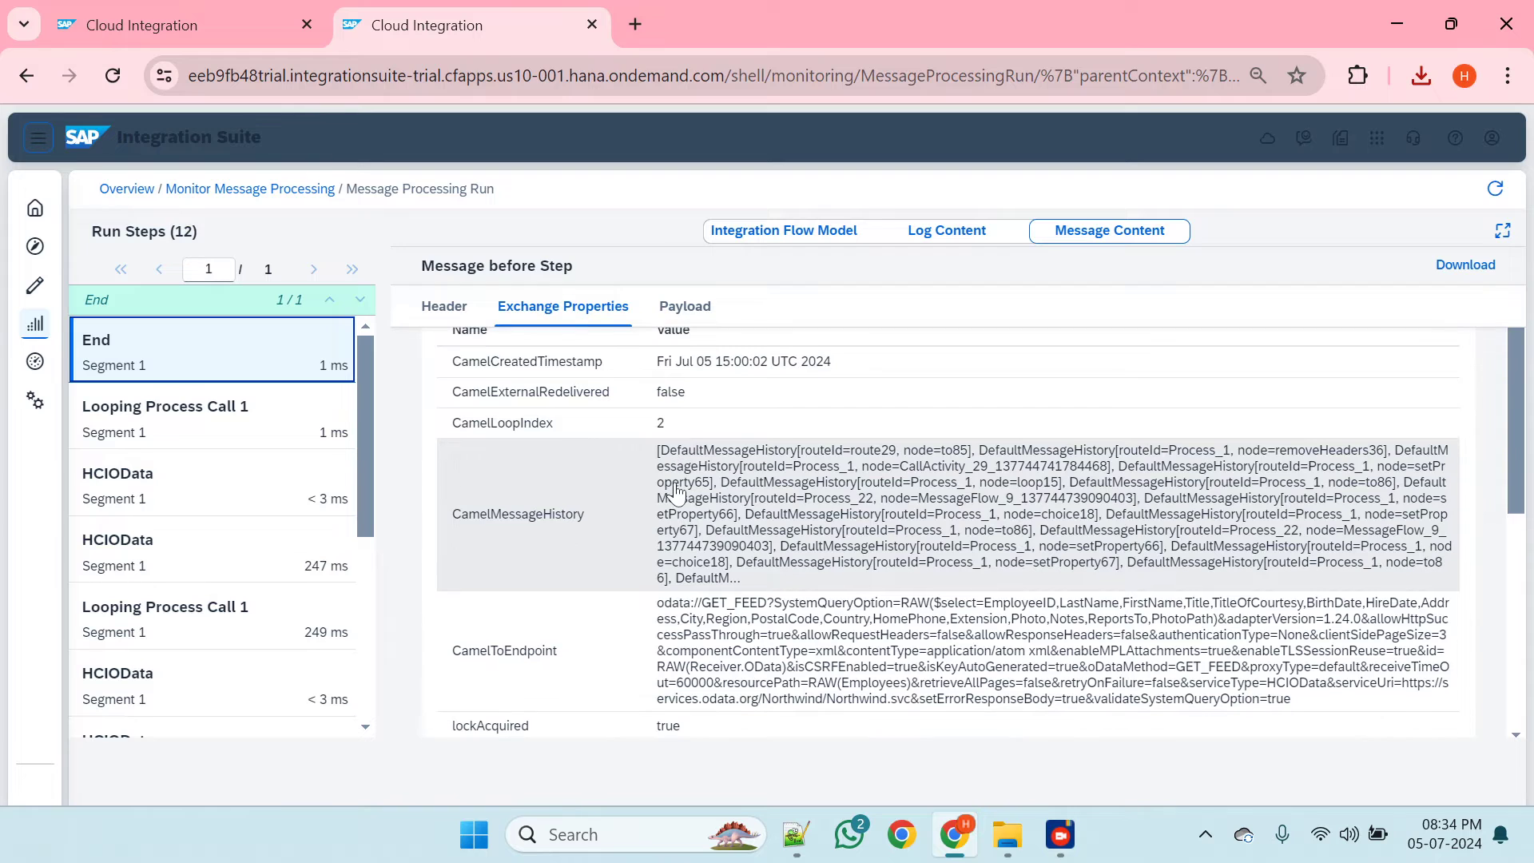
scroll(568, 500, "down", 3)
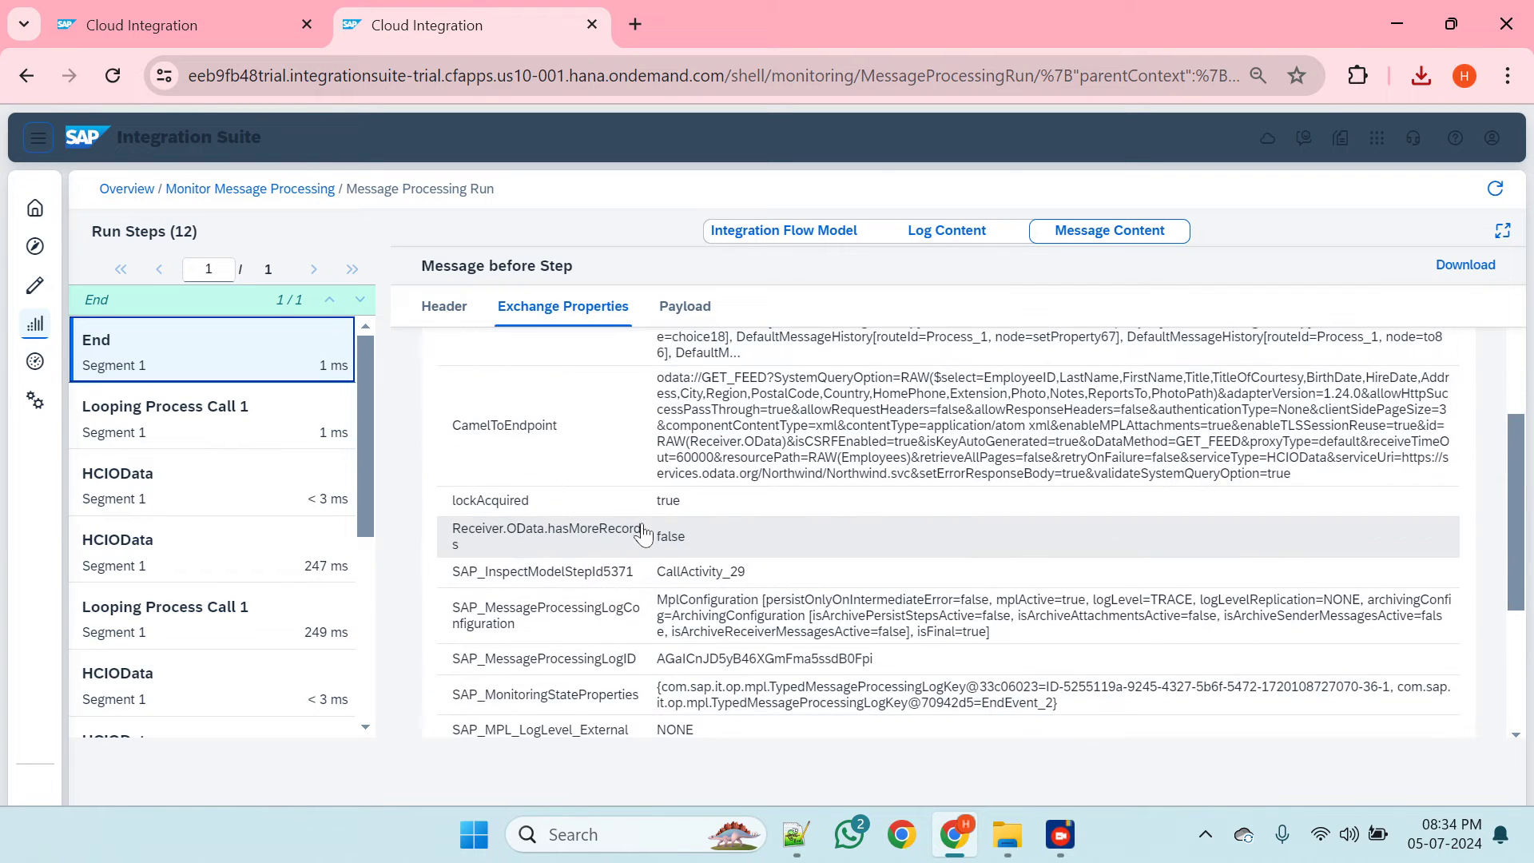
left_click_drag(469, 551, 861, 549)
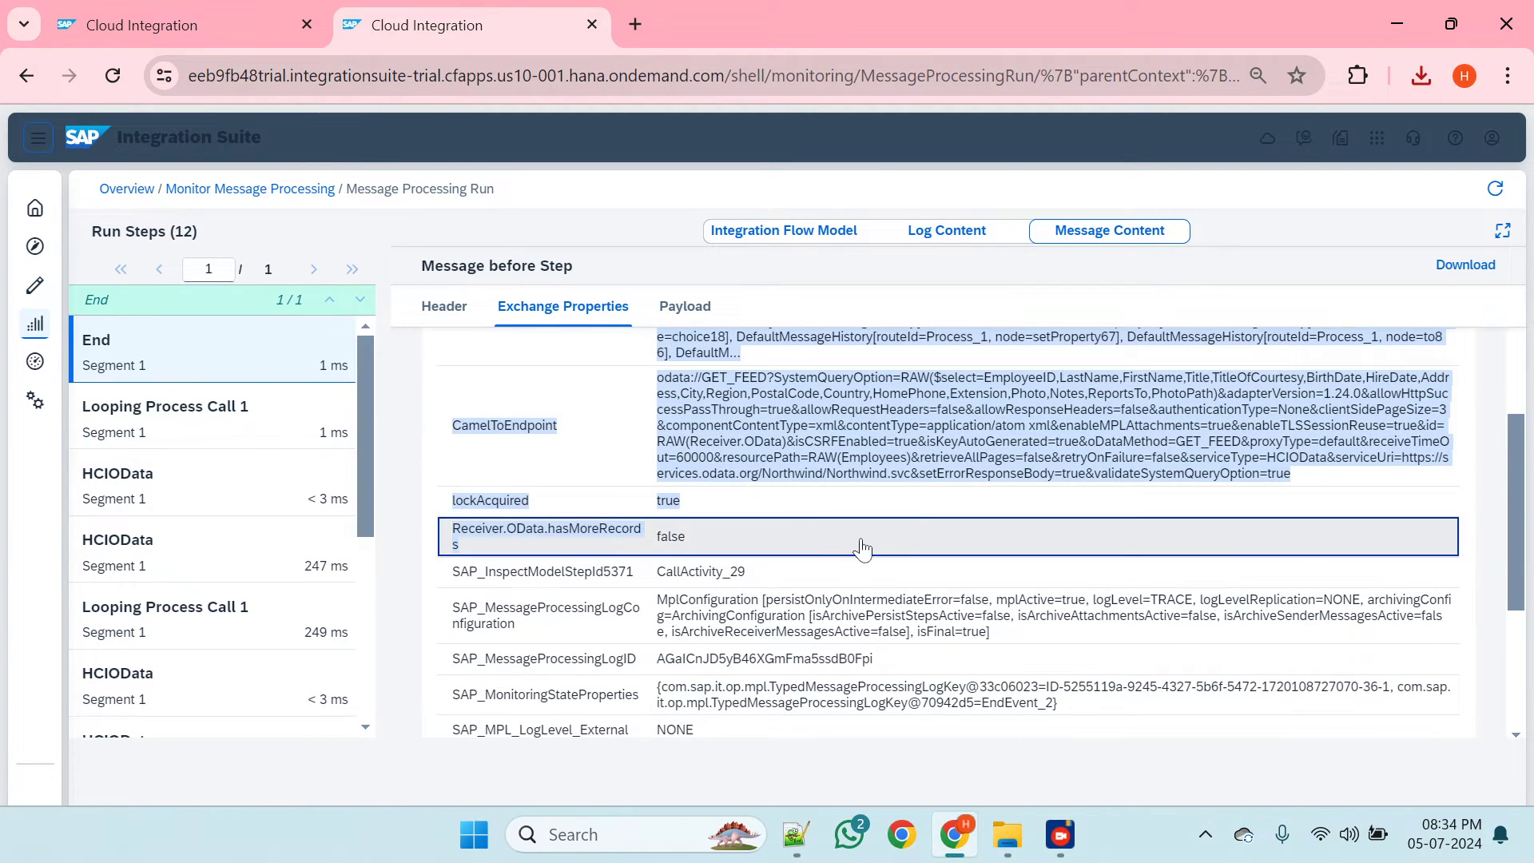
- Check the 1 ms Looping Process Call 1 message content and compare the End run step with the LoopingProcessCall flow diagram
left_click(151, 399)
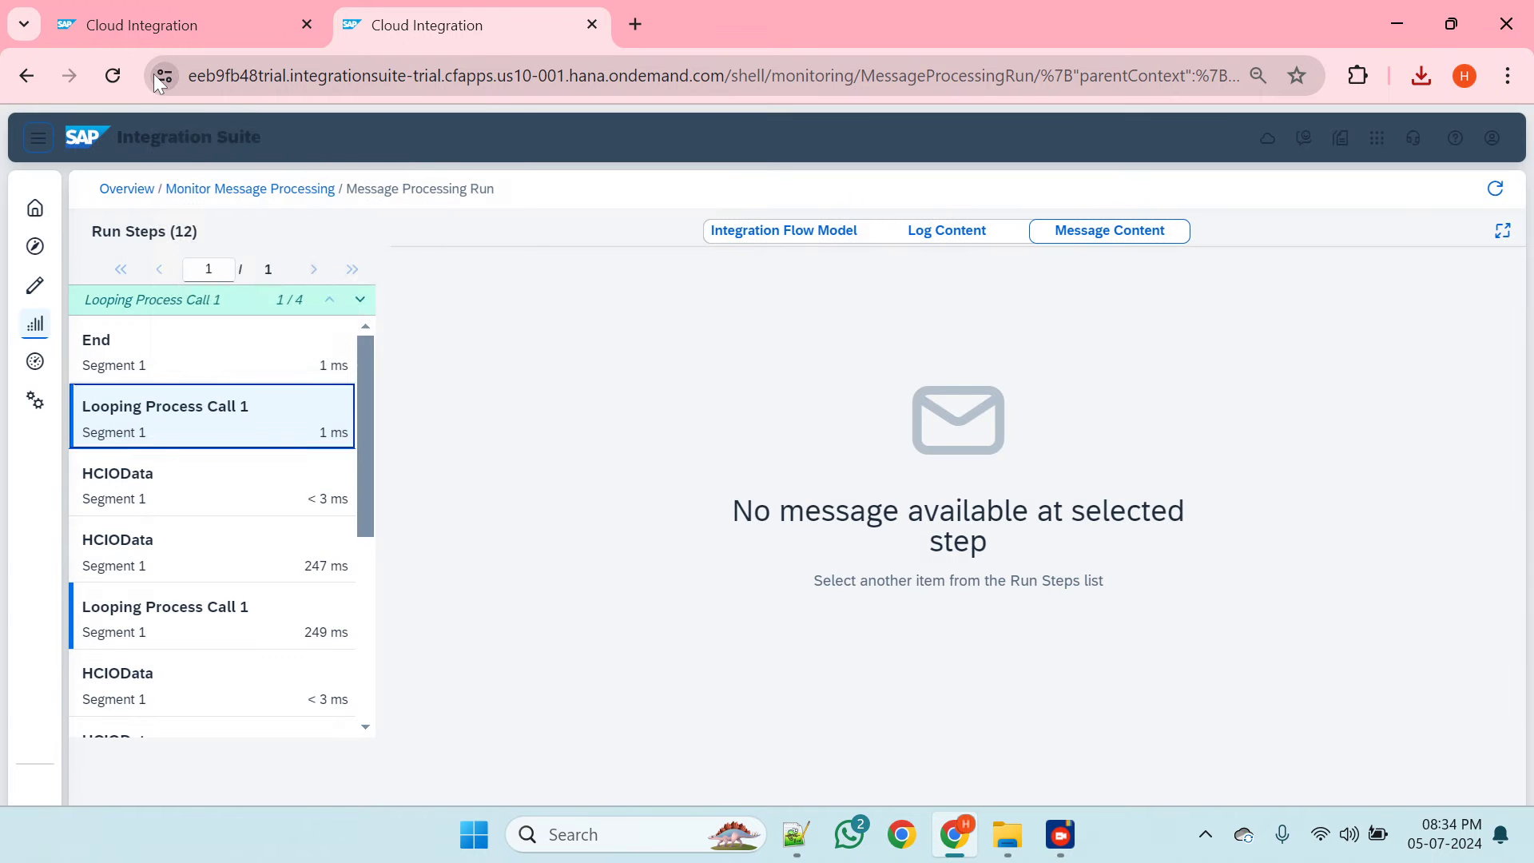
left_click(160, 76)
left_click(200, 21)
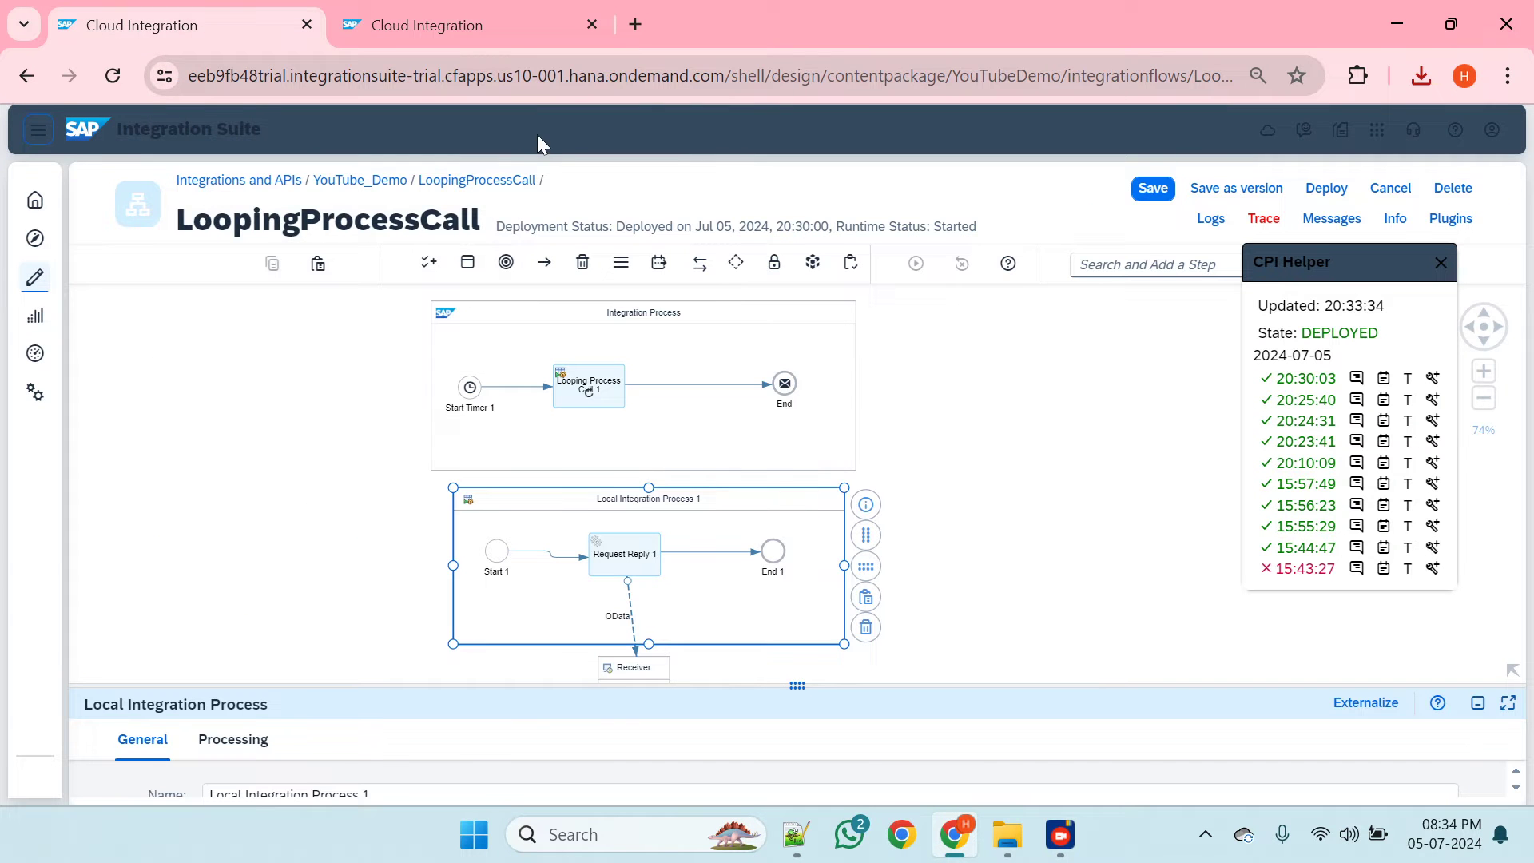
left_click(484, 11)
left_click(199, 345)
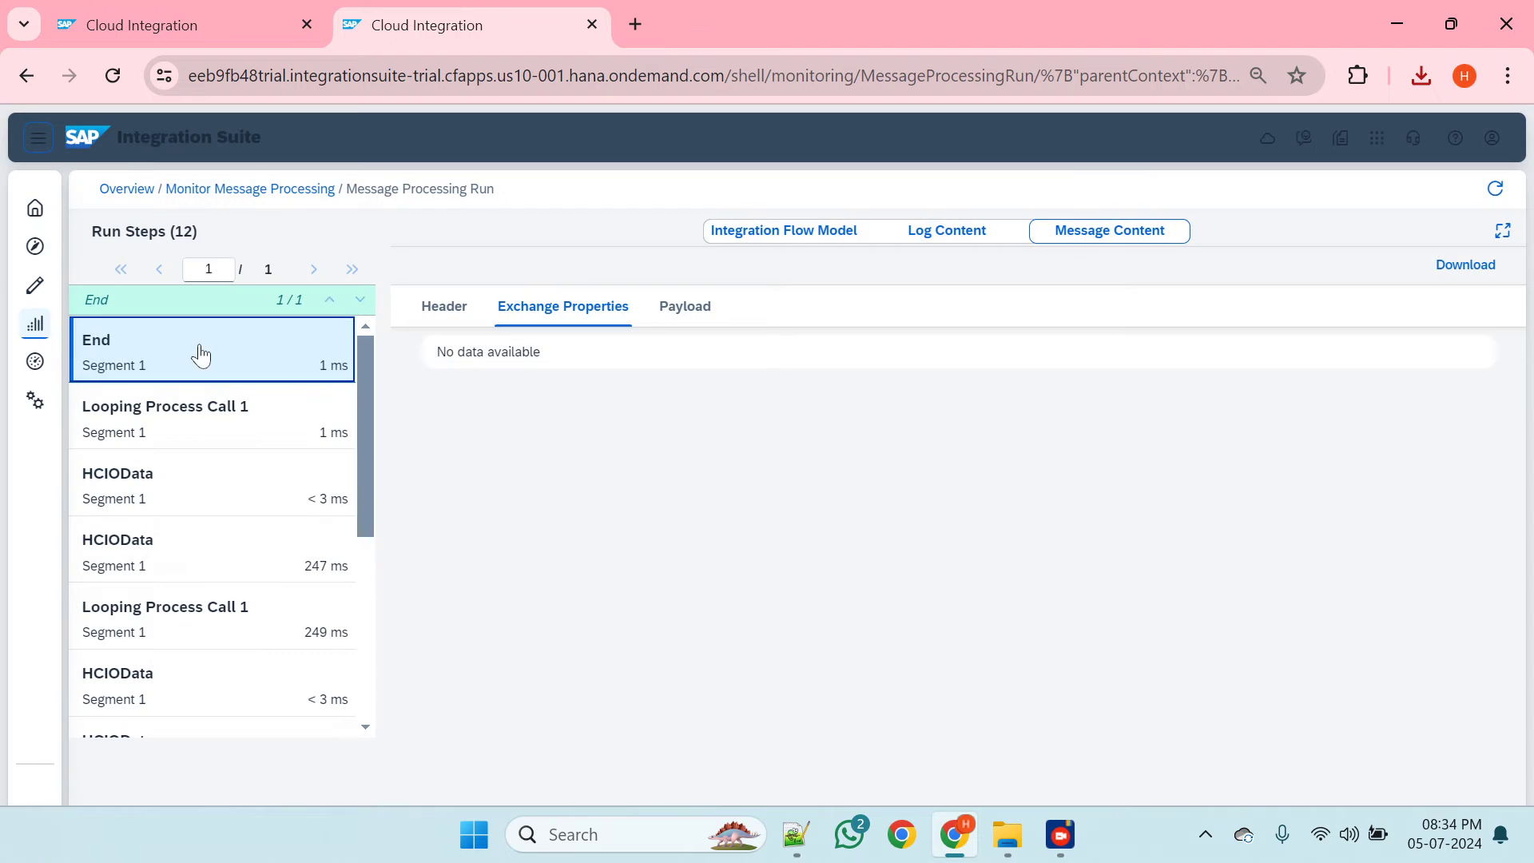
left_click(176, 25)
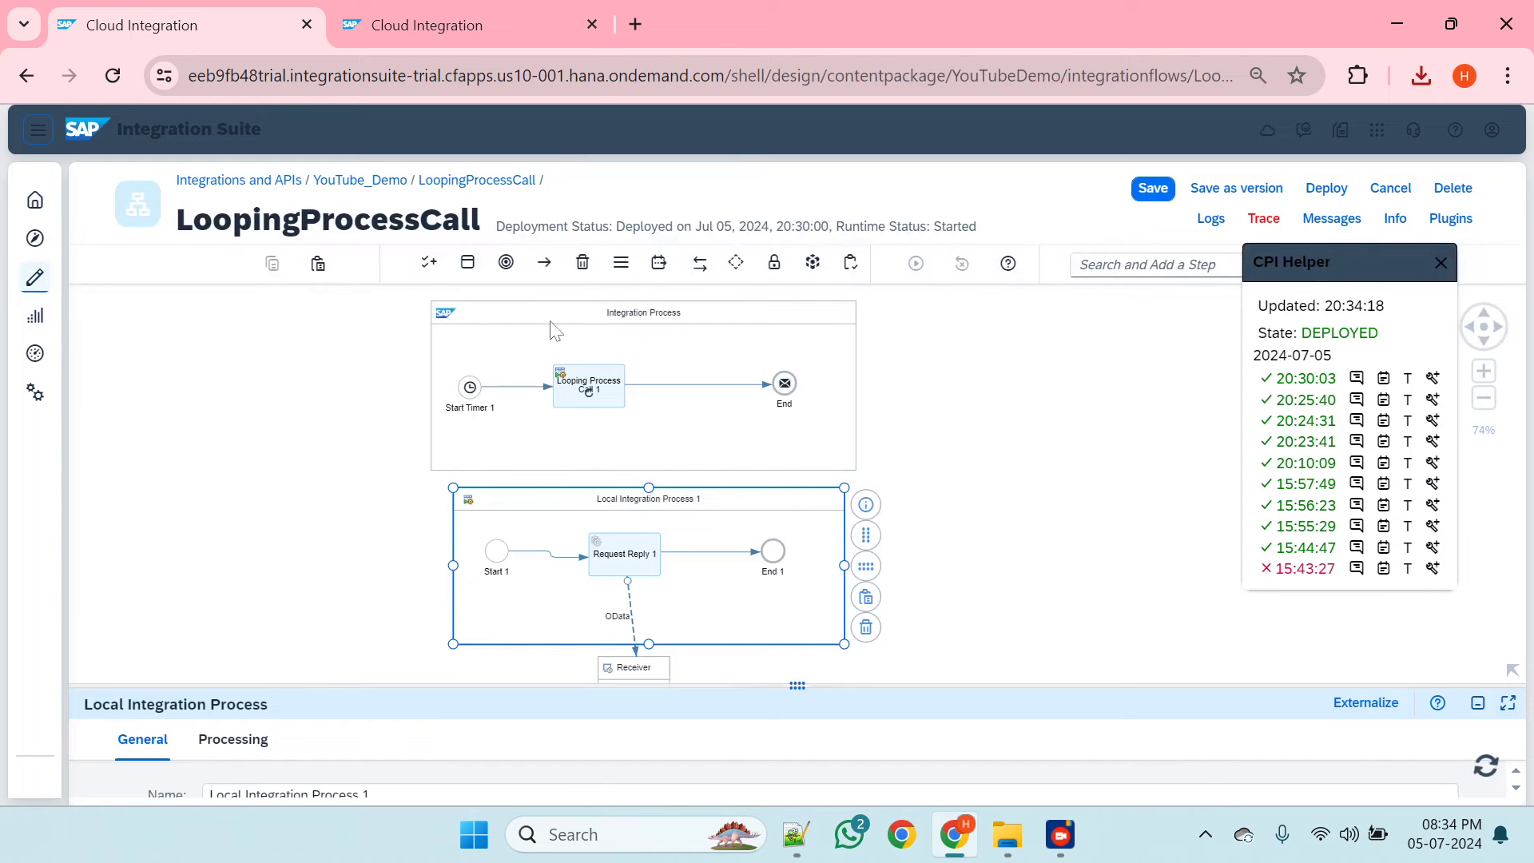
left_click(448, 25)
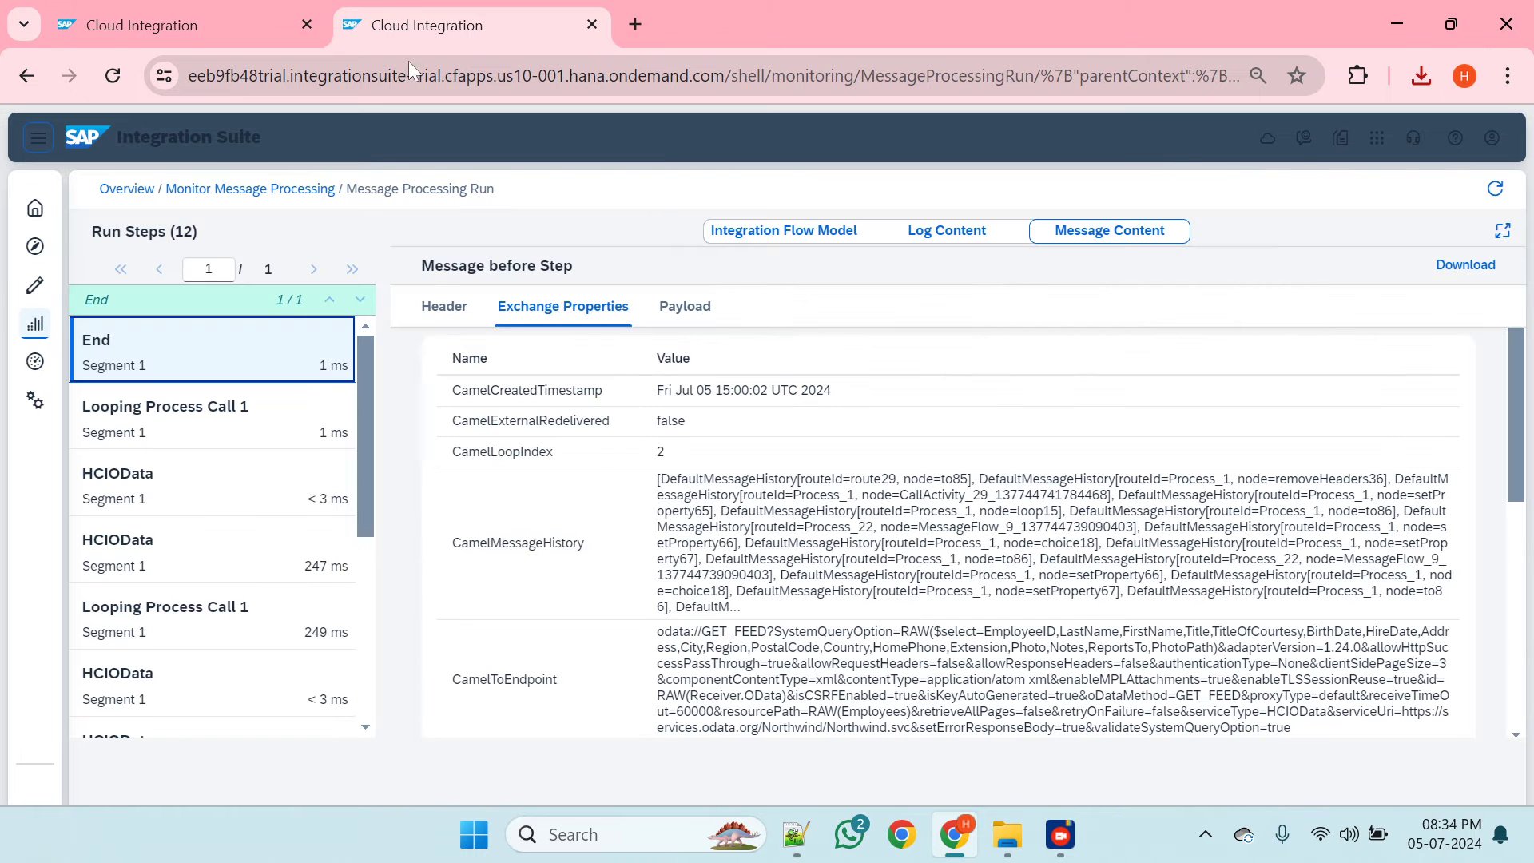
- Download the payload before the End run step and open the downloaded file in Notepad++
left_click(687, 318)
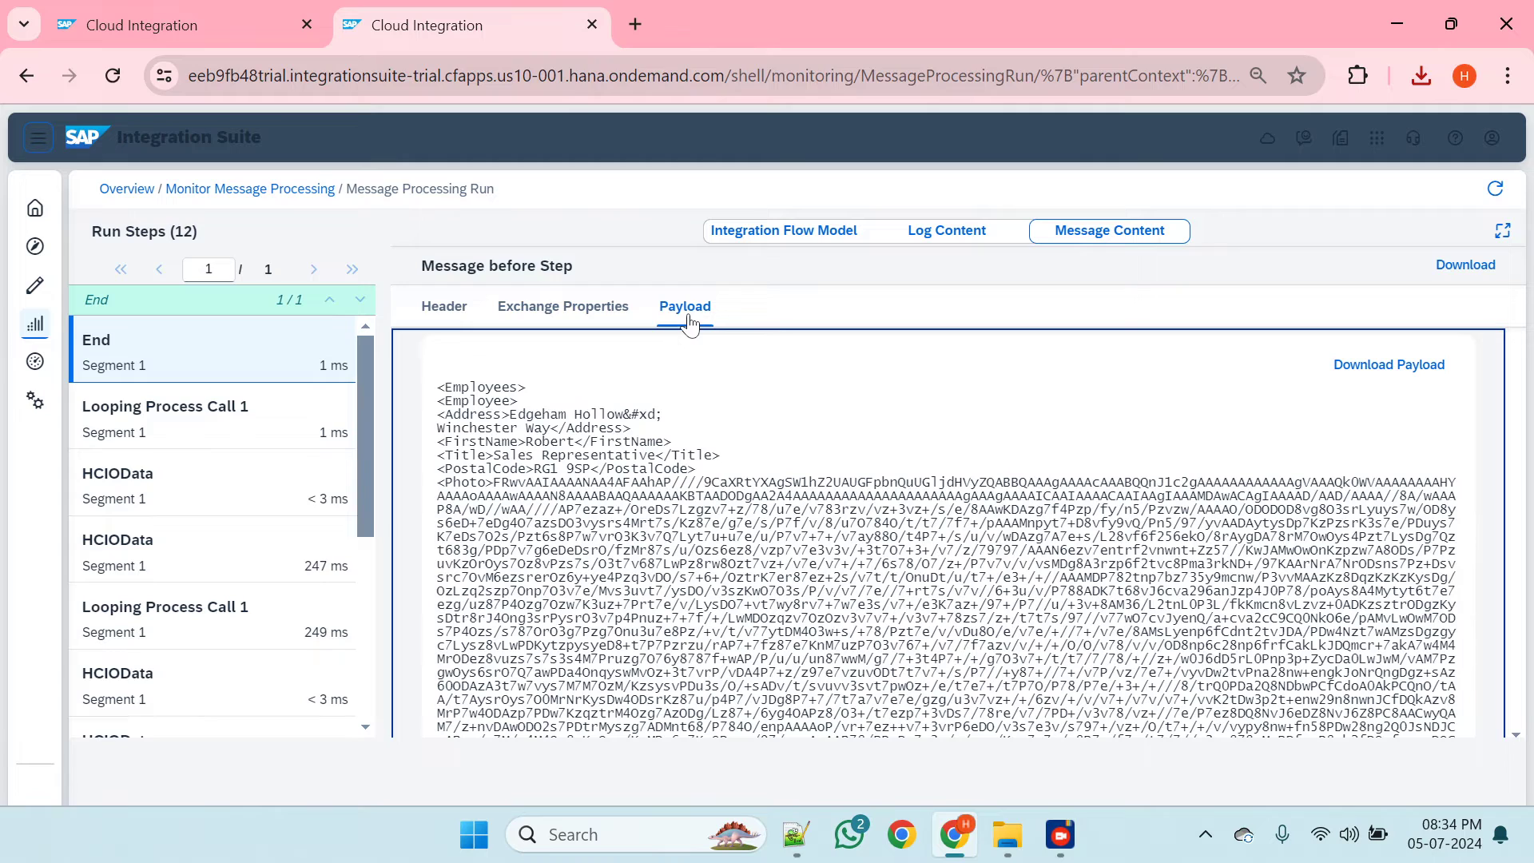
left_click(1389, 364)
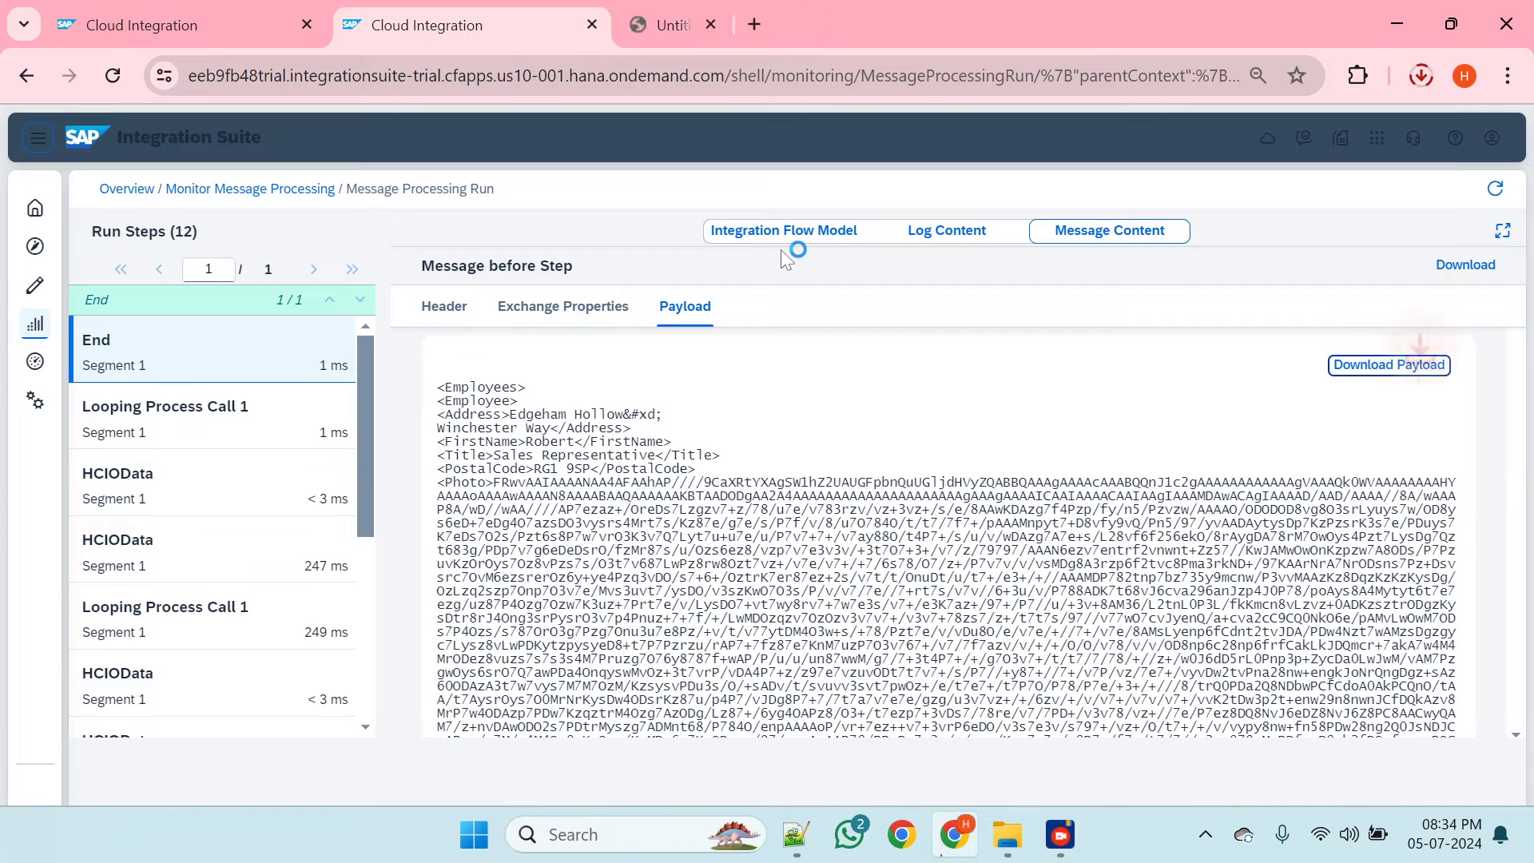
left_click(1231, 131)
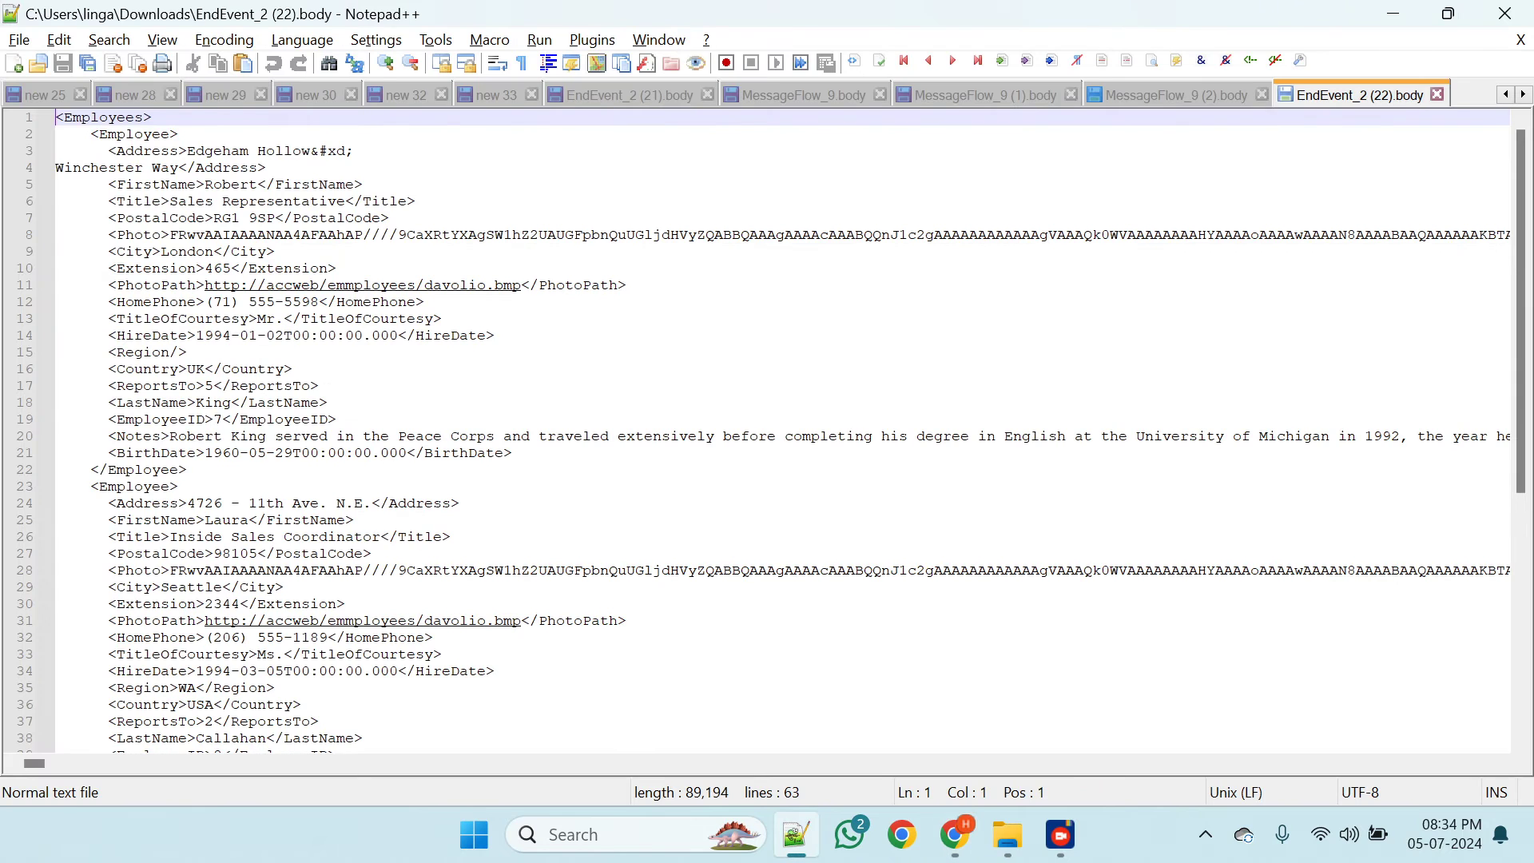
- Set the syntax highlighting of EndEvent_2 (22).body to XML
scroll(767, 431, "down", 4)
left_click(302, 39)
left_click(322, 664)
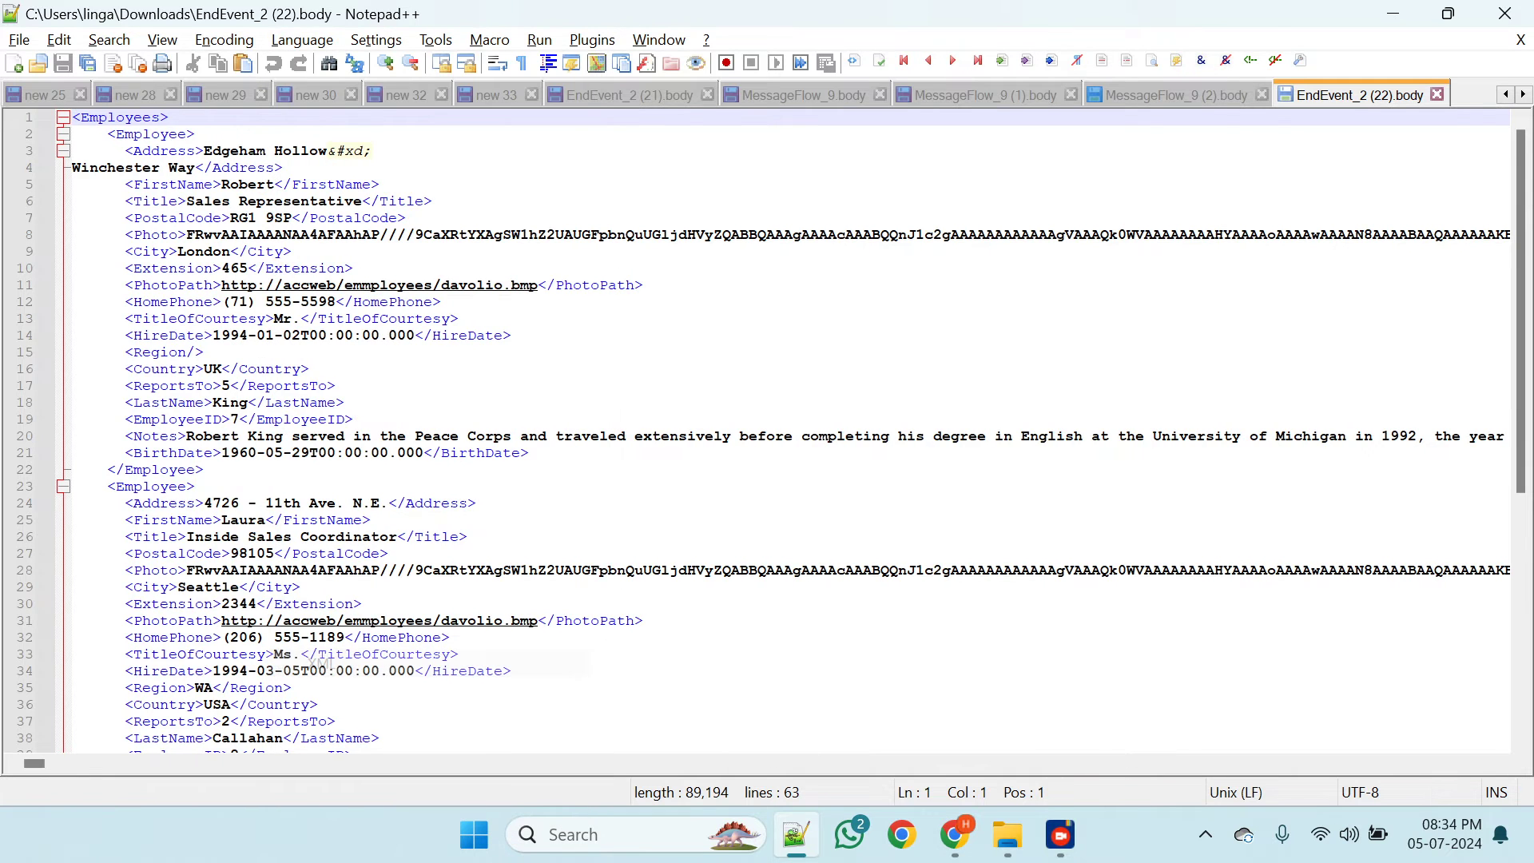
- Collapse and re-expand each Employee node, and remove the line break inside the first employee's Address element
left_click(63, 134)
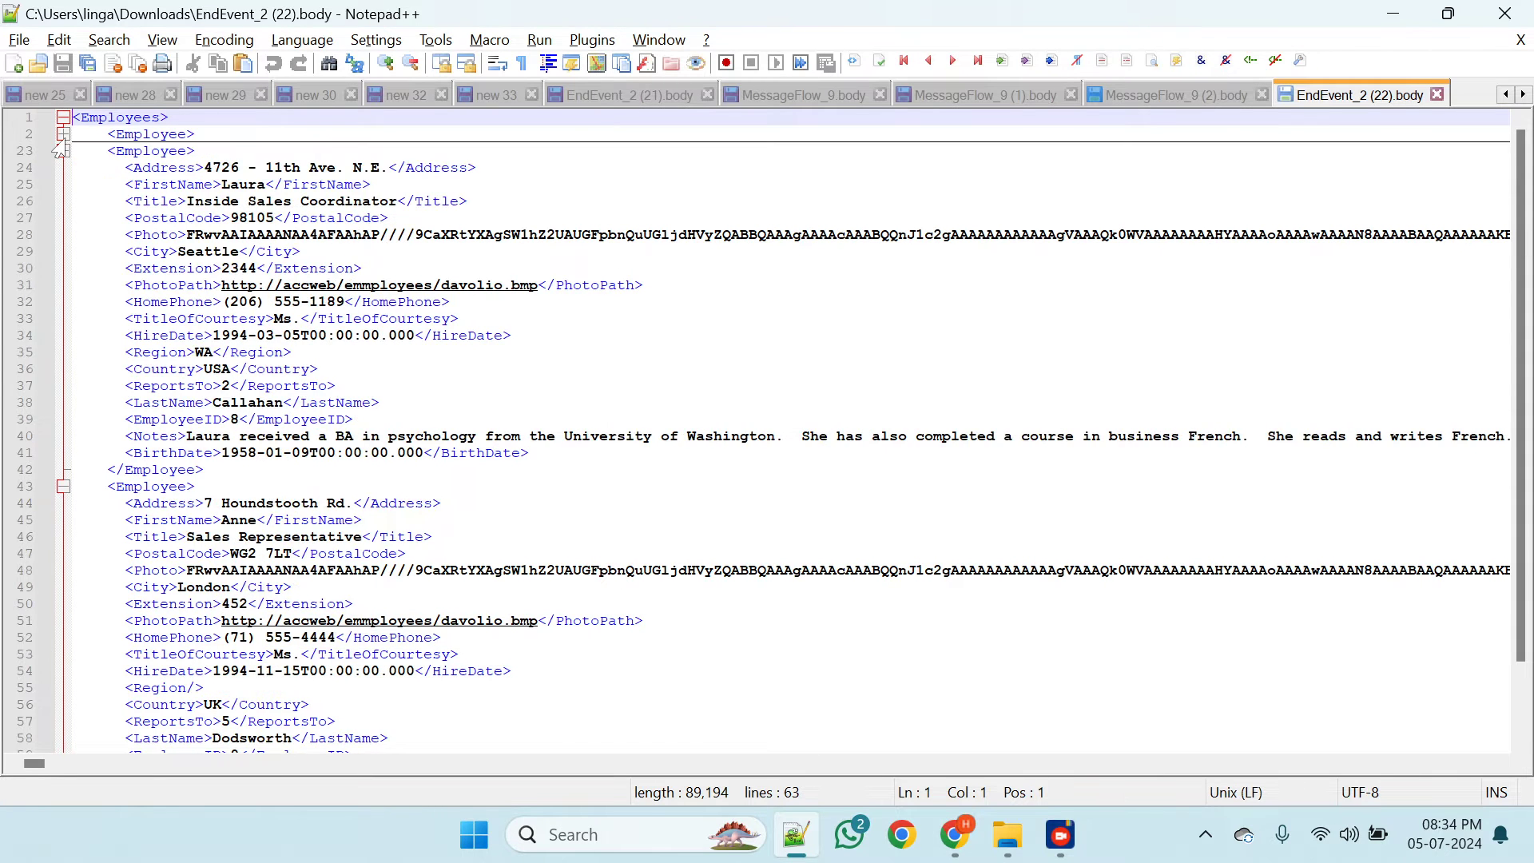
left_click(63, 151)
left_click(63, 168)
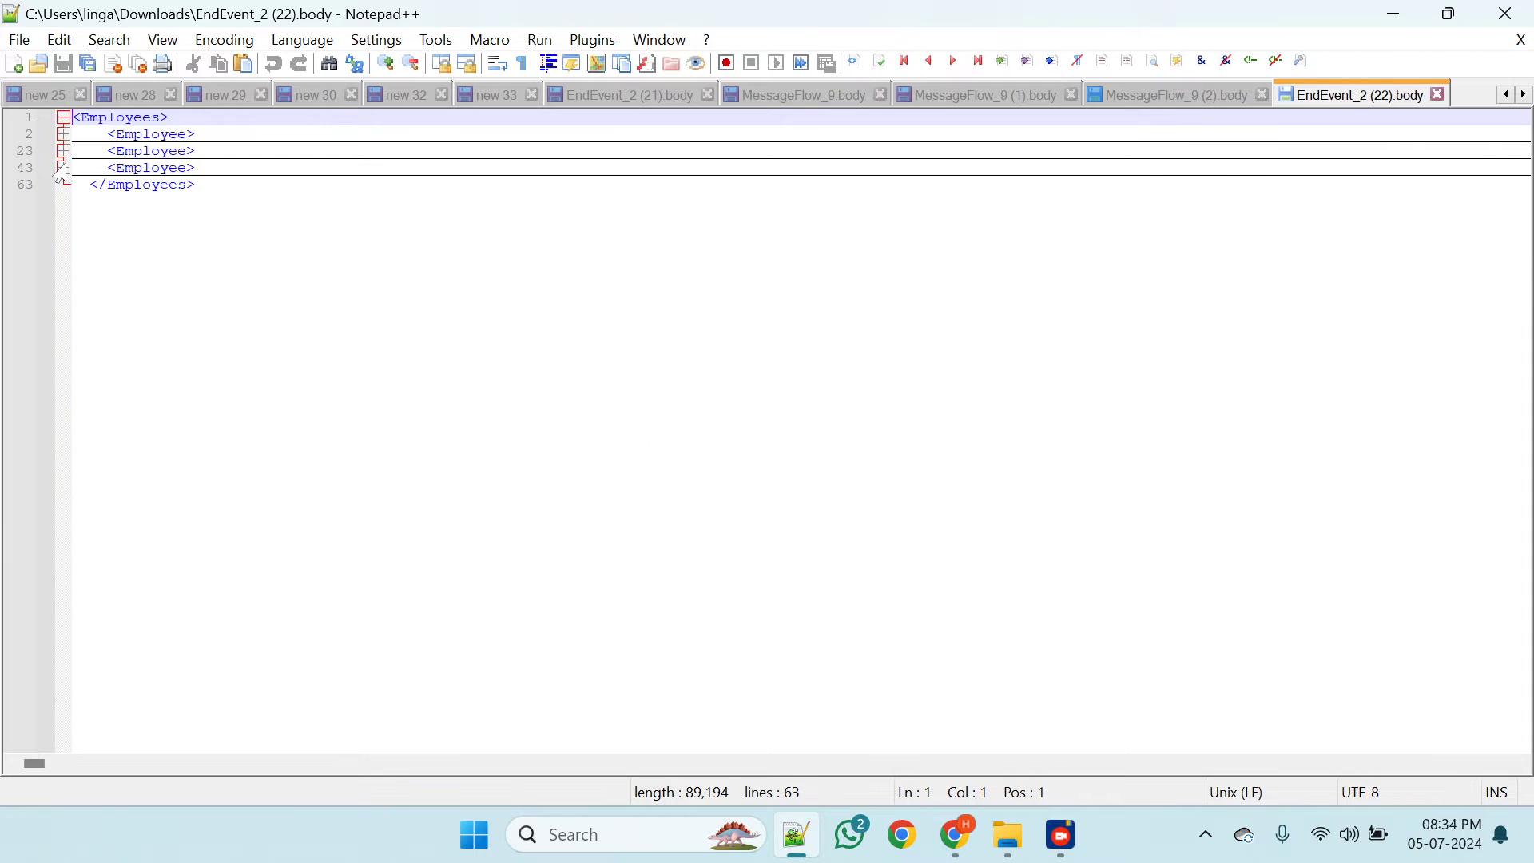
left_click(63, 168)
left_click(63, 150)
left_click(63, 135)
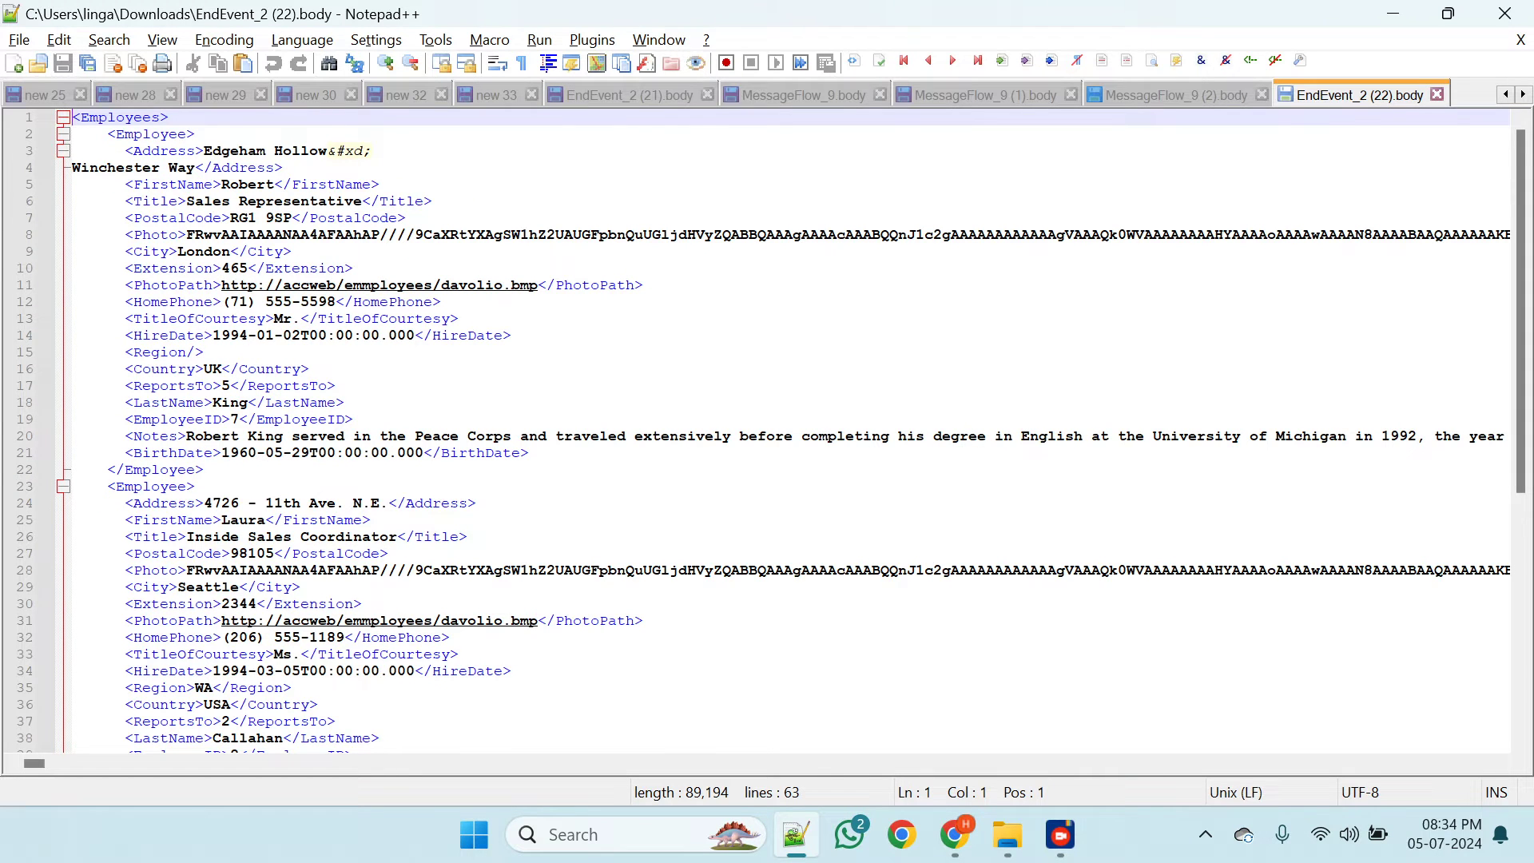
left_click(373, 151)
key("Delete")
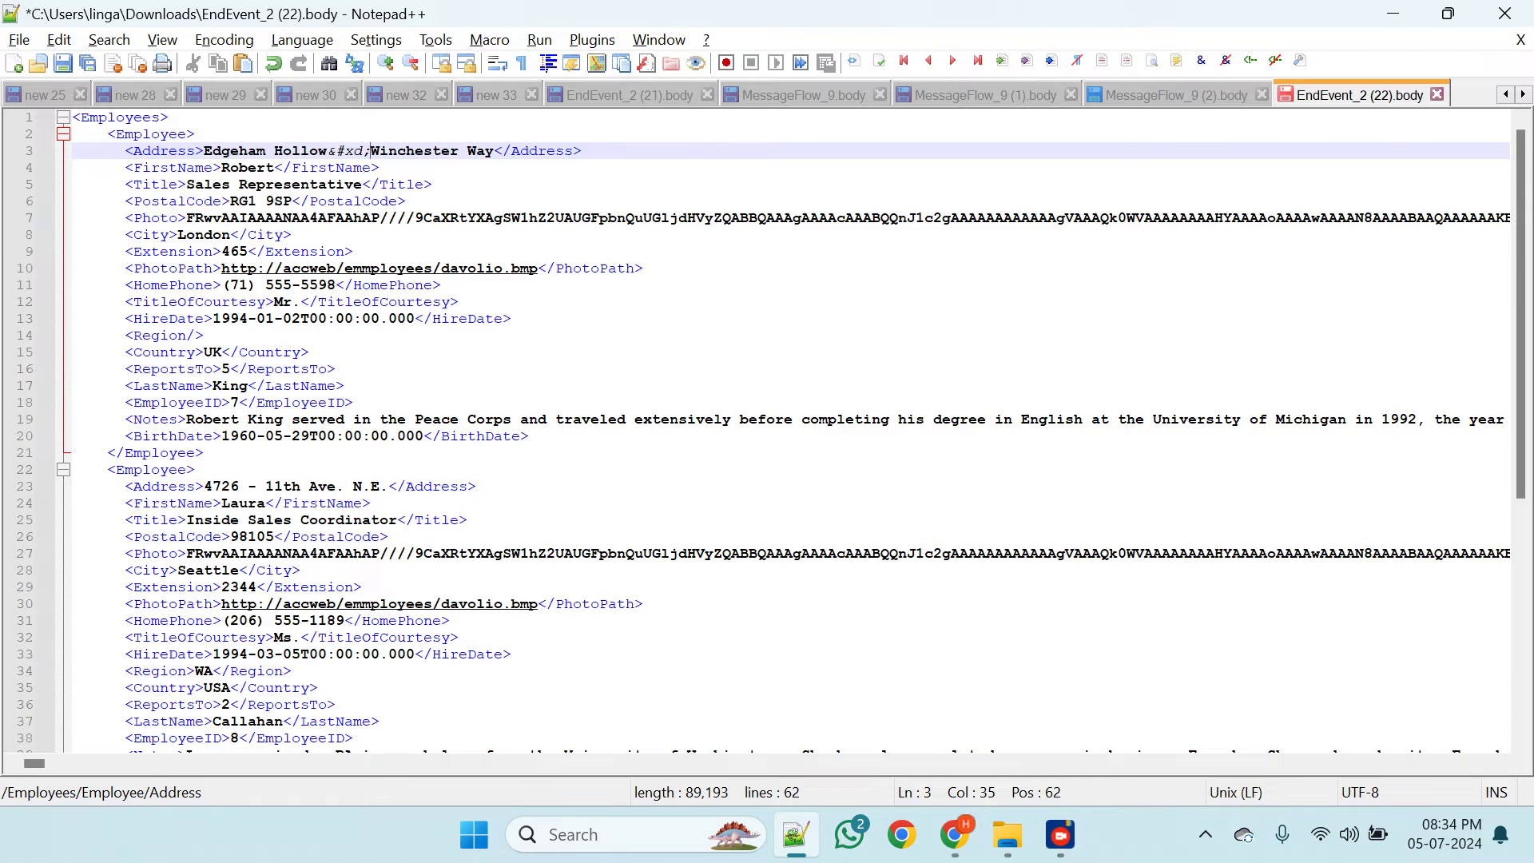
- Switch back to the LoopingProcessCall flow in SAP Integration Suite and move End 1 farther from Request Reply 1
key("alt+Tab")
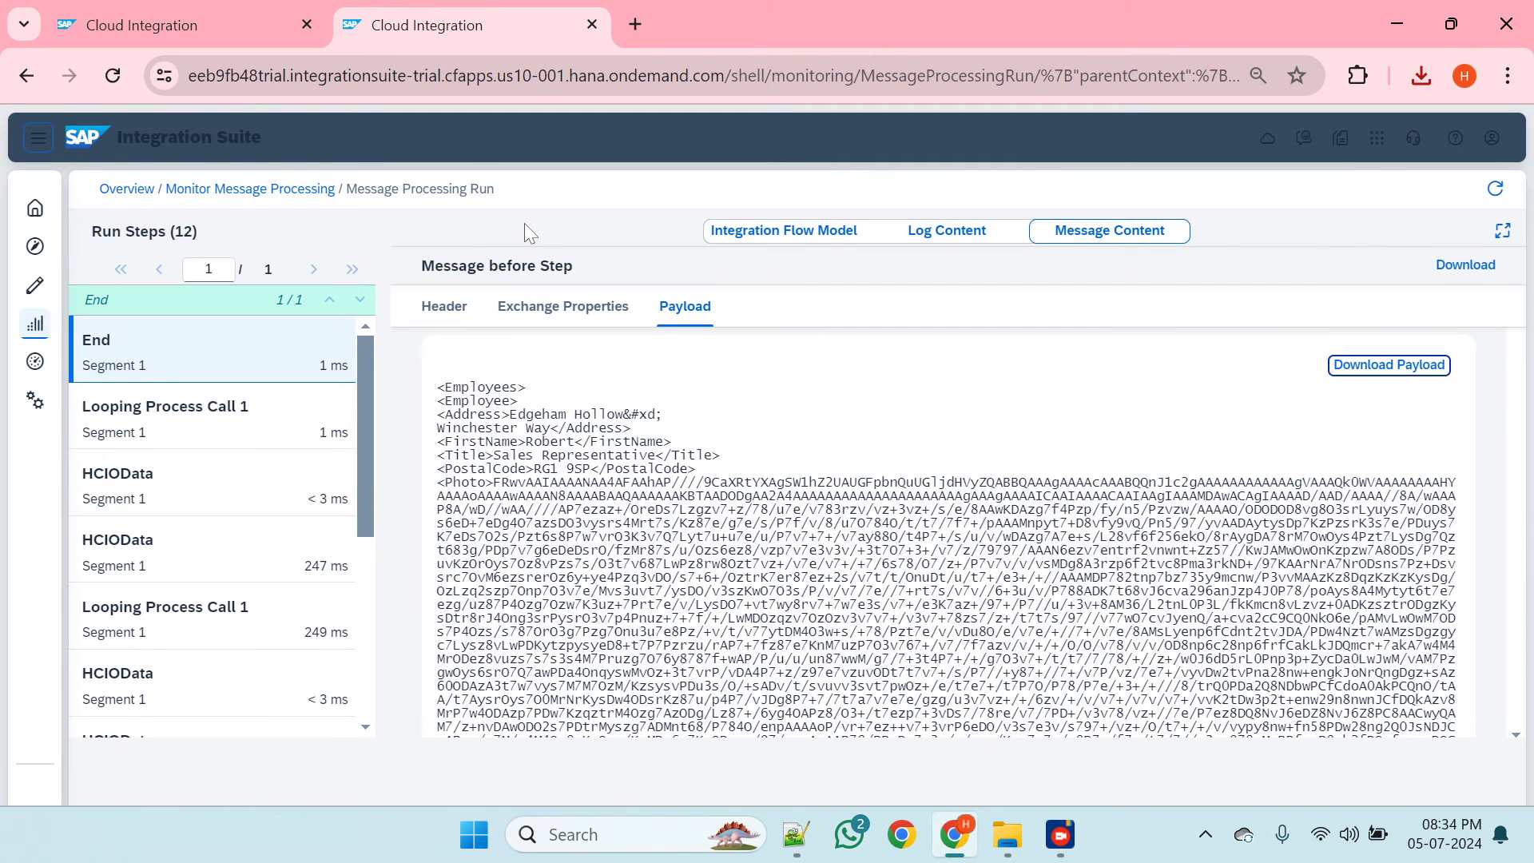
left_click(195, 20)
scroll(651, 518, "up", 3)
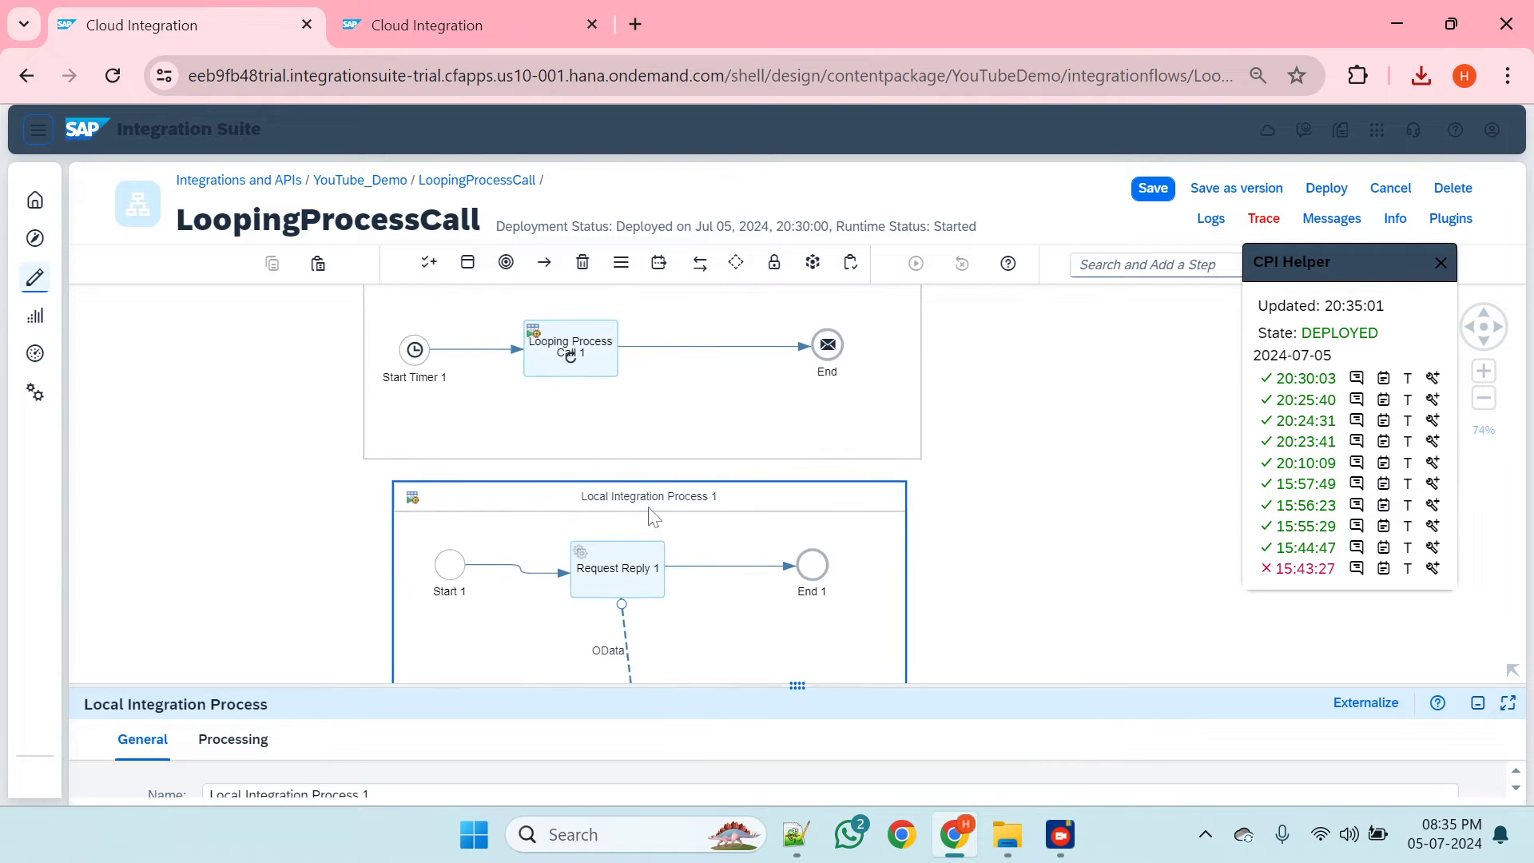
left_click(1108, 527)
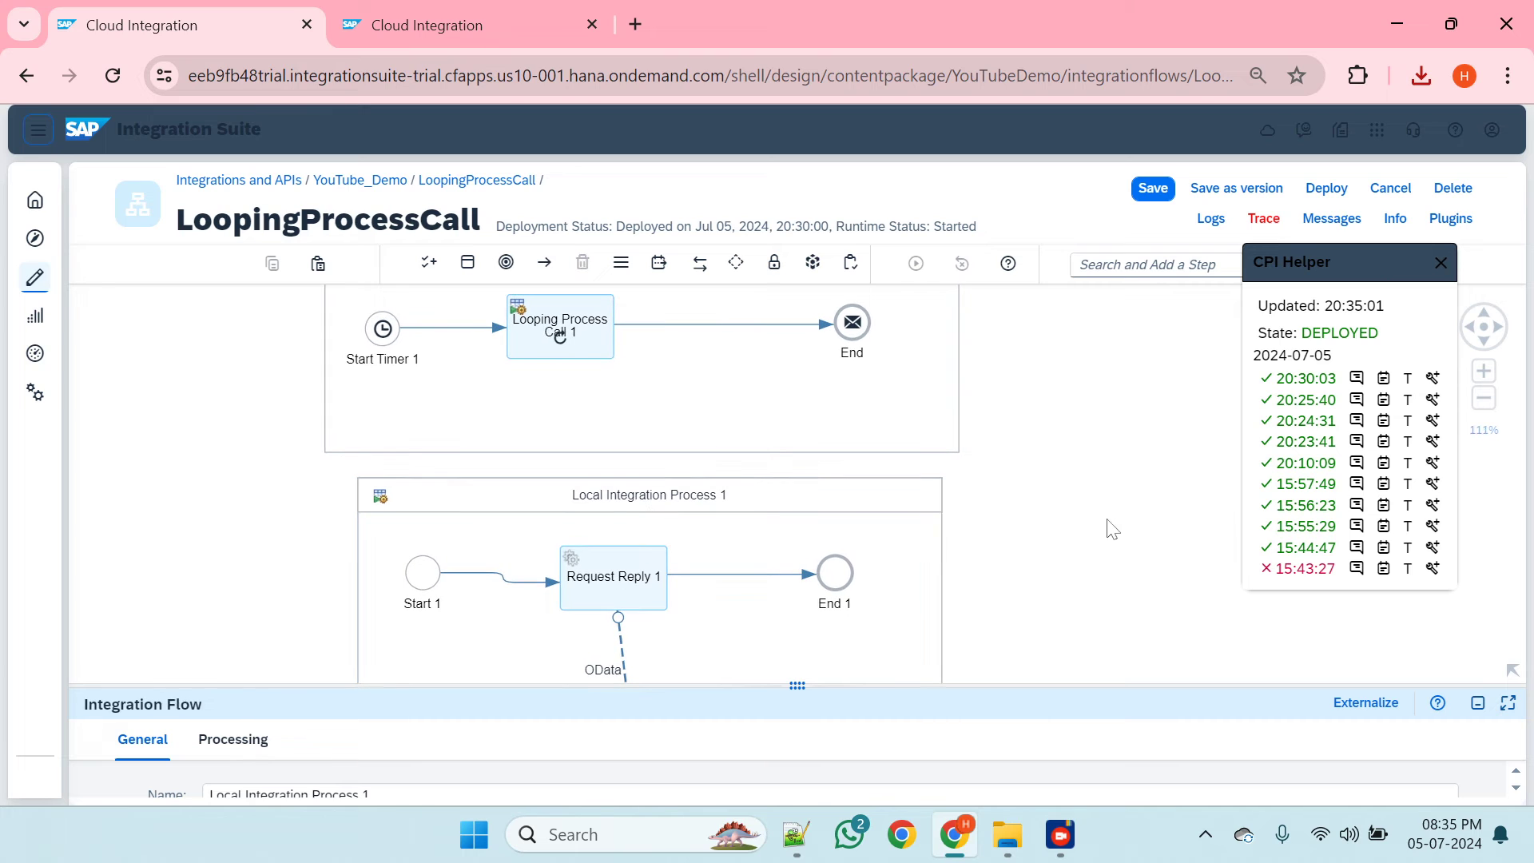
left_click_drag(834, 577, 930, 576)
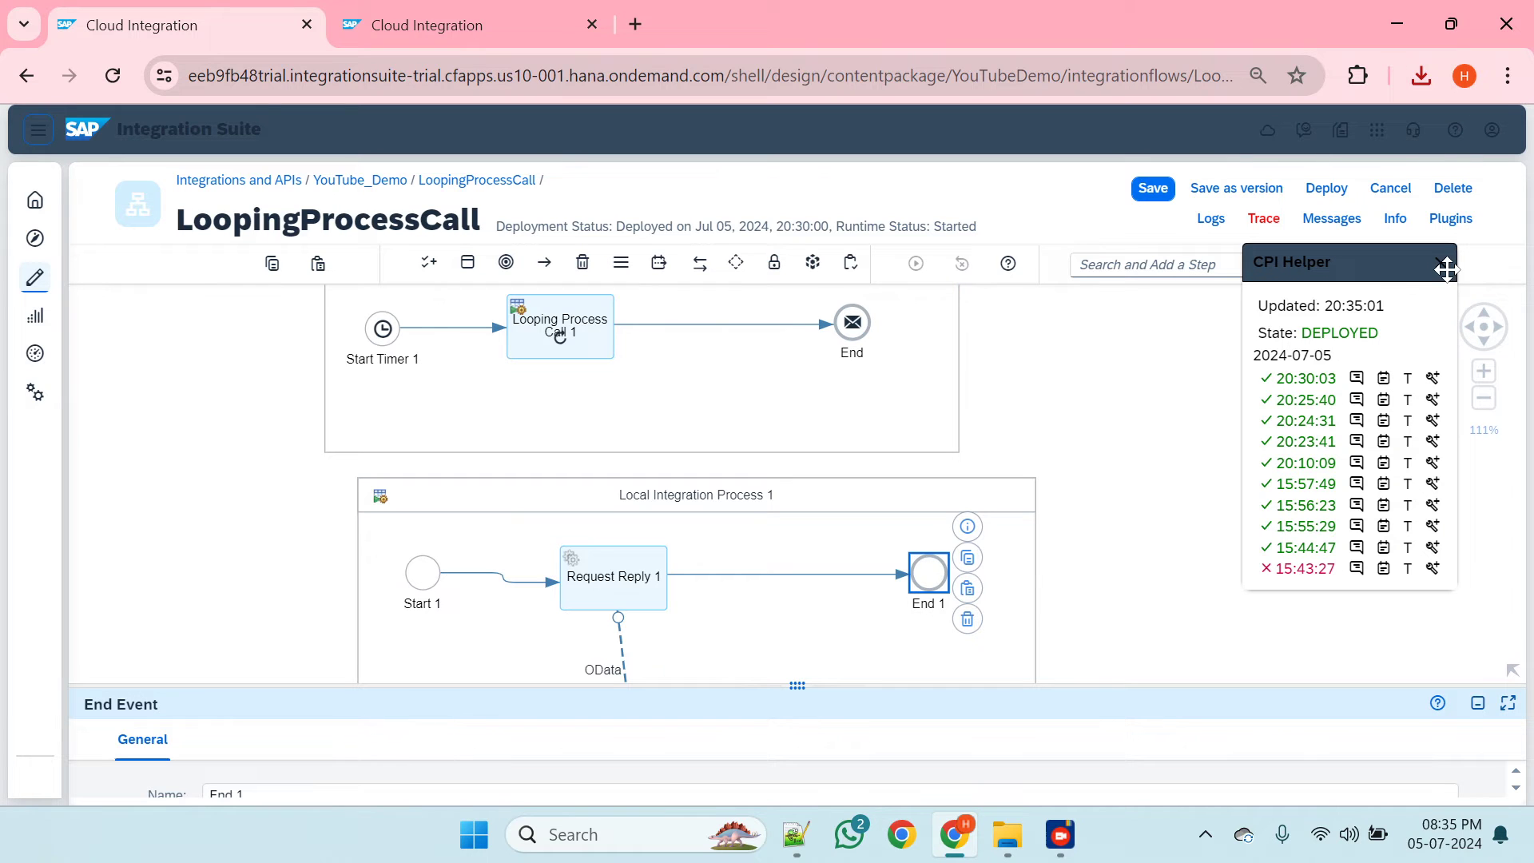
- Insert a Content Modifier between Request Reply 1 and End 1 in Local Integration Process 1
left_click(657, 265)
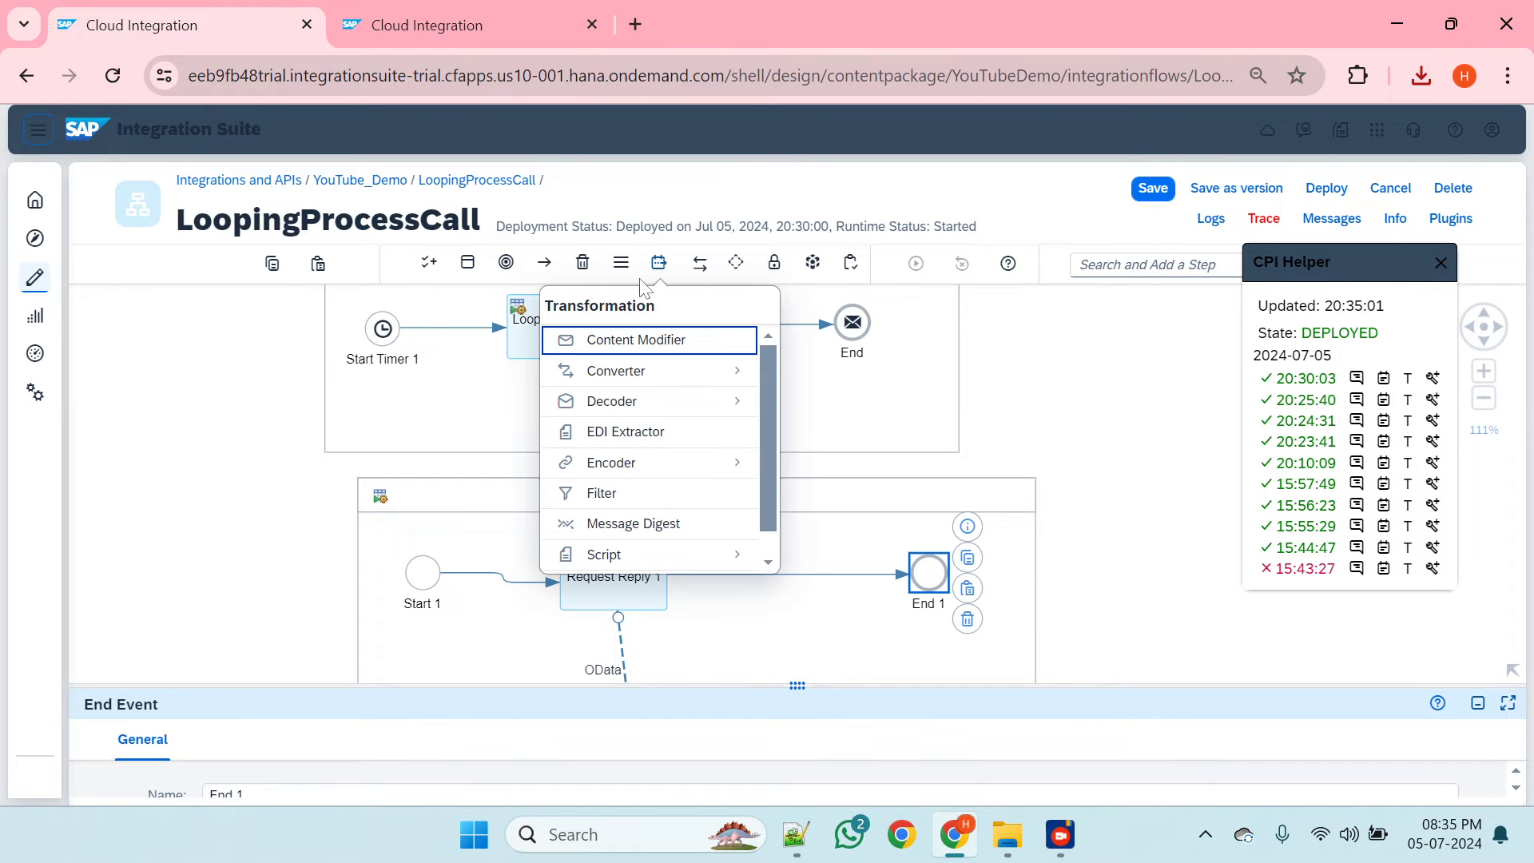
left_click(624, 340)
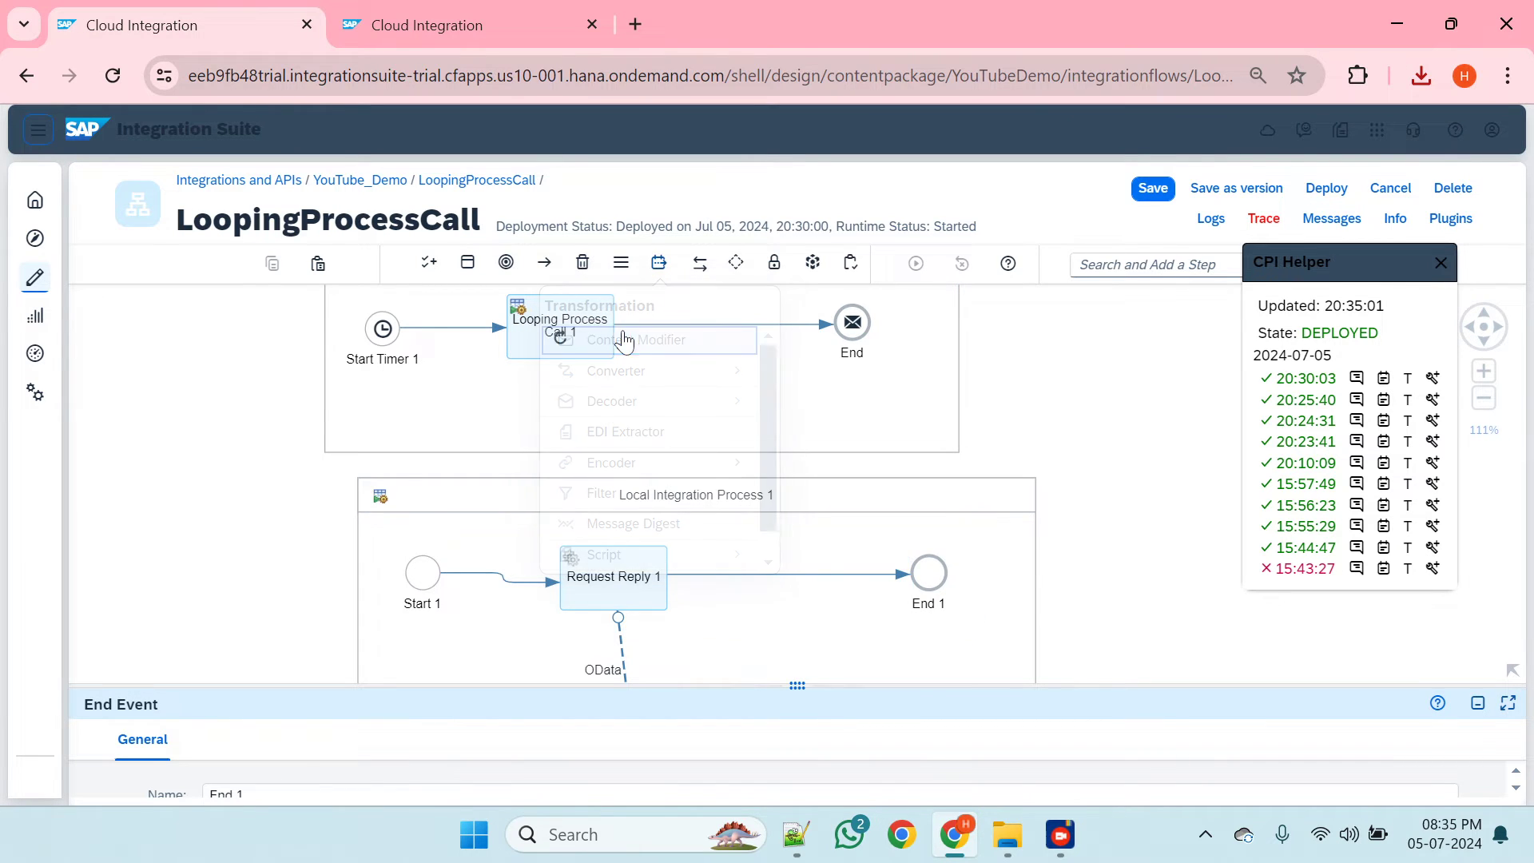
left_click(782, 583)
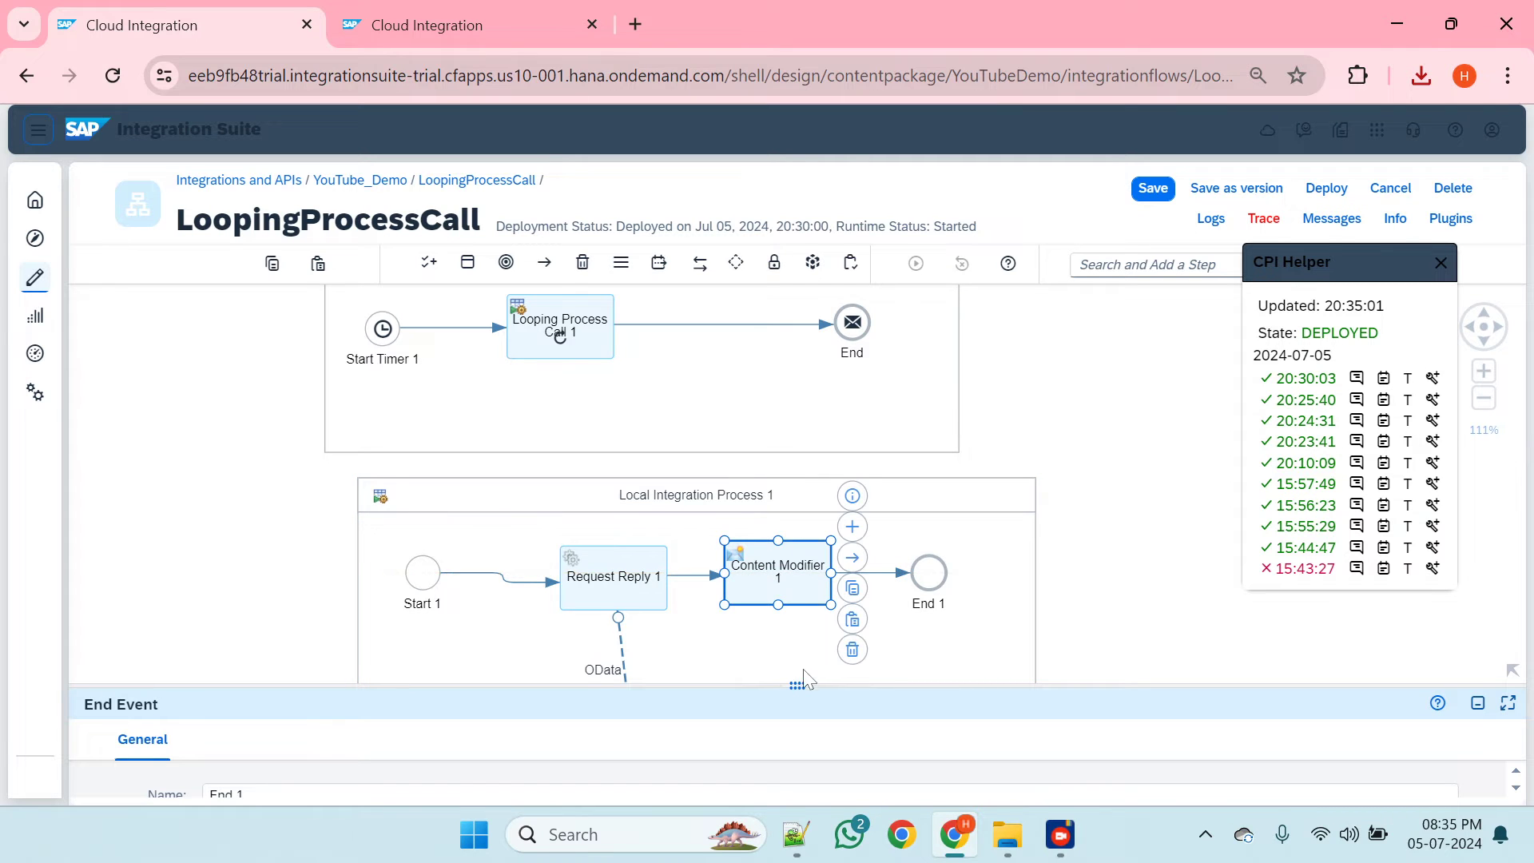
- Open the exchange property settings of Content Modifier 1 and close the CPI Helper window
left_click_drag(813, 685, 814, 447)
left_click(404, 507)
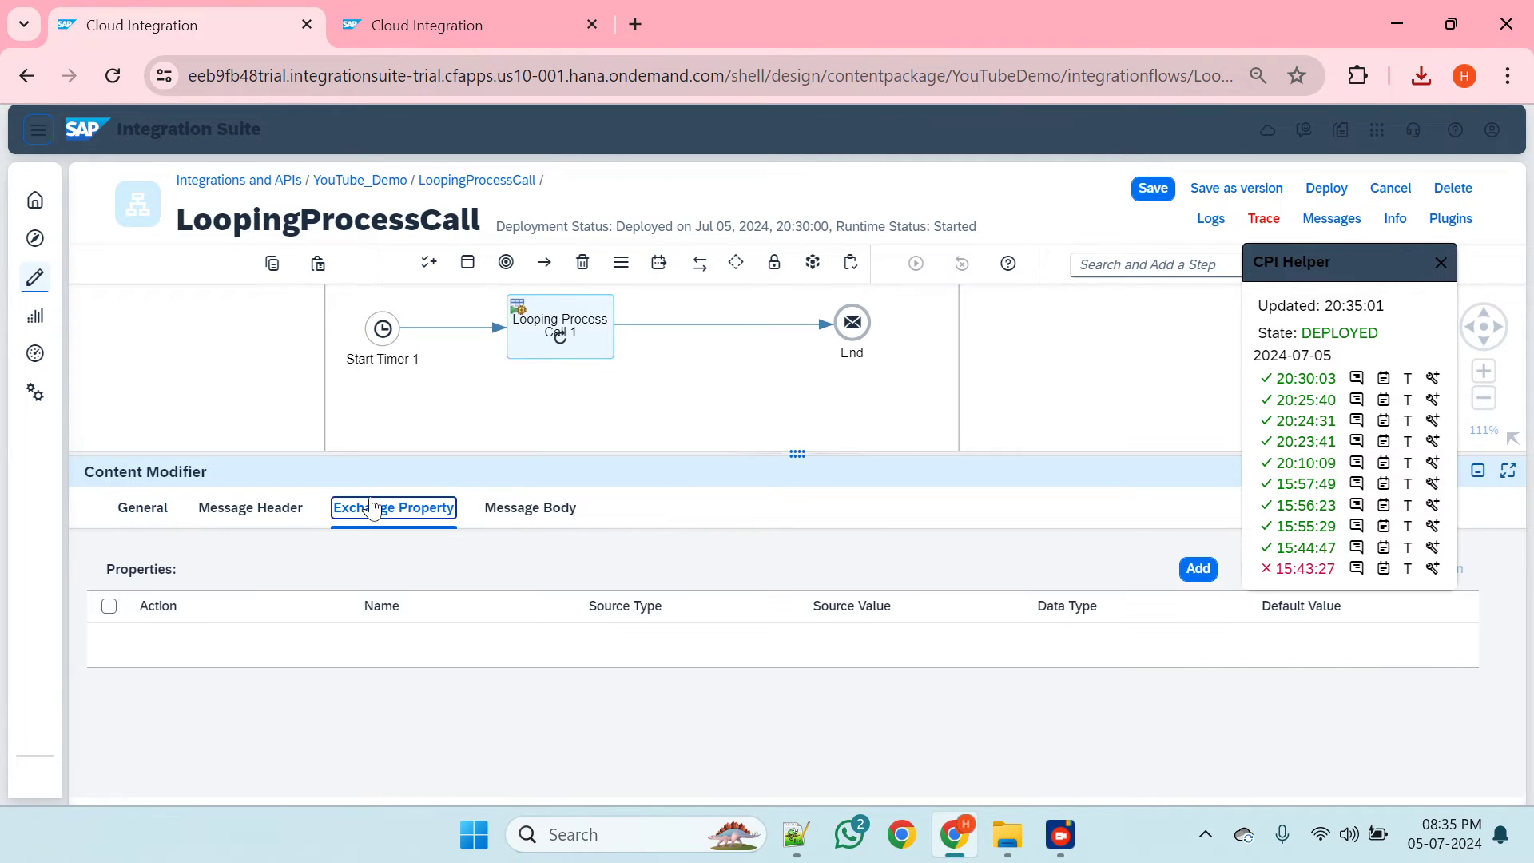
left_click_drag(846, 456, 879, 751)
left_click(1440, 262)
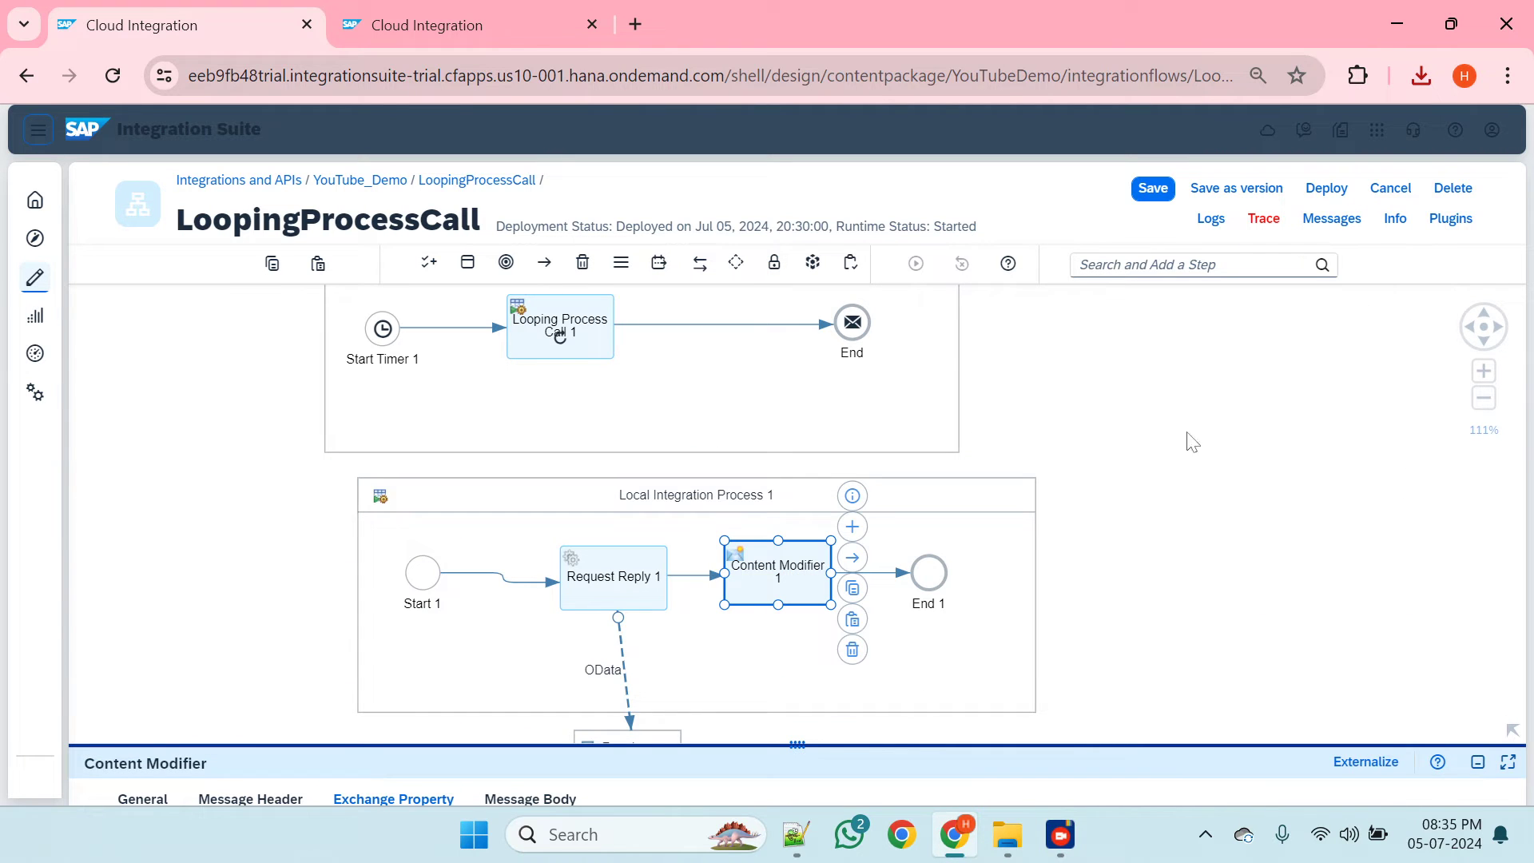
left_click_drag(810, 739, 866, 401)
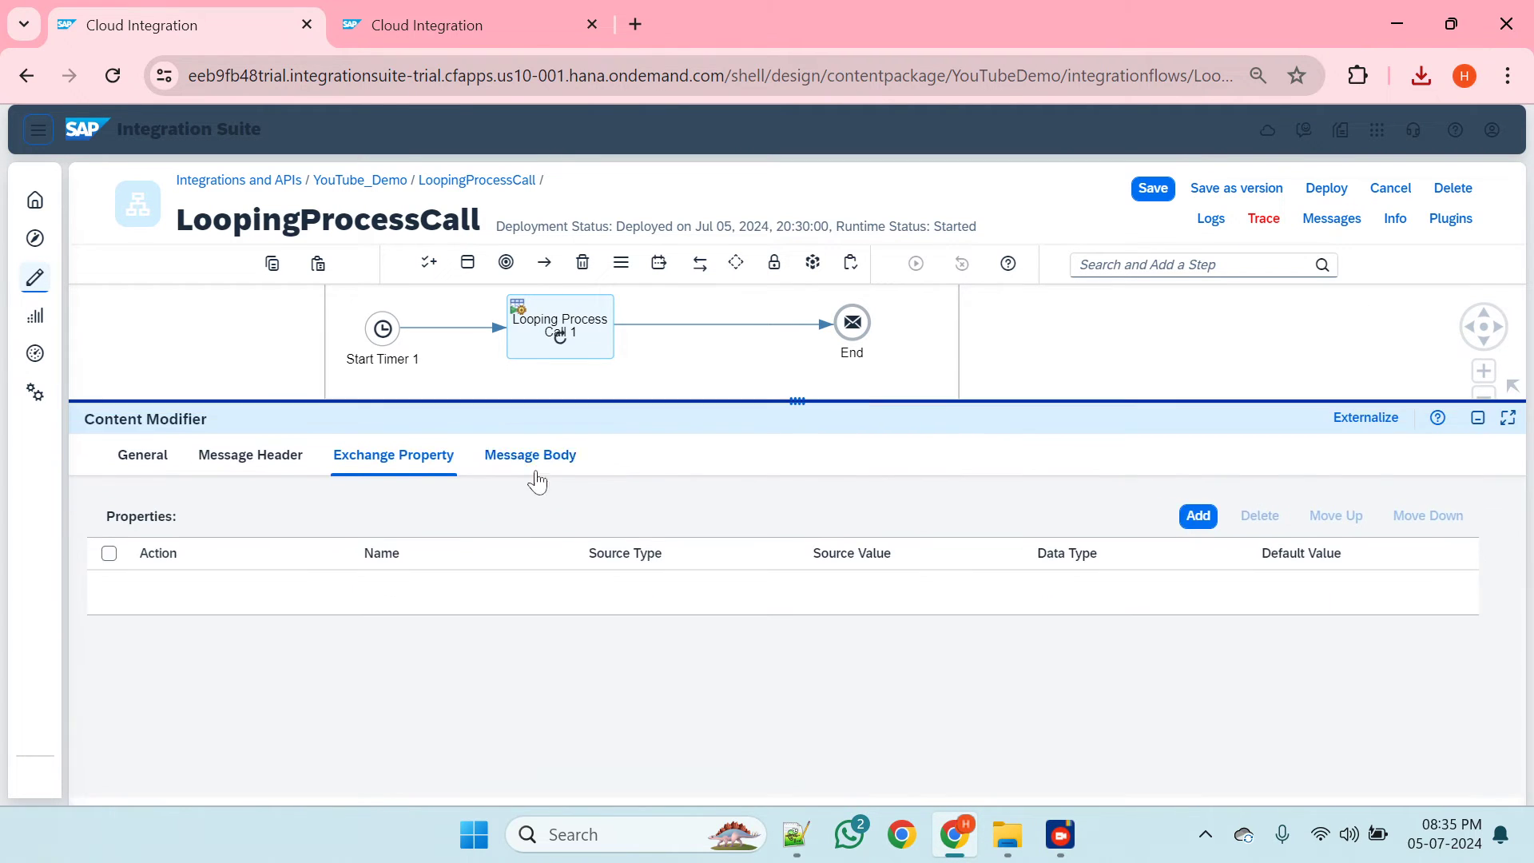
- Add an exchange property named StorePayload to Content Modifier 1
left_click(1198, 517)
left_click(466, 577)
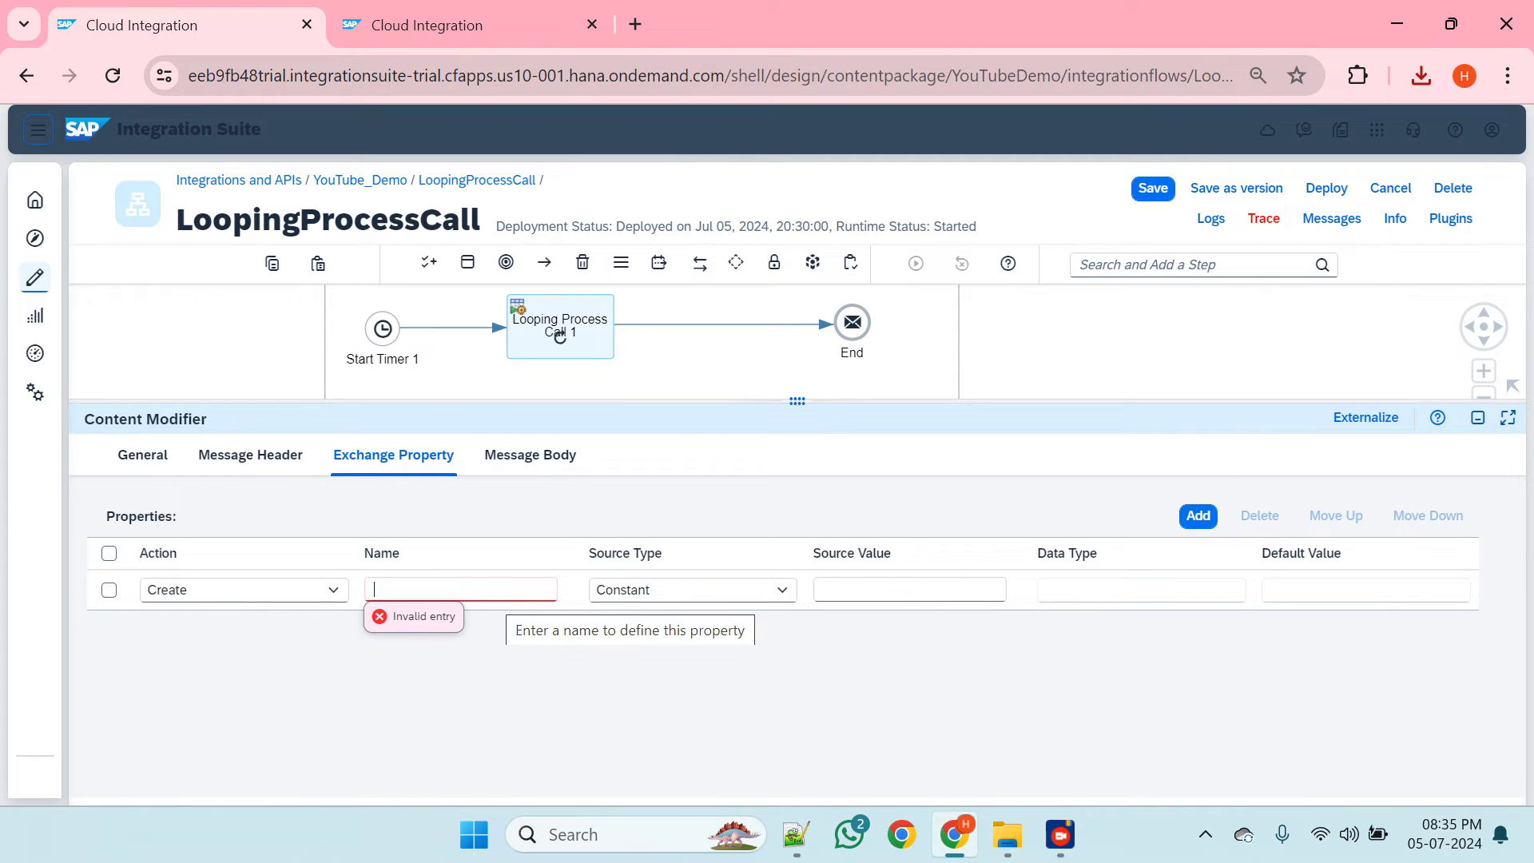
type("//")
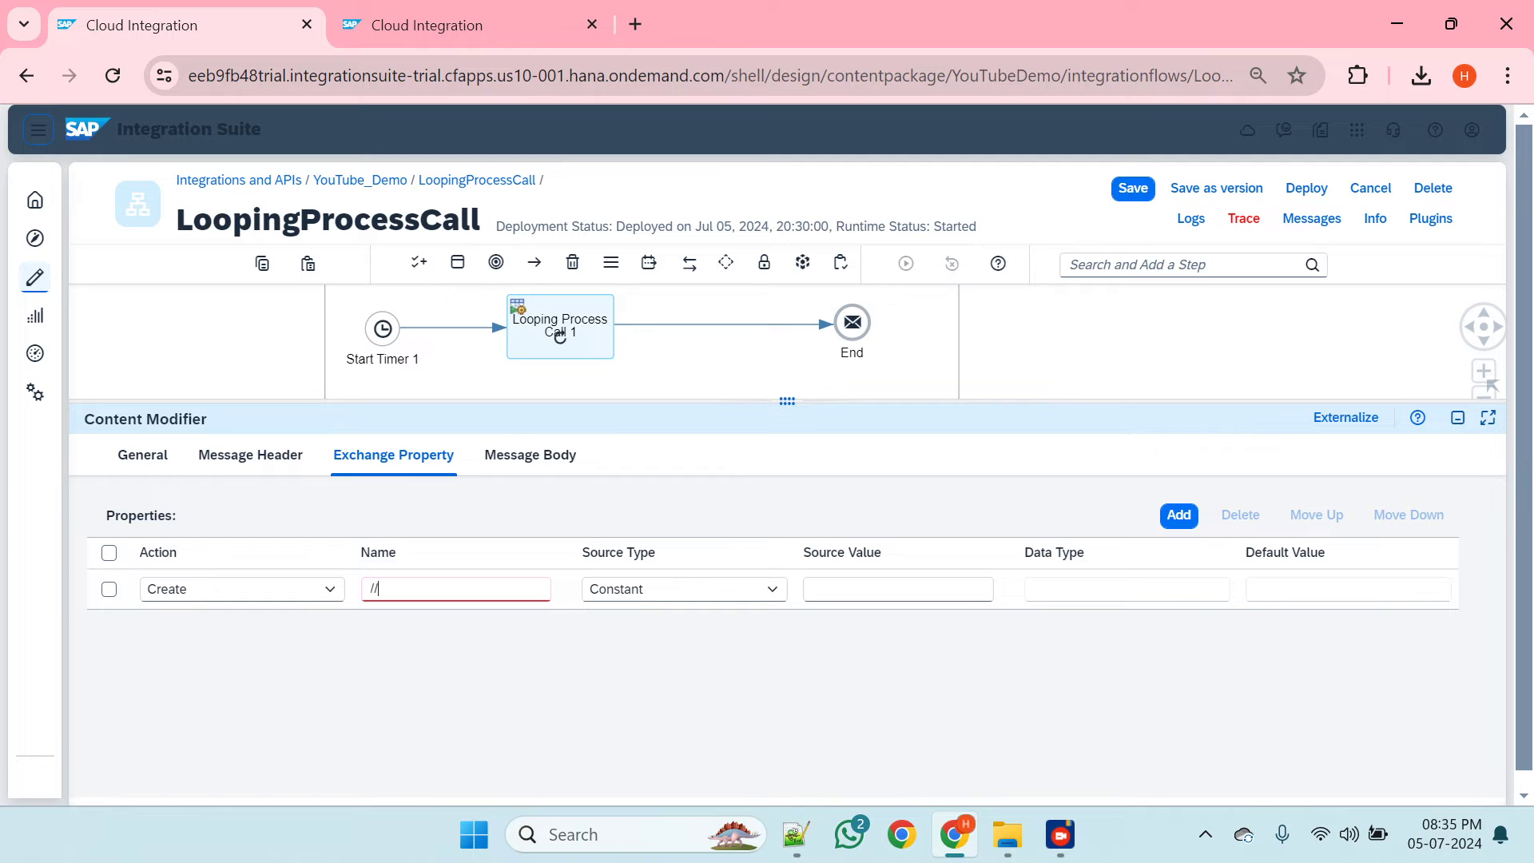
key("BackSpace")
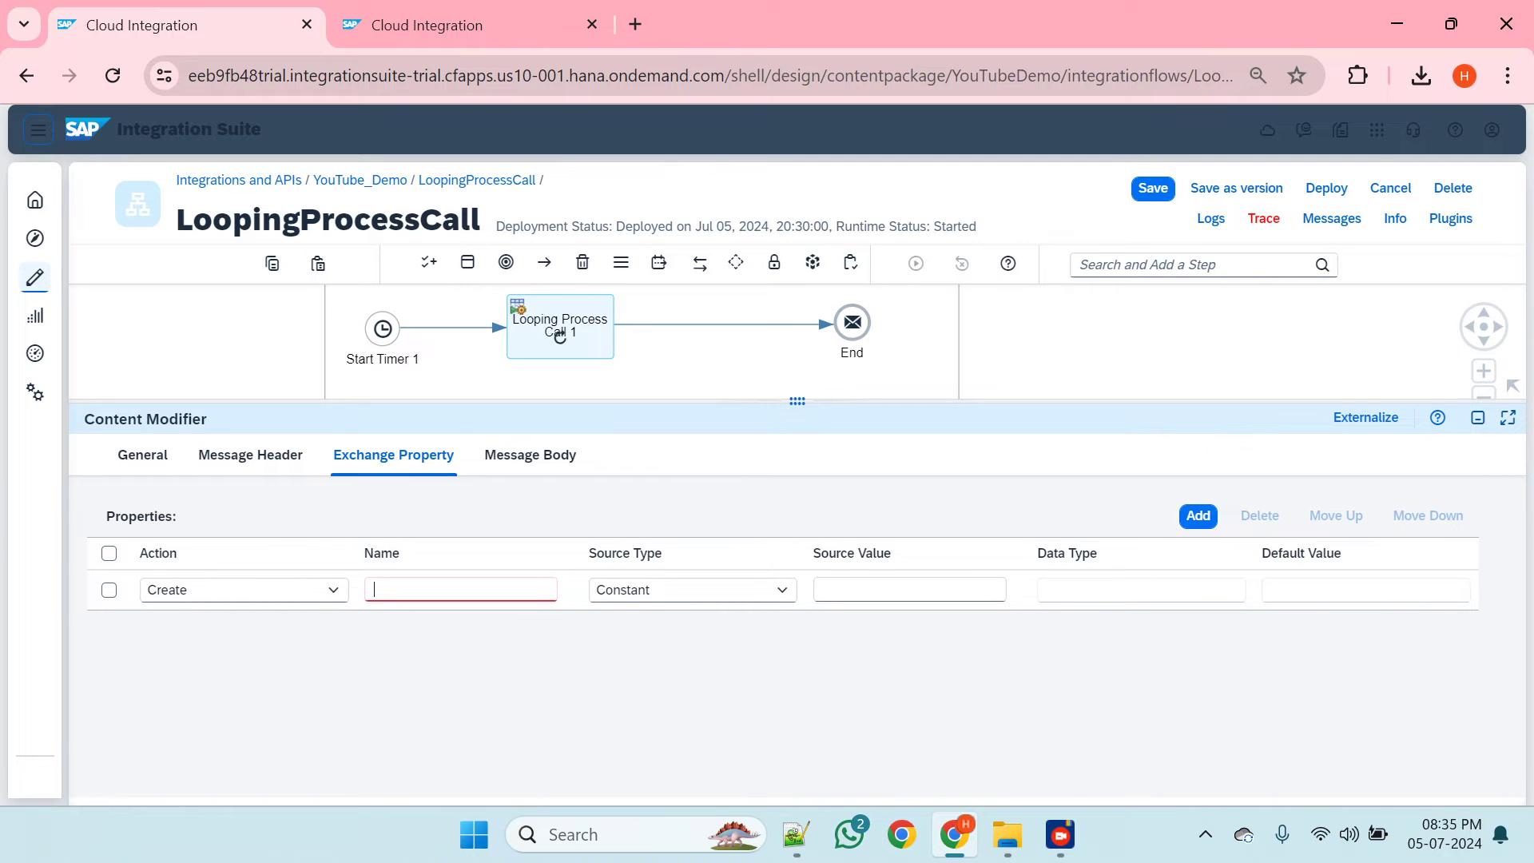
type("Store")
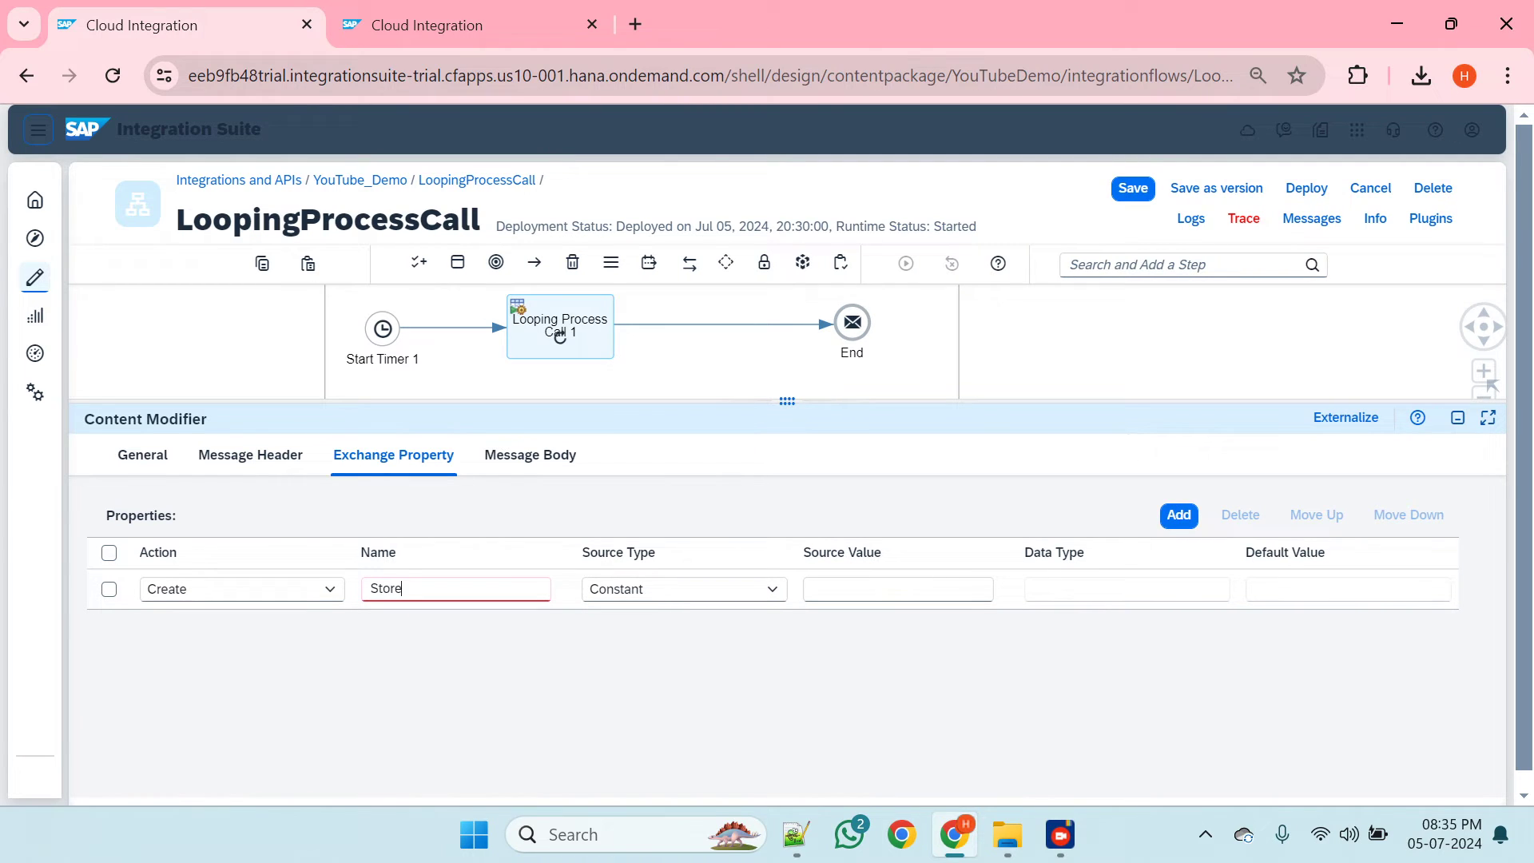
type("Payload")
- Set the StorePayload source type to Expression with source value ${in.body}, and shrink the property sheet to reveal the flow
left_click(735, 594)
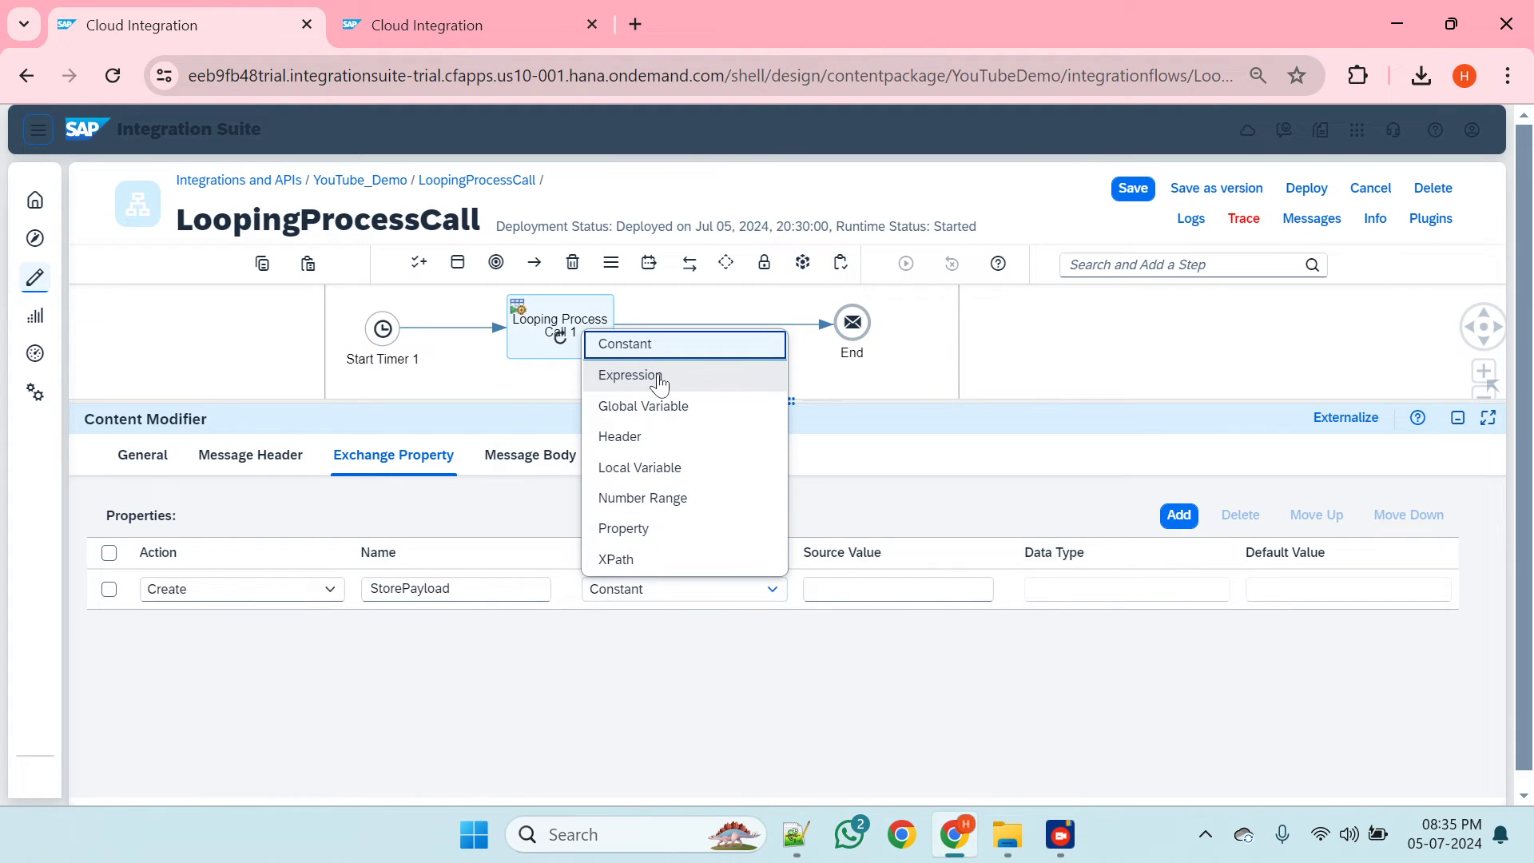
left_click(659, 384)
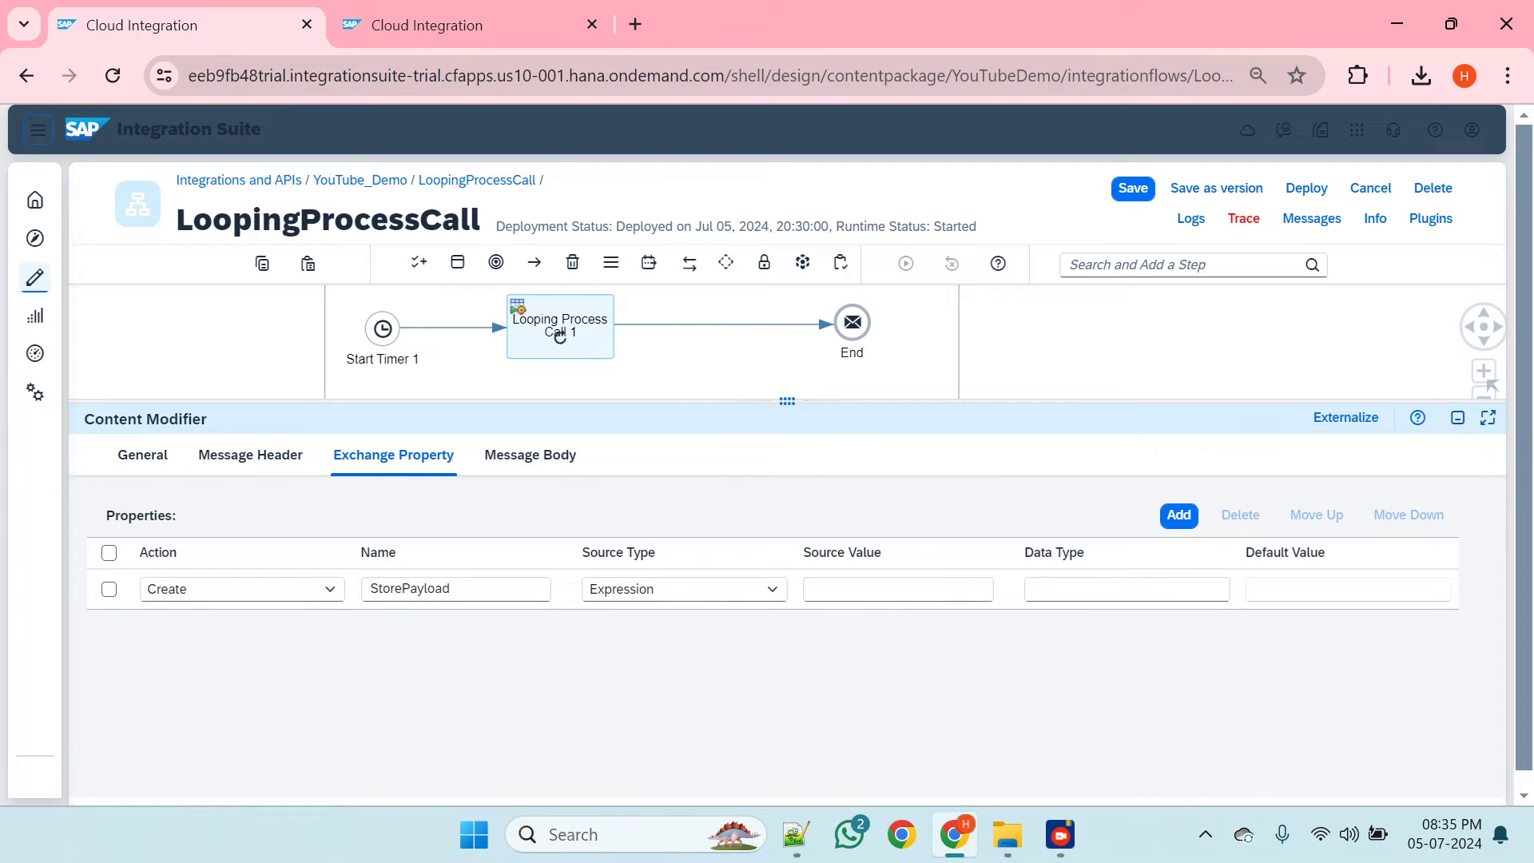
key("Tab")
type("{in.body}")
key("Left")
key("Left")
key("Left")
key("Left")
key("Left")
key("Left")
key("Left")
key("Left")
key("Left")
type("$")
left_click_drag(786, 405, 732, 499)
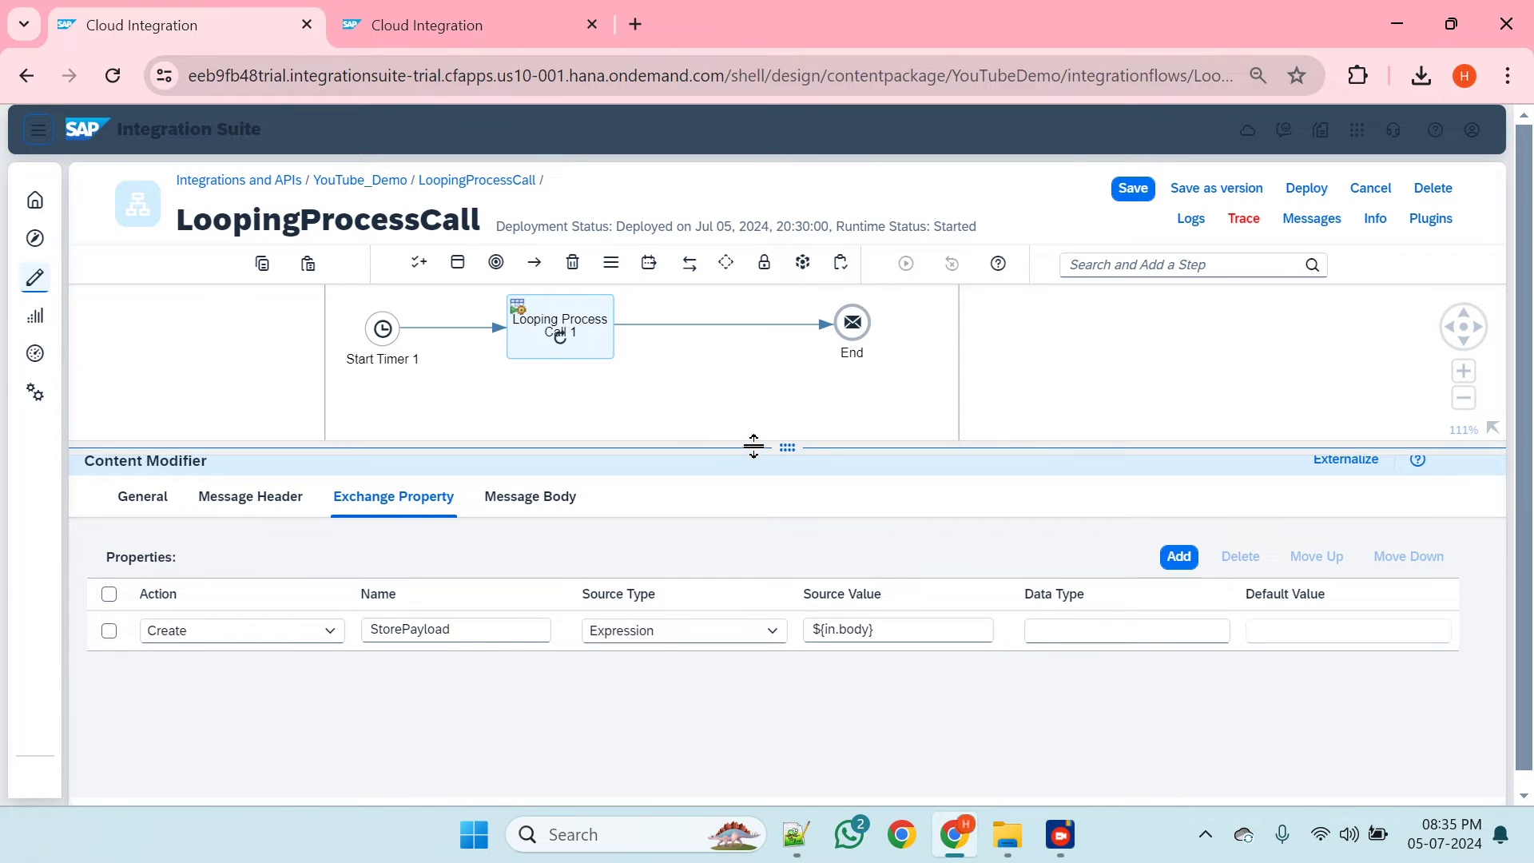
left_click_drag(753, 442, 707, 735)
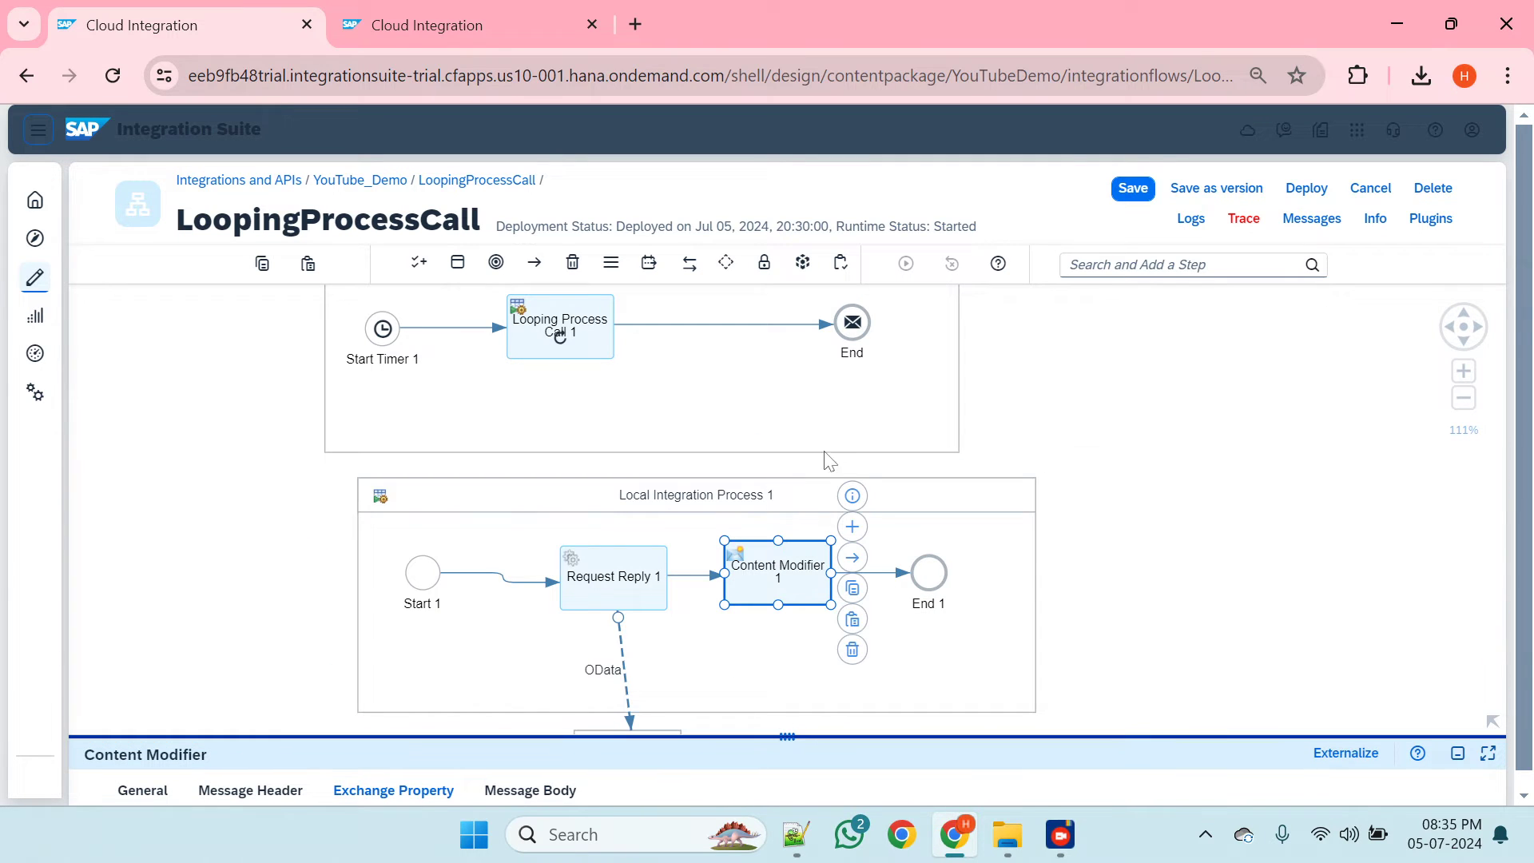
left_click_drag(787, 736, 816, 419)
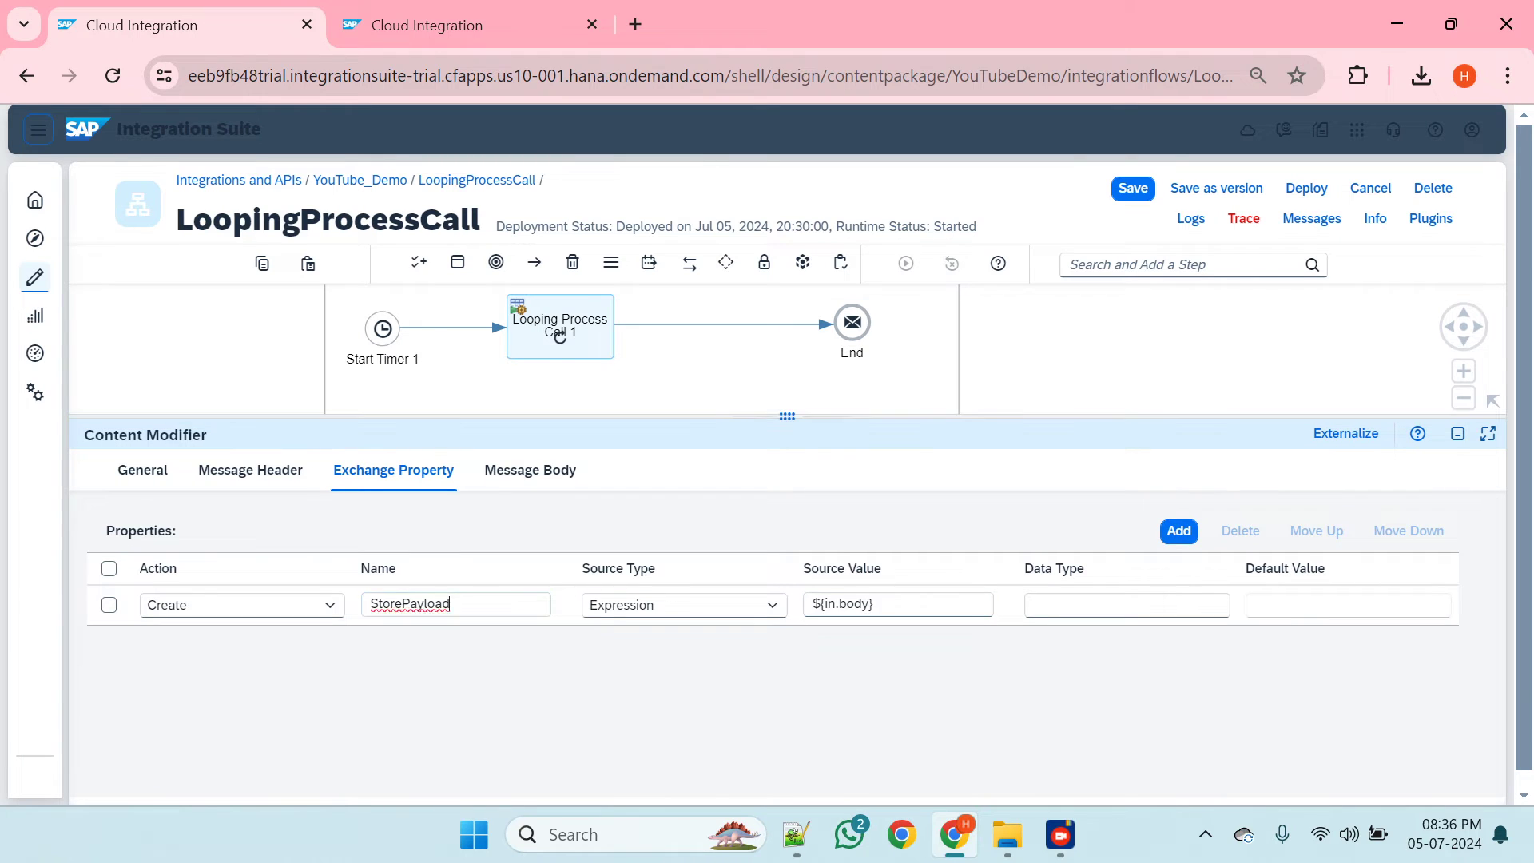
double_click(410, 604)
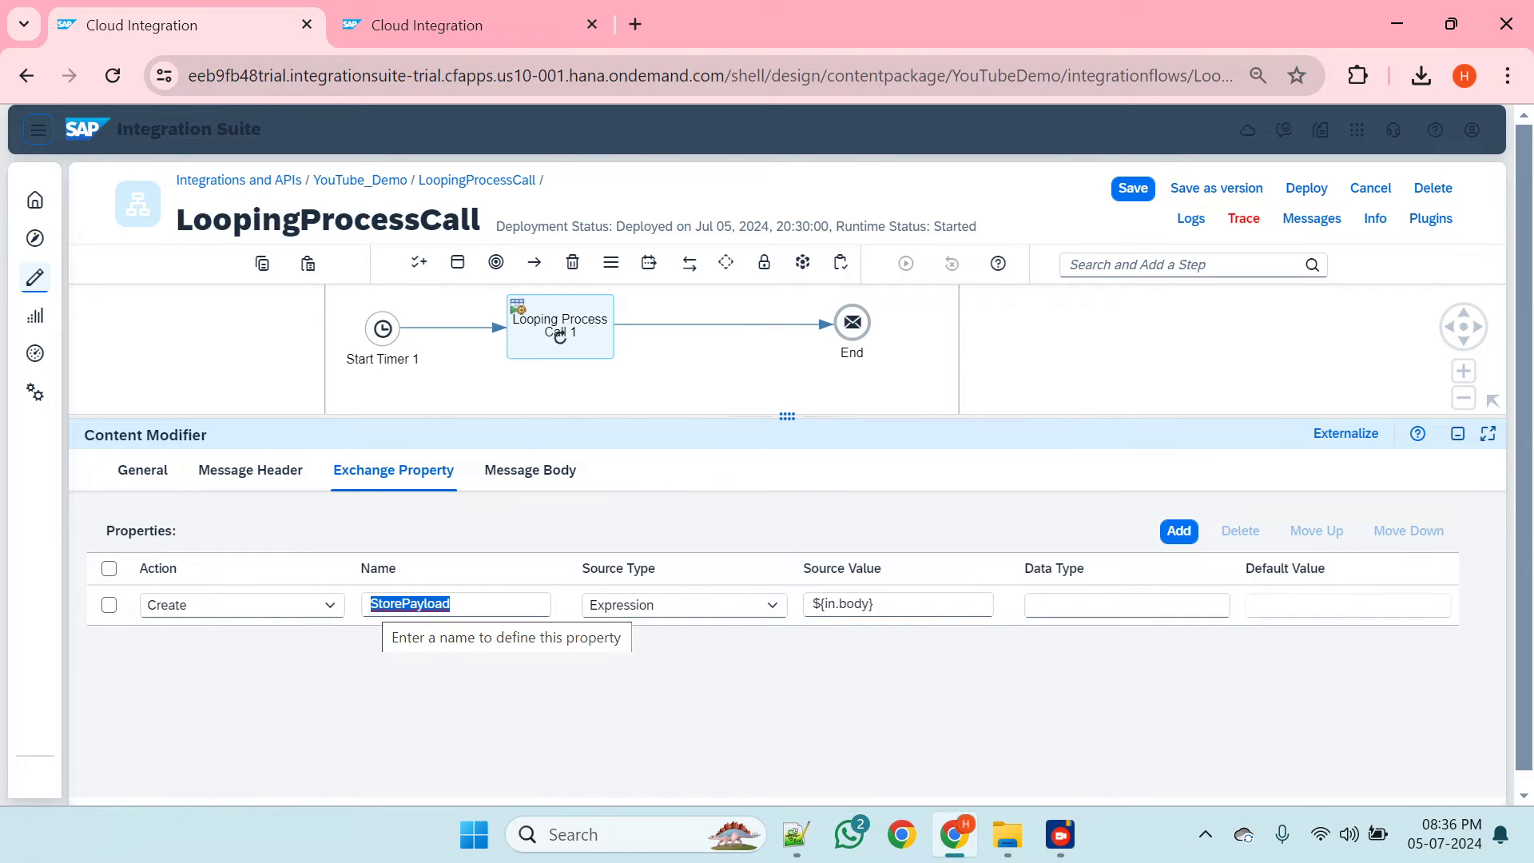
left_click(779, 415)
left_click_drag(778, 415, 771, 679)
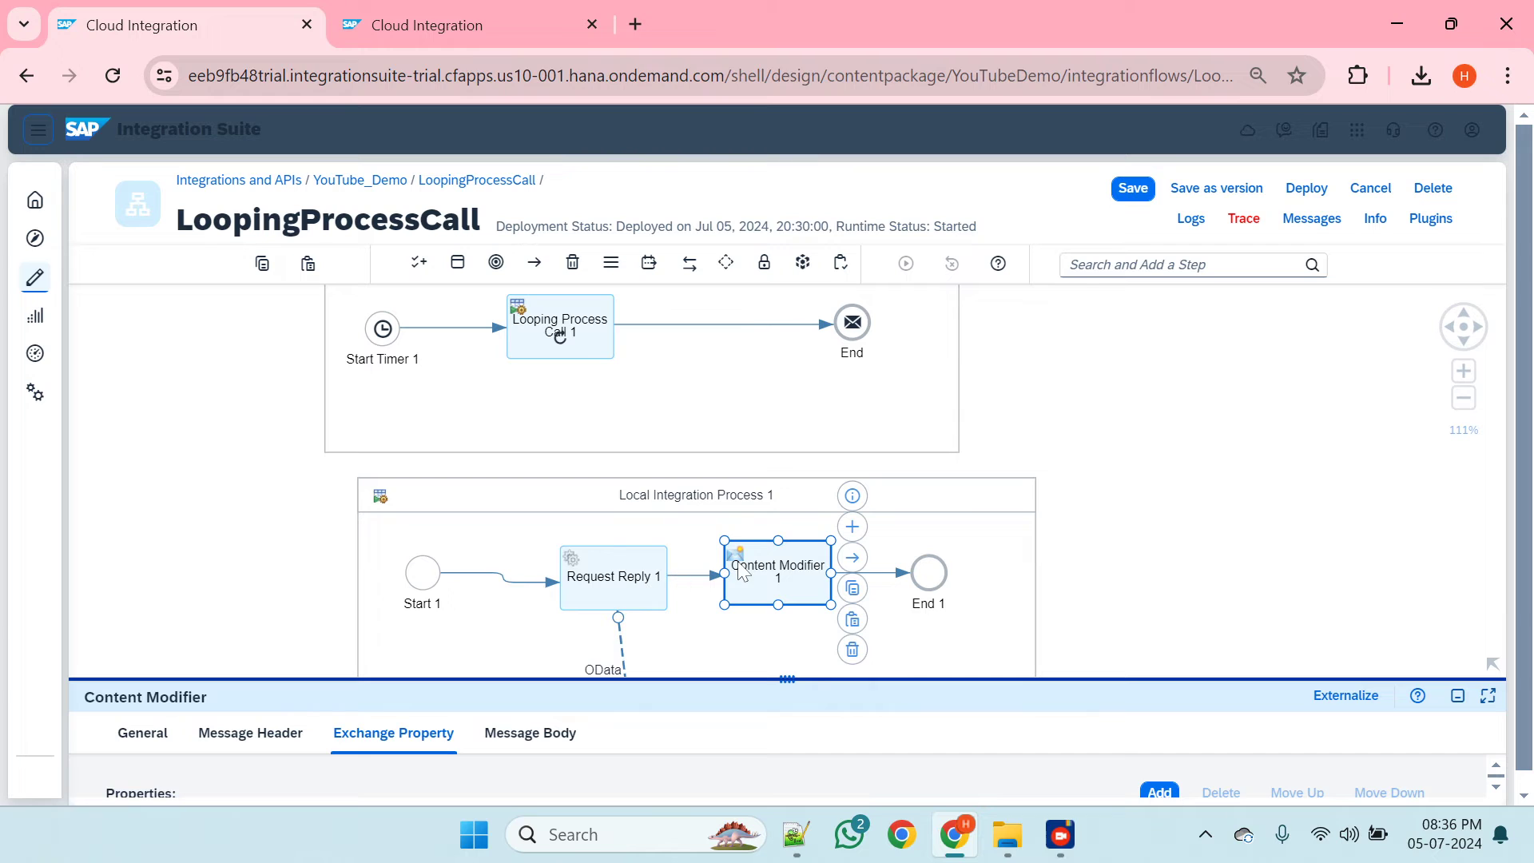
- Set the StorePayload property's source value to ${property.StorePayload}${in.body} so each batch is appended to the stored payload
left_click_drag(798, 682, 787, 444)
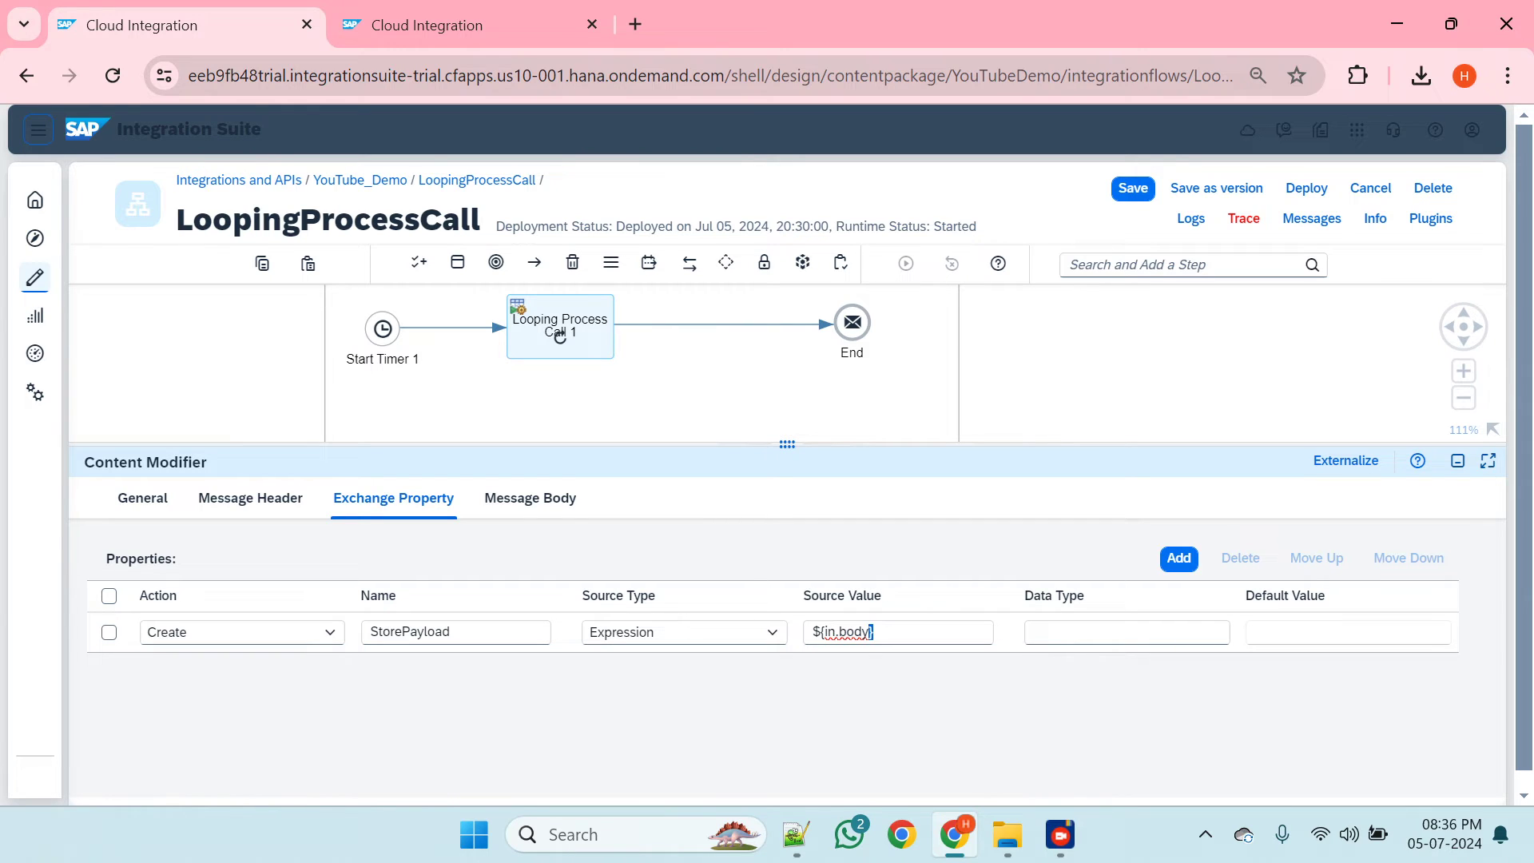
left_click_drag(464, 632, 315, 649)
key("ctrl+c")
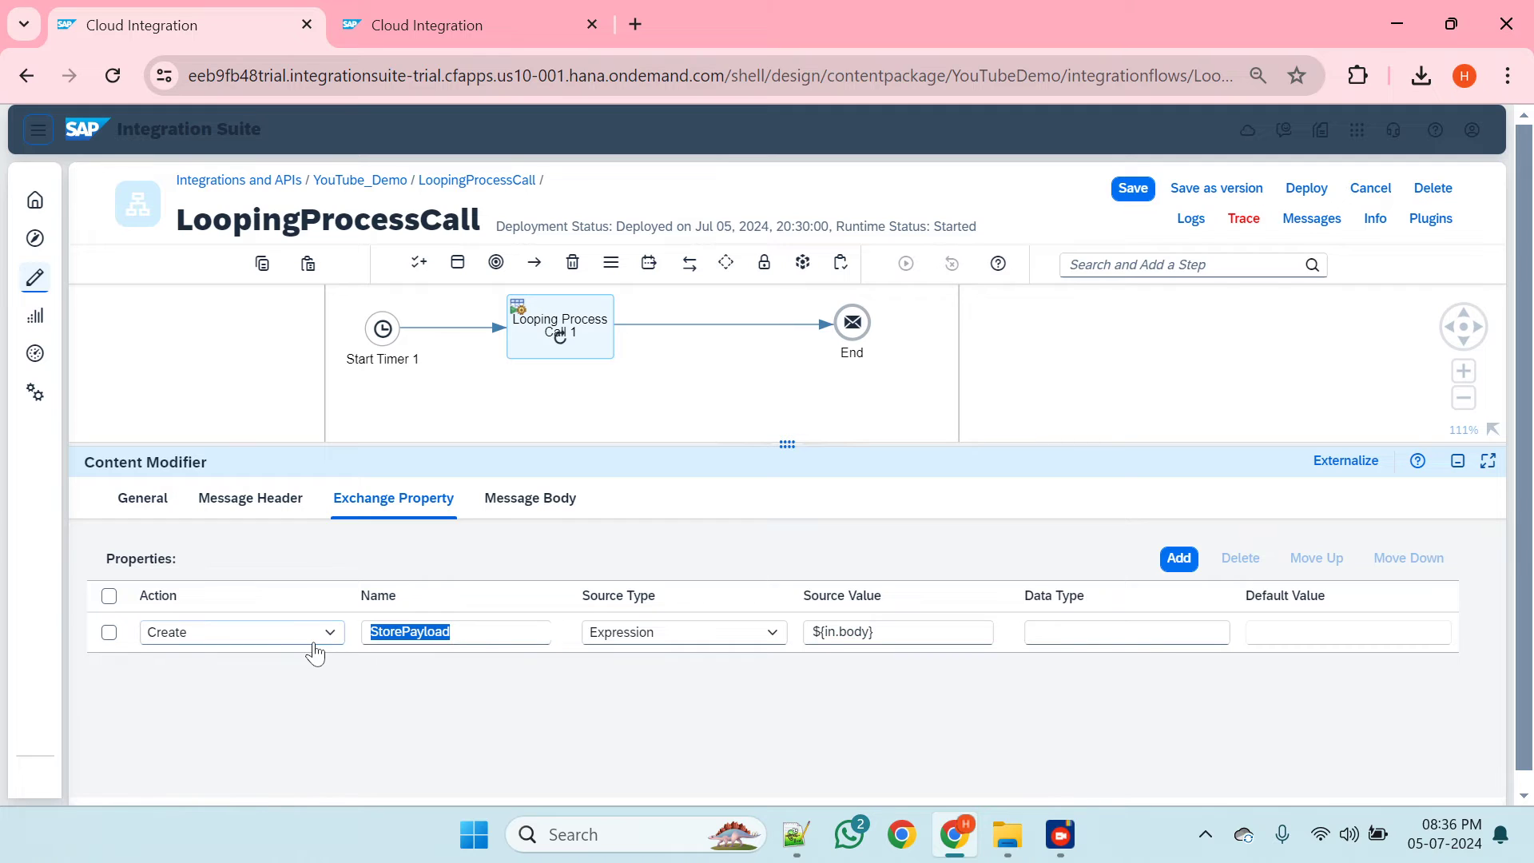
left_click(807, 632)
type("$")
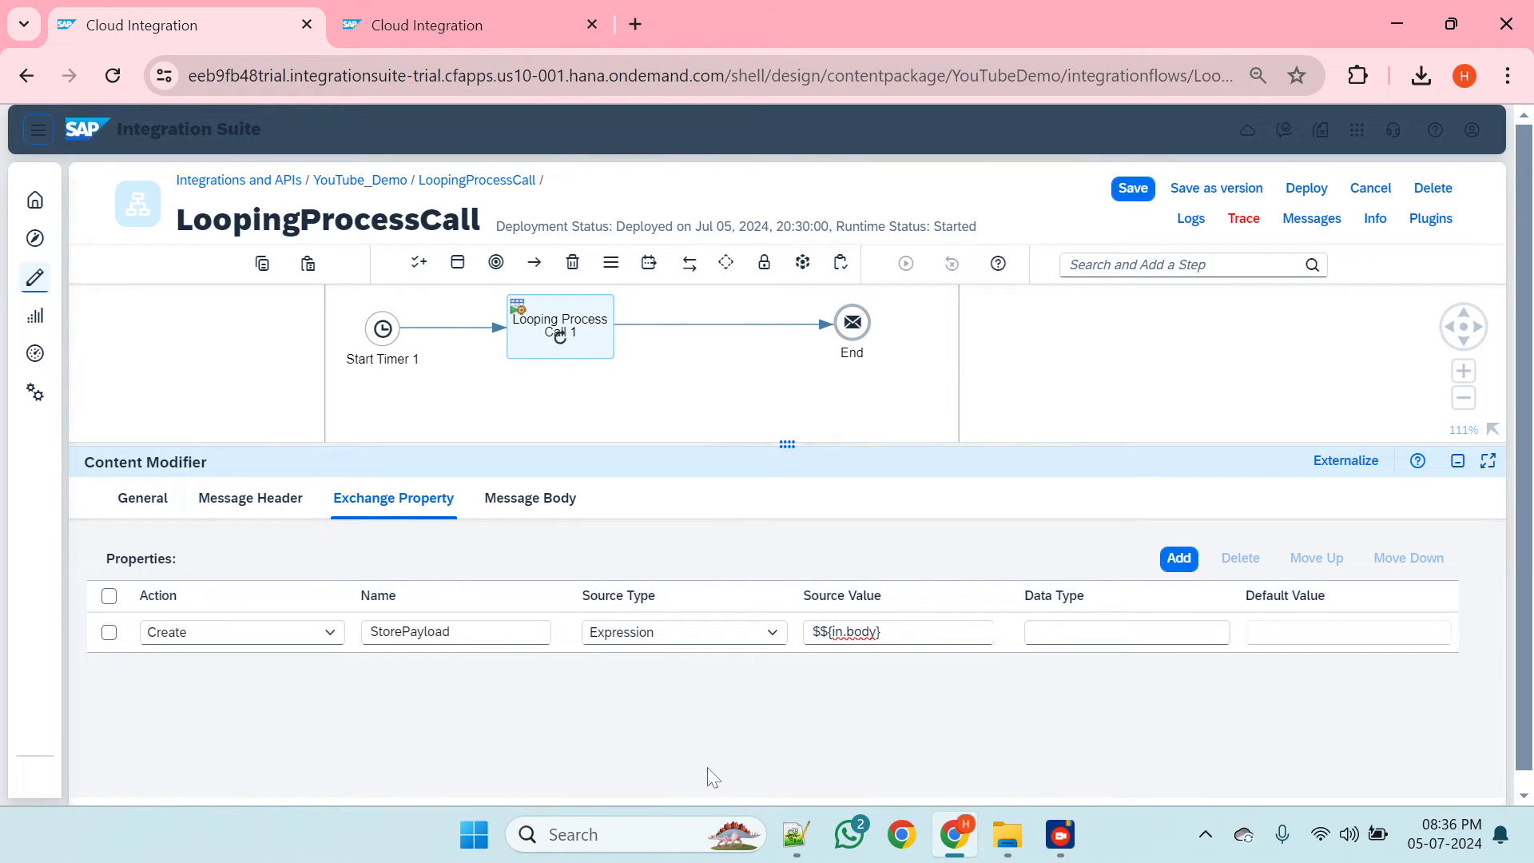
type("{property.")
key("ctrl+v")
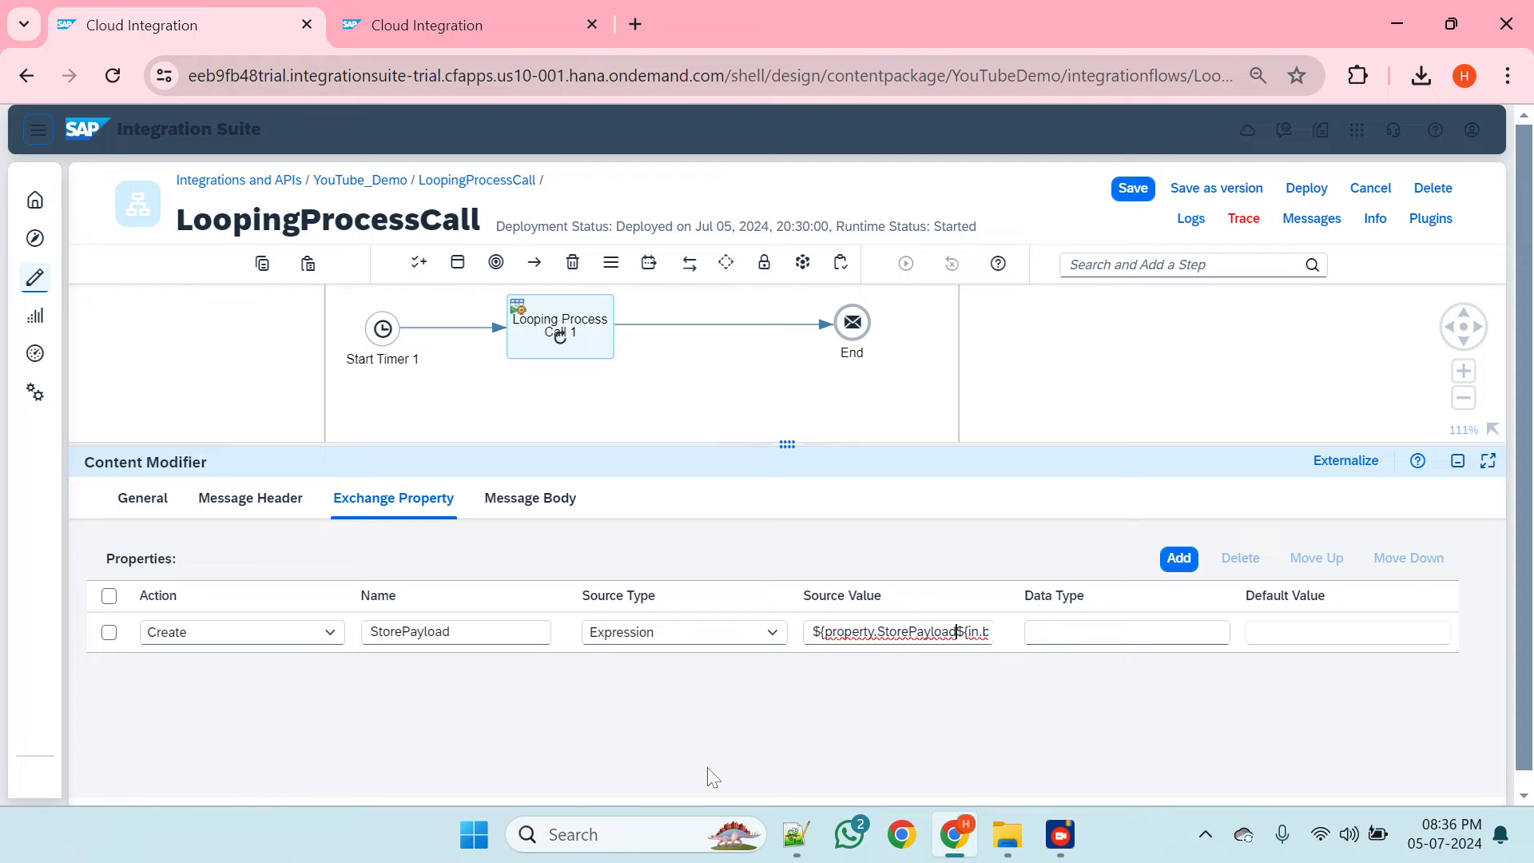
type("}")
- Check the full StorePayload source value expression and the property name it references
key("Right")
key("Right")
key("Right")
key("Right")
key("Right")
key("Right")
key("Right")
key("Right")
key("Right")
key("Right")
key("Left")
key("Left")
key("Left")
key("Left")
key("Left")
key("Left")
key("Left")
key("Left")
key("Left")
key("Left")
scroll(928, 632, "right", 1)
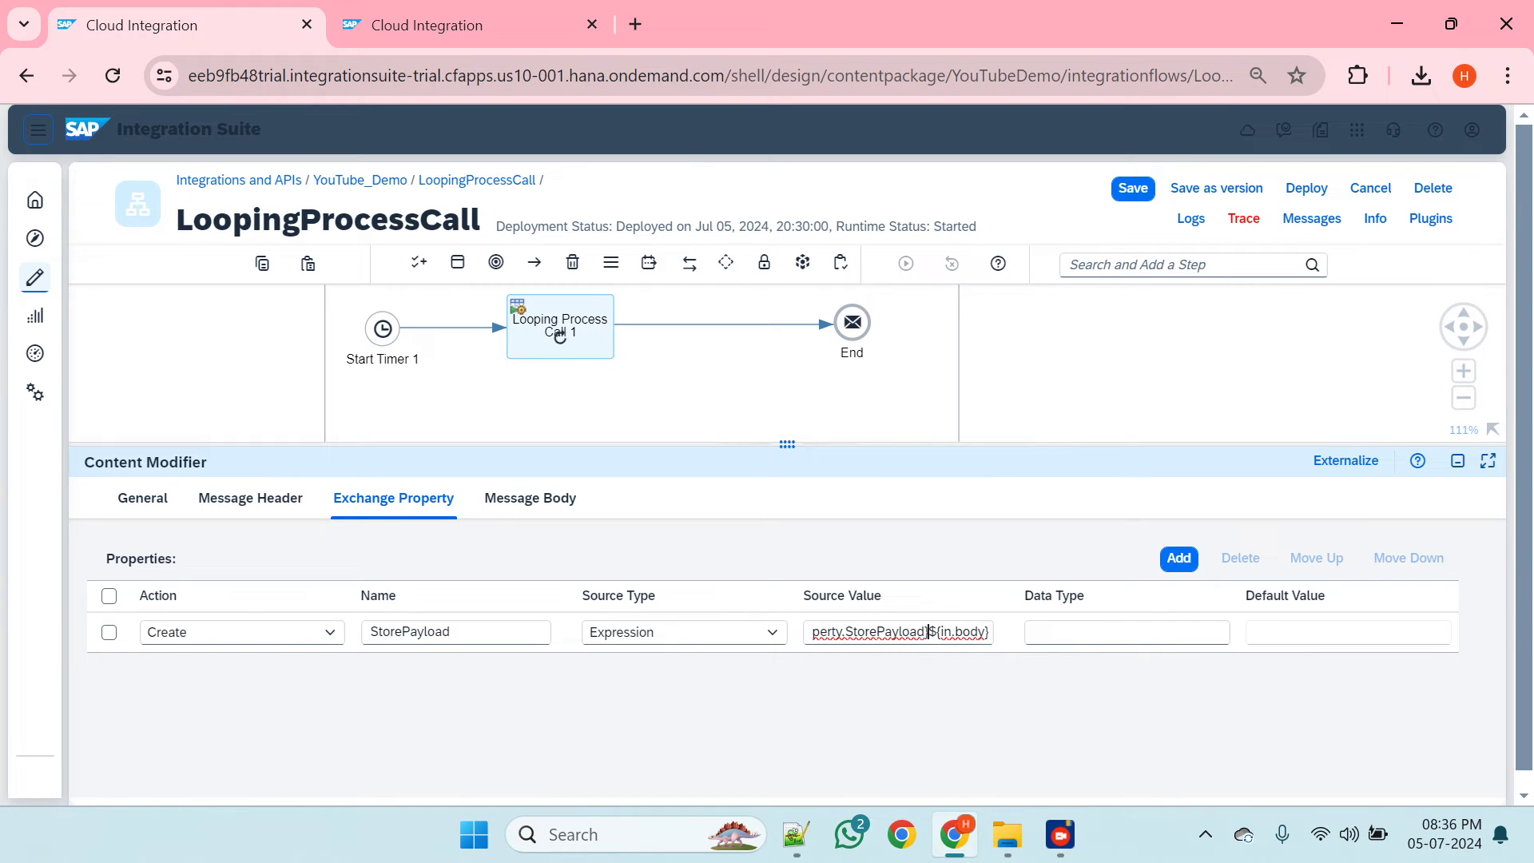
double_click(969, 632)
key("shift+Tab")
key("shift+Tab")
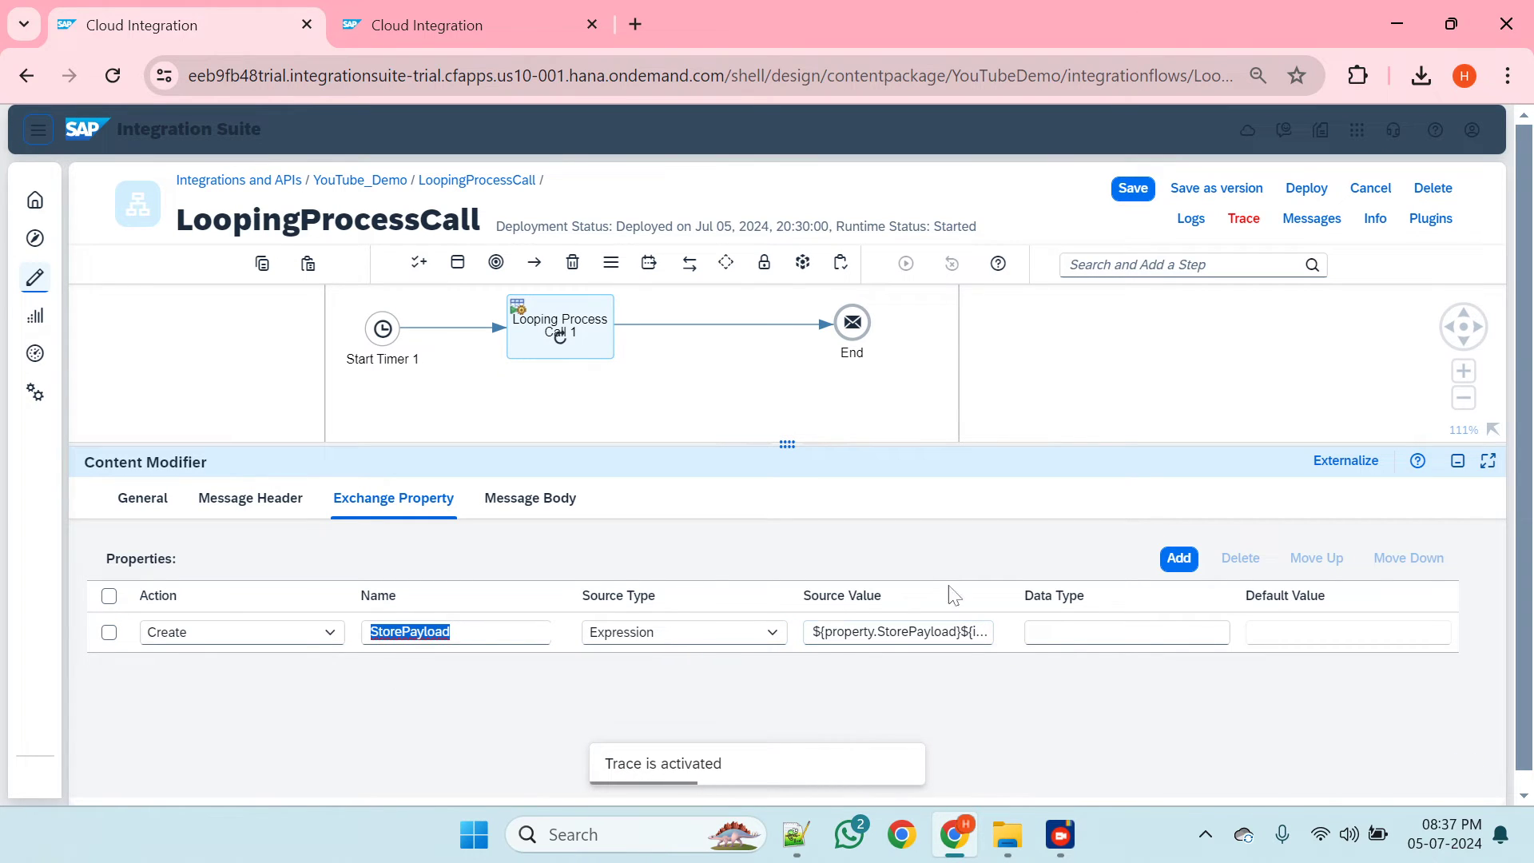
left_click(969, 632)
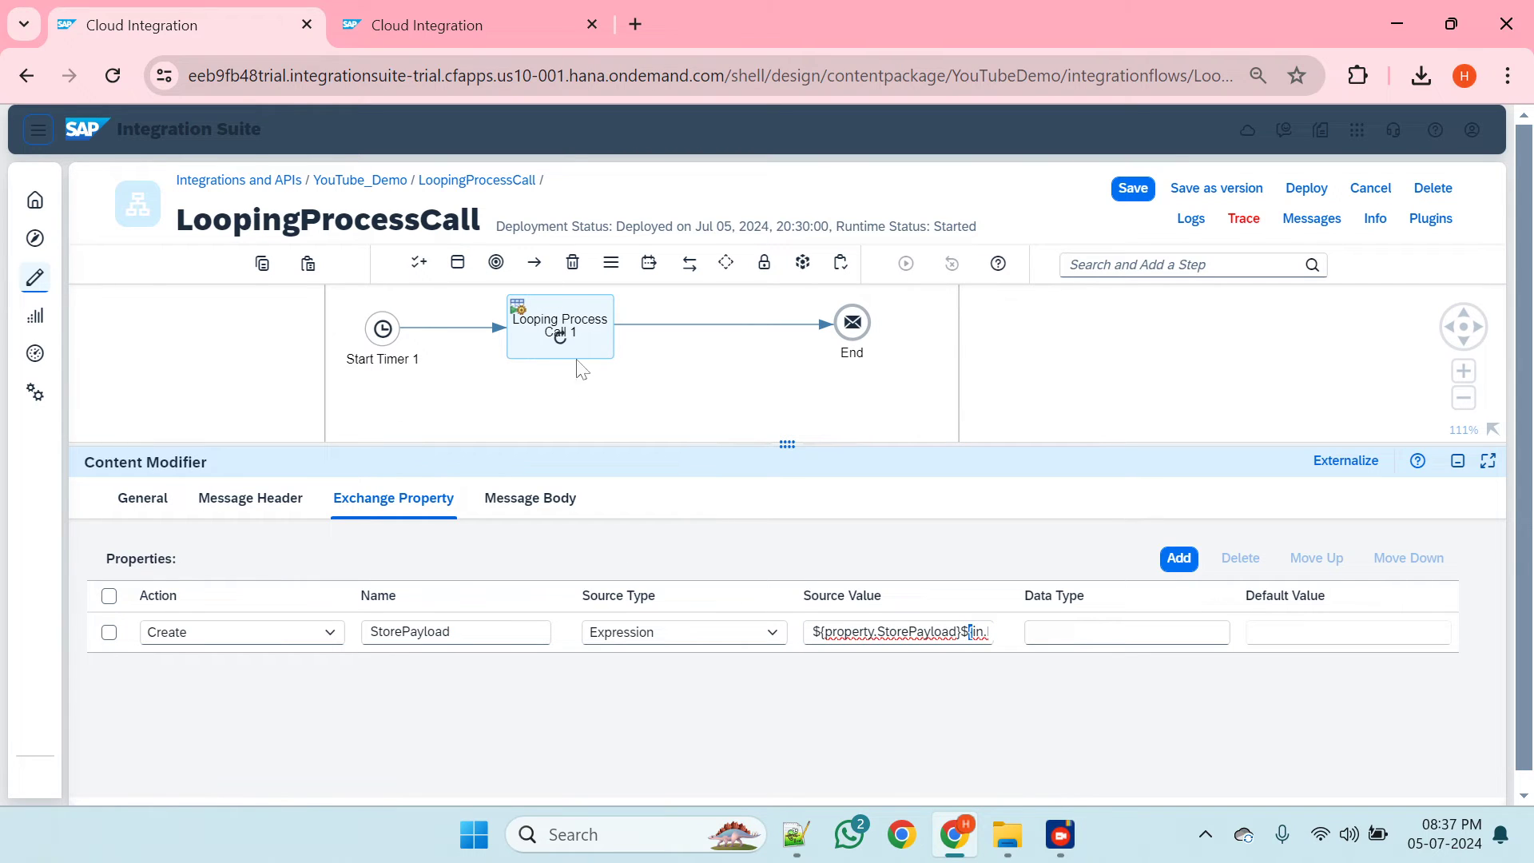
key("shift+Tab")
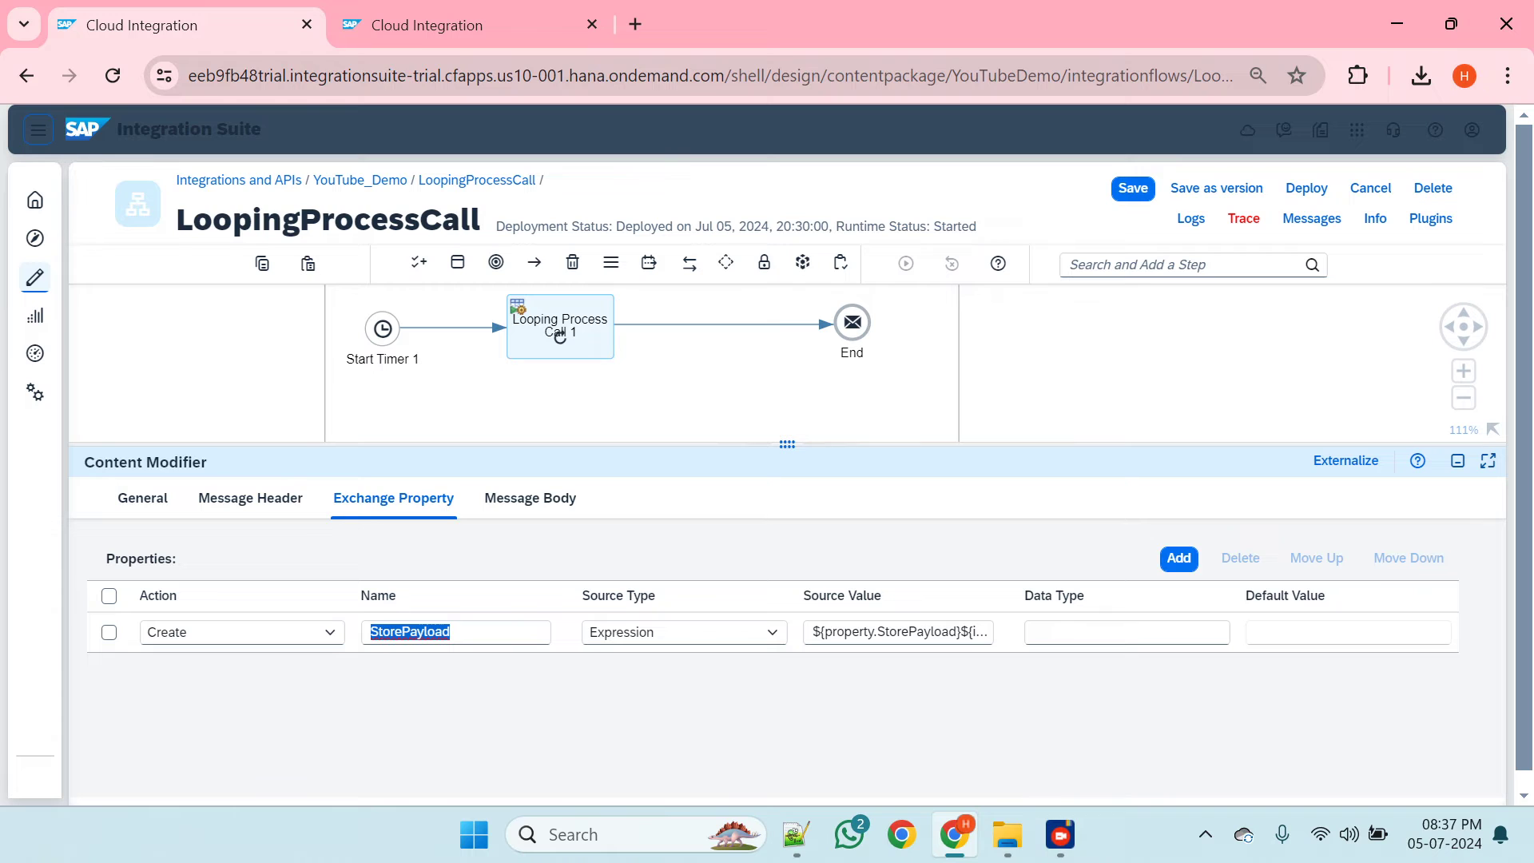
- Insert a Content Modifier between Looping Process Call 1 and End in the main Integration Process
left_click_drag(799, 442, 759, 681)
left_click_drag(778, 733, 822, 766)
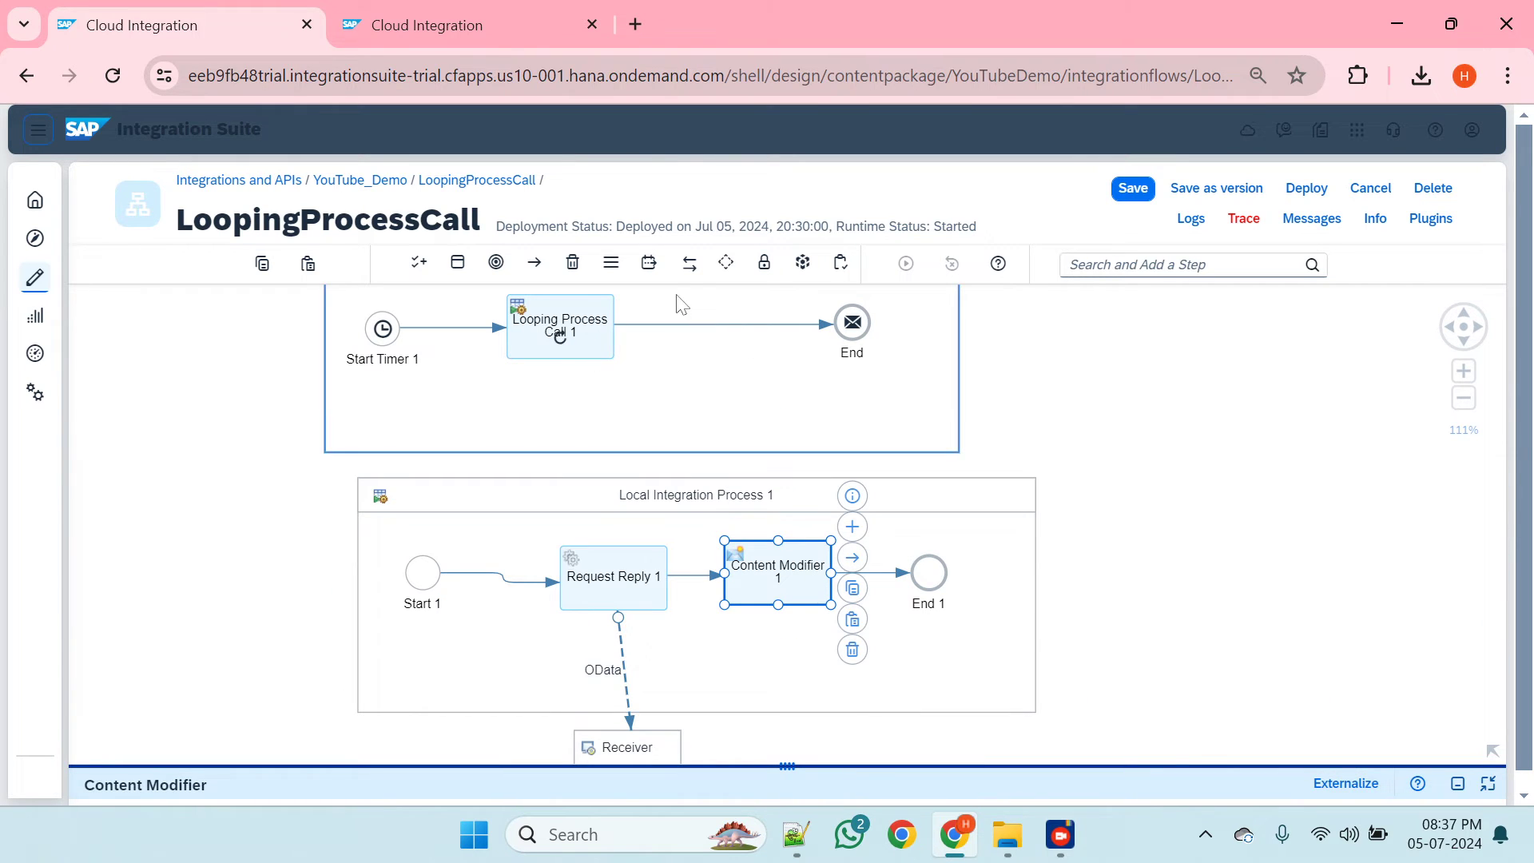
left_click(649, 266)
left_click(631, 342)
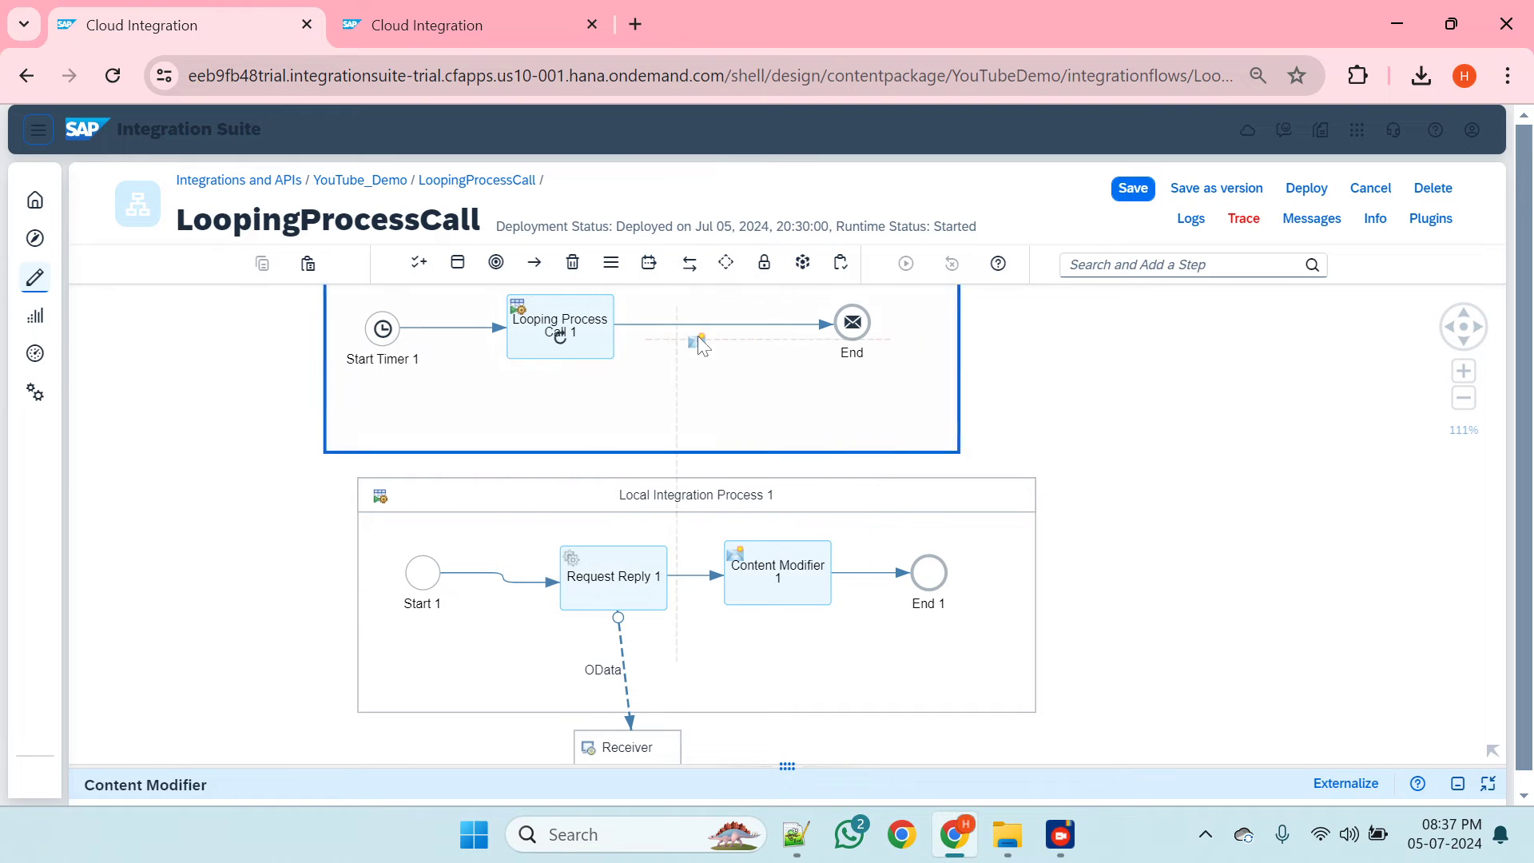
left_click(709, 326)
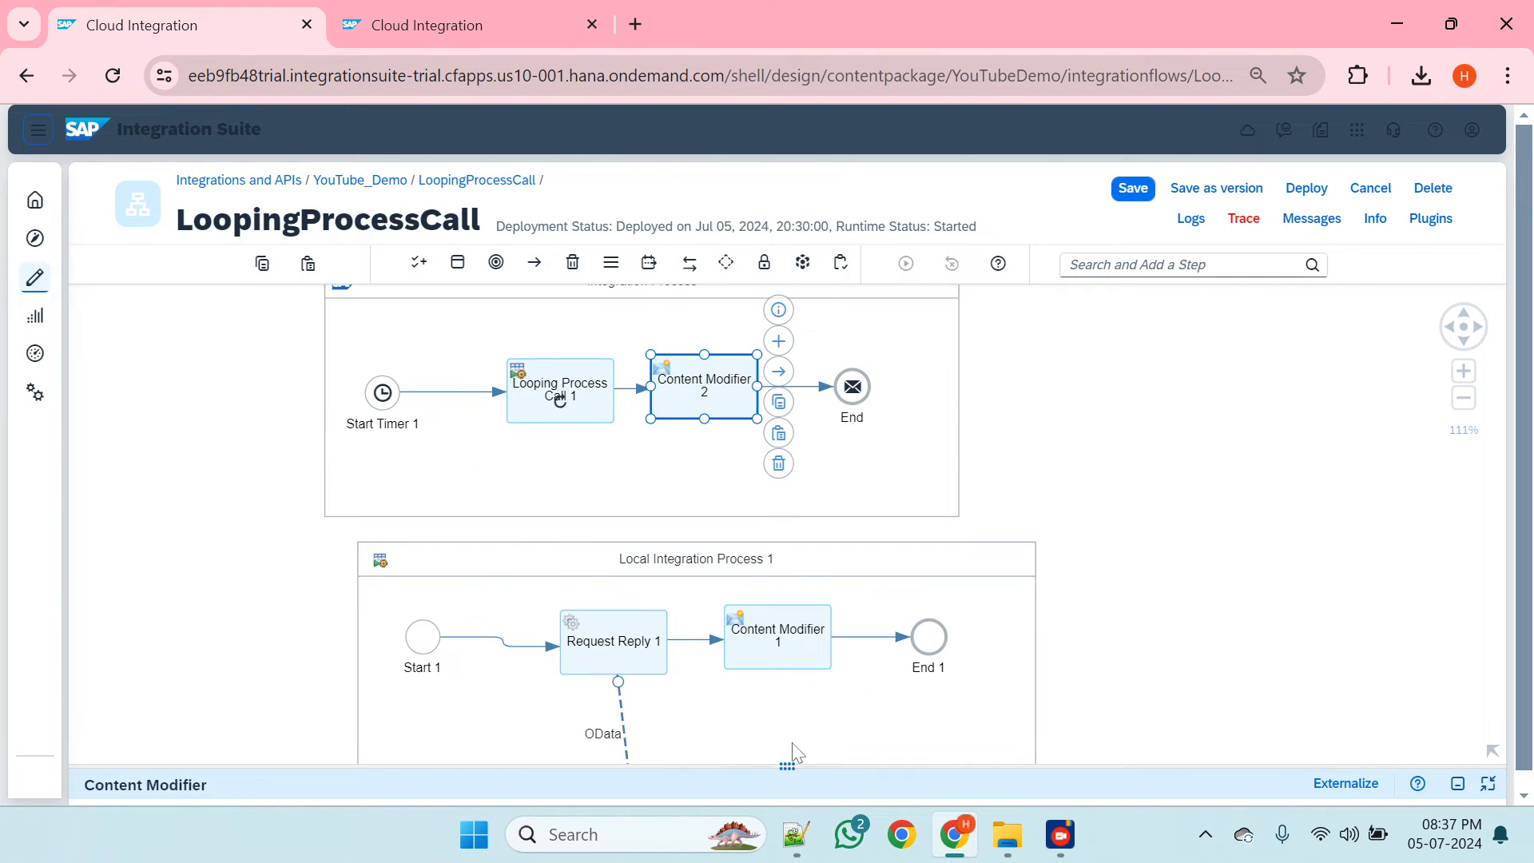
- Set the message body of Content Modifier 2 to type Expression with the body ${property.StorePayload}
left_click_drag(786, 764, 795, 372)
left_click(503, 444)
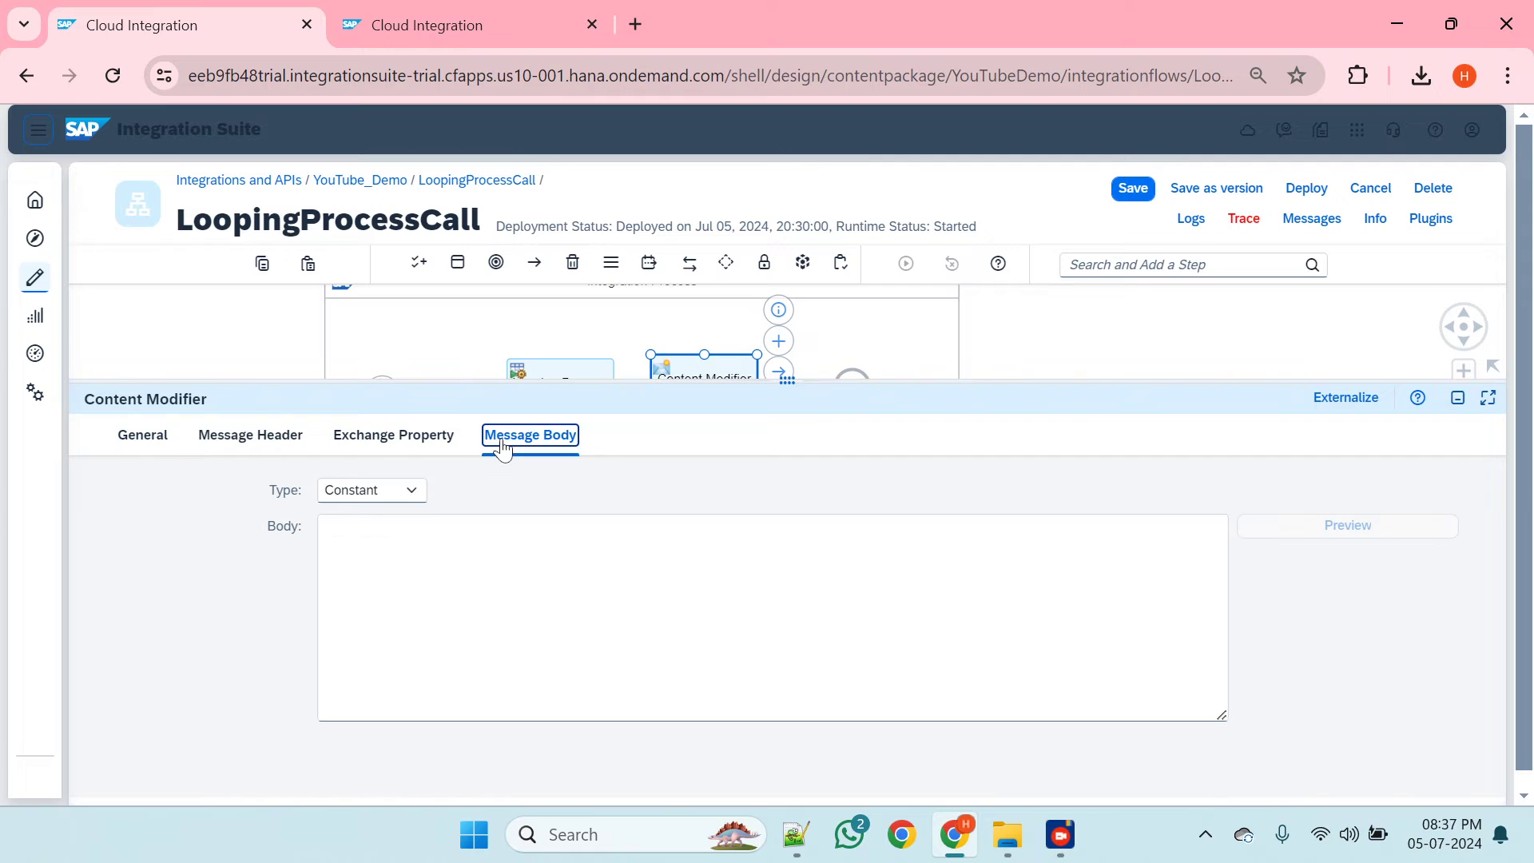
left_click(379, 497)
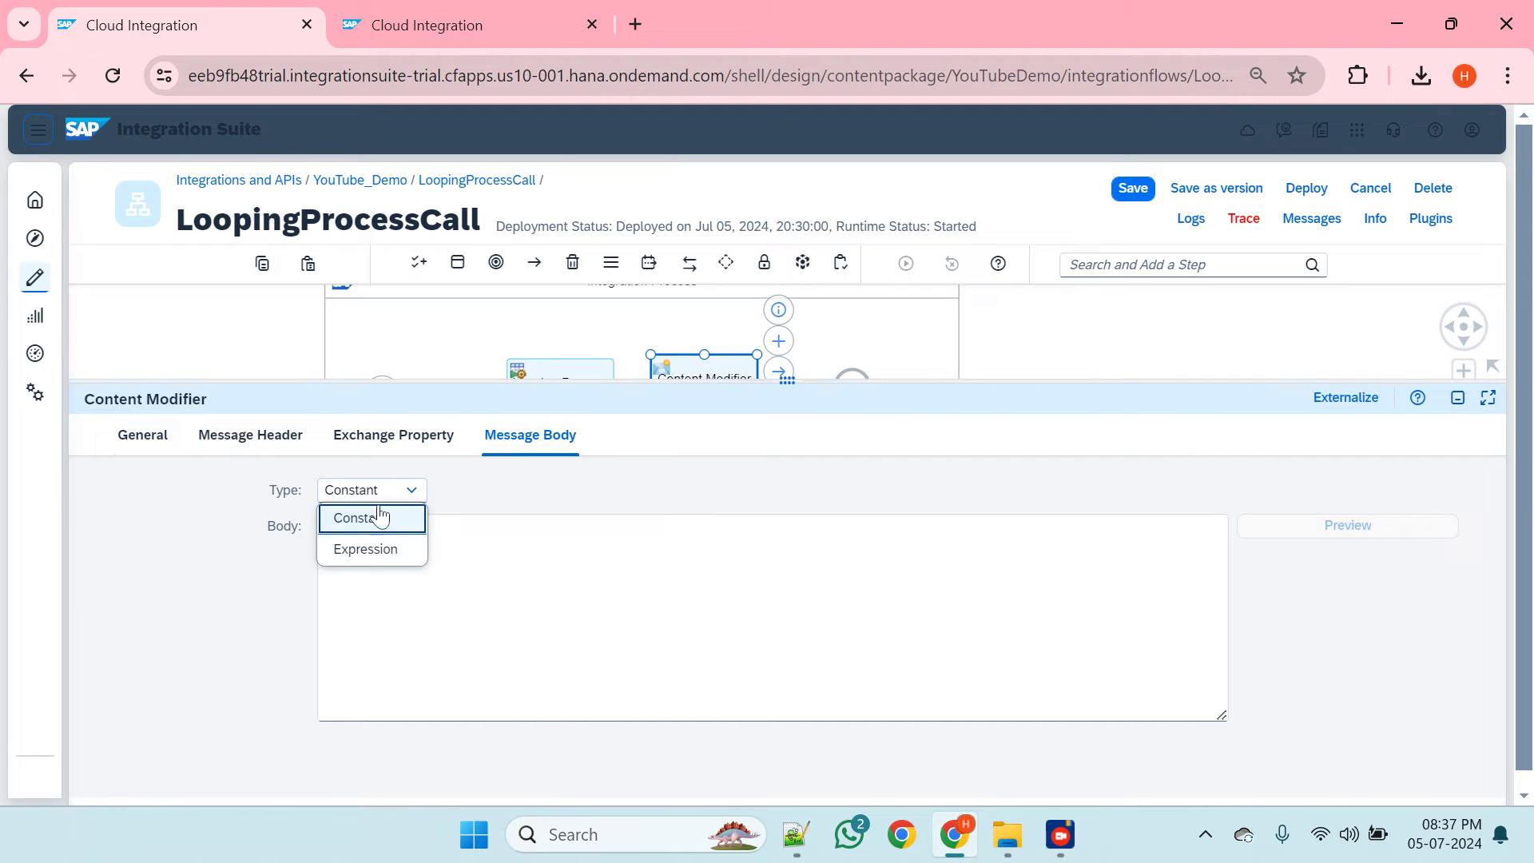
left_click(369, 549)
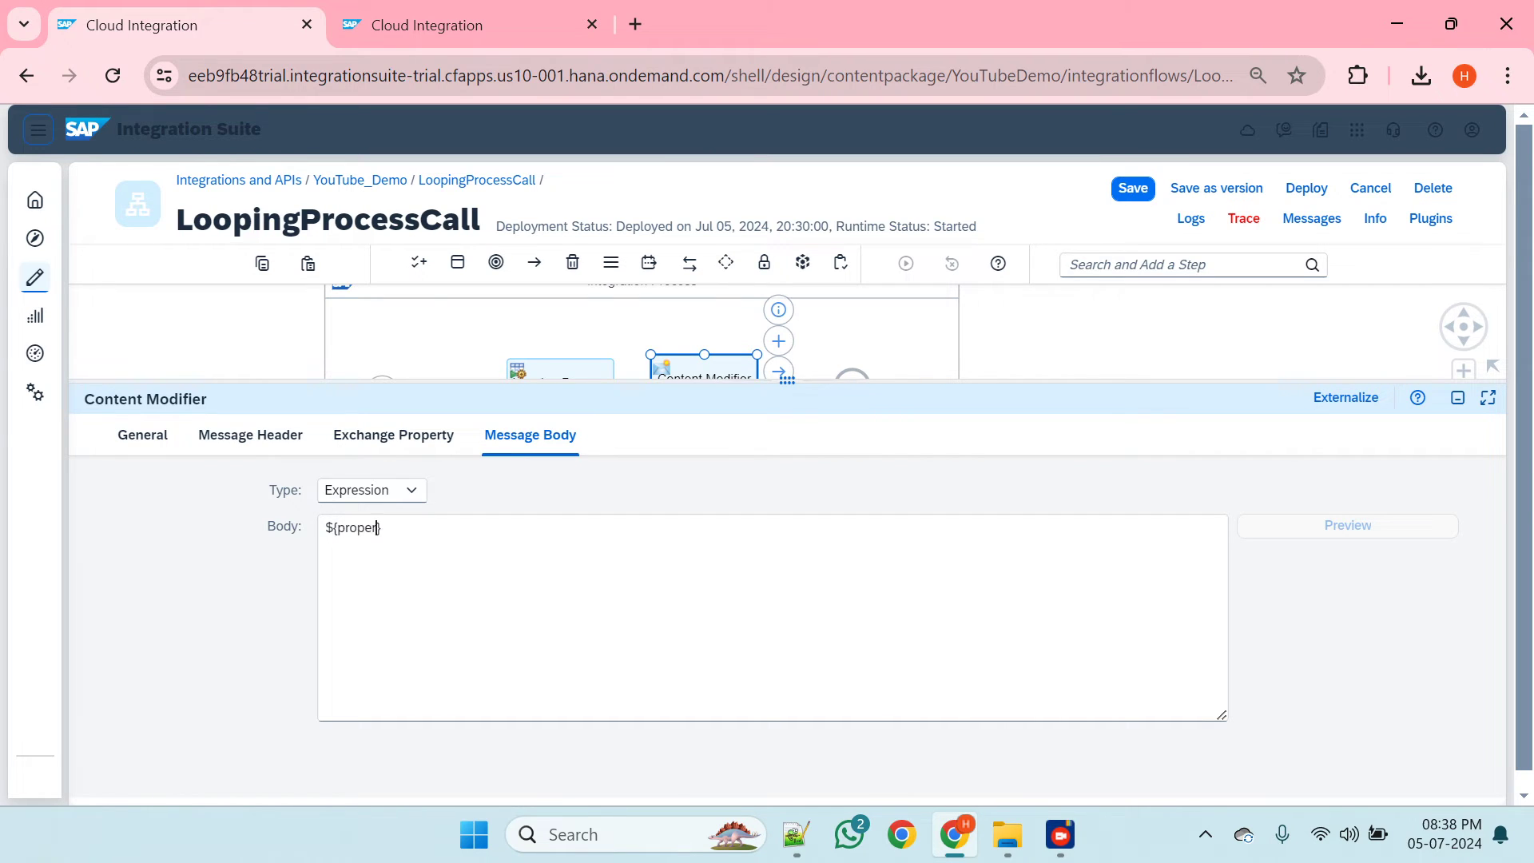
type("StorePayload")
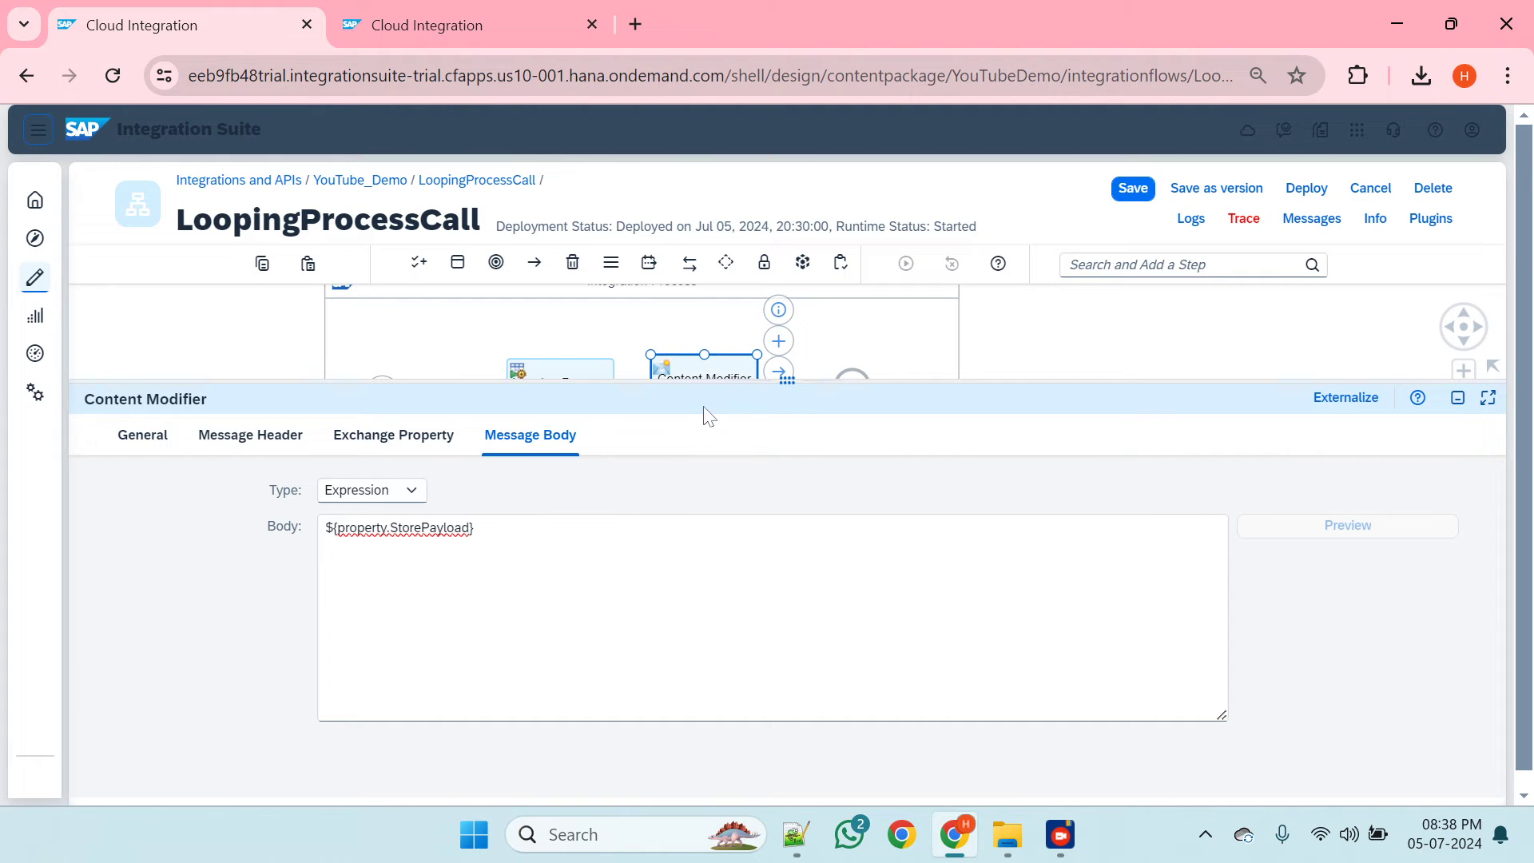
- Rename Content Modifier 1 in Local Integration Process 1 as Append Payload Body
left_click_drag(766, 389, 767, 799)
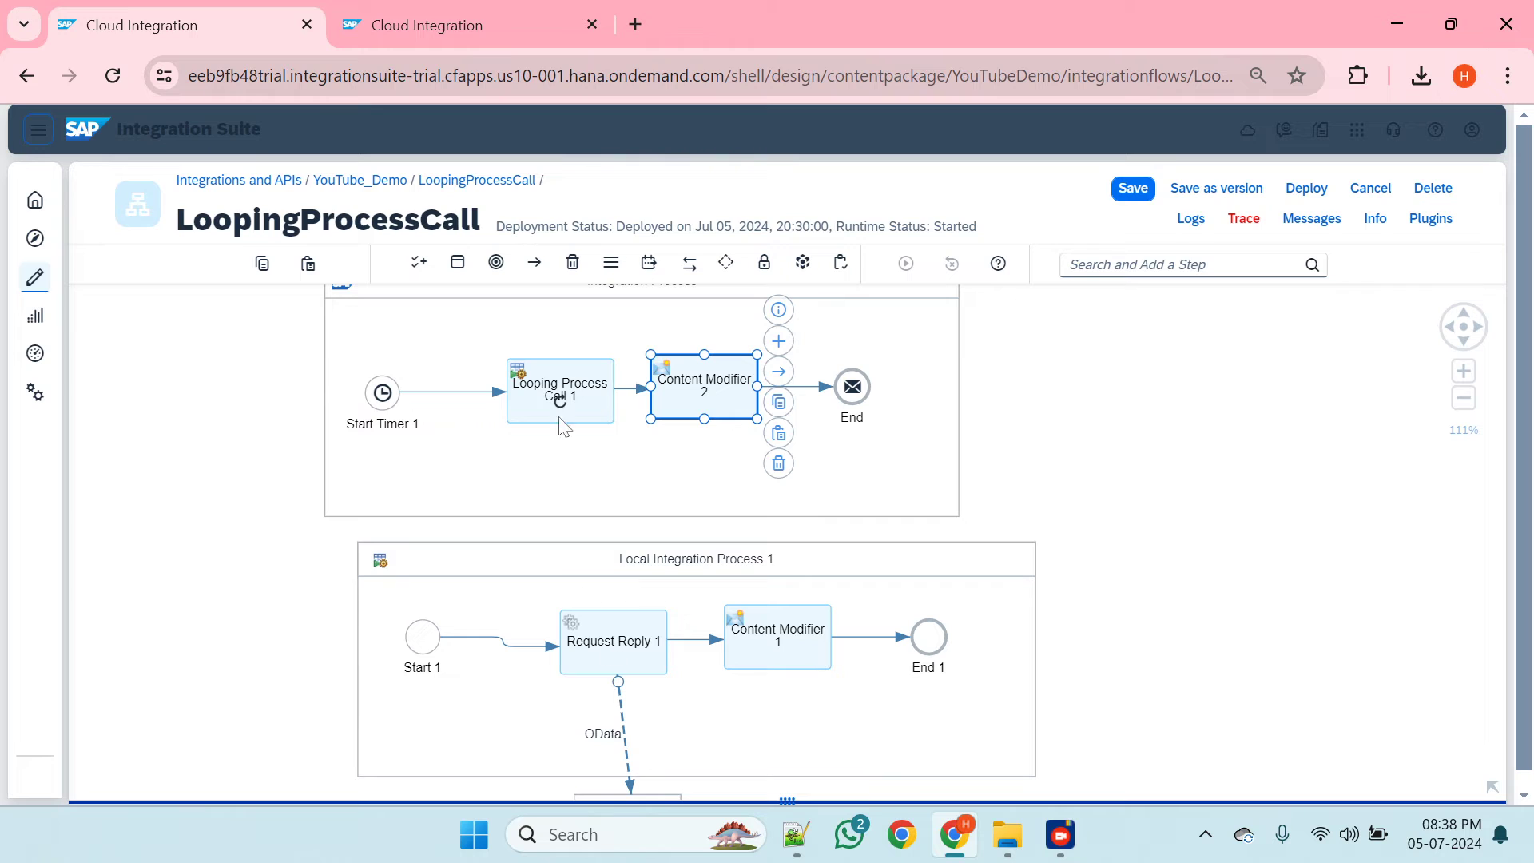
left_click(768, 644)
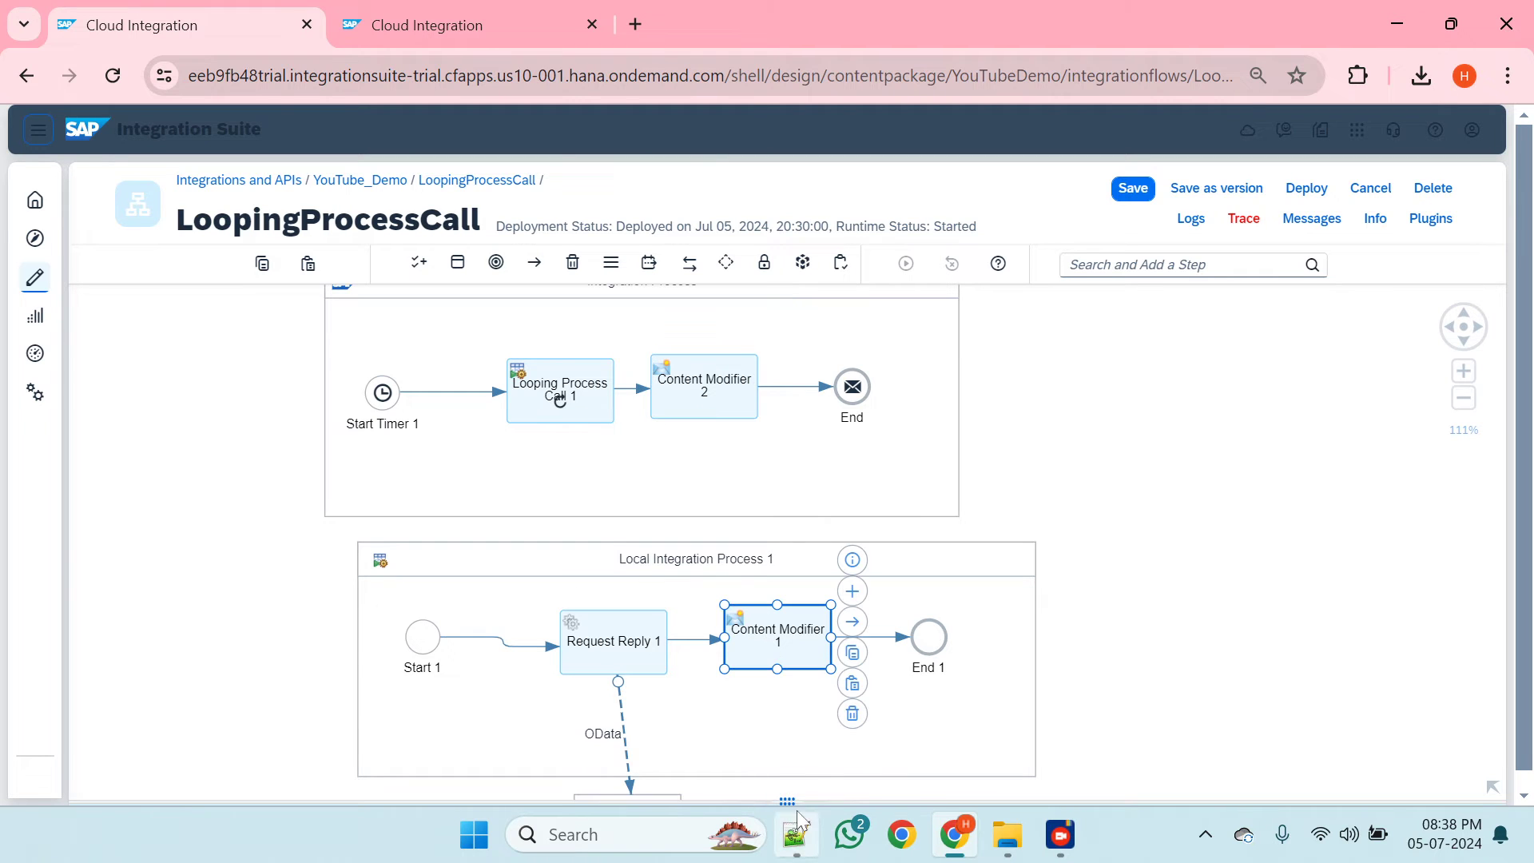
left_click_drag(787, 799, 787, 518)
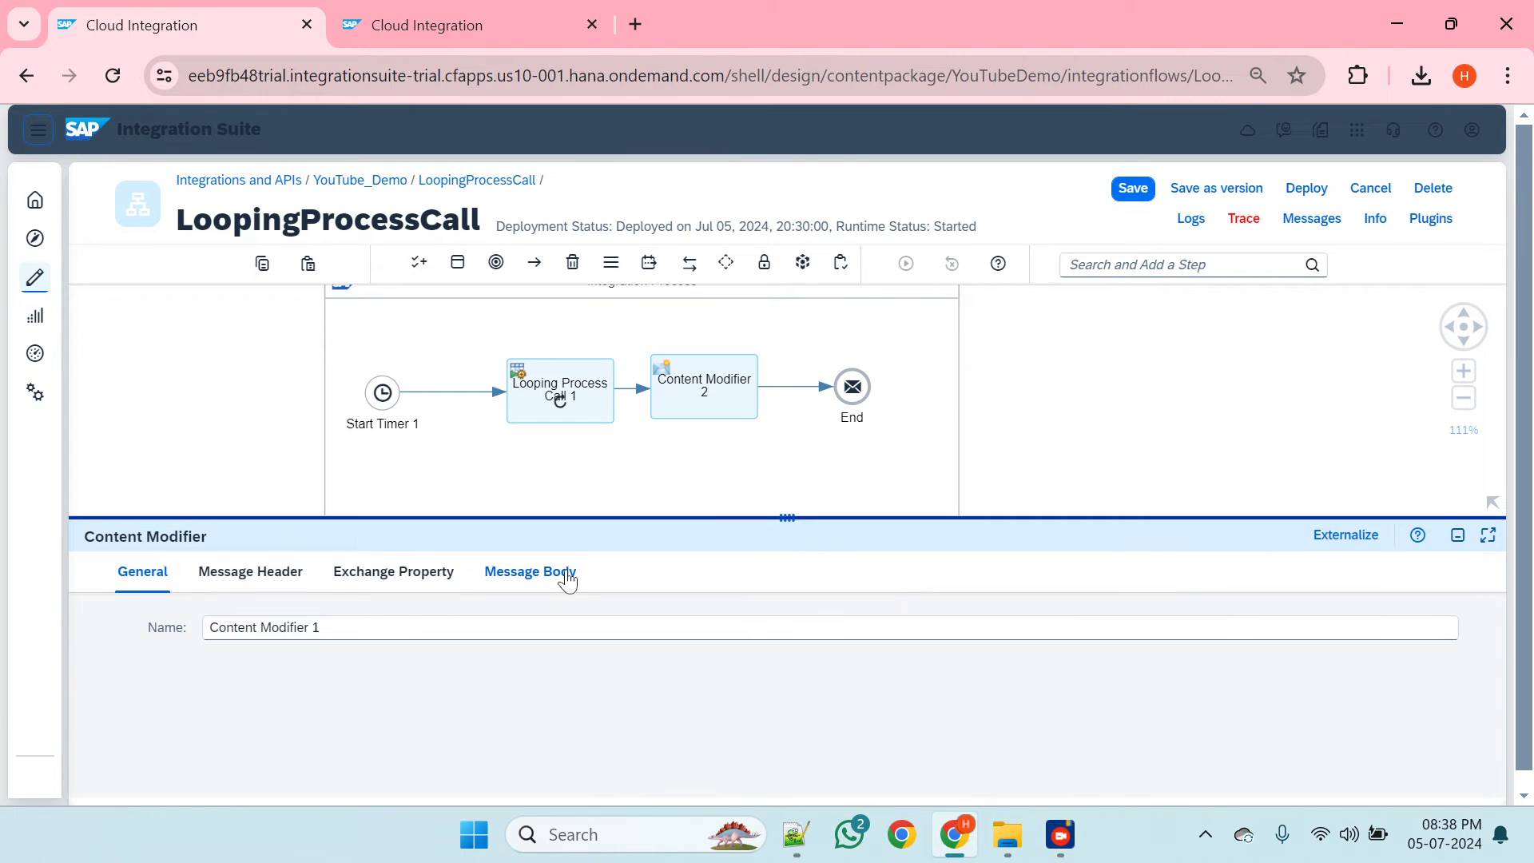
left_click(567, 577)
left_click(244, 575)
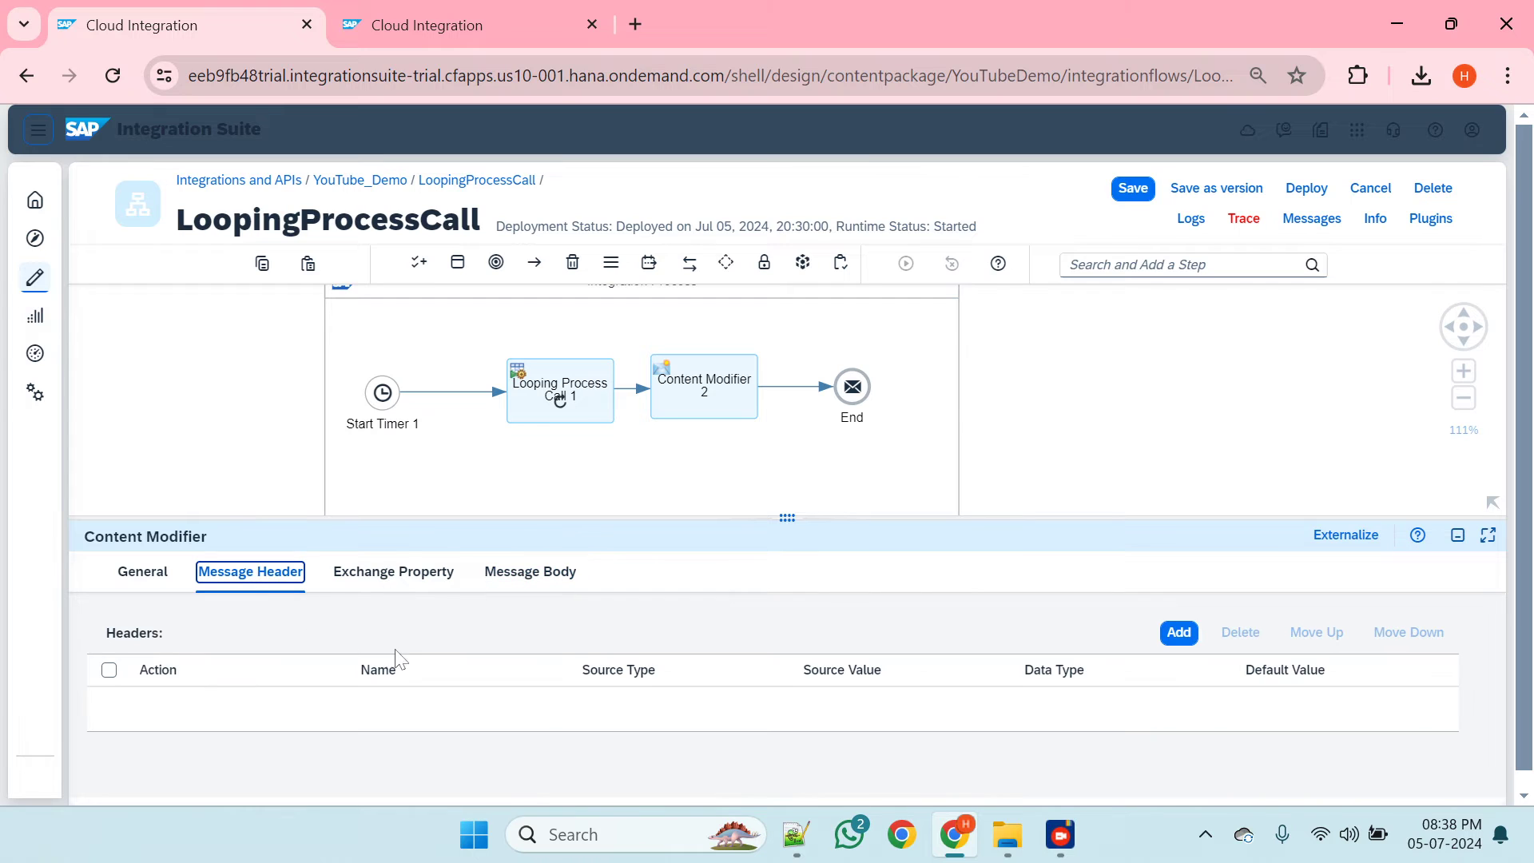
left_click(171, 577)
left_click(376, 628)
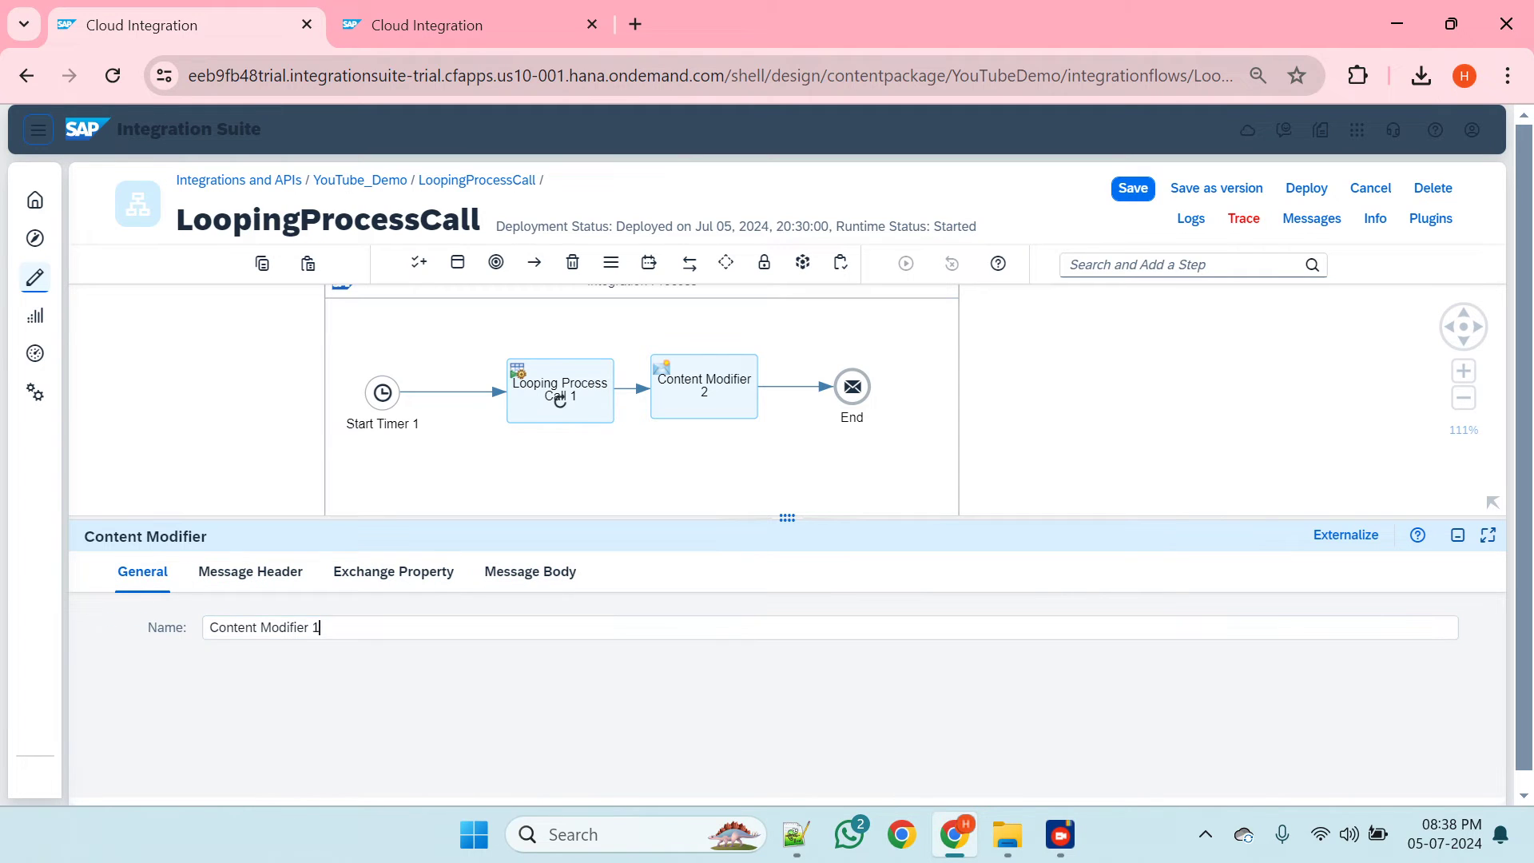
key("BackSpace")
key("BackSpace")
key("BackSpace")
key("BackSpace")
key("BackSpace")
key("BackSpace")
key("BackSpace")
key("BackSpace")
key("BackSpace")
key("BackSpace")
key("BackSpace")
key("BackSpace")
key("BackSpace")
key("BackSpace")
key("BackSpace")
key("BackSpace")
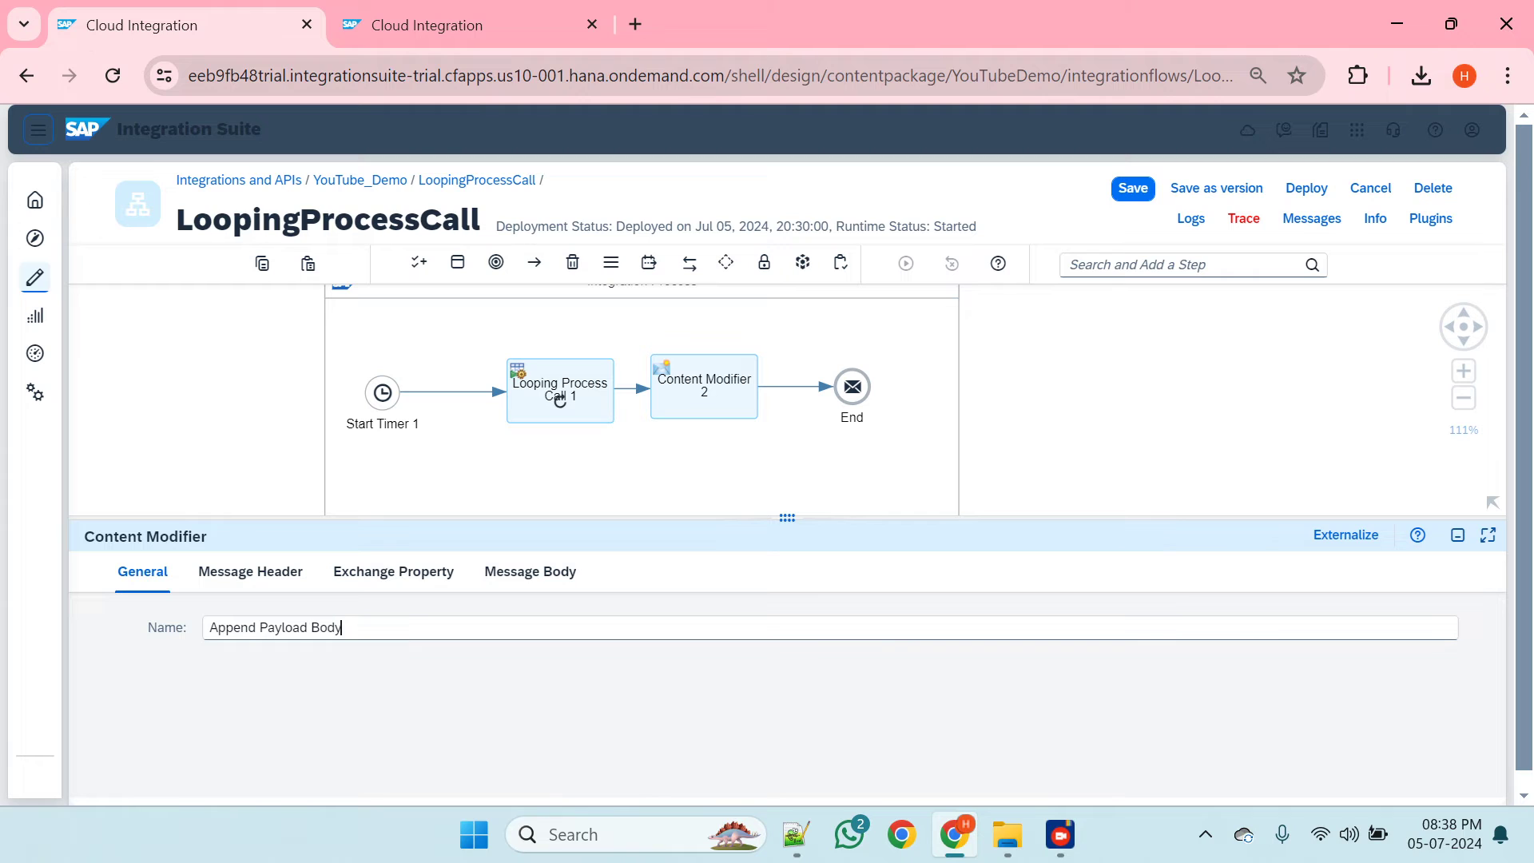
left_click_drag(788, 520, 730, 742)
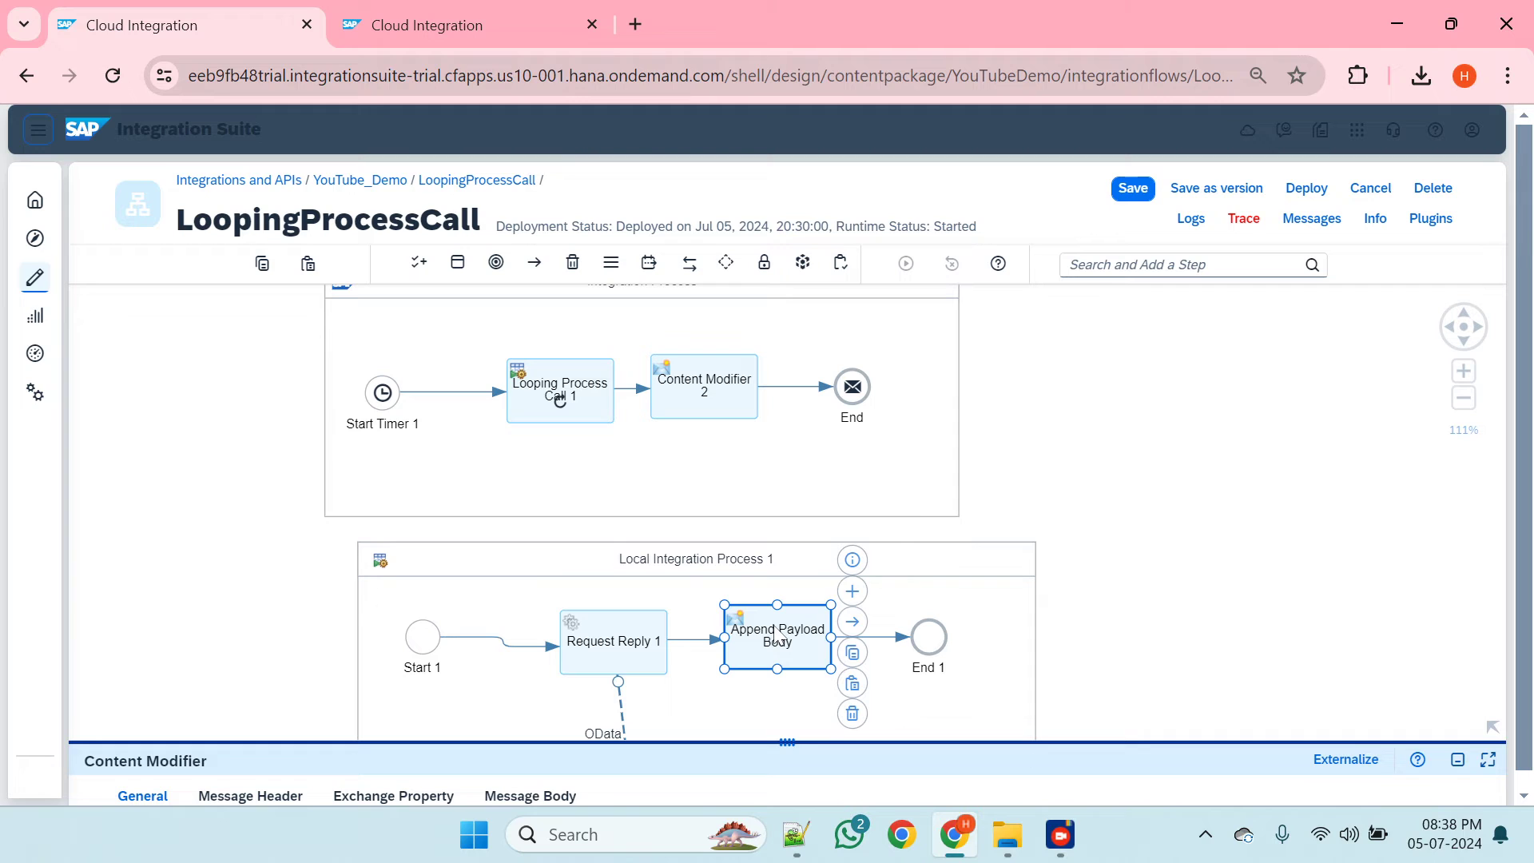
- Review the message body expression of Content Modifier 2 and save the integration flow
left_click(711, 381)
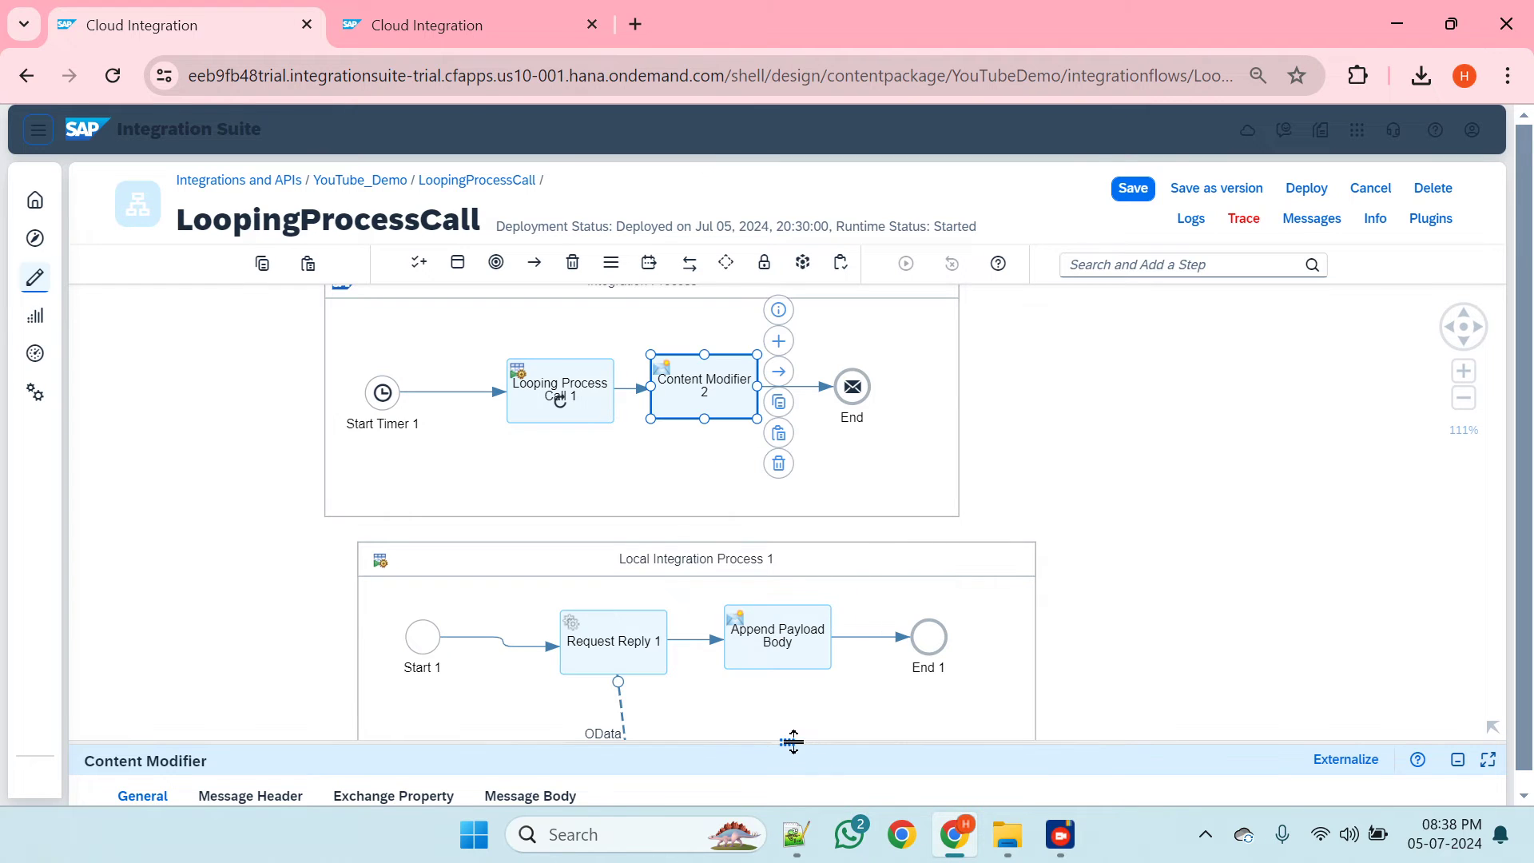
left_click_drag(793, 742, 787, 426)
left_click(531, 479)
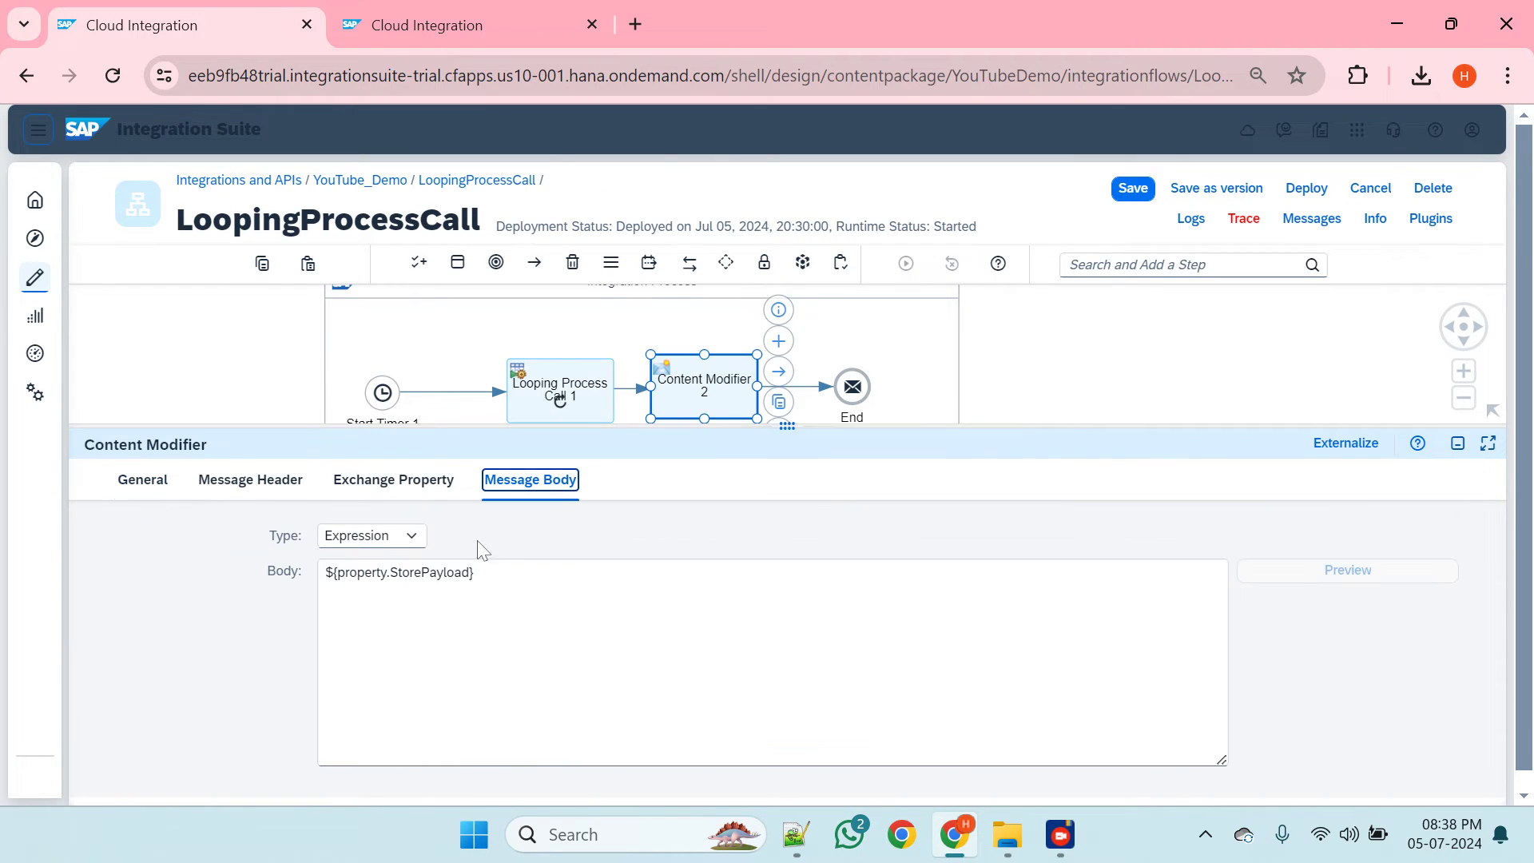
triple_click(477, 572)
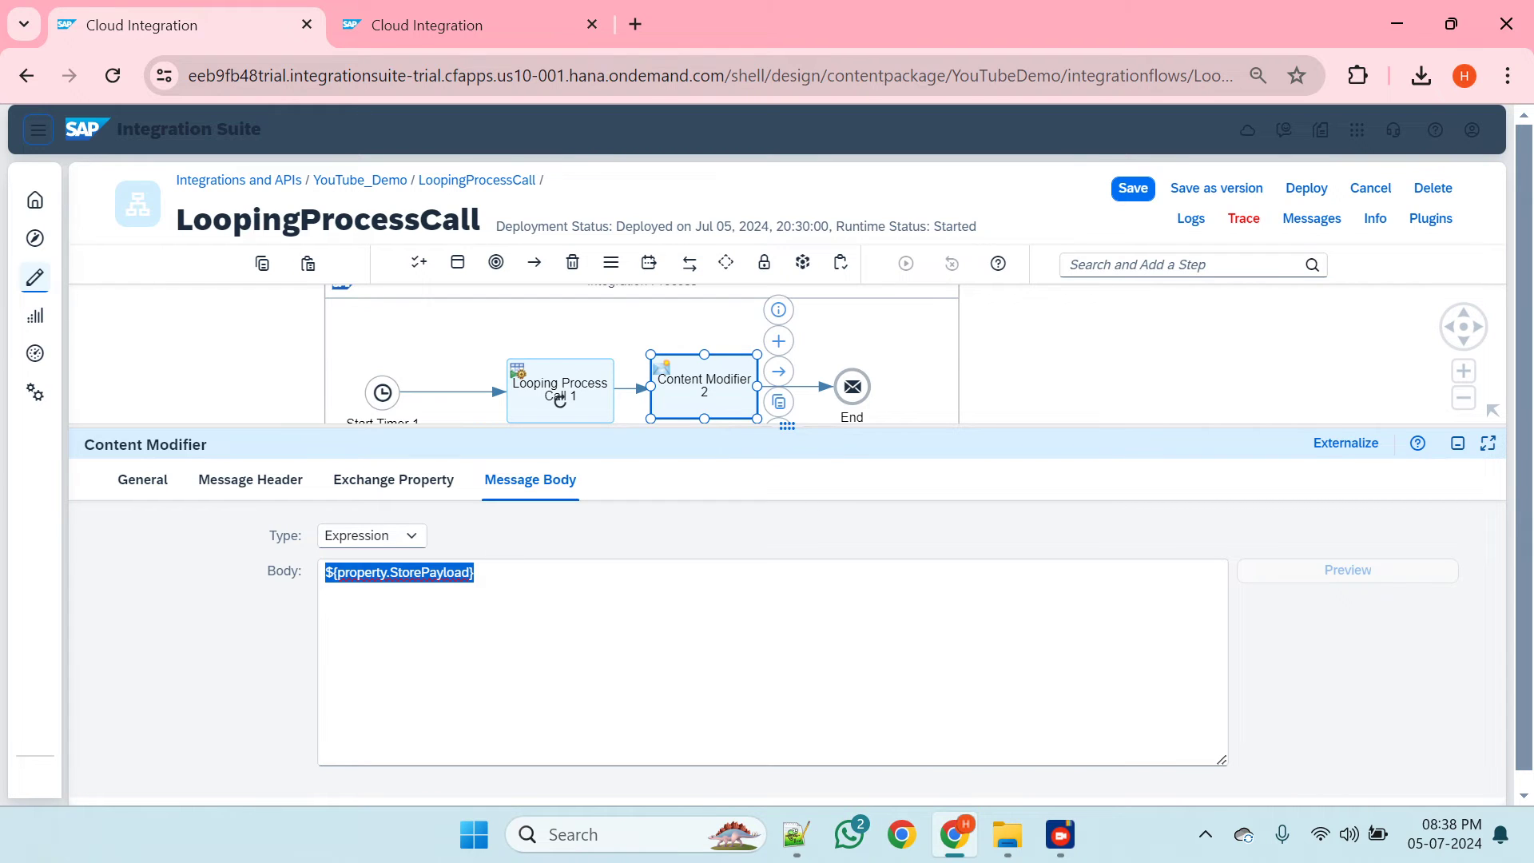
left_click(1133, 187)
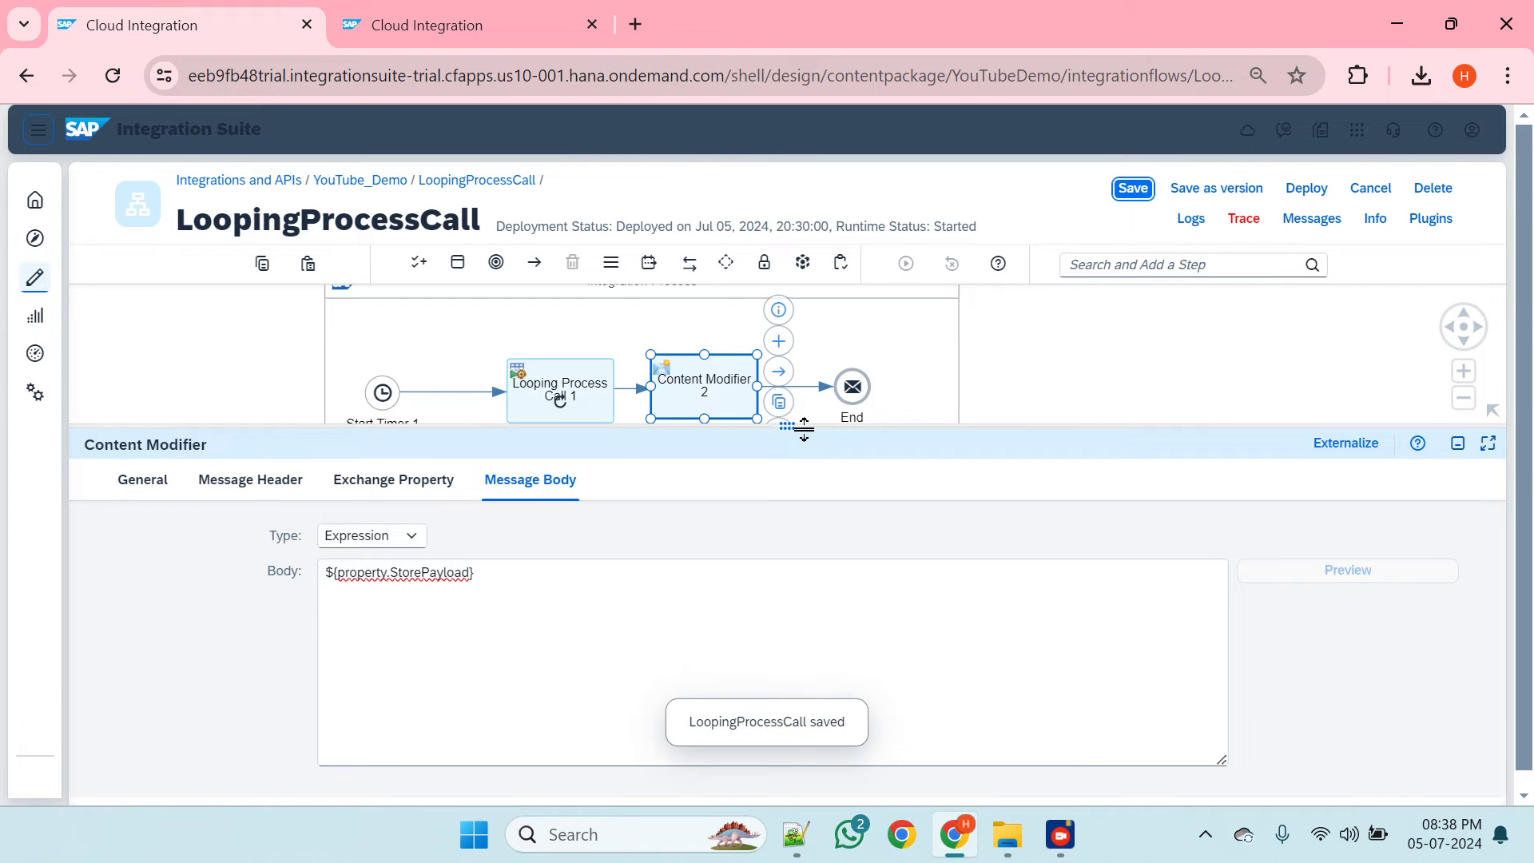
- Deploy the LoopingProcessCall integration flow, acknowledge the deployment, and close the CPI Helper window
left_click_drag(798, 429, 764, 700)
left_click(1320, 191)
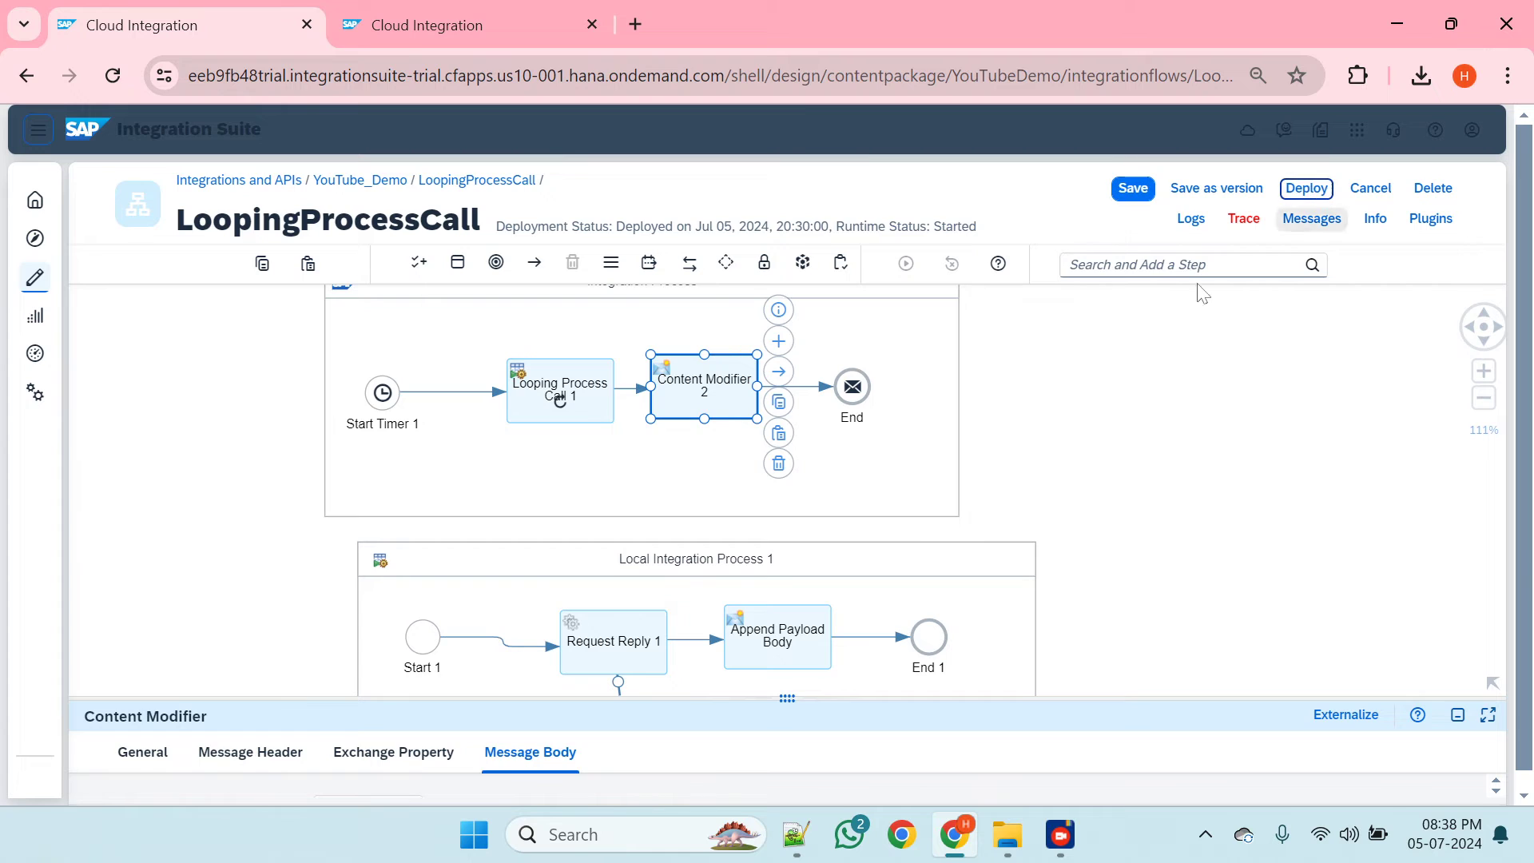
left_click(864, 517)
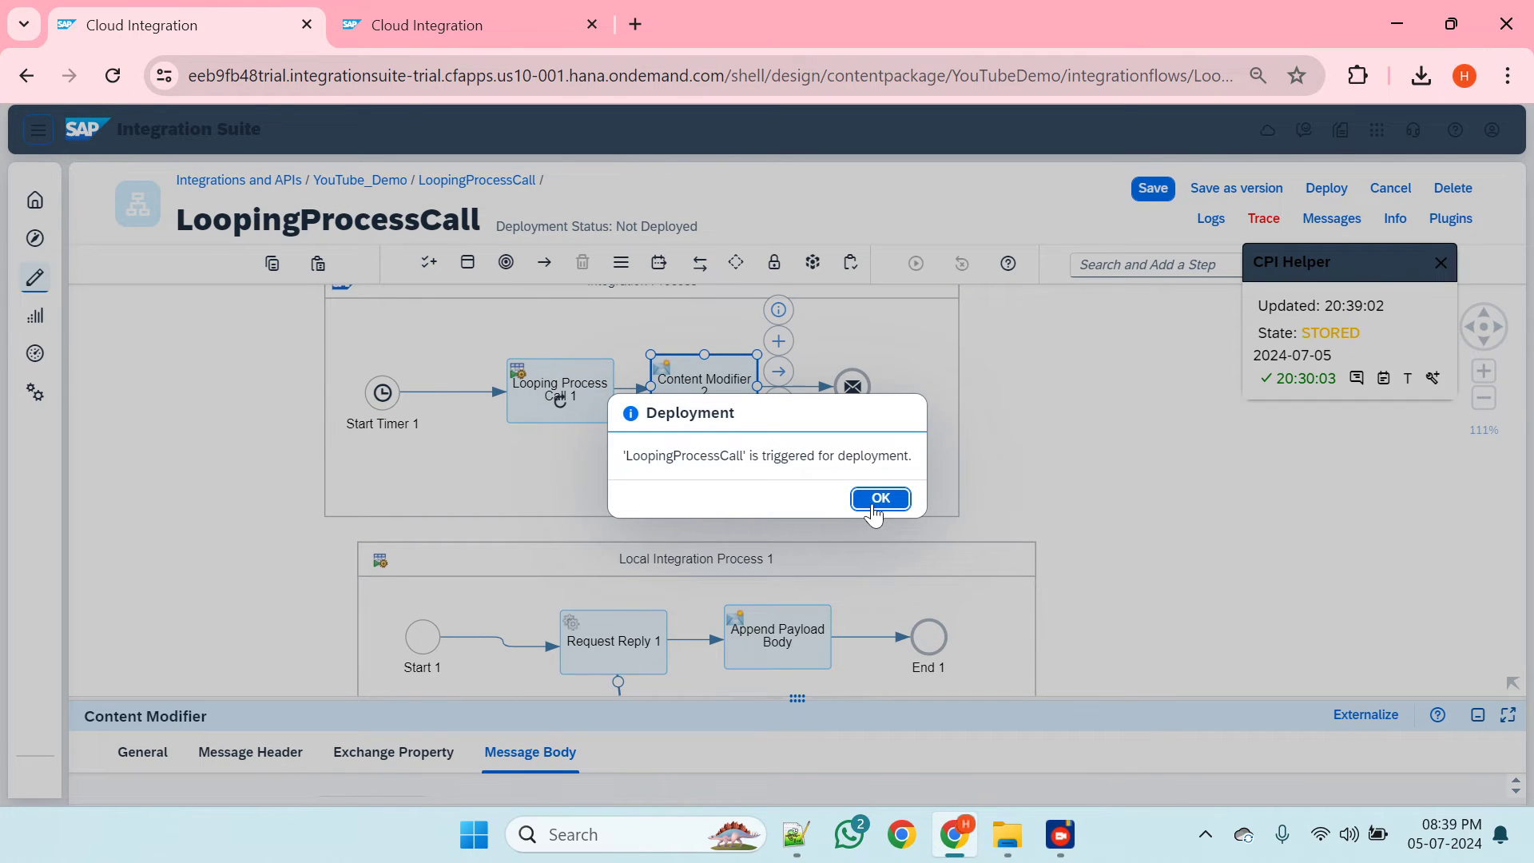
left_click(878, 499)
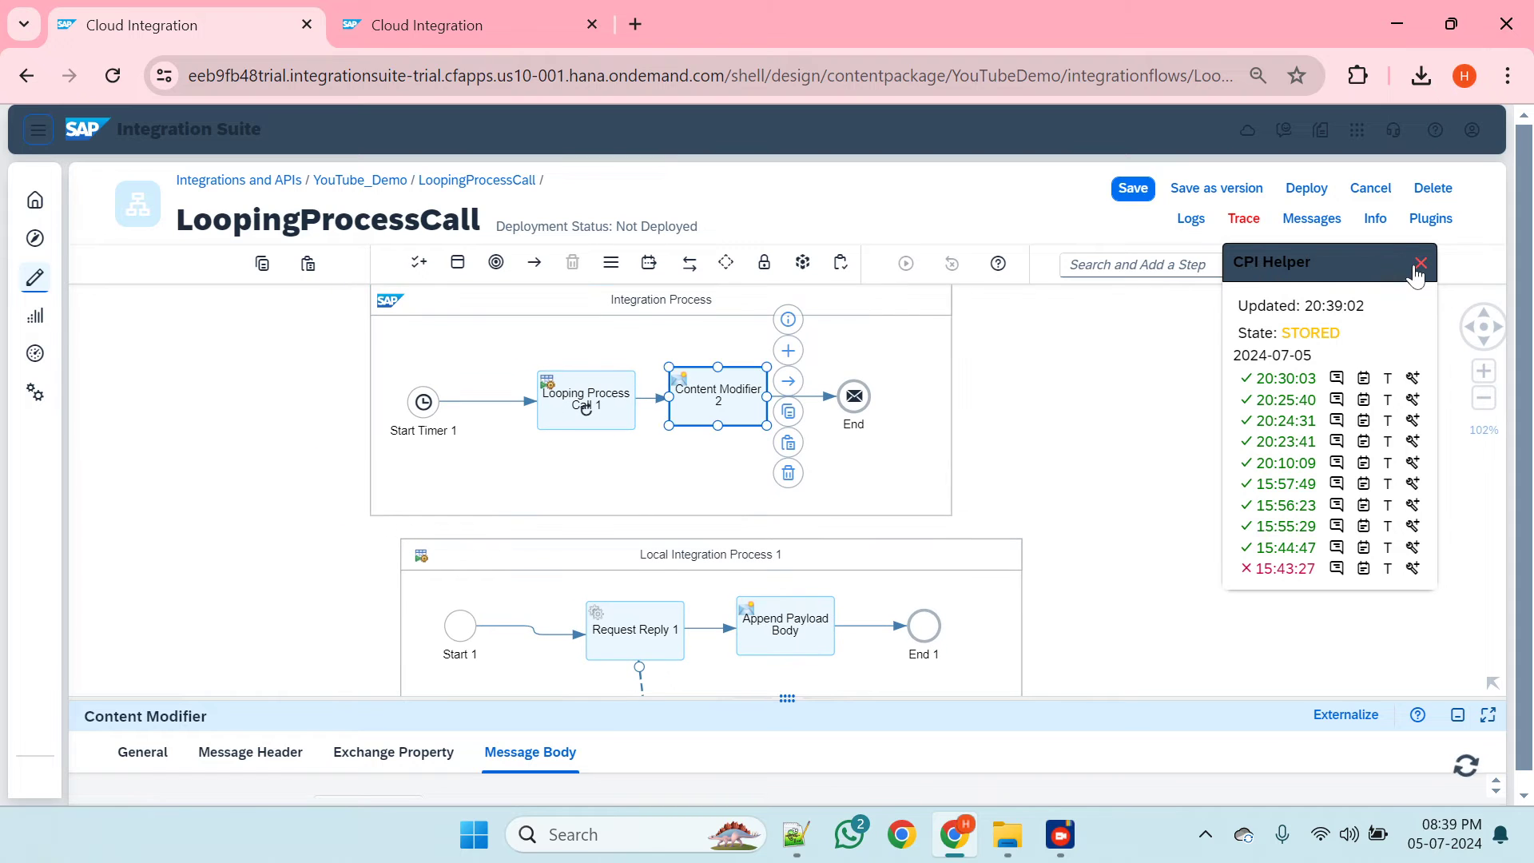
left_click(1419, 265)
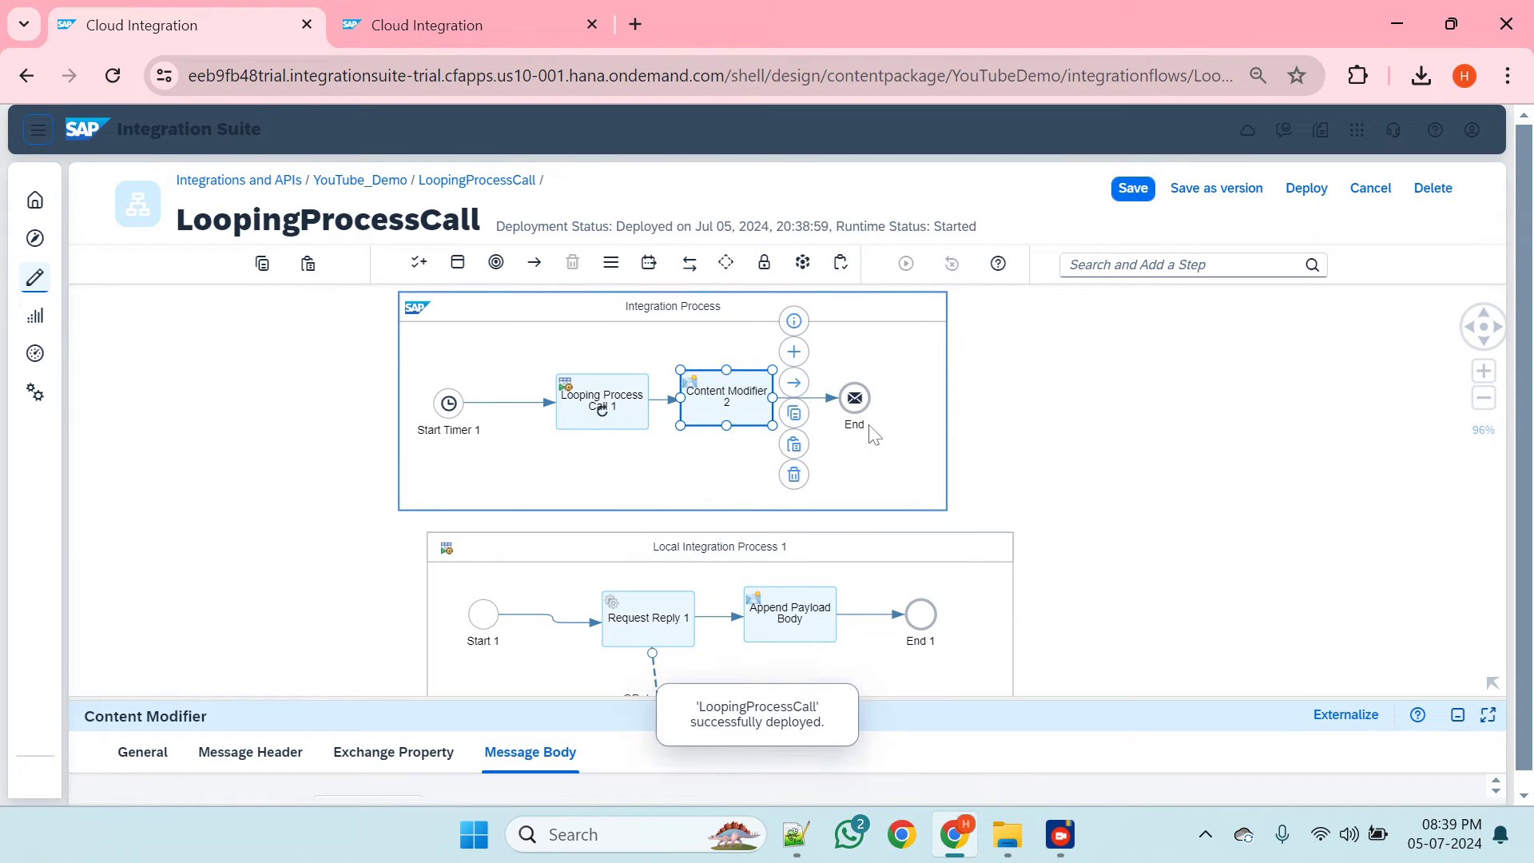
- Switch to the other Cloud Integration browser tab with the Message Processing Run monitoring page
key("alt+Tab")
key("alt+Tab")
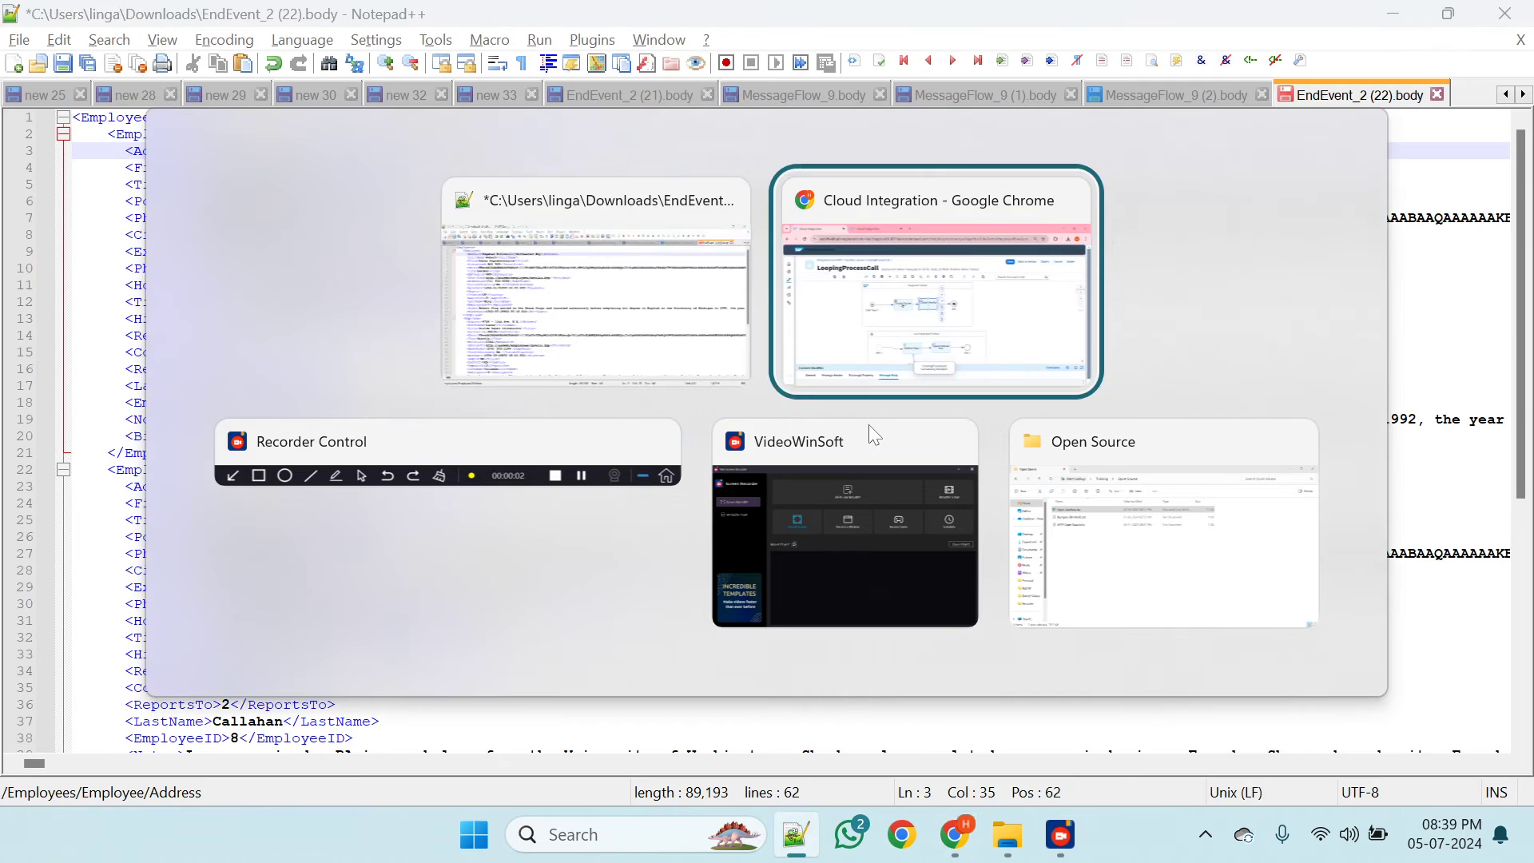
left_click(508, 19)
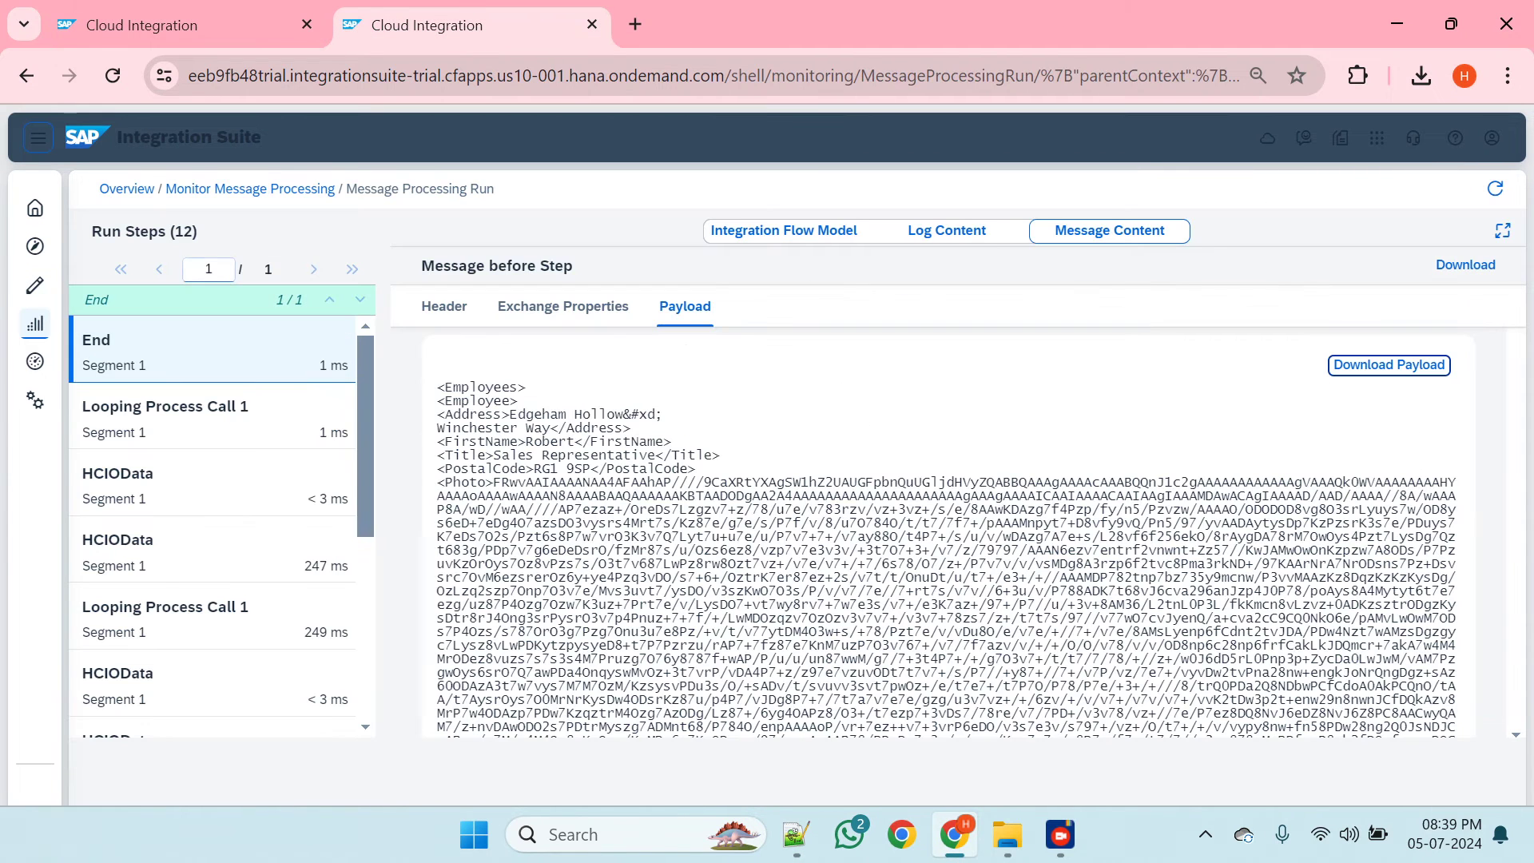
- Refresh the monitored message list and open the processing run of the latest LoopingProcessCall message
left_click(233, 190)
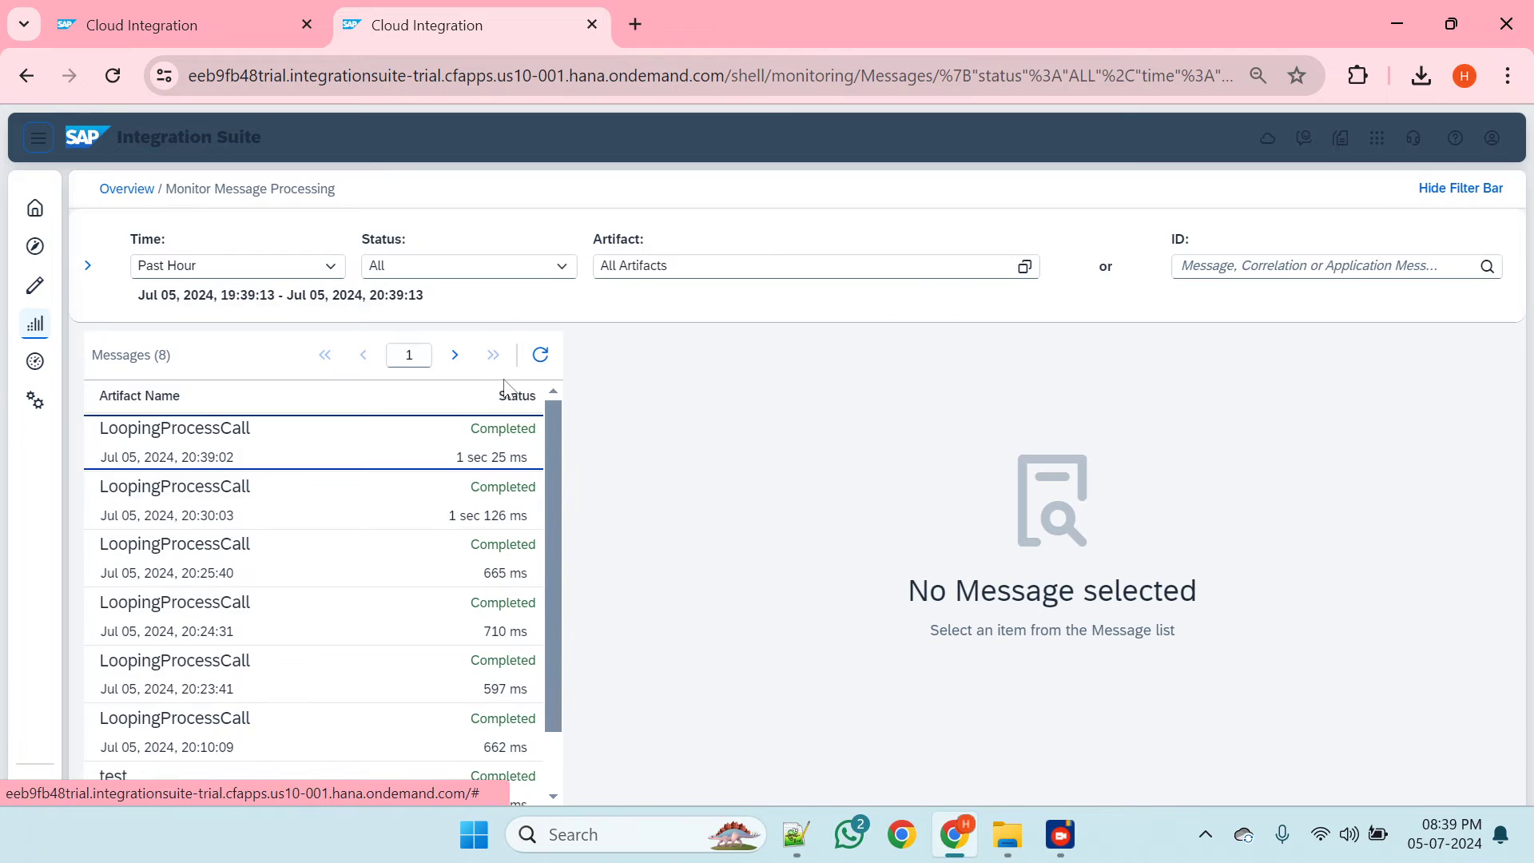
left_click(541, 355)
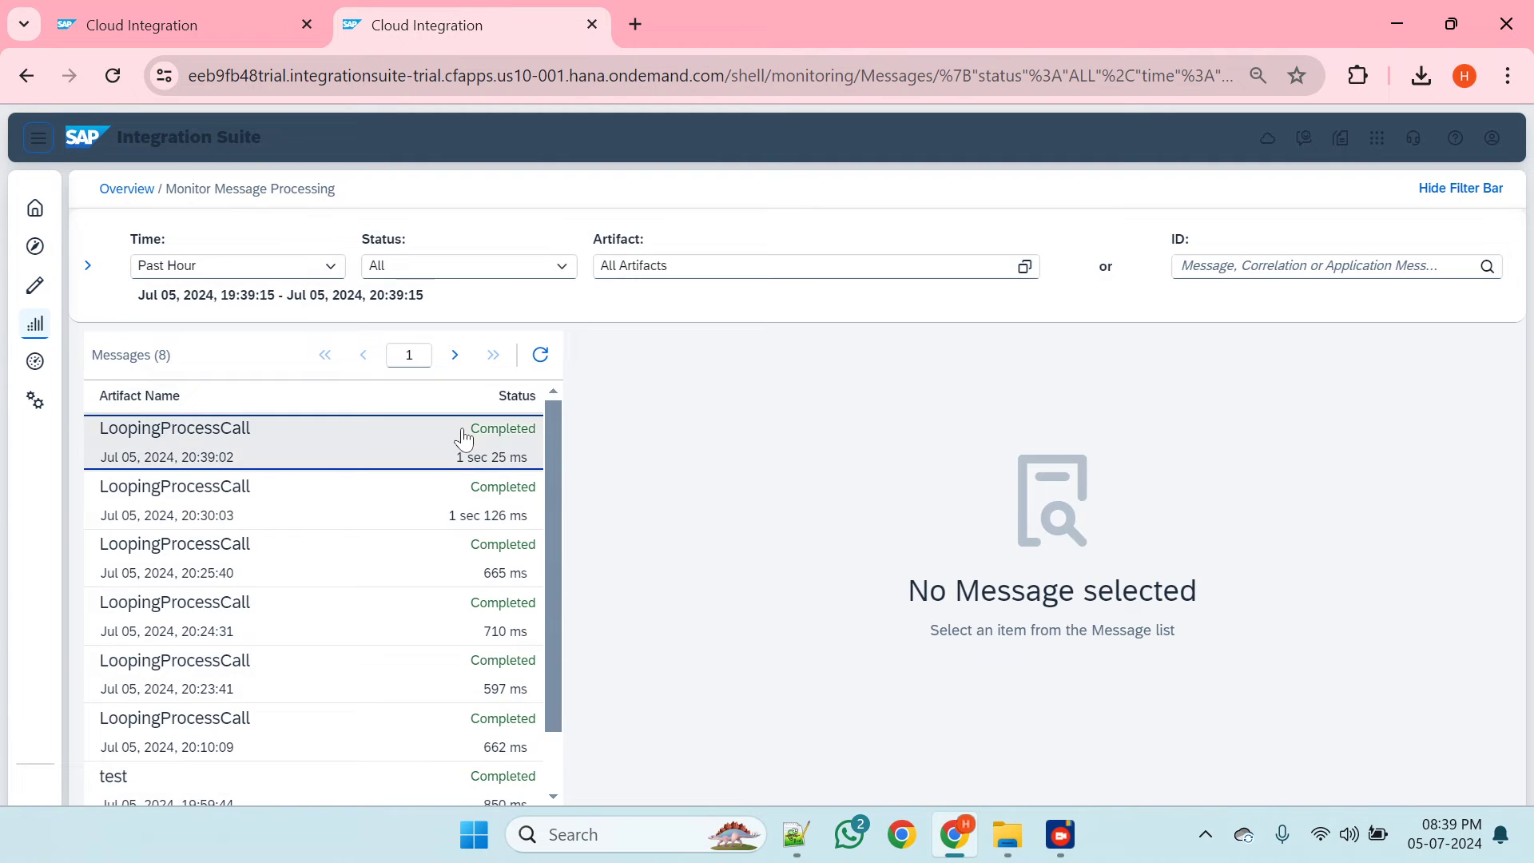
left_click(463, 429)
scroll(873, 567, "down", 5)
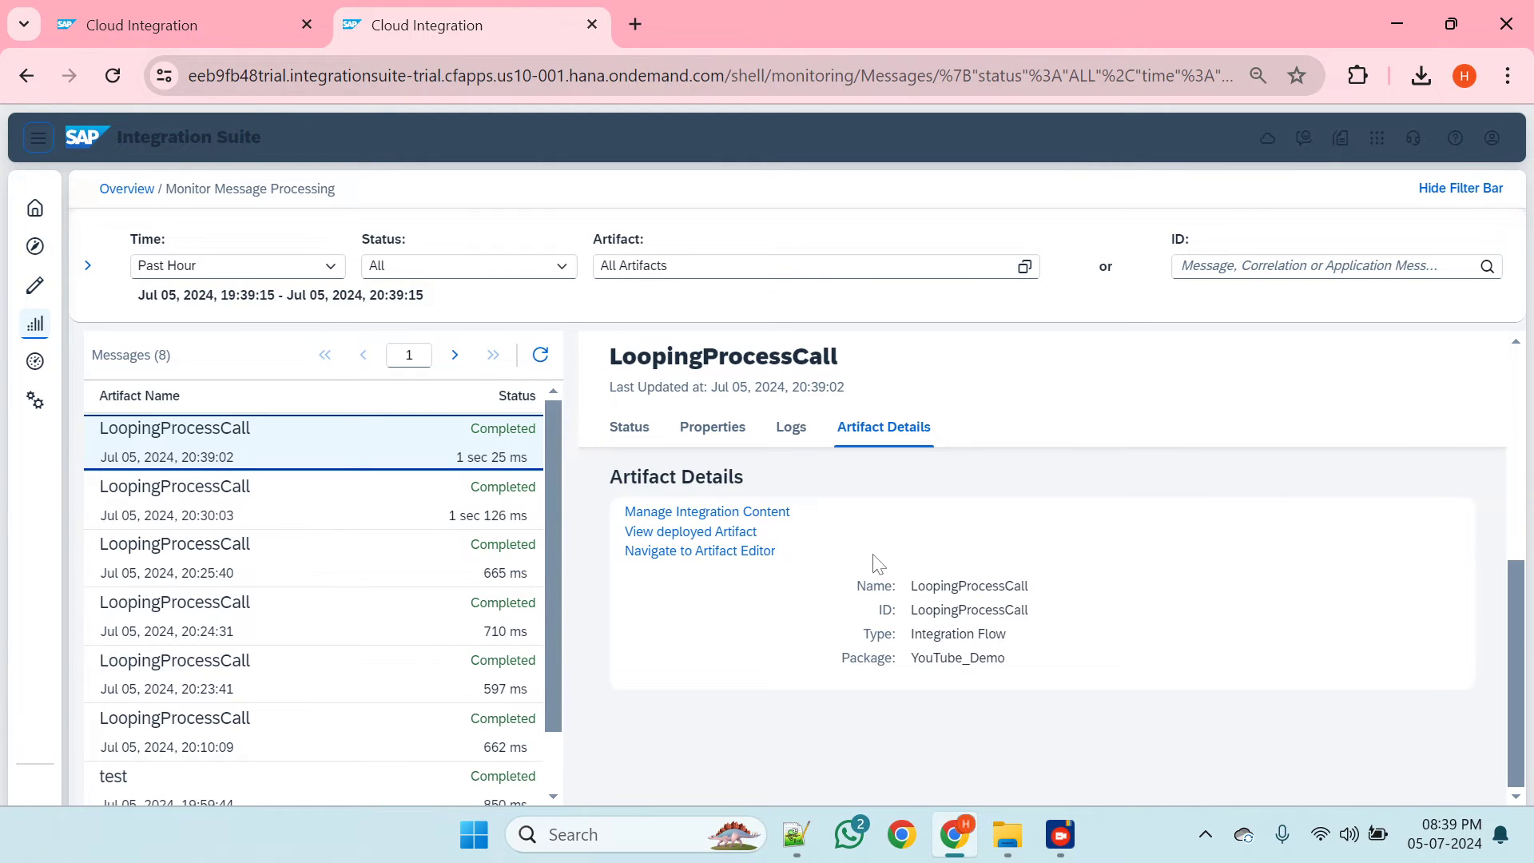
scroll(879, 559, "up", 2)
left_click(925, 502)
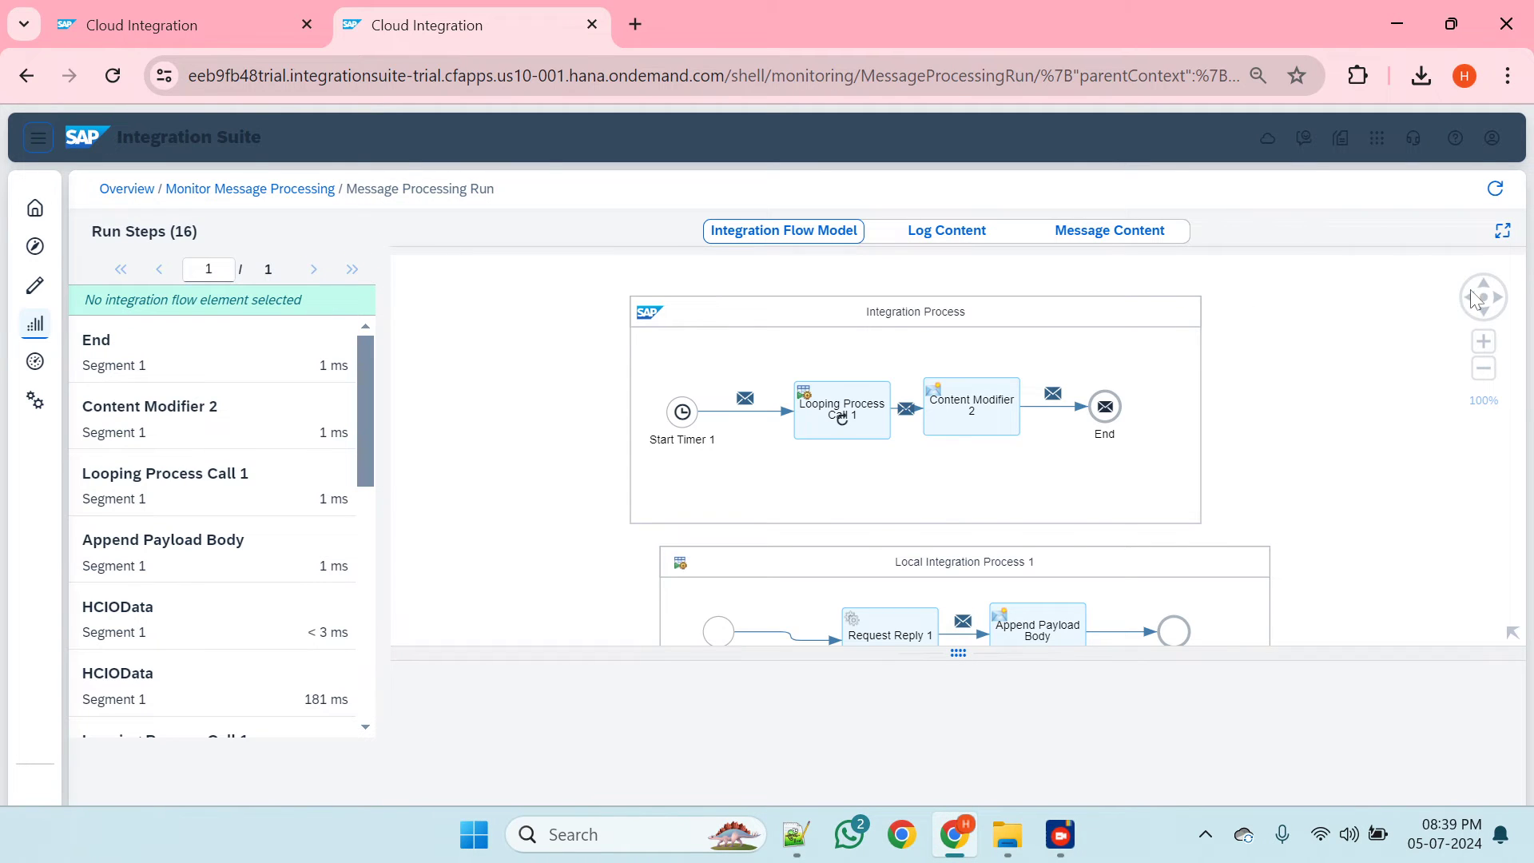
- Show the message payload before the End step and examine the combined Employees content
left_click(1484, 296)
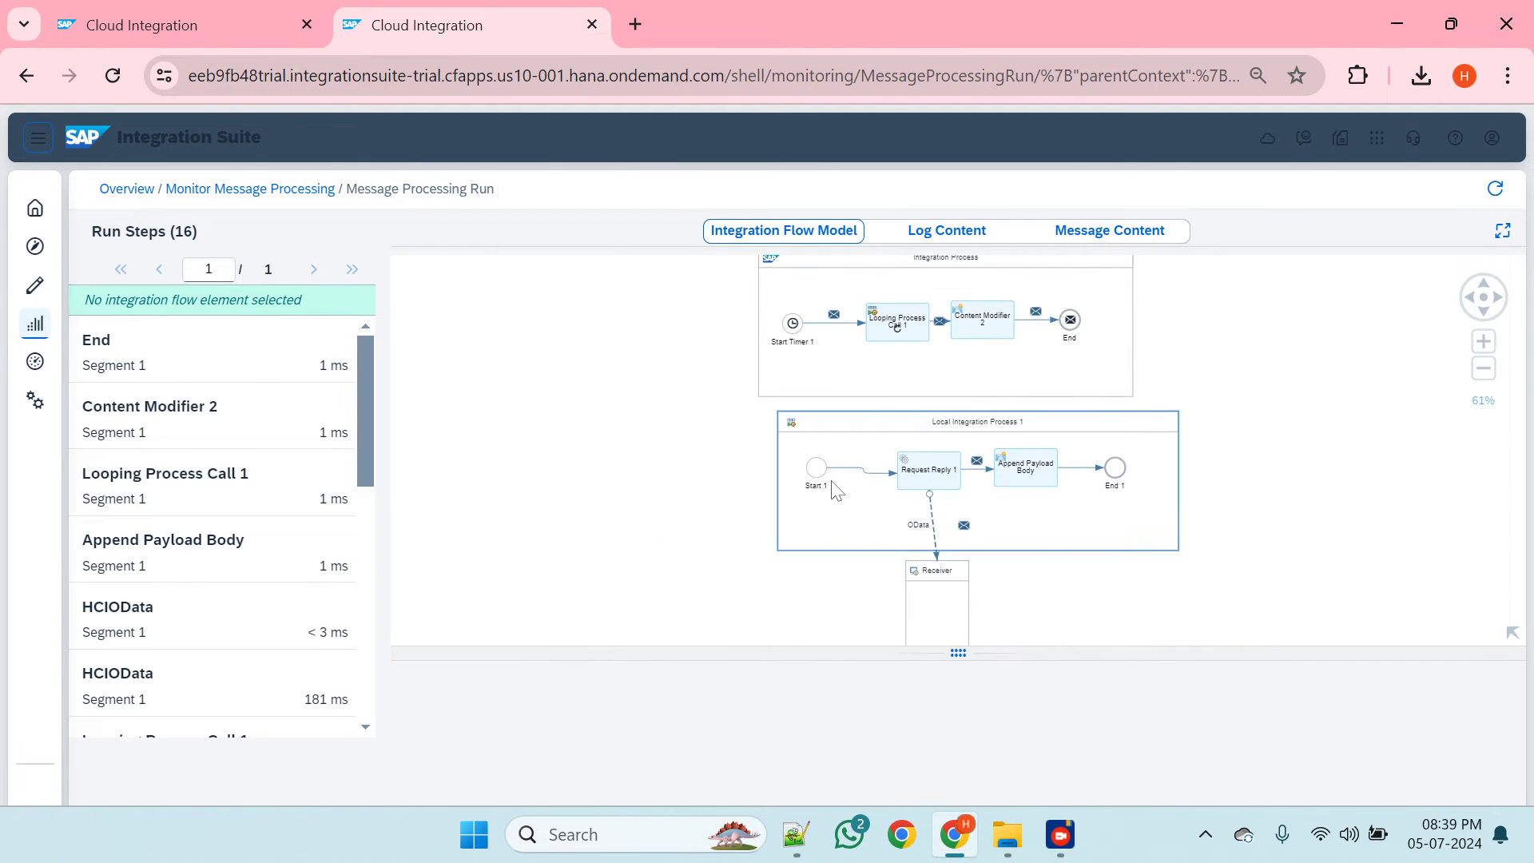
left_click(200, 339)
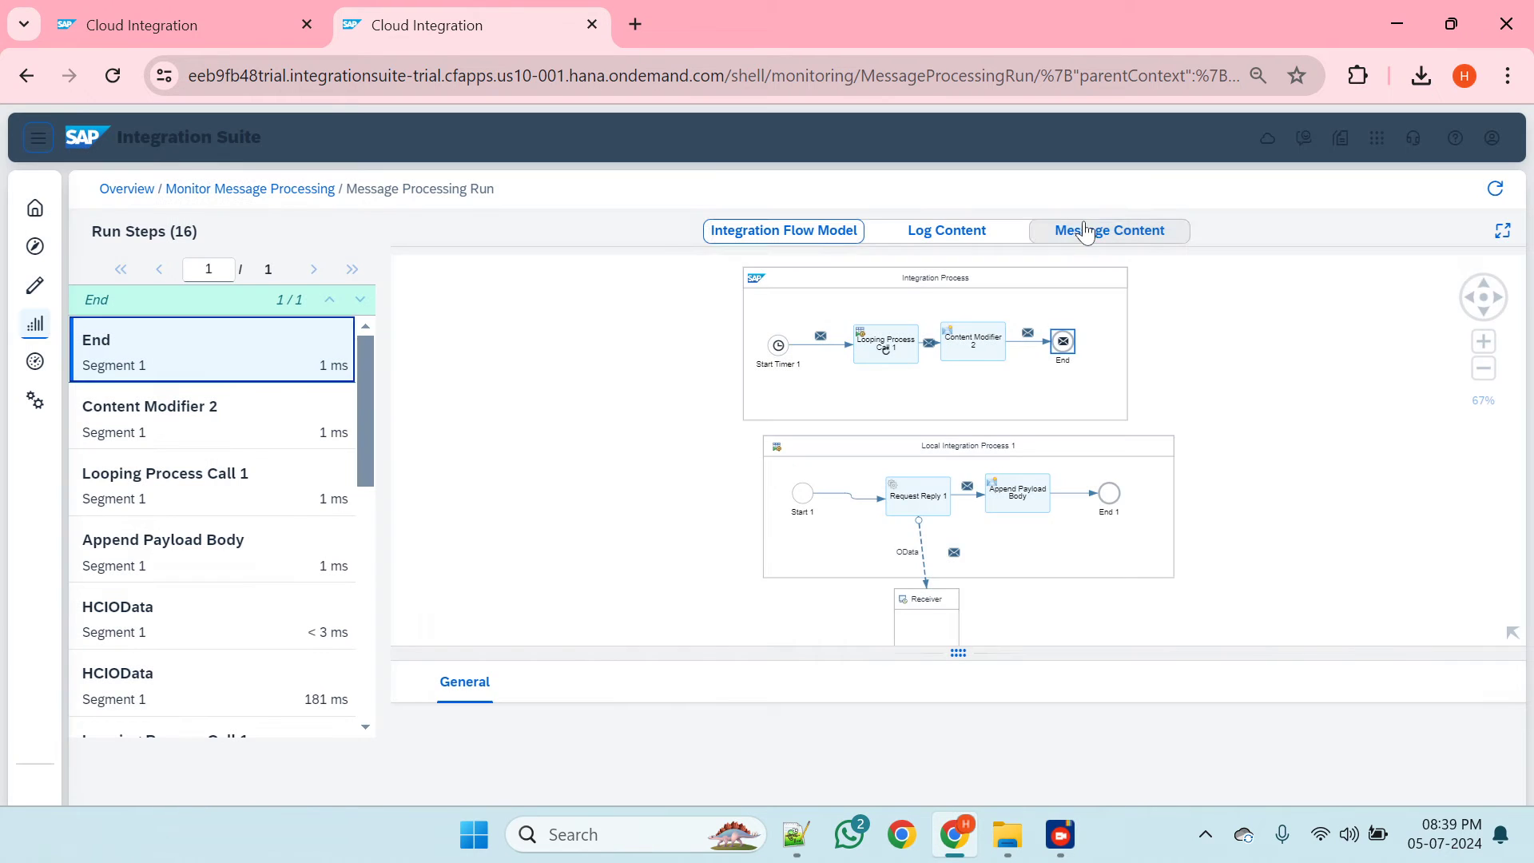
left_click(1086, 230)
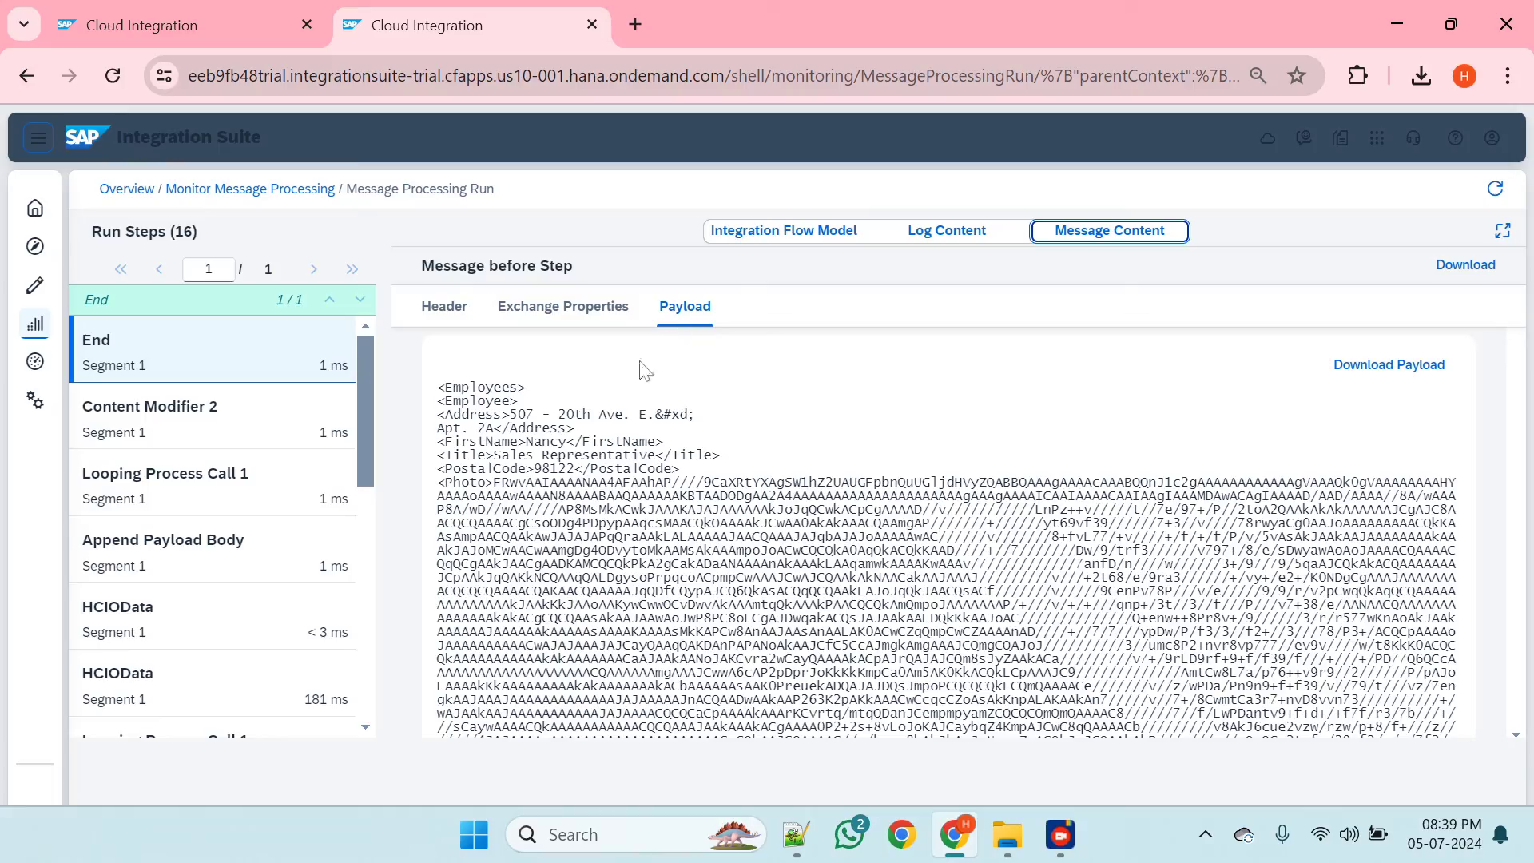
double_click(479, 387)
scroll(480, 388, "down", 15)
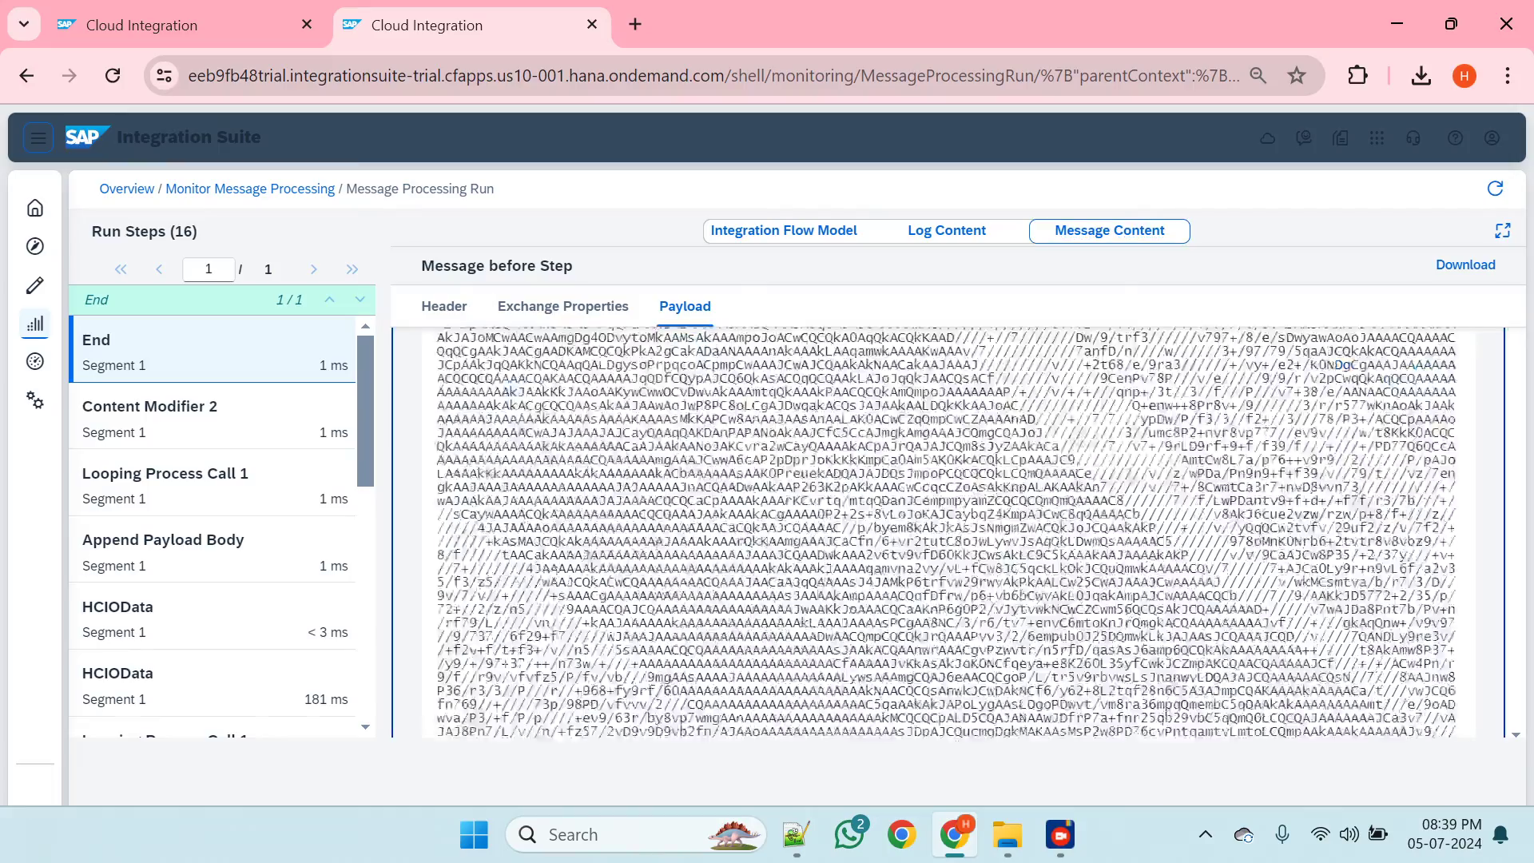
scroll(946, 532, "up", 15)
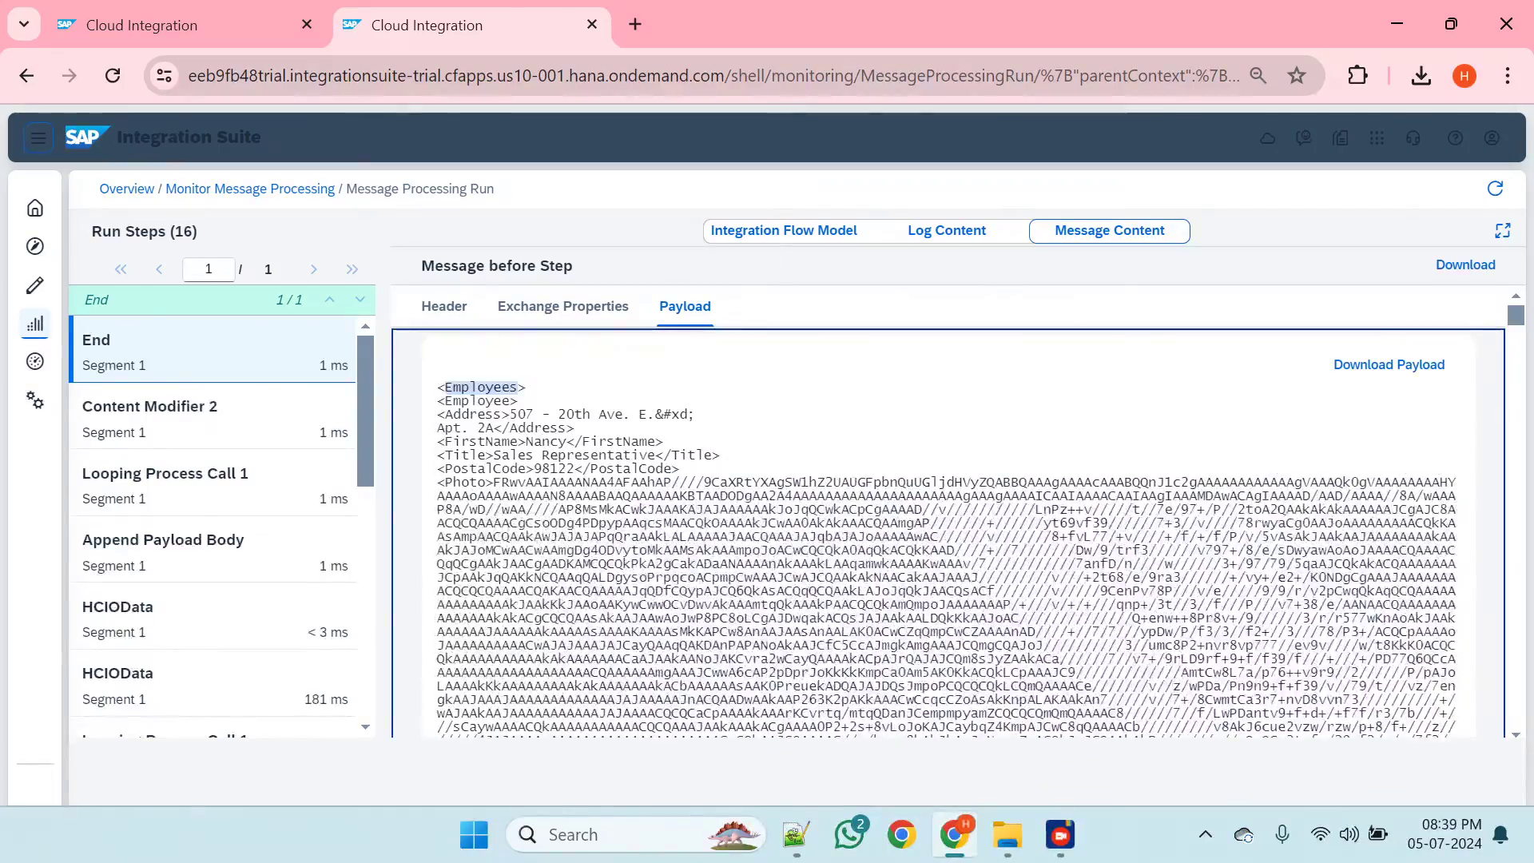
- Download the End step's payload and open the downloaded file in Notepad++
left_click(1431, 369)
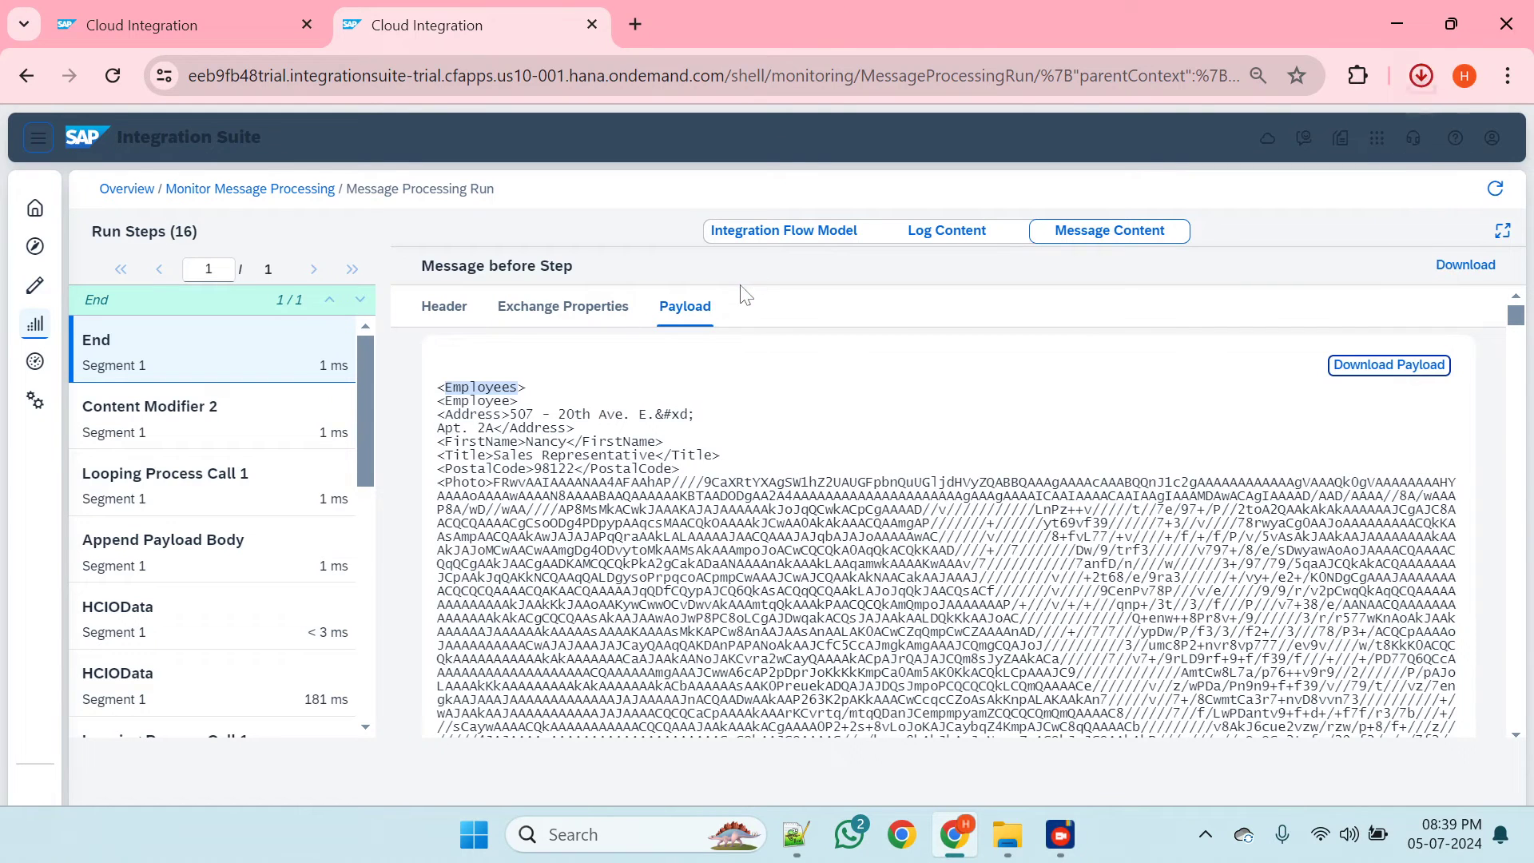
left_click(1182, 135)
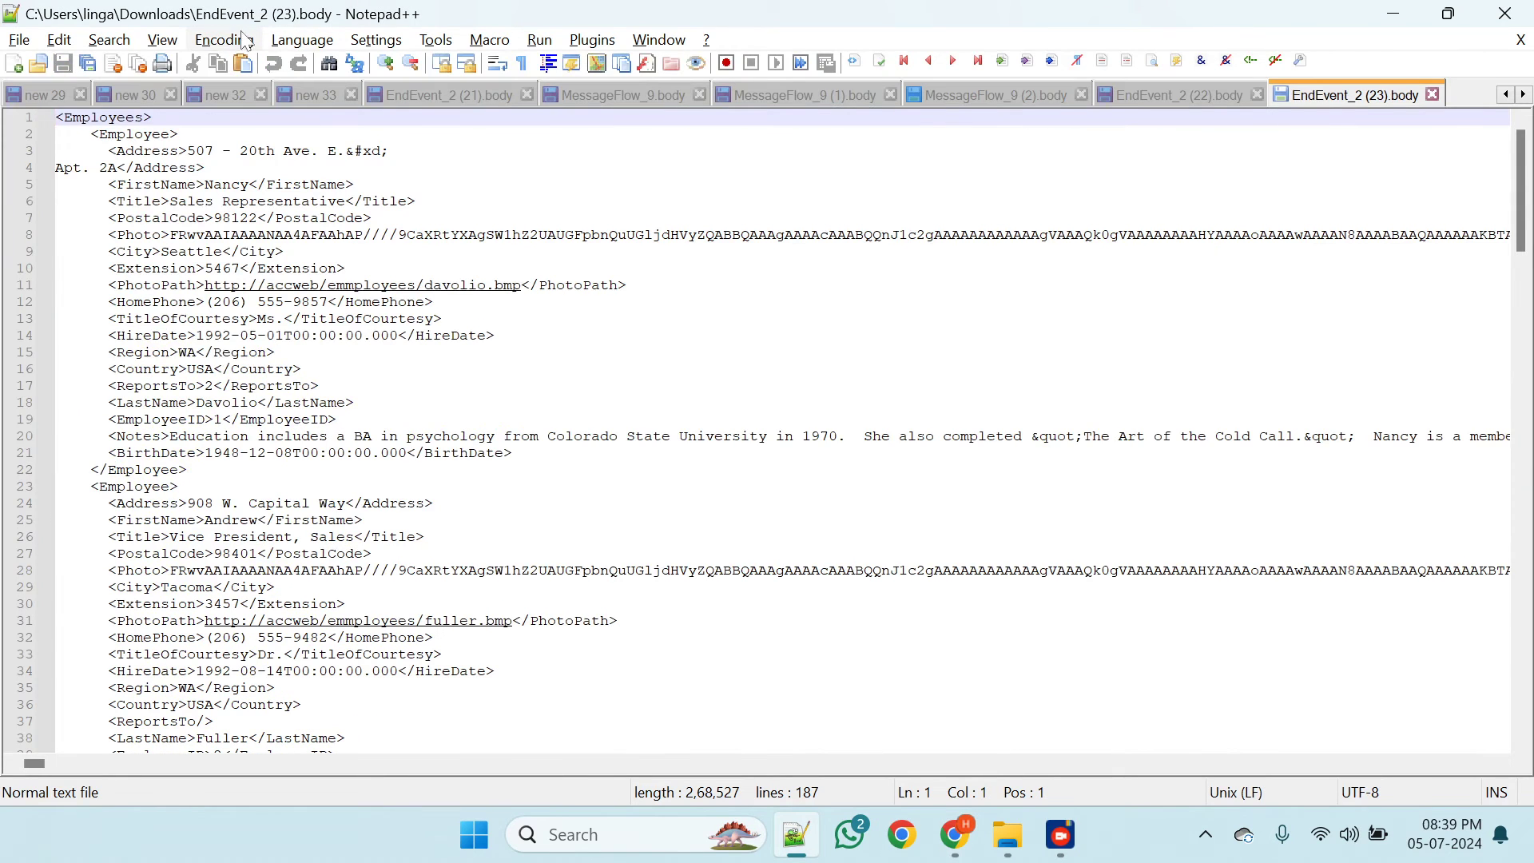
- Set the payload document's language to XML and skim through its Employee records
left_click(298, 41)
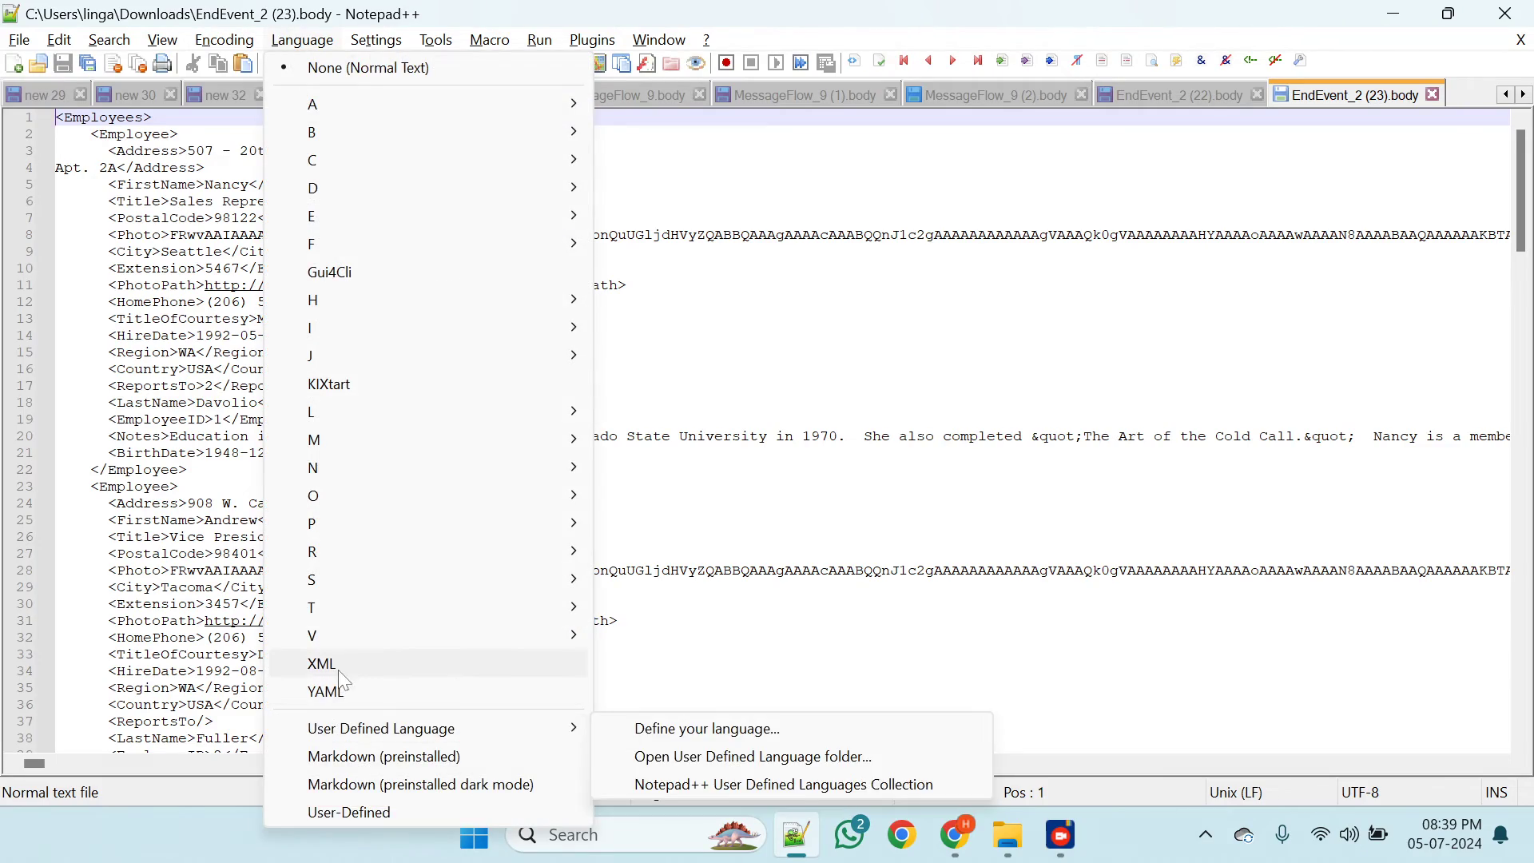
left_click(321, 664)
scroll(759, 431, "down", 20)
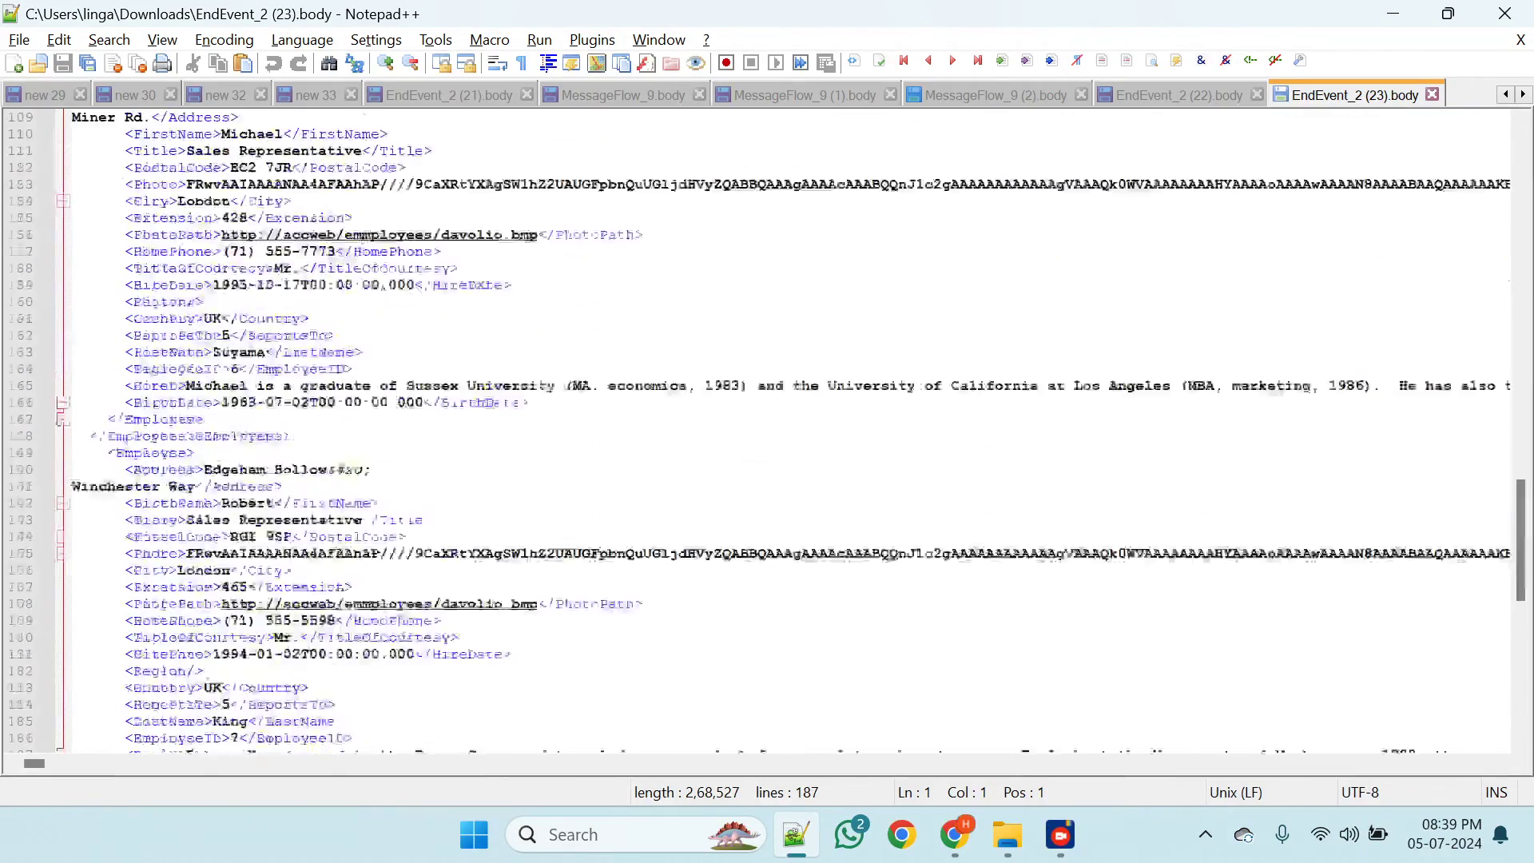
scroll(759, 431, "up", 20)
scroll(759, 432, "up", 4)
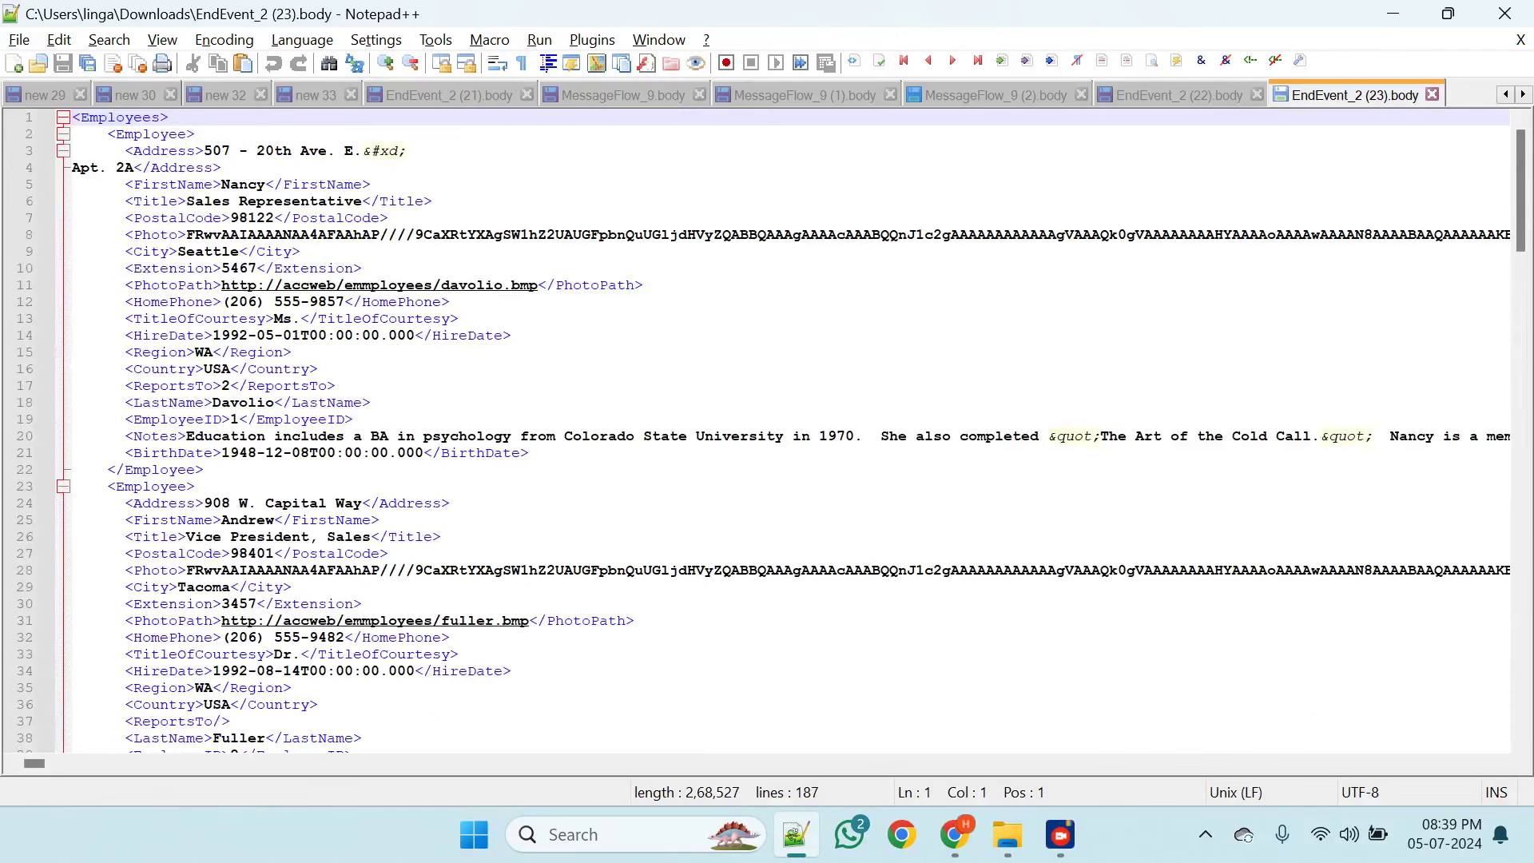
- Collapse the three Employee nodes of the first Employees block and move the next opening <Employees> tag onto its own line
left_click(62, 118)
left_click(62, 118)
left_click(63, 135)
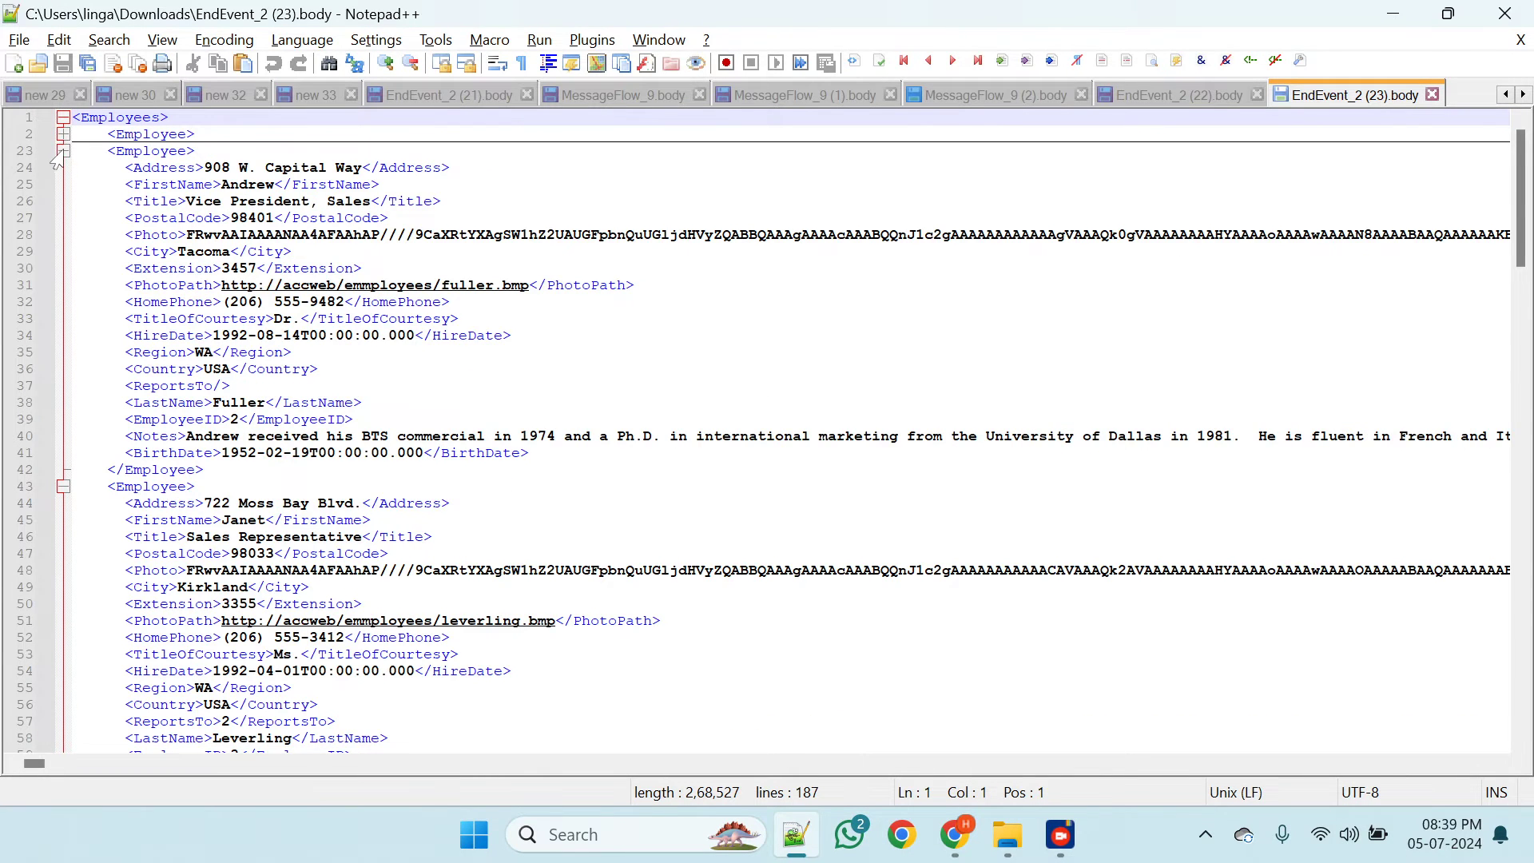
left_click(61, 152)
left_click(63, 168)
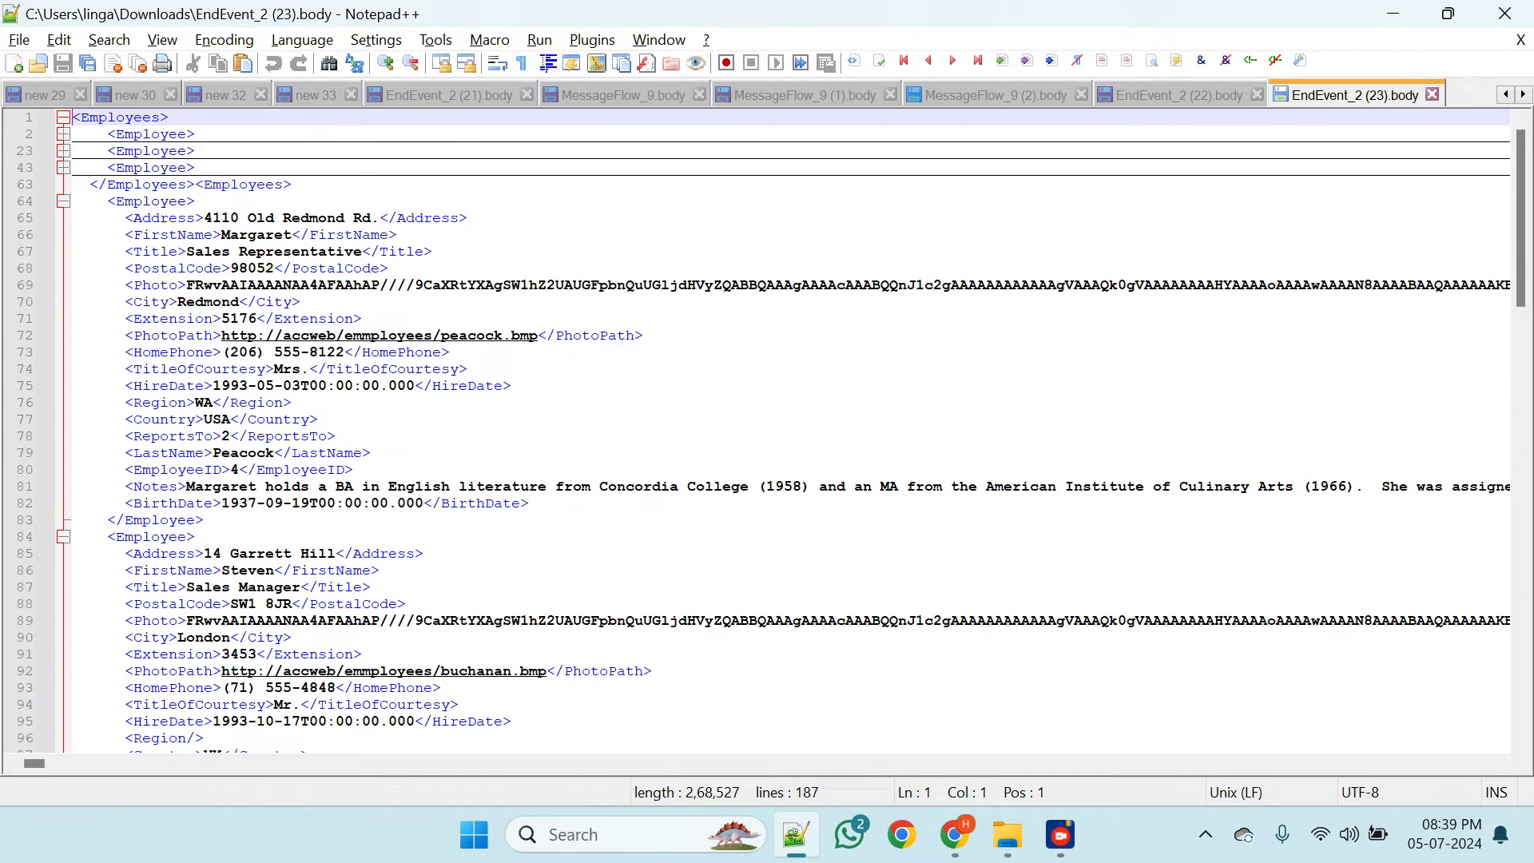
left_click(195, 184)
key("Return")
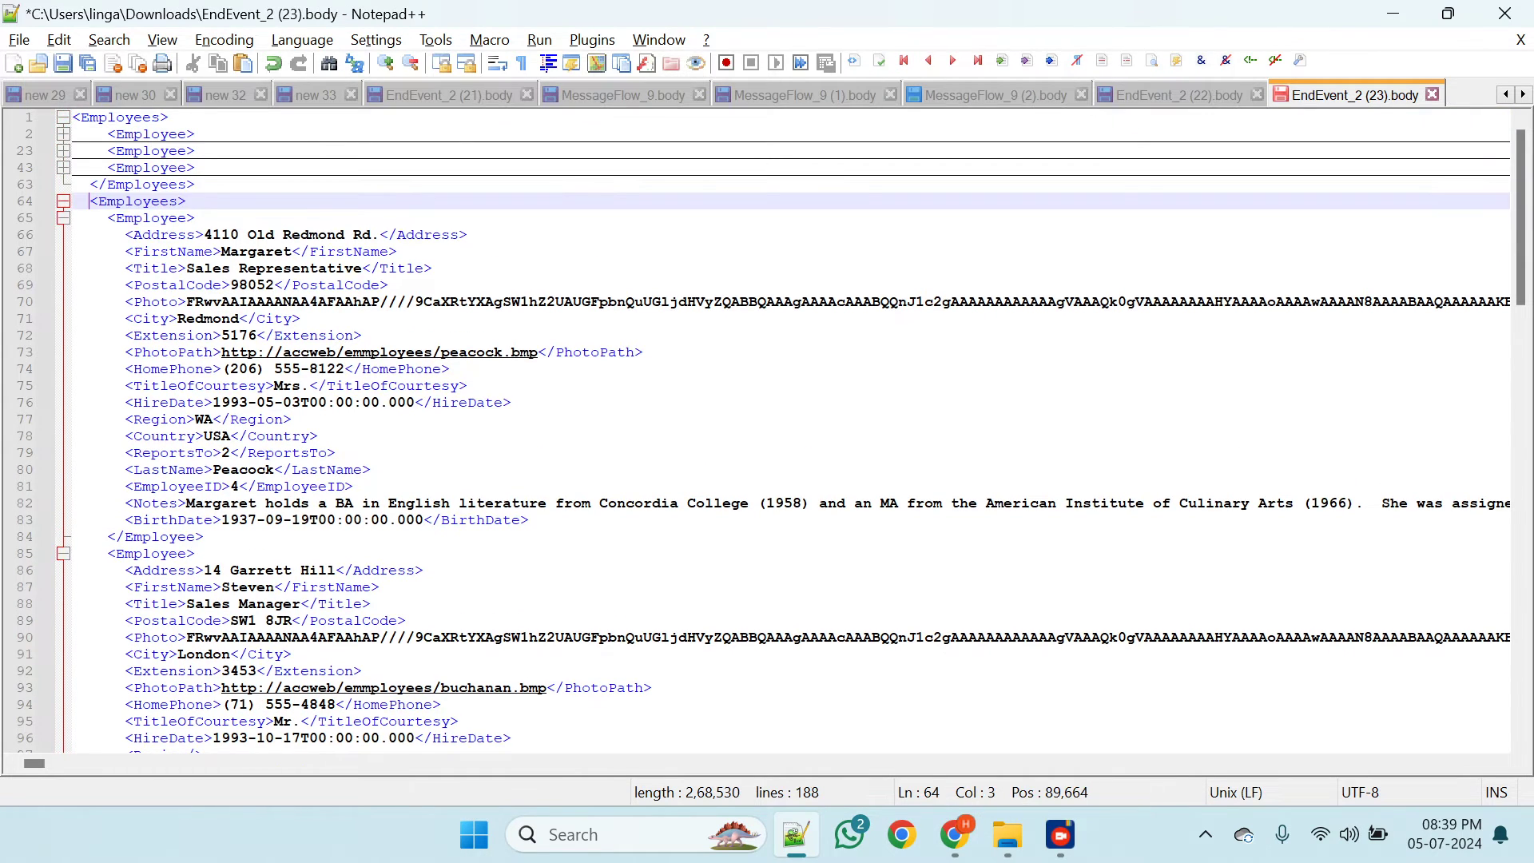
left_click(159, 184)
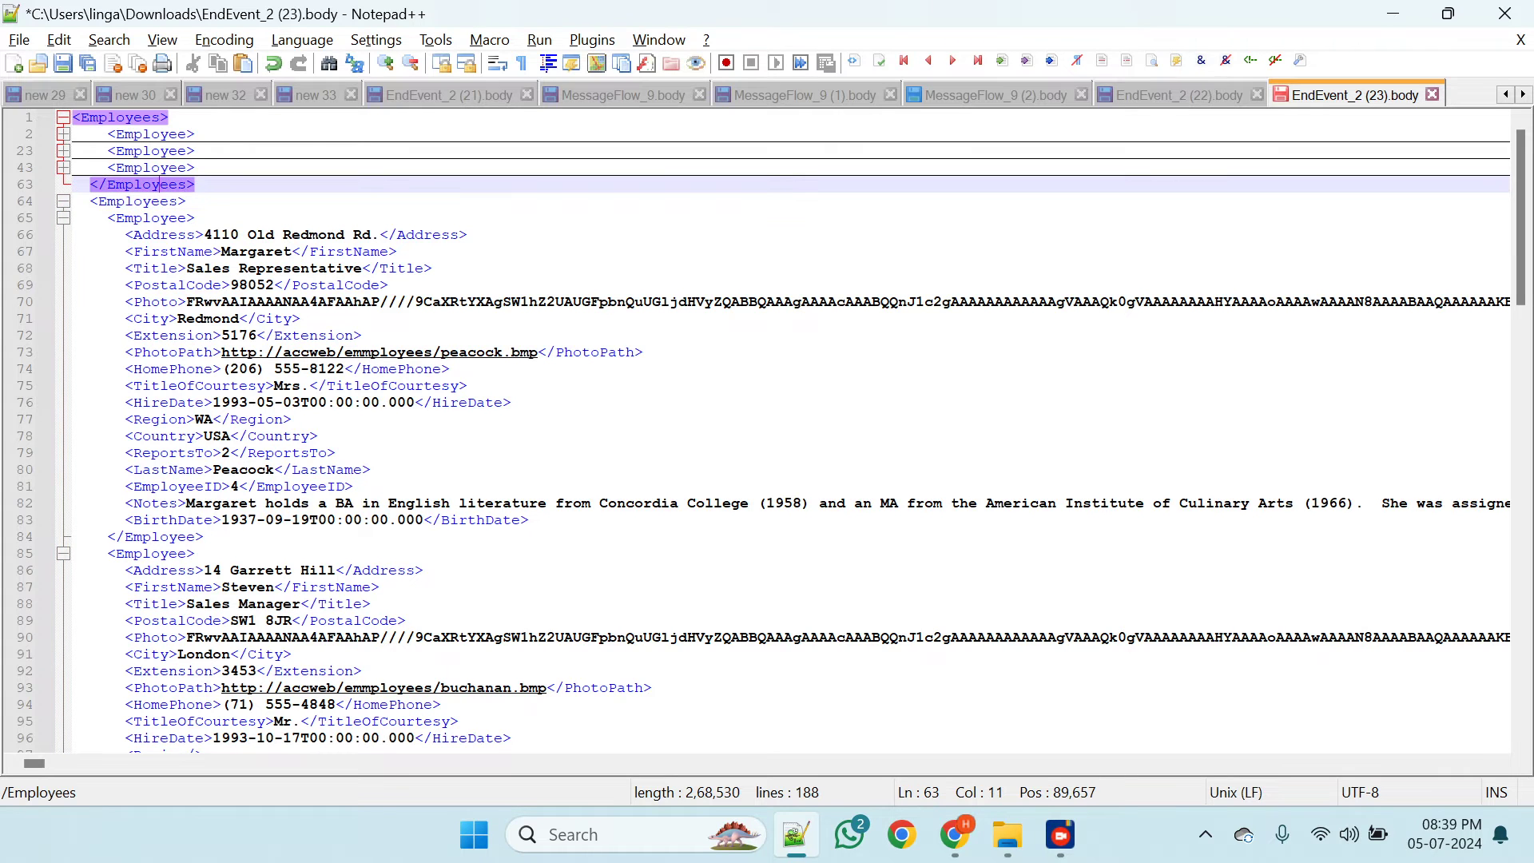
- Collapse the three Employee nodes of the second Employees block and separate the third block from it with a blank line
left_click(60, 203)
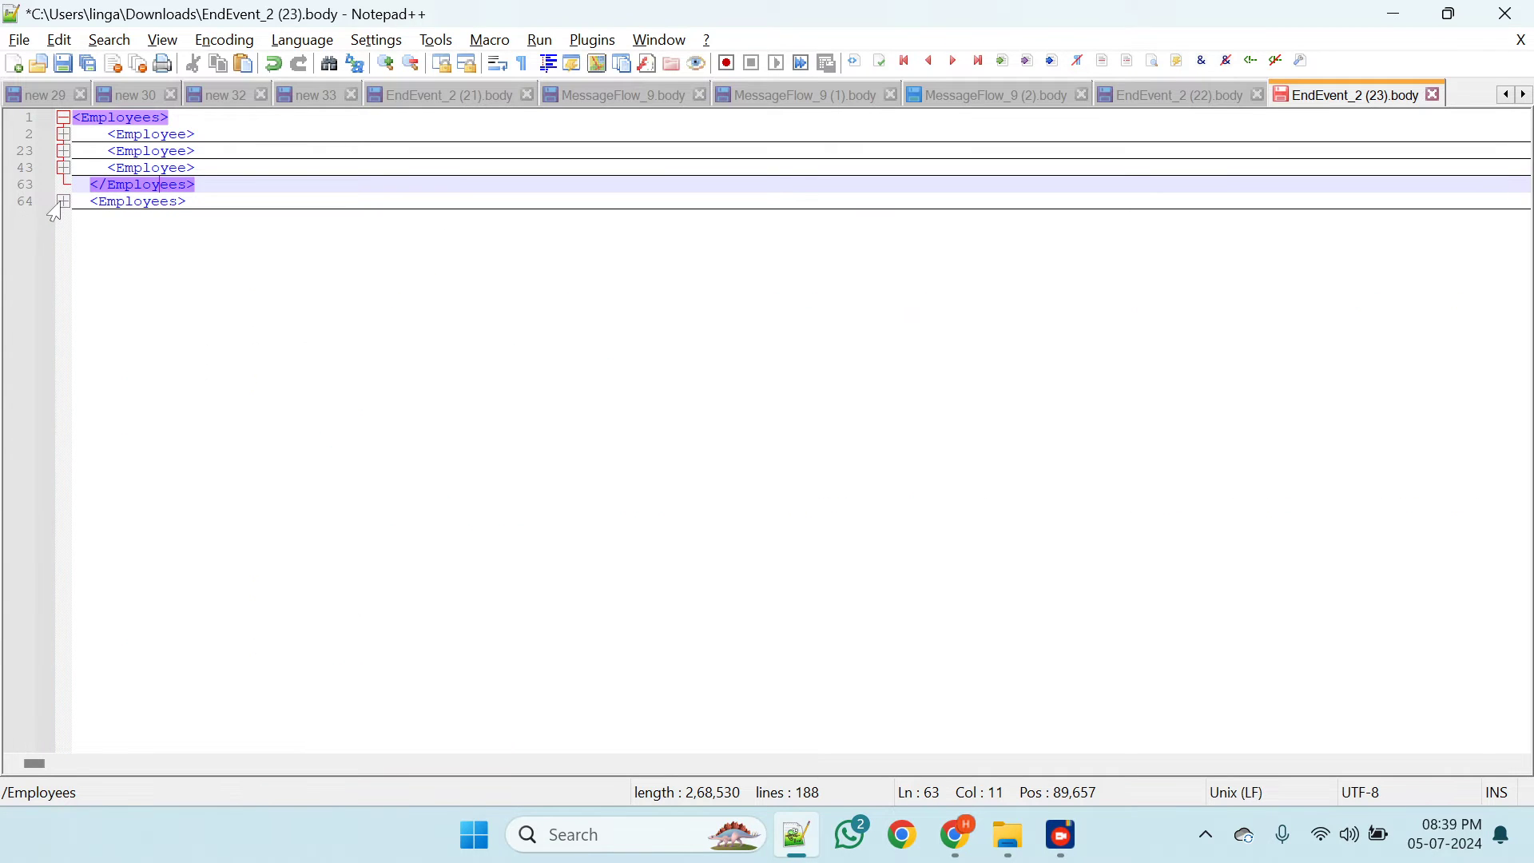
left_click(59, 203)
left_click(61, 219)
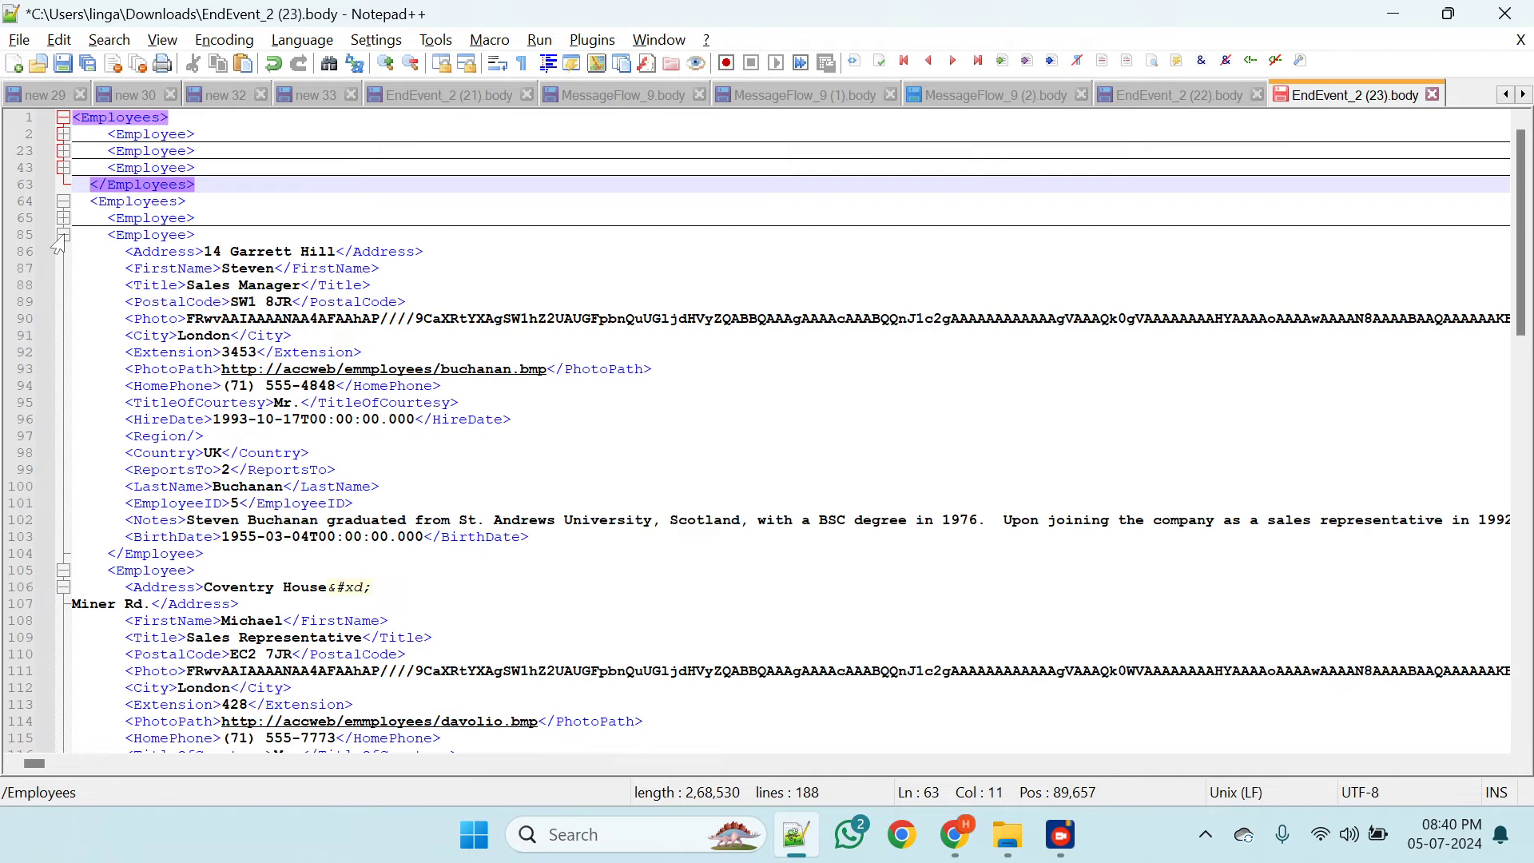
left_click(62, 236)
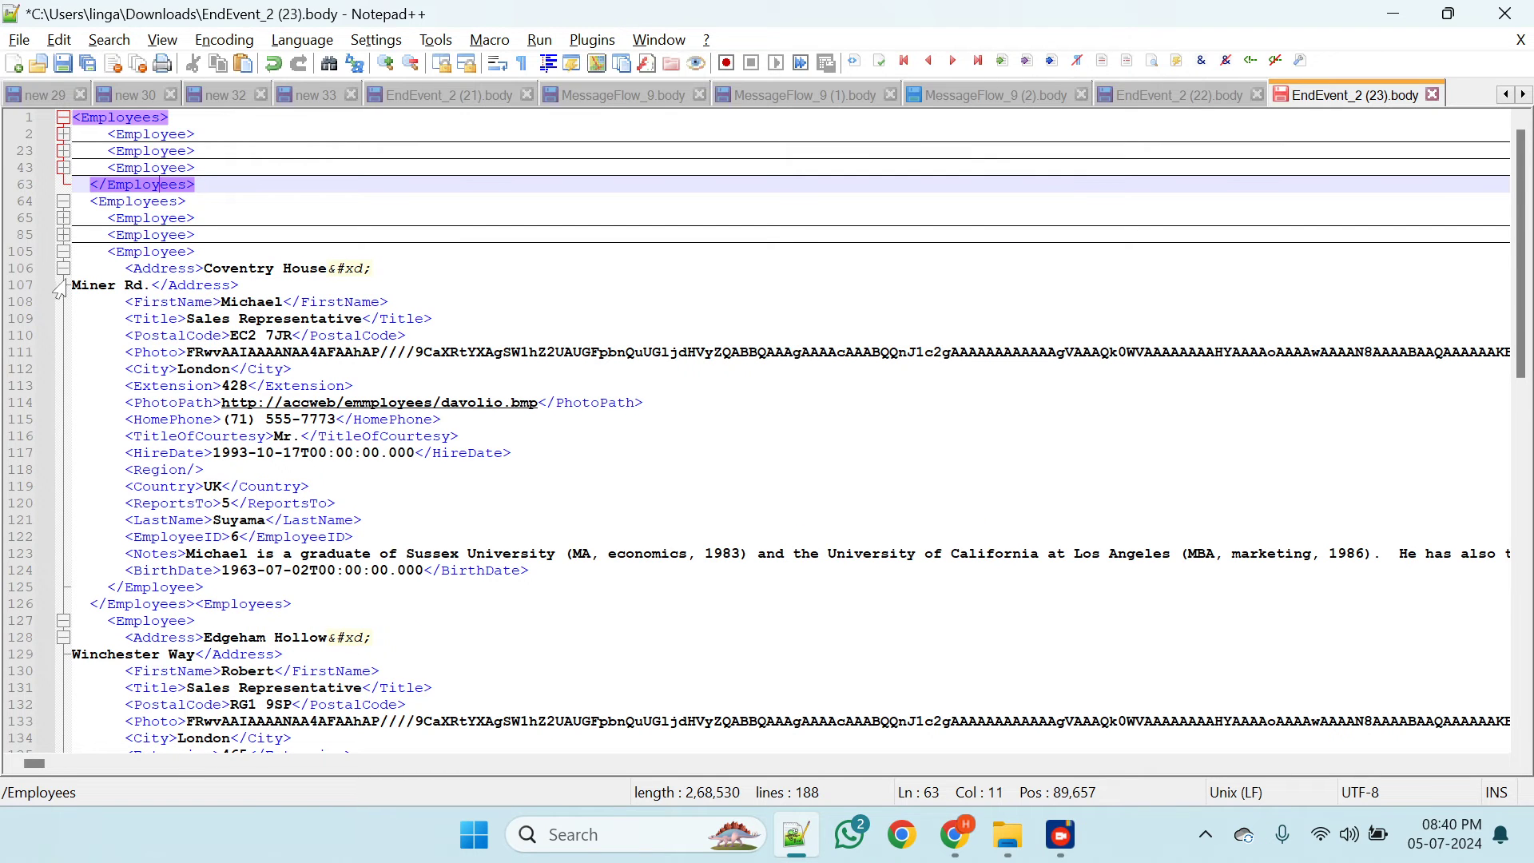
left_click(63, 252)
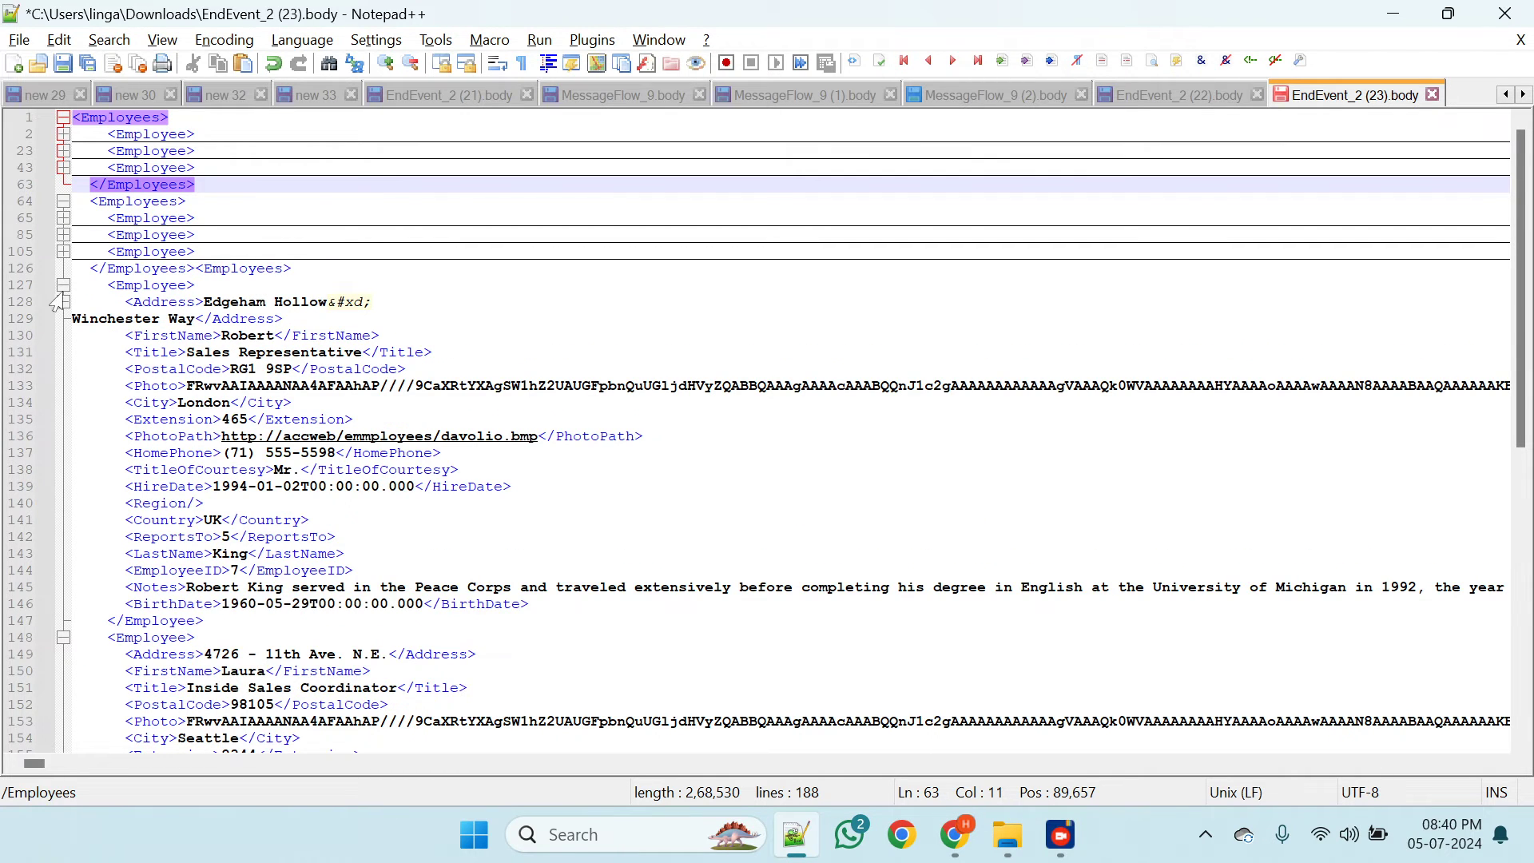
left_click(195, 269)
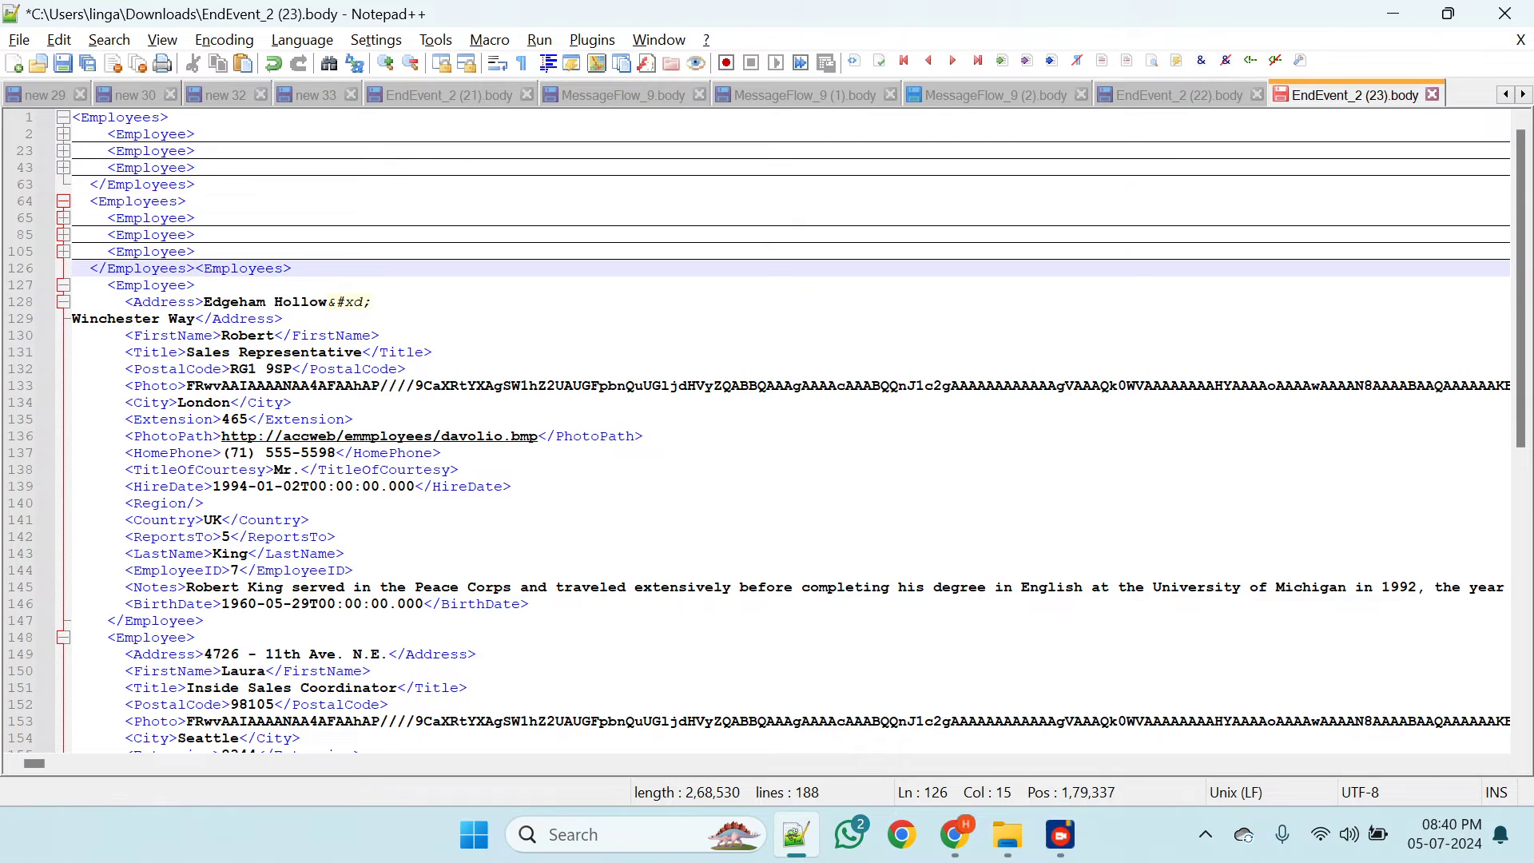
key("Return")
key("Return")
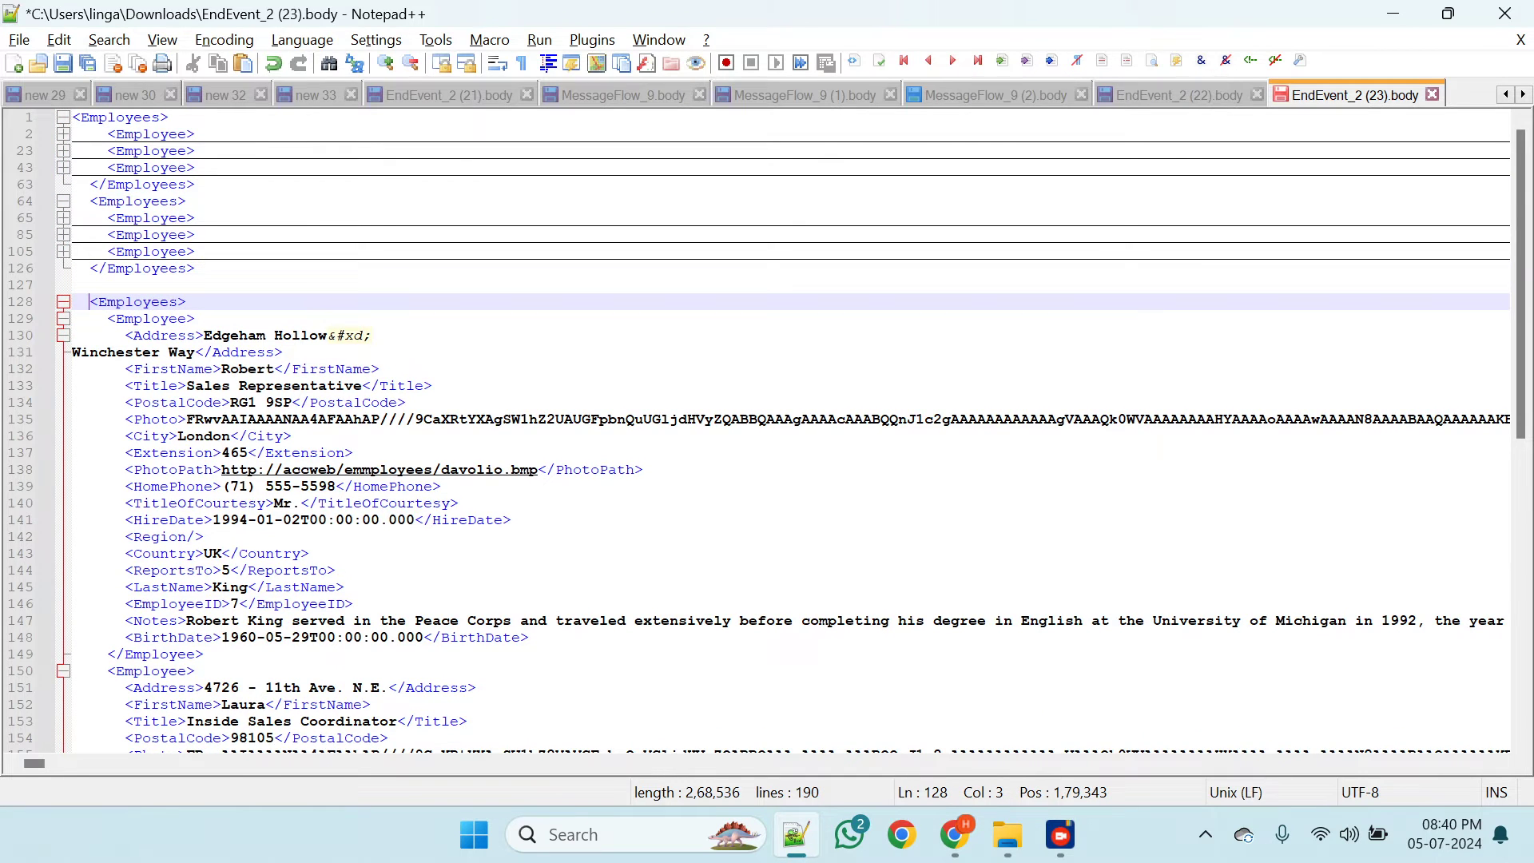
left_click(195, 185)
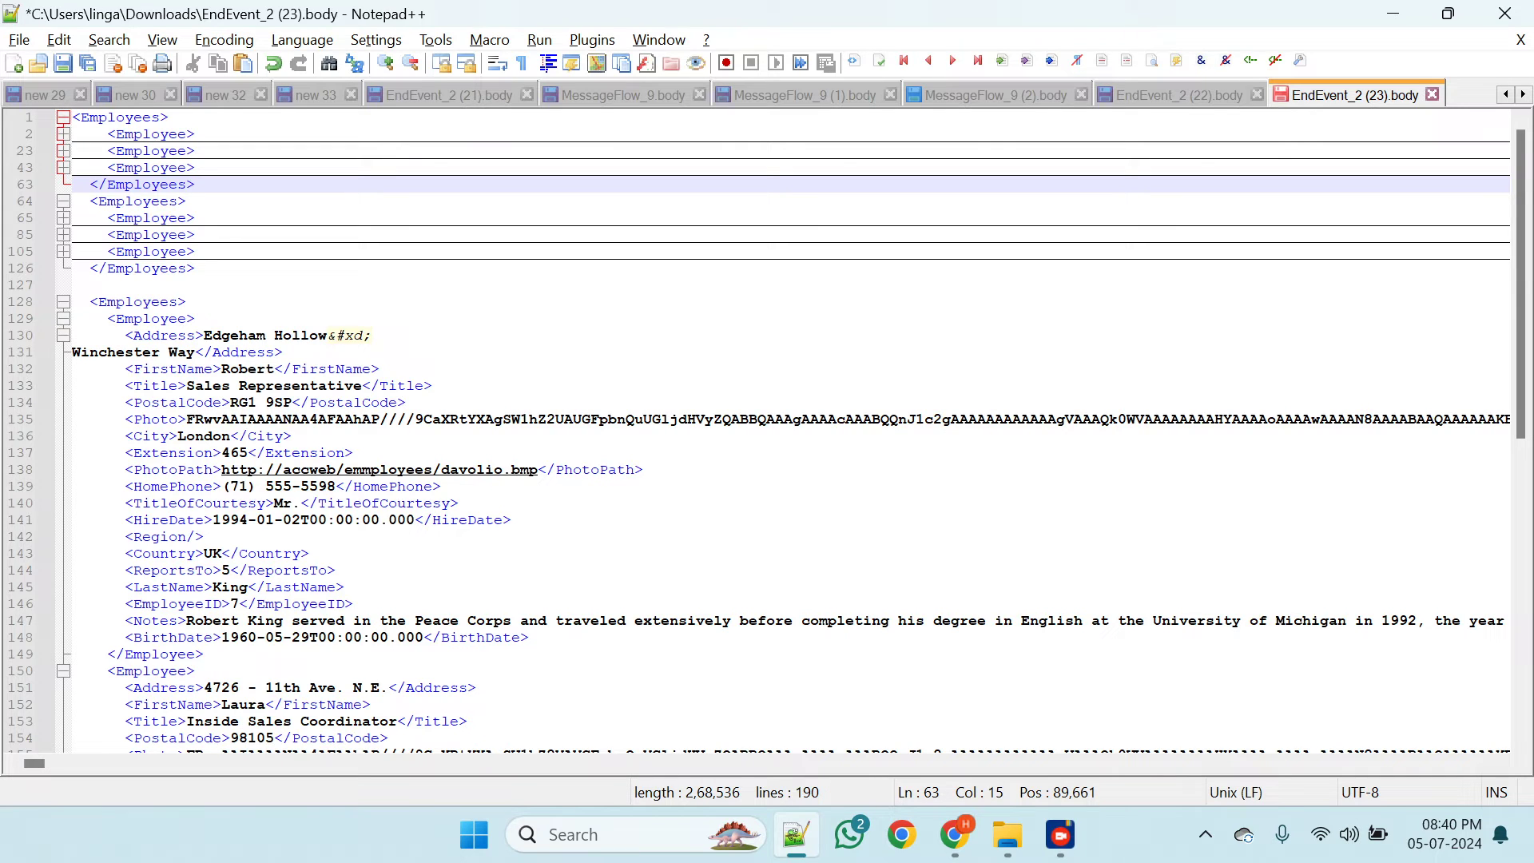
- Back in the browser's LoopingProcessCall editor, put <root> above and <<root>> below ${property.StorePayload} in Content Modifier 2's message body
key("alt+Tab")
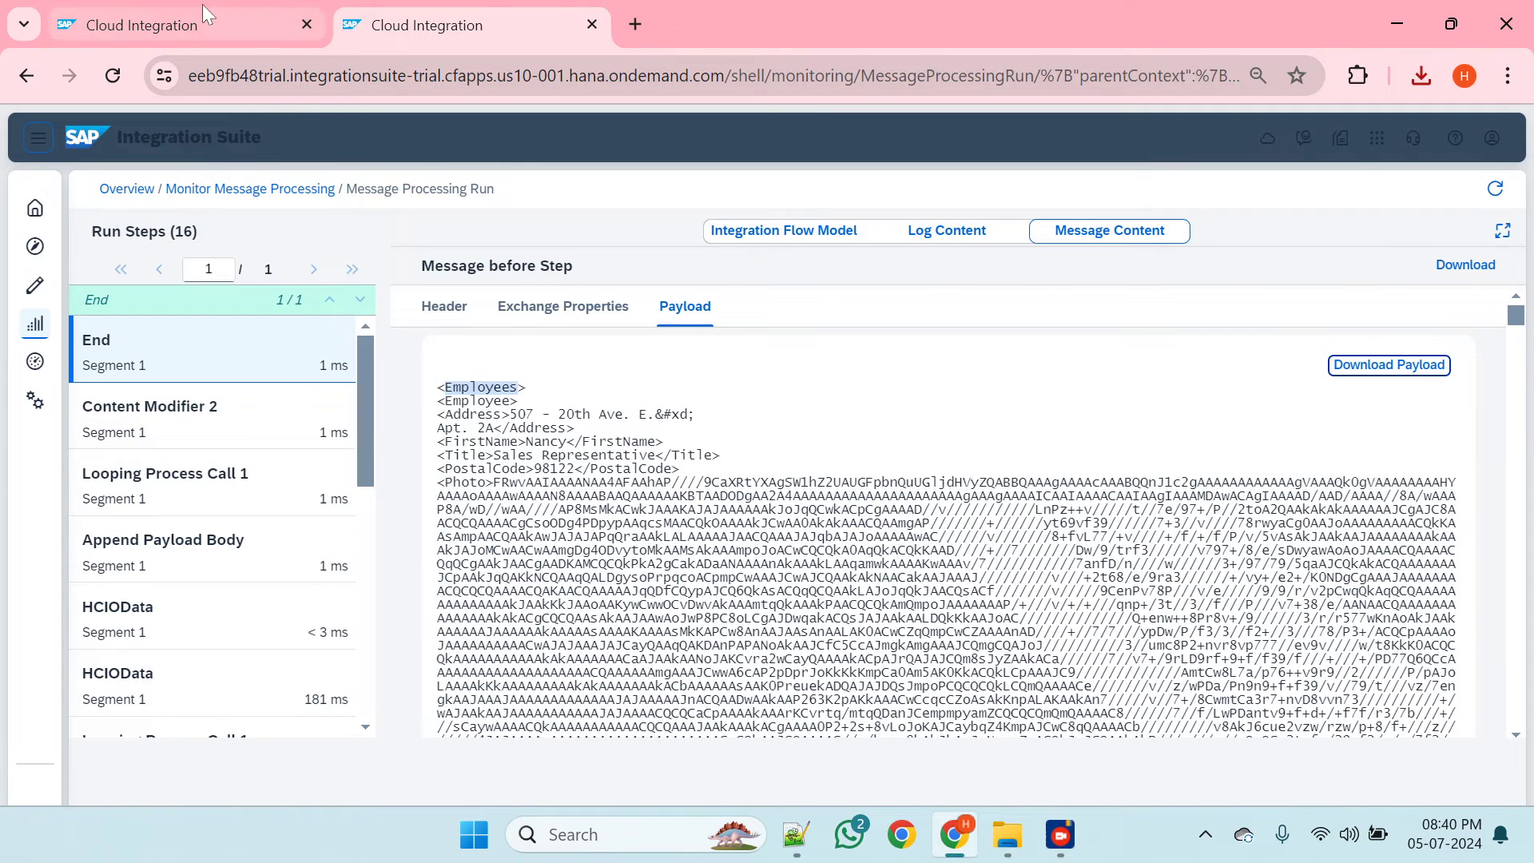
left_click(232, 10)
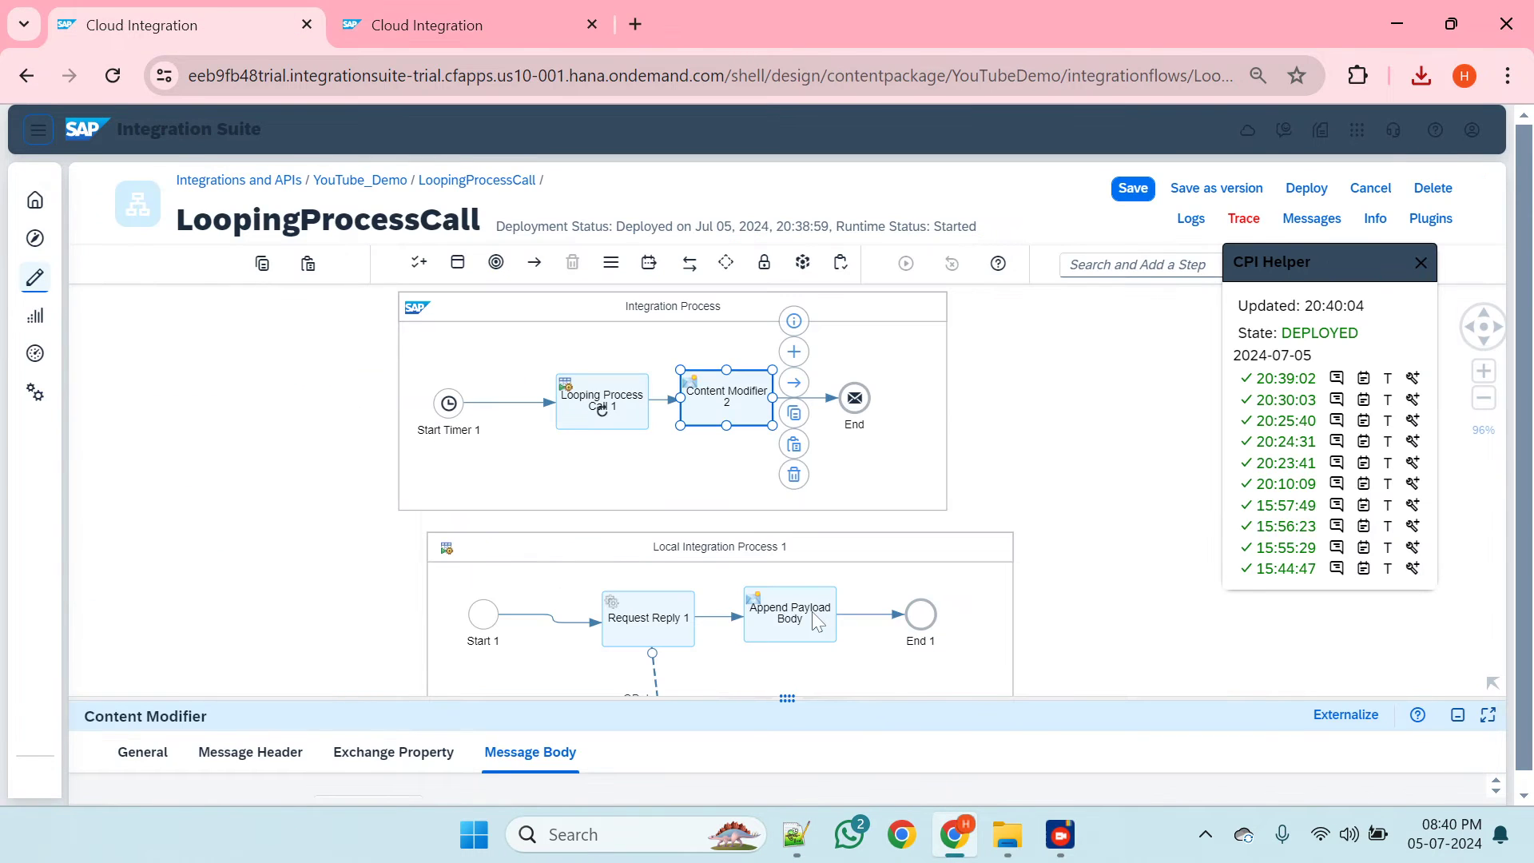
left_click_drag(787, 699, 787, 441)
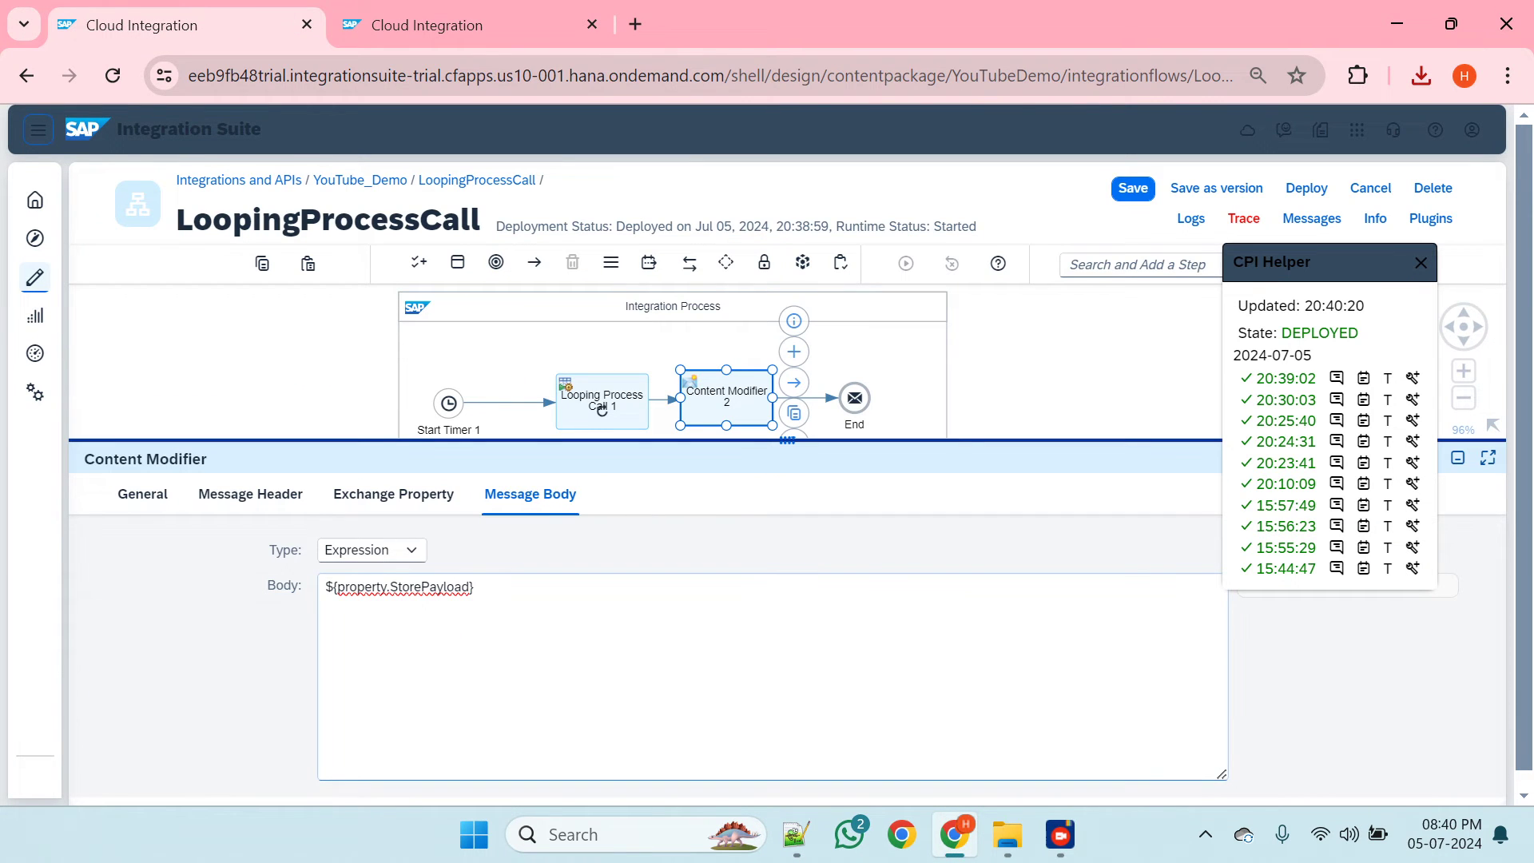
mouse_move(326, 587)
left_mouse_down()
mouse_move(474, 588)
mouse_move(332, 590)
left_mouse_up()
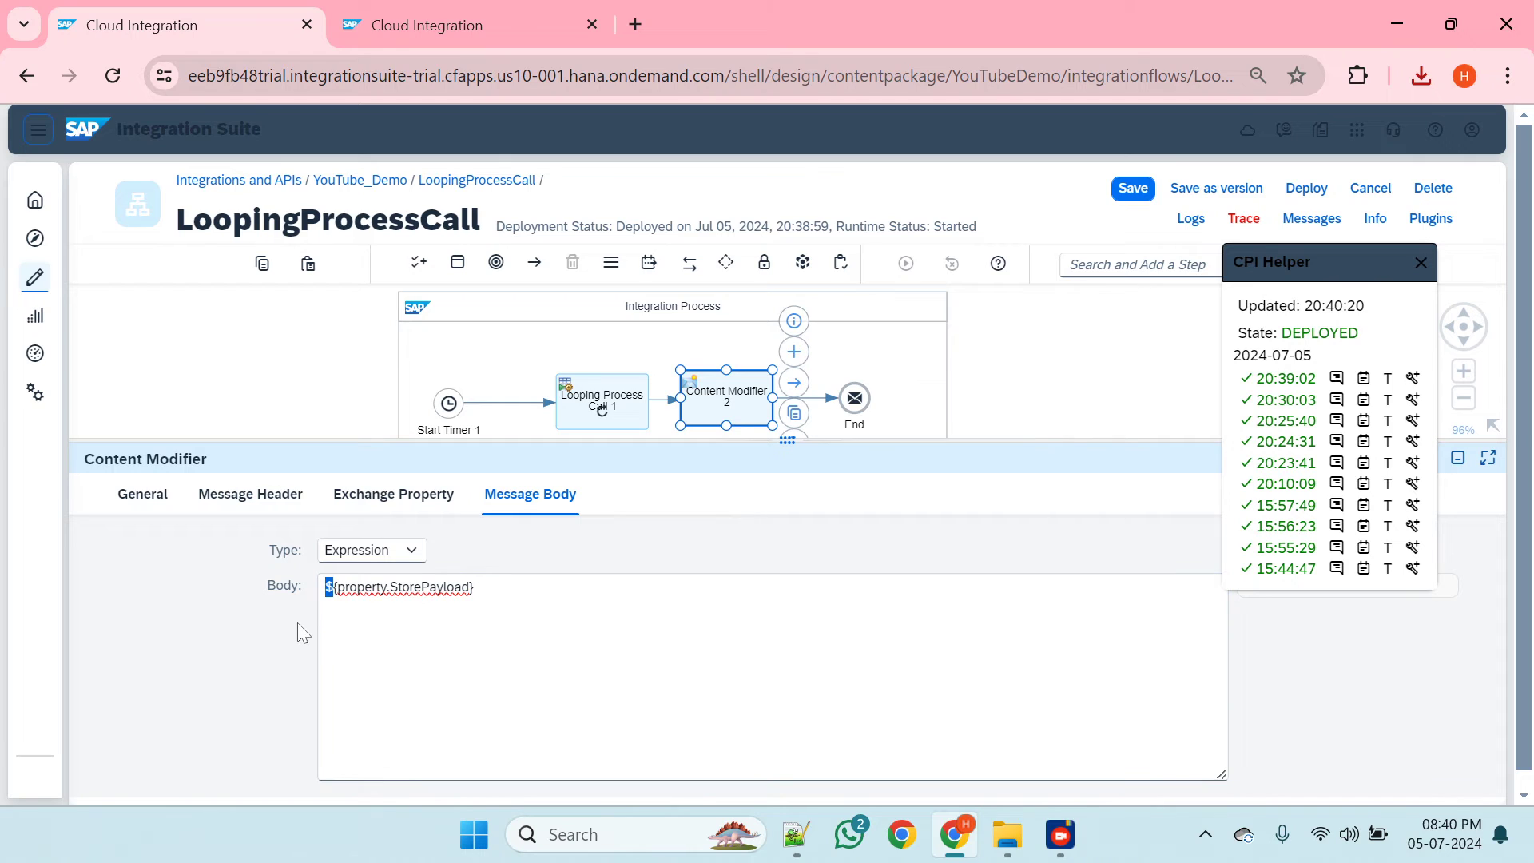
key("Return")
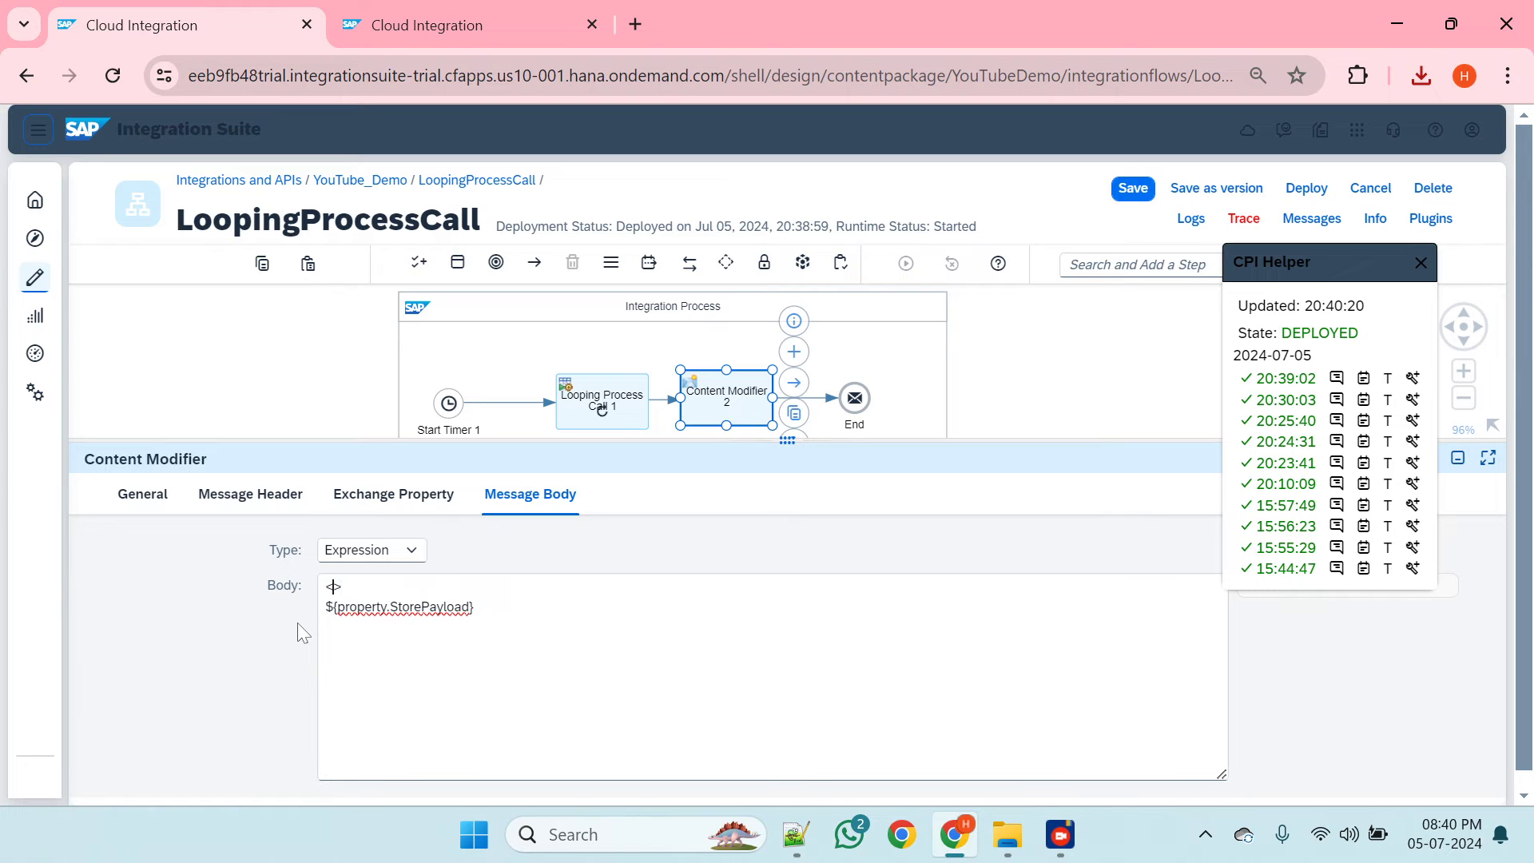
type("root>")
key("End")
key("shift+Home")
key("ctrl+c")
key("ctrl+End")
key("ctrl+v")
key("Up")
key("Delete")
- Save the LoopingProcessCall integration flow, deploy it, and acknowledge the deployment
left_click(1134, 191)
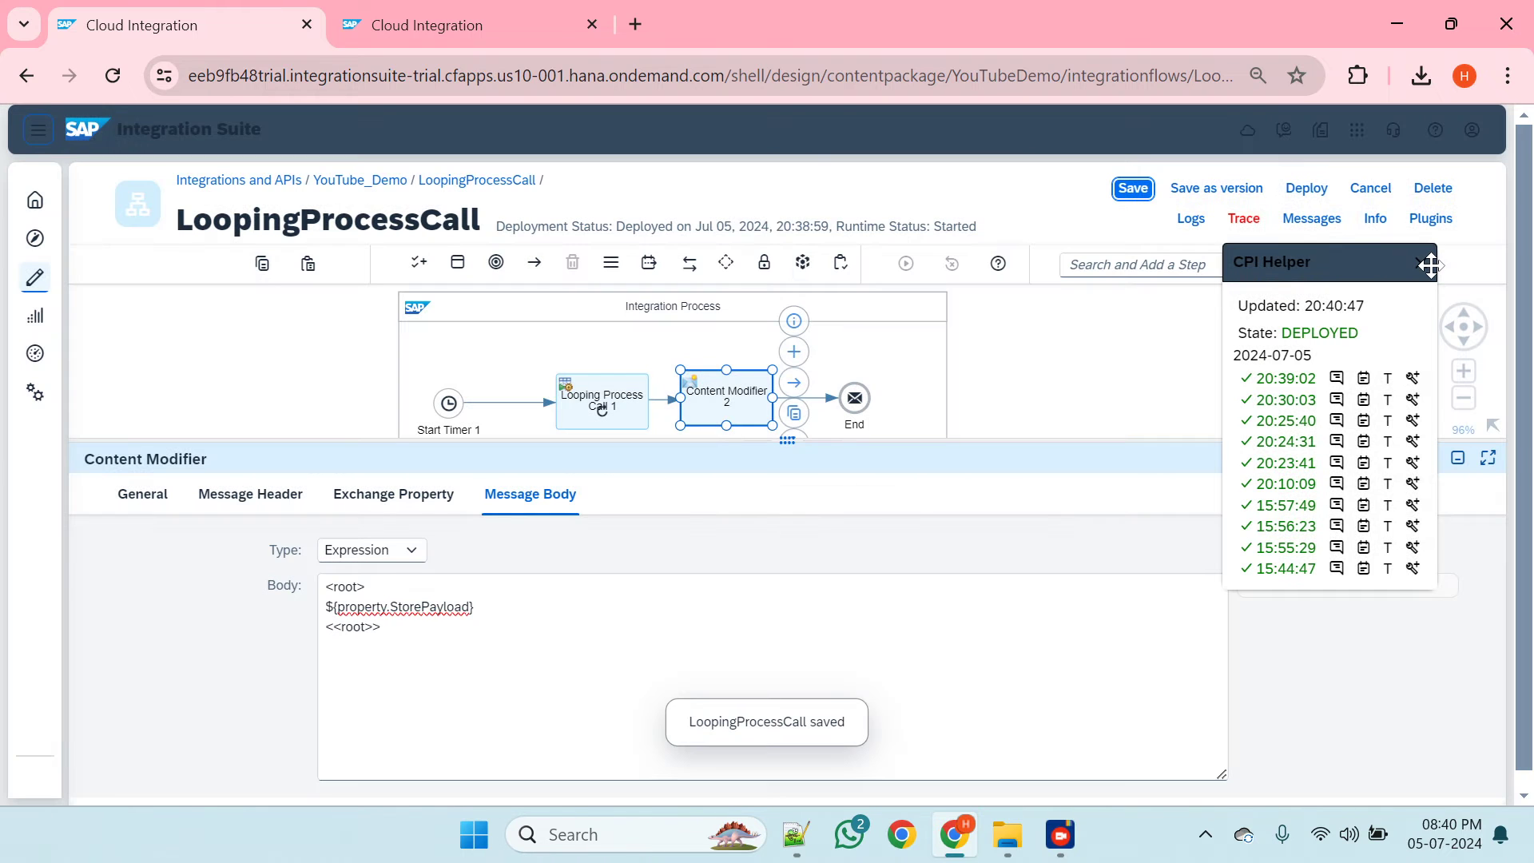
left_click(1423, 263)
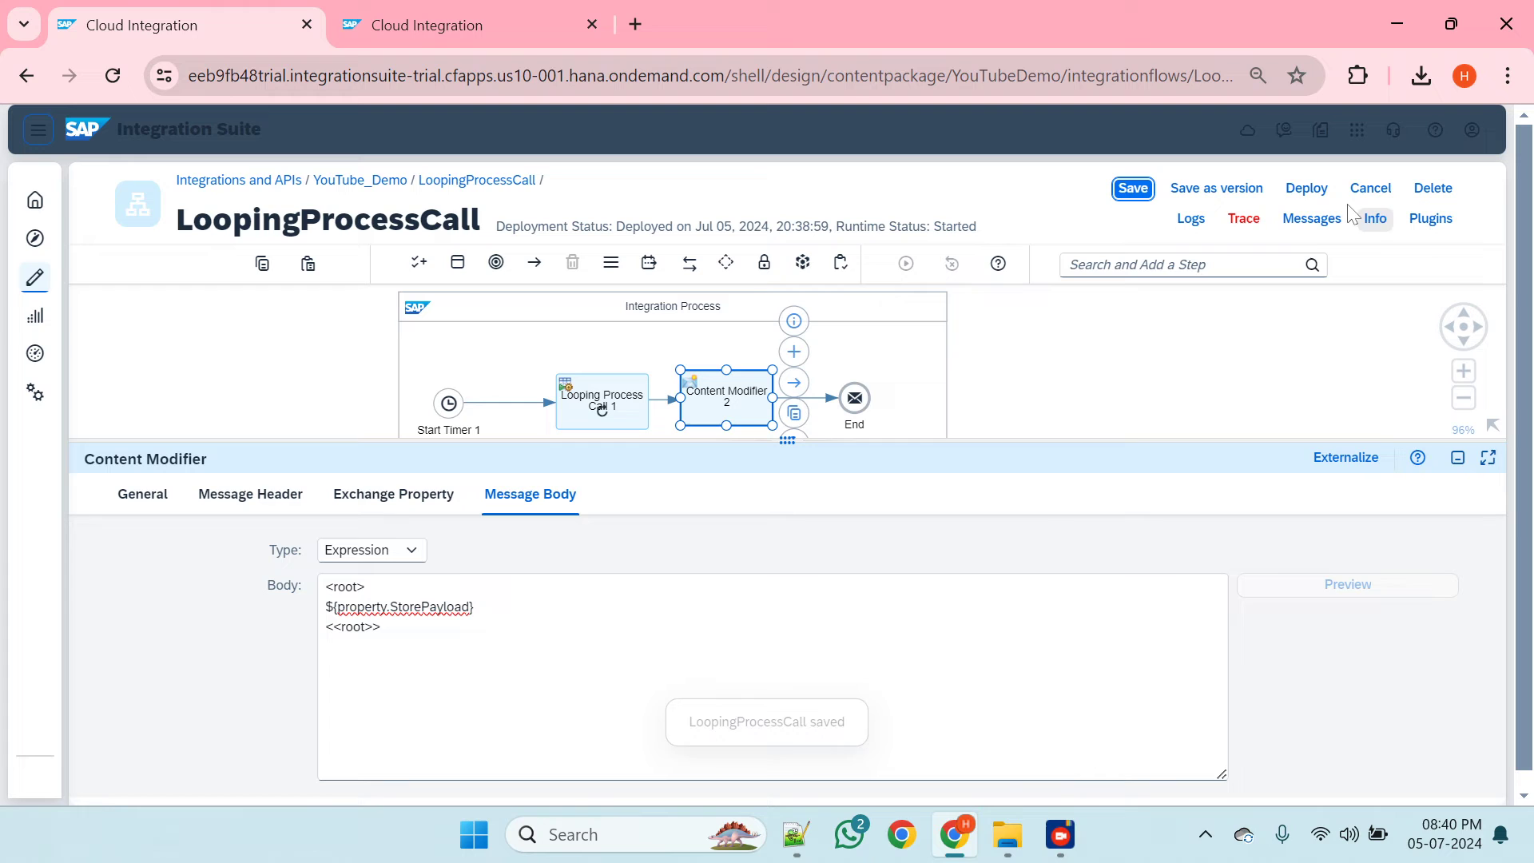
left_click(1306, 188)
left_click(866, 521)
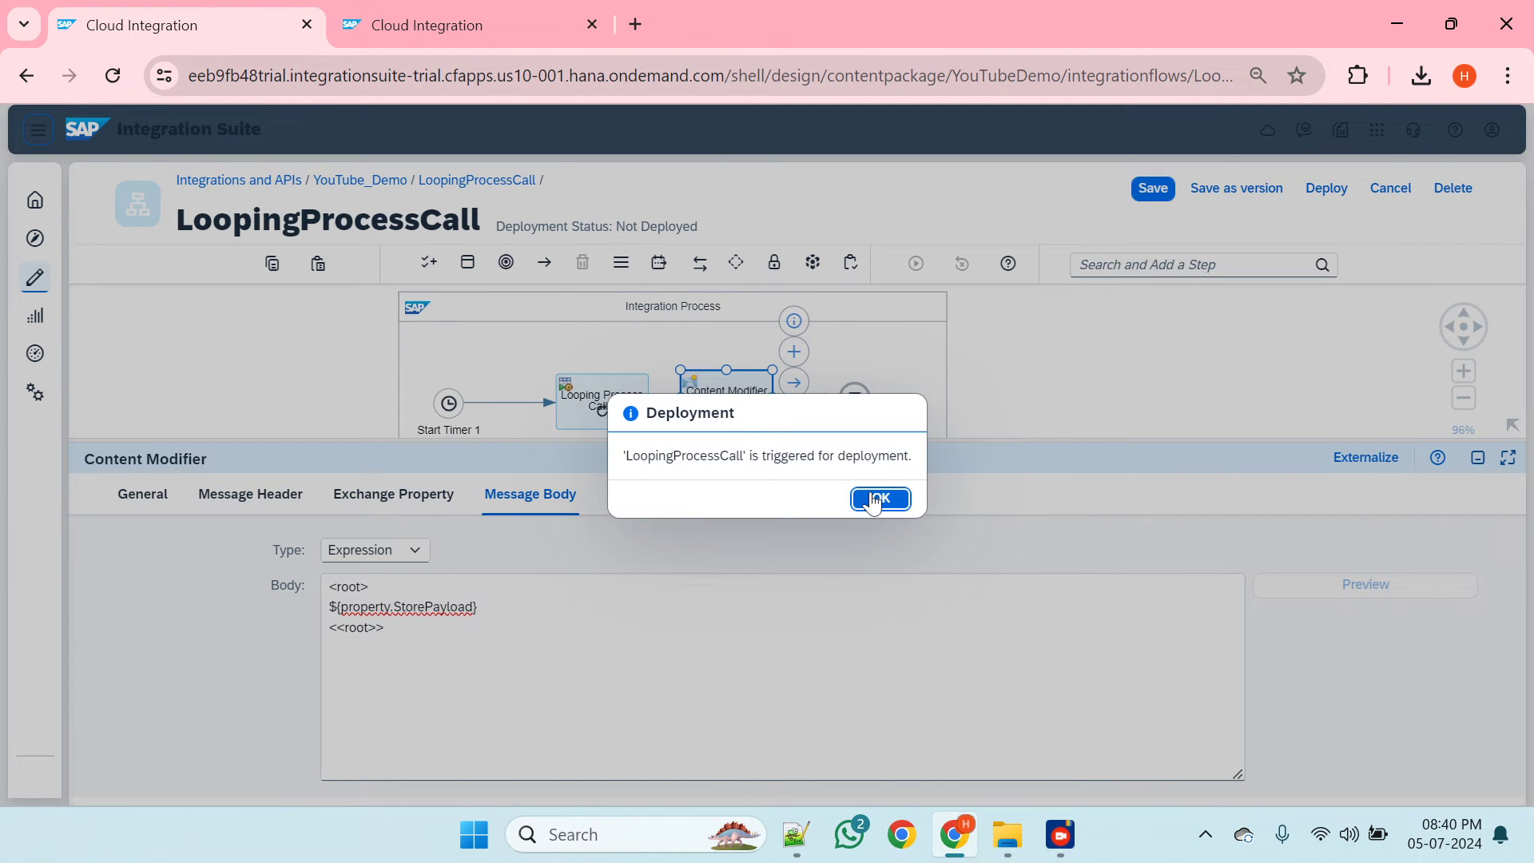
left_click(873, 500)
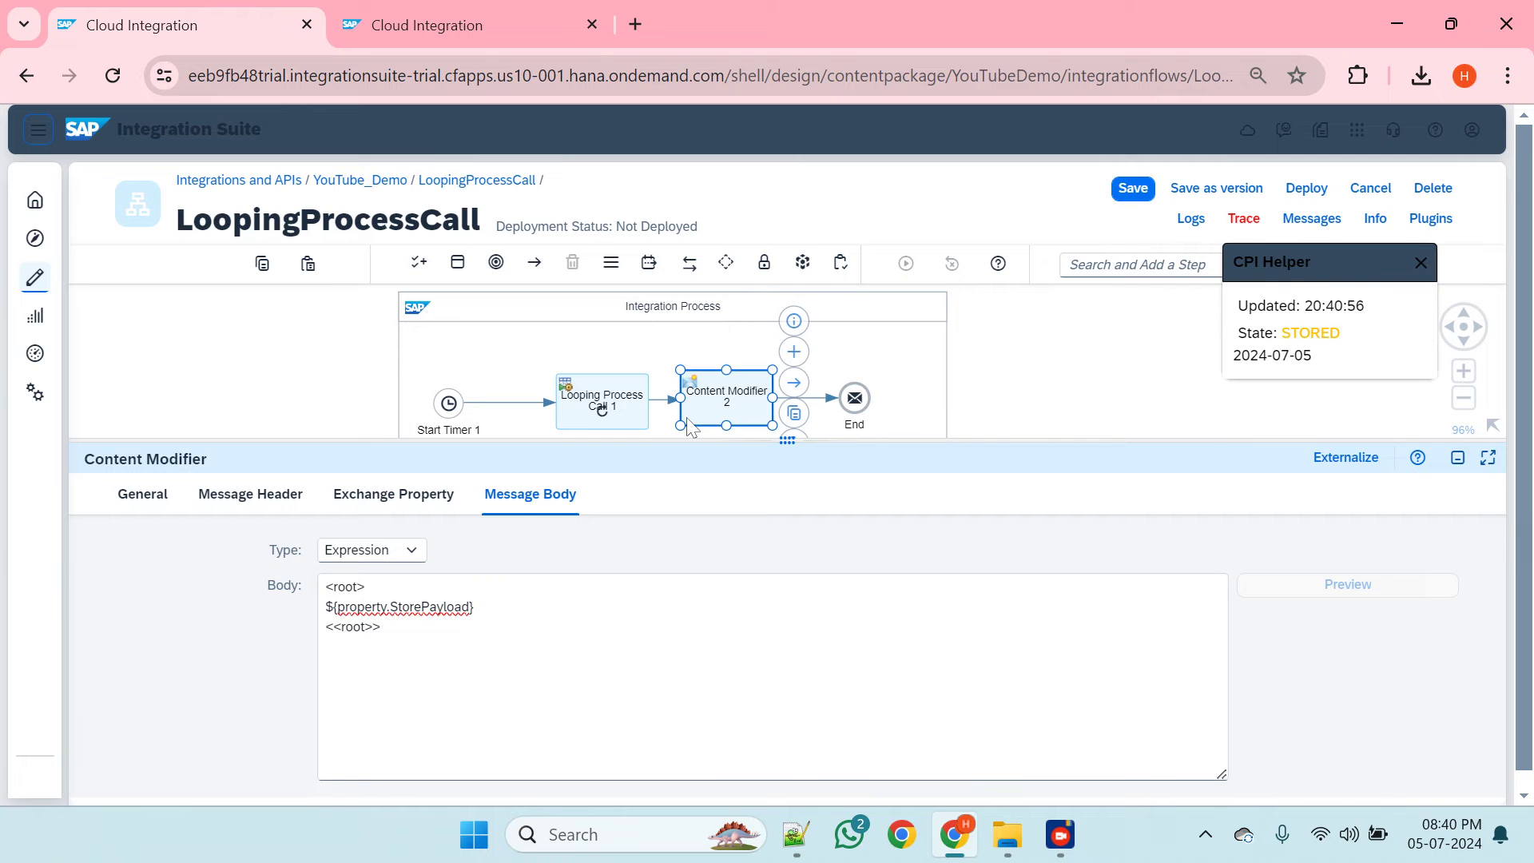
- Return to the message monitoring and open the trace of the newest LoopingProcessCall message
left_click(495, 24)
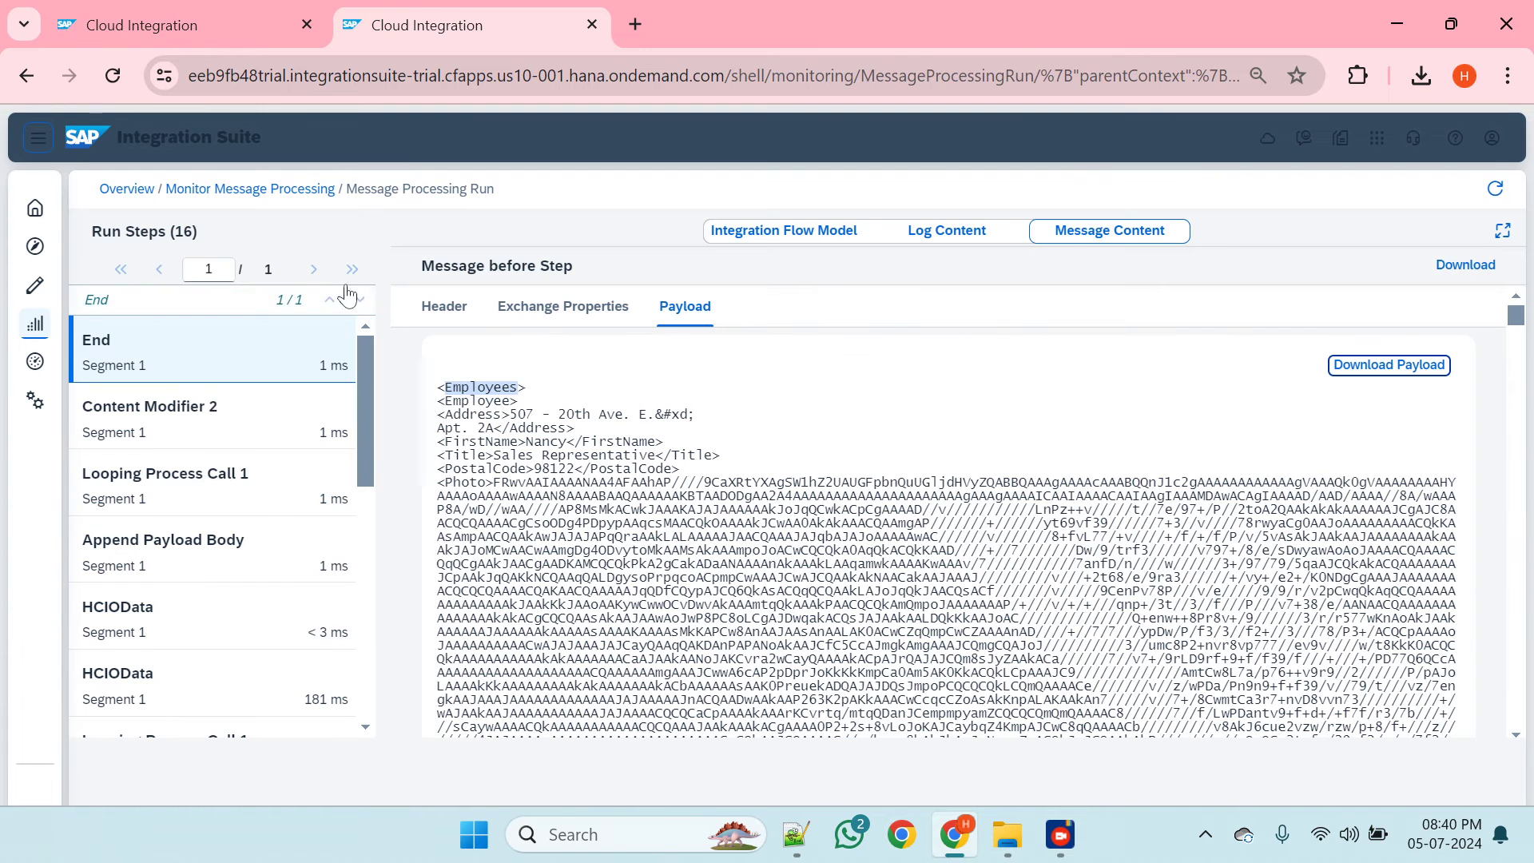
left_click(253, 189)
left_click(431, 435)
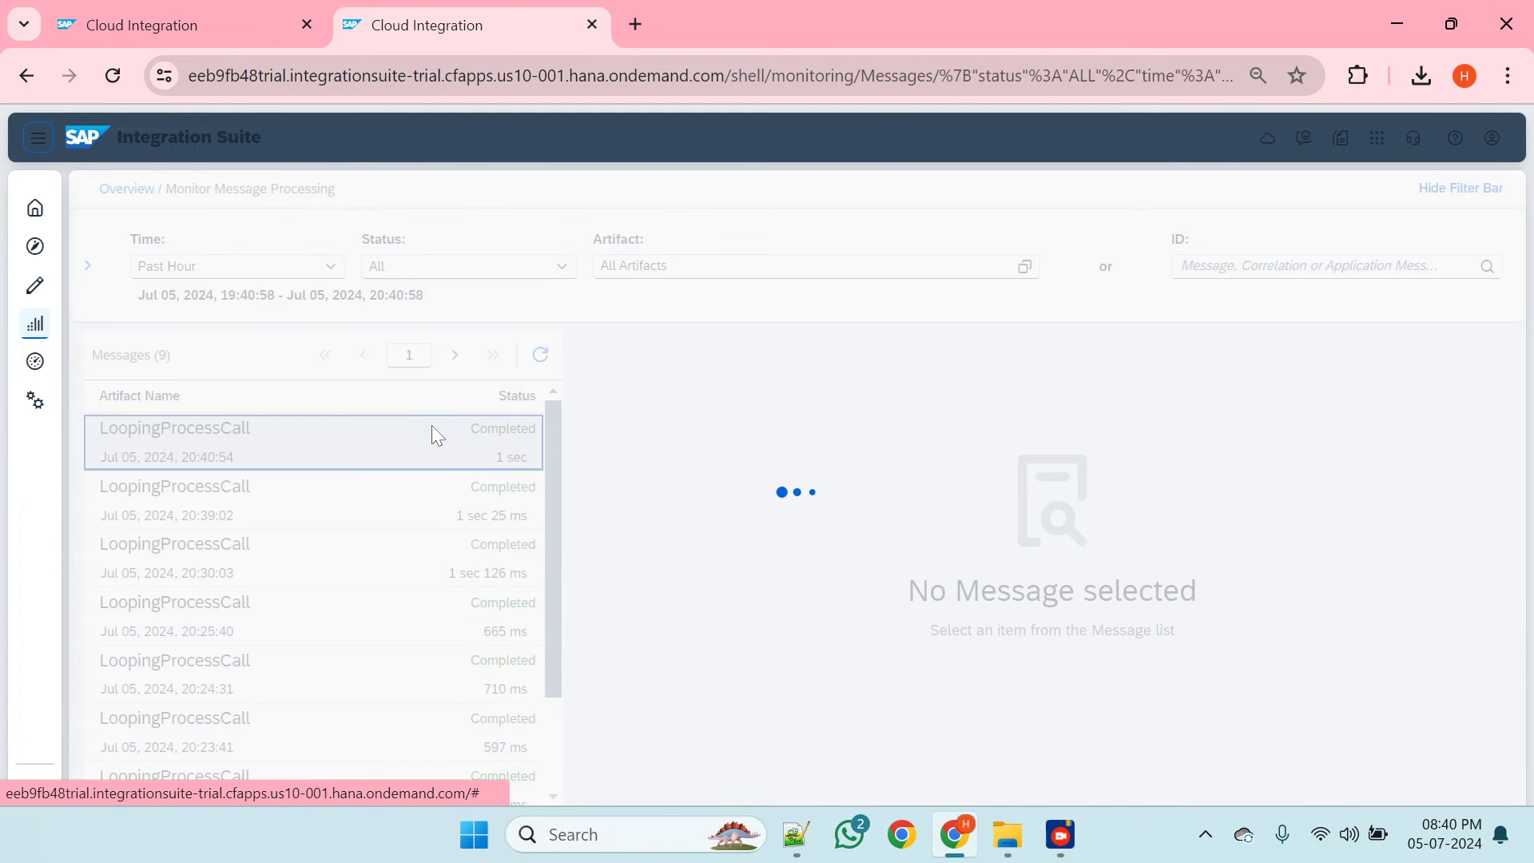
scroll(951, 581, "down", 5)
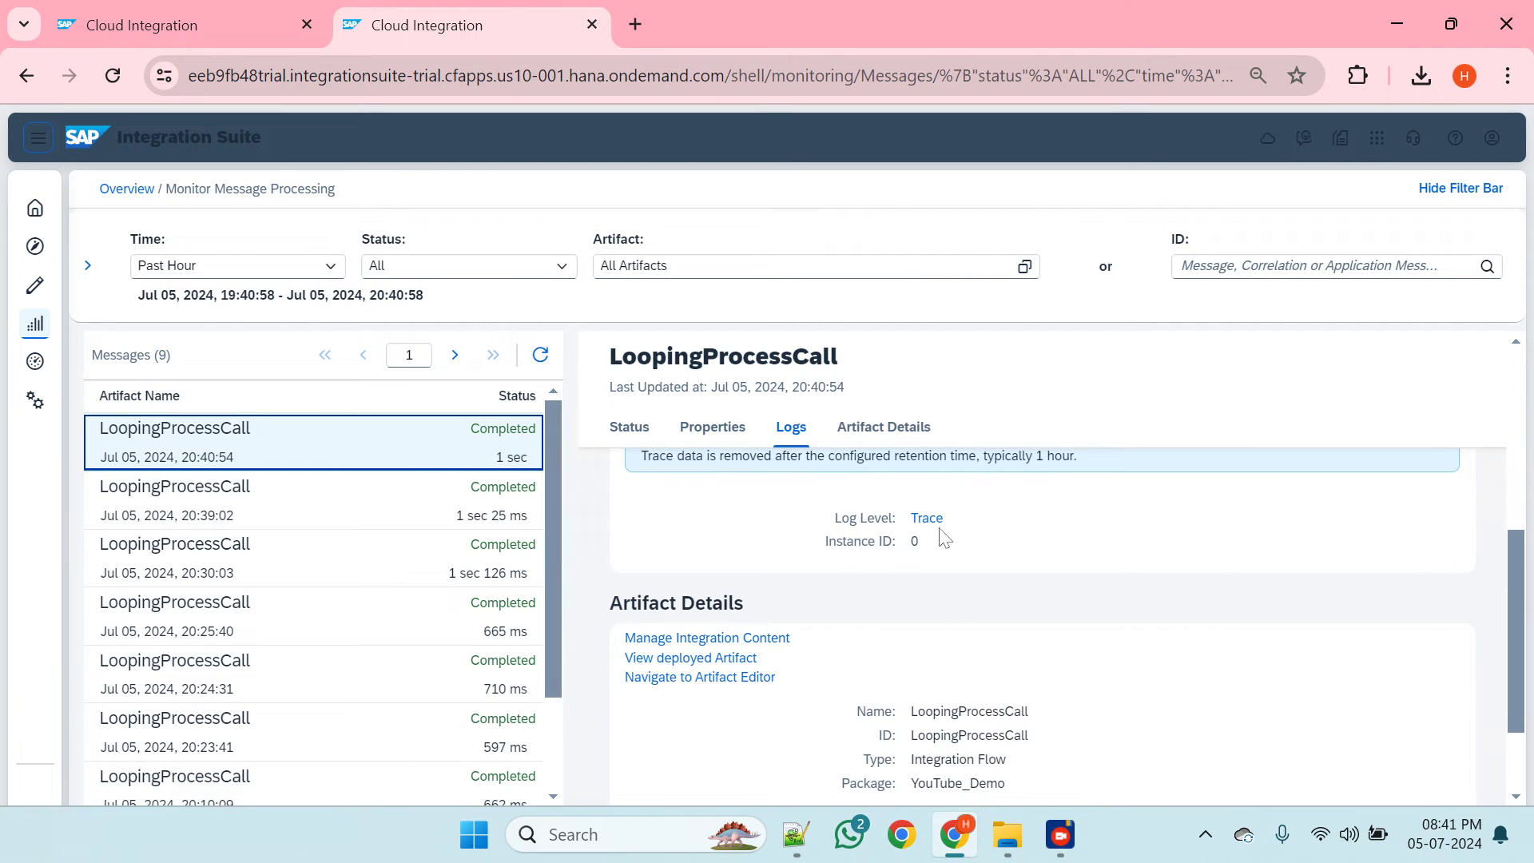
left_click(927, 517)
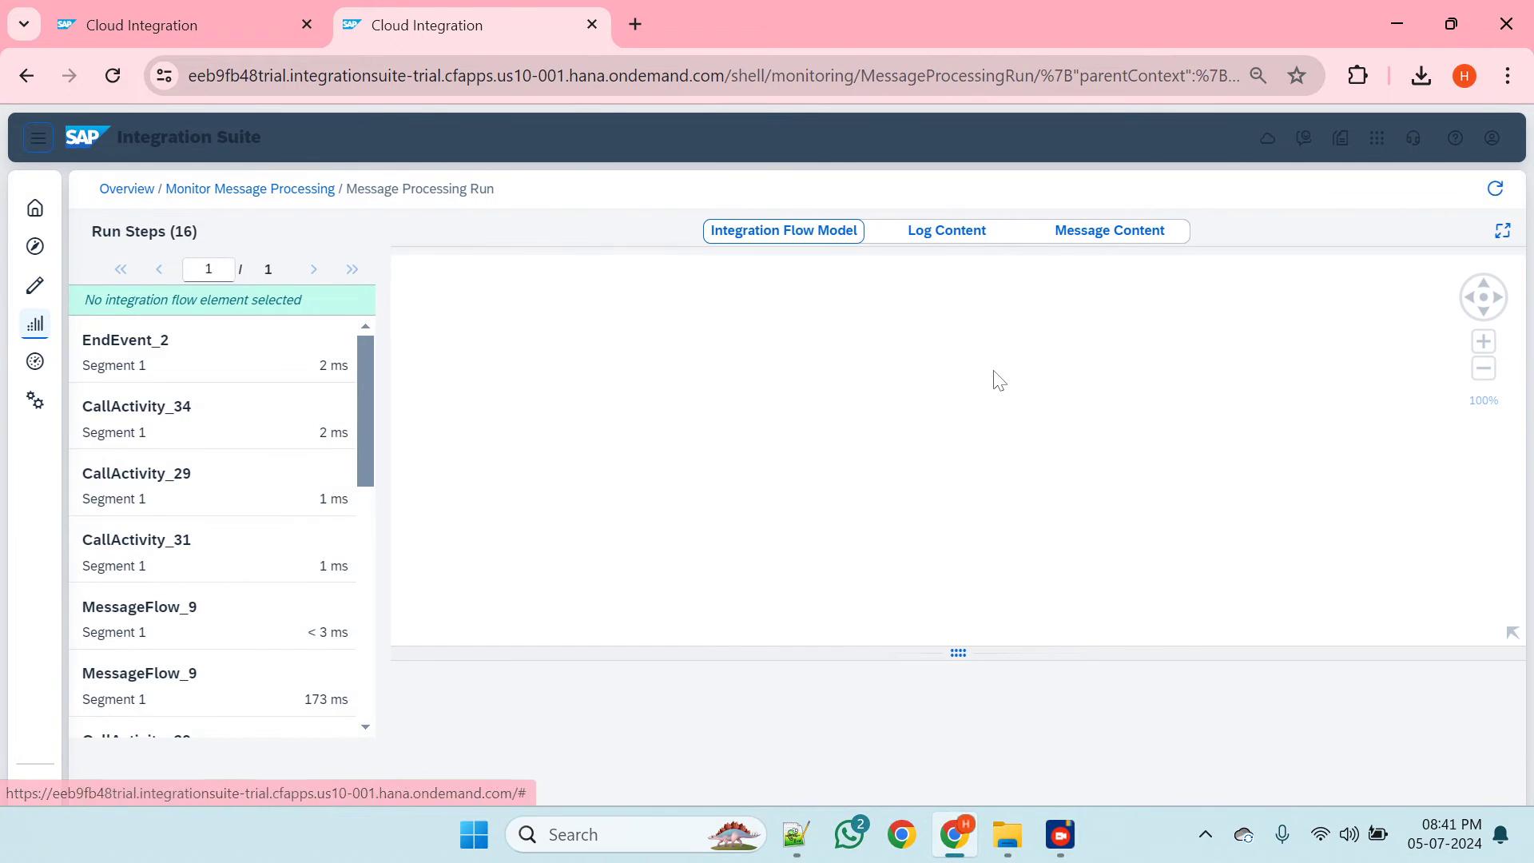
- Download the payload of the End run step's message content and open the file in Notepad++
left_click(1110, 233)
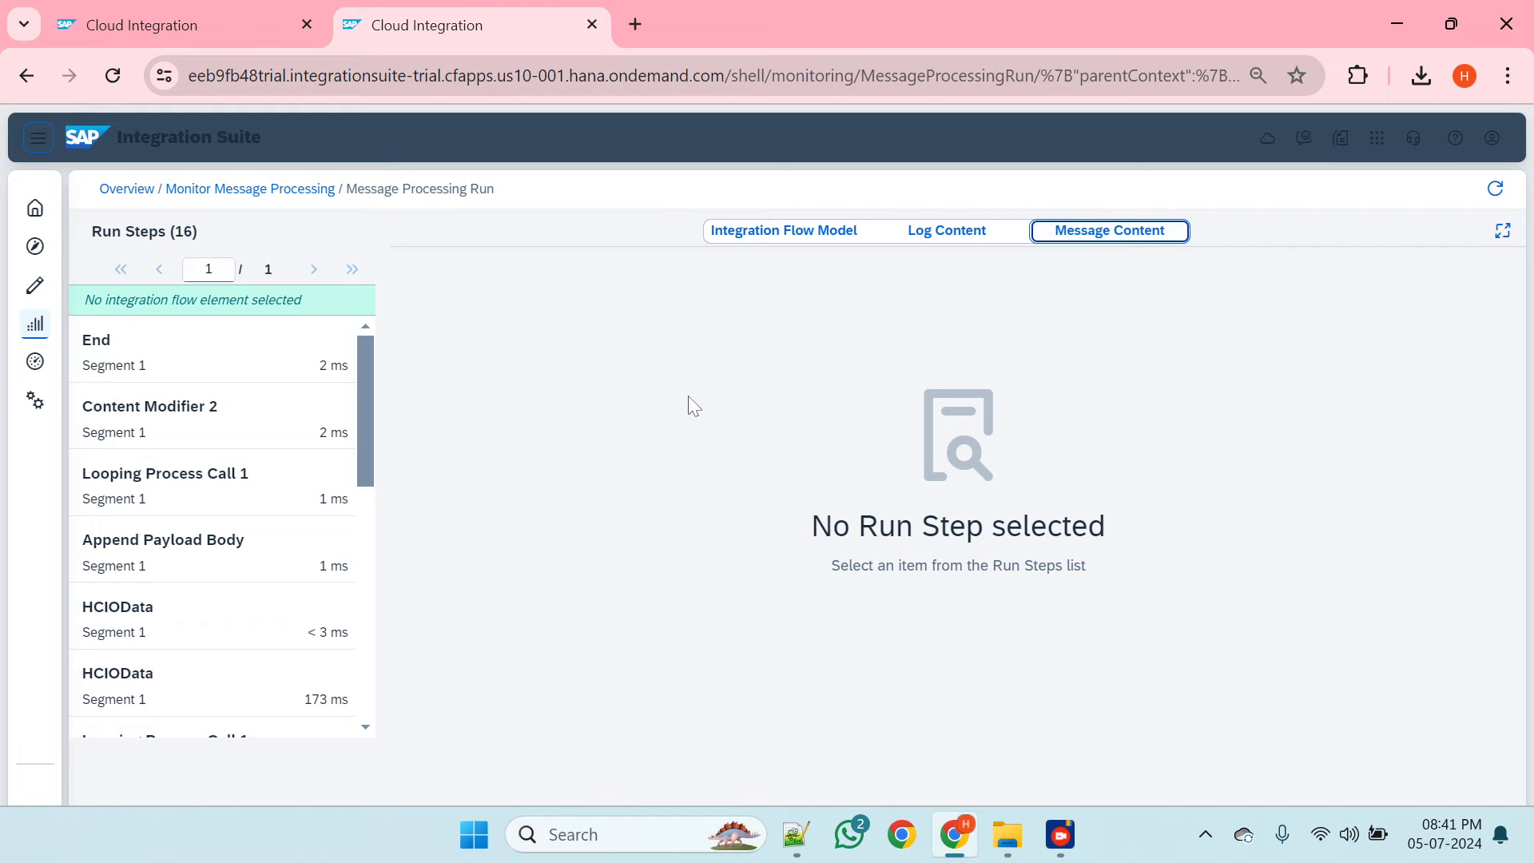
left_click(202, 339)
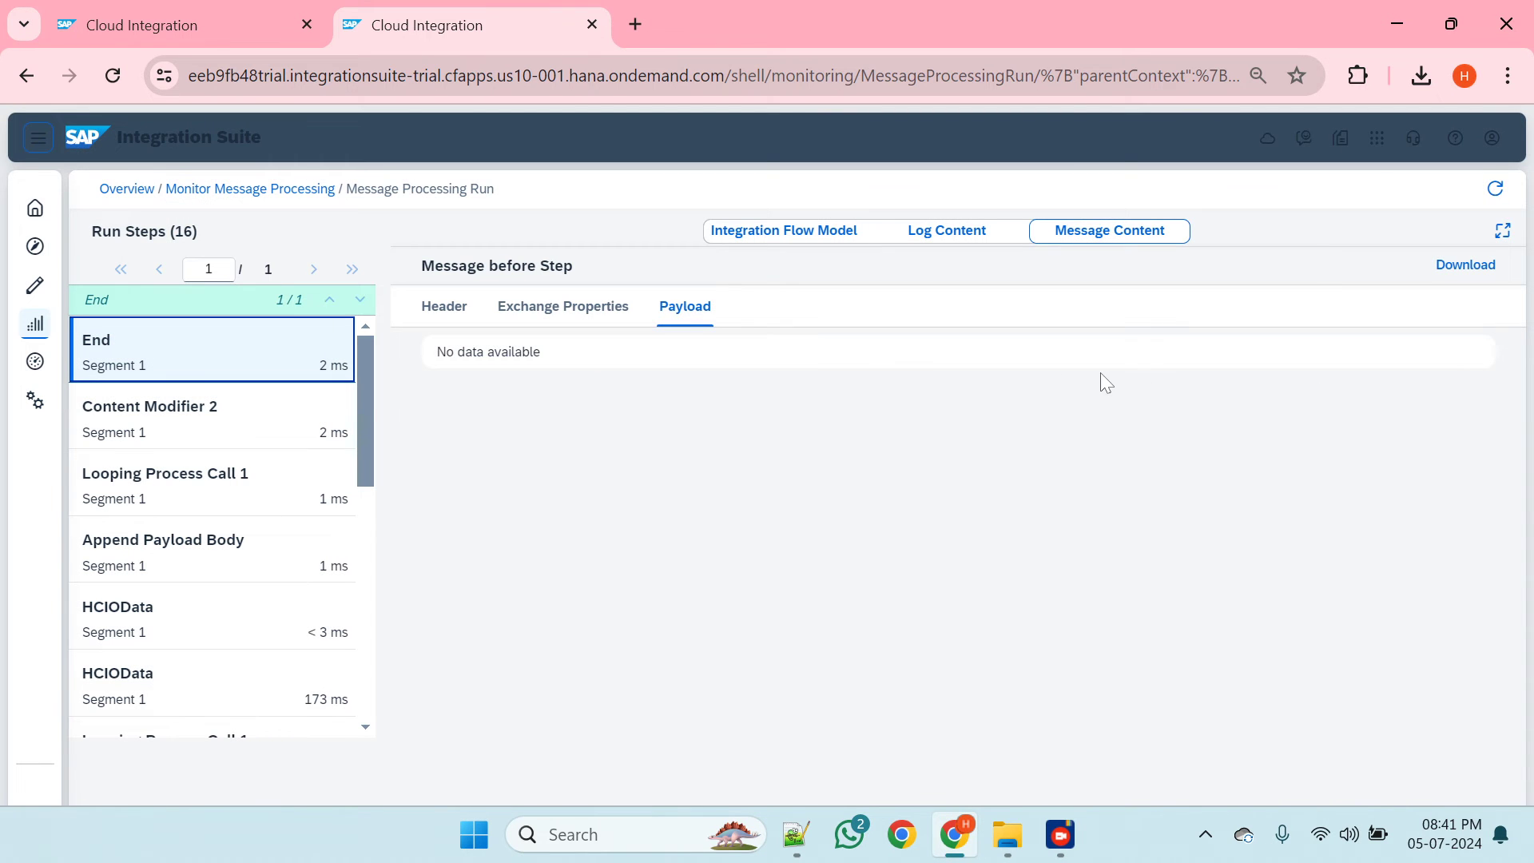
left_click(1389, 362)
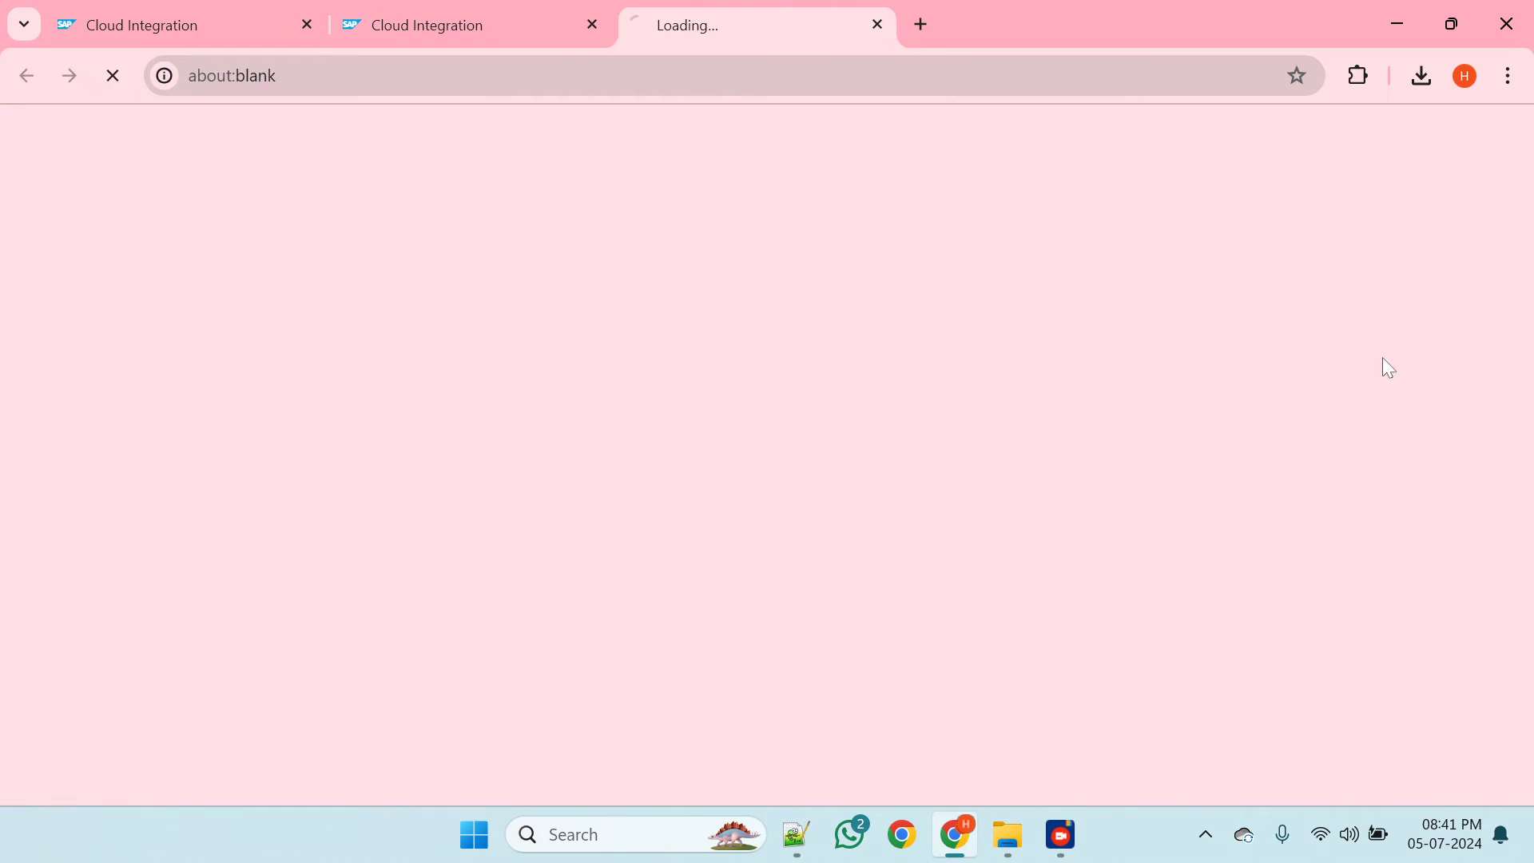
left_click(1182, 156)
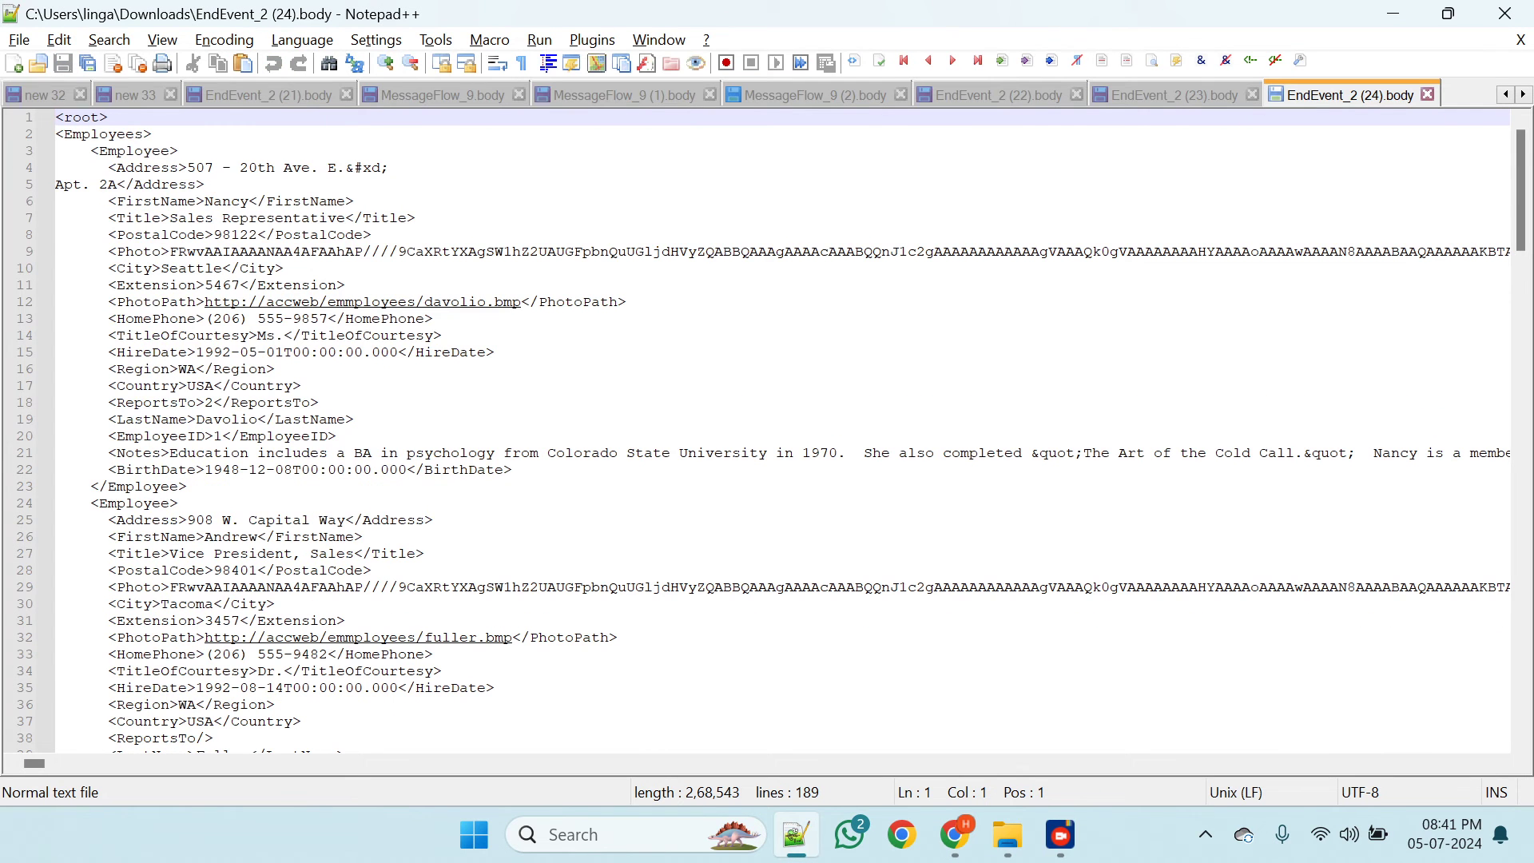
- Set the syntax language of EndEvent_2 (24).body to XML and check folding on the first Employees block
left_click(435, 40)
mouse_move(302, 40)
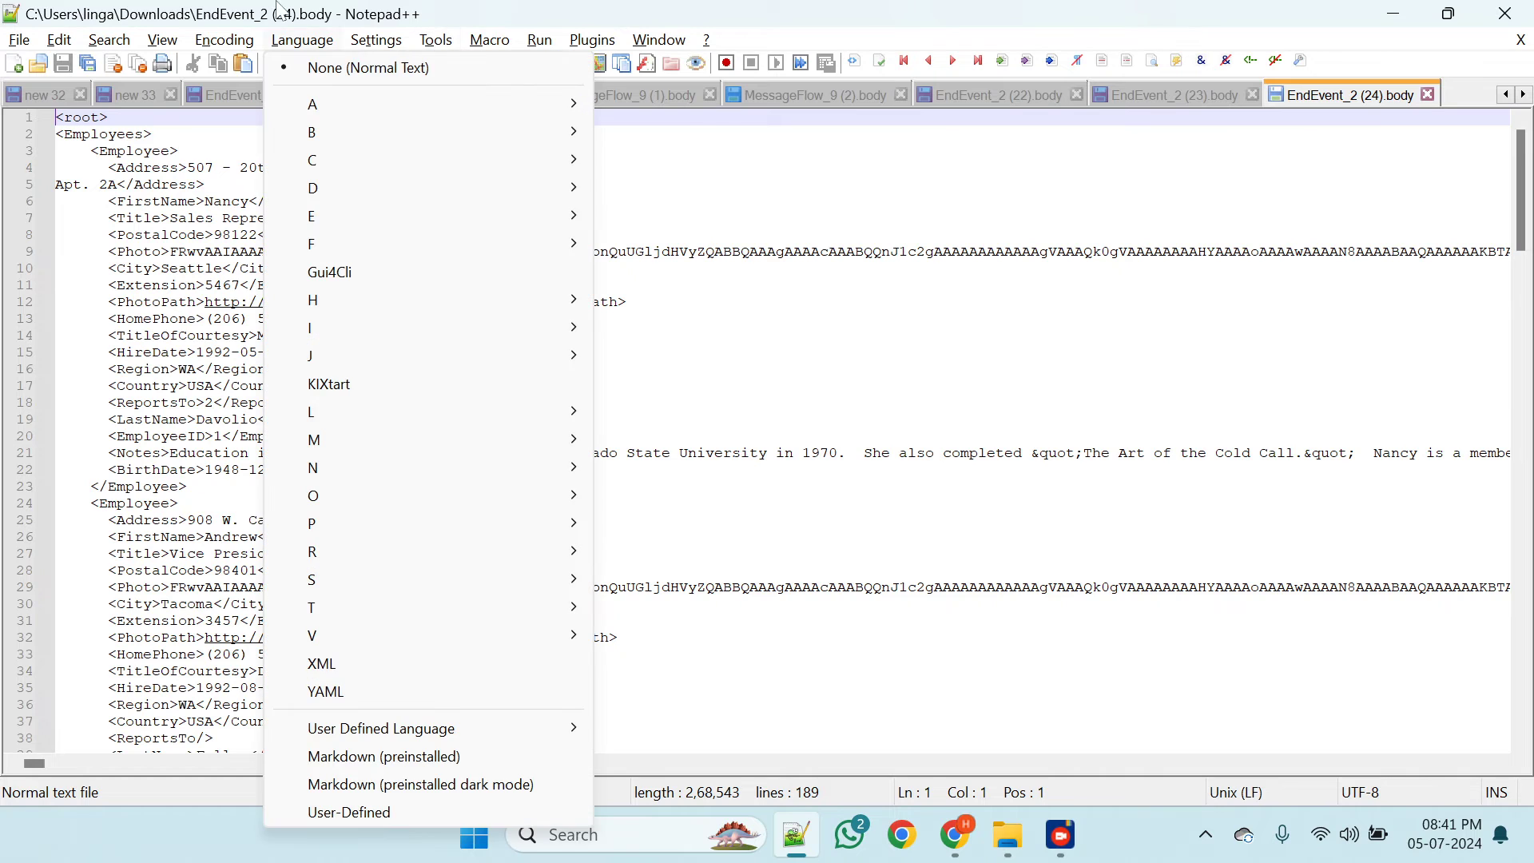
left_click(336, 667)
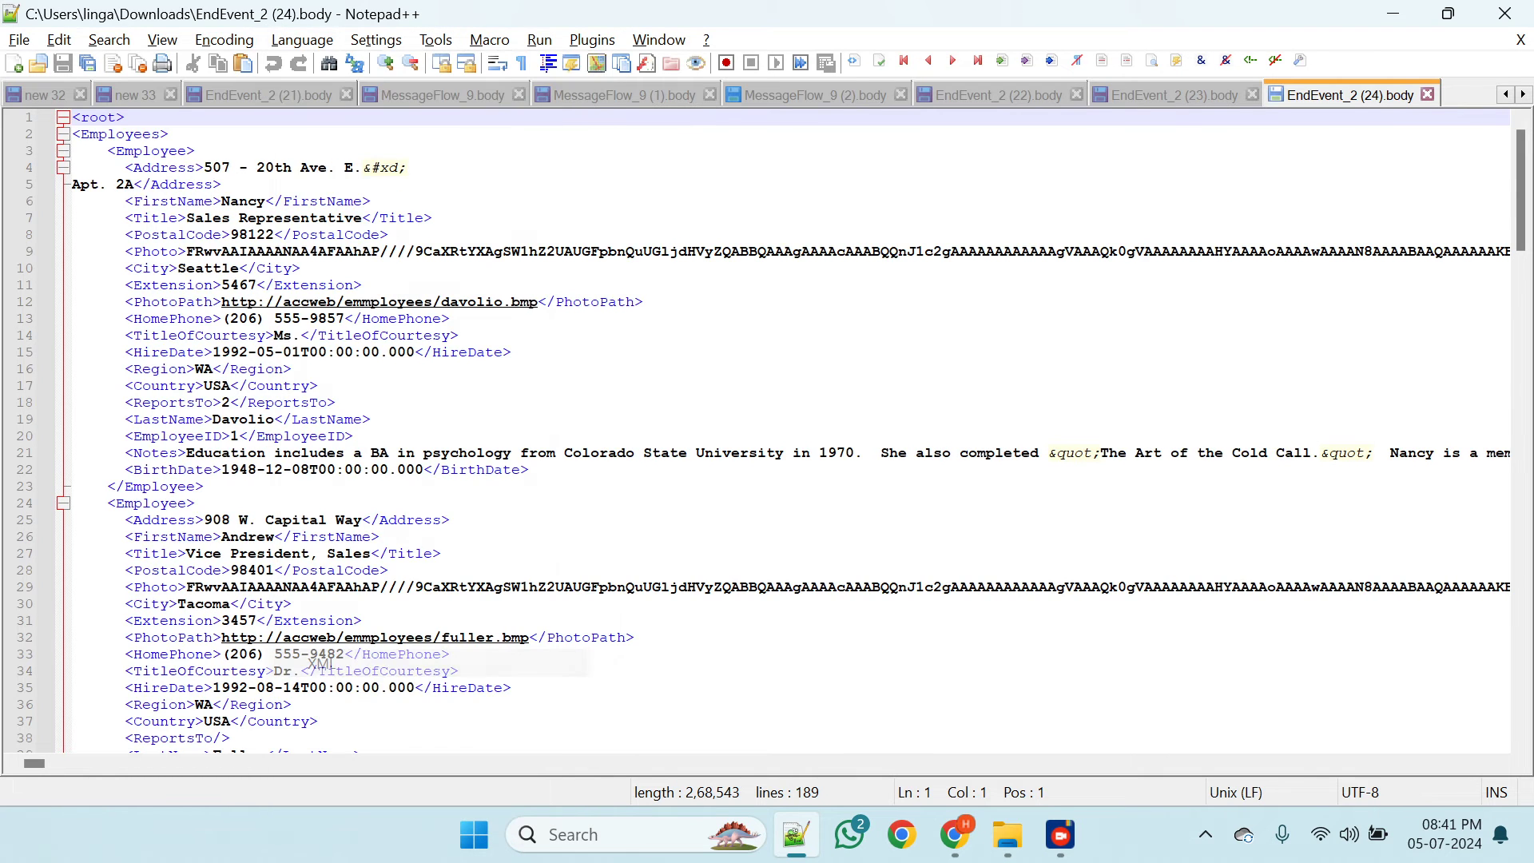
left_click(62, 138)
left_click(61, 137)
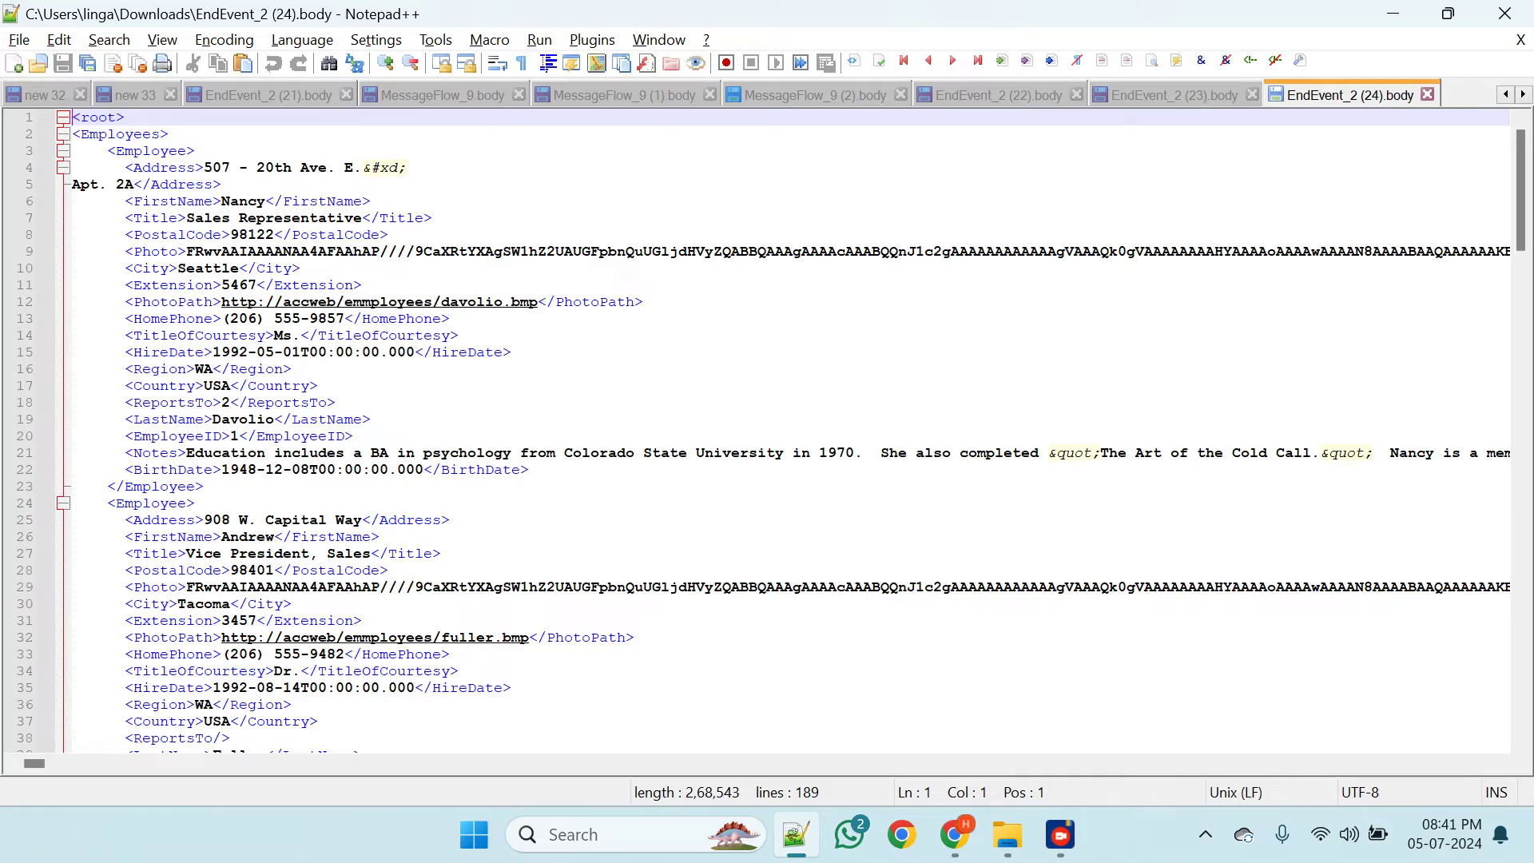
- Put the second opening <Employees> tag on its own line and test folding on that block
left_click(98, 135)
scroll(783, 432, "down", 20)
scroll(783, 431, "up", 2)
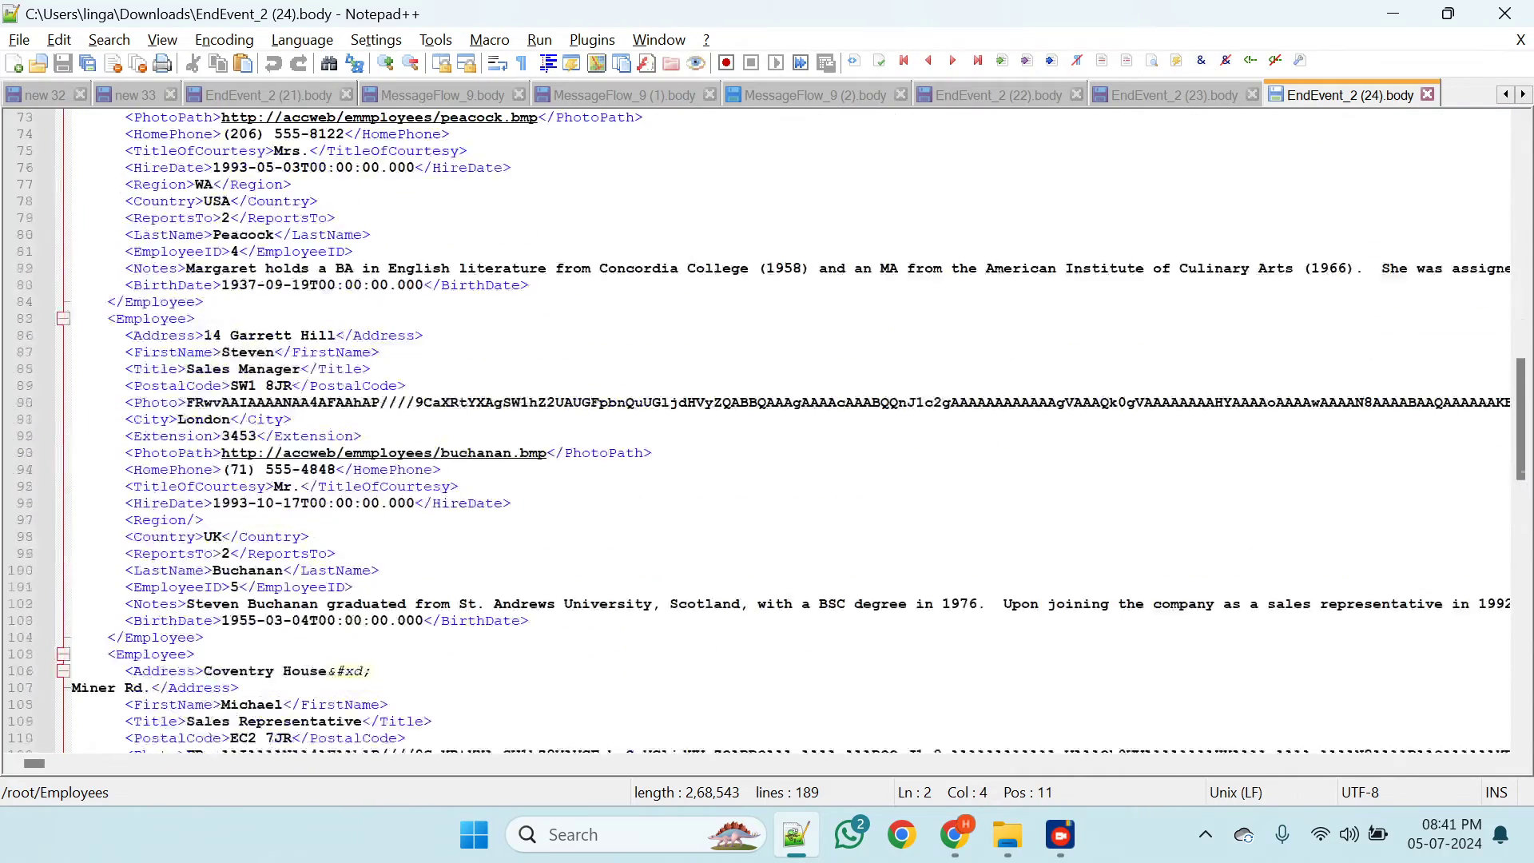
scroll(783, 431, "up", 8)
left_click(195, 369)
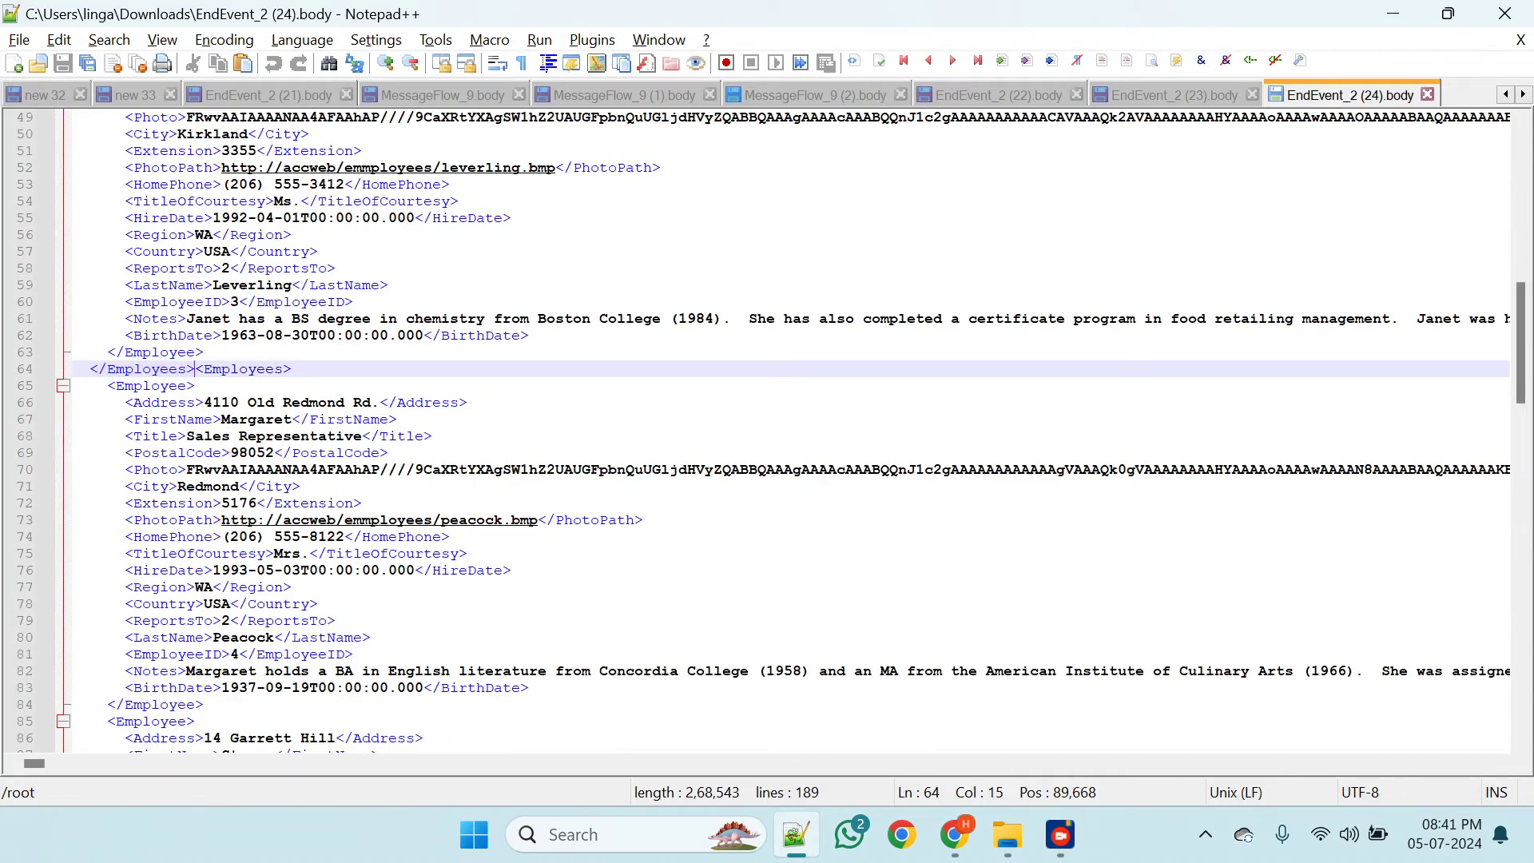
key("Return")
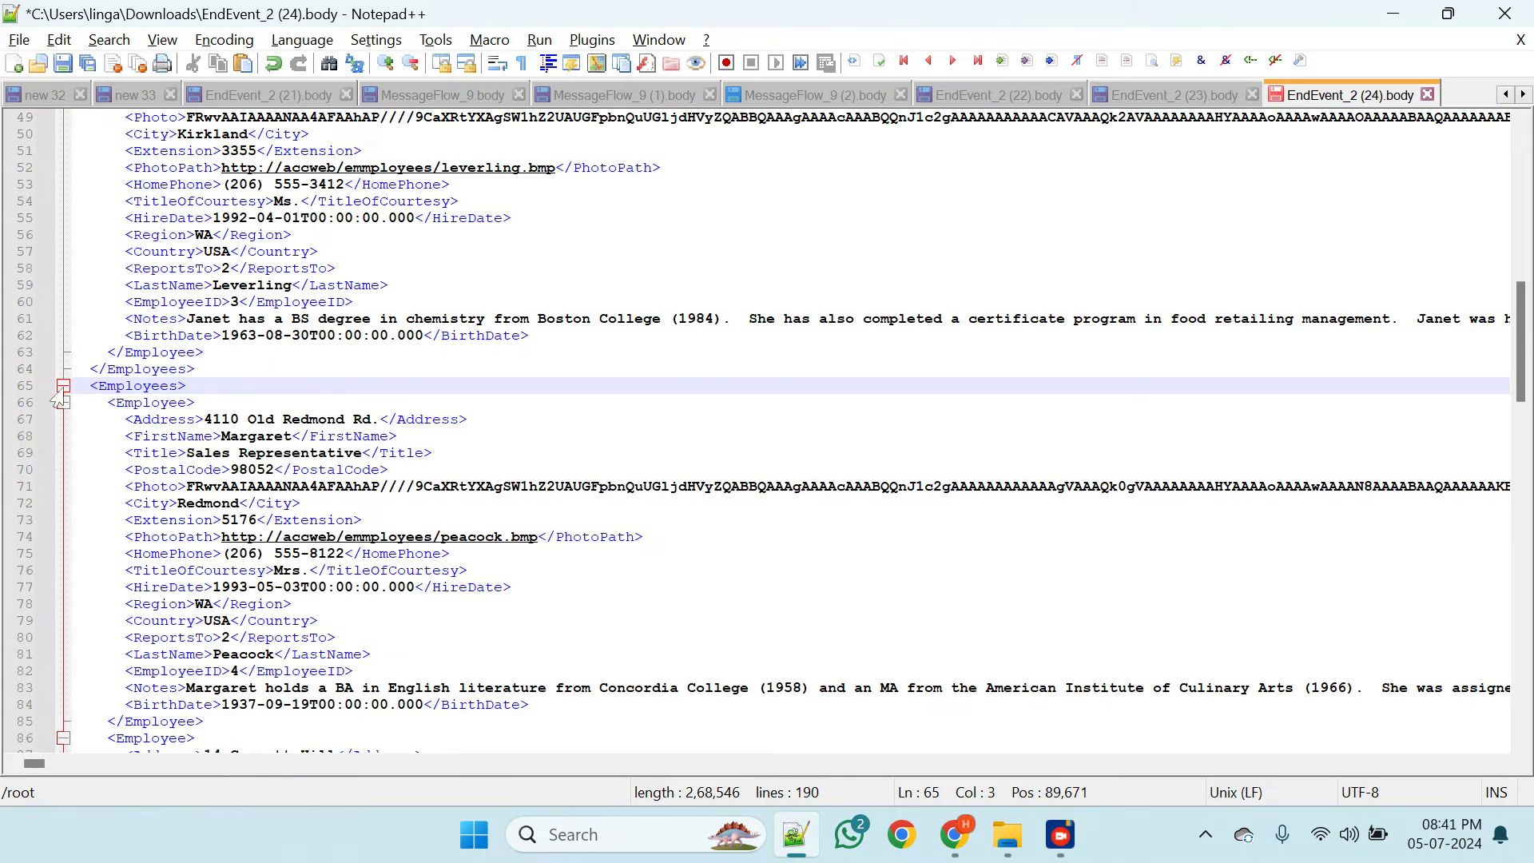
left_click(64, 386)
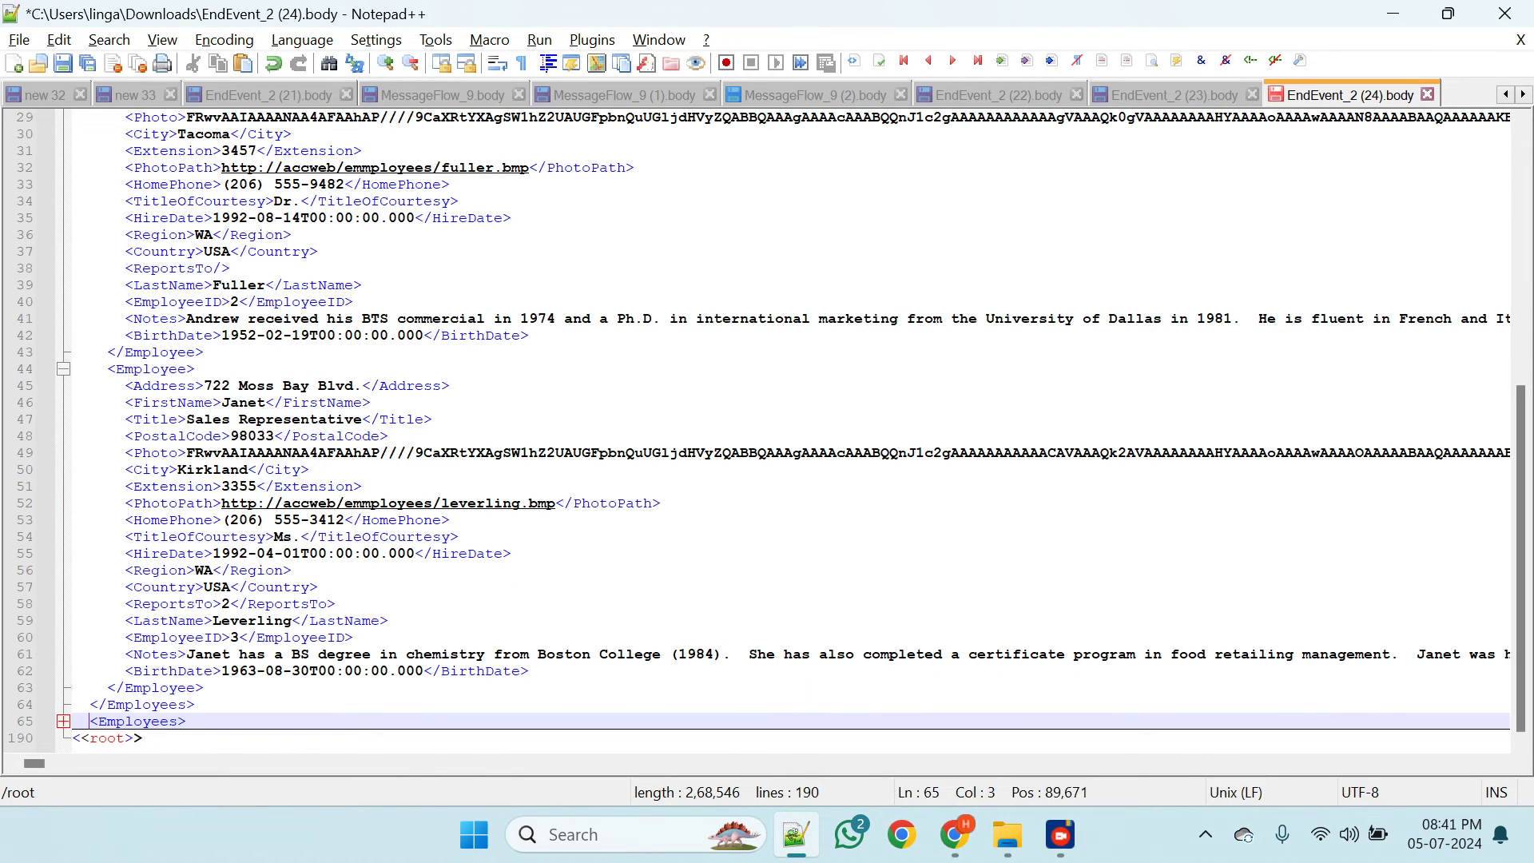
left_click(63, 722)
- Put the third opening <Employees> tag on its own line and collapse its block
scroll(767, 432, "down", 19)
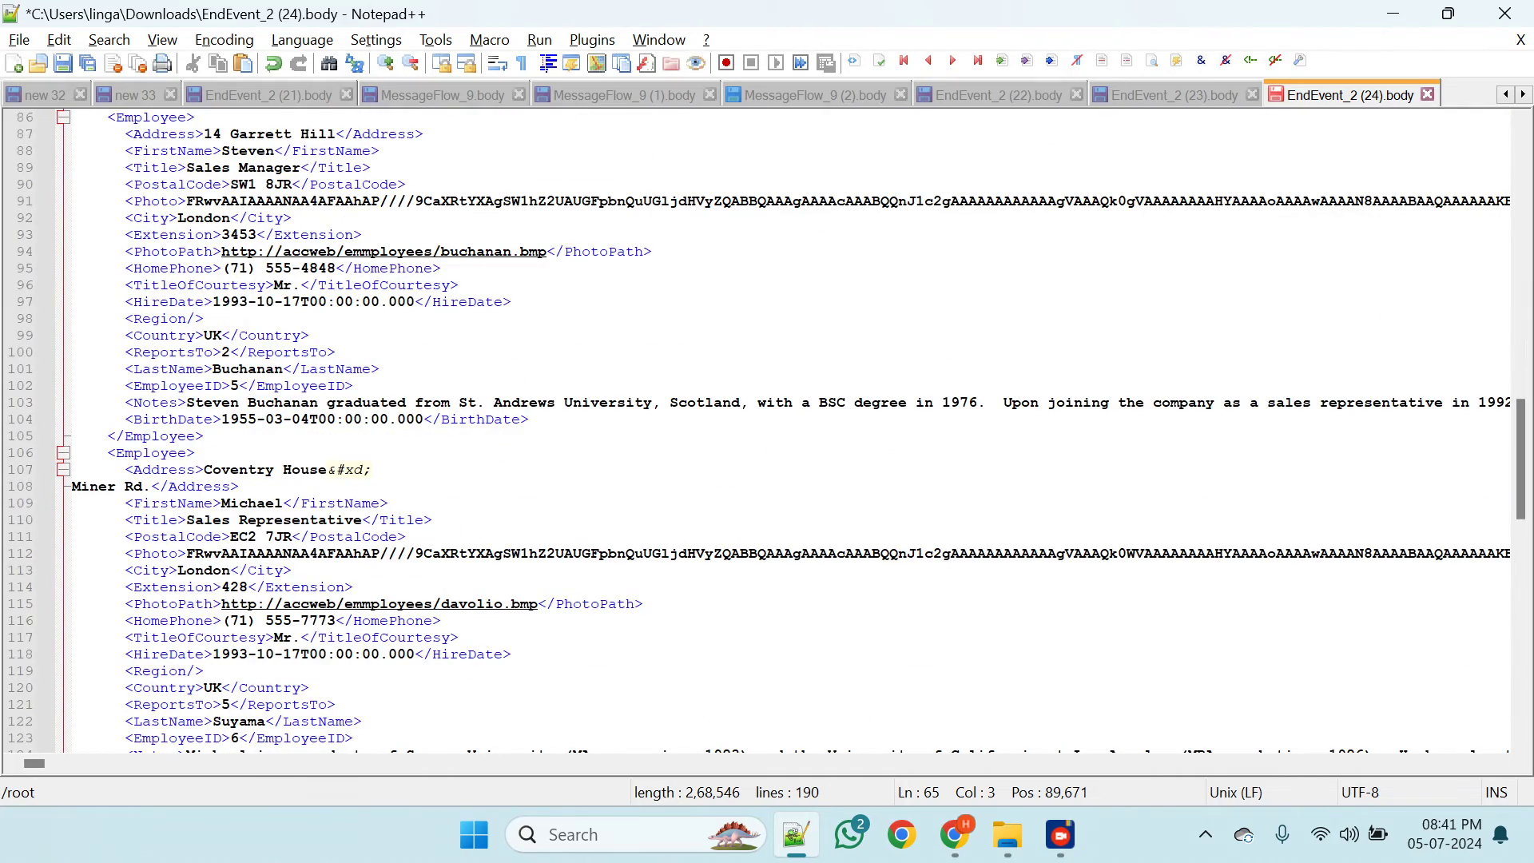
scroll(767, 431, "down", 11)
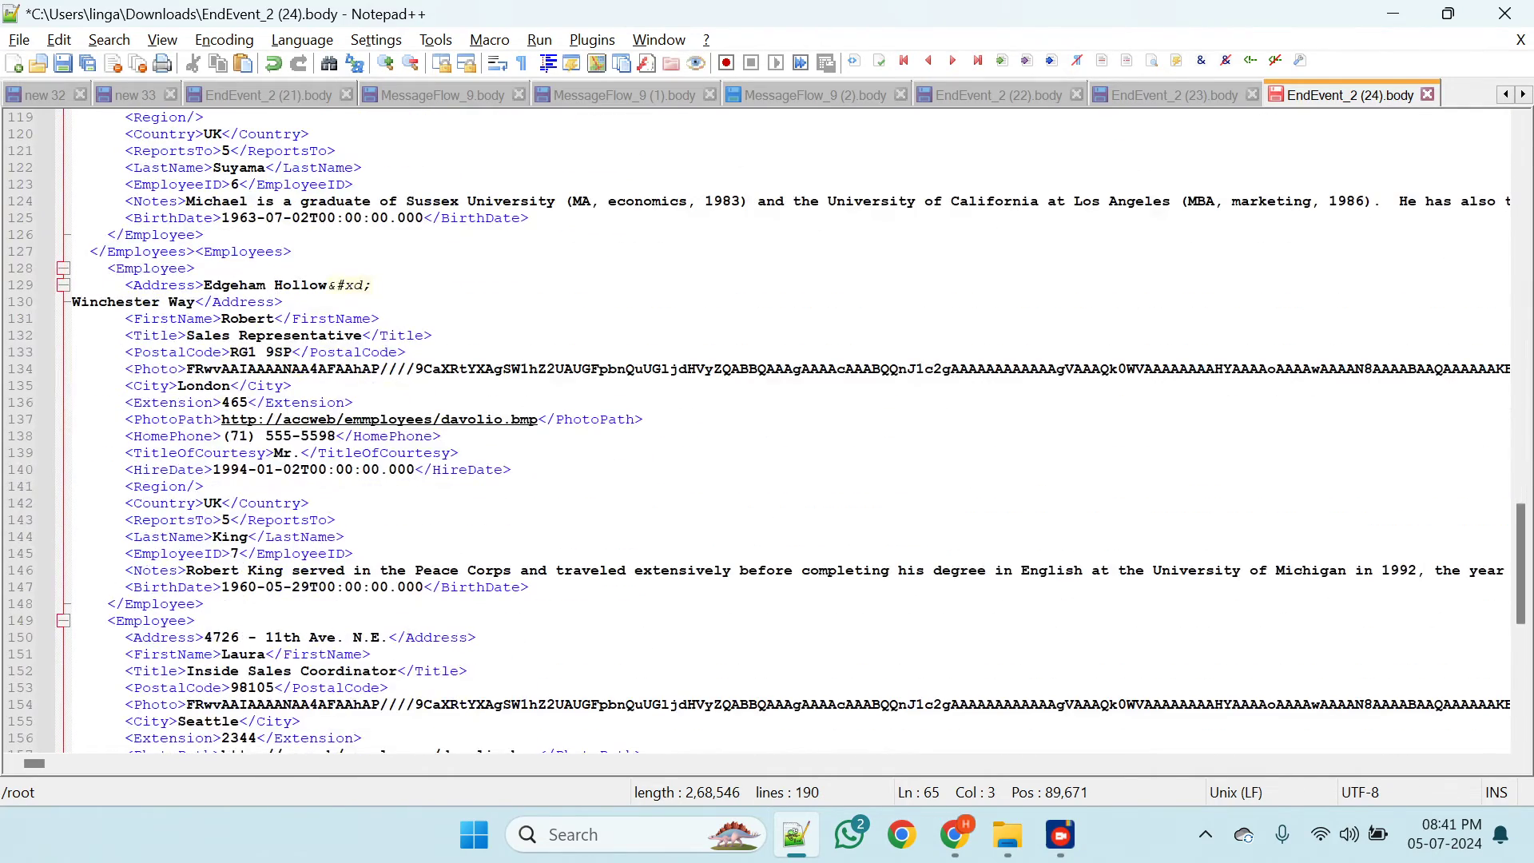
left_click(195, 252)
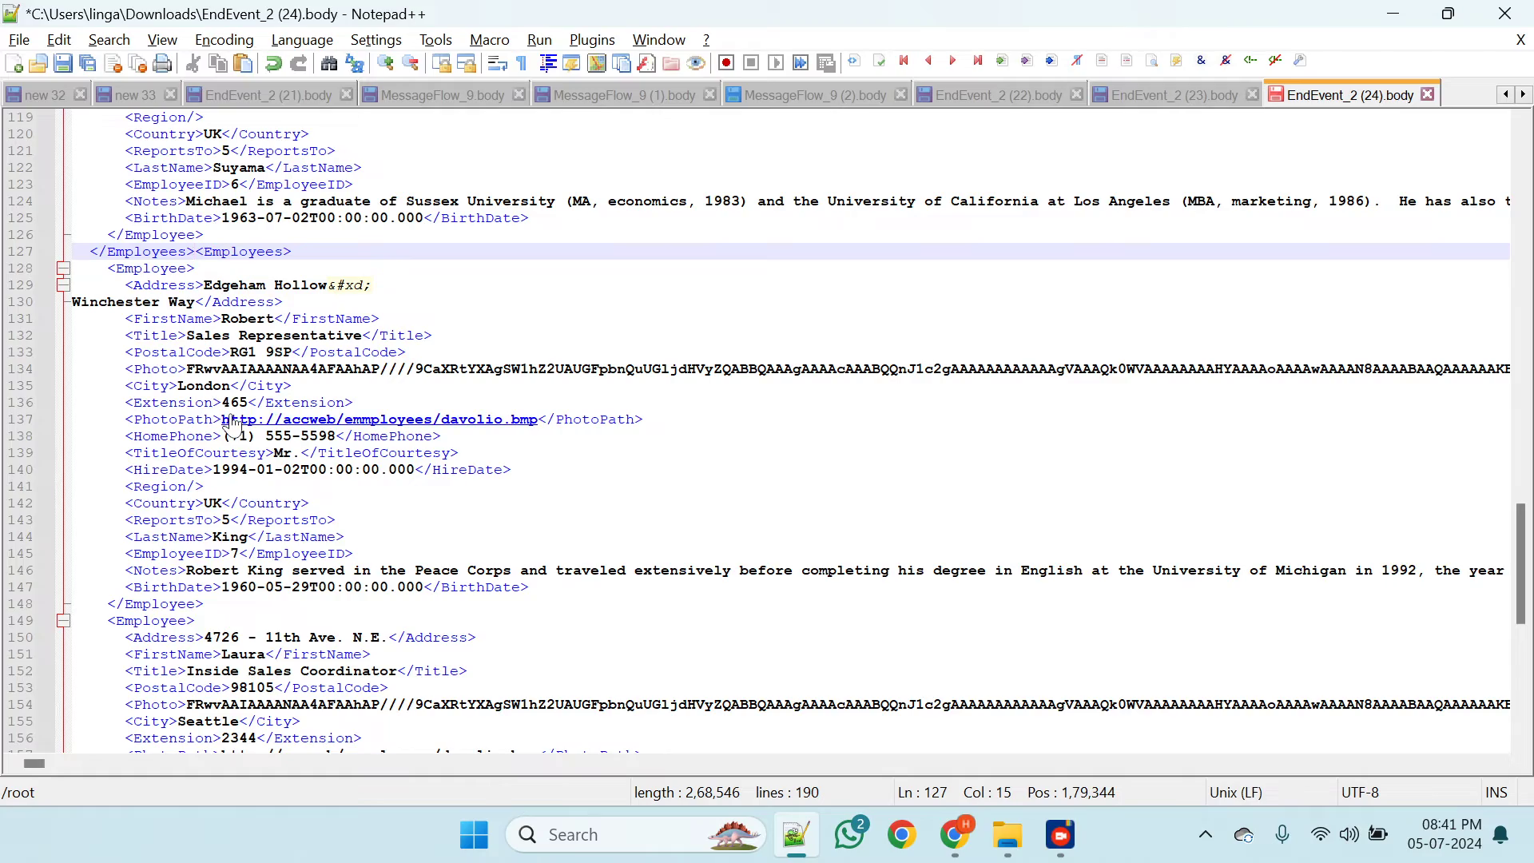
key("Return")
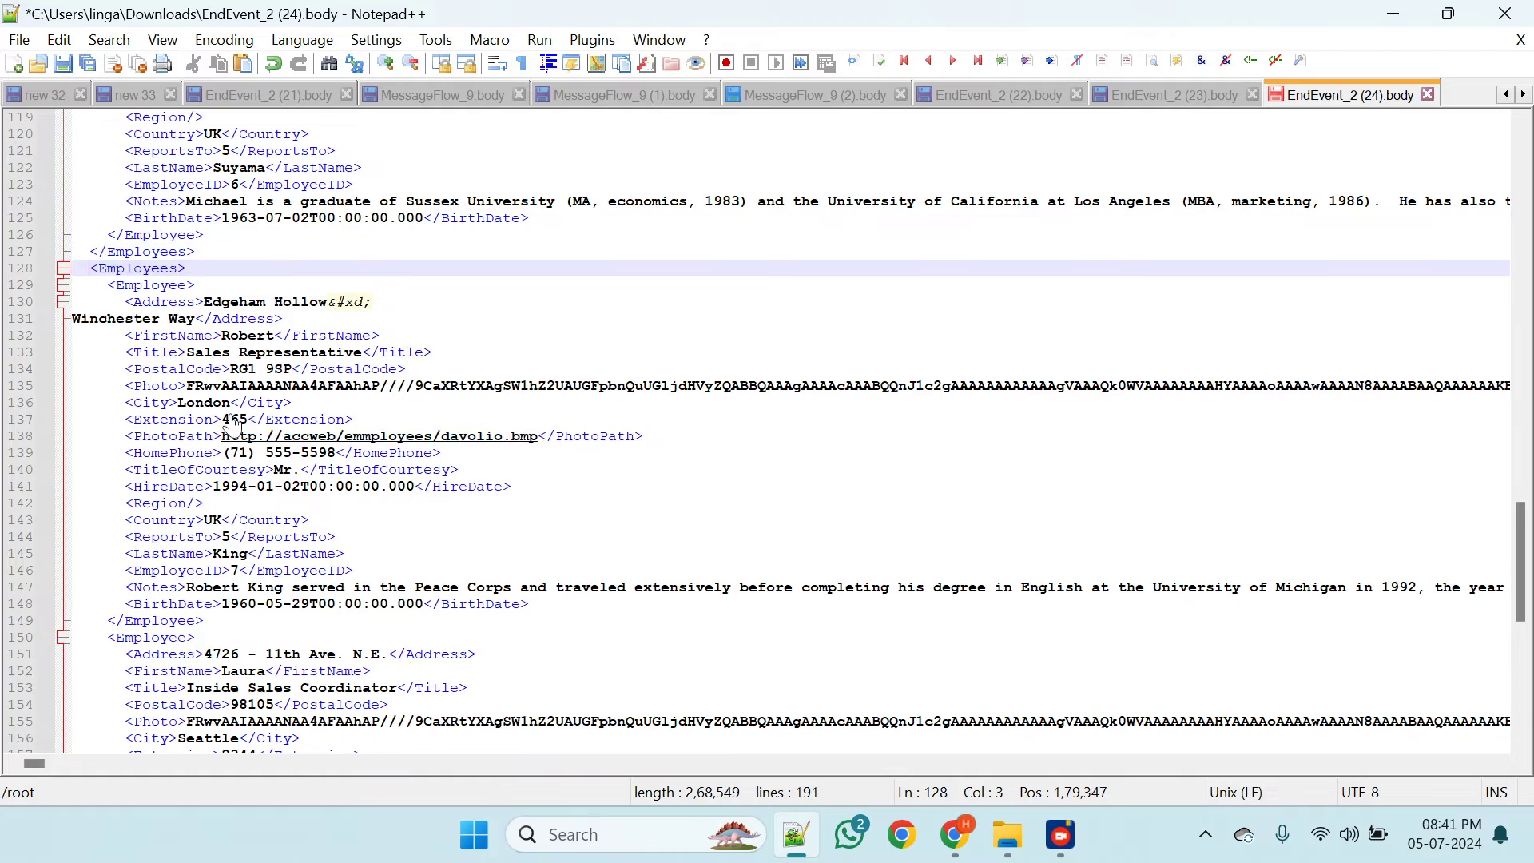
left_click(63, 268)
- Collapse the first and second Employees blocks inside the root element
scroll(48, 288, "up", 20)
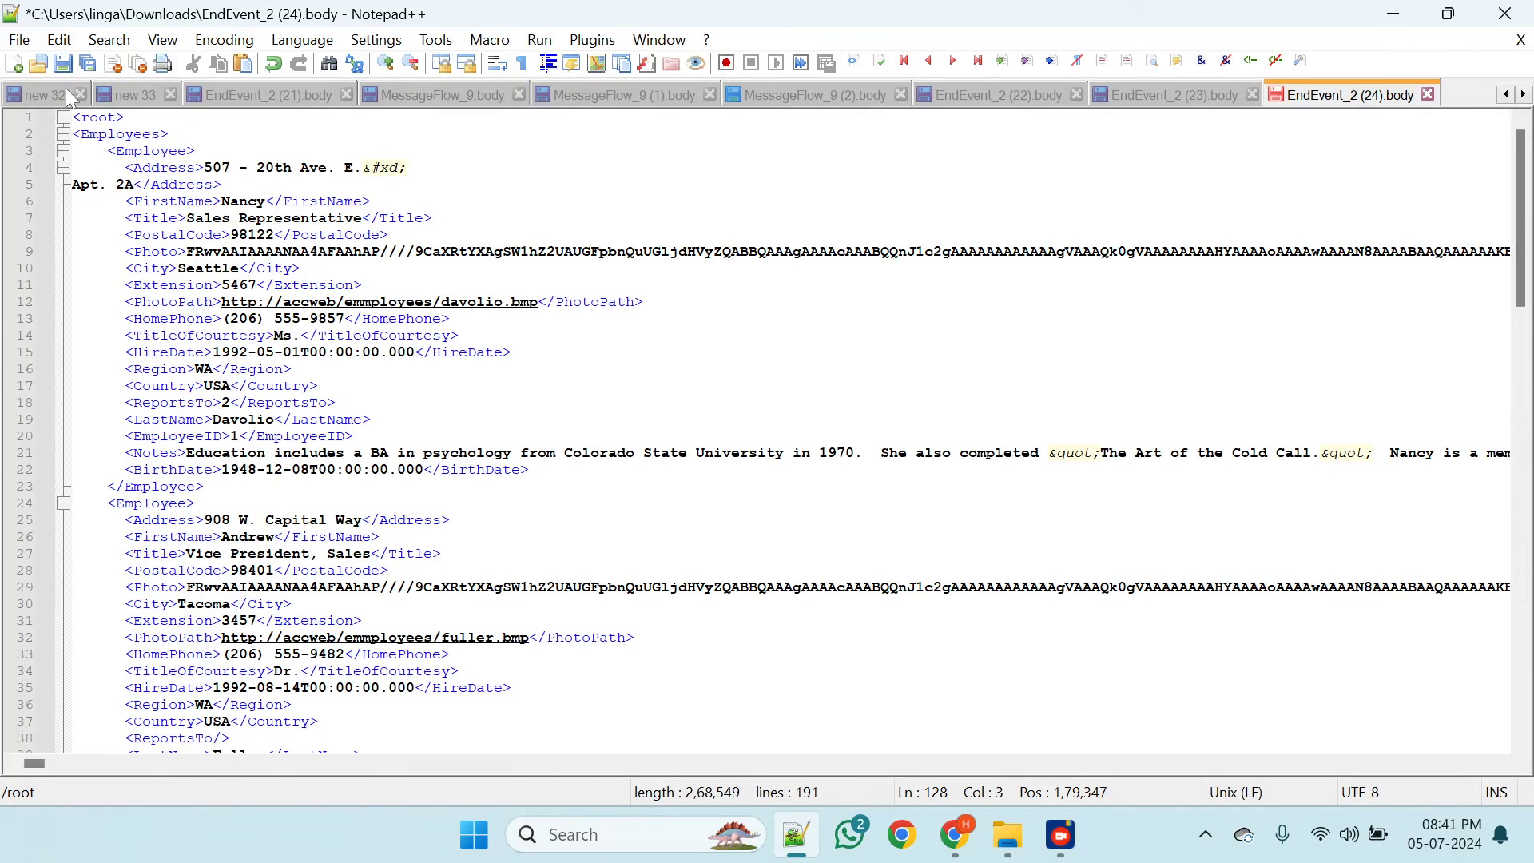
left_click(62, 135)
left_click(62, 151)
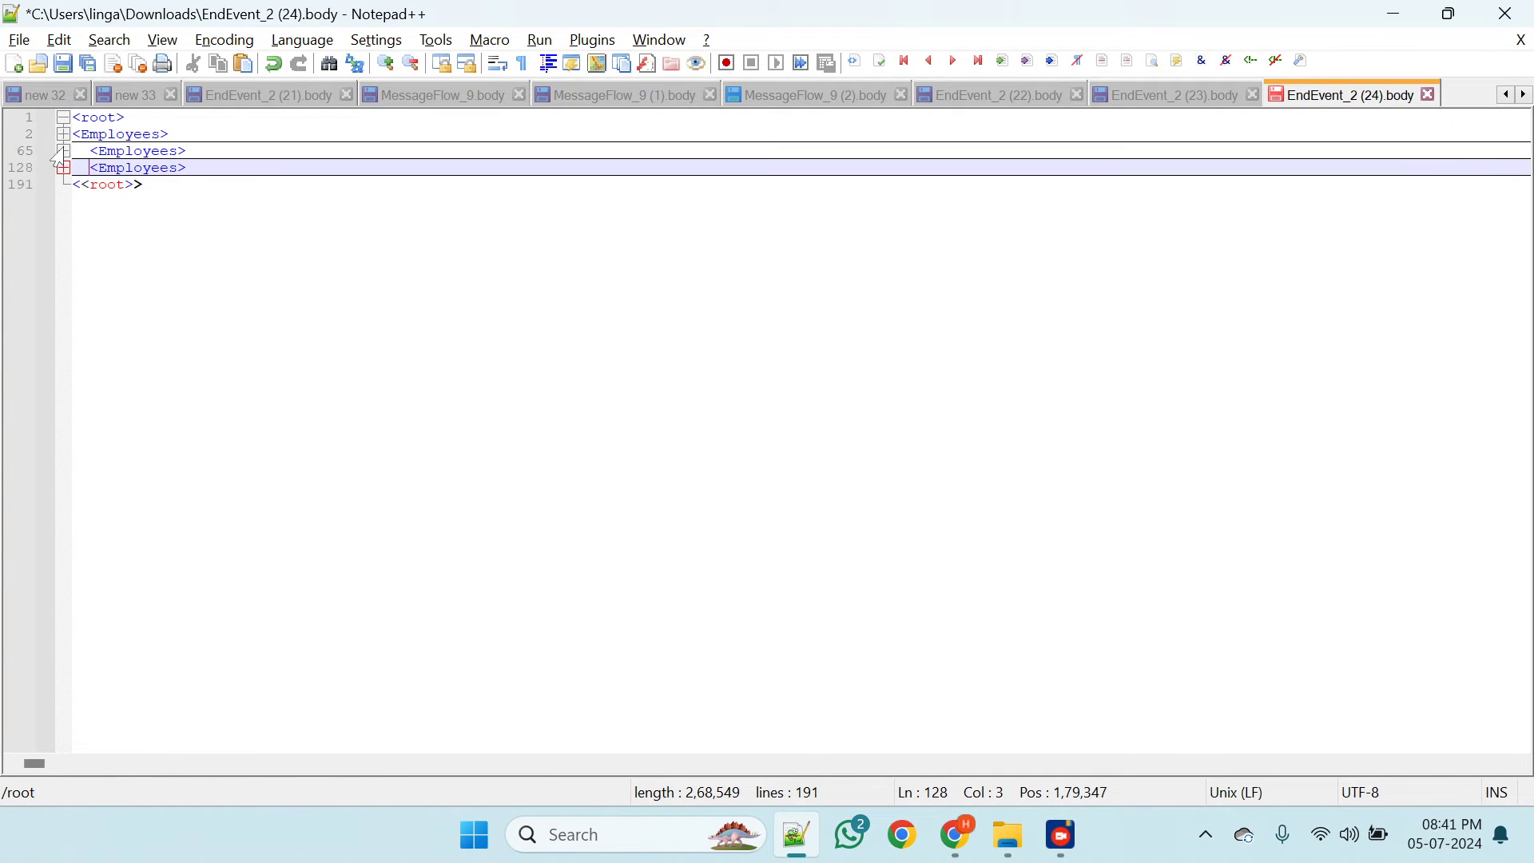
- Examine the closing root tag and the three collapsed Employees blocks, looking inside the third and second ones
left_click(98, 184)
left_click(143, 134)
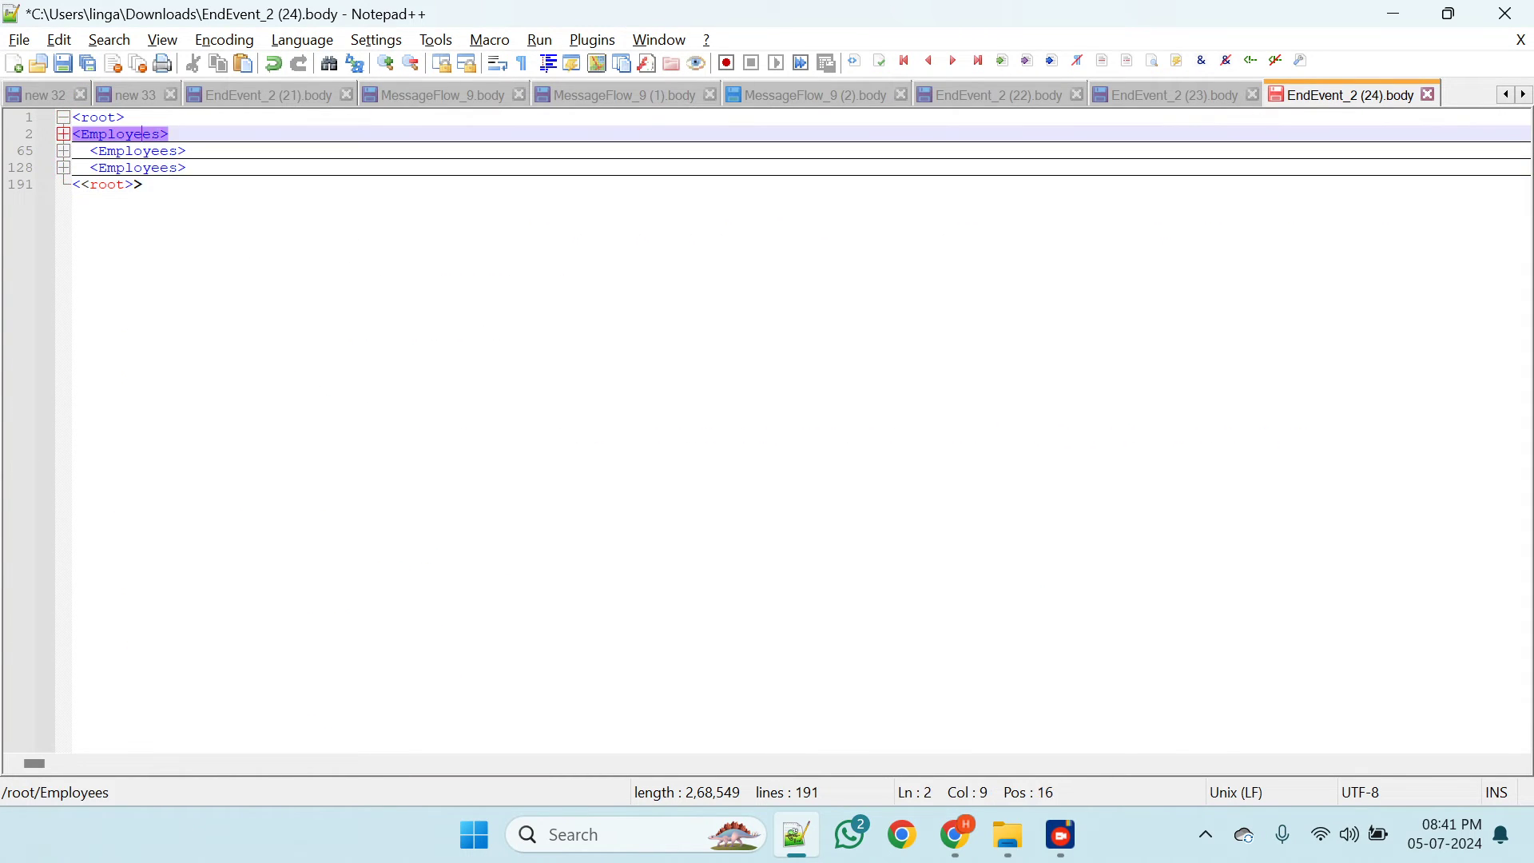
left_click(151, 151)
left_click(150, 168)
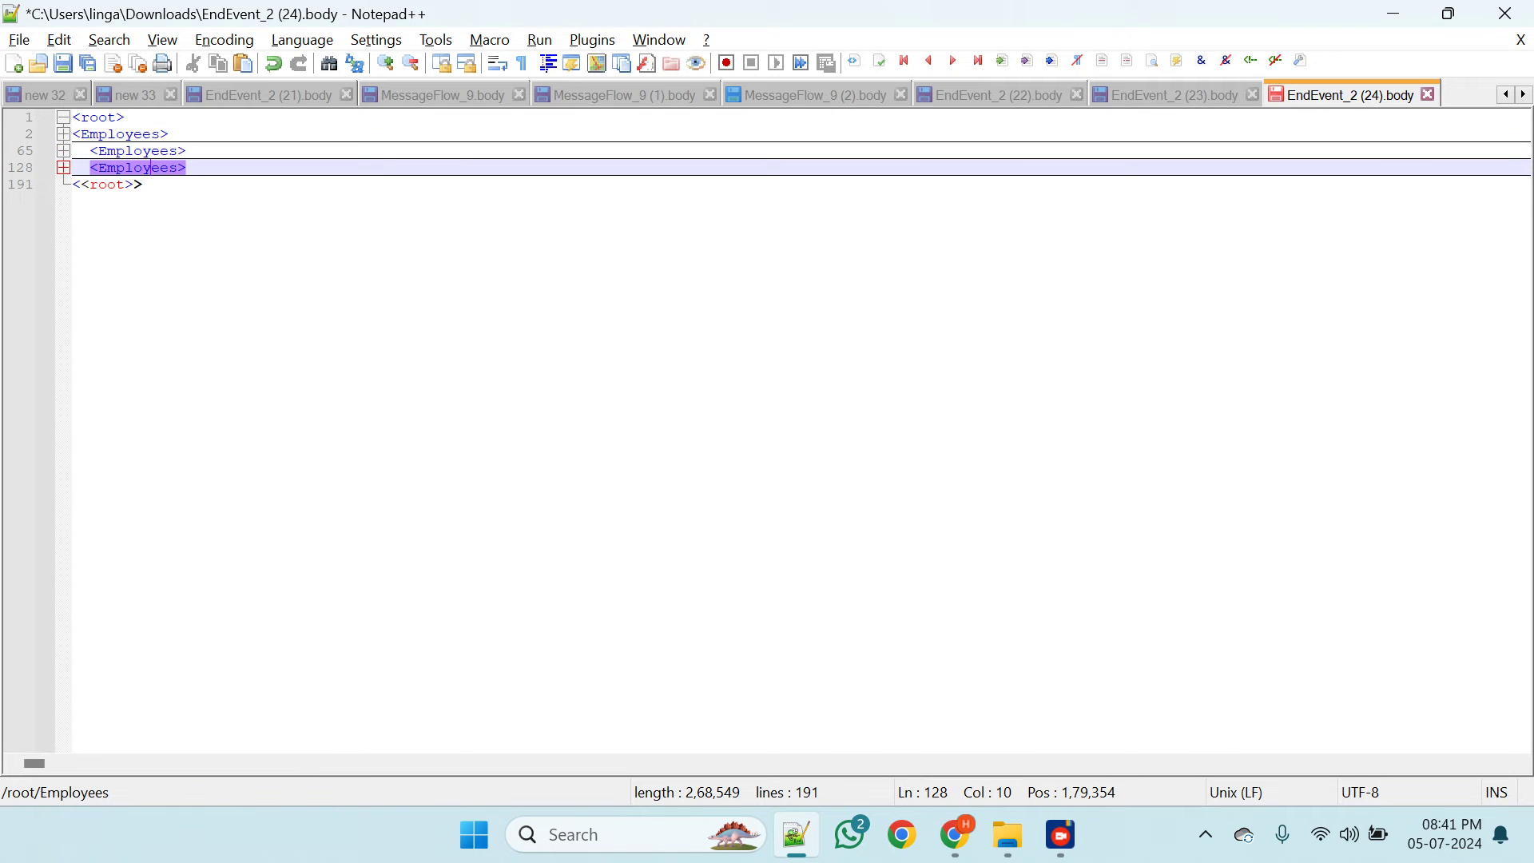
left_click(62, 169)
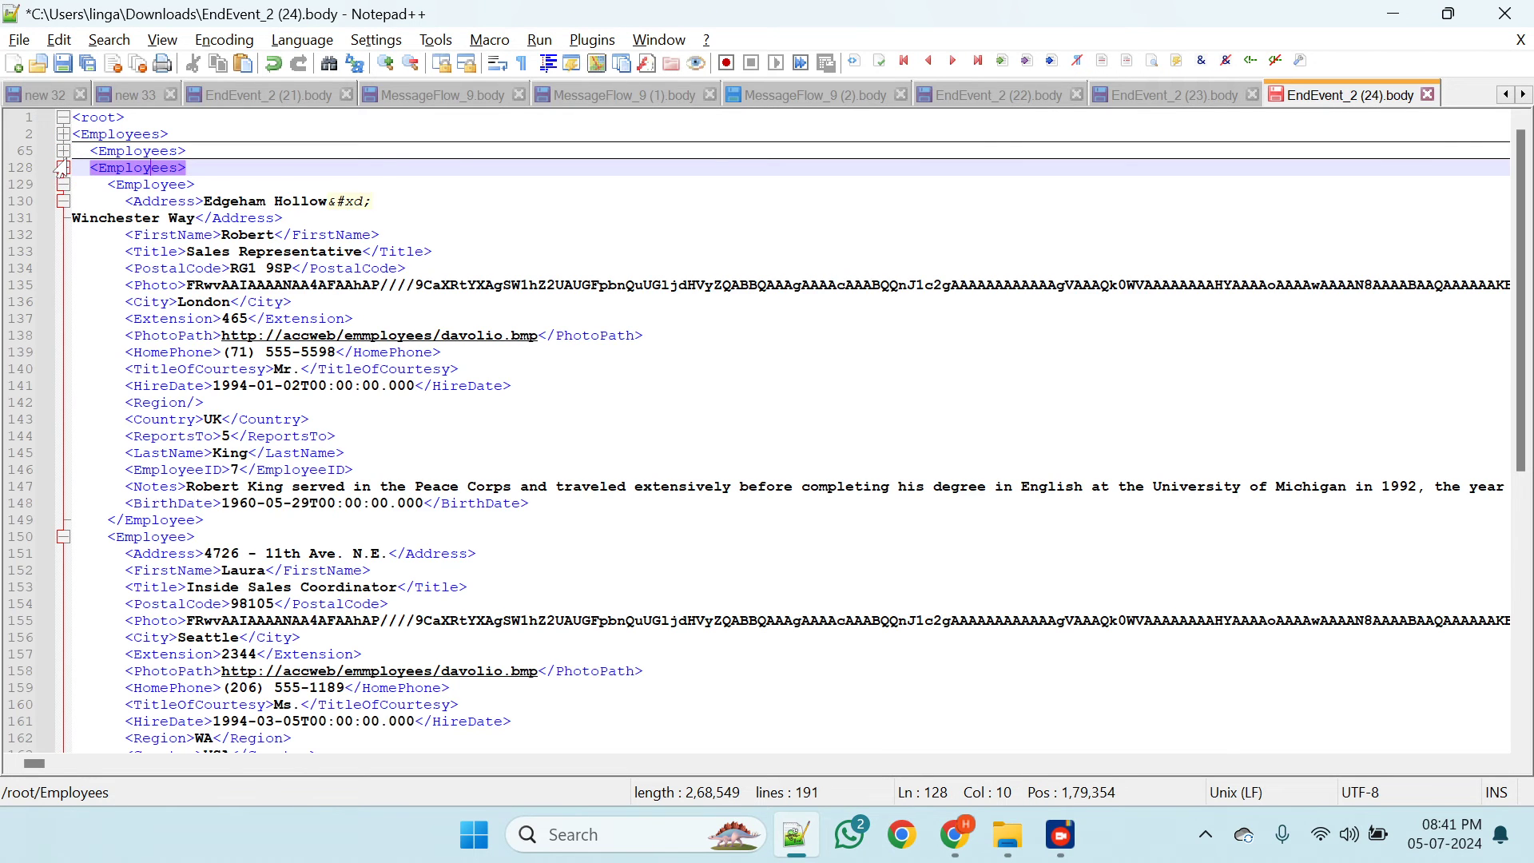
left_click(65, 157)
left_click(63, 152)
left_click(63, 168)
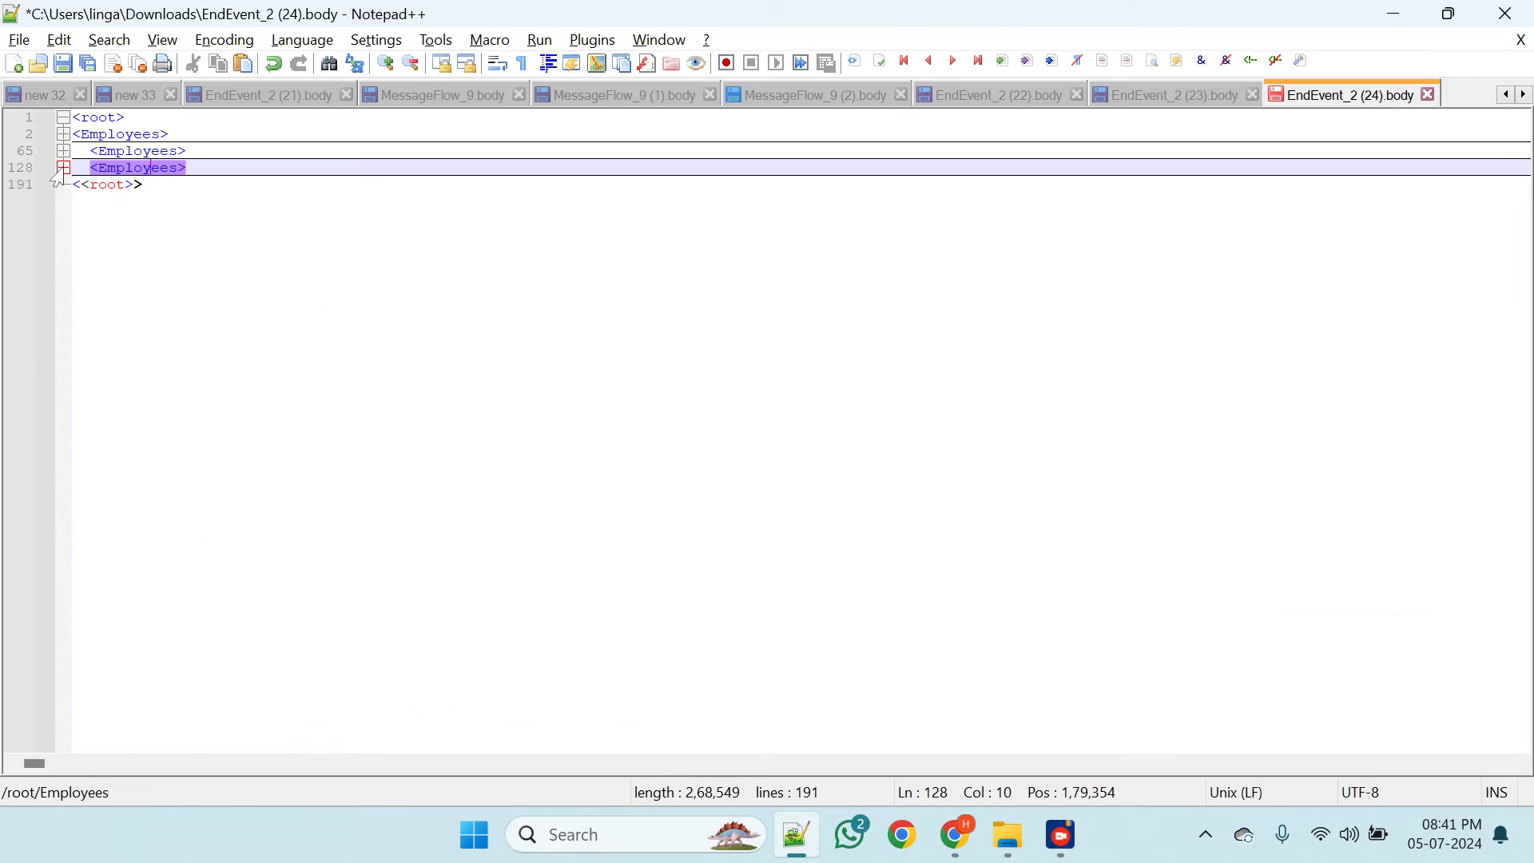
- Inspect the contents of the Employees blocks one by one and highlight the first opening <Employee> tag in the second block
left_click(59, 126)
left_click(61, 120)
left_click(61, 134)
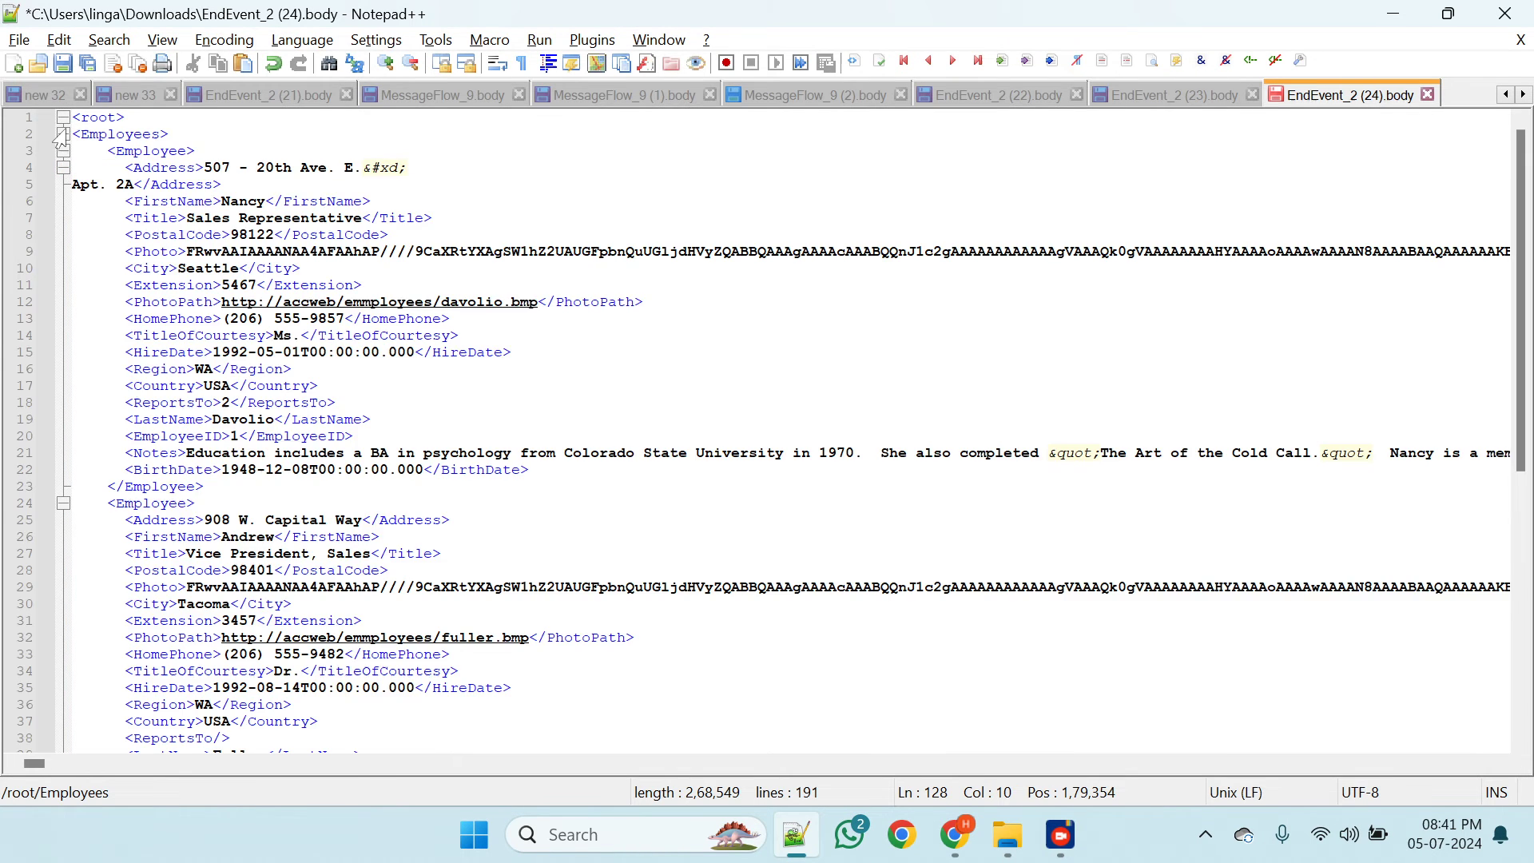
left_click(61, 135)
left_click(51, 167)
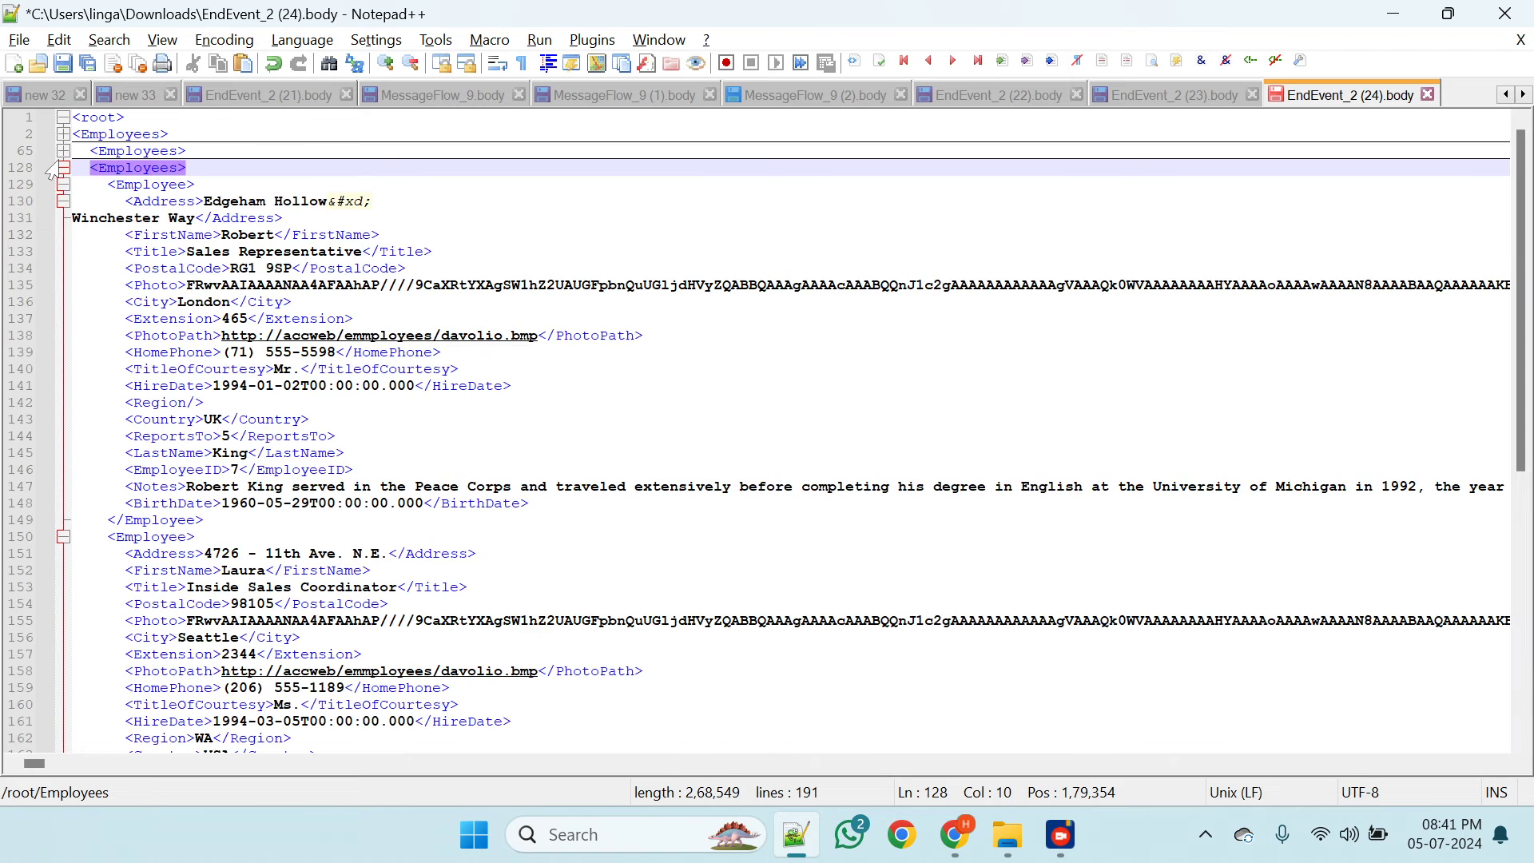
left_click(54, 162)
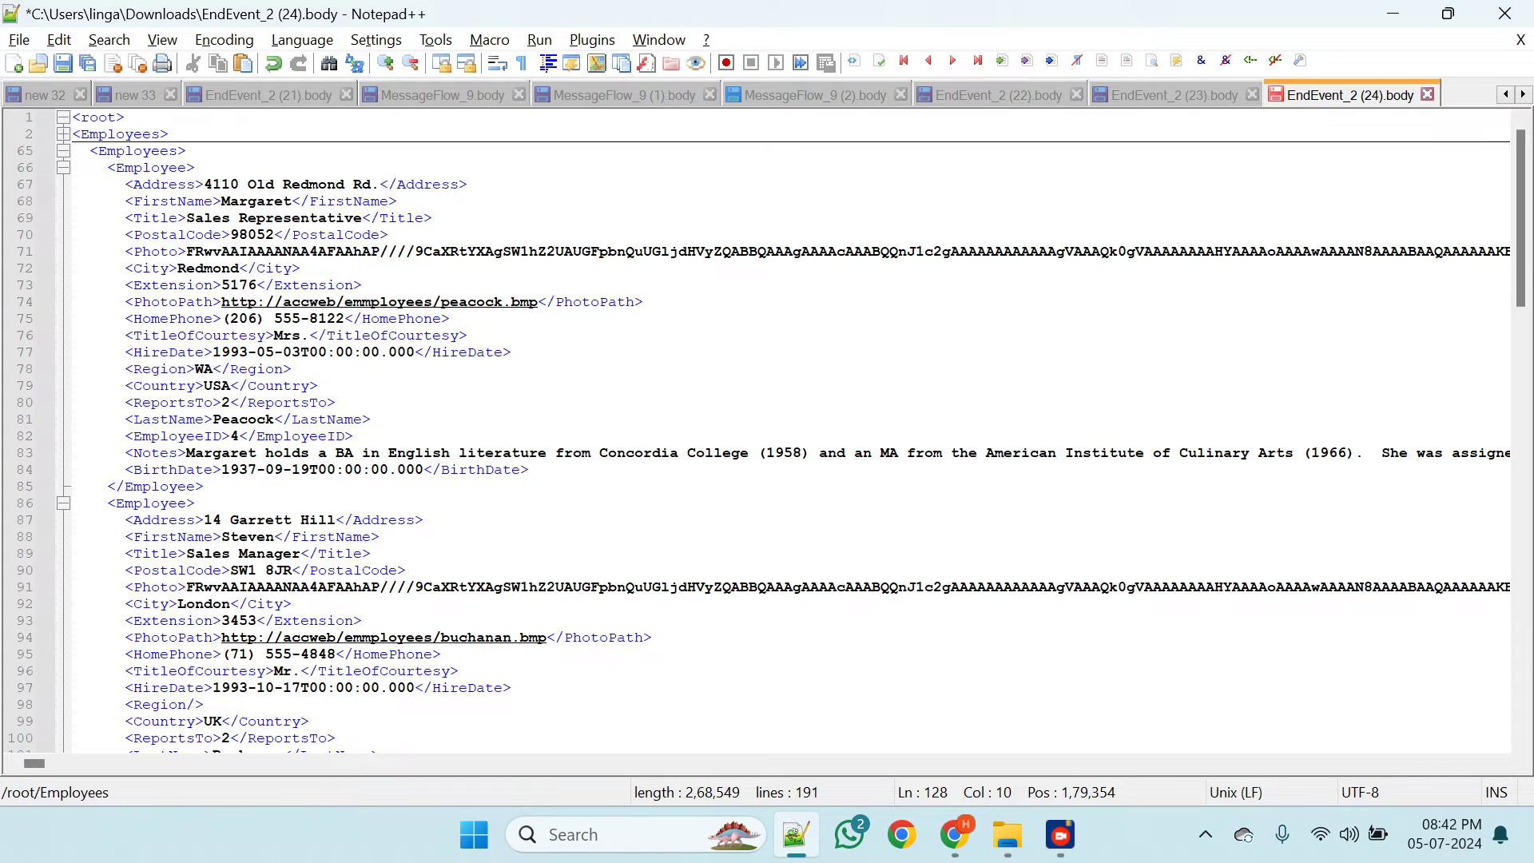
left_click_drag(125, 183, 213, 251)
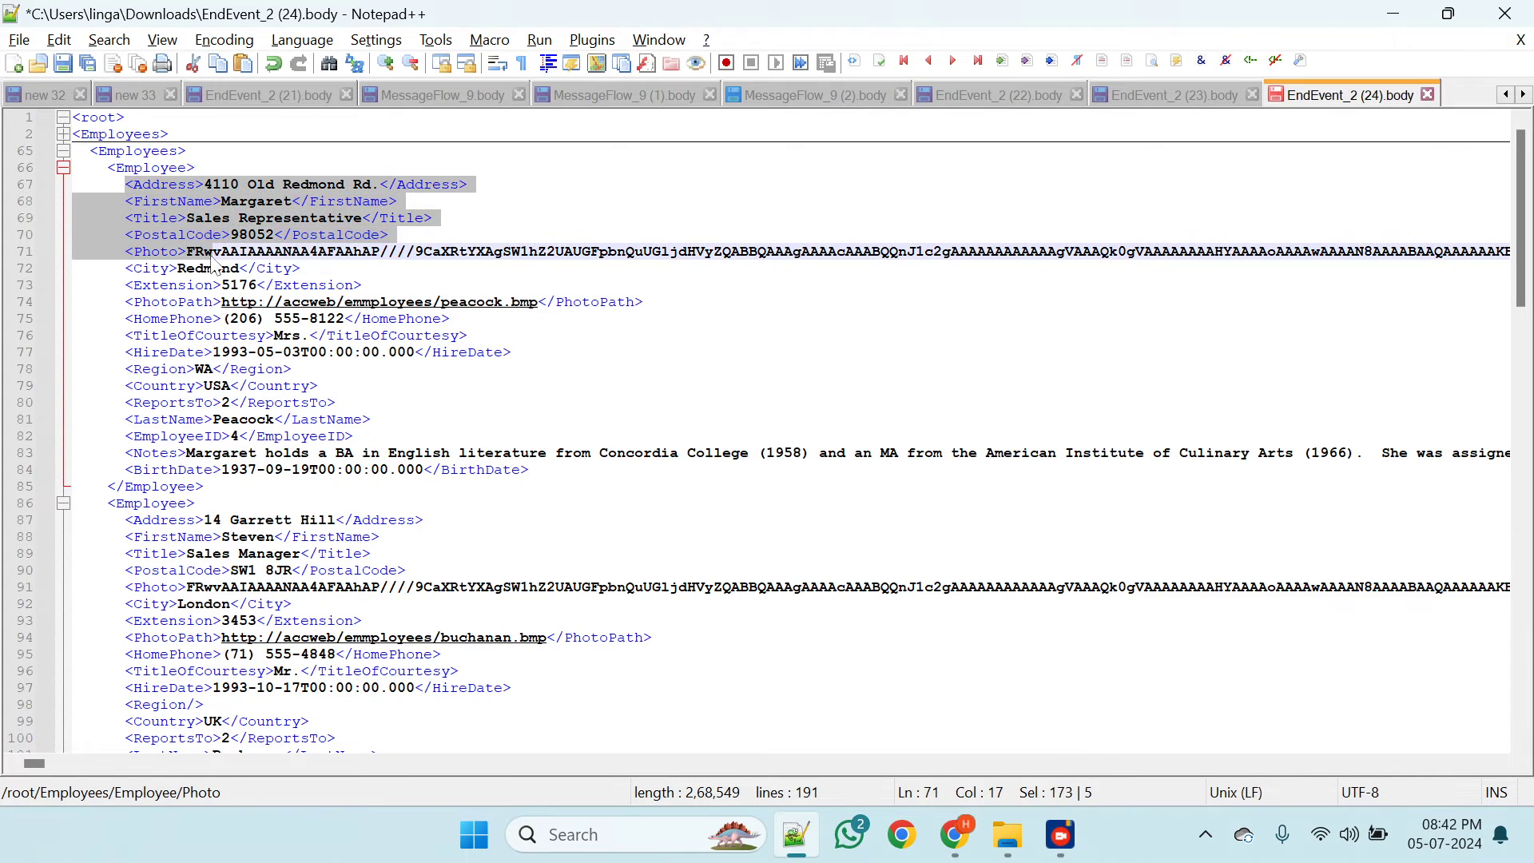
left_click_drag(108, 168, 186, 168)
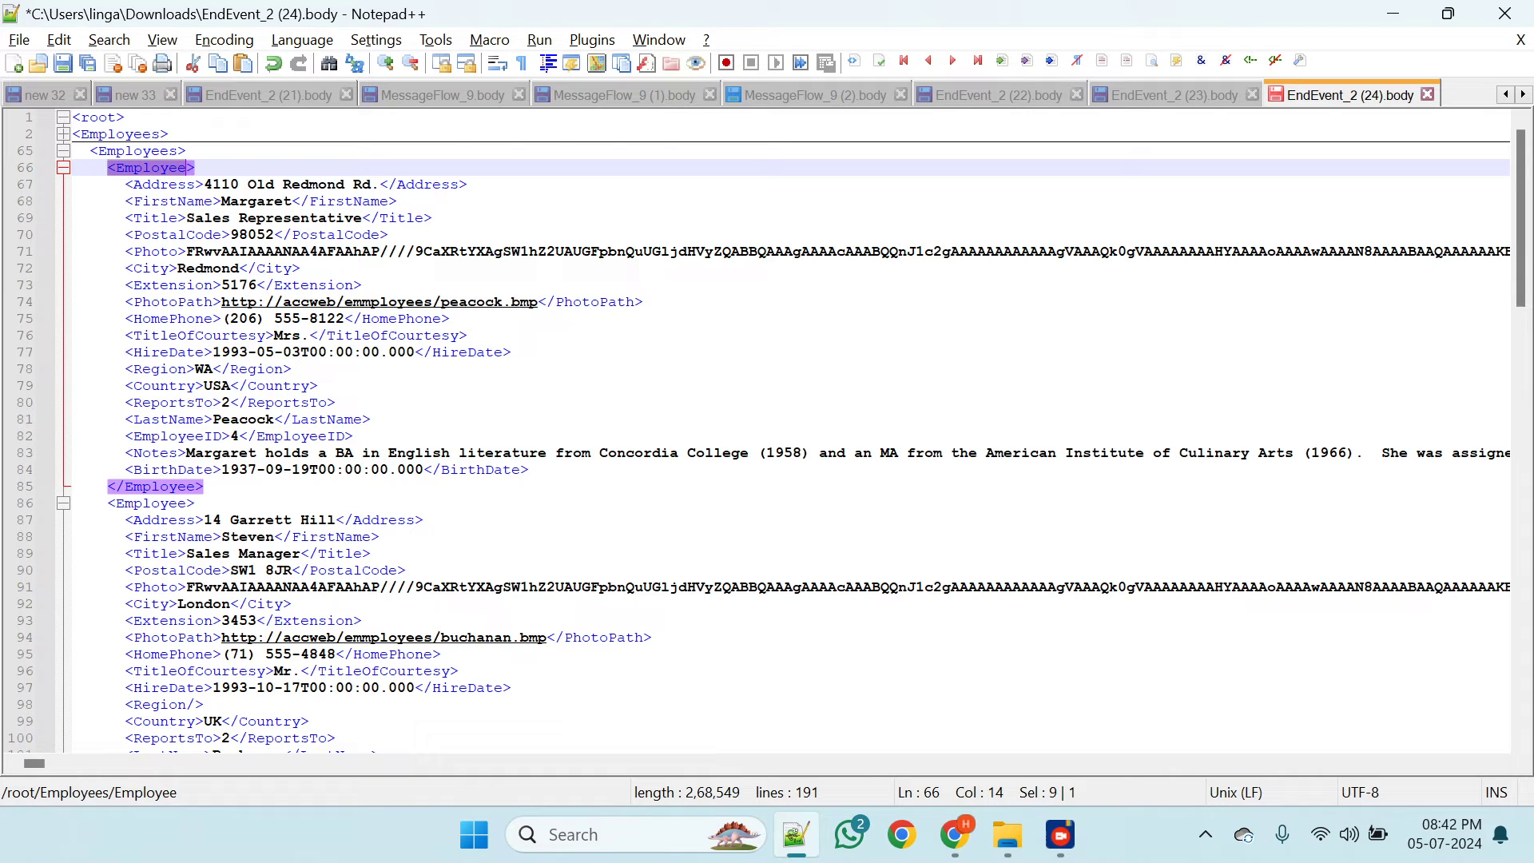
left_click_drag(186, 168, 195, 168)
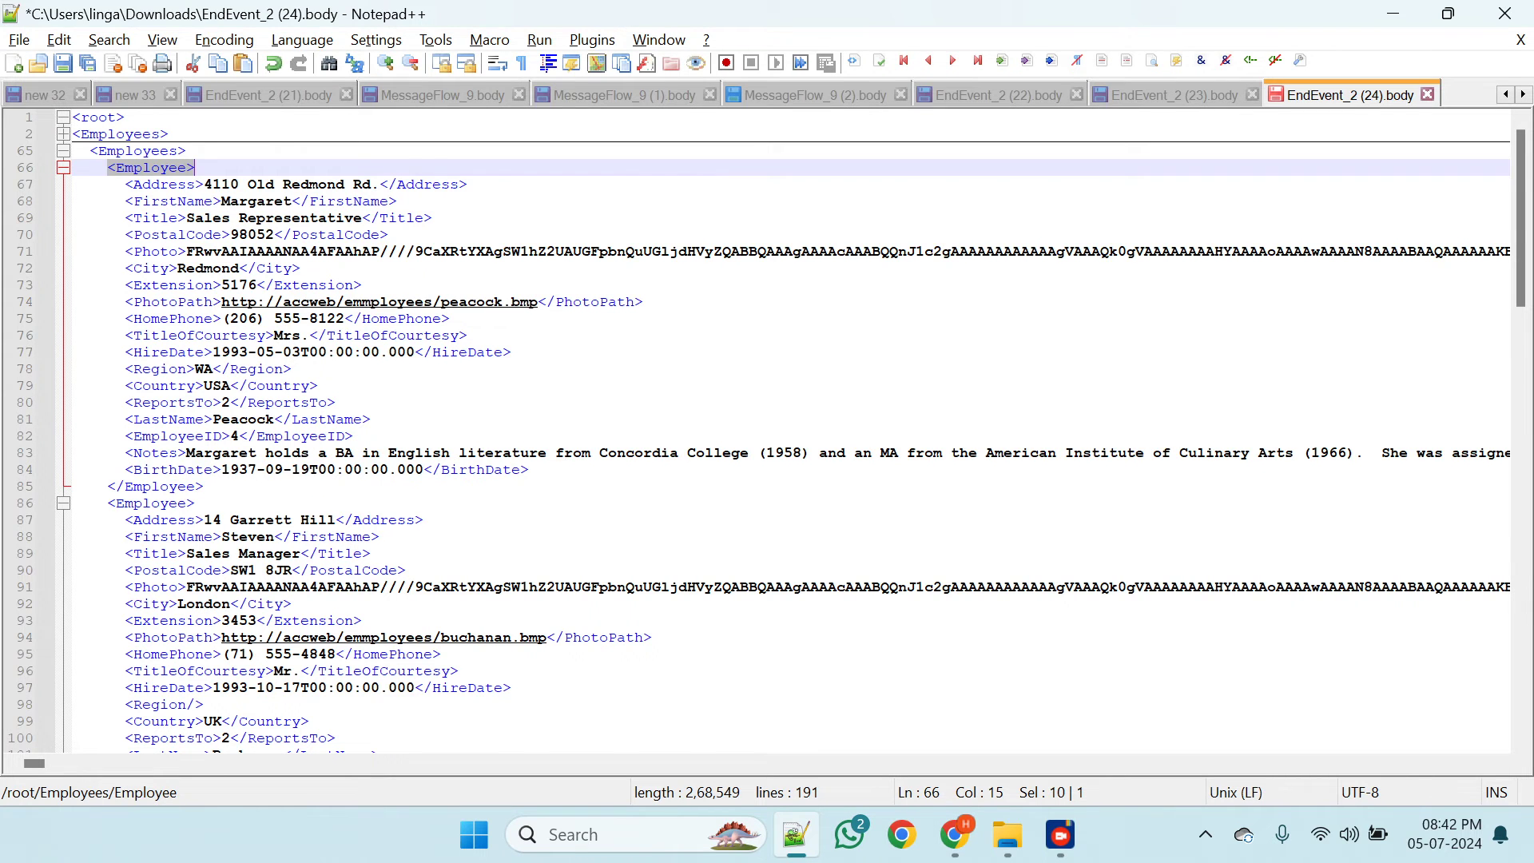
- Back in the browser's LoopingProcessCall editor, enlarge the flow canvas and move the End event farther away from Content Modifier 2
key("alt+Tab")
left_click(214, 11)
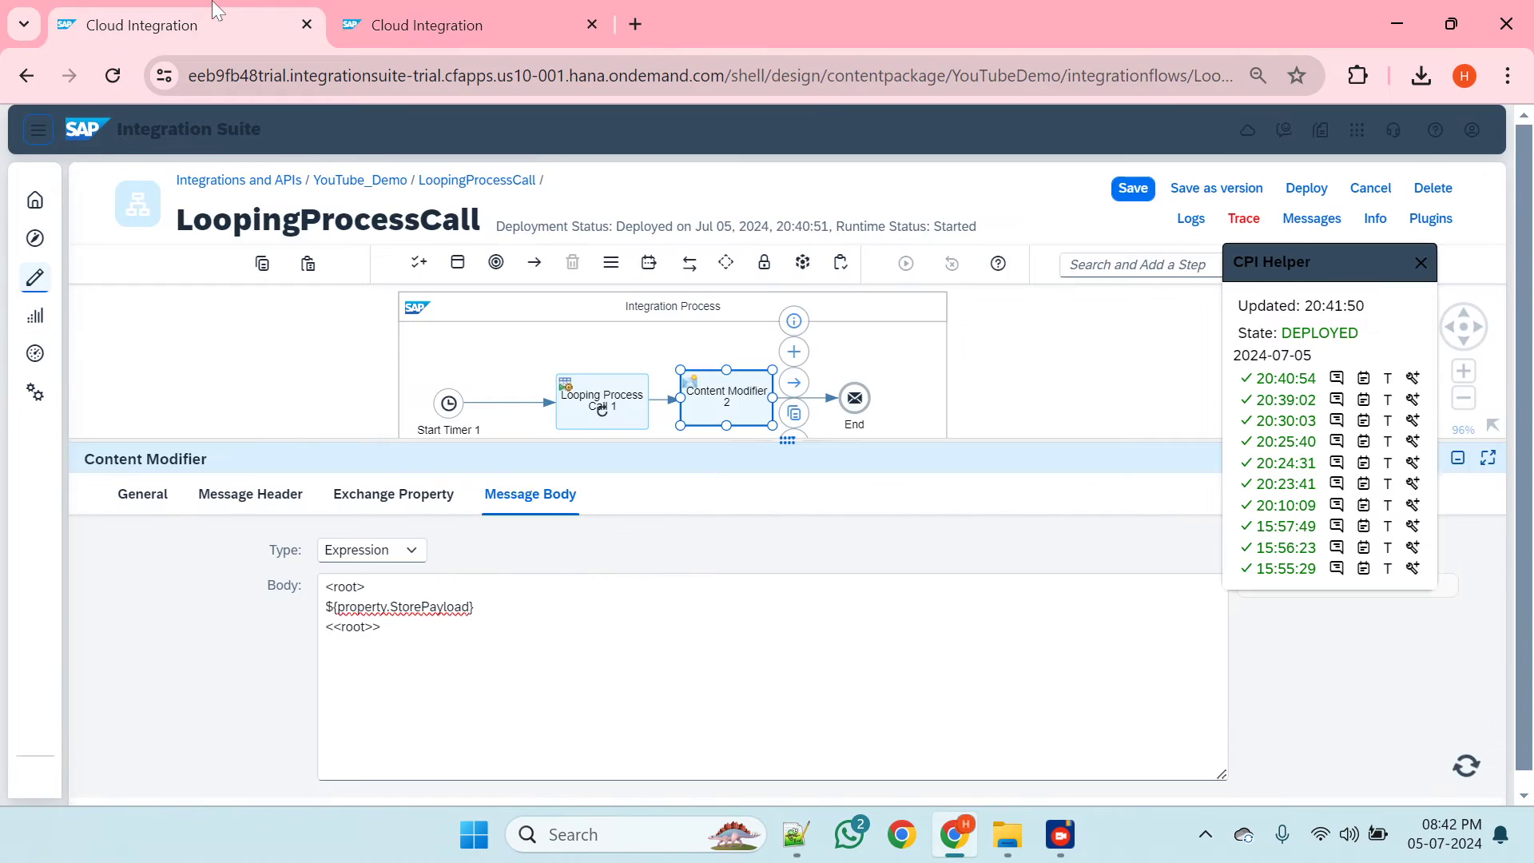
left_click_drag(829, 440, 847, 616)
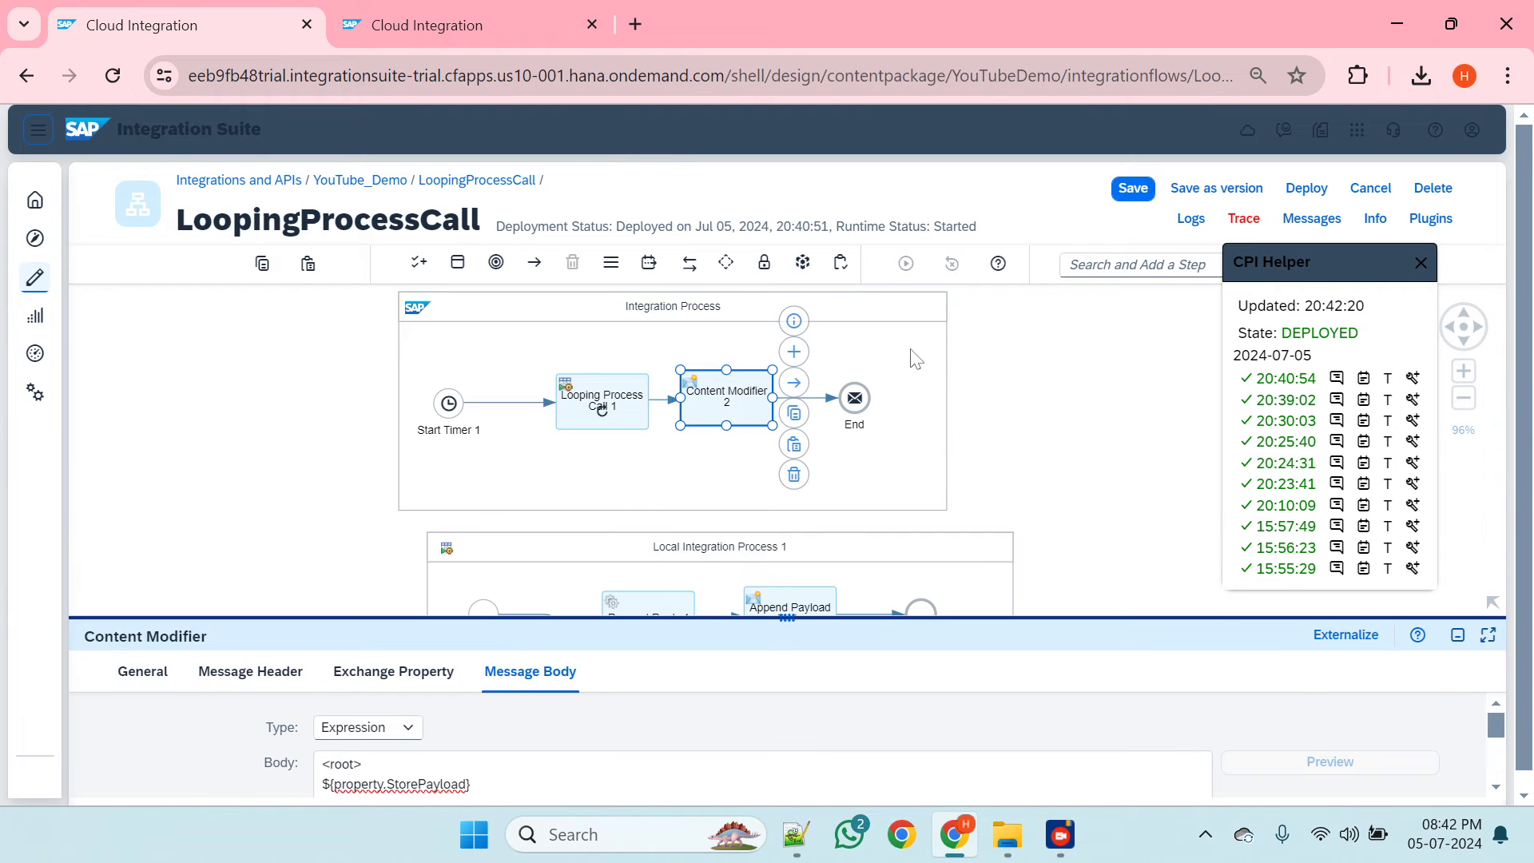
left_click_drag(857, 399, 949, 404)
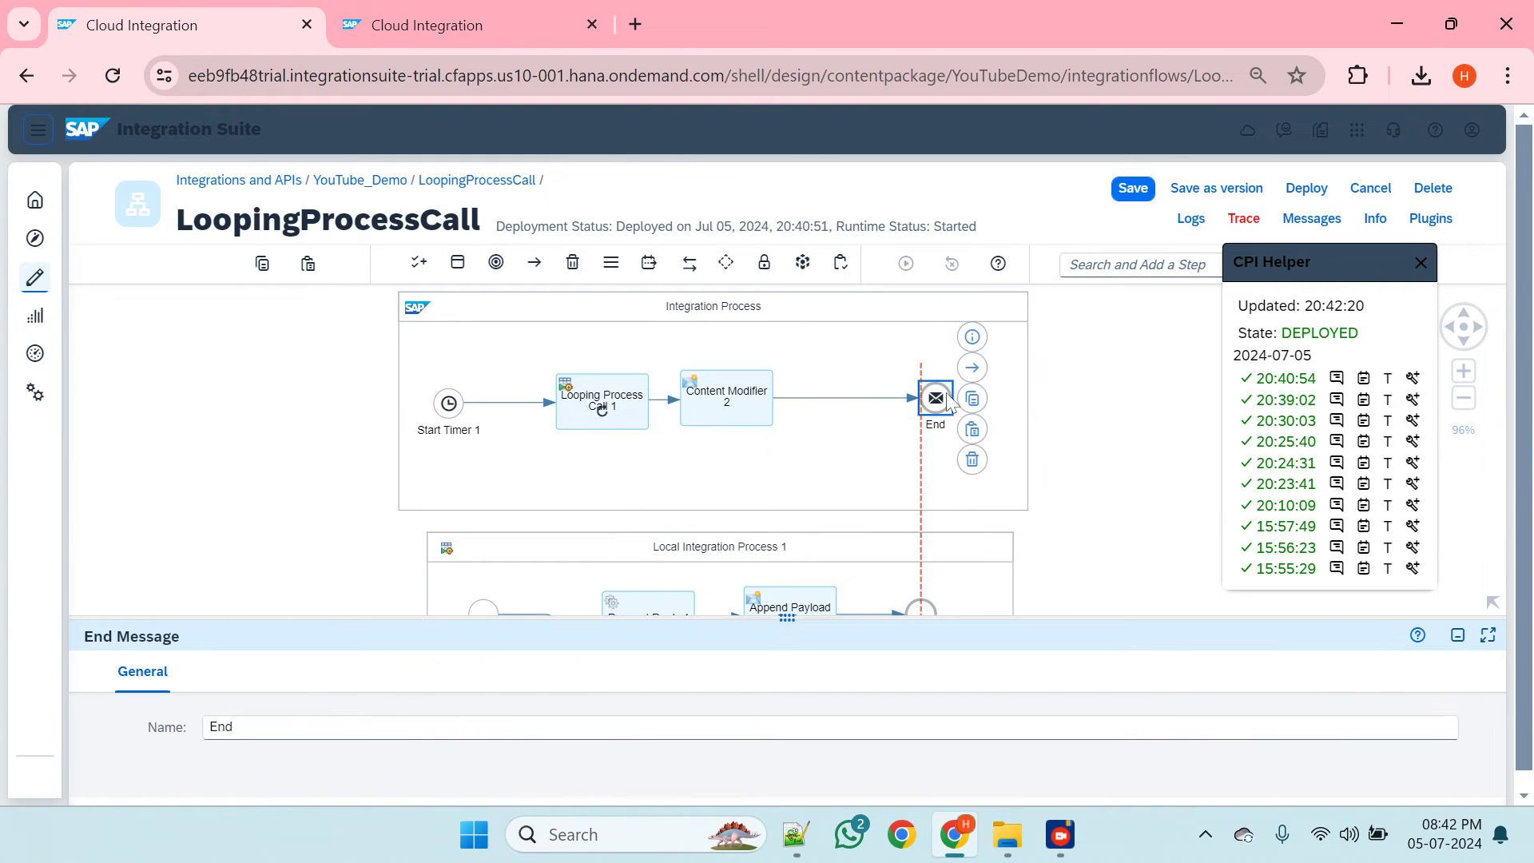
- Insert a Filter step between Content Modifier 2 and the End event in the main Integration Process
left_click(610, 267)
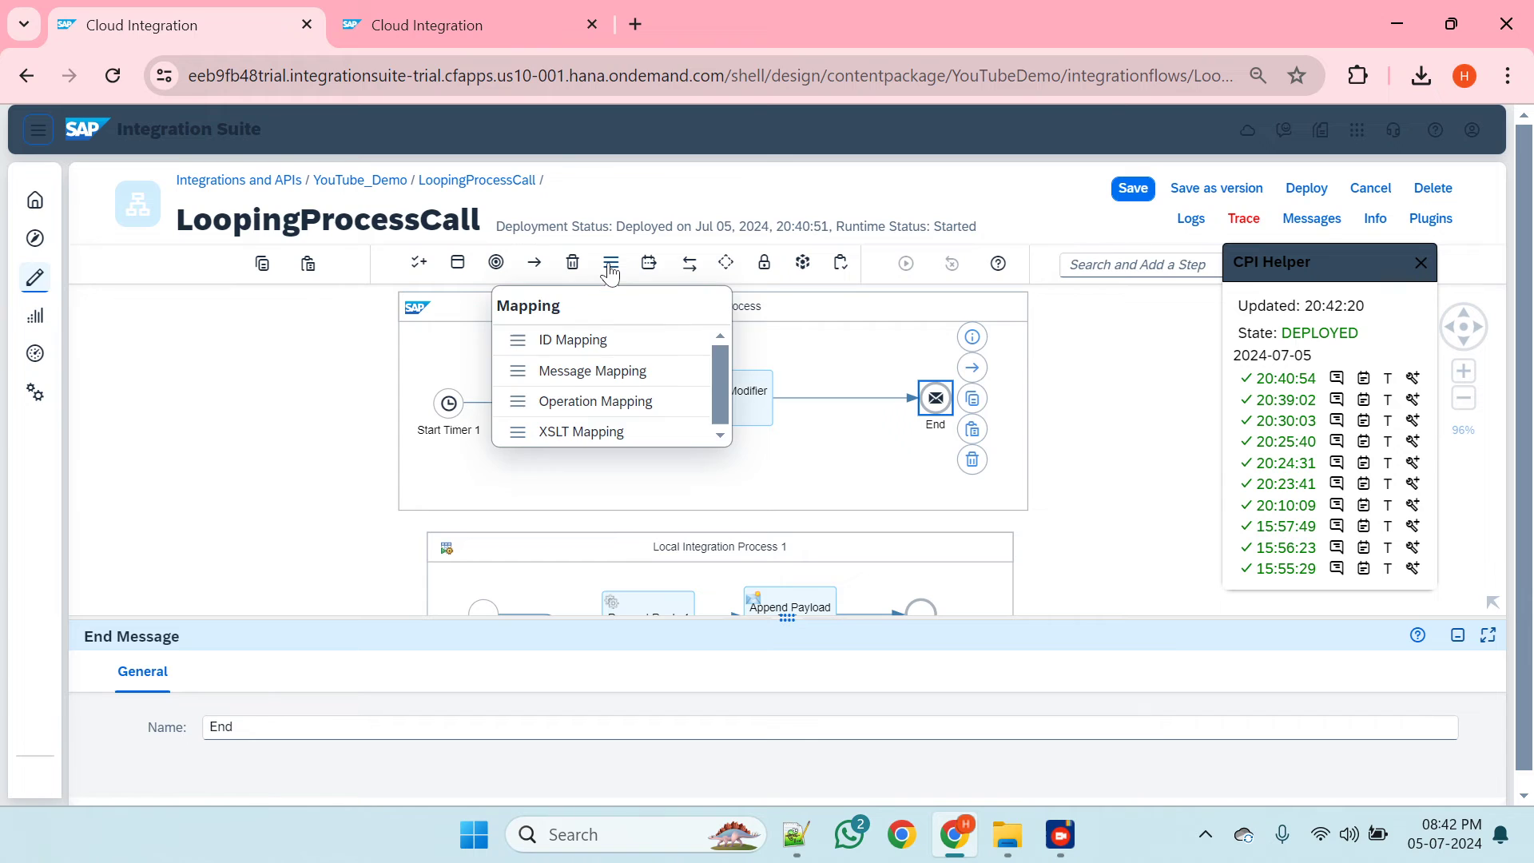
left_click(649, 267)
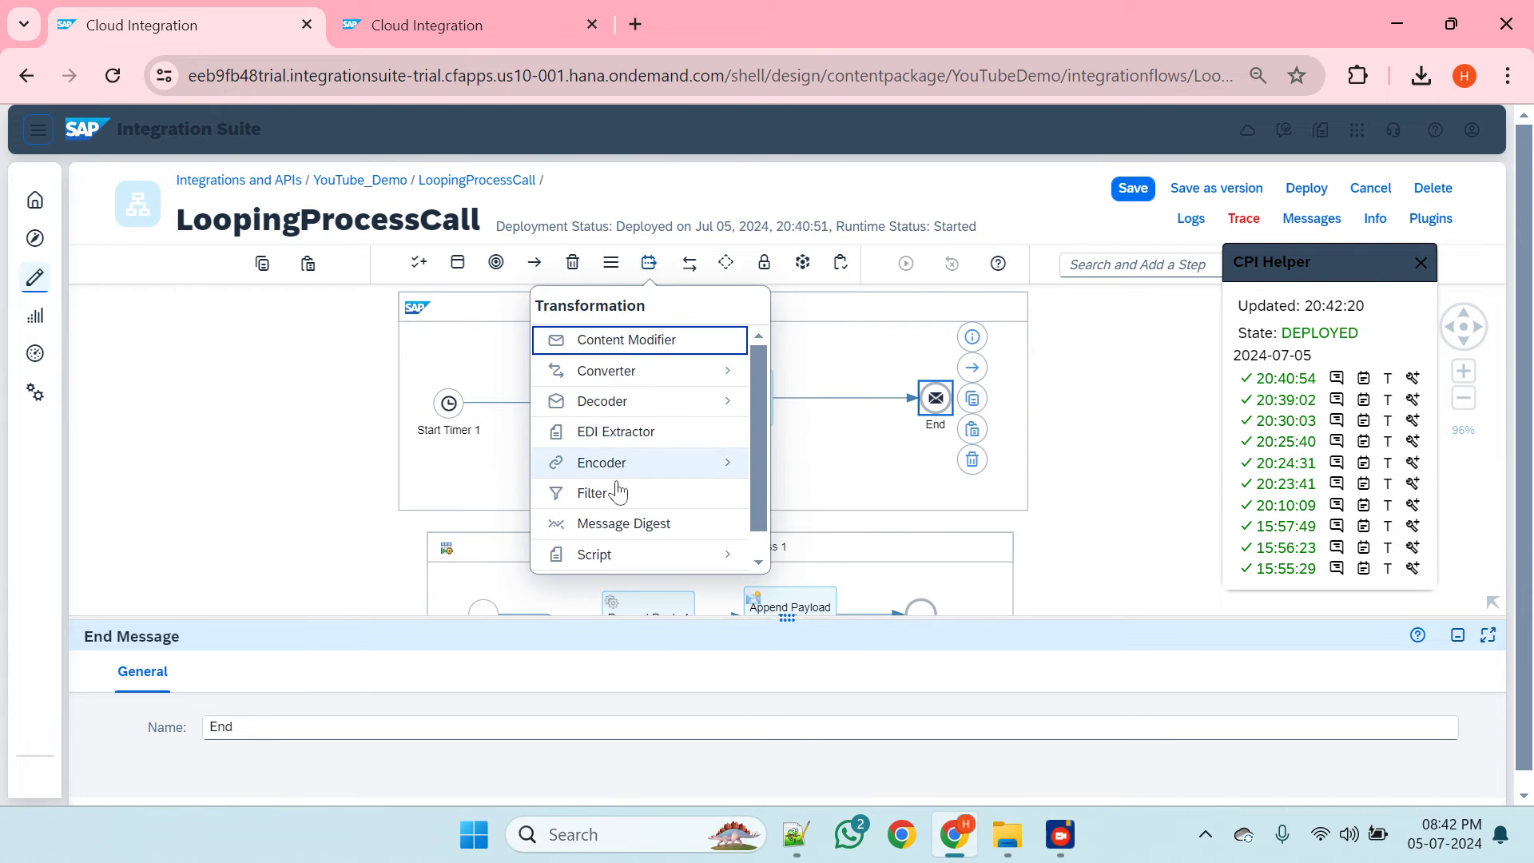
left_click(613, 493)
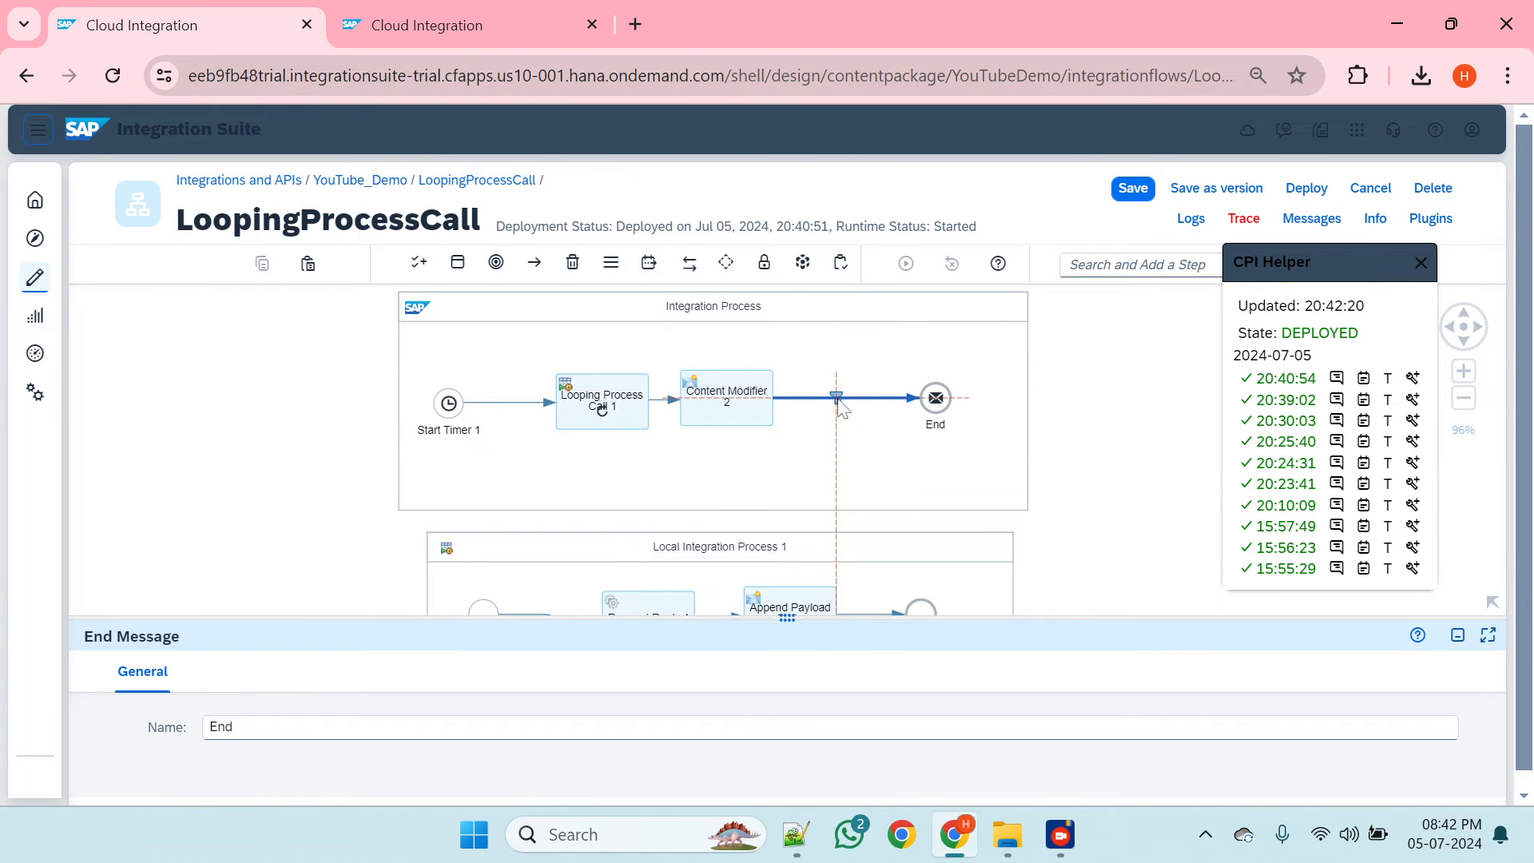
left_click(840, 406)
- Start the new Filter's XPath expression with /root/, checking the root and Employees tags in the payload open in Notepad++
left_click_drag(787, 619, 788, 349)
left_click(244, 402)
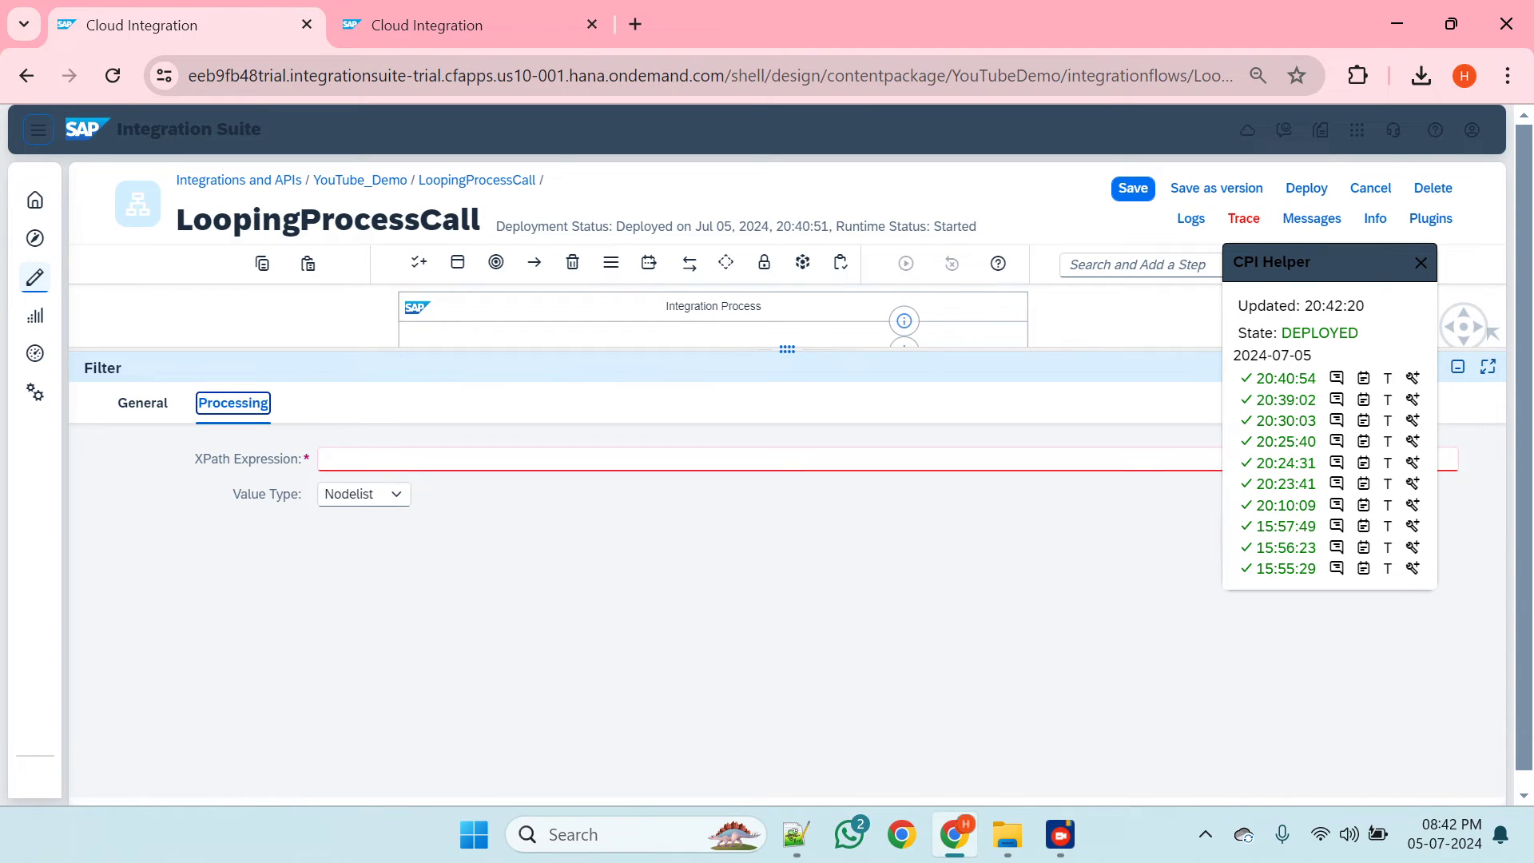
key("alt+Tab")
double_click(100, 118)
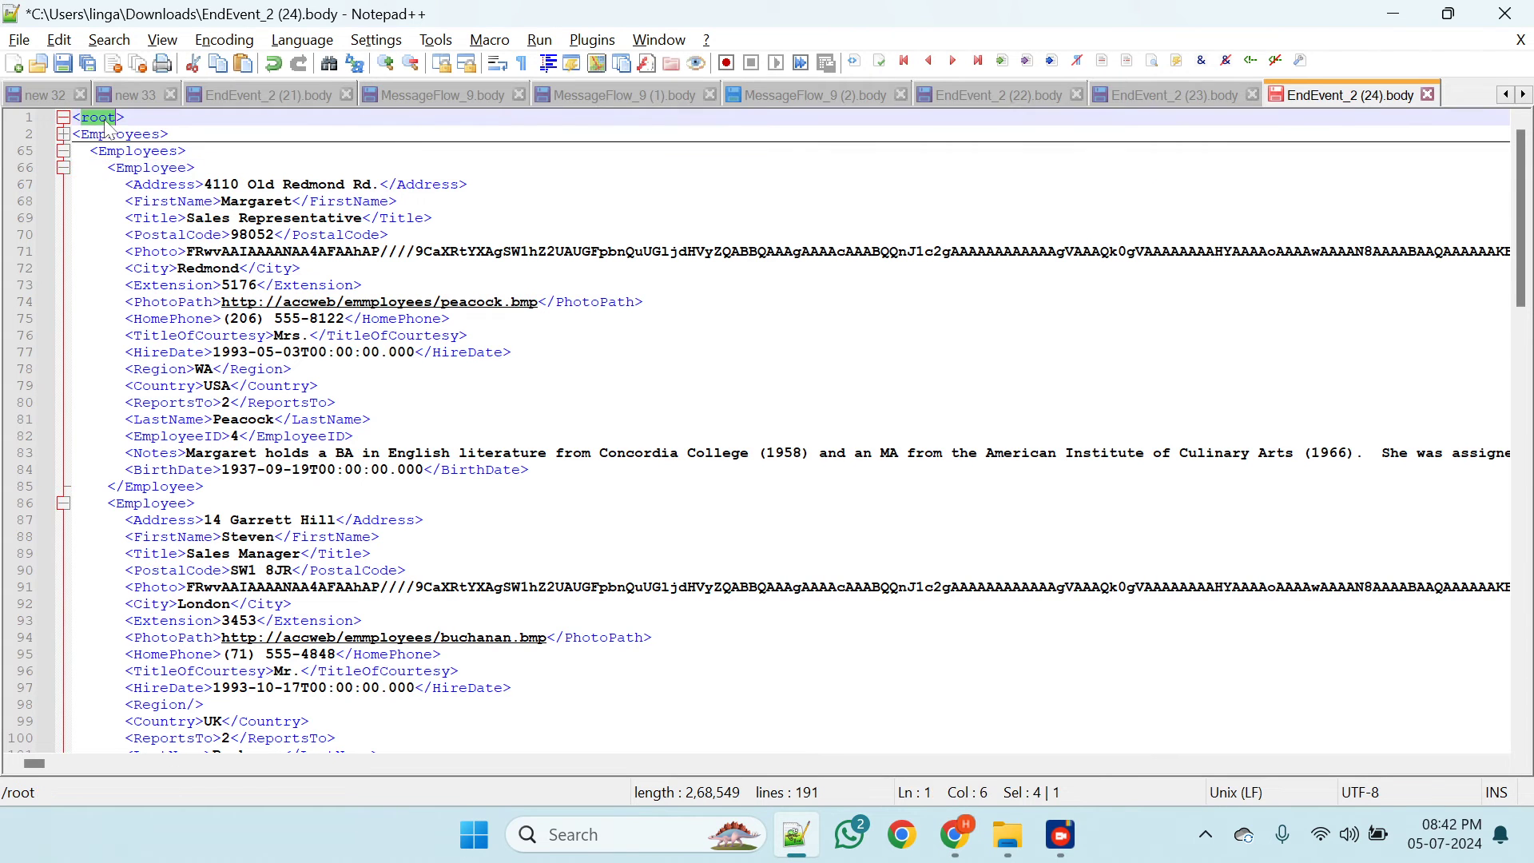
key("alt+Tab")
left_click(378, 456)
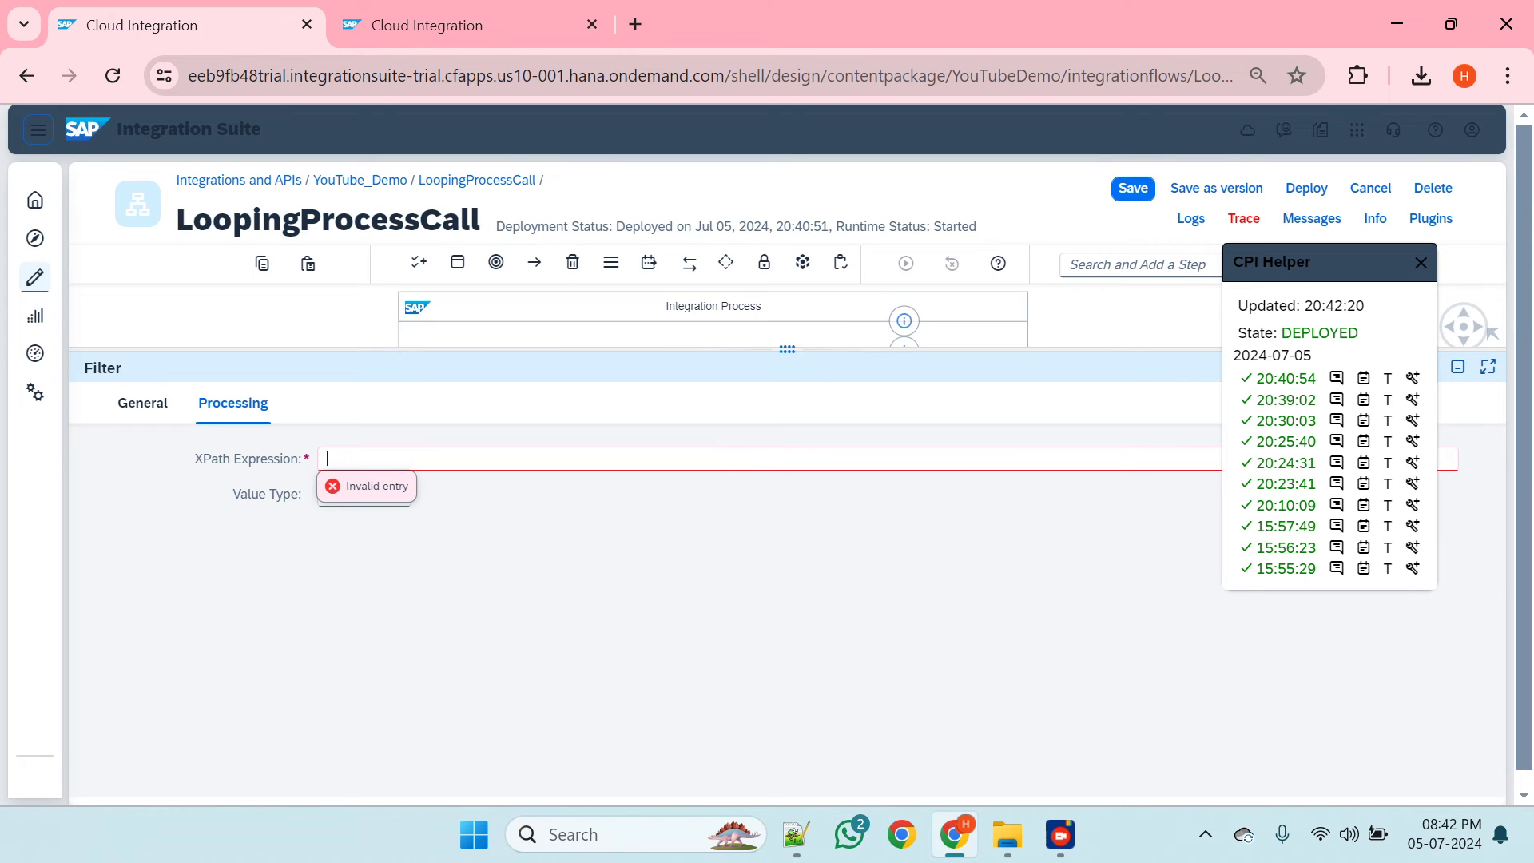
type("/root/")
key("alt+Tab")
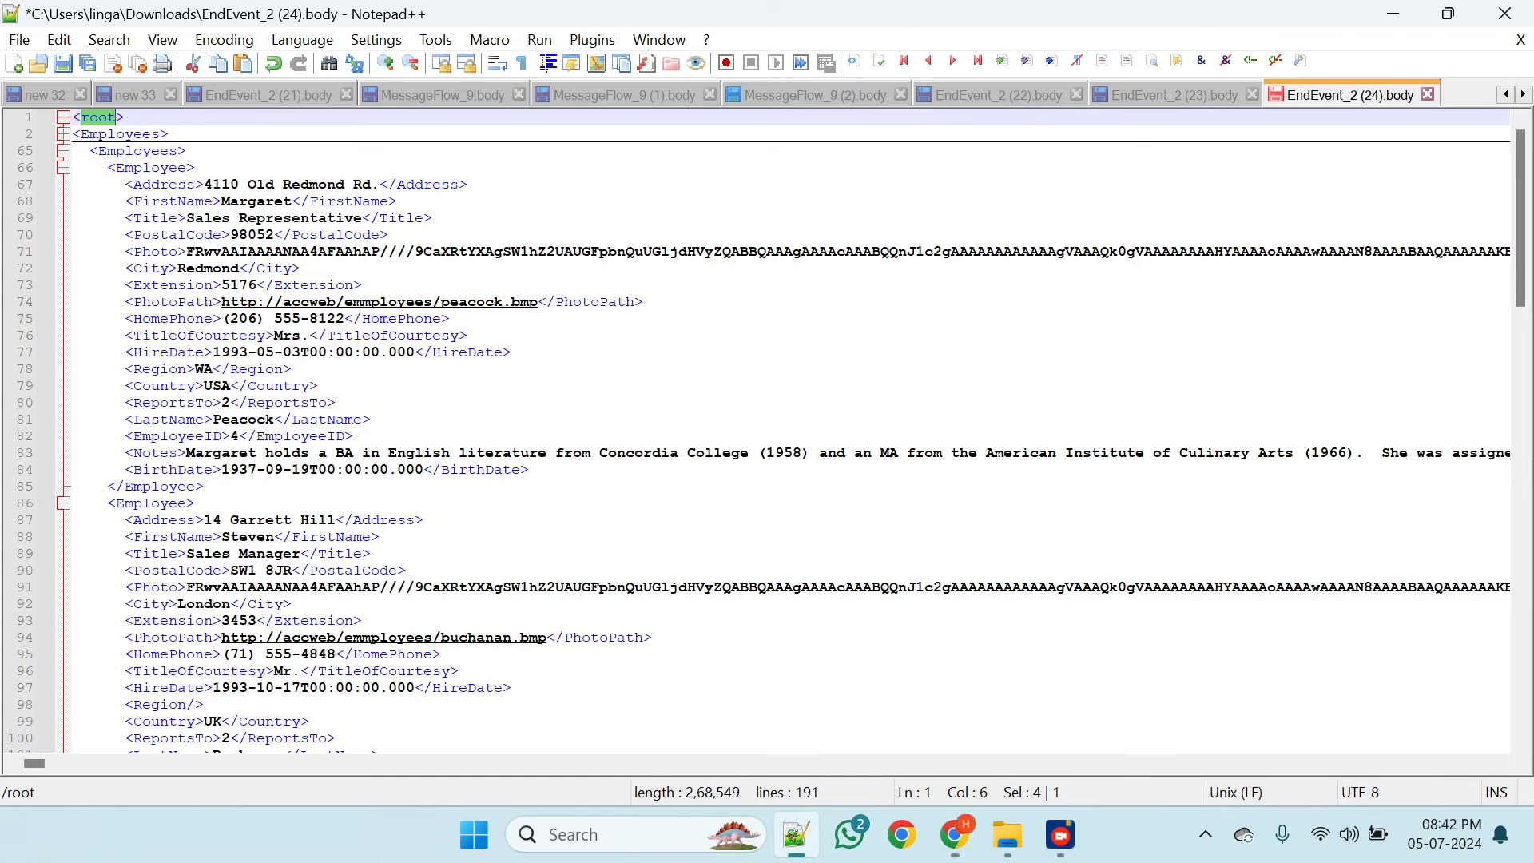
double_click(120, 133)
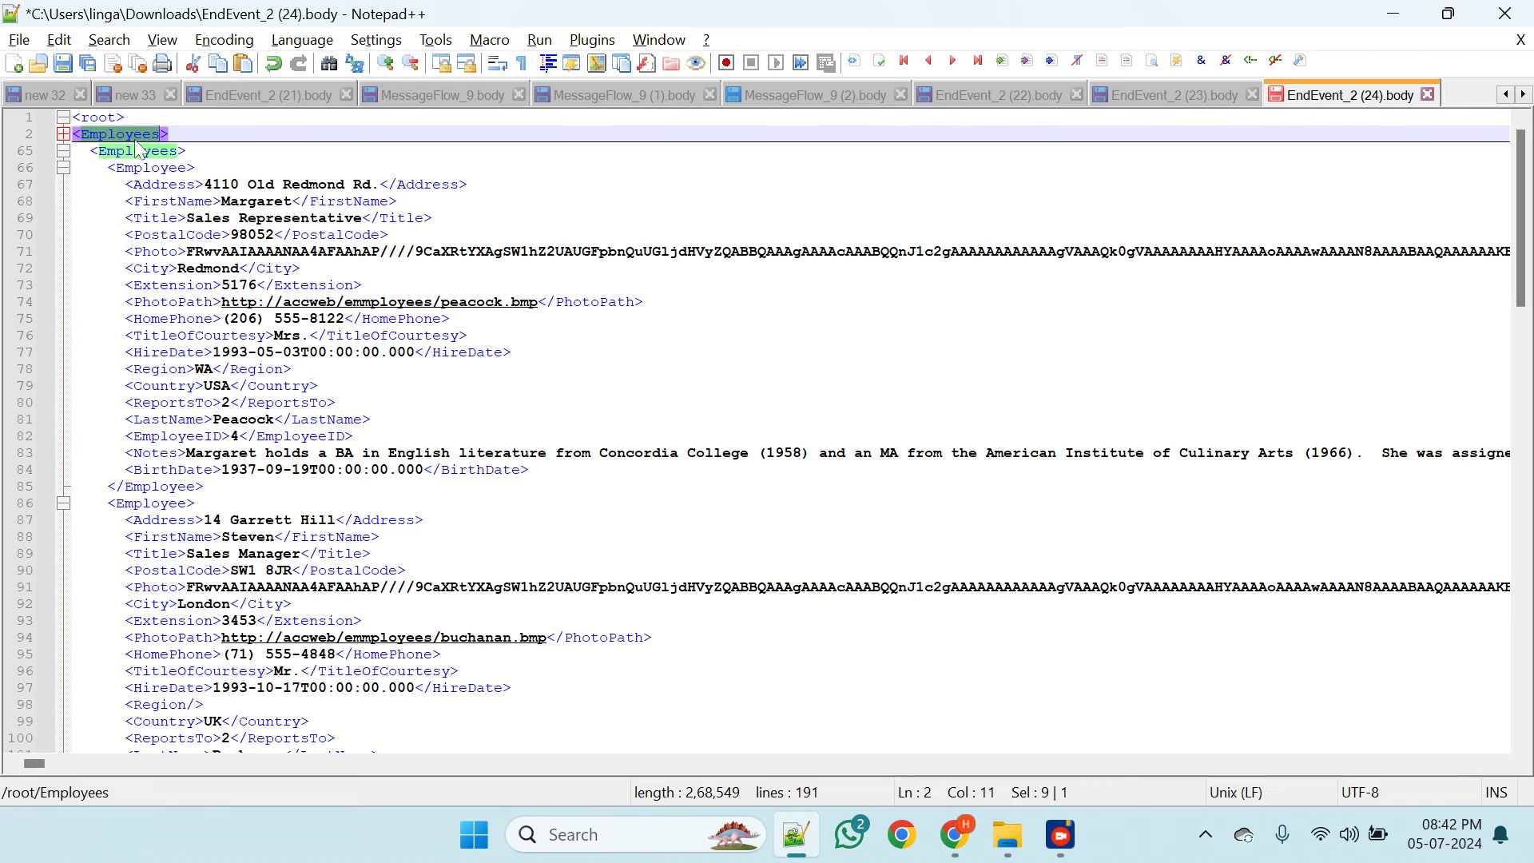
- Back in the browser, delete the Filter step placed after Content Modifier 2
key("alt+Tab")
key("alt+Tab")
key("alt+Tab")
left_click_drag(786, 351, 786, 677)
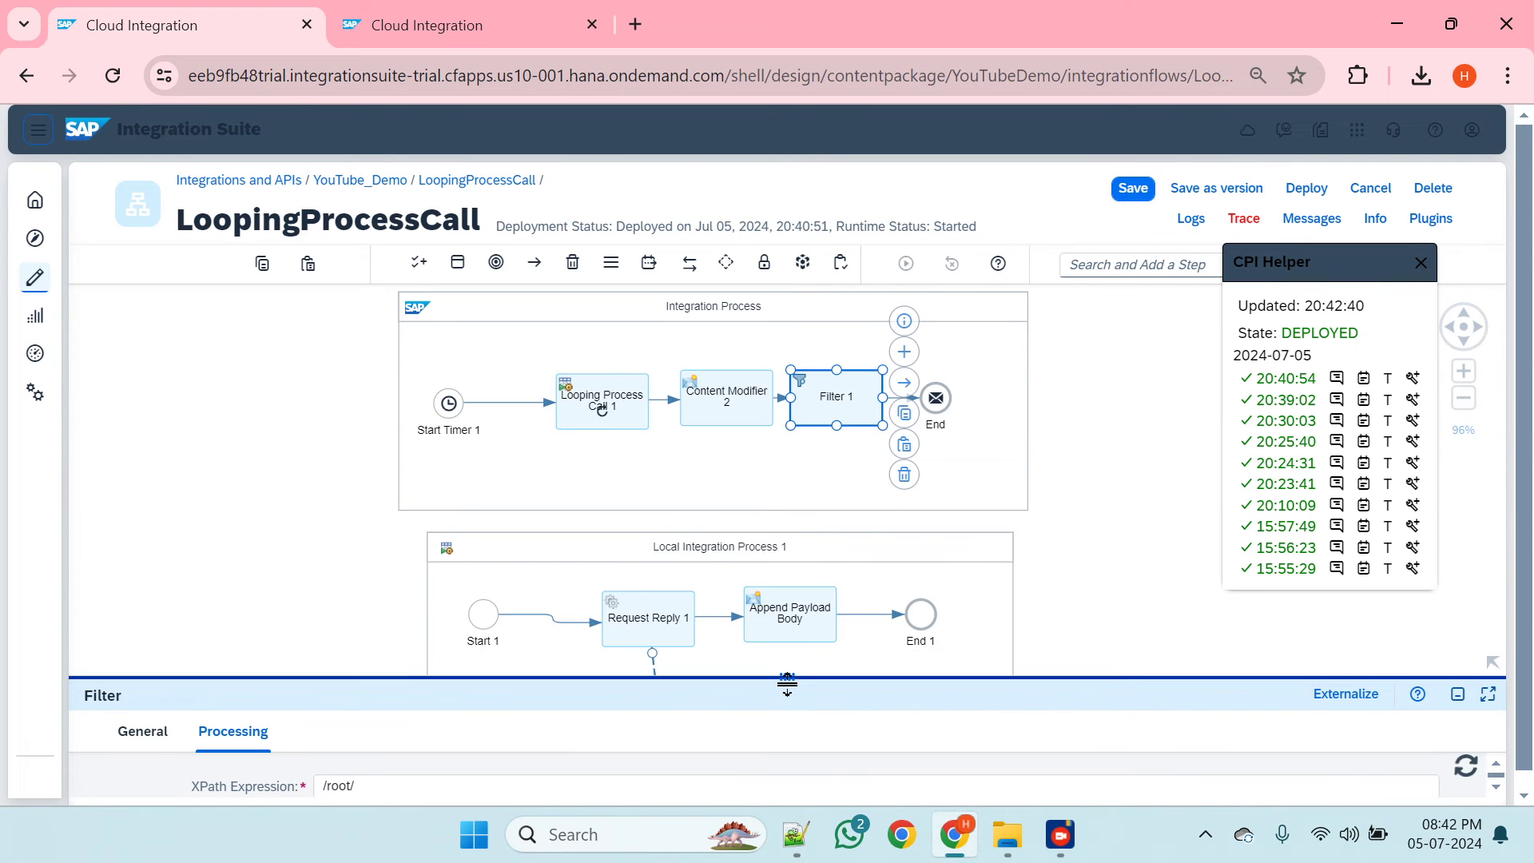
left_click(904, 473)
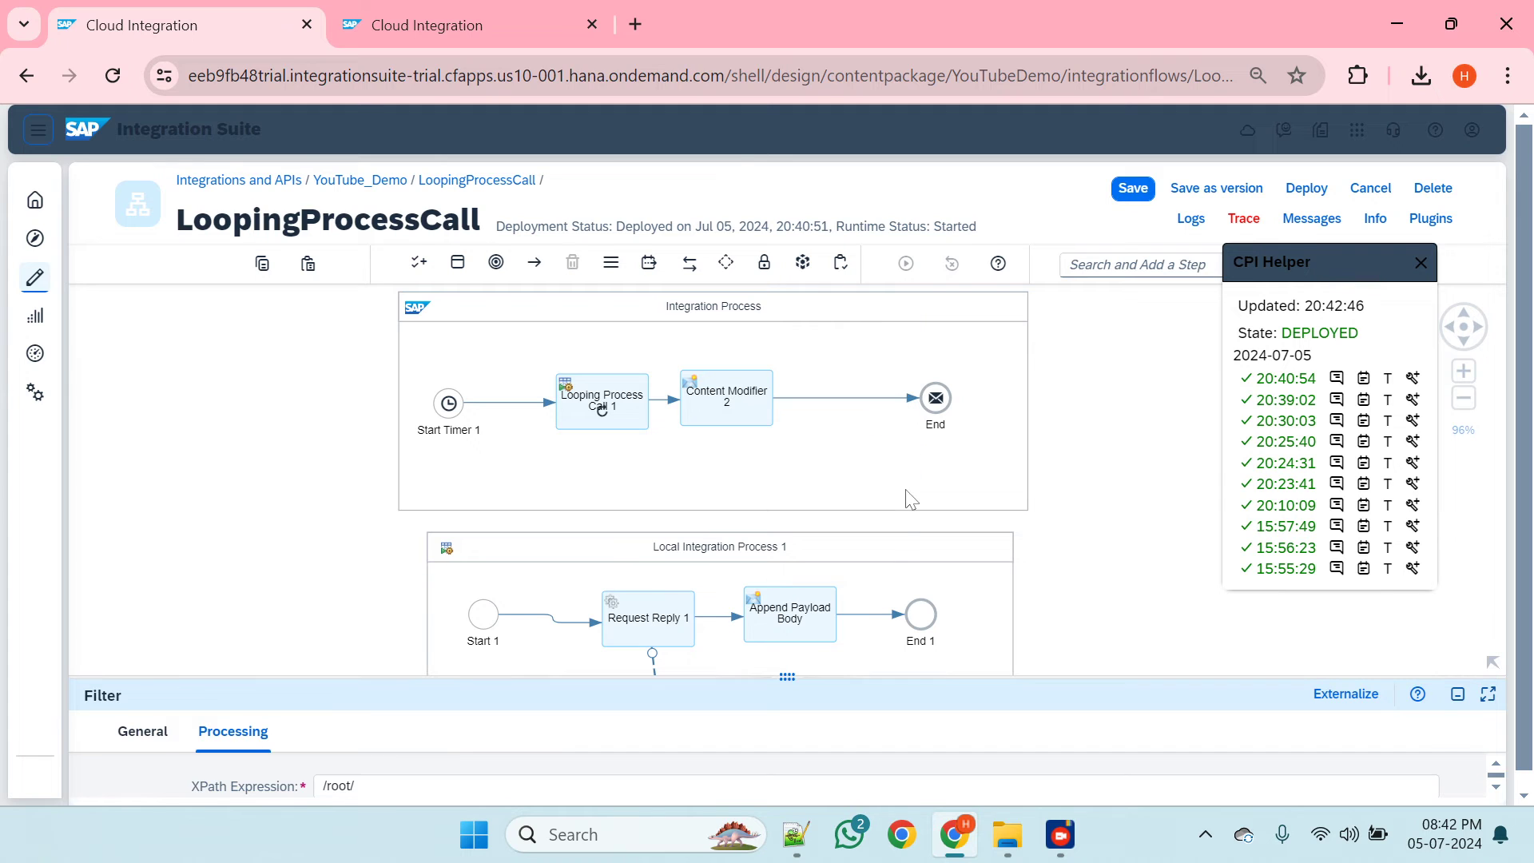
- Move End 1 and Append Payload Body farther from Request Reply 1 in Local Integration Process 1 to make room for another step
left_click_drag(921, 627, 981, 627)
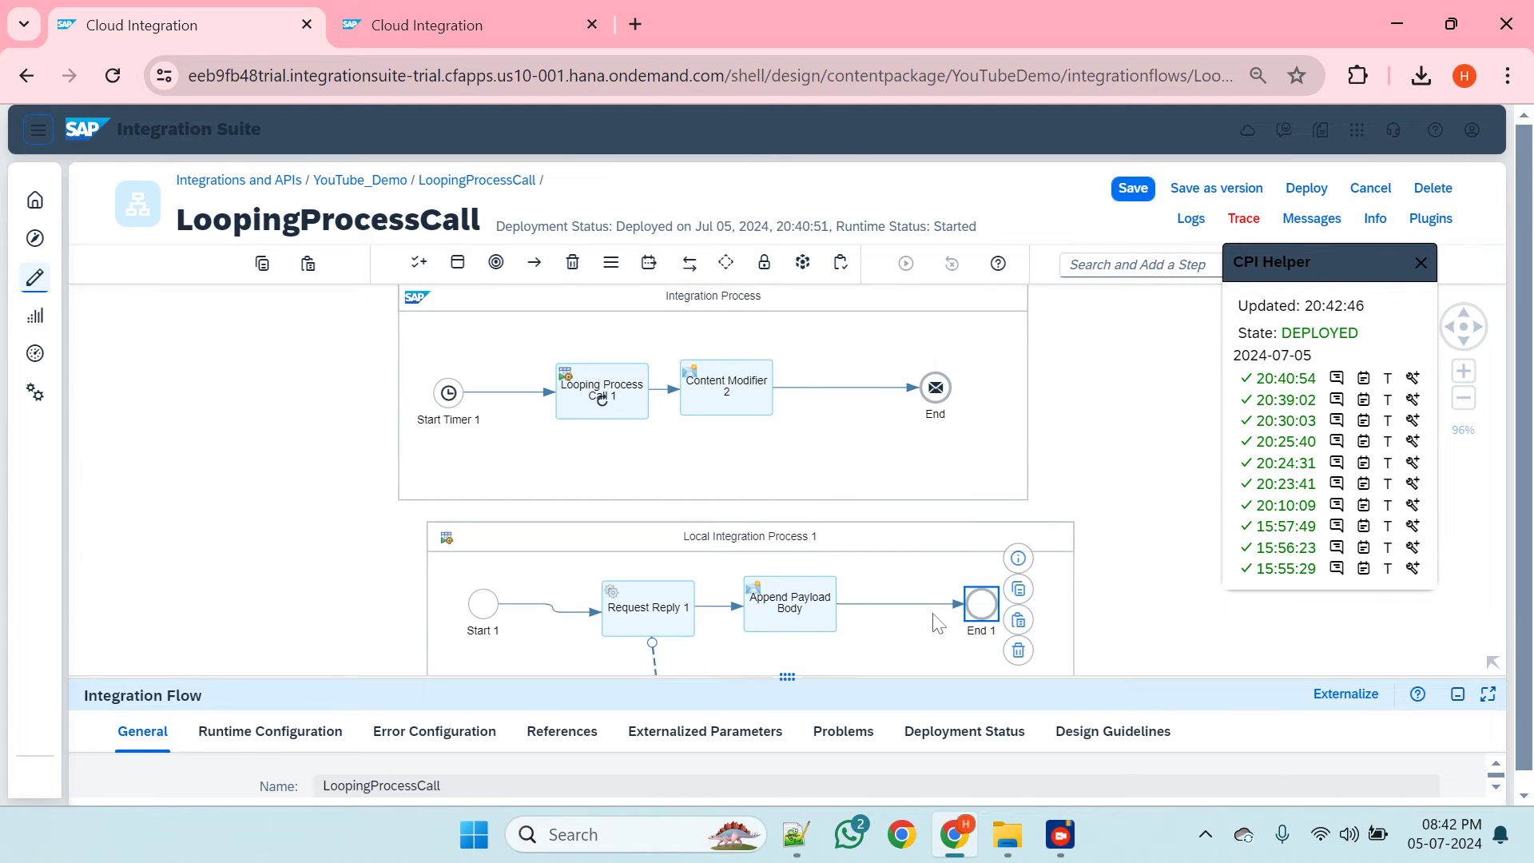
left_click_drag(795, 607, 847, 609)
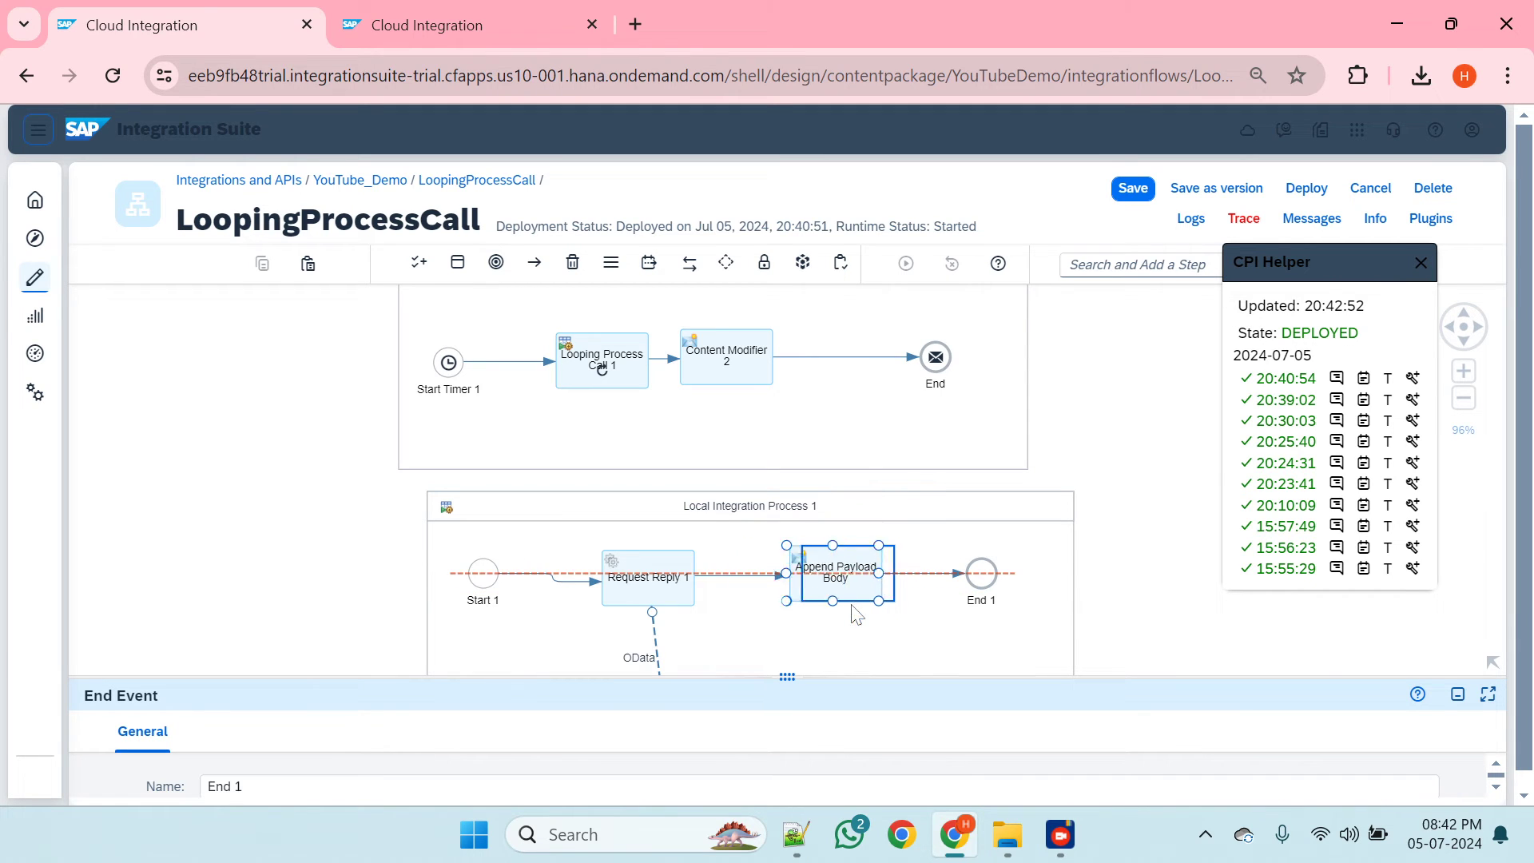
left_click(987, 571)
left_click_drag(987, 570, 1007, 571)
left_click_drag(866, 572, 909, 580)
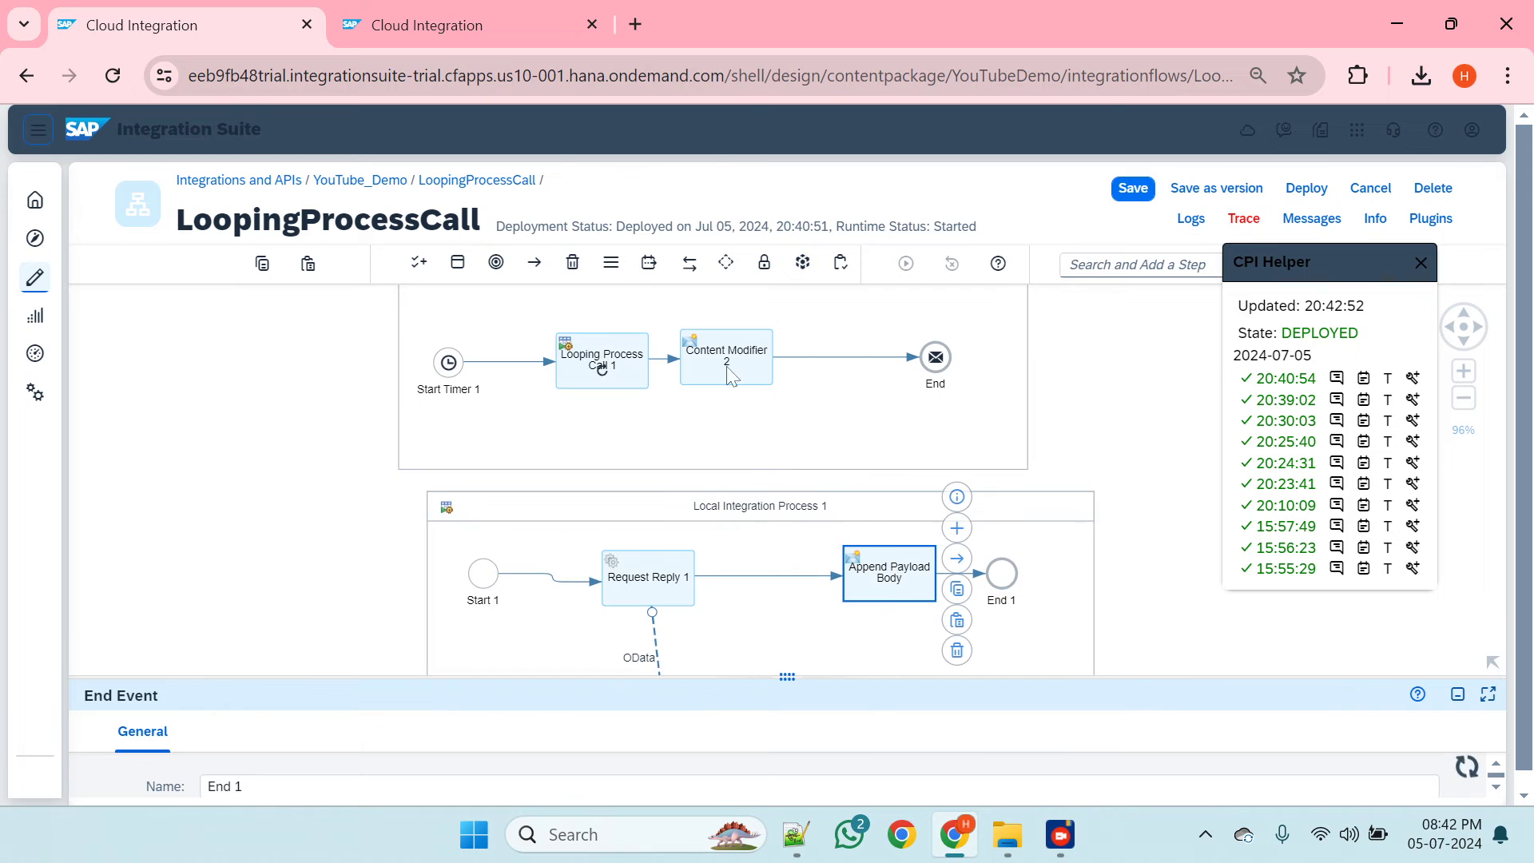
- Insert a Filter step between Request Reply 1 and Append Payload Body in Local Integration Process 1
left_click(648, 265)
left_click(592, 490)
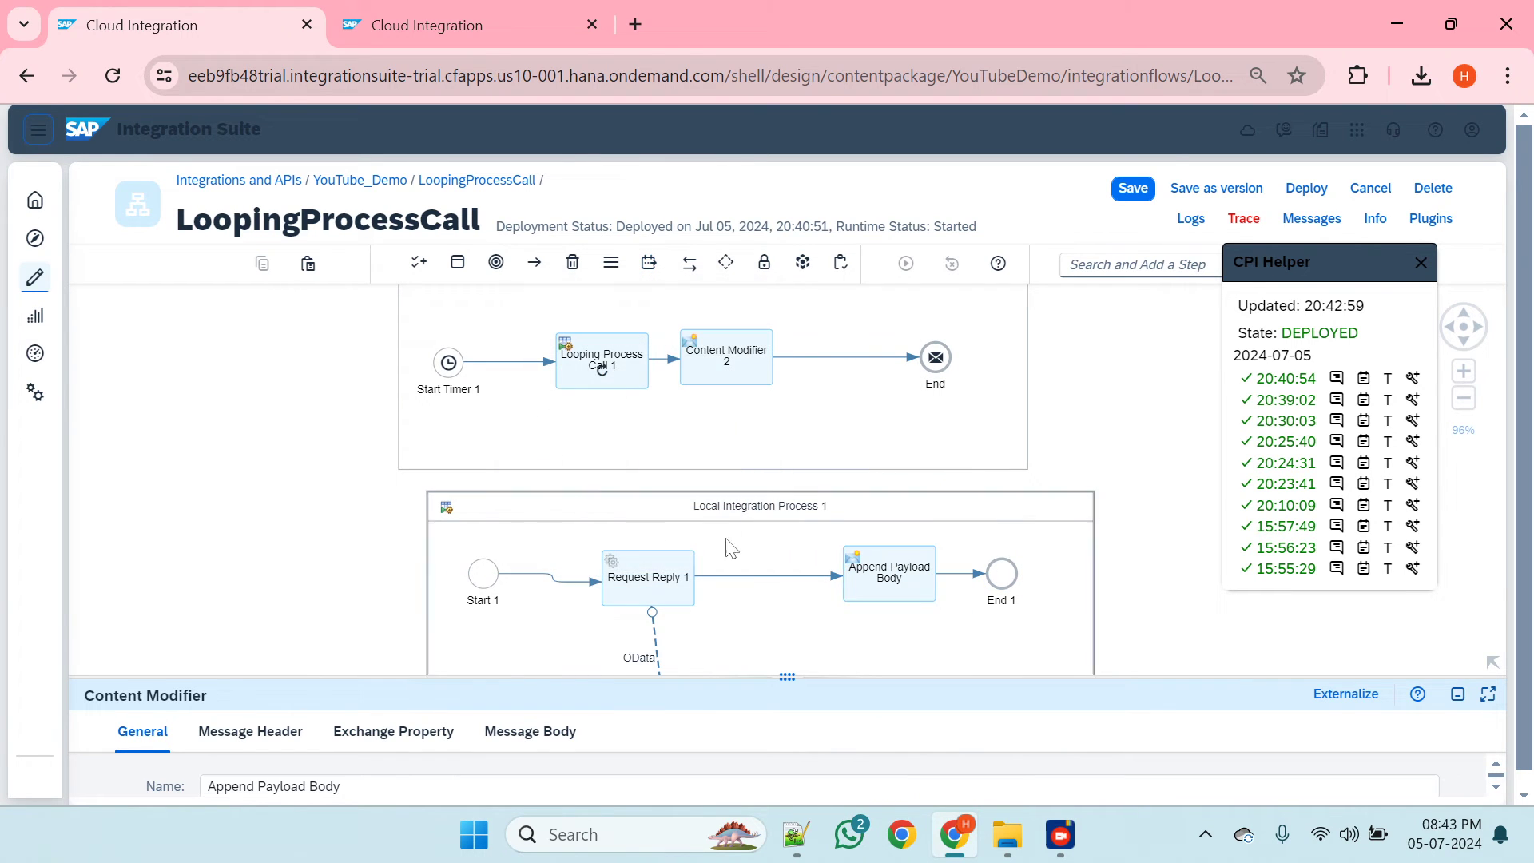
left_click(759, 575)
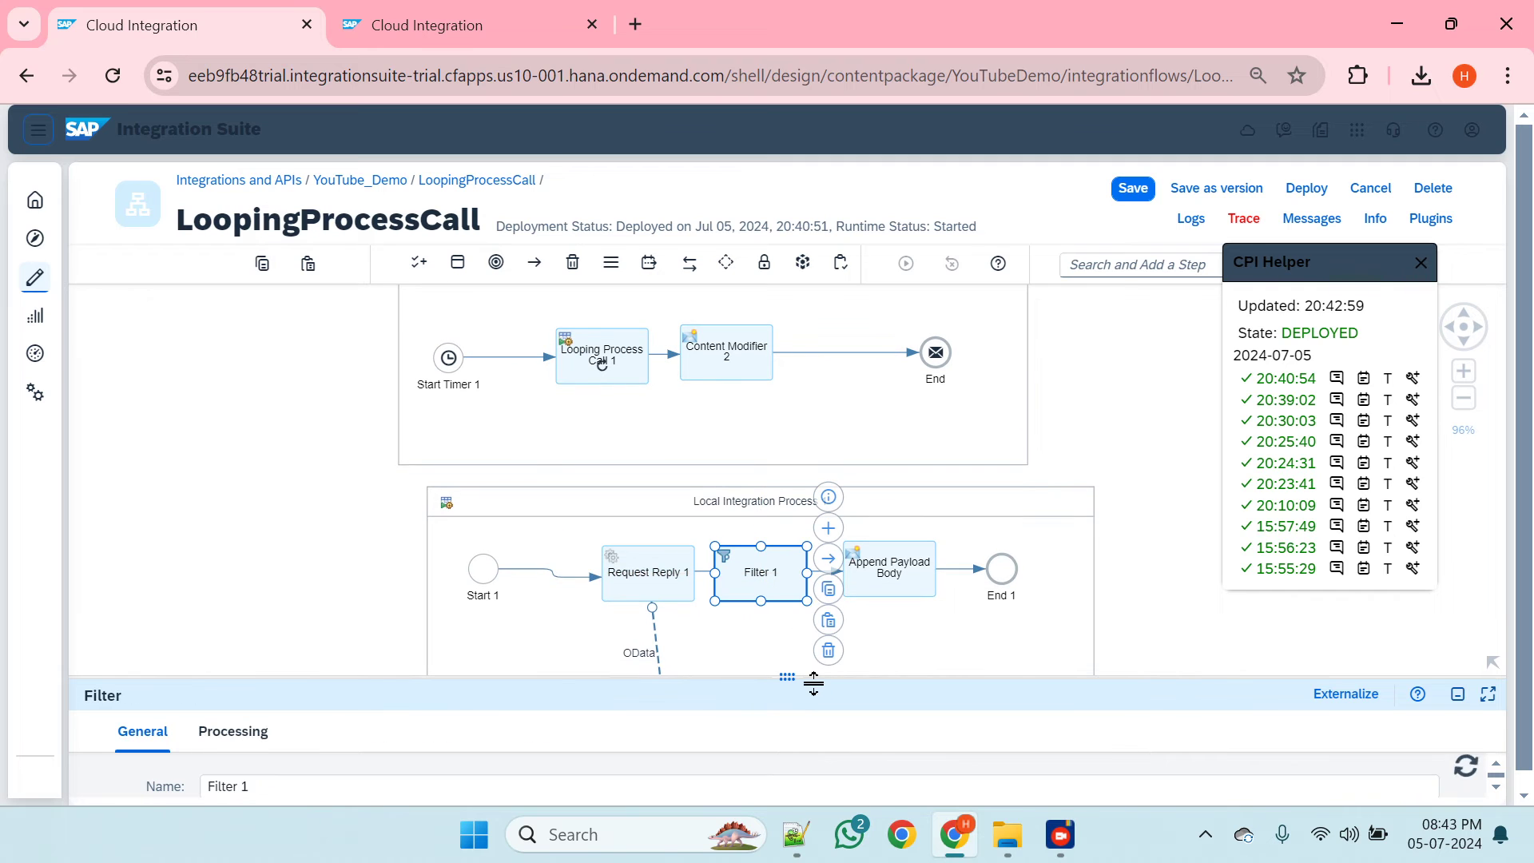
- Set the Filter's XPath expression to /Employees, copying the tag name from the payload in Notepad++
left_click_drag(813, 683, 808, 453)
left_click(228, 501)
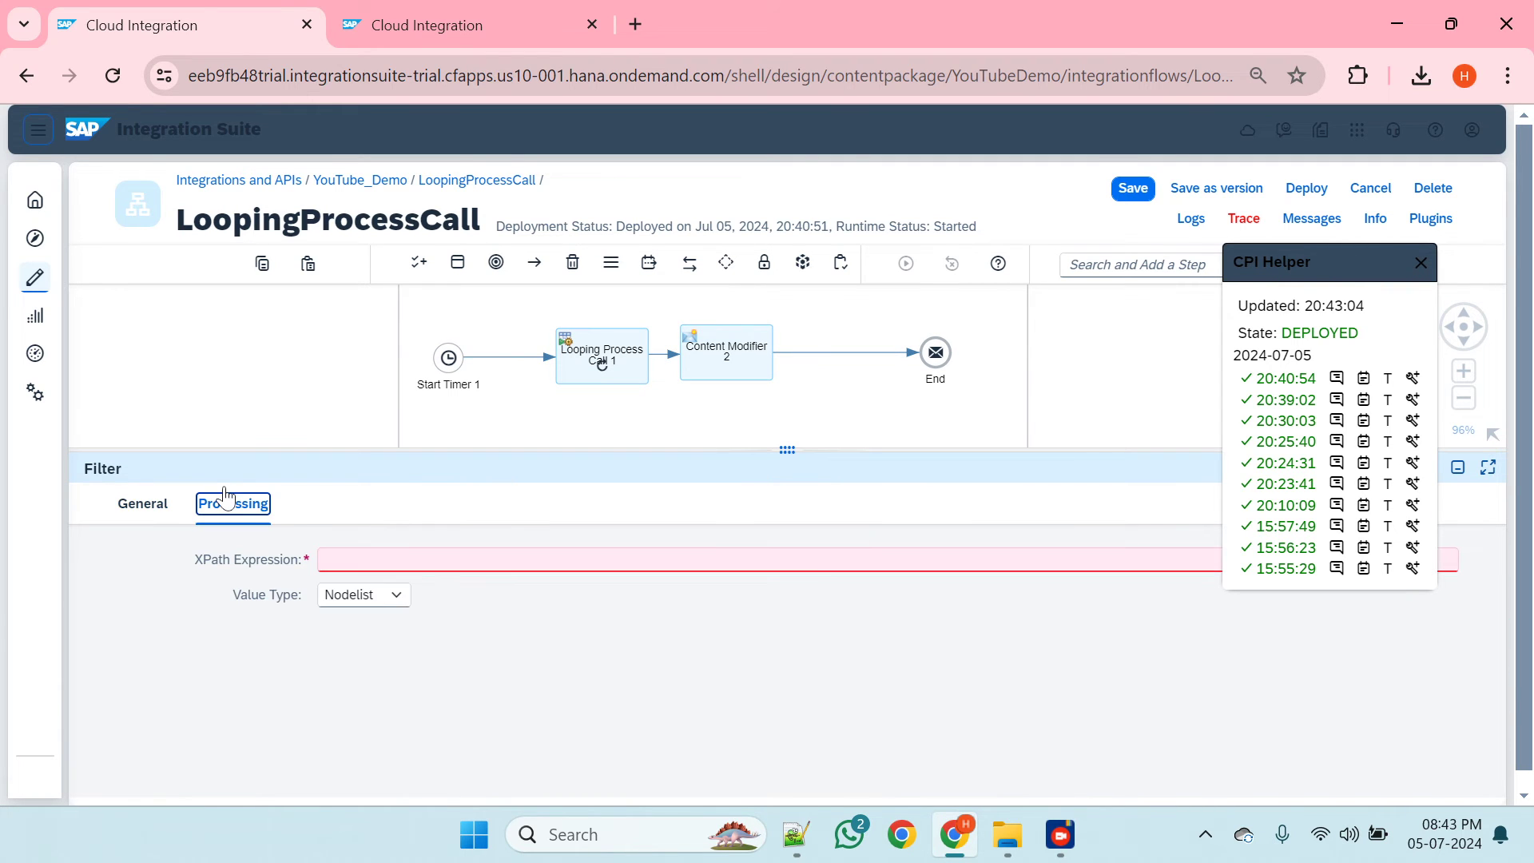
left_click(335, 559)
key("alt+Tab")
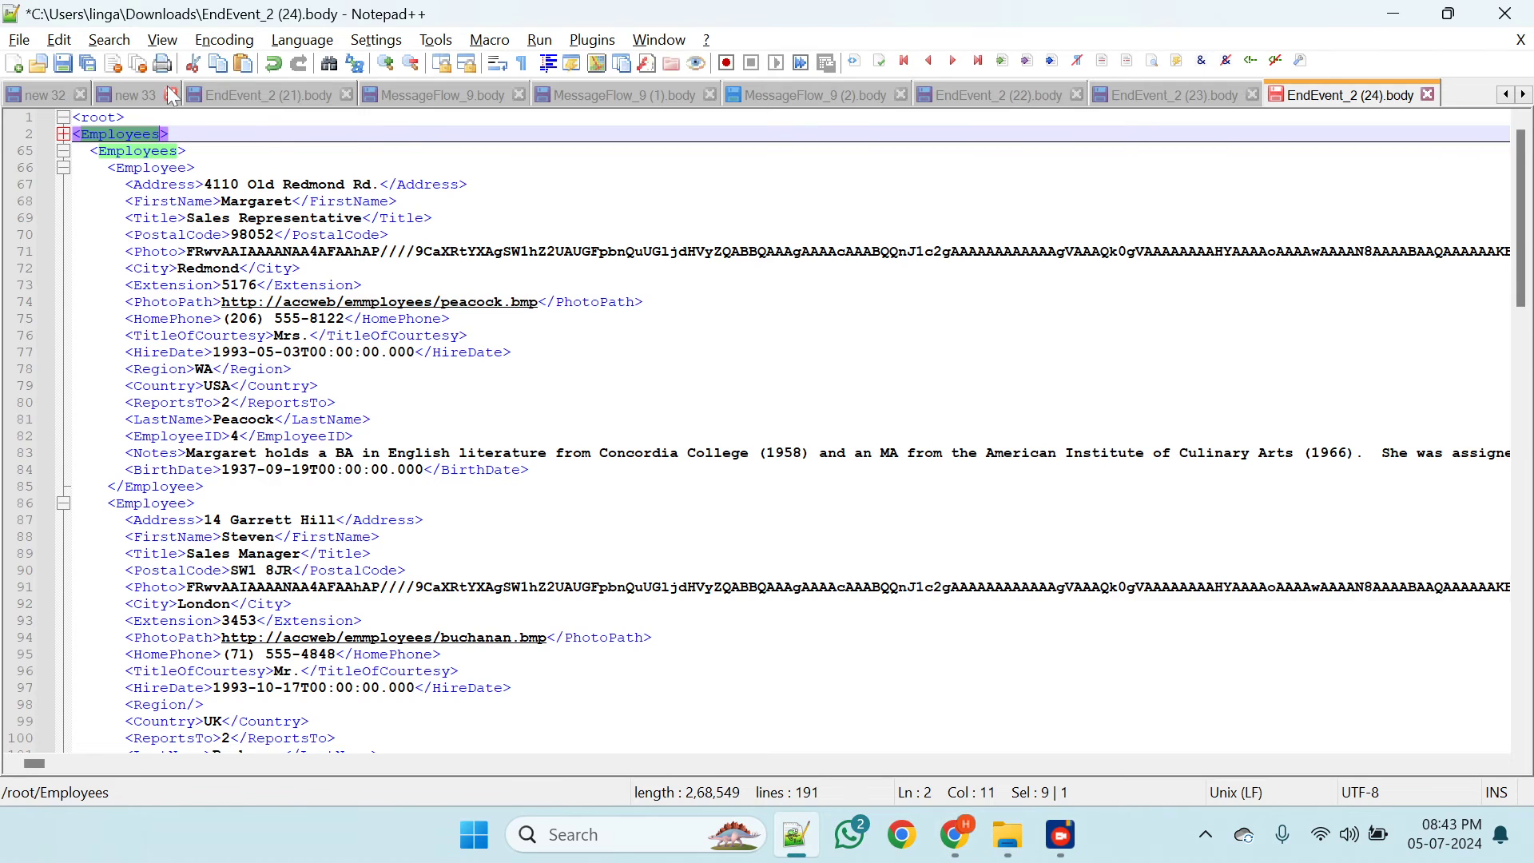
double_click(138, 151)
key("ctrl+c")
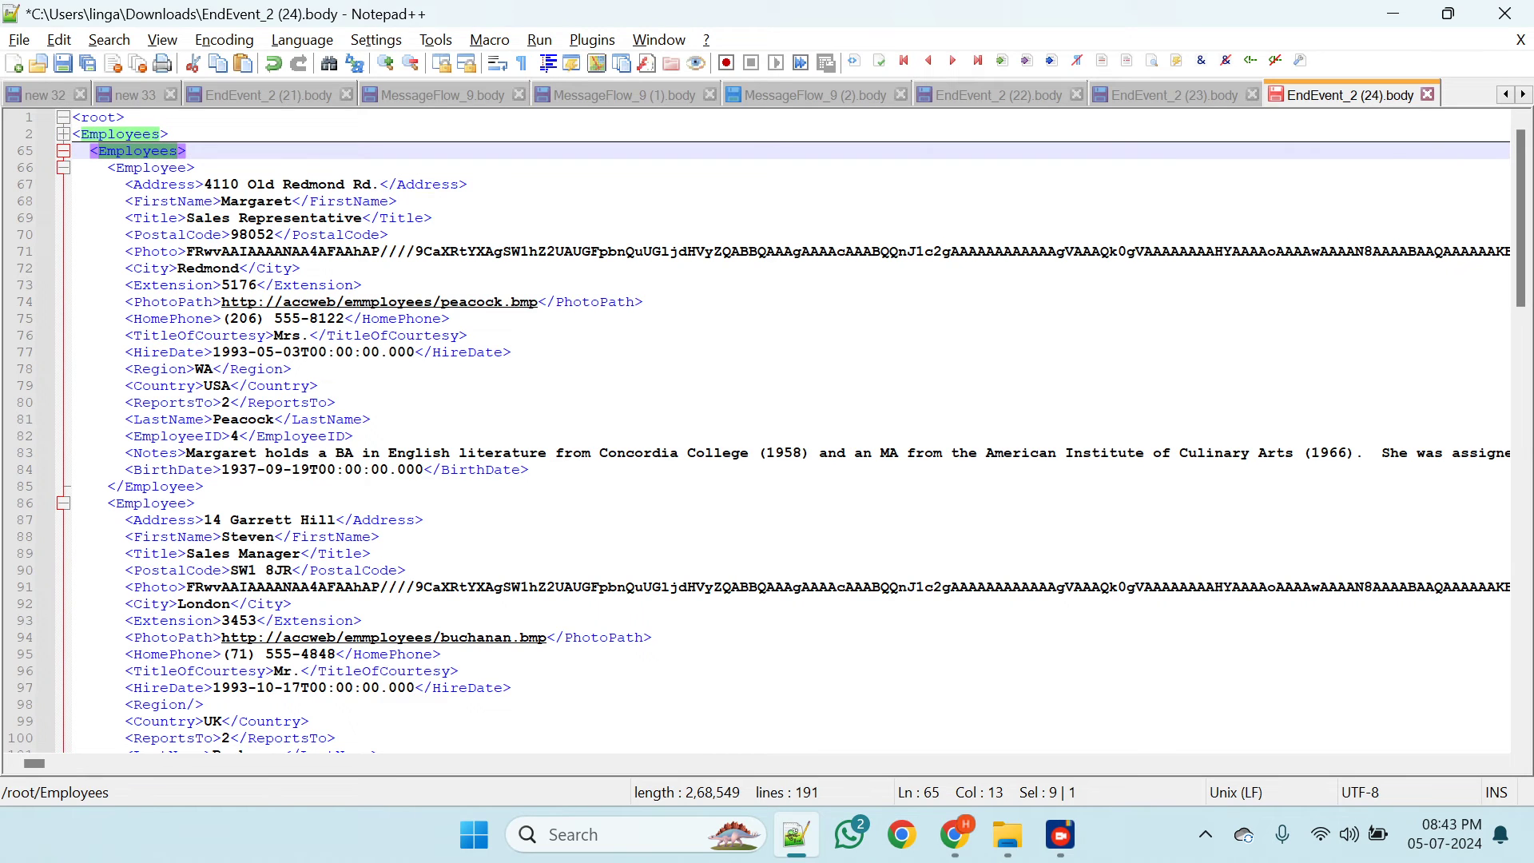
key("alt+Tab")
key("ctrl+v")
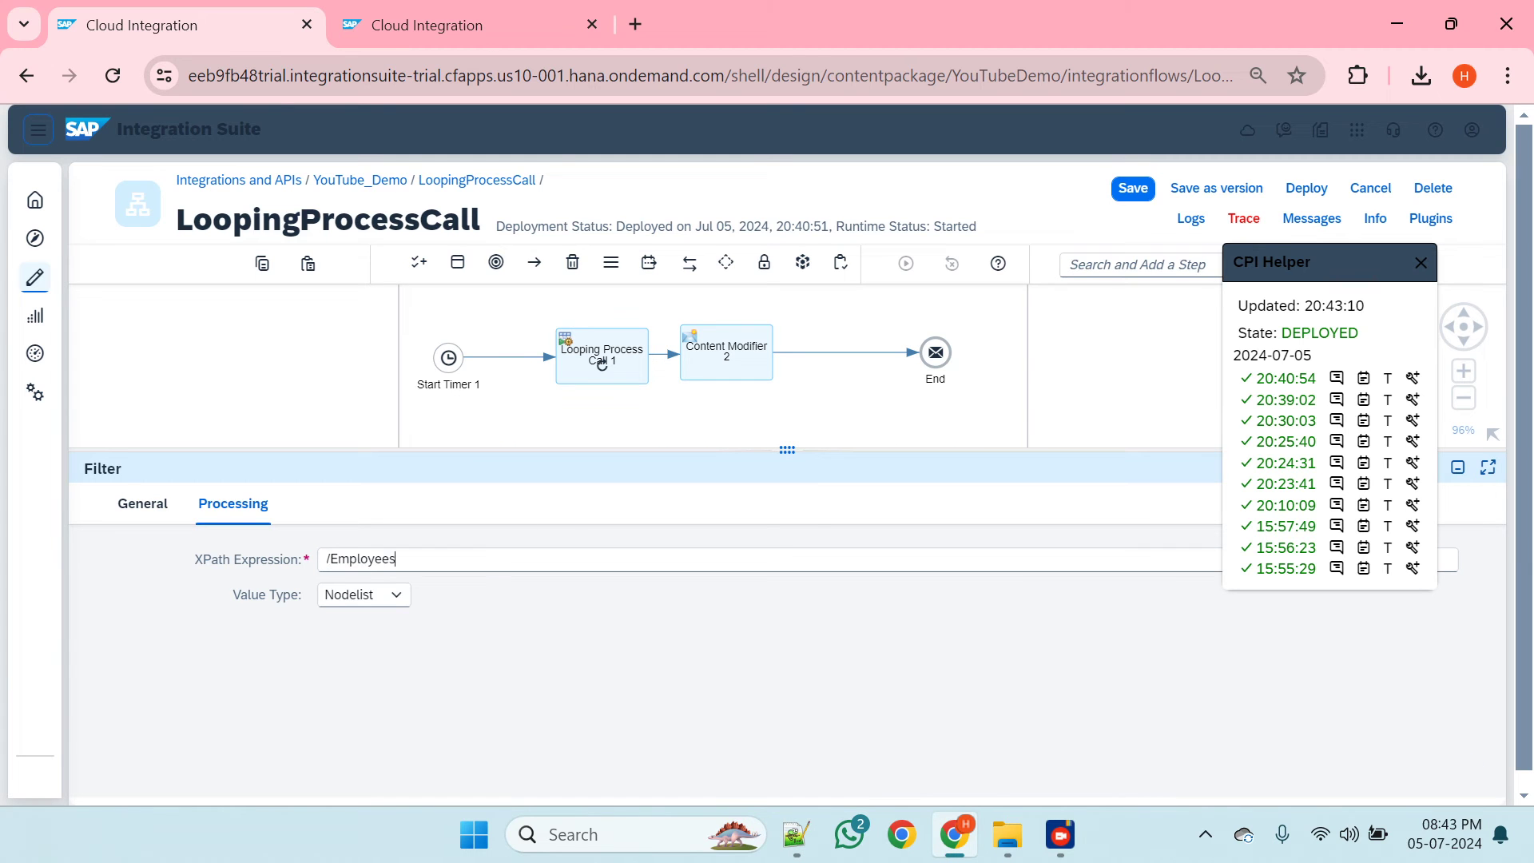
- Extend the Filter's XPath expression to /Employees/Employee, copying the Employee tag name from the Notepad++ payload
key("alt+Tab")
double_click(164, 169)
key("ctrl+c")
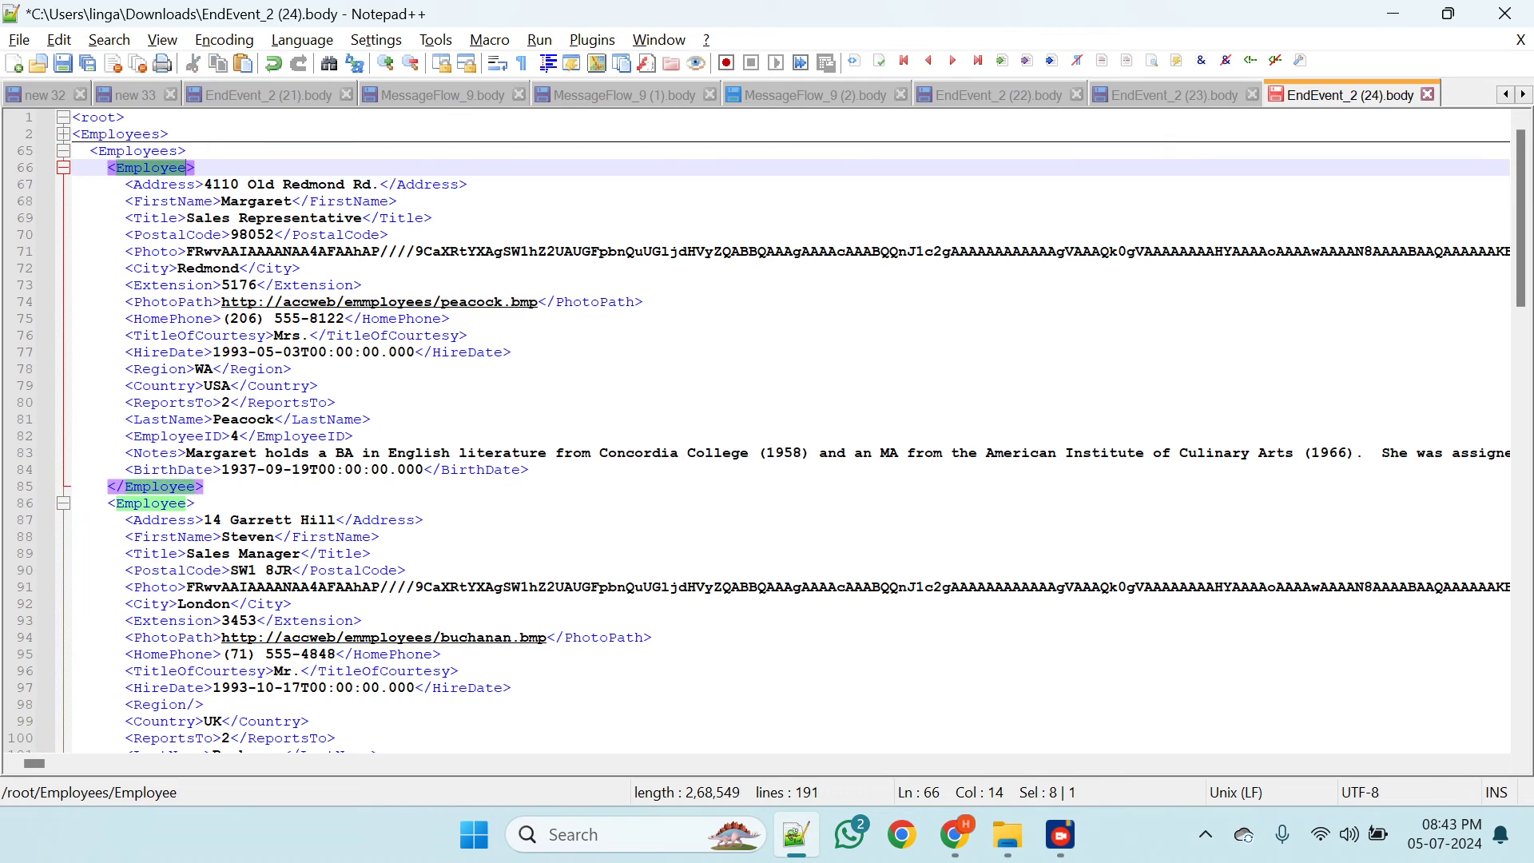
key("alt+Tab")
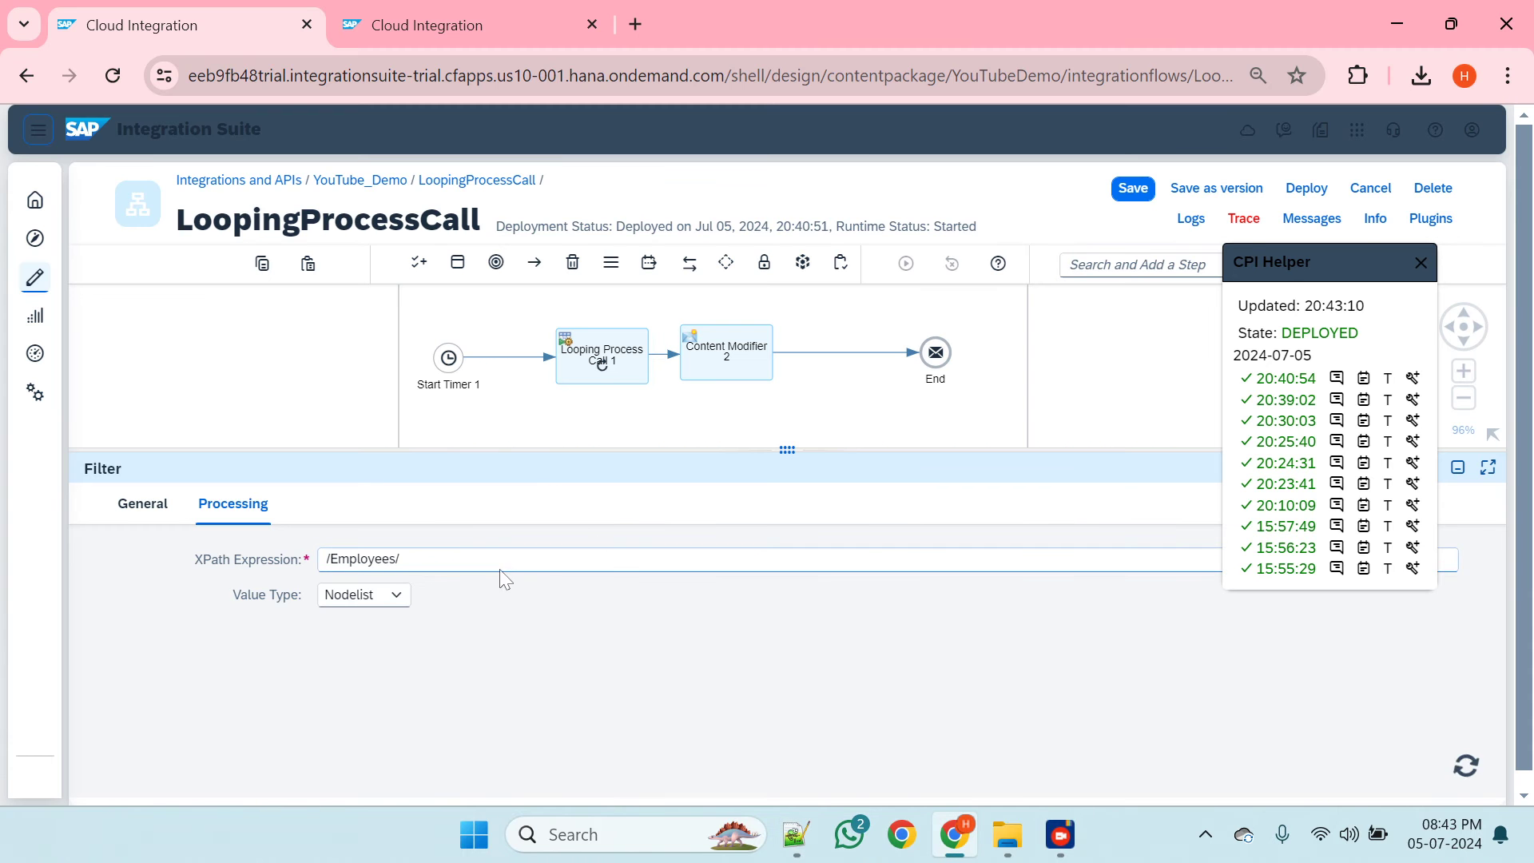
key("ctrl+v")
- In Content Modifier 2's message body, replace the opening root tag with <Employees>, copying the name from the Notepad++ payload
left_click_drag(733, 453, 767, 399)
left_click(741, 348)
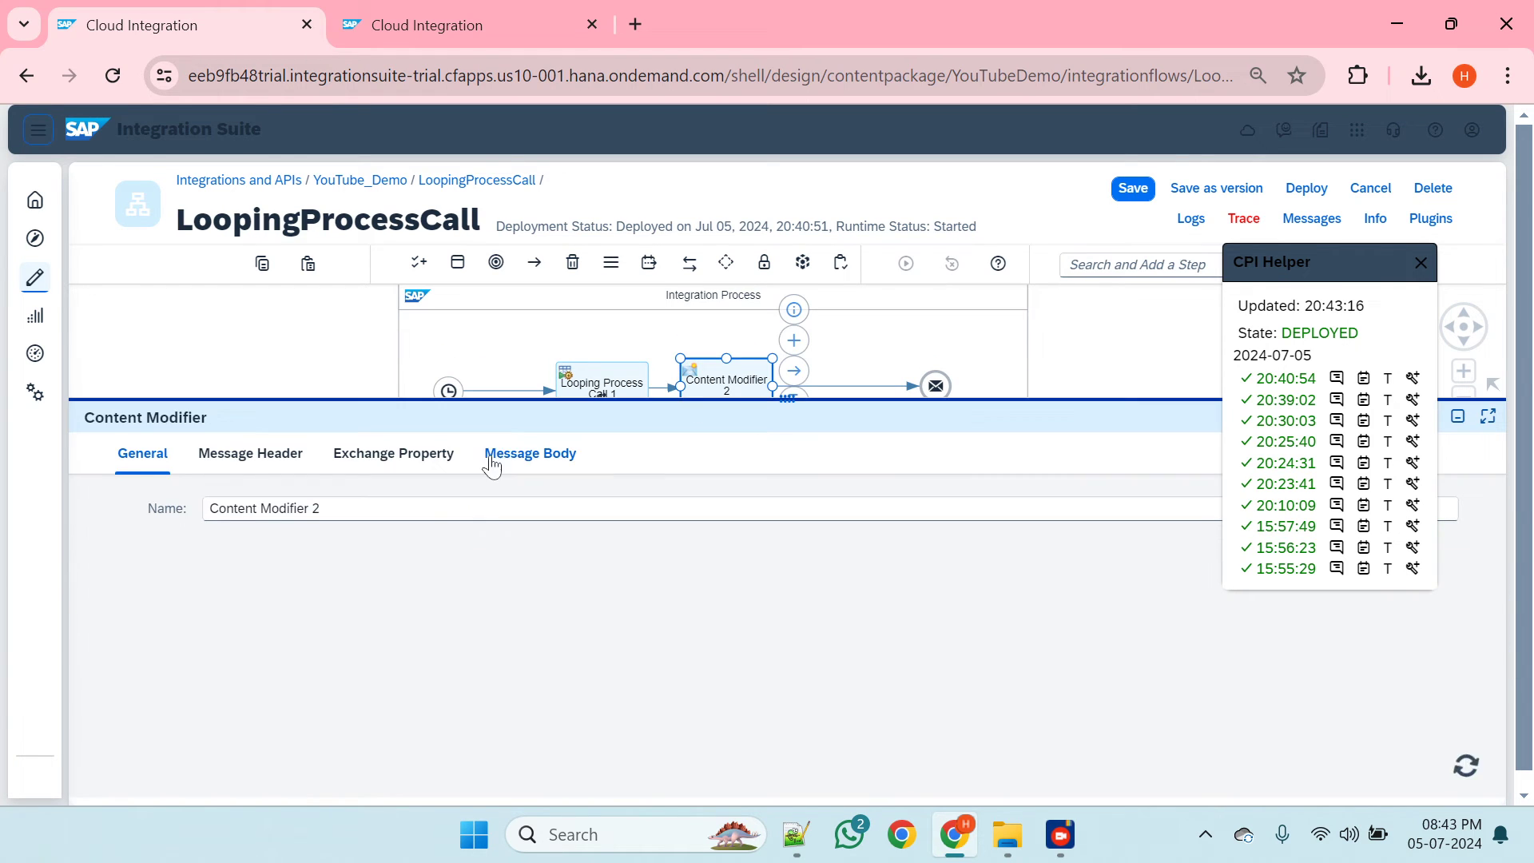
left_click(503, 460)
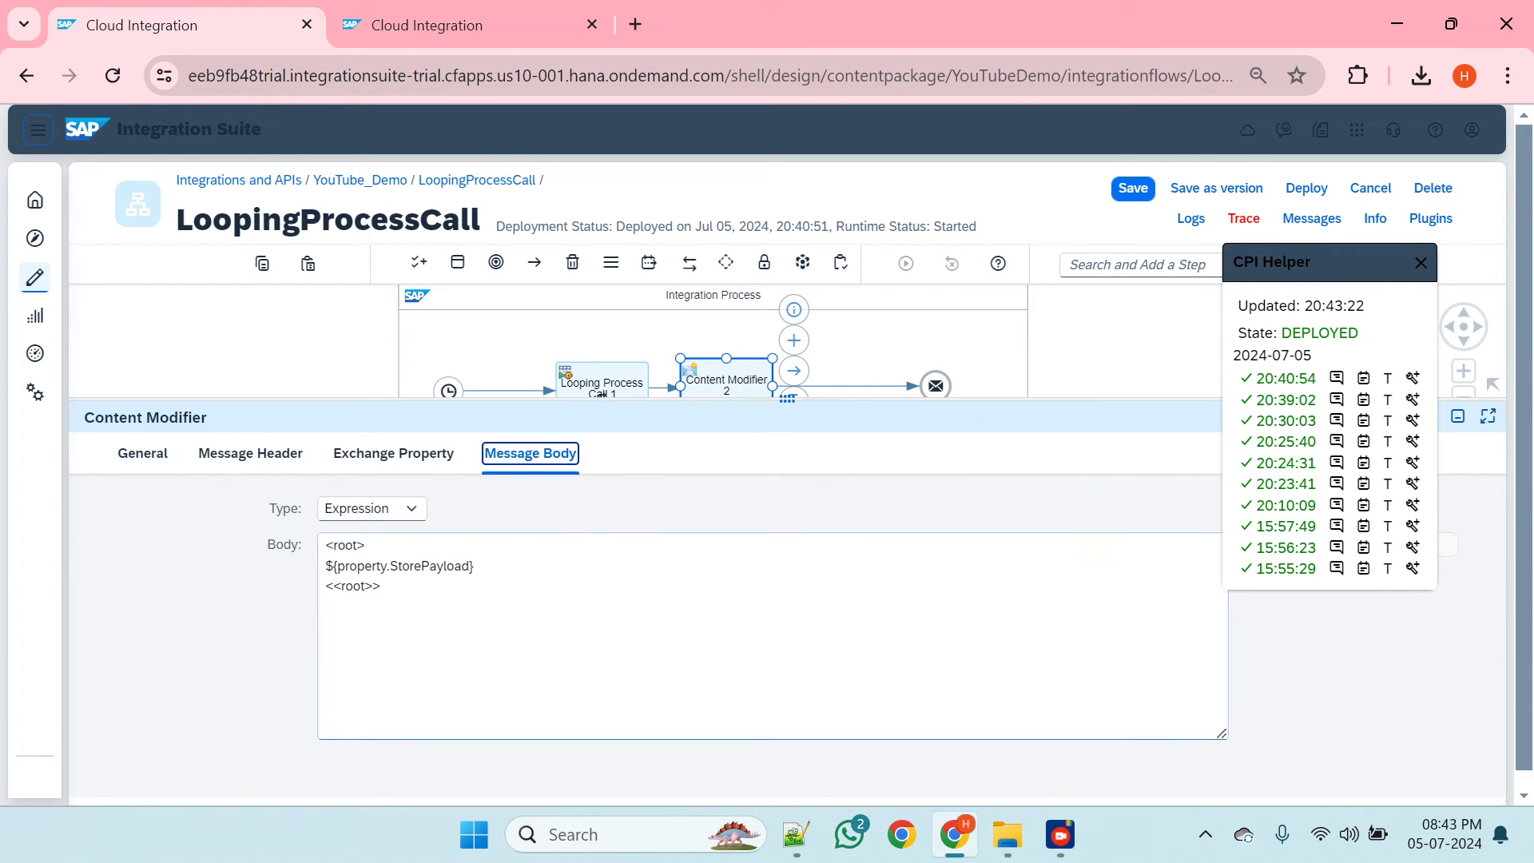
left_click(326, 546)
key("alt+Tab")
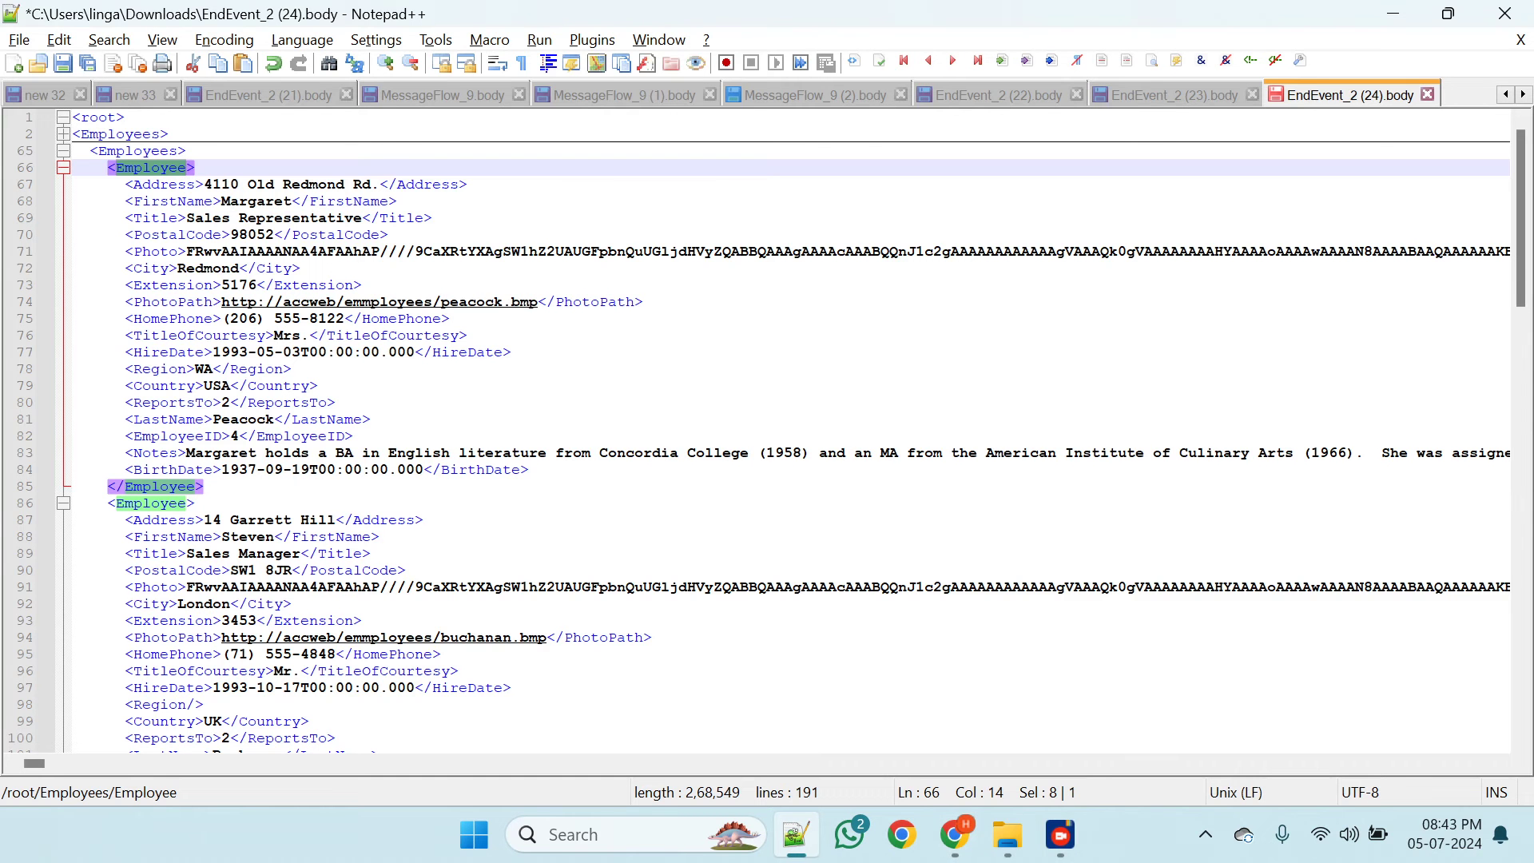
double_click(138, 151)
key("ctrl+c")
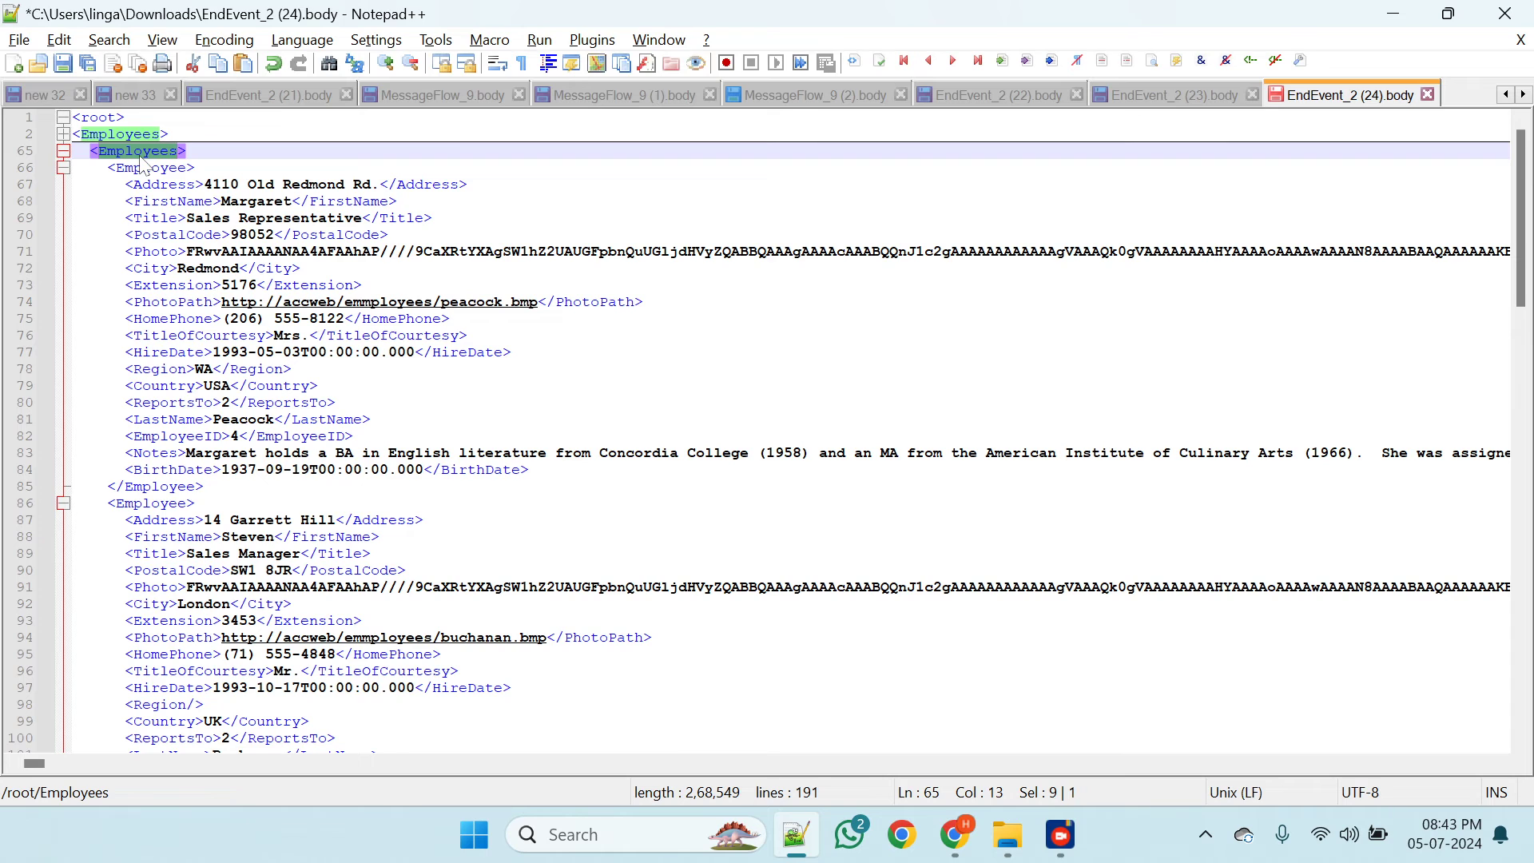
key("alt+Tab")
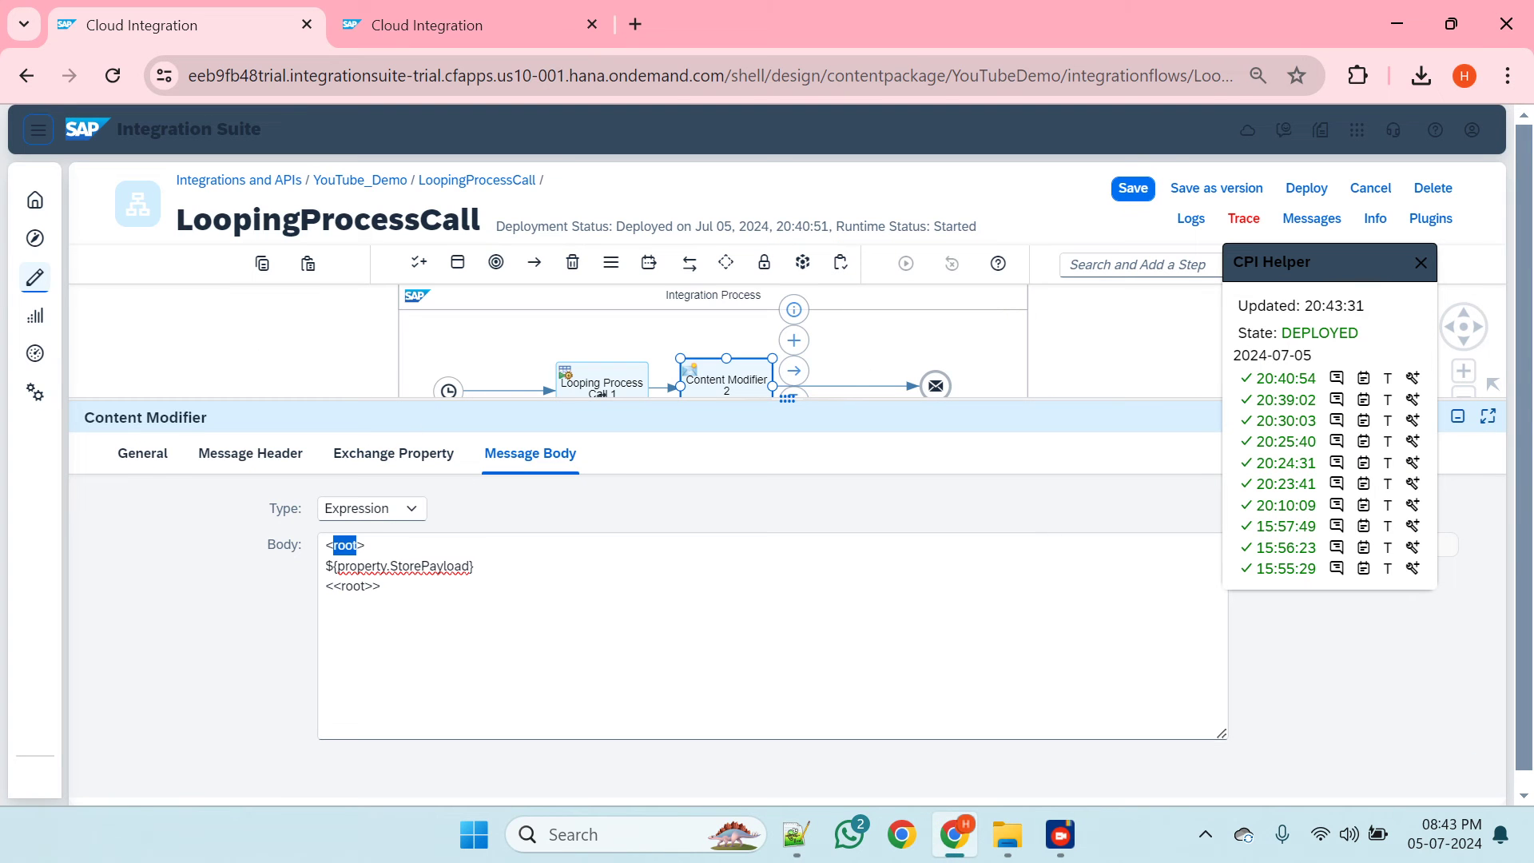
key("ctrl+v")
- Change the closing tag in Content Modifier 2's message body to </Employees>
double_click(352, 585)
key("ctrl+v")
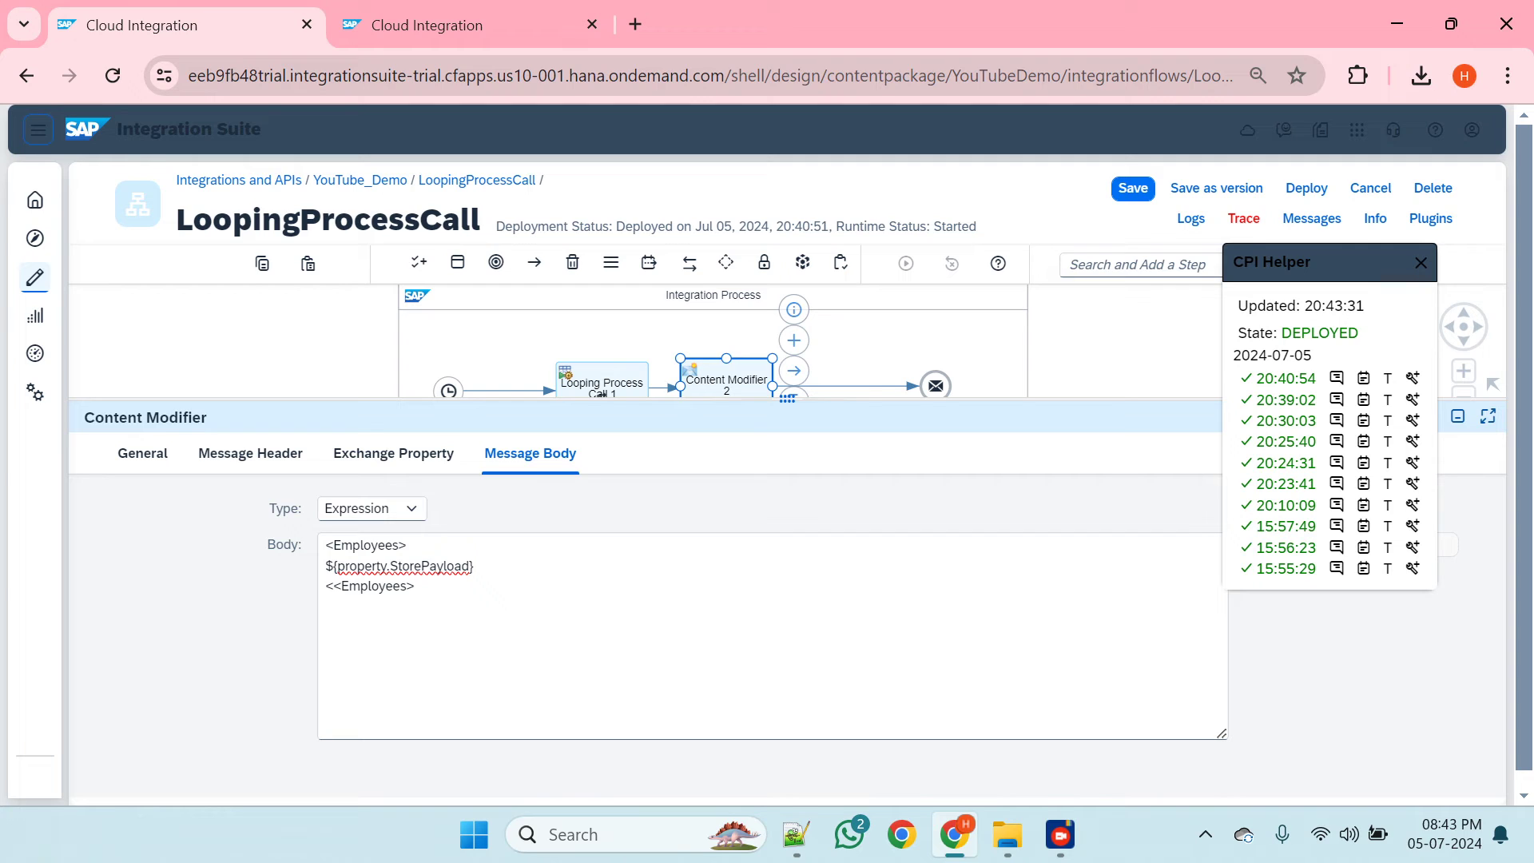
key("Left")
key("Left")
key("Left")
key("Left")
key("Left")
key("Left")
key("Left")
key("Left")
key("Left")
key("Left")
key("BackSpace")
type("/")
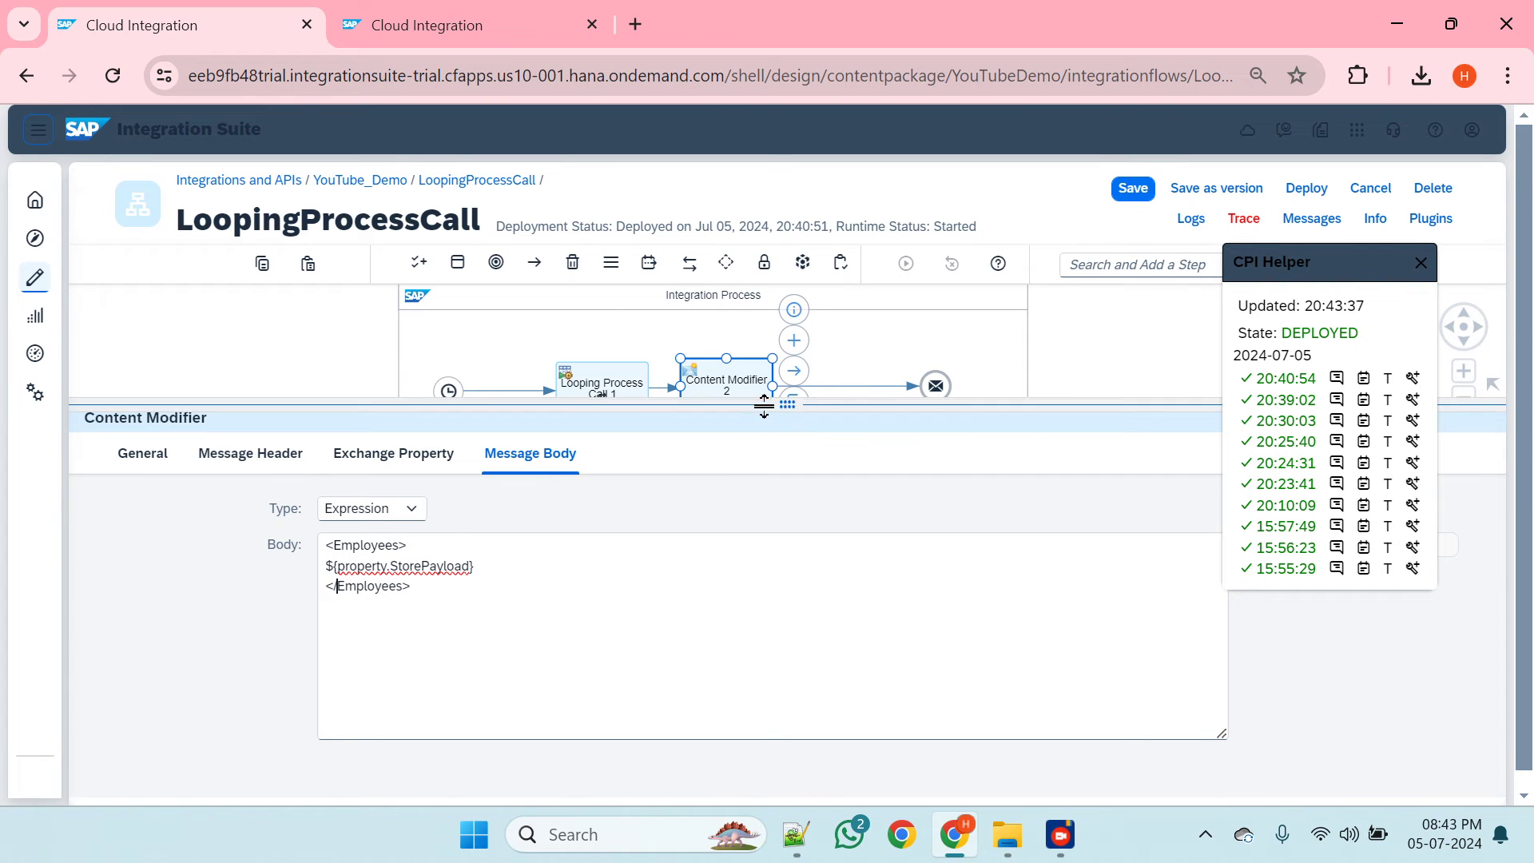
- Save the integration flow and deploy it on the Cloud Integration runtime profile
left_click_drag(763, 406, 765, 617)
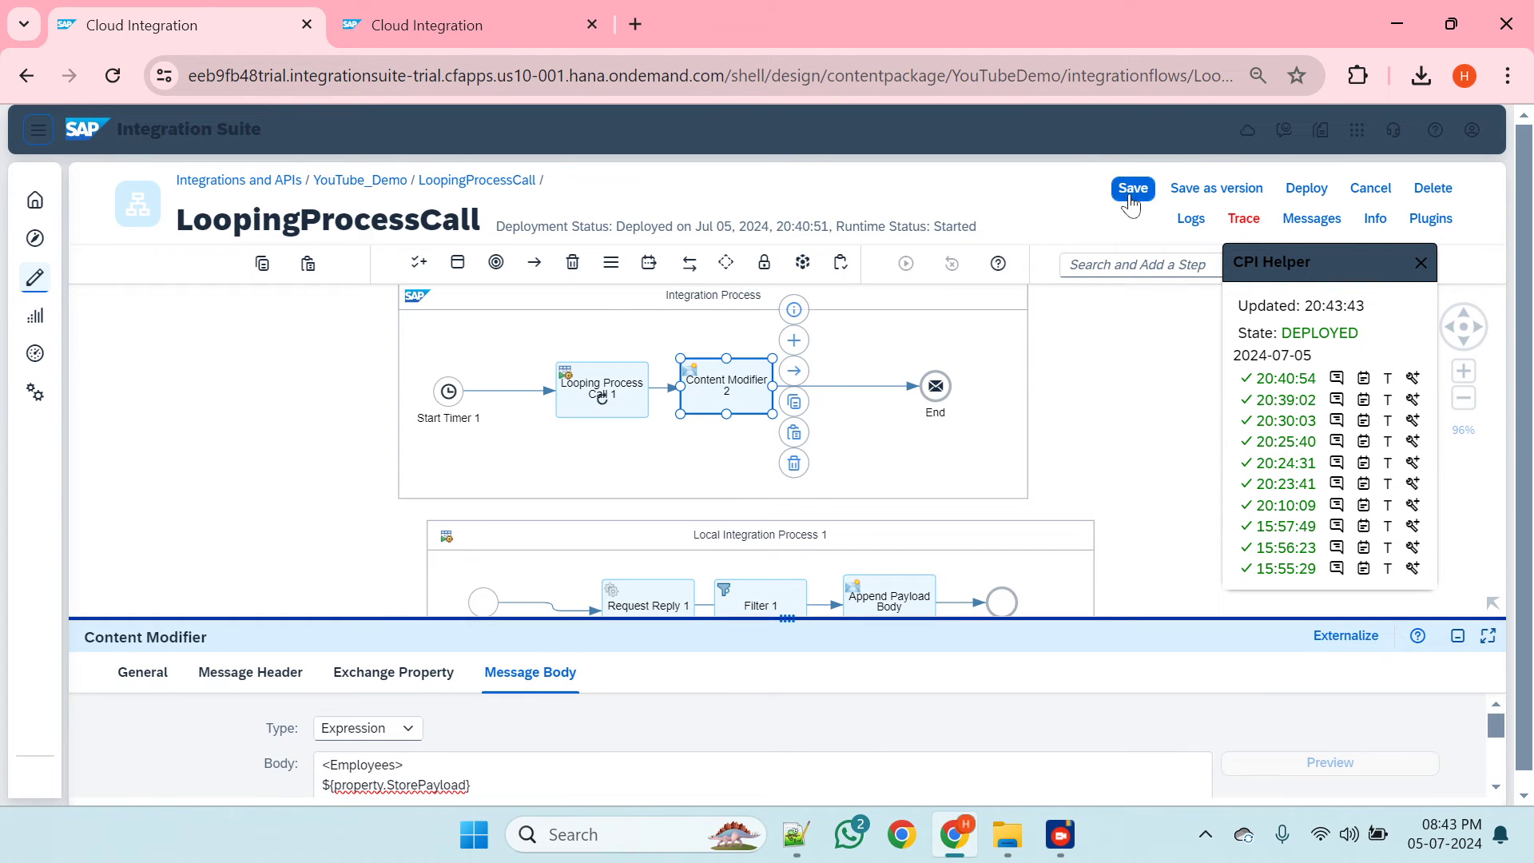
left_click(1130, 200)
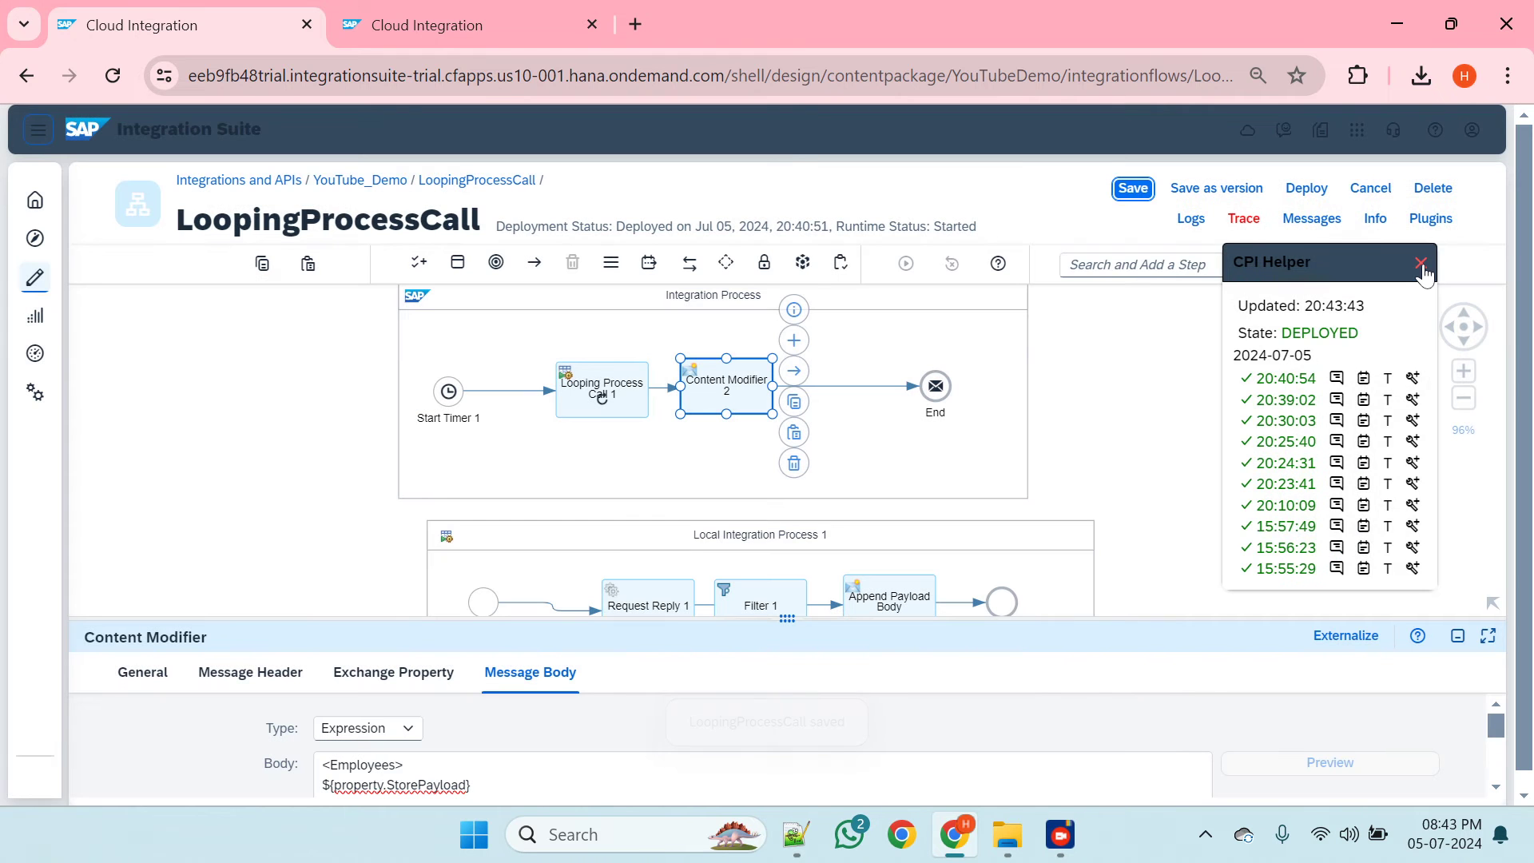
left_click(1421, 263)
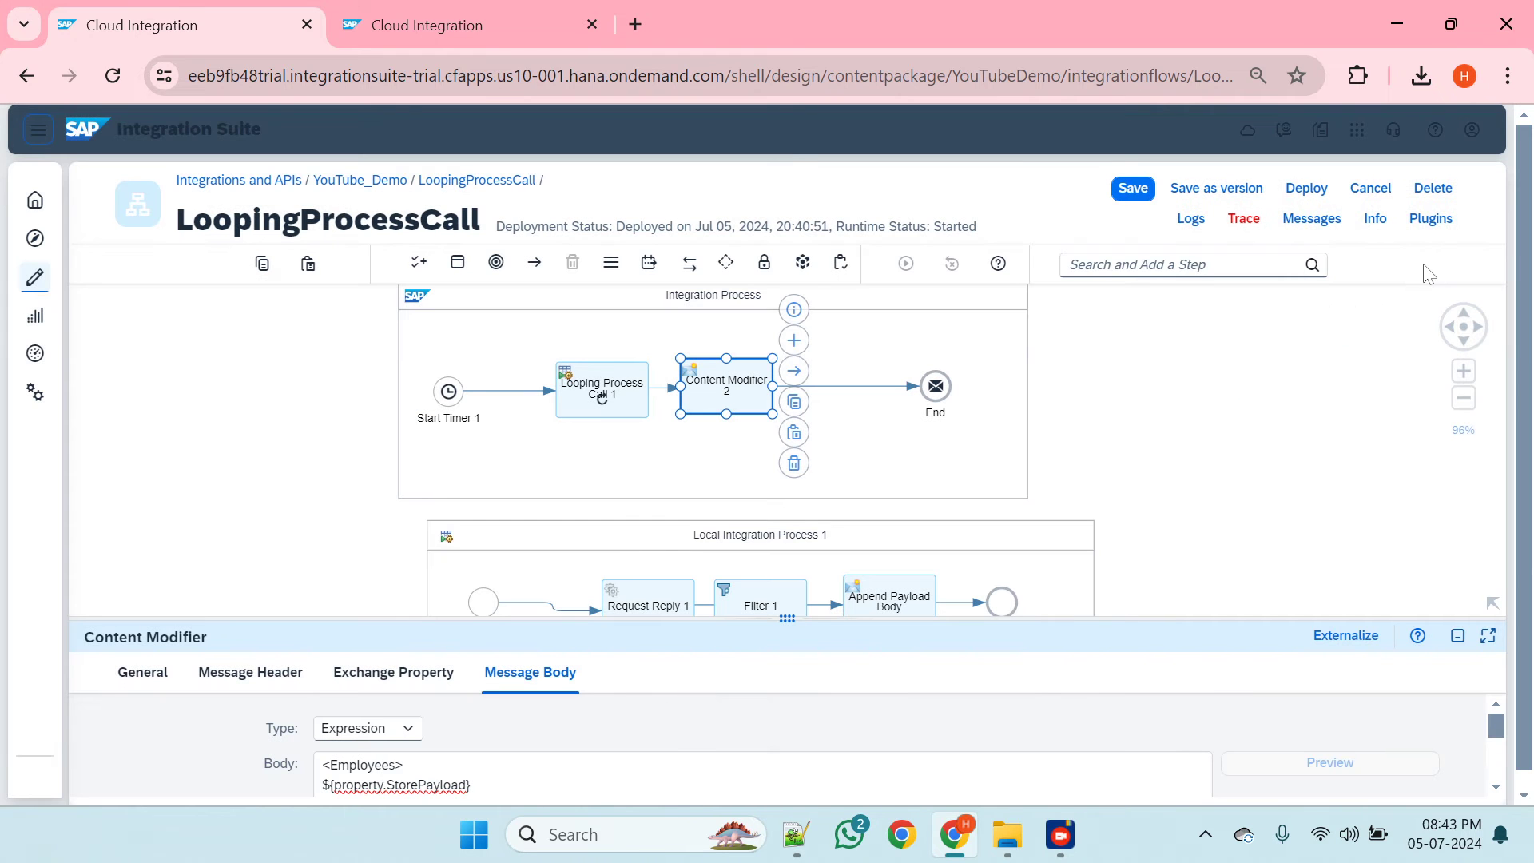
left_click(1310, 191)
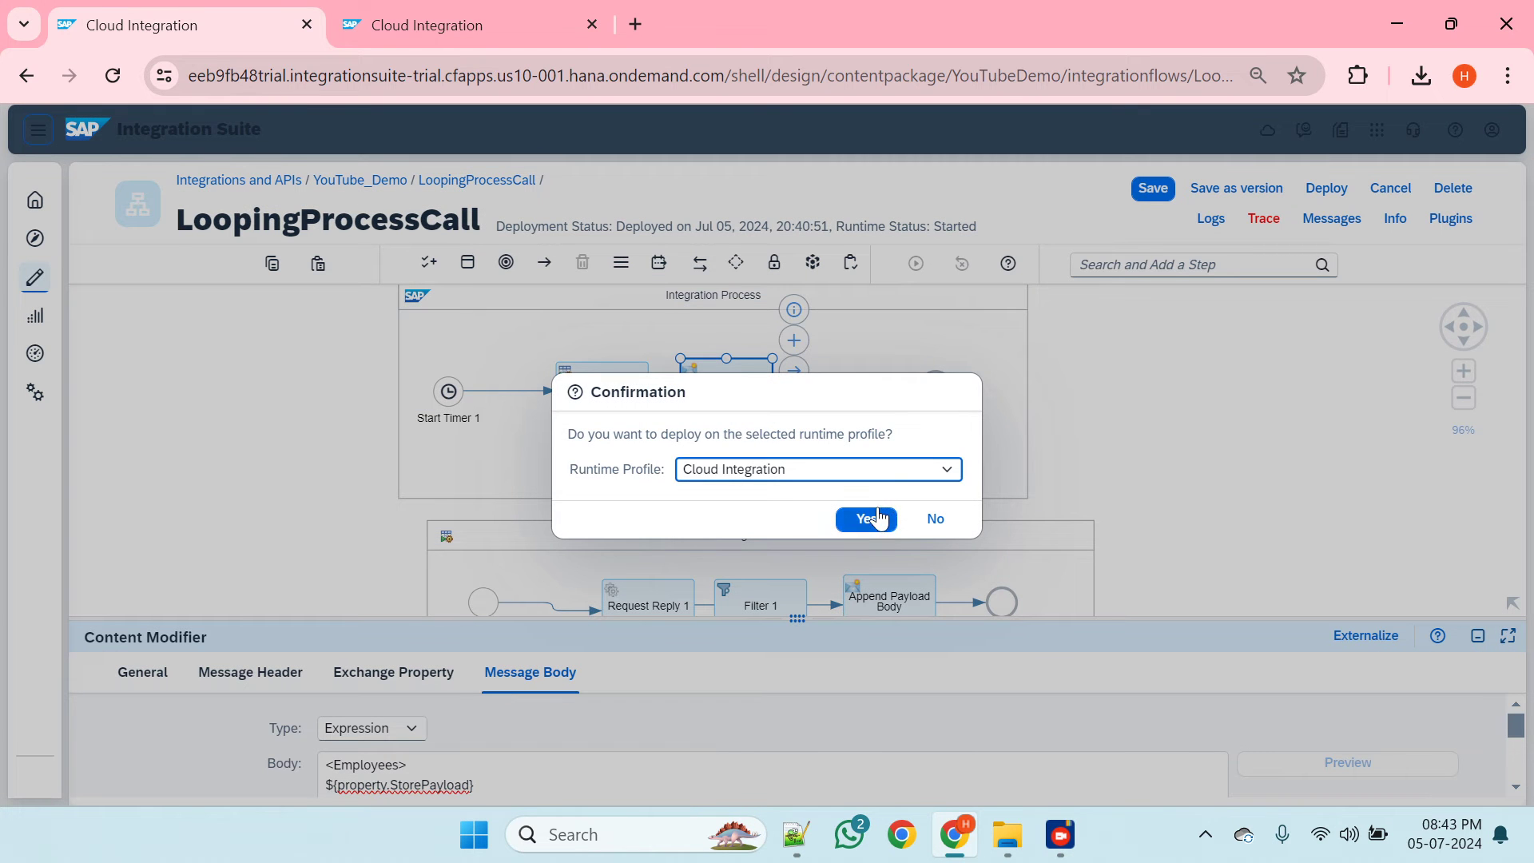
left_click(877, 518)
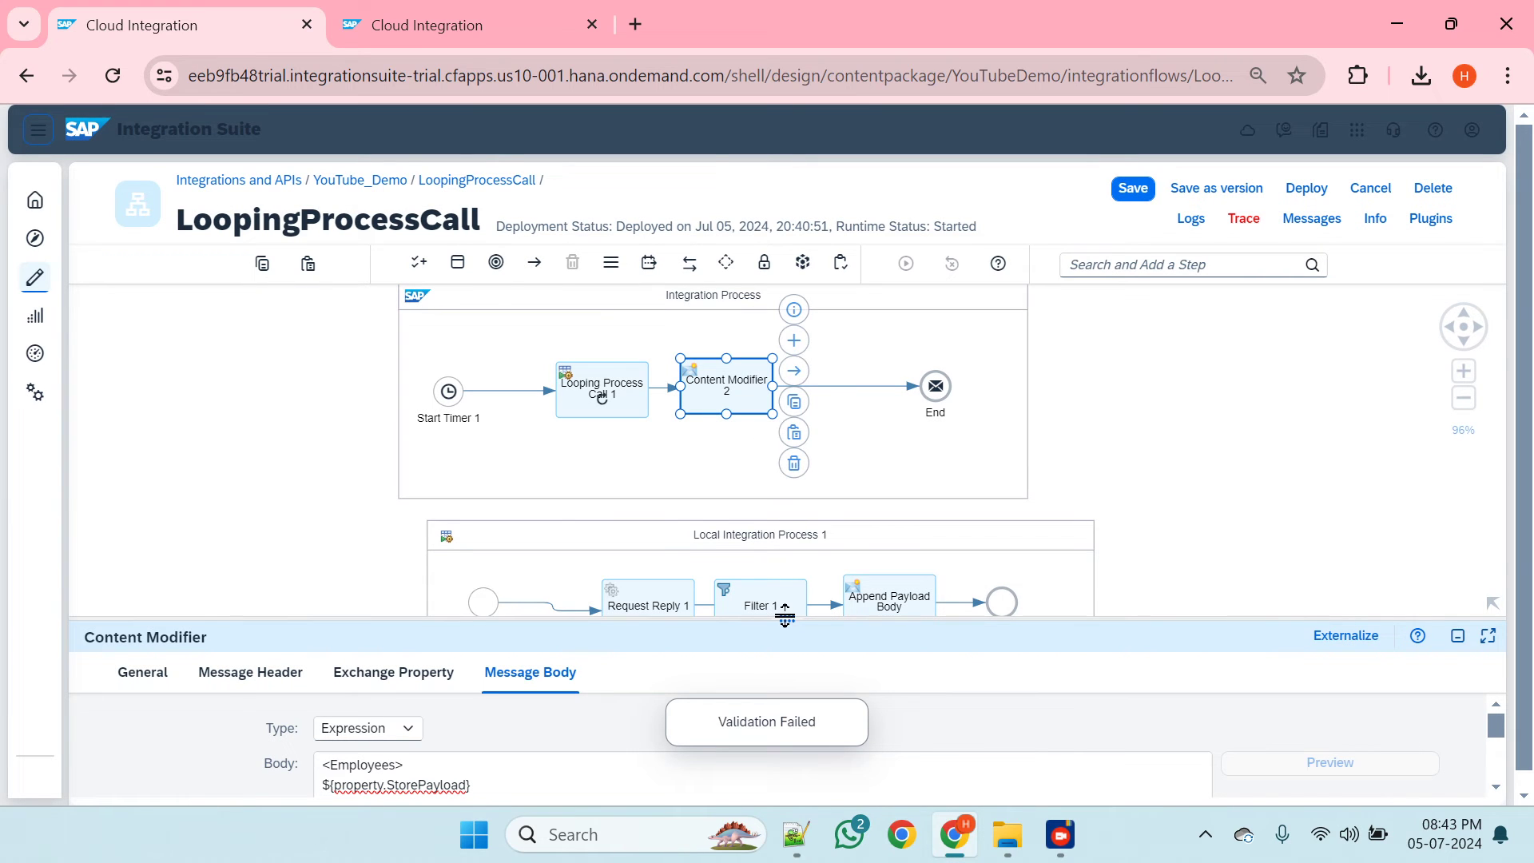
- Check Filter 1's XPath expression and value type in its processing settings
left_click_drag(785, 619, 747, 395)
left_click(755, 631)
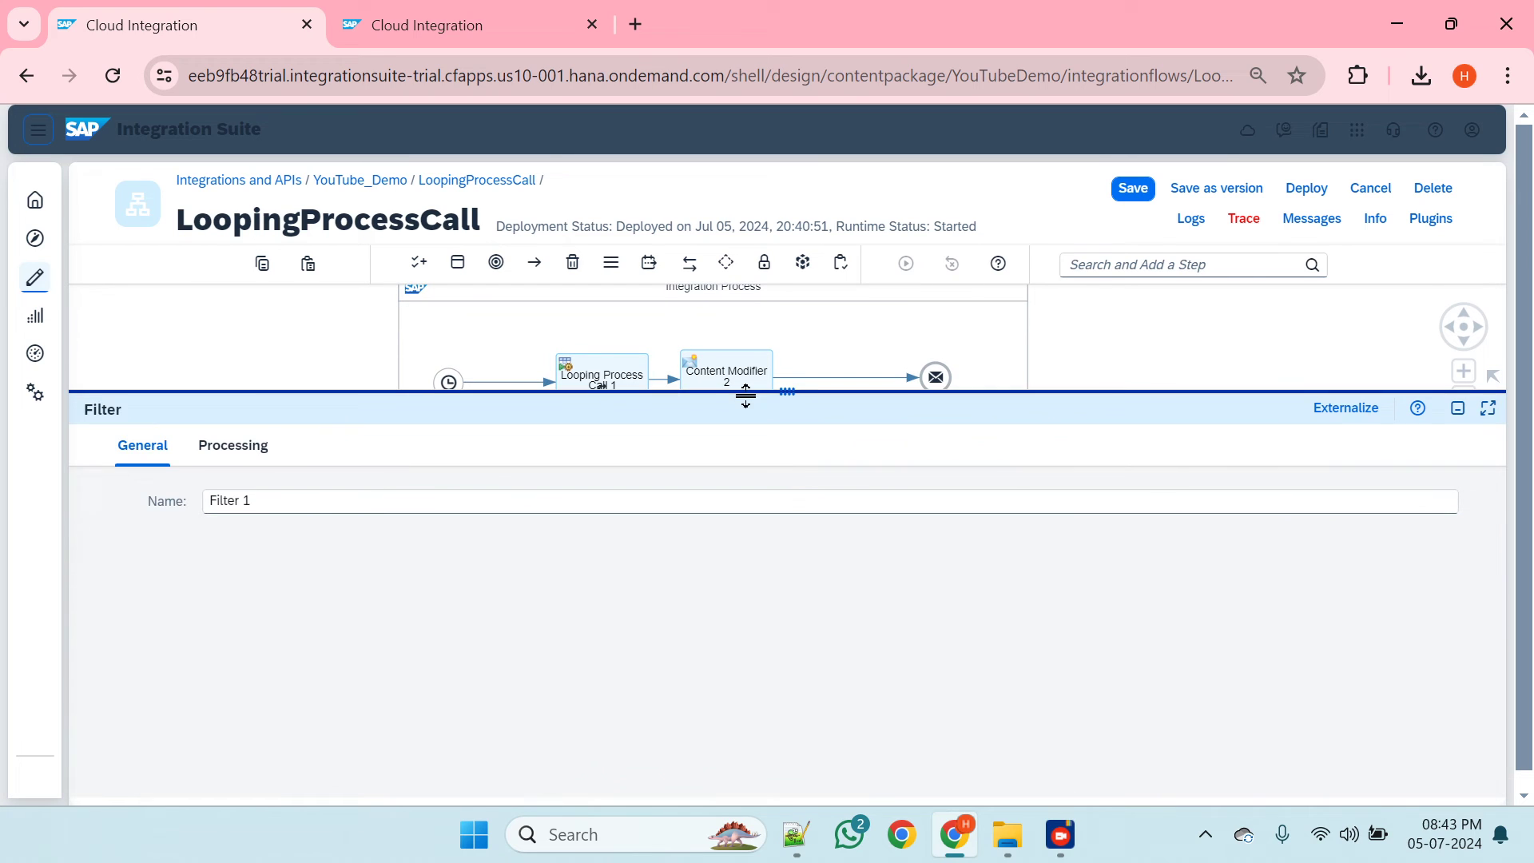
left_click(229, 446)
left_click(392, 537)
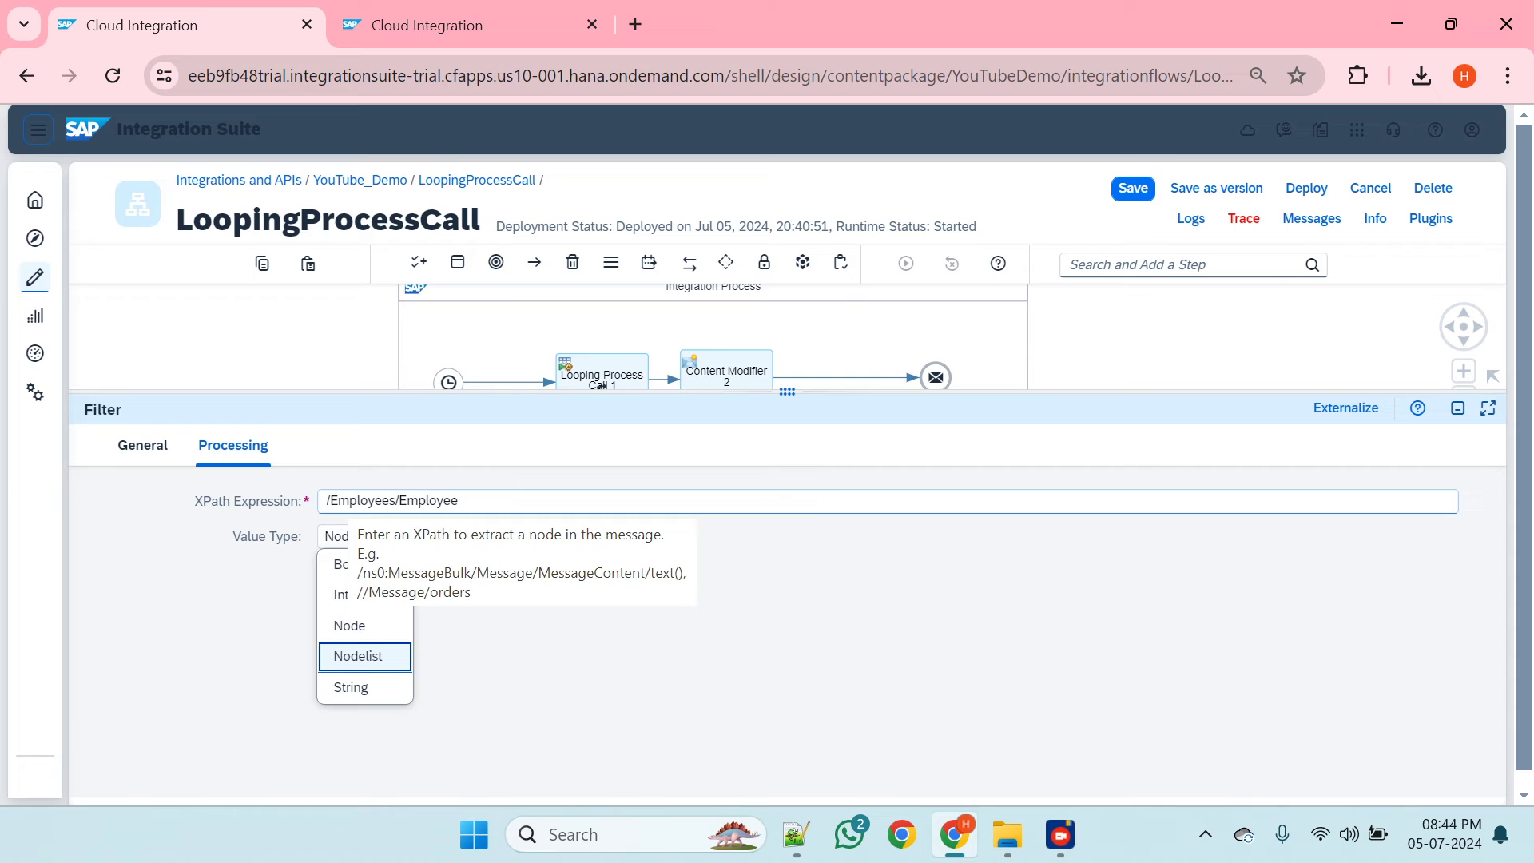
left_click(349, 501)
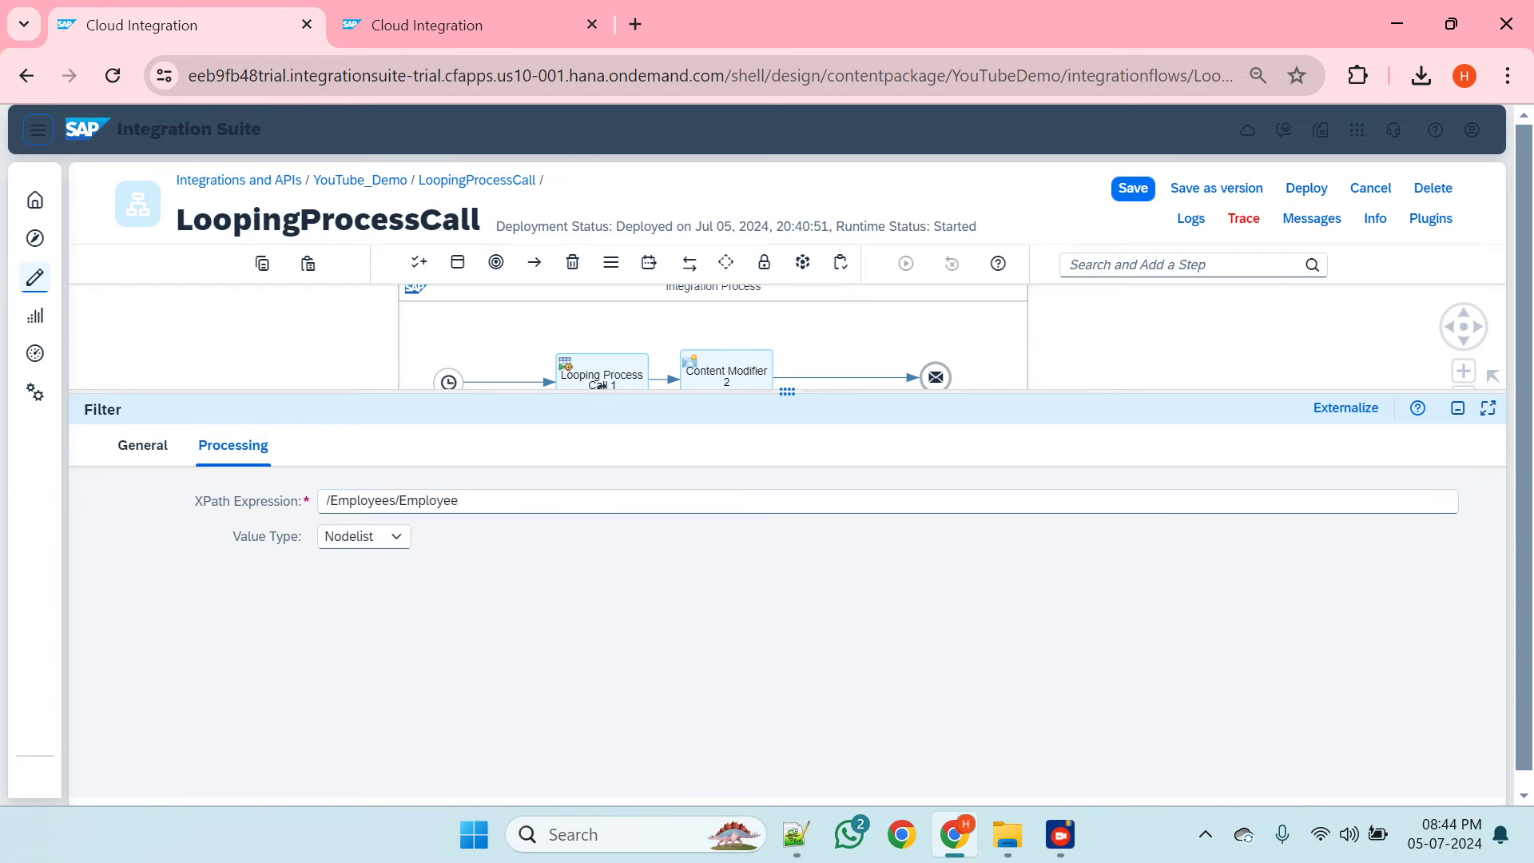
mouse_move(750, 394)
left_mouse_down()
mouse_move(649, 676)
mouse_move(716, 421)
mouse_move(670, 683)
mouse_move(733, 414)
left_mouse_up()
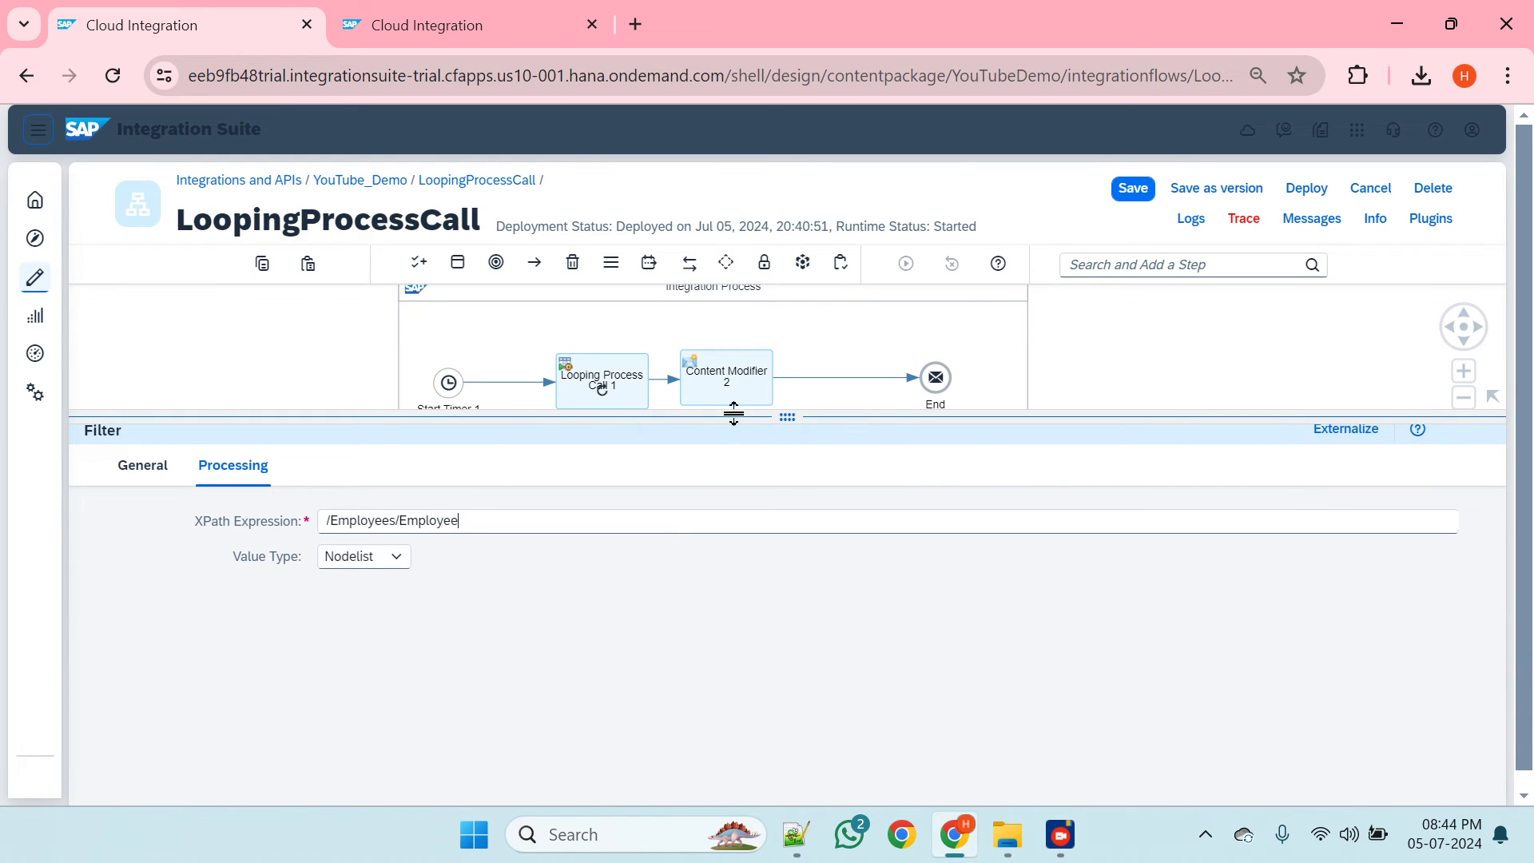
left_click_drag(734, 413, 641, 671)
- Spread out End 1, Append Payload Body and Filter 1 in Local Integration Process 1 to make room between the steps
left_click(1004, 606)
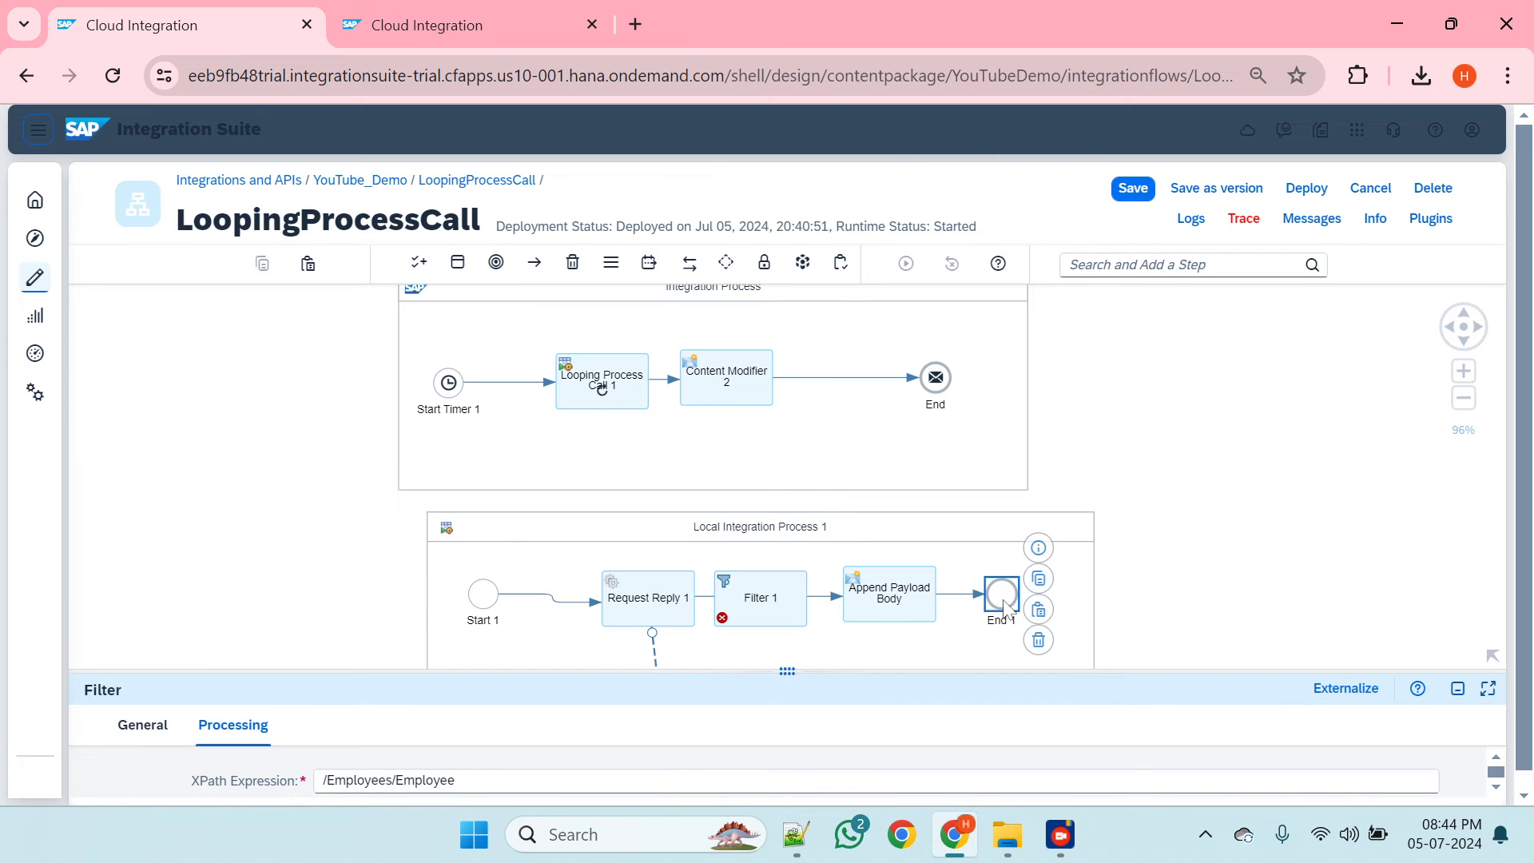
left_click_drag(1003, 601, 1054, 601)
left_click_drag(881, 610, 946, 615)
left_click_drag(764, 575, 802, 572)
- Examine the integration flow's list of problems for the cause of the validation failure
left_click(996, 626)
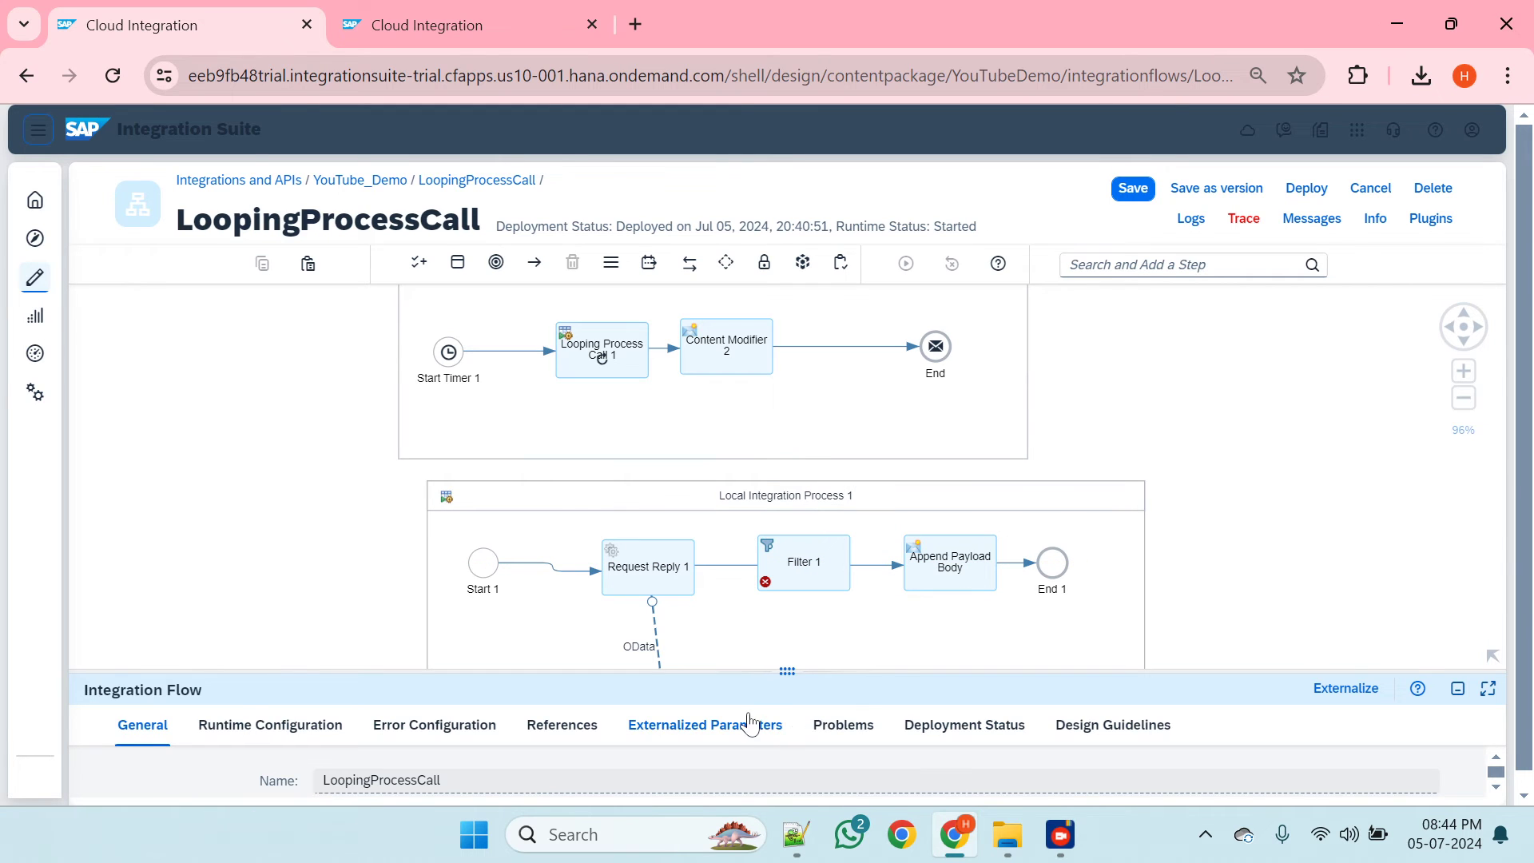
left_click(842, 724)
left_click_drag(795, 672, 764, 414)
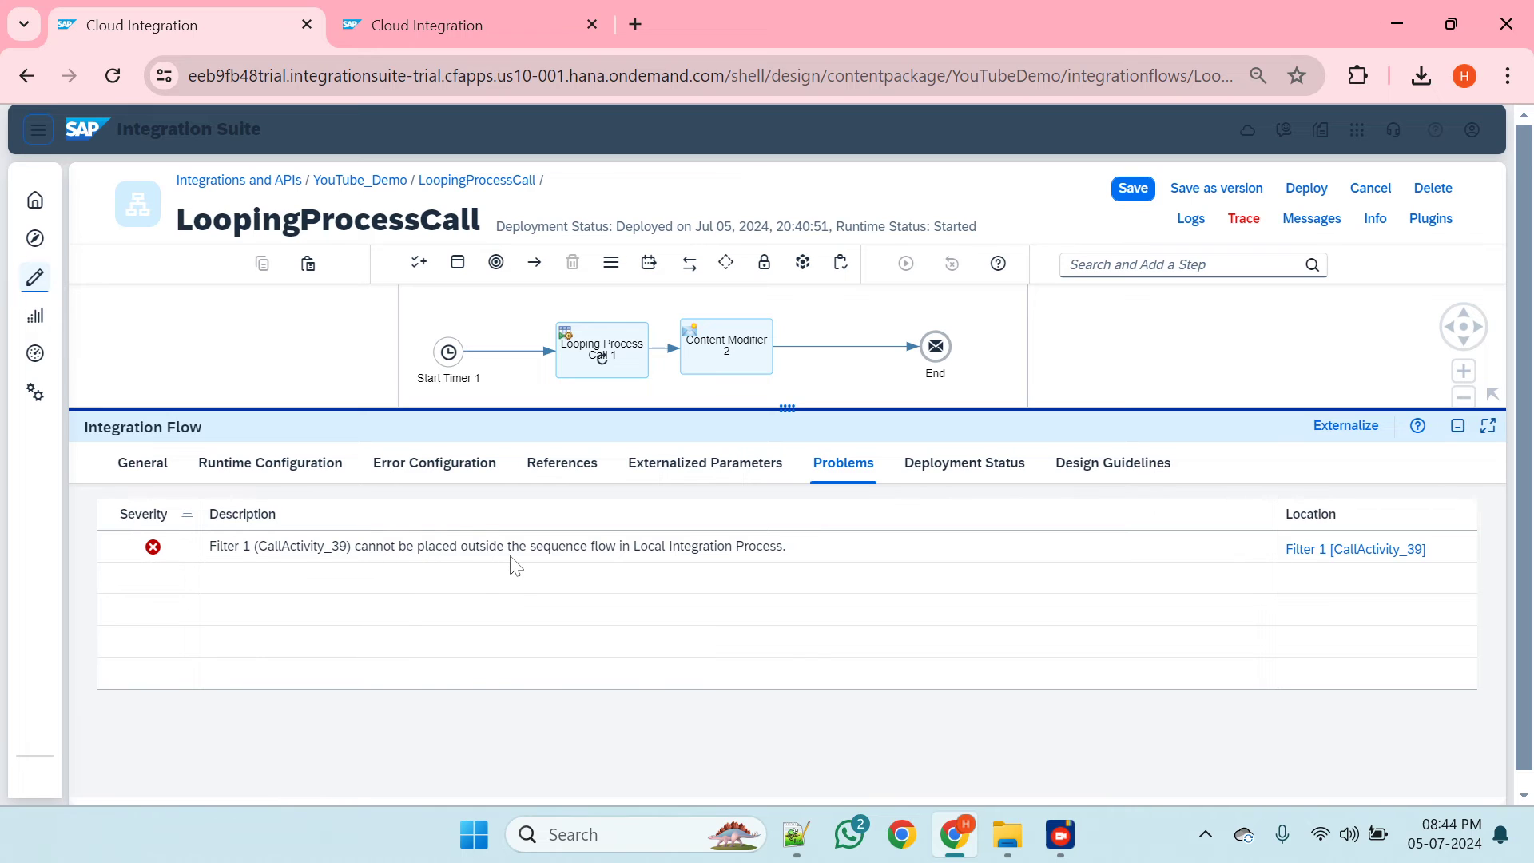
left_click(798, 421)
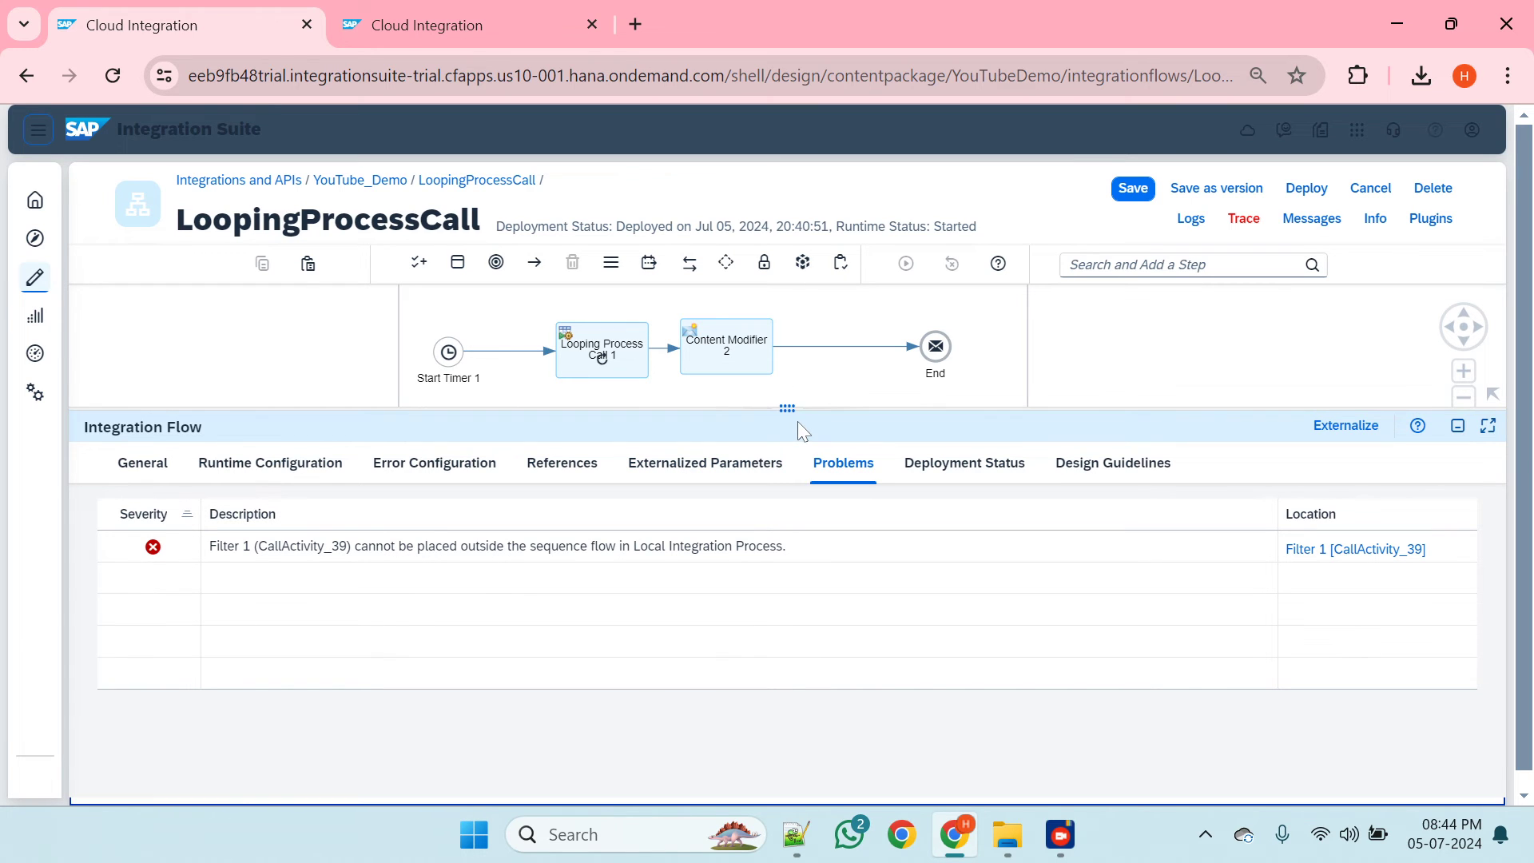
- Re-examine Filter 1's general and processing settings in light of the reported problem
left_click_drag(788, 410, 772, 377)
left_click(811, 588)
left_click(229, 432)
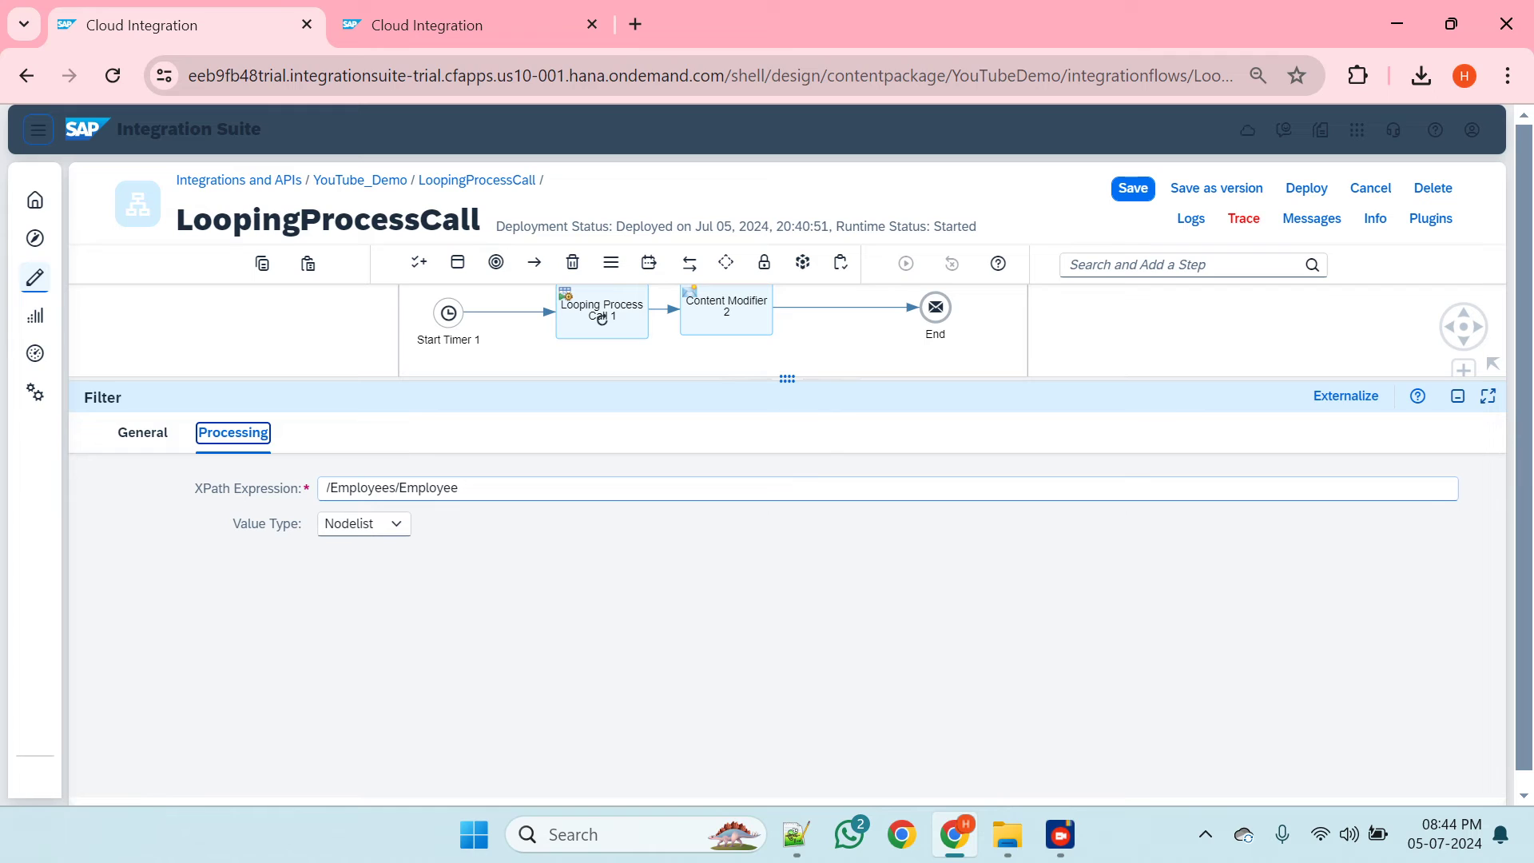
key("Tab")
left_click(148, 437)
left_click(226, 445)
left_click_drag(776, 381, 663, 657)
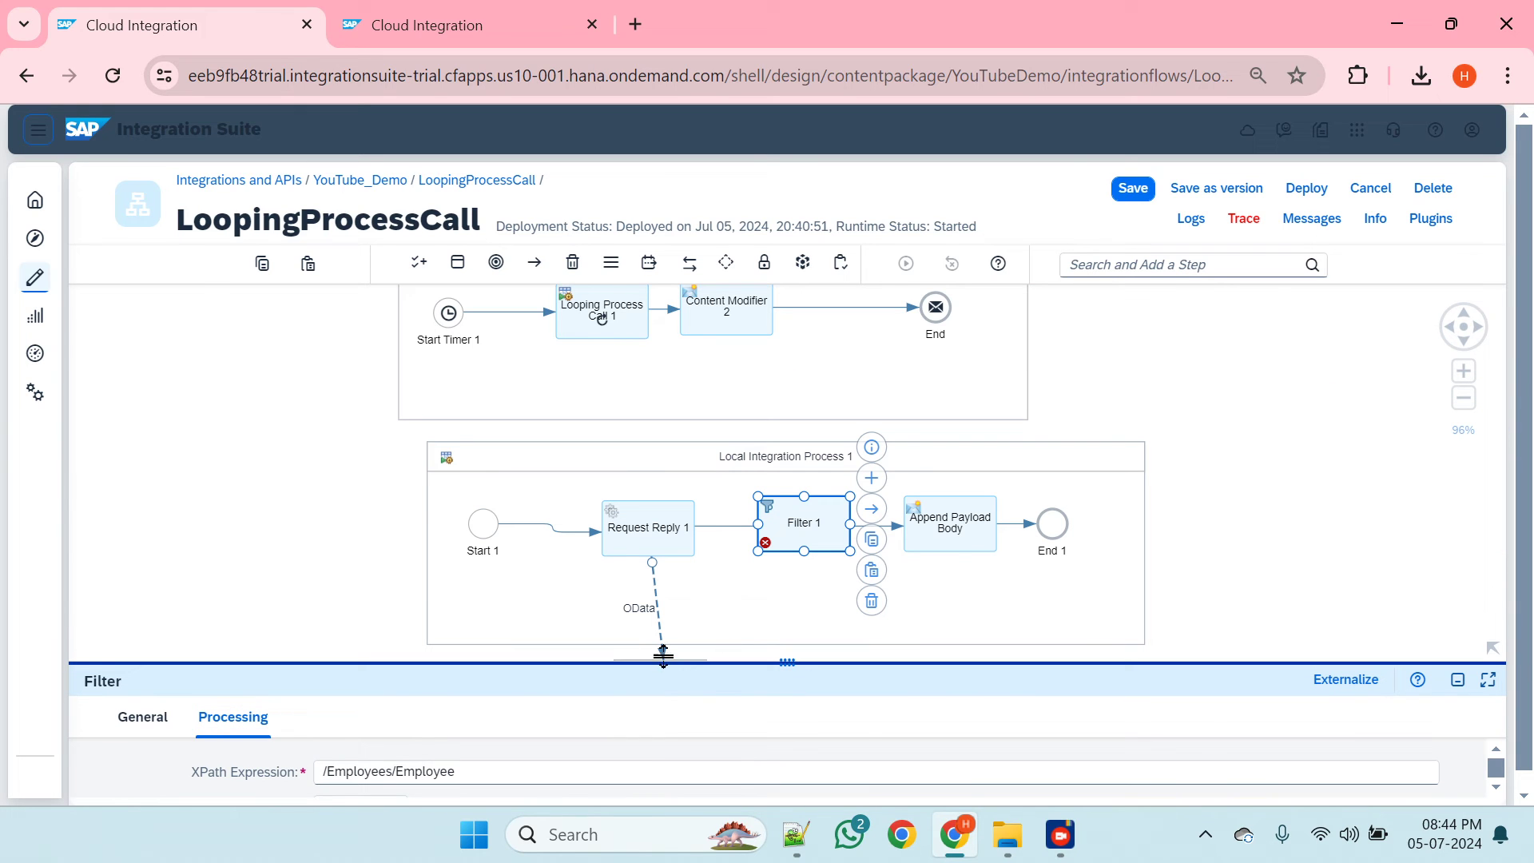
left_click(961, 545)
left_click(837, 531)
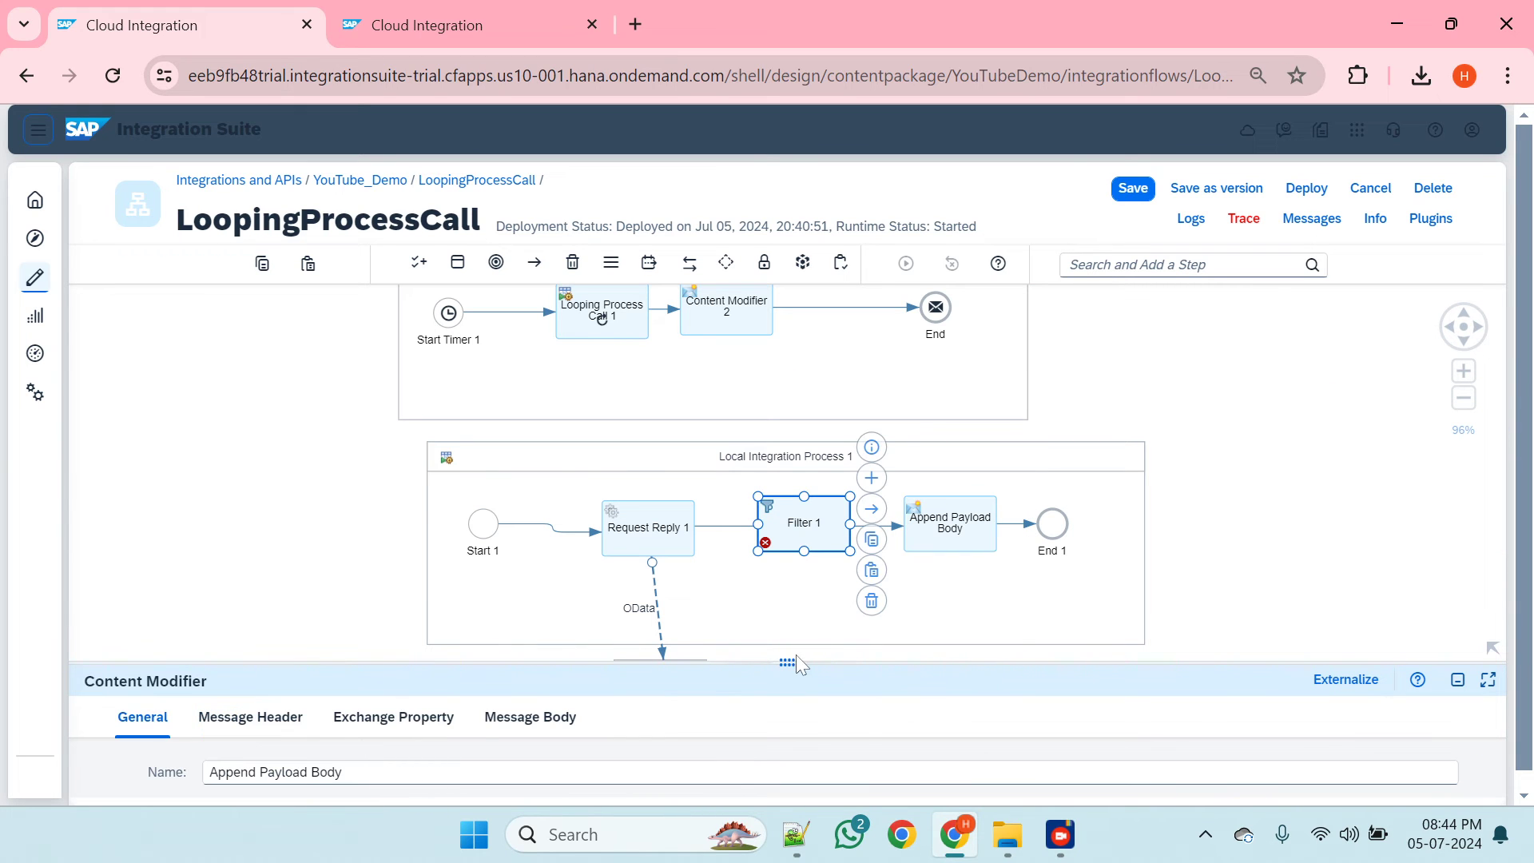
left_click_drag(795, 655, 784, 411)
left_click(228, 477)
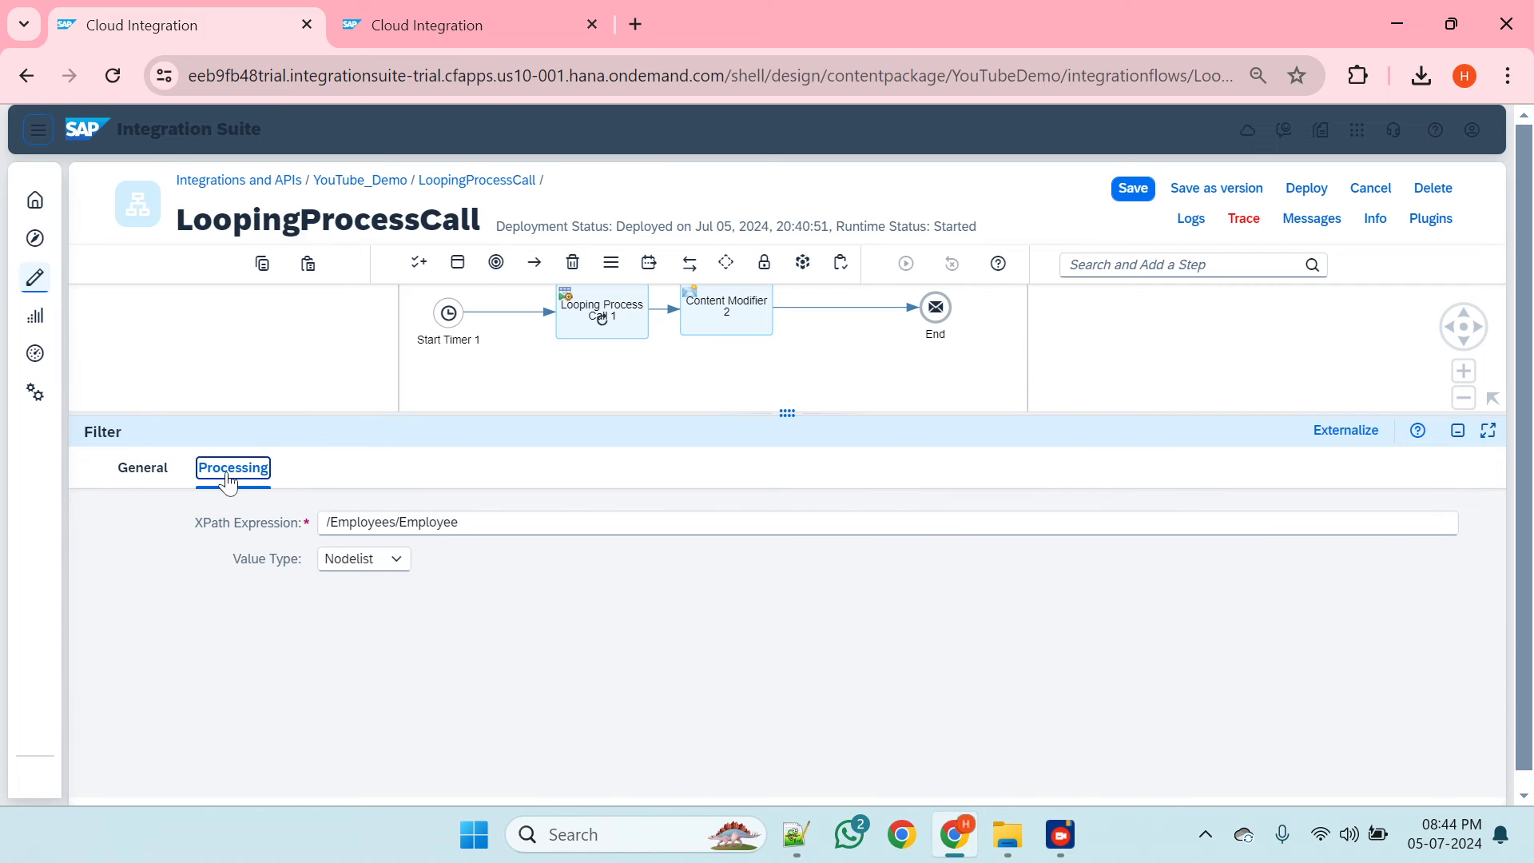
mouse_move(1060, 834)
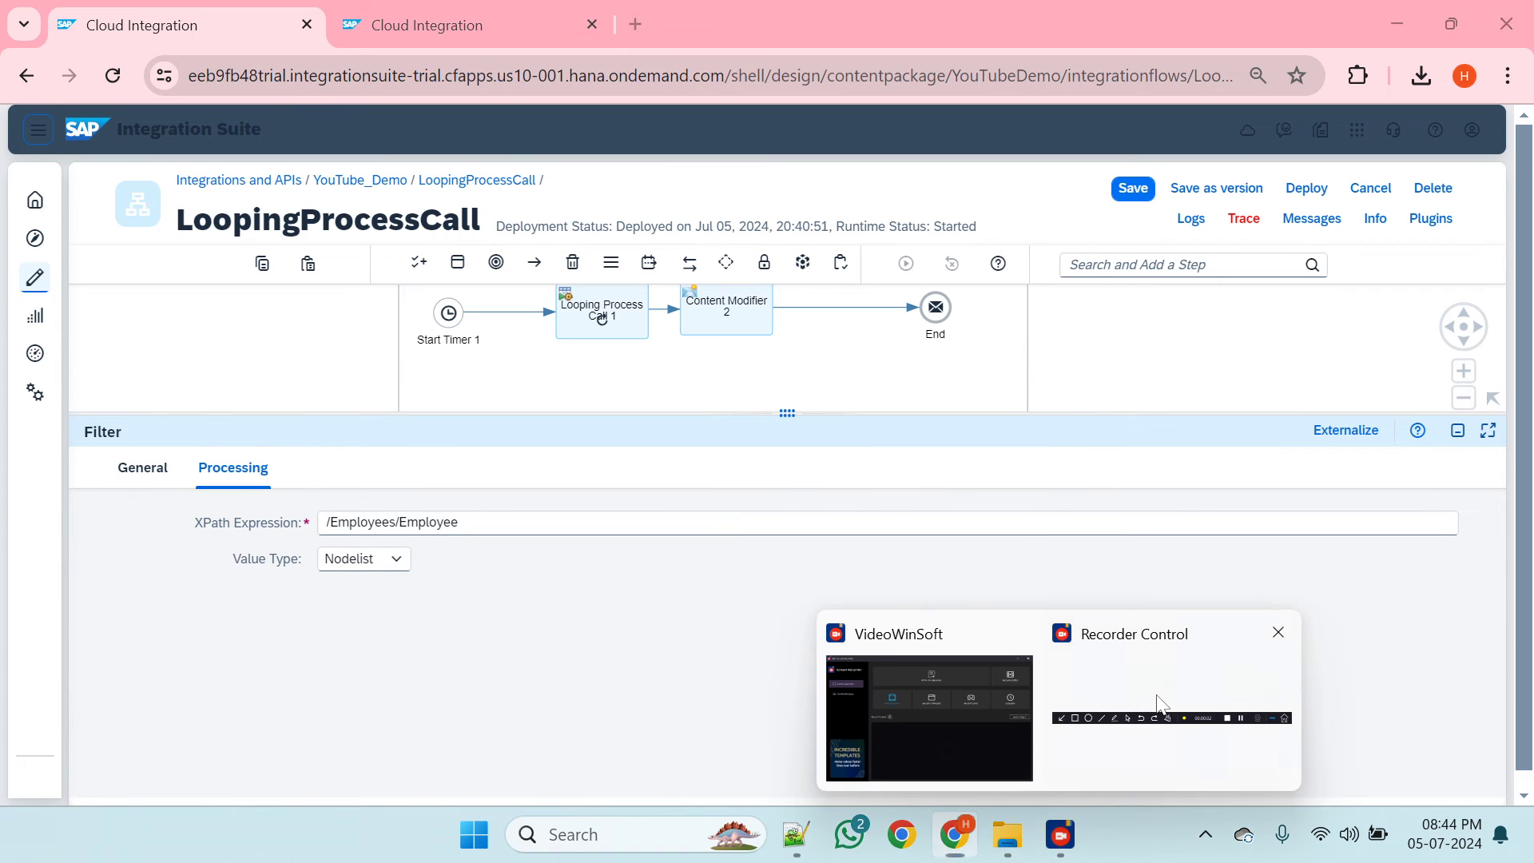
left_click(1156, 703)
left_click(976, 729)
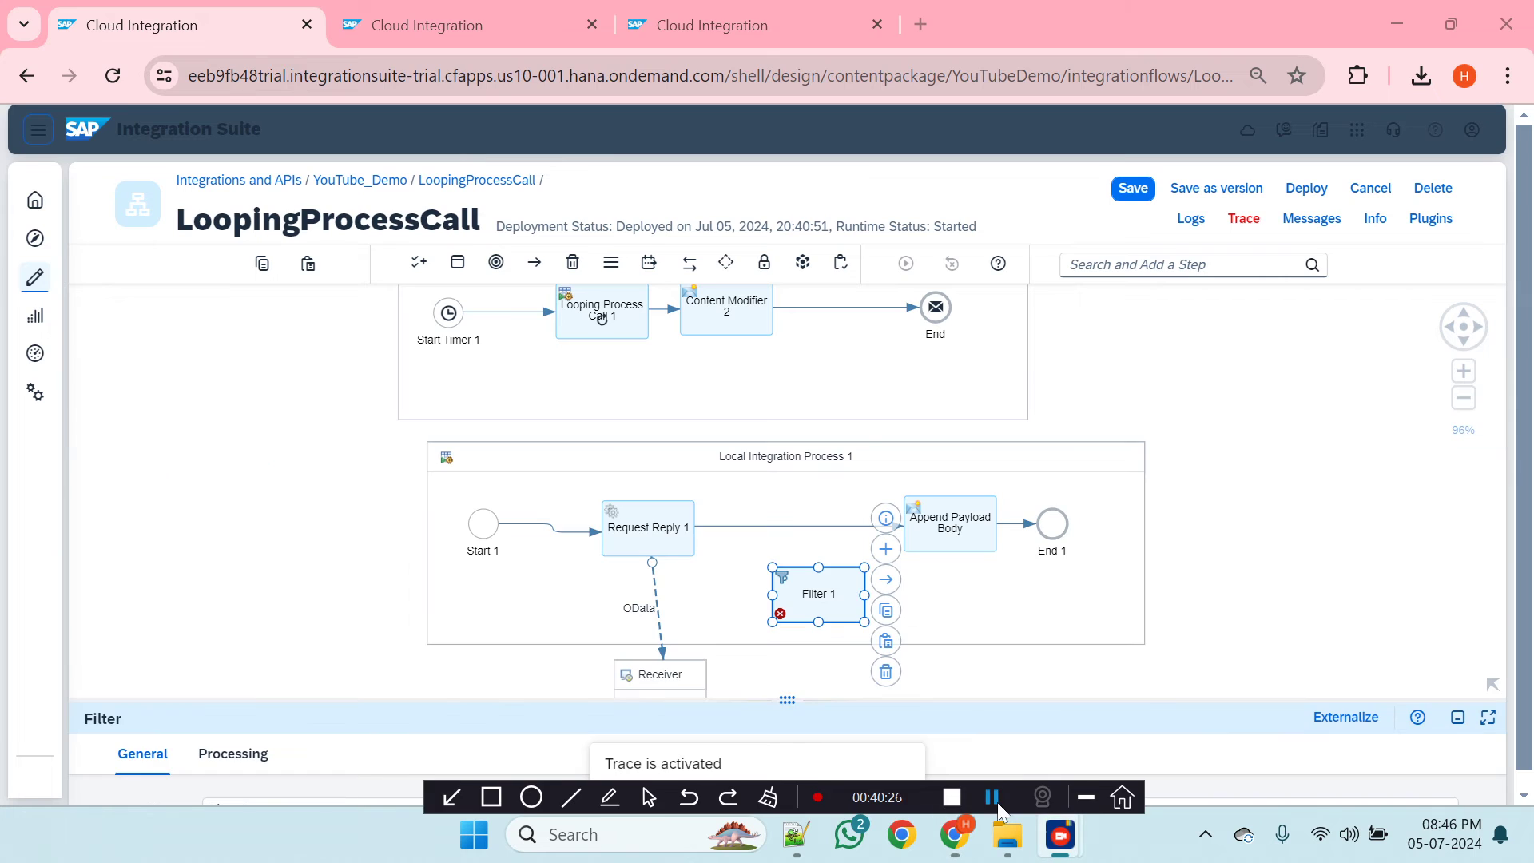
left_click(1086, 796)
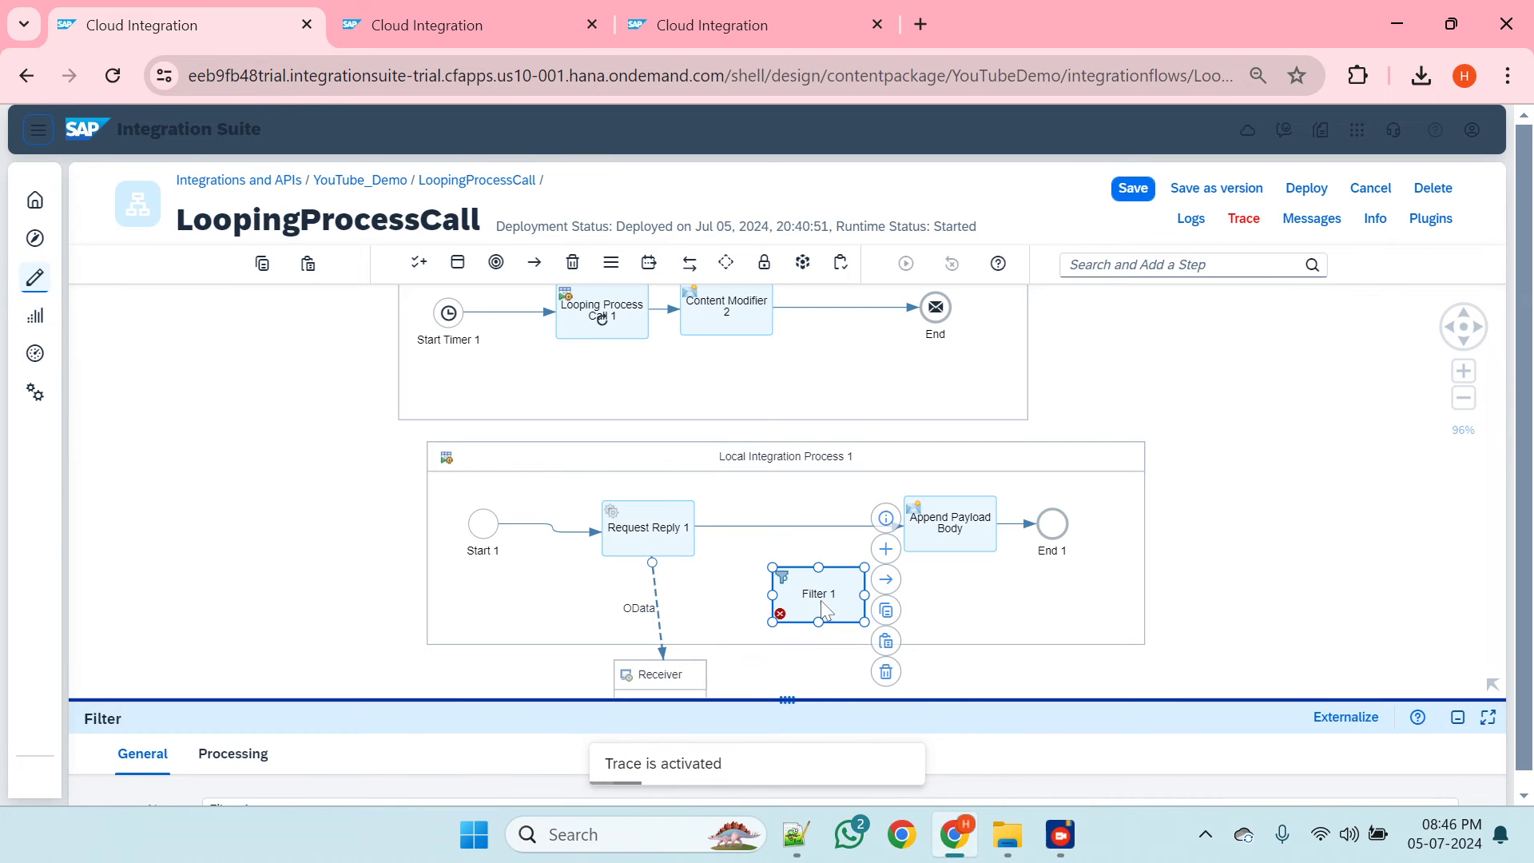
- Place Filter 1 onto the connection between Request Reply 1 and Append Payload Body, and show its processing settings
left_click_drag(822, 601, 810, 524)
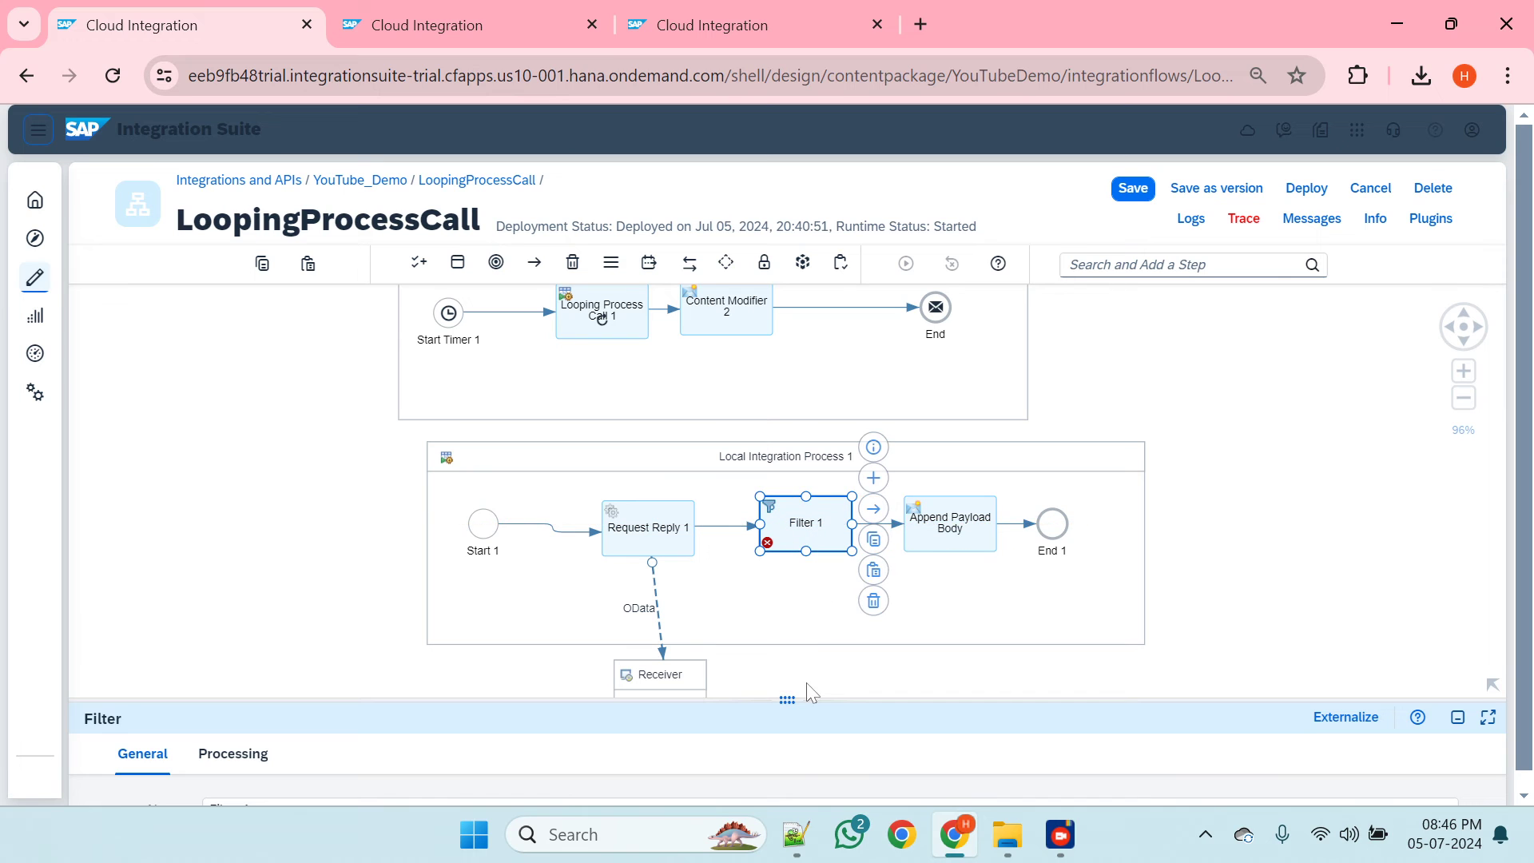
mouse_move(791, 703)
left_mouse_down()
mouse_move(795, 482)
mouse_move(807, 705)
left_mouse_up()
left_click(257, 532)
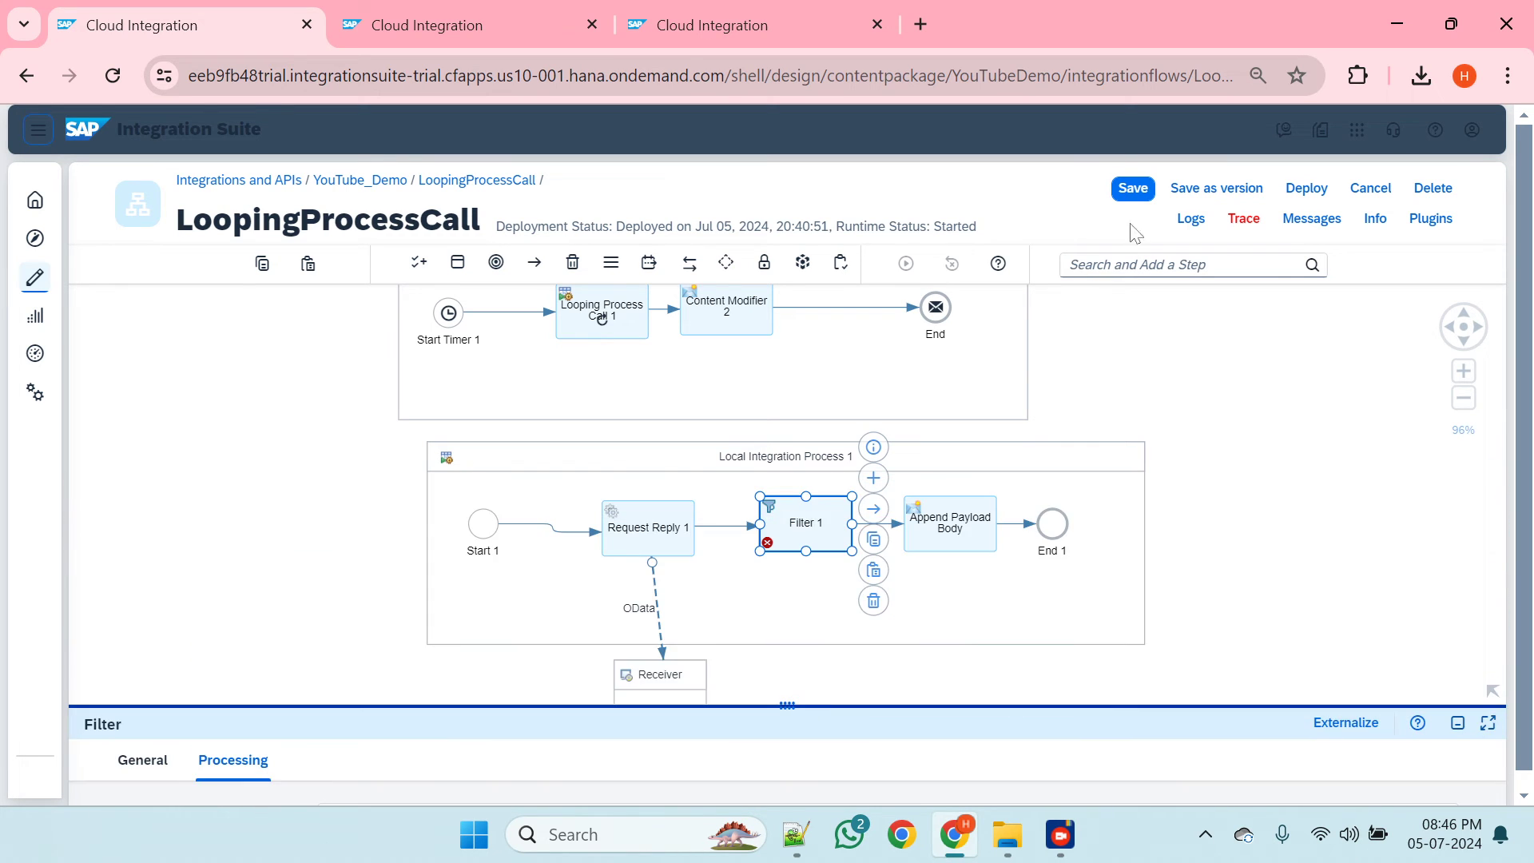
- Save LoopingProcessCall with the reconnected filter and deploy it on the Cloud Integration runtime profile
left_click(1148, 197)
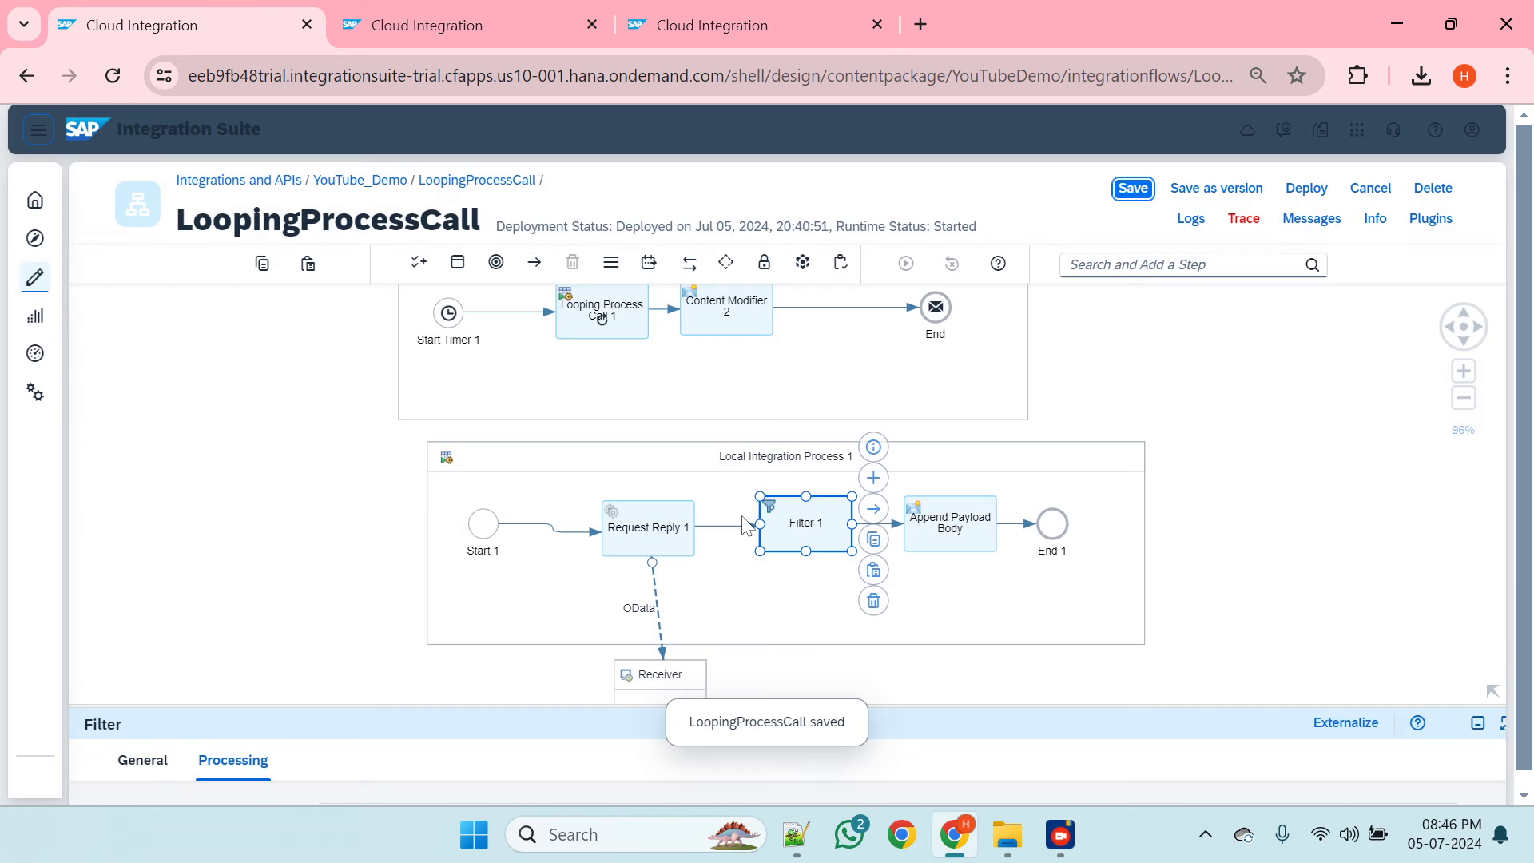
scroll(742, 523, "down", 3)
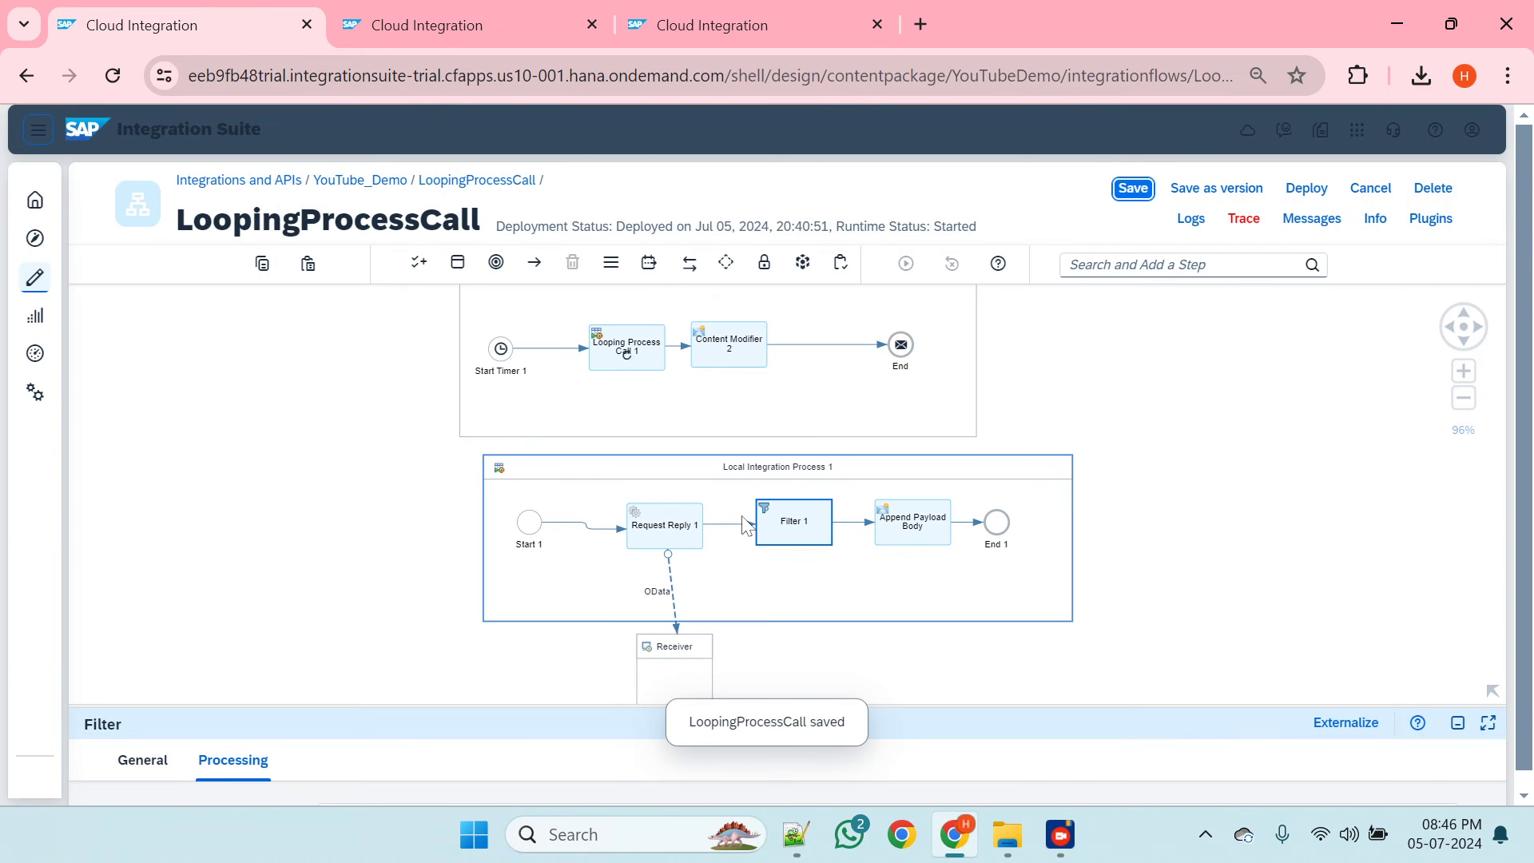
left_click(1306, 187)
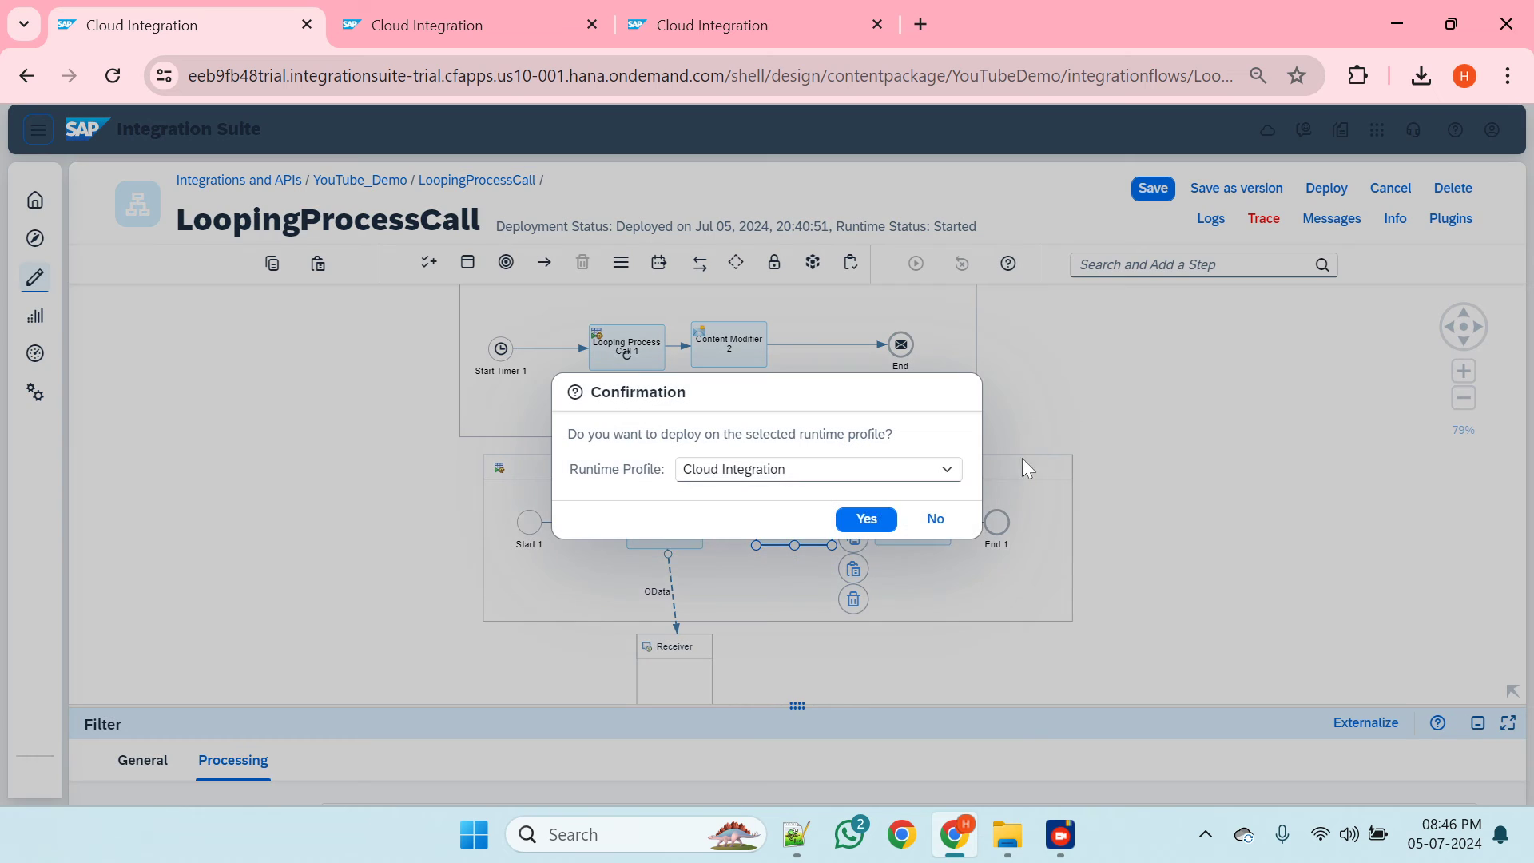
left_click(863, 517)
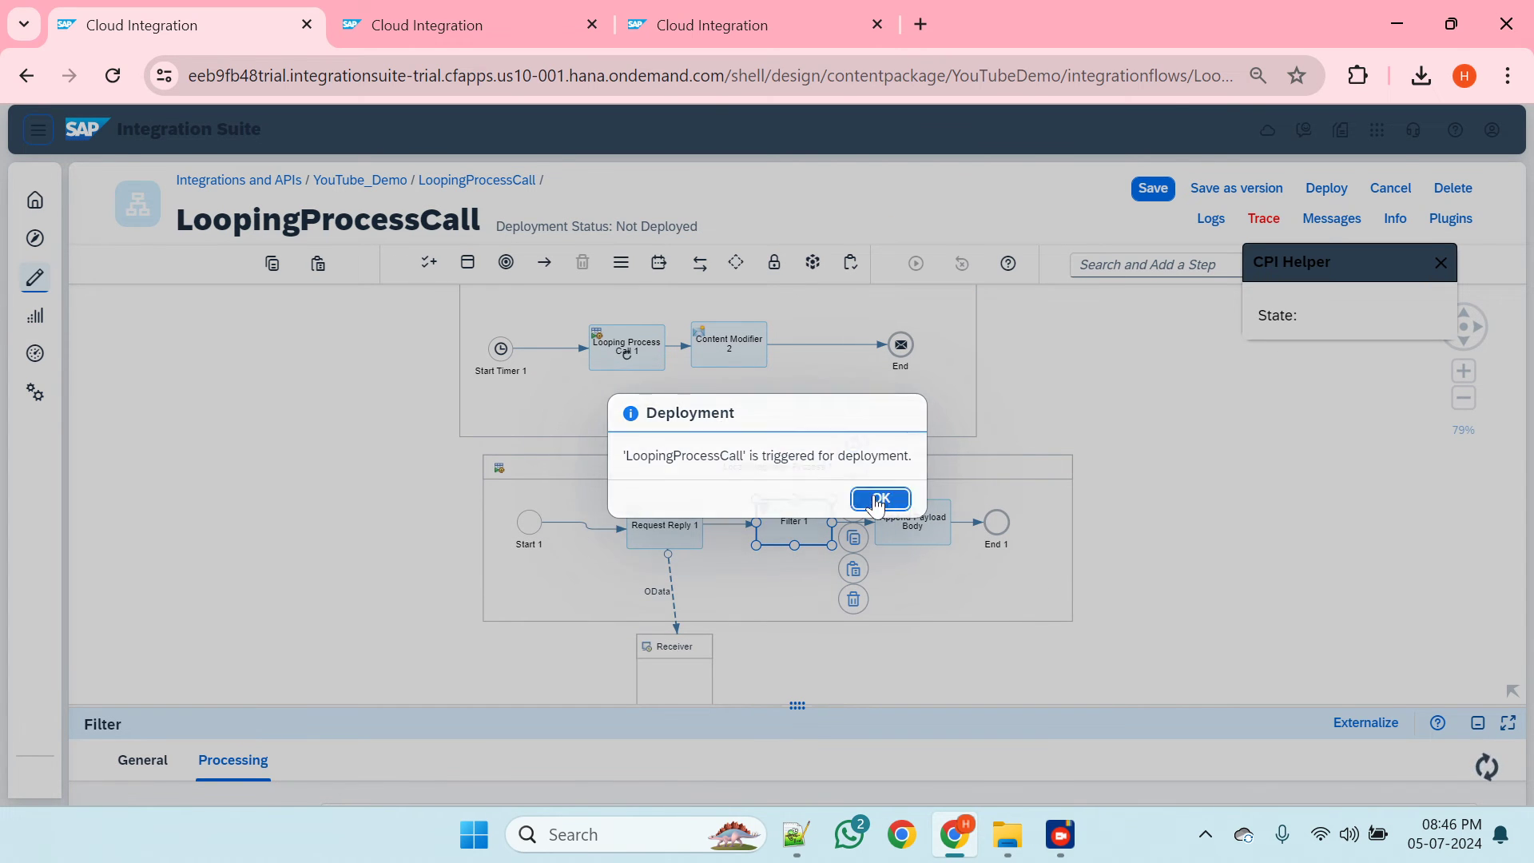
left_click(870, 497)
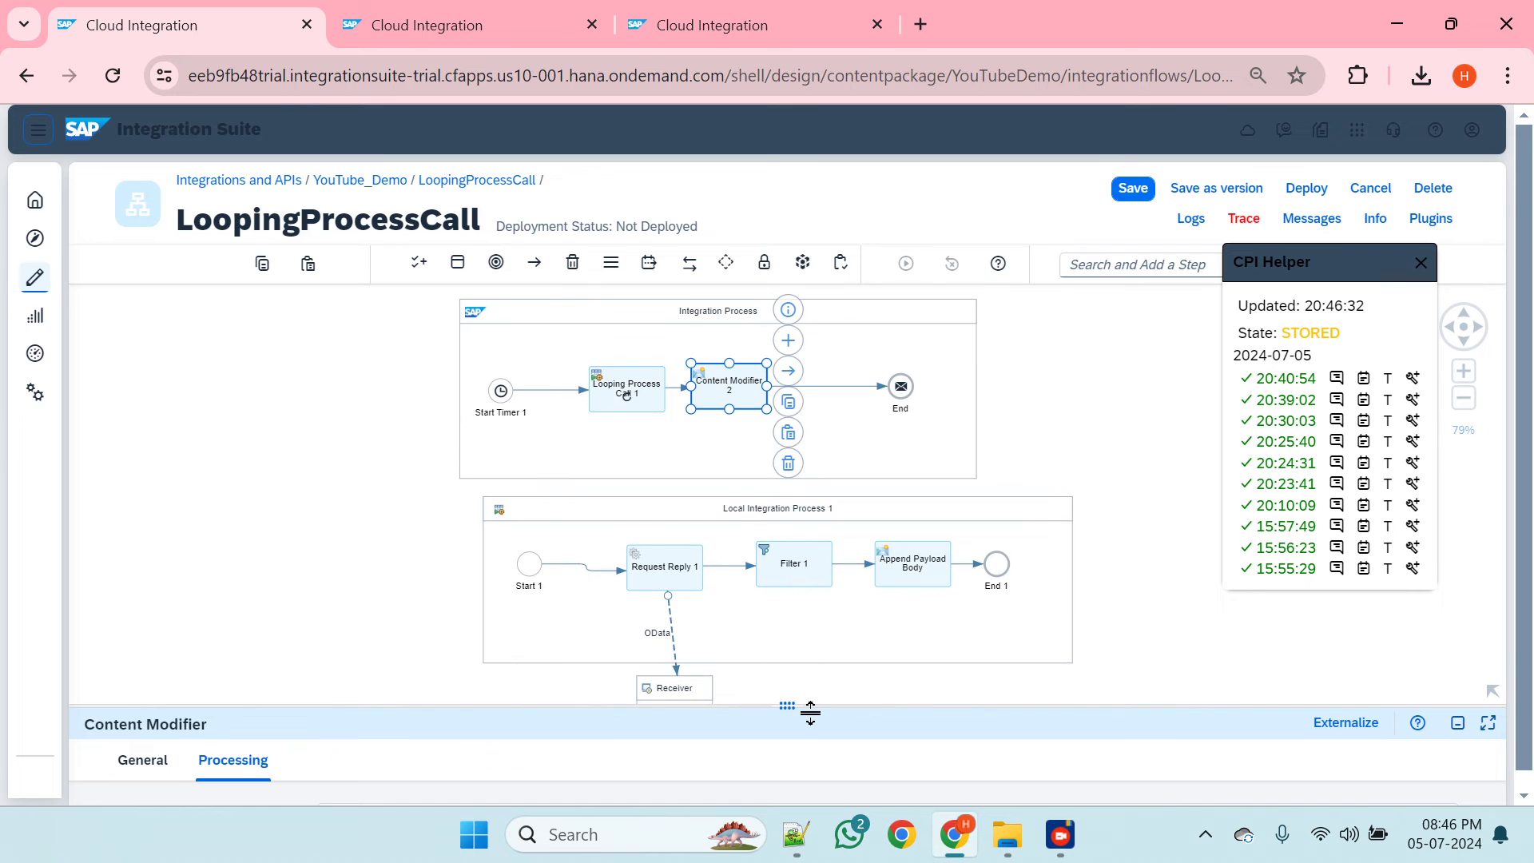
- Review the message body of Content Modifier 2
left_click_drag(808, 707, 747, 324)
left_click(516, 388)
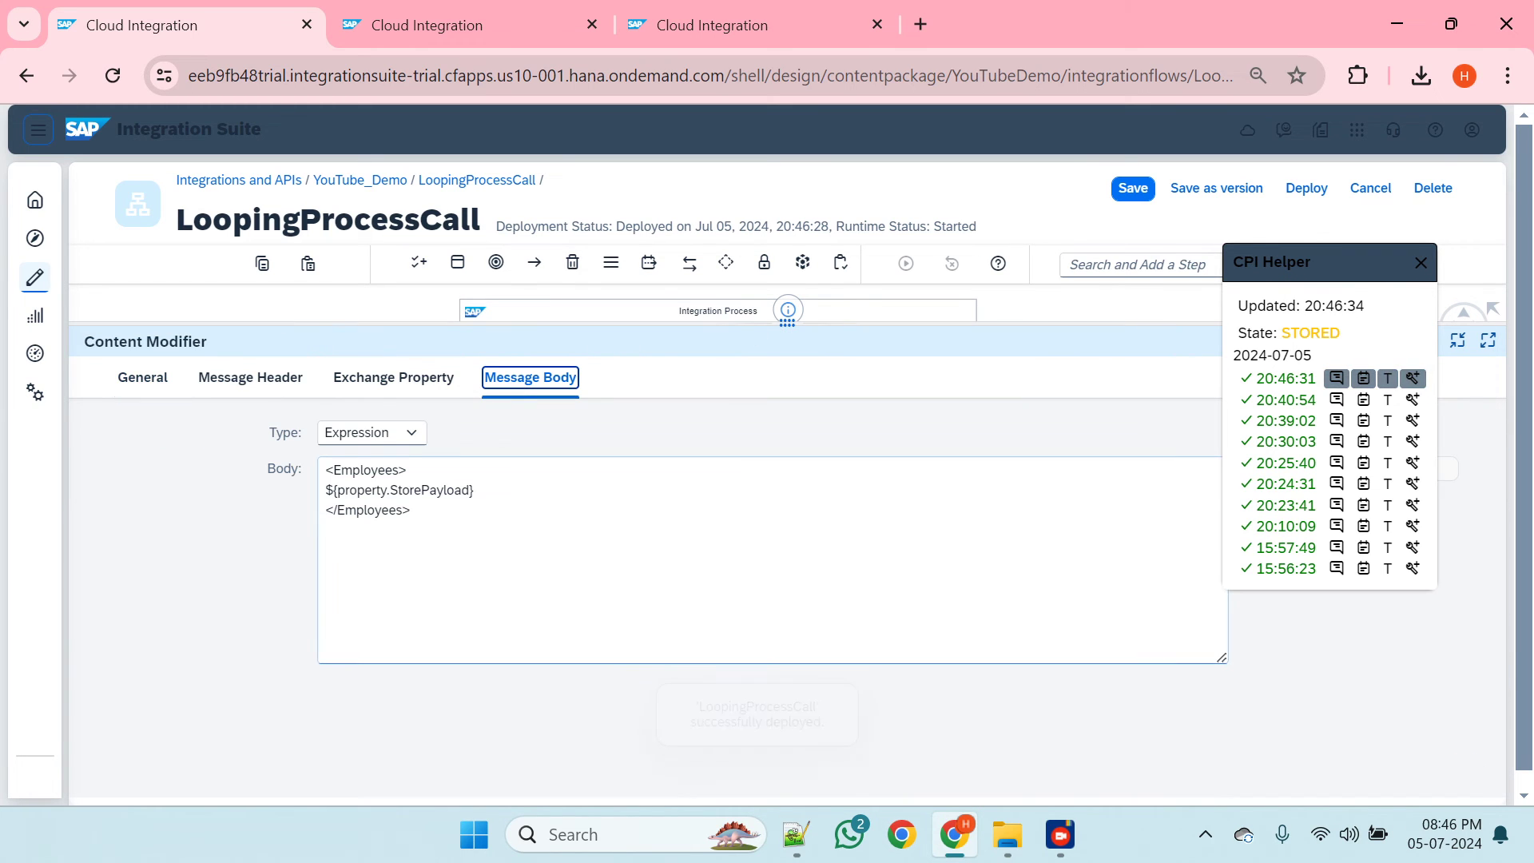
- In Monitor Message Processing, open the trace of the most recent LoopingProcessCall message
left_click(479, 11)
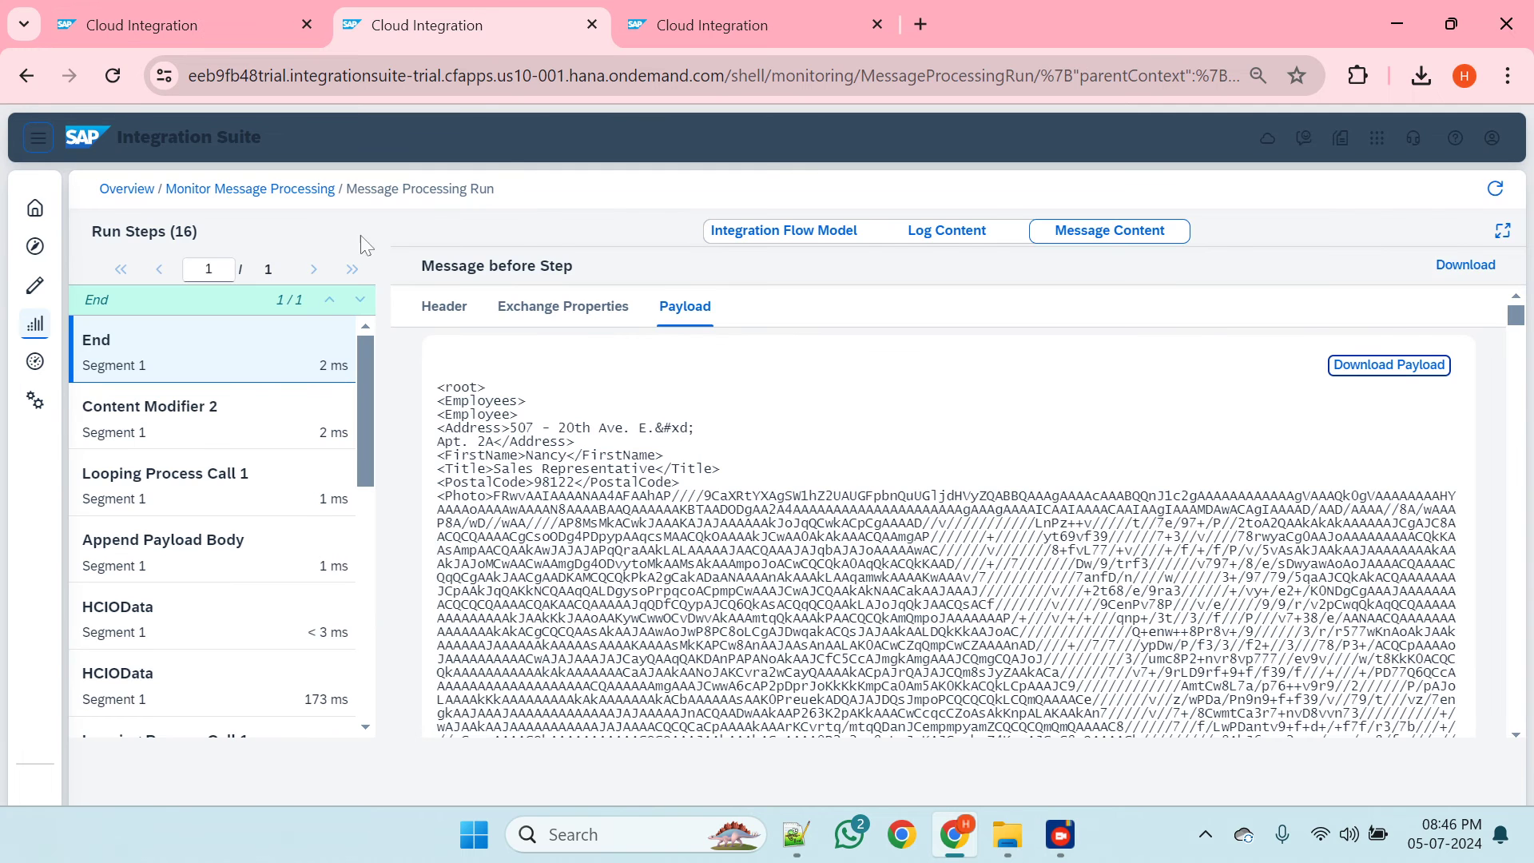
left_click(263, 189)
left_click(453, 440)
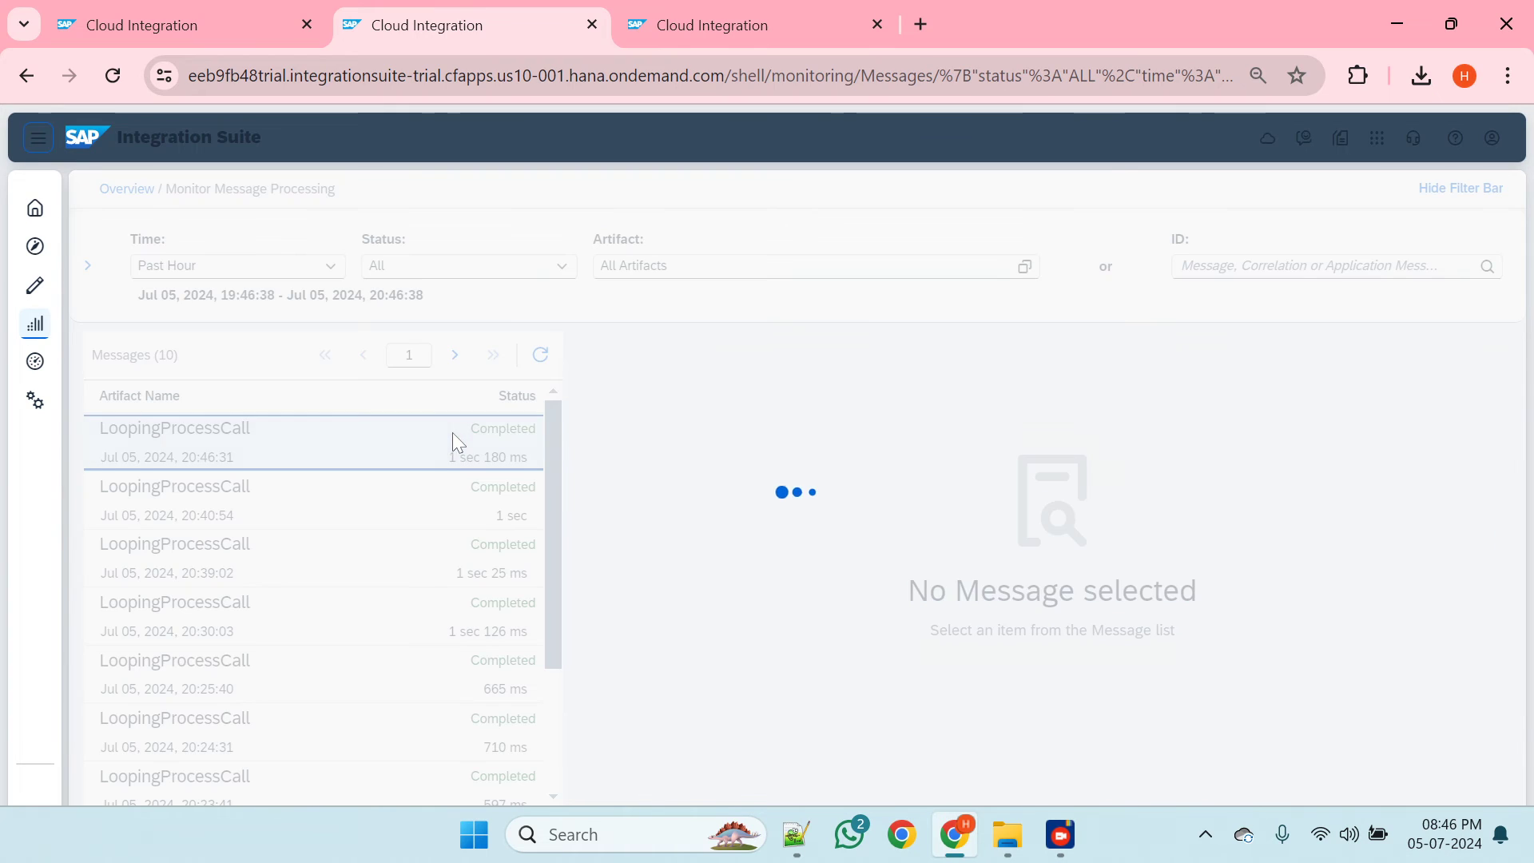
scroll(804, 543, "down", 4)
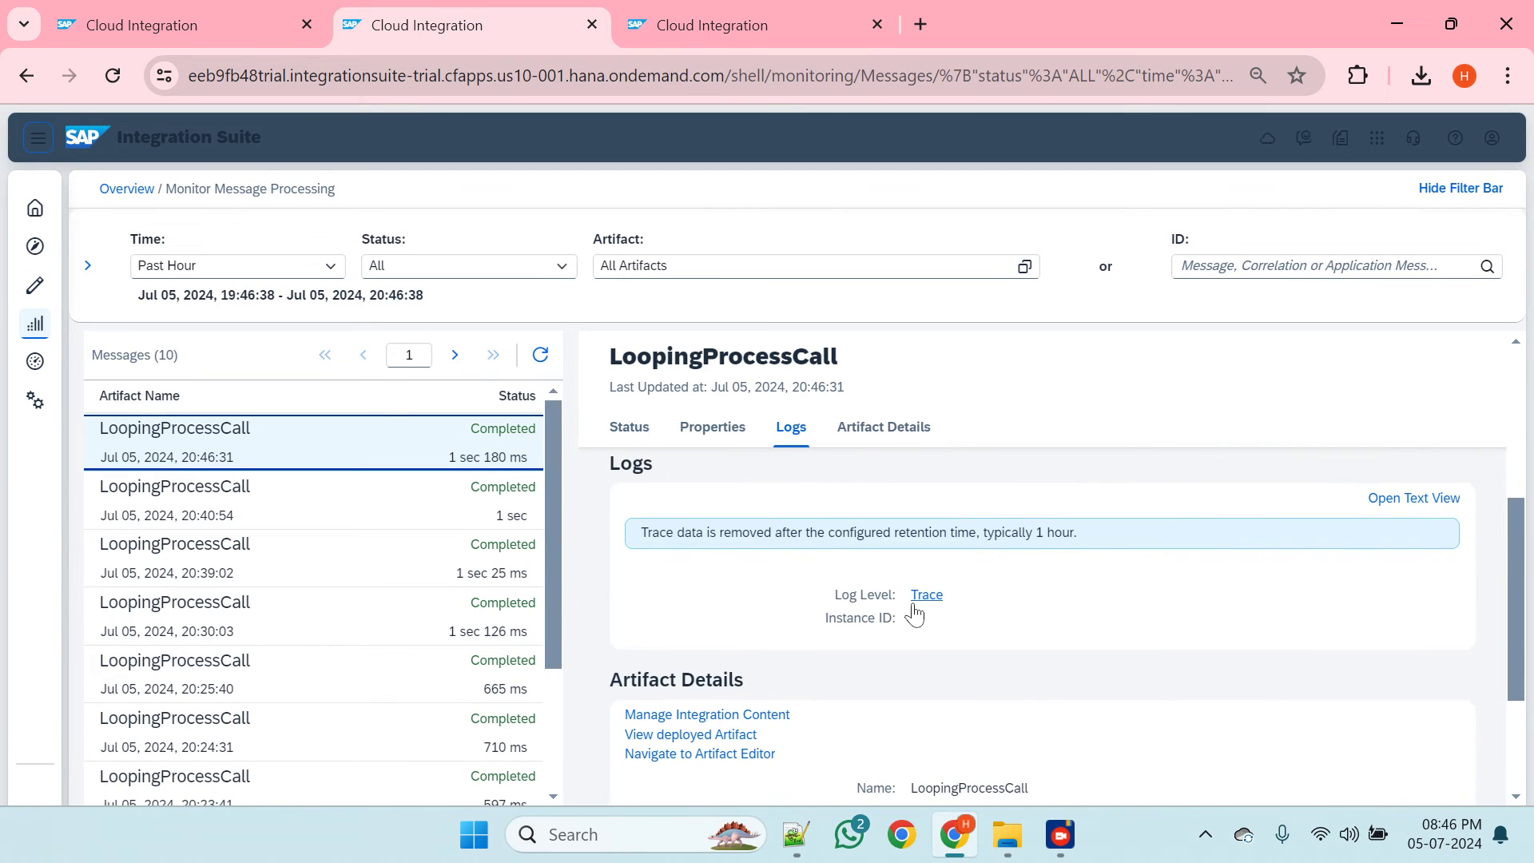
left_click(923, 598)
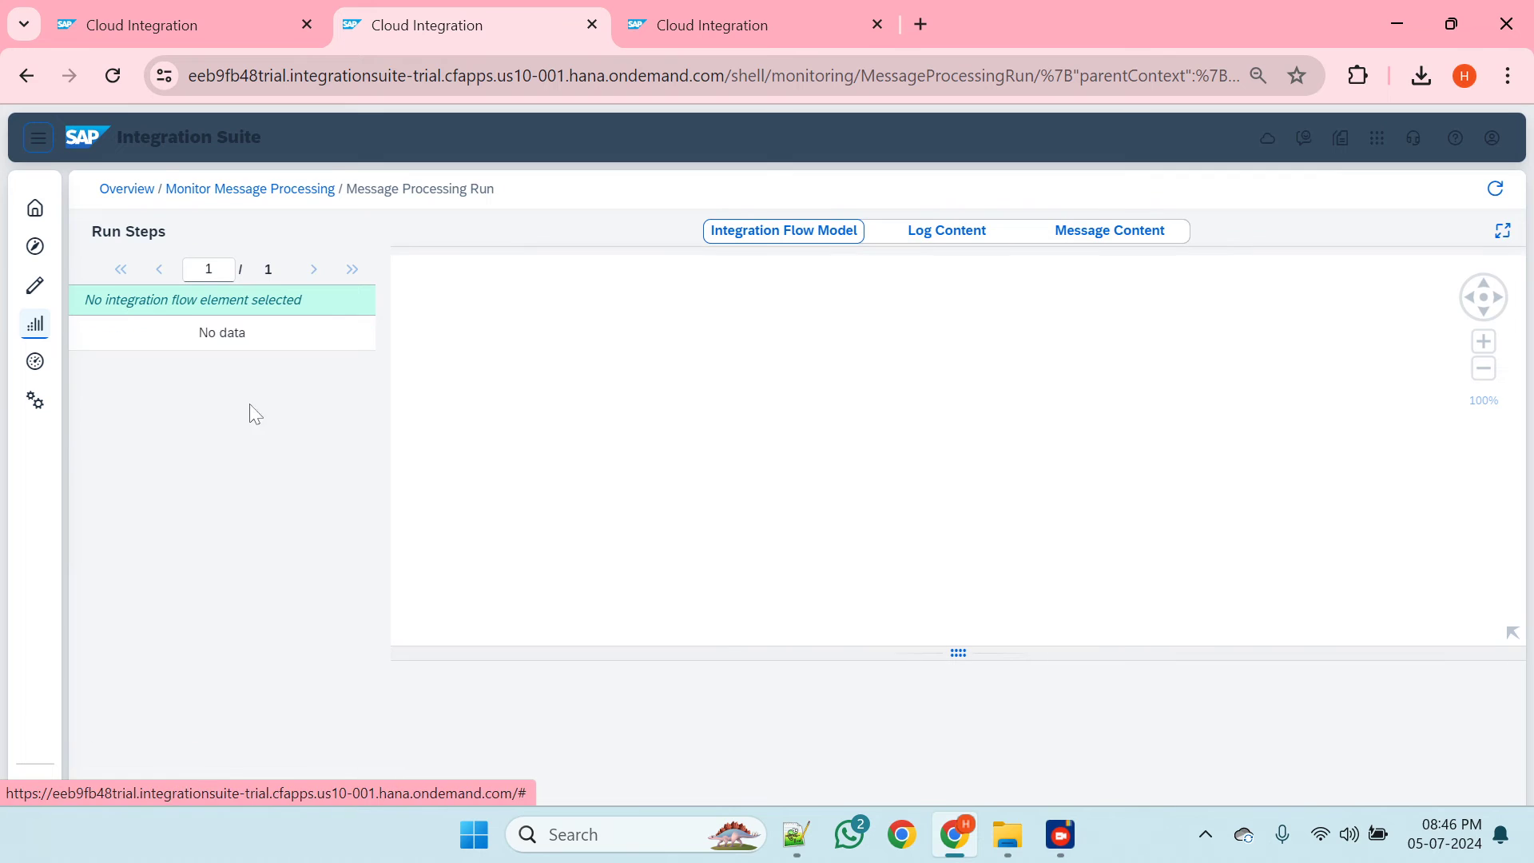
- Download the message payload of the End run step and open the downloaded file in Notepad++
left_click(192, 366)
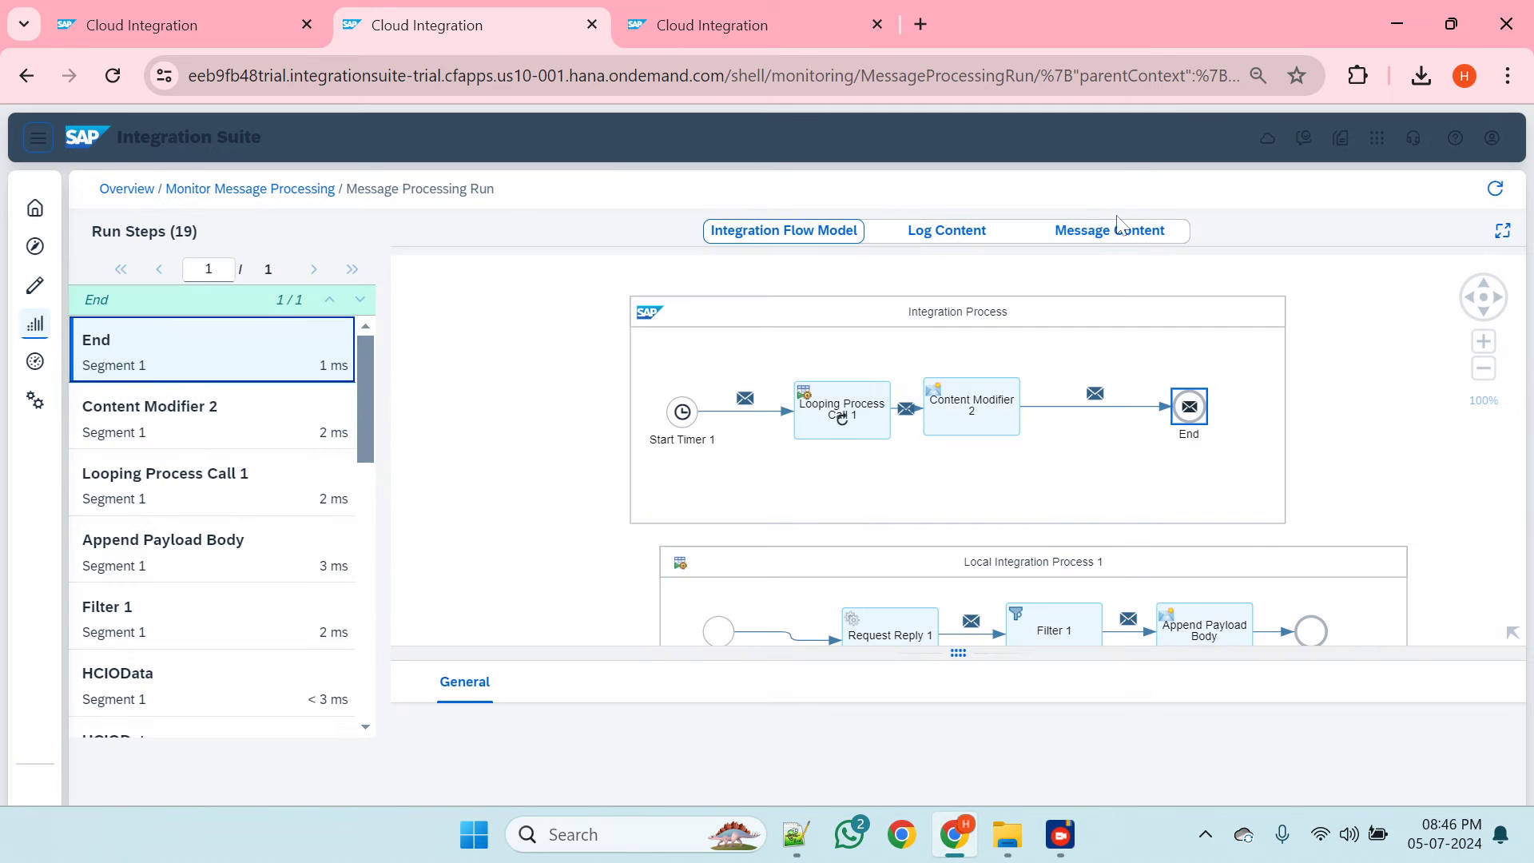
left_click(1110, 230)
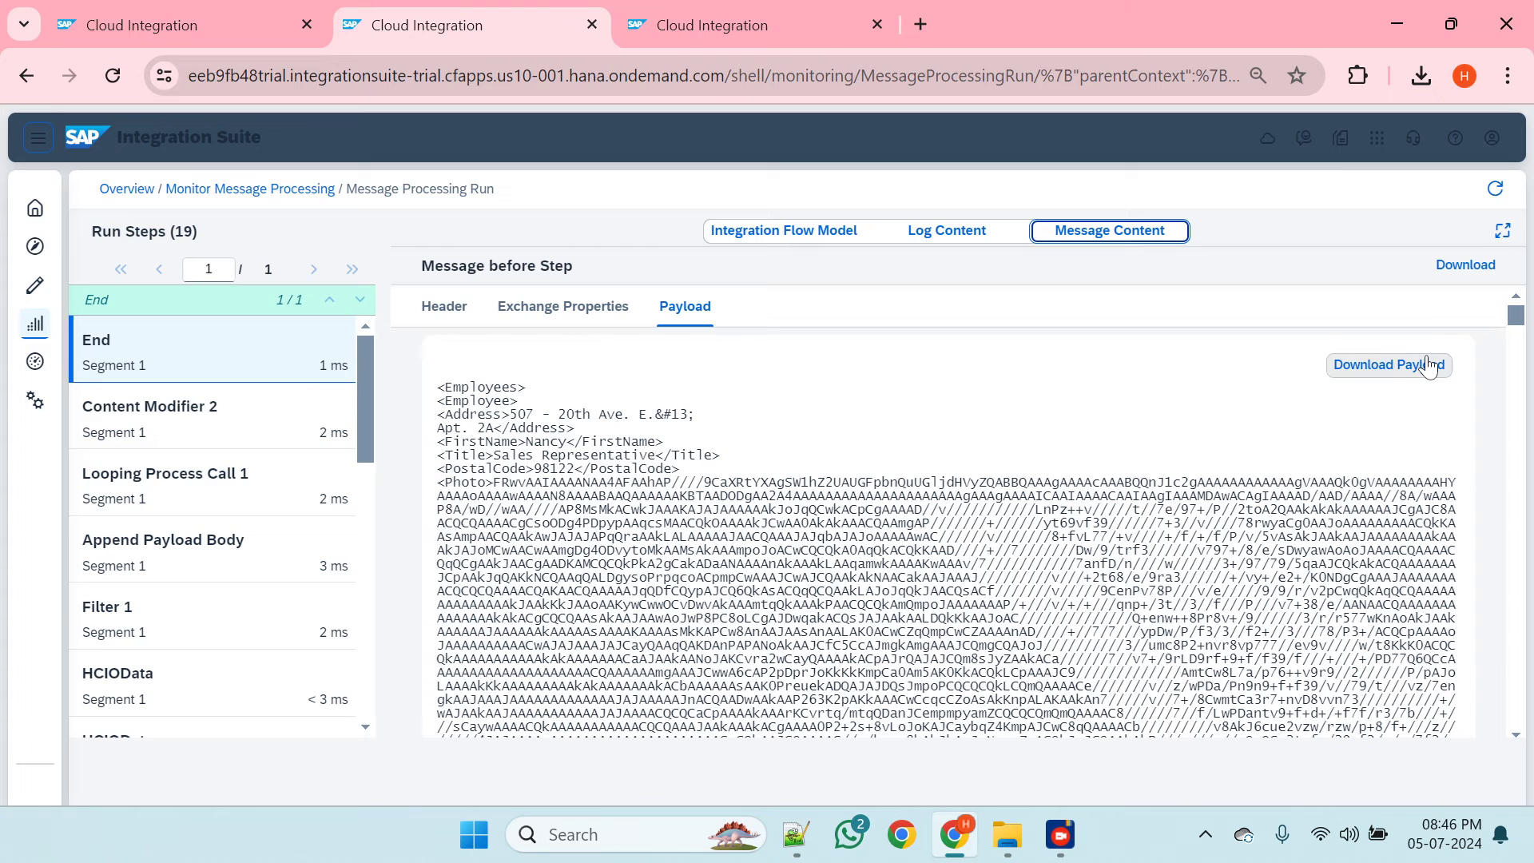
left_click(1428, 364)
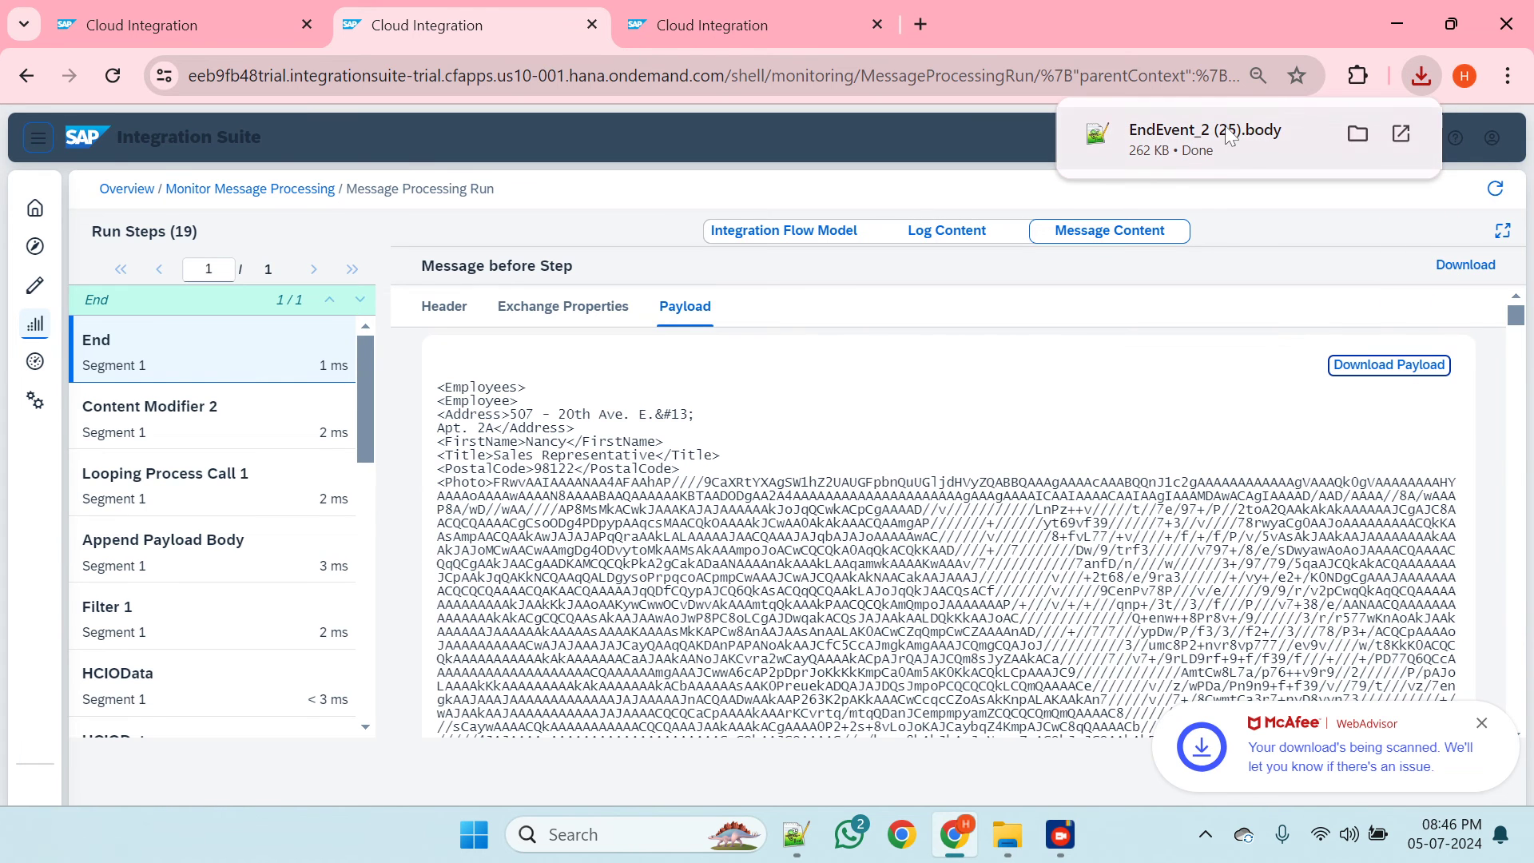
left_click(1228, 136)
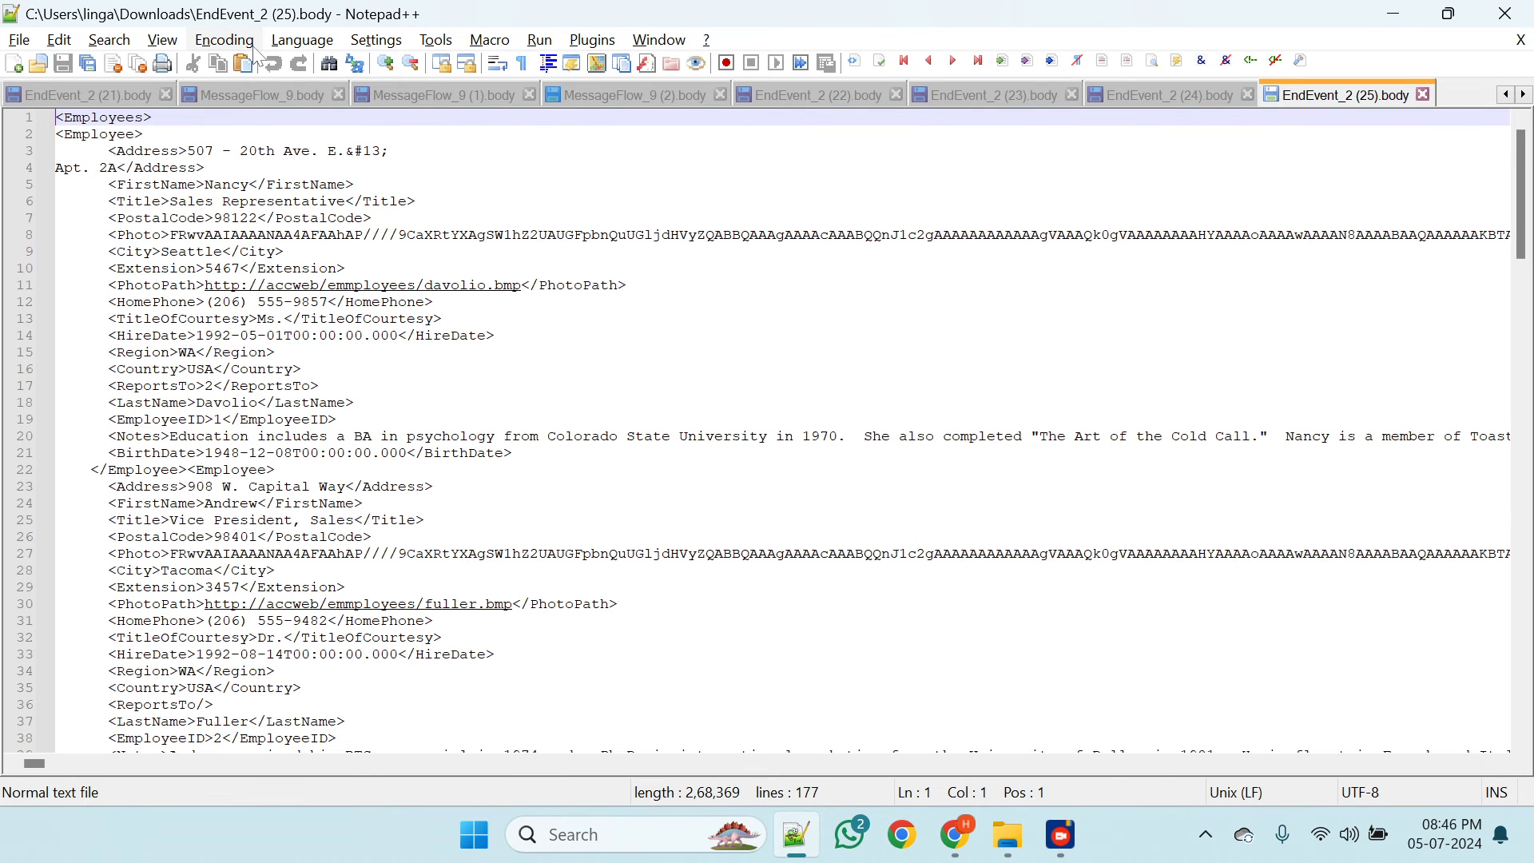
- Set the payload's language to XML, then collapse and expand the Employees and Employee nodes to inspect the structure
left_click(302, 40)
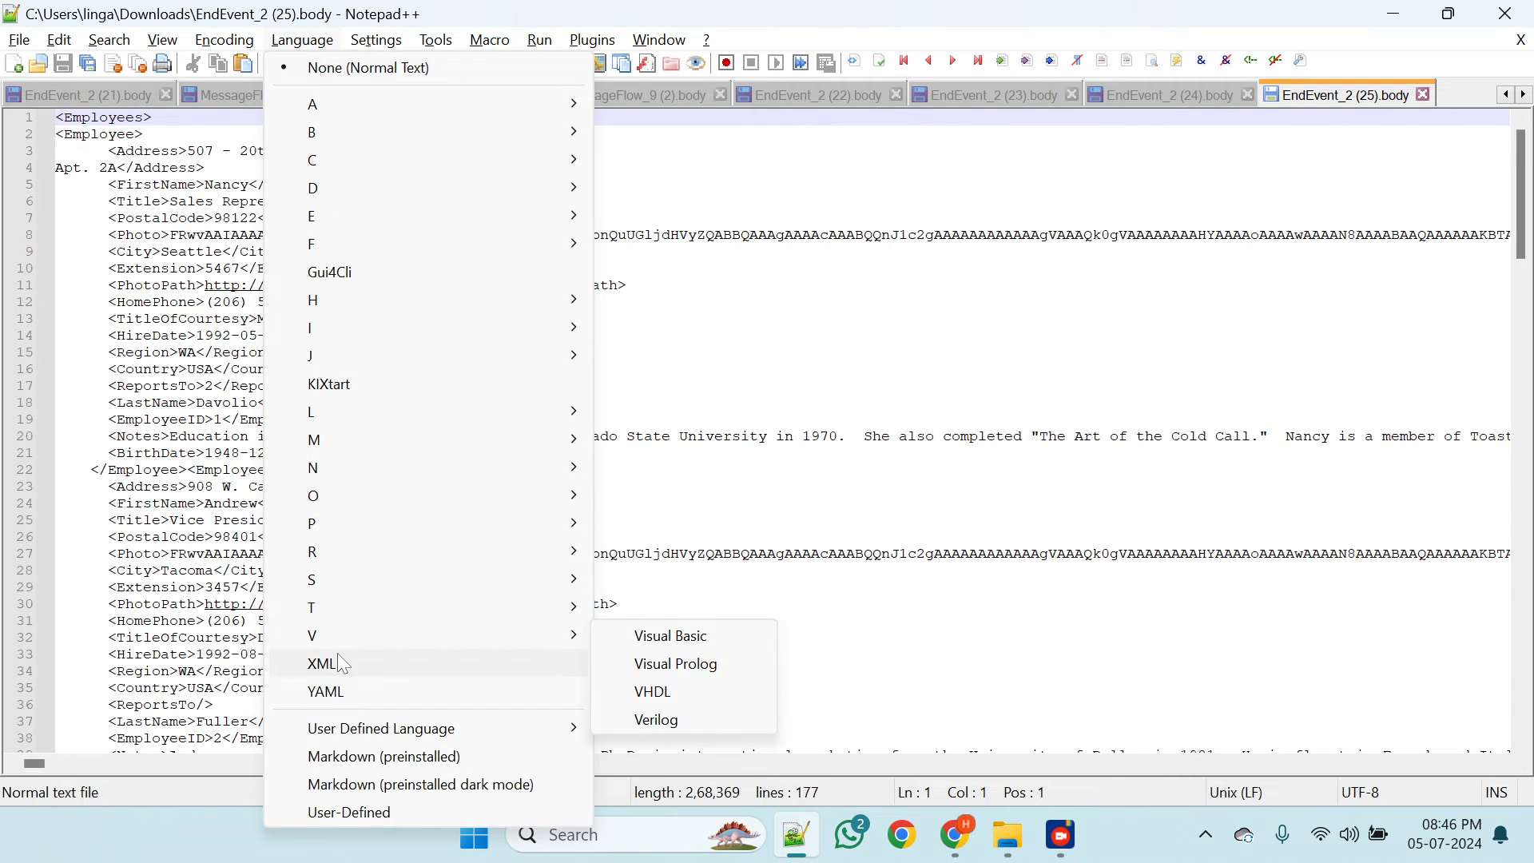
left_click(323, 663)
left_click(62, 118)
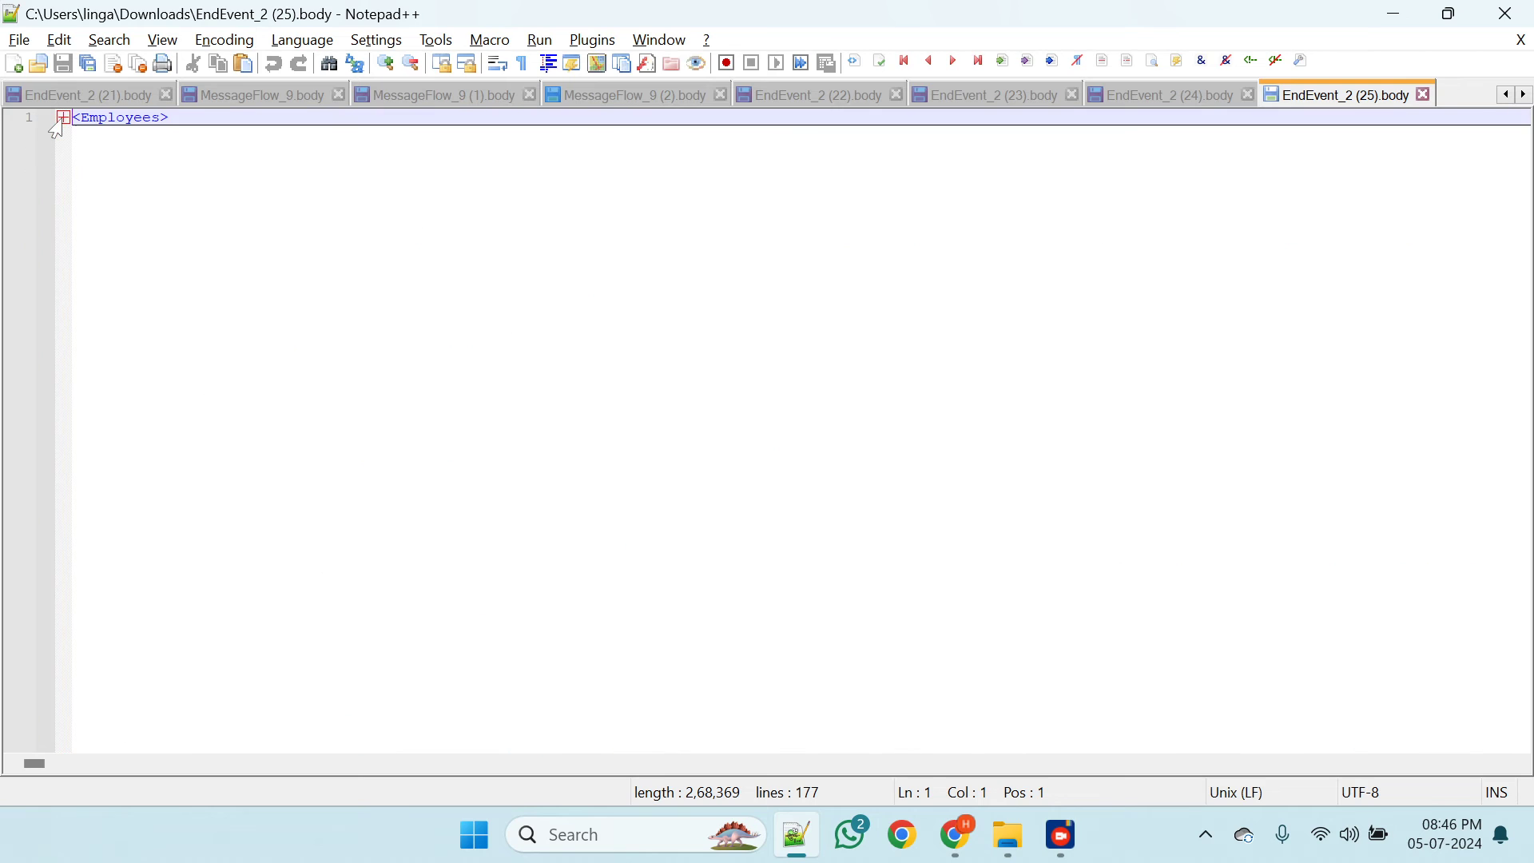
left_click(63, 118)
left_click(64, 134)
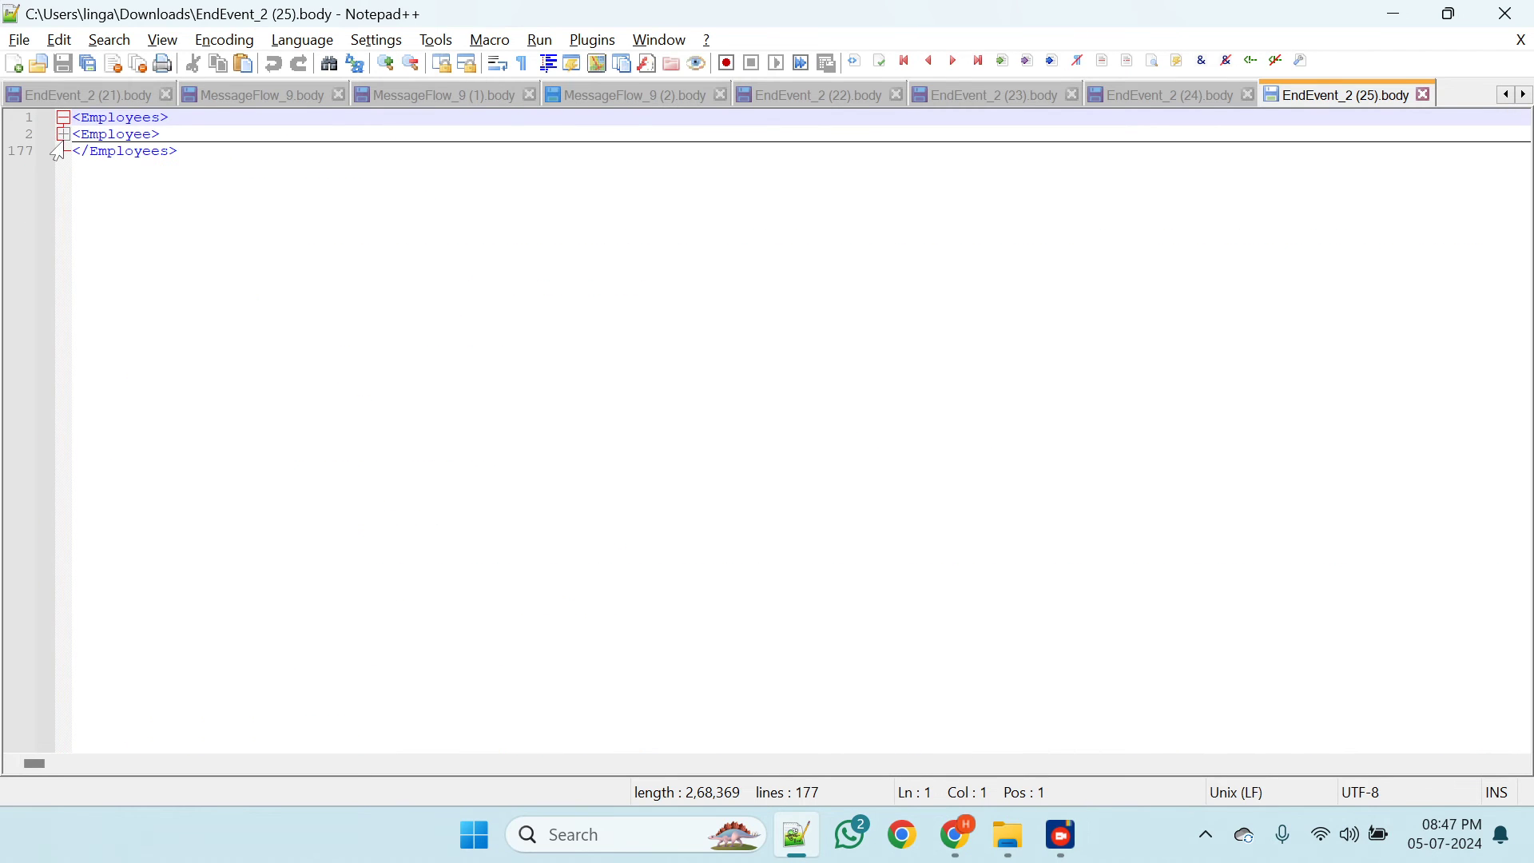
left_click(64, 134)
left_click(107, 151)
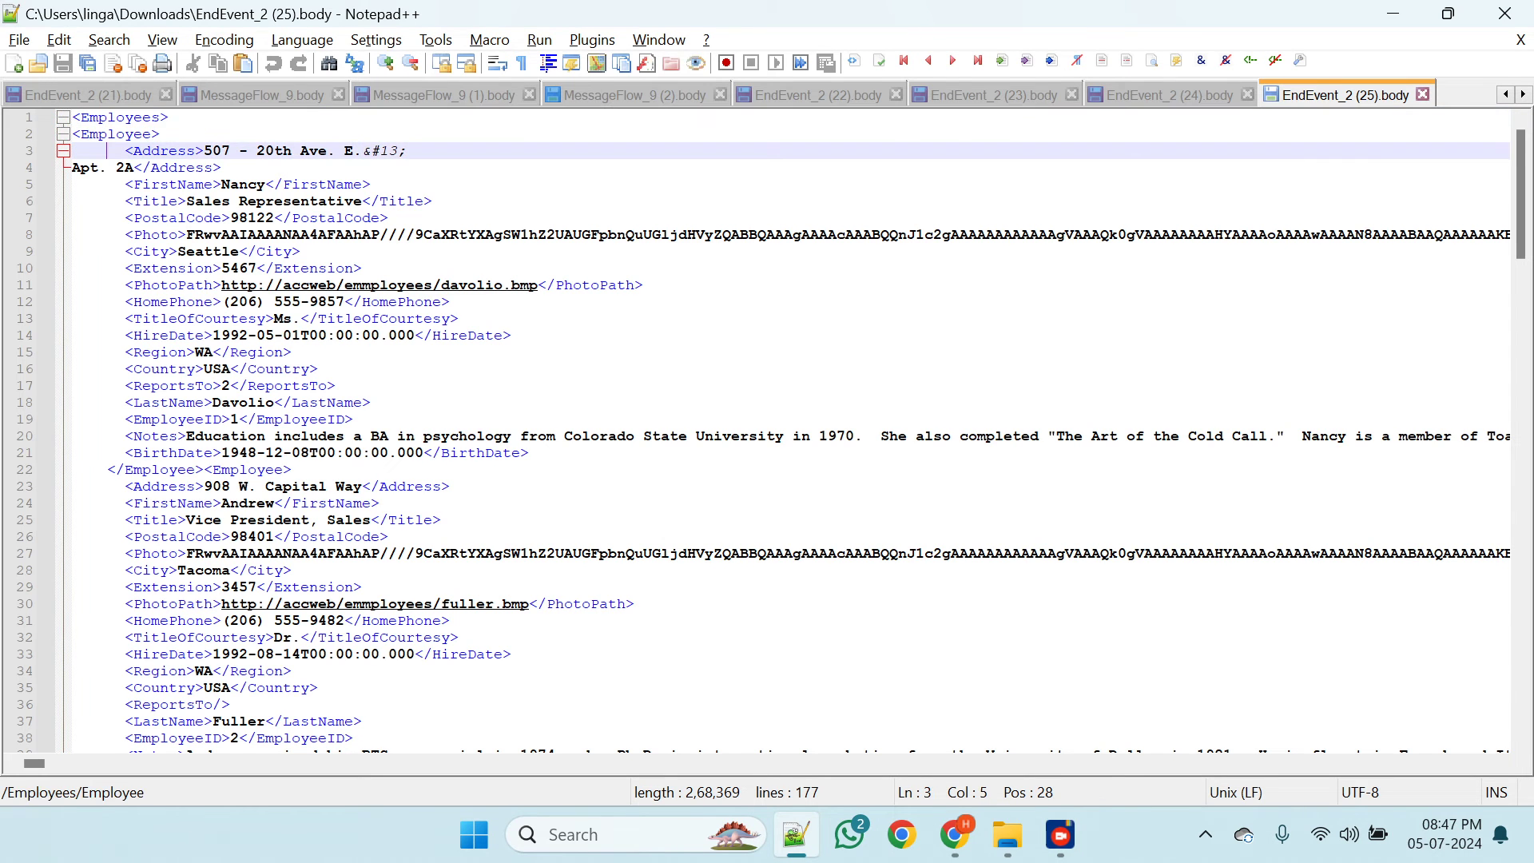
- Join the two lines of the first employee's Address value, and collapse and expand the Employee node to check the structure
left_click(222, 167)
left_click(409, 151)
key("Delete")
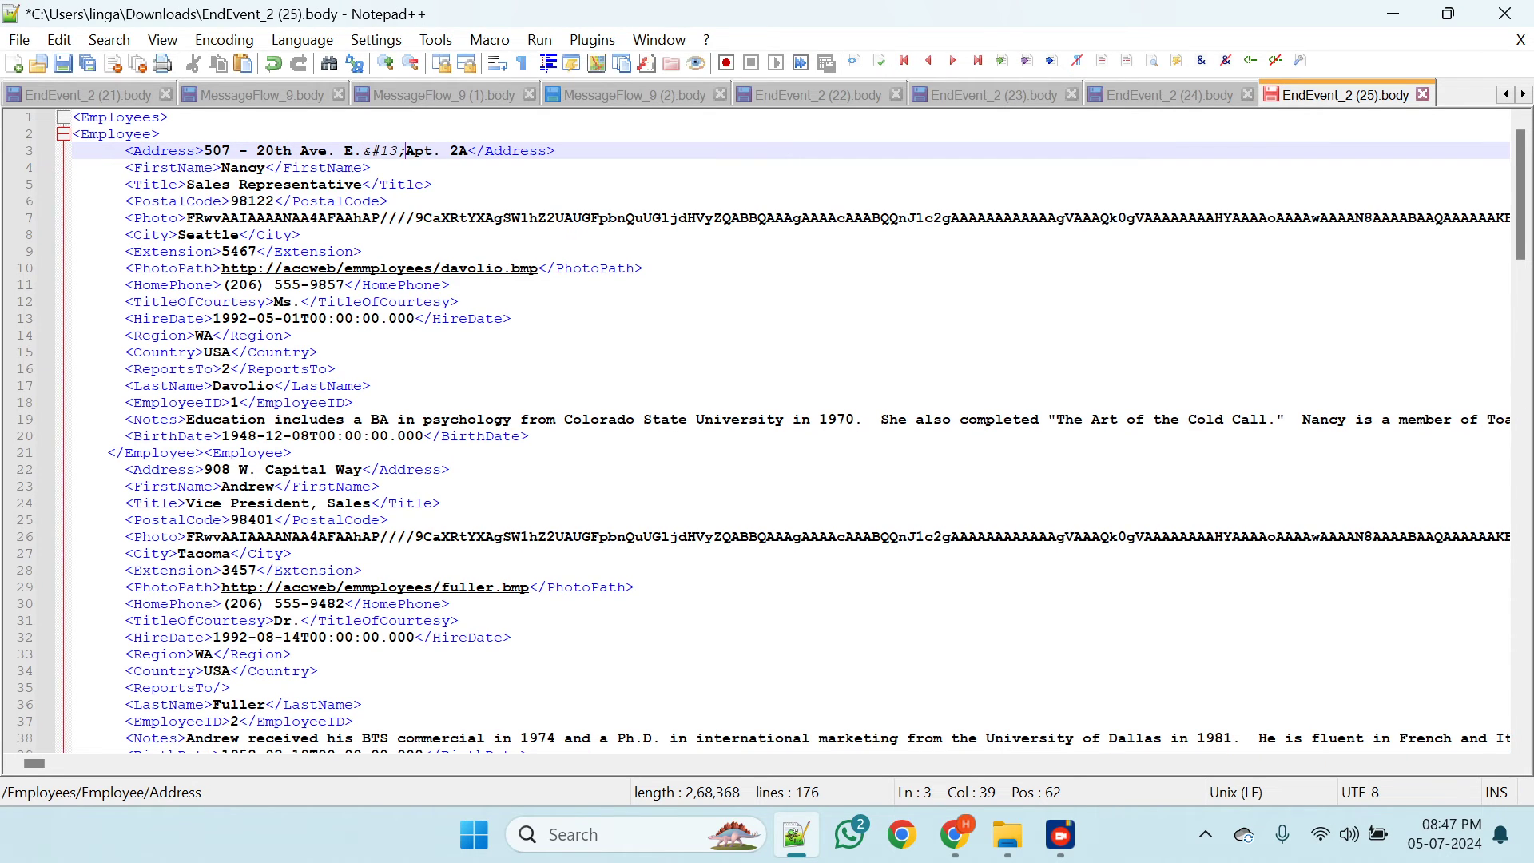
left_click(62, 140)
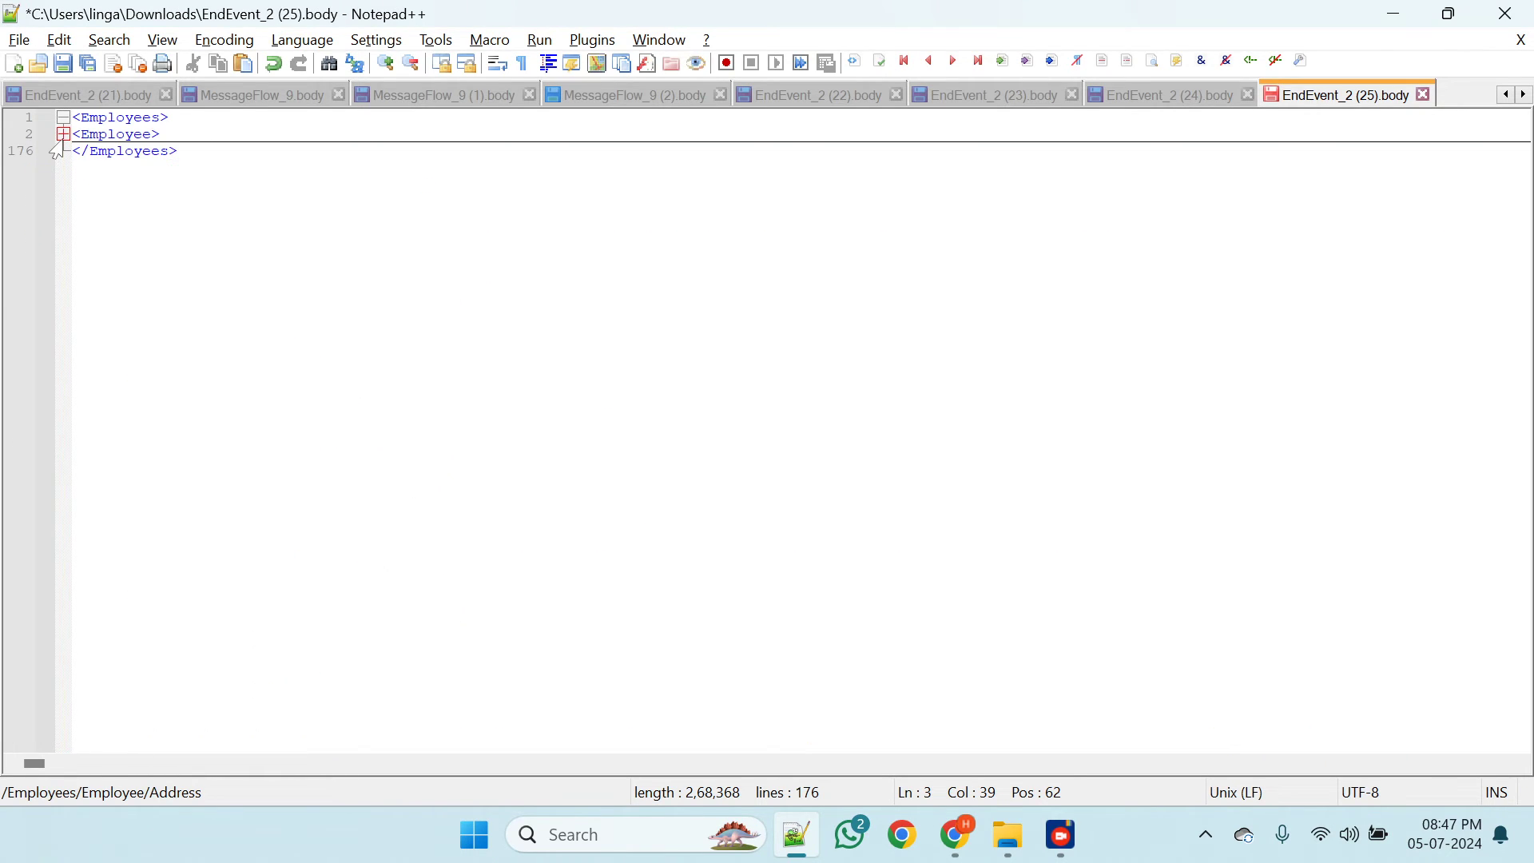
left_click(63, 140)
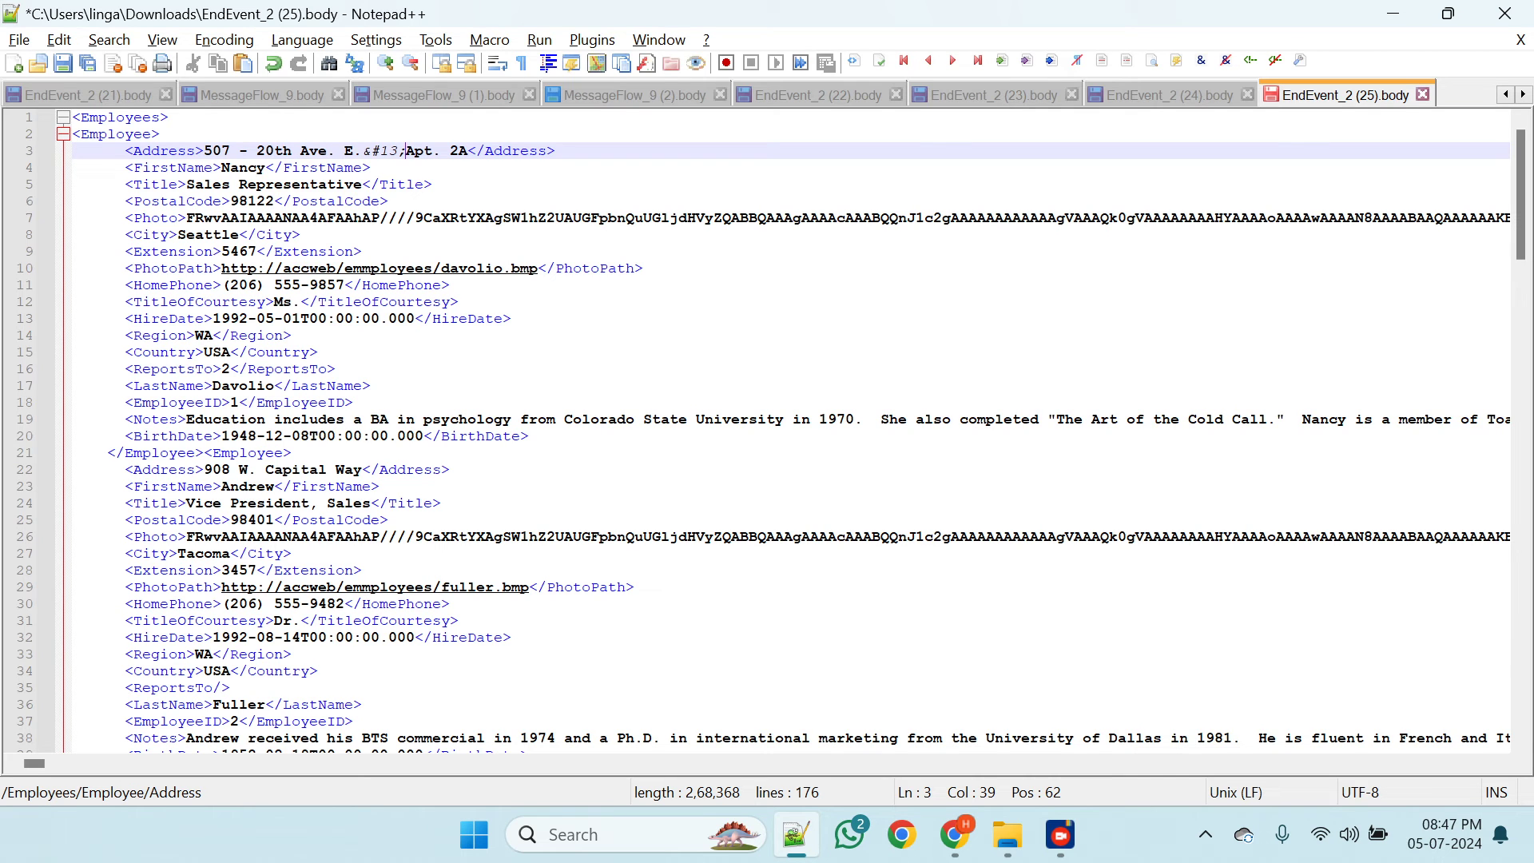
- Reformat the payload with the XML Tools Pretty print command
left_click(212, 453)
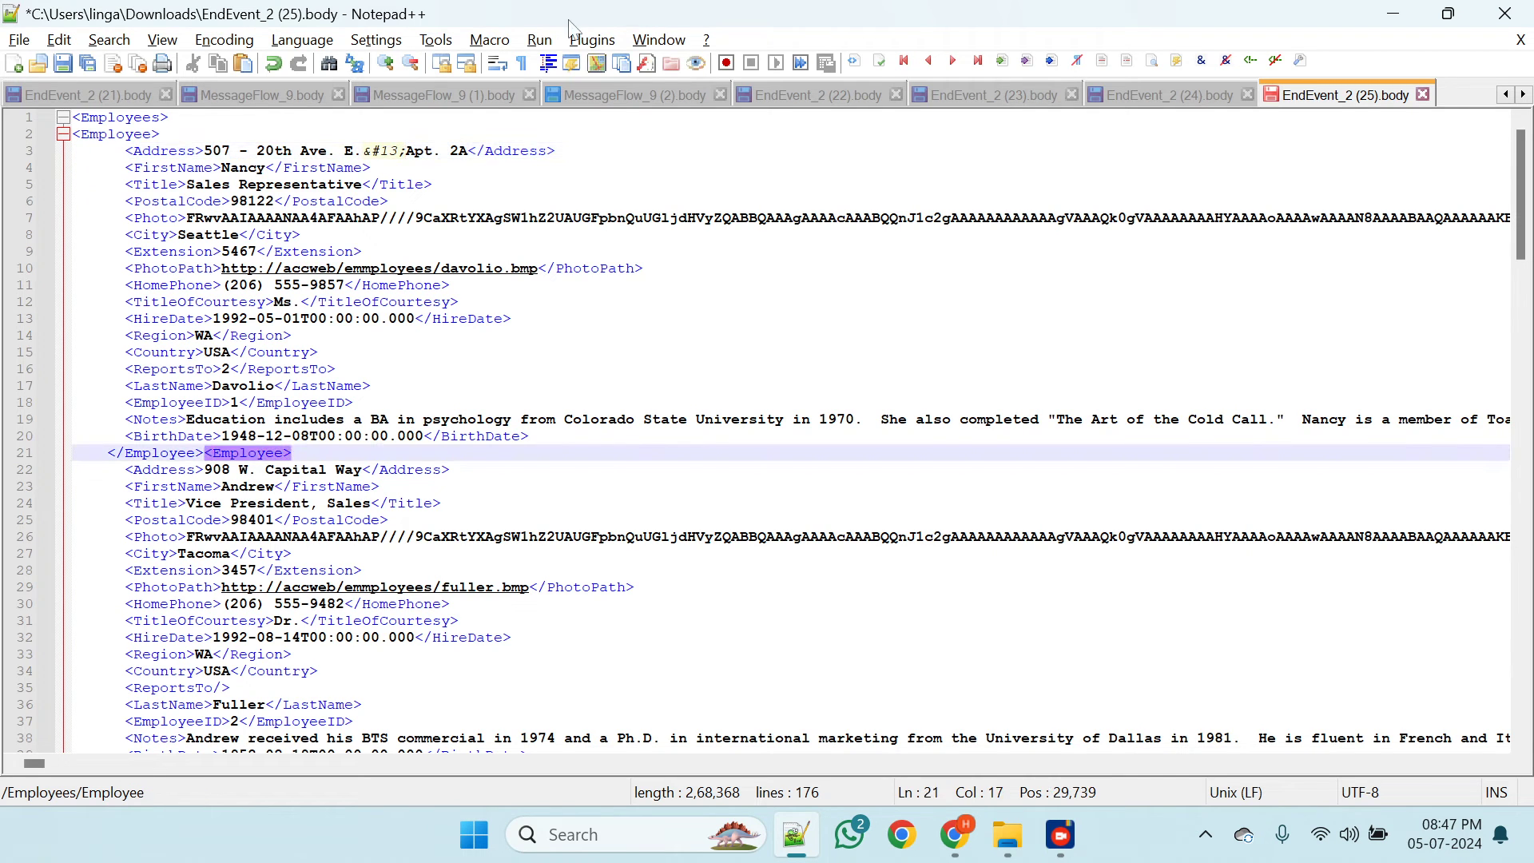
left_click(591, 40)
mouse_move(684, 180)
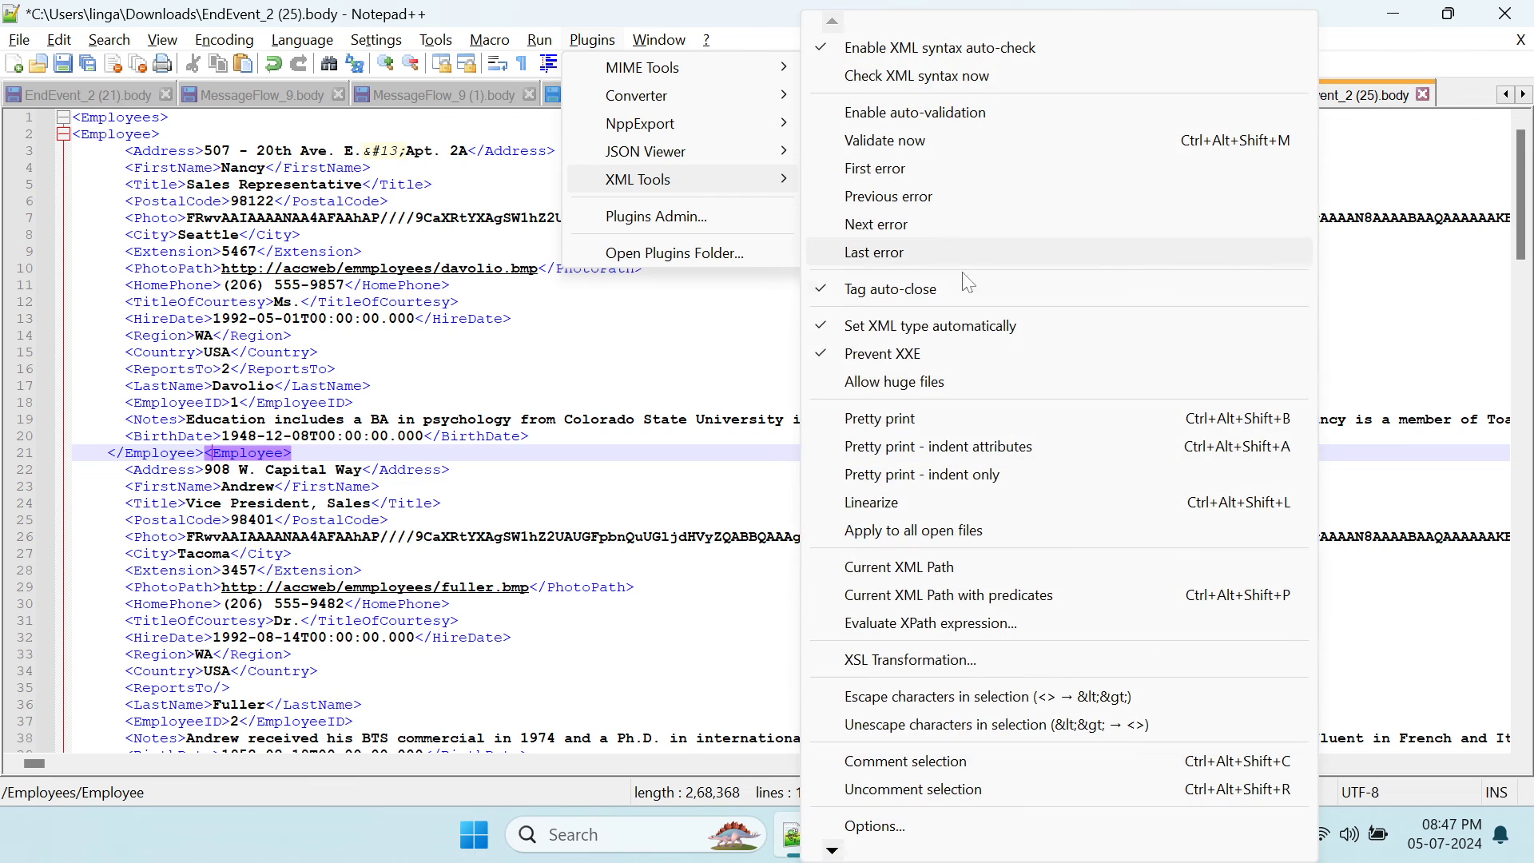
left_click(895, 419)
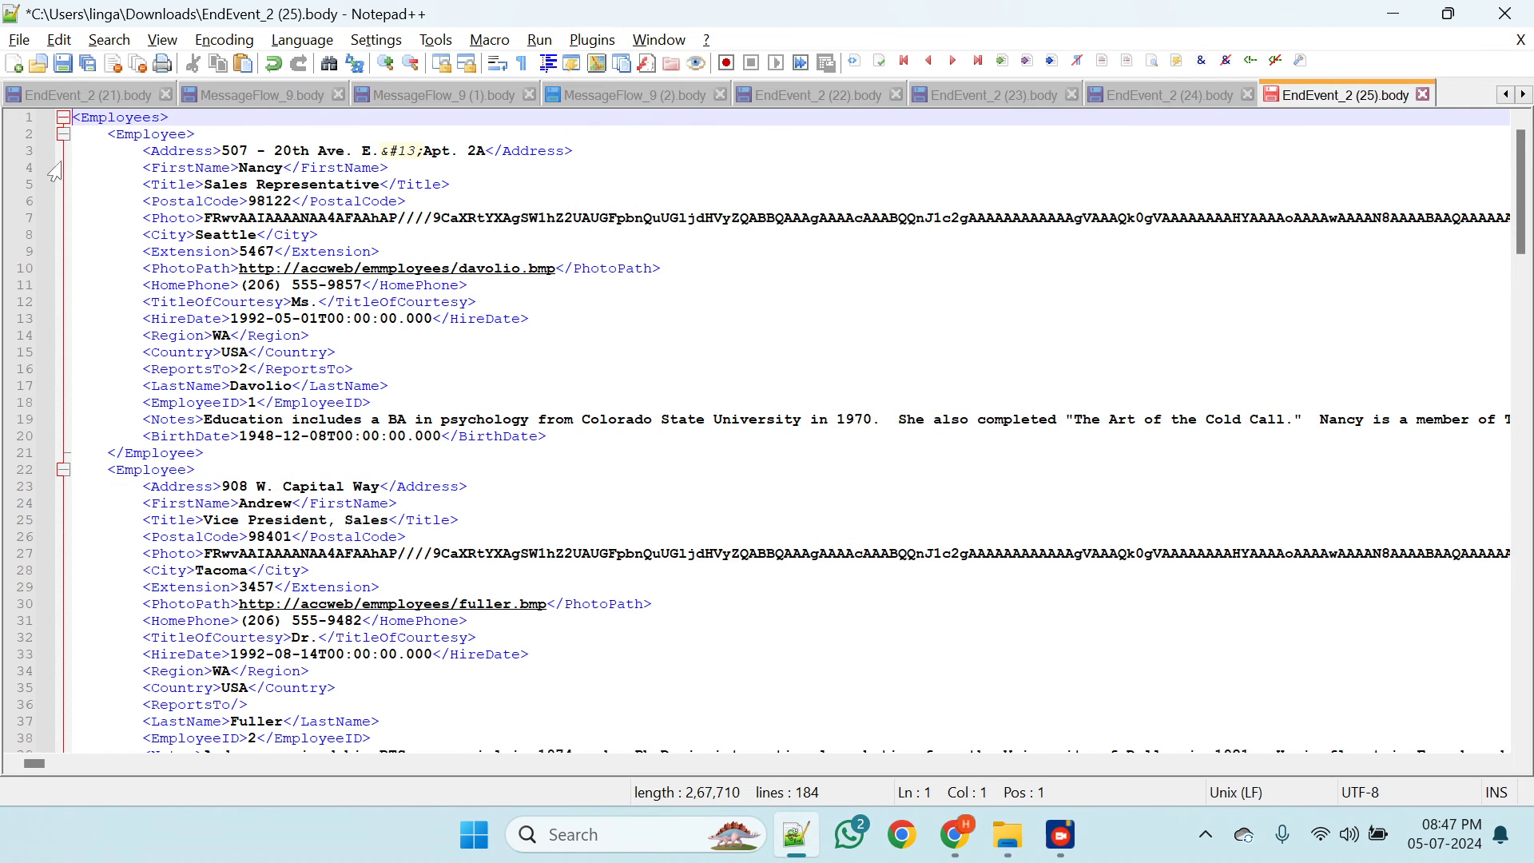
- Collapse every Employee node under the Employees root to inspect the combined structure
left_click(62, 134)
left_click(62, 151)
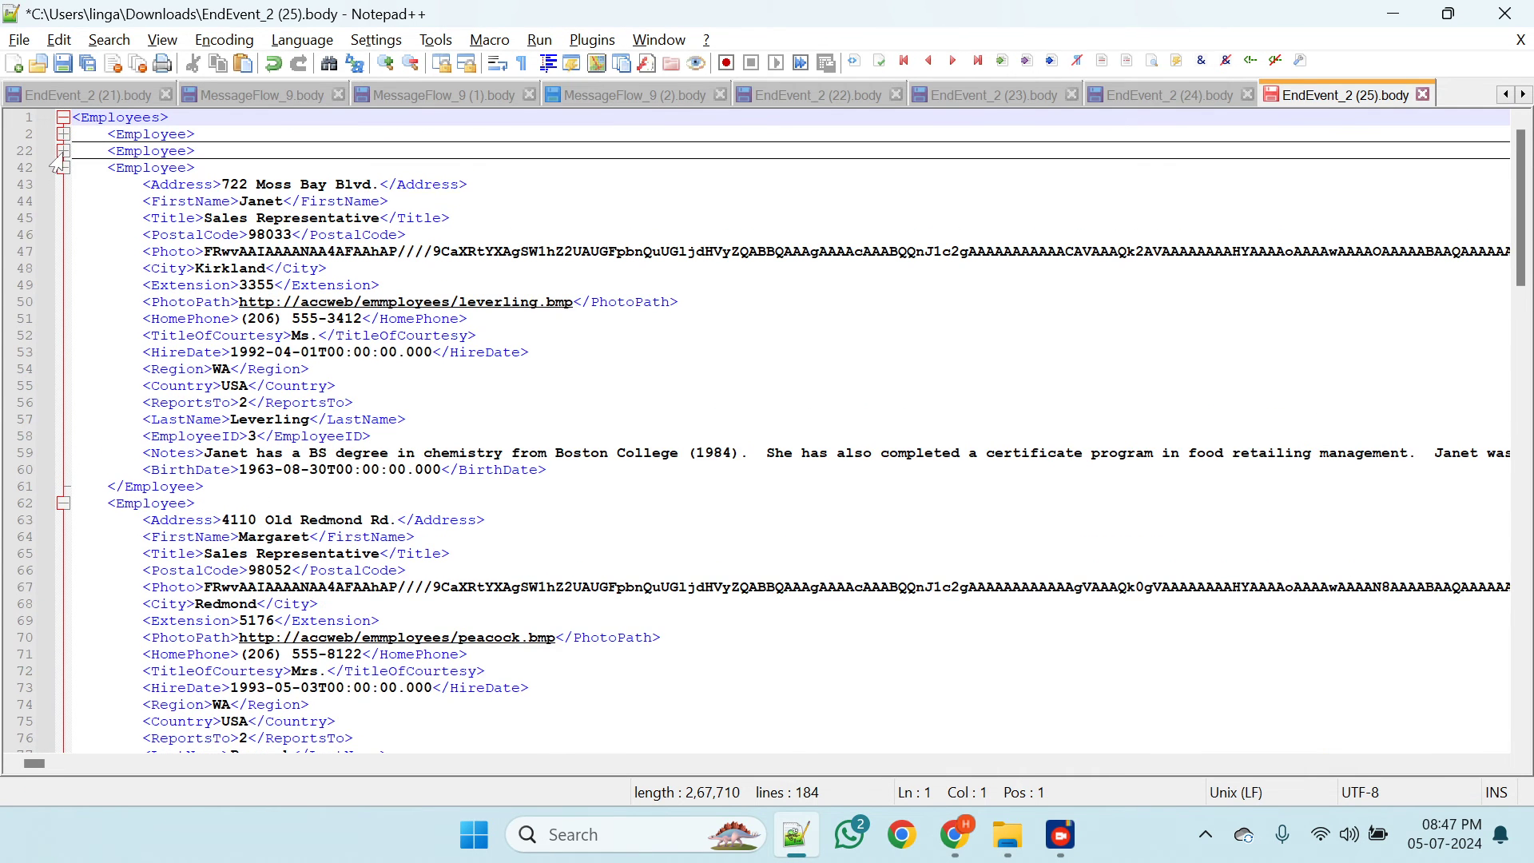
left_click(62, 168)
left_click(62, 184)
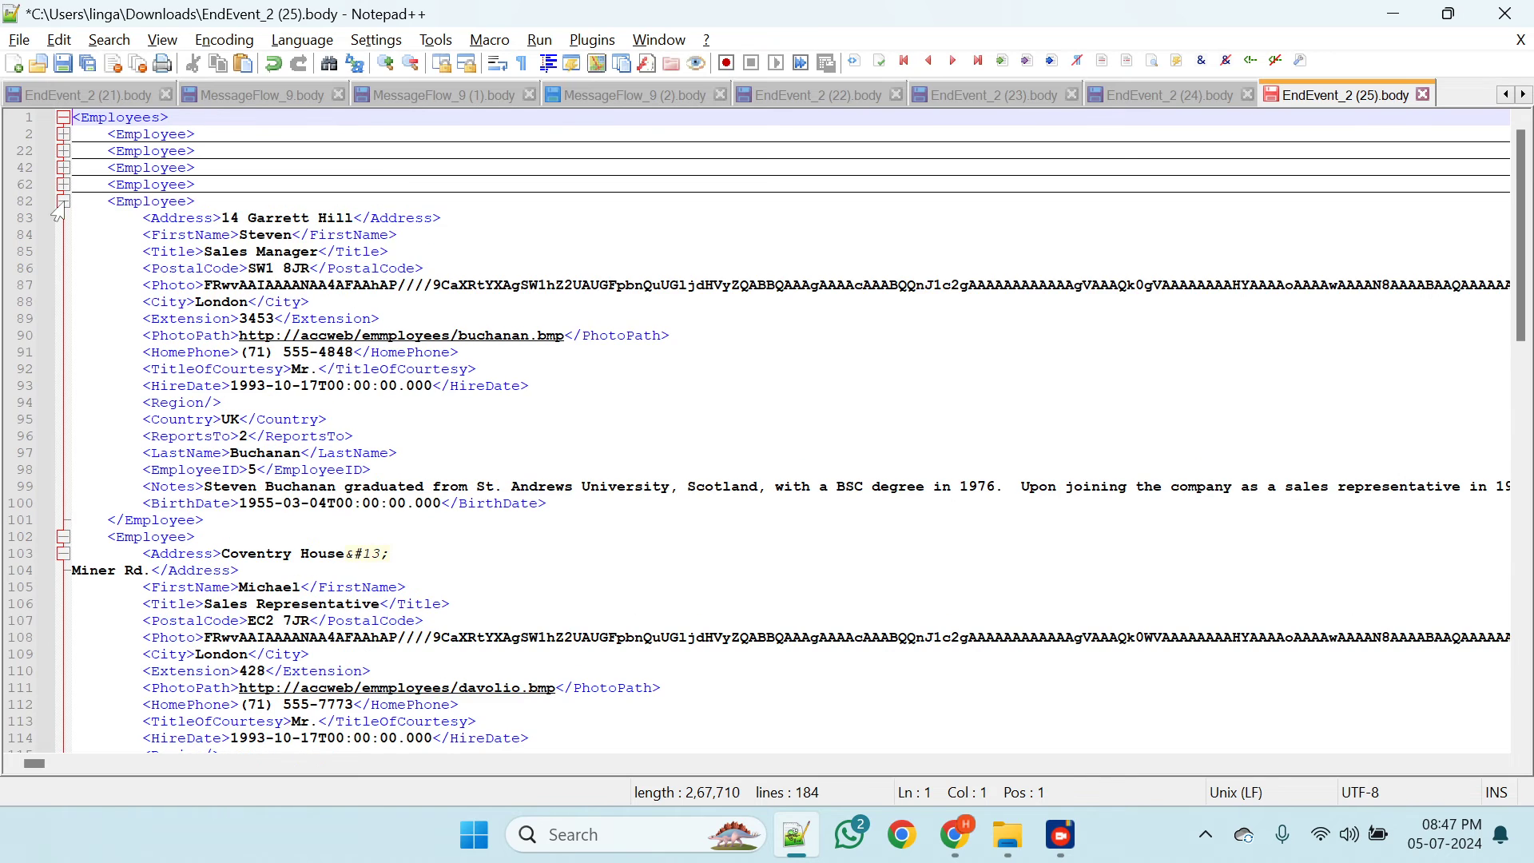
left_click(62, 201)
left_click(62, 219)
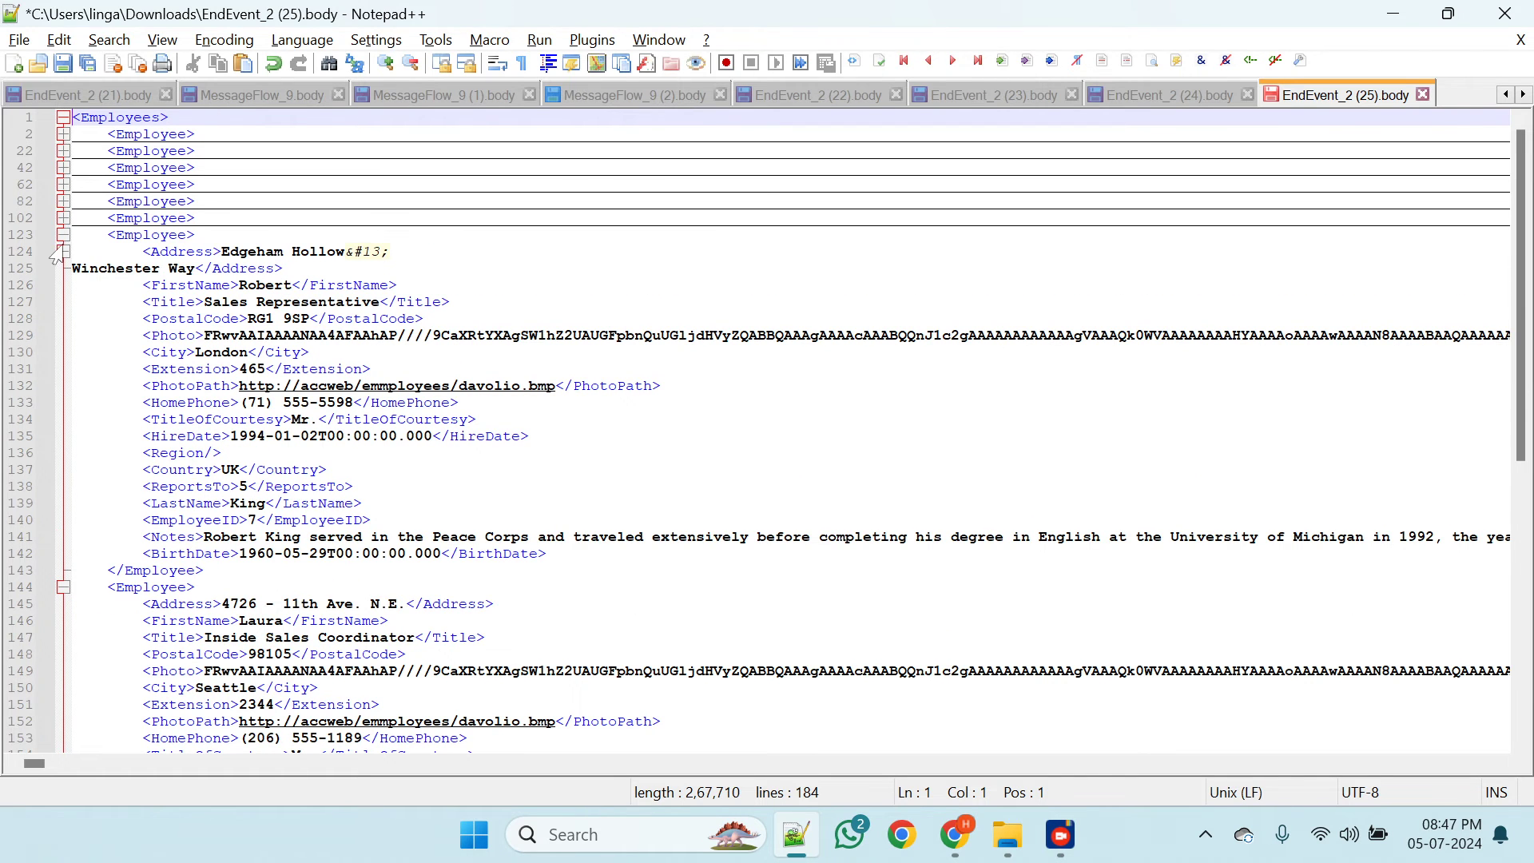
left_click(62, 235)
left_click(63, 252)
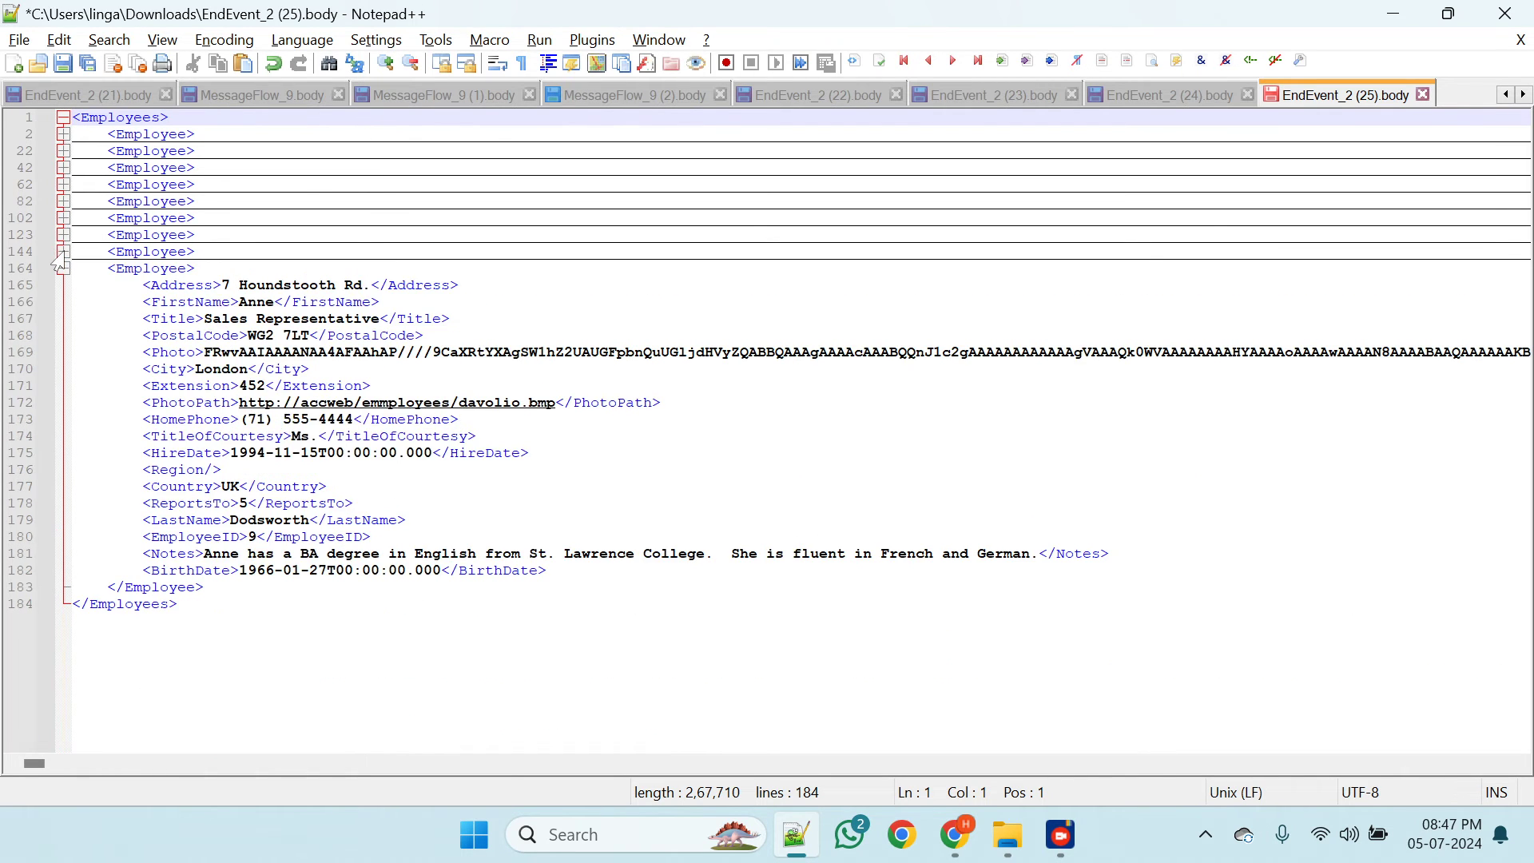
left_click(62, 270)
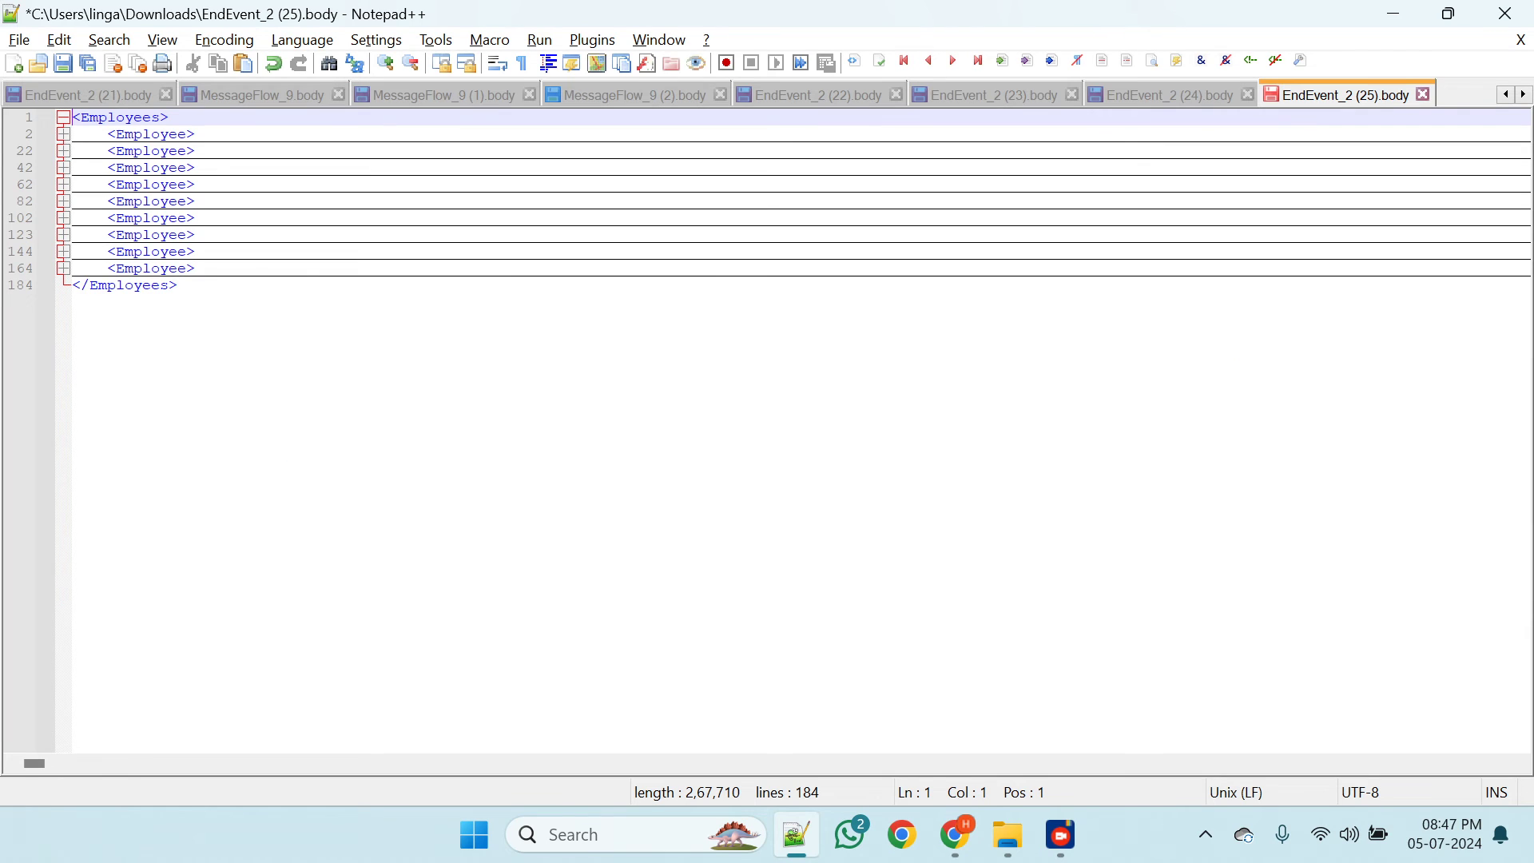
- Copy the root element name Employees, switch to the LoopingProcessCall flow in Chrome, and move the End event farther from Content Modifier 2
double_click(124, 120)
key("ctrl+c")
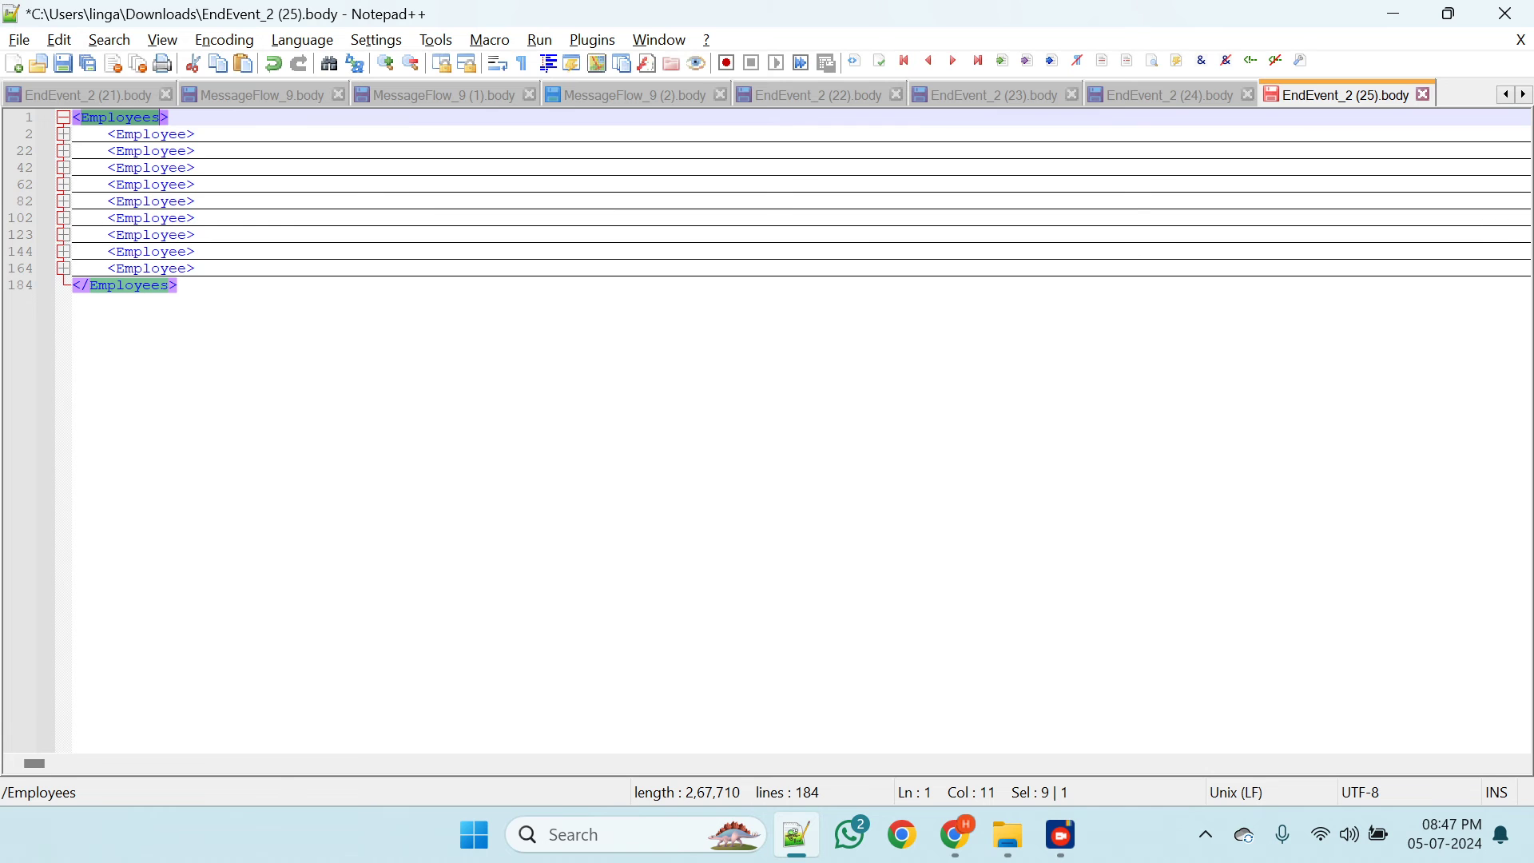
key("alt+Tab")
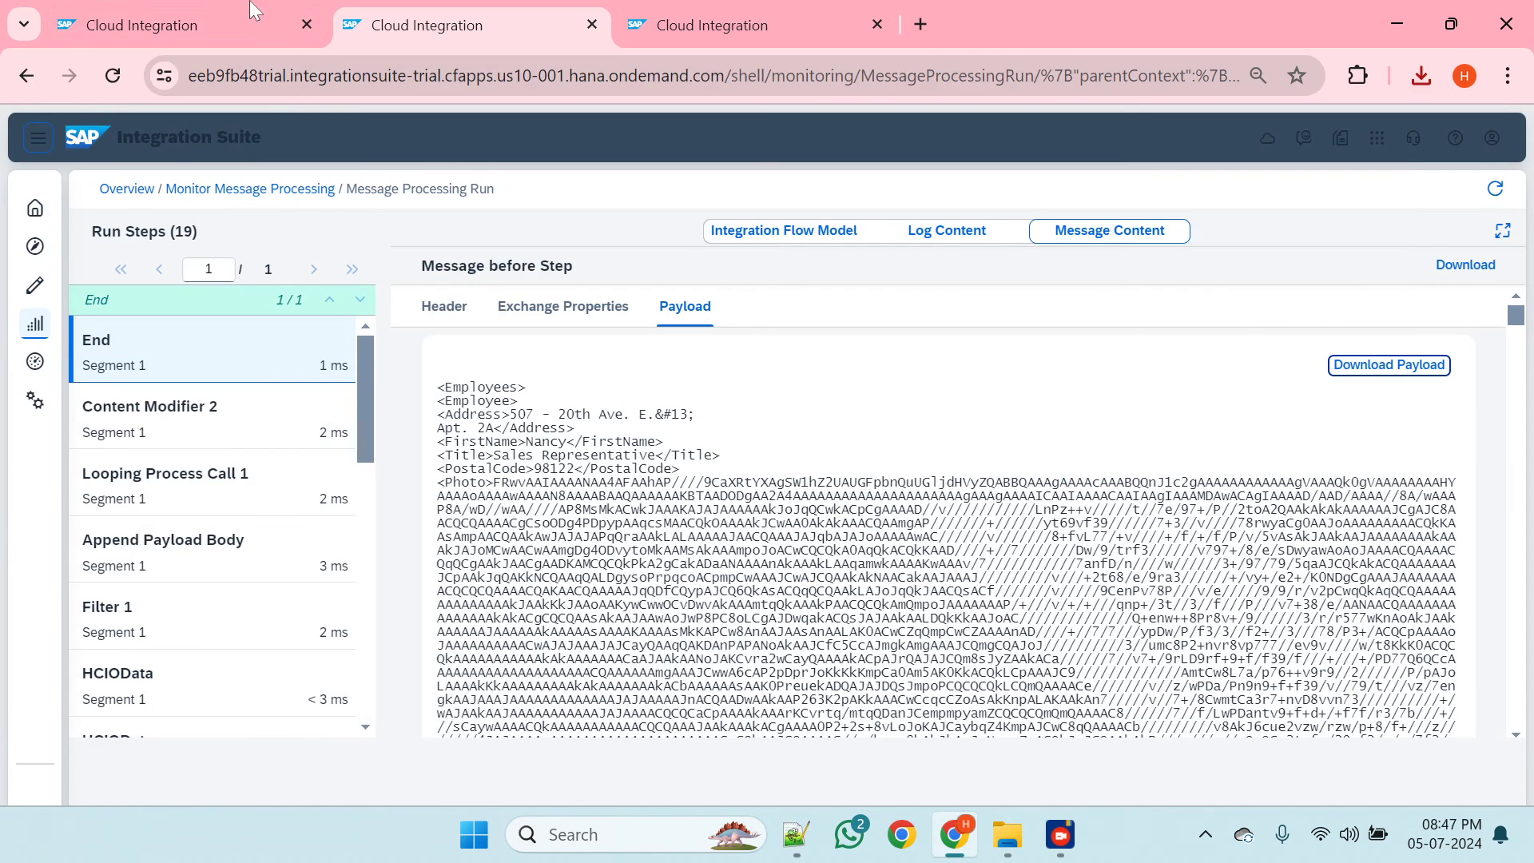
left_click(234, 10)
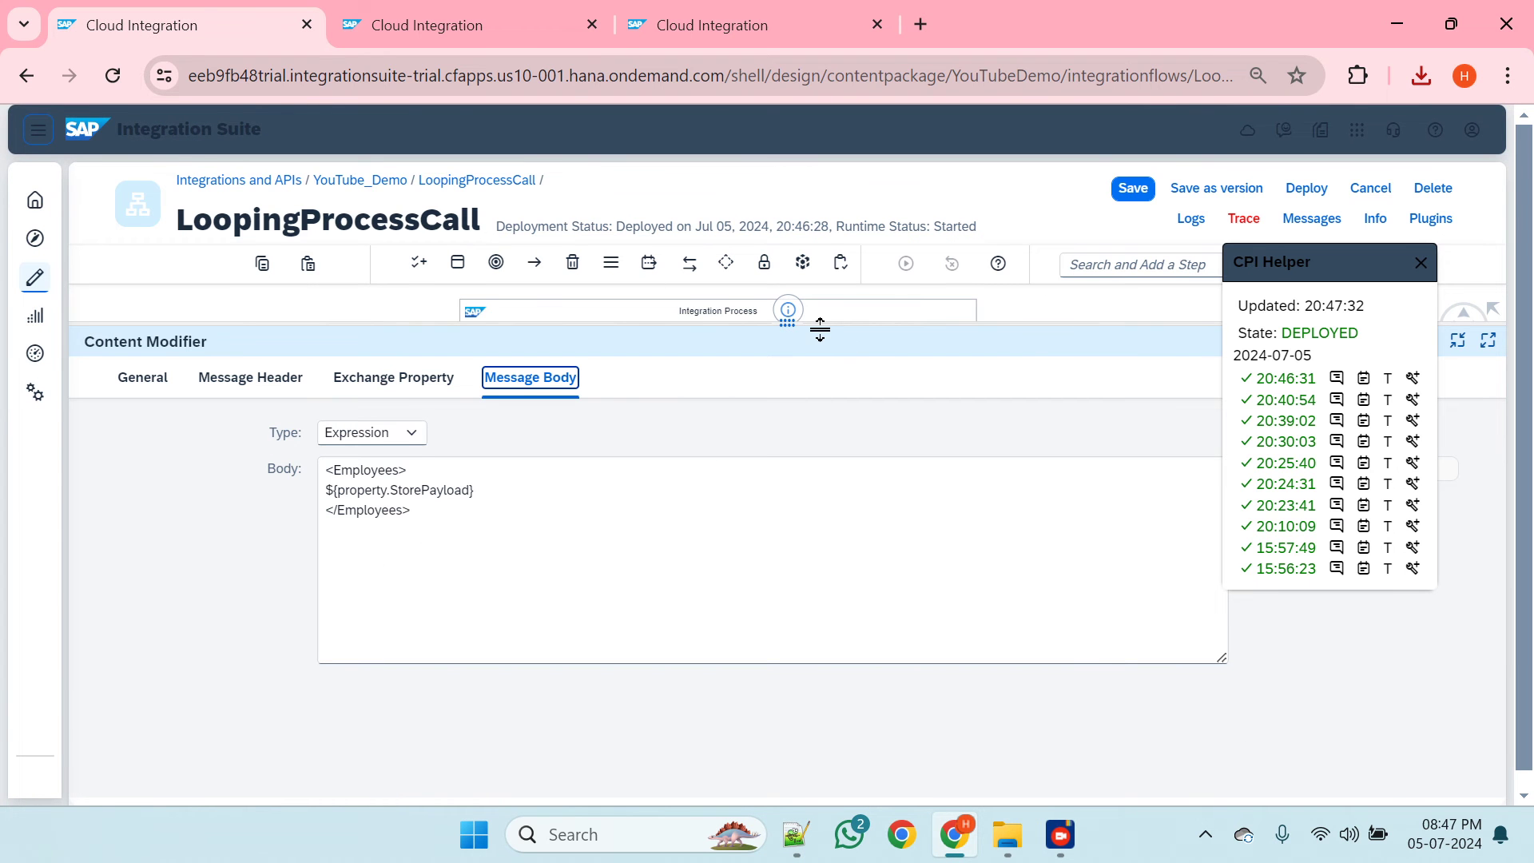
left_click_drag(815, 329, 838, 563)
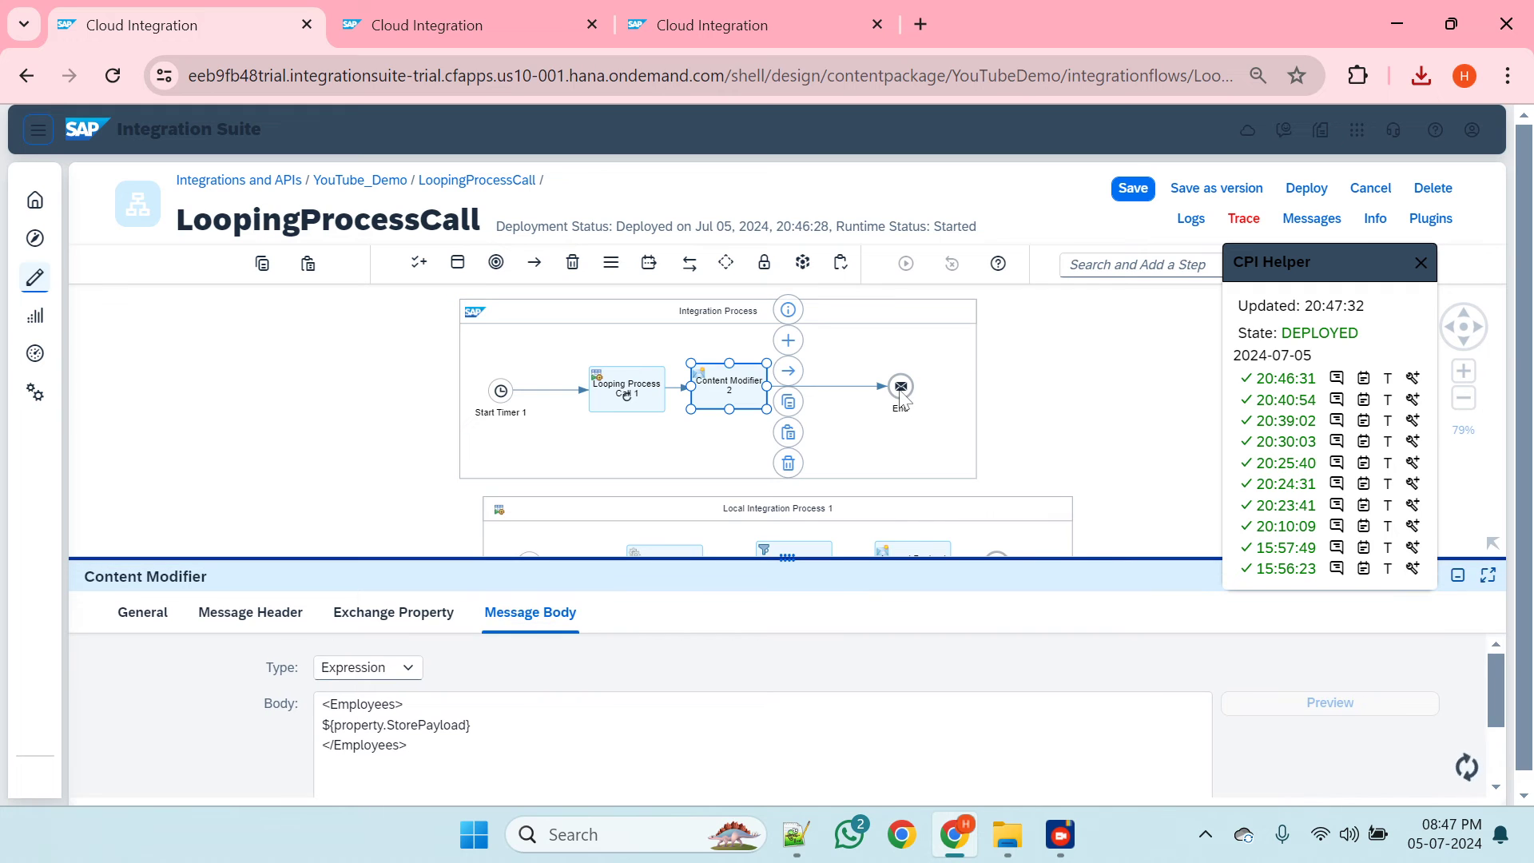
left_click_drag(900, 387, 950, 392)
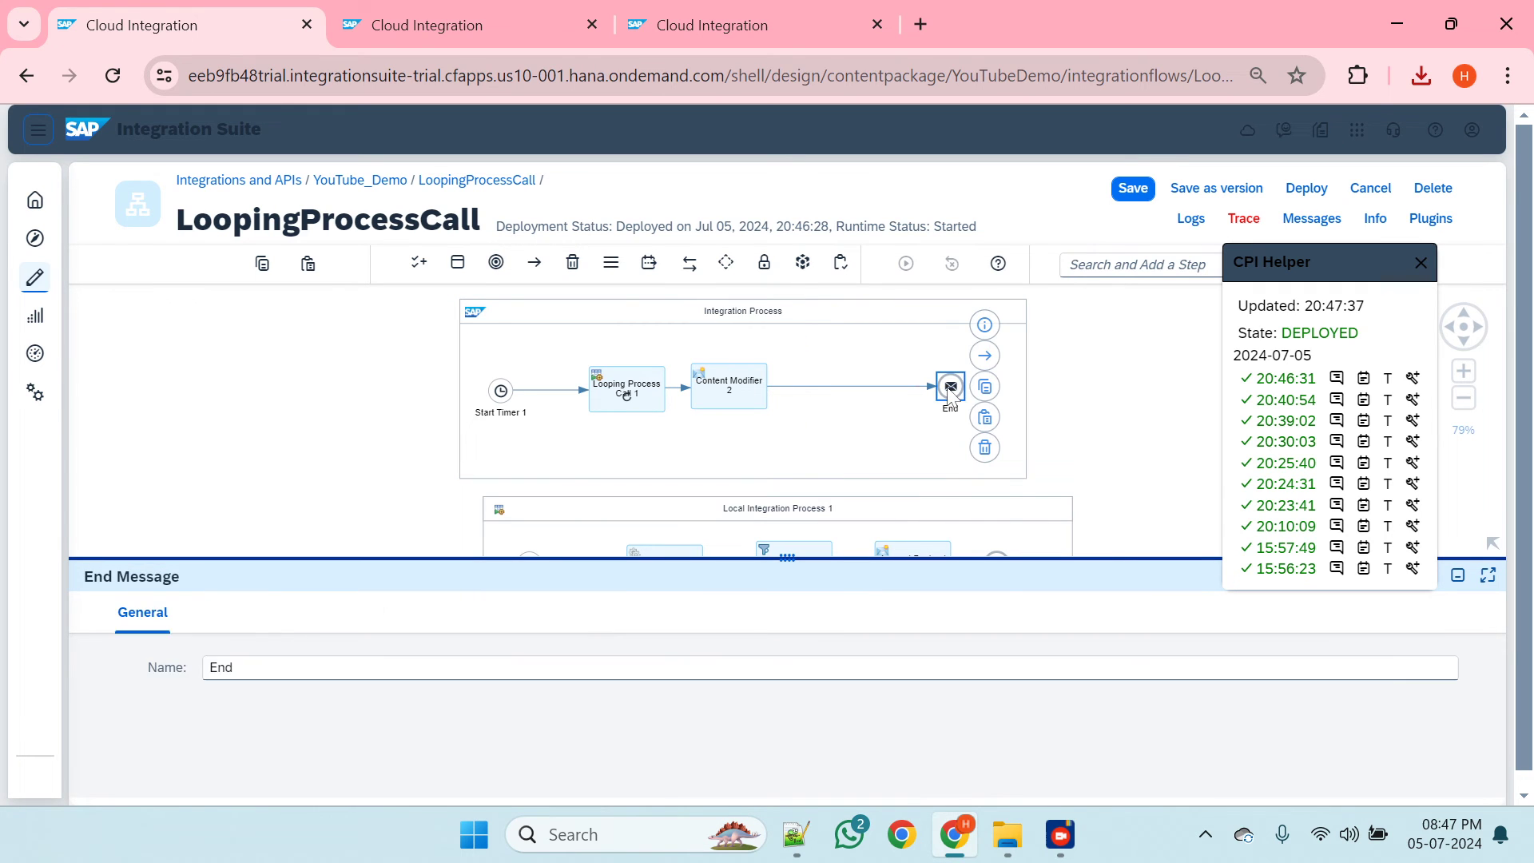
- Recheck the payload structure in Notepad++, return to the flow in Chrome, and add an XML to CSV Converter between Content Modifier 2 and End
key("alt+Tab")
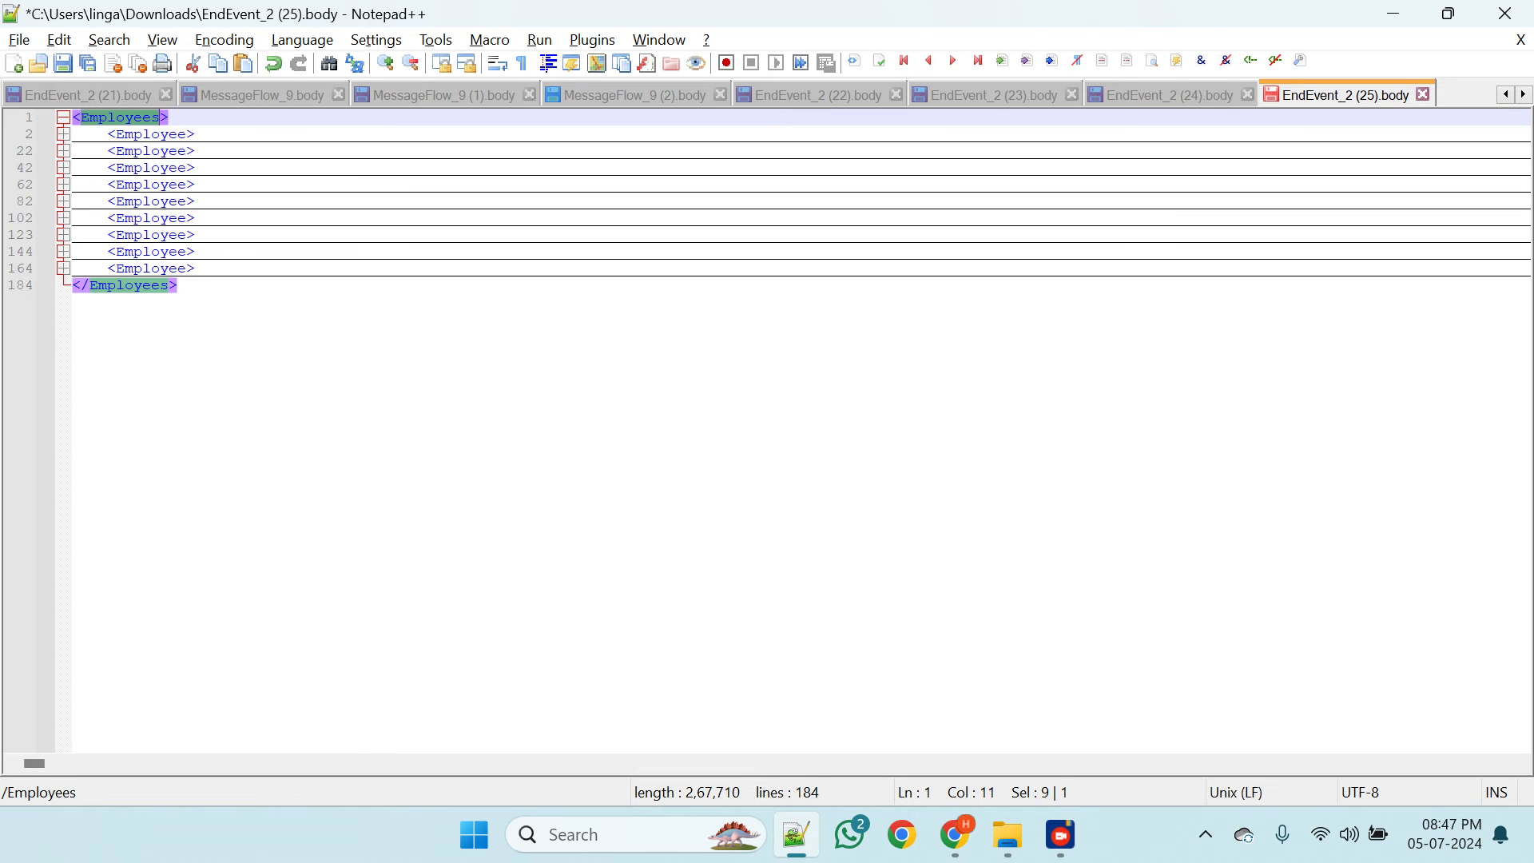
key("alt+Tab")
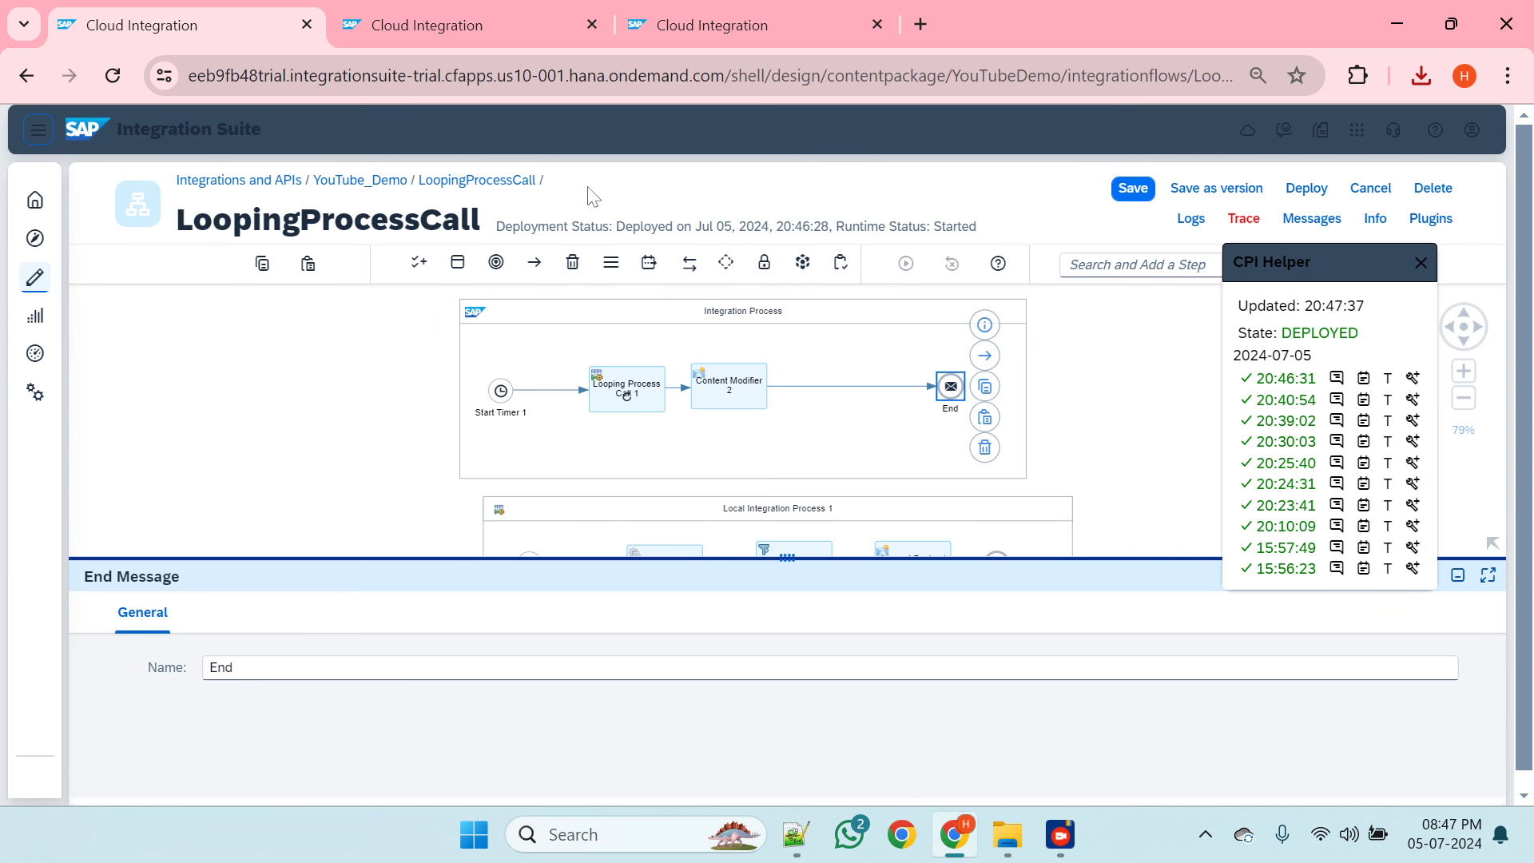
left_click(648, 265)
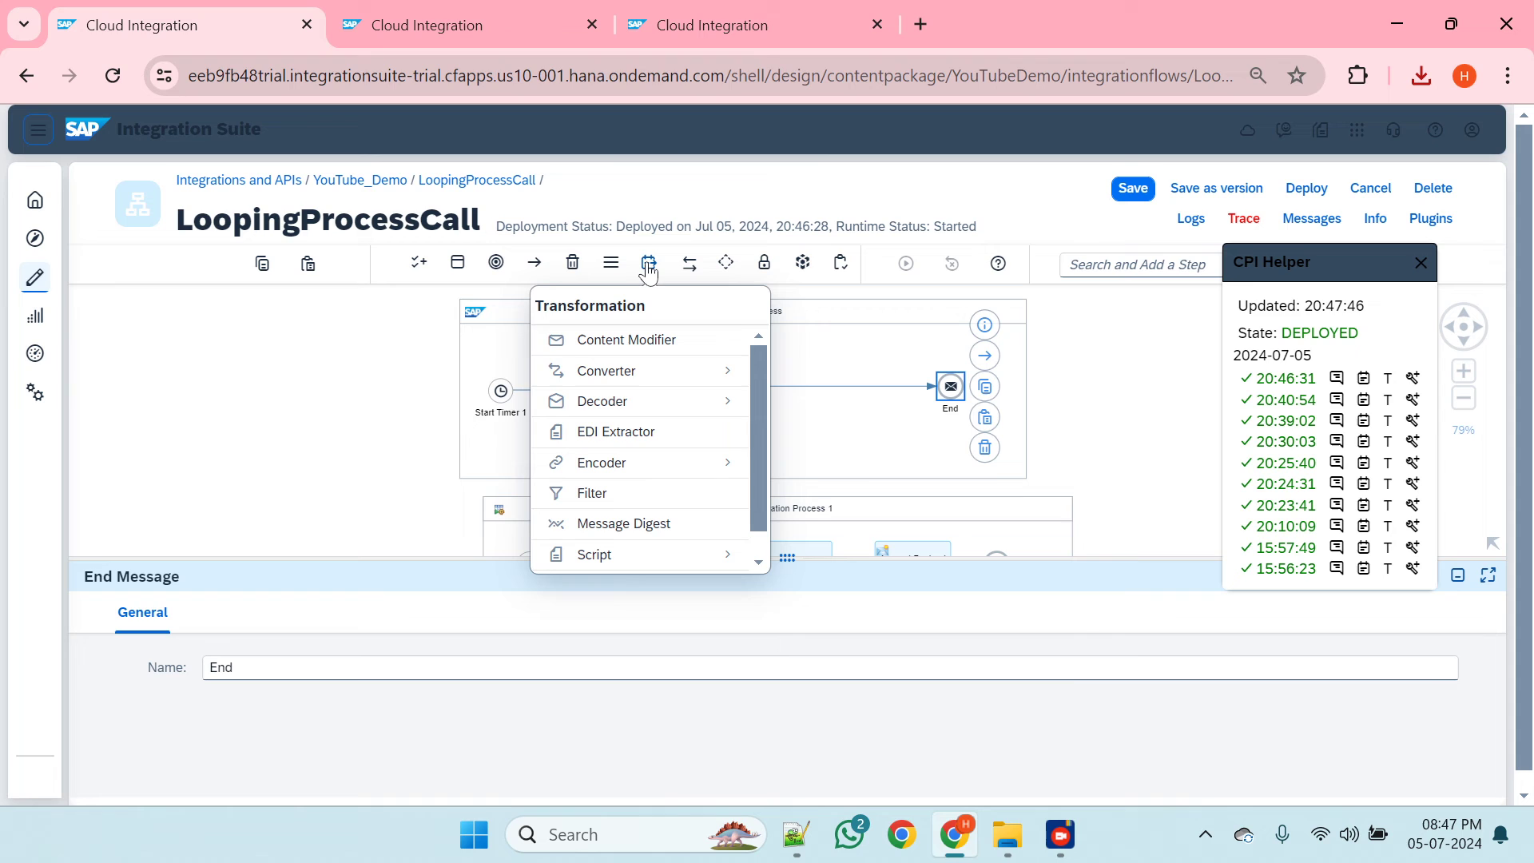
left_click(639, 373)
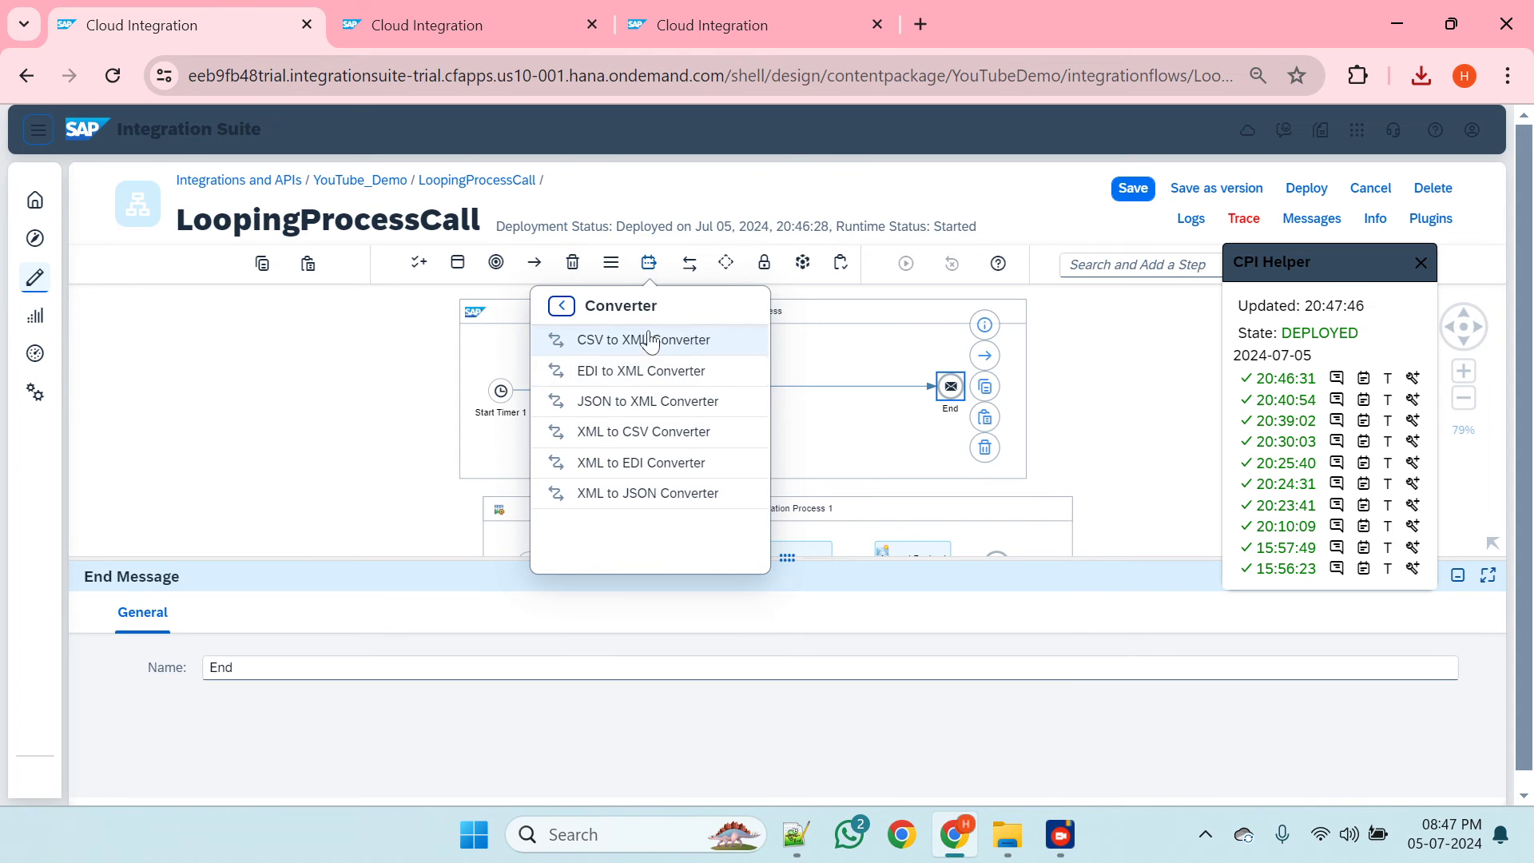
left_click(652, 437)
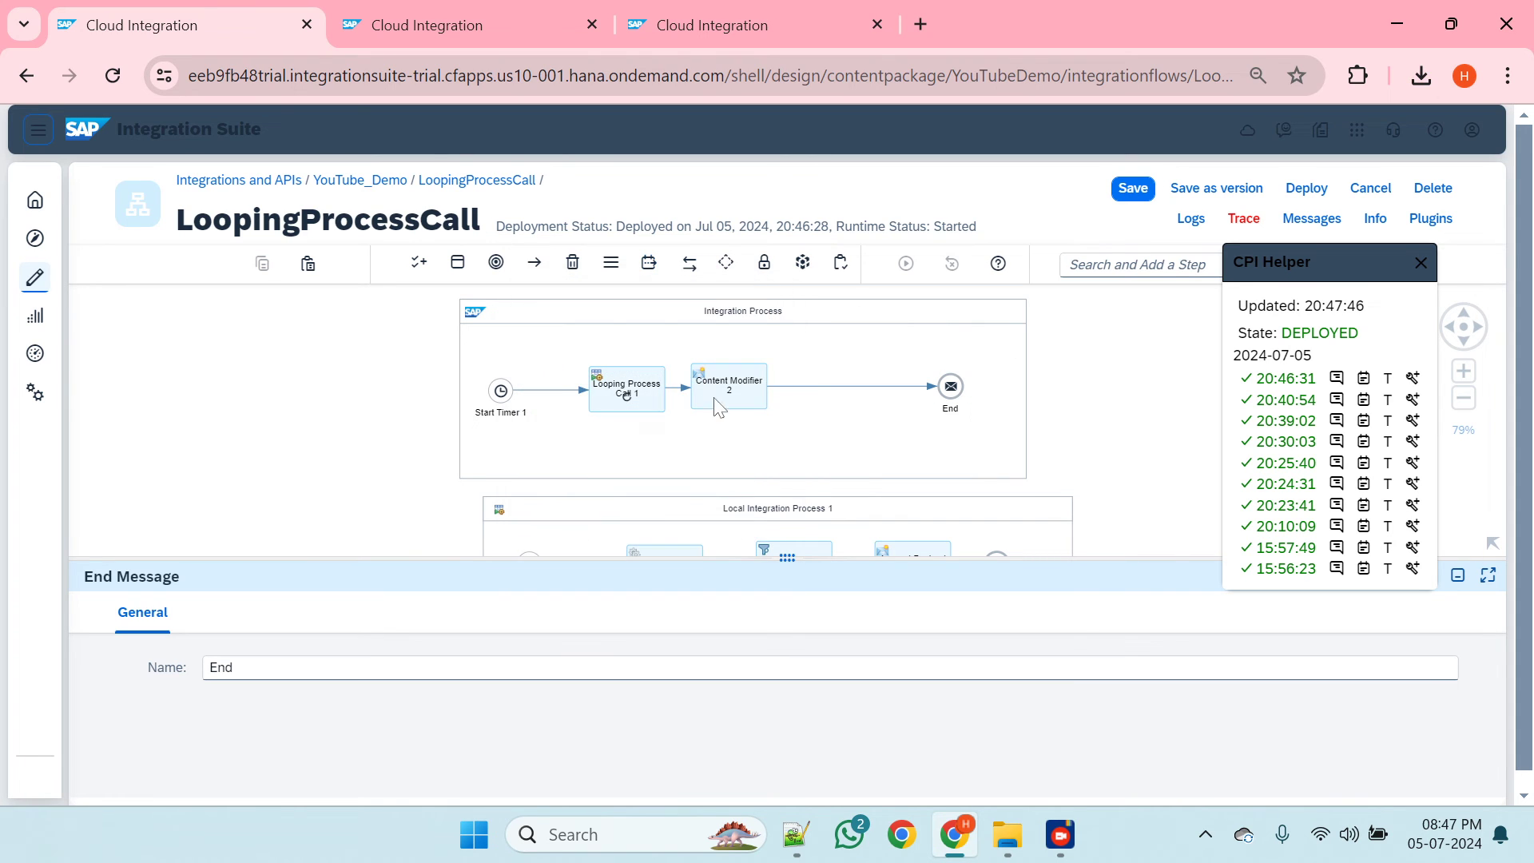
left_click(847, 398)
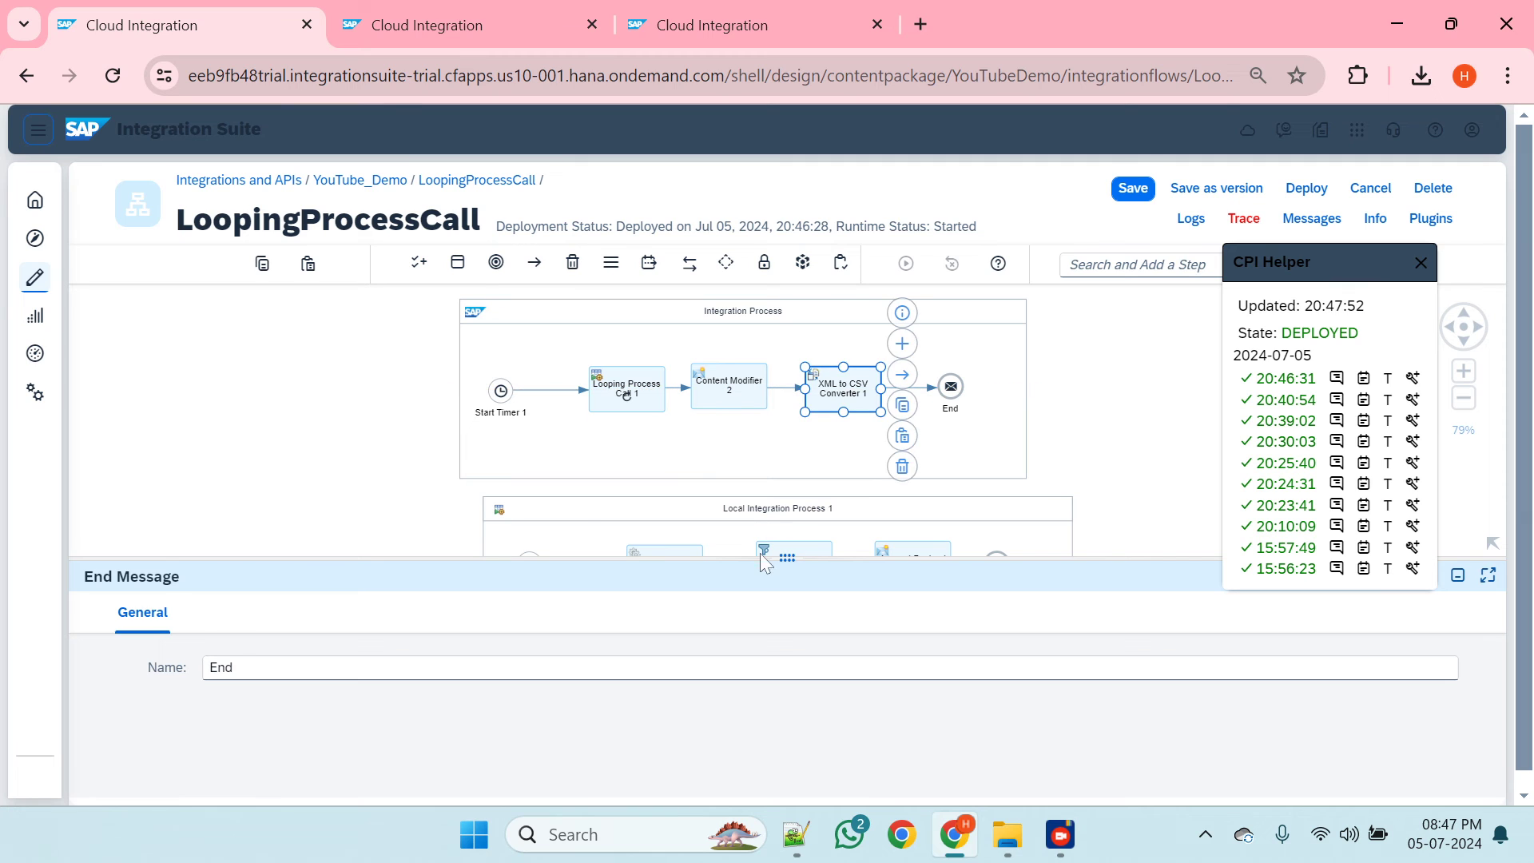
- Set the XML to CSV Converter's source element path to /Employees/Employee, include field names as headers, and save the flow
left_click_drag(760, 558, 771, 364)
left_click(233, 416)
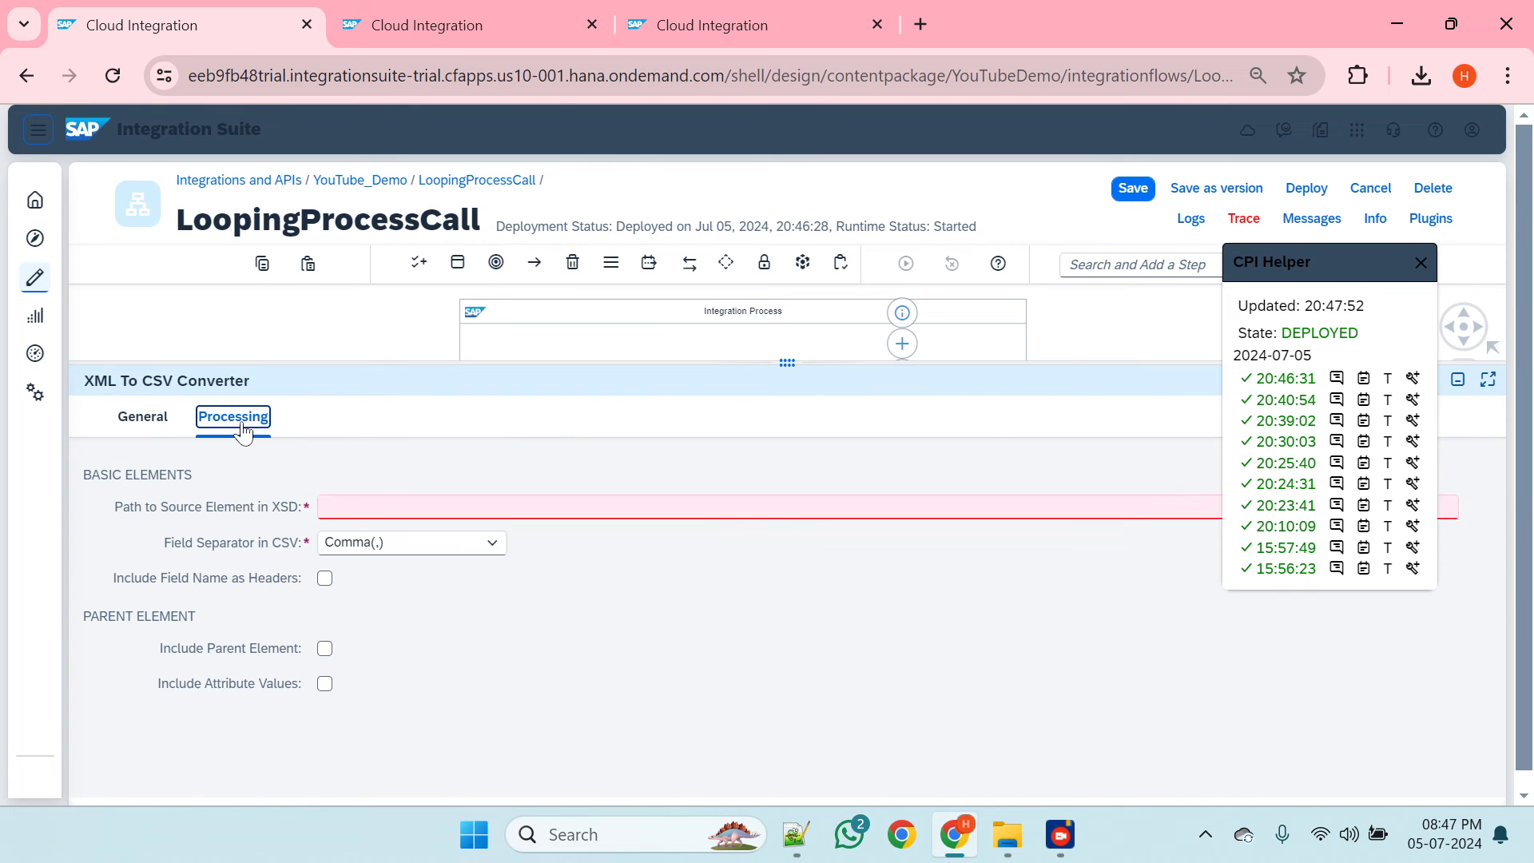
left_click(411, 507)
key("alt+Tab")
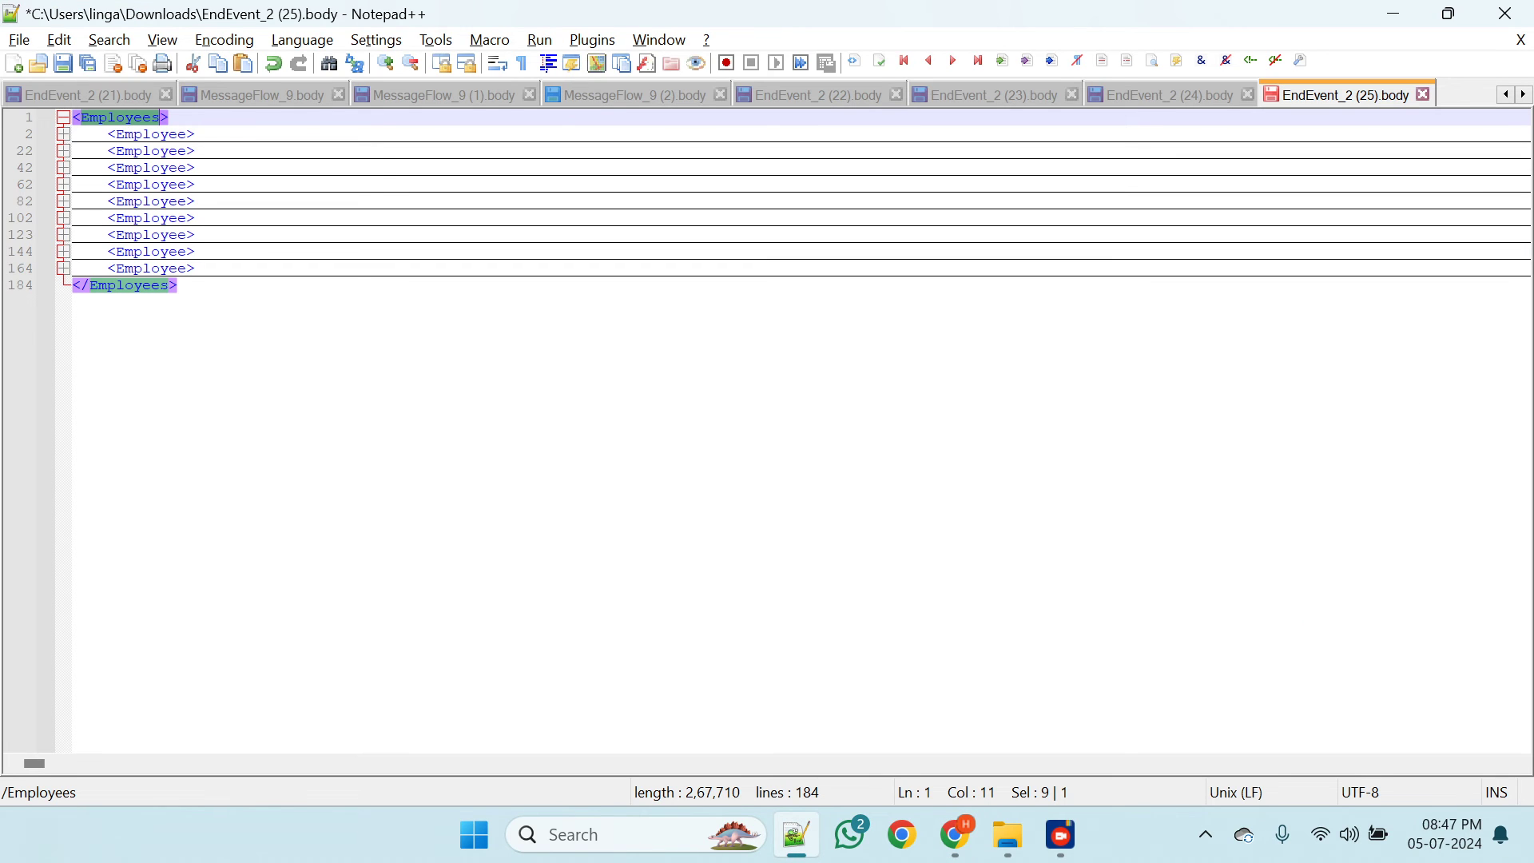
key("alt+Tab")
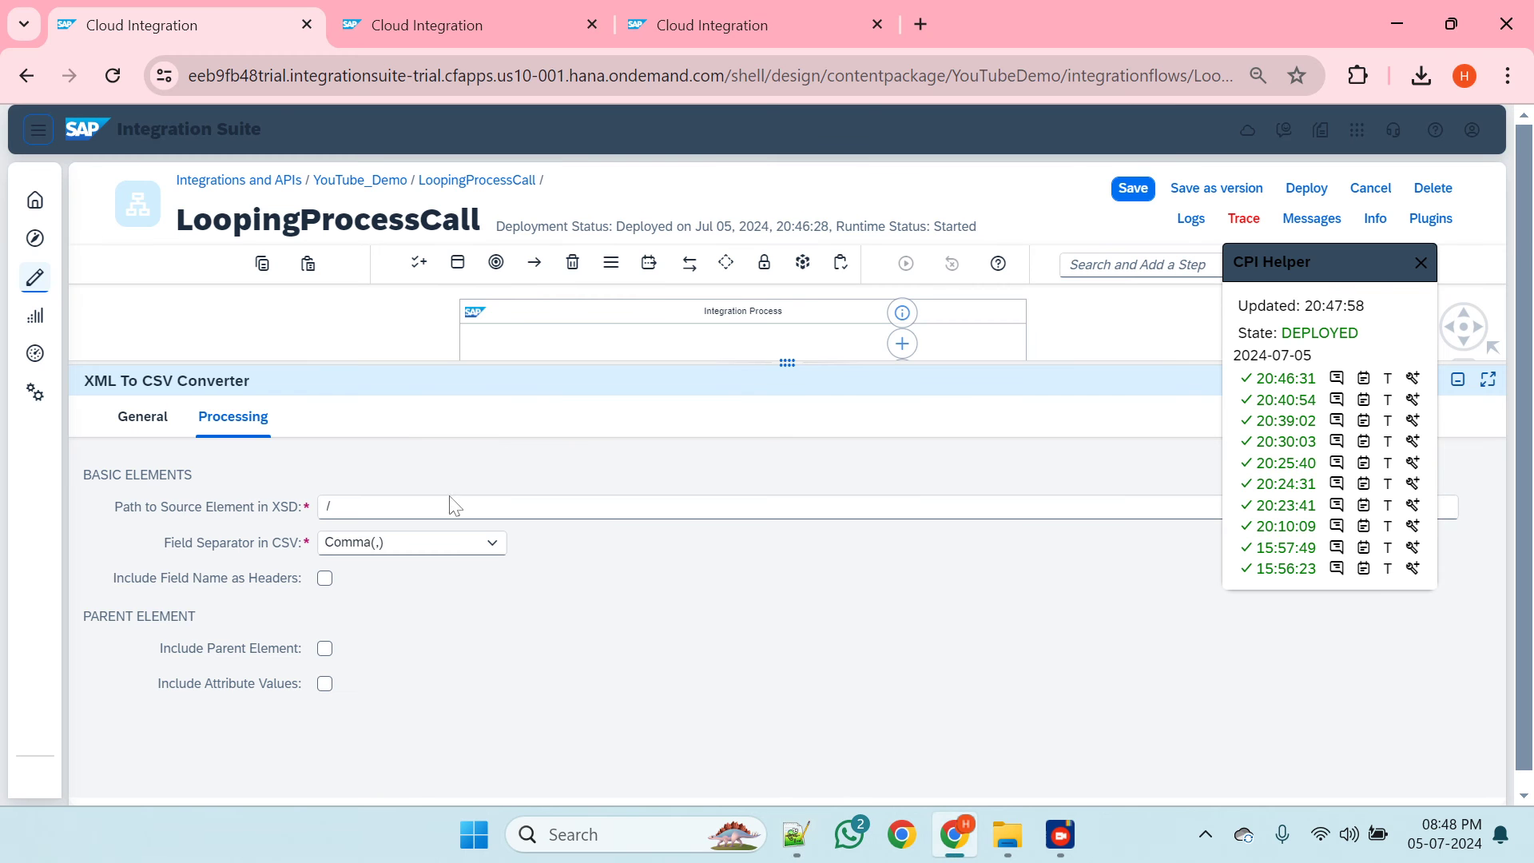
key("ctrl+v")
type("/")
key("ctrl+v")
left_click(324, 578)
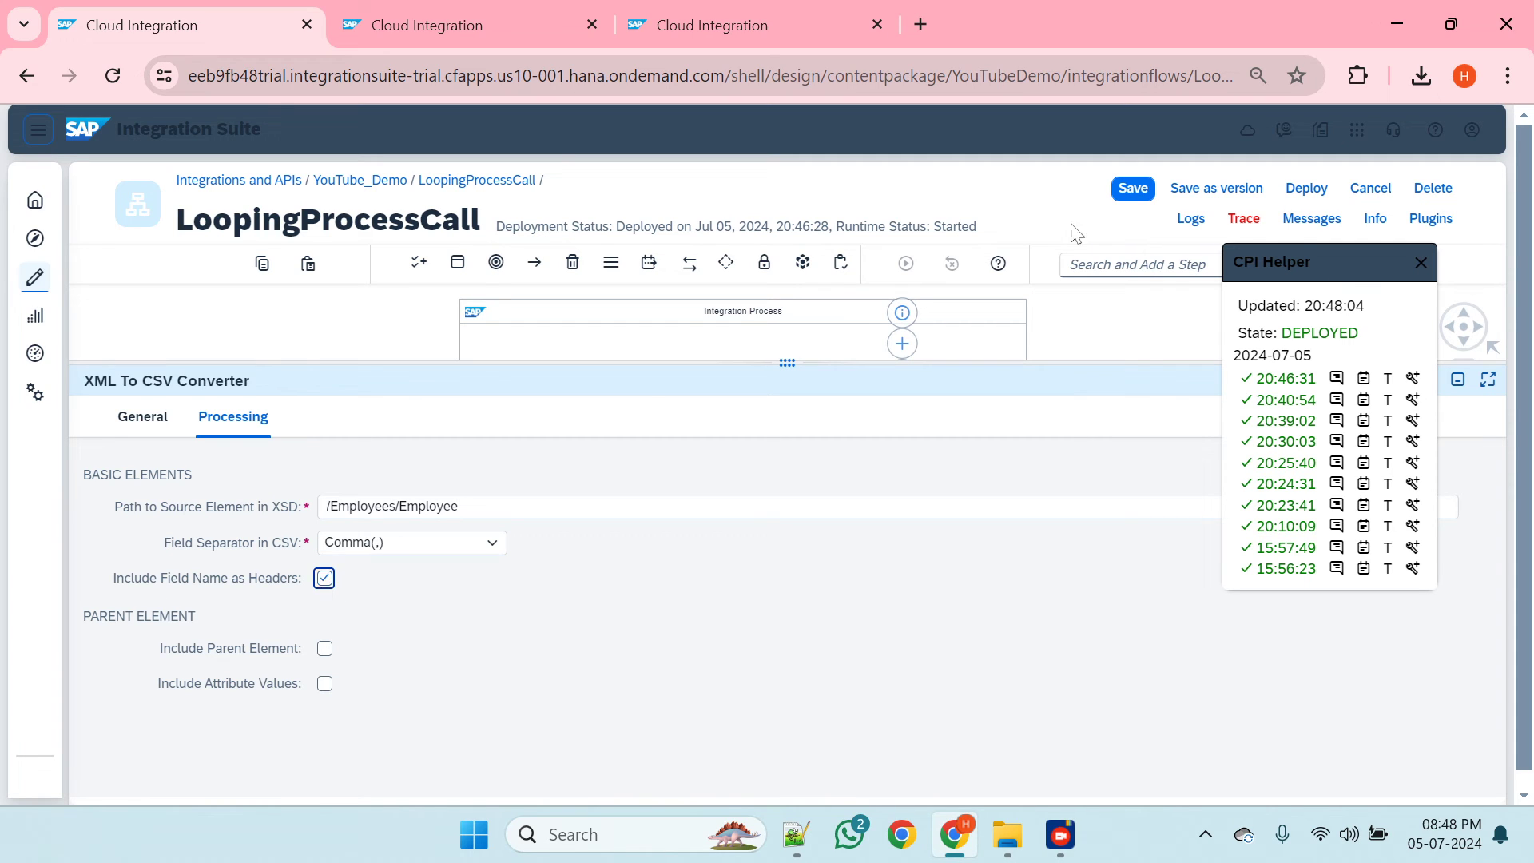
left_click(1133, 192)
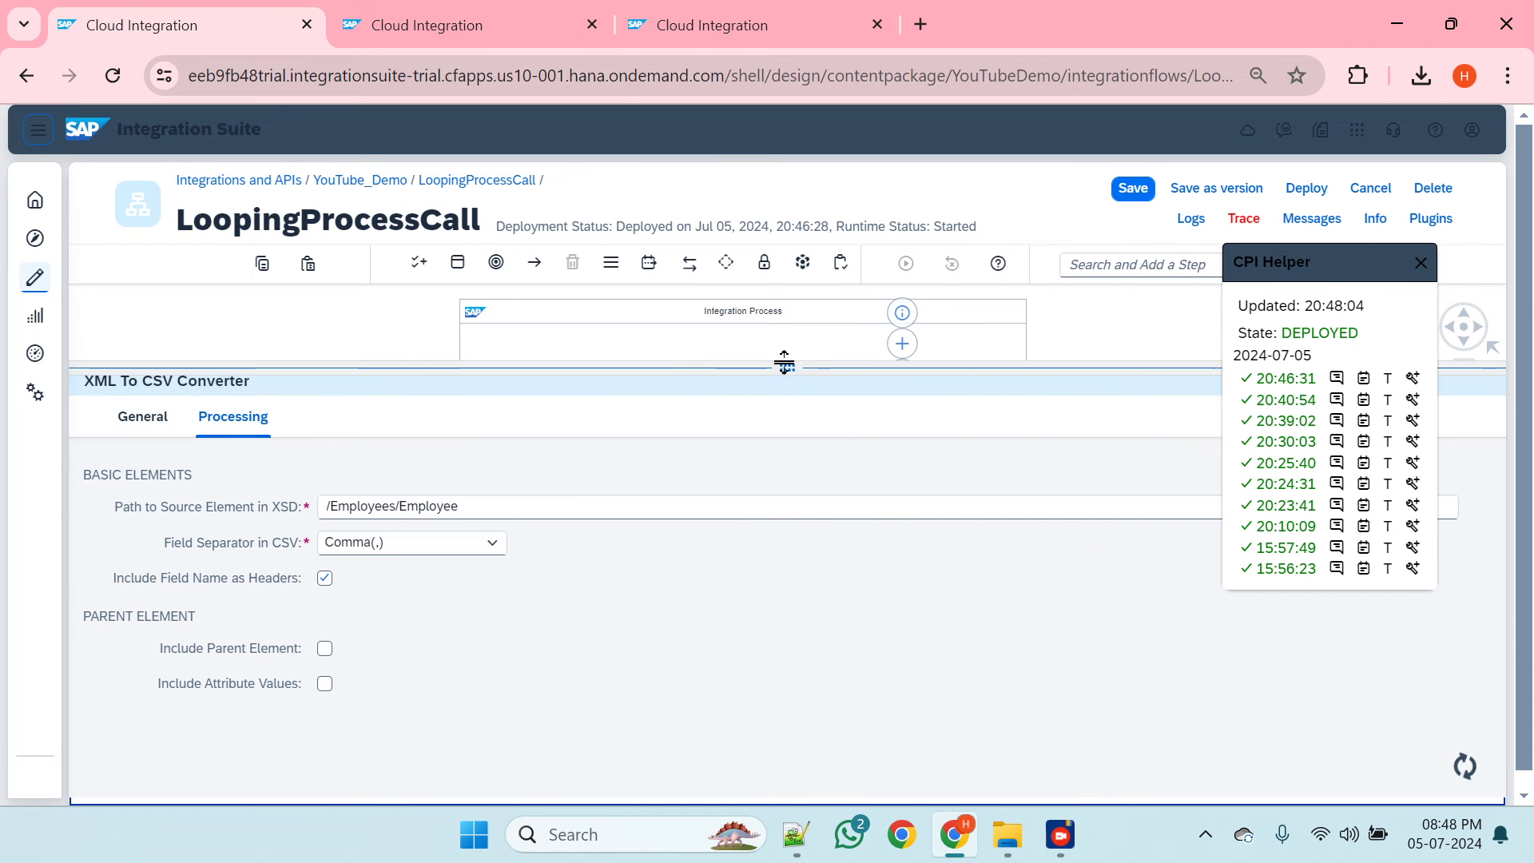
- Add a Receiver participant outside the Integration Process, beside the End event, and close the CPI Helper panel
left_click_drag(783, 364, 787, 651)
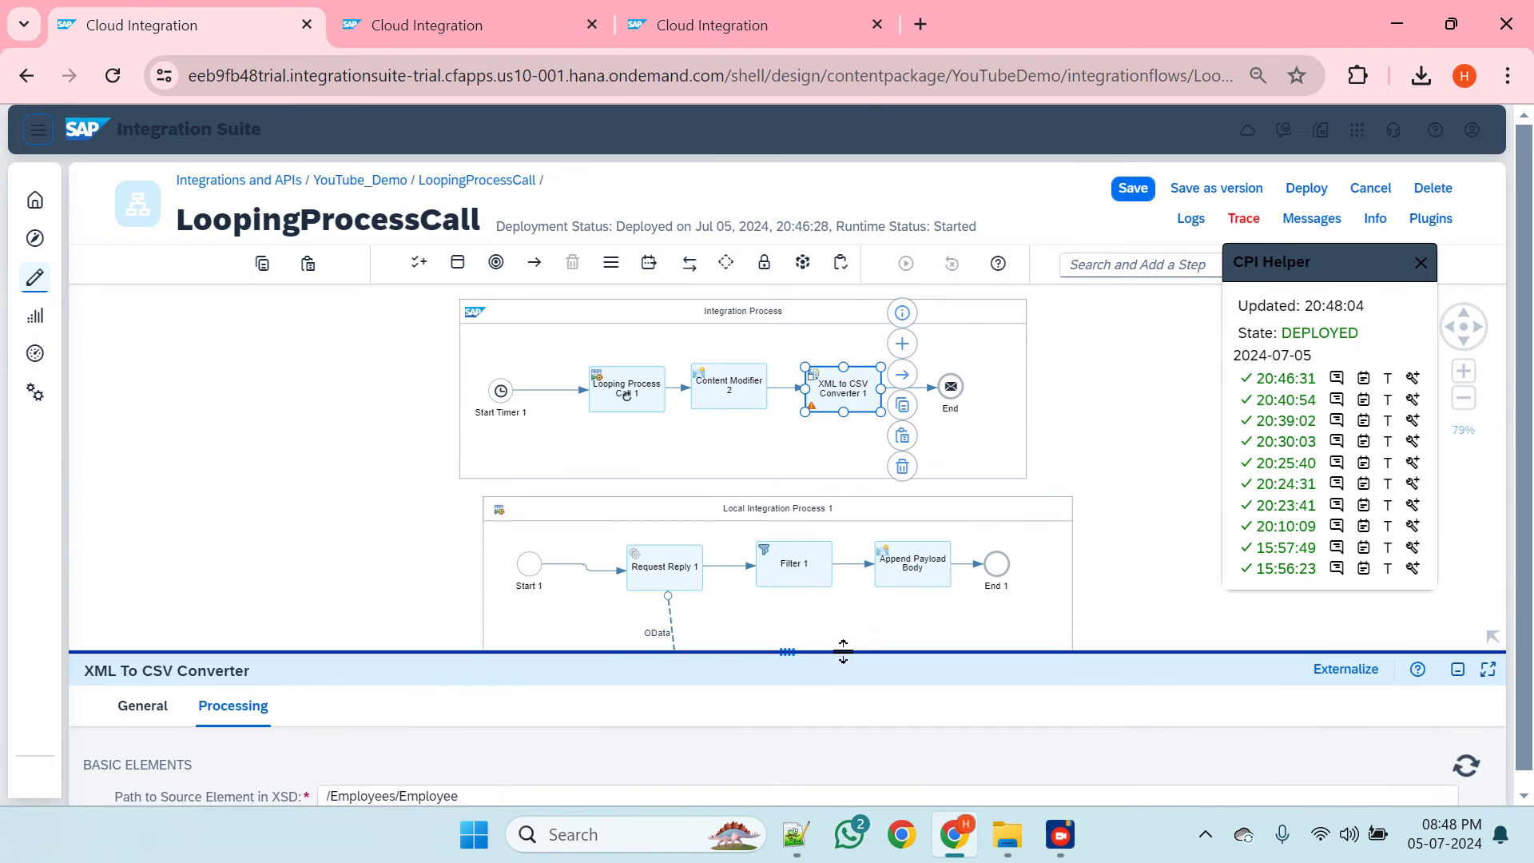
left_click(419, 264)
left_click(382, 339)
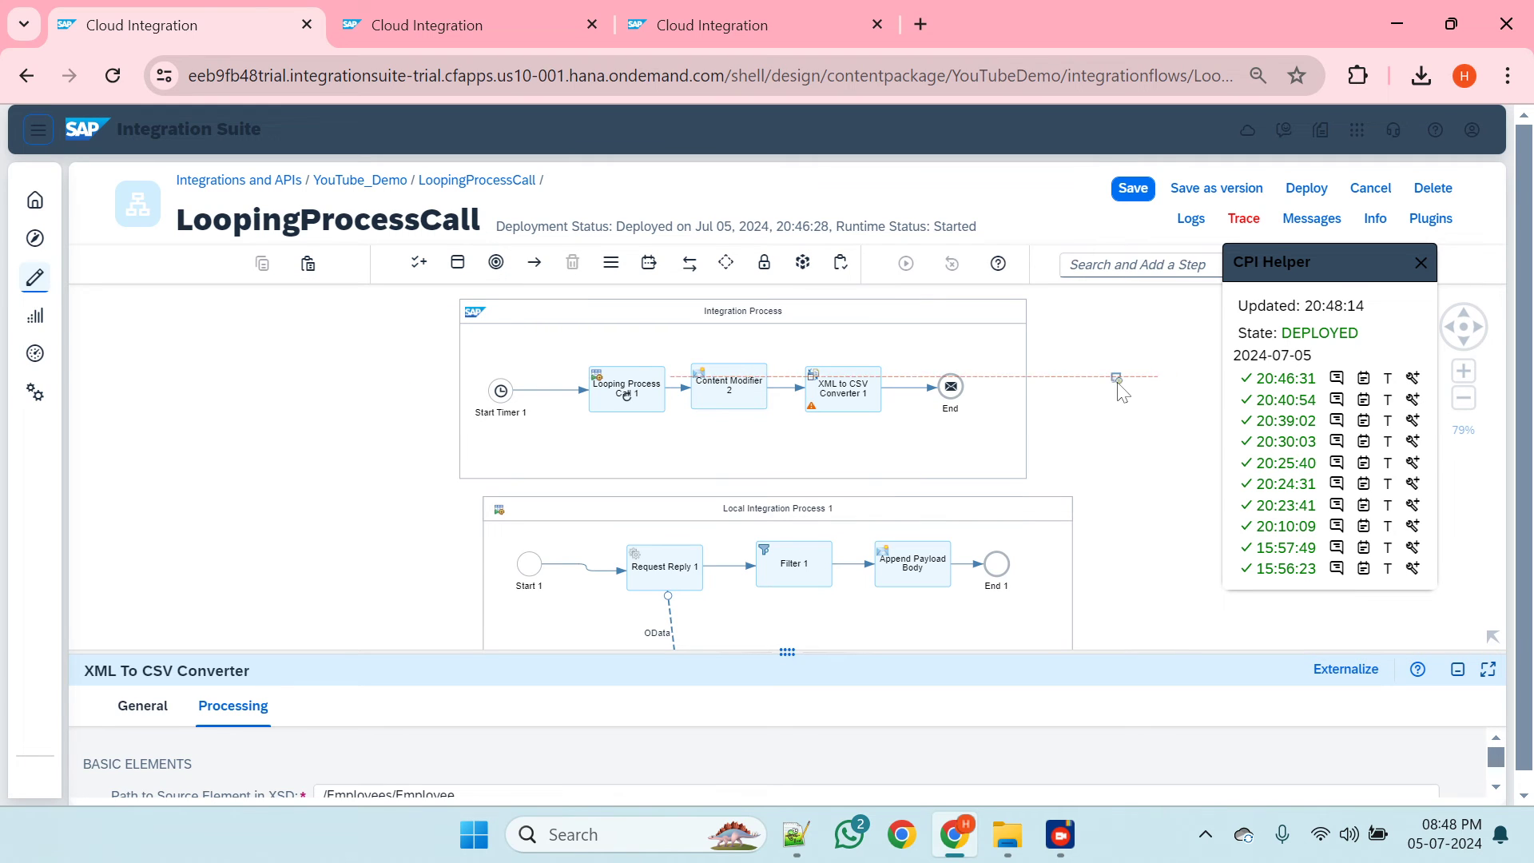
left_click(1119, 387)
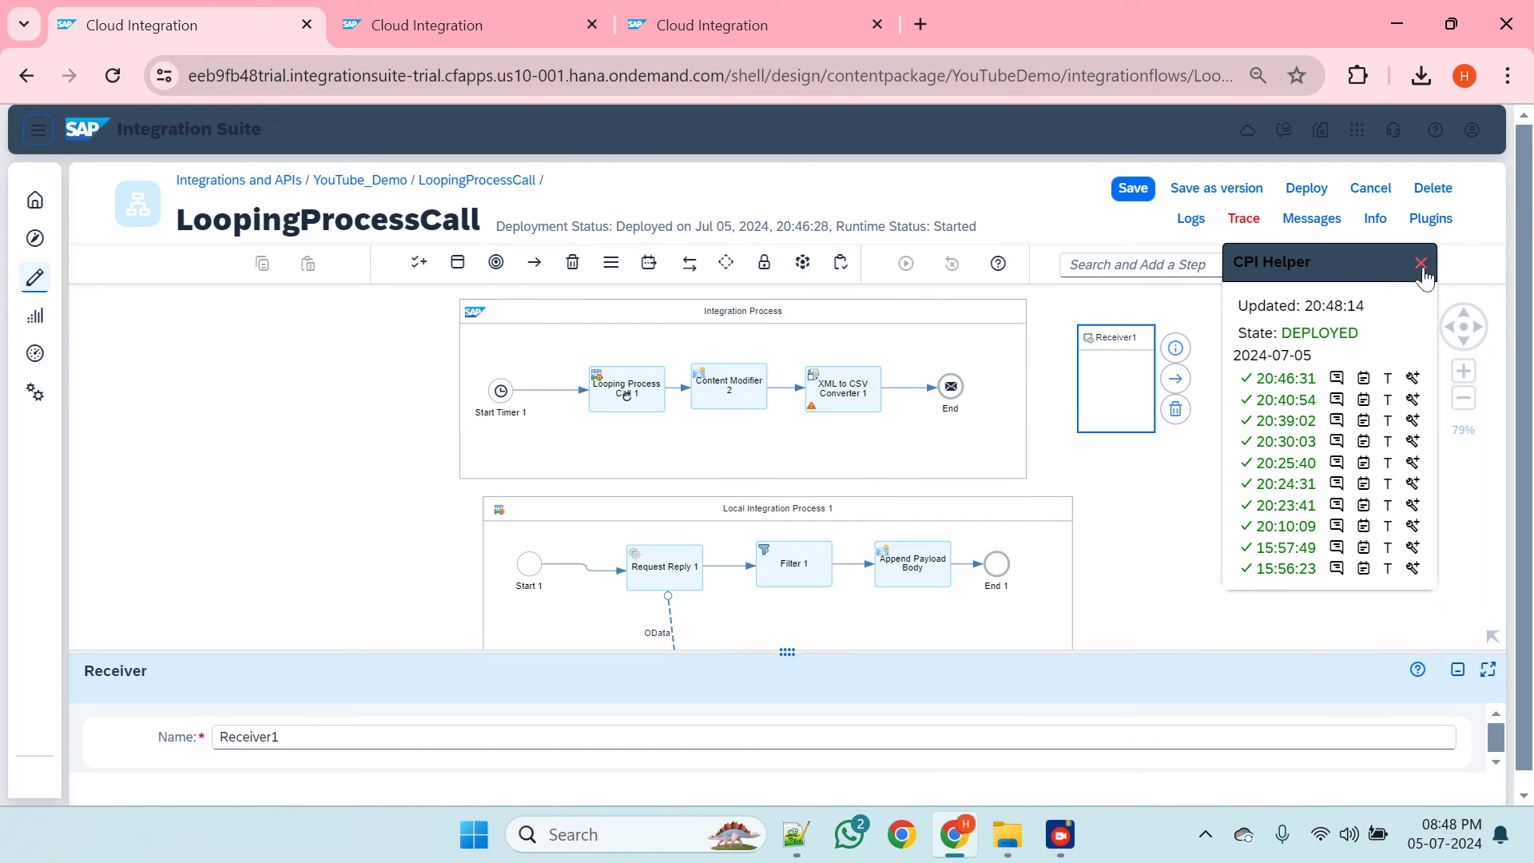
left_click(1421, 264)
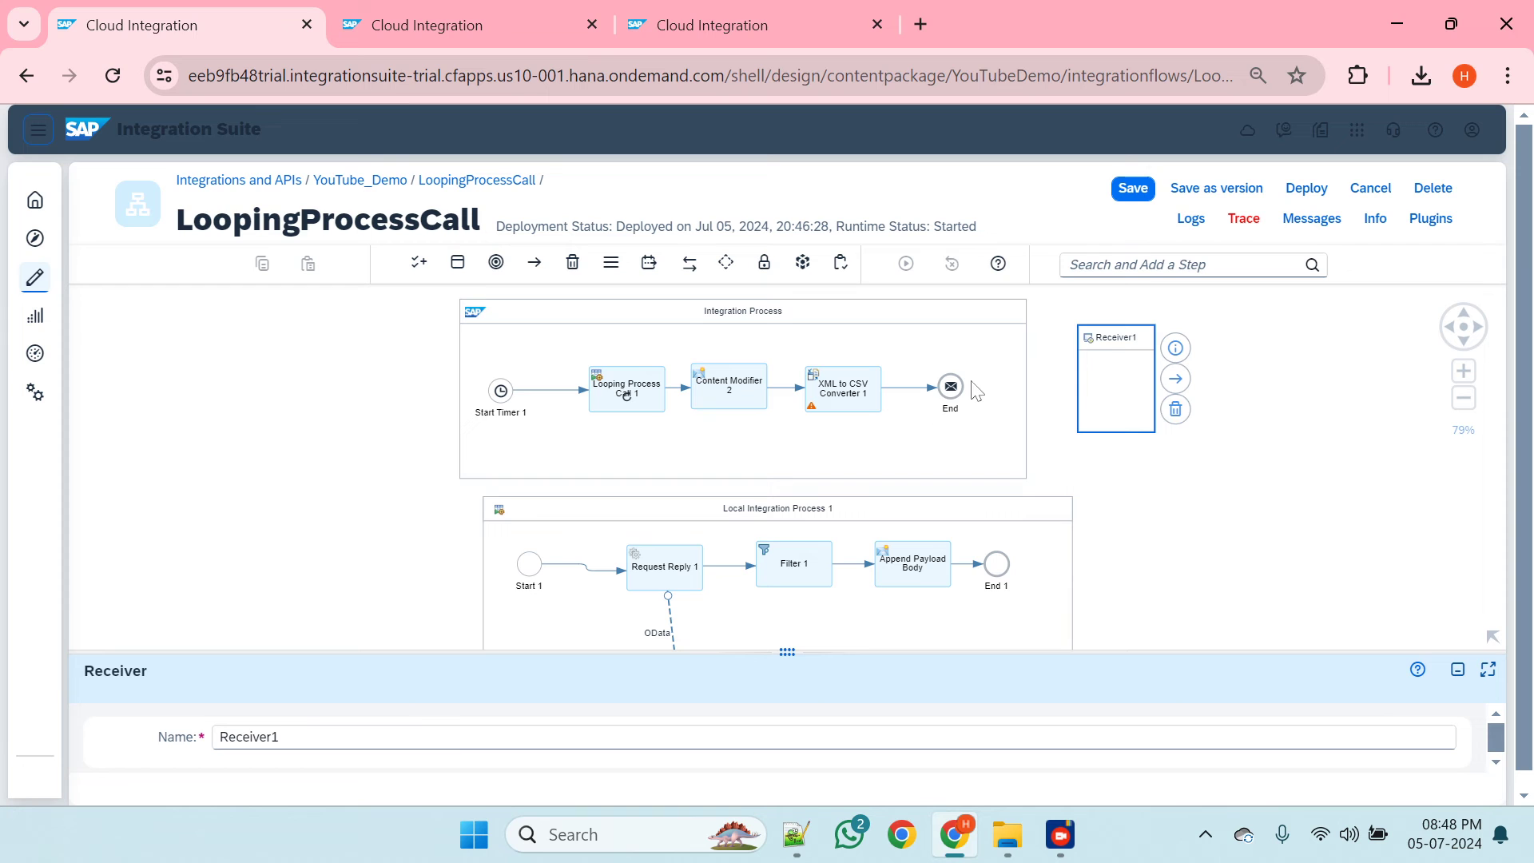
- Save and deploy LoopingProcessCall on the Cloud Integration runtime profile
left_click(1306, 189)
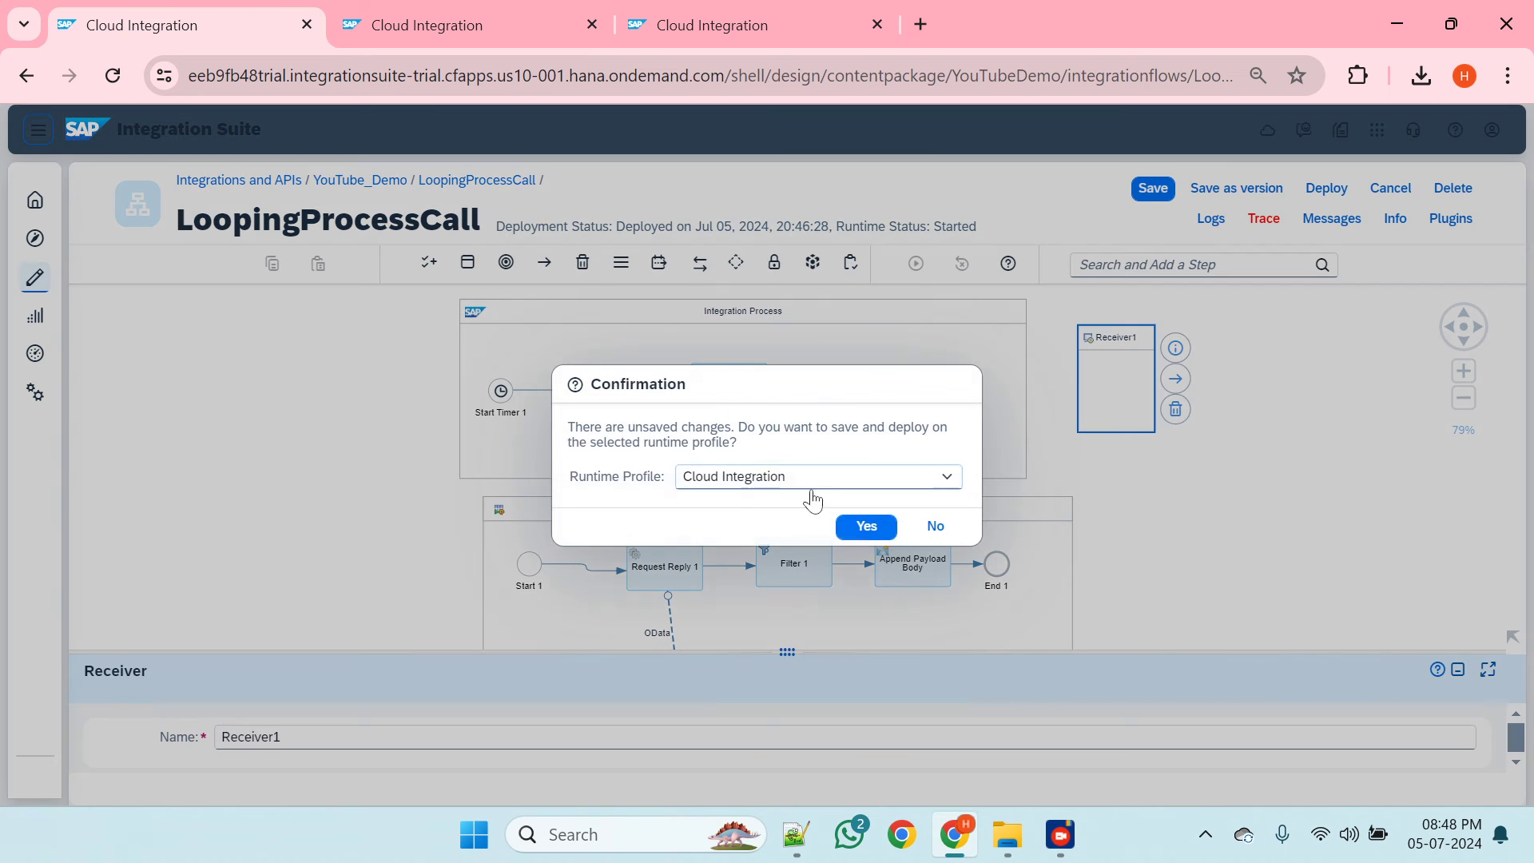
left_click(854, 528)
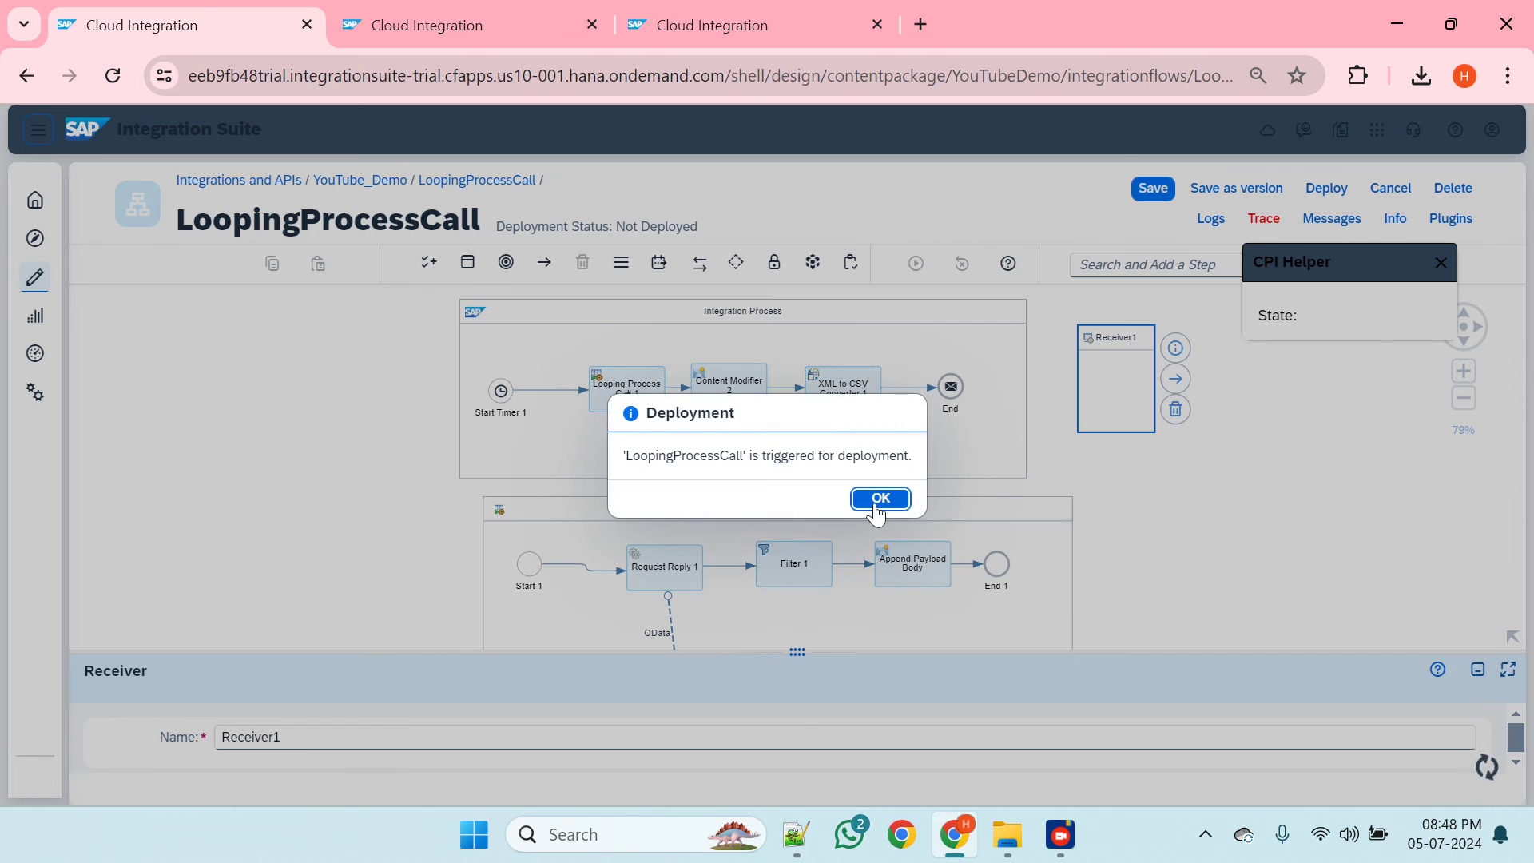
left_click(876, 497)
- Return to the Monitor Message Processing list to look for the new LoopingProcessCall run
left_click(511, 17)
left_click(714, 18)
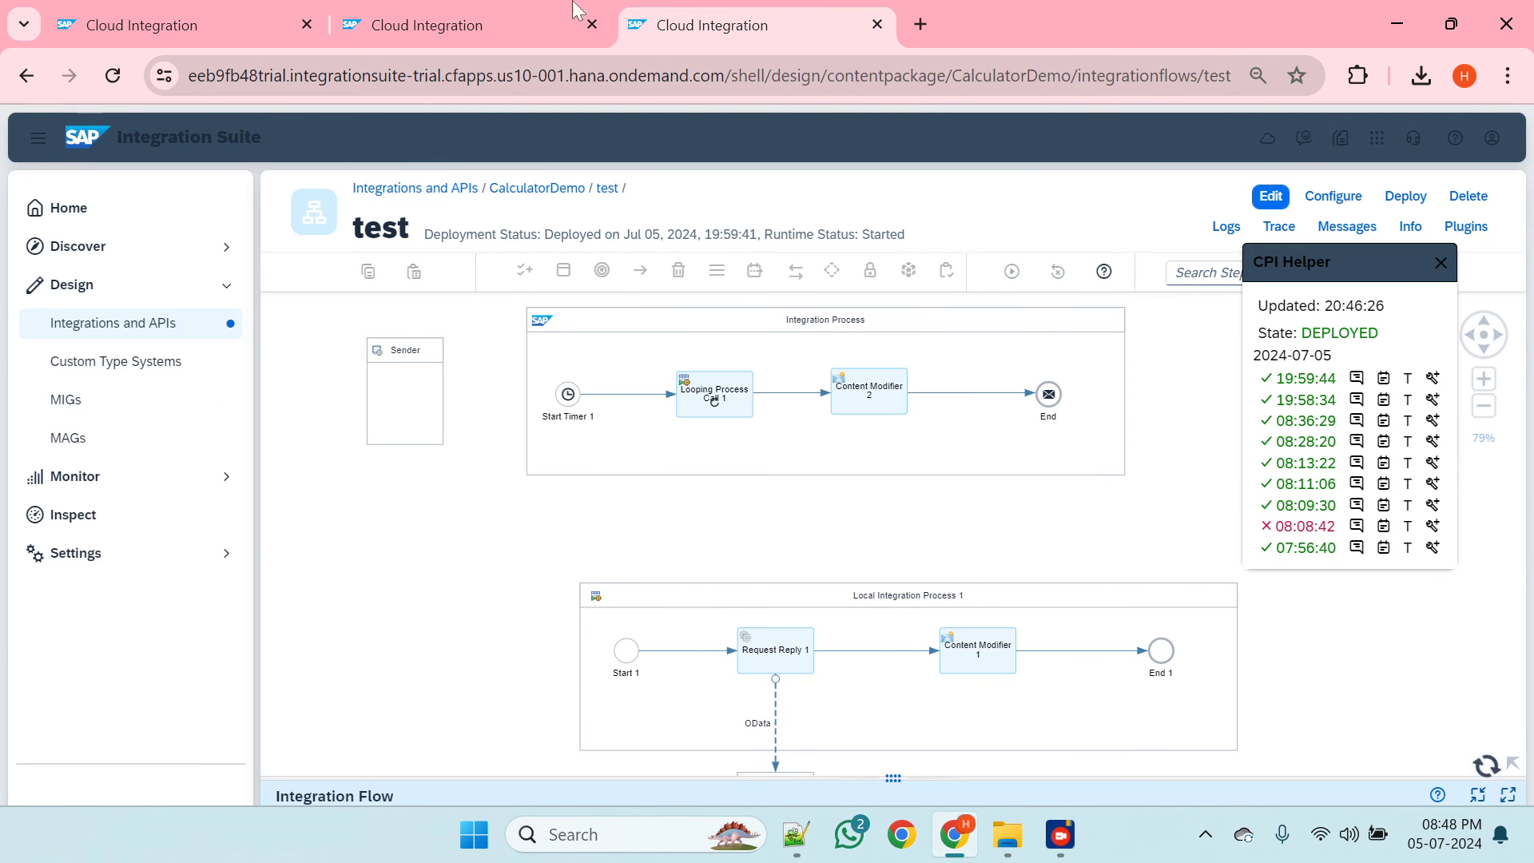
left_click(472, 24)
left_click(275, 192)
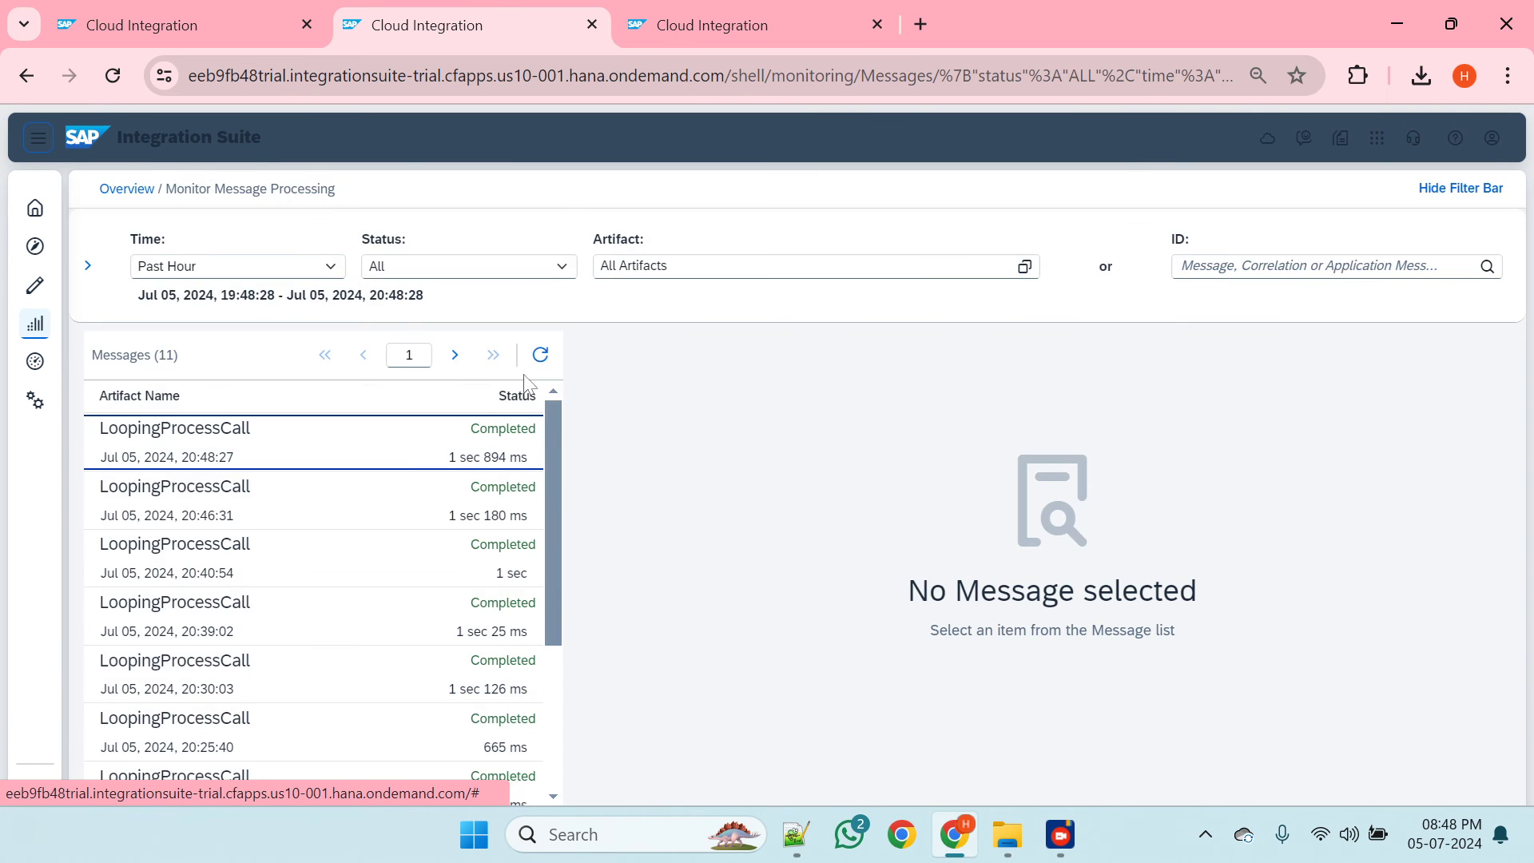
- Refresh the message list and open the trace message content of the newest LoopingProcessCall run
left_click(541, 356)
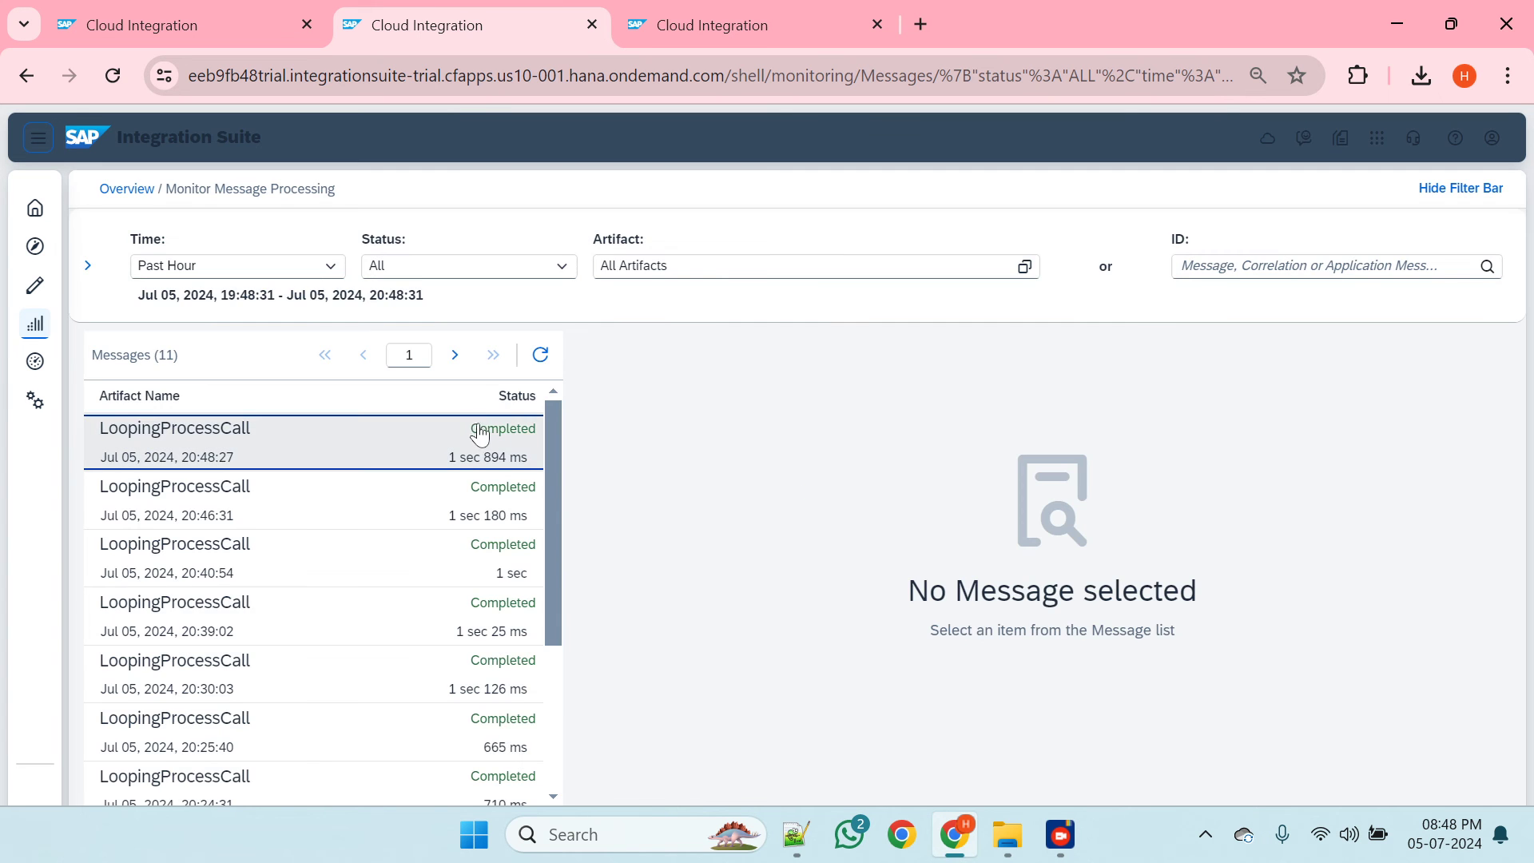
left_click(470, 431)
scroll(954, 574, "down", 5)
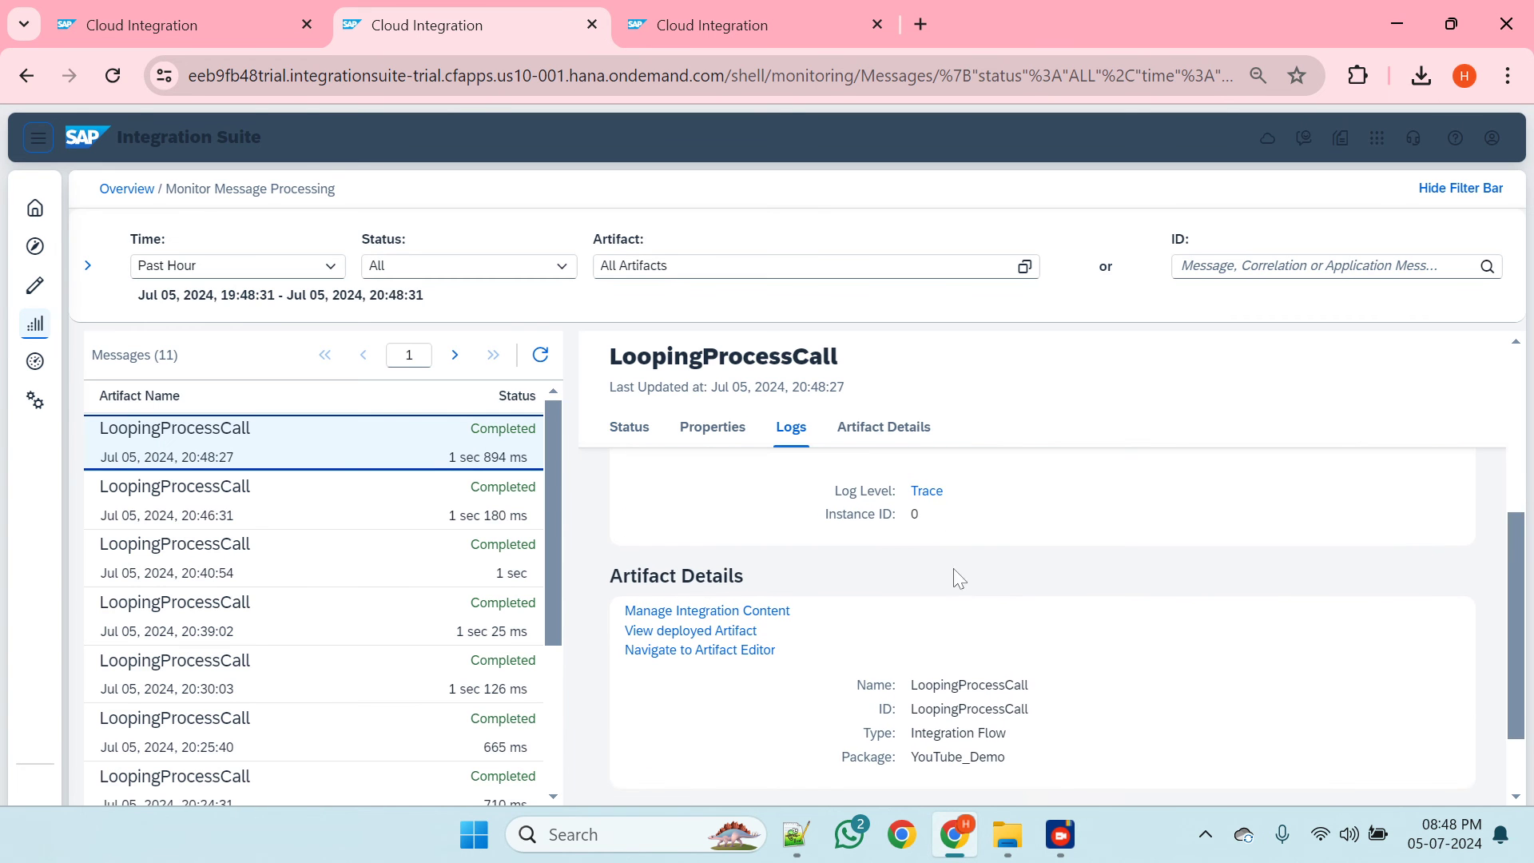
left_click(929, 500)
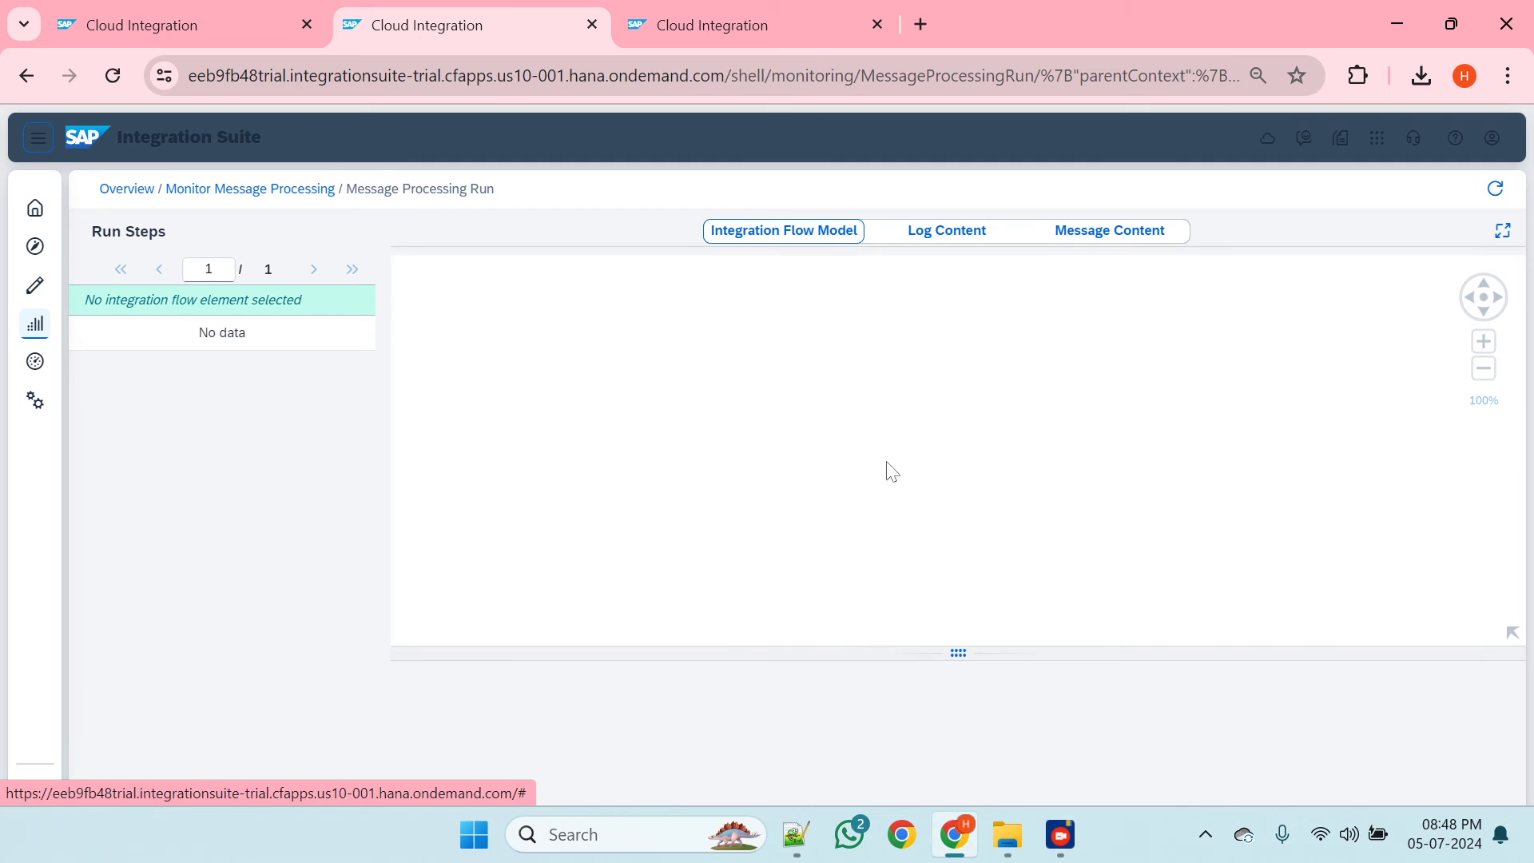
left_click(1095, 238)
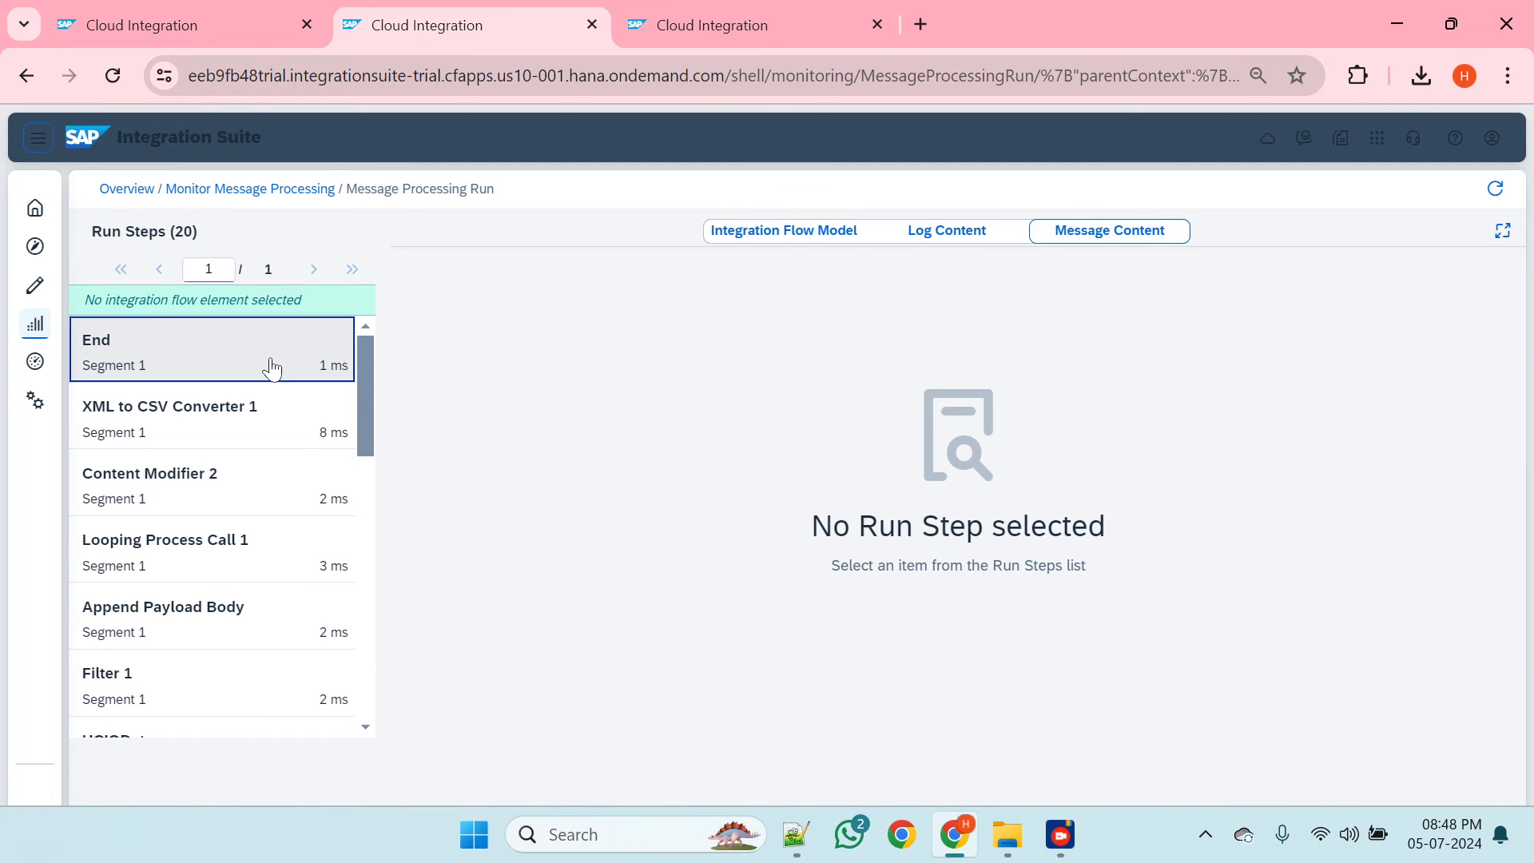
- Inspect the End step's payload, download it, and open the downloaded file in Notepad++
left_click(267, 367)
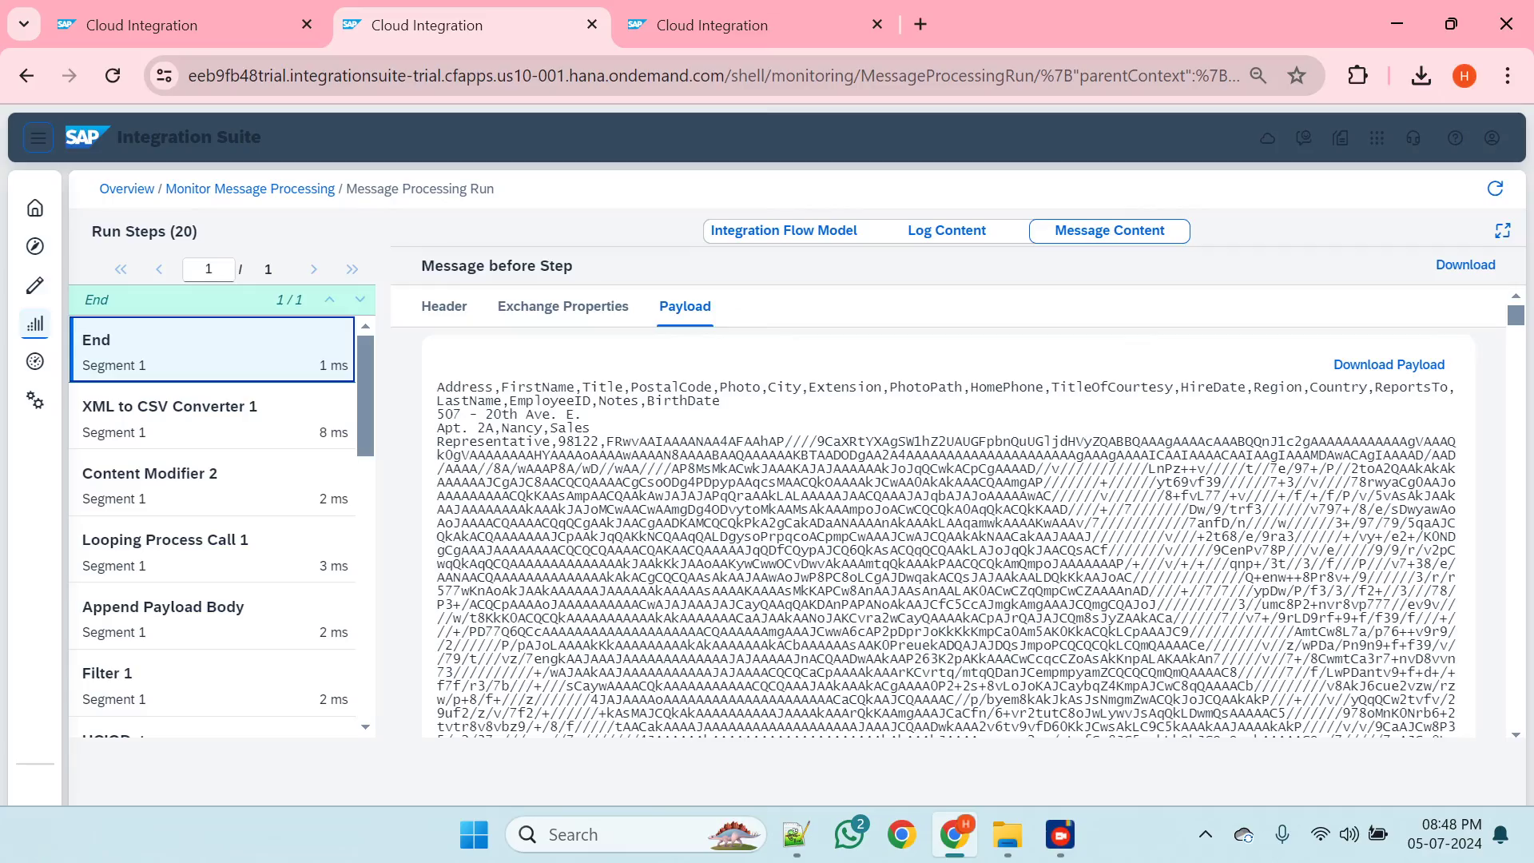
scroll(947, 532, "down", 6)
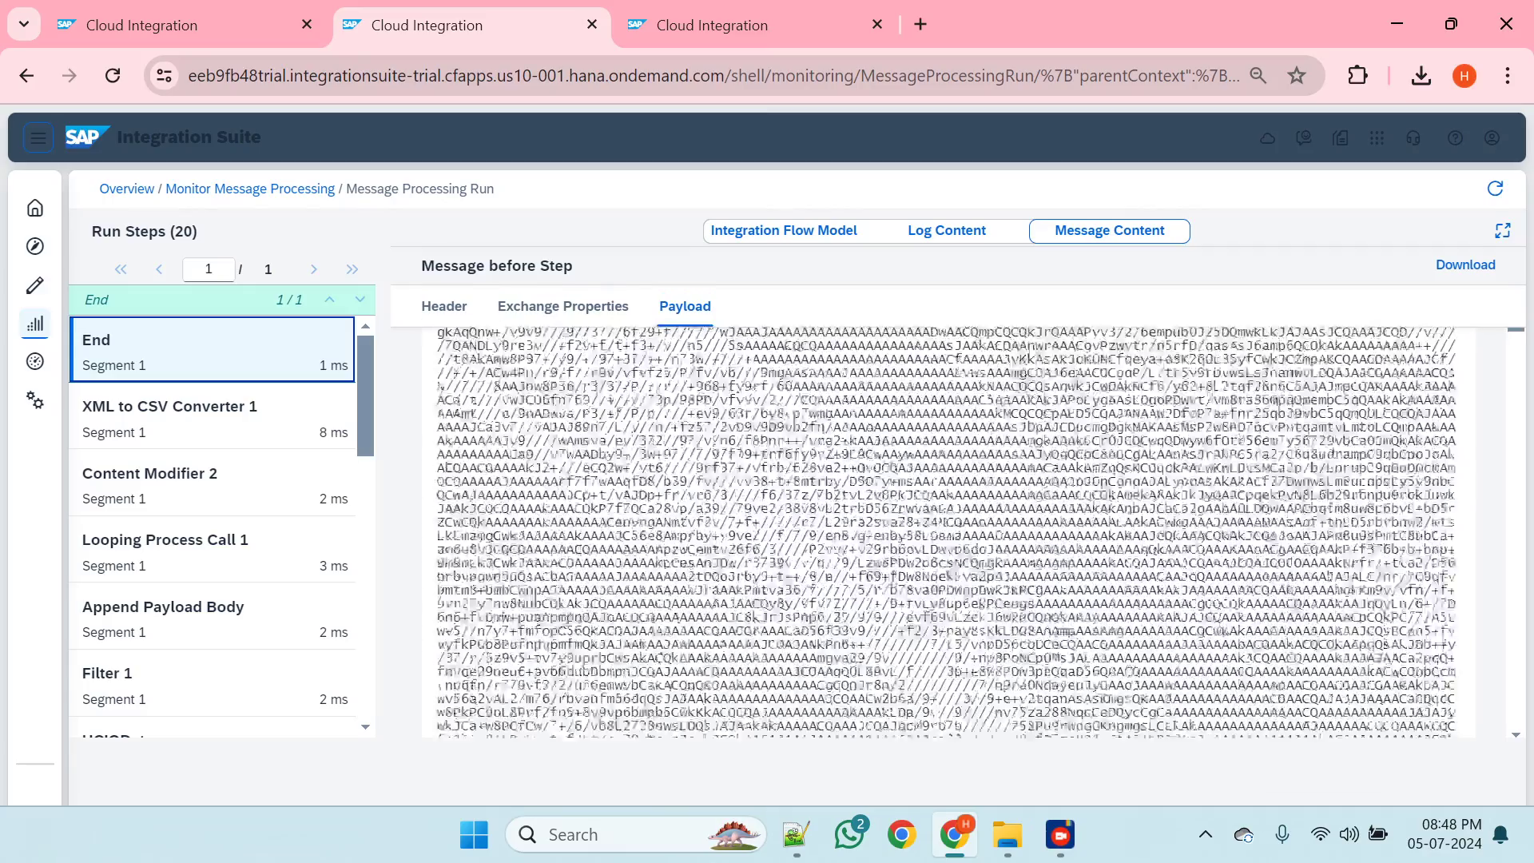
scroll(947, 531, "up", 8)
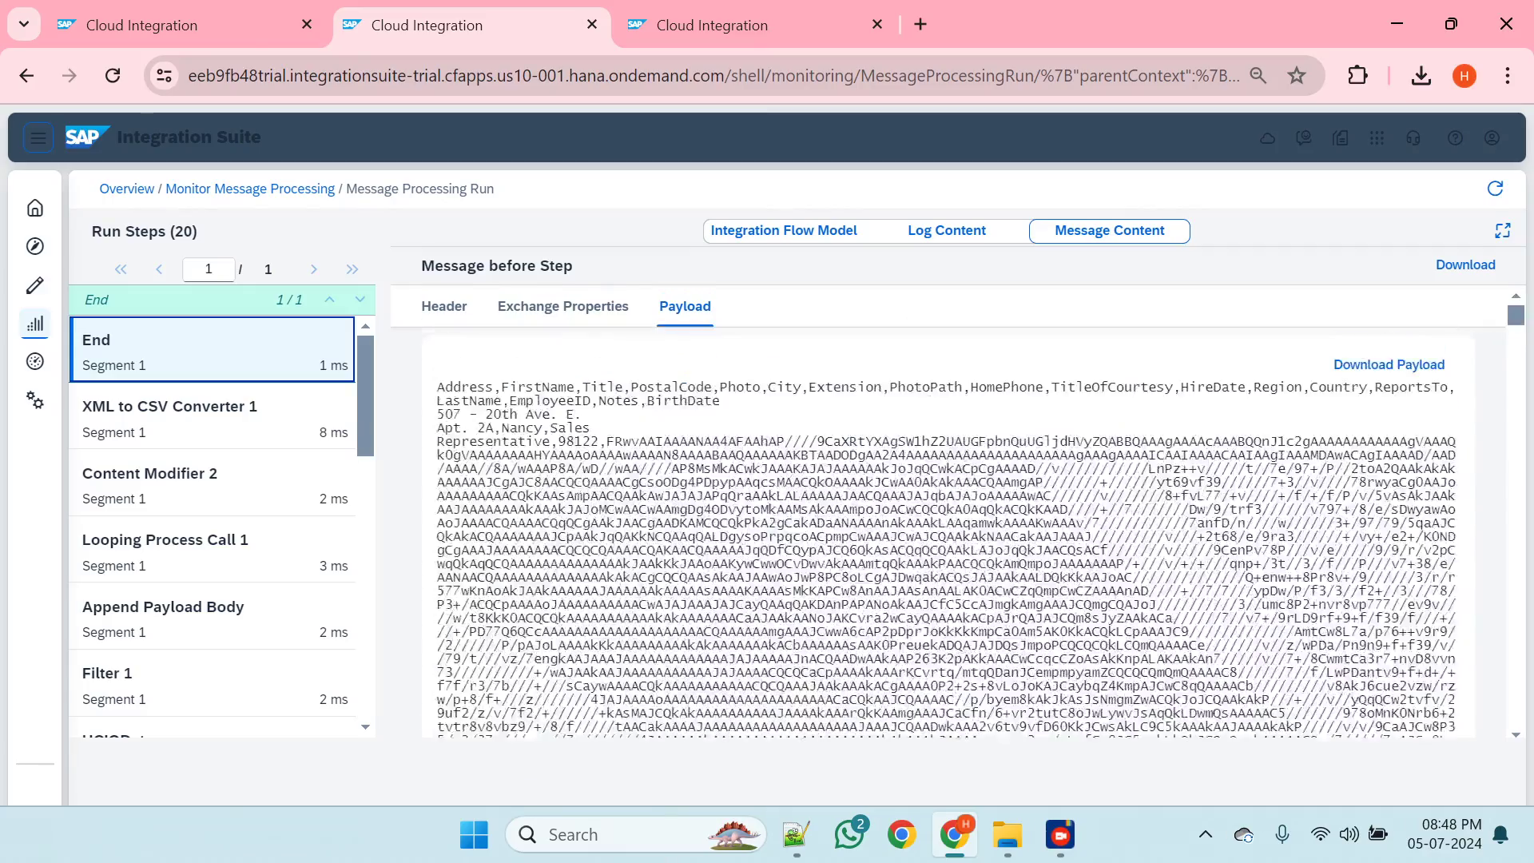
left_click(1389, 364)
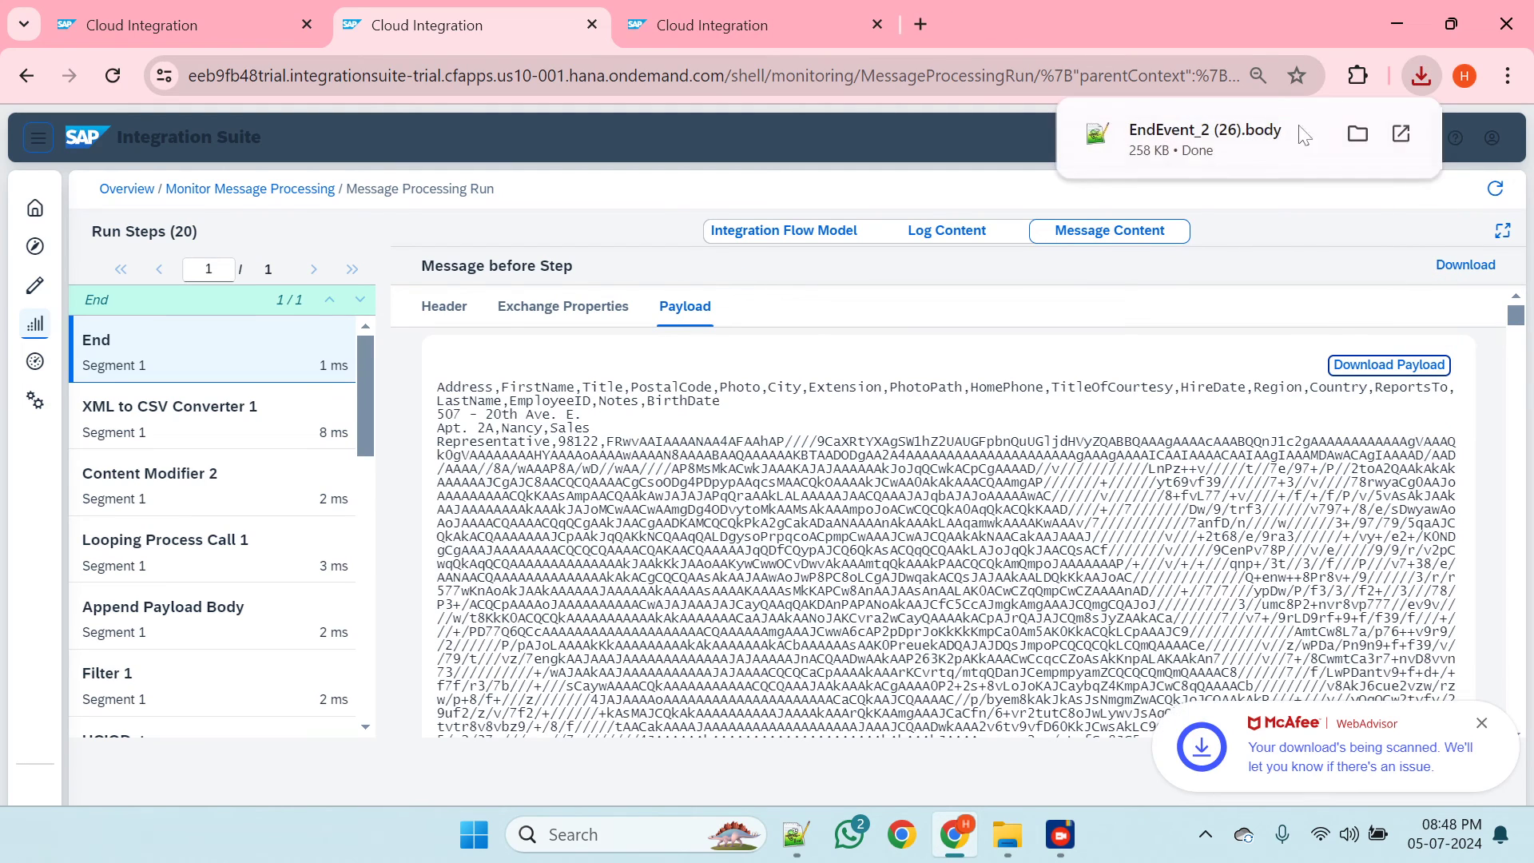
left_click(1215, 136)
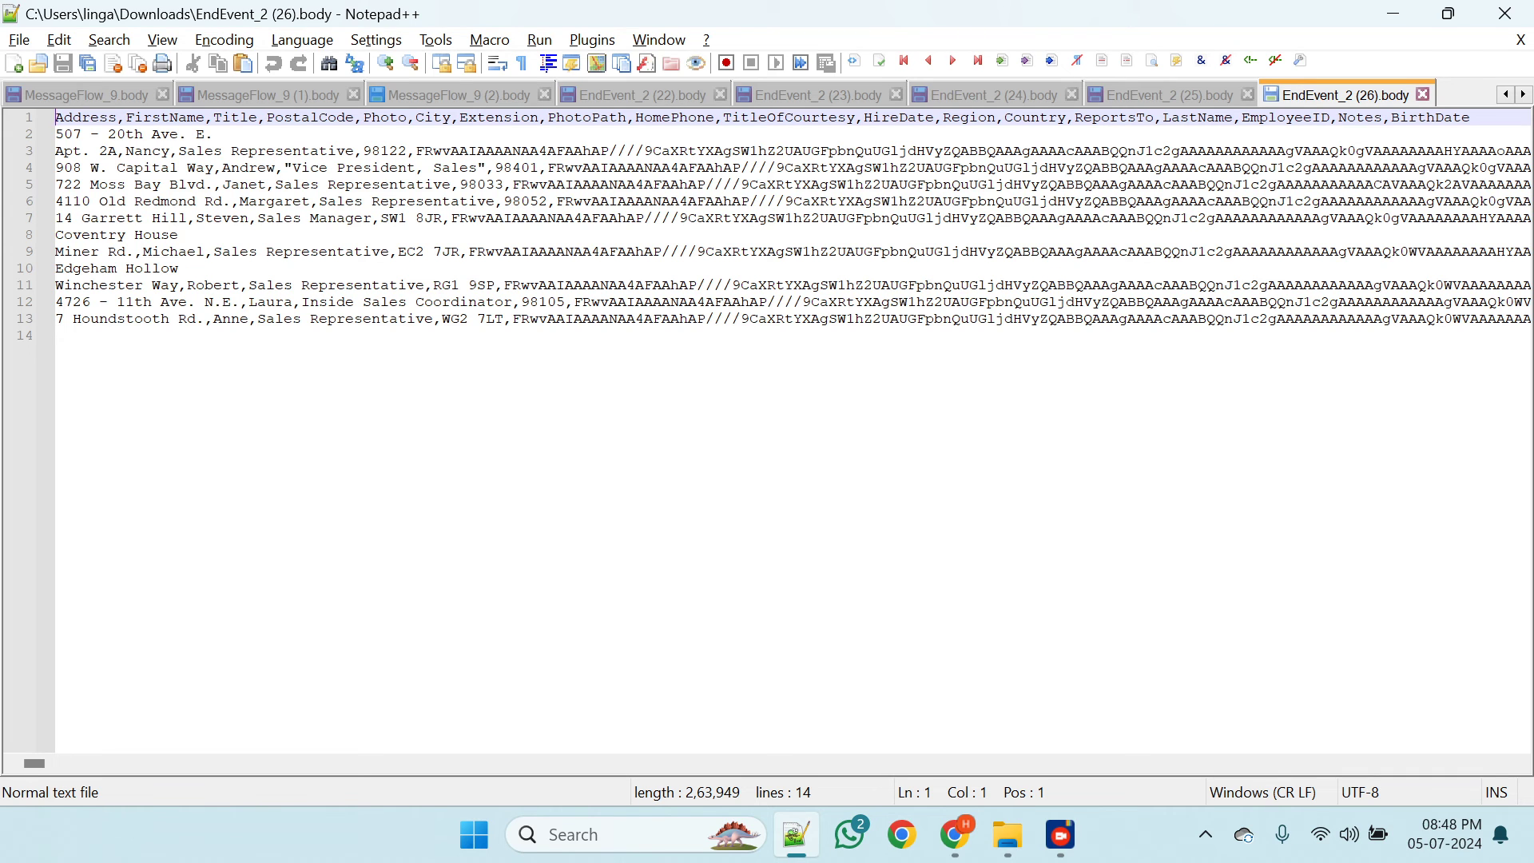
- Remove the line breaks inside the three split addresses so each employee record occupies a single line
left_click(1216, 135)
key("Delete")
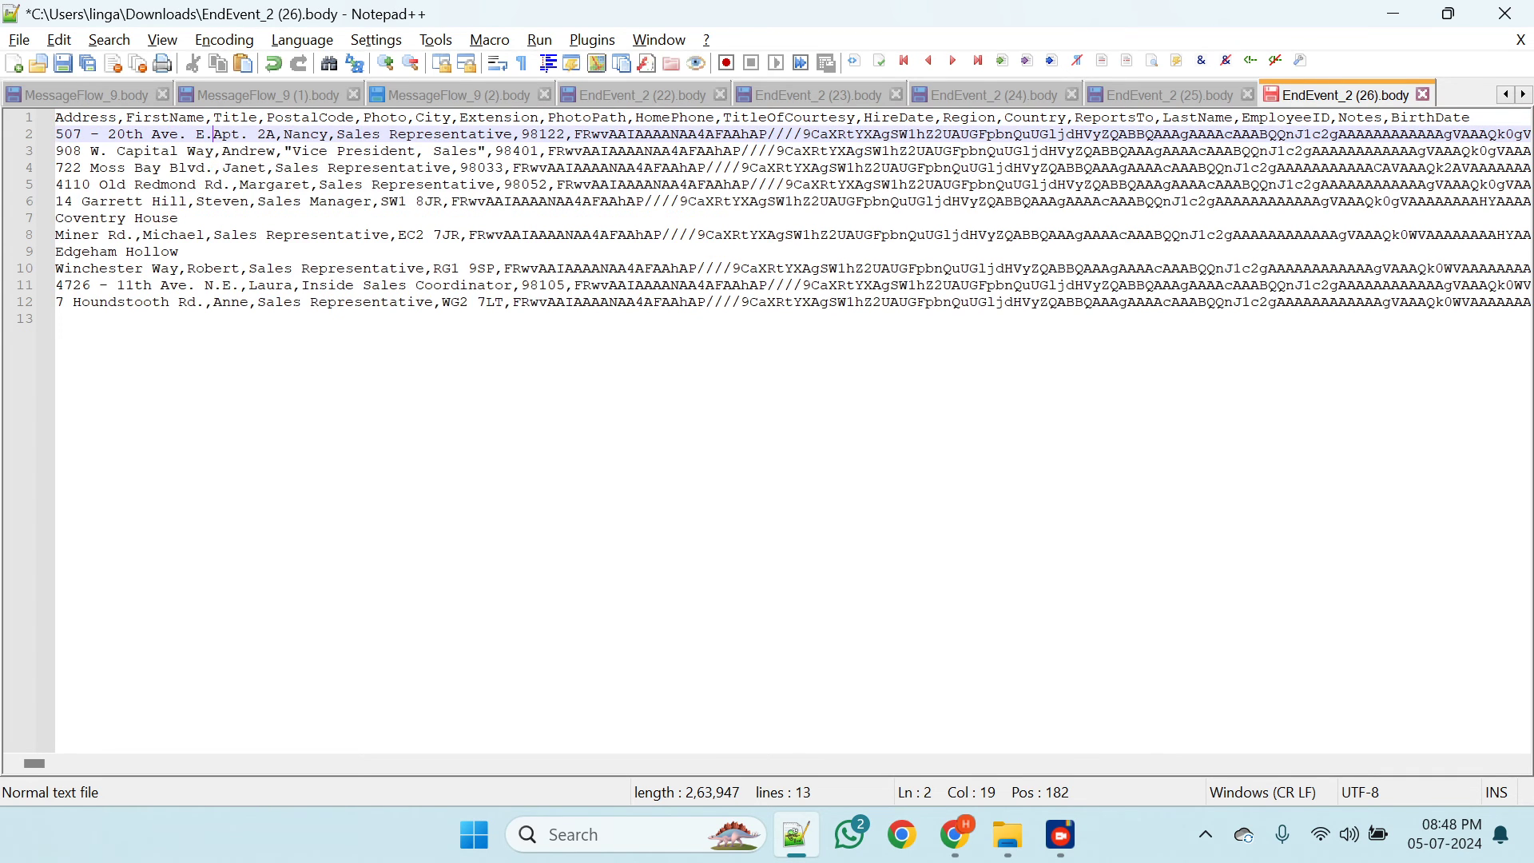
left_click(179, 219)
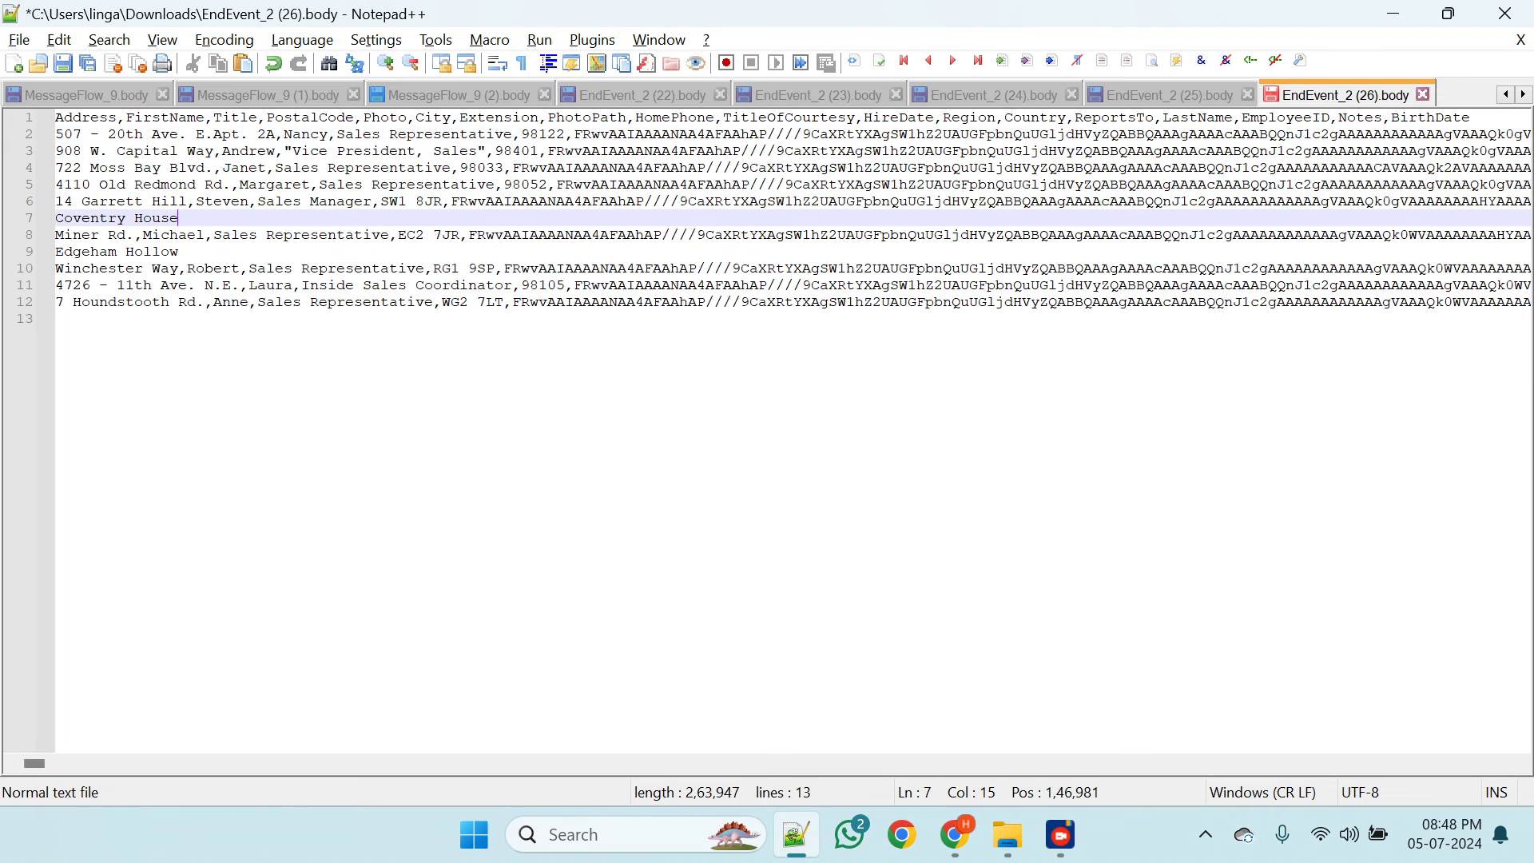
left_click(179, 252)
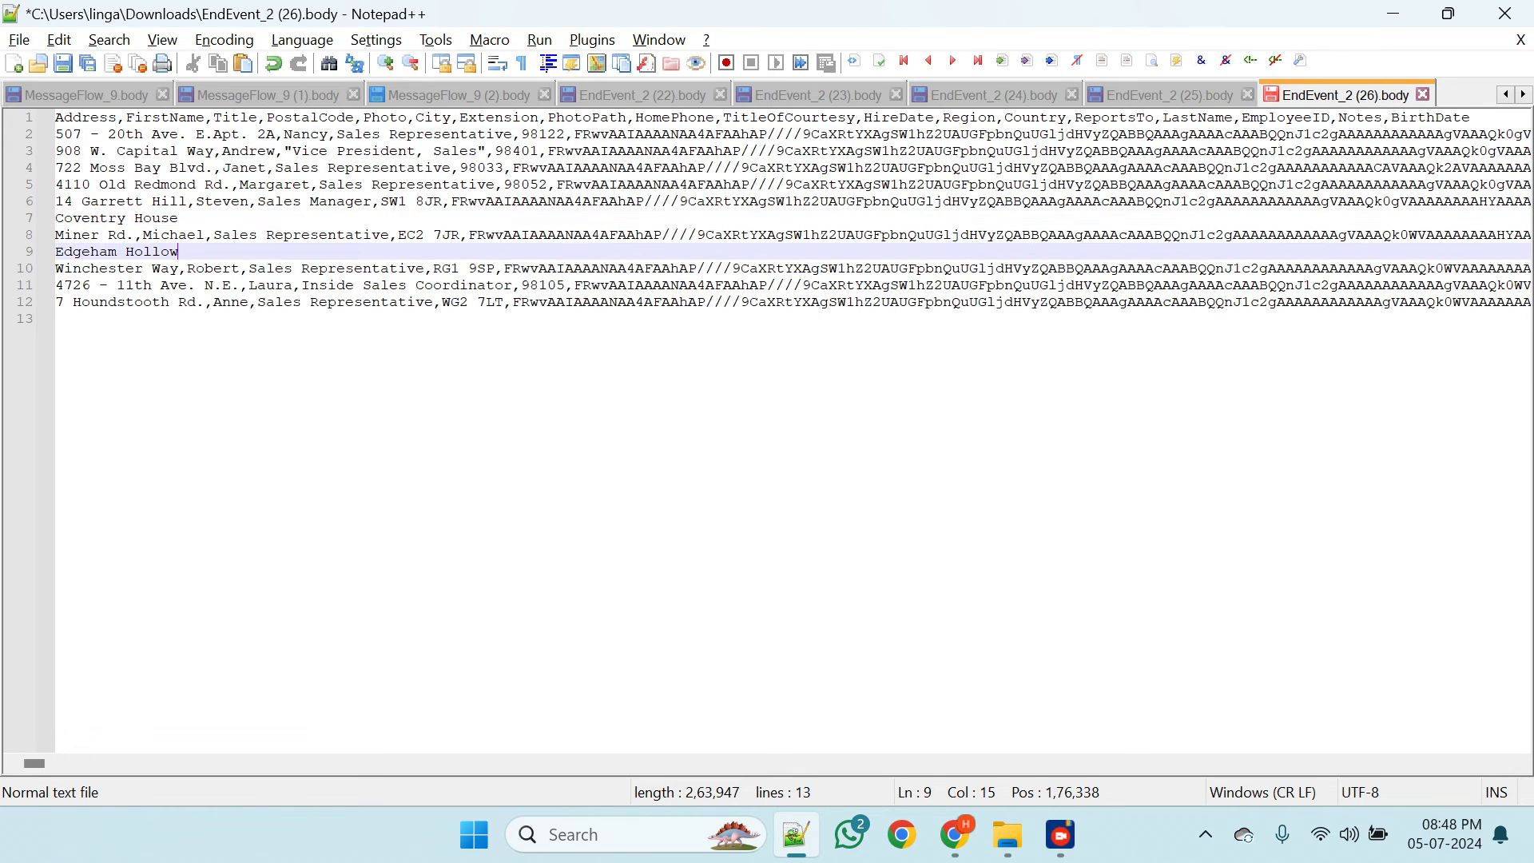
left_click(179, 218)
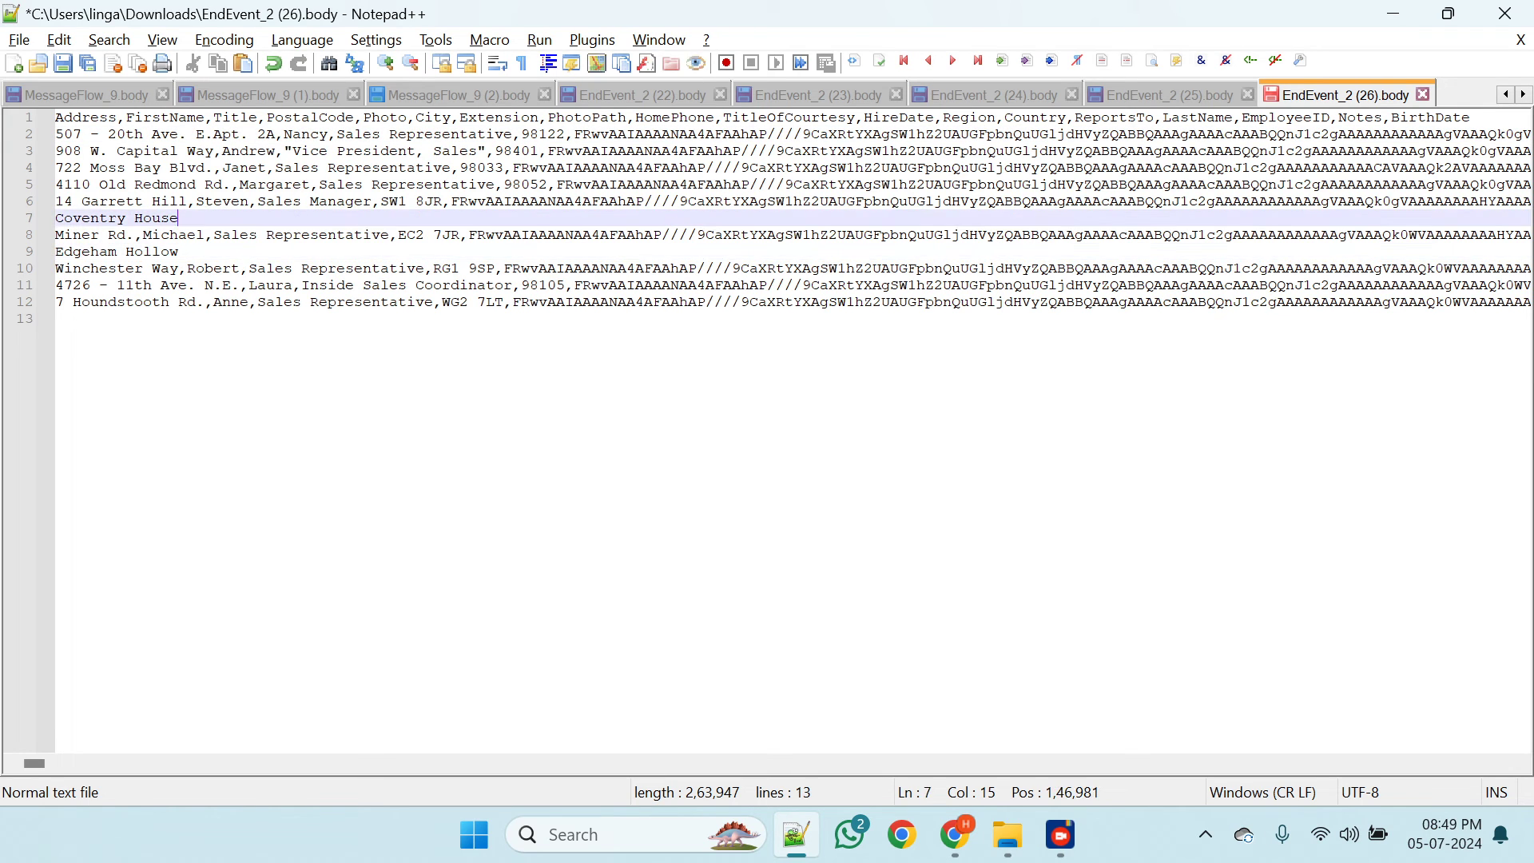
key("Delete")
left_click(179, 235)
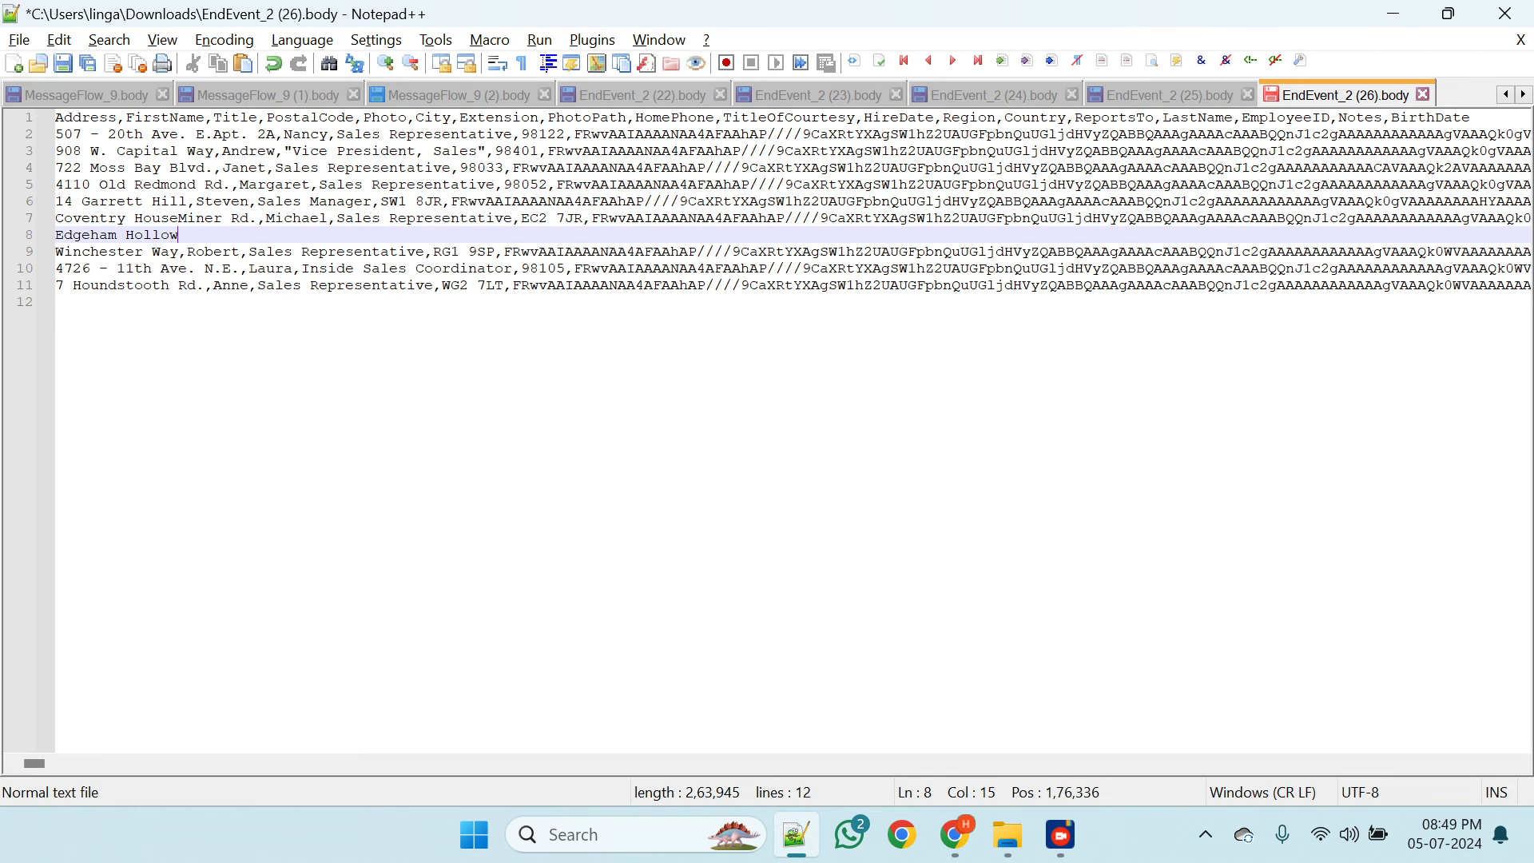
key("Delete")
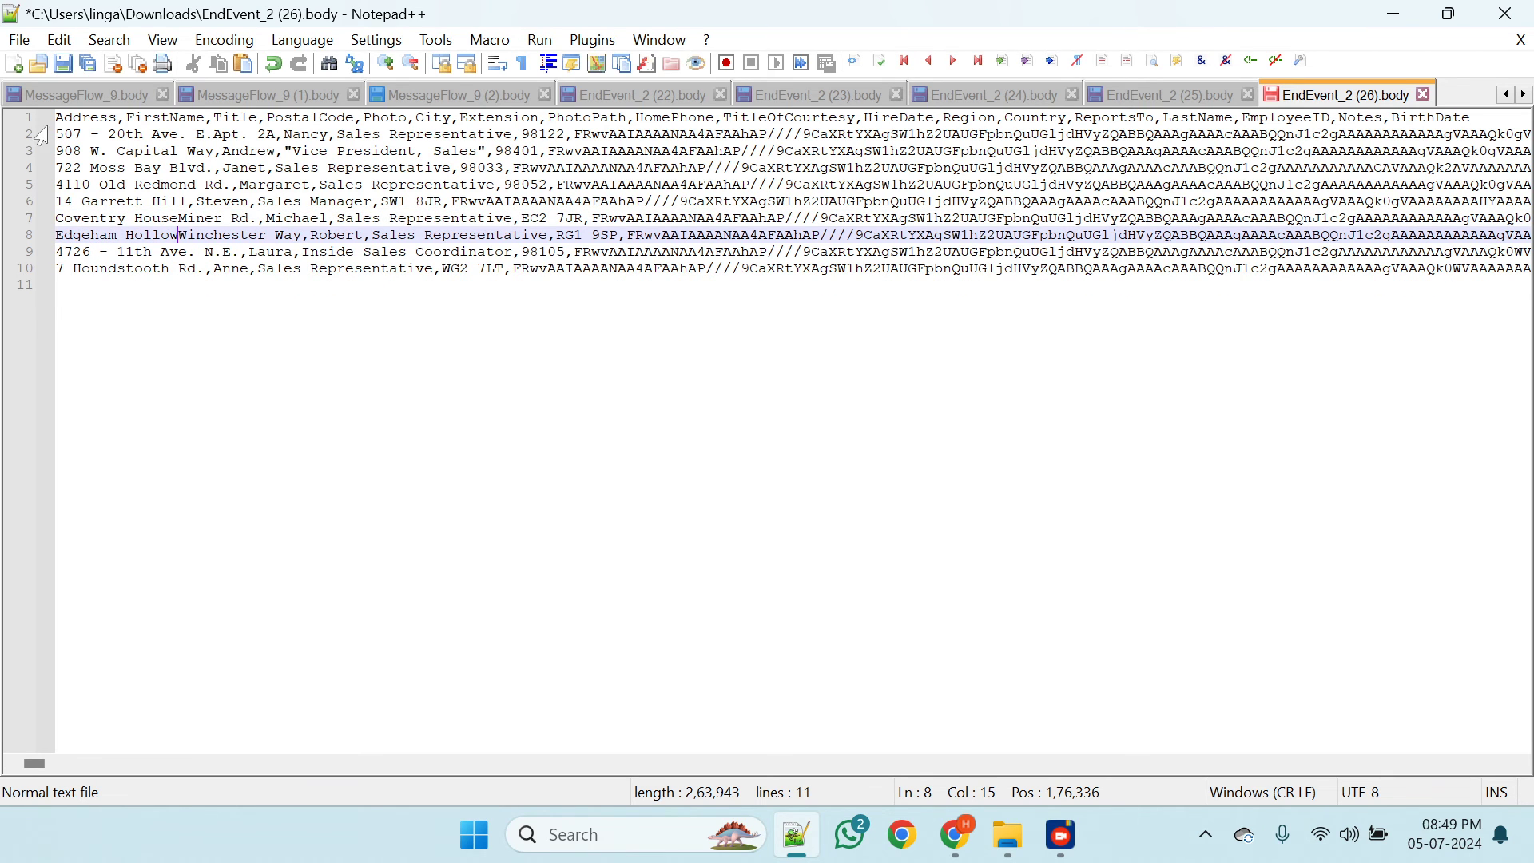
- Check the CSV's Address header against the employee rows beneath it, and switch back to the Cloud Integration browser window
double_click(66, 120)
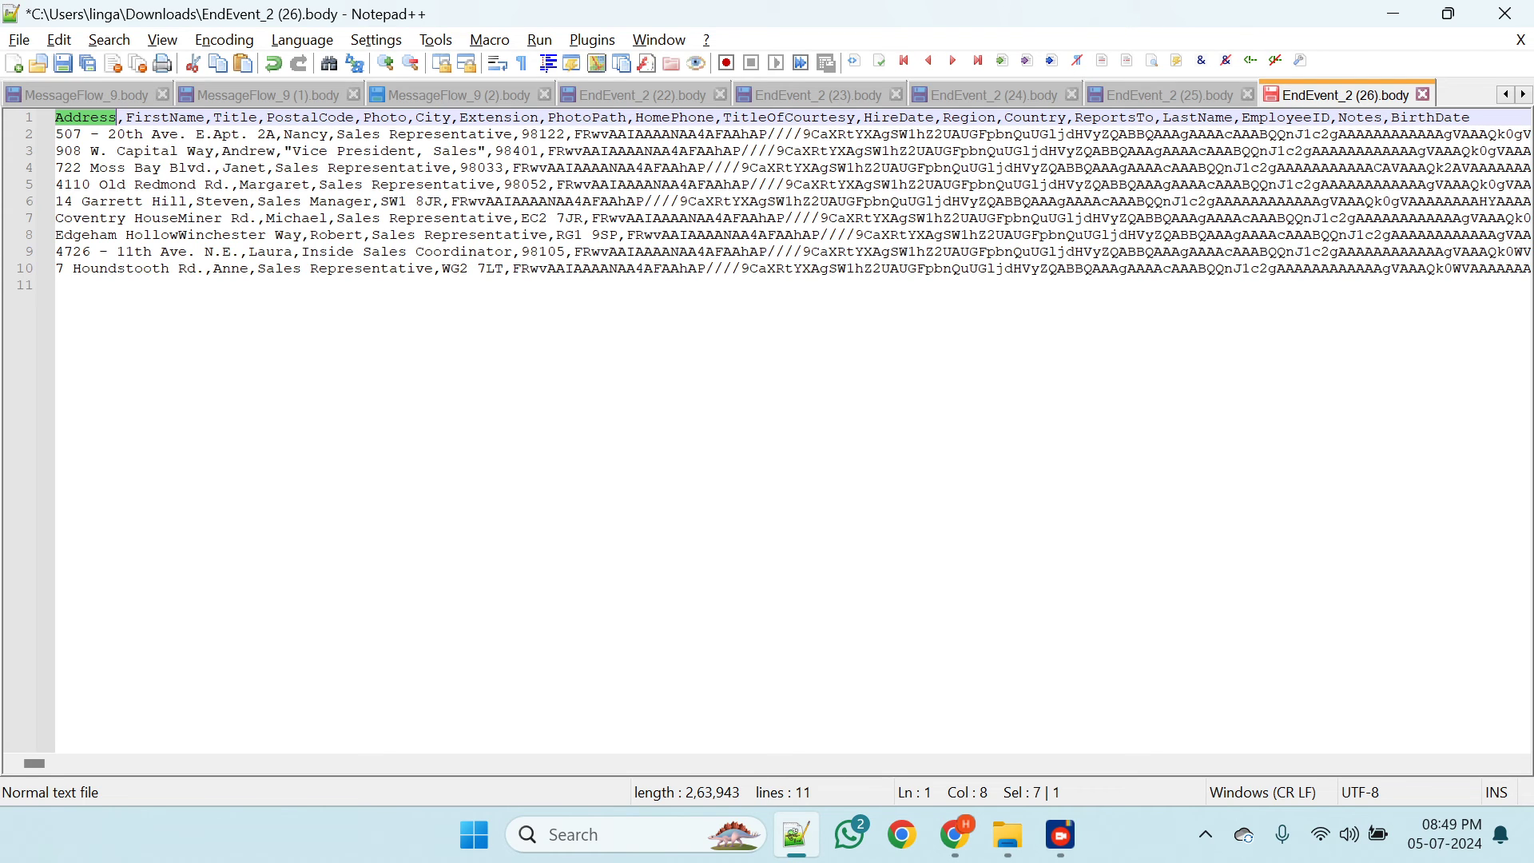
double_click(99, 269)
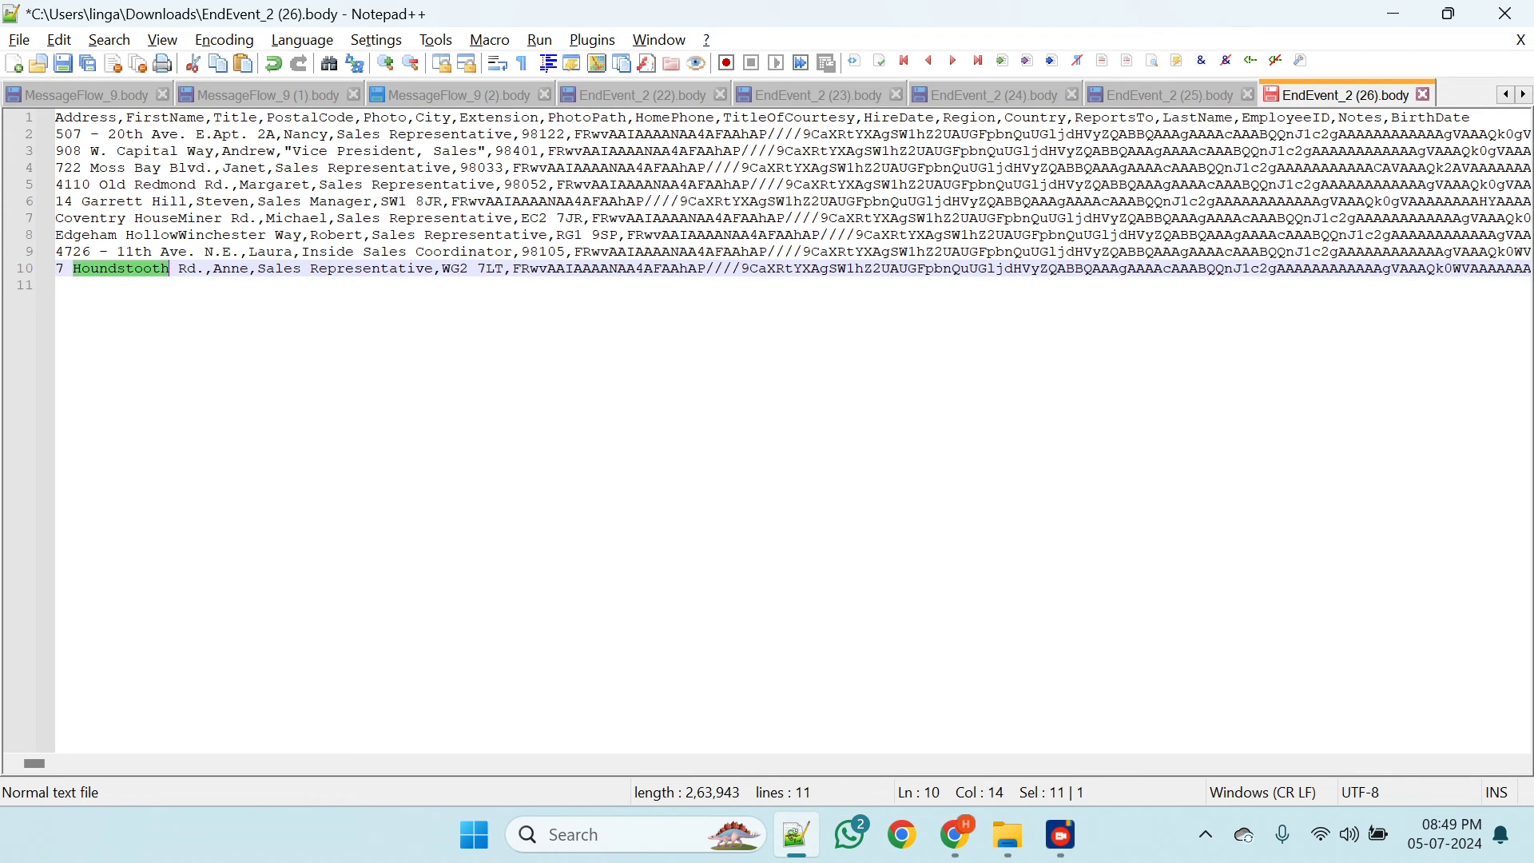
left_click_drag(73, 134, 96, 294)
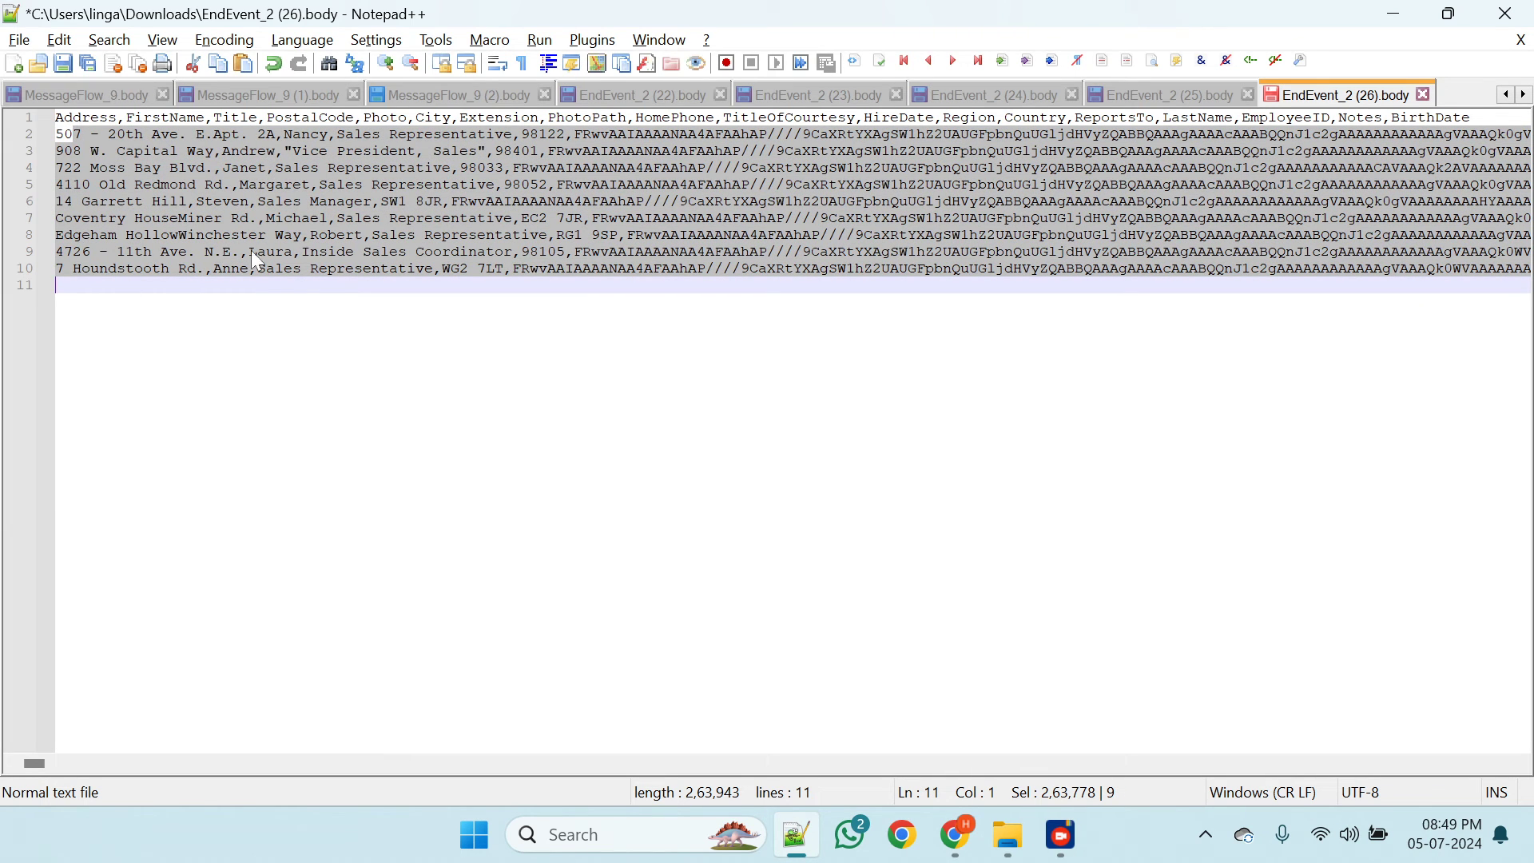
scroll(332, 253, "right", 2)
scroll(333, 253, "left", 2)
key("alt+Tab")
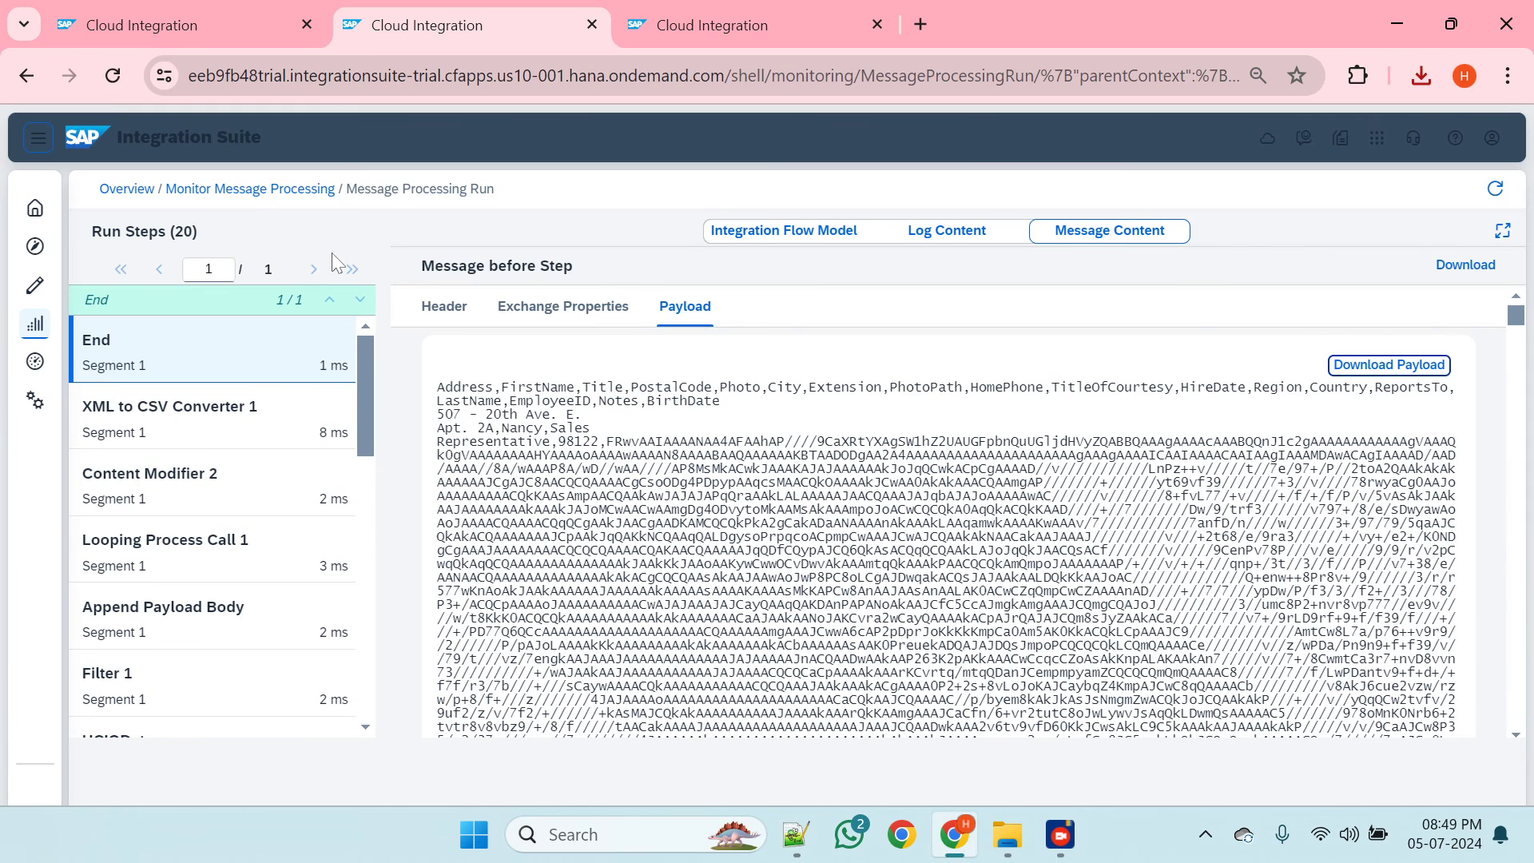
- In the LoopingProcessCall flow, set the Looping Process Call step's maximum number of iterations to 2
left_click(193, 9)
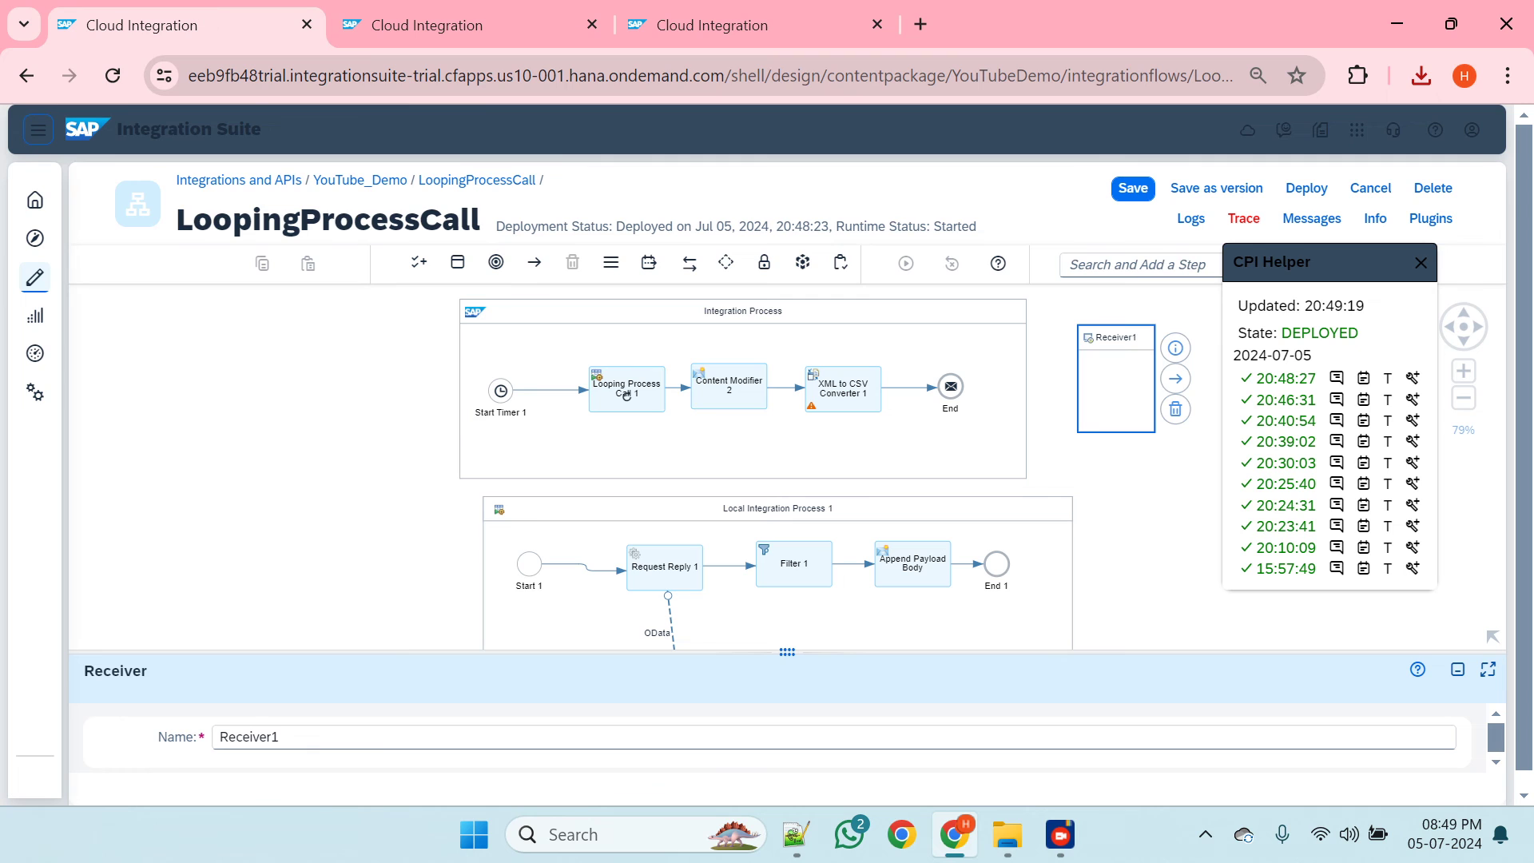
left_click(630, 390)
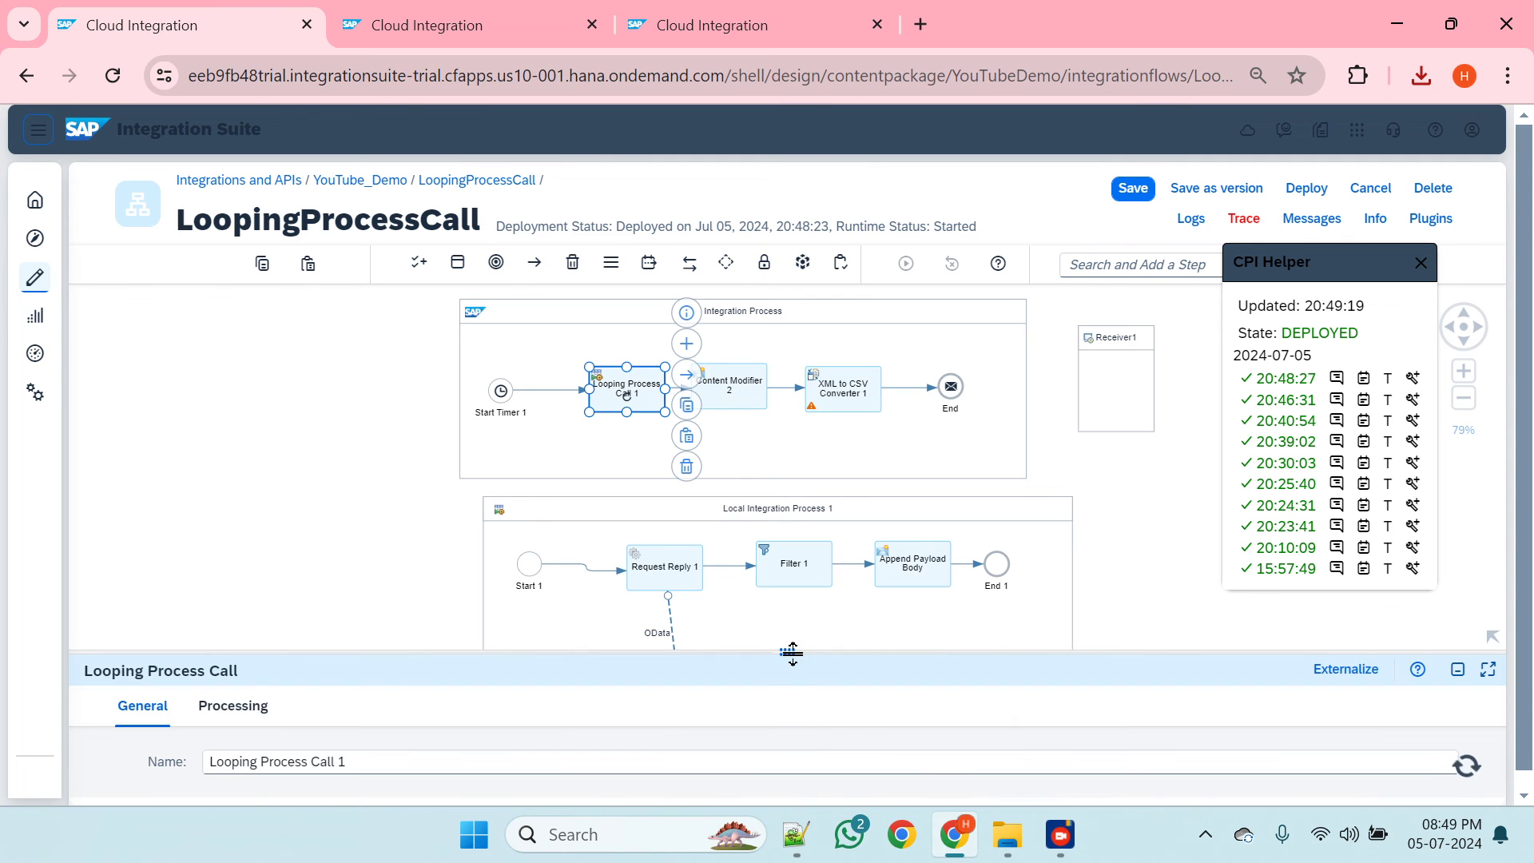
left_click_drag(791, 650, 767, 457)
left_click(252, 504)
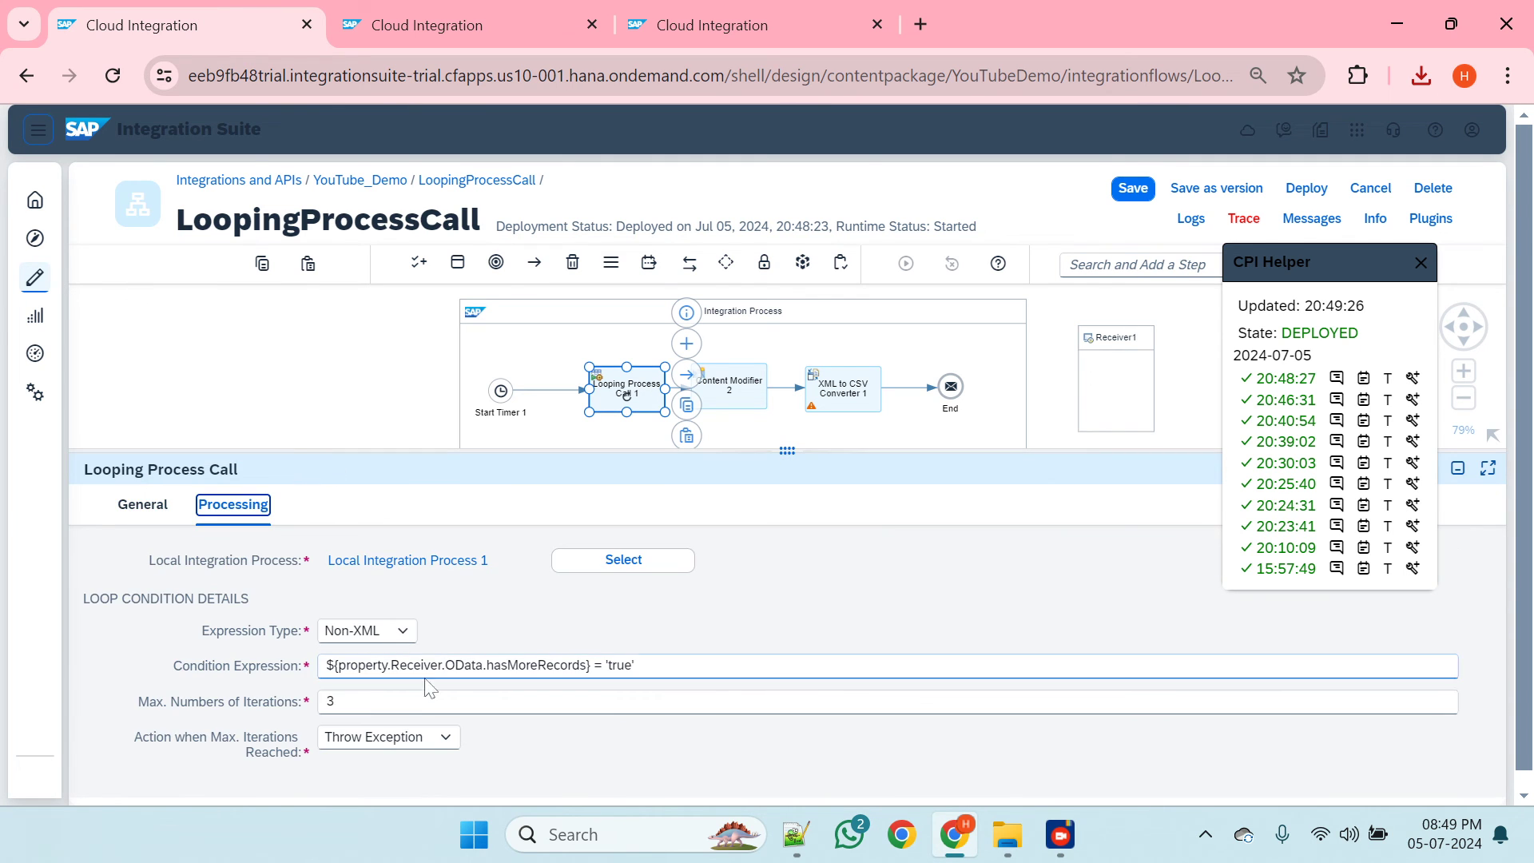
type("2")
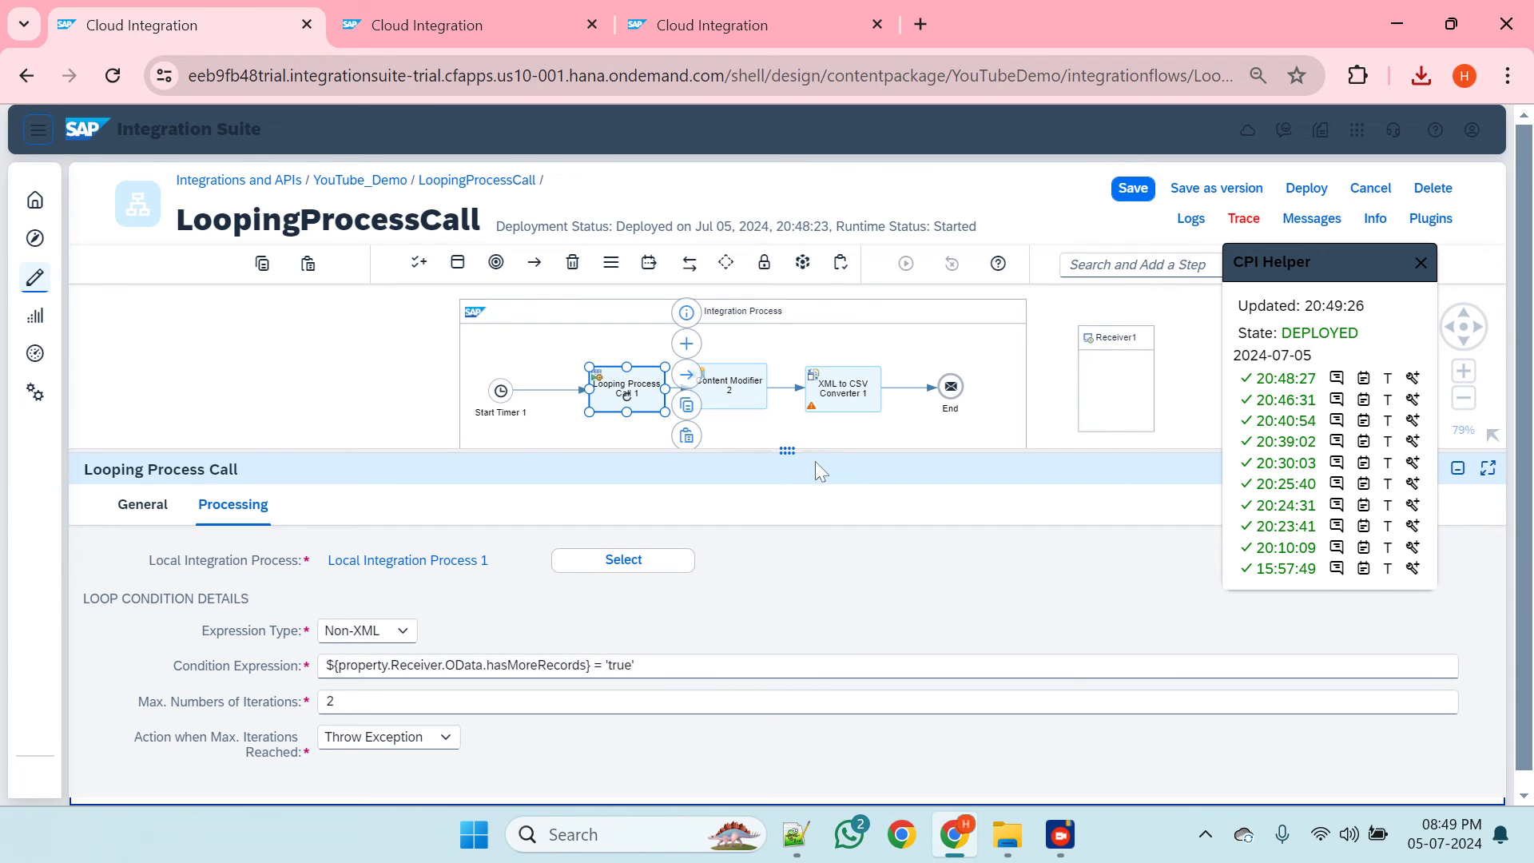
left_click_drag(805, 452, 803, 588)
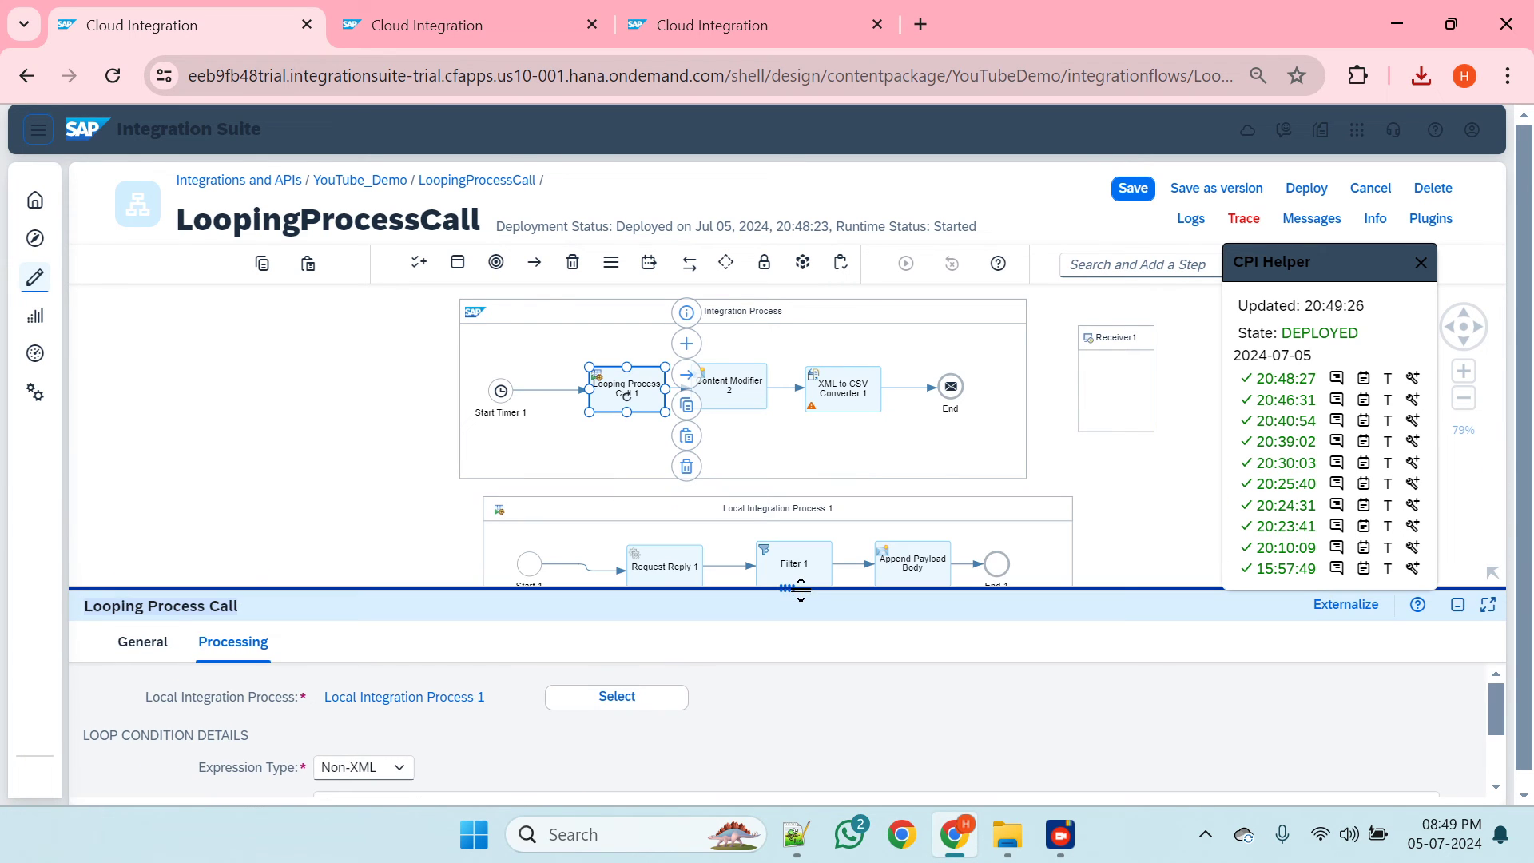
- Close the CPI Helper panel and review the loop's condition expression, iteration limit and available actions for reaching the maximum iterations
left_click(1420, 263)
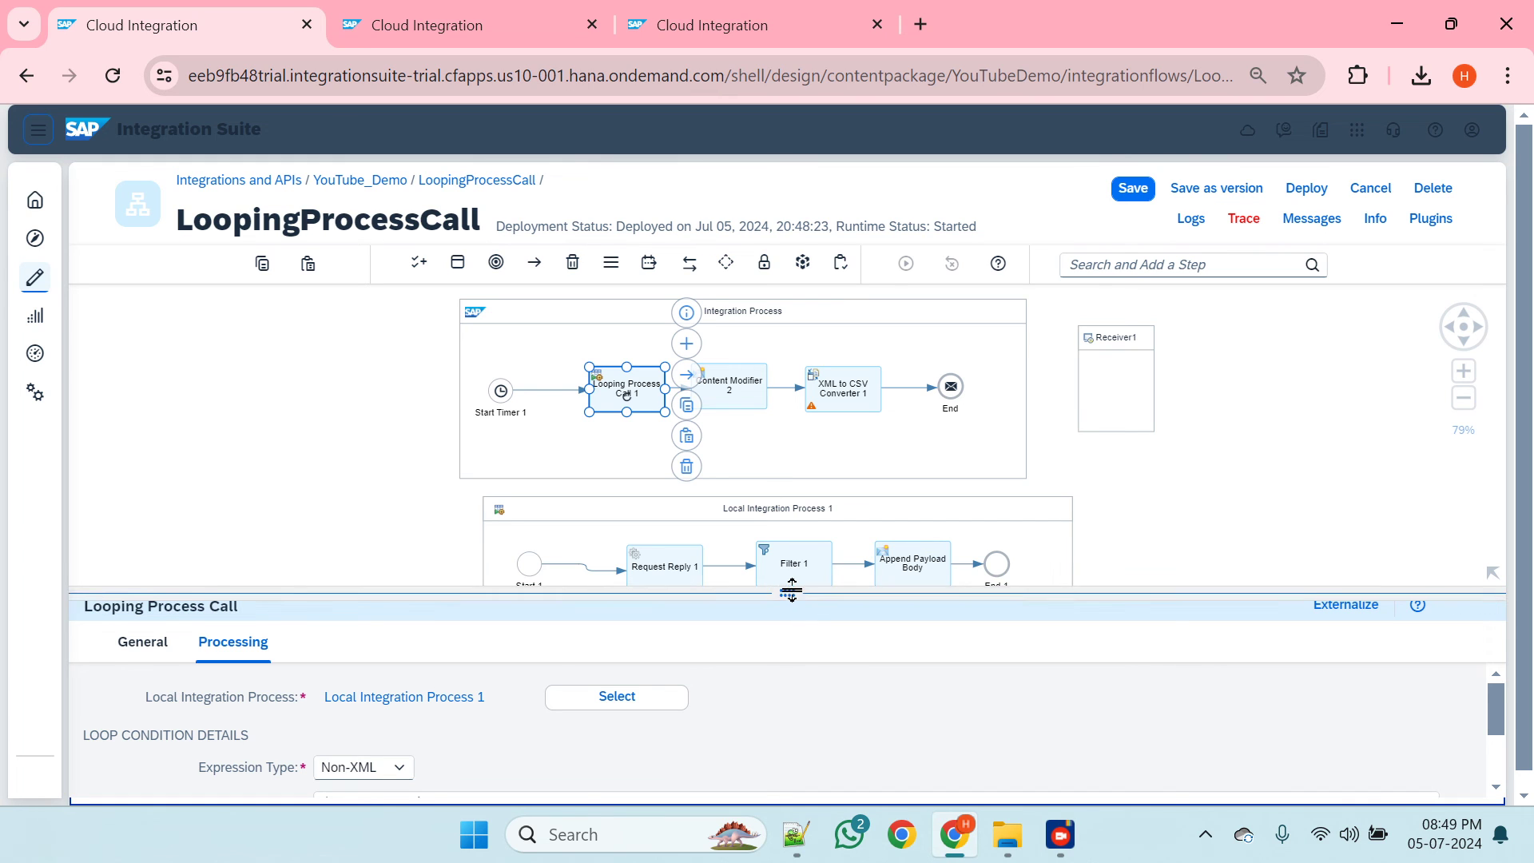
left_click_drag(787, 589, 788, 397)
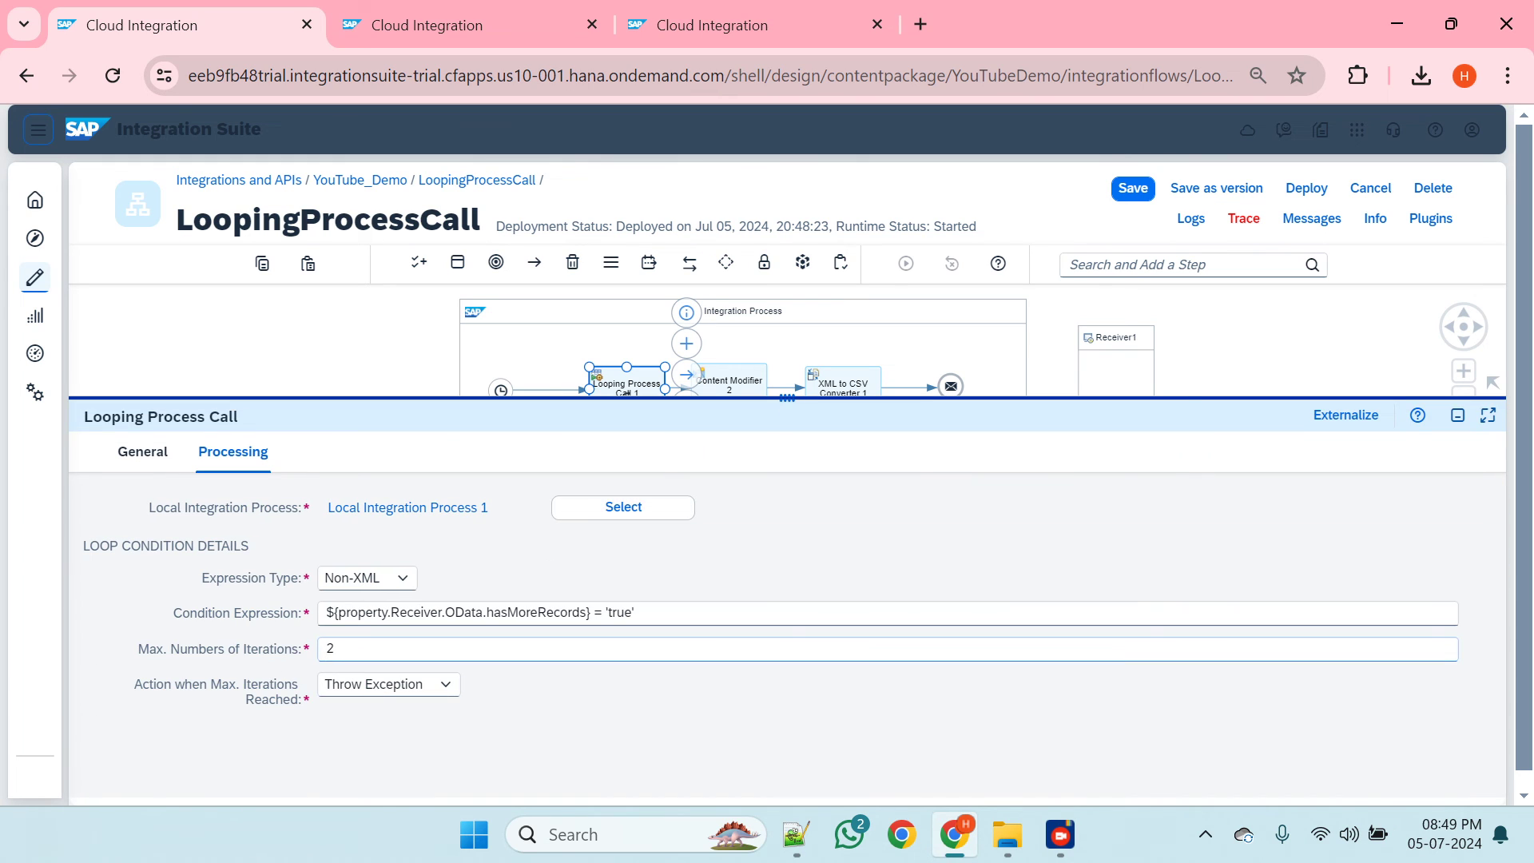
left_click_drag(351, 649, 320, 648)
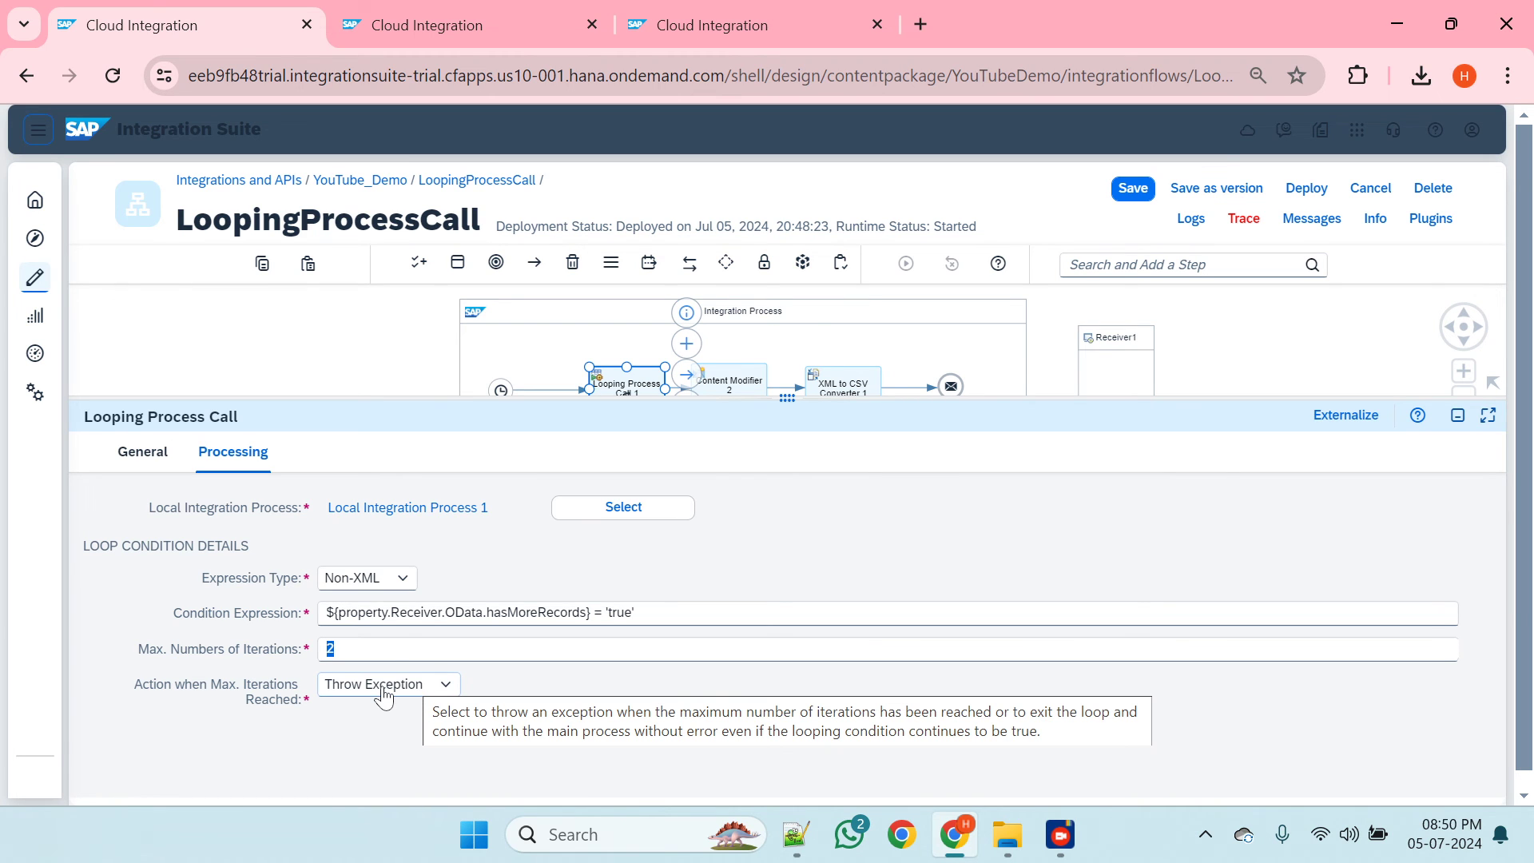
double_click(620, 612)
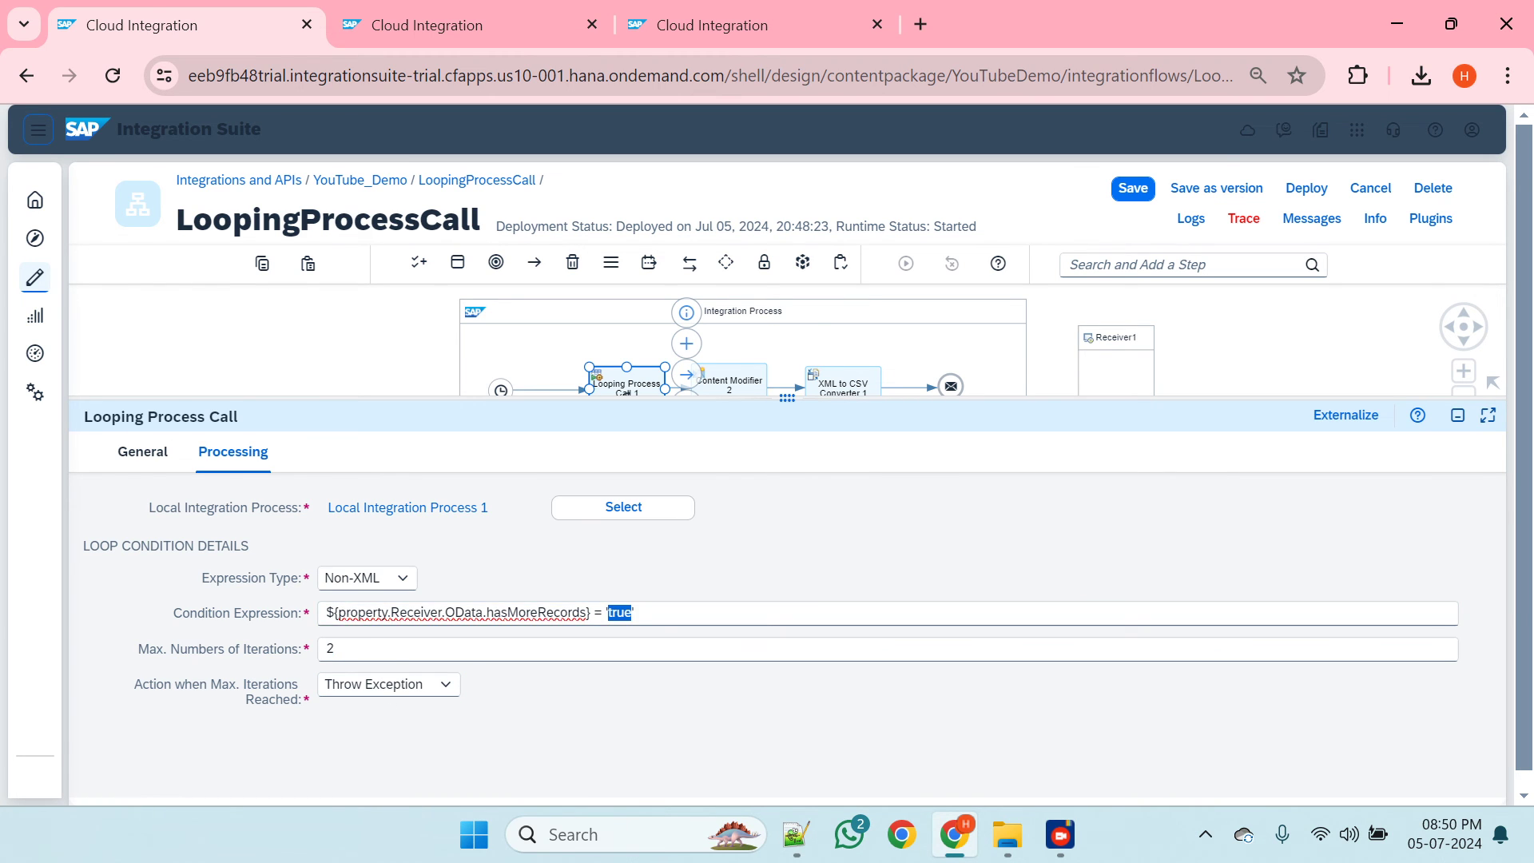
key("Tab")
left_click(612, 613)
double_click(620, 612)
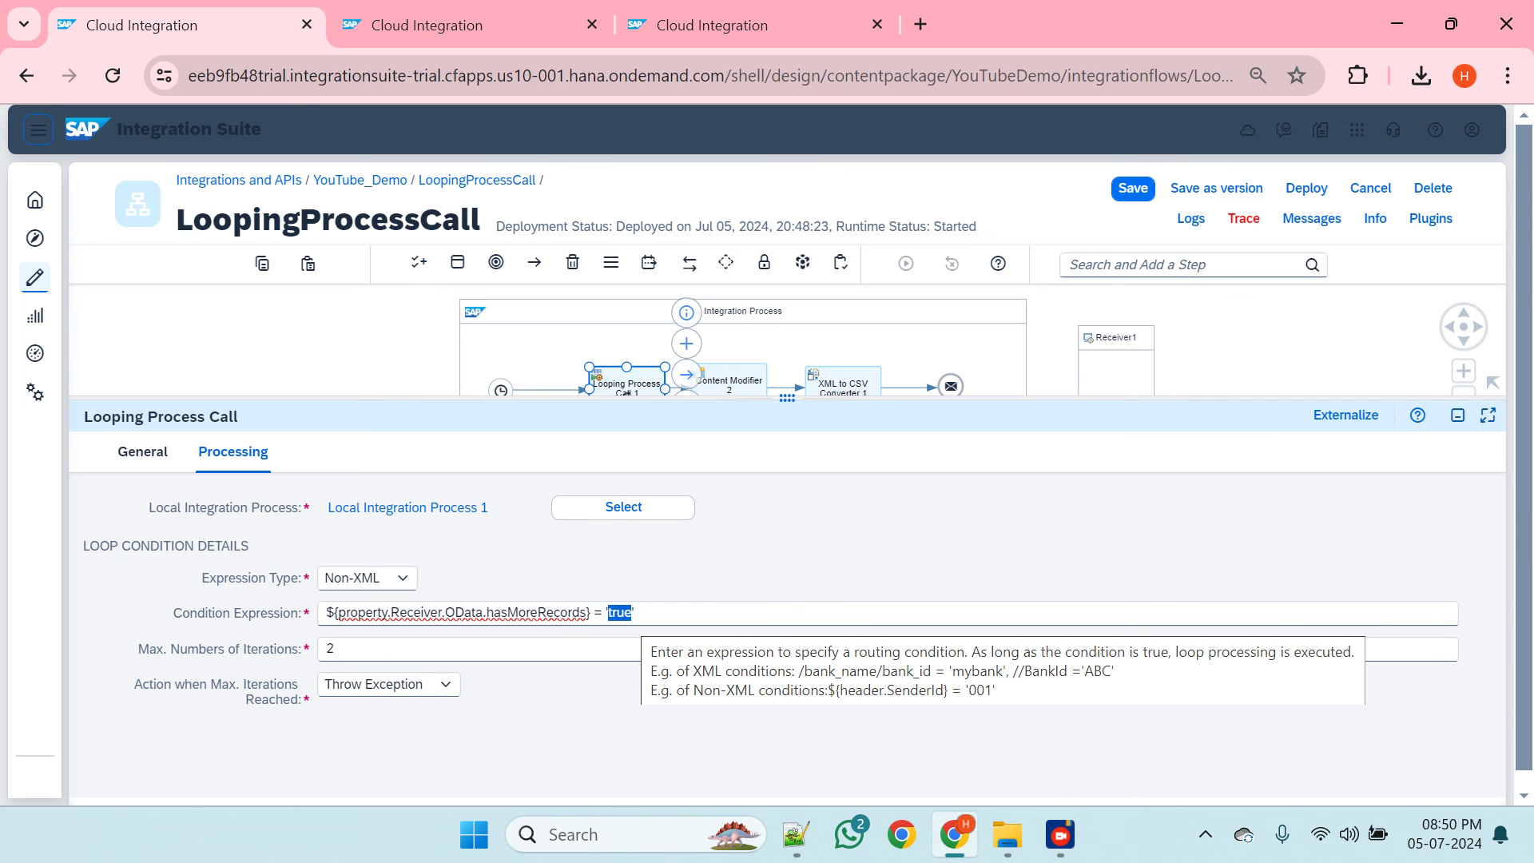
key("Tab")
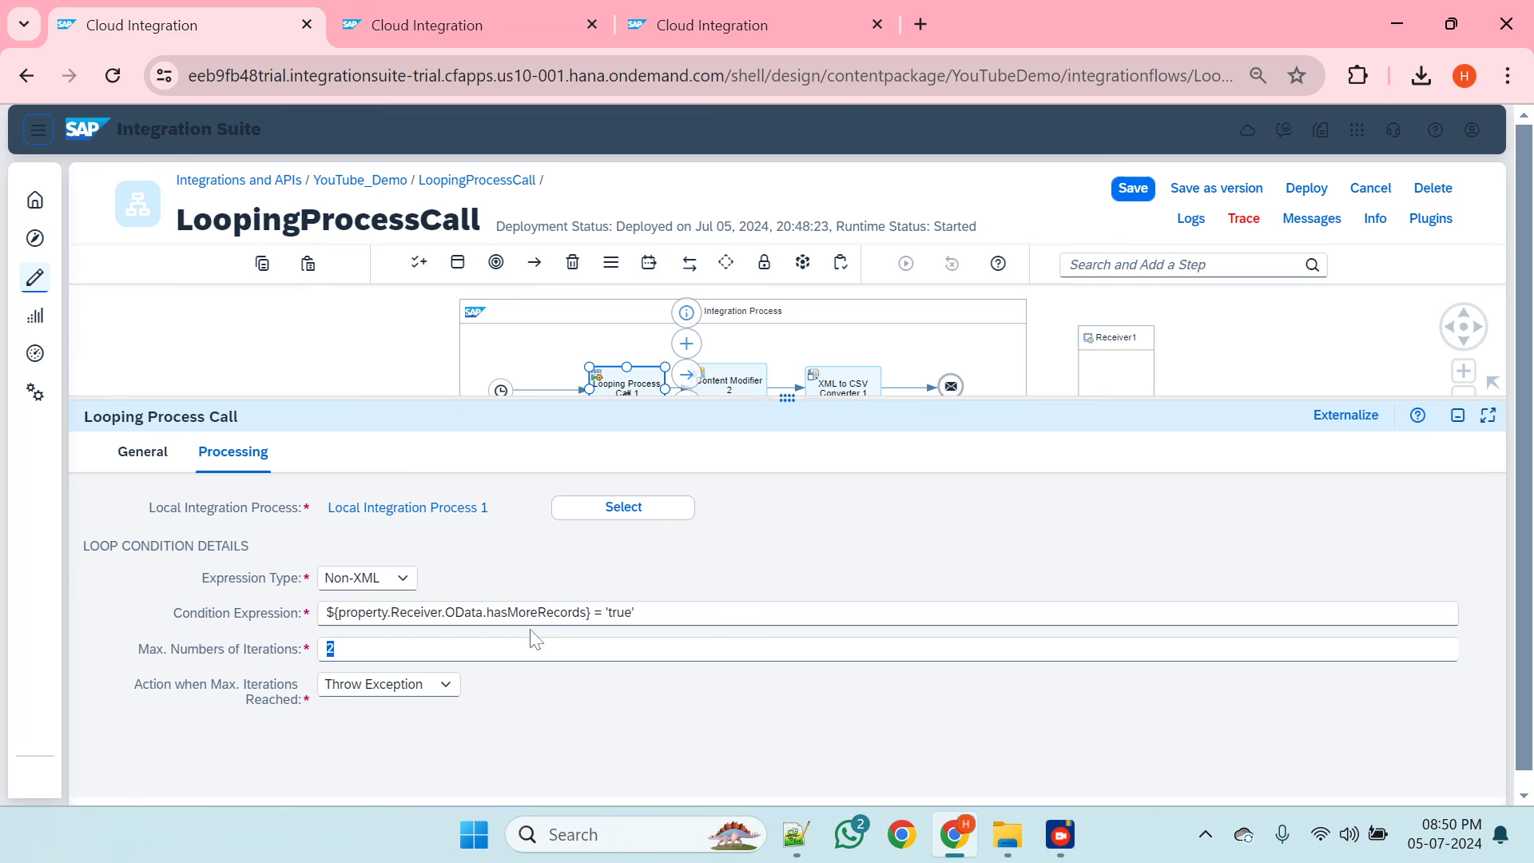
double_click(620, 612)
key("Tab")
left_click(356, 690)
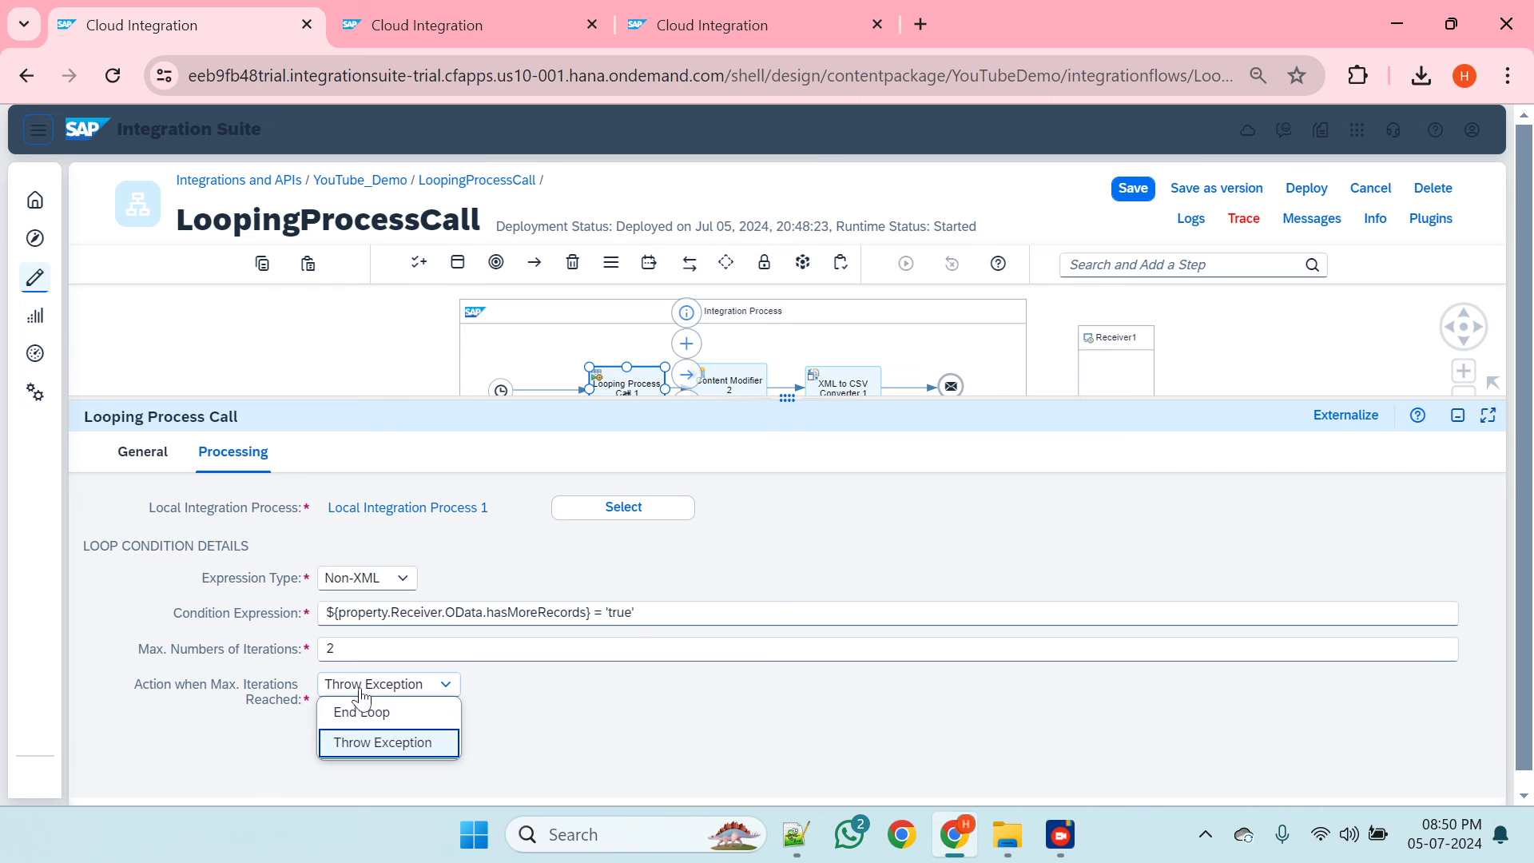
left_click(342, 746)
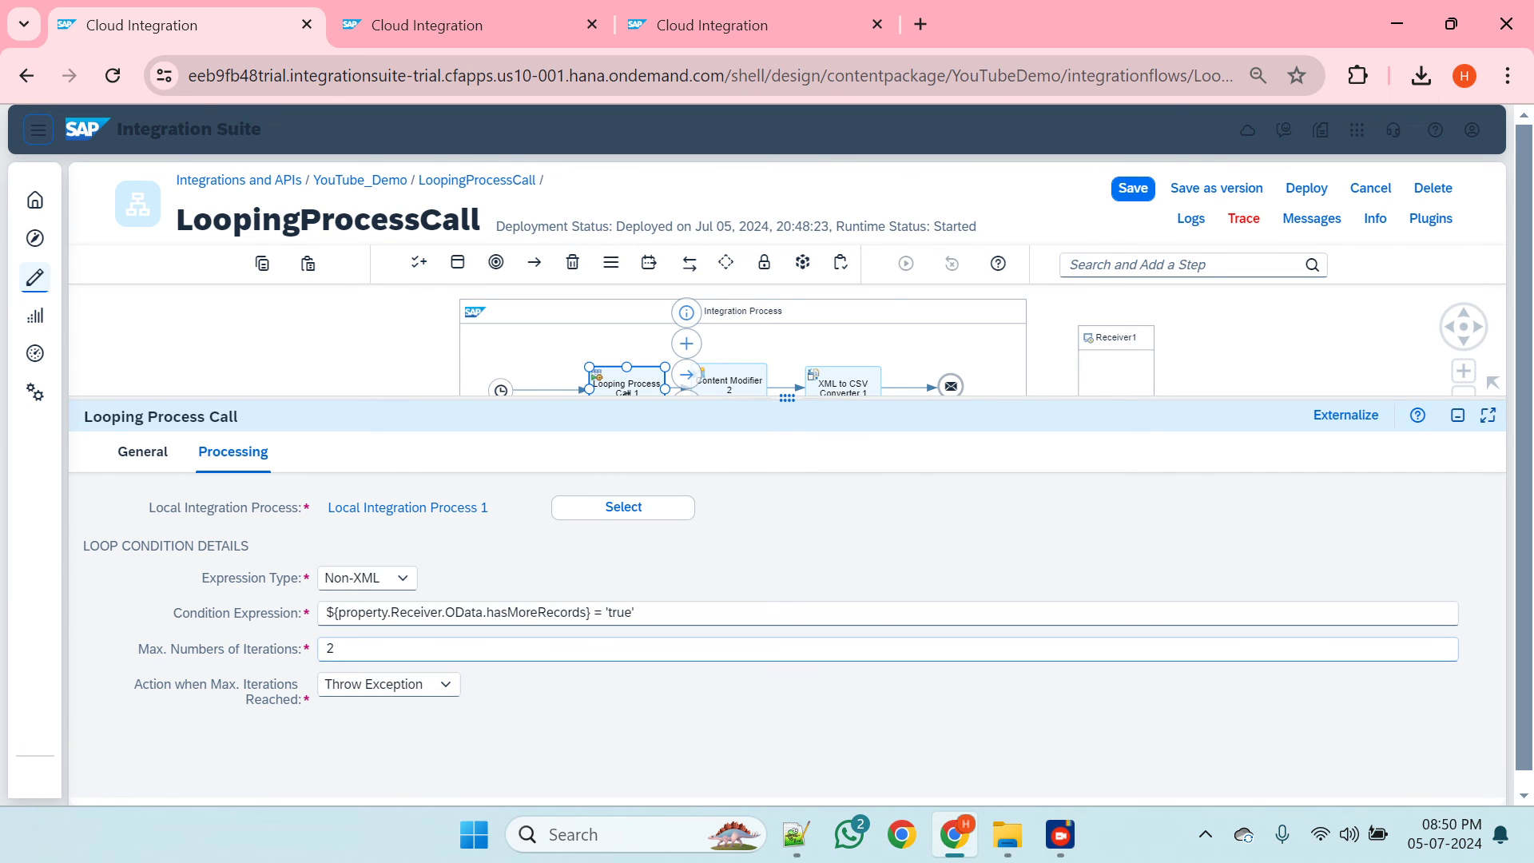
- Set the Looping Process Call's action when maximum iterations are reached to End Loop, and recheck the iteration limit and condition
double_click(331, 648)
left_click(617, 612)
left_click(361, 688)
left_click(370, 719)
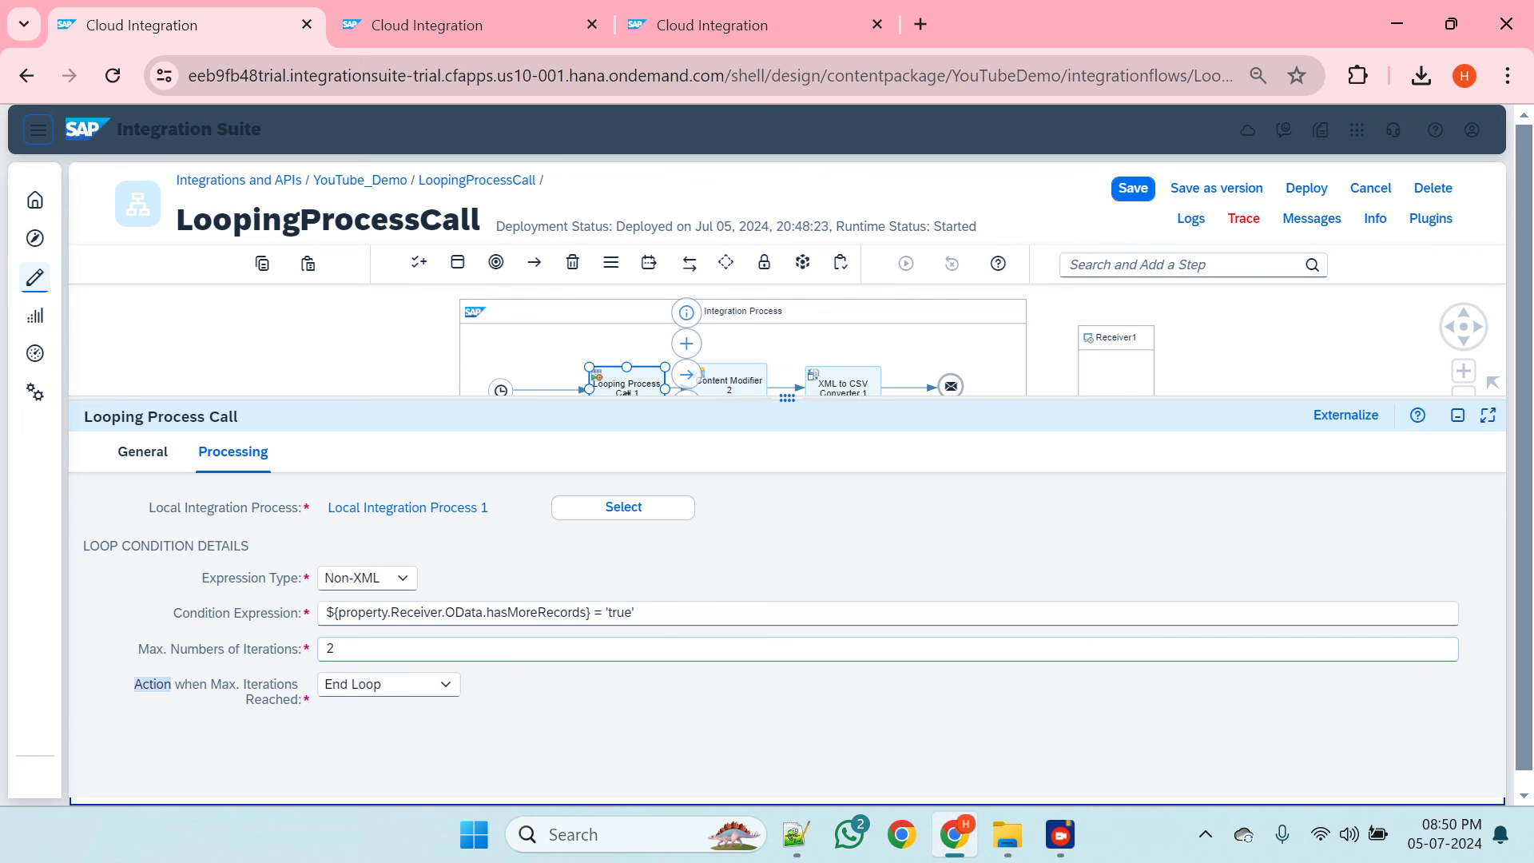
double_click(331, 648)
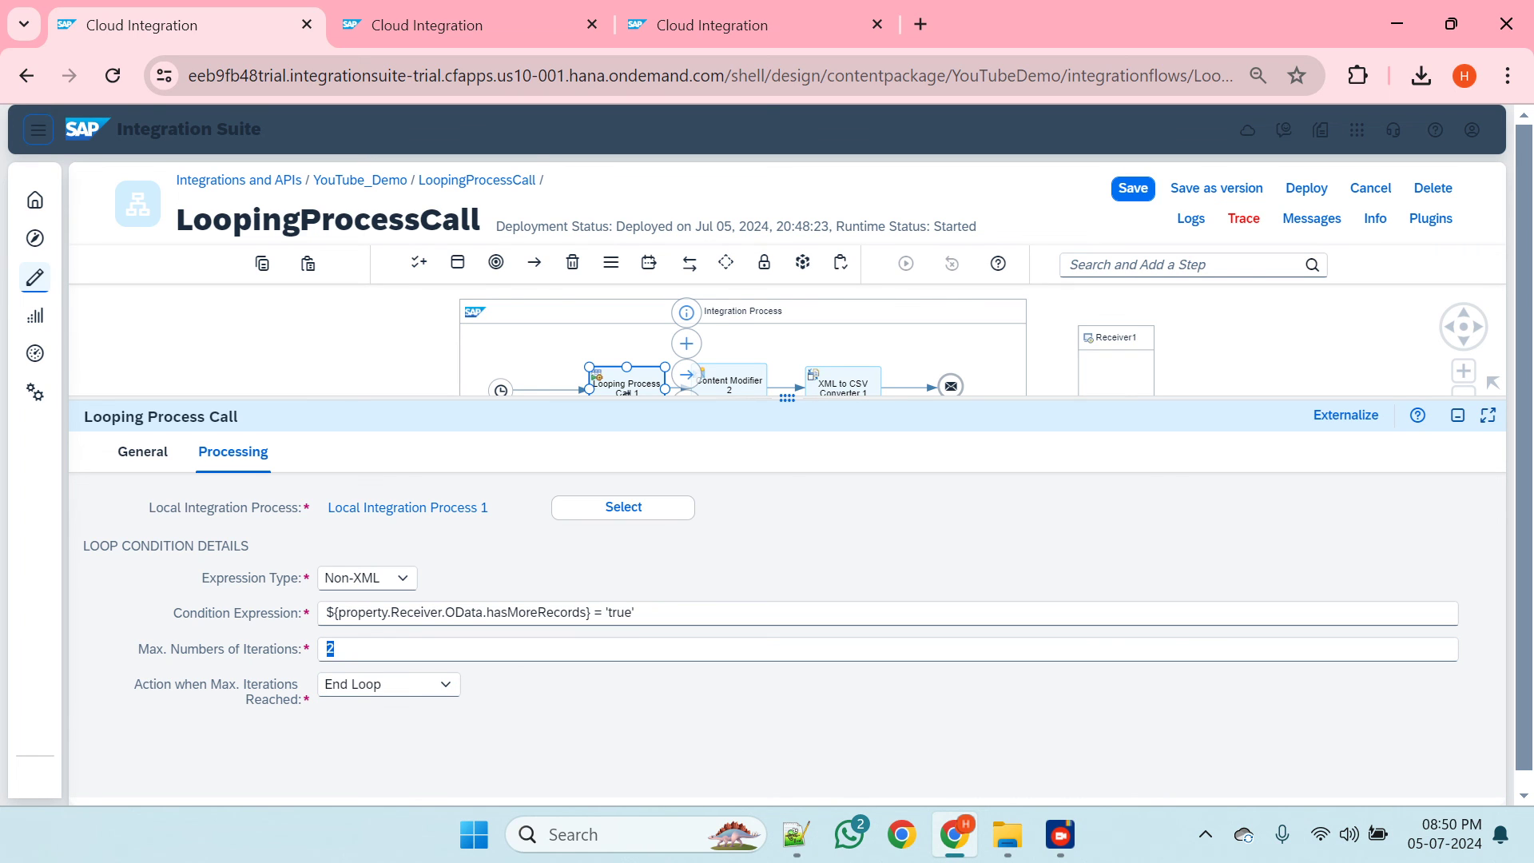
left_click(607, 612)
mouse_move(382, 703)
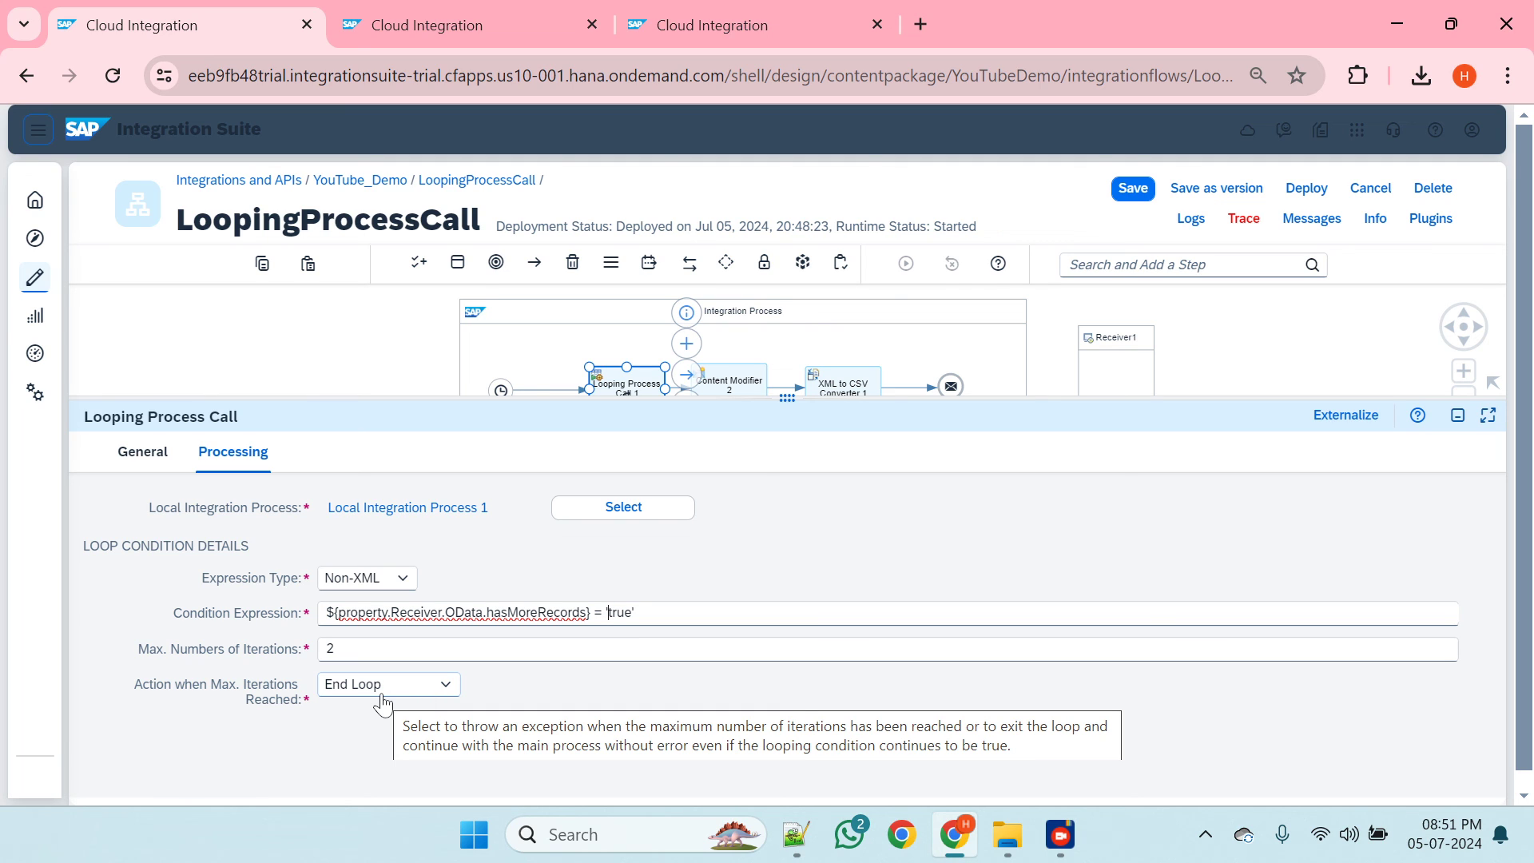
- Set the Looping Process Call's maximum number of iterations to 4 and its action when the maximum is reached to Throw Exception
left_click(345, 648)
key("BackSpace")
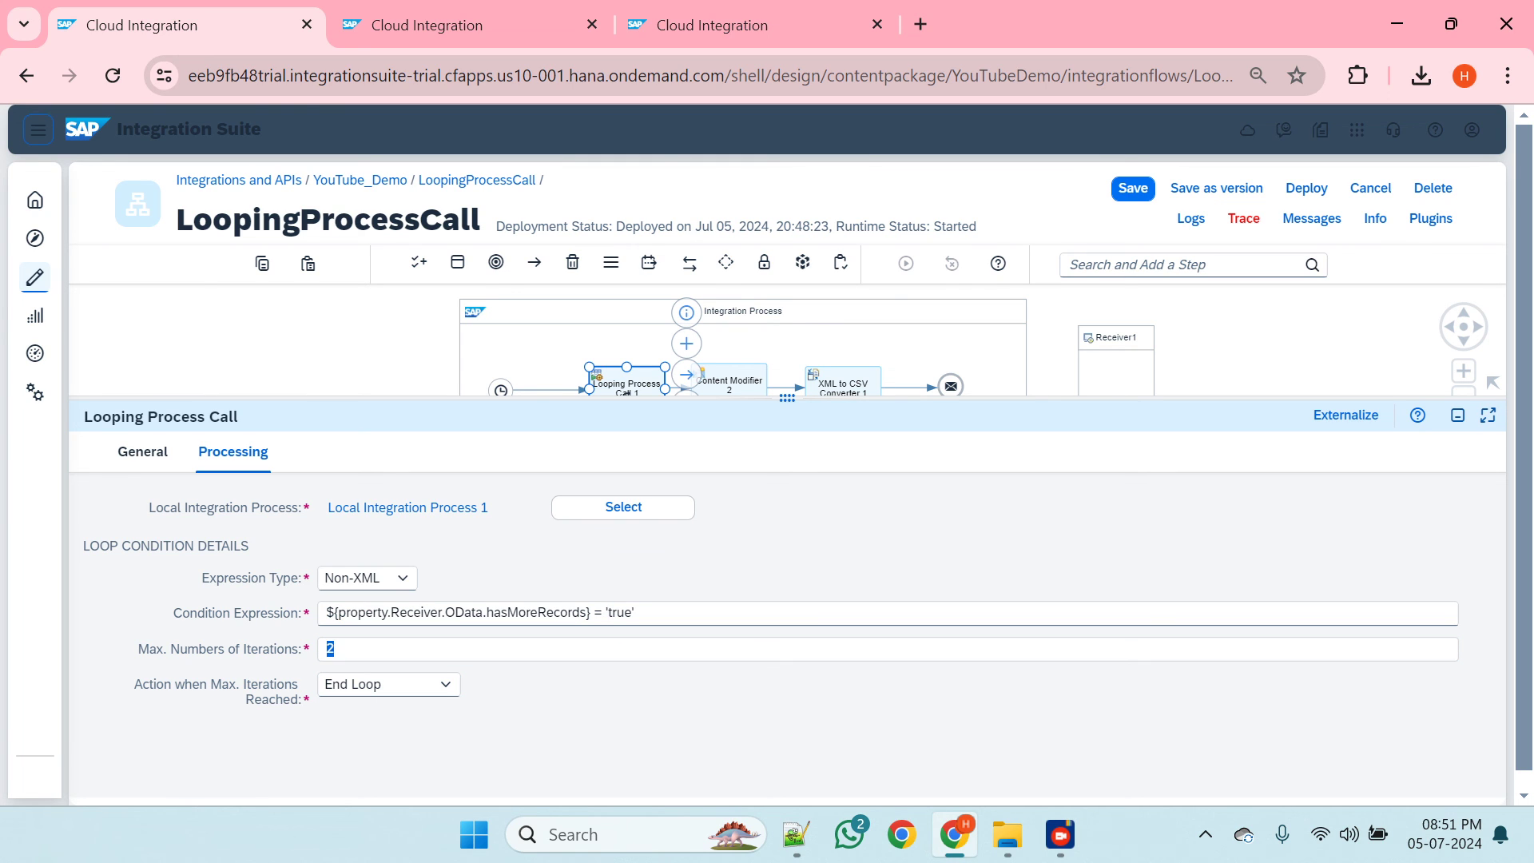
type("4")
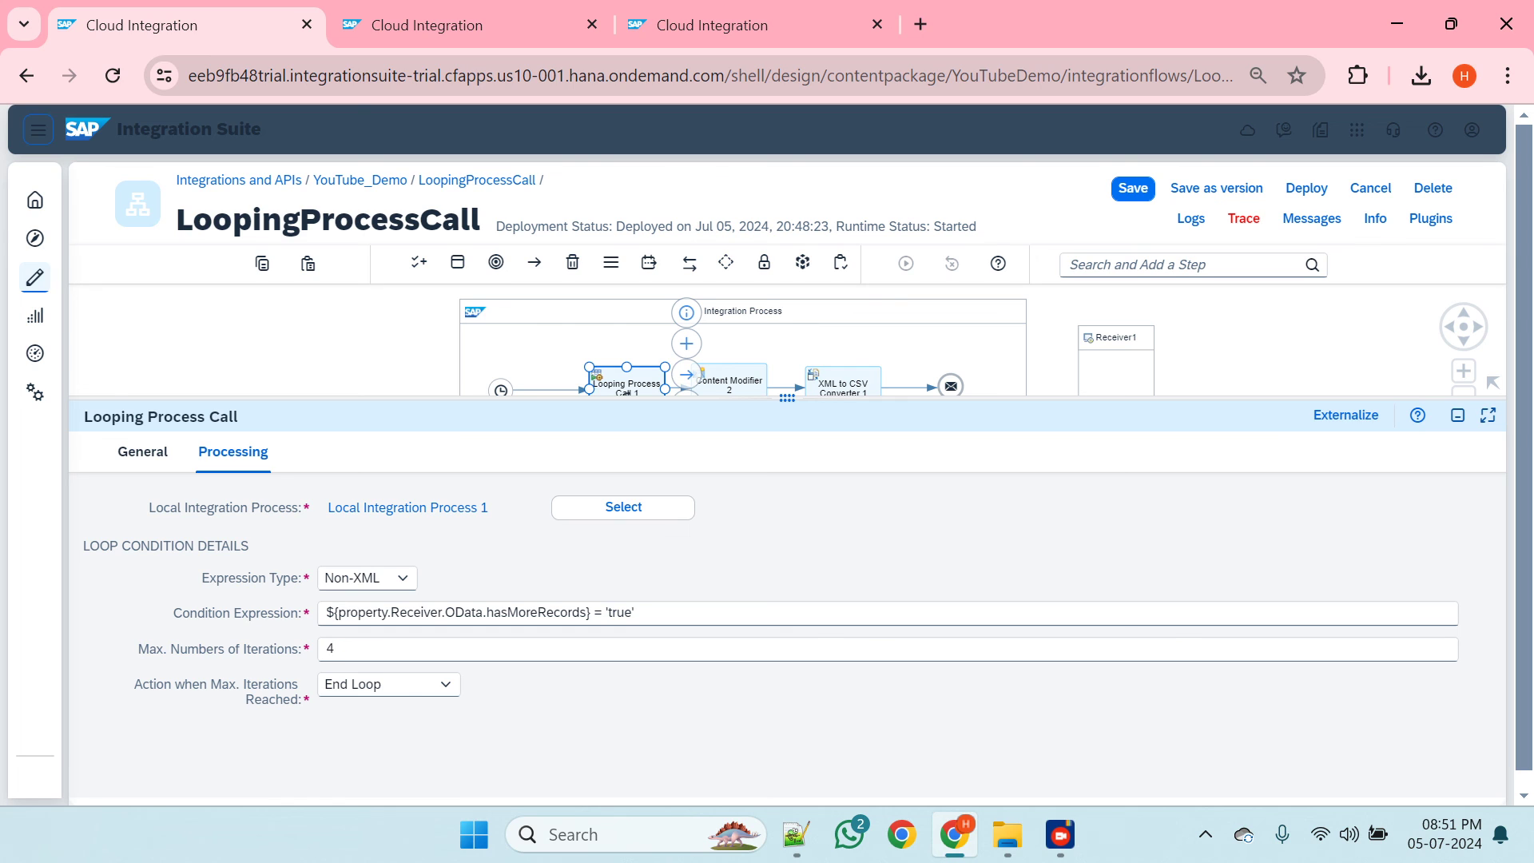
left_click(411, 685)
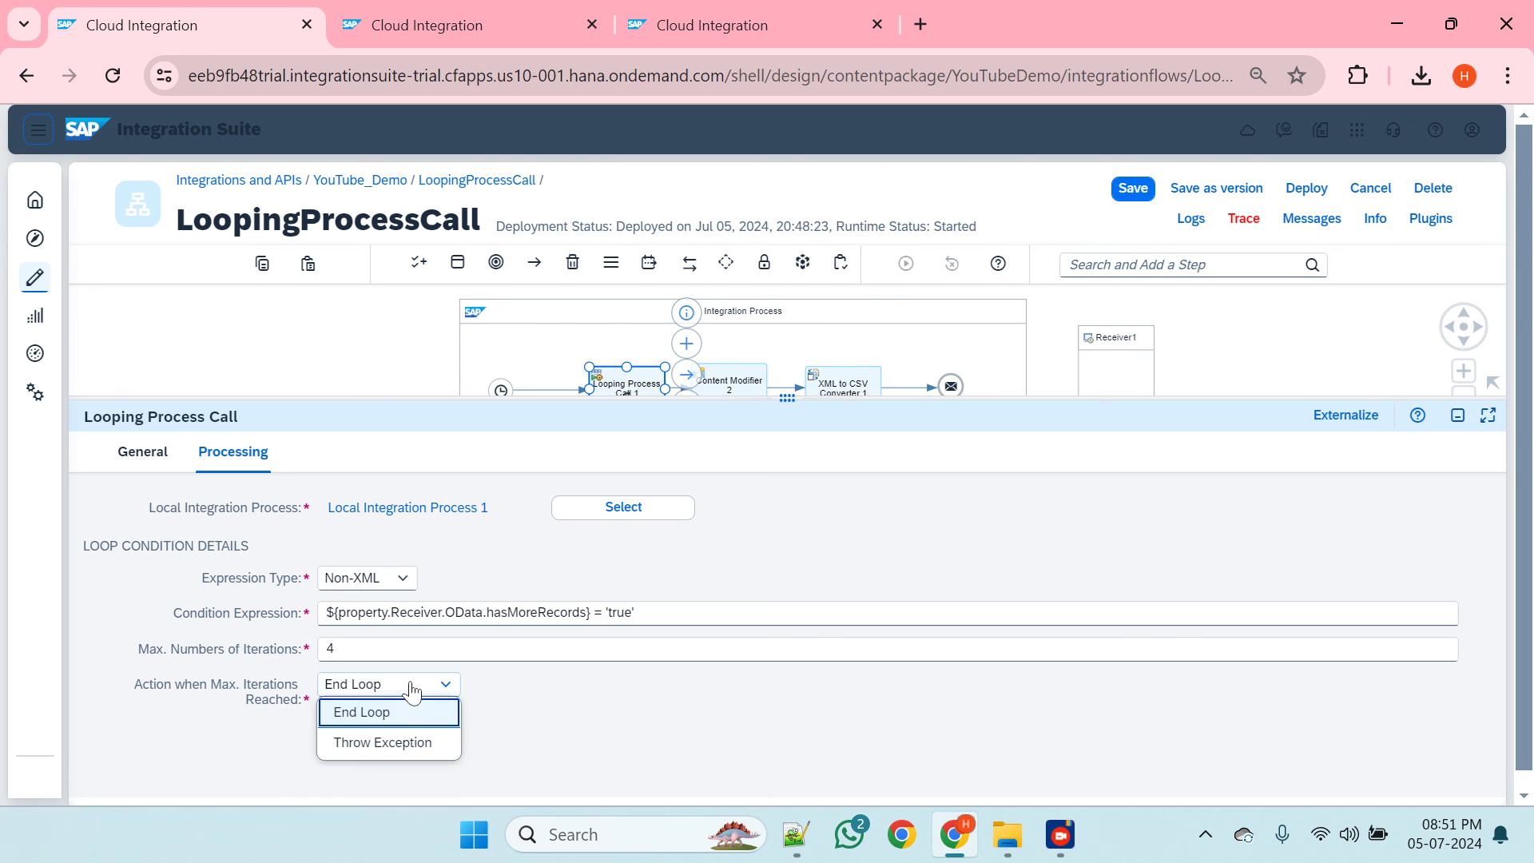
left_click(370, 743)
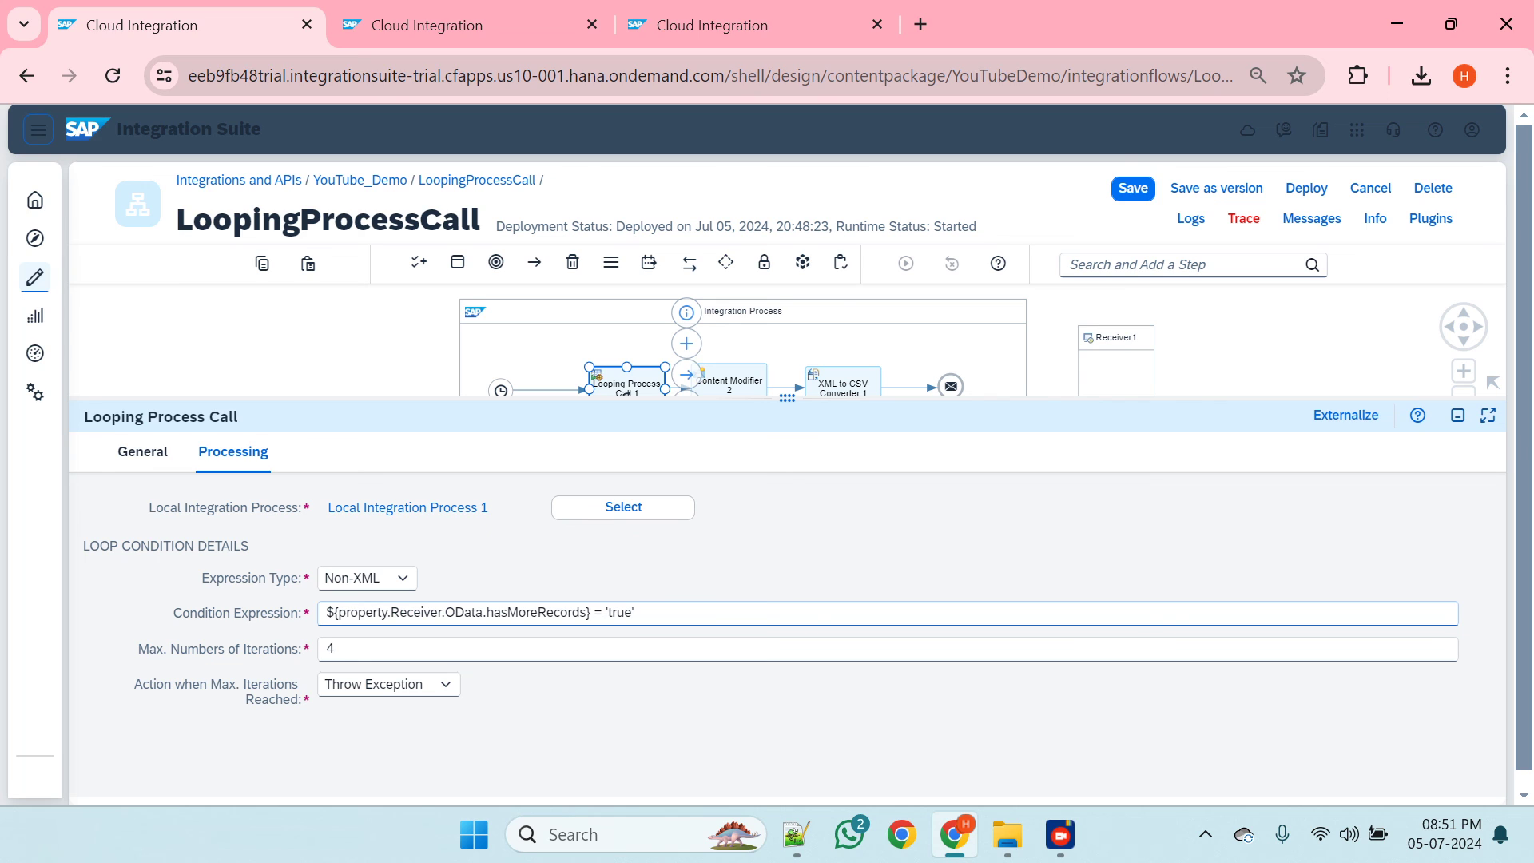
- Set the loop's maximum number of iterations to 2 and save the LoopingProcessCall flow
left_click(607, 612)
key("Tab")
type("2")
left_click(613, 613)
left_click(1138, 194)
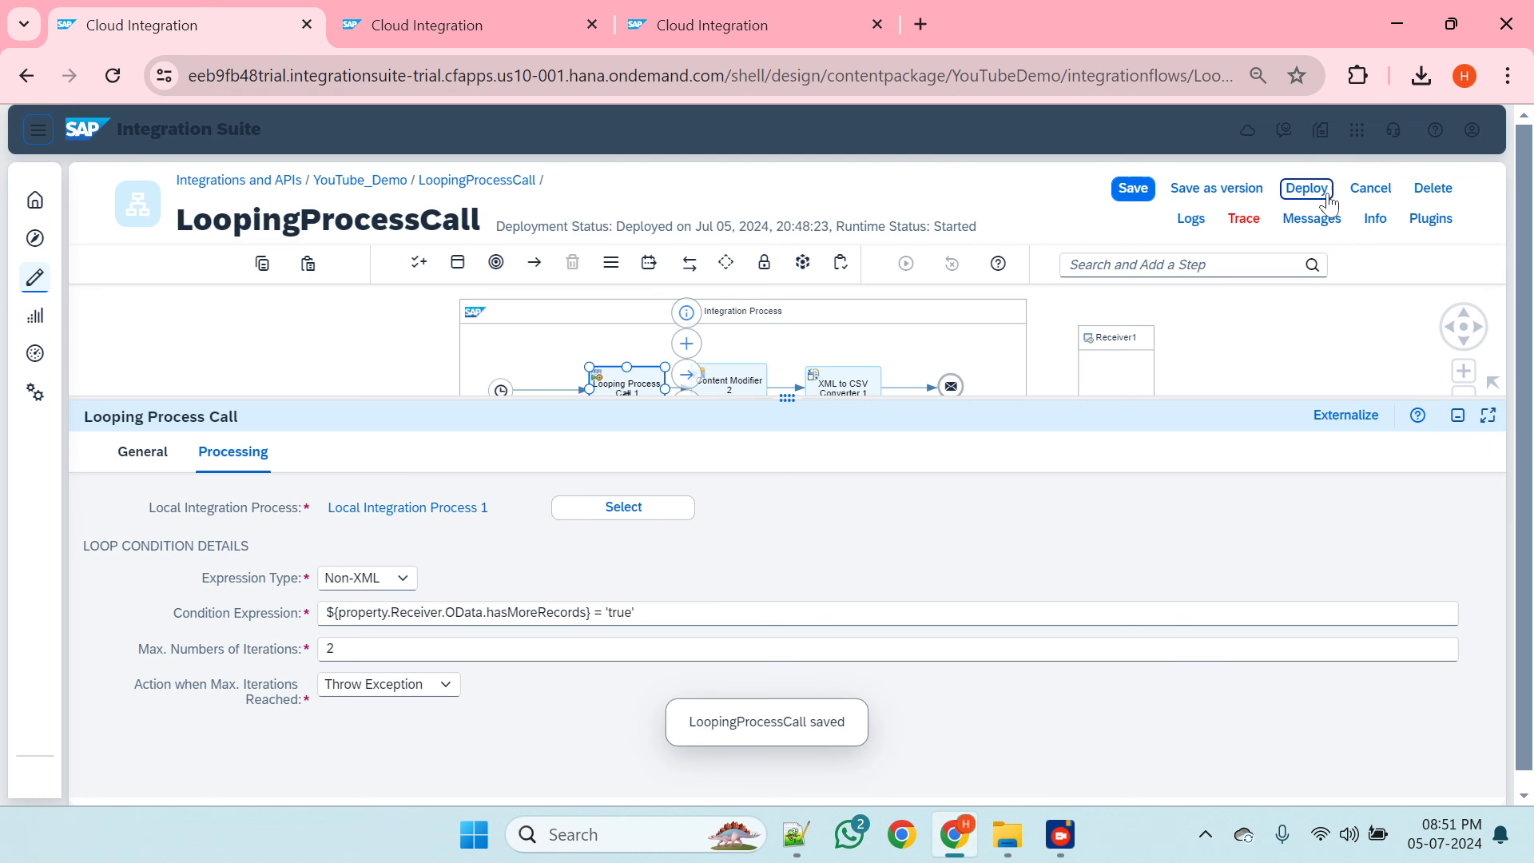
- Deploy the flow with Throw Exception and the 2-iteration limit to the Cloud Integration runtime profile, and dismiss the deployment notice
left_click(1327, 198)
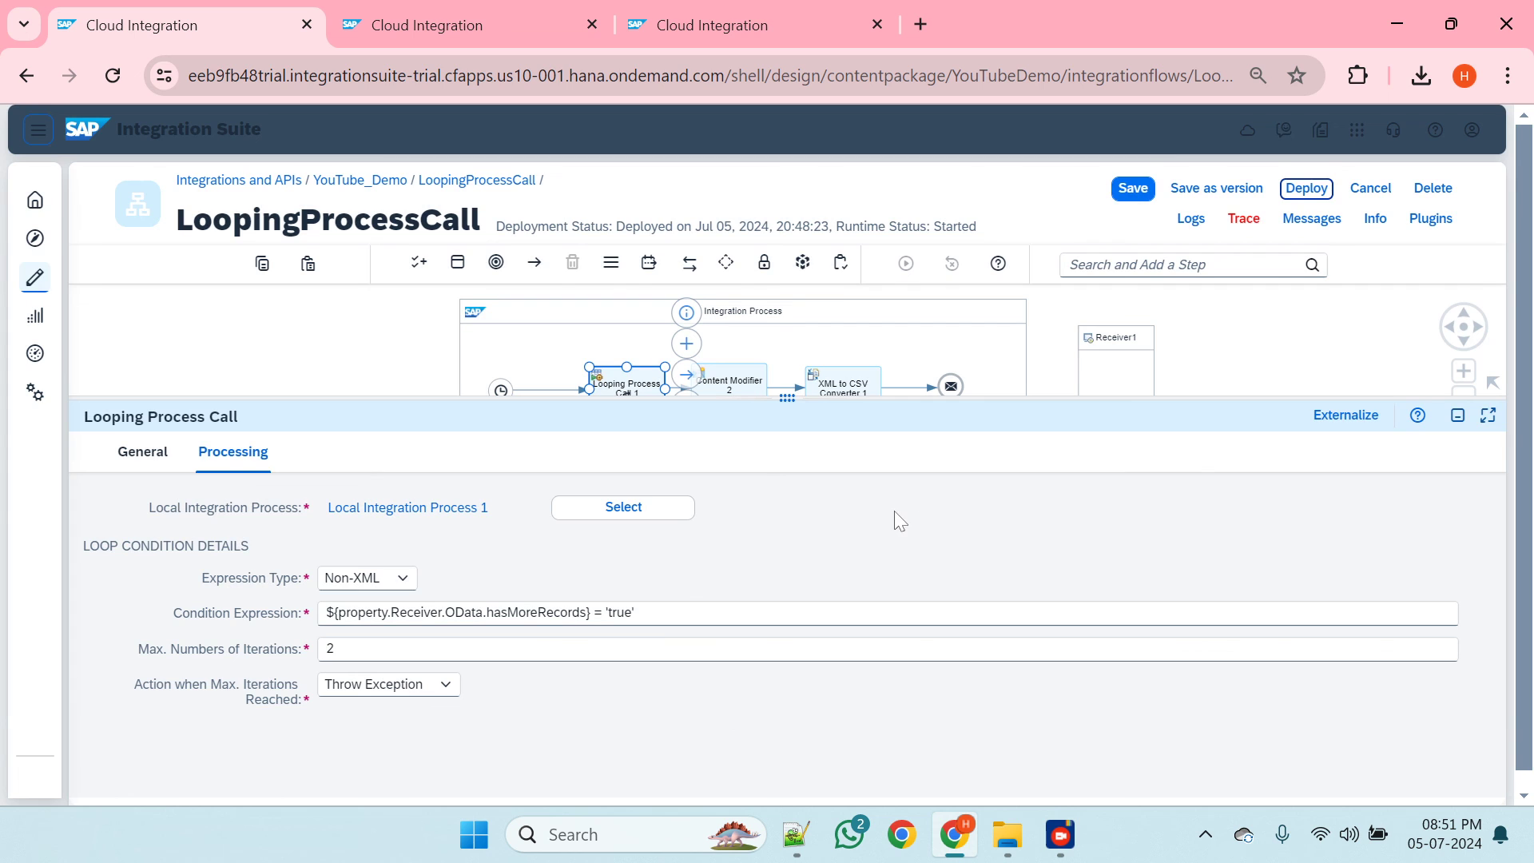
left_click(1307, 189)
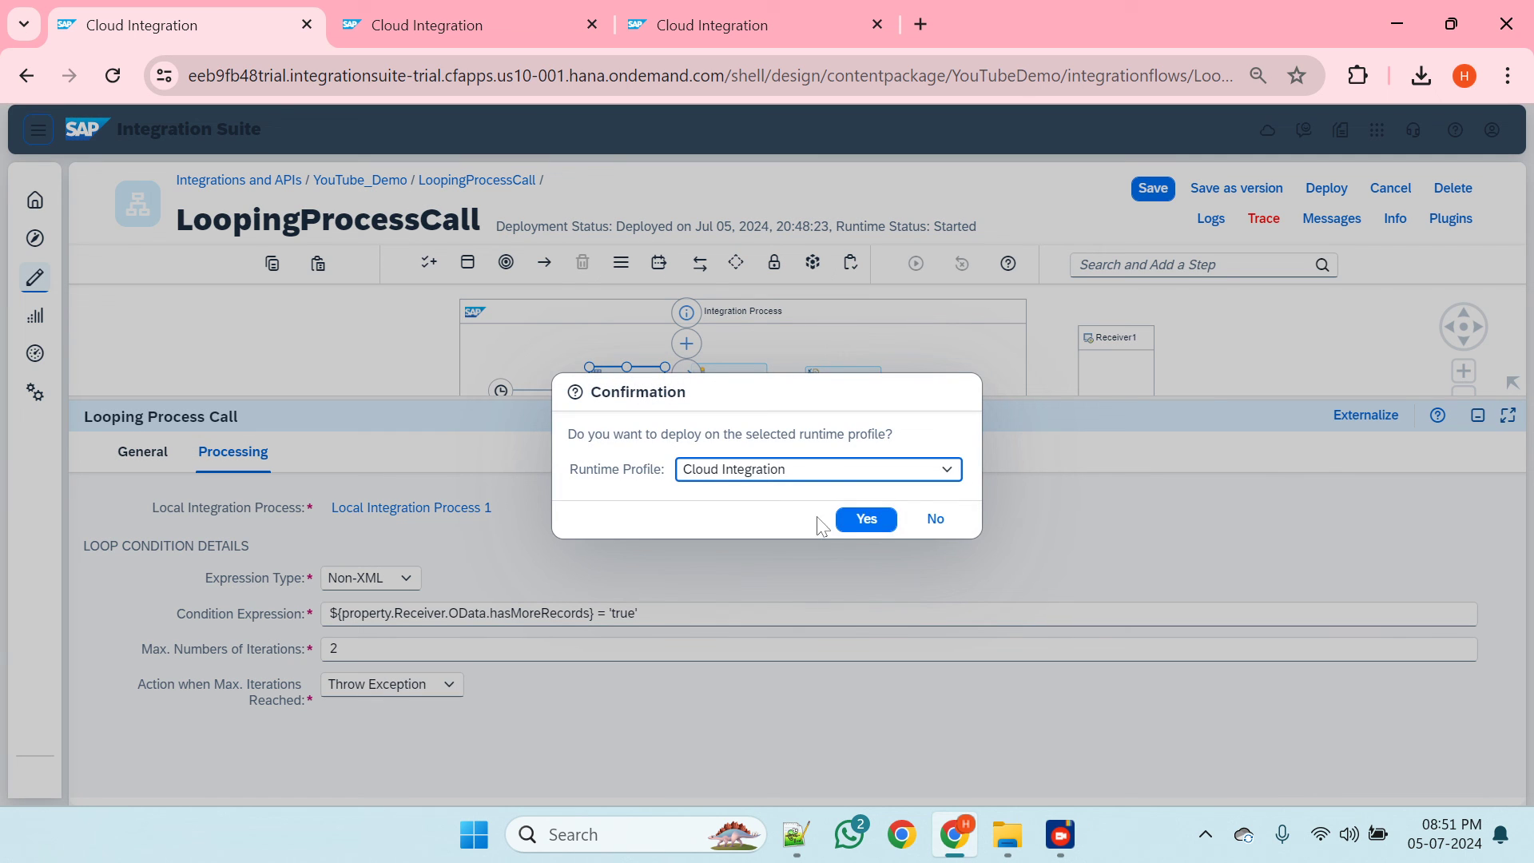
left_click(863, 520)
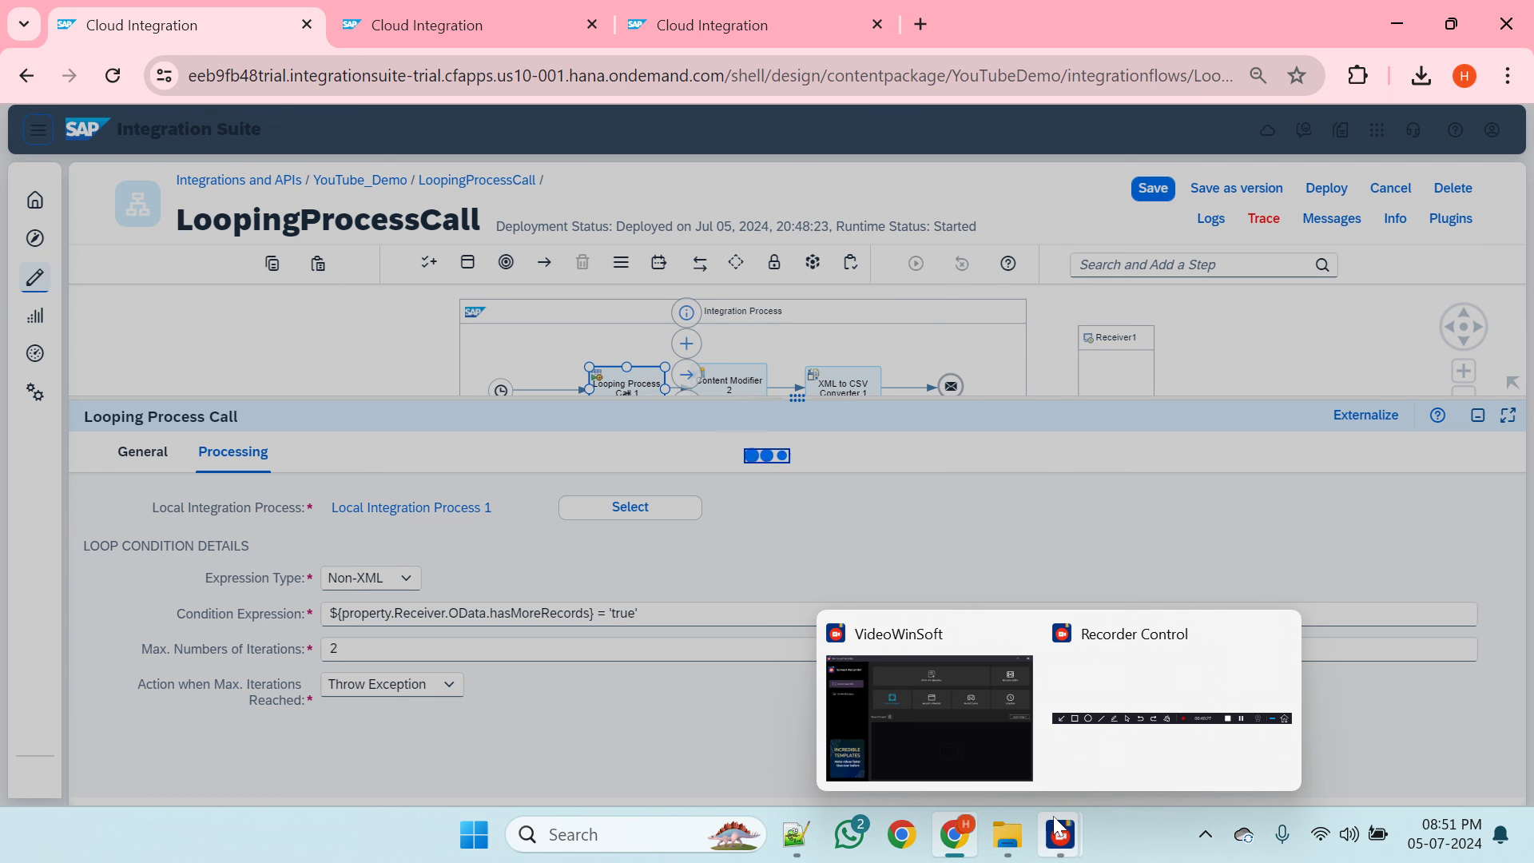
left_click(880, 498)
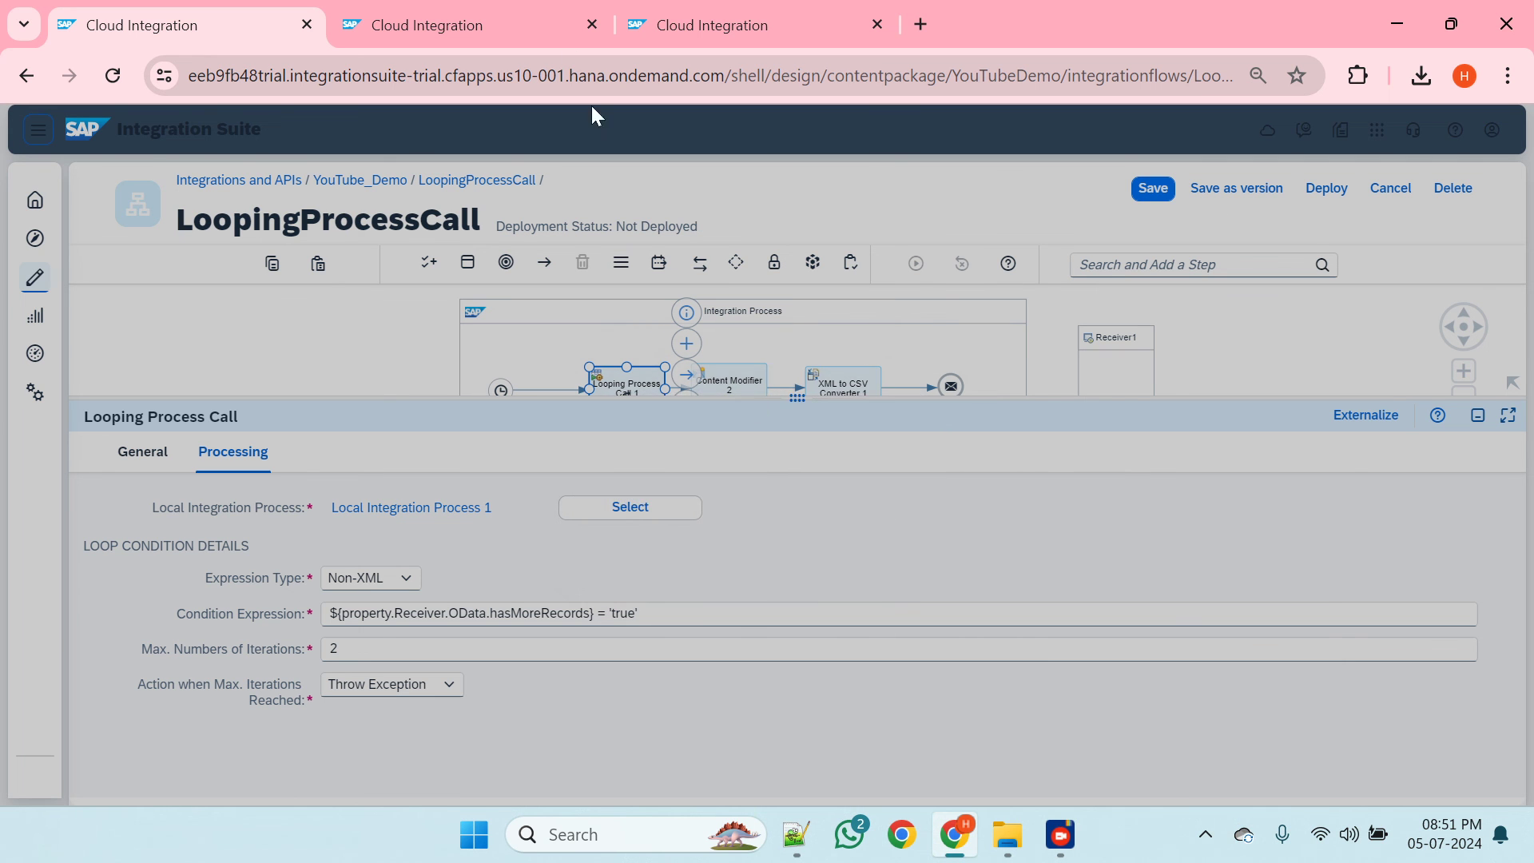
- Return to Monitor Message Processing and examine the status and error details of the newest LoopingProcessCall message
left_click(520, 24)
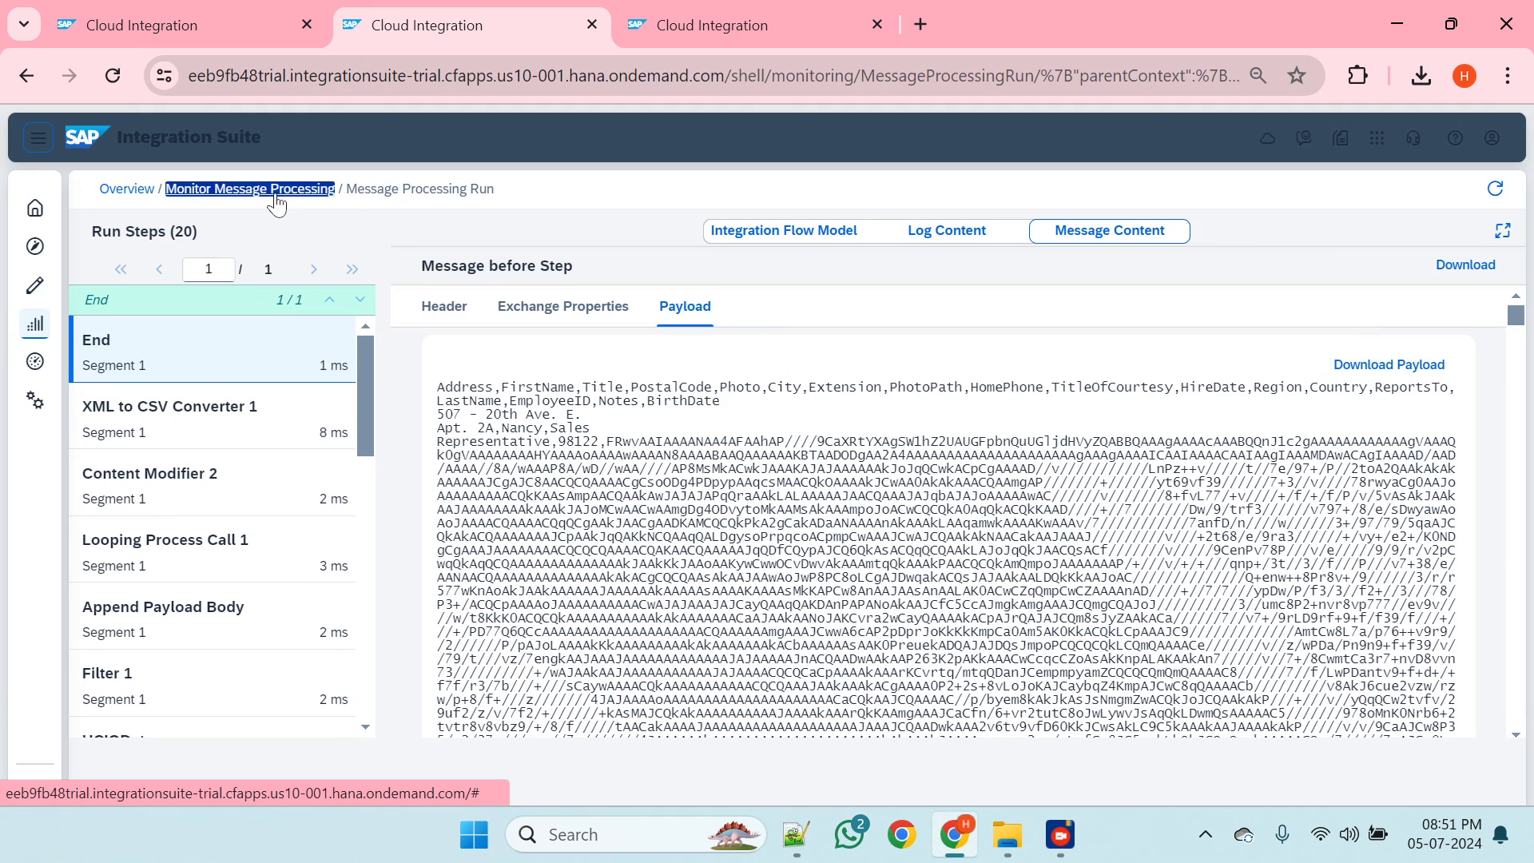
left_click(271, 192)
left_click(460, 443)
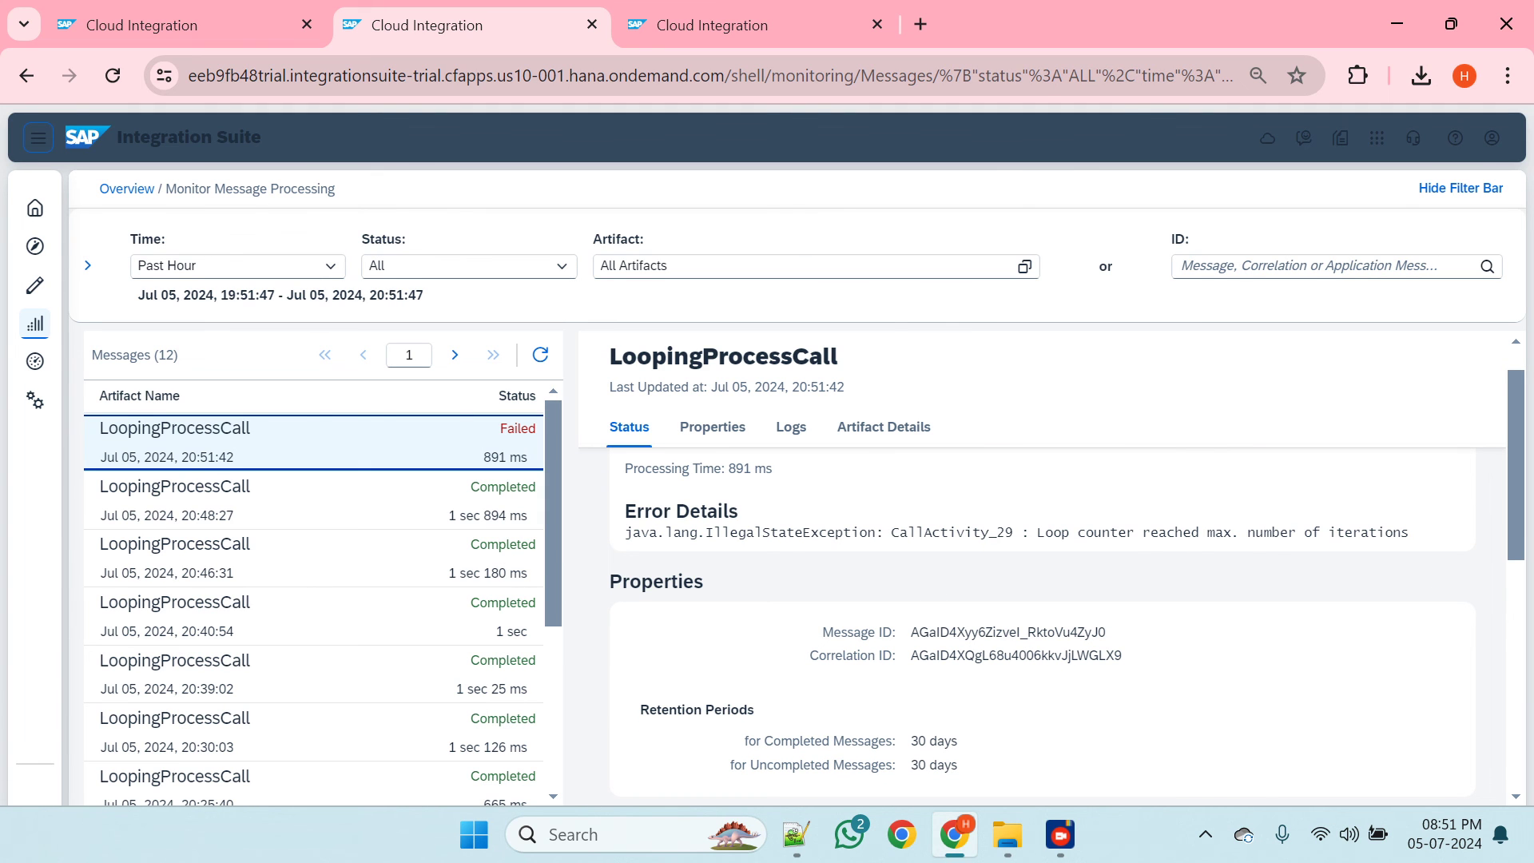
left_click(1041, 511)
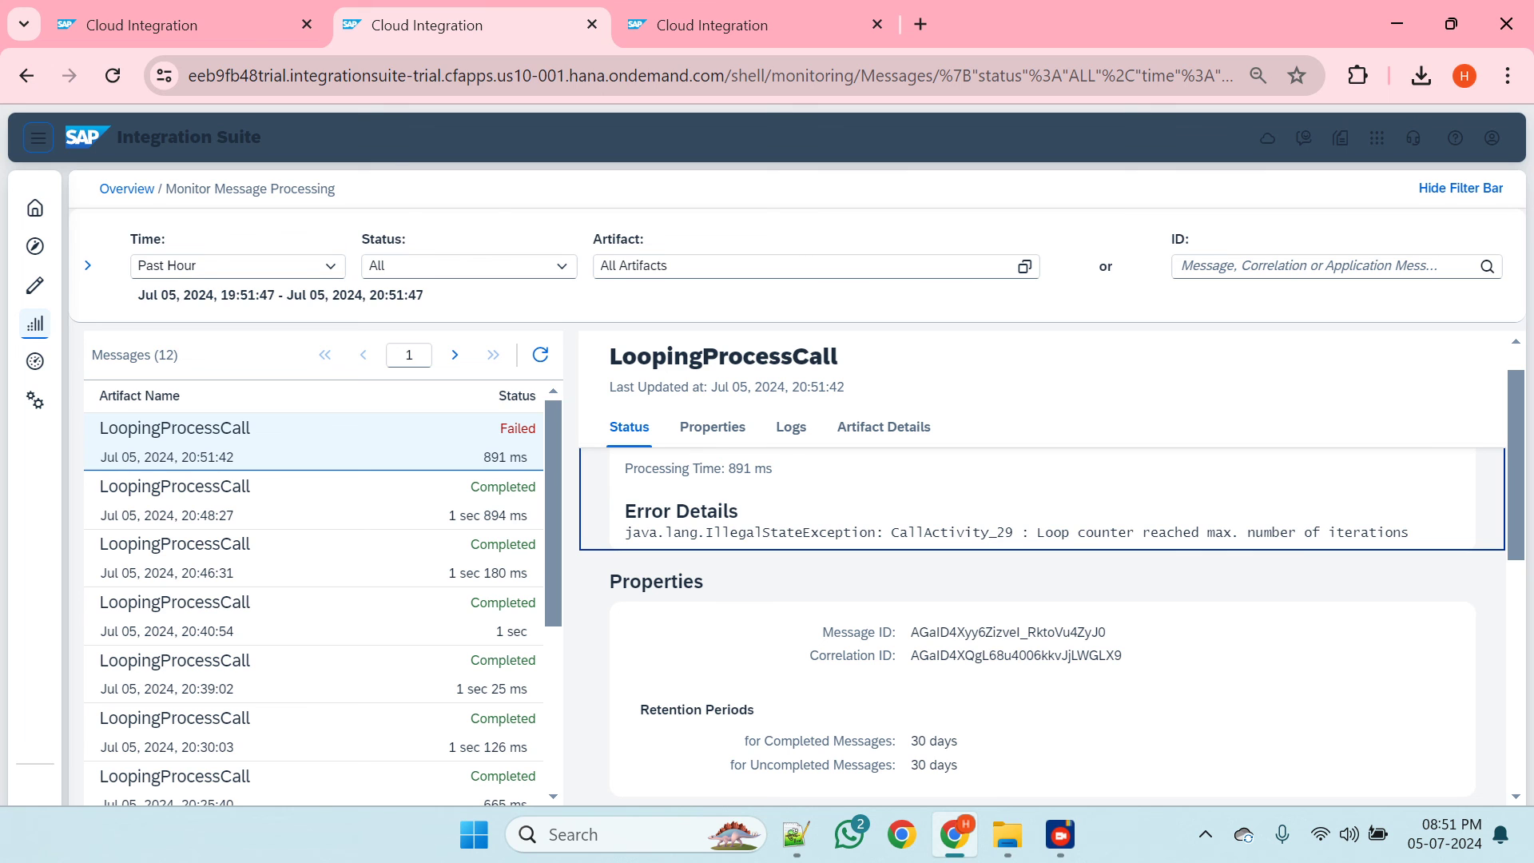
- In the flow editor, set the Looping Process Call's maximum number of iterations to 4 and save the flow
left_click(240, 44)
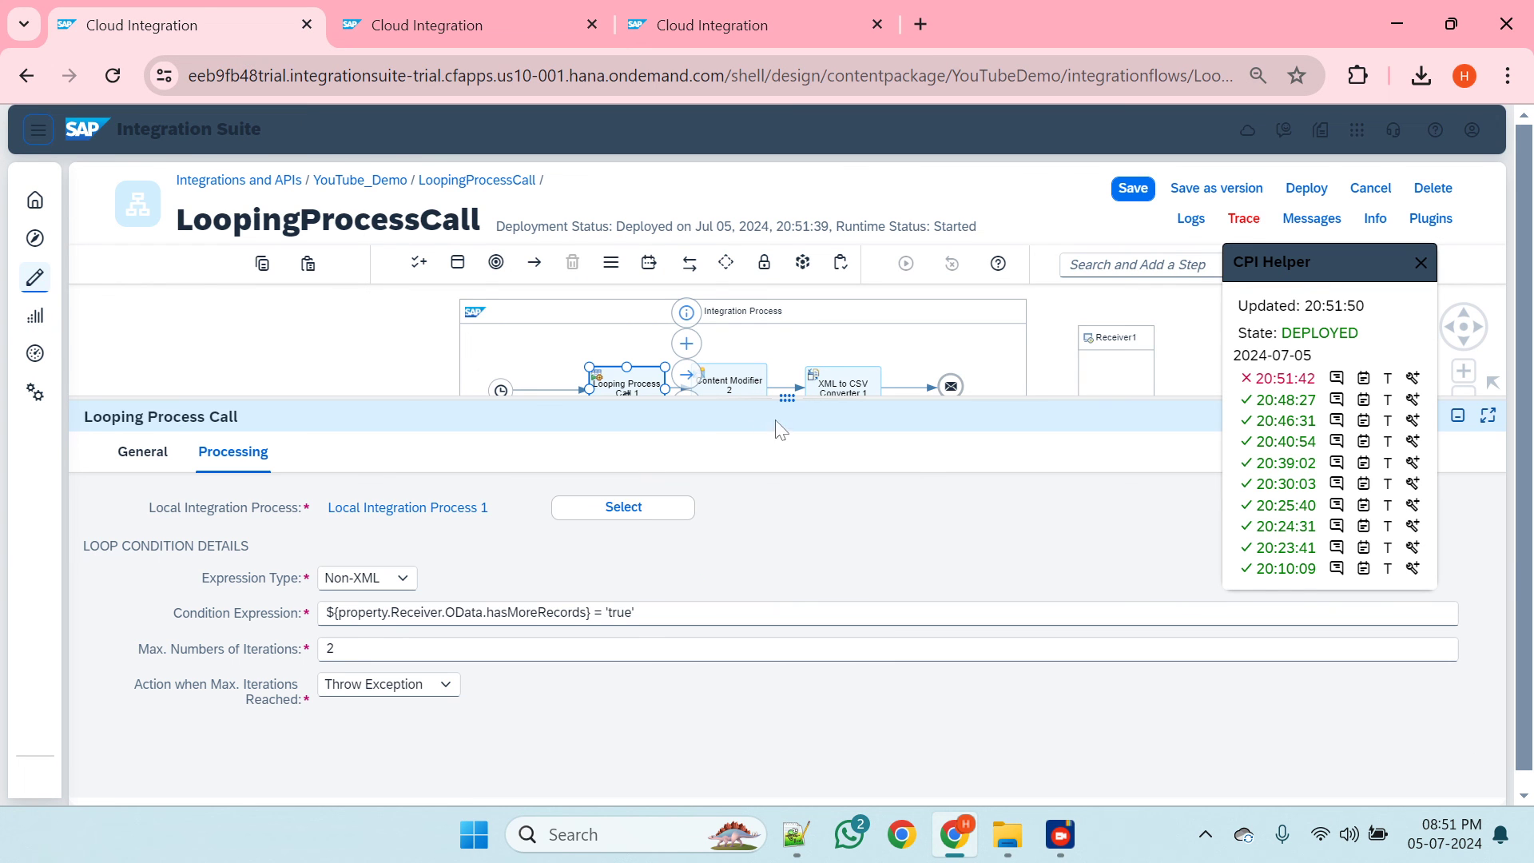
left_click(617, 611)
left_click(449, 650)
key("BackSpace")
type("4")
left_click(1132, 189)
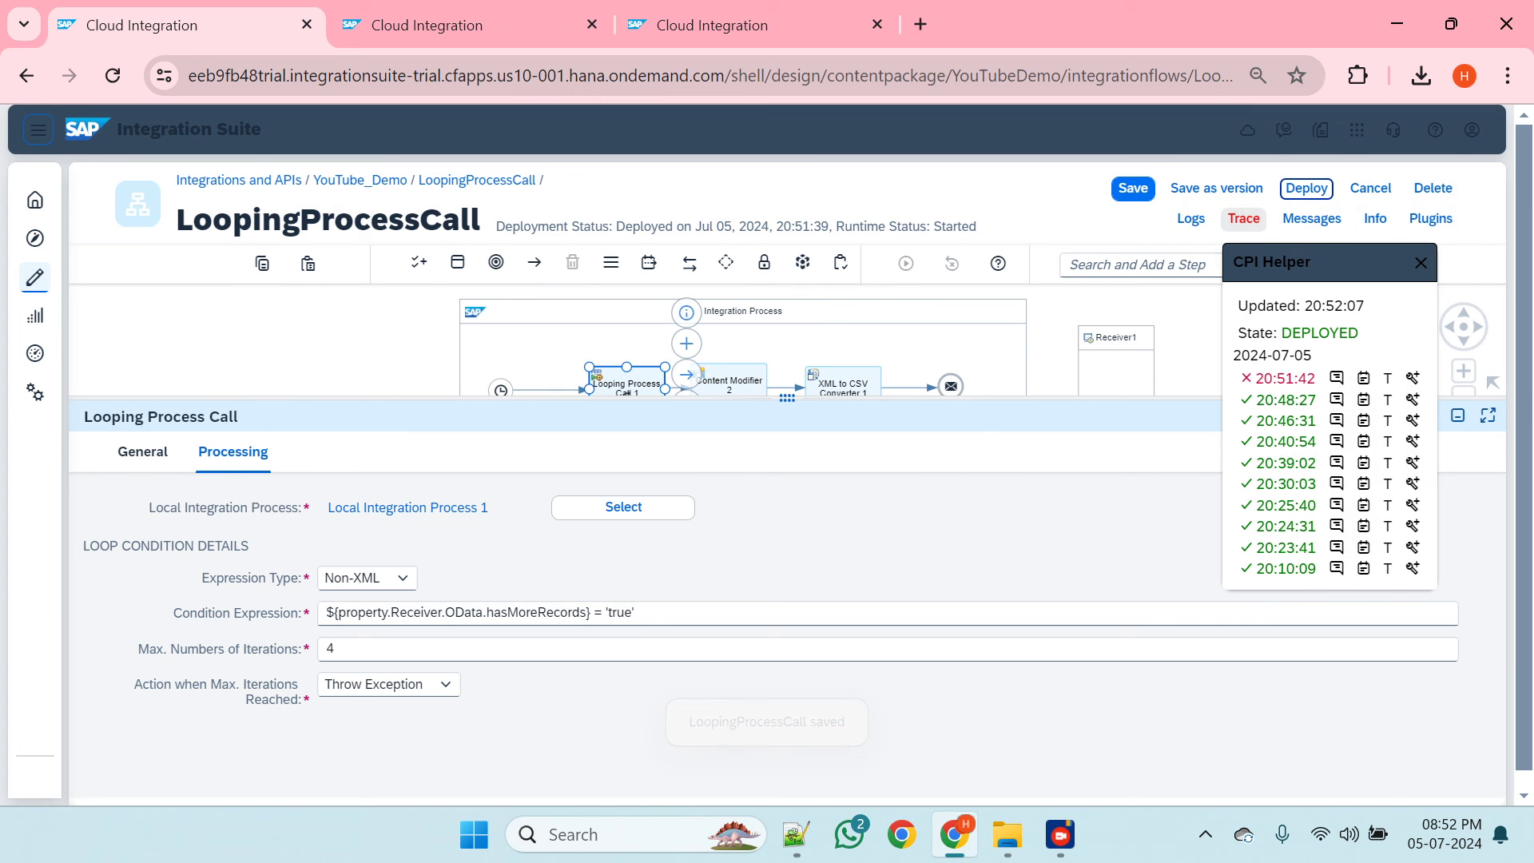
- Redeploy the flow with the 4-iteration limit to the Cloud Integration runtime profile and dismiss the deployment notice
left_click(1324, 189)
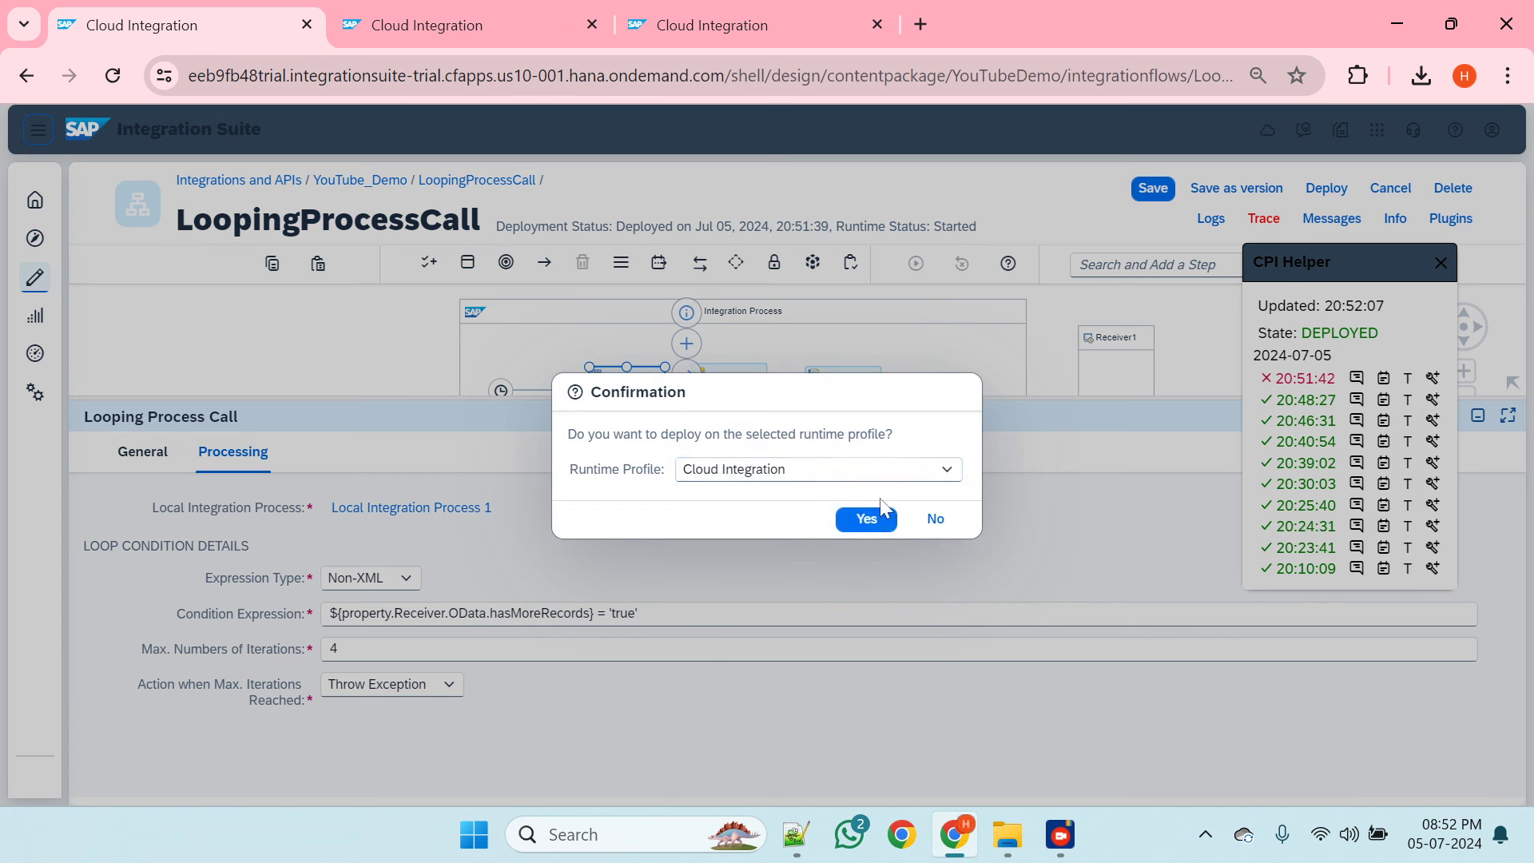
left_click(863, 521)
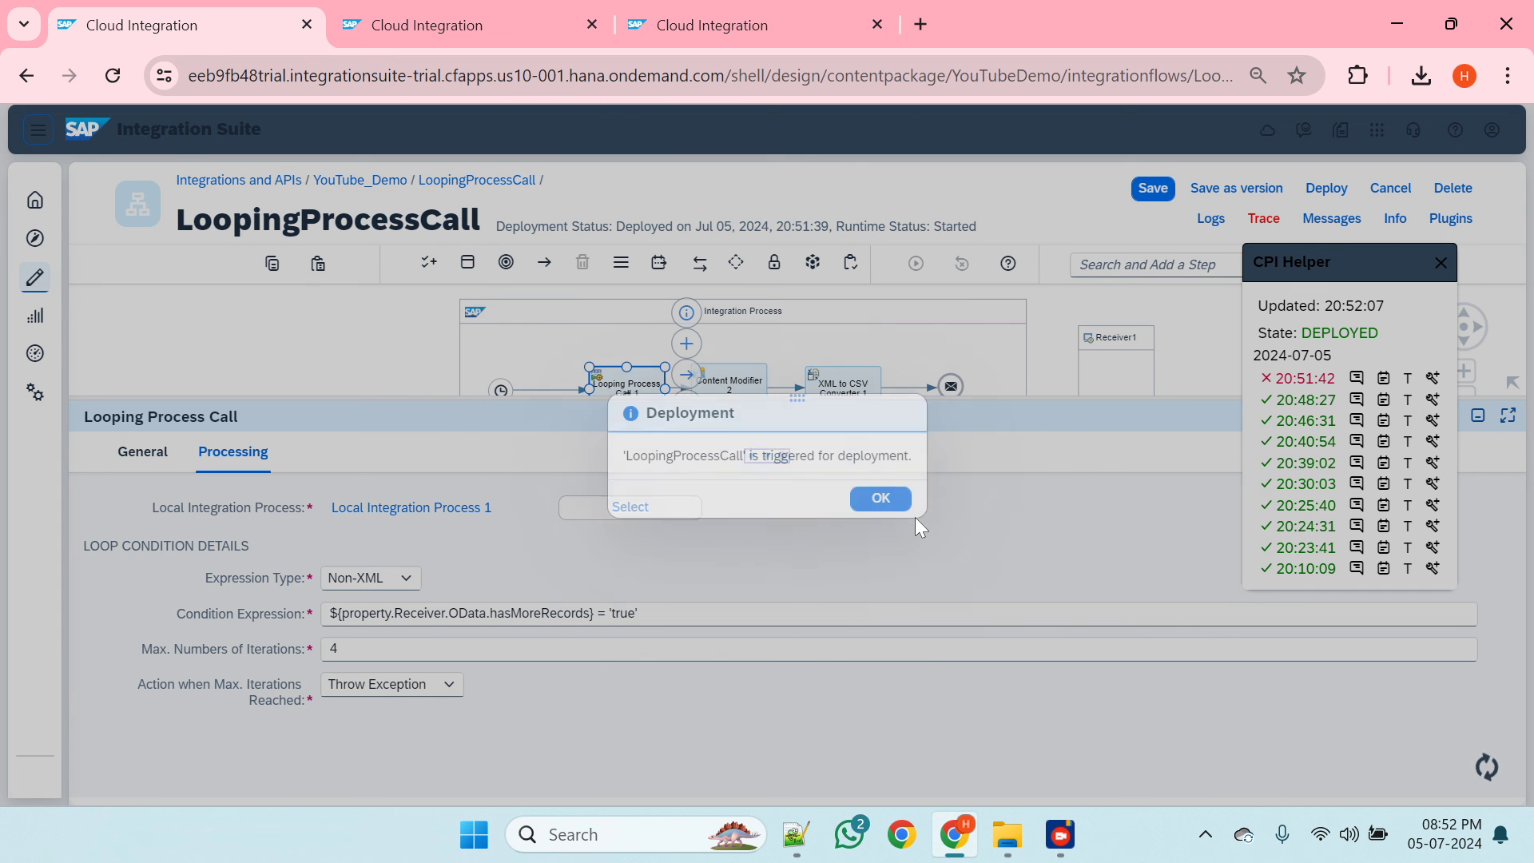
left_click(881, 499)
- Refresh the monitored message list and examine the newest LoopingProcessCall message's status for the 4-iteration run
left_click(473, 22)
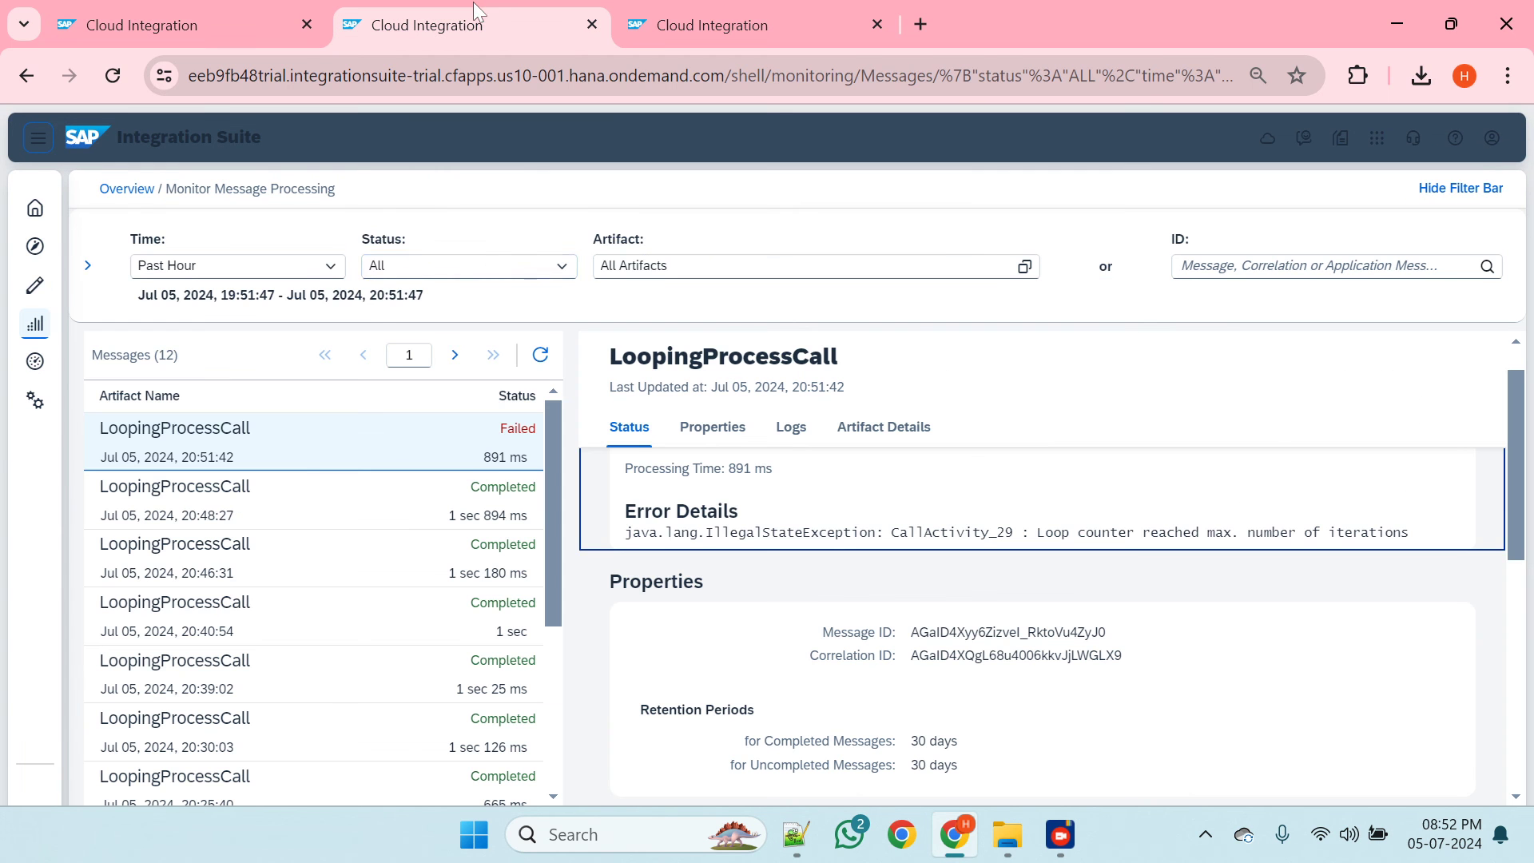
left_click(536, 354)
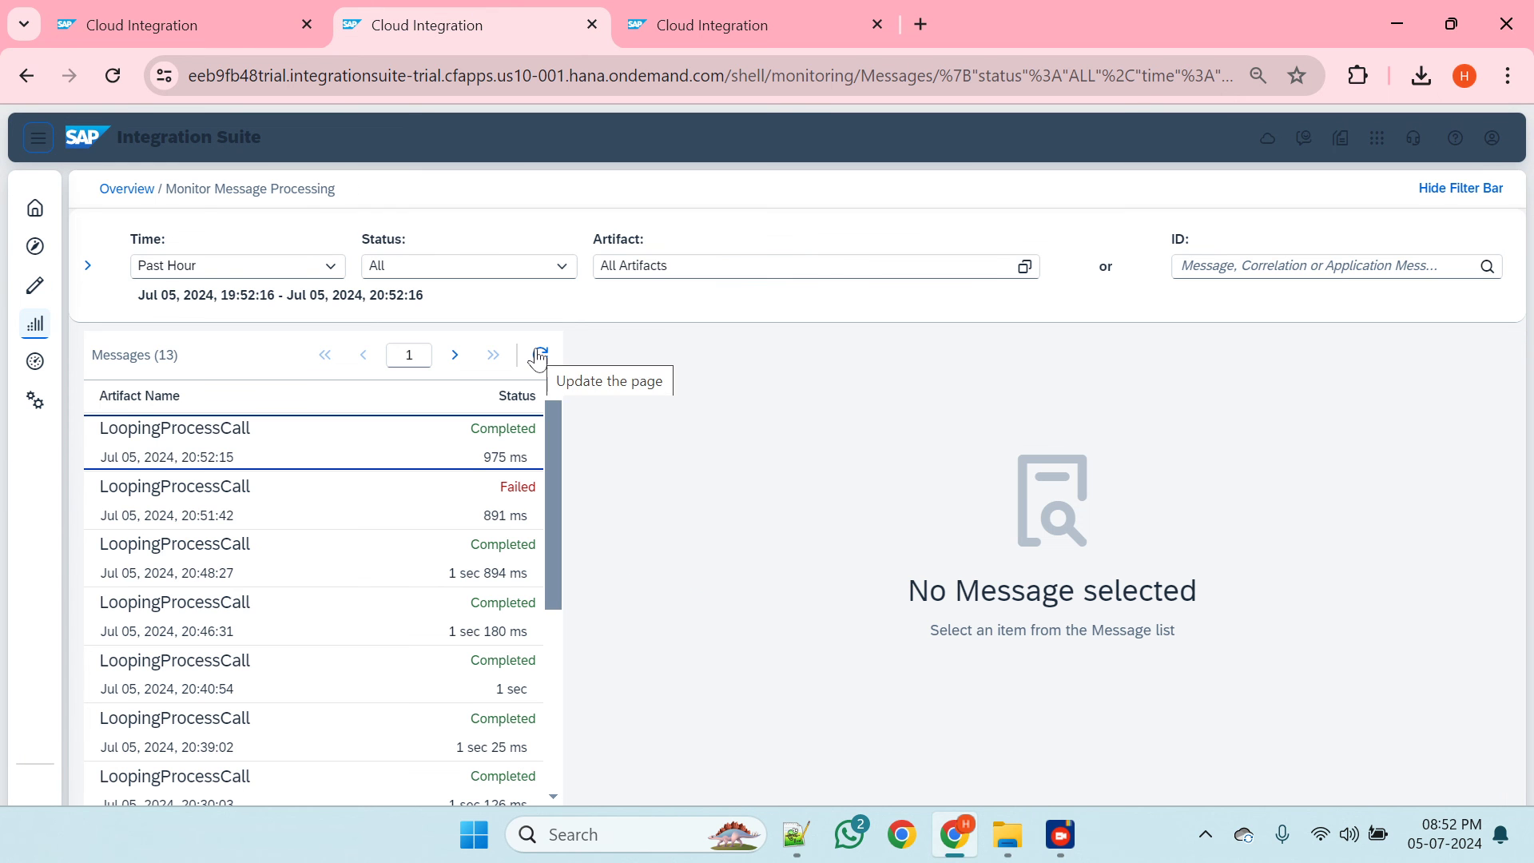
left_click(473, 429)
- Set the loop's maximum iterations to 2 and its action at the maximum to End Loop, then recheck the limit and condition
left_click(160, 24)
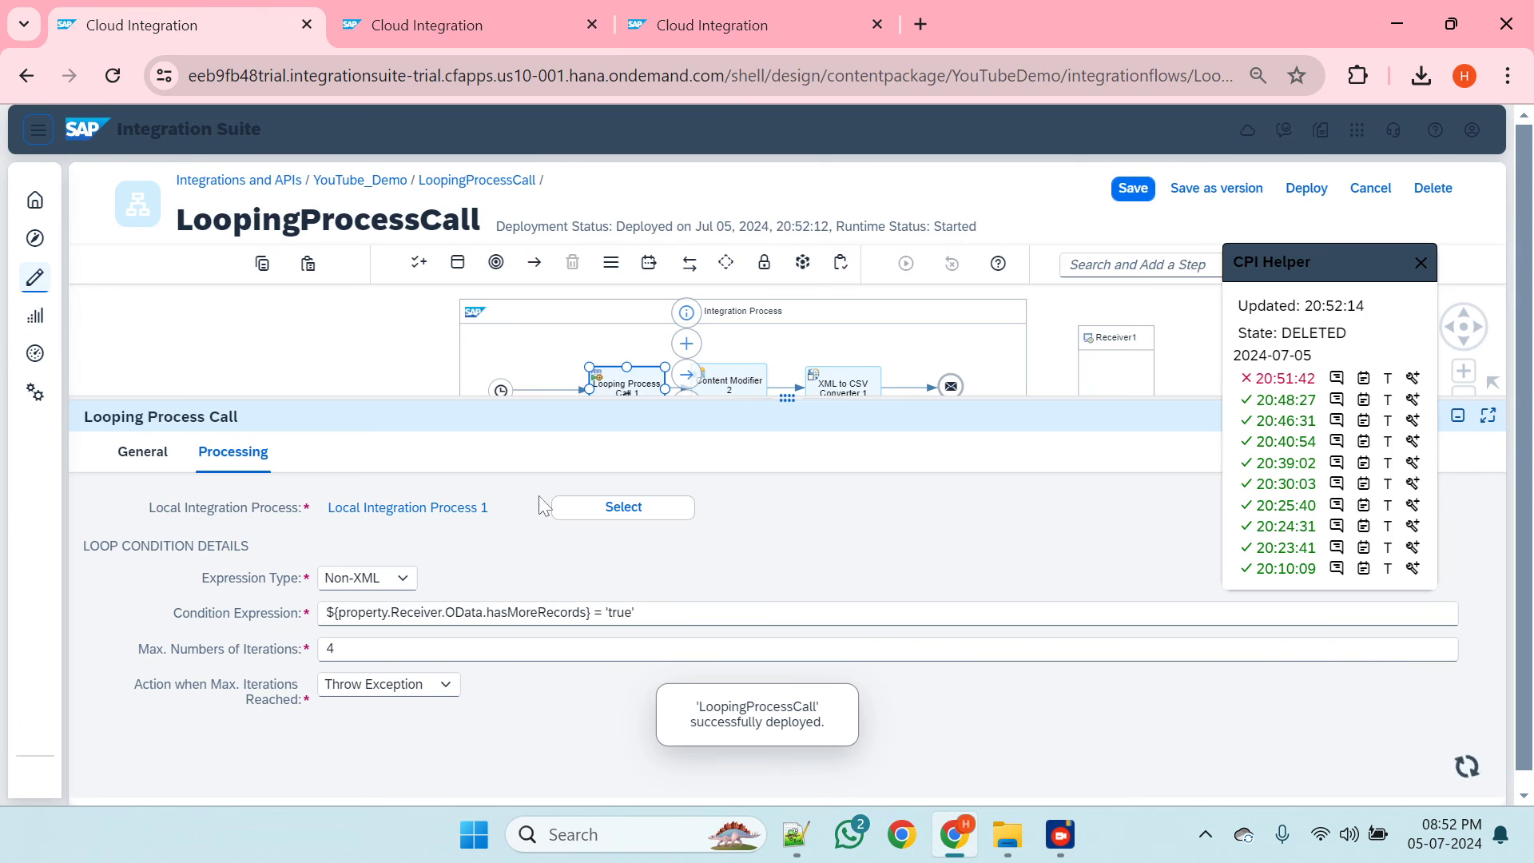
left_click_drag(352, 648, 310, 648)
key("BackSpace")
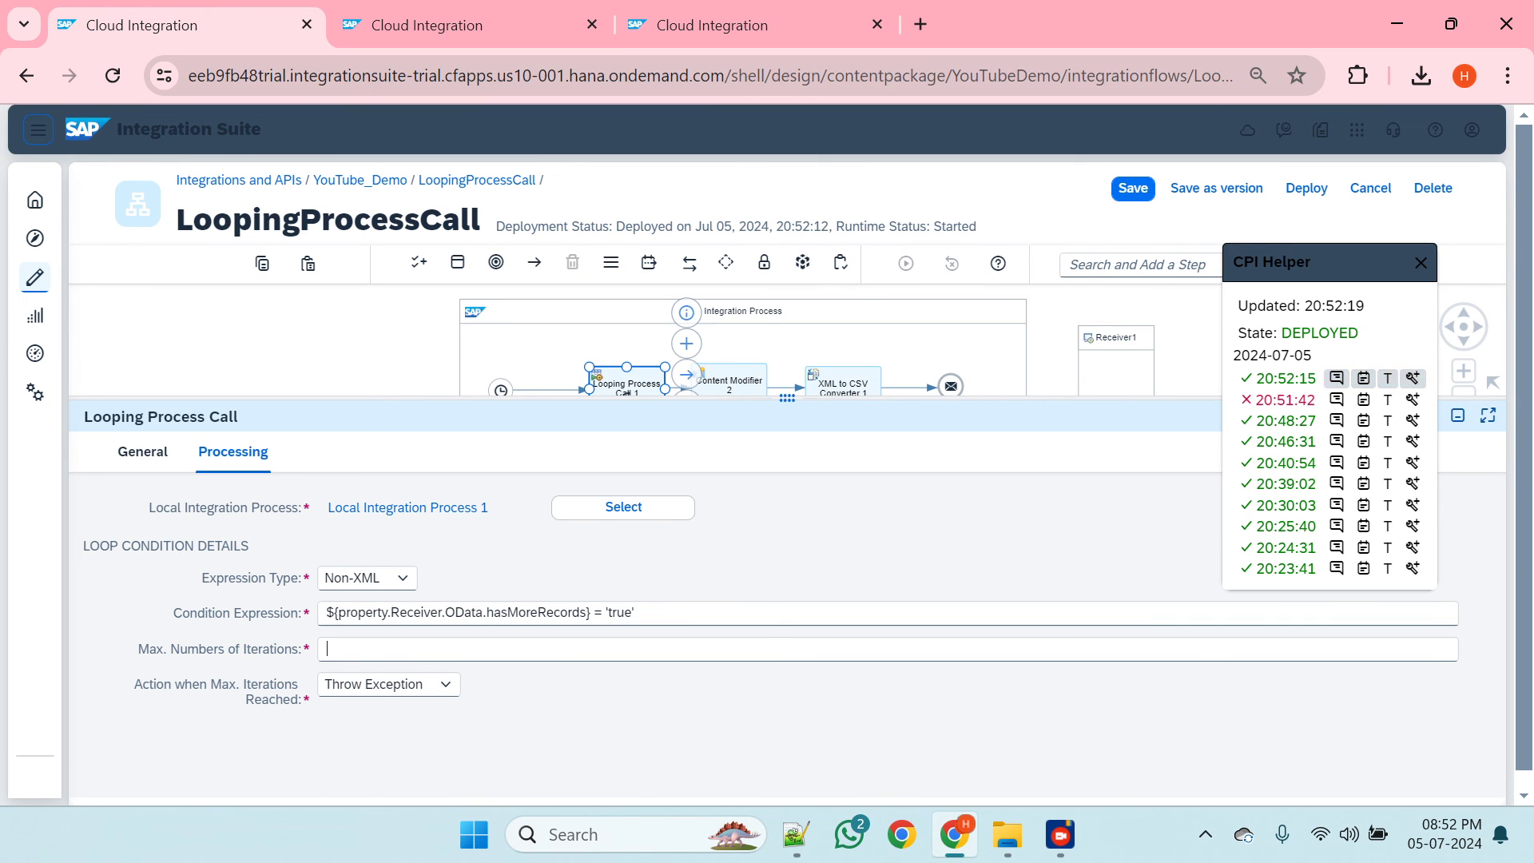
type("2")
left_click(417, 688)
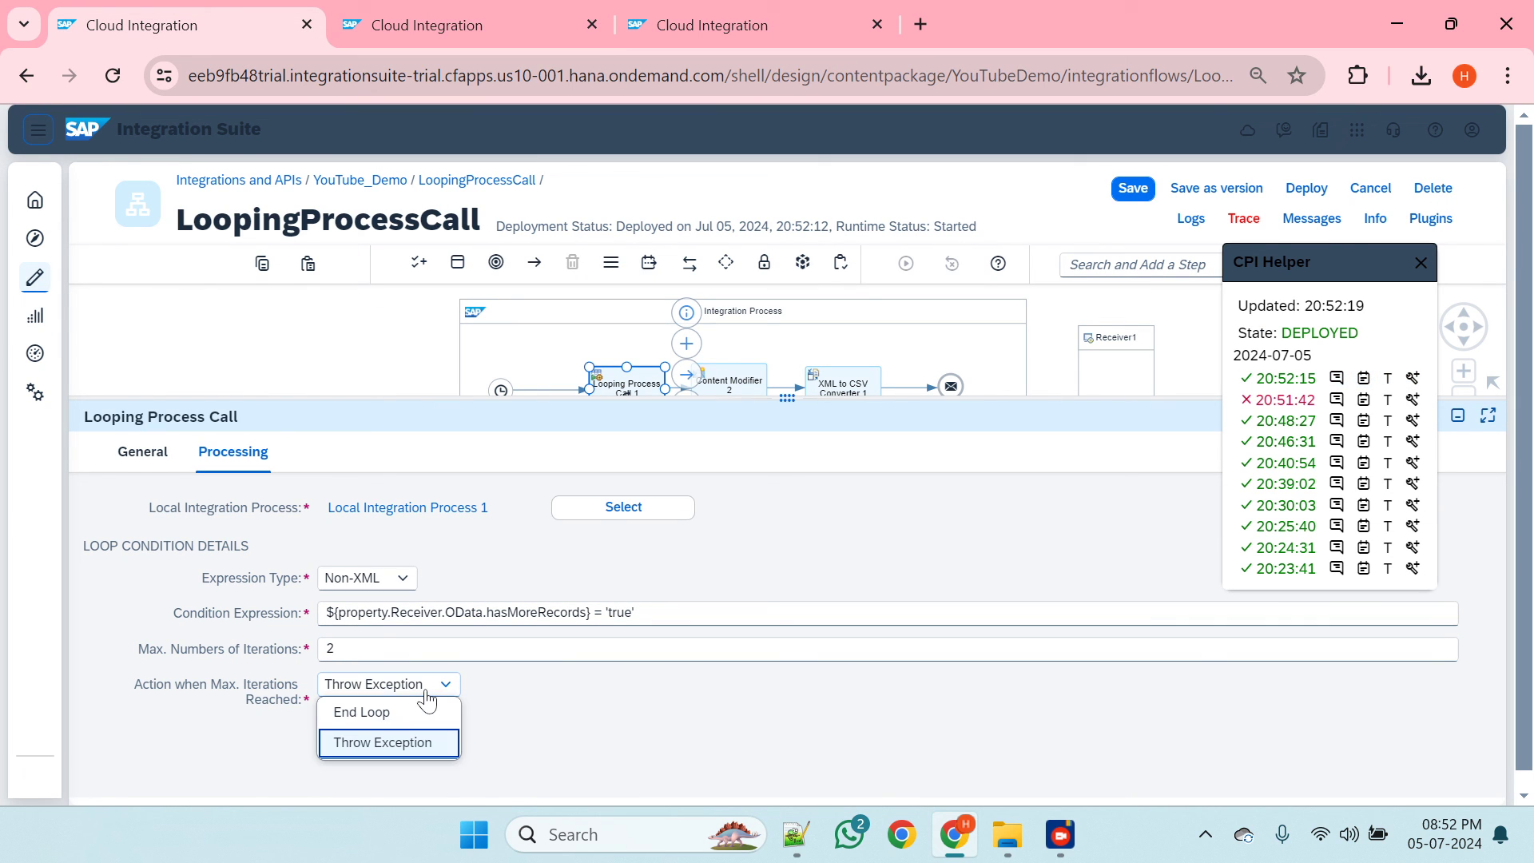
left_click(400, 715)
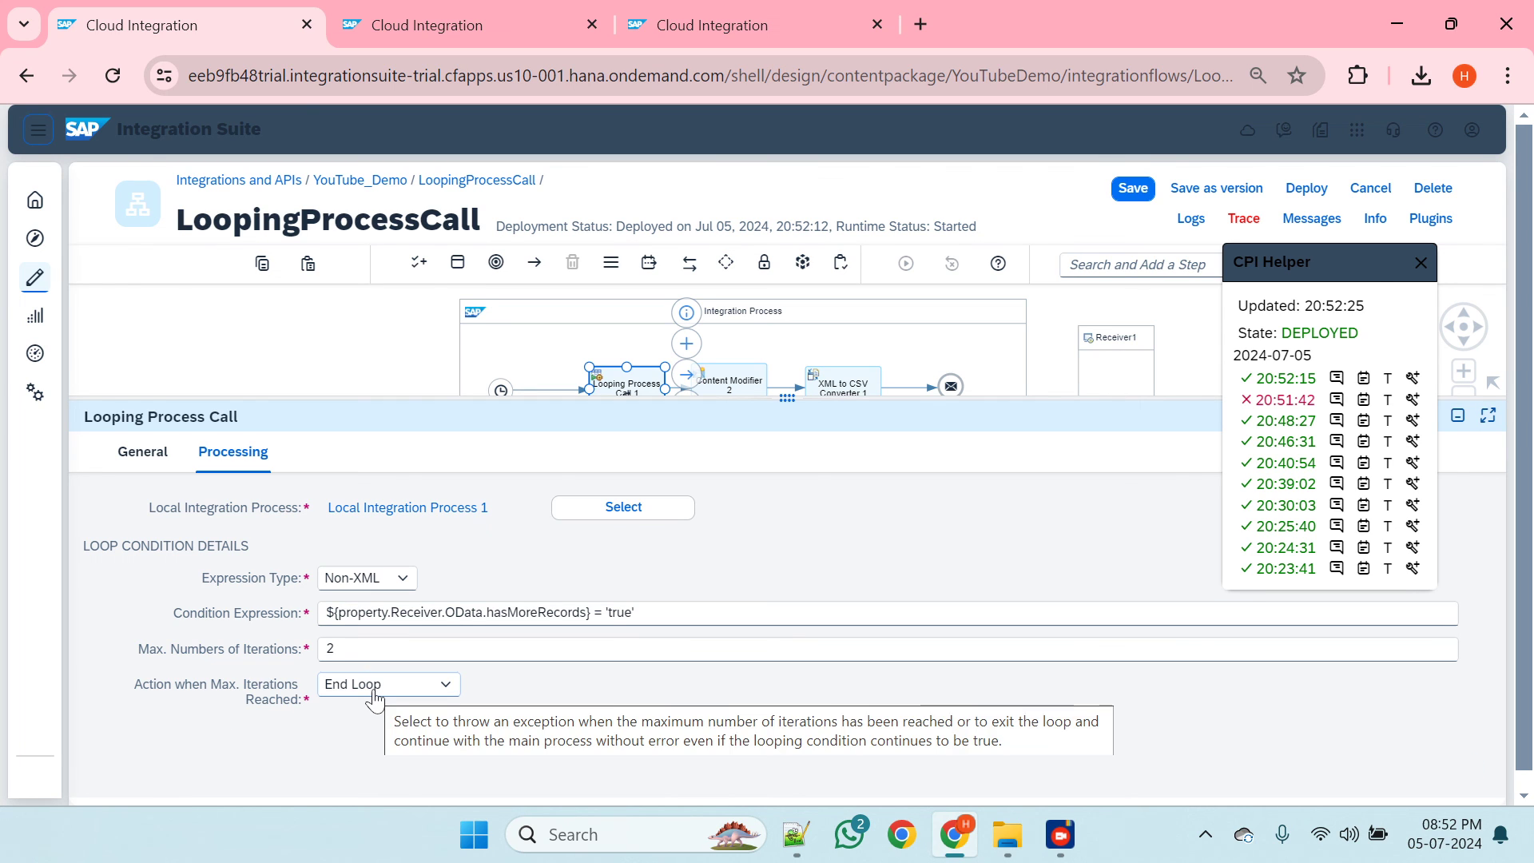
left_click_drag(339, 648, 314, 649)
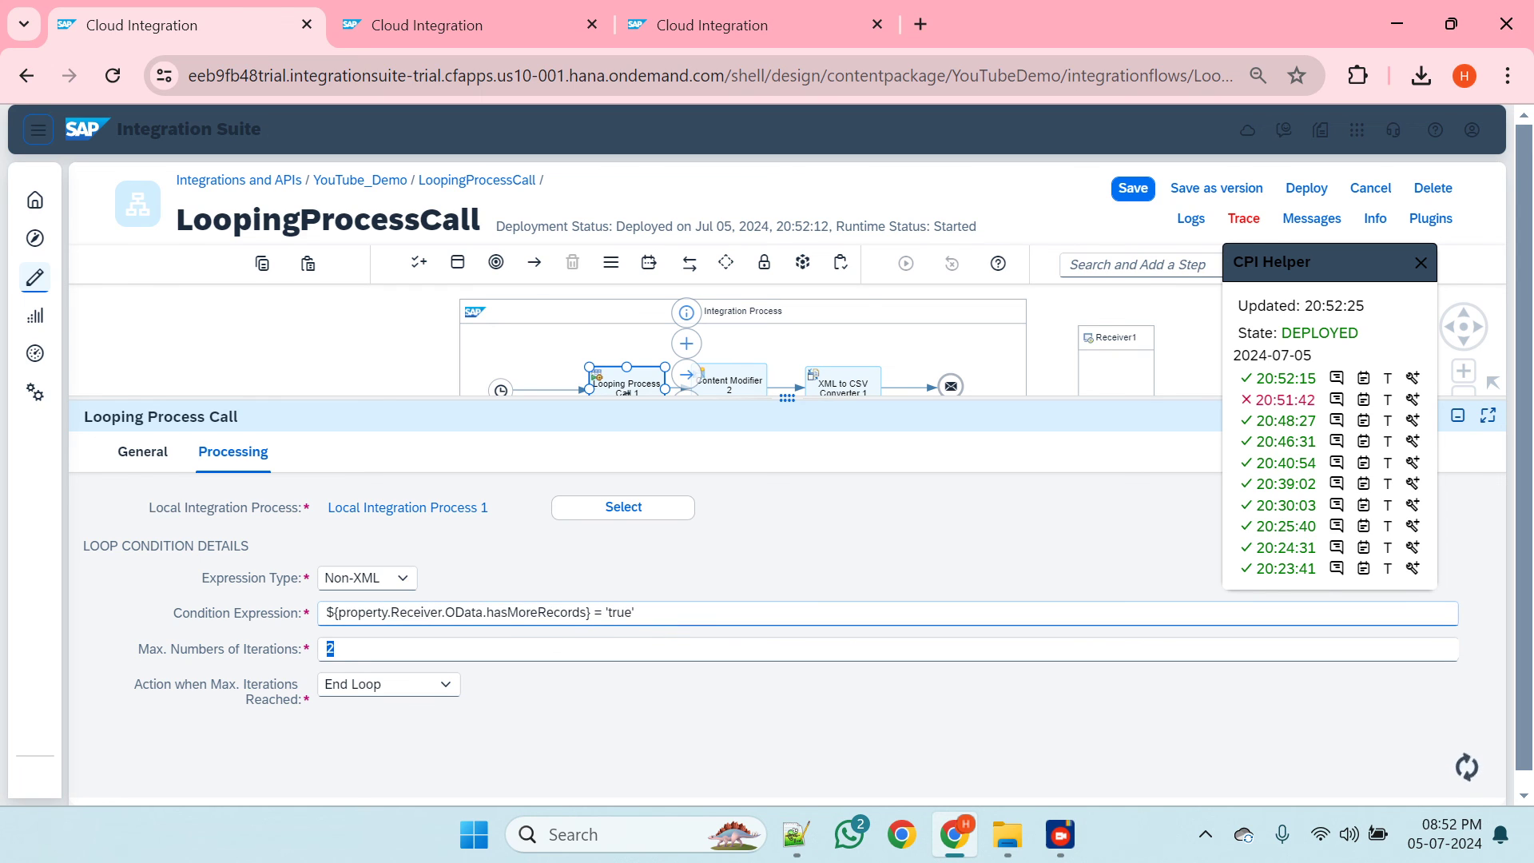
left_click(632, 613)
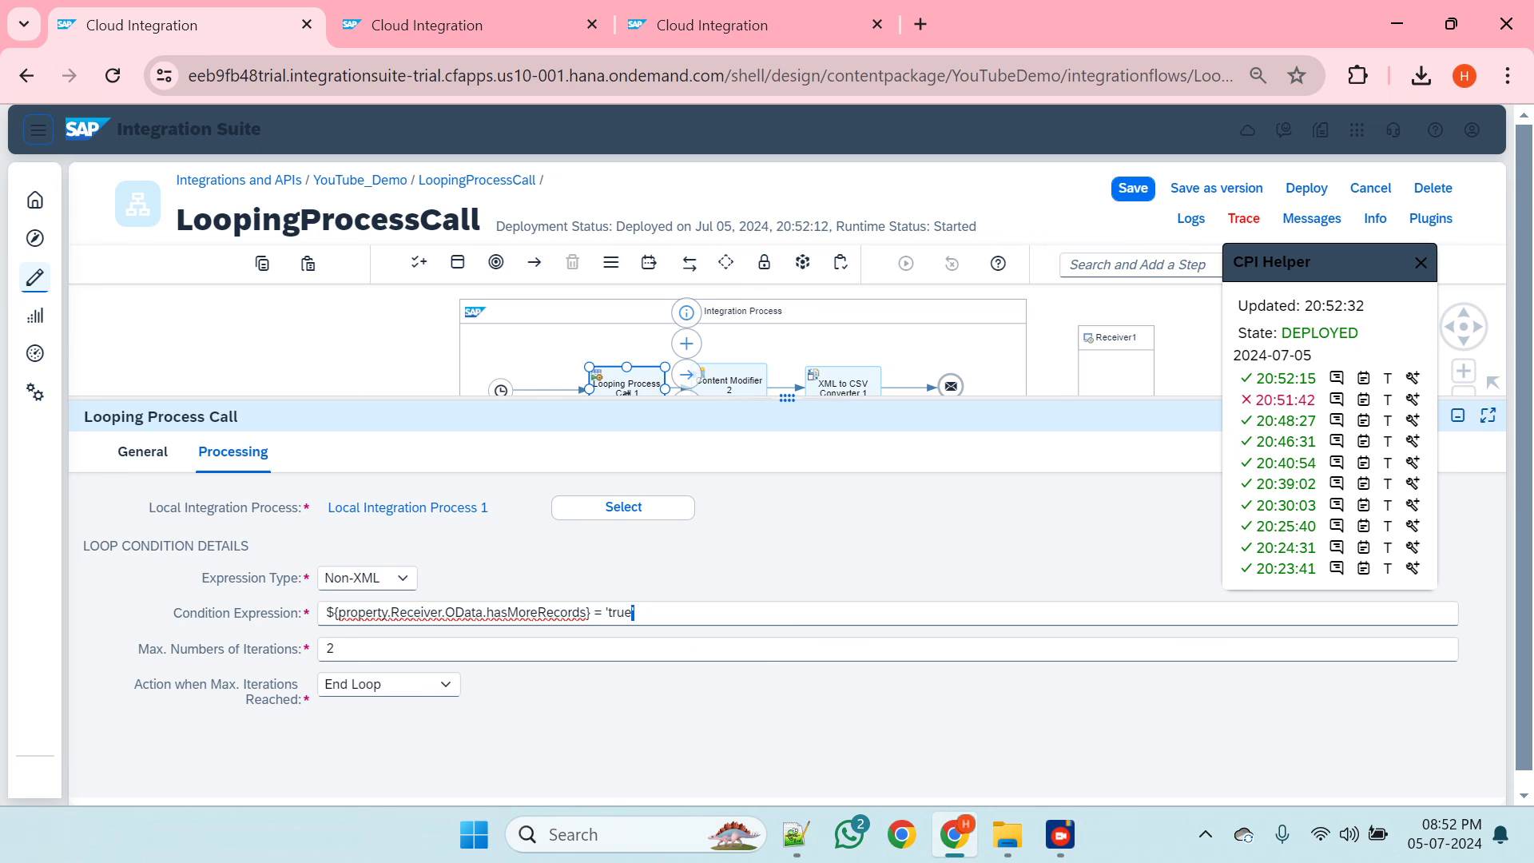
left_click(335, 648)
- Save the flow with the End Loop setting and deploy it to the Cloud Integration runtime profile, dismissing the deployment notice
left_click(1133, 189)
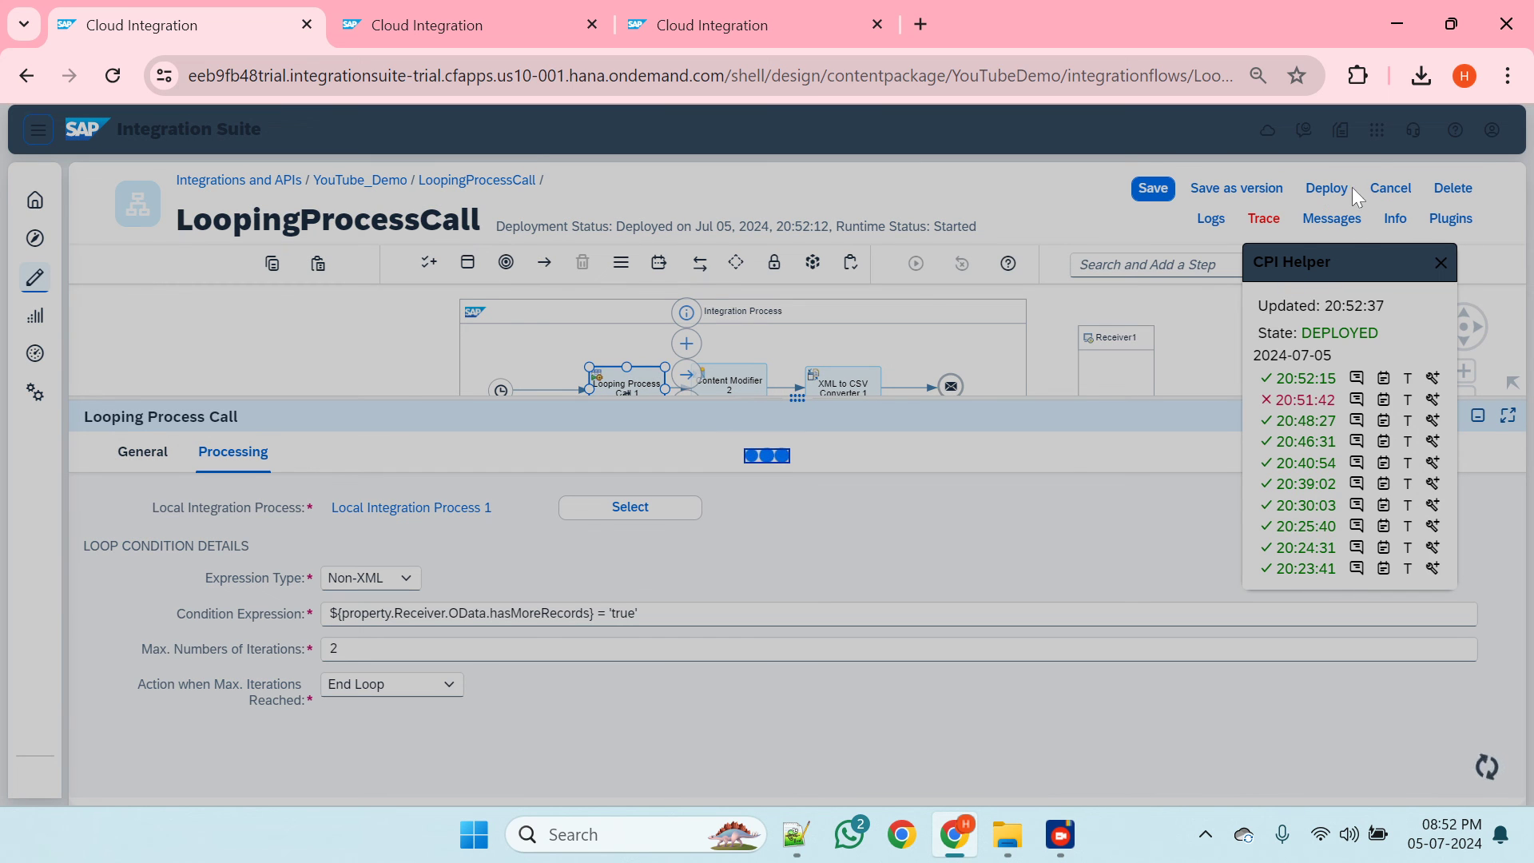
left_click(1328, 190)
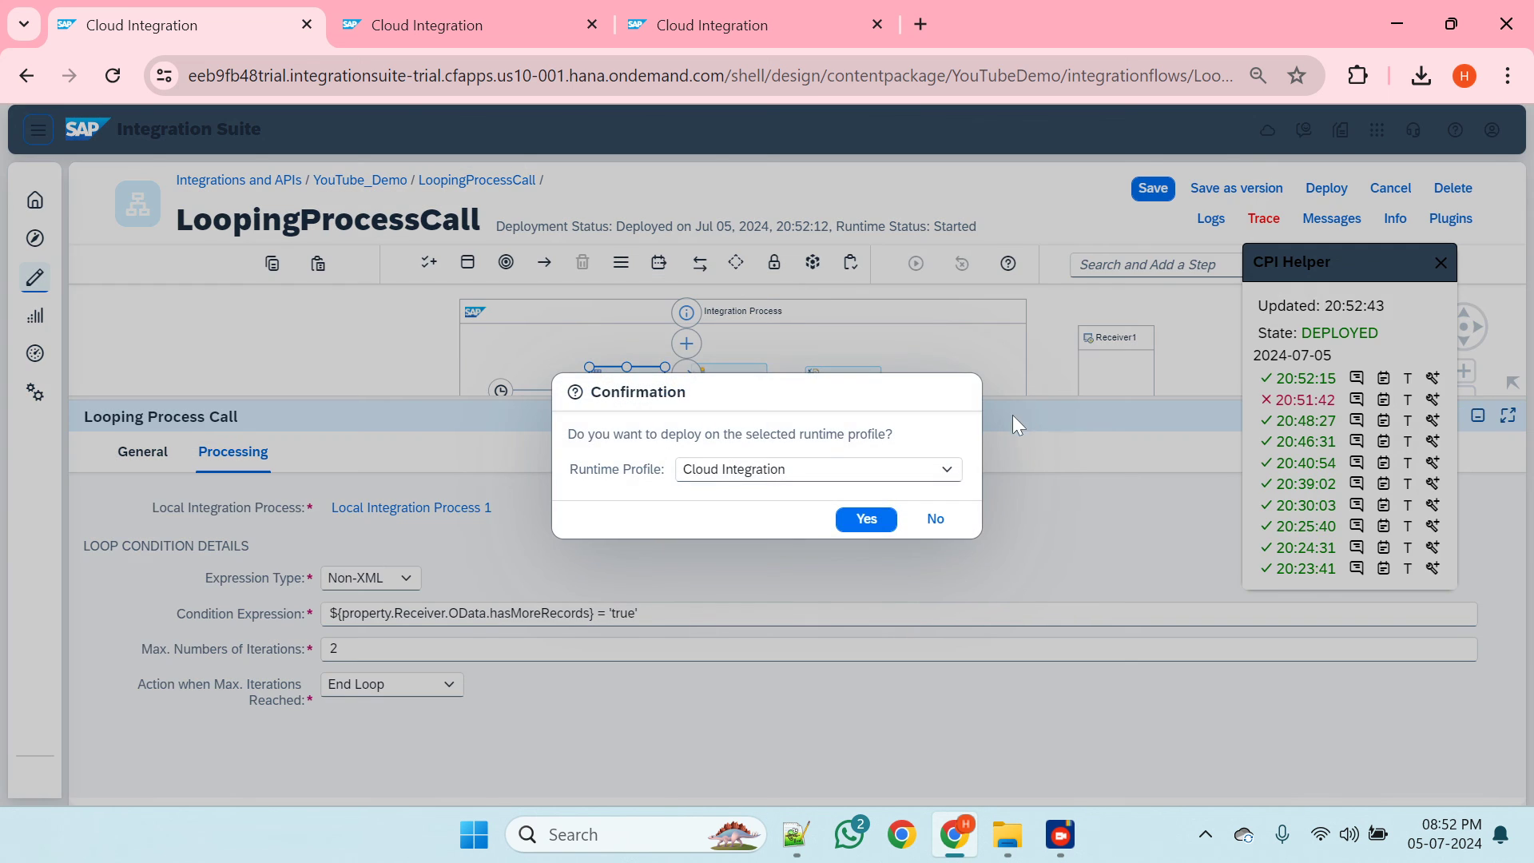
left_click(874, 519)
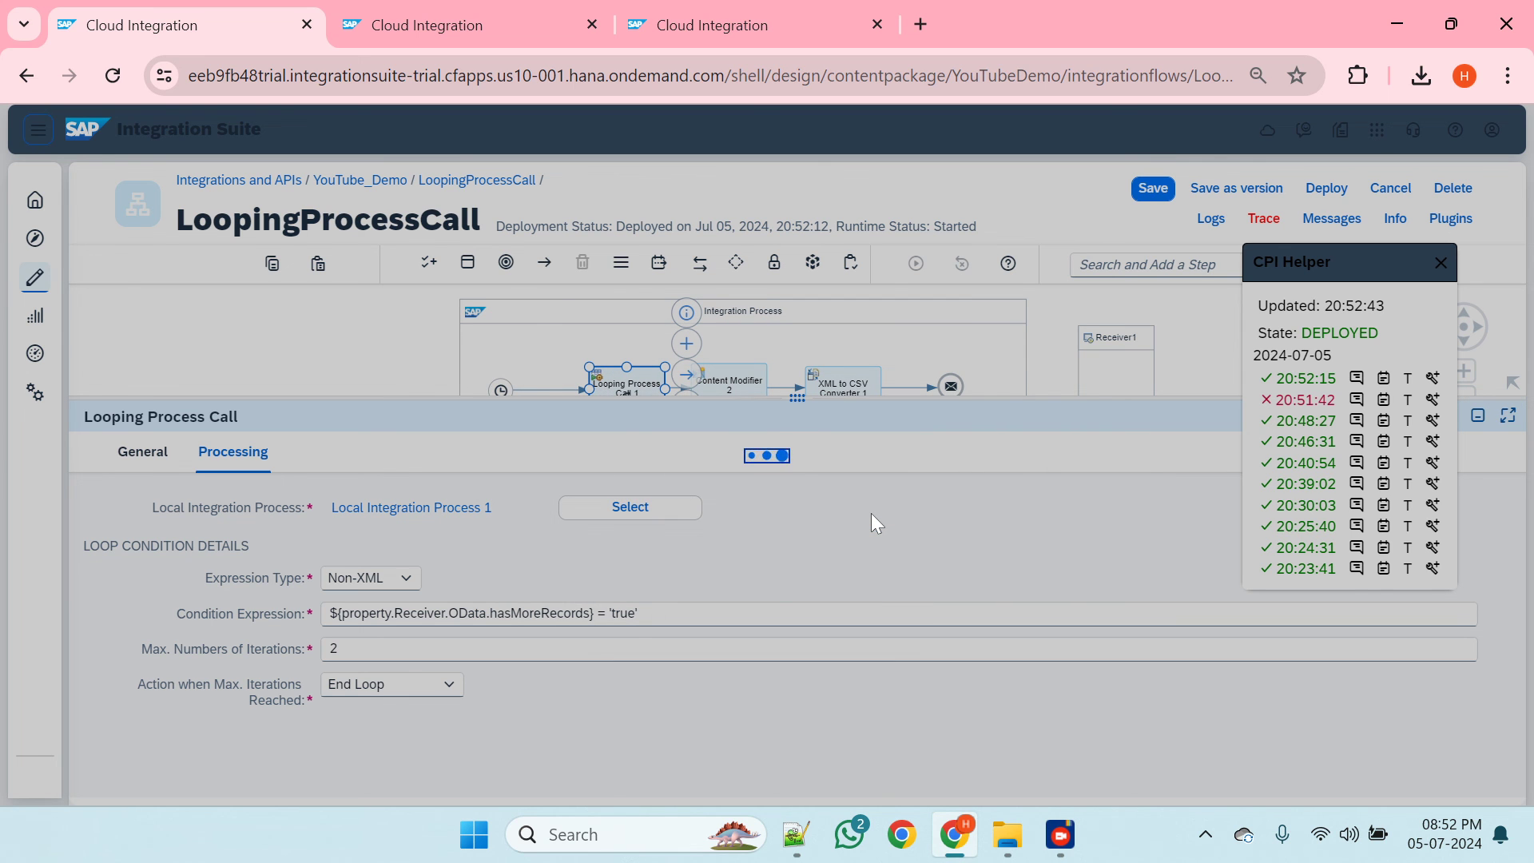
left_click(879, 499)
- Refresh the message monitor and examine the newest LoopingProcessCall message's status for the End Loop run
left_click(470, 11)
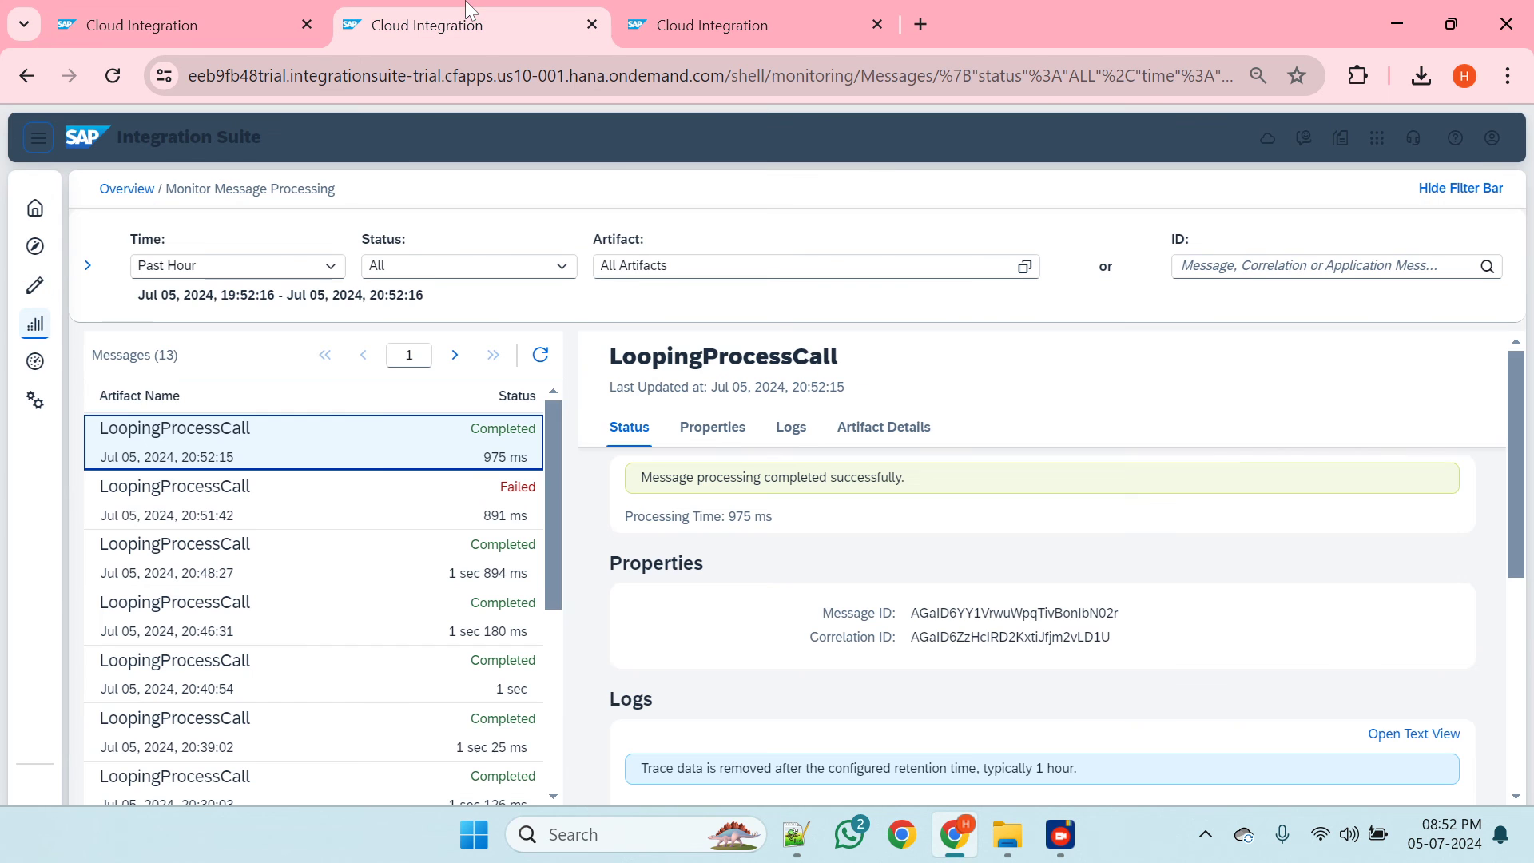
left_click(541, 354)
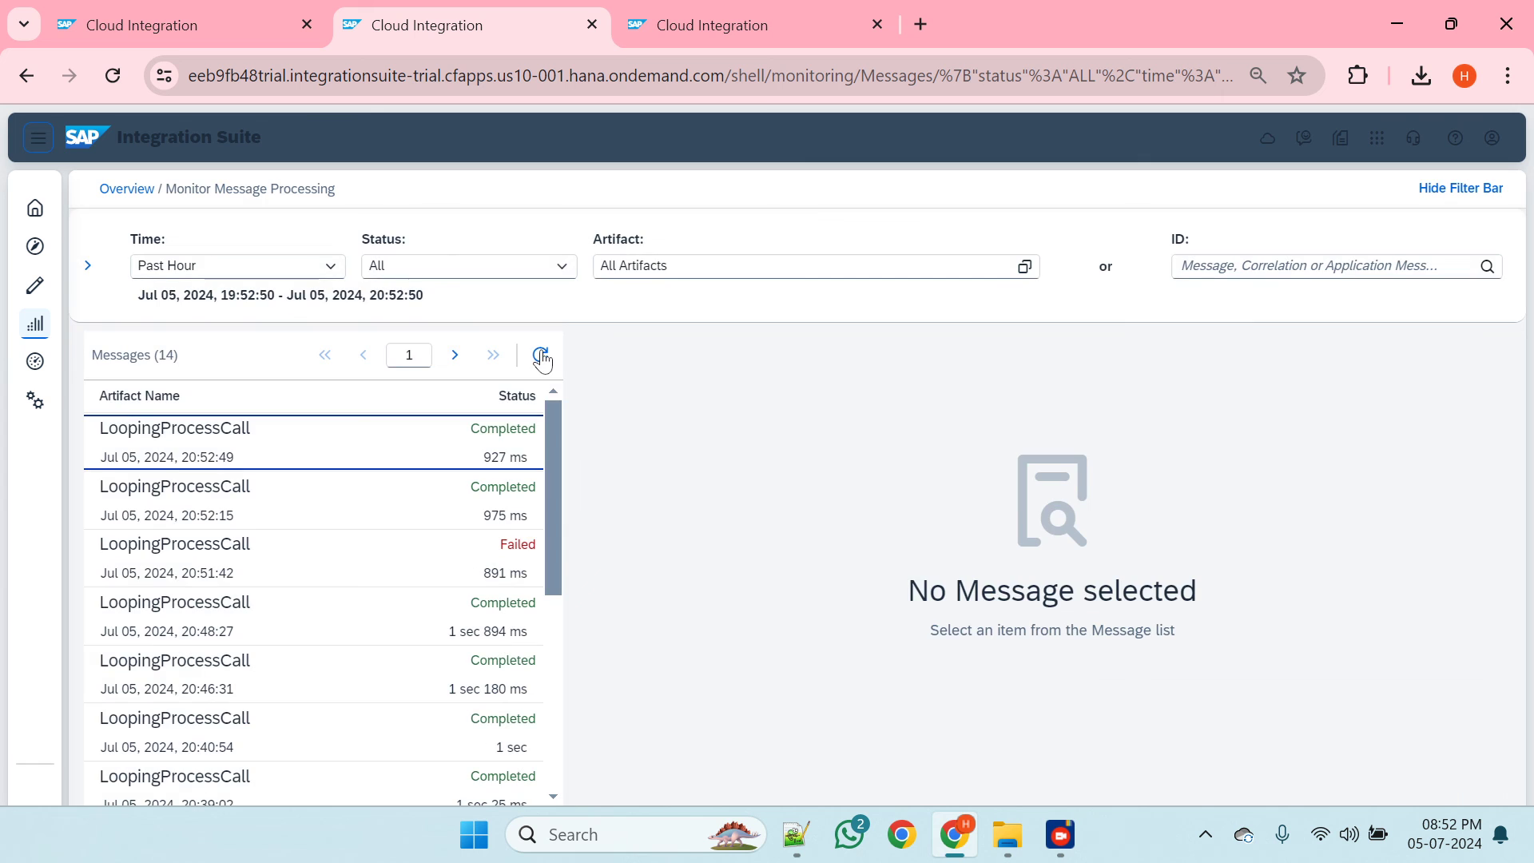
left_click(447, 450)
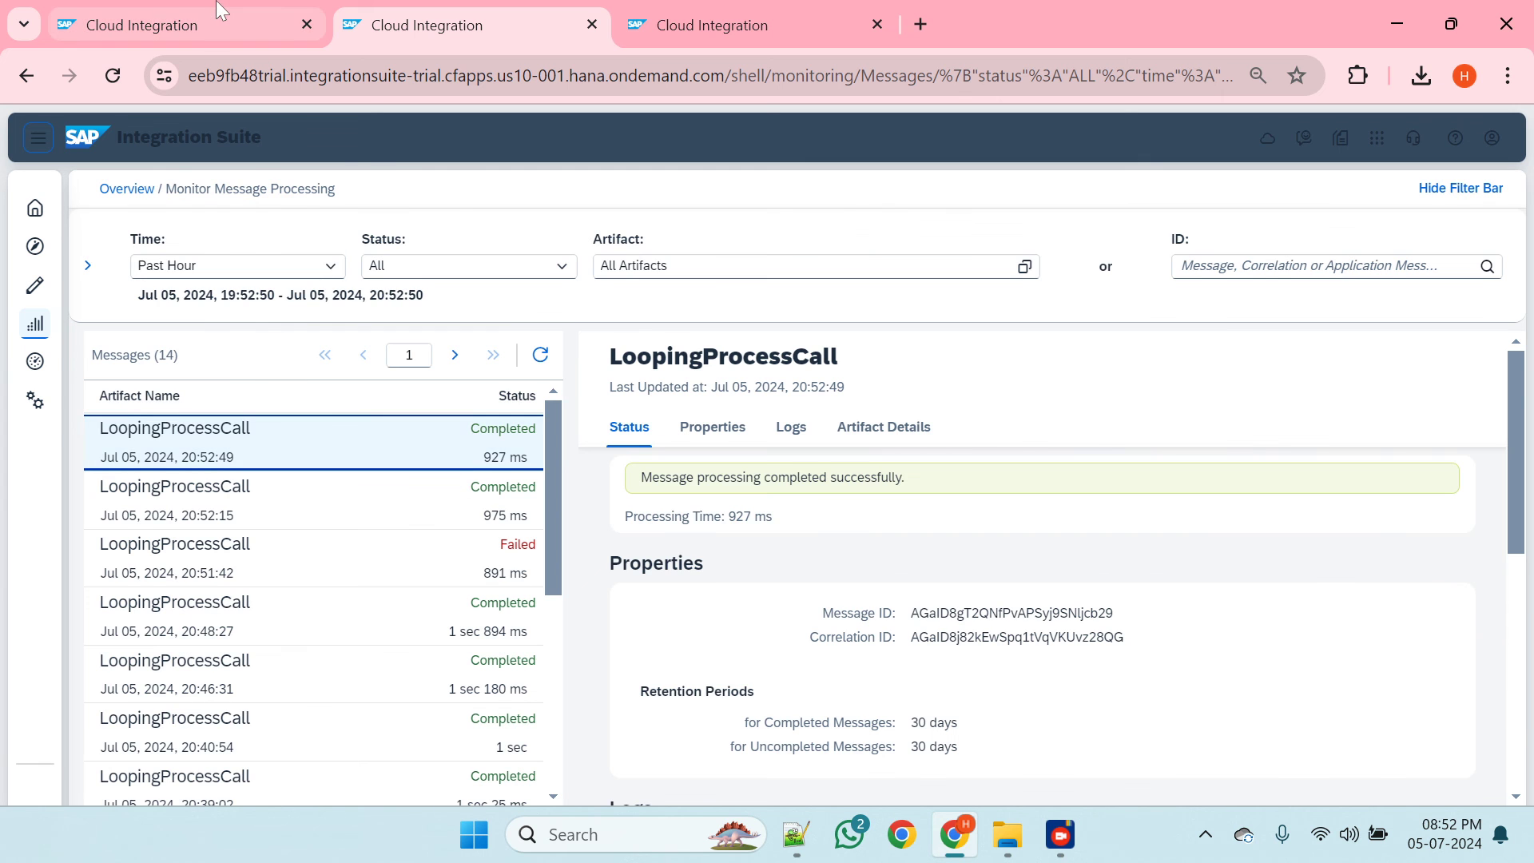
- Back in the flow editor, close CPI Helper and review the main process, its Looping Process Call and Local Integration Process 1
left_click(192, 25)
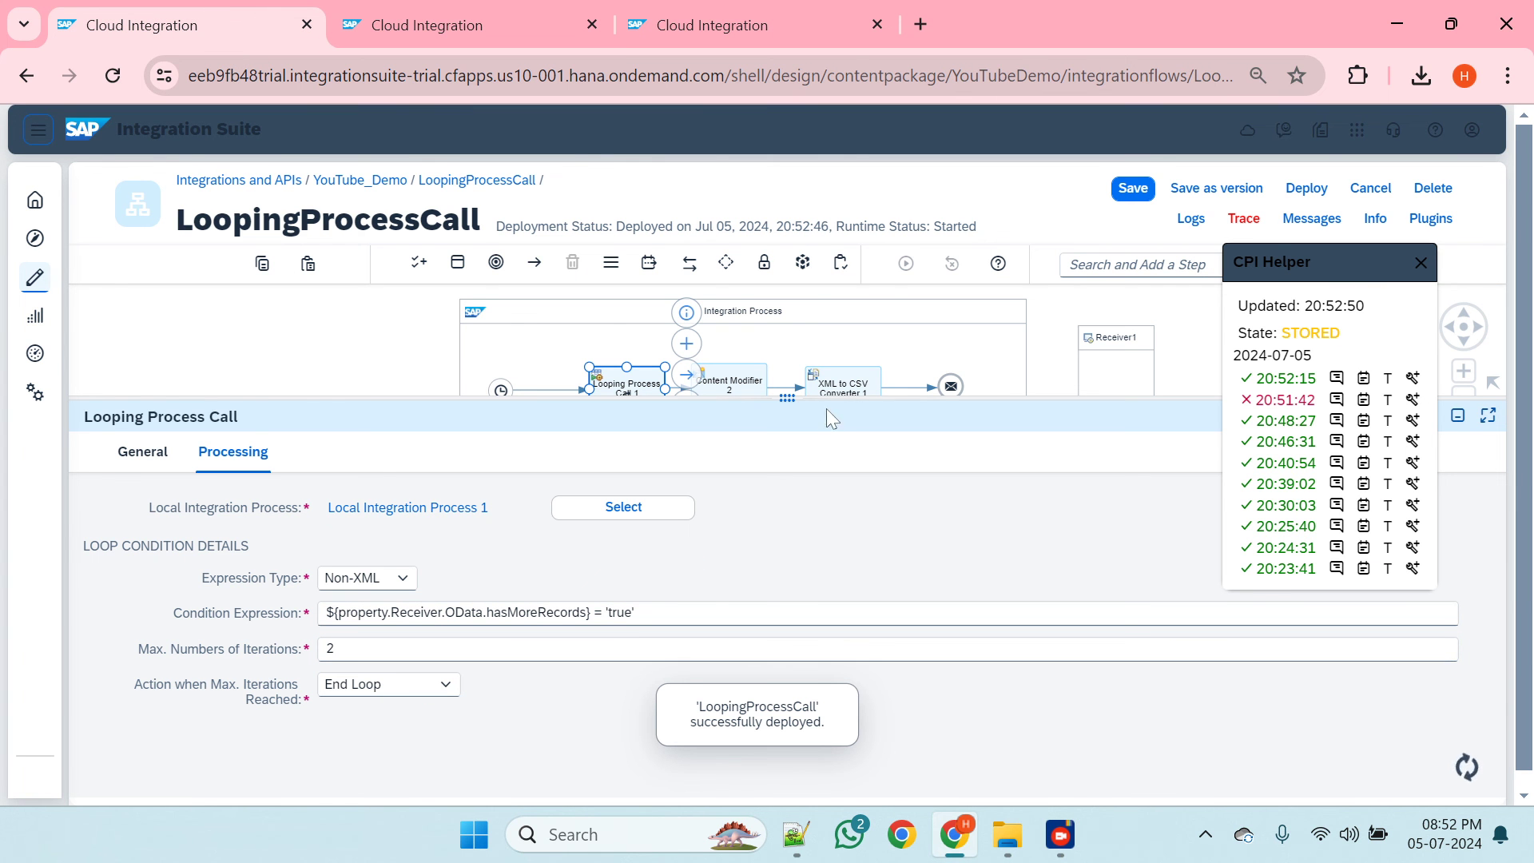
left_click_drag(819, 406, 791, 660)
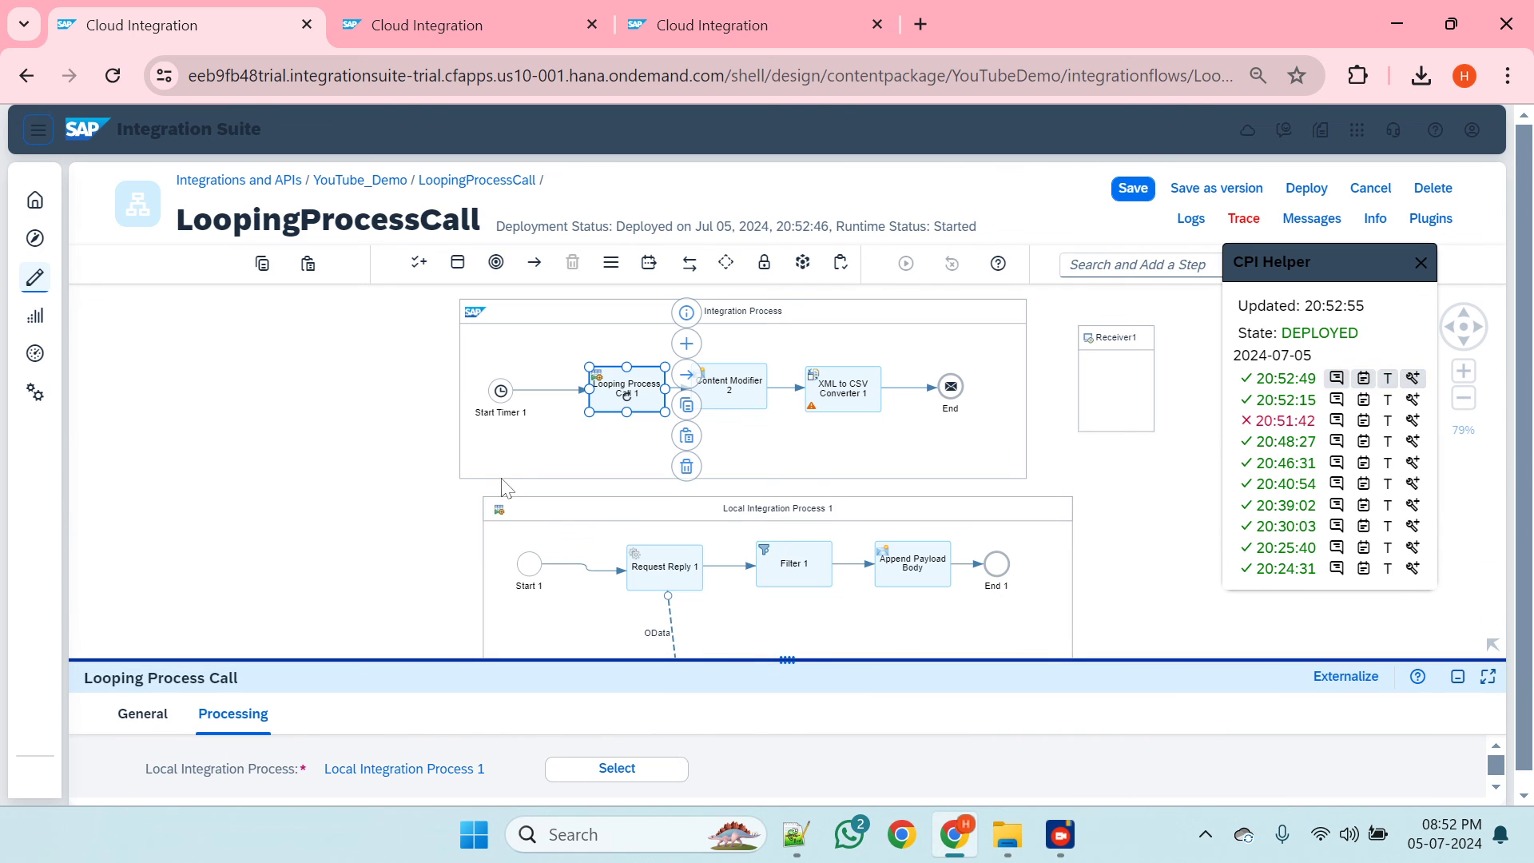
left_click(1421, 263)
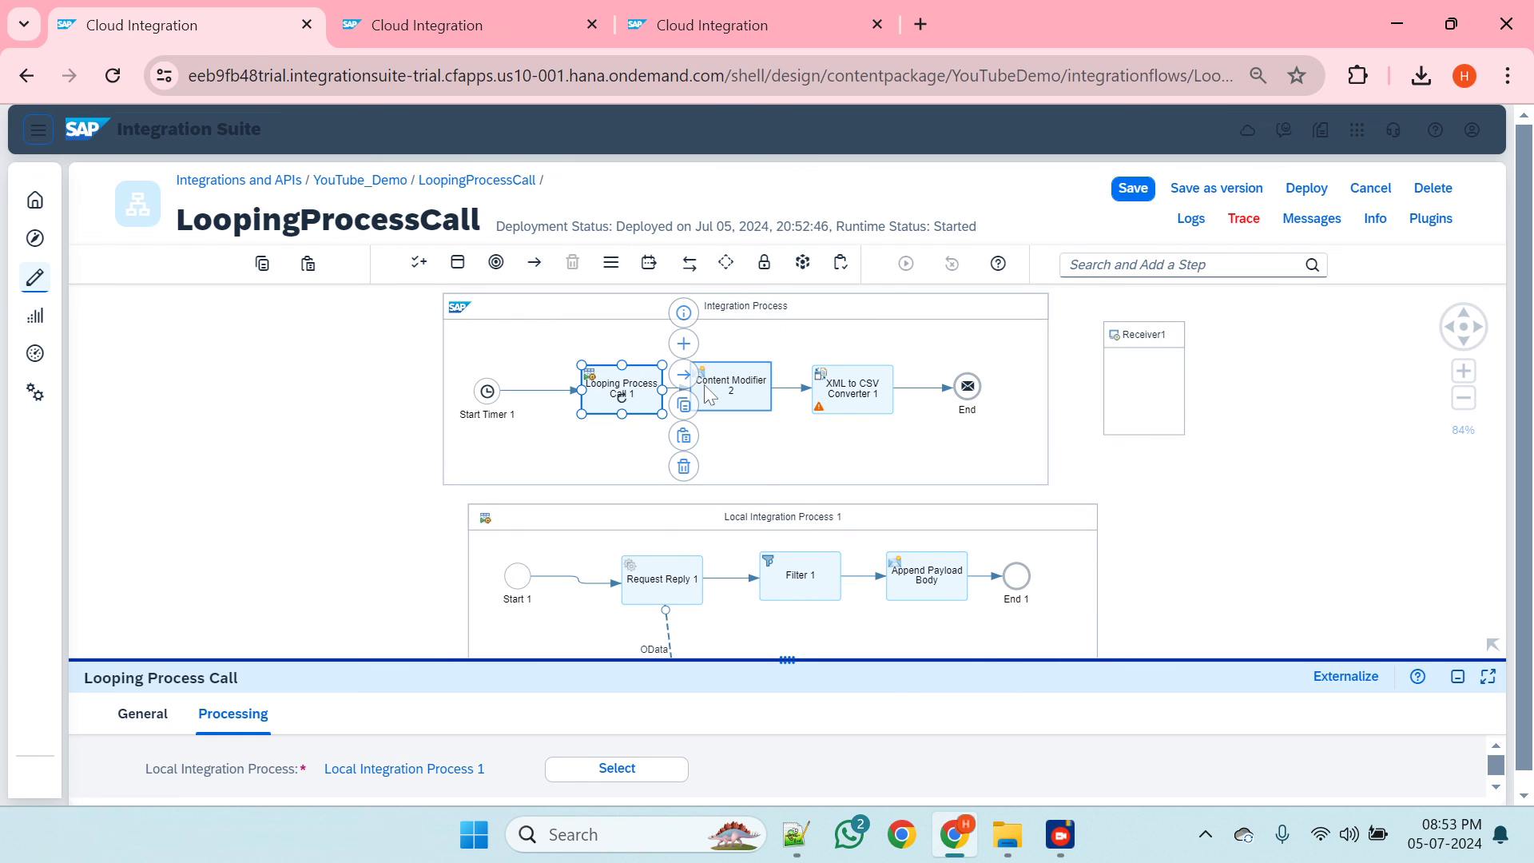
left_click(289, 438)
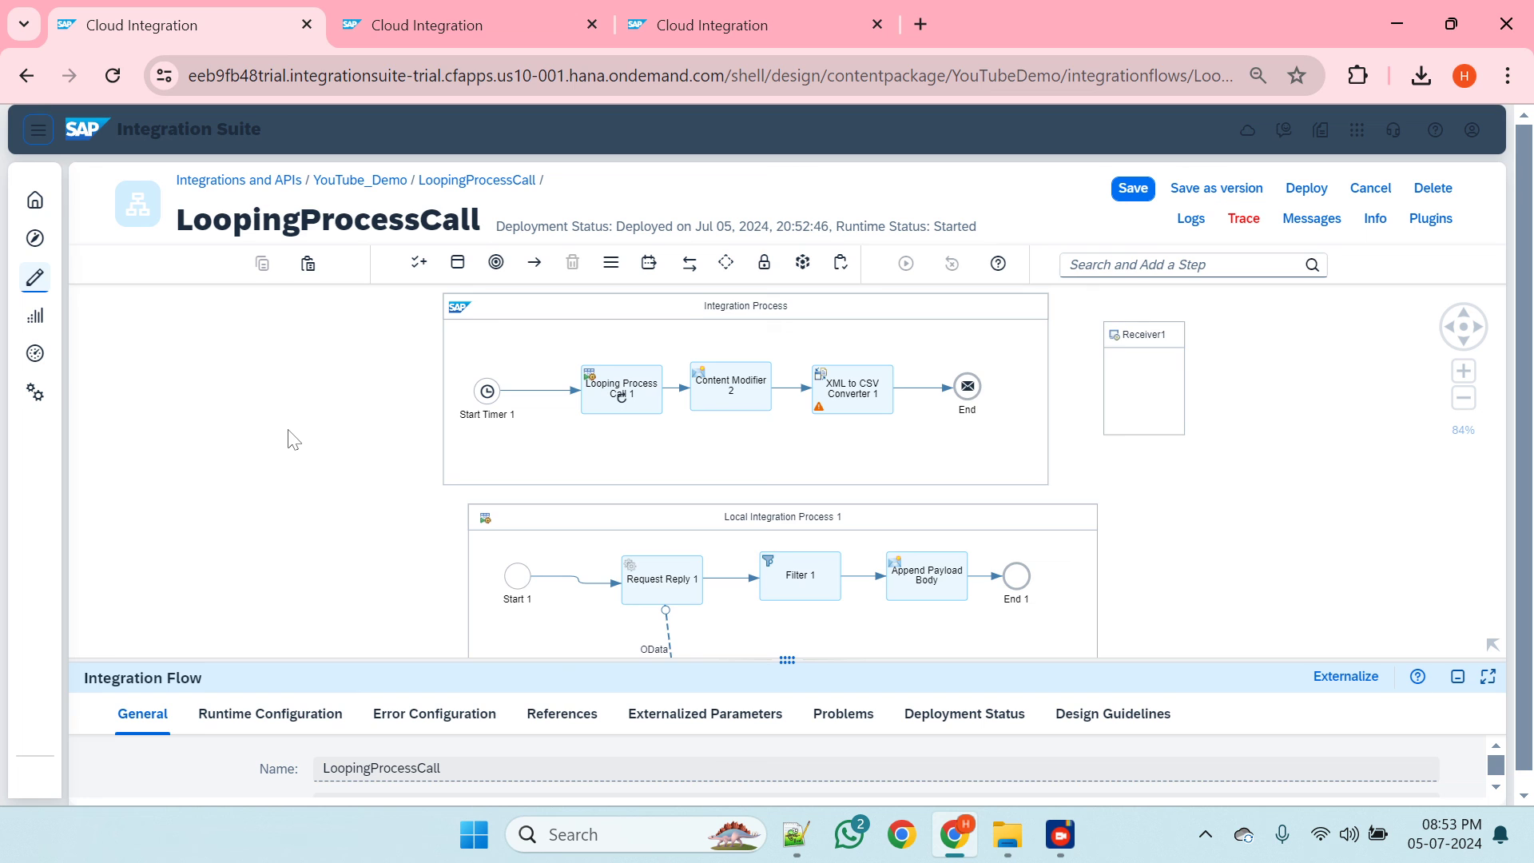
scroll(288, 432, "down", 2)
left_click_drag(792, 658, 787, 724)
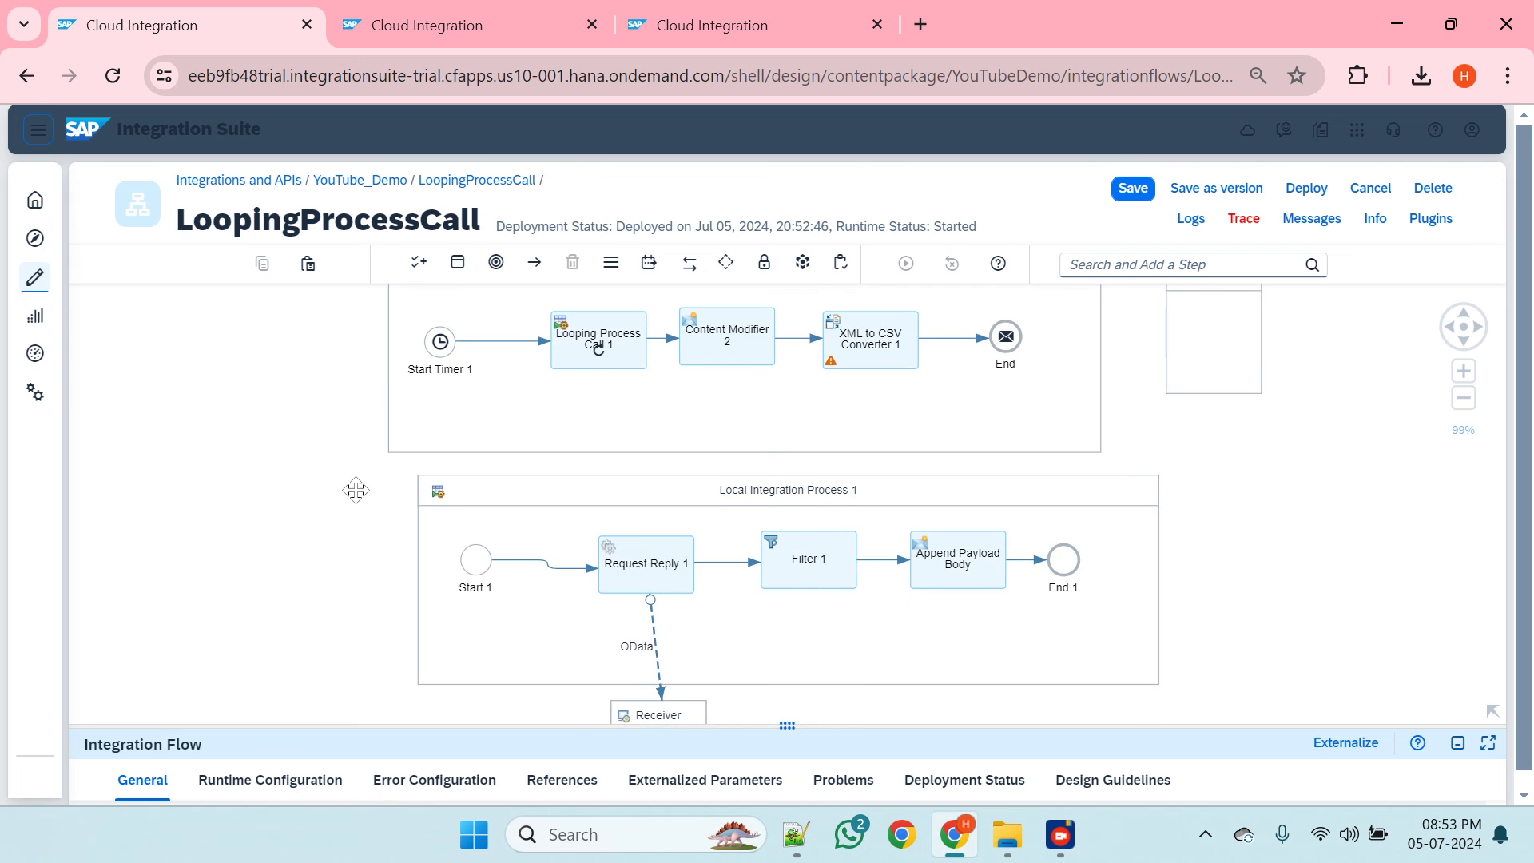
left_click(591, 408)
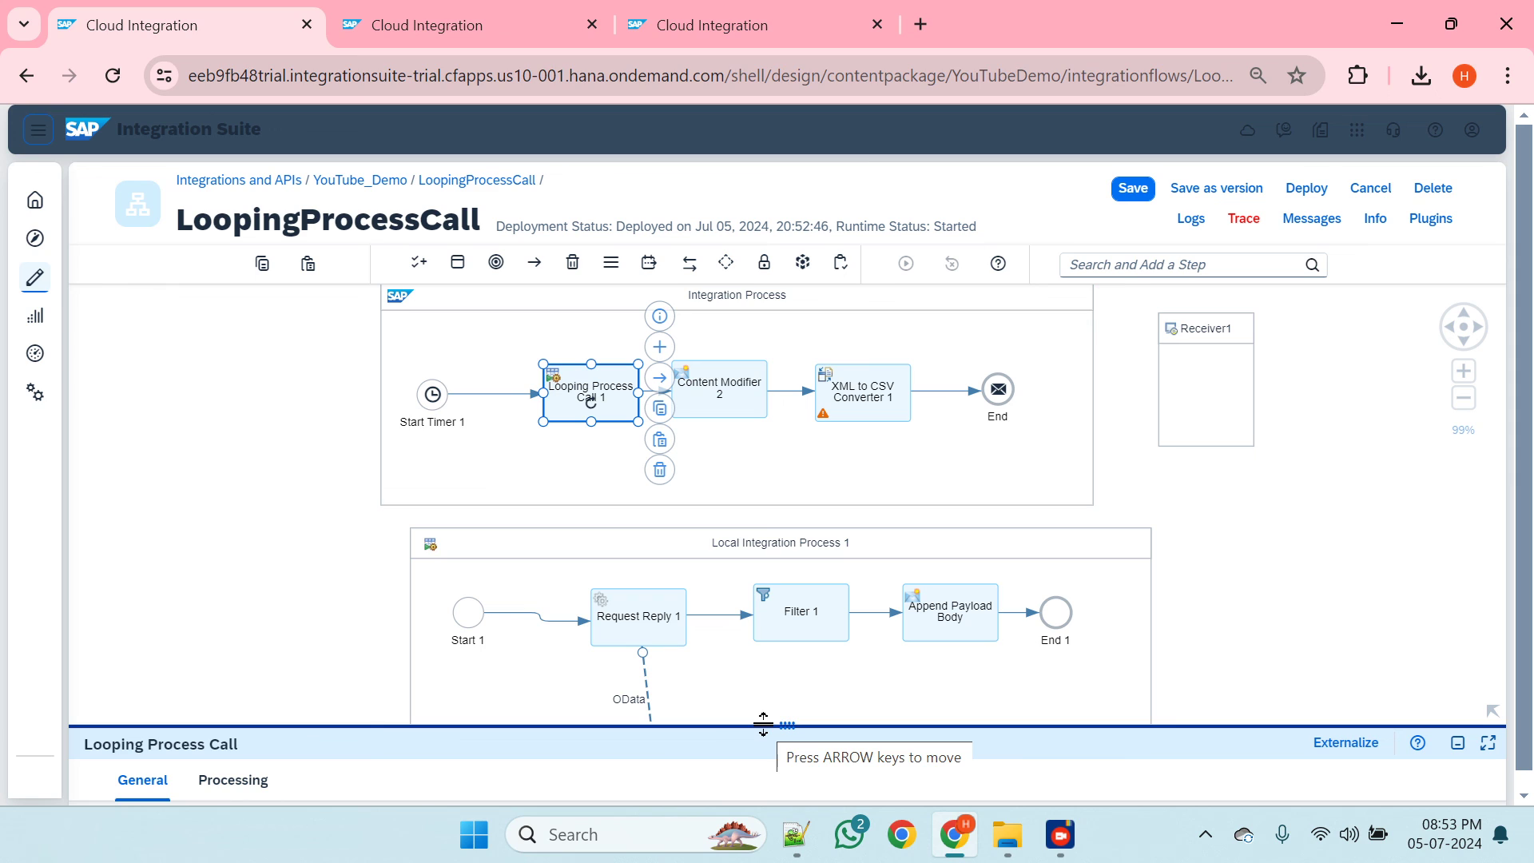
left_click(767, 550)
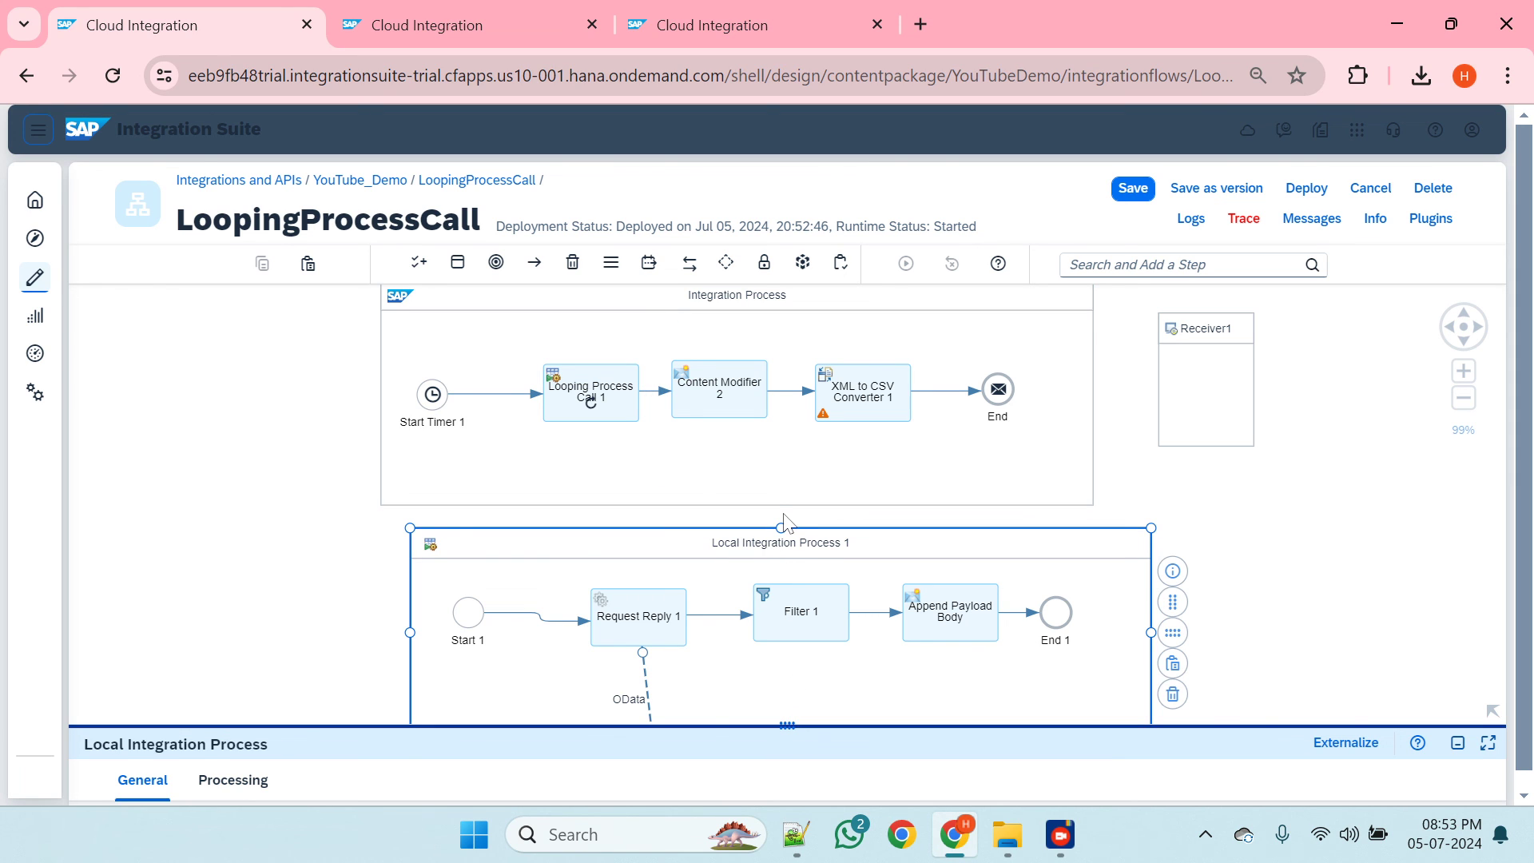
- Save the LoopingProcessCall flow and leave edit mode
left_click(1131, 193)
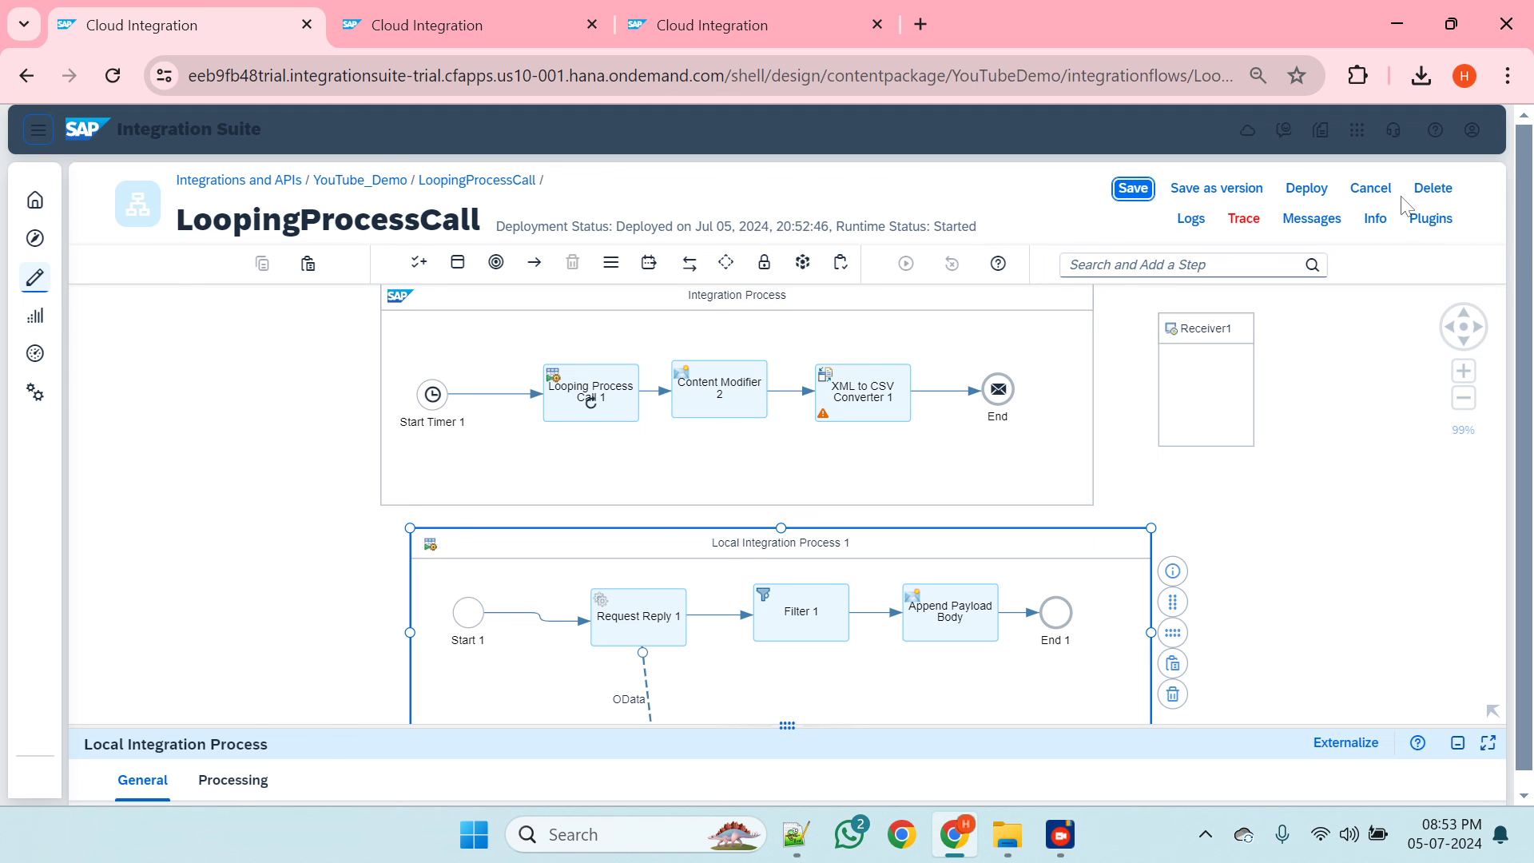
left_click(1371, 188)
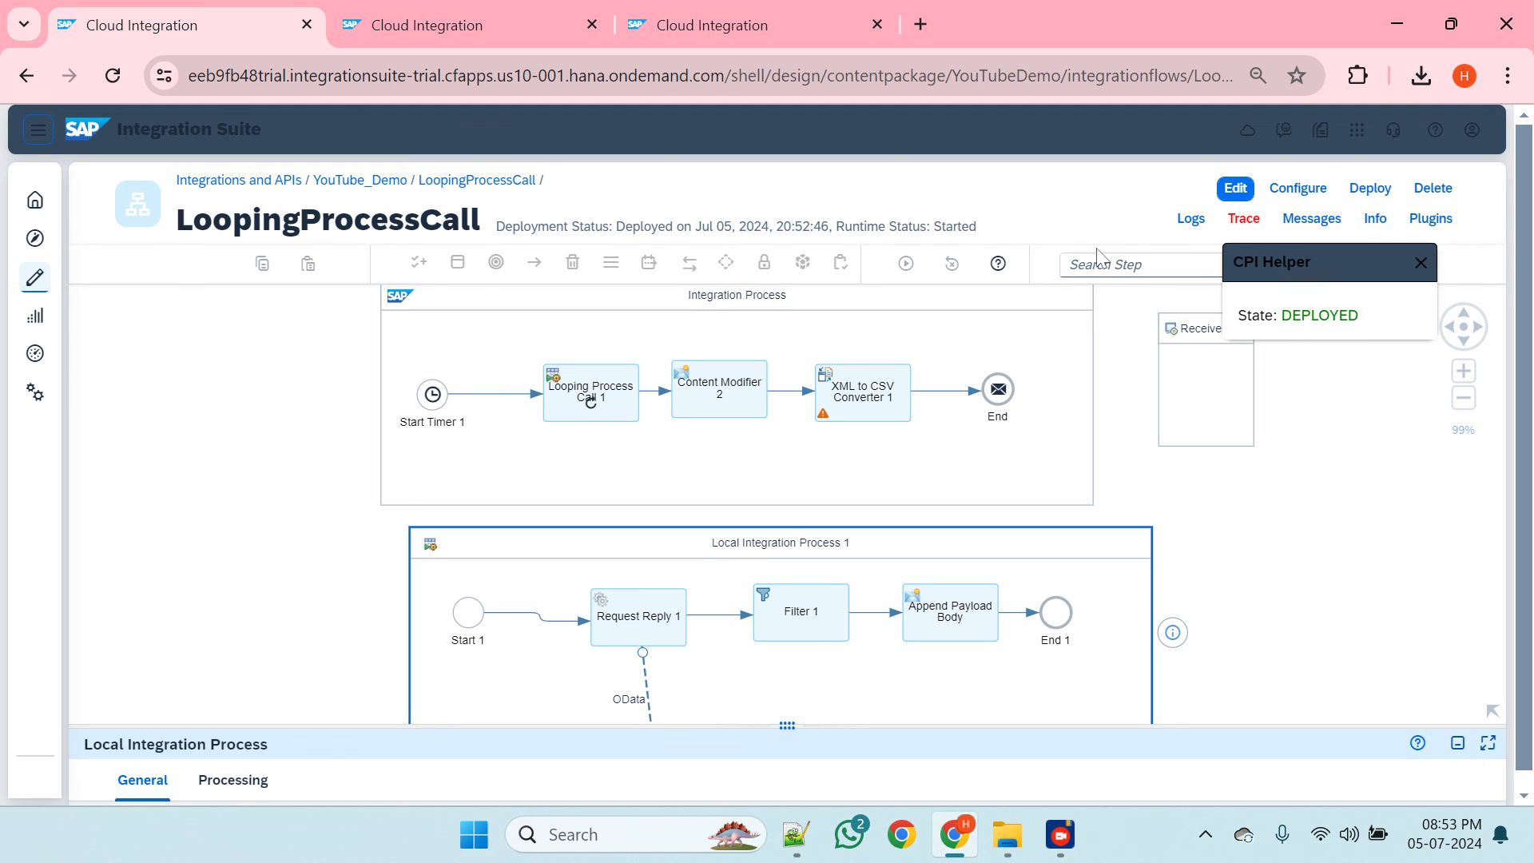